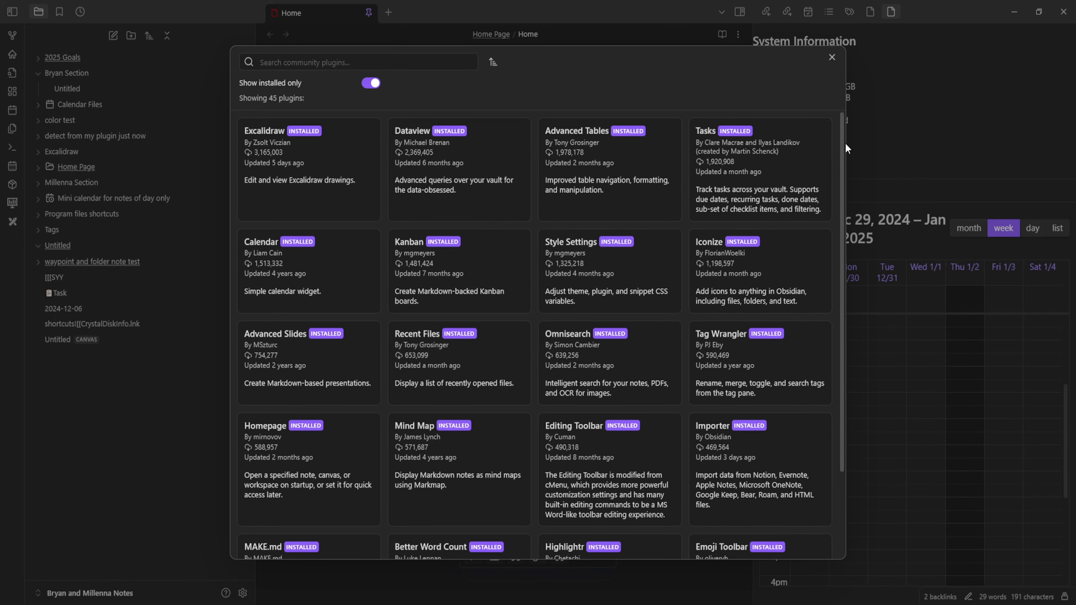
- Look through the list of installed community plugins from start to end and back, and close the plugin browser
{"action": "left_click_drag", "start_coordinate": [843, 164], "coordinate": [857, 530]}
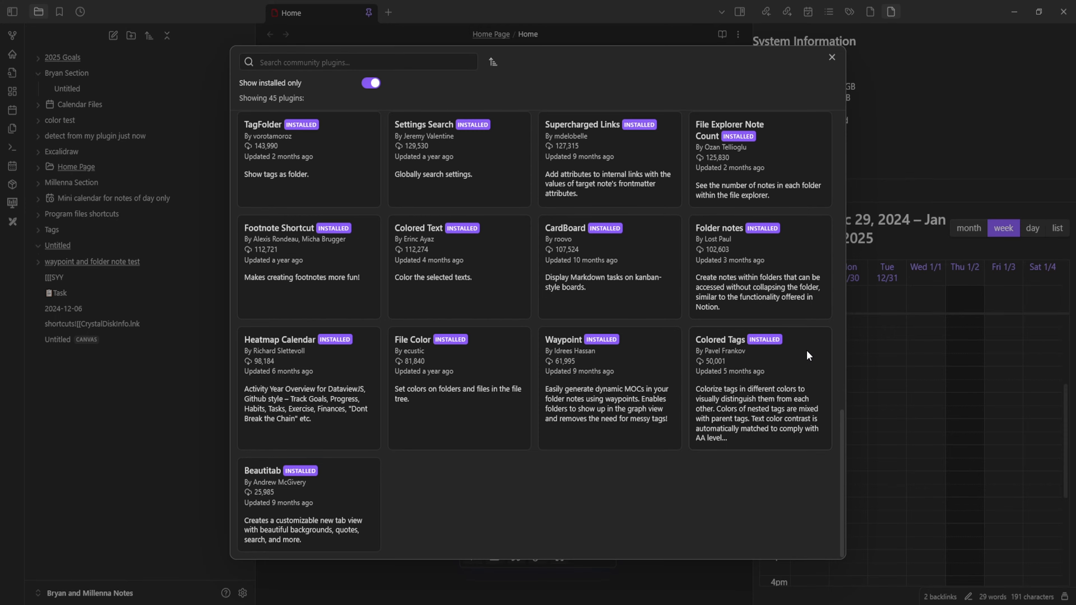
{"action": "scroll", "coordinate": [531, 458], "scroll_direction": "up", "scroll_amount": 10}
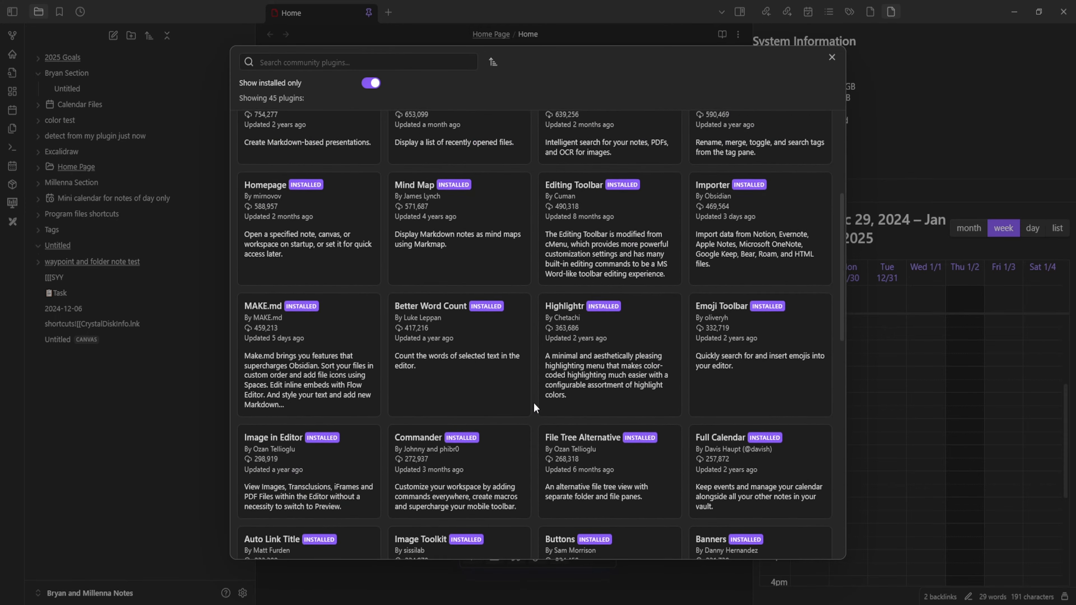
{"action": "scroll", "coordinate": [534, 408], "scroll_direction": "up", "scroll_amount": 5}
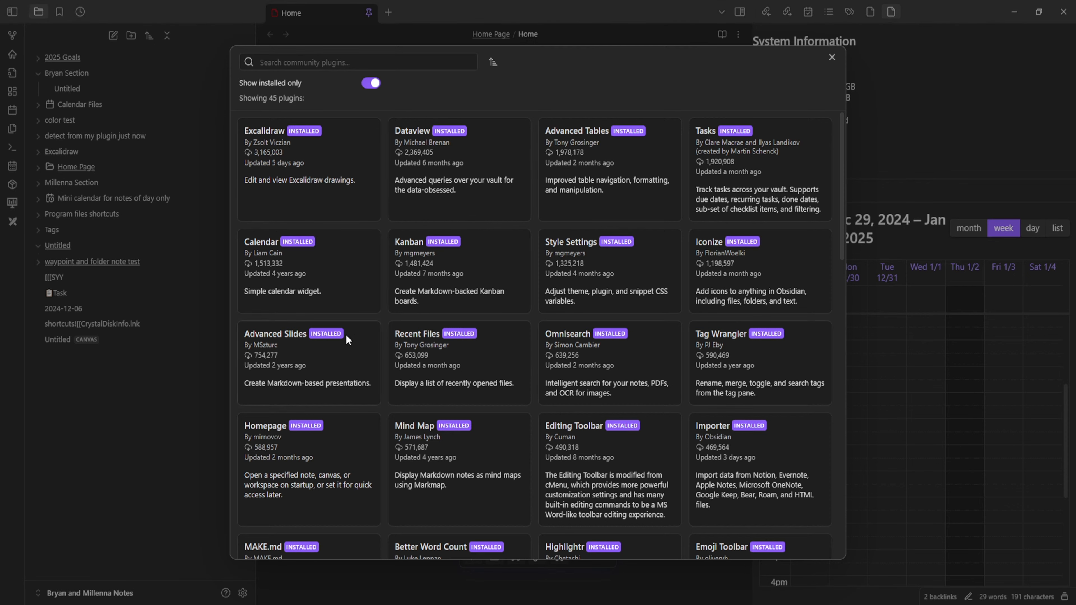
{"action": "left_click", "coordinate": [152, 432]}
{"action": "left_click", "coordinate": [113, 385]}
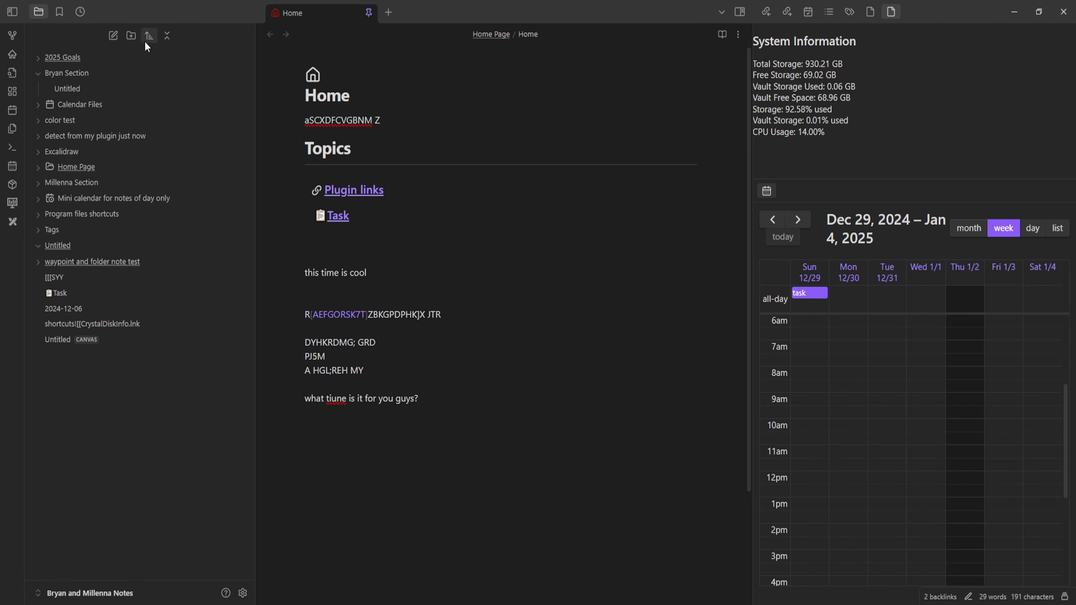
- Create a new folder named "Plugin experiments" in the vault
{"action": "left_click", "coordinate": [131, 35]}
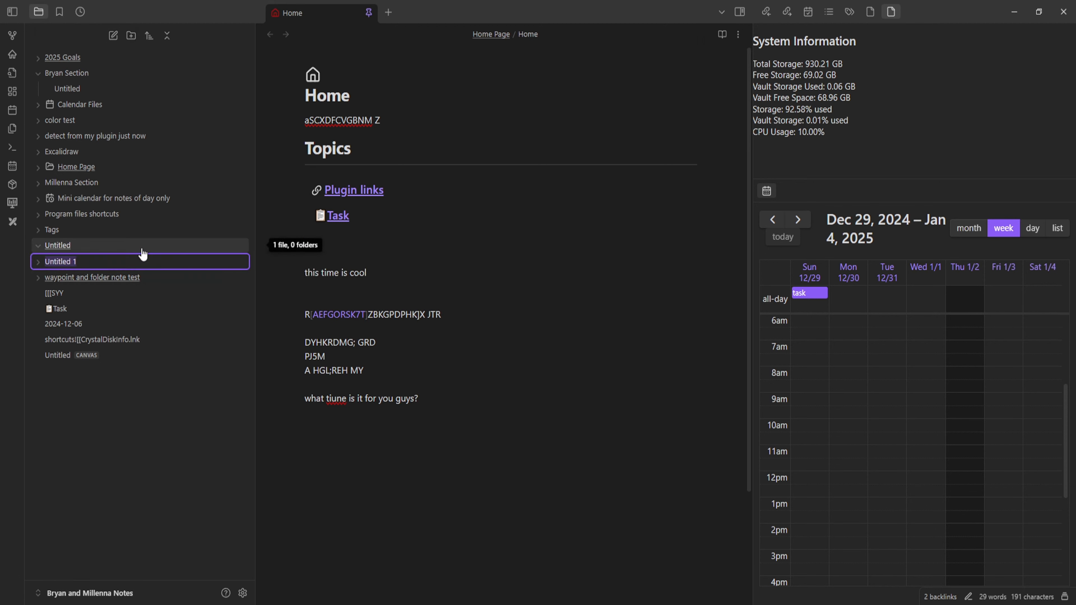
{"action": "type", "text": "P"}
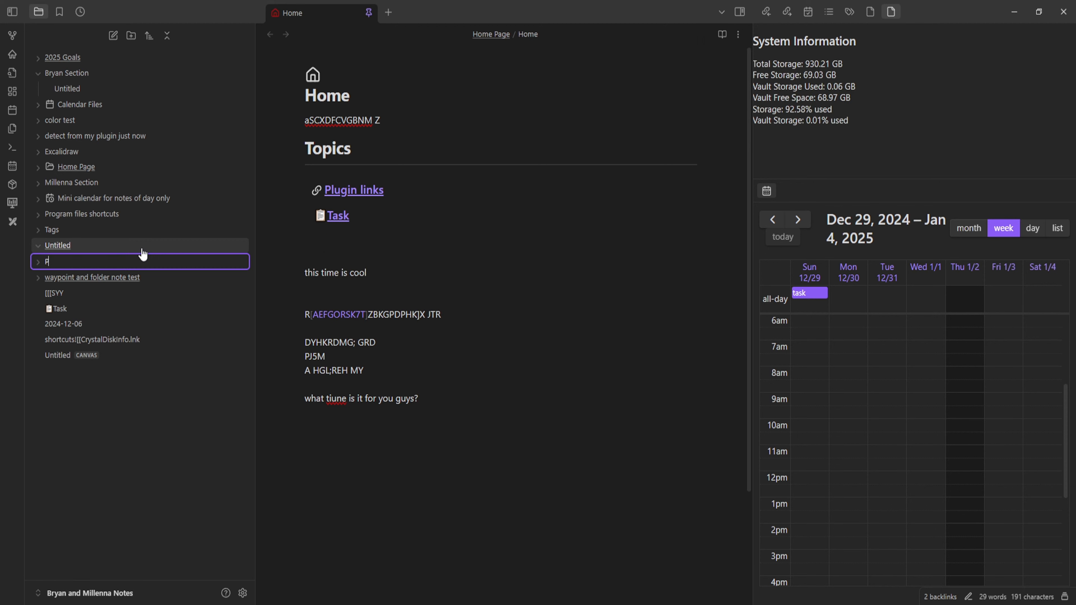
{"action": "type", "text": "lugin experiments"}
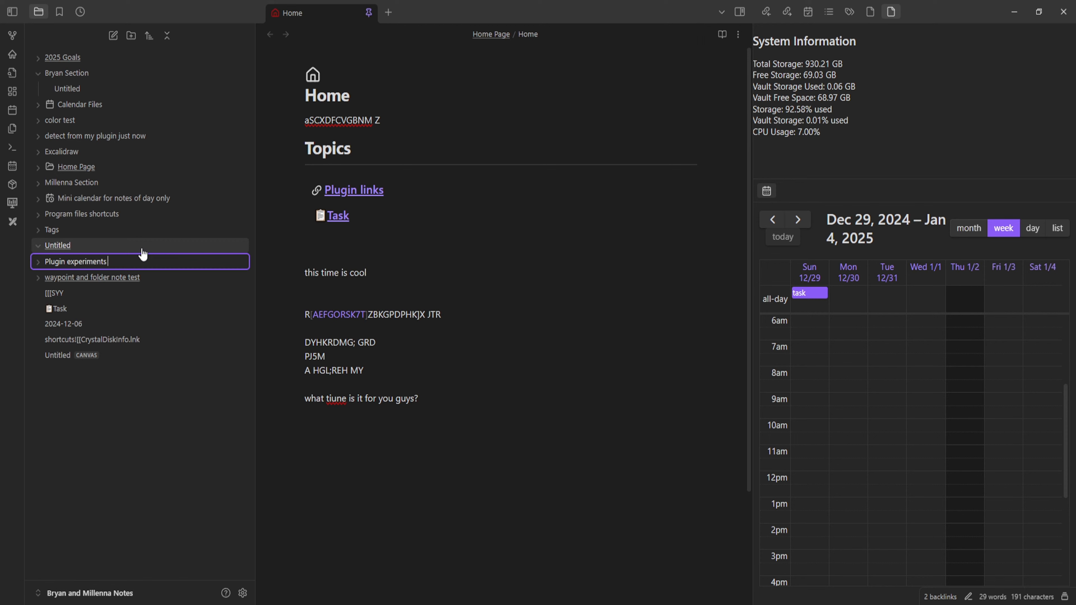
{"action": "key", "text": "Return"}
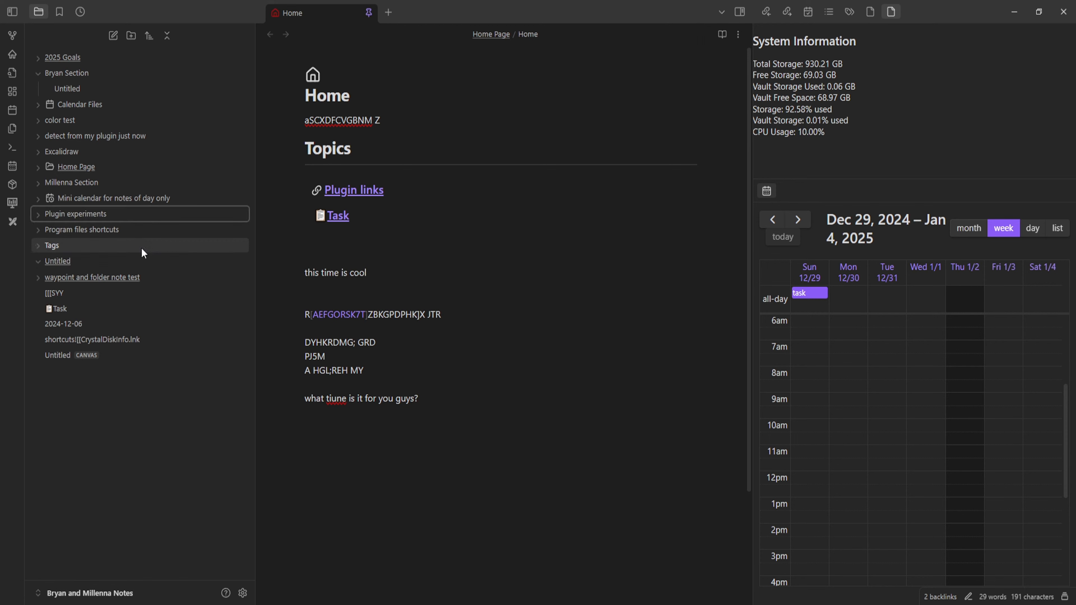
- View the recent files list, return to the file explorer, and expand and collapse all folders
{"action": "left_click", "coordinate": [80, 12]}
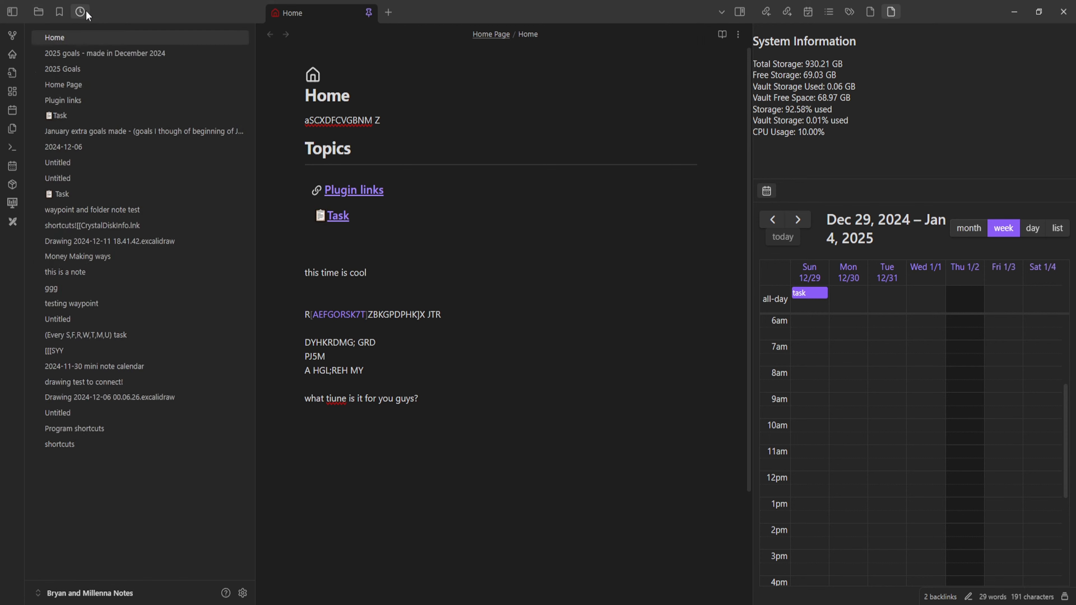
{"action": "left_click", "coordinate": [38, 11]}
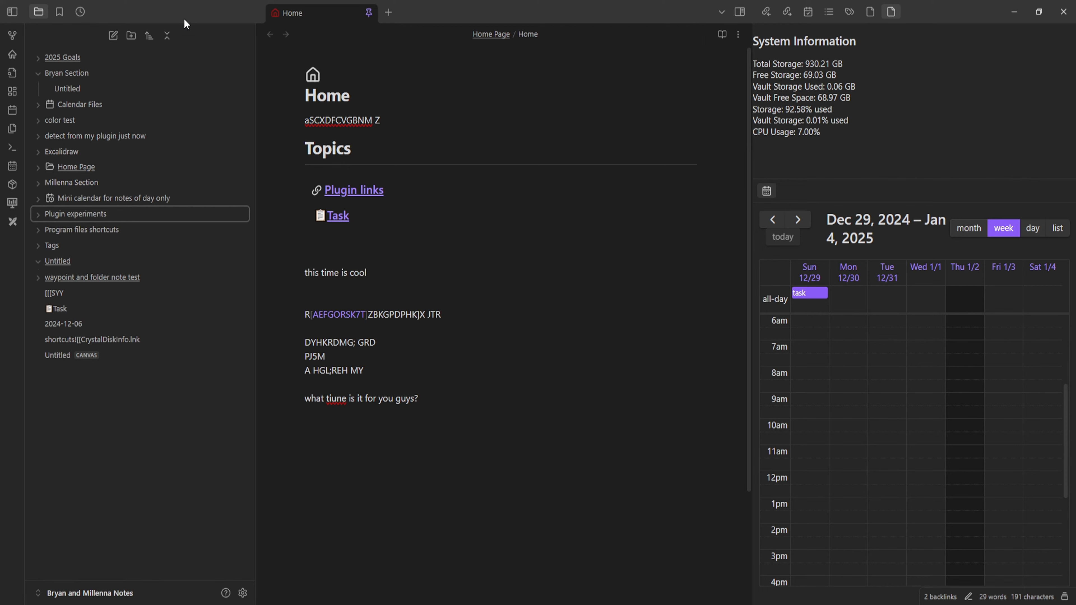
{"action": "left_click", "coordinate": [167, 36]}
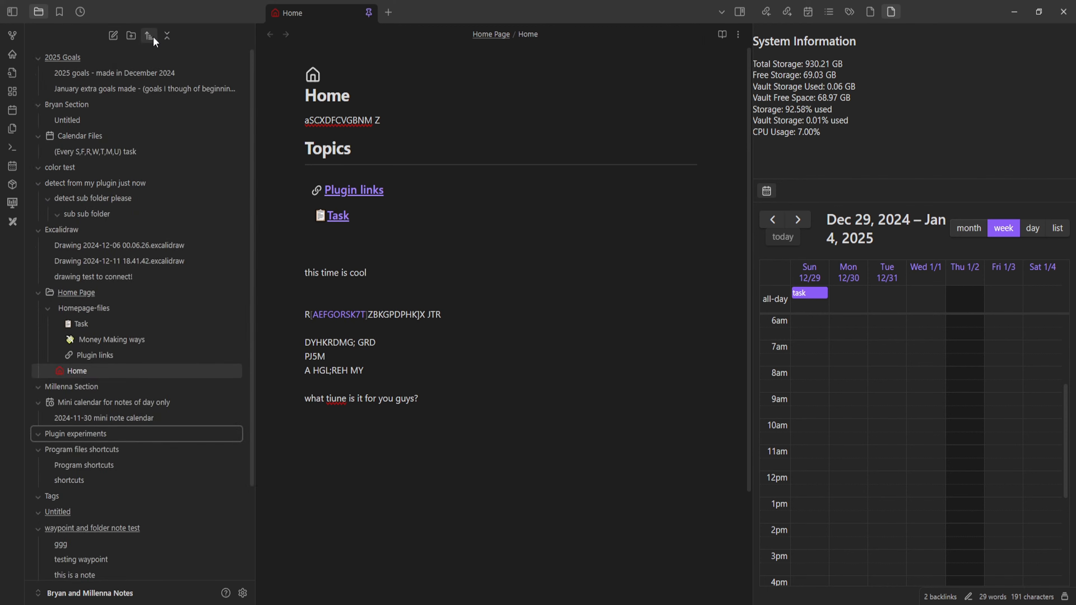
{"action": "left_click", "coordinate": [168, 36]}
- Try sorting the files by modified time (new to old) and created time in both directions, and restore File name (A to Z)
{"action": "left_click", "coordinate": [149, 35]}
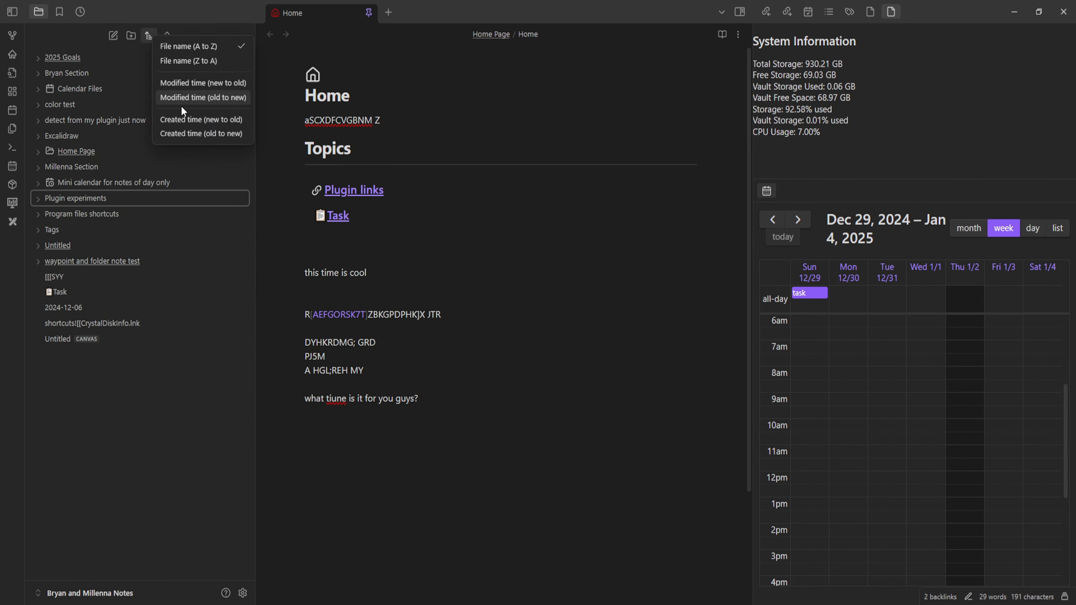
{"action": "left_click", "coordinate": [205, 83]}
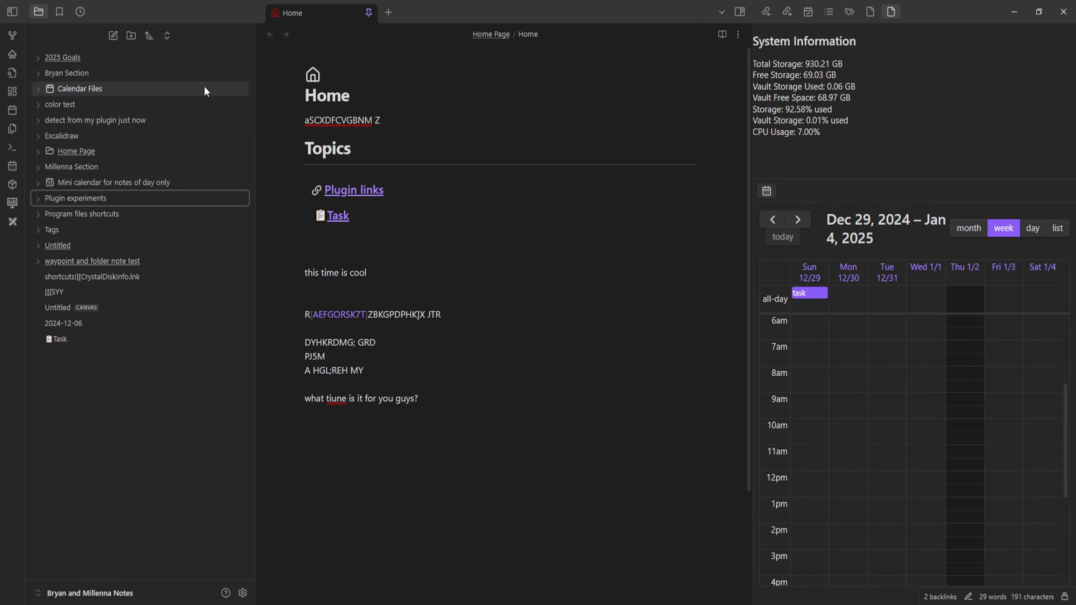
{"action": "left_click", "coordinate": [168, 36]}
{"action": "left_click", "coordinate": [167, 36]}
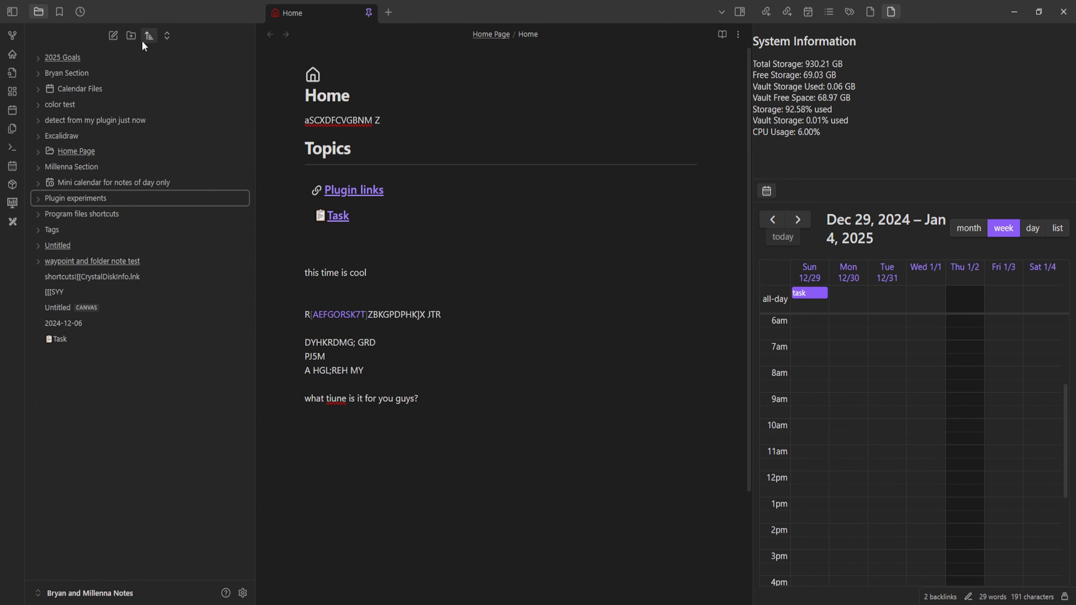
{"action": "left_click", "coordinate": [149, 36]}
{"action": "left_click", "coordinate": [178, 130]}
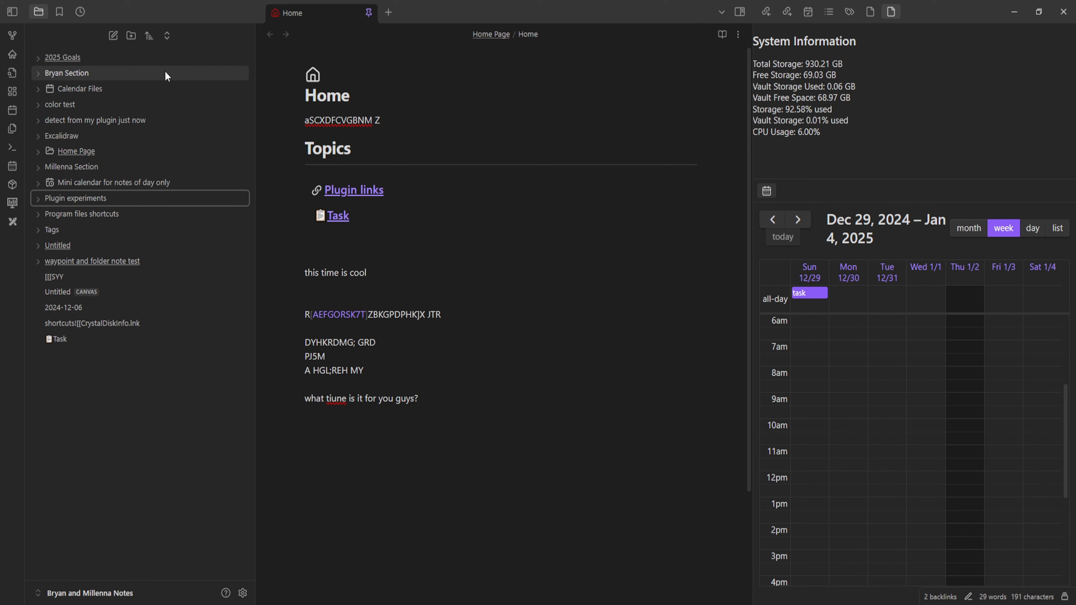
{"action": "left_click", "coordinate": [149, 35]}
{"action": "left_click", "coordinate": [188, 131]}
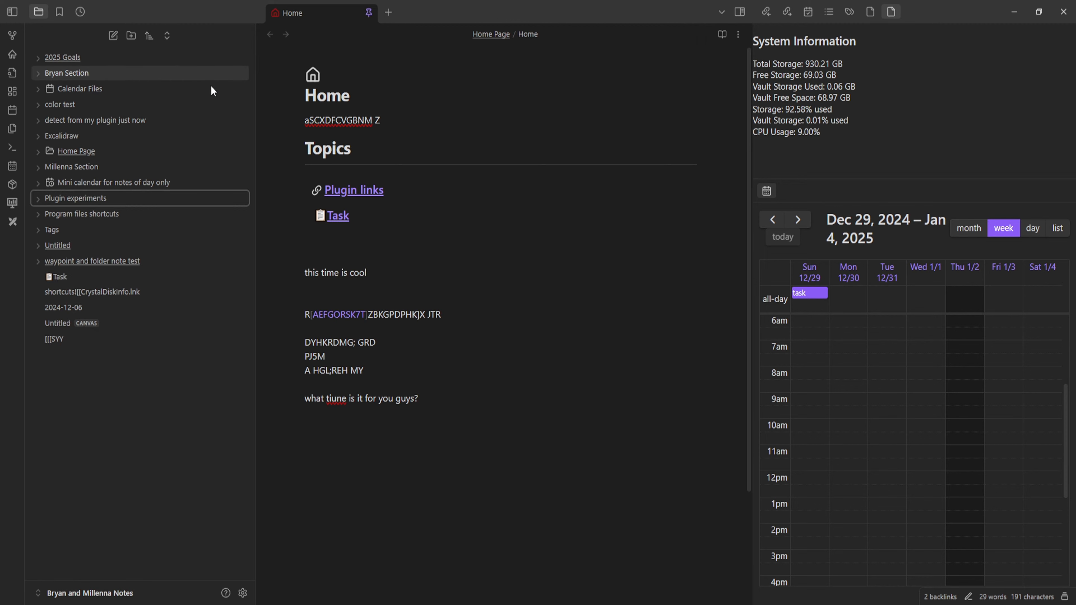
{"action": "left_click", "coordinate": [148, 35]}
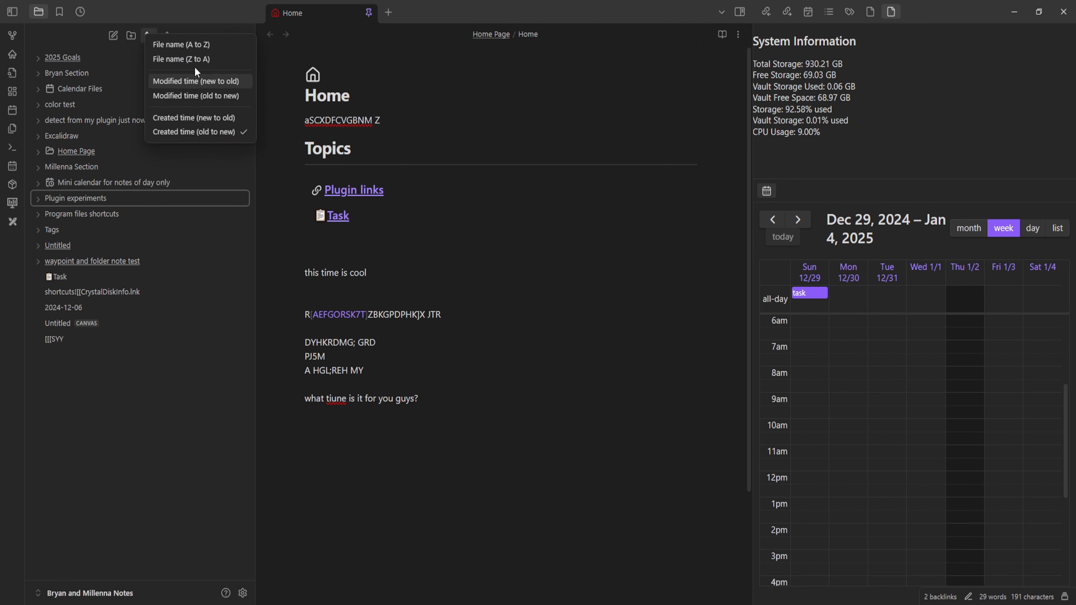
{"action": "left_click", "coordinate": [201, 45]}
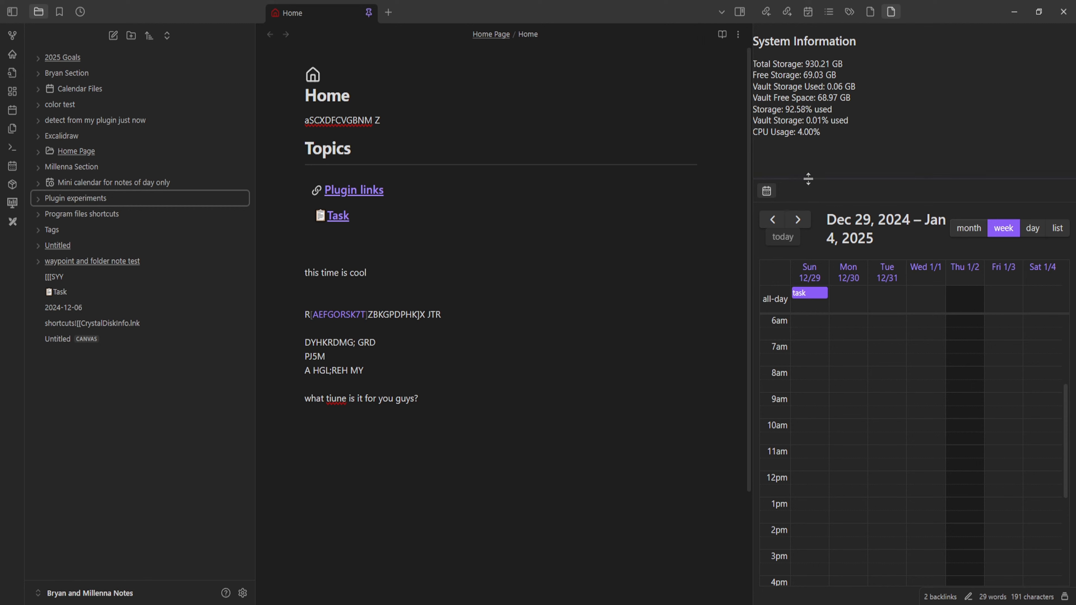
- Enlarge the System Information pane and create a markdown folder note for the Plugin experiments folder
{"action": "left_click_drag", "start_coordinate": [808, 178], "coordinate": [811, 256]}
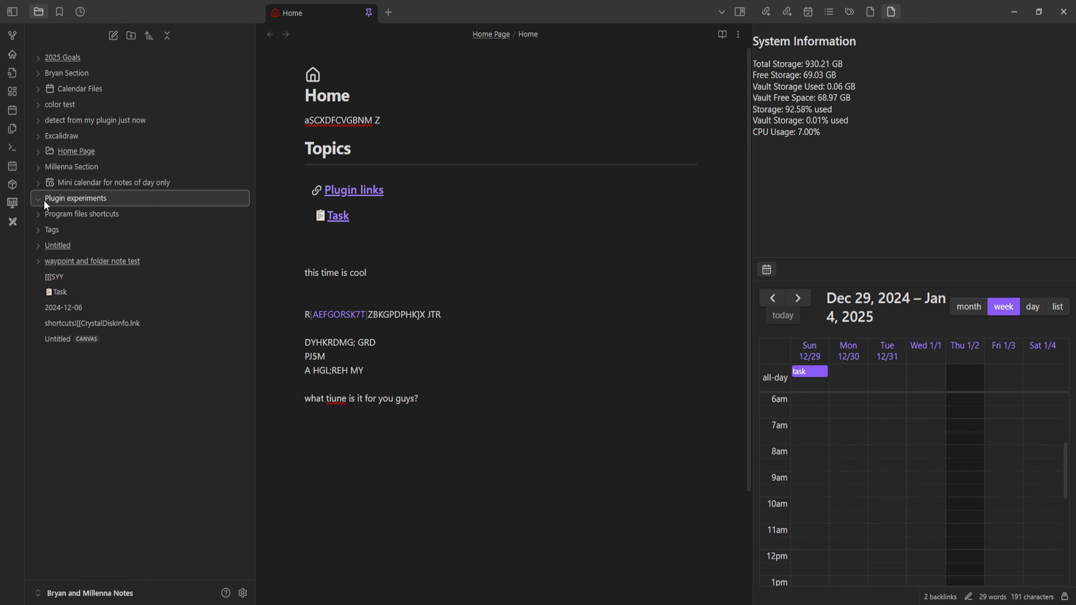
{"action": "right_click", "coordinate": [61, 204]}
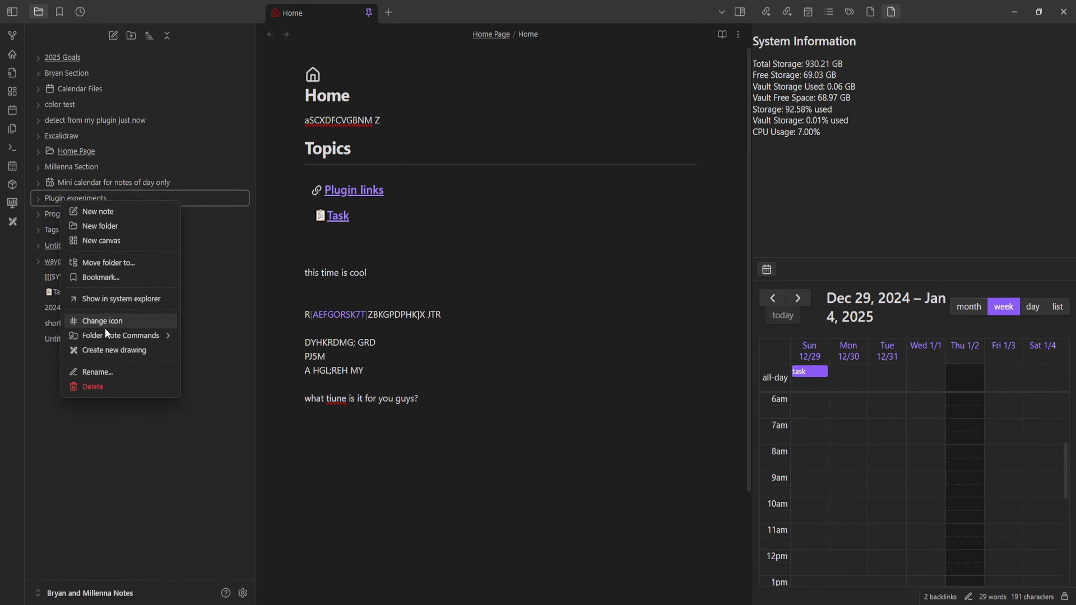
{"action": "mouse_move", "coordinate": [125, 337]}
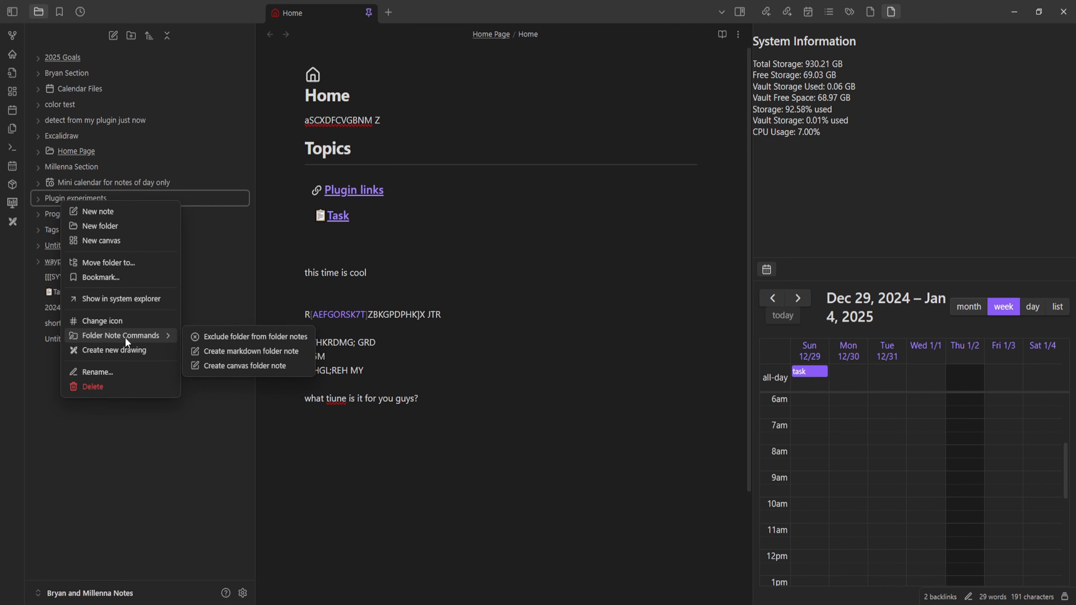
{"action": "left_click", "coordinate": [237, 350]}
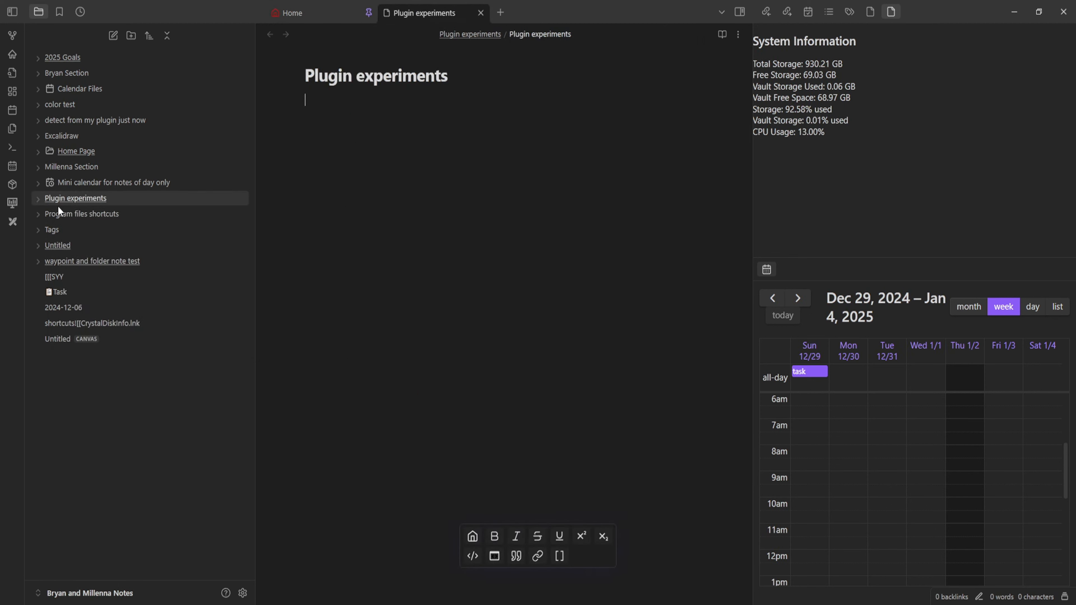
{"action": "left_click", "coordinate": [37, 198]}
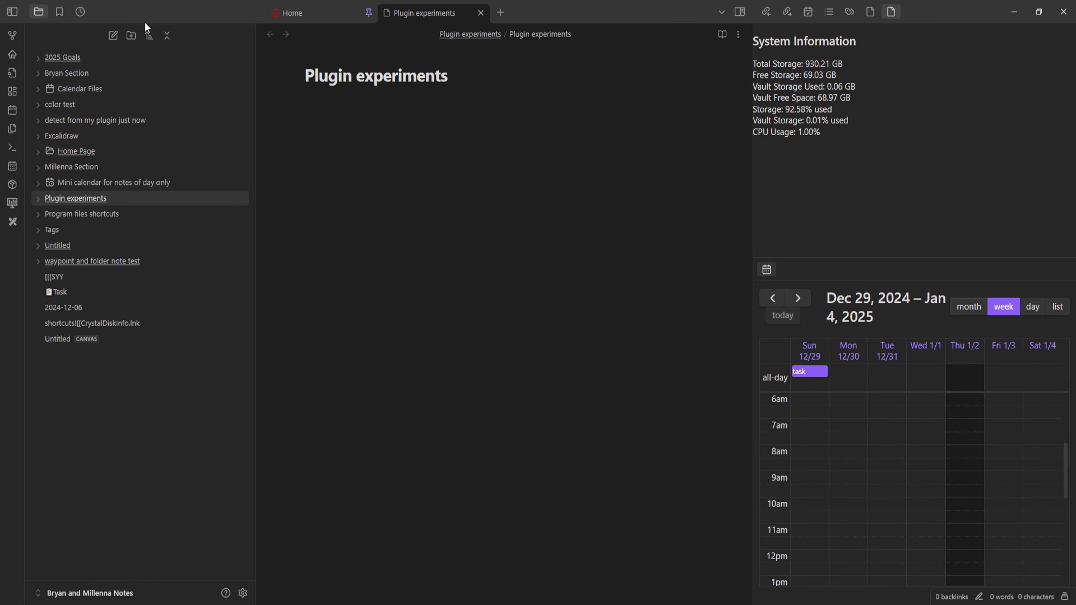
- Create another folder named "test" without a folder note, and expand and collapse it for comparison
{"action": "left_click", "coordinate": [131, 37]}
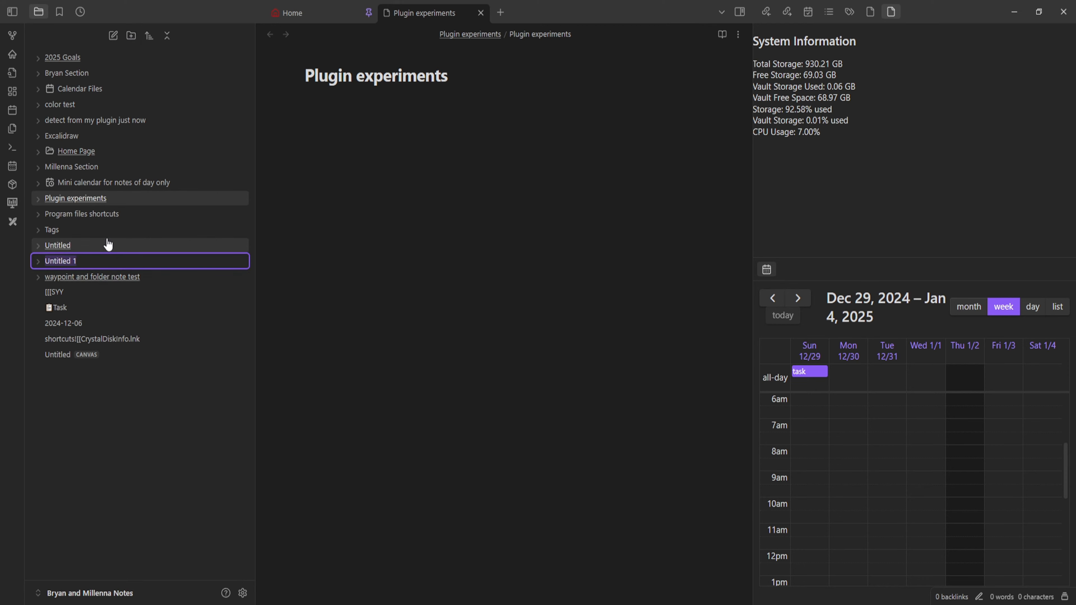
{"action": "type", "text": "test"}
{"action": "key", "text": "Return"}
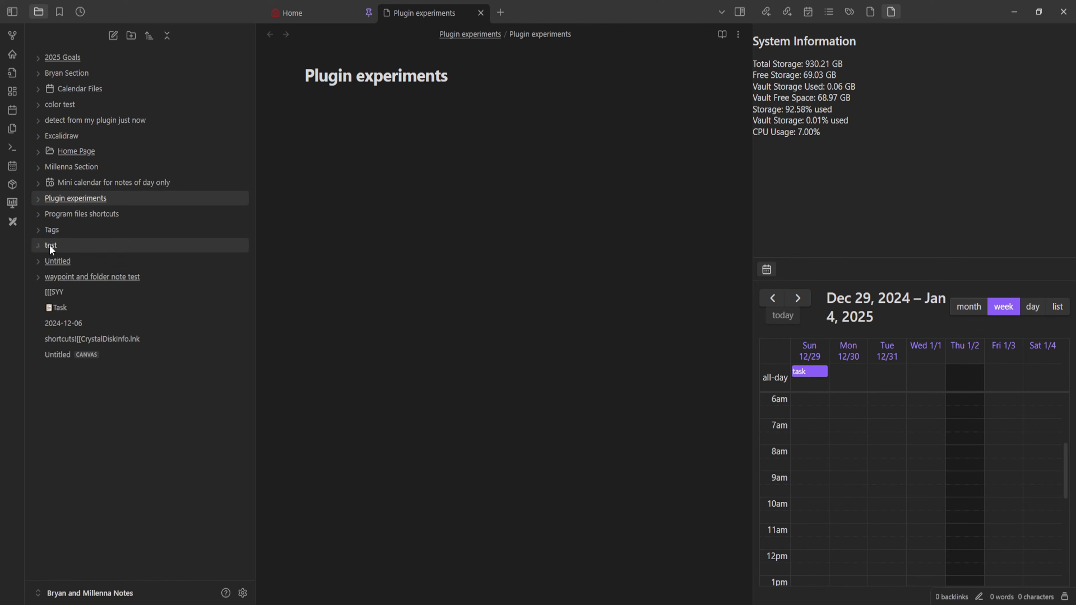
{"action": "left_click", "coordinate": [41, 246]}
{"action": "left_click", "coordinate": [52, 247]}
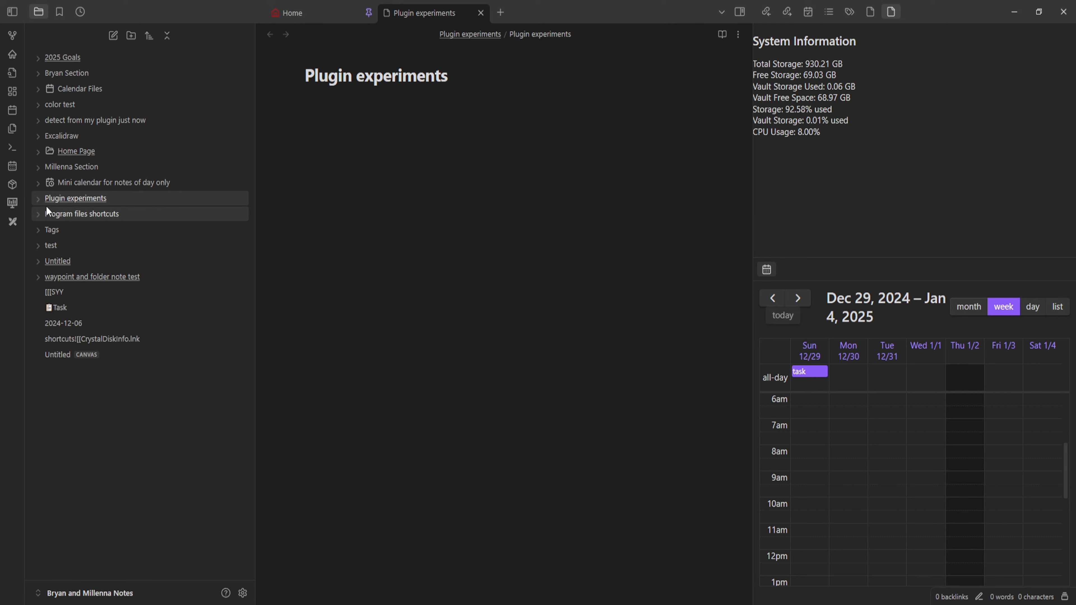
- Expand the Plugin experiments folder and write "testing note within folder name" in its folder note
{"action": "left_click", "coordinate": [38, 199]}
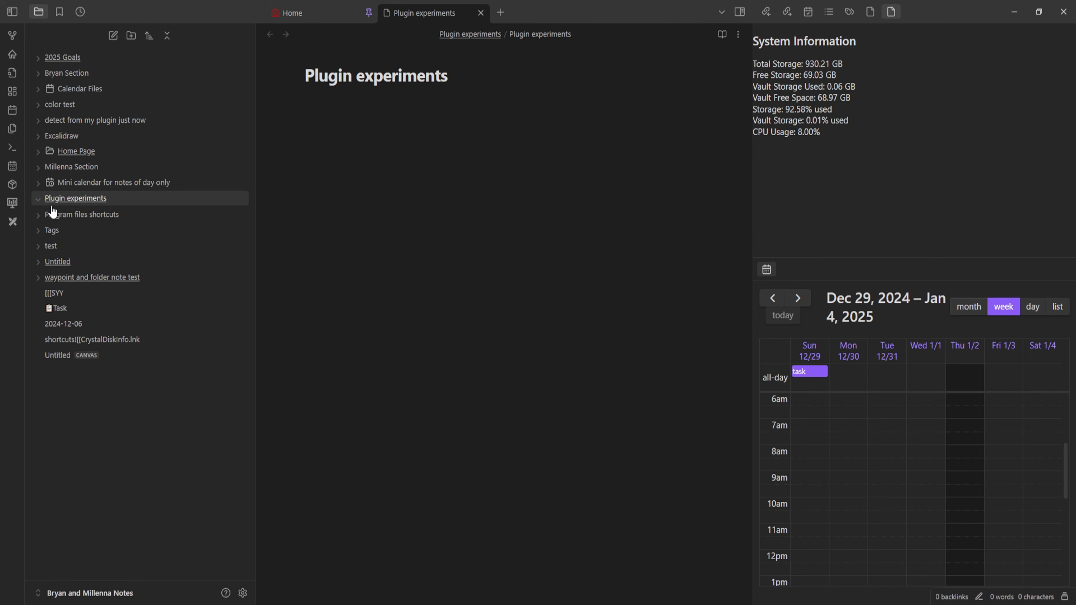
{"action": "left_click", "coordinate": [367, 109]}
{"action": "type", "text": "t"}
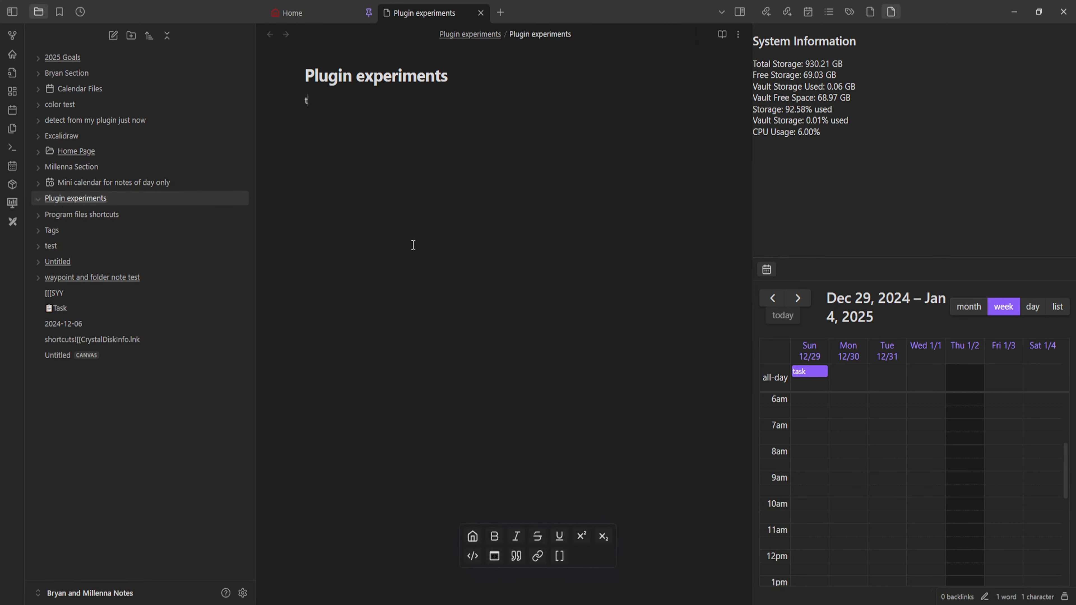
{"action": "type", "text": "esting note p"}
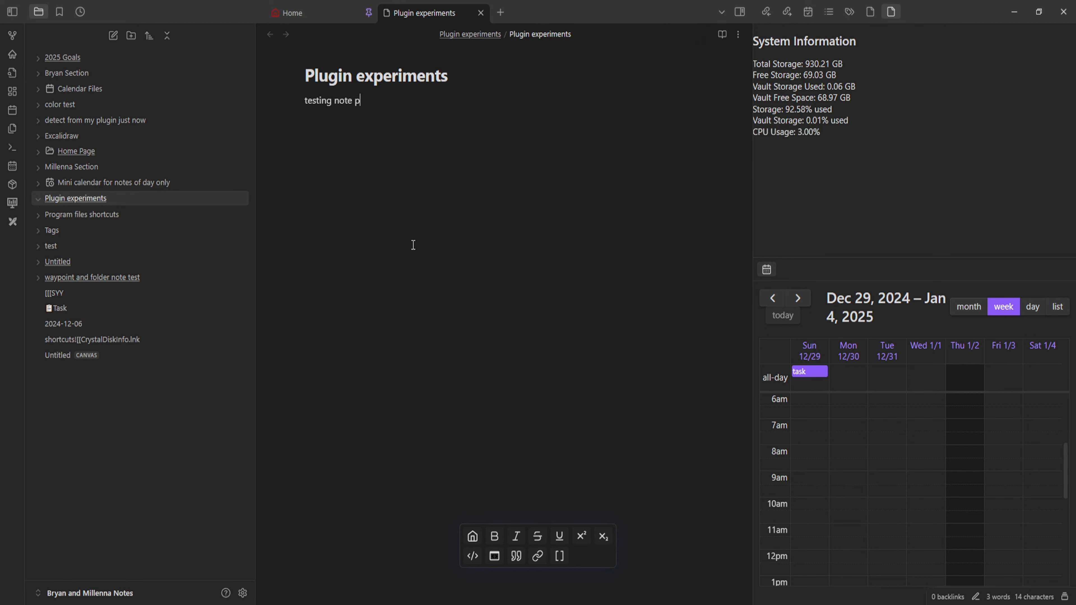
{"action": "key", "text": "BackSpace"}
{"action": "type", "text": "within folder name"}
{"action": "key", "text": "Return"}
- Expand the test, "detect from my plugin just now" and Calendar Files folders, and open the "(Every S,F,R,W,T,M,U) task" note
{"action": "left_click", "coordinate": [118, 247]}
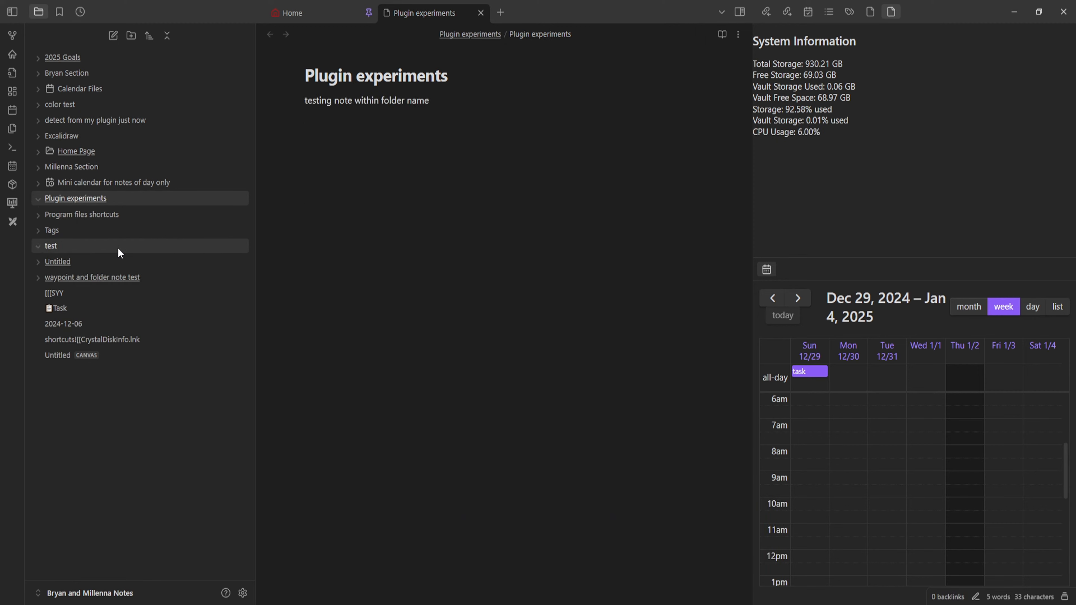
{"action": "left_click", "coordinate": [80, 121]}
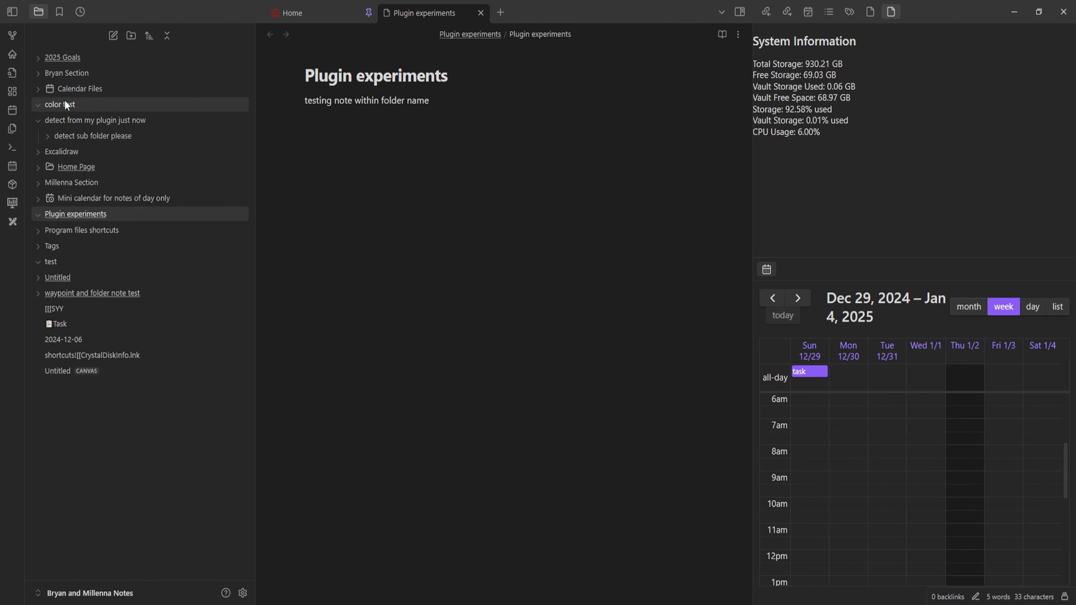
{"action": "left_click", "coordinate": [87, 89]}
{"action": "left_click", "coordinate": [83, 105]}
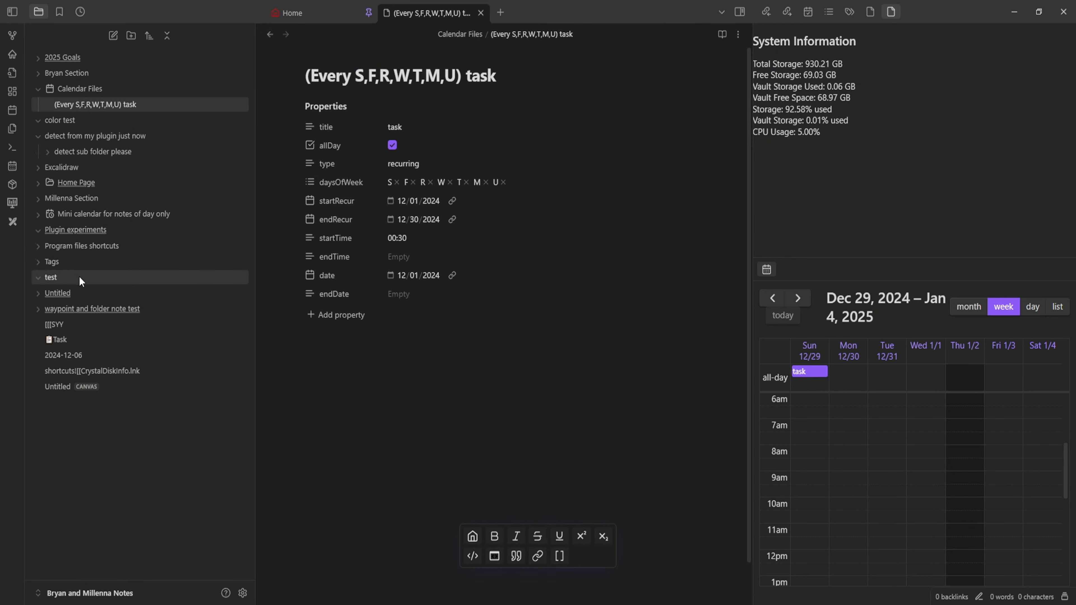
- Reopen the Plugin experiments folder note and delete its line of test text
{"action": "left_click", "coordinate": [93, 237]}
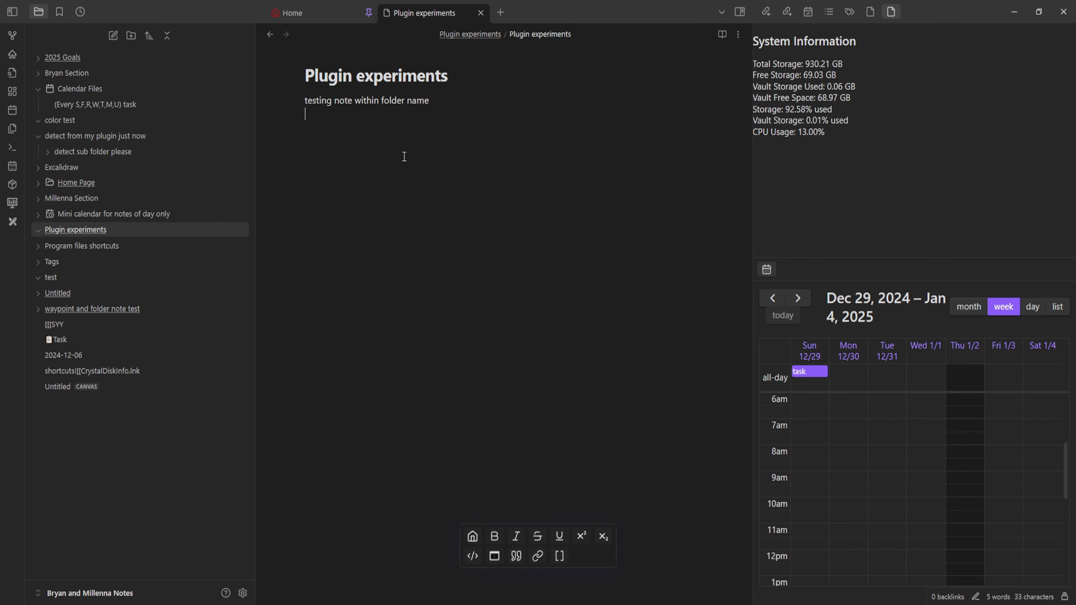
{"action": "left_click_drag", "start_coordinate": [430, 100], "coordinate": [292, 104]}
{"action": "key", "text": "BackSpace"}
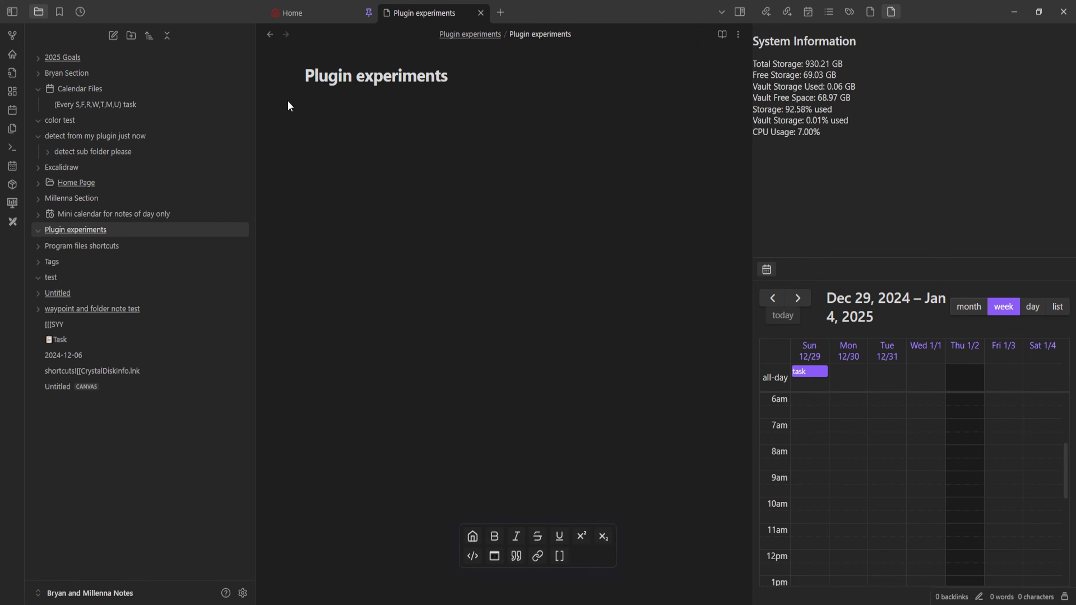
- Look through the installed community plugins and review the general settings of the Folder notes plugin
{"action": "left_click", "coordinate": [242, 593]}
{"action": "scroll", "coordinate": [493, 259], "scroll_direction": "down", "scroll_amount": 10}
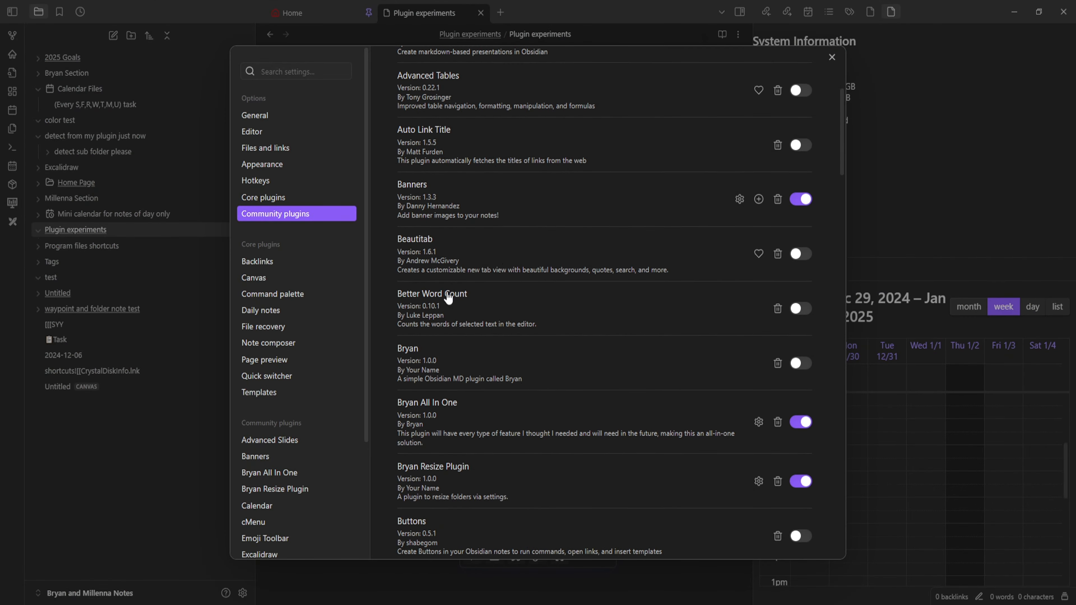
{"action": "scroll", "coordinate": [328, 393], "scroll_direction": "down", "scroll_amount": 3}
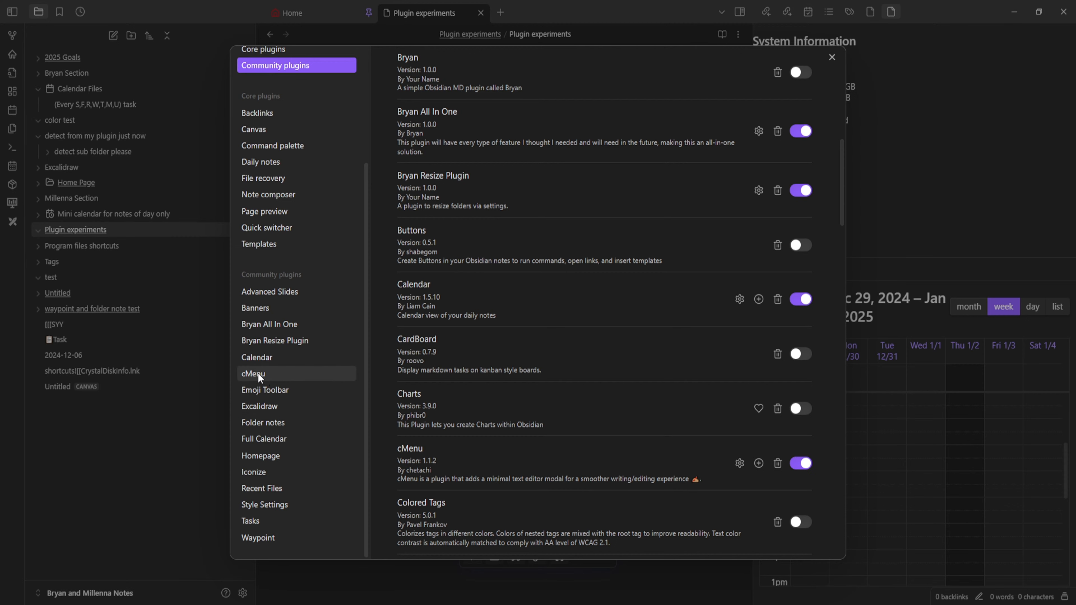
{"action": "left_click", "coordinate": [266, 423]}
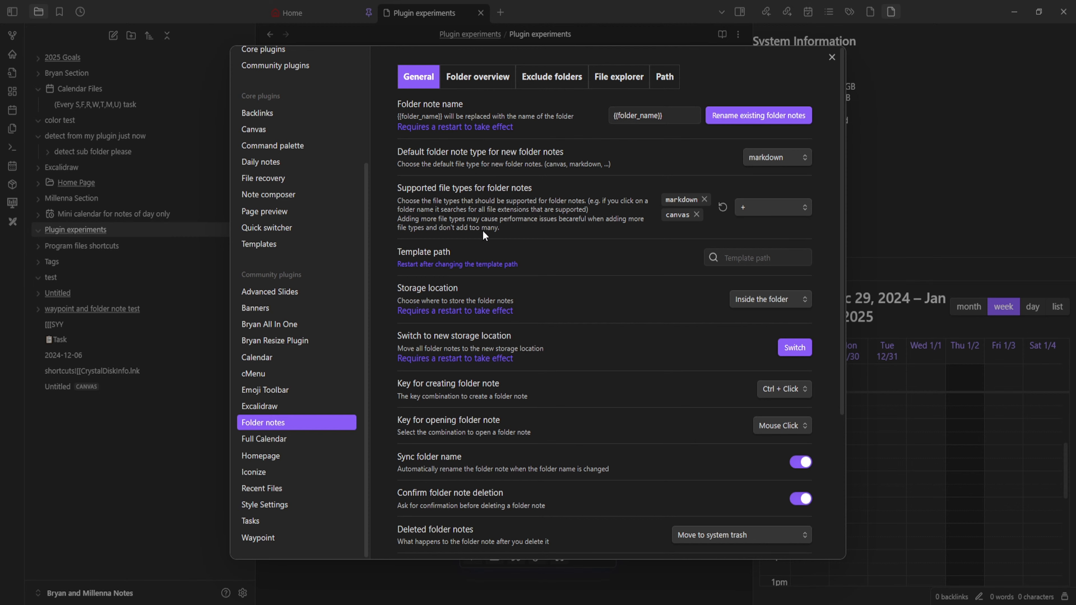
{"action": "scroll", "coordinate": [485, 236], "scroll_direction": "down", "scroll_amount": 5}
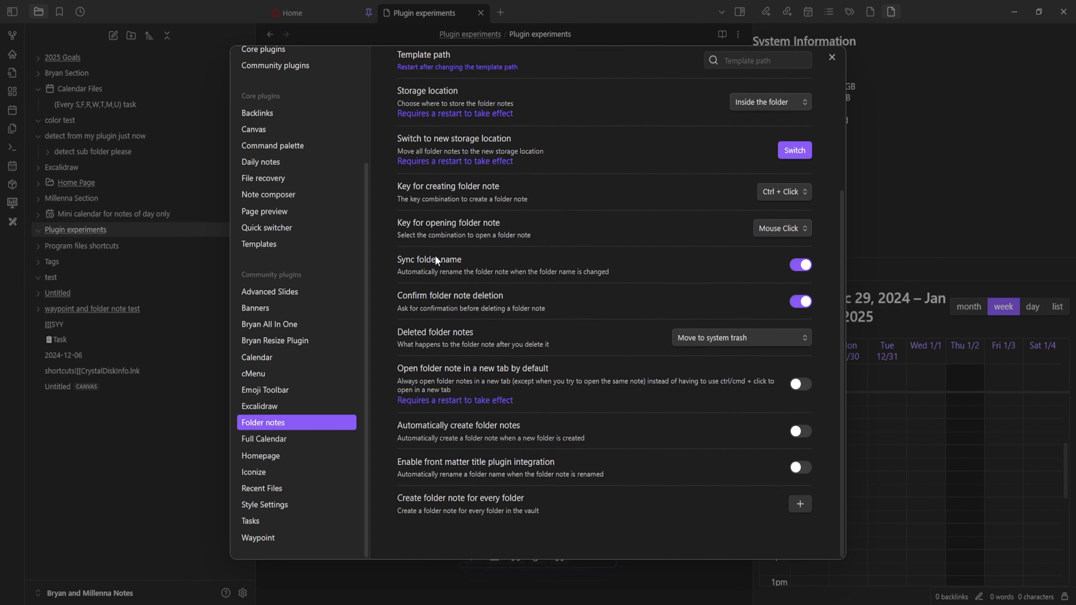
{"action": "scroll", "coordinate": [437, 258], "scroll_direction": "up", "scroll_amount": 5}
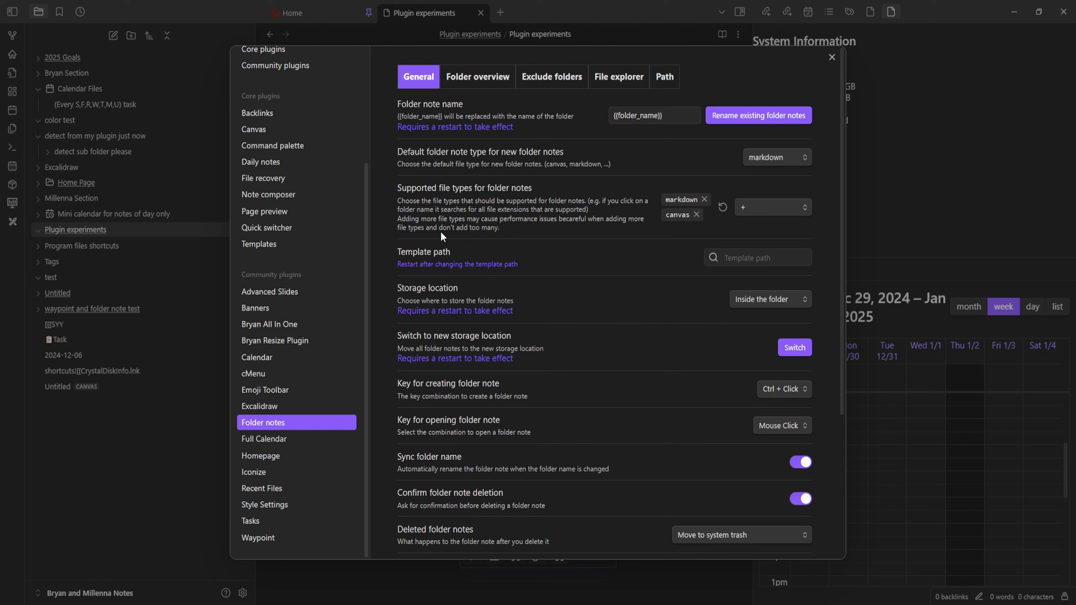
- Review the Folder overview, File explorer and Path settings of the Folder notes plugin, and return to the Plugin experiments note
{"action": "left_click", "coordinate": [466, 84]}
{"action": "left_click", "coordinate": [610, 82]}
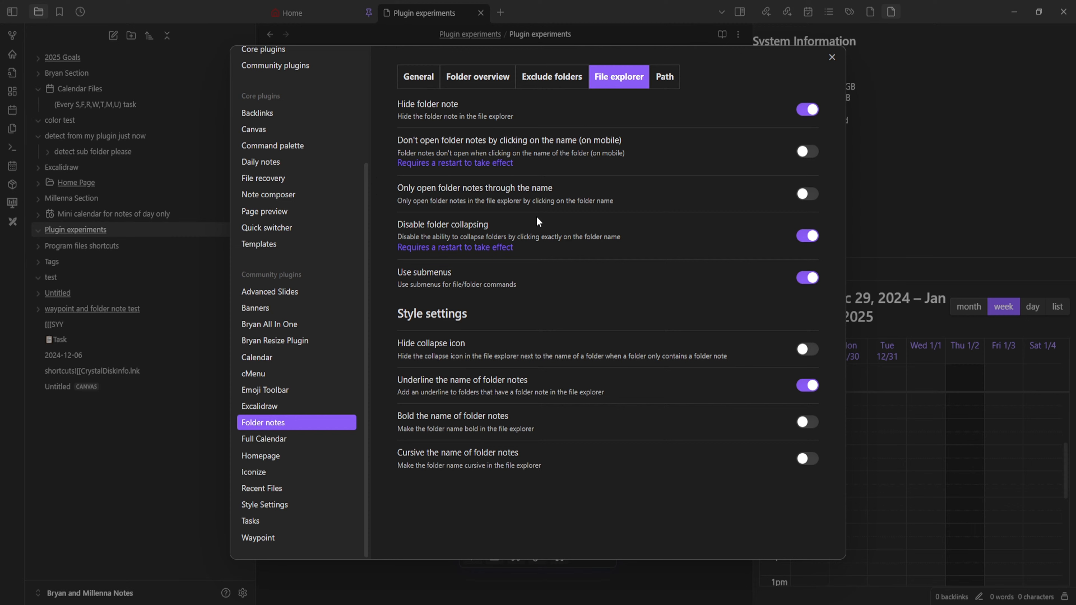
{"action": "left_click", "coordinate": [673, 78]}
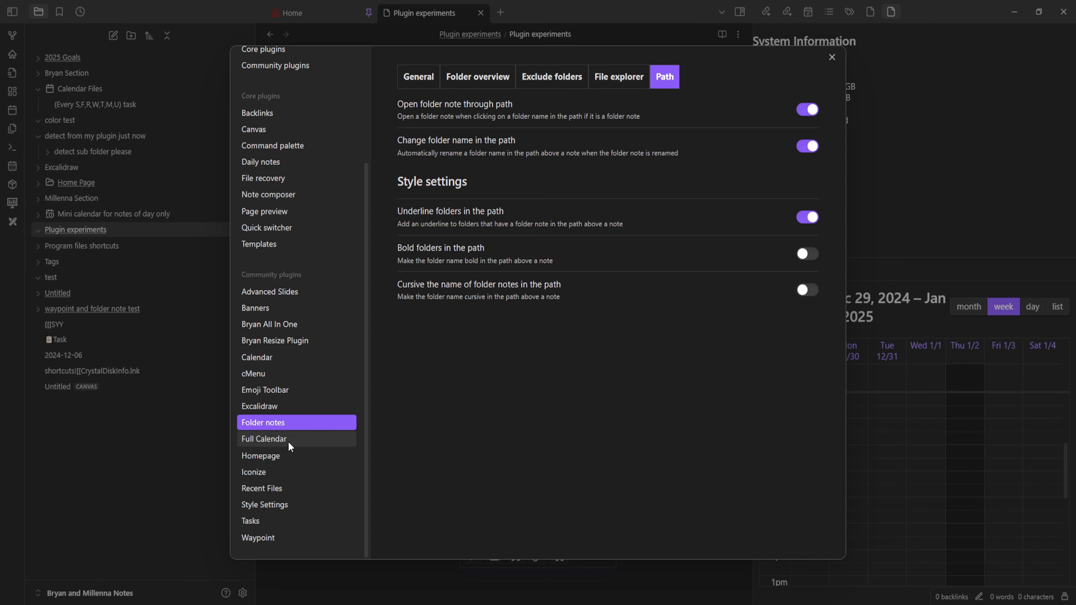
{"action": "left_click", "coordinate": [188, 496]}
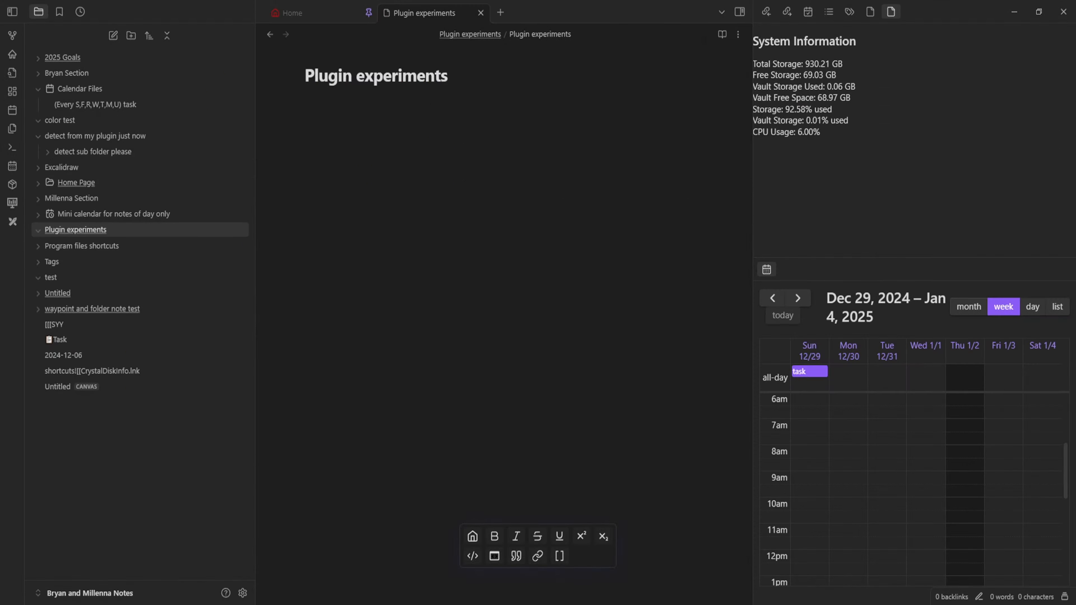
{"action": "left_click", "coordinate": [351, 238]}
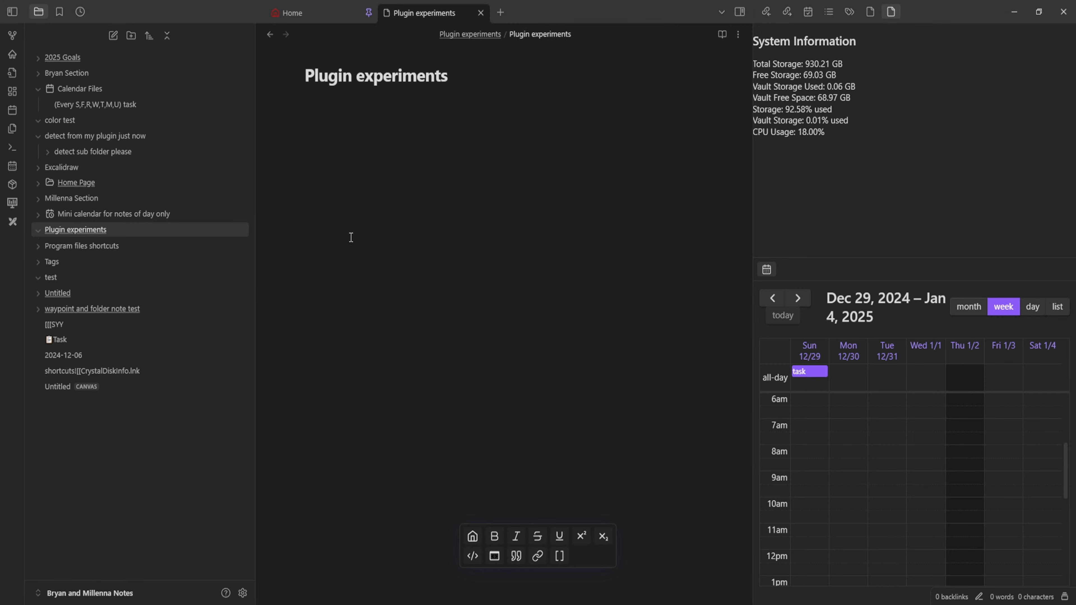
- Create a new note and move it into the expanded Plugin experiments folder
{"action": "left_click", "coordinate": [40, 231]}
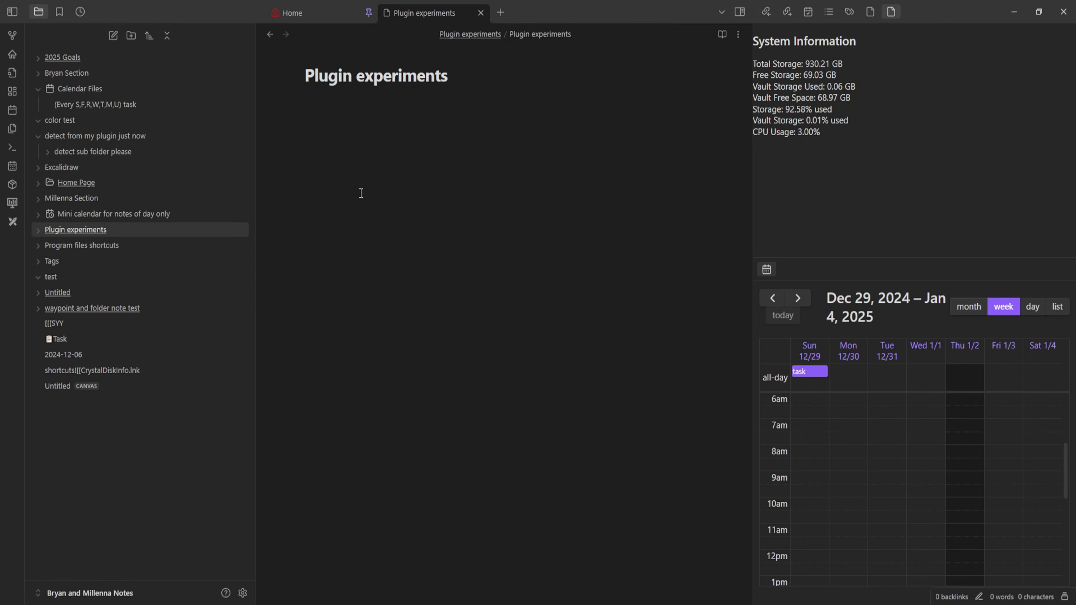
{"action": "left_click", "coordinate": [40, 230]}
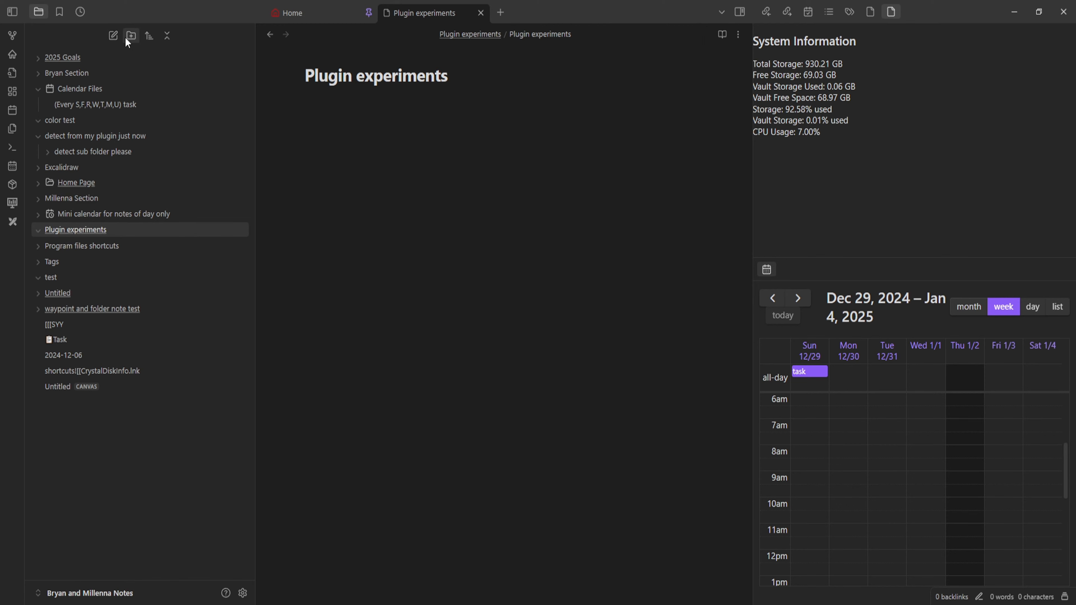
{"action": "left_click", "coordinate": [113, 36]}
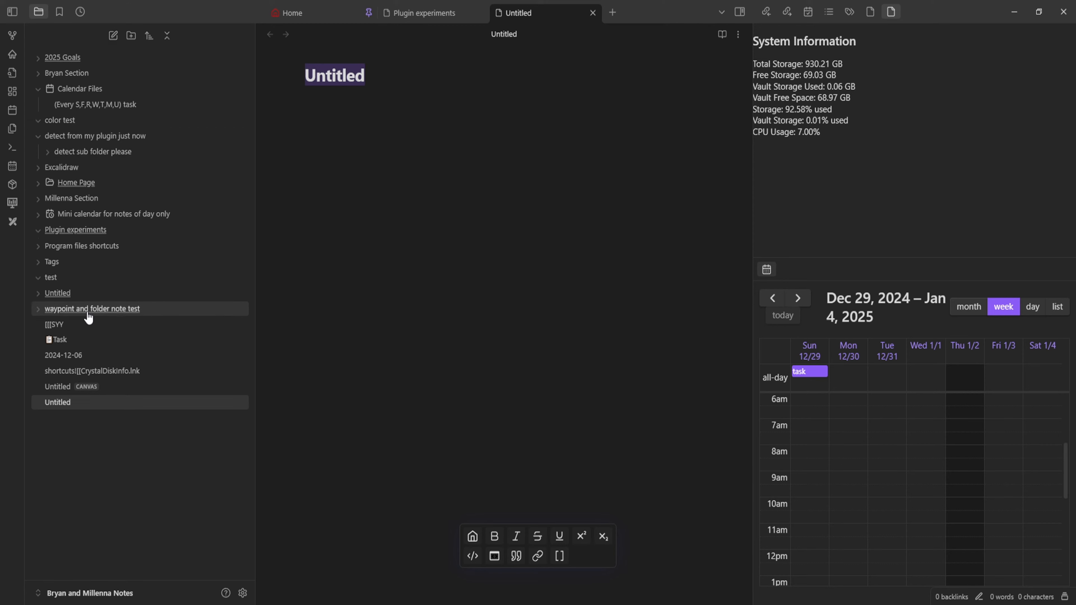
{"action": "left_click_drag", "start_coordinate": [66, 403], "coordinate": [102, 229]}
{"action": "left_click", "coordinate": [62, 246]}
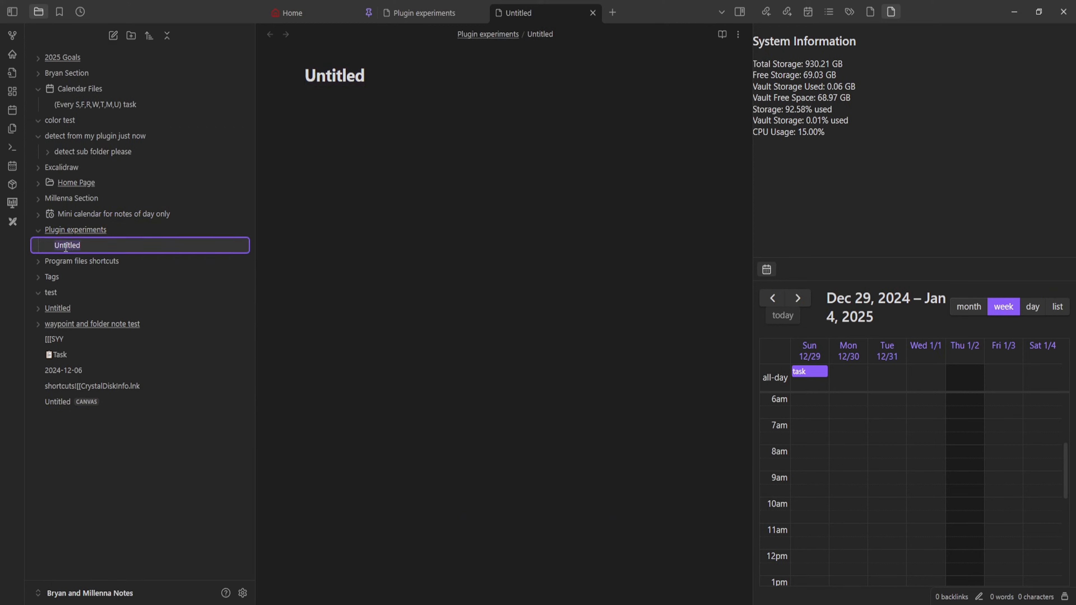
- Browse the community plugins showing only installed ones in alphabetical order, and return to the new note
{"action": "left_click", "coordinate": [242, 593]}
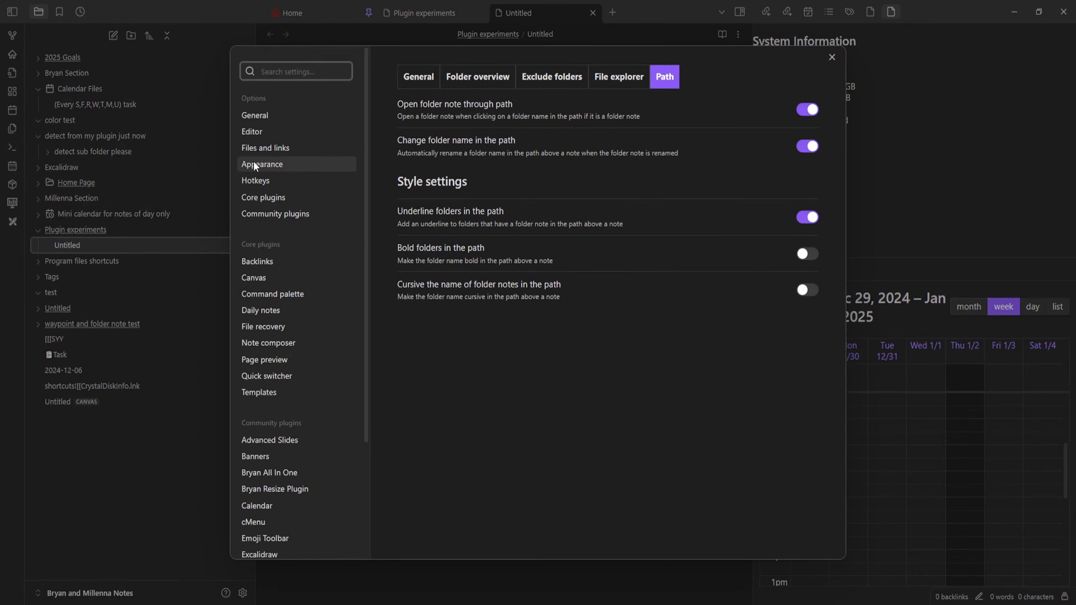
{"action": "left_click", "coordinate": [272, 212]}
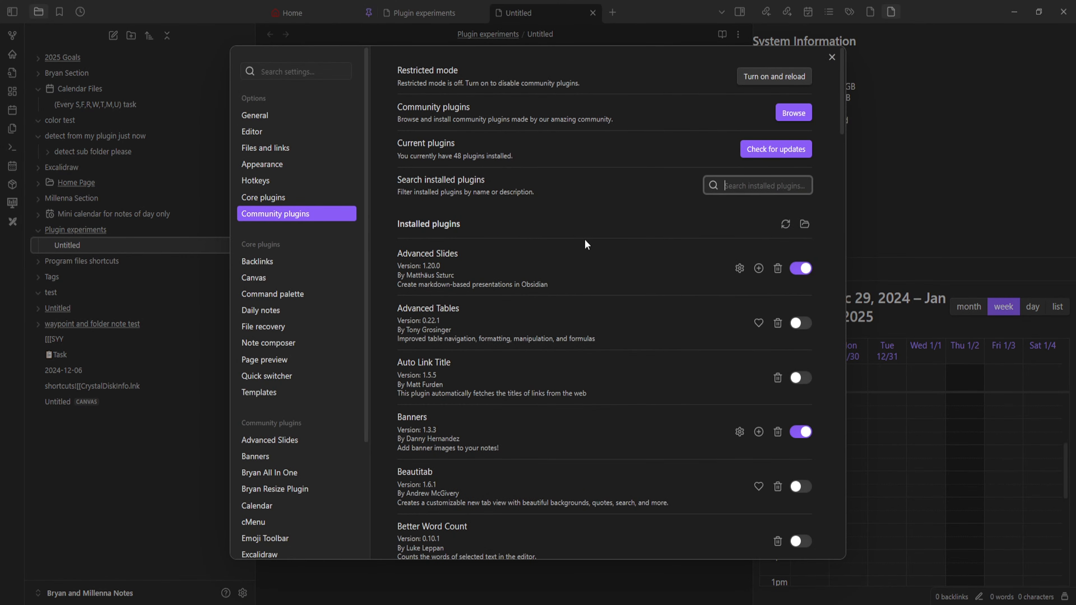
{"action": "left_click", "coordinate": [792, 113]}
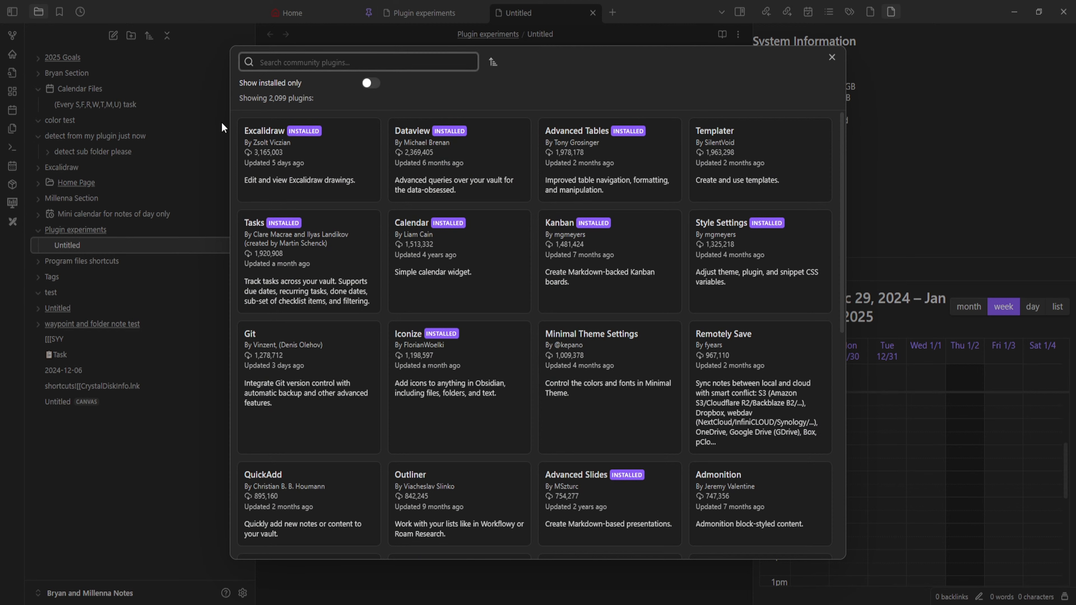
{"action": "left_click", "coordinate": [371, 83]}
{"action": "left_click", "coordinate": [492, 62]}
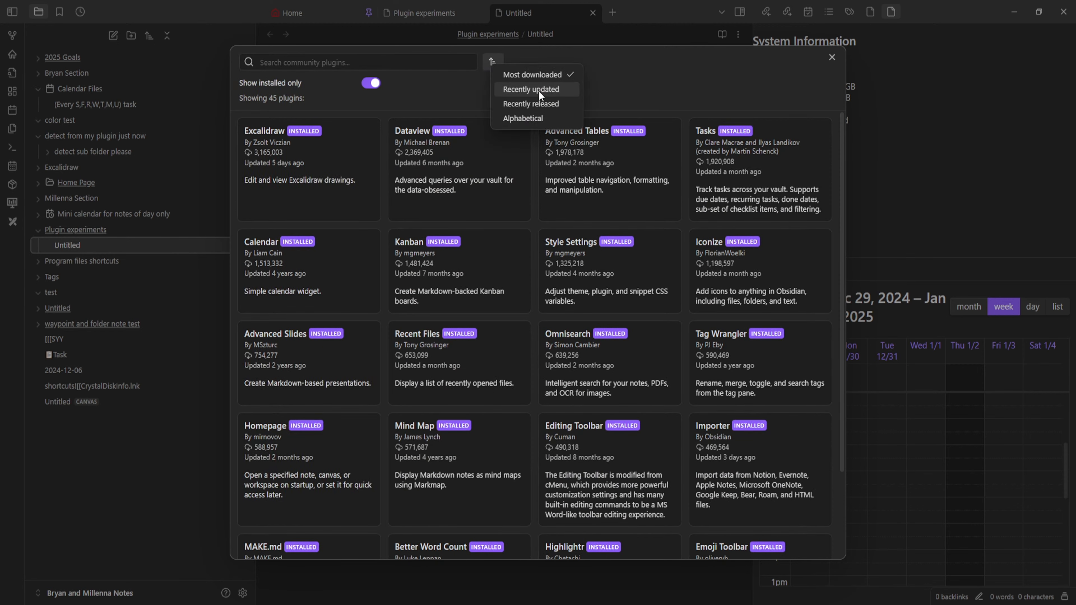
{"action": "left_click", "coordinate": [523, 117]}
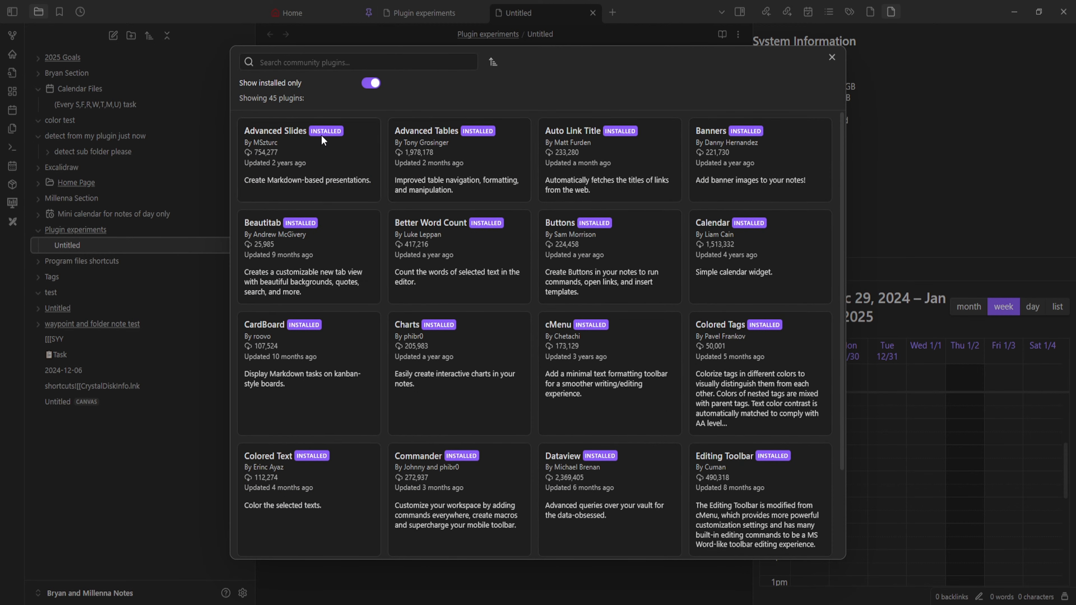
{"action": "left_click", "coordinate": [133, 288]}
{"action": "left_click", "coordinate": [165, 269]}
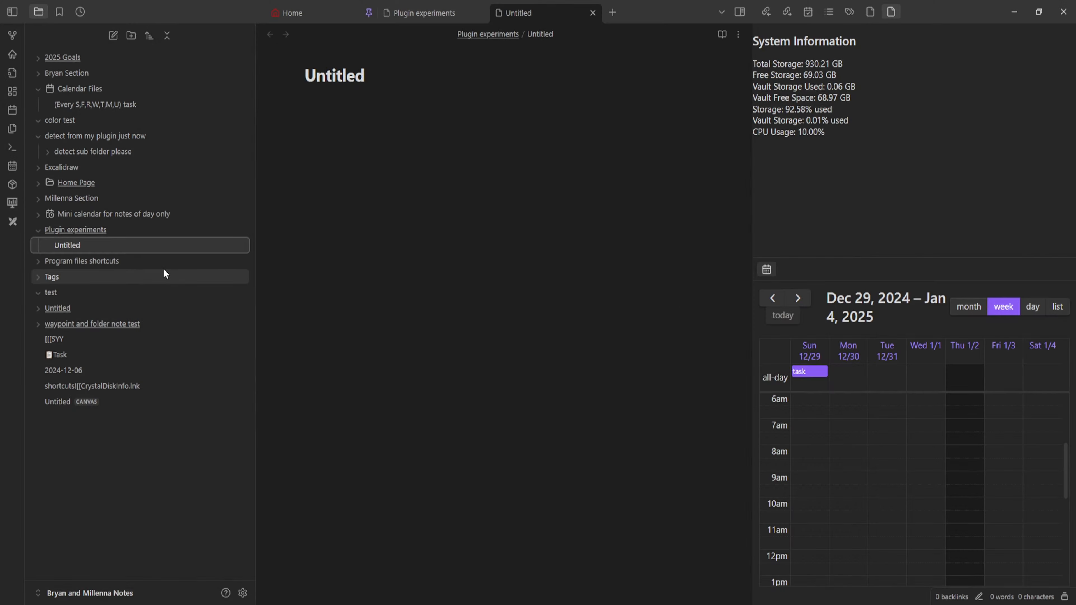
- Rename the new note in the Plugin experiments folder as "Advance slides test plugin"
{"action": "double_click", "coordinate": [343, 76]}
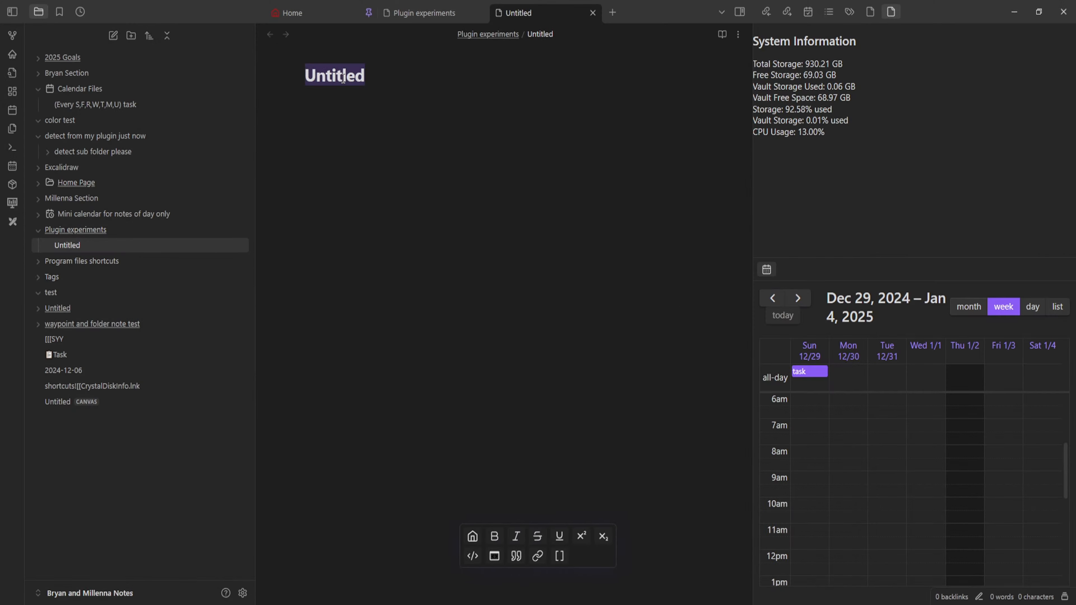
{"action": "type", "text": "Advanc"}
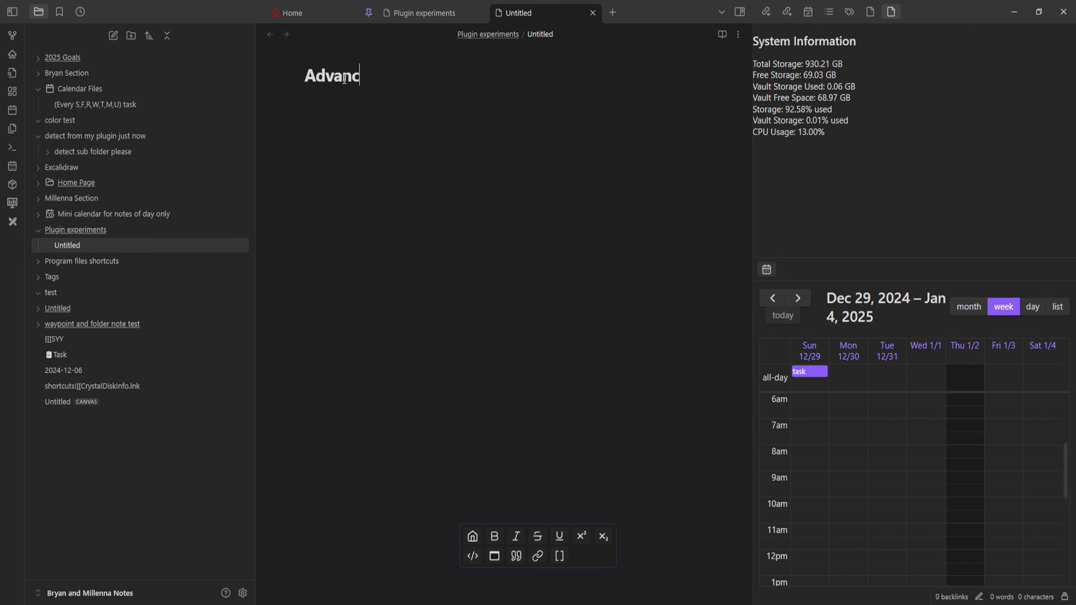
{"action": "type", "text": "e slides tes"}
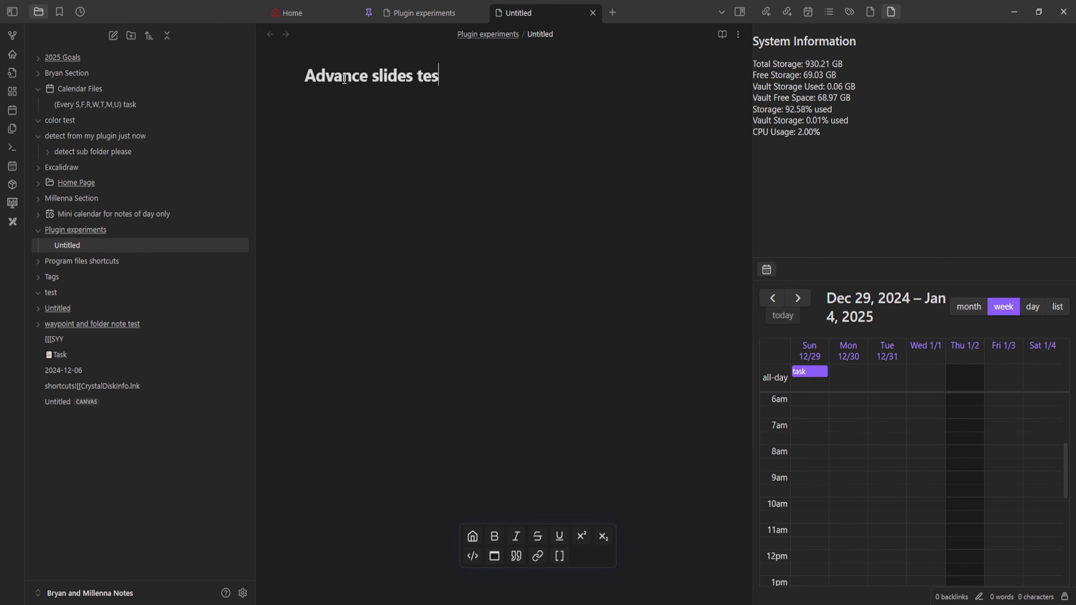
{"action": "type", "text": "t plugin"}
{"action": "key", "text": "Return"}
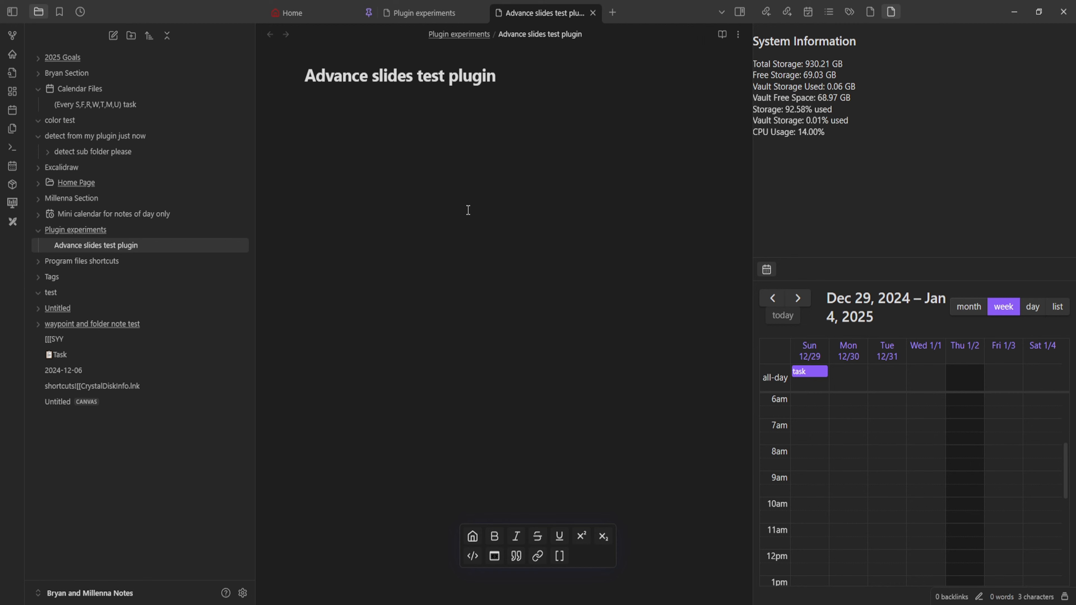
- Write "This is a slide we are testing" and "how are you today?" as separate lines in the note
{"action": "type", "text": "This is a s"}
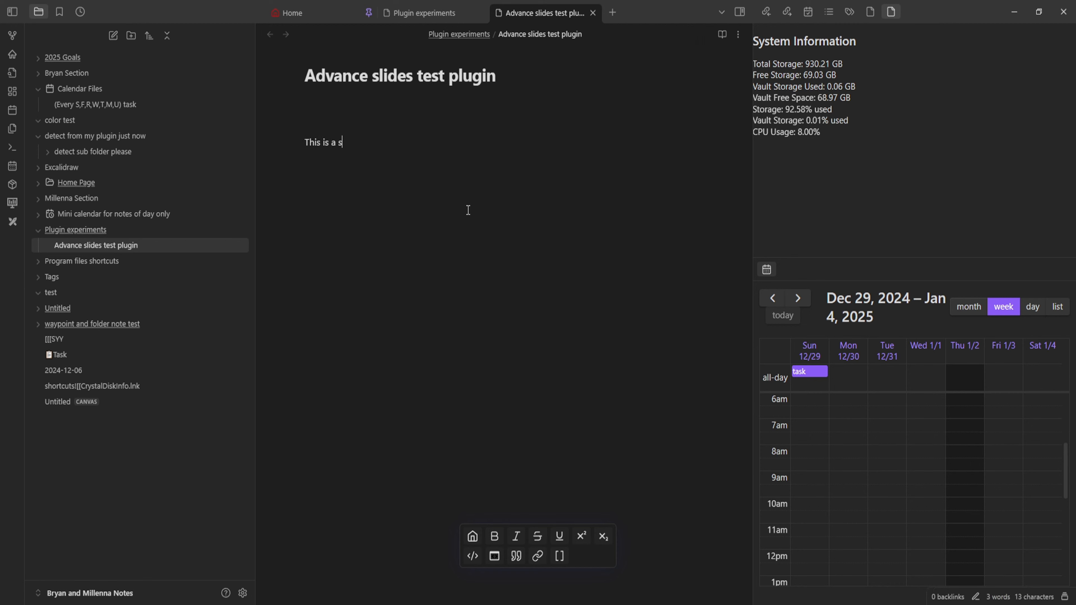
{"action": "type", "text": "lide we are testing "}
{"action": "type", "text": "how are you tod"}
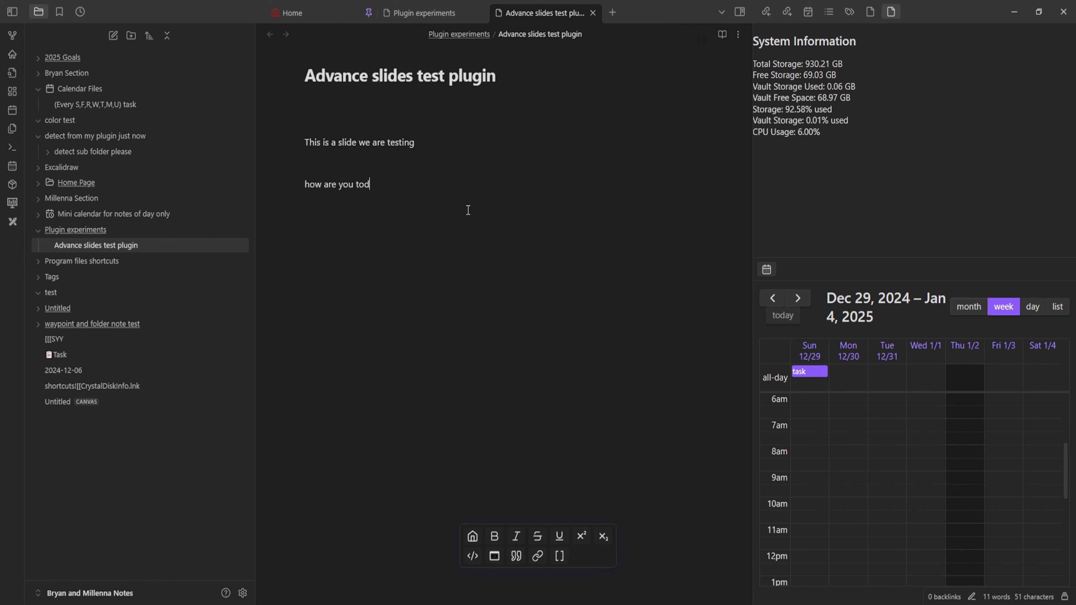
{"action": "type", "text": "ay"}
- Add the line "test one two three thid fourth Fith" below the question and check the spelling suggestions for its last word
{"action": "type", "text": "test one to"}
{"action": "key", "text": "BackSpace"}
{"action": "type", "text": "wo three thid four"}
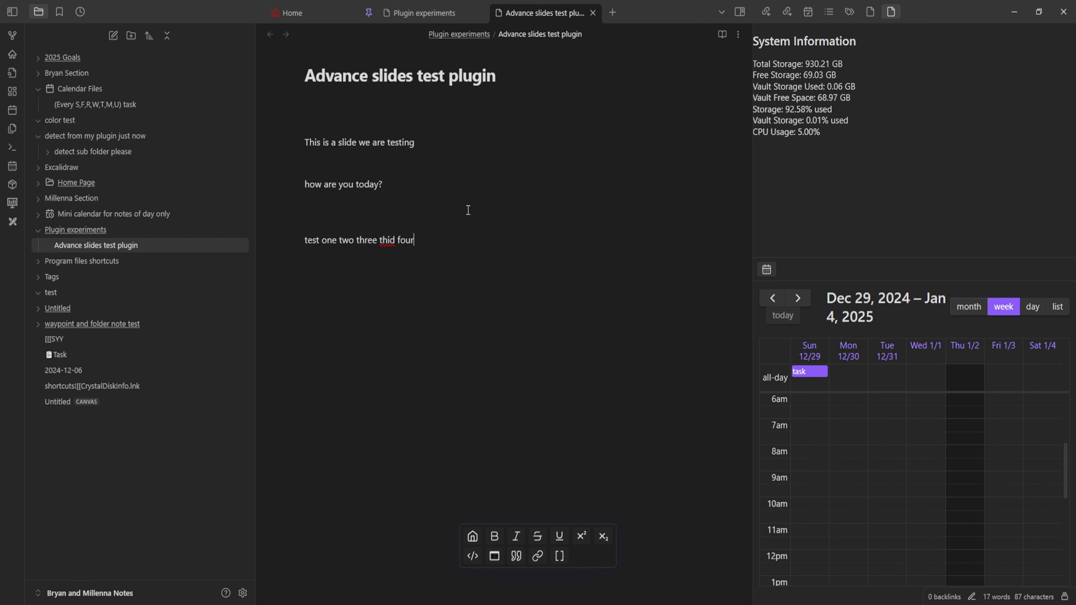
{"action": "type", "text": "th fith "}
{"action": "type", "text": "F"}
{"action": "right_click", "coordinate": [432, 241]}
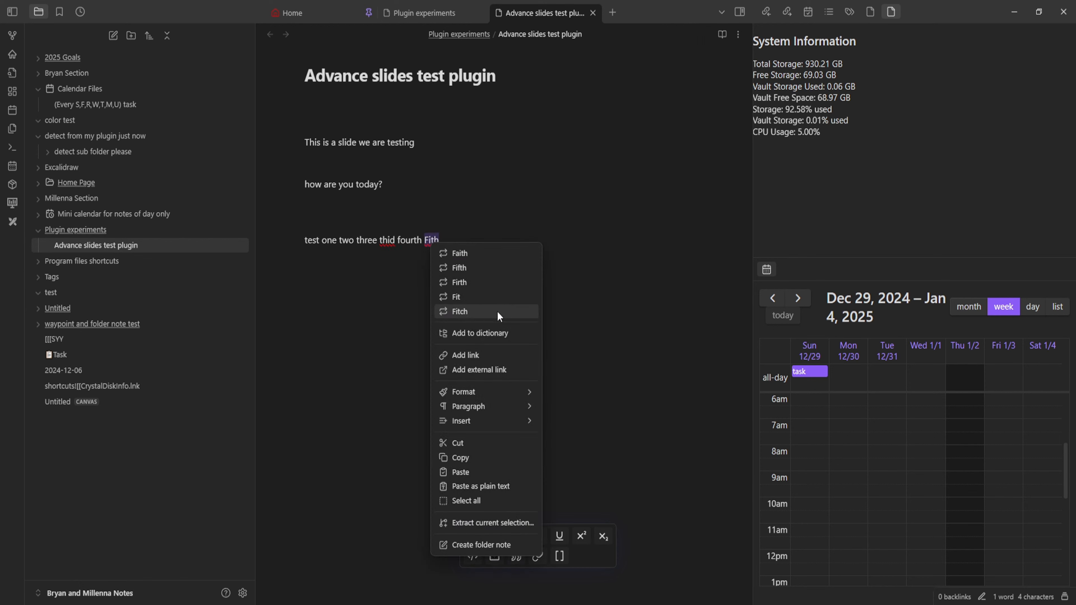
{"action": "left_click", "coordinate": [538, 221]}
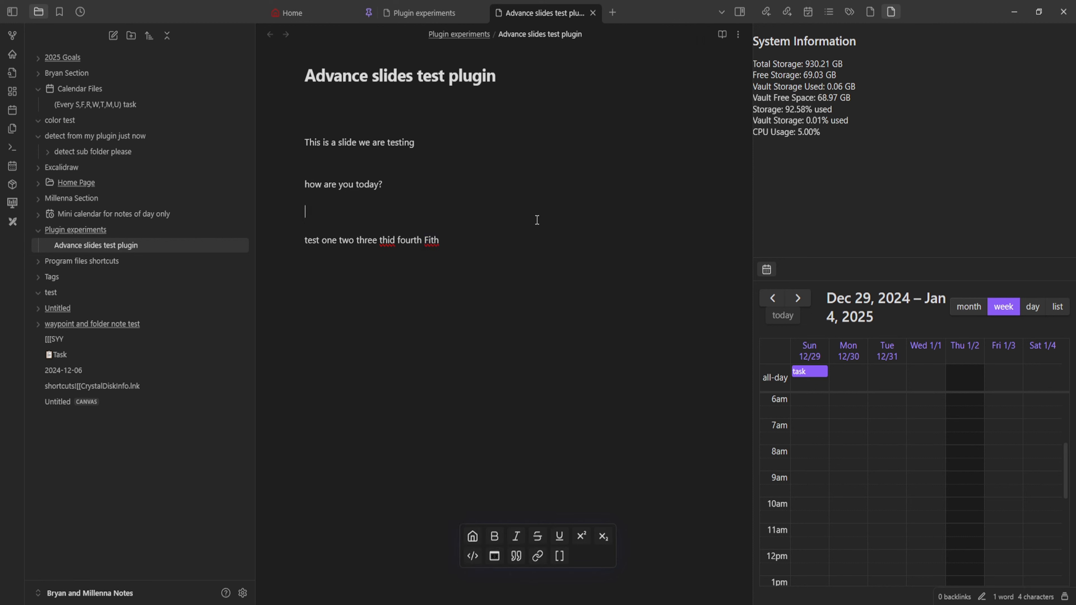
- Replace "Fith" at the end of the last line with "five fith" and correct "fith" to the suggested spelling "fifth"
{"action": "left_click", "coordinate": [469, 245]}
{"action": "key", "text": "BackSpace"}
{"action": "key", "text": "BackSpace"}
{"action": "key", "text": "BackSpace"}
{"action": "key", "text": "BackSpace"}
{"action": "key", "text": "BackSpace"}
{"action": "type", "text": "five fith"}
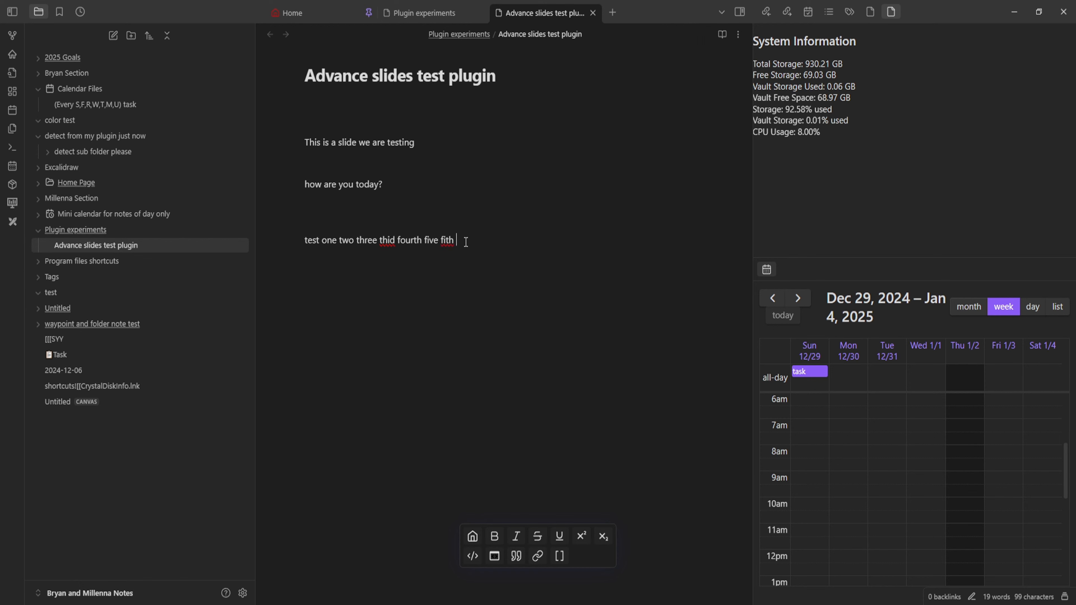
{"action": "right_click", "coordinate": [444, 240]}
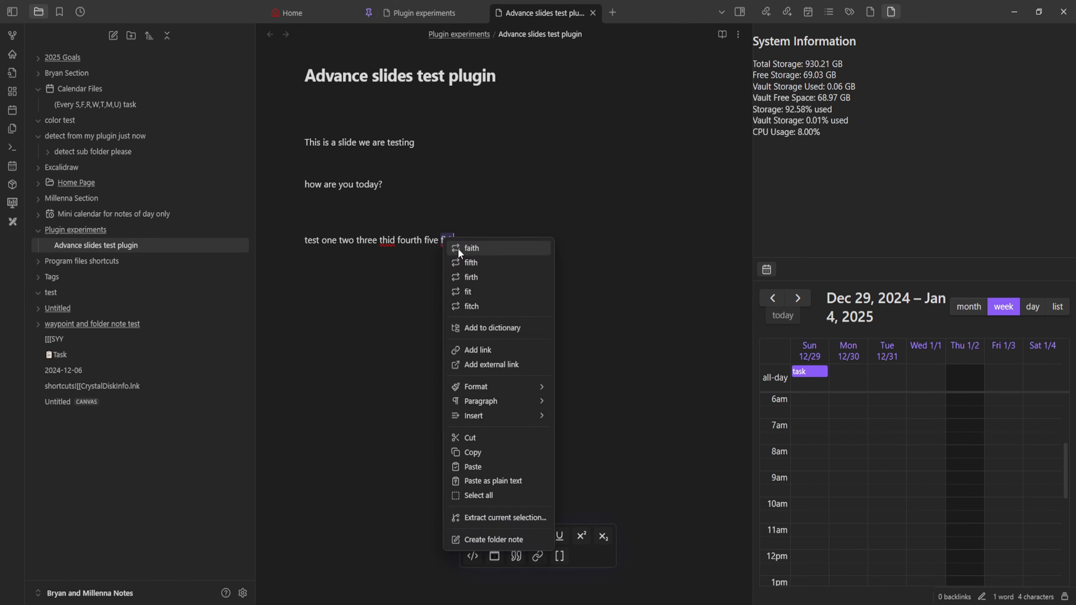
{"action": "left_click", "coordinate": [488, 265]}
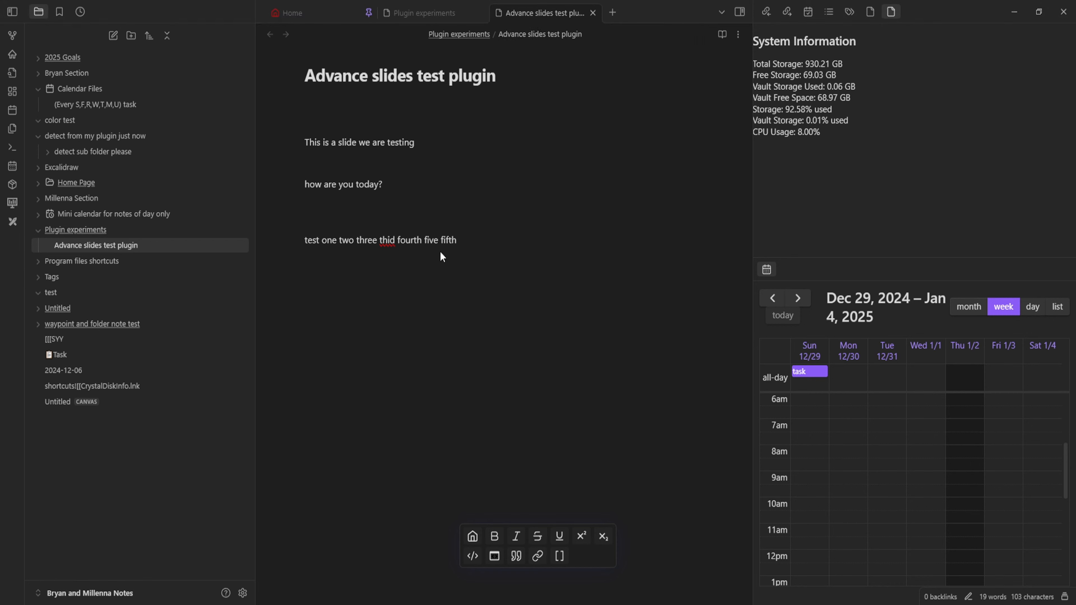
{"action": "left_click", "coordinate": [441, 253]}
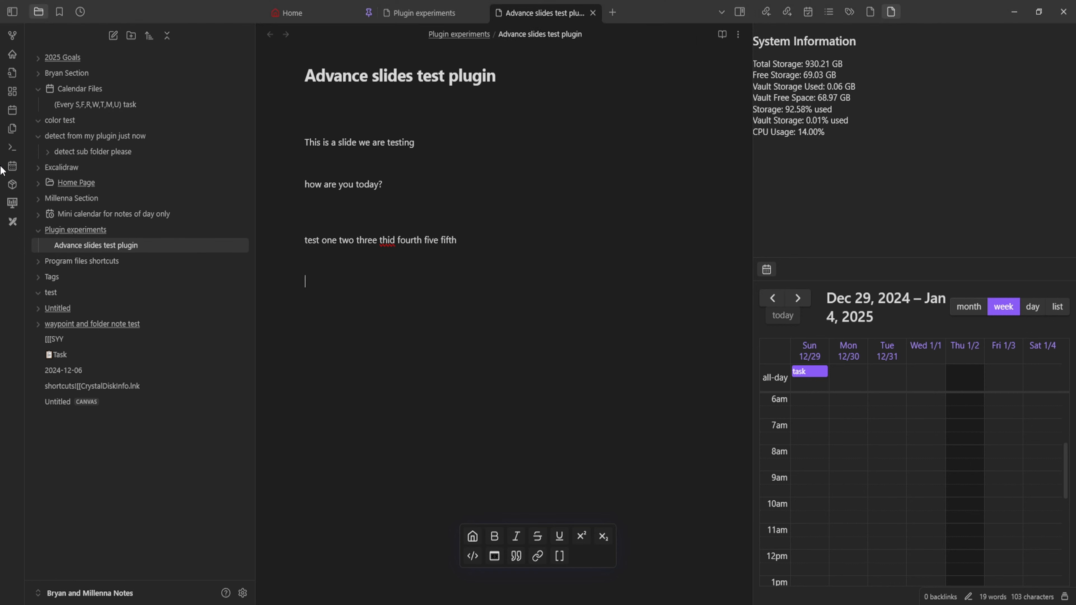
- Show the slide preview beside the note and narrow the calendar sidebar to give the preview more width
{"action": "left_click", "coordinate": [13, 204]}
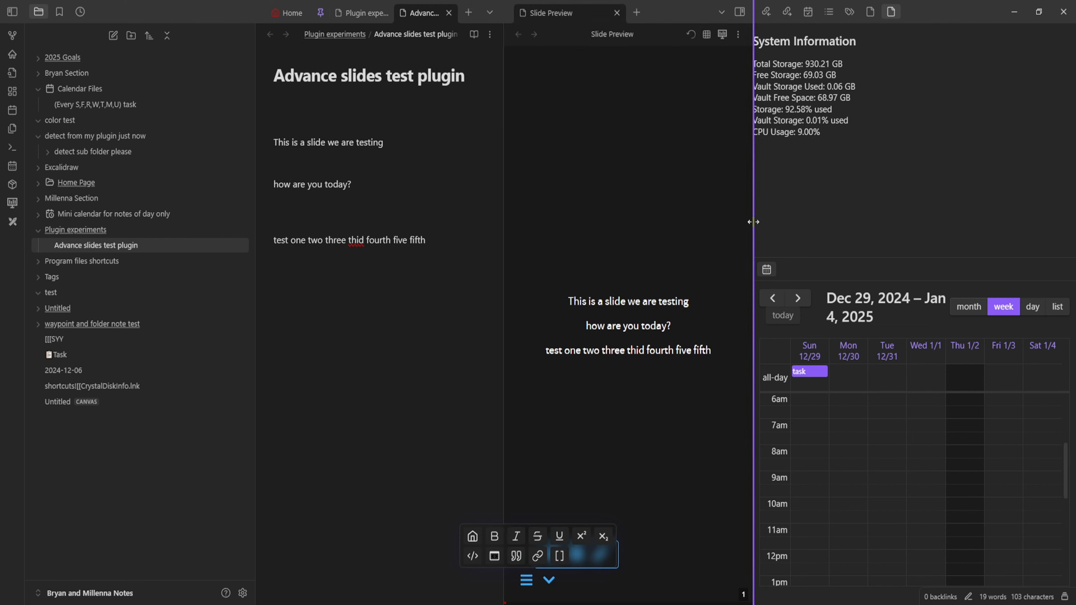
{"action": "left_click_drag", "start_coordinate": [753, 204], "coordinate": [844, 203]}
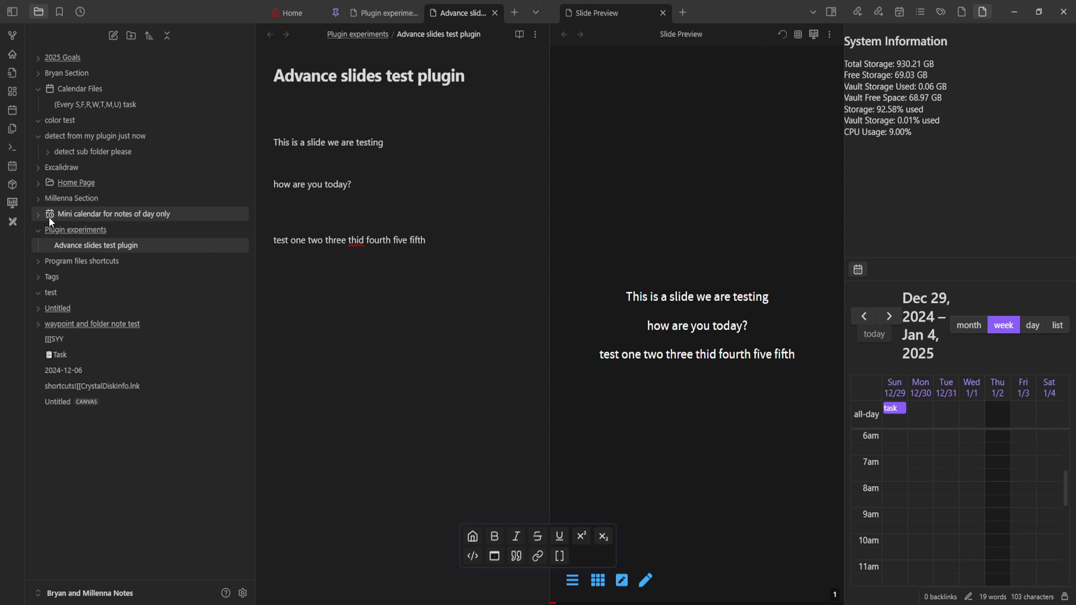
{"action": "right_click", "coordinate": [94, 244]}
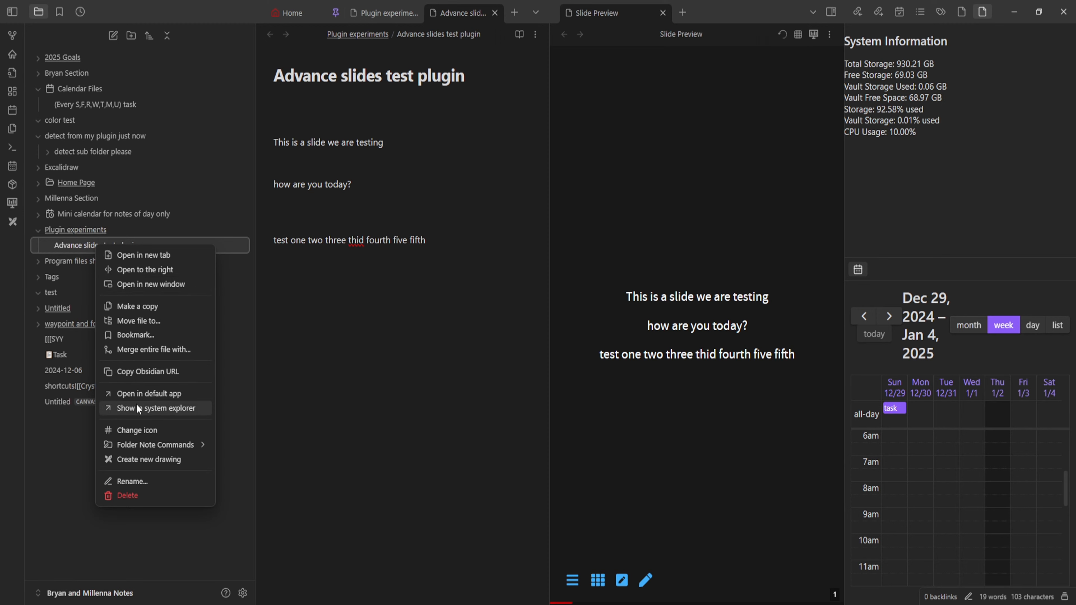
{"action": "left_click", "coordinate": [231, 495]}
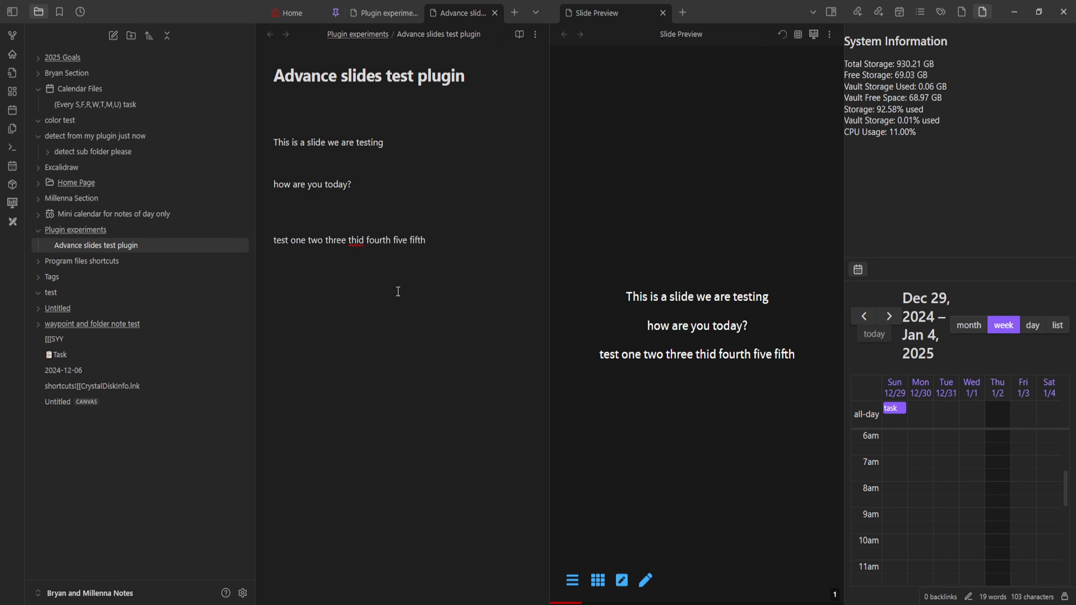
{"action": "left_click", "coordinate": [398, 300]}
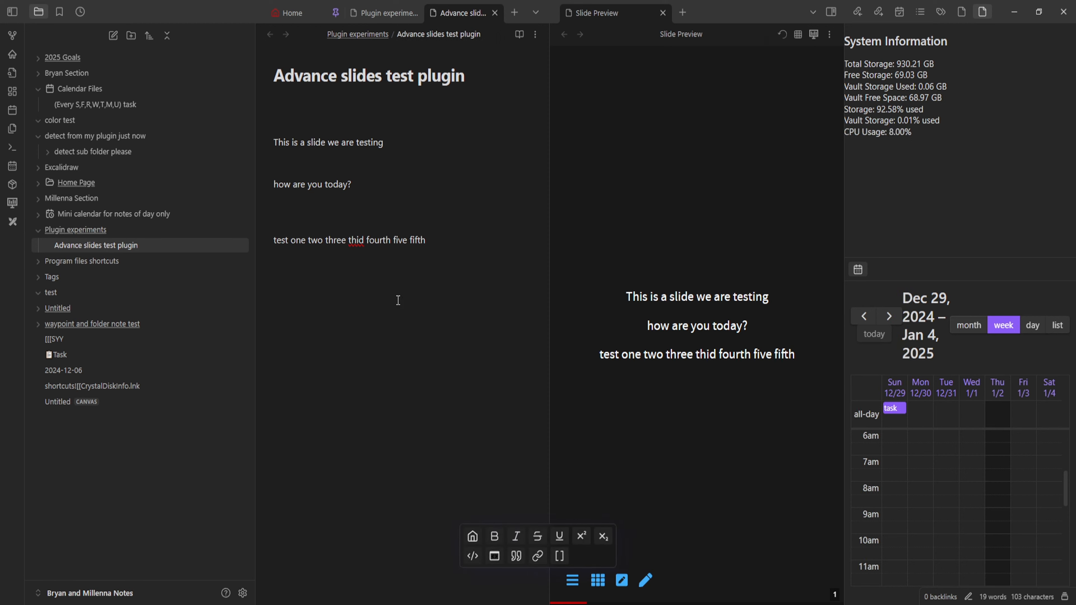
{"action": "left_click", "coordinate": [494, 536]}
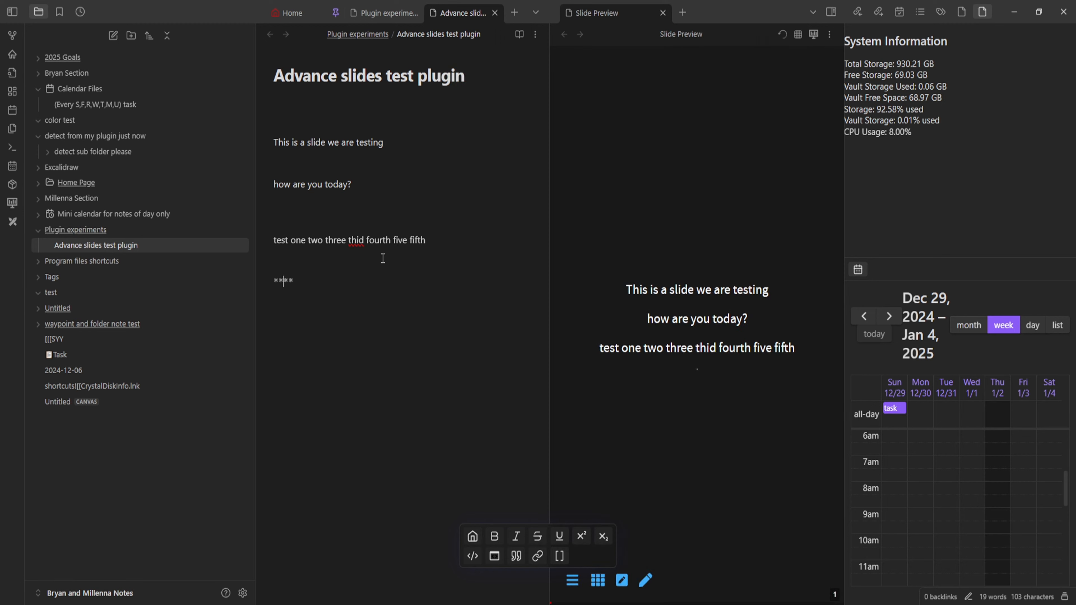
{"action": "type", "text": "This"}
{"action": "key", "text": "BackSpace"}
{"action": "key", "text": "BackSpace"}
{"action": "key", "text": "BackSpace"}
{"action": "key", "text": "BackSpace"}
{"action": "key", "text": "BackSpace"}
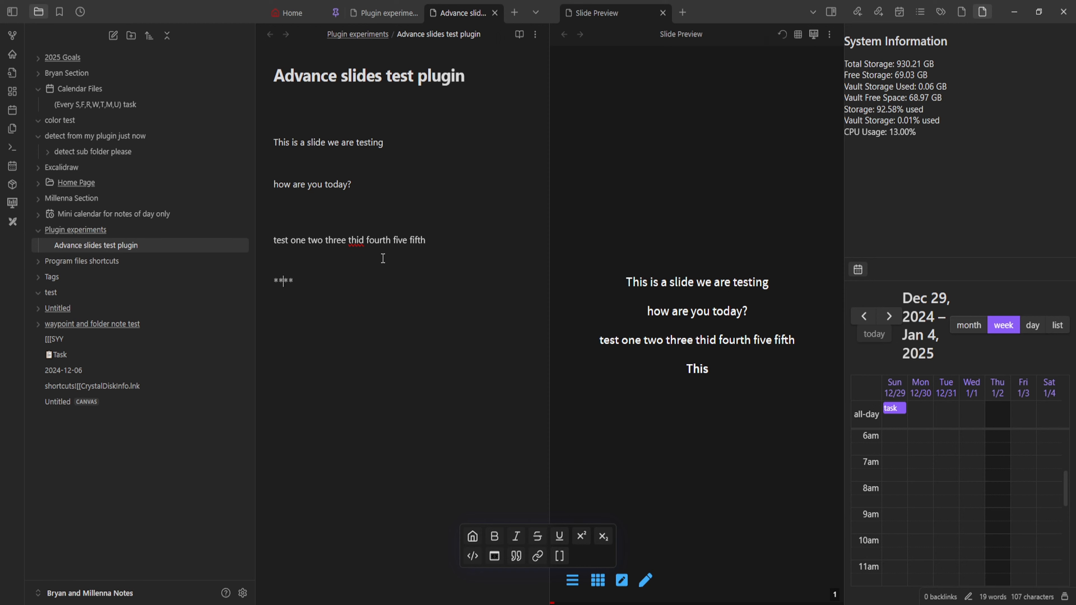
{"action": "left_click", "coordinate": [500, 543]}
{"action": "left_click", "coordinate": [501, 544]}
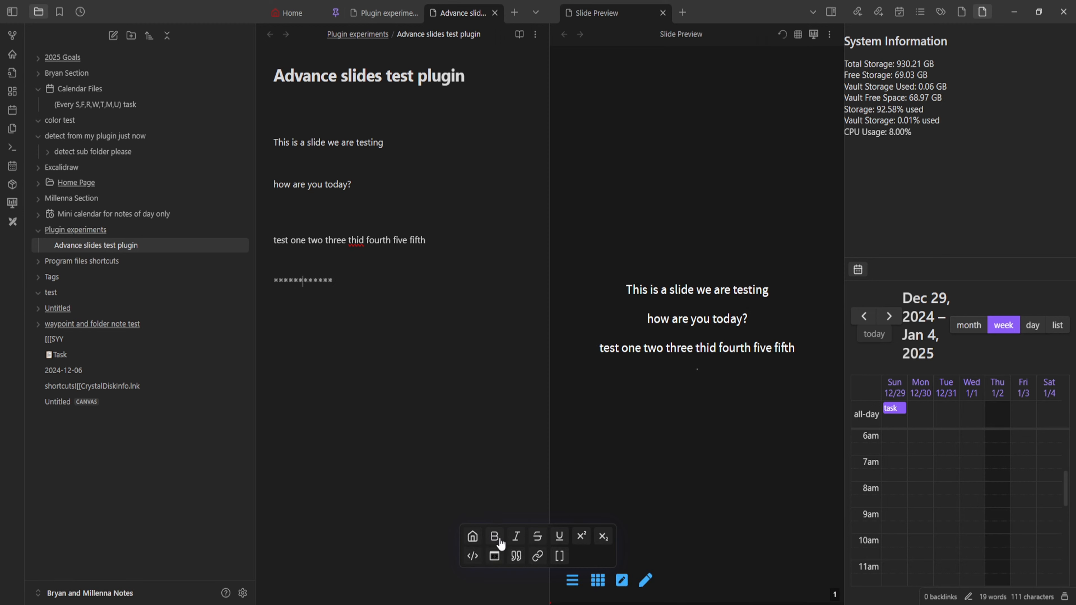
{"action": "left_click", "coordinate": [500, 543]}
{"action": "key", "text": "BackSpace"}
{"action": "key", "text": "BackSpace"}
{"action": "key", "text": "BackSpace"}
{"action": "key", "text": "BackSpace"}
{"action": "key", "text": "BackSpace"}
{"action": "key", "text": "BackSpace"}
{"action": "key", "text": "BackSpace"}
{"action": "key", "text": "BackSpace"}
{"action": "key", "text": "BackSpace"}
{"action": "key", "text": "BackSpace"}
{"action": "key", "text": "BackSpace"}
{"action": "key", "text": "BackSpace"}
{"action": "key", "text": "BackSpace"}
{"action": "key", "text": "BackSpace"}
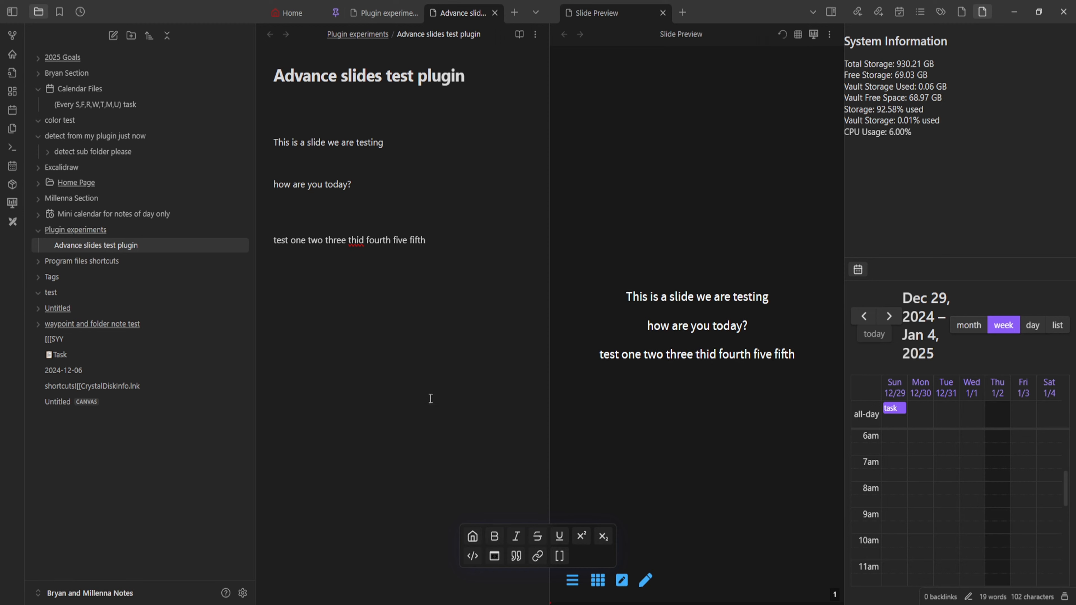
- Add the bold line "This plugin just makes the notes you are in into a slide for you to present basically" below the test line
{"action": "left_click", "coordinate": [494, 538]}
{"action": "type", "text": "This plugin just m"}
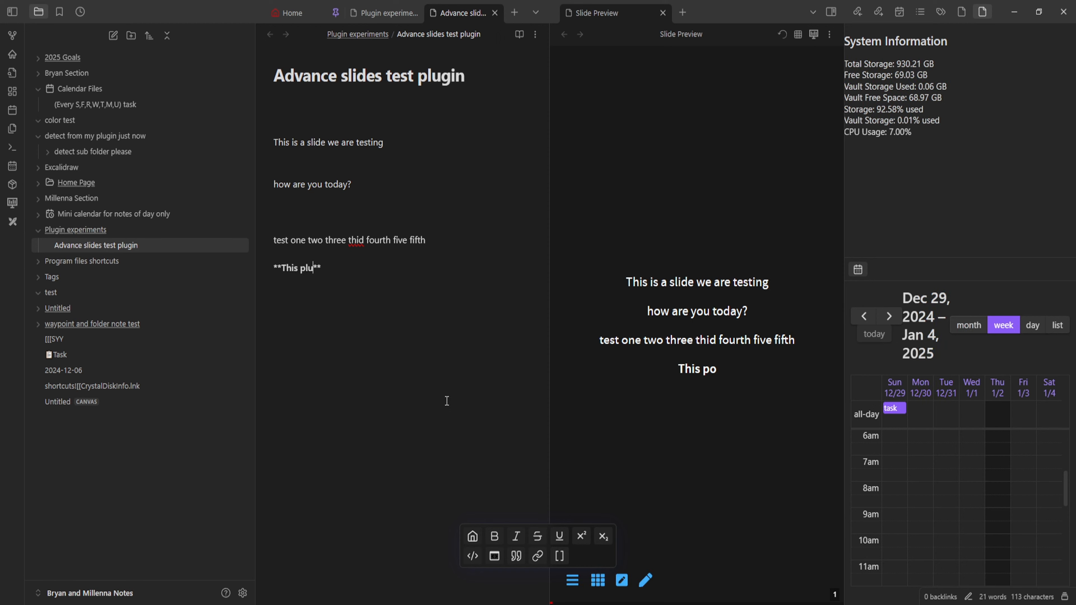
{"action": "type", "text": "akes the "}
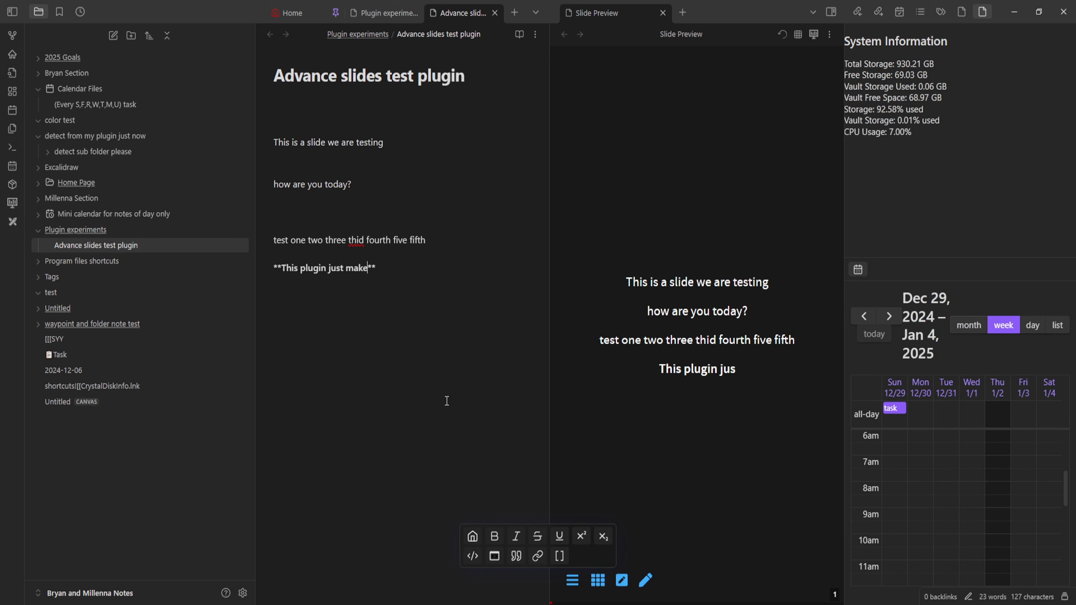
{"action": "type", "text": "notes "}
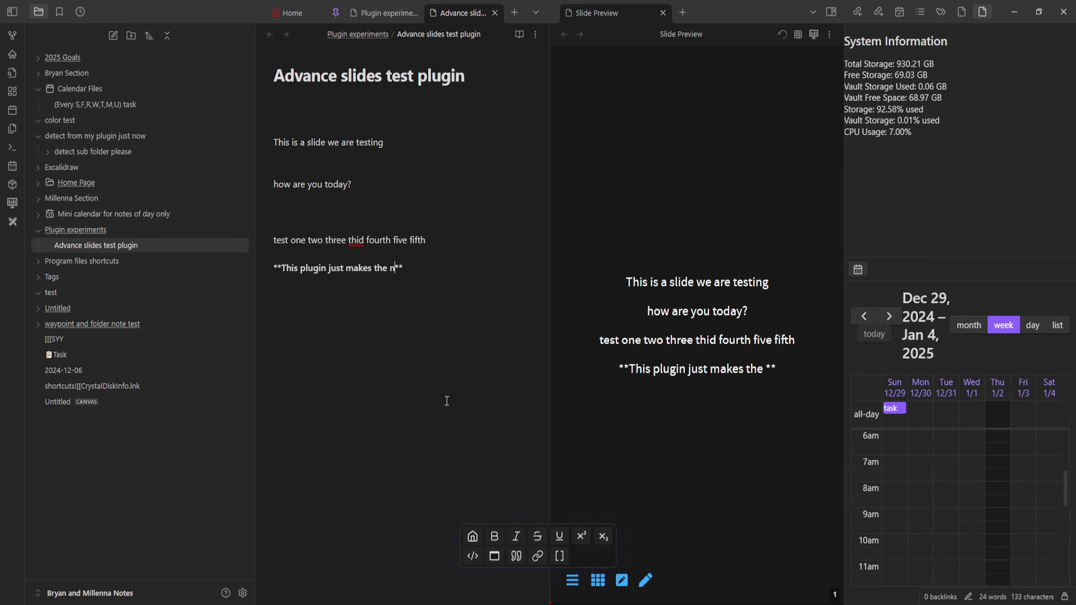
{"action": "type", "text": "you are in"}
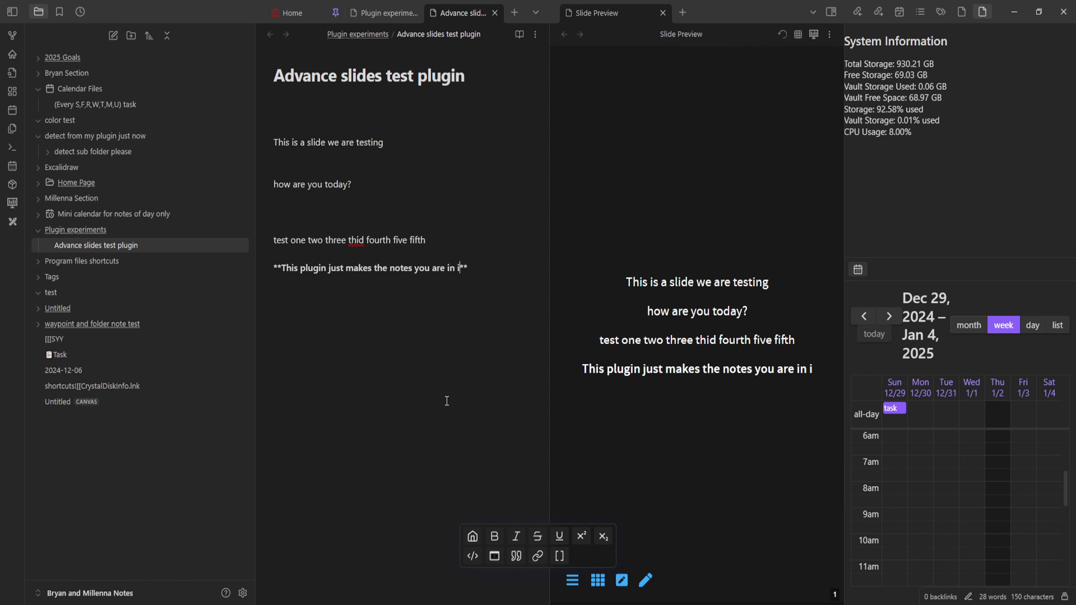
{"action": "type", "text": " into a slide"}
{"action": "type", "text": " for you "}
{"action": "type", "text": "to present"}
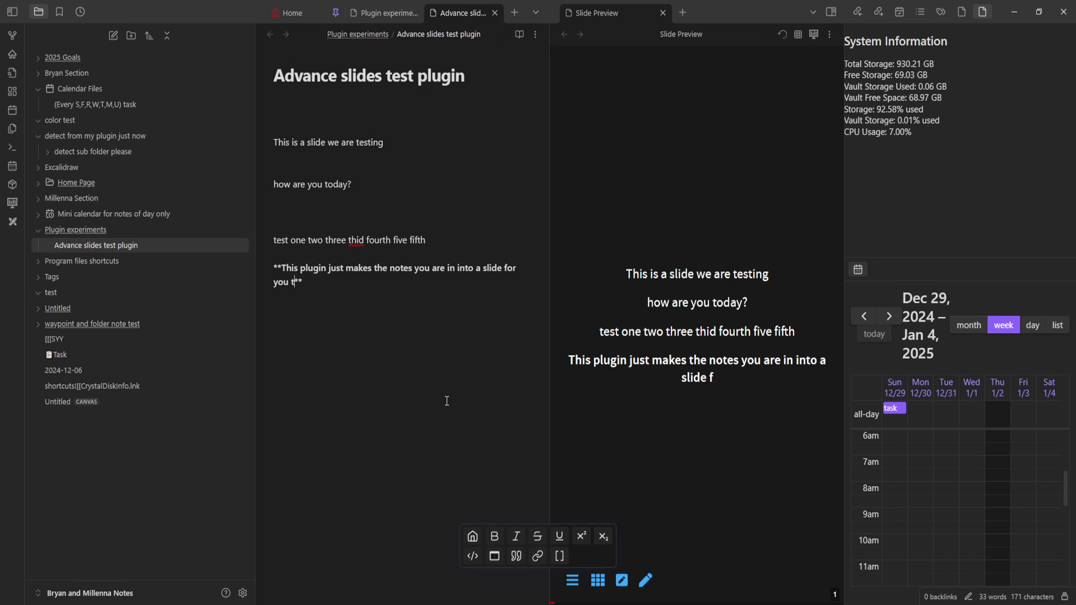
{"action": "type", "text": " basically"}
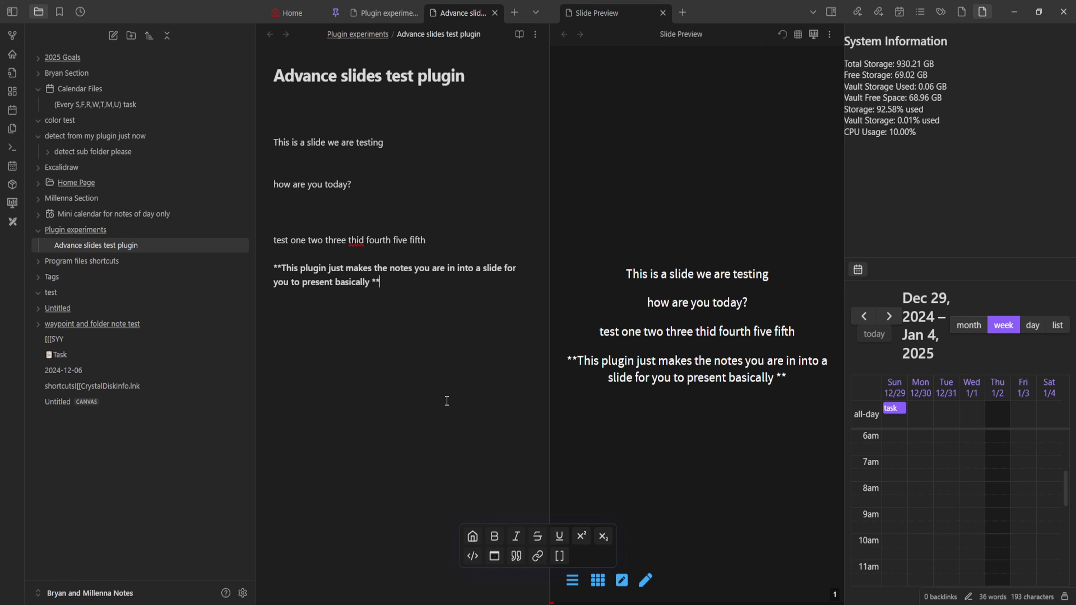
{"action": "key", "text": "Return"}
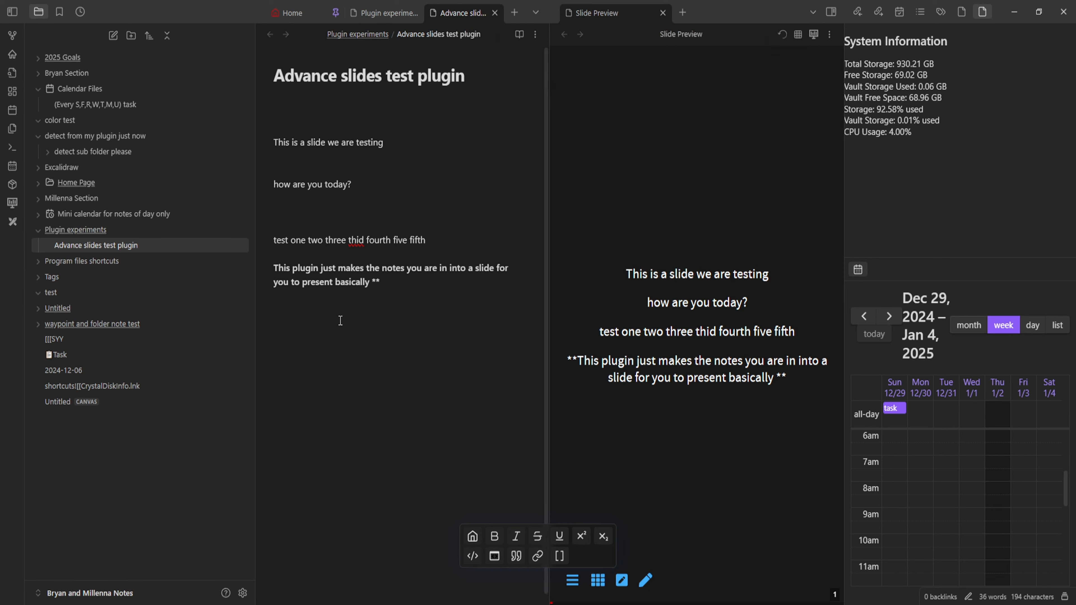
- Remove the bold markers from both ends of the sentence about what the plugin does
{"action": "left_click", "coordinate": [278, 271]}
{"action": "left_click", "coordinate": [283, 270]}
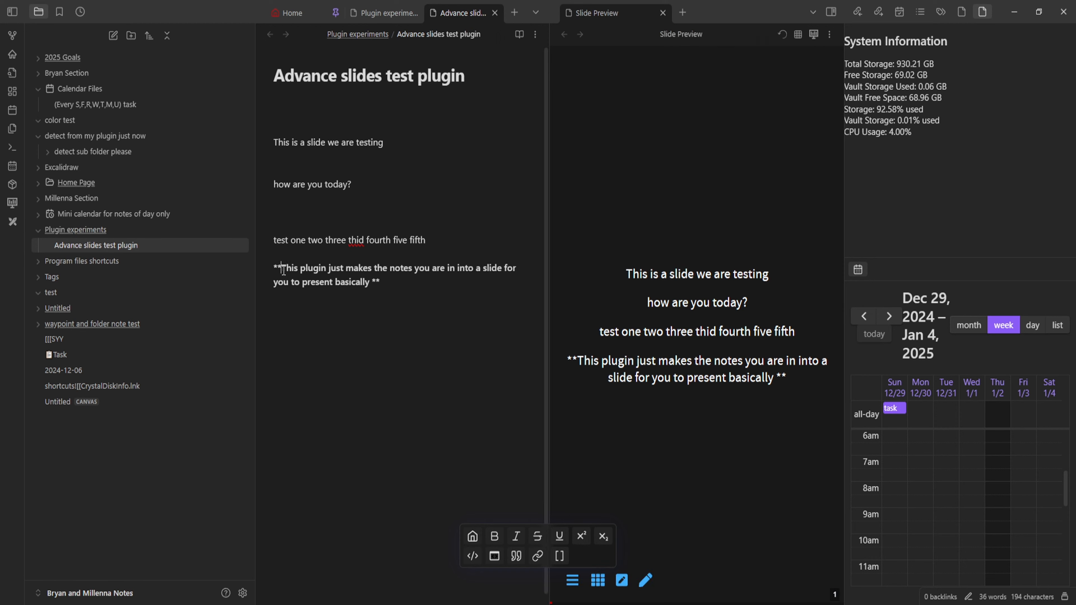
{"action": "left_click_drag", "start_coordinate": [283, 270], "coordinate": [414, 296]}
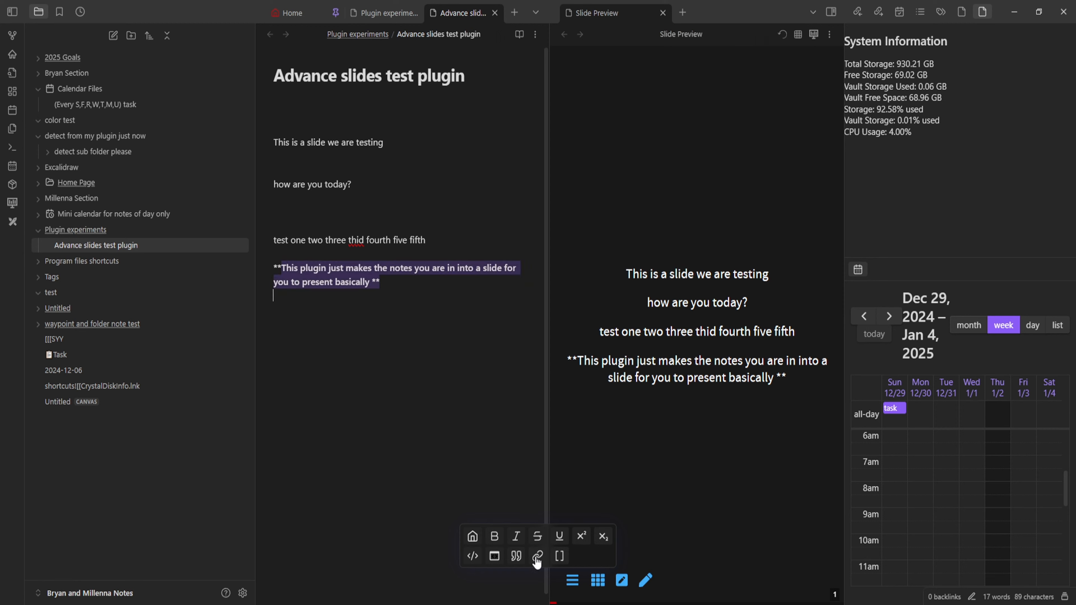
{"action": "left_click", "coordinate": [275, 265]}
{"action": "left_click_drag", "start_coordinate": [275, 264], "coordinate": [282, 269]}
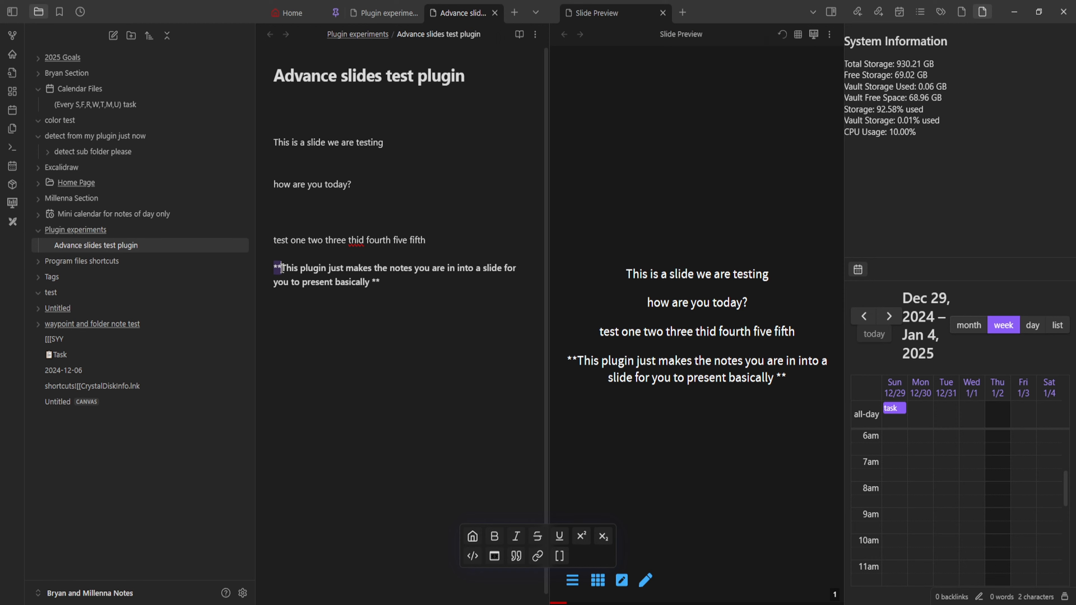
{"action": "key", "text": "BackSpace"}
{"action": "left_click", "coordinate": [366, 283]}
{"action": "key", "text": "BackSpace"}
{"action": "key", "text": "BackSpace"}
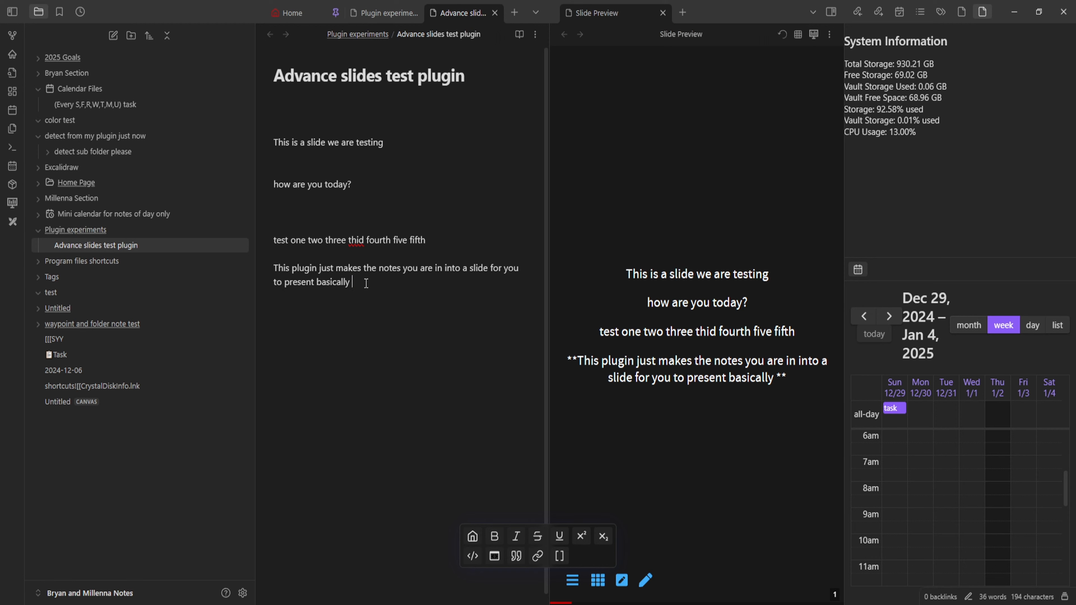
{"action": "key", "text": "BackSpace"}
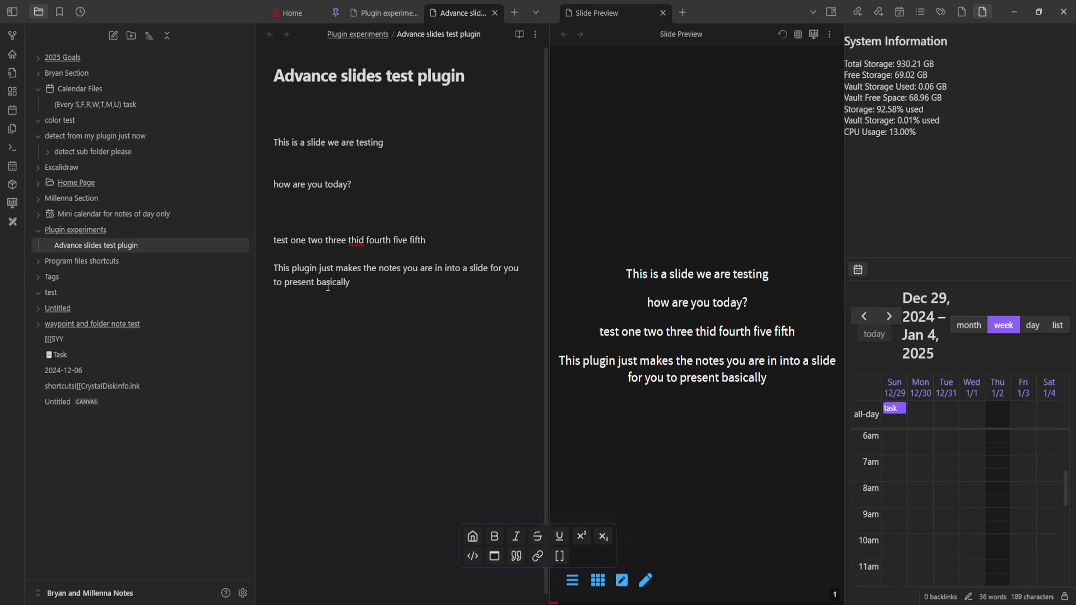
- Try heading markers in front of the plugin sentence and insert the suggested excalidraw tag there
{"action": "type", "text": "#"}
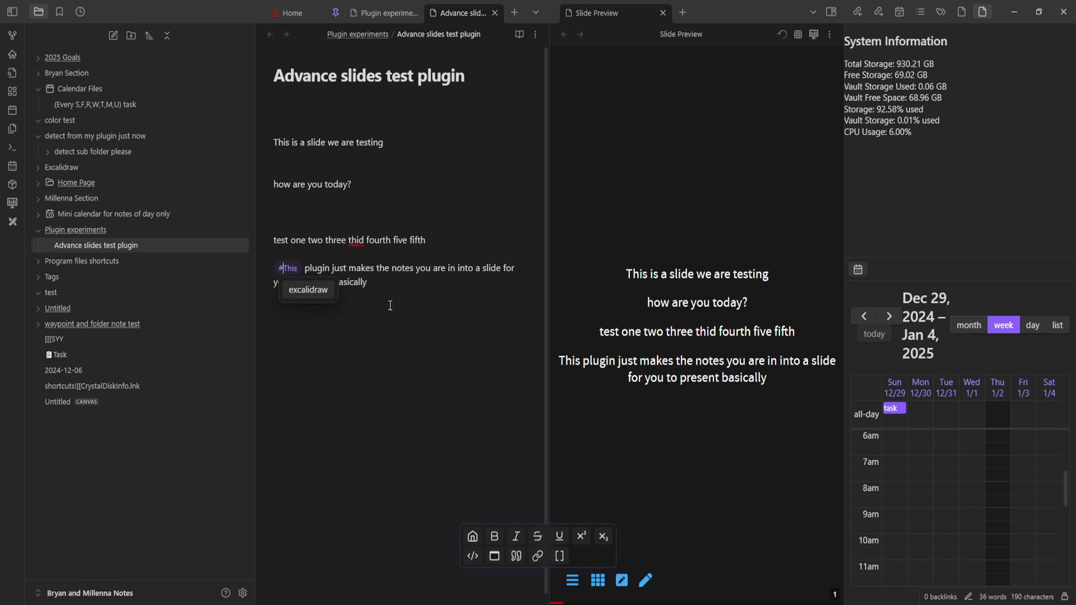
{"action": "type", "text": "##"}
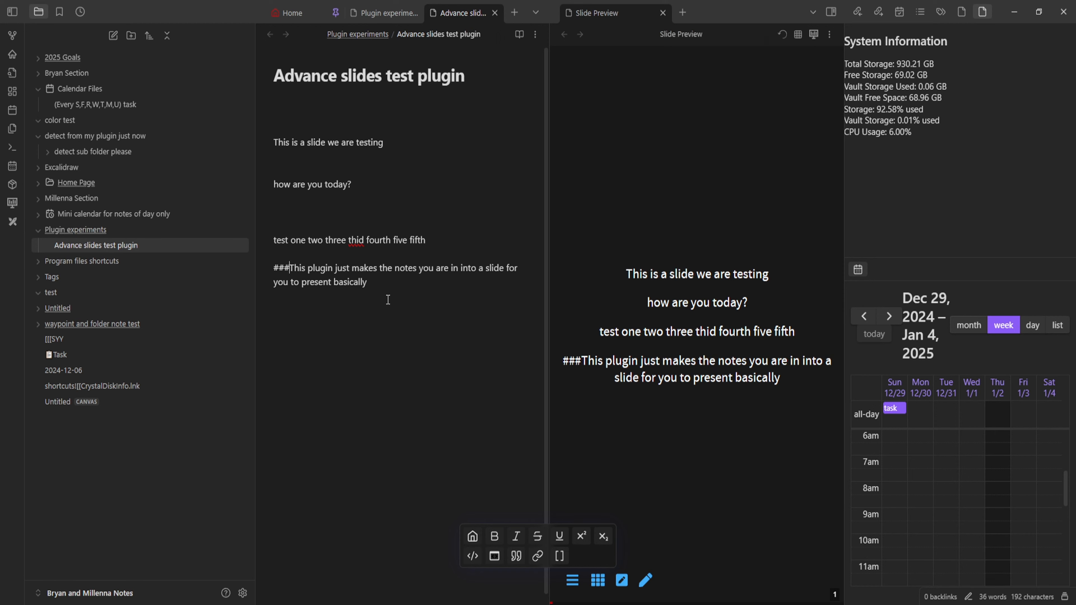
{"action": "key", "text": "BackSpace"}
{"action": "key", "text": "Return"}
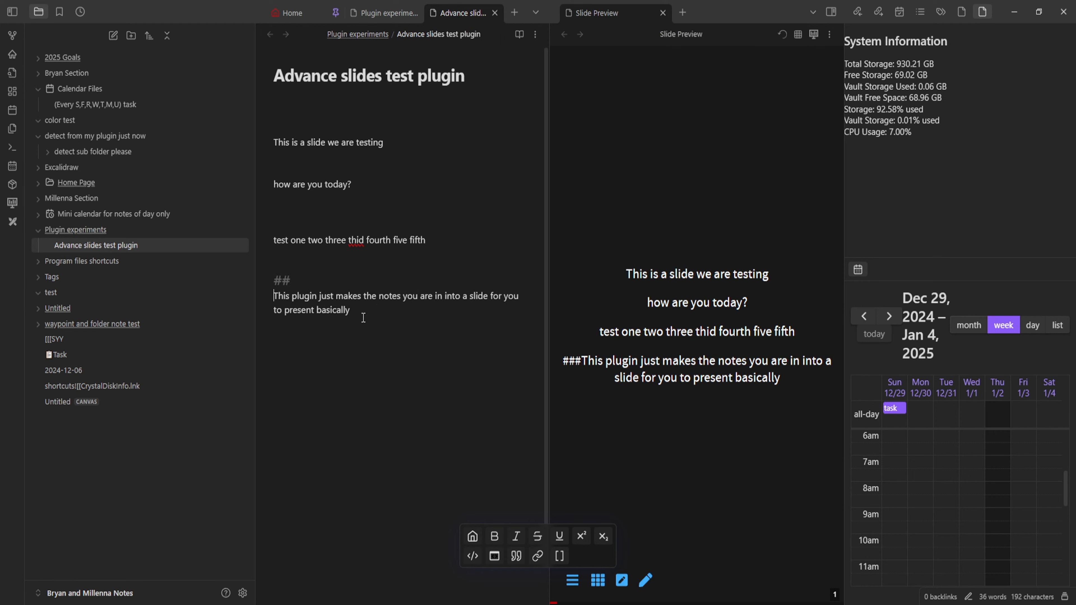
{"action": "key", "text": "BackSpace"}
{"action": "key", "text": "BackSpace"}
{"action": "key", "text": "Return"}
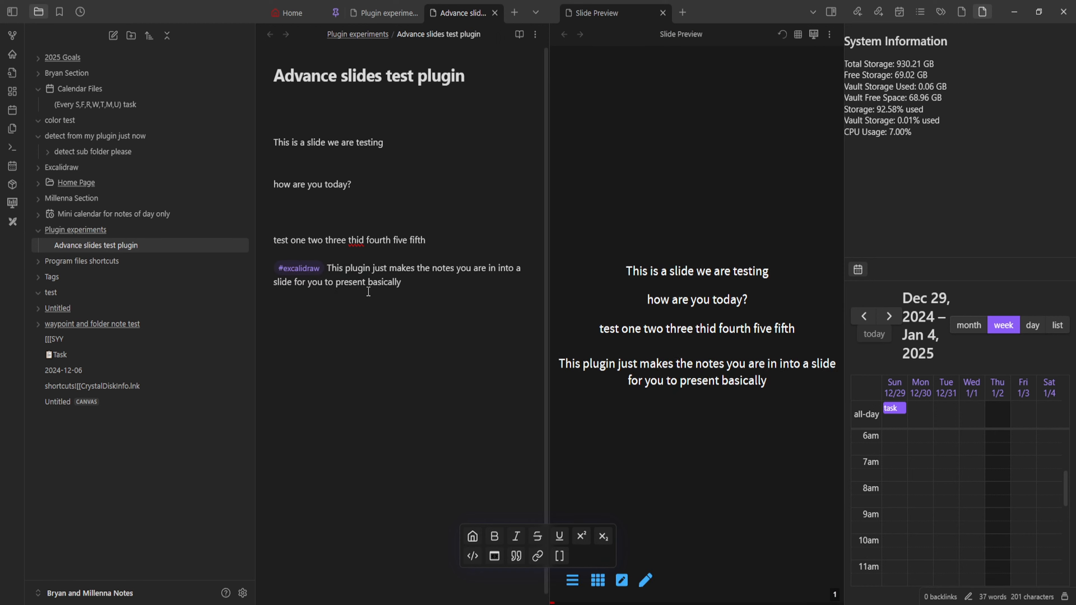
- Delete the excalidraw tag name and the word "This", leaving the sentence as a level-one heading that starts with "plugin"
{"action": "key", "text": "BackSpace"}
{"action": "key", "text": "BackSpace"}
{"action": "key", "text": "BackSpace"}
{"action": "key", "text": "BackSpace"}
{"action": "key", "text": "BackSpace"}
{"action": "key", "text": "BackSpace"}
{"action": "key", "text": "BackSpace"}
{"action": "key", "text": "BackSpace"}
{"action": "key", "text": "BackSpace"}
{"action": "key", "text": "BackSpace"}
{"action": "key", "text": "BackSpace"}
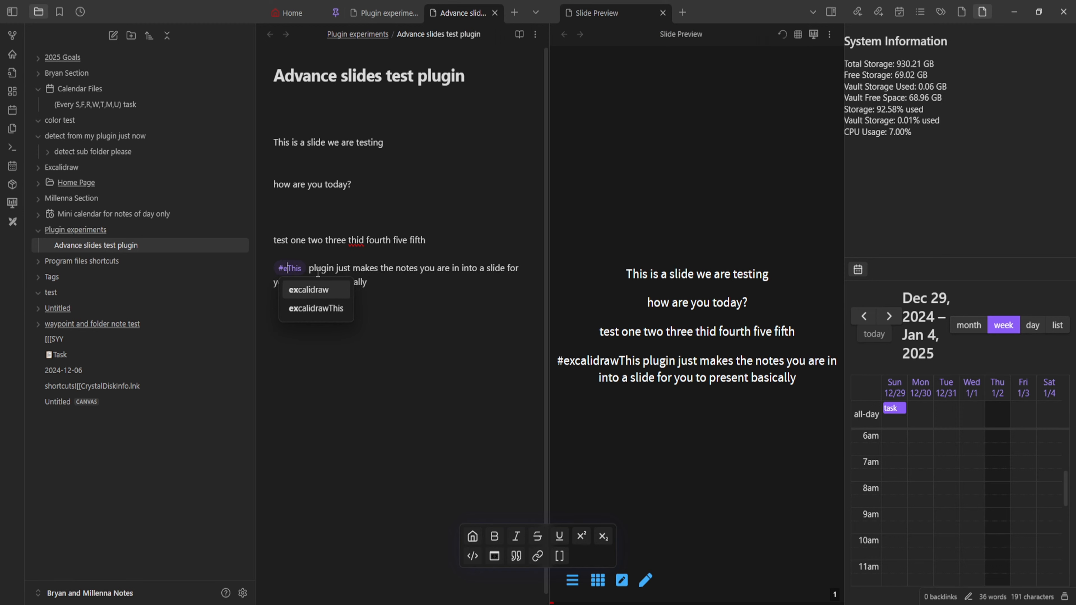
{"action": "key", "text": "BackSpace"}
{"action": "key", "text": "BackSpace"}
{"action": "key", "text": "BackSpace"}
{"action": "key", "text": "BackSpace"}
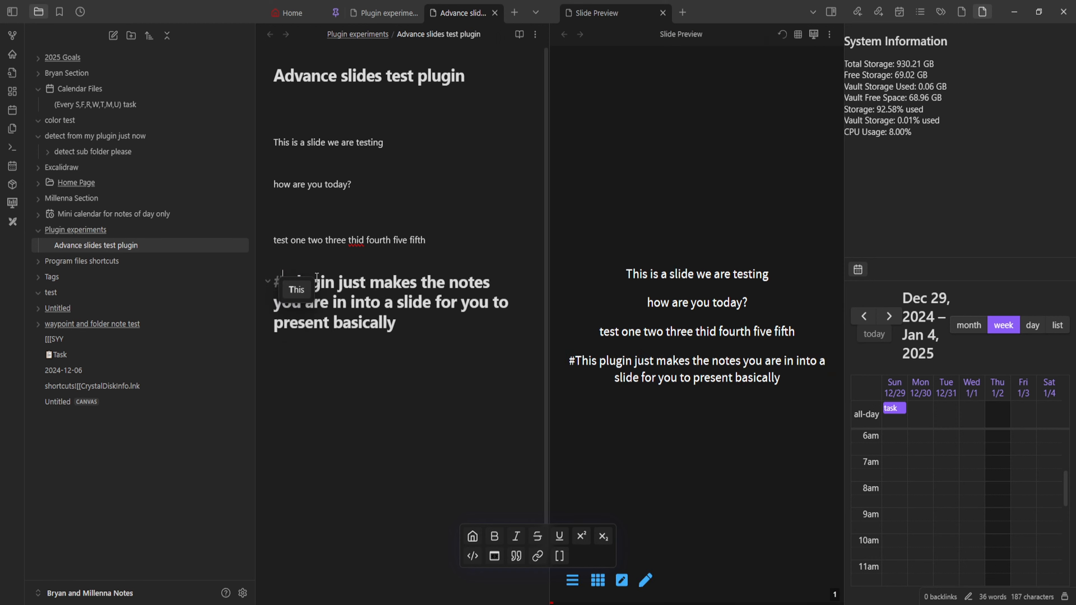
{"action": "left_click", "coordinate": [435, 375]}
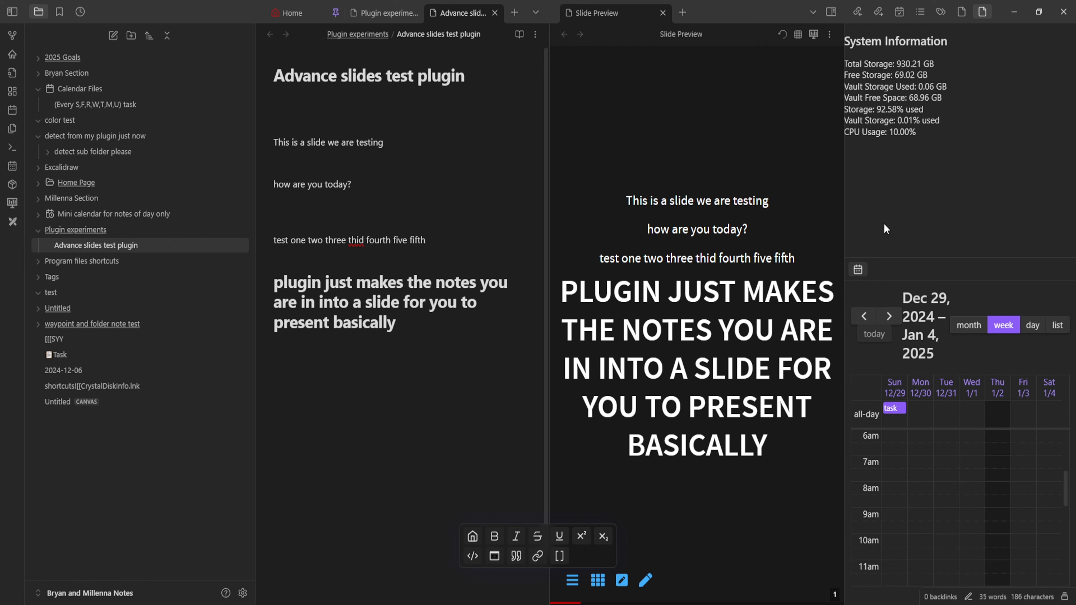
- Draw a long freehand line over the slide preview with the grey pen, and refresh the preview to clear it
{"action": "left_click", "coordinate": [868, 213]}
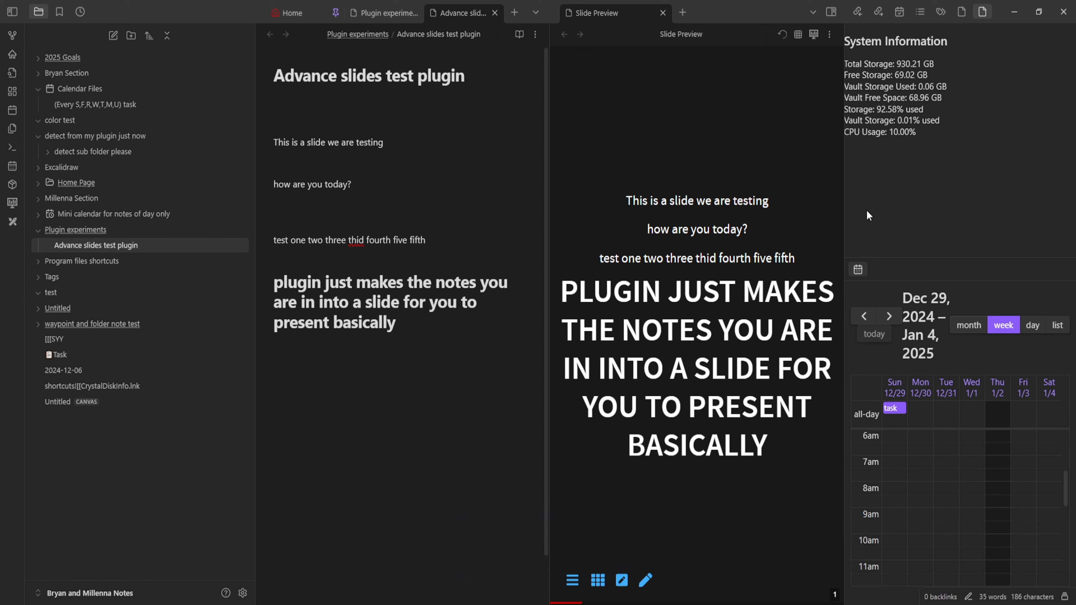
{"action": "left_click", "coordinate": [649, 583]}
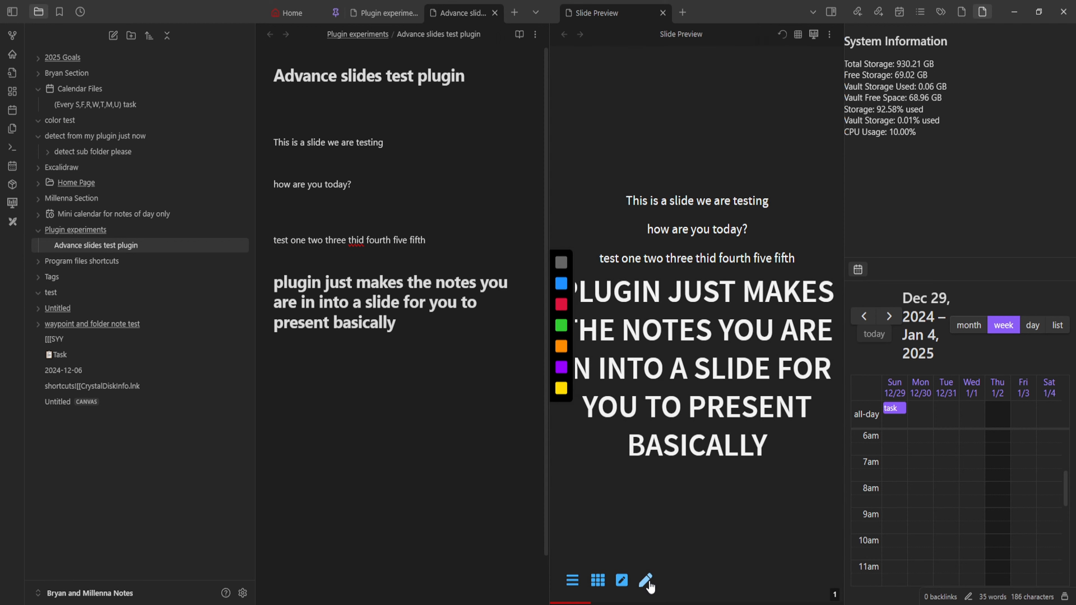
{"action": "mouse_move", "coordinate": [676, 94]}
{"action": "left_mouse_down"}
{"action": "mouse_move", "coordinate": [649, 362]}
{"action": "mouse_move", "coordinate": [831, 384]}
{"action": "mouse_move", "coordinate": [736, 74]}
{"action": "left_mouse_up"}
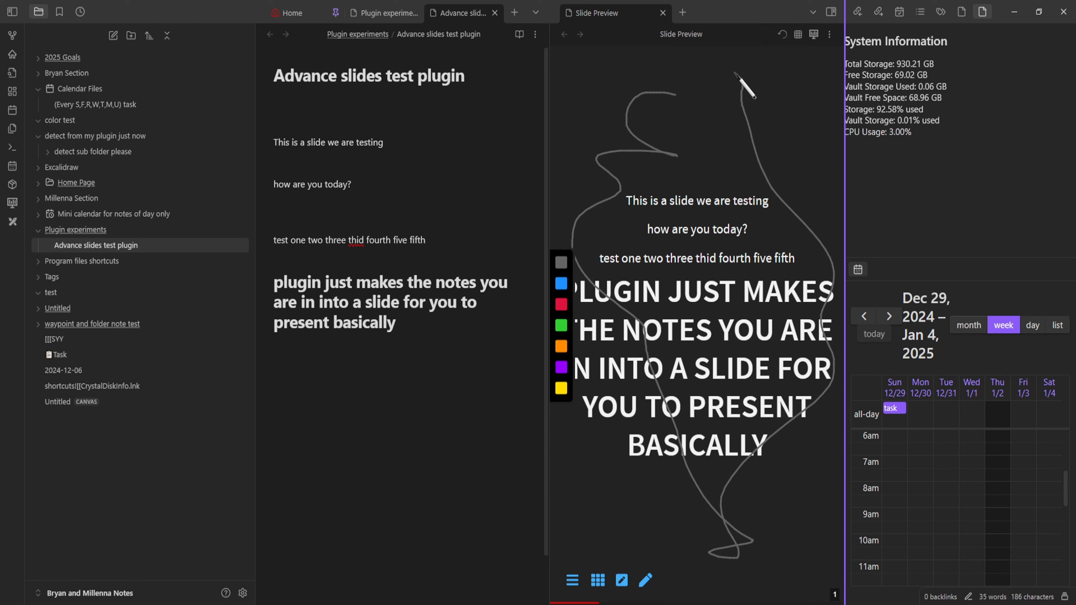
{"action": "left_click", "coordinate": [783, 34]}
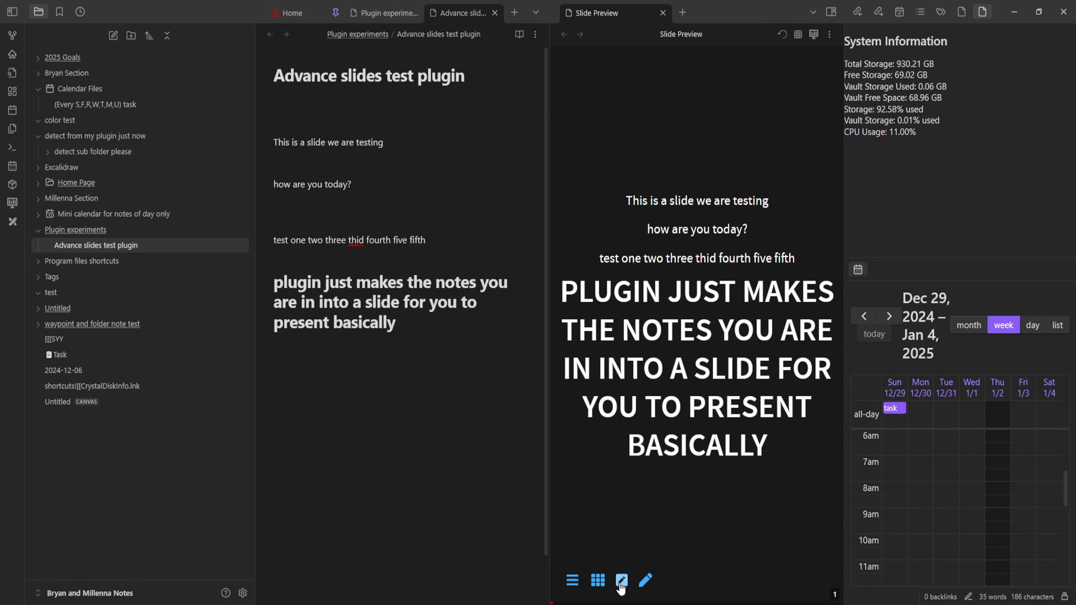
- Open the blank chalkboard in the slide preview and draw several freehand white chalk strokes across its upper and middle area
{"action": "left_click", "coordinate": [620, 584]}
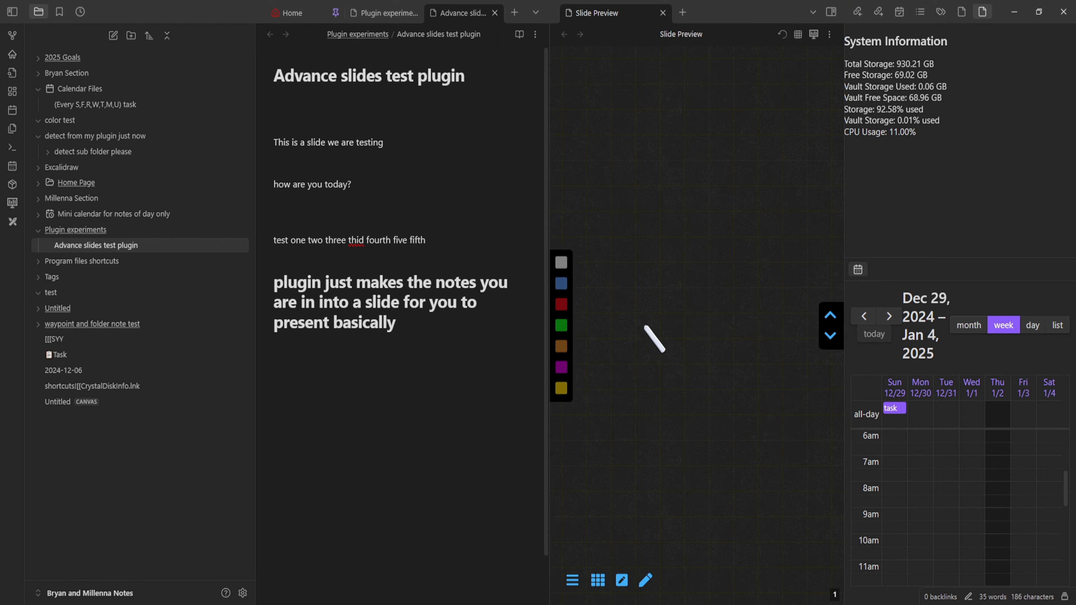
{"action": "mouse_move", "coordinate": [599, 165]}
{"action": "left_mouse_down"}
{"action": "mouse_move", "coordinate": [643, 269]}
{"action": "mouse_move", "coordinate": [698, 466]}
{"action": "left_mouse_up"}
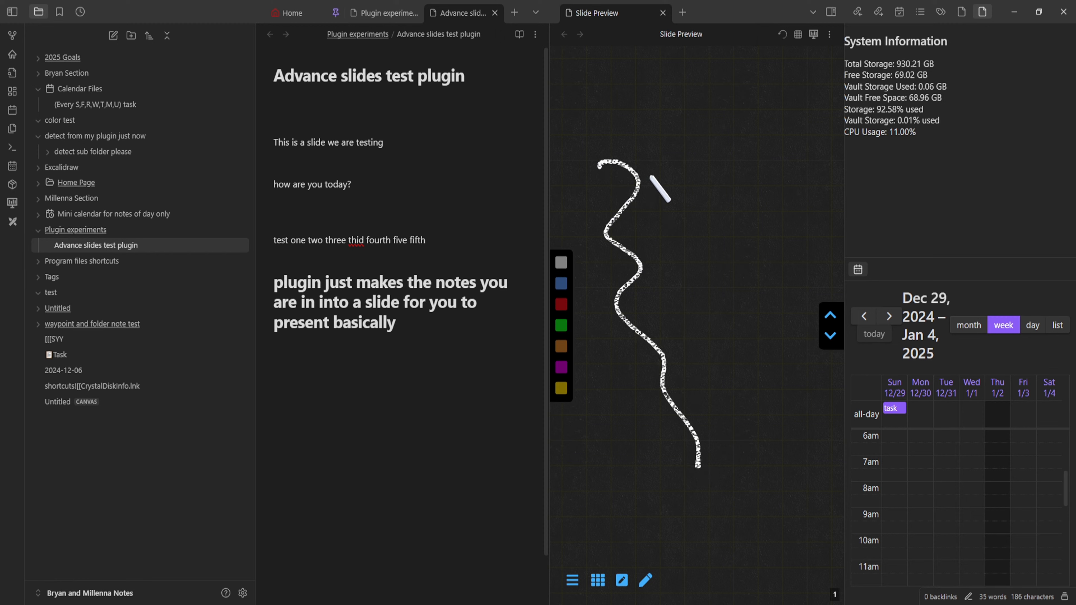
{"action": "mouse_move", "coordinate": [660, 153]}
{"action": "left_mouse_down"}
{"action": "mouse_move", "coordinate": [653, 253]}
{"action": "mouse_move", "coordinate": [680, 183]}
{"action": "mouse_move", "coordinate": [678, 299]}
{"action": "left_mouse_up"}
{"action": "mouse_move", "coordinate": [793, 126]}
{"action": "left_mouse_down"}
{"action": "mouse_move", "coordinate": [754, 135]}
{"action": "mouse_move", "coordinate": [751, 362]}
{"action": "mouse_move", "coordinate": [707, 394]}
{"action": "left_mouse_up"}
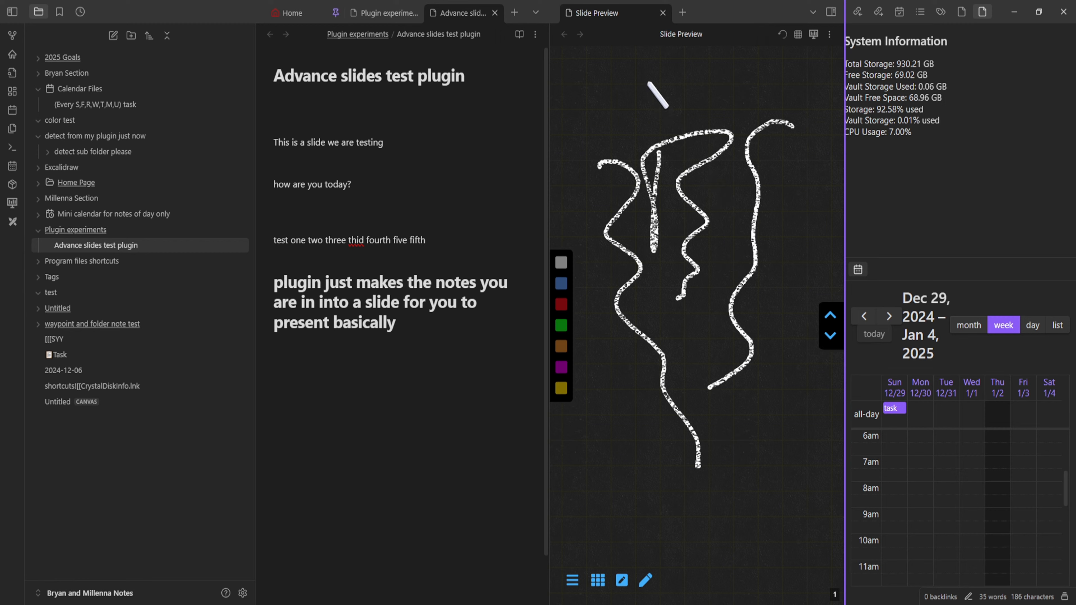
{"action": "mouse_move", "coordinate": [617, 73]}
{"action": "left_mouse_down"}
{"action": "mouse_move", "coordinate": [651, 76]}
{"action": "mouse_move", "coordinate": [663, 107]}
{"action": "mouse_move", "coordinate": [640, 199]}
{"action": "left_mouse_up"}
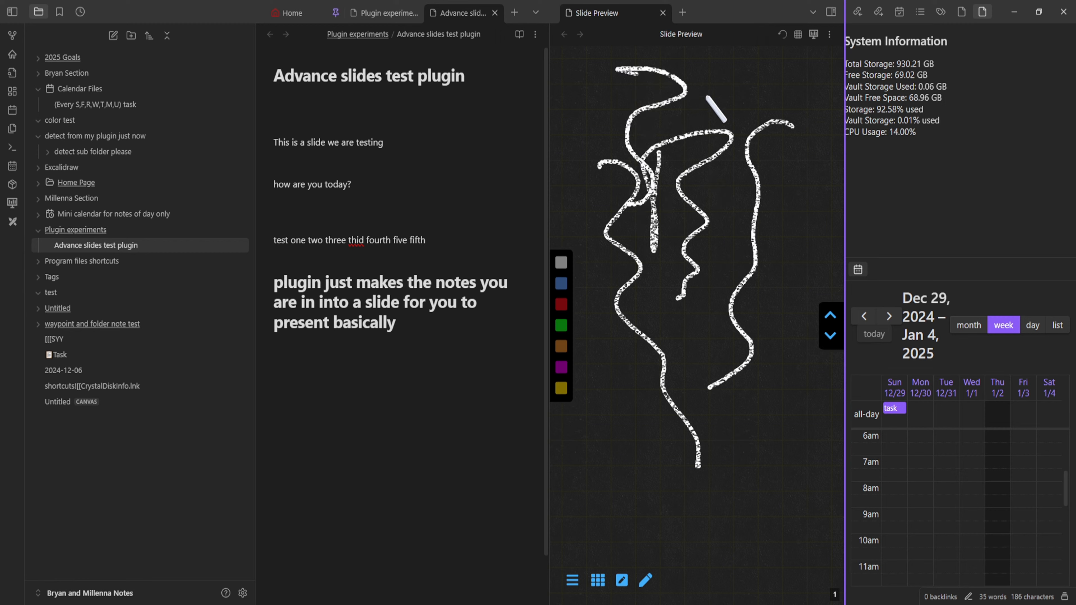
{"action": "mouse_move", "coordinate": [709, 76]}
{"action": "left_mouse_down"}
{"action": "mouse_move", "coordinate": [721, 159]}
{"action": "mouse_move", "coordinate": [786, 150]}
{"action": "left_mouse_up"}
{"action": "mouse_move", "coordinate": [774, 82]}
{"action": "left_mouse_down"}
{"action": "mouse_move", "coordinate": [782, 142]}
{"action": "mouse_move", "coordinate": [800, 92]}
{"action": "left_mouse_up"}
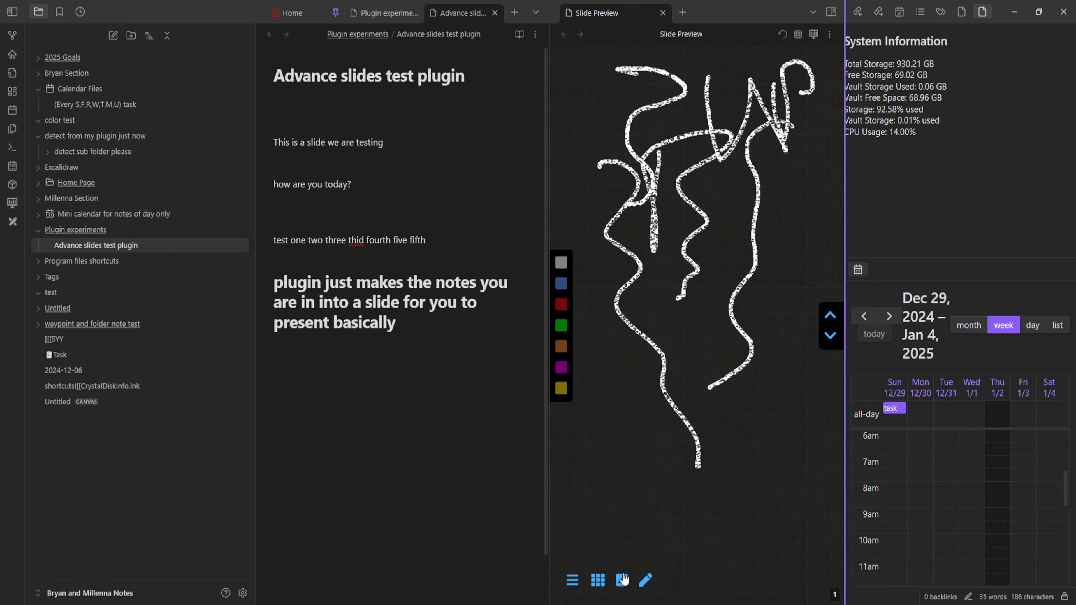
- Refresh the slide preview to clear the chalk strokes, and show the slide in the overview mode
{"action": "left_click", "coordinate": [784, 35]}
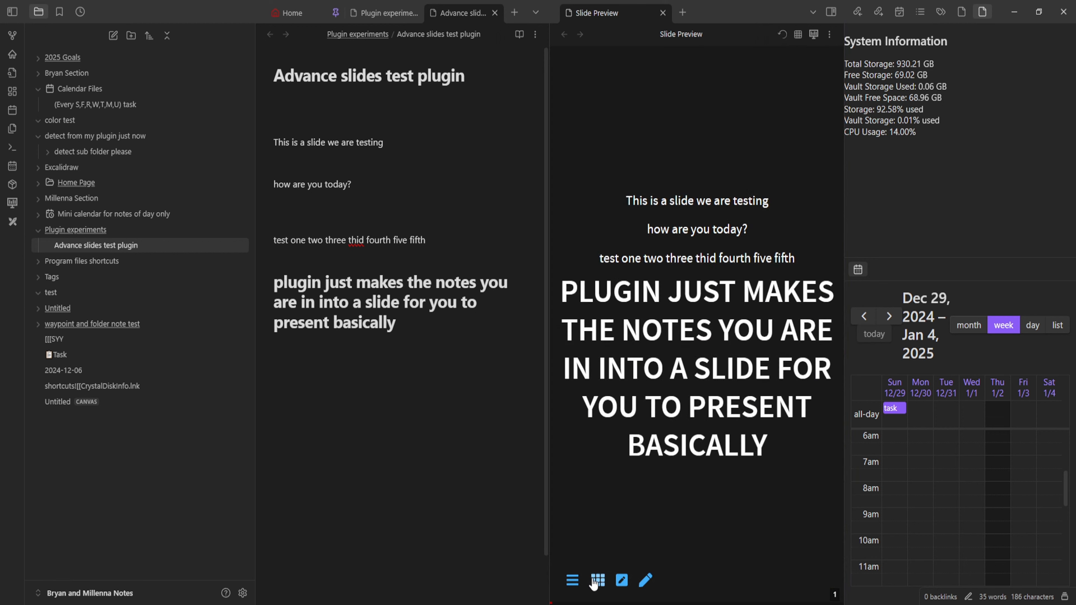
{"action": "left_click", "coordinate": [598, 580]}
{"action": "left_click", "coordinate": [687, 339]}
{"action": "left_click", "coordinate": [596, 584]}
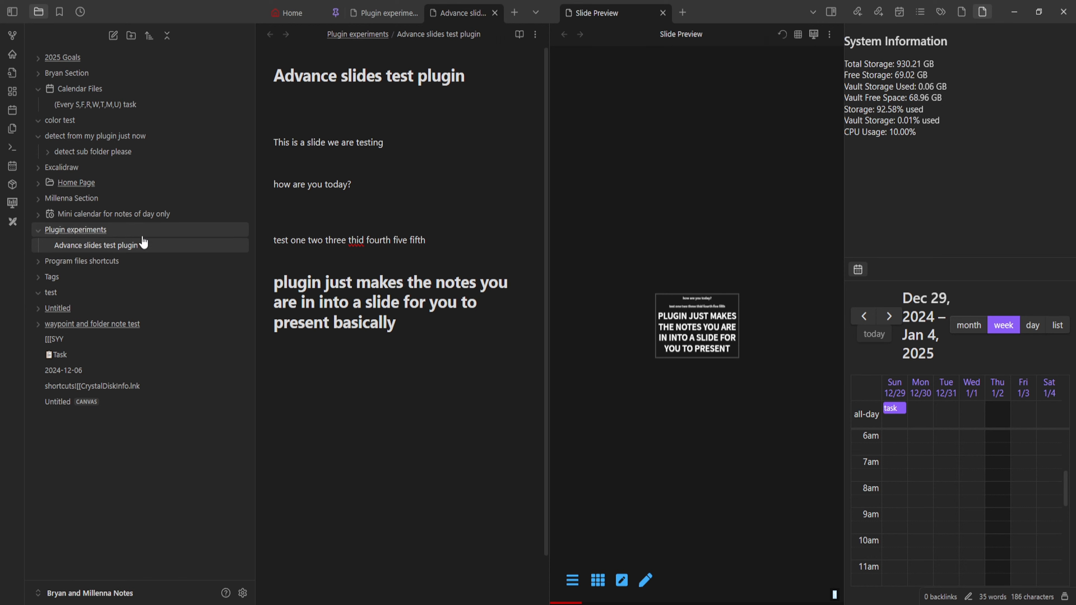
- Create a new untitled note and move it into the Plugin experiments folder
{"action": "left_click", "coordinate": [116, 35]}
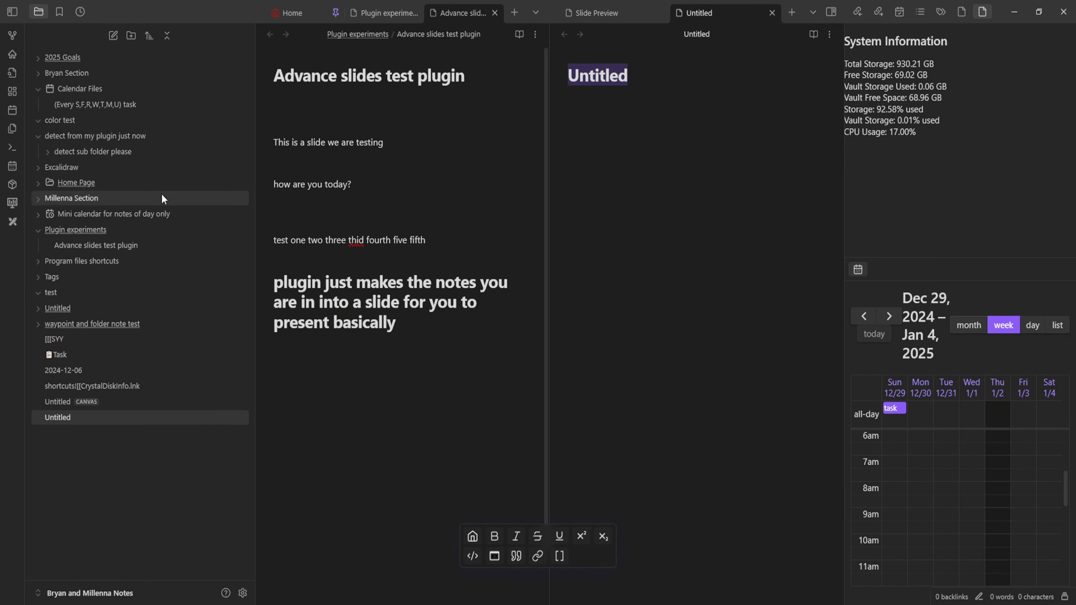
{"action": "left_click_drag", "start_coordinate": [105, 418], "coordinate": [158, 246]}
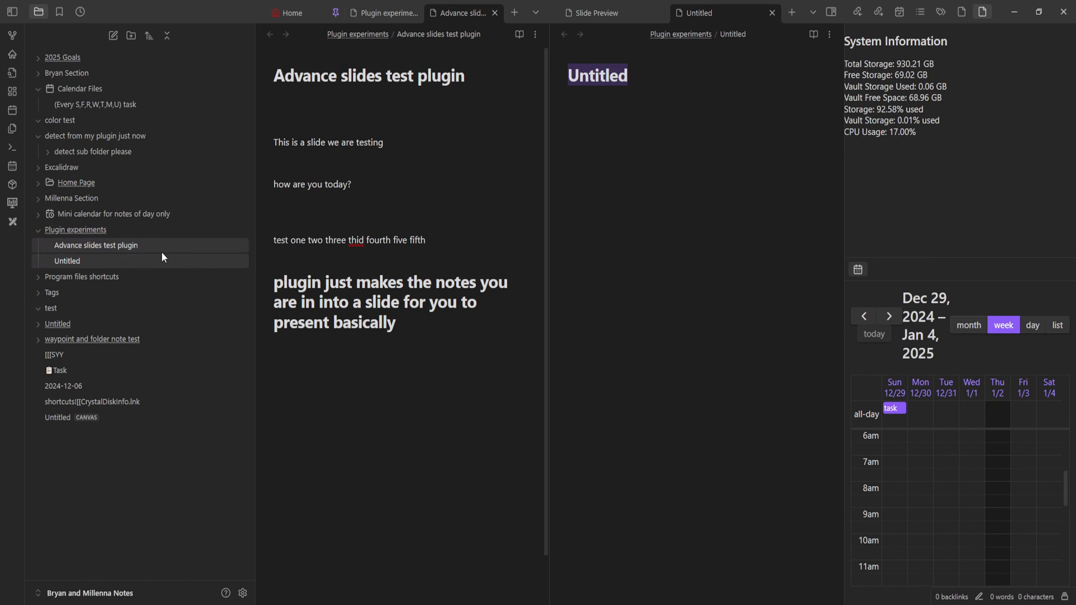
- Close the duplicate Advance slides test plugin view and the slide preview, and reopen the preview with both plugin notes selected in the file list
{"action": "left_click", "coordinate": [115, 245]}
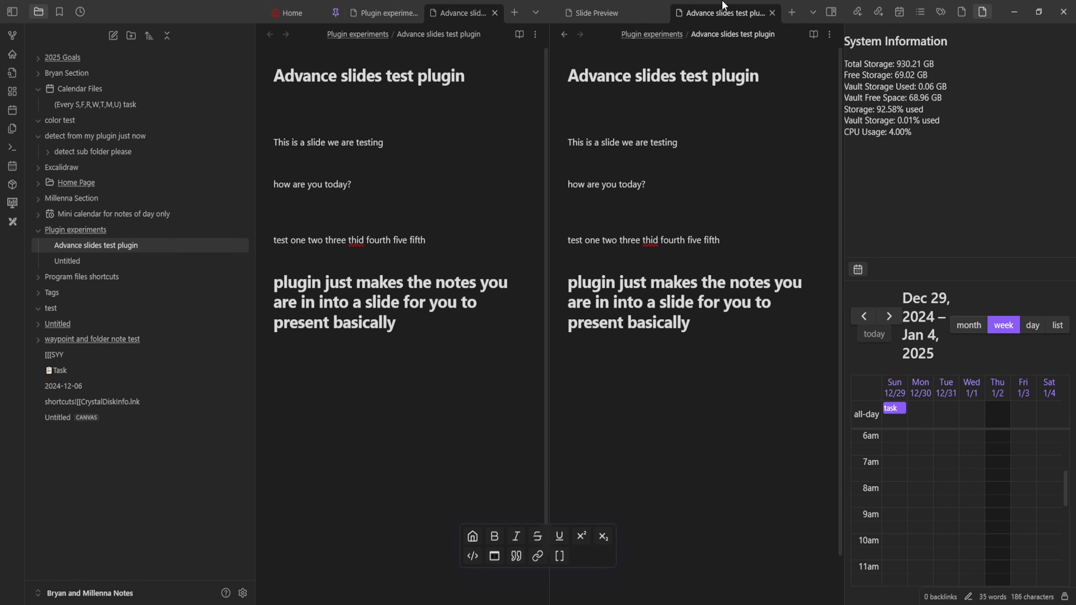
{"action": "left_click", "coordinate": [772, 13]}
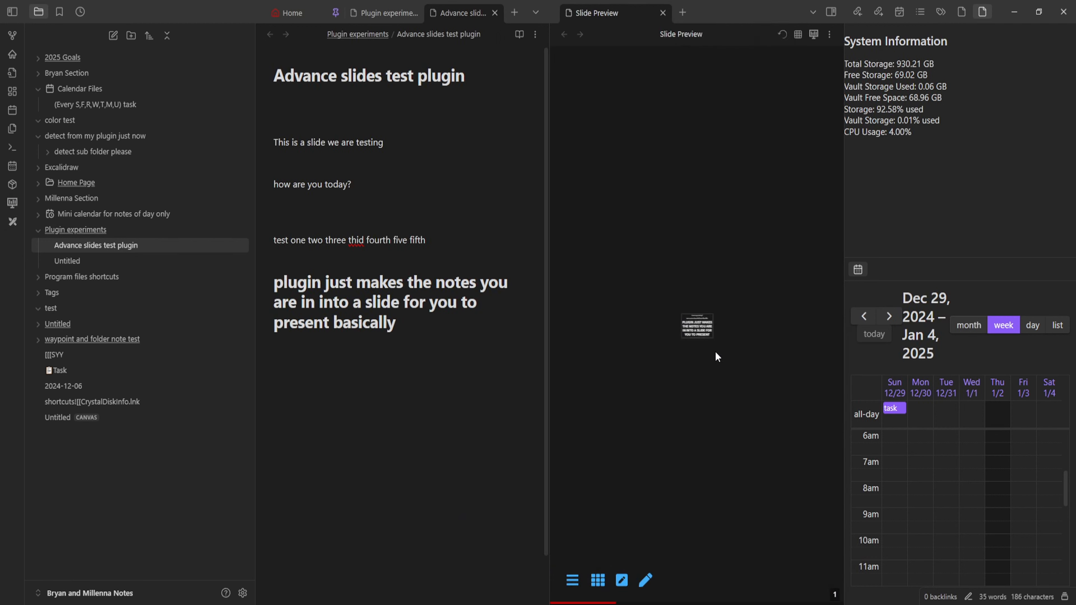
{"action": "left_click", "coordinate": [663, 13]}
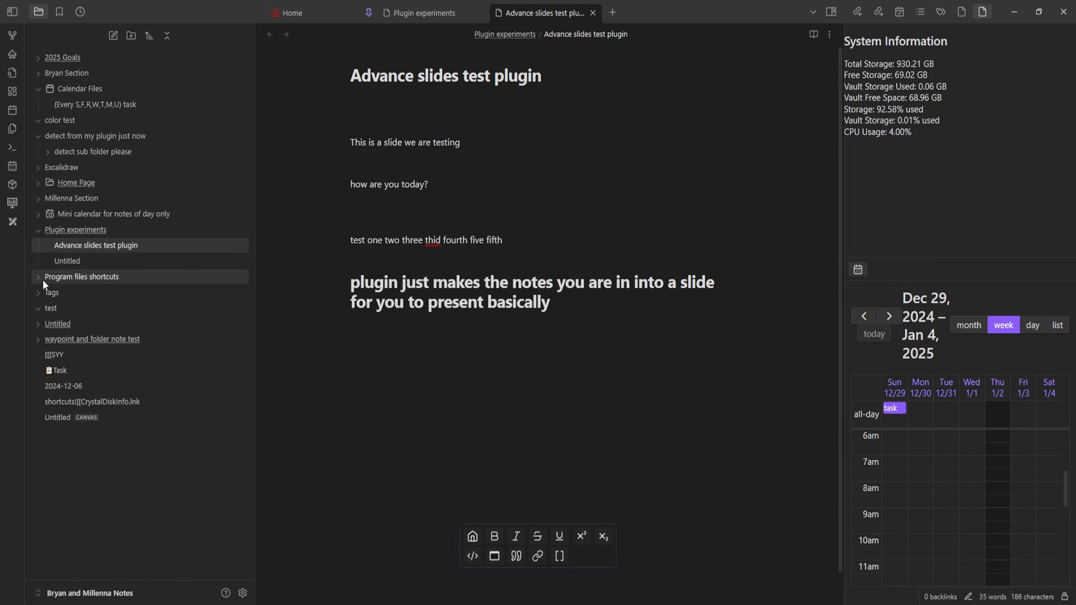
{"action": "left_click", "coordinate": [72, 260], "text": "ctrl"}
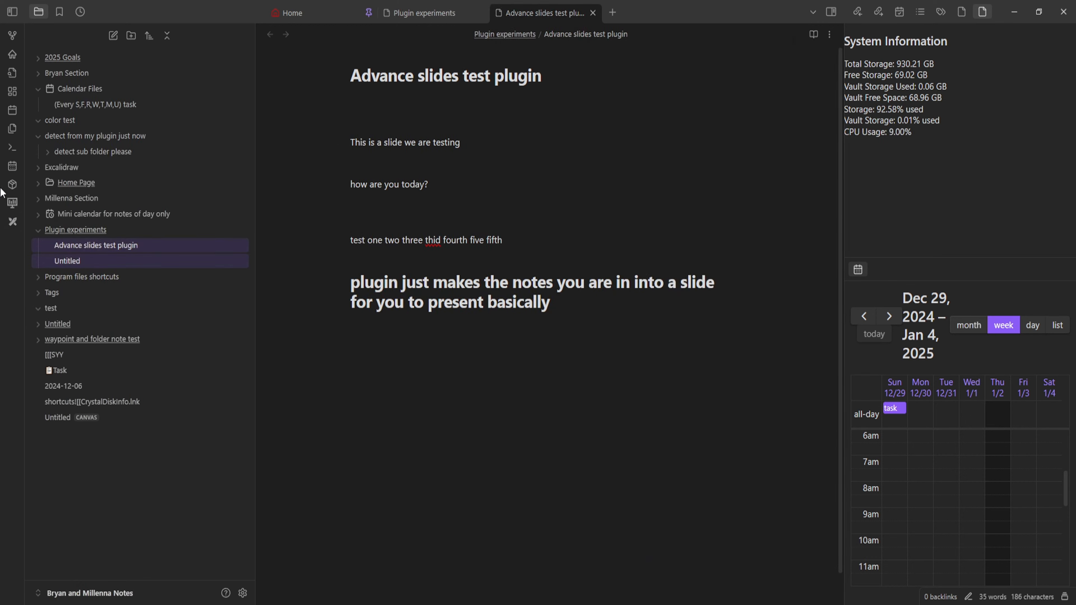
{"action": "left_click", "coordinate": [12, 203]}
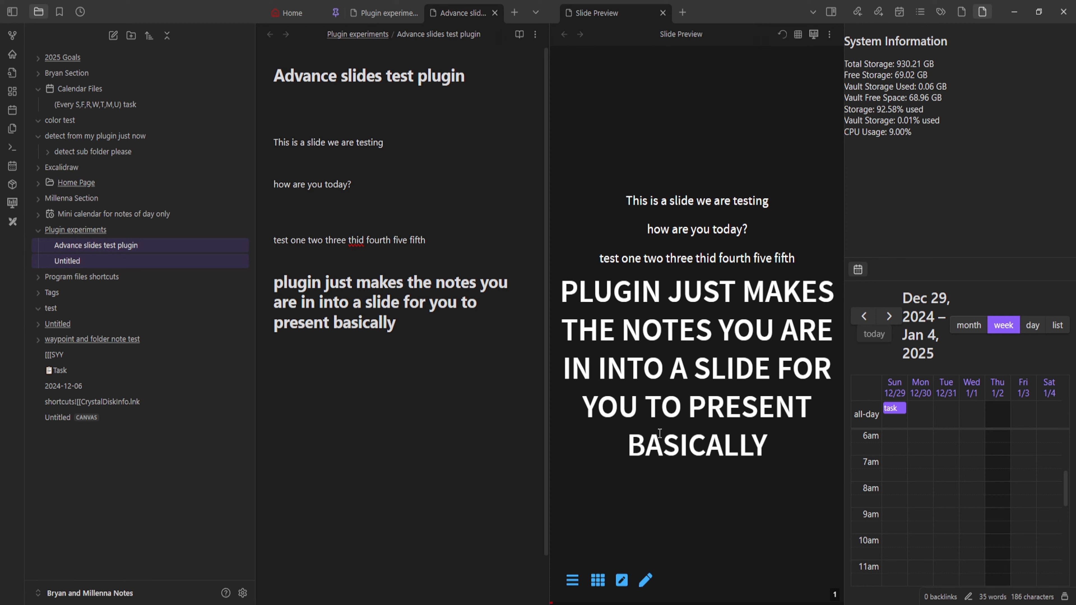
- Examine the slide preview's split, print and export options and its list of slides
{"action": "left_click", "coordinate": [830, 34]}
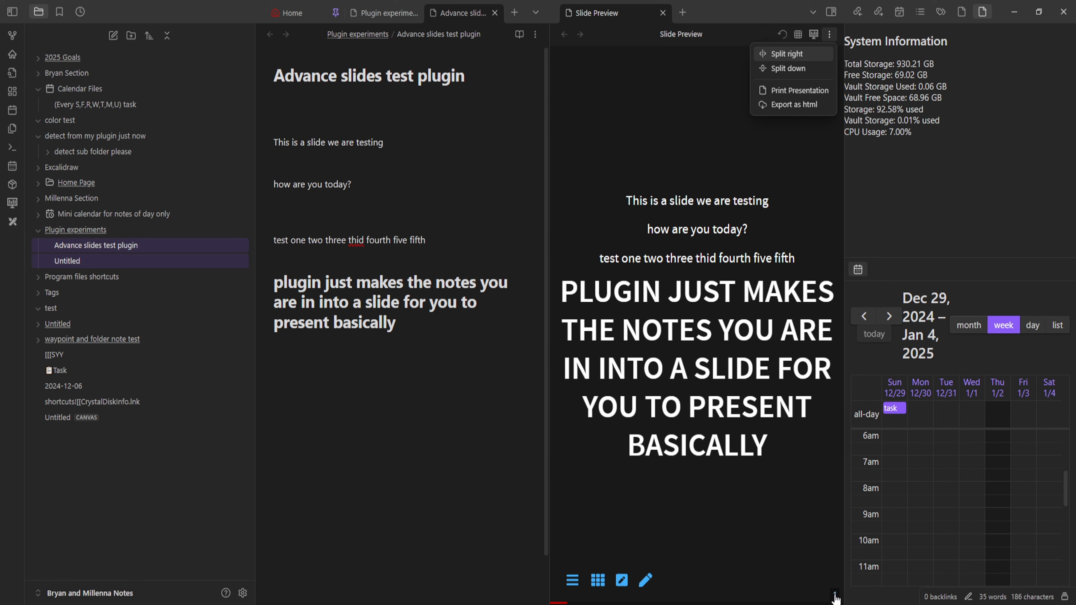
{"action": "left_click", "coordinate": [573, 581]}
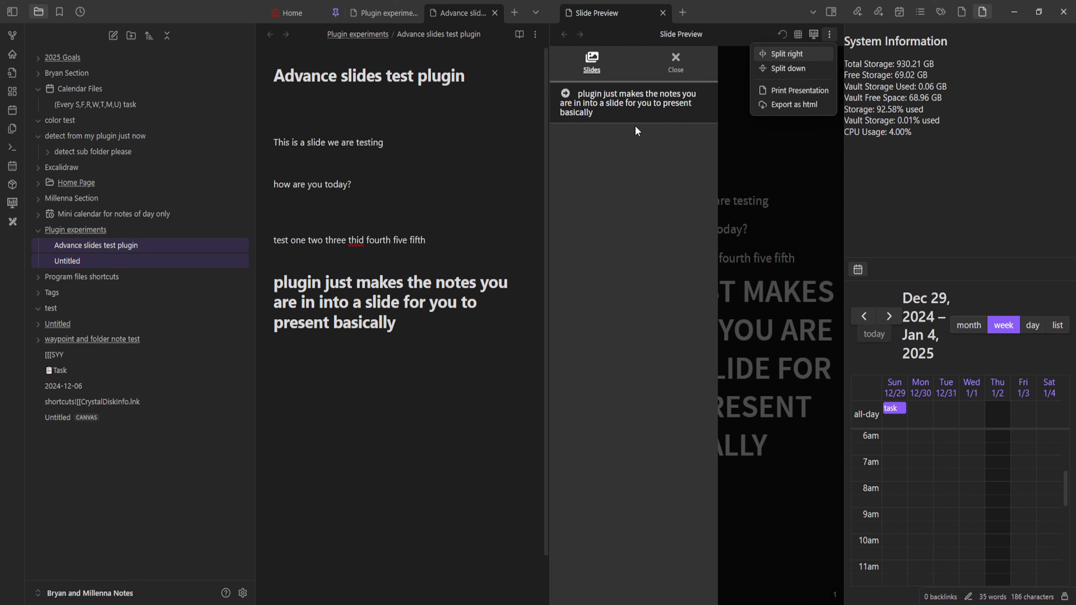
{"action": "left_click", "coordinate": [637, 105]}
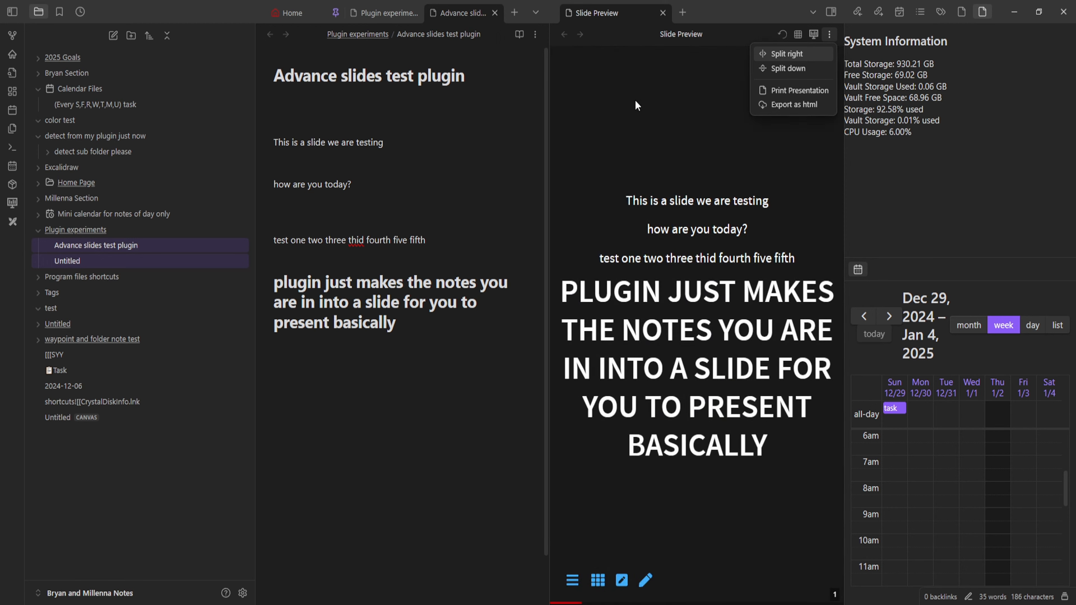
{"action": "left_click", "coordinate": [572, 581]}
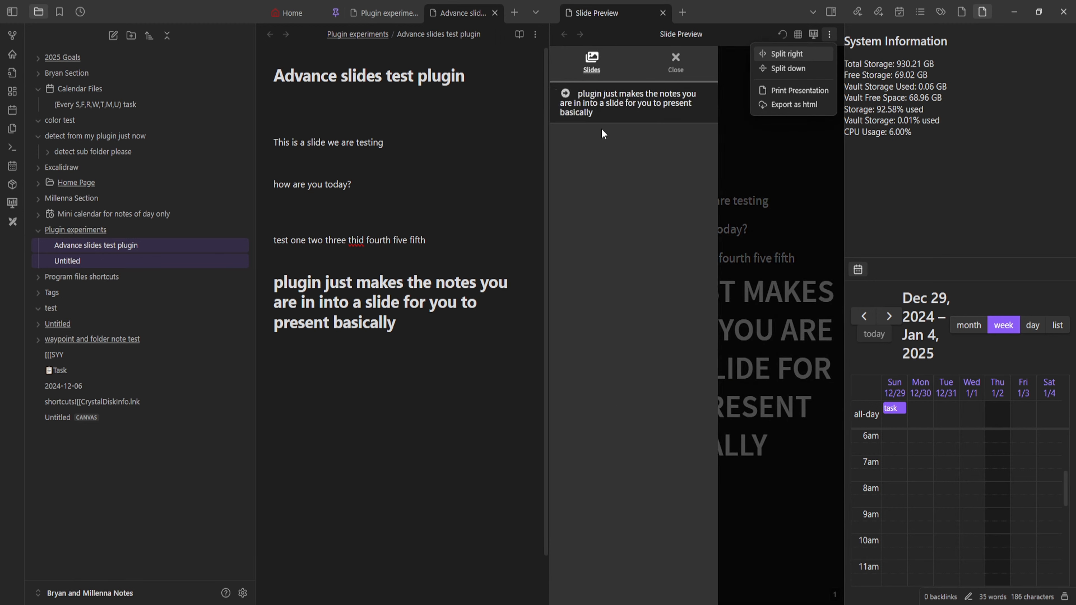
{"action": "left_click", "coordinate": [727, 178]}
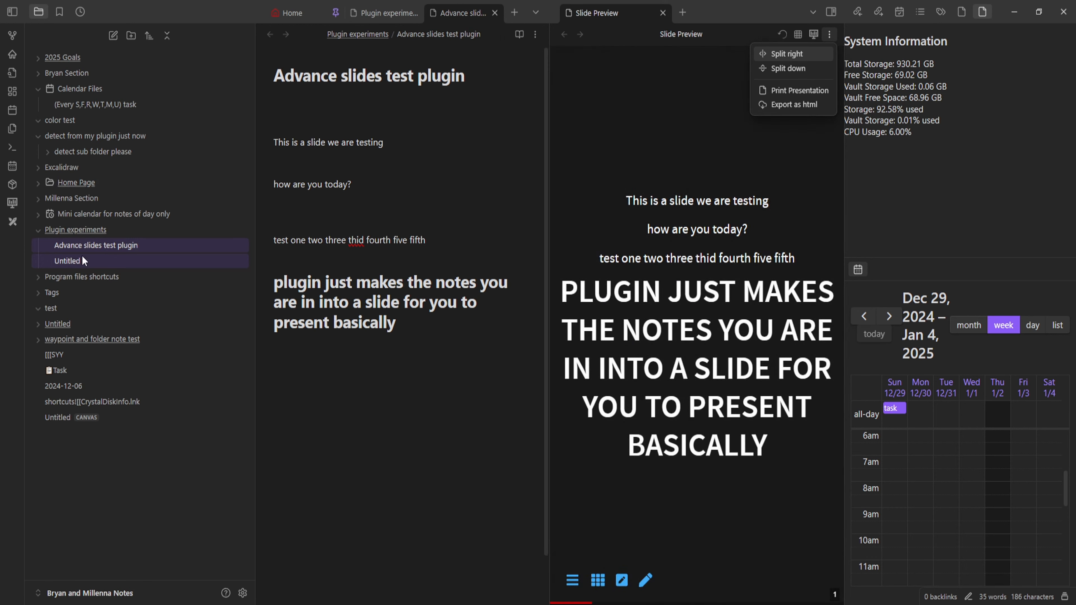
- Add many blank lines and short filler lines, starting with "fdgfgfdffgffg" and continuing with rows of "g", below the heading in the slides test note
{"action": "left_click", "coordinate": [309, 397]}
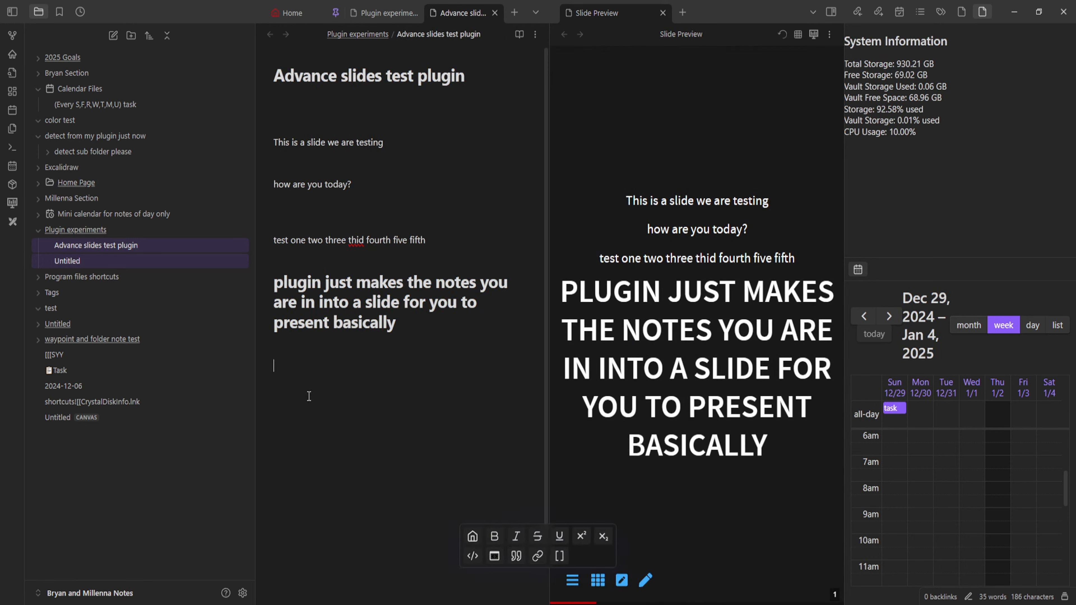
{"action": "key", "text": "Return"}
{"action": "key", "text": "Return"}
{"action": "key", "text": "Return"}
{"action": "key", "text": "Return"}
{"action": "key", "text": "Return"}
{"action": "key", "text": "Return"}
{"action": "key", "text": "Return"}
{"action": "key", "text": "Return"}
{"action": "key", "text": "Return"}
{"action": "key", "text": "Return"}
{"action": "key", "text": "Return"}
{"action": "key", "text": "Return"}
{"action": "key", "text": "Return"}
{"action": "key", "text": "Return"}
{"action": "key", "text": "Return"}
{"action": "type", "text": "fdgfgfdffgffg"}
{"action": "key", "text": "Return"}
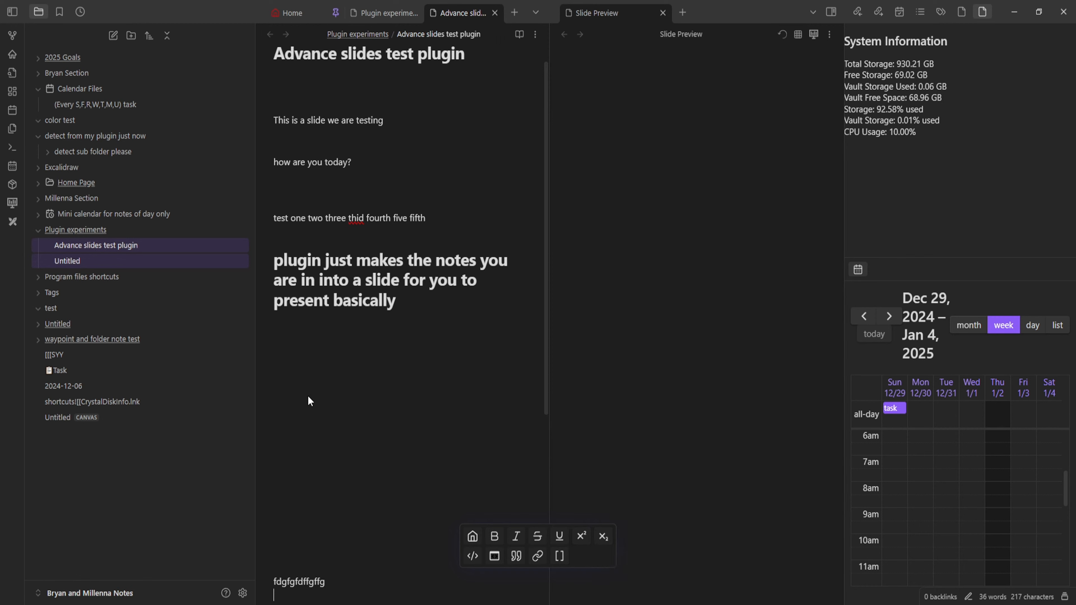
{"action": "type", "text": "gfgfgfgfgf gfdgf fgd fgdfg fg"}
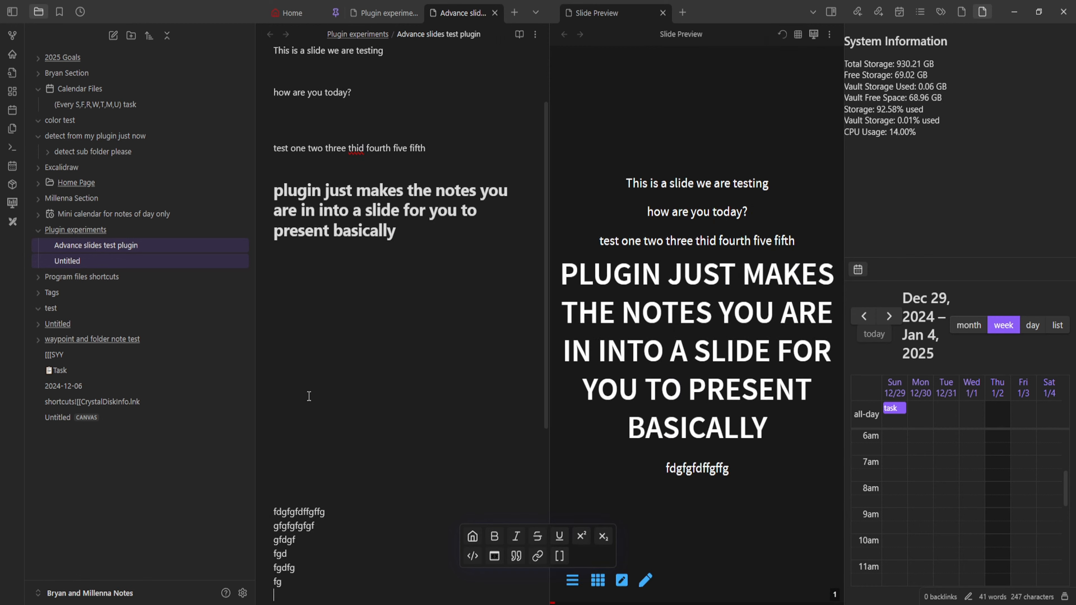
{"action": "type", "text": " dg fg fg gf gf  gffgg"}
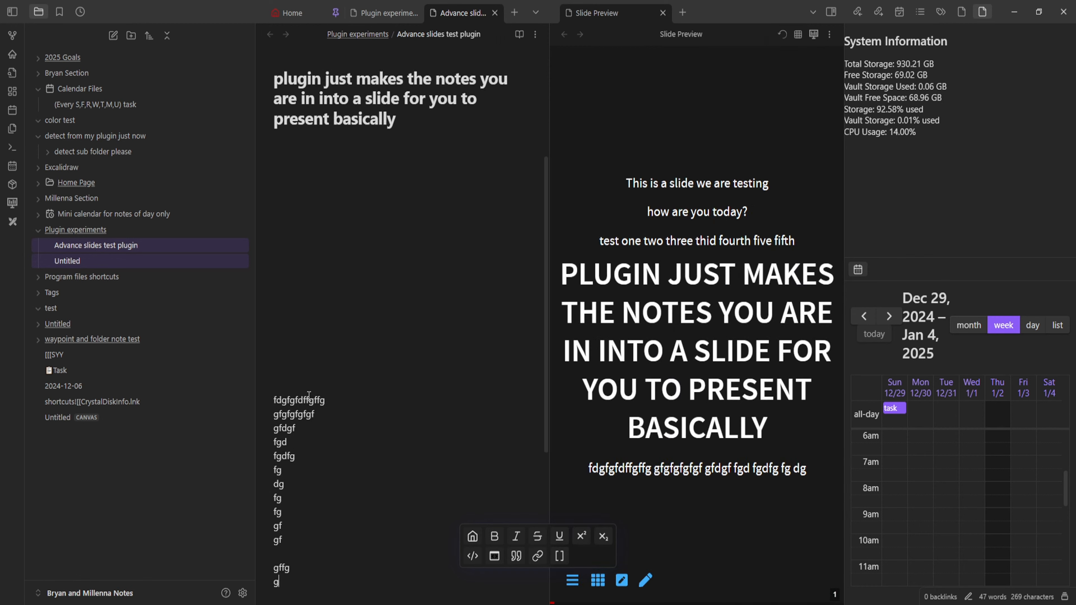
{"action": "type", "text": "gg   gg gg g gg g gg  g g g gg g"}
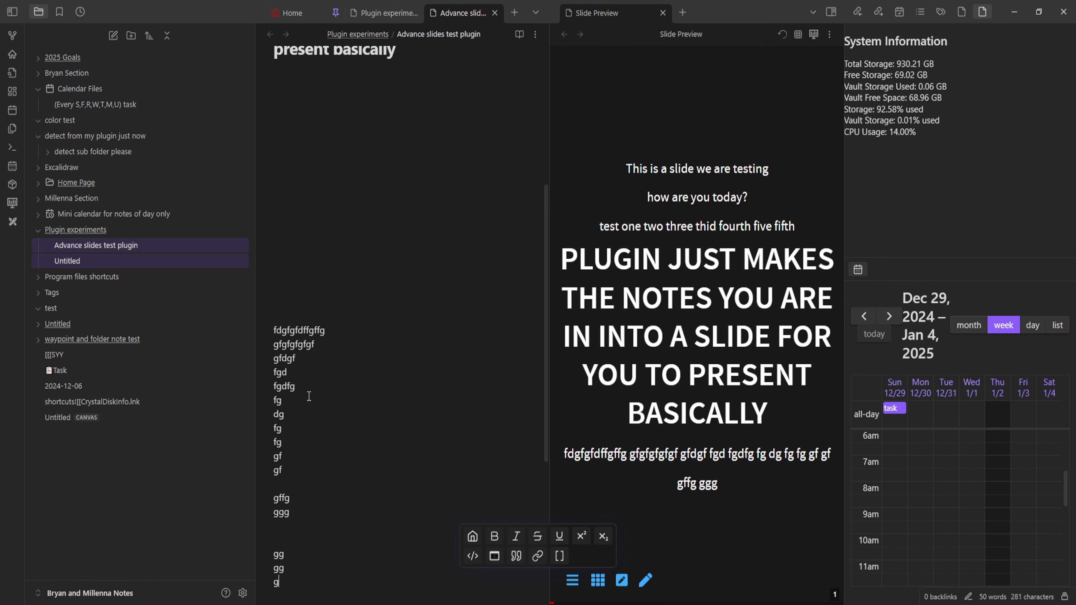
{"action": "type", "text": " gg g"}
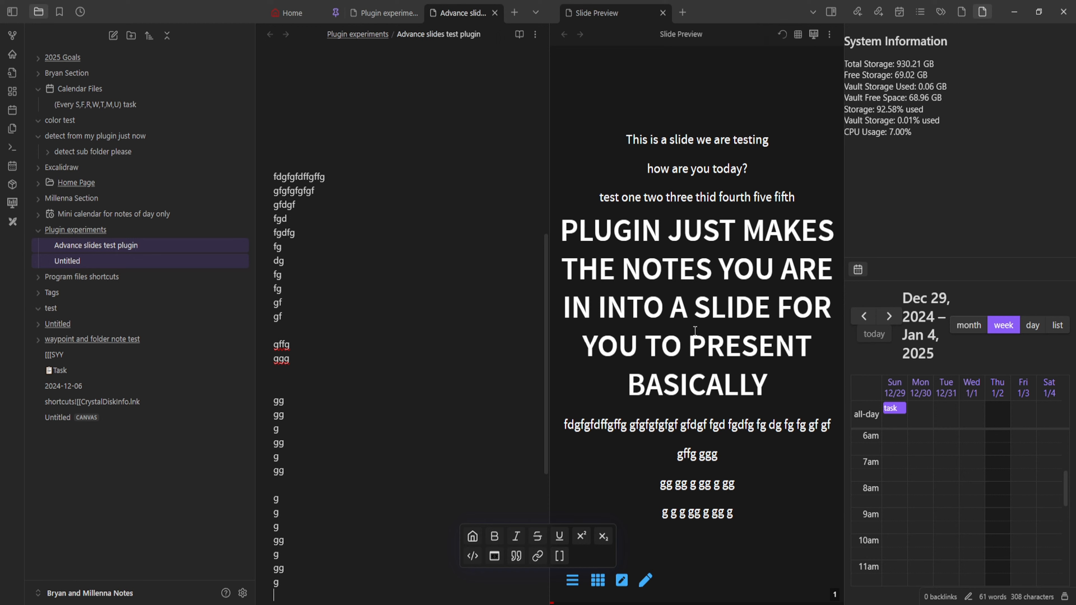
{"action": "type", "text": "              g"}
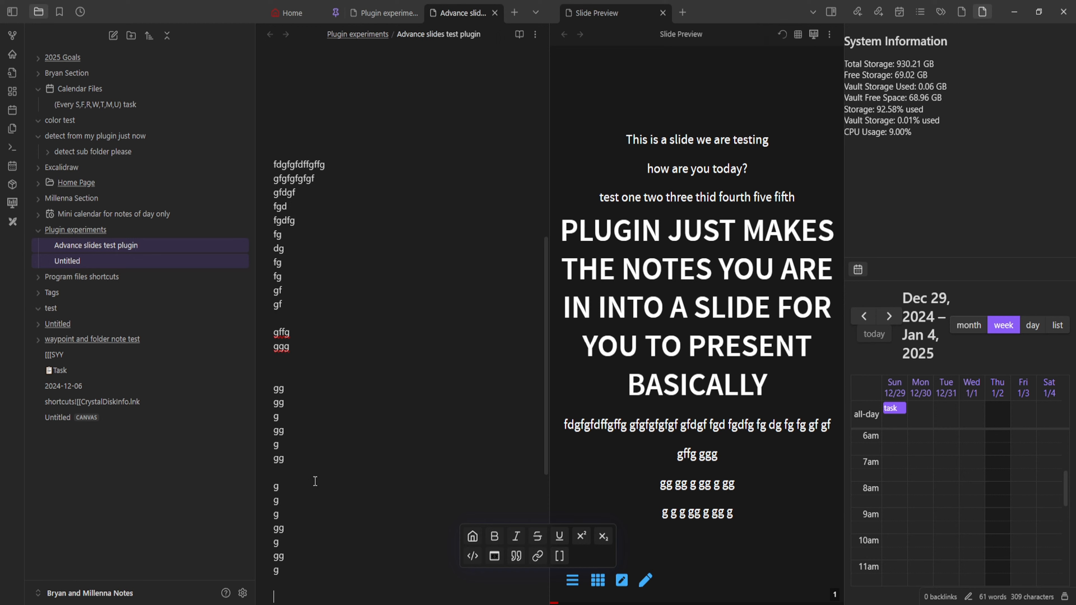
{"action": "type", "text": "gggggg"}
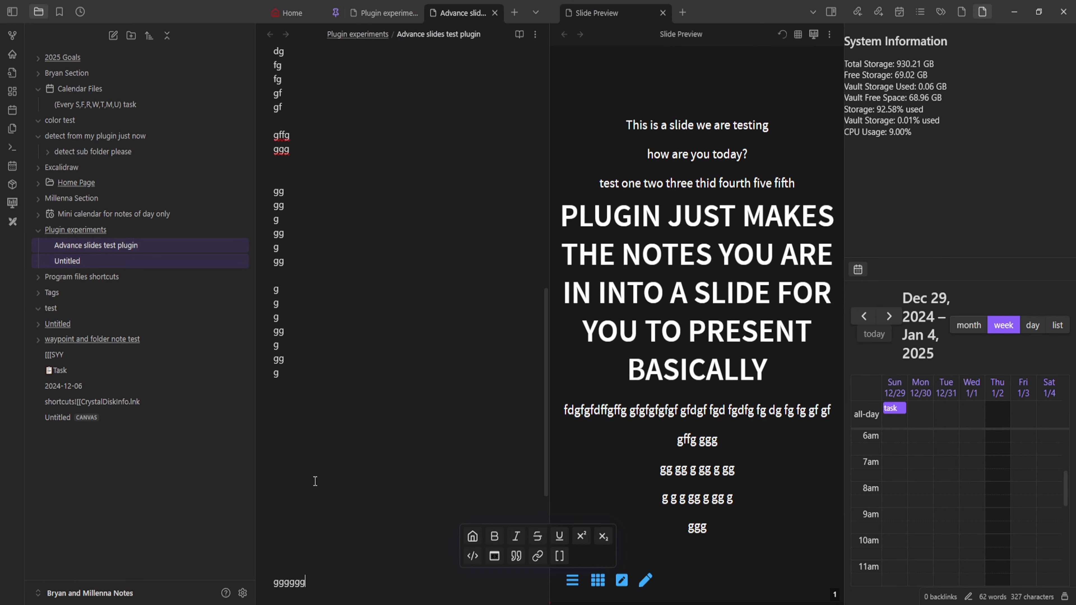
{"action": "type", "text": "g gg g gg g g gg g g g g g g g g  g g ggg "}
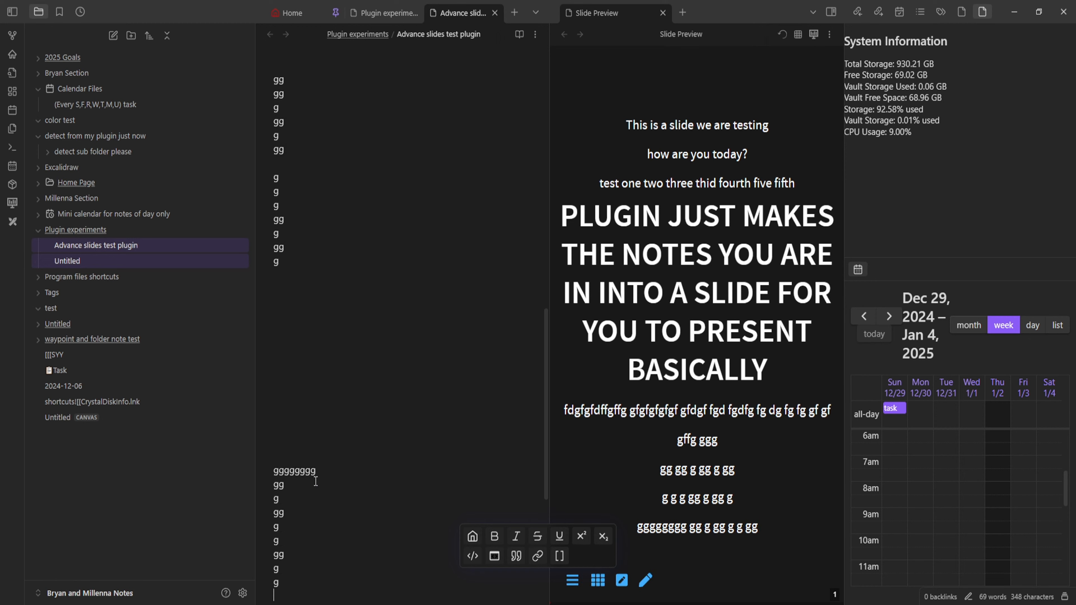
{"action": "type", "text": "g"}
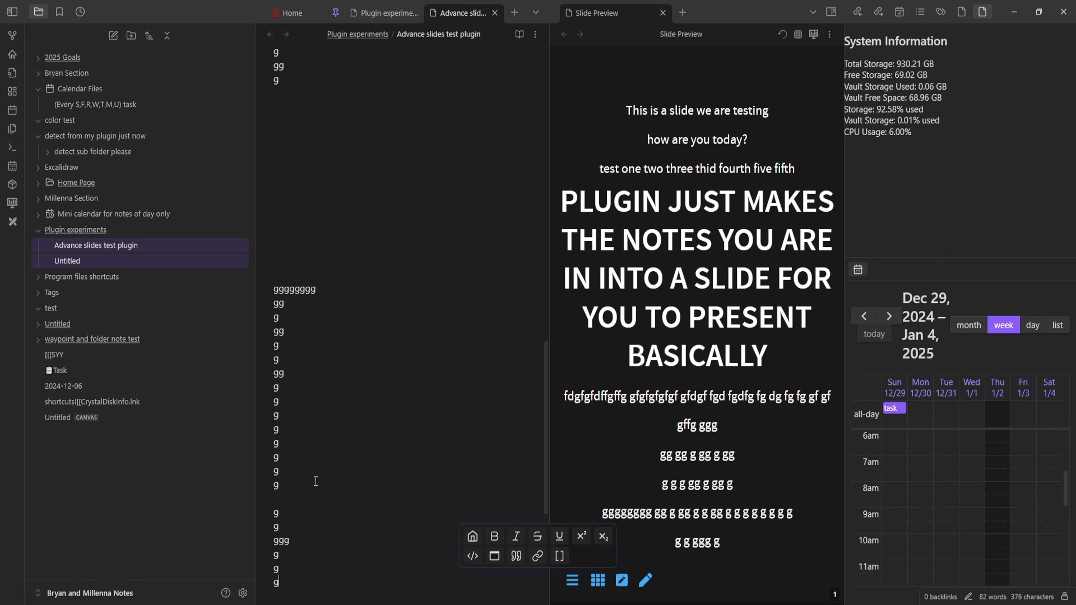
{"action": "type", "text": " g gg g gg g gg g g g g g g g  g gg g g g g g"}
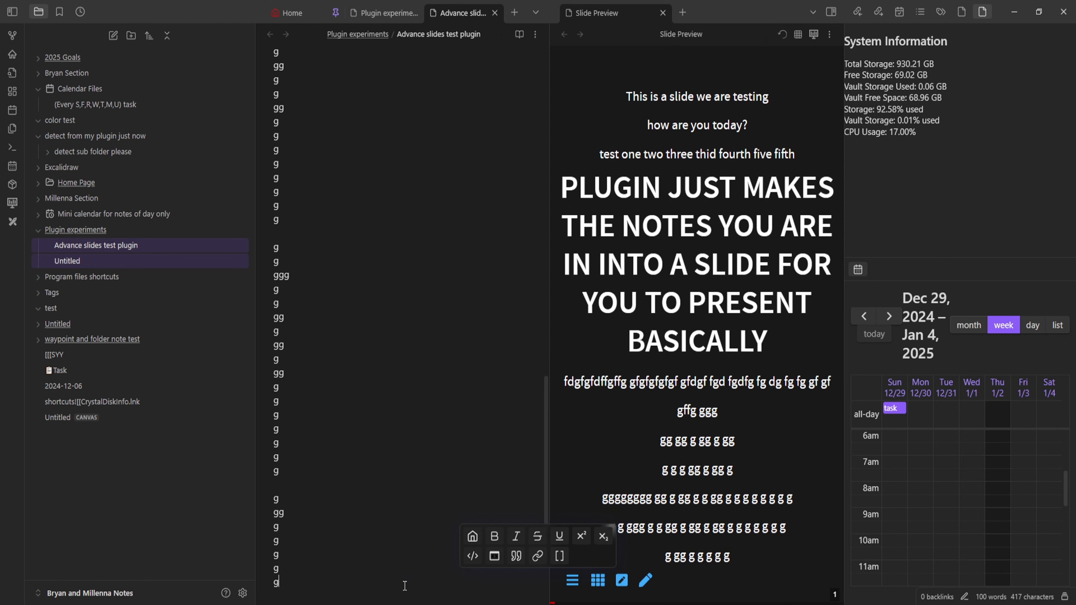
- Delete all the filler lines below the heading sentence in the slides test note
{"action": "left_click_drag", "start_coordinate": [290, 587], "coordinate": [266, 292]}
{"action": "key", "text": "BackSpace"}
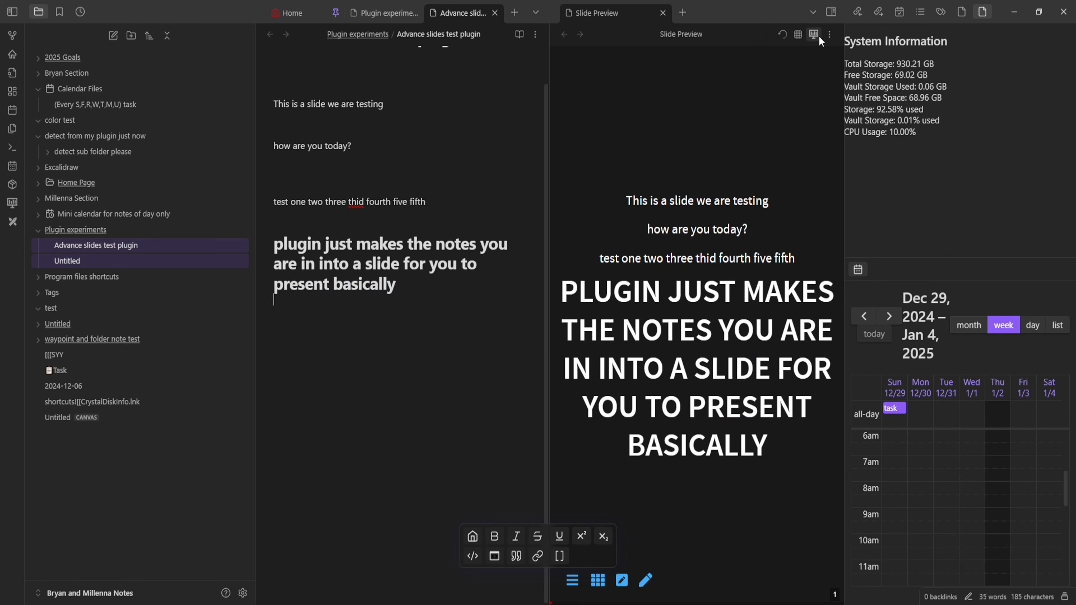
- Turn the grid overlay on for the slide preview, refresh the preview, and turn the overlay off again
{"action": "left_click", "coordinate": [830, 35]}
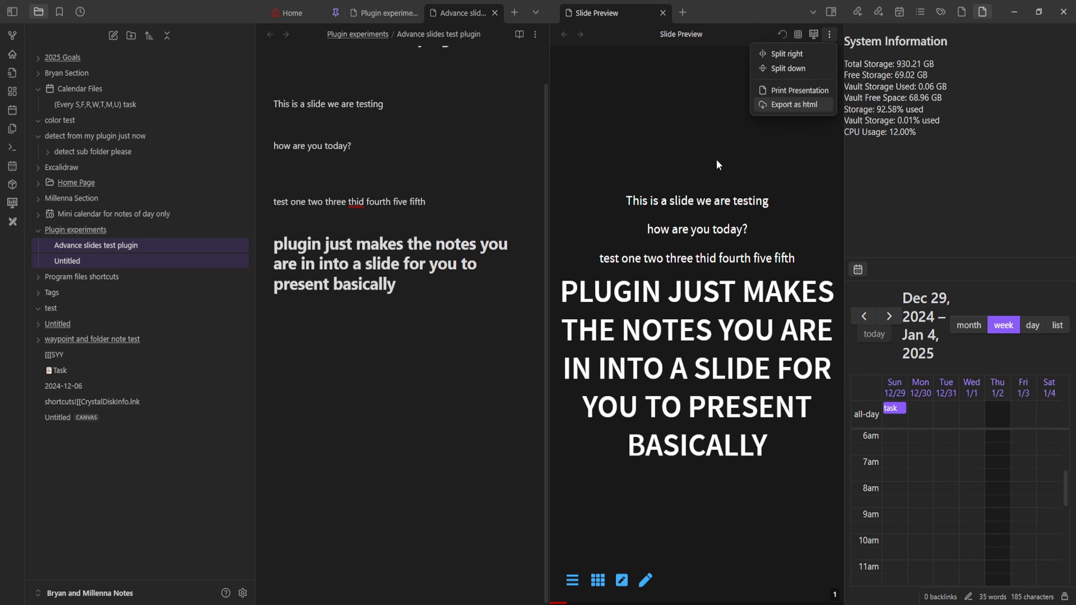
{"action": "left_click", "coordinate": [795, 32]}
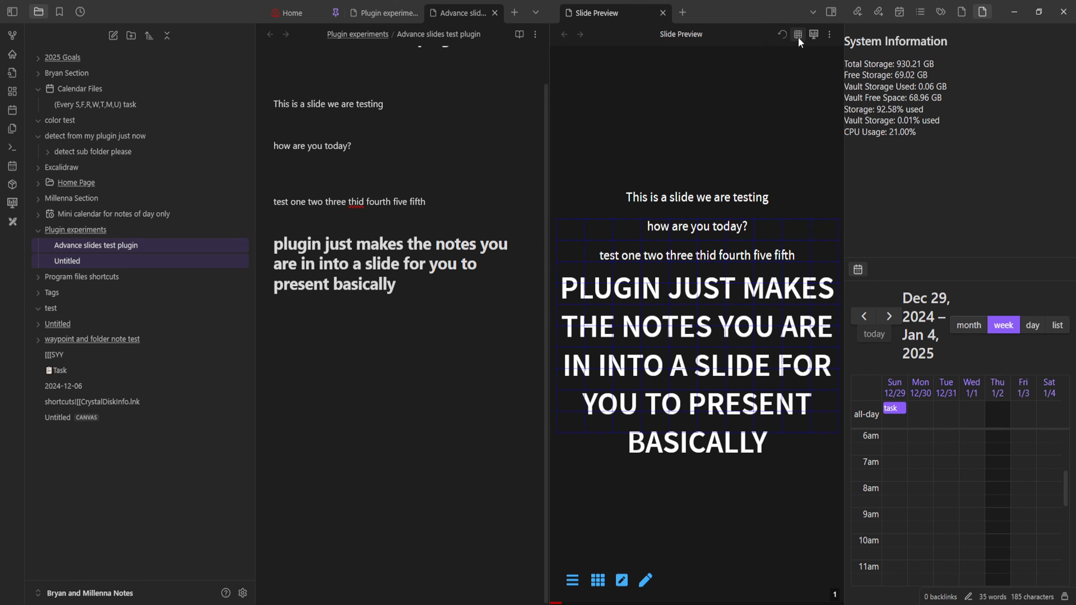
{"action": "left_click", "coordinate": [785, 37]}
{"action": "left_click", "coordinate": [798, 33]}
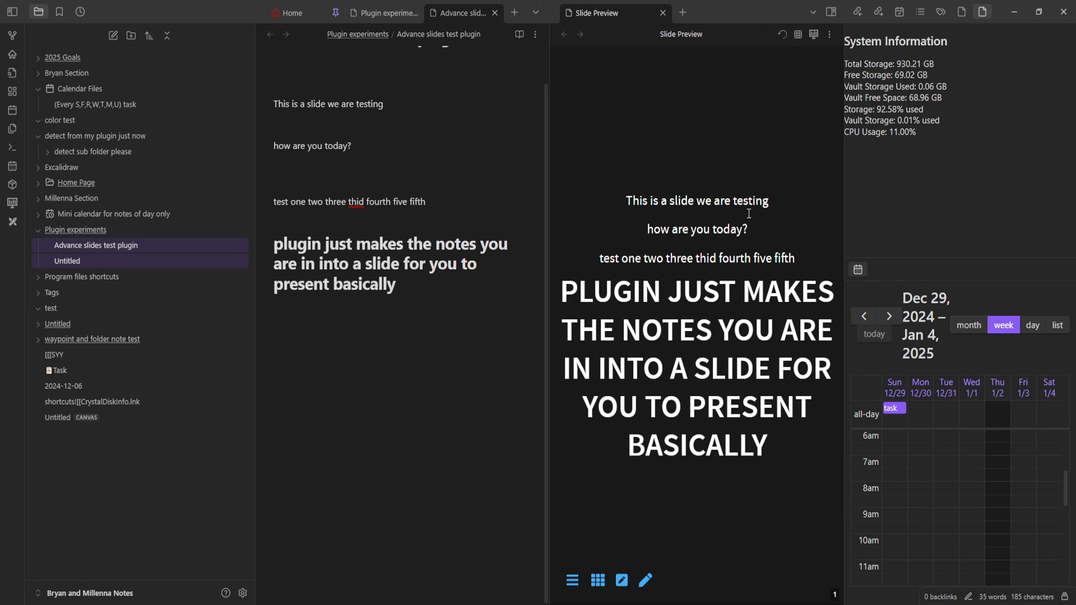
{"action": "left_click", "coordinate": [700, 372]}
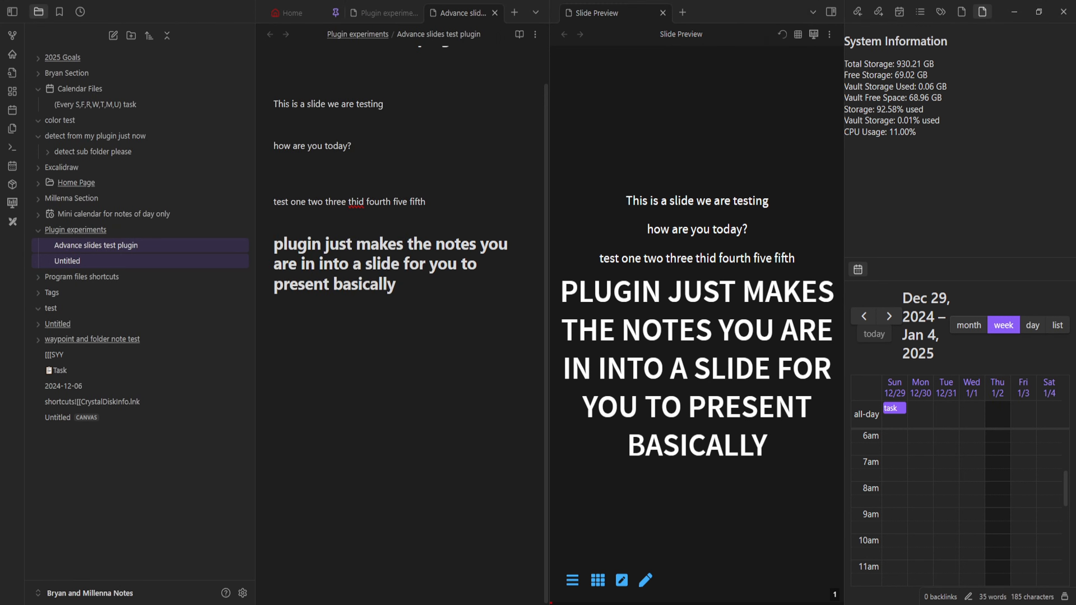
{"action": "left_click", "coordinate": [658, 256]}
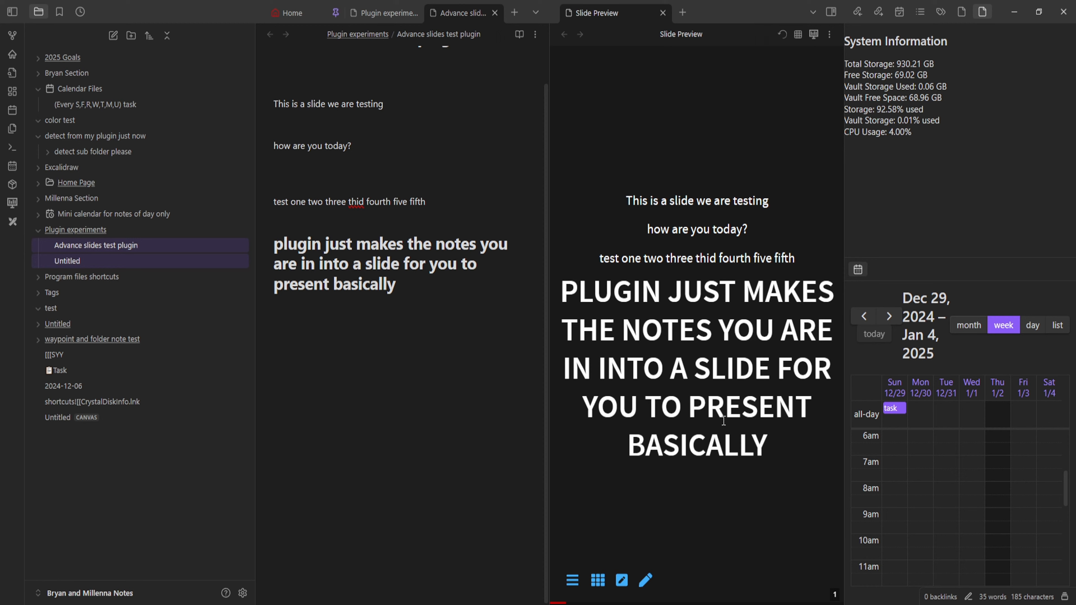
{"action": "left_click", "coordinate": [575, 584]}
{"action": "left_click", "coordinate": [778, 229]}
- Close the slide preview and open the Untitled note in the Plugin experiments folder
{"action": "left_click", "coordinate": [663, 13]}
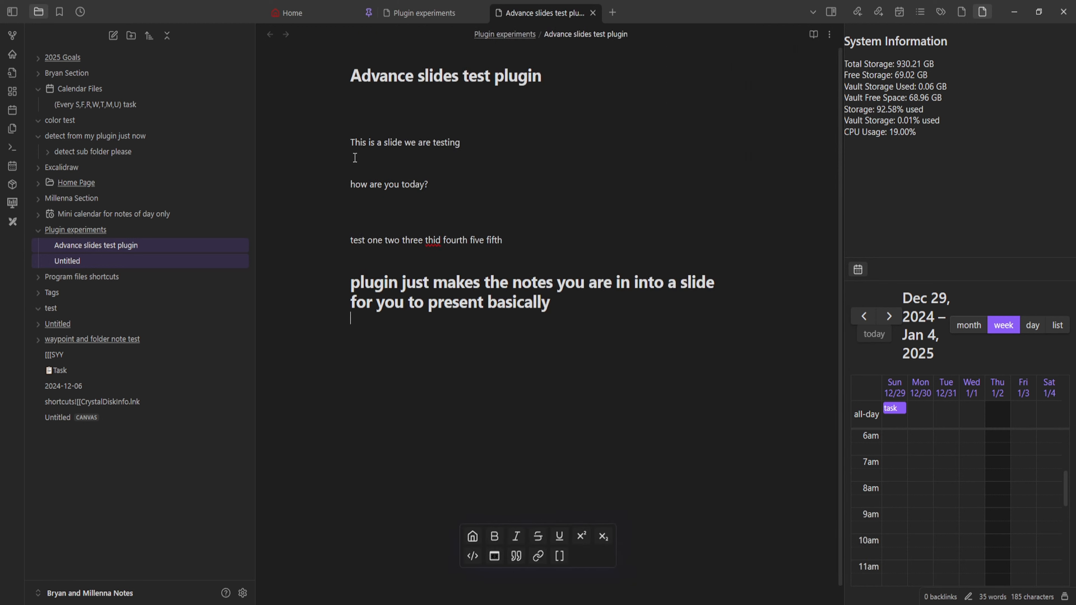
{"action": "left_click", "coordinate": [68, 261]}
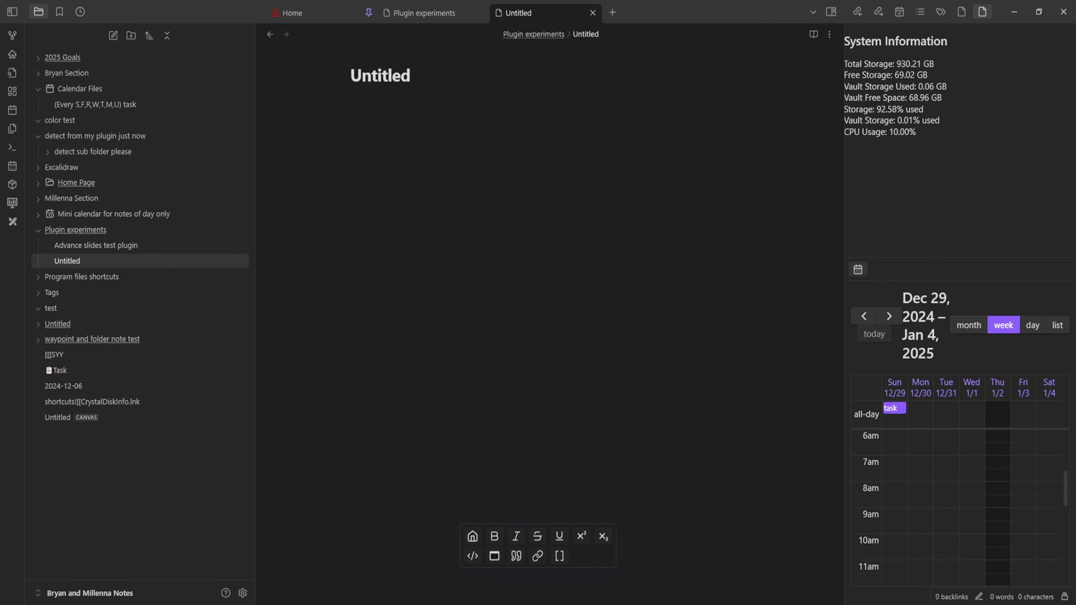
- Browse the community plugin catalogue sorted by Recently released and restore its Alphabetical order
{"action": "left_click", "coordinate": [243, 593]}
{"action": "left_click", "coordinate": [804, 113]}
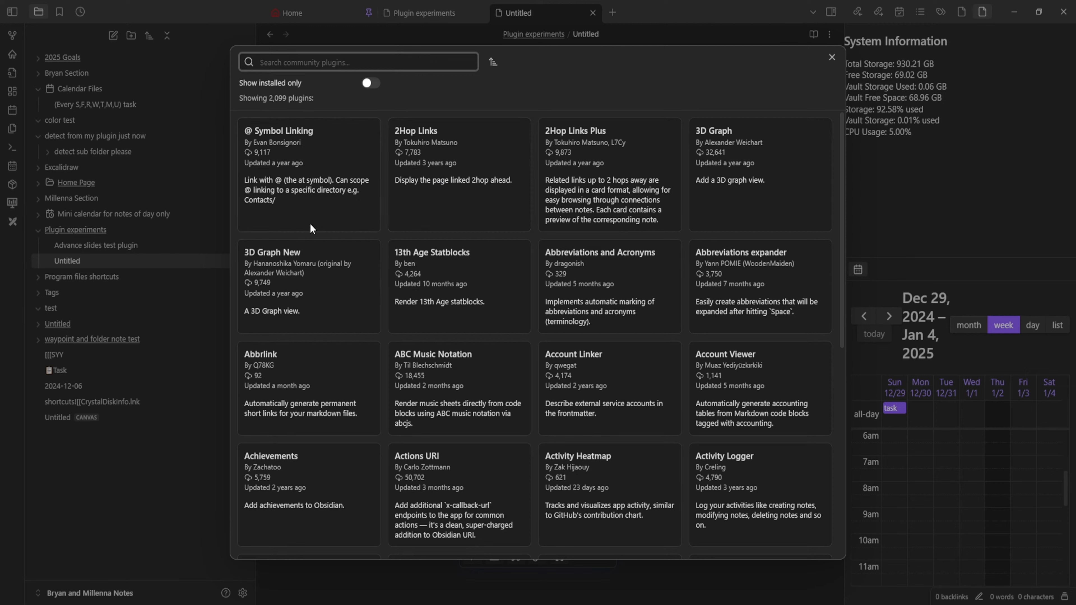
{"action": "left_click", "coordinate": [493, 62]}
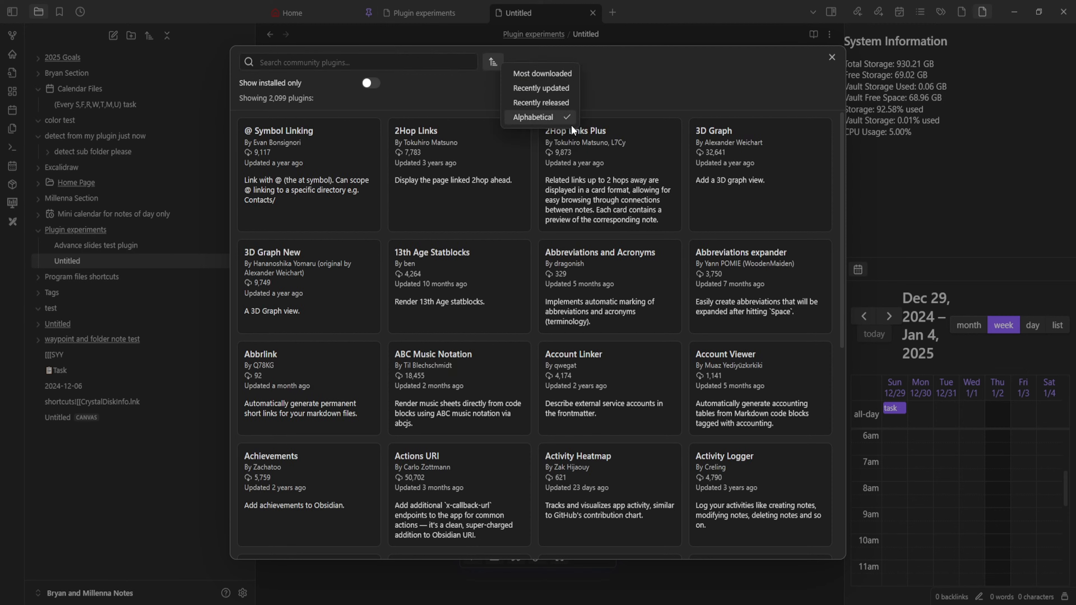
{"action": "left_click", "coordinate": [429, 88]}
{"action": "left_click", "coordinate": [493, 63]}
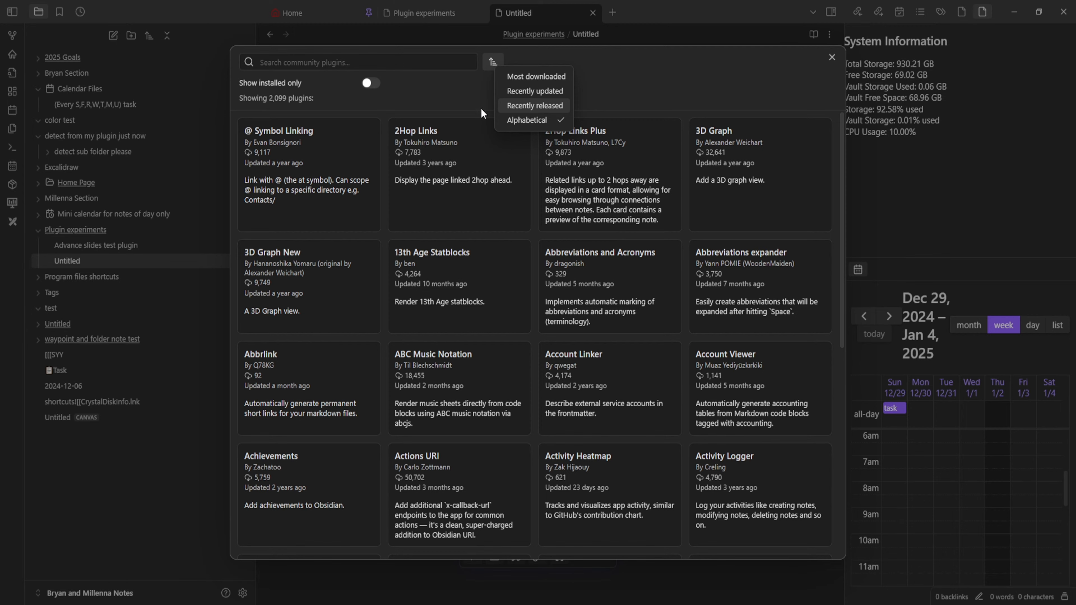
{"action": "key", "text": "Return"}
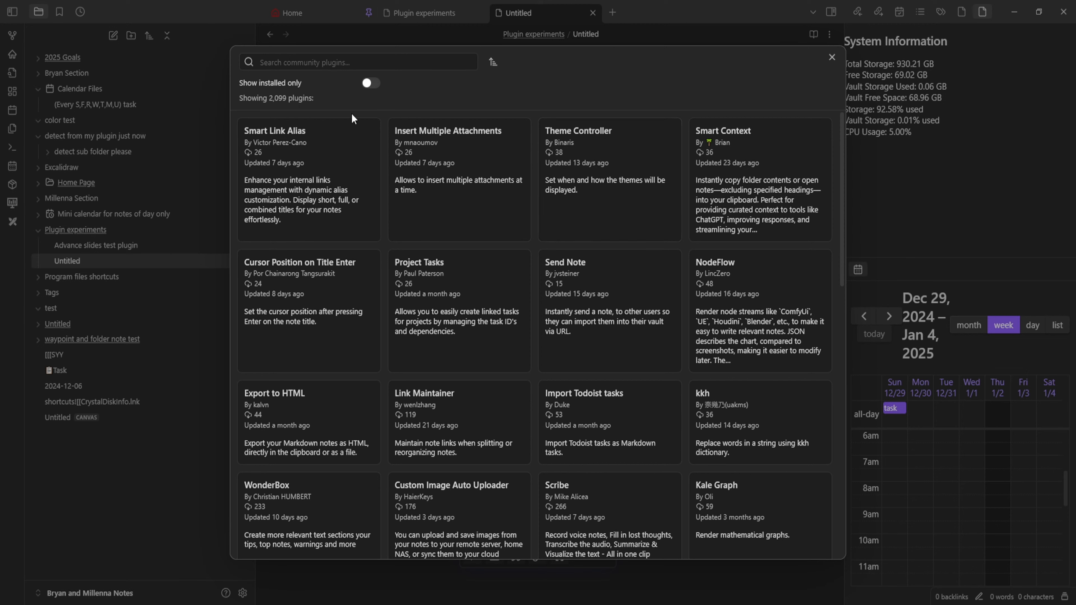
{"action": "left_click", "coordinate": [492, 62]}
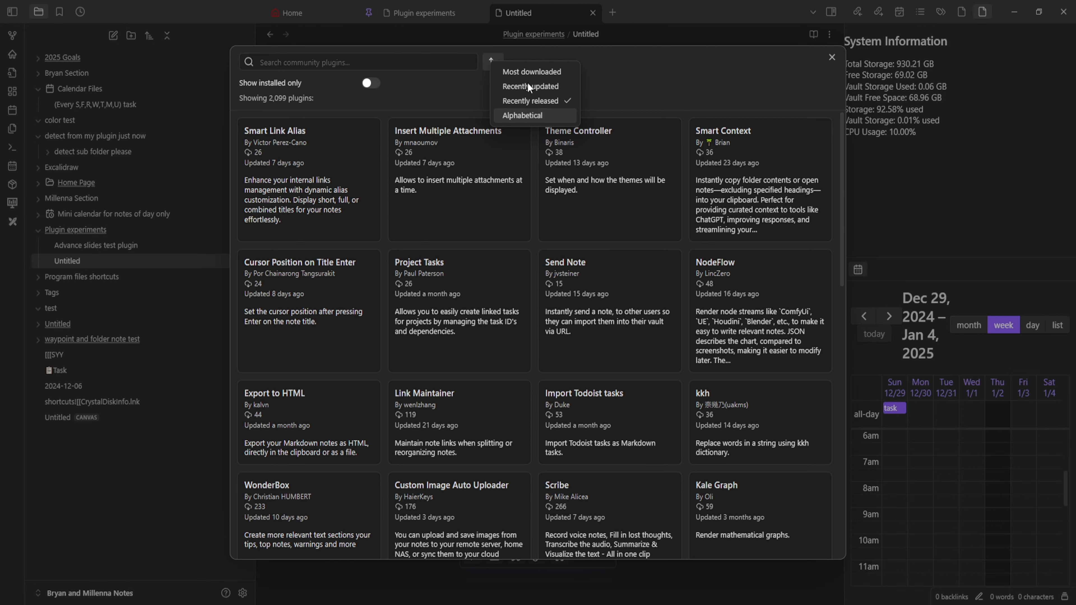
{"action": "left_click", "coordinate": [526, 115]}
- Limit the plugin catalogue to installed plugins, look at the Advanced Tables page and its demo, and leave the catalogue and settings
{"action": "left_click", "coordinate": [371, 83]}
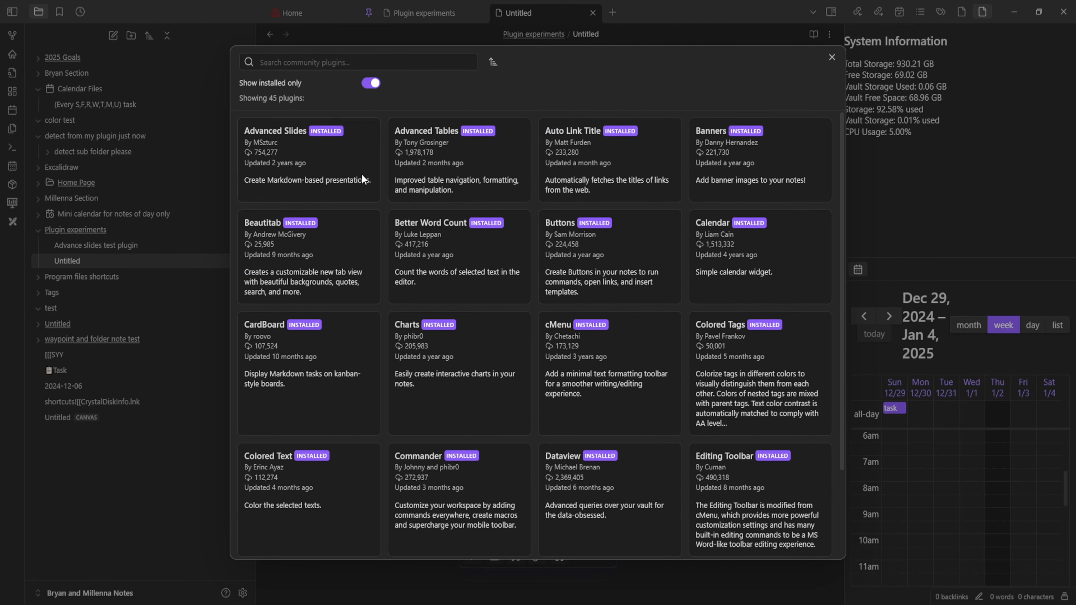
{"action": "left_click", "coordinate": [476, 162]}
{"action": "scroll", "coordinate": [611, 259], "scroll_direction": "down", "scroll_amount": 7}
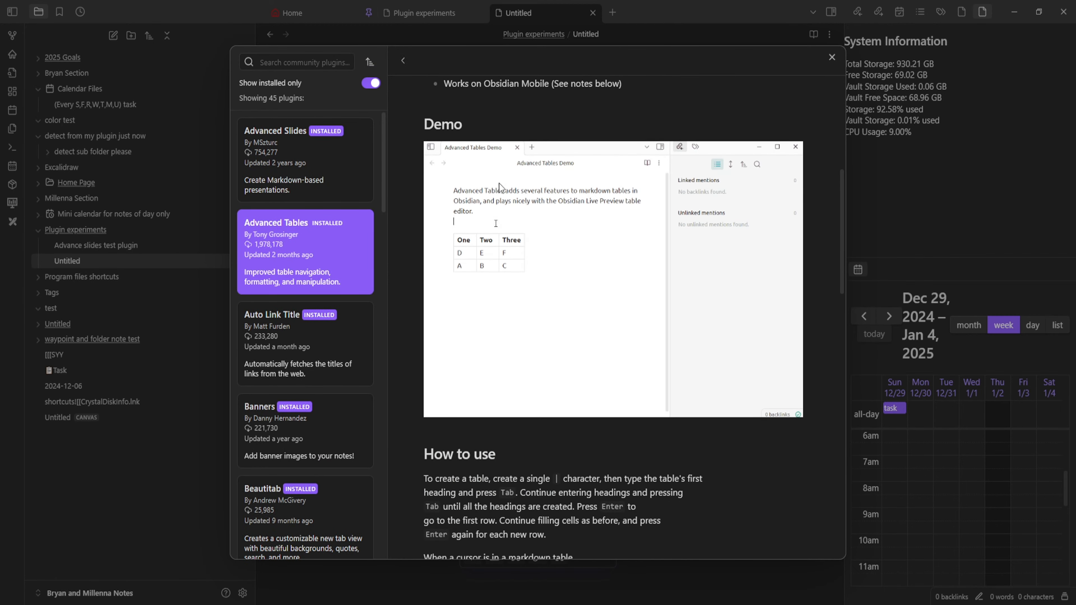
{"action": "left_click", "coordinate": [91, 292]}
{"action": "left_click", "coordinate": [104, 267]}
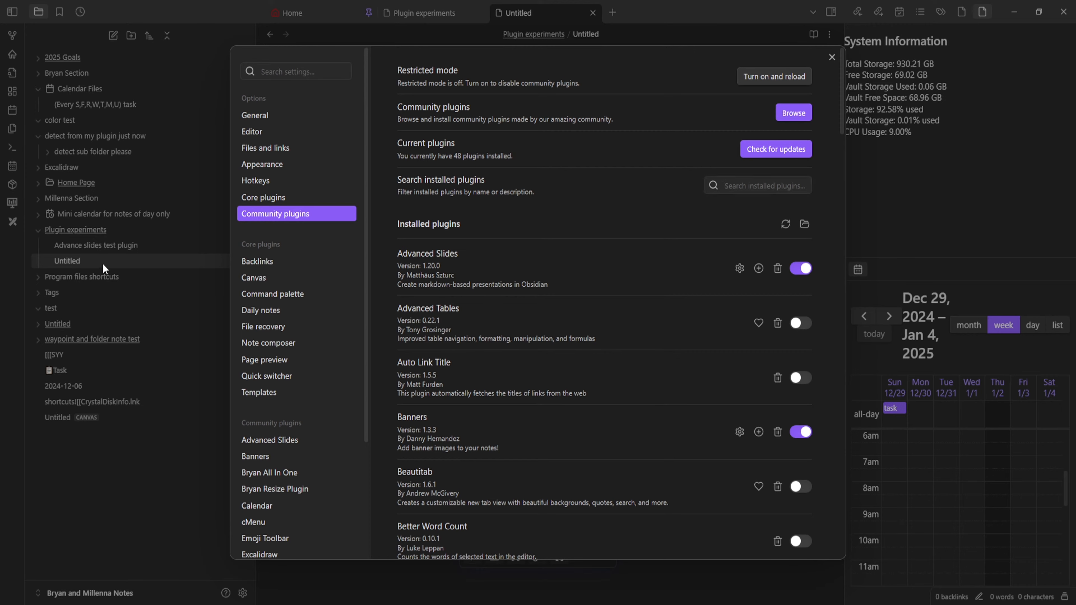
- Rename the Untitled note in Plugin experiments to "Advance tables" and add a blank line to its body
{"action": "double_click", "coordinate": [410, 78]}
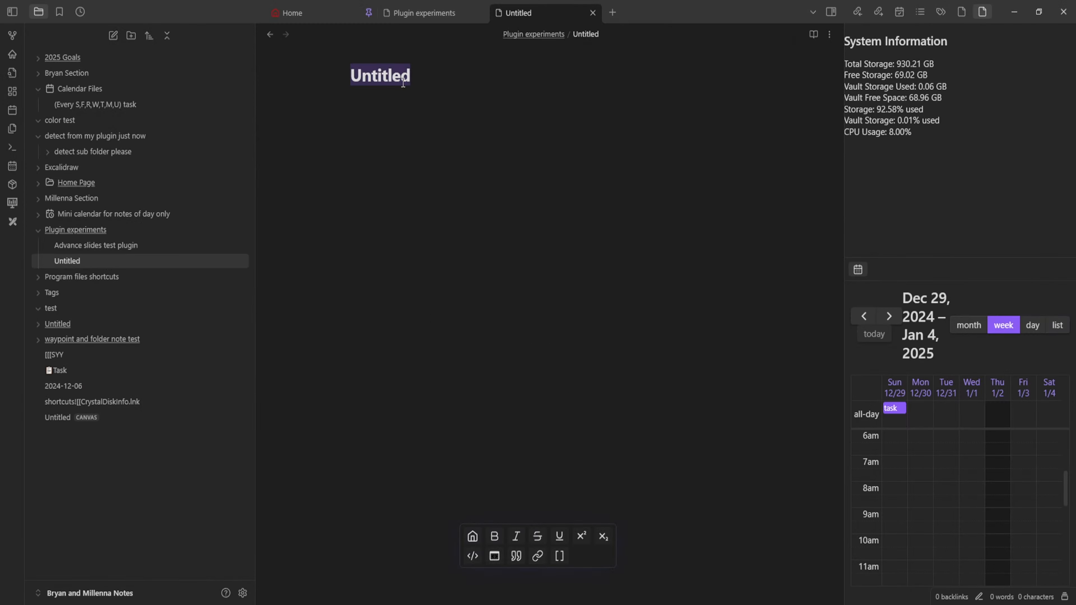
{"action": "type", "text": "Advance "}
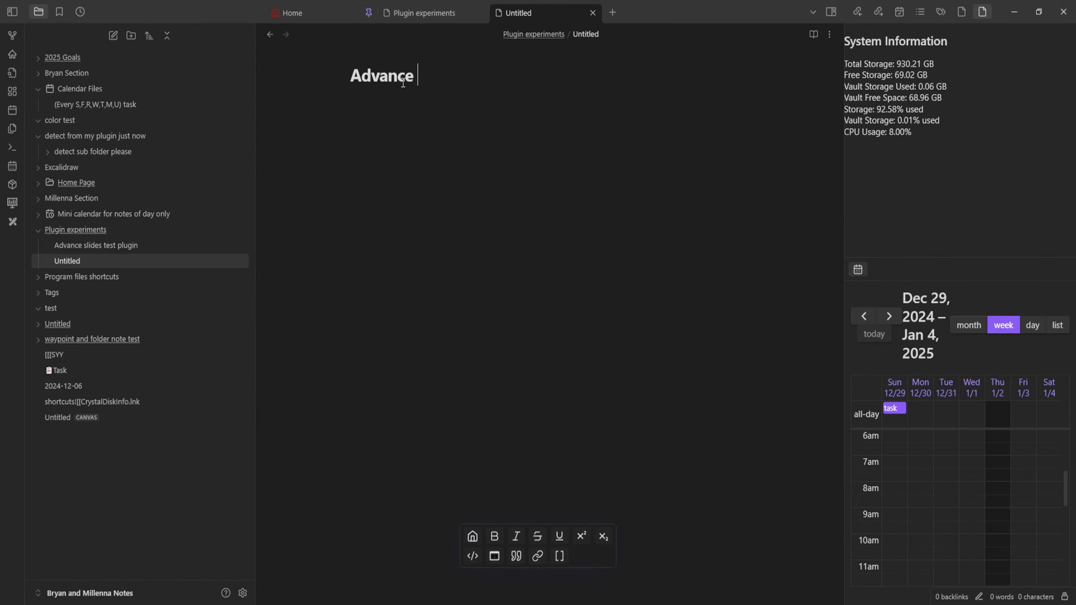
{"action": "type", "text": "tables"}
{"action": "key", "text": "Return"}
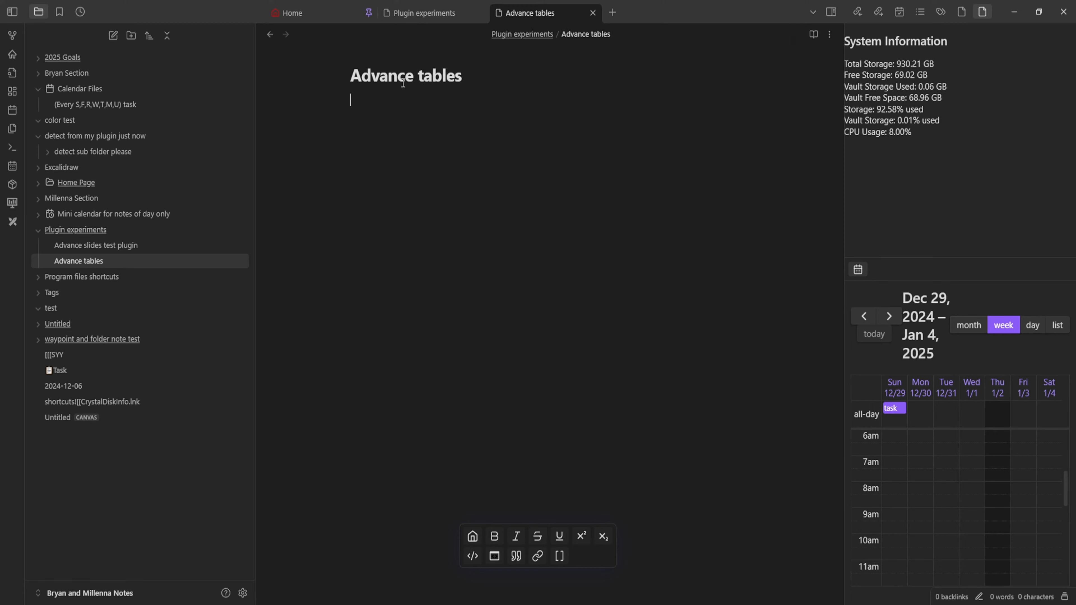
{"action": "key", "text": "Return"}
- Review the feature list, demo and usage notes on the Advanced Tables page among the installed plugins, and close the page
{"action": "left_click", "coordinate": [243, 593]}
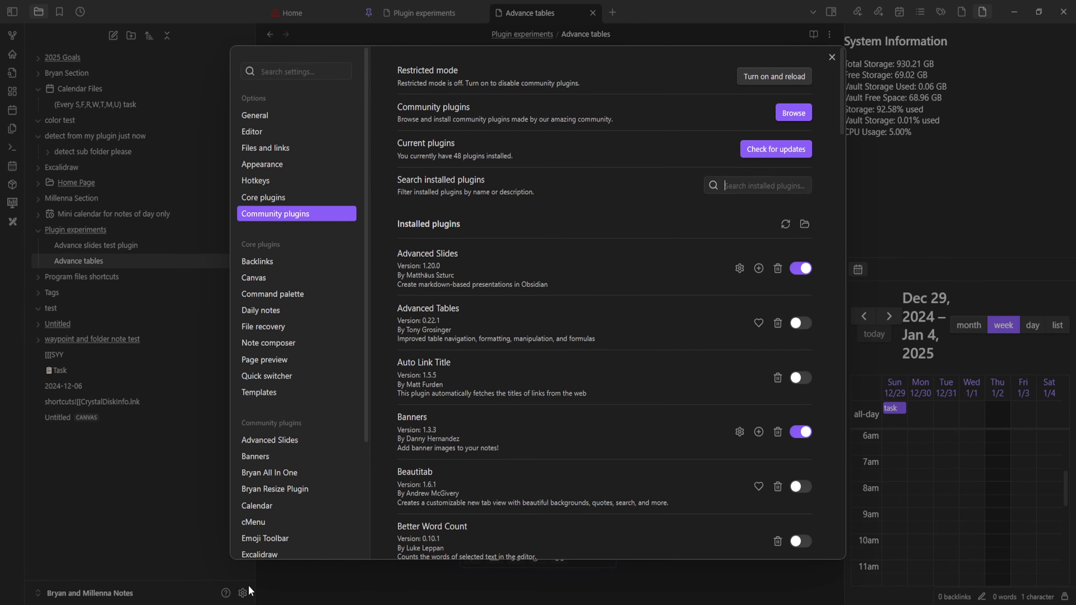
{"action": "left_click", "coordinate": [793, 113]}
{"action": "left_click", "coordinate": [371, 82]}
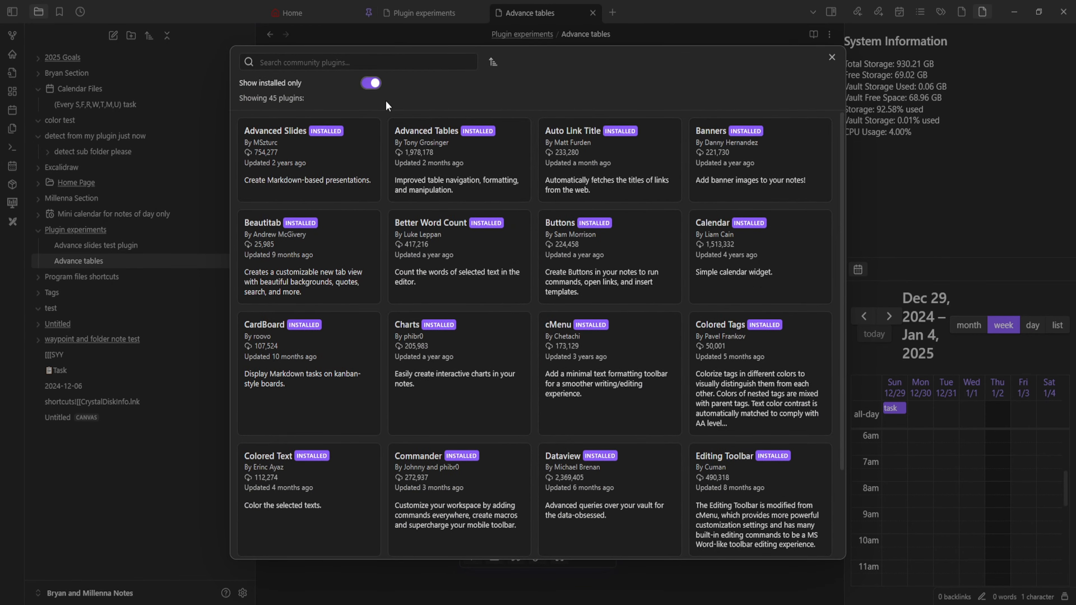
{"action": "left_click", "coordinate": [473, 171]}
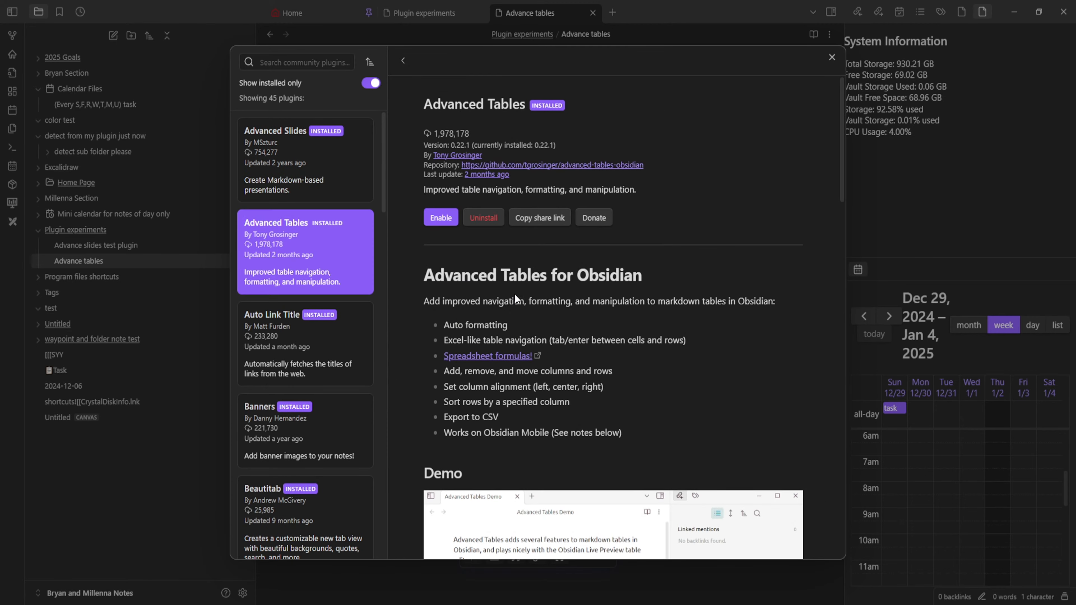
{"action": "scroll", "coordinate": [514, 294], "scroll_direction": "down", "scroll_amount": 5}
{"action": "scroll", "coordinate": [555, 281], "scroll_direction": "down", "scroll_amount": 4}
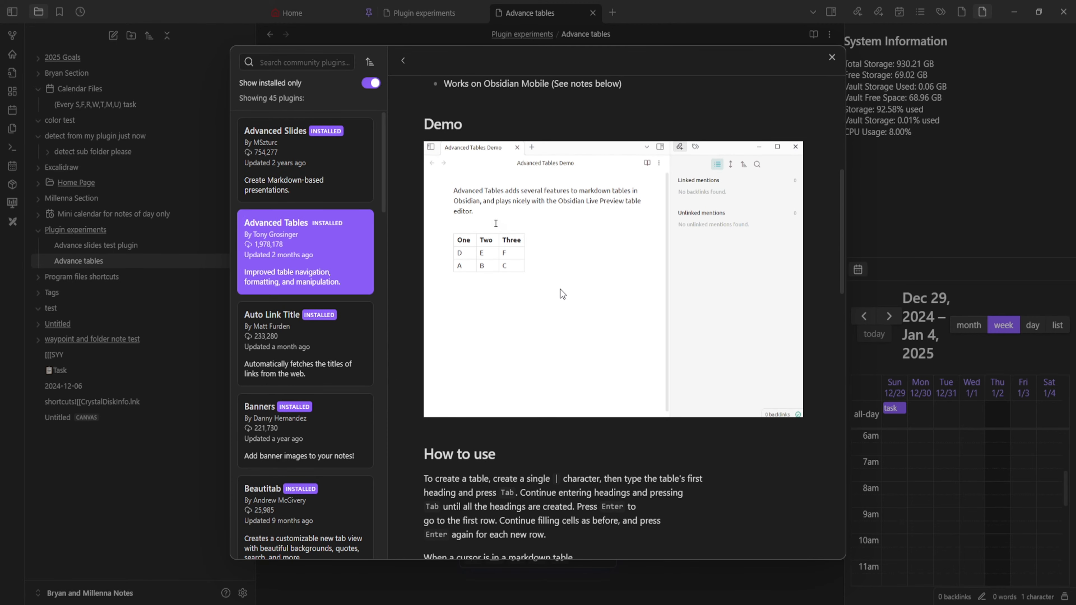
{"action": "scroll", "coordinate": [550, 305], "scroll_direction": "down", "scroll_amount": 3}
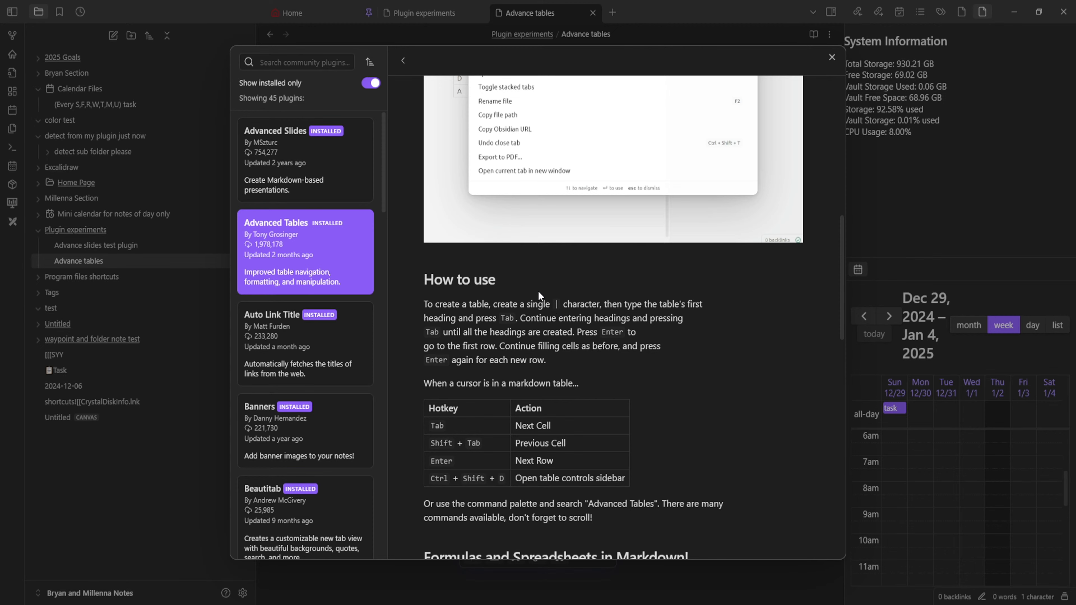
{"action": "scroll", "coordinate": [593, 284], "scroll_direction": "up", "scroll_amount": 7}
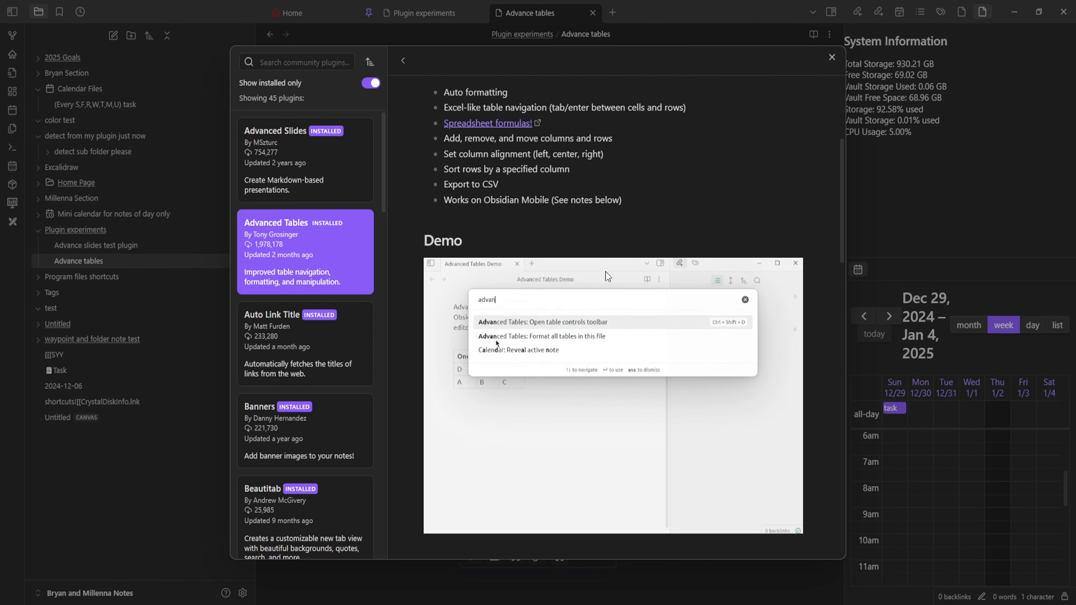
{"action": "scroll", "coordinate": [534, 256], "scroll_direction": "up", "scroll_amount": 6}
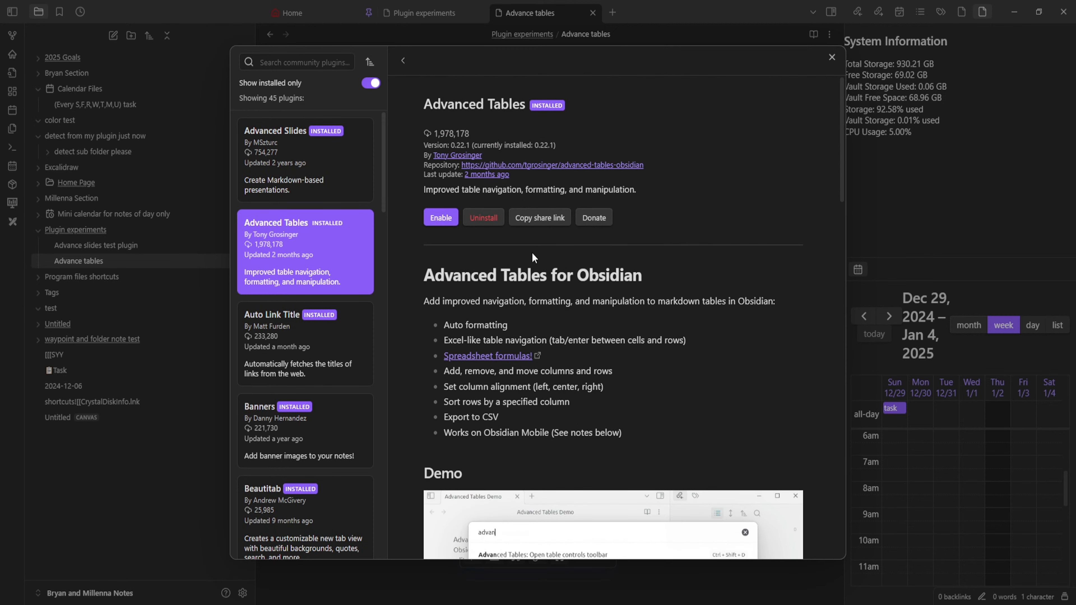
{"action": "scroll", "coordinate": [532, 252], "scroll_direction": "down", "scroll_amount": 7}
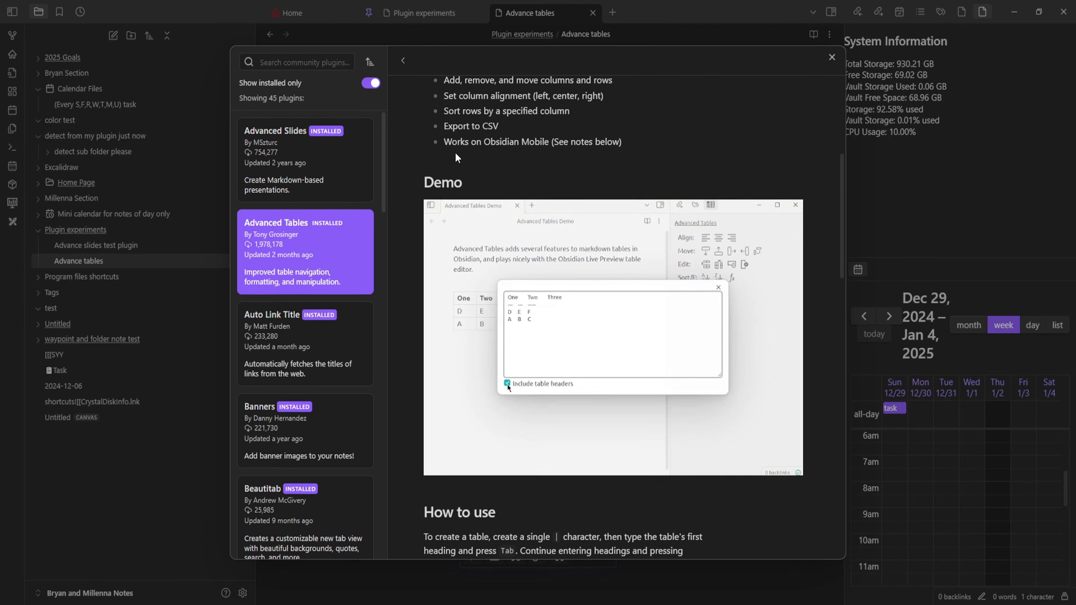
{"action": "left_click", "coordinate": [832, 57]}
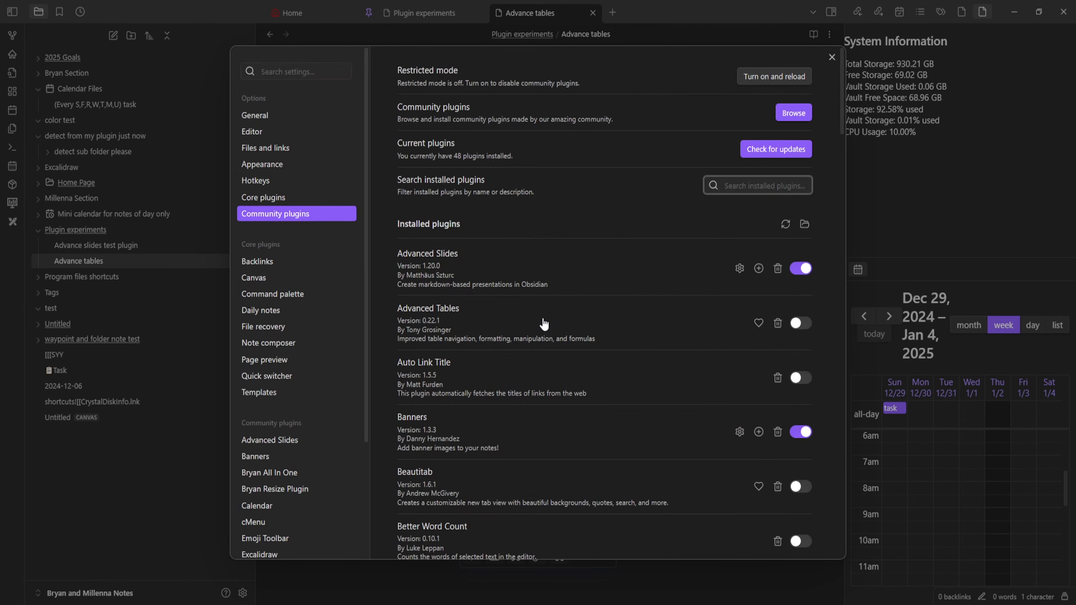
- Enable the Advanced Tables plugin, review its table navigation and sidebar options, and close the settings
{"action": "left_click", "coordinate": [799, 323]}
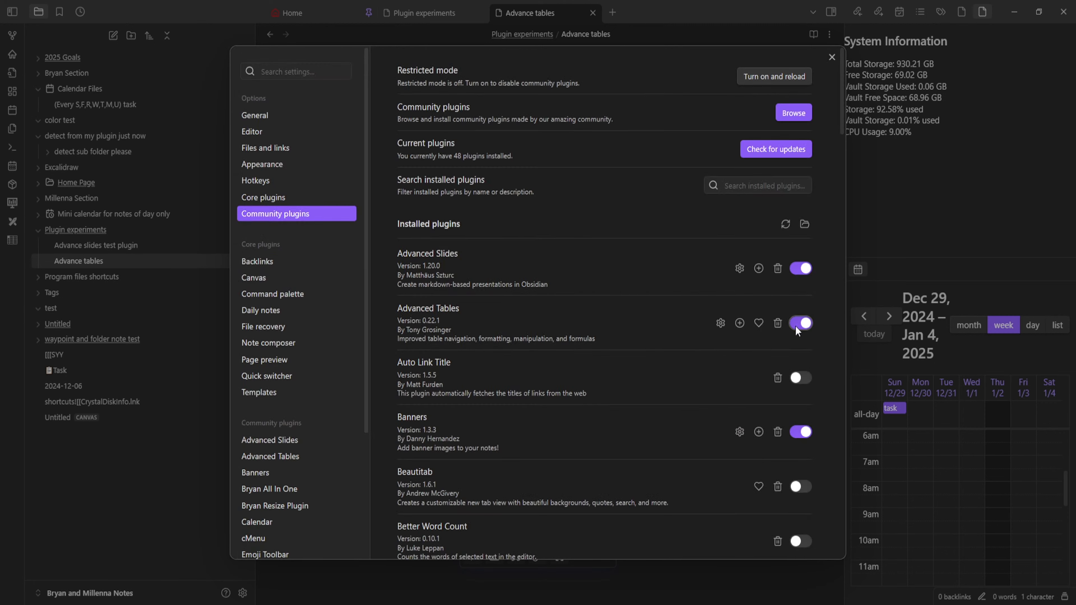
{"action": "left_click", "coordinate": [722, 324]}
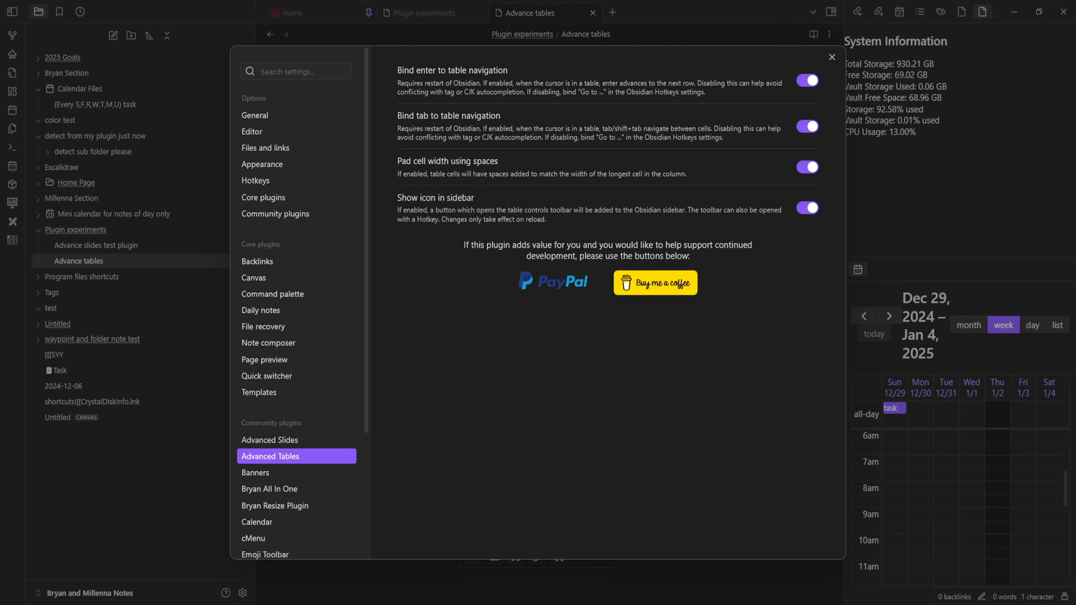
{"action": "left_click", "coordinate": [831, 57]}
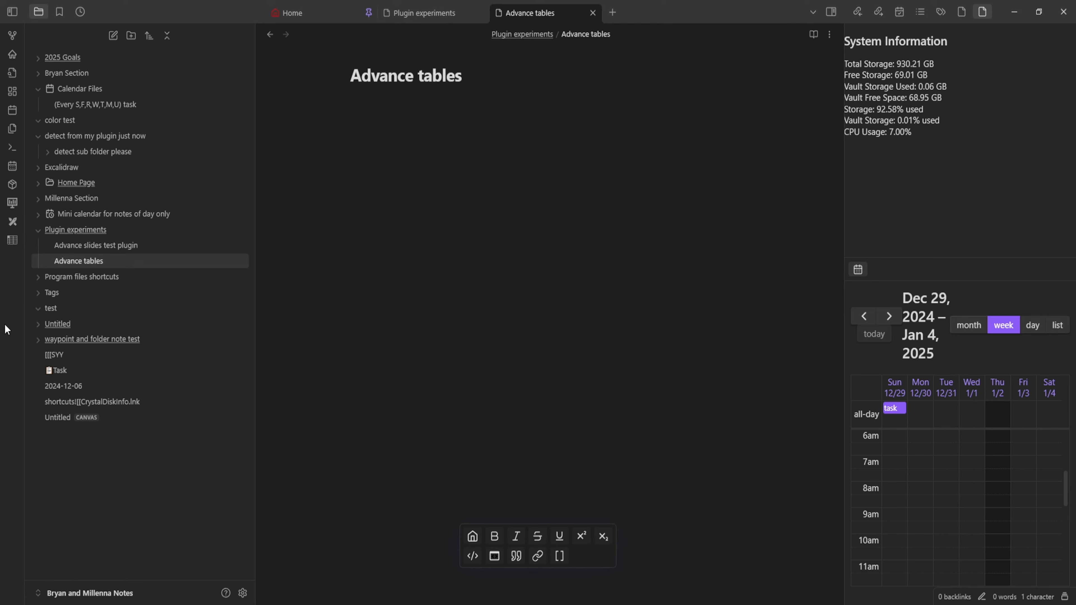
- Open the Advanced Tables controls for the note and try the row and column editing controls on its blank line
{"action": "left_click", "coordinate": [11, 240]}
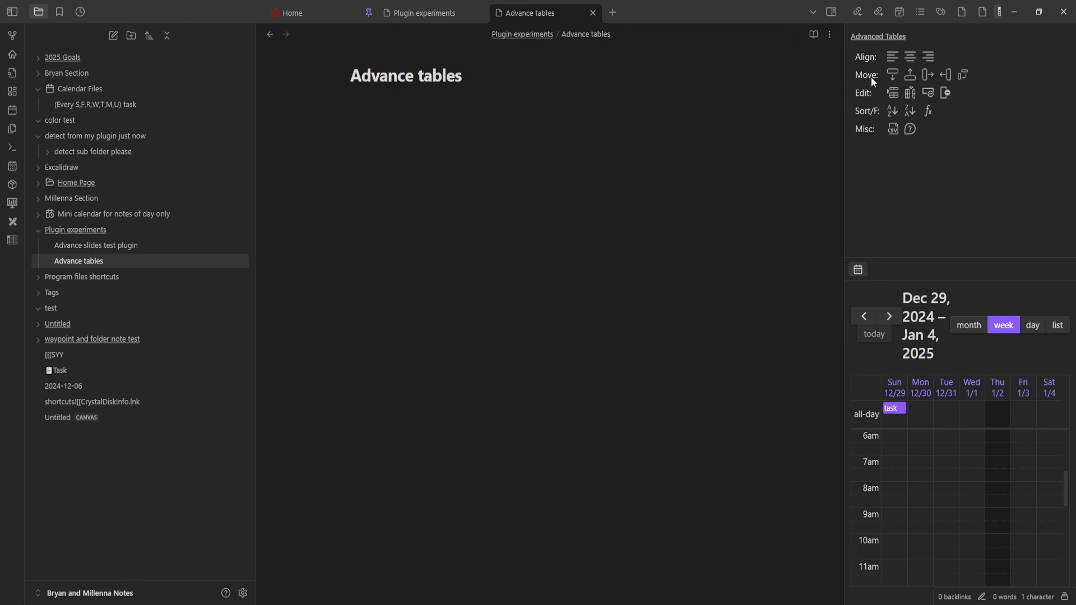
{"action": "left_click", "coordinate": [495, 180]}
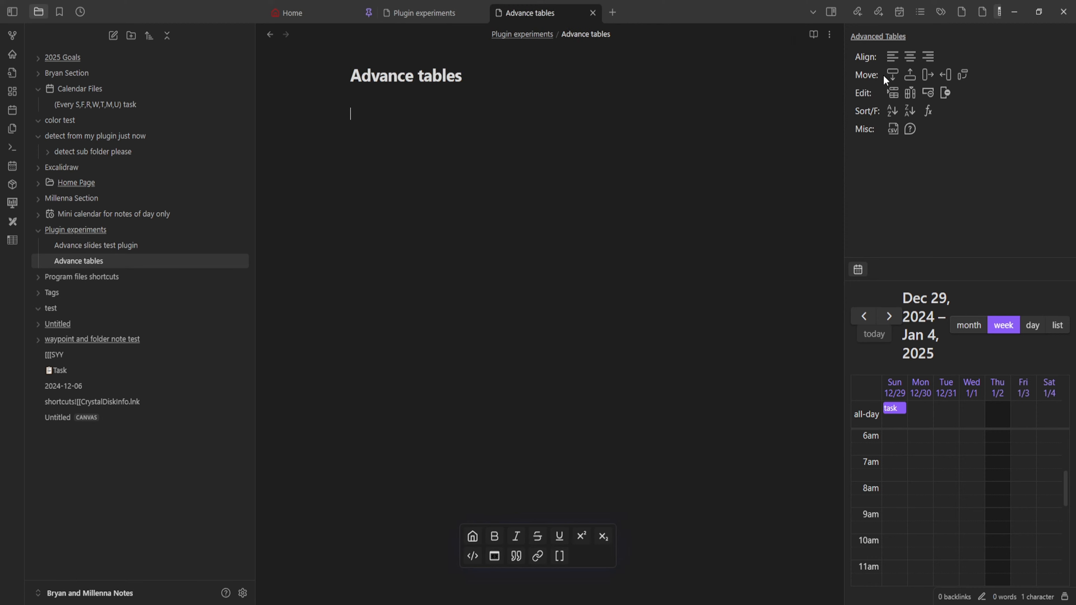
{"action": "left_click", "coordinate": [899, 91]}
- Return to the Advanced Tables page among the installed plugins and read its usage instructions, table hotkeys, formula example and installation notes
{"action": "left_click", "coordinate": [243, 593]}
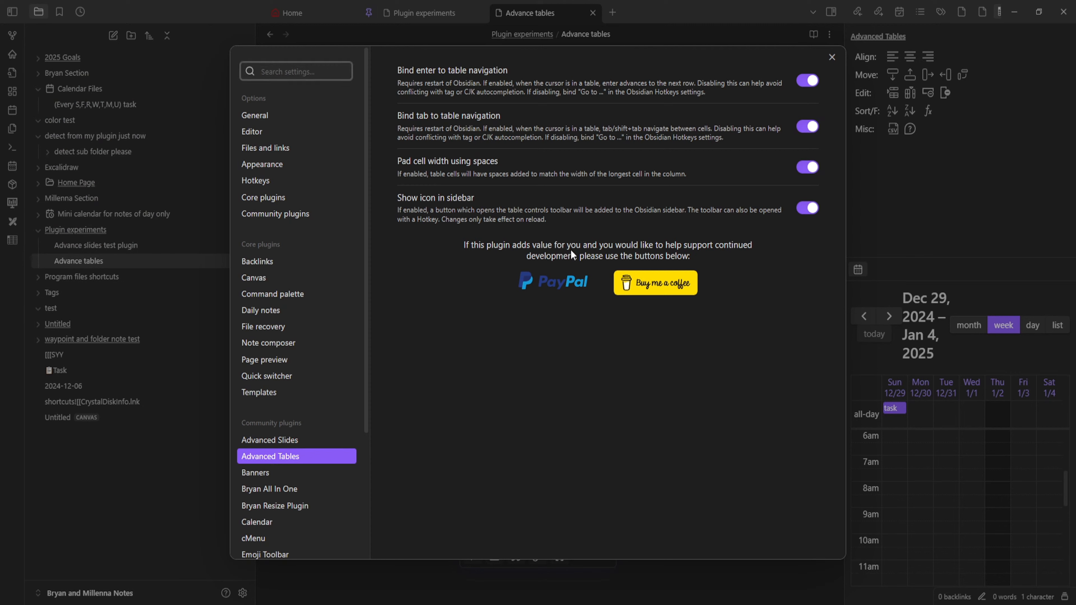
{"action": "left_click", "coordinate": [288, 212]}
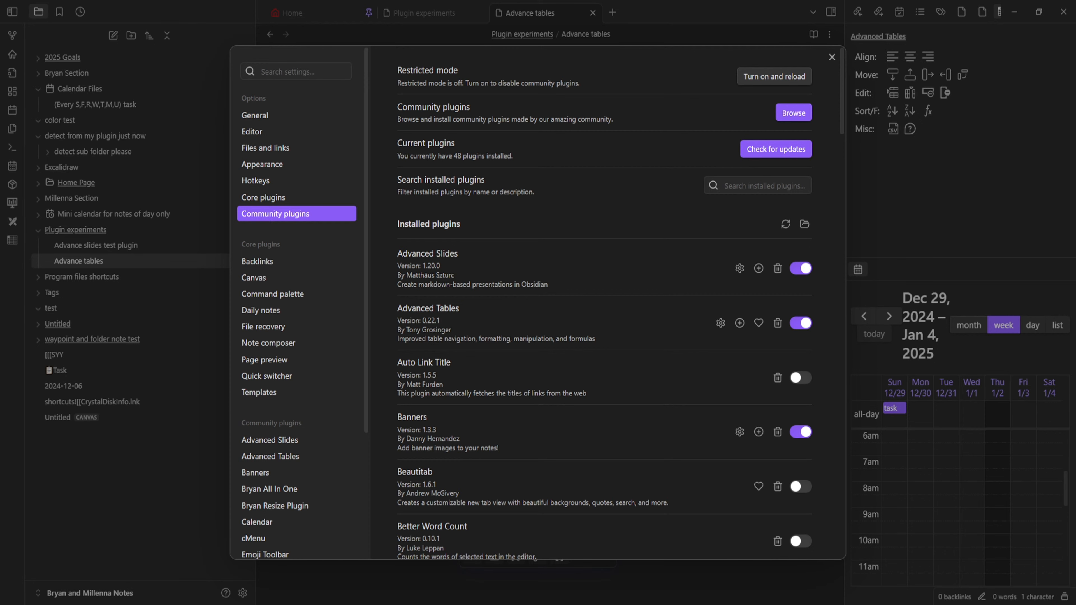
{"action": "left_click", "coordinate": [570, 183]}
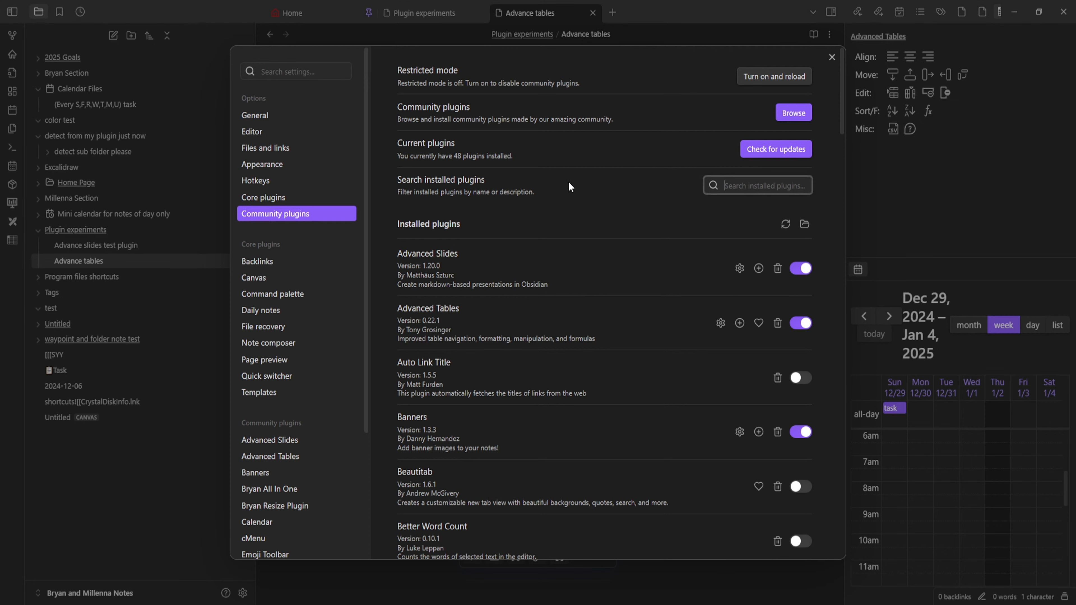
{"action": "left_click", "coordinate": [786, 107]}
{"action": "left_click", "coordinate": [373, 84]}
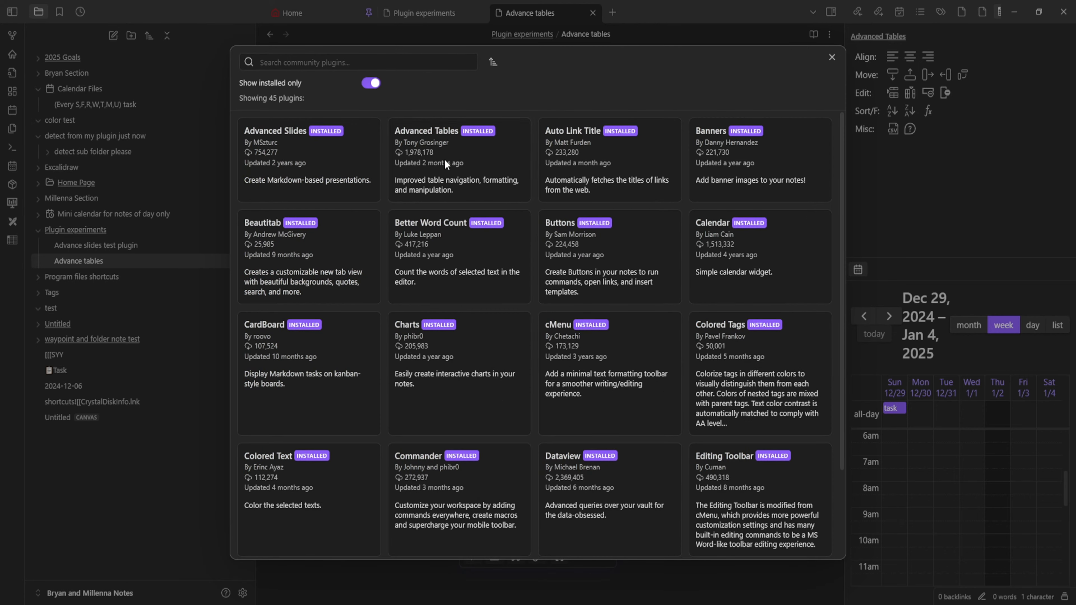
{"action": "left_click", "coordinate": [444, 160]}
{"action": "scroll", "coordinate": [608, 268], "scroll_direction": "down", "scroll_amount": 8}
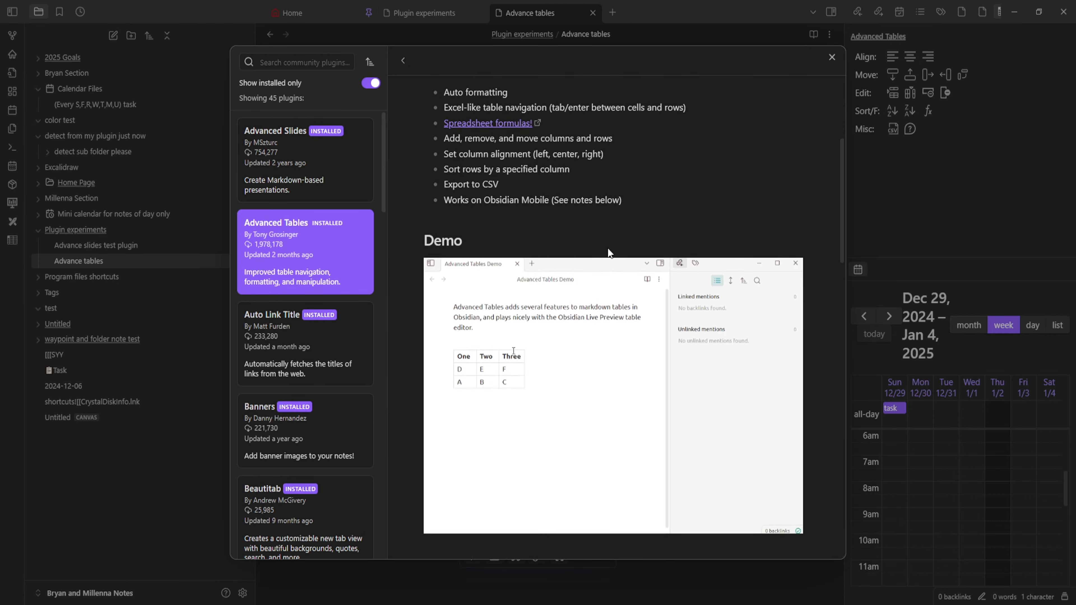
{"action": "scroll", "coordinate": [602, 335], "scroll_direction": "down", "scroll_amount": 6}
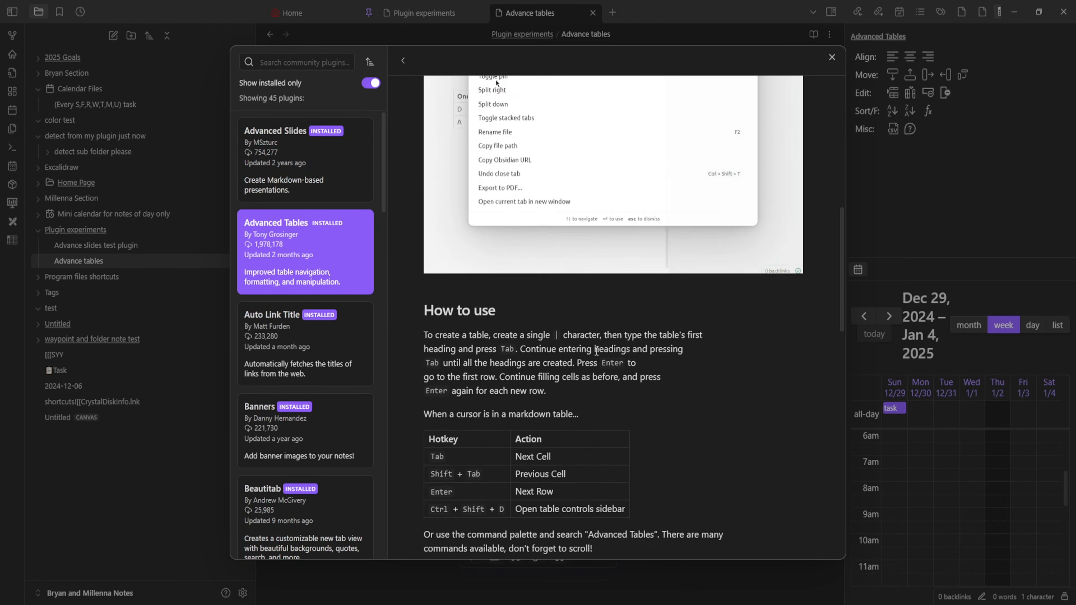
{"action": "scroll", "coordinate": [596, 350], "scroll_direction": "down", "scroll_amount": 7}
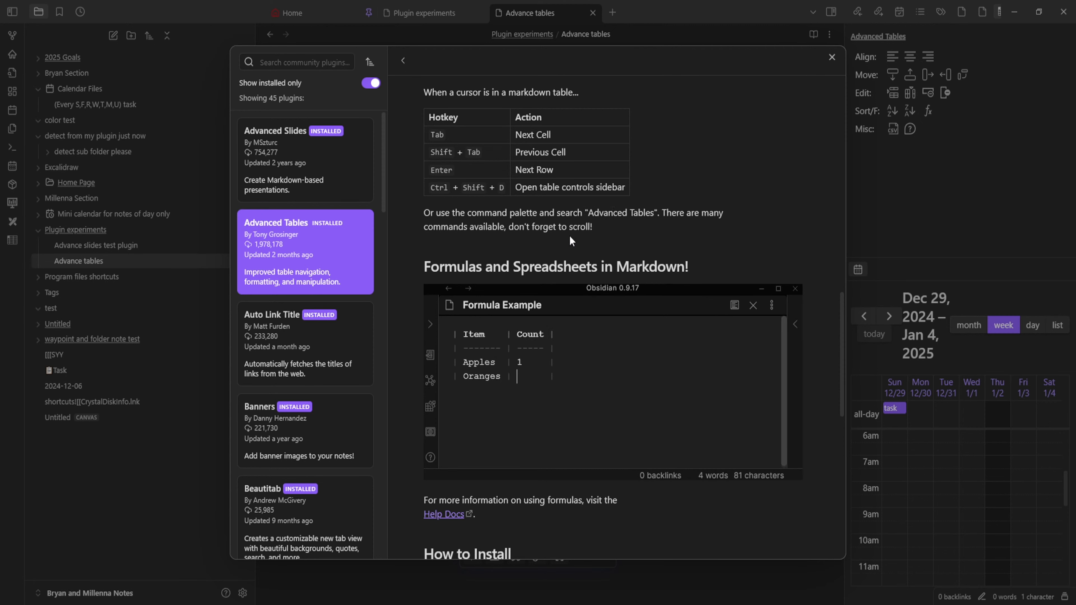
{"action": "scroll", "coordinate": [572, 241], "scroll_direction": "up", "scroll_amount": 3}
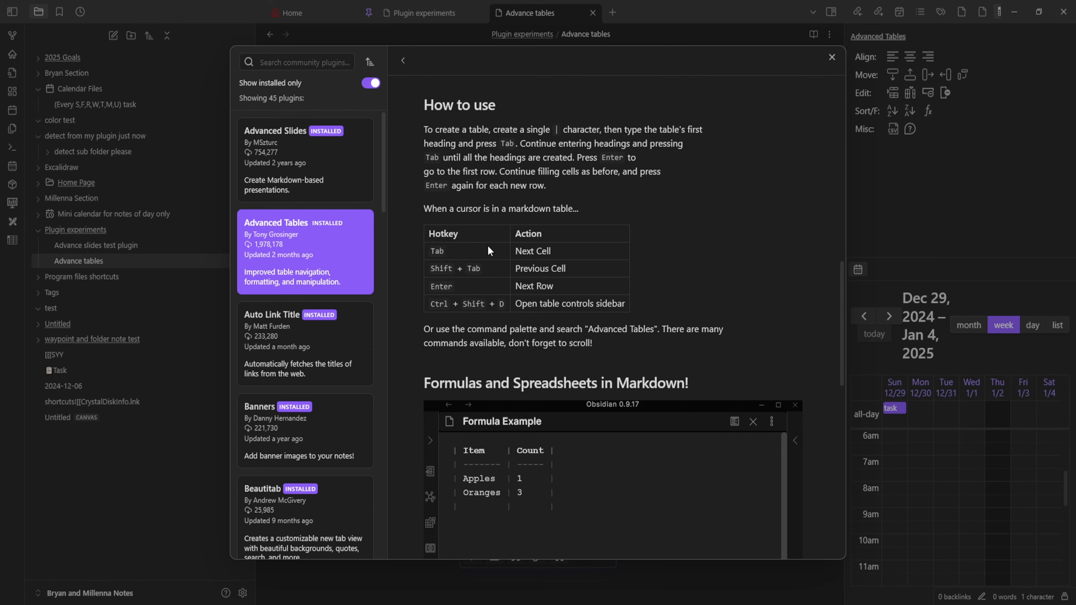
{"action": "scroll", "coordinate": [489, 251], "scroll_direction": "down", "scroll_amount": 10}
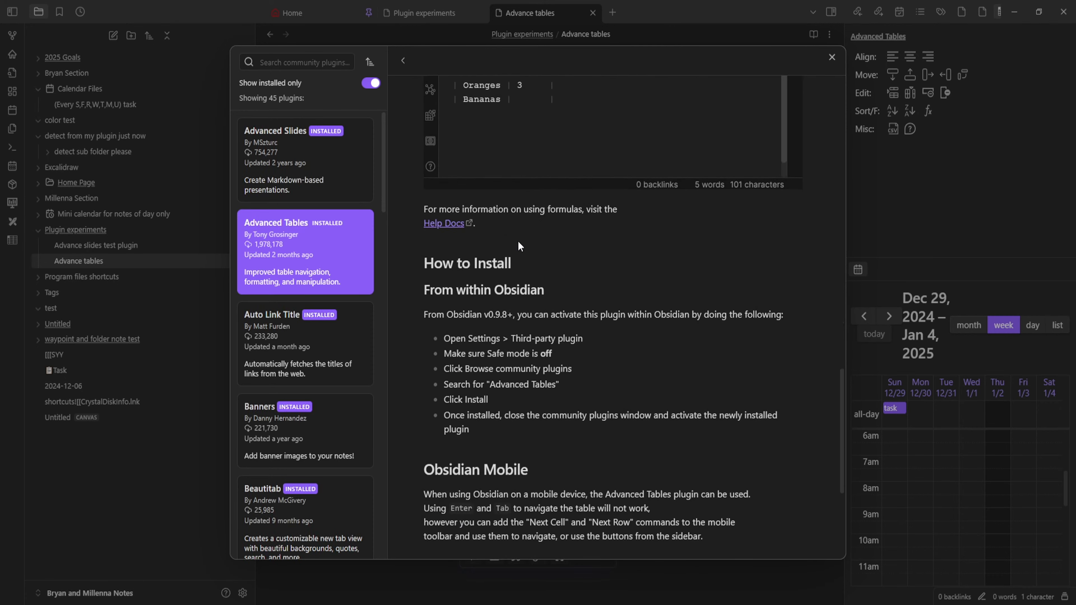
{"action": "scroll", "coordinate": [518, 242], "scroll_direction": "down", "scroll_amount": 6}
{"action": "scroll", "coordinate": [527, 251], "scroll_direction": "up", "scroll_amount": 12}
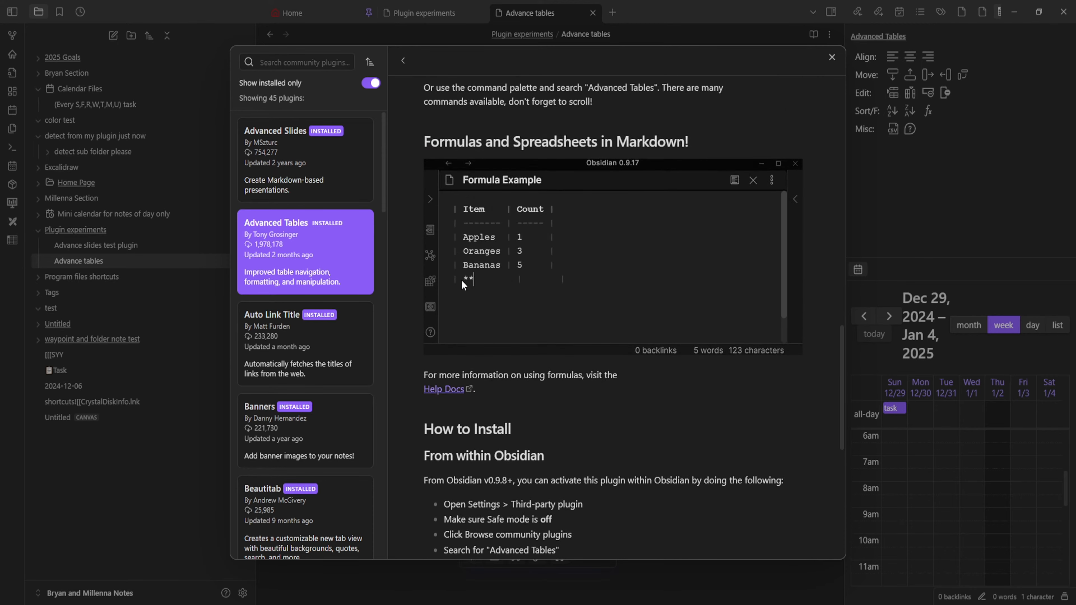
- Review the formula example, table hotkeys and table creation instructions on the Advanced Tables page
{"action": "scroll", "coordinate": [462, 280], "scroll_direction": "up", "scroll_amount": 3}
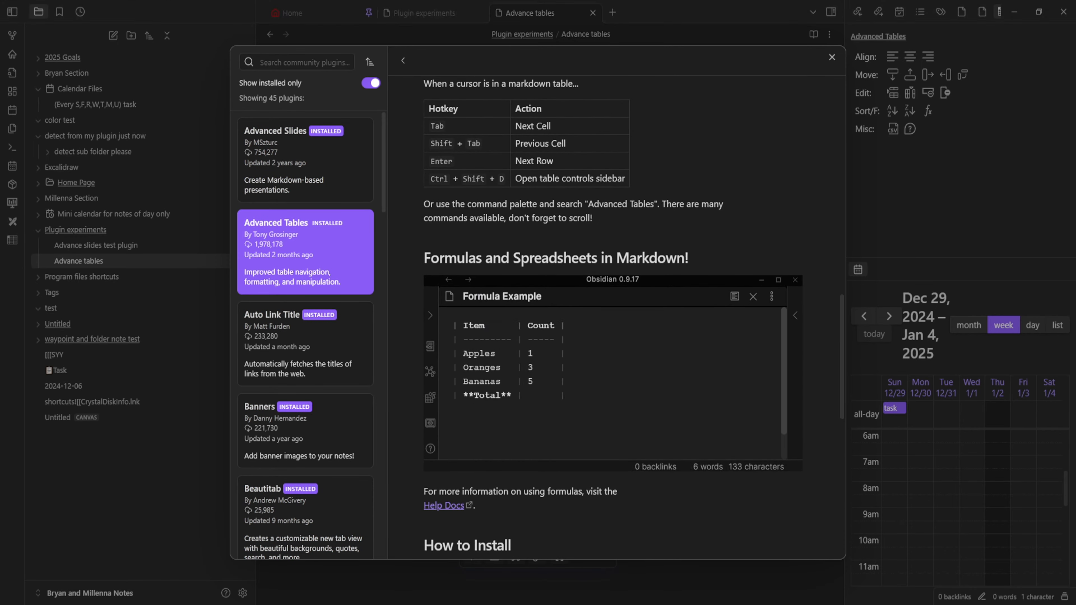
{"action": "left_click", "coordinate": [467, 304]}
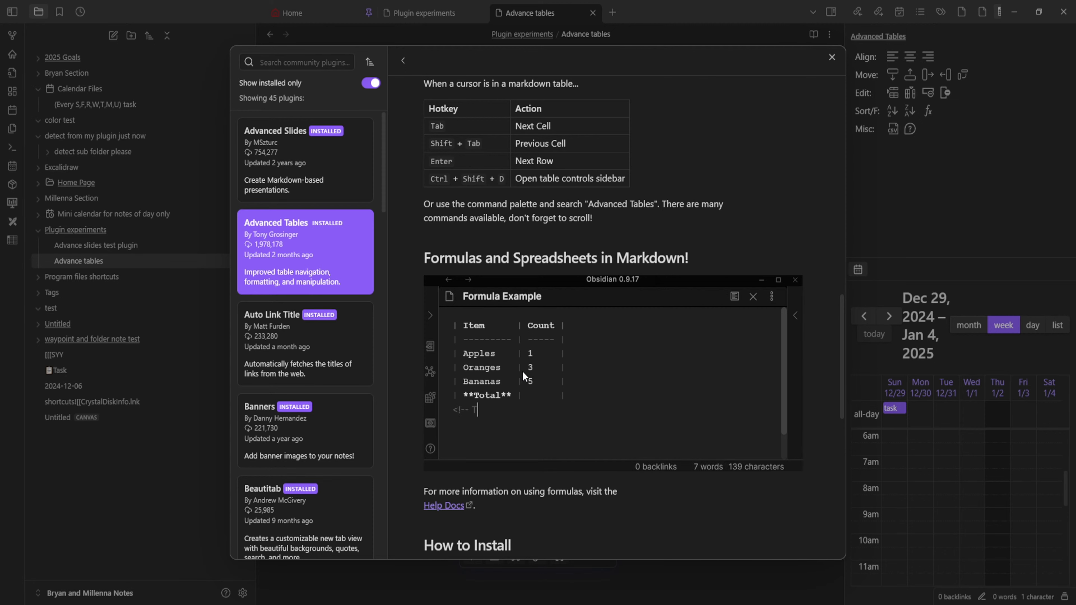
{"action": "scroll", "coordinate": [547, 376], "scroll_direction": "down", "scroll_amount": 2}
{"action": "scroll", "coordinate": [505, 322], "scroll_direction": "down", "scroll_amount": 3}
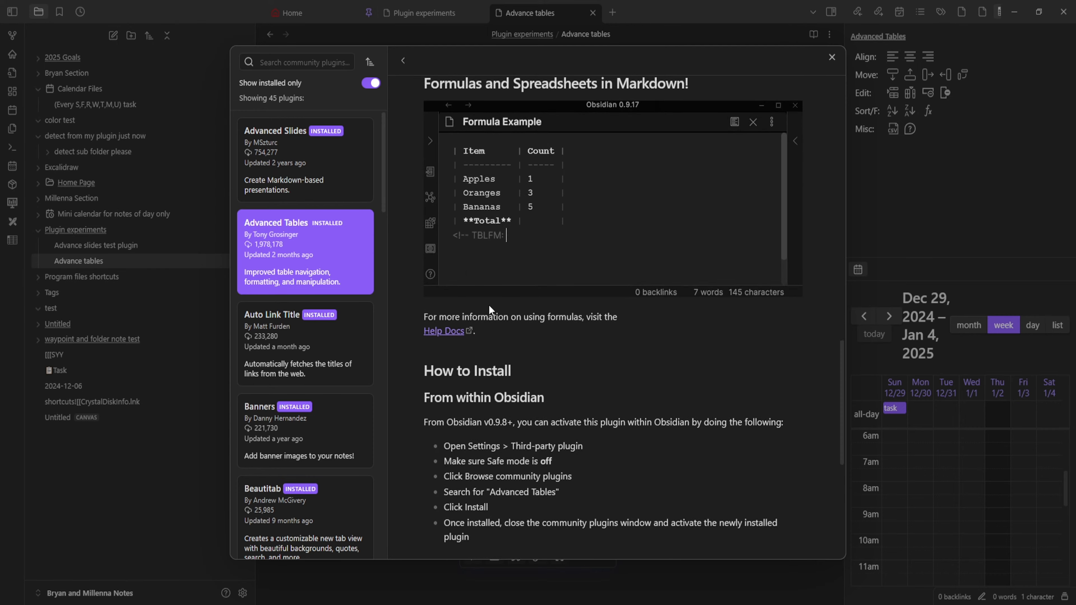
{"action": "scroll", "coordinate": [510, 264], "scroll_direction": "up", "scroll_amount": 10}
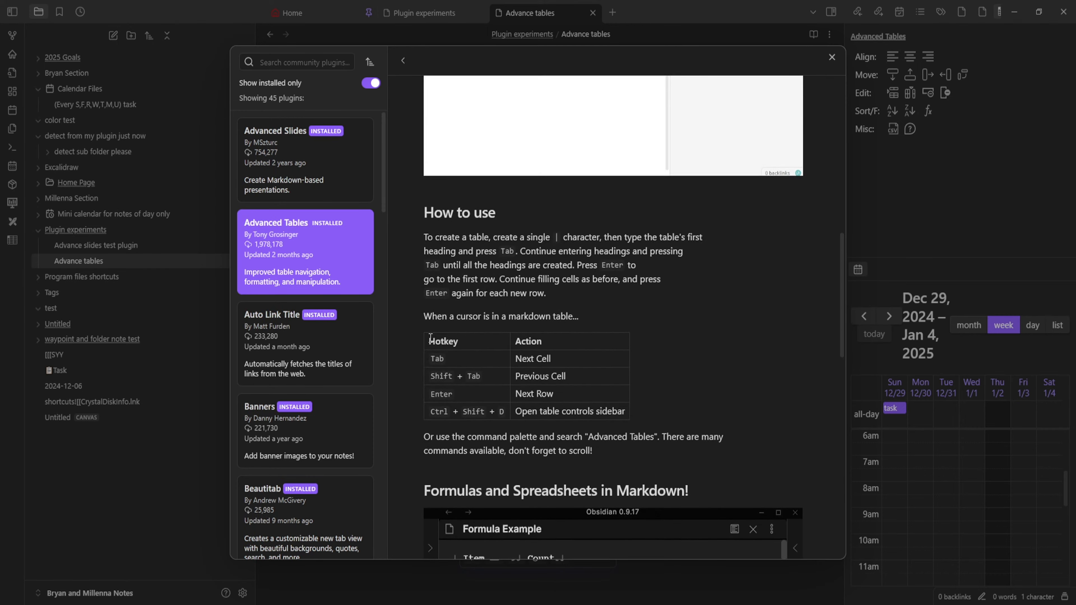
{"action": "left_click_drag", "start_coordinate": [426, 337], "coordinate": [634, 420]}
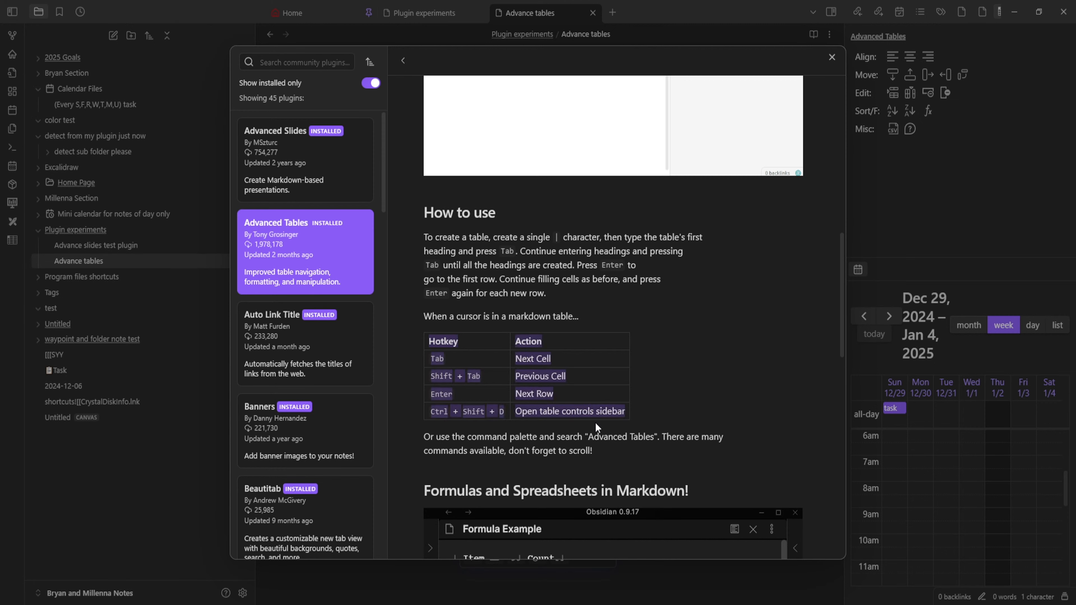
{"action": "scroll", "coordinate": [595, 423], "scroll_direction": "up", "scroll_amount": 3}
{"action": "left_click", "coordinate": [477, 452]}
{"action": "scroll", "coordinate": [471, 450], "scroll_direction": "down", "scroll_amount": 1}
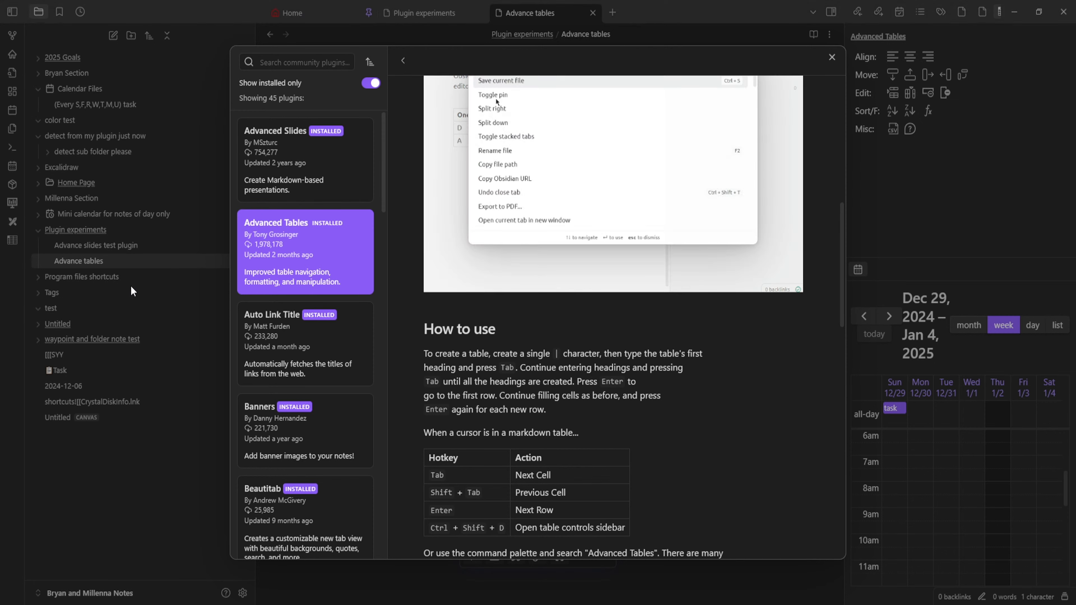
- Copy the How to use paragraph about creating a table into the Advance tables note
{"action": "left_click_drag", "start_coordinate": [423, 352], "coordinate": [664, 410]}
{"action": "key", "text": "ctrl+c"}
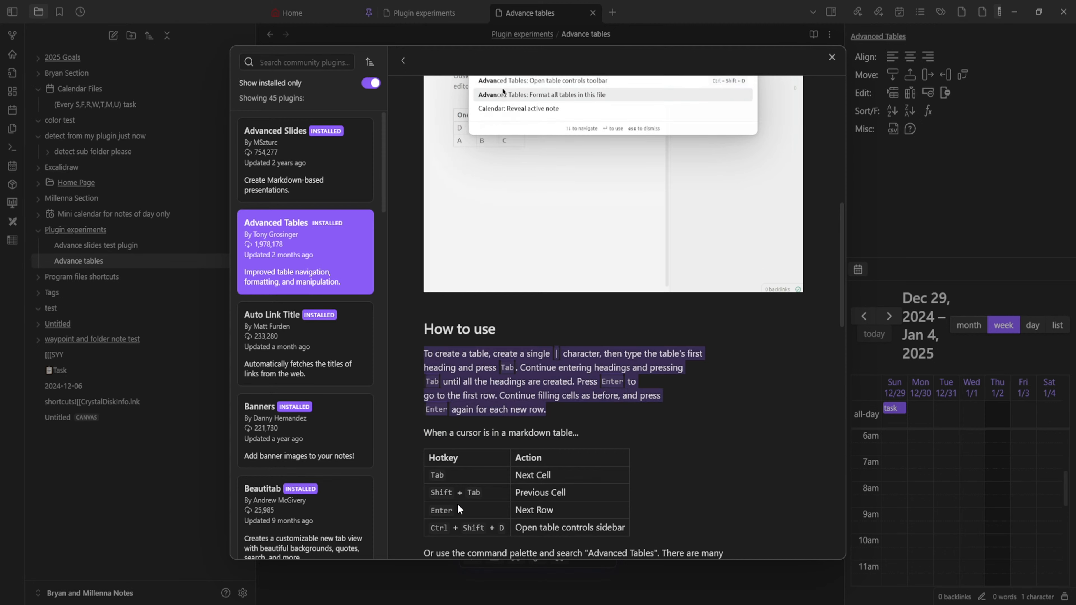
{"action": "left_click", "coordinate": [143, 355]}
{"action": "left_click", "coordinate": [166, 445]}
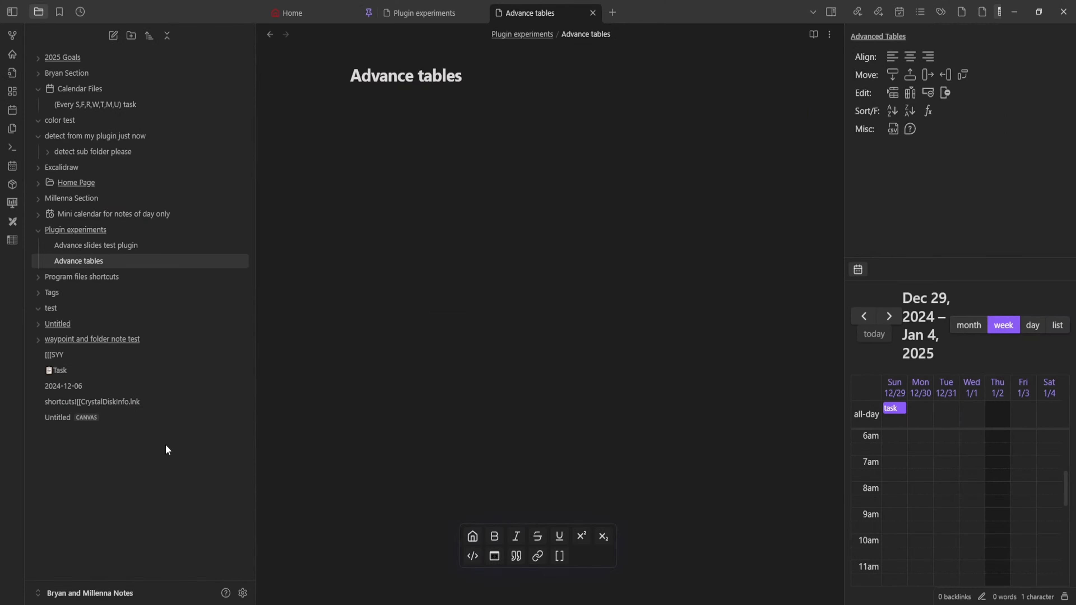
{"action": "key", "text": "ctrl+v"}
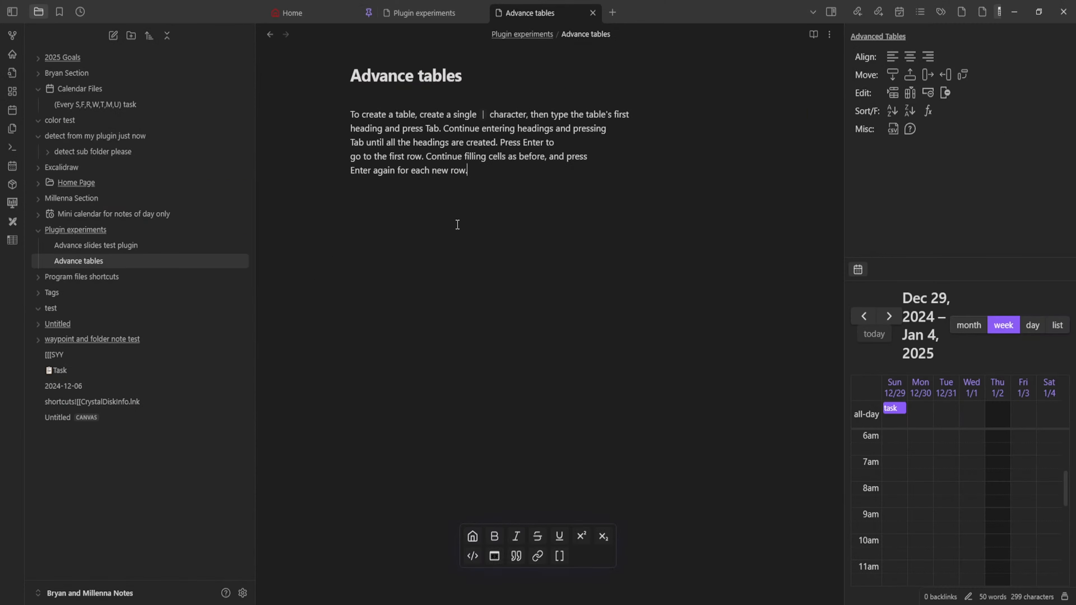
- Start a table line reading "| Heading" below the pasted instructions and try tabbing on to further headings
{"action": "key", "text": "Return"}
{"action": "key", "text": "Return"}
{"action": "type", "text": "Heading"}
{"action": "key", "text": "Tab"}
{"action": "key", "text": "Tab"}
{"action": "key", "text": "Tab"}
{"action": "key", "text": "Tab"}
{"action": "key", "text": "Tab"}
{"action": "key", "text": "Tab"}
{"action": "key", "text": "Tab"}
- Fill the gaps before "| Heading" with placeholder text: "fdfdfdfdfdfd", "fdfdfddfdfgddffddffdfd" and "fdfdfdffdfd"
{"action": "left_click", "coordinate": [388, 216]}
{"action": "type", "text": "dfgddffddffdfd"}
{"action": "key", "text": "Tab"}
{"action": "type", "text": "fdfdfdffdfd"}
{"action": "left_click", "coordinate": [381, 213]}
{"action": "type", "text": "fdfdfddf"}
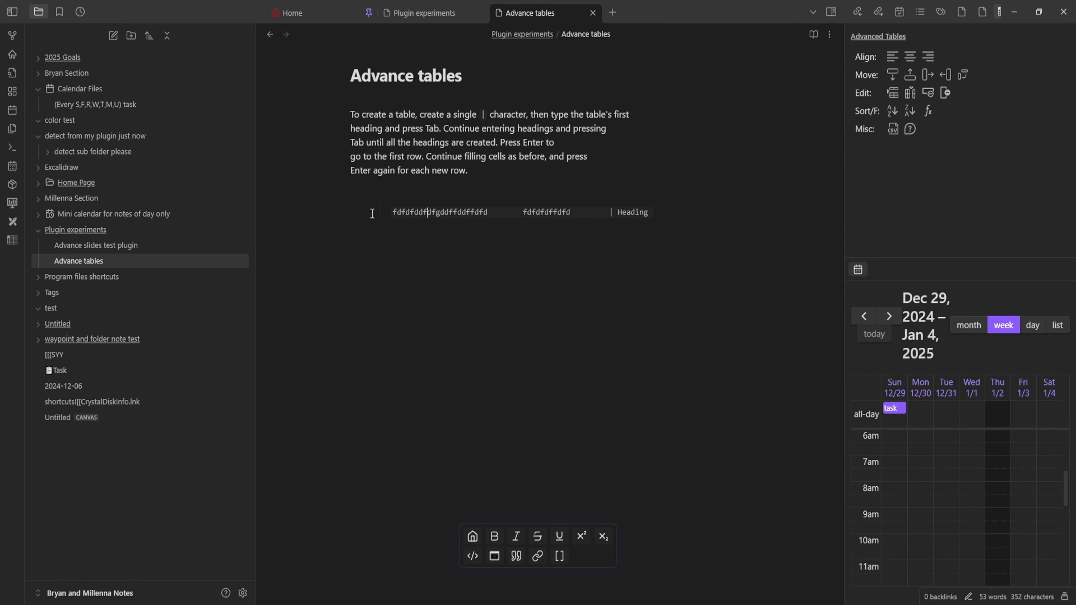
{"action": "left_click", "coordinate": [372, 213]}
{"action": "type", "text": "fdfdfdfdfdfd"}
{"action": "left_click_drag", "start_coordinate": [739, 216], "coordinate": [314, 211]}
{"action": "left_click", "coordinate": [695, 238]}
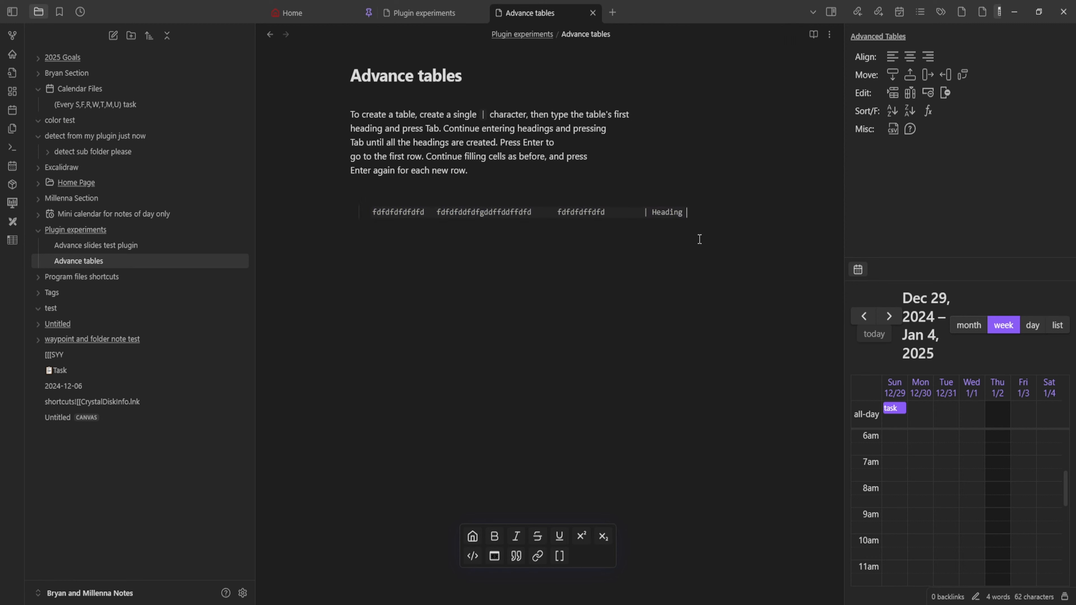
- Try the Advanced Tables insert row control on the Heading line
{"action": "left_click", "coordinate": [893, 95]}
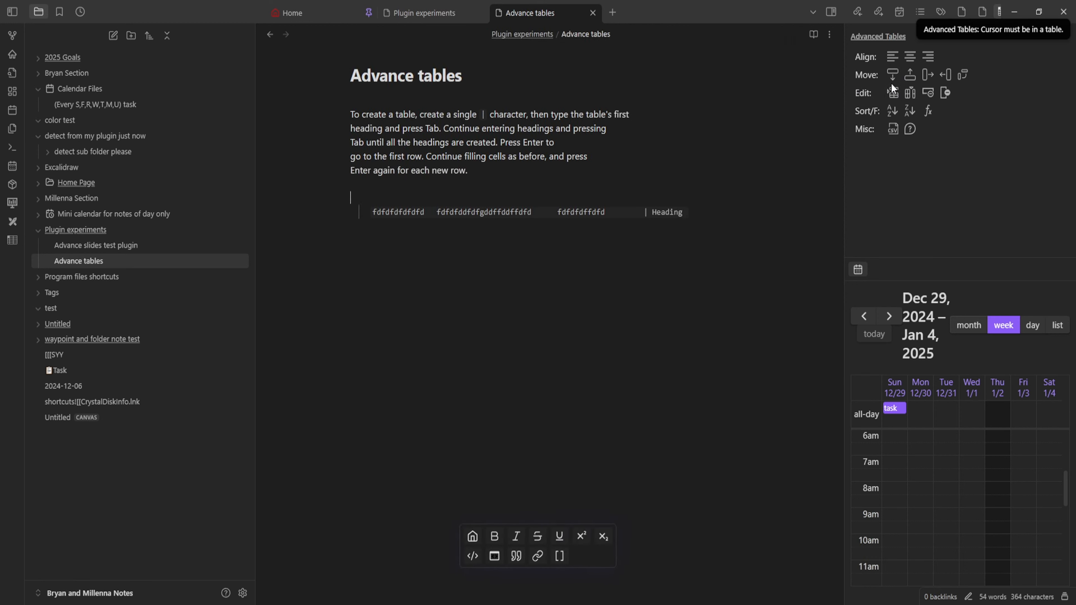
{"action": "left_click", "coordinate": [893, 92]}
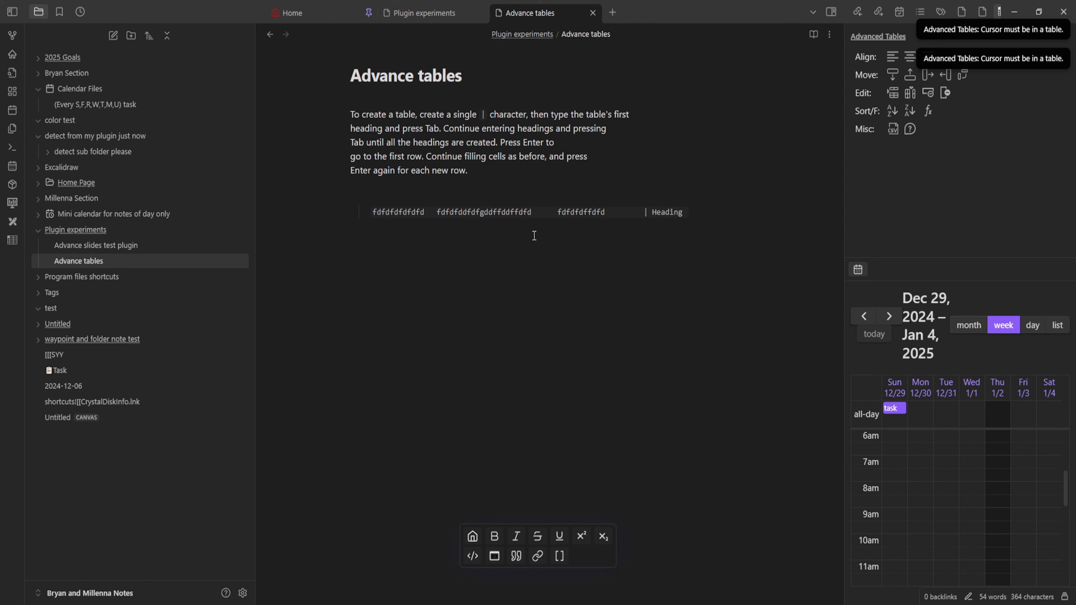
{"action": "left_click", "coordinate": [898, 91]}
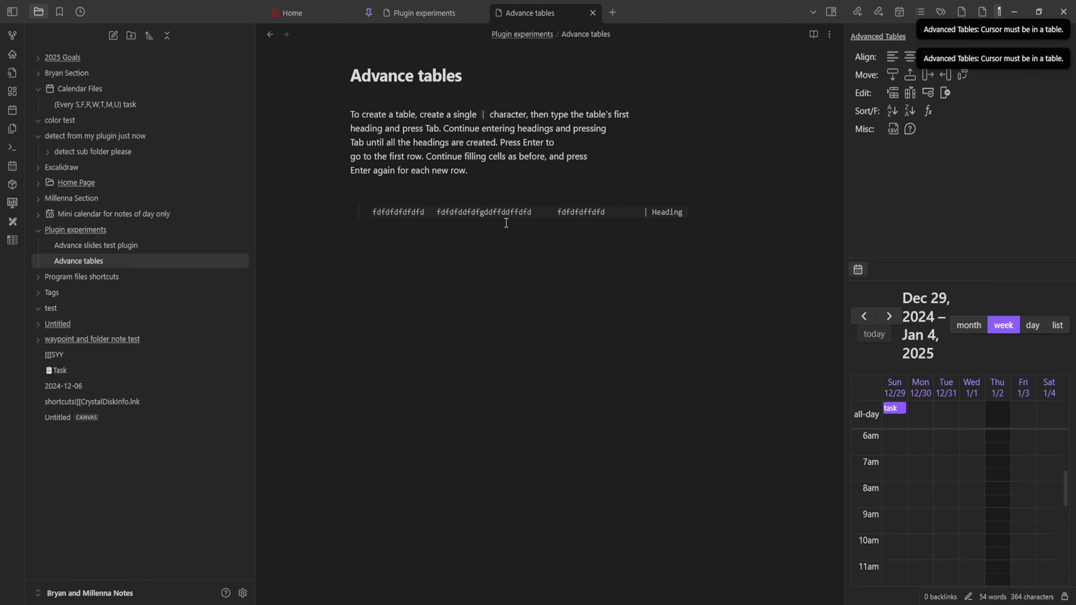
- Try to tab from the end of the Heading line to start another column
{"action": "left_click", "coordinate": [688, 214]}
{"action": "type", "text": "|"}
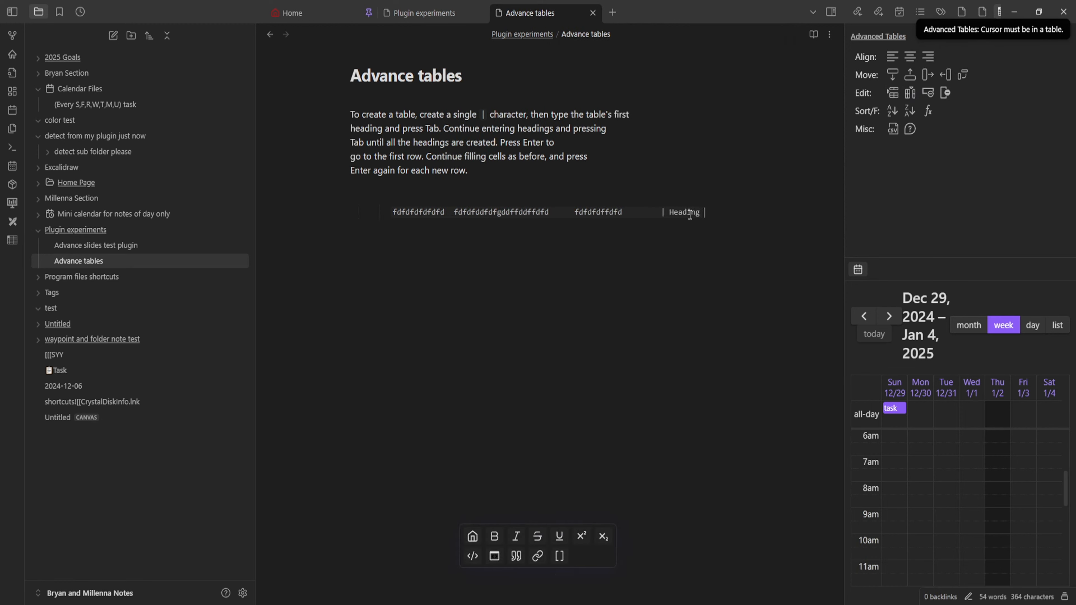
{"action": "key", "text": "Tab"}
{"action": "key", "text": "Tab"}
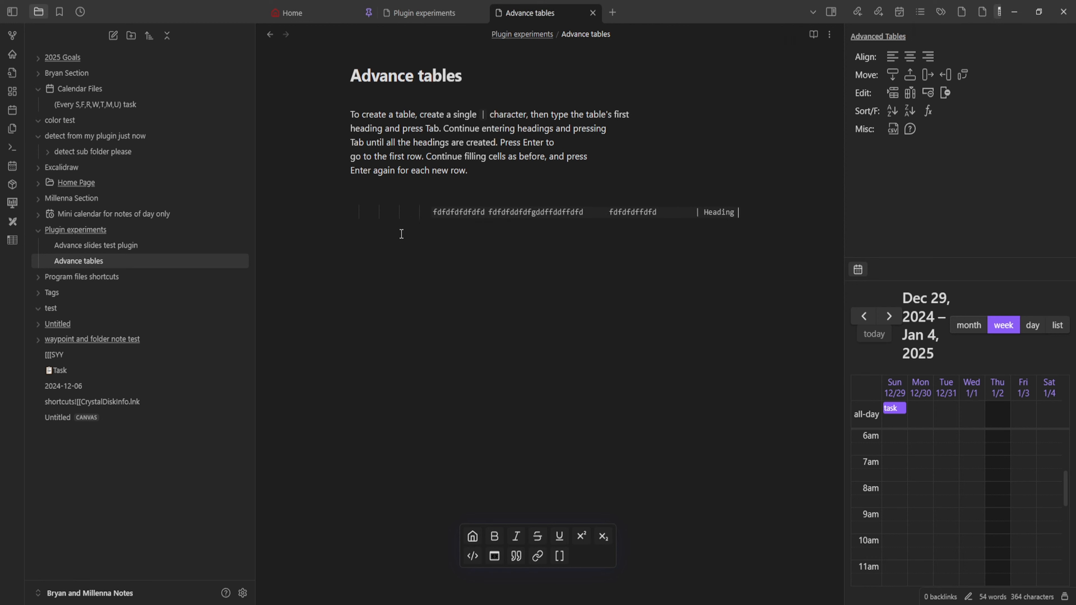
- Add two indented placeholder lines, "fgfggfgfgff" and "fdsffdsfds", below the Heading line
{"action": "key", "text": "Return"}
{"action": "key", "text": "BackSpace"}
{"action": "key", "text": "Tab"}
{"action": "key", "text": "Tab"}
{"action": "key", "text": "Tab"}
{"action": "key", "text": "Tab"}
{"action": "key", "text": "Tab"}
{"action": "type", "text": "fgfggfgfgff"}
{"action": "key", "text": "Return"}
{"action": "key", "text": "Tab"}
{"action": "key", "text": "Tab"}
{"action": "type", "text": "fdsffdsfds"}
- Write "sdsfdfddfs |" on a further indented line below "fdsffdsfds"
{"action": "key", "text": "Return"}
{"action": "key", "text": "Tab"}
{"action": "key", "text": "Tab"}
{"action": "key", "text": "Tab"}
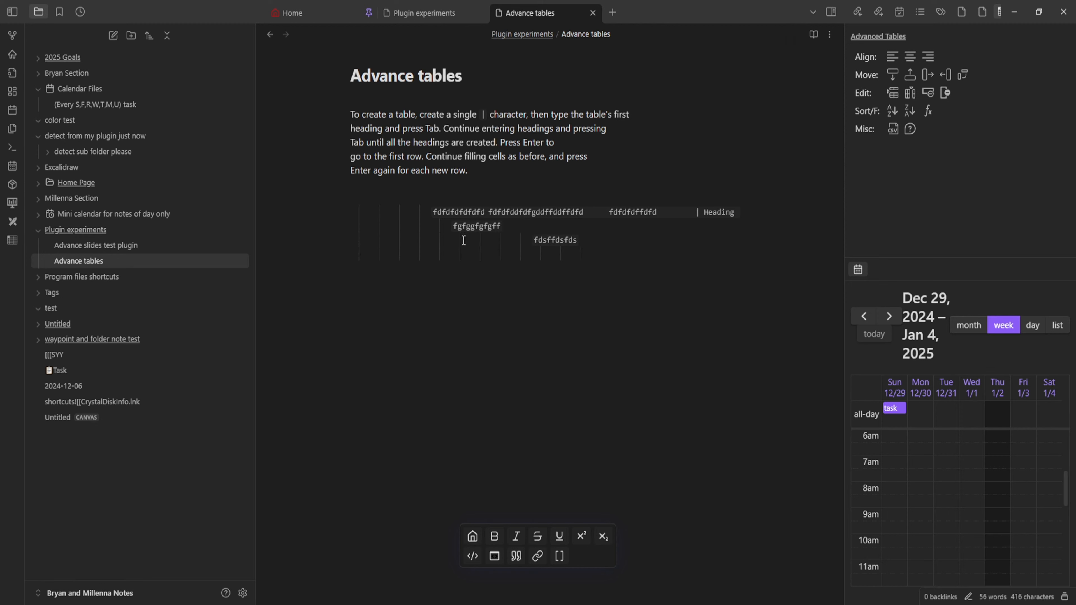
{"action": "type", "text": "sdsfdfddfs |"}
{"action": "key", "text": "Return"}
{"action": "key", "text": "BackSpace"}
{"action": "key", "text": "ctrl+z"}
{"action": "key", "text": "ctrl+z"}
{"action": "key", "text": "Tab"}
{"action": "key", "text": "Tab"}
{"action": "key", "text": "Tab"}
- Add five placeholder rows below it: "dffdfdfd", "fdsfsdfds", "fdsfdsfds", "fdfdsfds" and "fdsfdfdsd"
{"action": "left_click", "coordinate": [722, 253]}
{"action": "key", "text": "Return"}
{"action": "type", "text": "dffdfdfd"}
{"action": "key", "text": "Return"}
{"action": "type", "text": "fdsfsdfds"}
{"action": "key", "text": "Return"}
{"action": "type", "text": "fdsfdsfds"}
{"action": "key", "text": "Return"}
{"action": "type", "text": "fdfdsfds"}
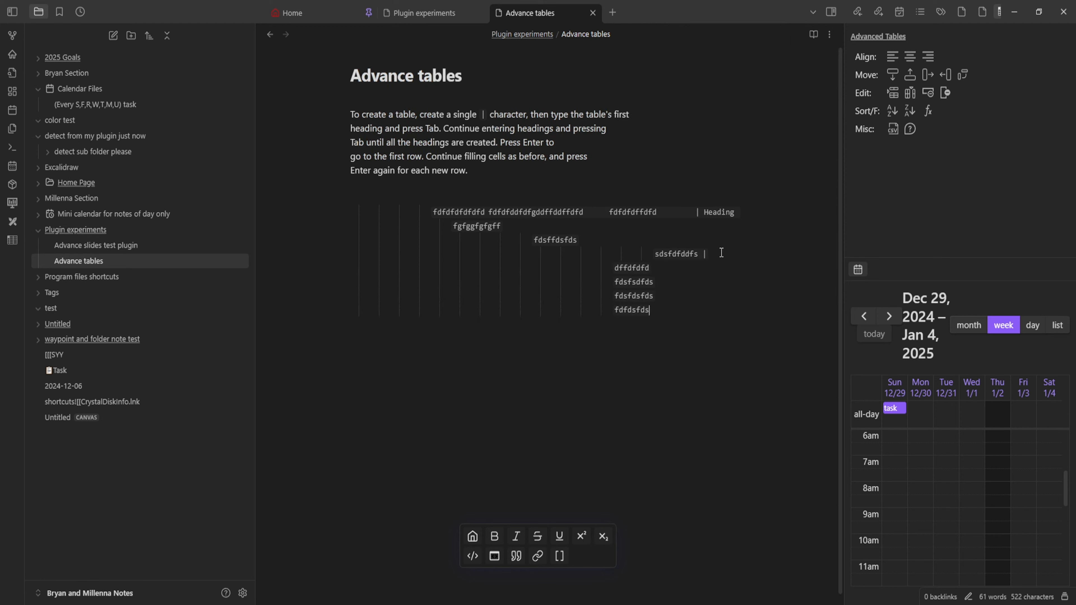
{"action": "key", "text": "Return"}
{"action": "type", "text": "fdsfdfdsd"}
{"action": "key", "text": "Return"}
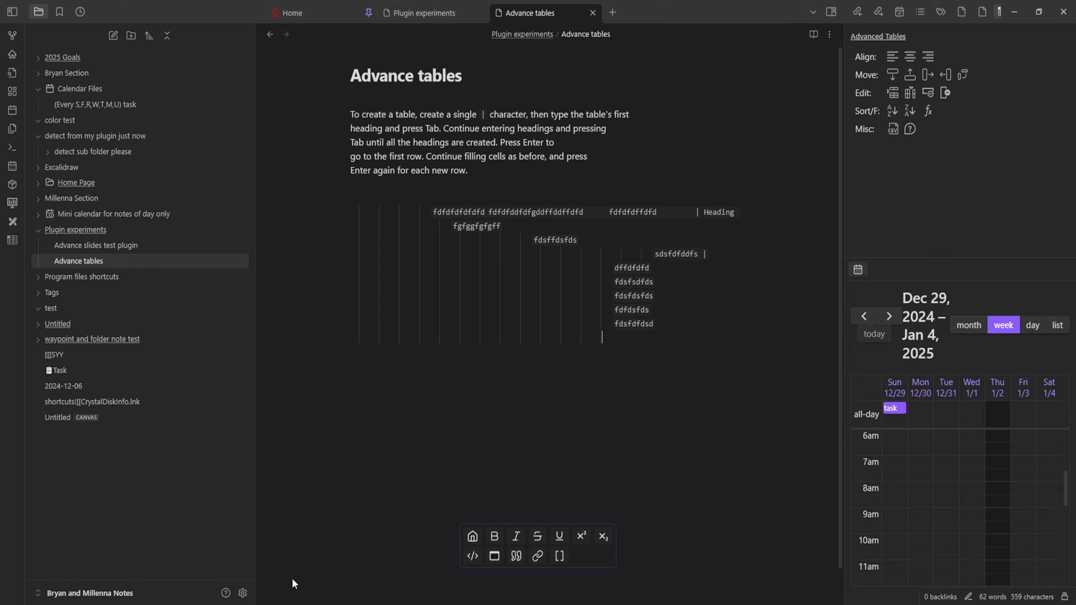
- Reopen the Advanced Tables page among the installed plugins, review its demo, usage notes and formula example, and close it
{"action": "left_click", "coordinate": [242, 594]}
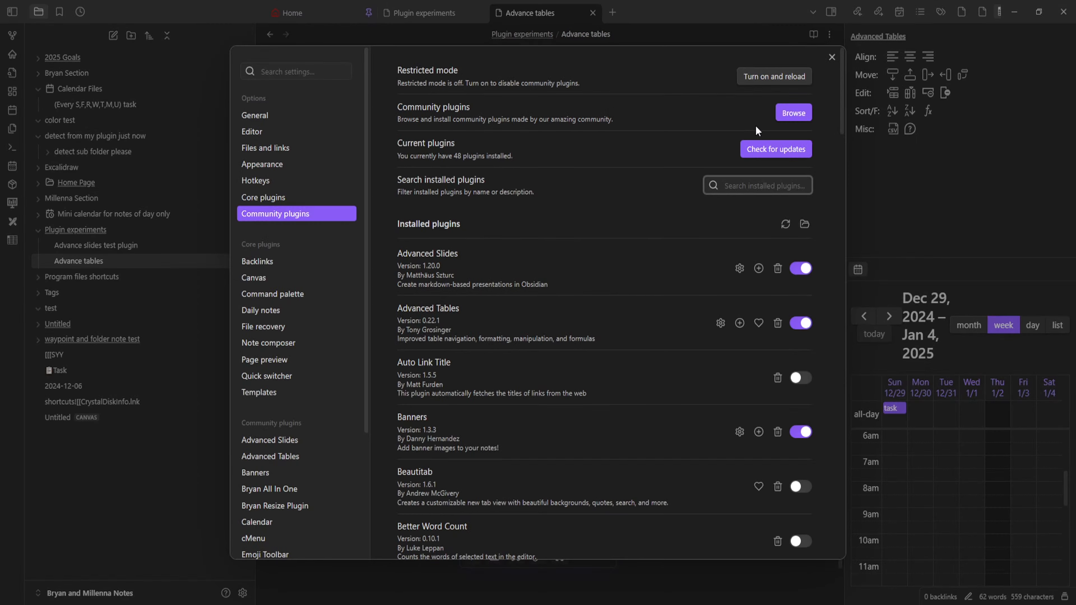
{"action": "left_click", "coordinate": [799, 116]}
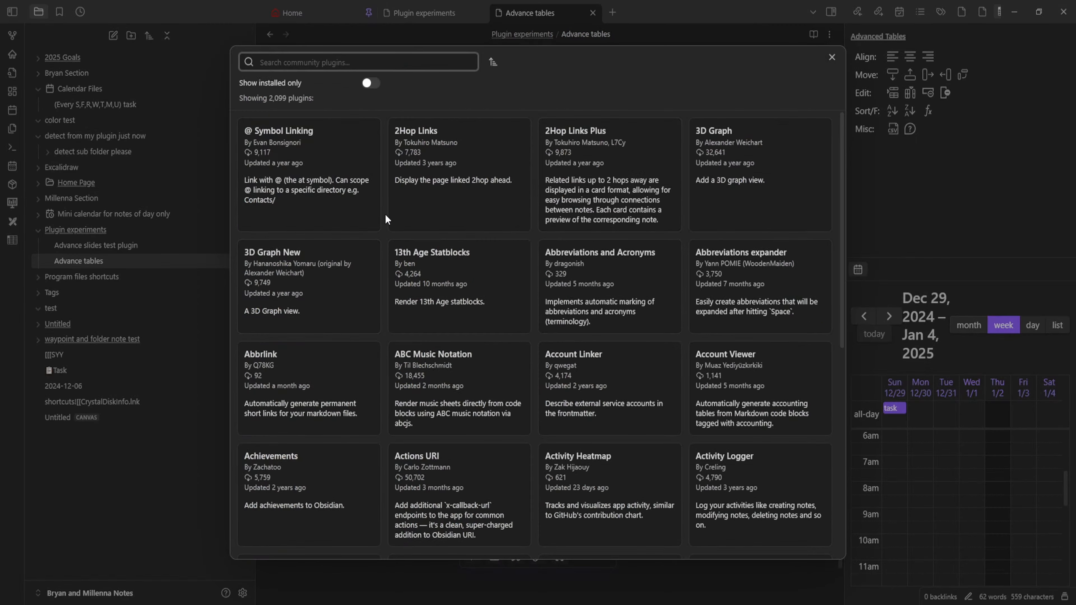
{"action": "left_click", "coordinate": [370, 83]}
{"action": "left_click", "coordinate": [457, 161]}
{"action": "scroll", "coordinate": [560, 293], "scroll_direction": "down", "scroll_amount": 5}
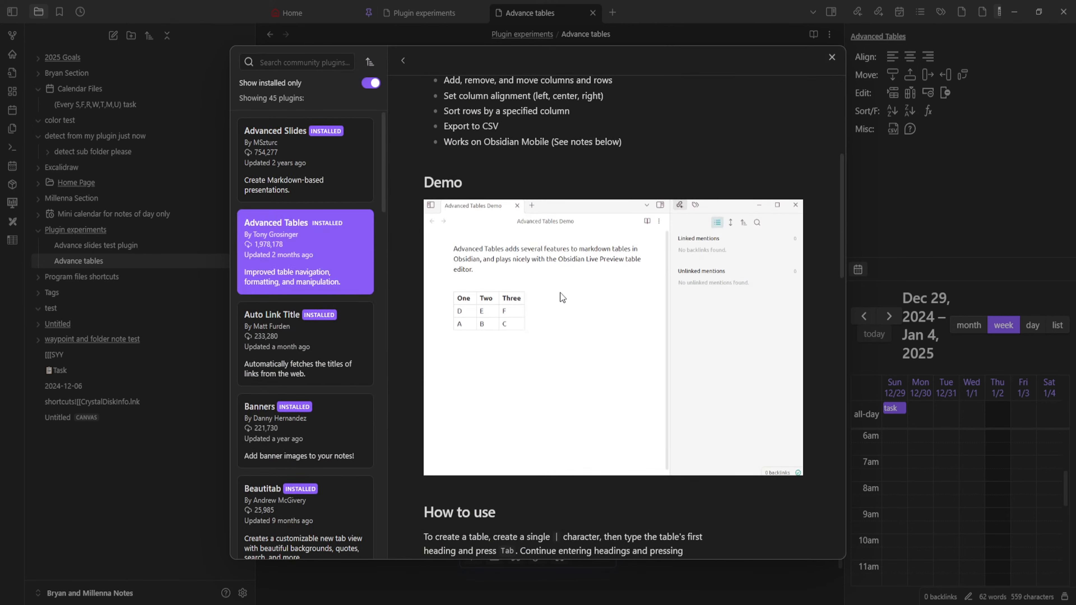
{"action": "scroll", "coordinate": [560, 293], "scroll_direction": "down", "scroll_amount": 2}
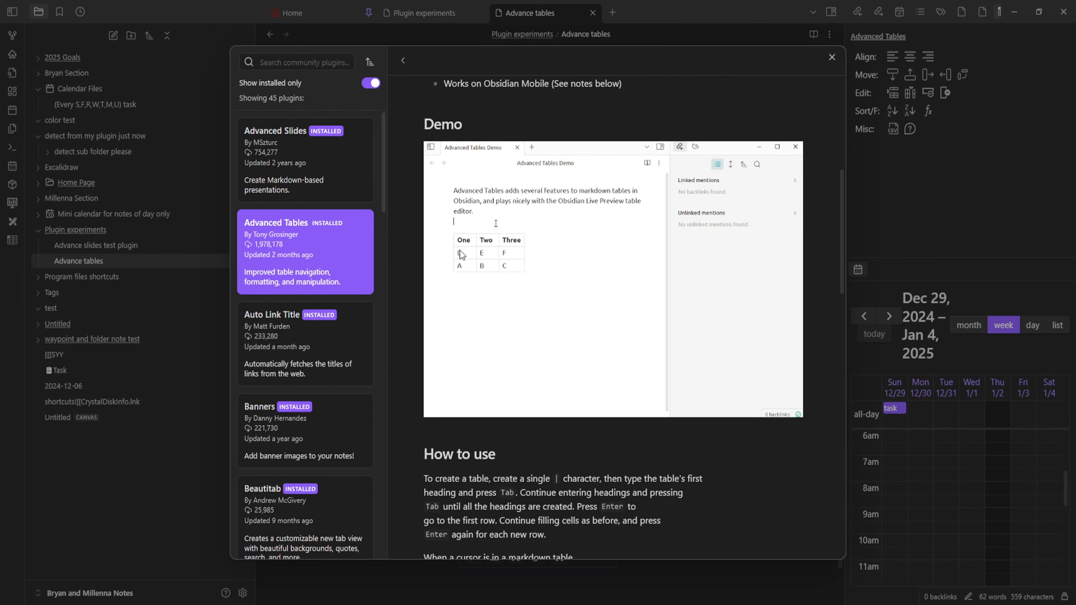
{"action": "scroll", "coordinate": [529, 248], "scroll_direction": "down", "scroll_amount": 10}
{"action": "scroll", "coordinate": [580, 284], "scroll_direction": "down", "scroll_amount": 2}
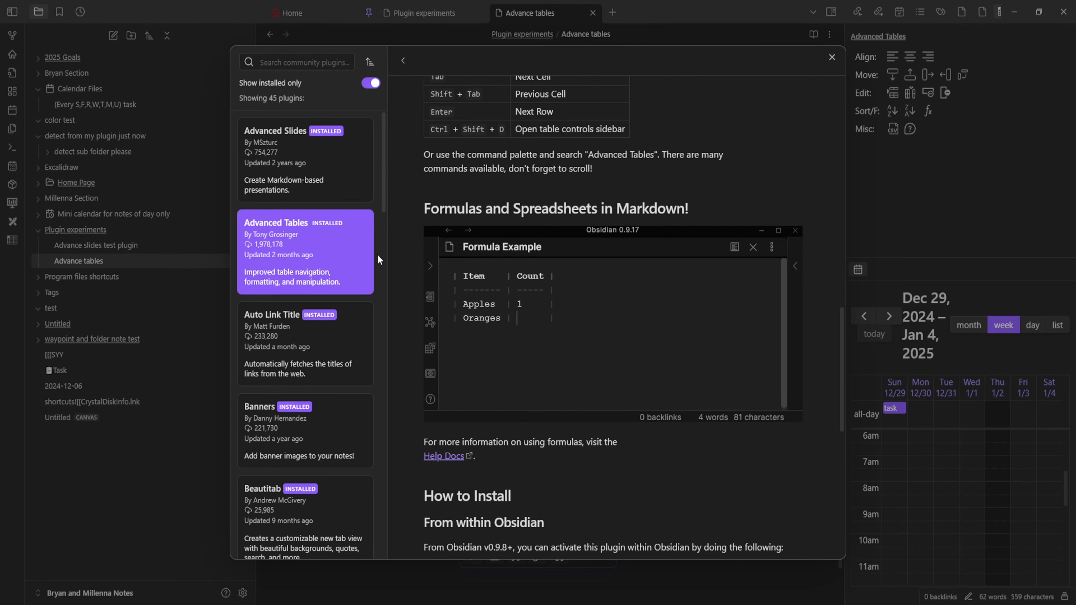
{"action": "left_click", "coordinate": [217, 403]}
{"action": "left_click", "coordinate": [216, 402]}
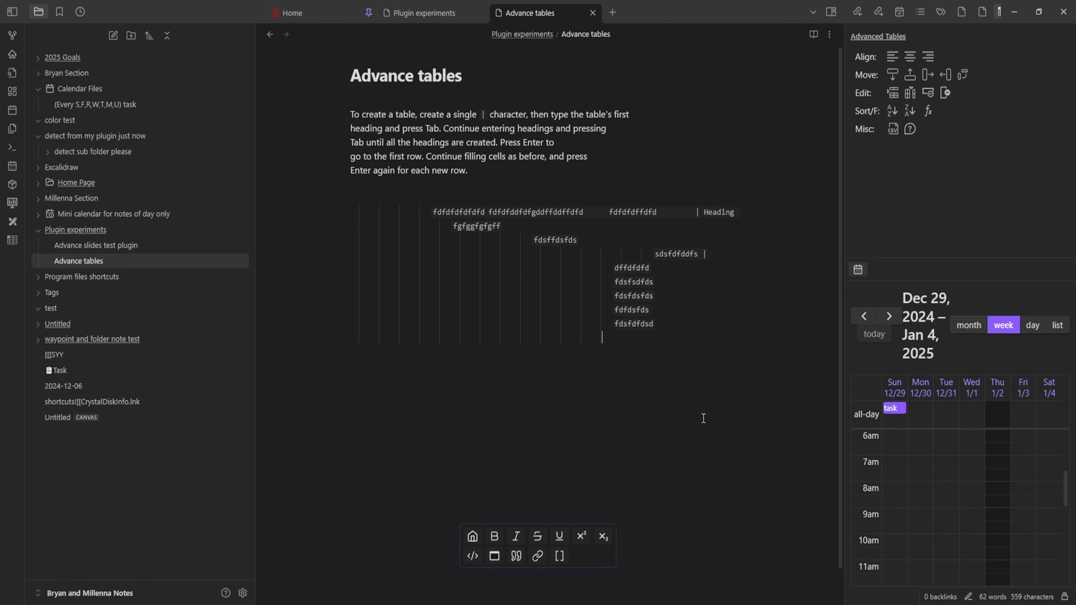
- Reduce the indentation of the empty last line and add blank lines below the placeholder rows
{"action": "key", "text": "BackSpace"}
{"action": "key", "text": "BackSpace"}
{"action": "key", "text": "BackSpace"}
{"action": "key", "text": "BackSpace"}
{"action": "key", "text": "BackSpace"}
{"action": "key", "text": "BackSpace"}
{"action": "key", "text": "BackSpace"}
{"action": "key", "text": "BackSpace"}
{"action": "key", "text": "BackSpace"}
{"action": "key", "text": "BackSpace"}
{"action": "key", "text": "BackSpace"}
{"action": "key", "text": "BackSpace"}
{"action": "key", "text": "Return"}
{"action": "key", "text": "Return"}
{"action": "key", "text": "Return"}
{"action": "scroll", "coordinate": [576, 428], "scroll_direction": "down", "scroll_amount": 2}
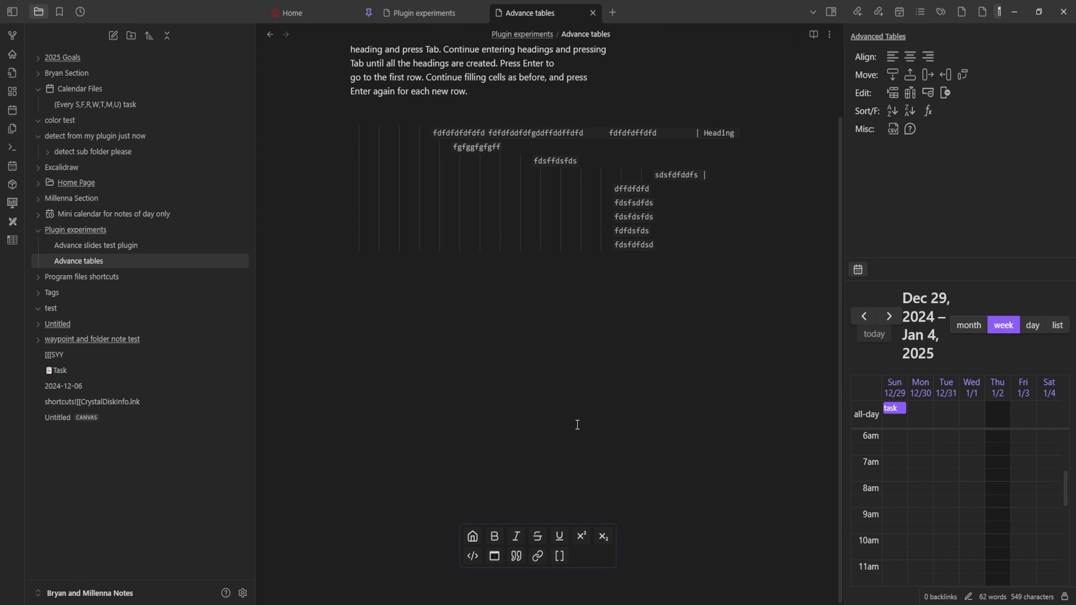
- Write a new table row reading "|item | Games | vvsdvvdvd" below the blank lines
{"action": "type", "text": "item"}
{"action": "key", "text": "BackSpace"}
{"action": "key", "text": "BackSpace"}
{"action": "key", "text": "BackSpace"}
{"action": "key", "text": "BackSpace"}
{"action": "type", "text": "|item"}
{"action": "type", "text": "|"}
{"action": "type", "text": "|"}
{"action": "type", "text": " Games"}
{"action": "key", "text": "Tab"}
{"action": "type", "text": "|"}
{"action": "key", "text": "Tab"}
{"action": "type", "text": "vvsdvvdvd"}
{"action": "key", "text": "BackSpace"}
{"action": "key", "text": "BackSpace"}
{"action": "key", "text": "BackSpace"}
{"action": "key", "text": "BackSpace"}
{"action": "key", "text": "Return"}
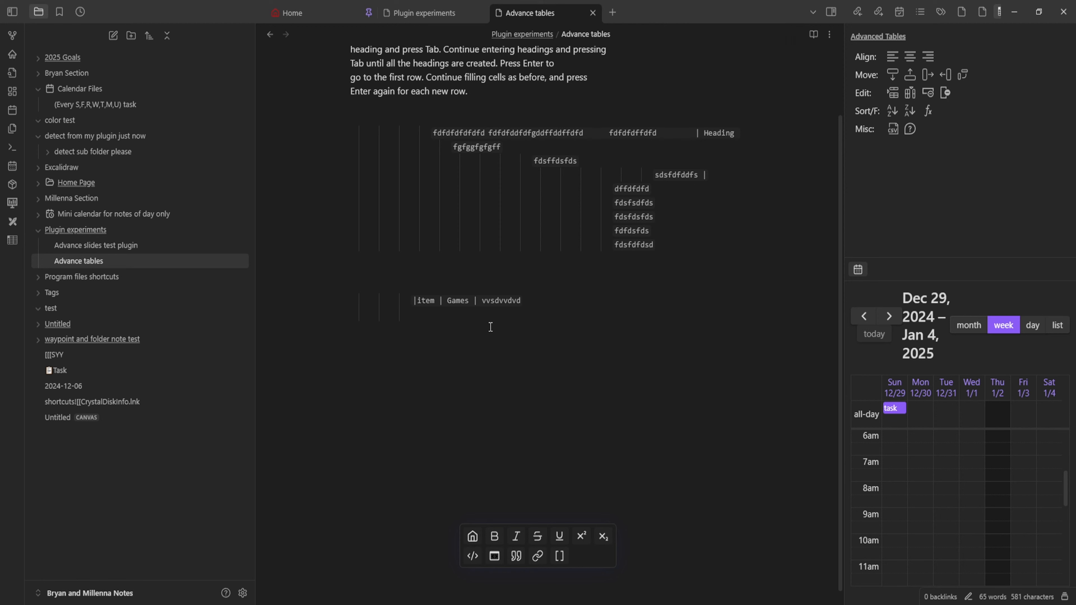
- Add a second row "|item 2|" and check the typed rows for table formatting
{"action": "type", "text": "item 2|"}
{"action": "key", "text": "Return"}
{"action": "type", "text": "|"}
{"action": "left_click", "coordinate": [482, 327]}
{"action": "left_click_drag", "start_coordinate": [415, 314], "coordinate": [423, 295]}
{"action": "left_click", "coordinate": [446, 316]}
- Try the Advanced Tables delete column and delete row controls on the item rows
{"action": "key", "text": "alt+Tab"}
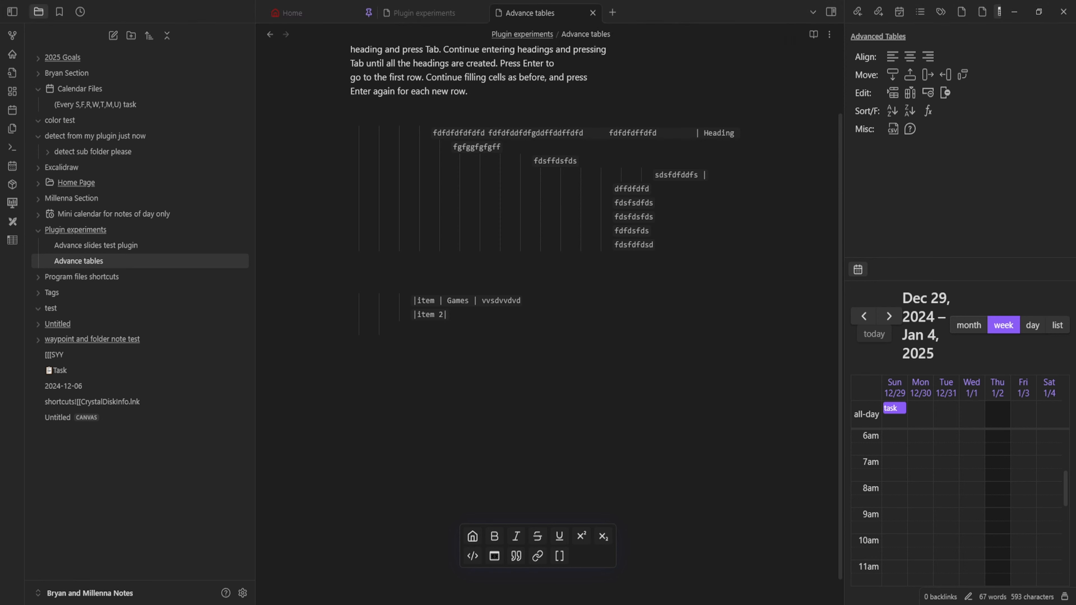
{"action": "key", "text": "alt+Tab"}
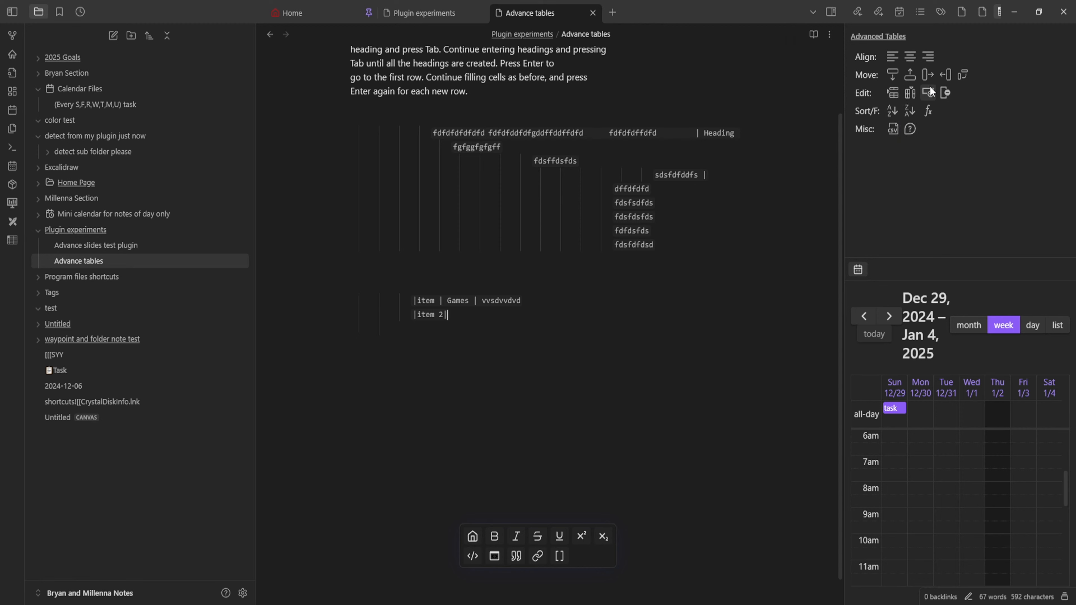
{"action": "left_click", "coordinate": [946, 93]}
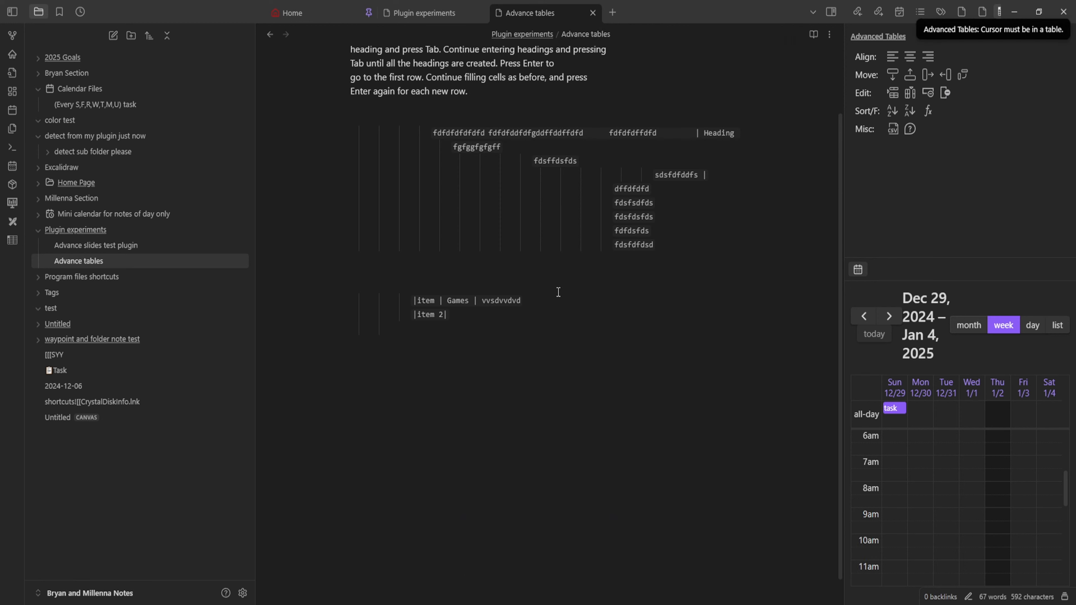
{"action": "left_click", "coordinate": [946, 93]}
{"action": "left_click", "coordinate": [923, 95]}
{"action": "left_click", "coordinate": [441, 313]}
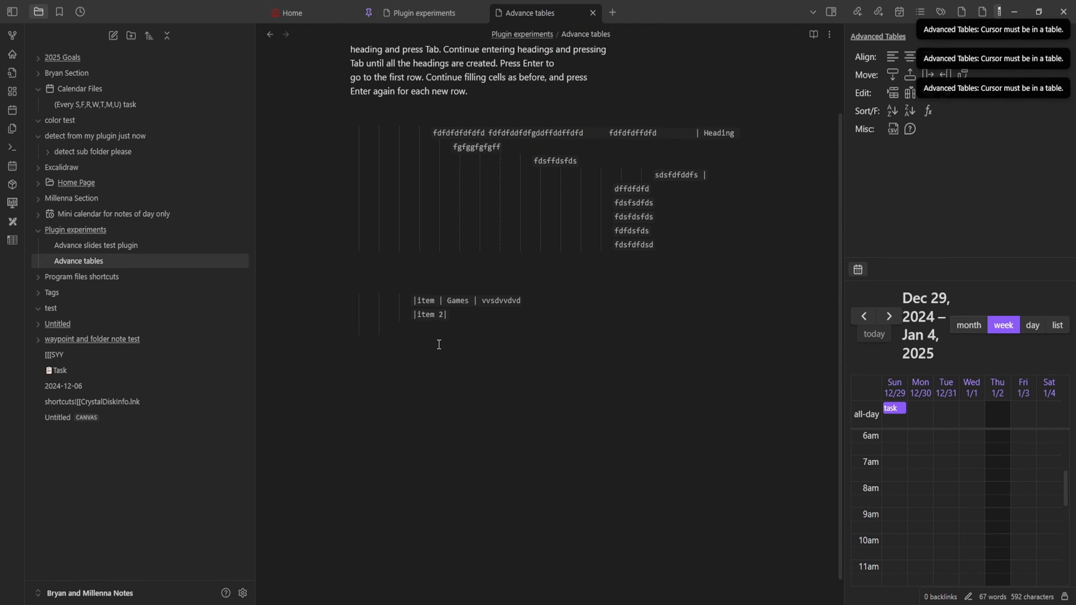
{"action": "left_click", "coordinate": [410, 303]}
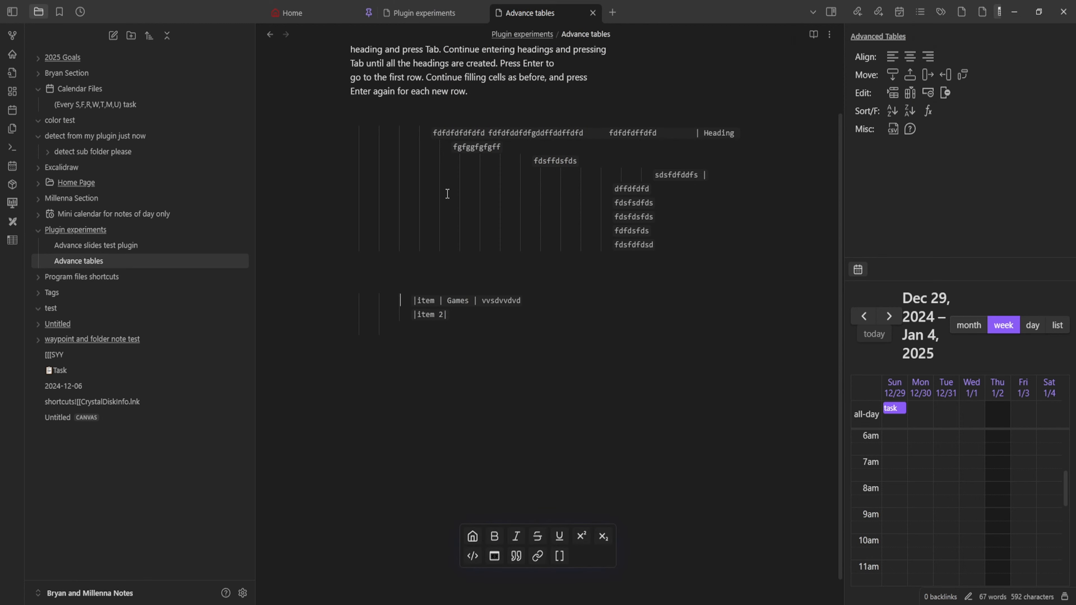
- Open the Advanced Tables page from the installed plugins list again and watch its demo
{"action": "scroll", "coordinate": [445, 437], "scroll_direction": "up", "scroll_amount": 2}
{"action": "left_click", "coordinate": [242, 593]}
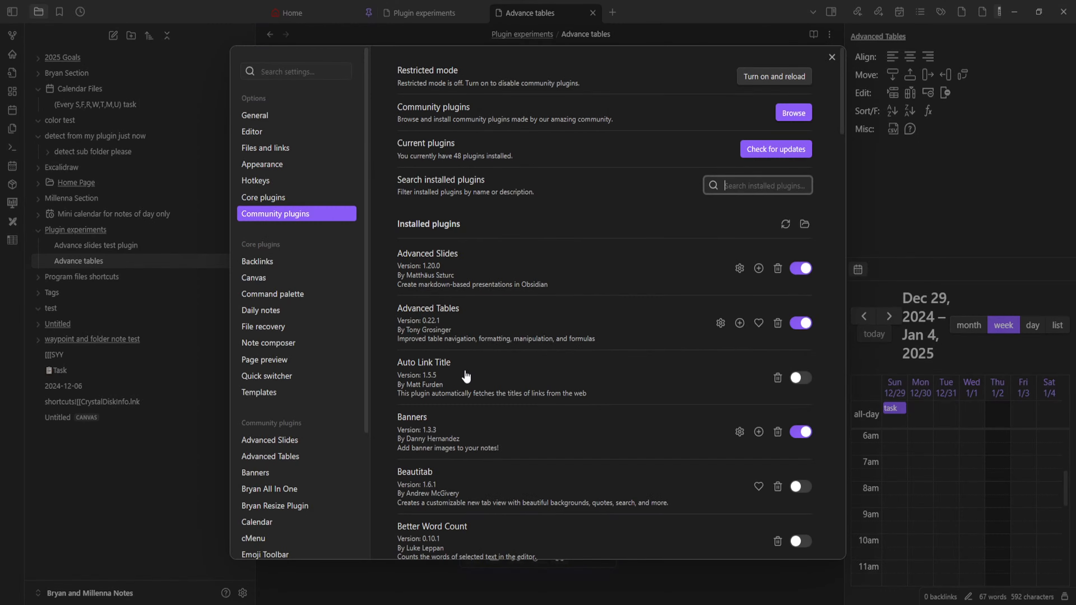
{"action": "left_click", "coordinate": [446, 333]}
{"action": "scroll", "coordinate": [631, 319], "scroll_direction": "down", "scroll_amount": 5}
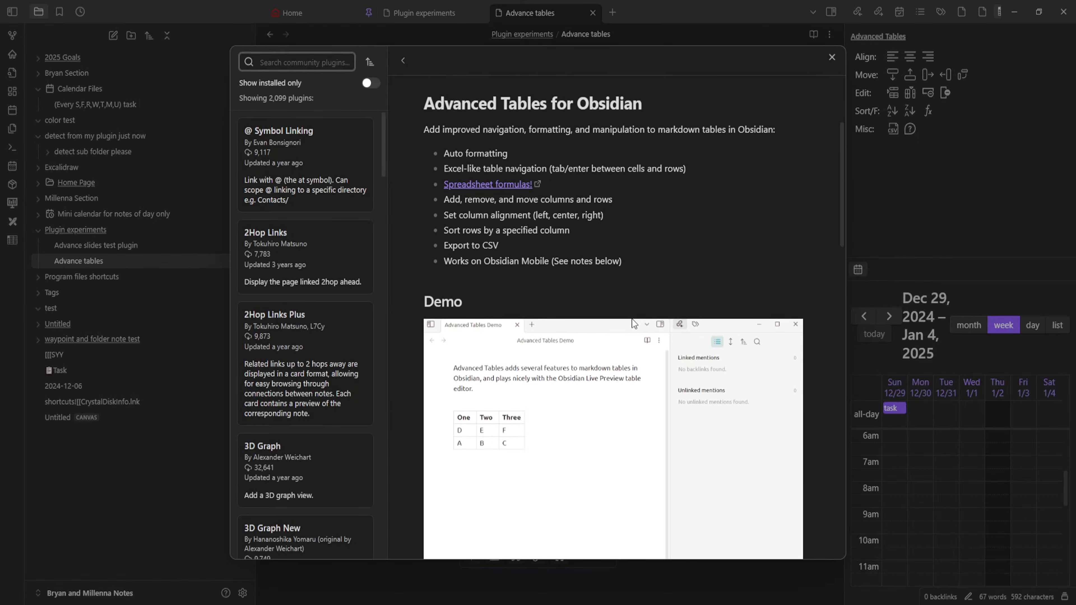
{"action": "scroll", "coordinate": [576, 384], "scroll_direction": "down", "scroll_amount": 3}
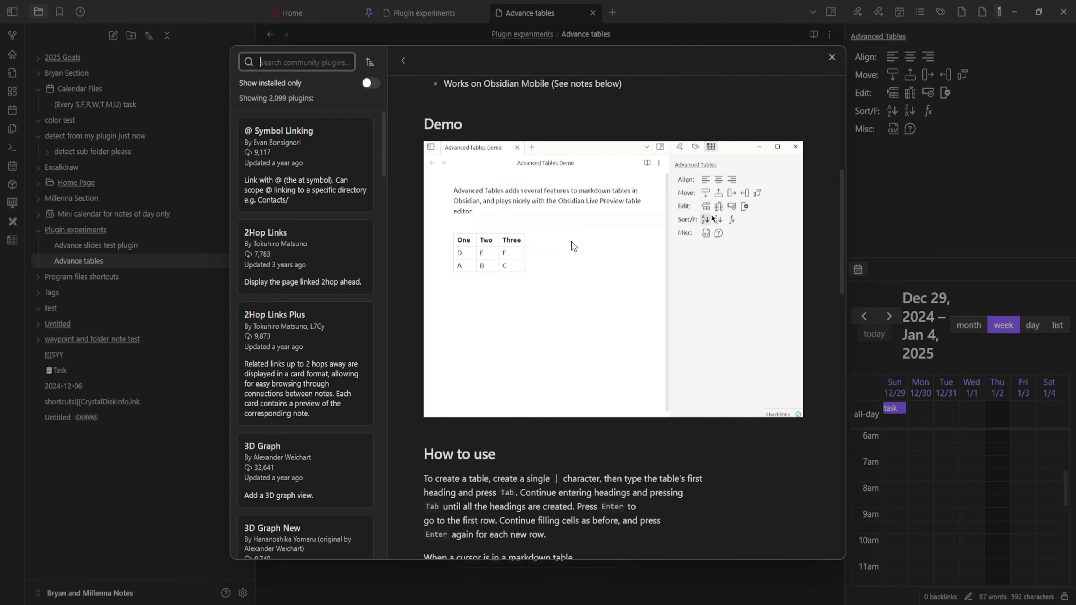
- Read the rest of the Advanced Tables page, including formulas, installation and mobile notes, and return to the Advance tables note
{"action": "scroll", "coordinate": [572, 241], "scroll_direction": "down", "scroll_amount": 15}
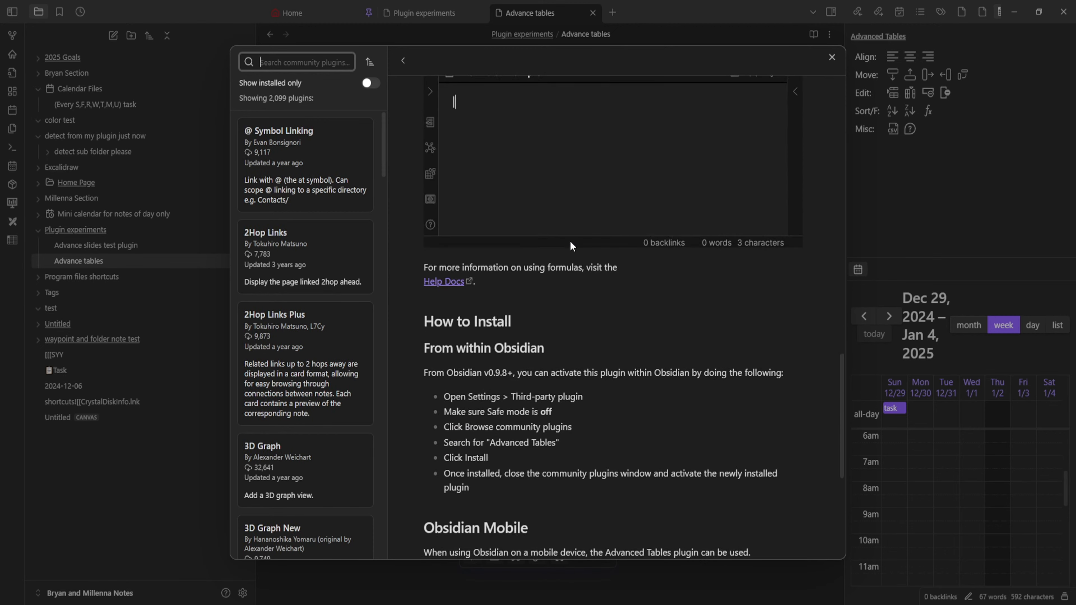
{"action": "scroll", "coordinate": [570, 240], "scroll_direction": "up", "scroll_amount": 3}
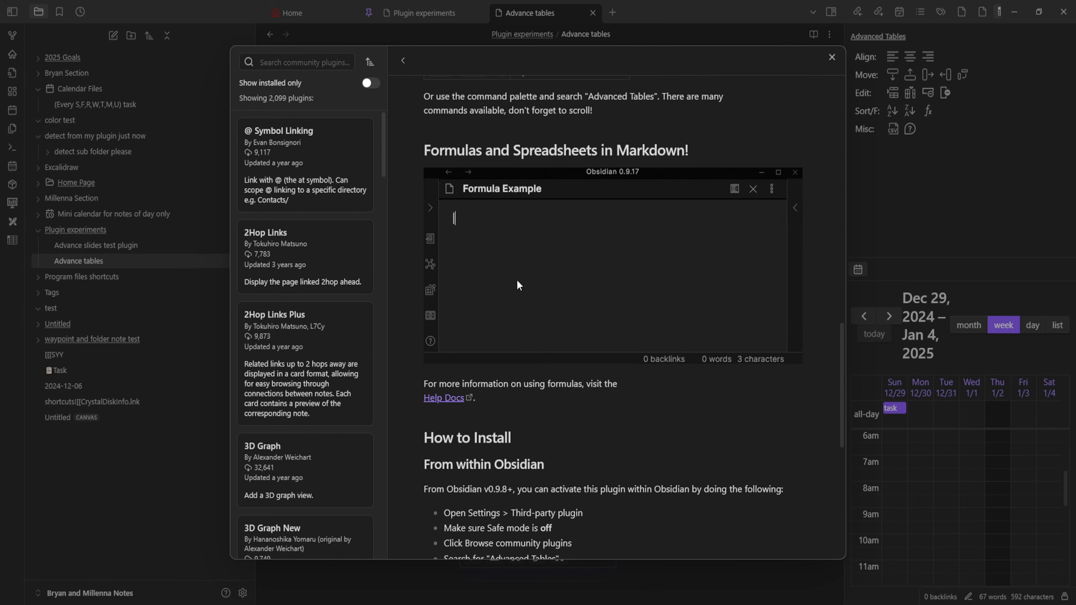
{"action": "scroll", "coordinate": [551, 347], "scroll_direction": "down", "scroll_amount": 10}
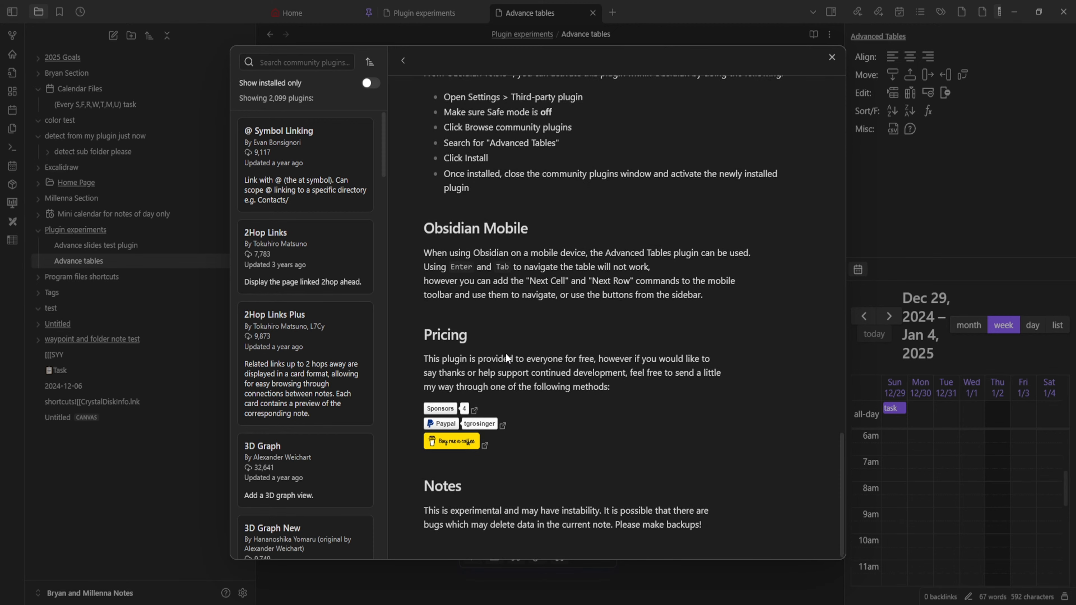
{"action": "left_click", "coordinate": [178, 368]}
{"action": "left_click", "coordinate": [174, 424]}
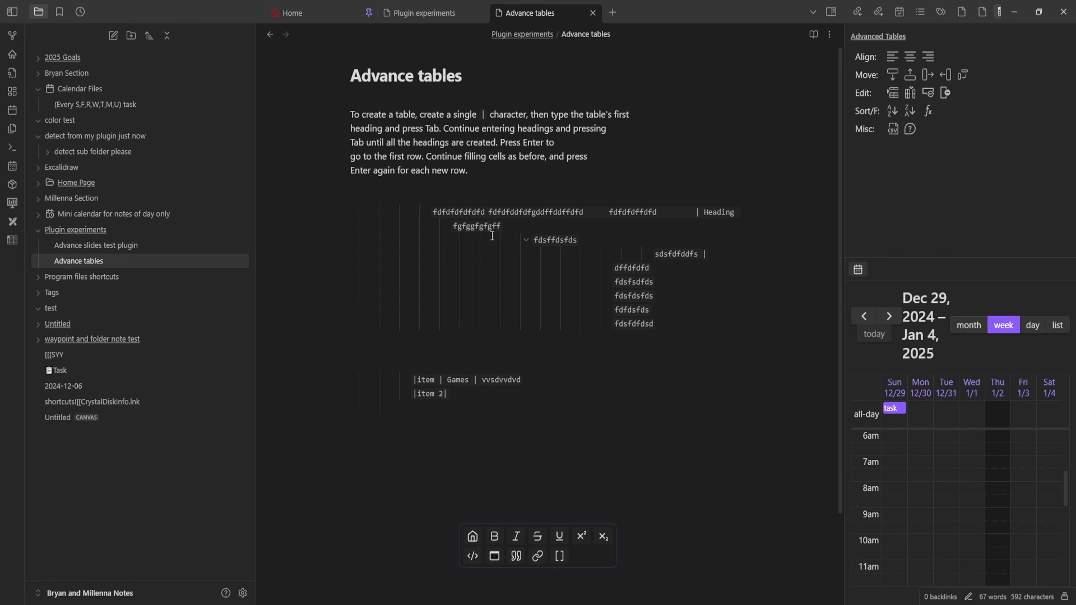
- Insert a long run of tab spacing before the text "fdsfdfdsd" so it moves several lines down
{"action": "left_click", "coordinate": [526, 240]}
{"action": "left_click", "coordinate": [526, 241]}
{"action": "key", "text": "Tab"}
{"action": "key", "text": "Tab"}
{"action": "key", "text": "Tab"}
{"action": "key", "text": "Tab"}
{"action": "key", "text": "Tab"}
{"action": "key", "text": "Tab"}
{"action": "key", "text": "Tab"}
{"action": "key", "text": "Tab"}
{"action": "key", "text": "Tab"}
{"action": "key", "text": "Tab"}
{"action": "key", "text": "Tab"}
{"action": "key", "text": "Tab"}
{"action": "key", "text": "Tab"}
{"action": "key", "text": "Tab"}
{"action": "key", "text": "Tab"}
{"action": "key", "text": "Tab"}
{"action": "key", "text": "Tab"}
{"action": "key", "text": "Tab"}
{"action": "key", "text": "Tab"}
{"action": "key", "text": "Tab"}
{"action": "key", "text": "Tab"}
{"action": "key", "text": "Tab"}
{"action": "key", "text": "Tab"}
{"action": "key", "text": "Tab"}
{"action": "key", "text": "Tab"}
{"action": "key", "text": "Tab"}
{"action": "key", "text": "Tab"}
{"action": "key", "text": "Tab"}
{"action": "key", "text": "Tab"}
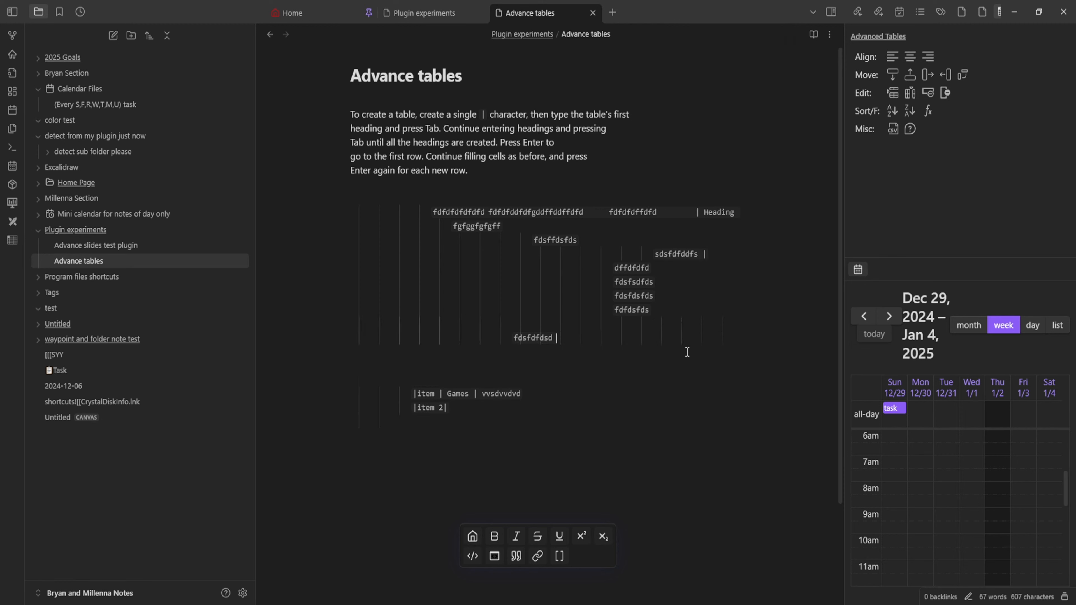
{"action": "key", "text": "Tab"}
{"action": "key", "text": "Tab"}
{"action": "key", "text": "Tab"}
{"action": "key", "text": "Tab"}
{"action": "key", "text": "Tab"}
{"action": "key", "text": "Tab"}
{"action": "key", "text": "Tab"}
{"action": "key", "text": "Tab"}
{"action": "key", "text": "Tab"}
{"action": "key", "text": "Tab"}
{"action": "key", "text": "Tab"}
{"action": "key", "text": "Tab"}
{"action": "key", "text": "Tab"}
{"action": "key", "text": "Tab"}
{"action": "key", "text": "Tab"}
{"action": "key", "text": "Tab"}
{"action": "key", "text": "Tab"}
{"action": "key", "text": "Tab"}
{"action": "key", "text": "Tab"}
{"action": "key", "text": "Tab"}
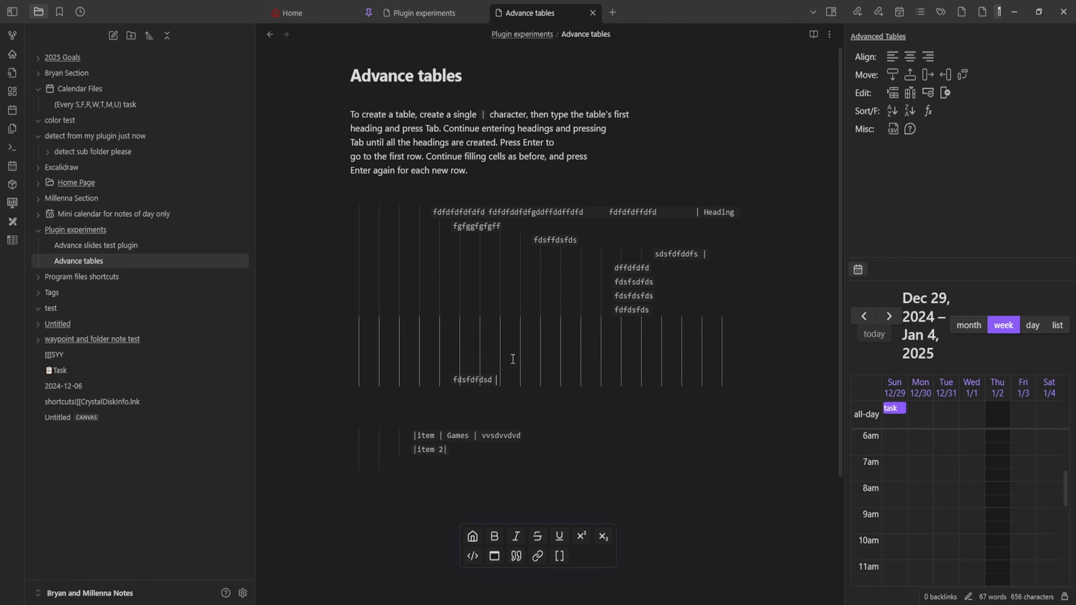
{"action": "key", "text": "Tab"}
{"action": "key", "text": "Tab"}
{"action": "key", "text": "Tab"}
{"action": "key", "text": "Tab"}
{"action": "key", "text": "Tab"}
{"action": "key", "text": "Tab"}
{"action": "key", "text": "Tab"}
{"action": "key", "text": "Tab"}
{"action": "key", "text": "Tab"}
{"action": "key", "text": "Tab"}
{"action": "key", "text": "Tab"}
{"action": "key", "text": "Tab"}
{"action": "key", "text": "Tab"}
{"action": "key", "text": "Tab"}
{"action": "key", "text": "Tab"}
{"action": "key", "text": "Tab"}
{"action": "key", "text": "Tab"}
{"action": "key", "text": "Tab"}
{"action": "key", "text": "Tab"}
{"action": "key", "text": "Tab"}
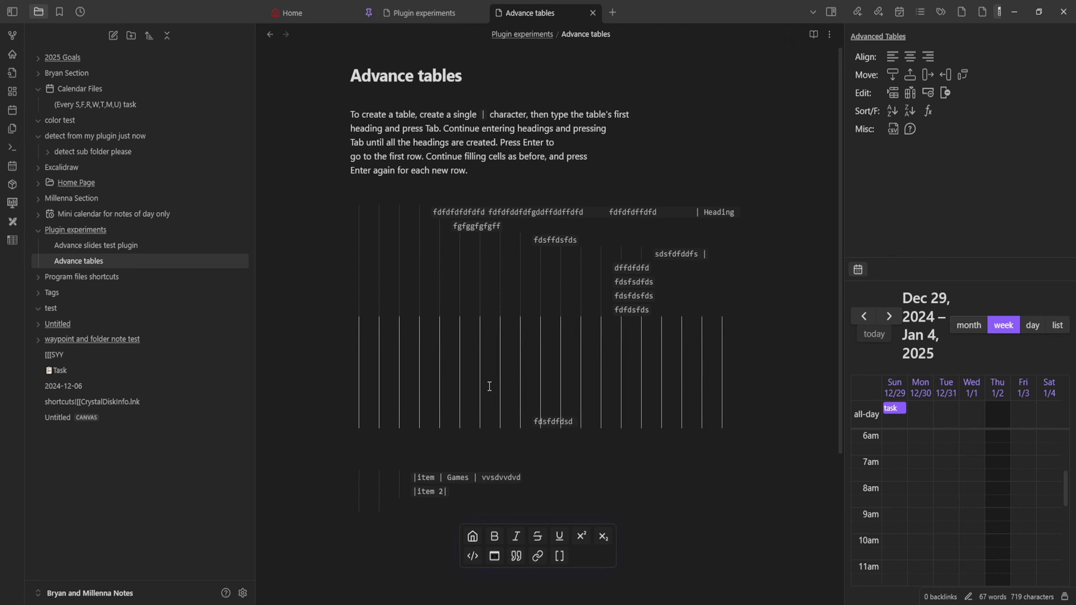
- Write the filler texts "fgfgfdgfgf", "fgdfdggf", "gffgdfgfg" and "fgdfgdfgdfgdf" at scattered positions in the widened tab area
{"action": "type", "text": "fgfgfdgfgf"}
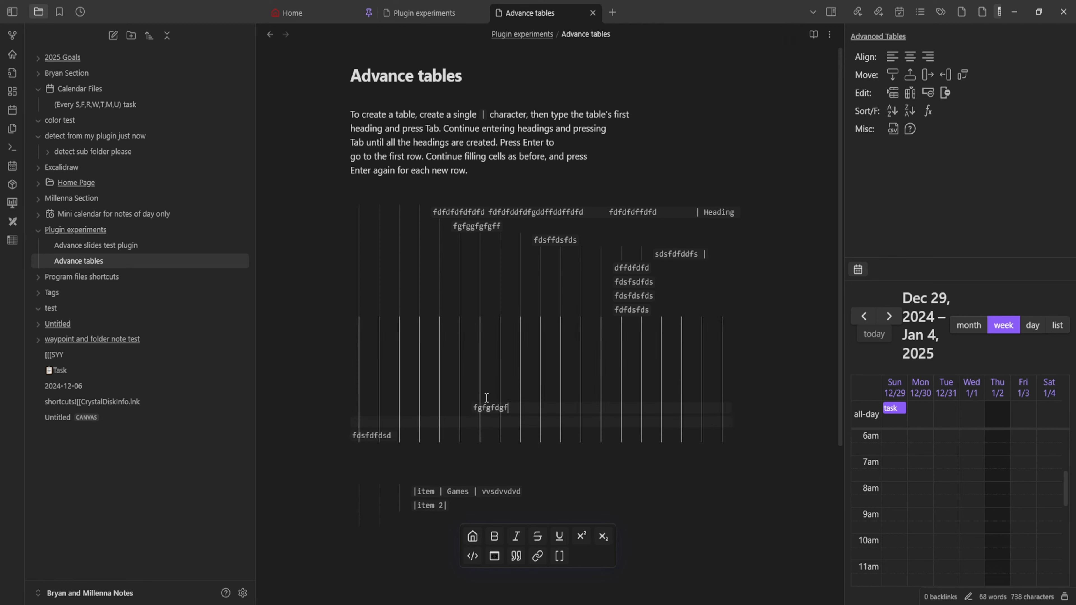
{"action": "left_click", "coordinate": [447, 374]}
{"action": "type", "text": "fgdfdggf"}
{"action": "left_click", "coordinate": [423, 349]}
{"action": "type", "text": "gffgdfgfg"}
{"action": "left_click", "coordinate": [389, 323]}
{"action": "type", "text": "fgdfgdfgdfgdf"}
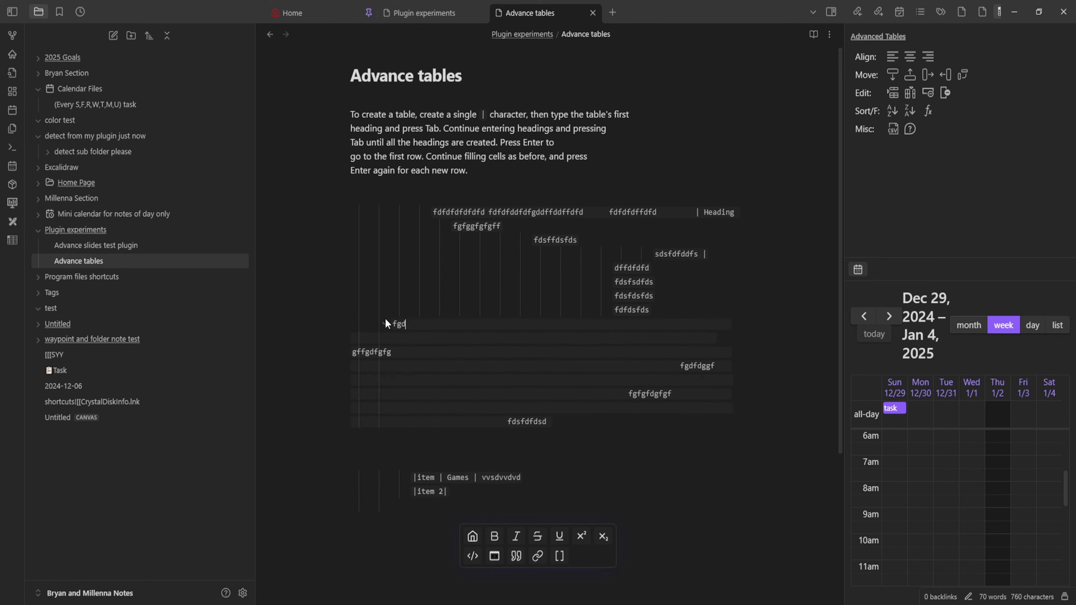
{"action": "left_click", "coordinate": [366, 326]}
{"action": "type", "text": "fgdfgdfgdfgdf"}
- Add the filler texts "fgdfdggffgd", "gfdfdgf" and "fgfgd" at further positions in the tab area and select that block of lines
{"action": "left_click", "coordinate": [380, 368]}
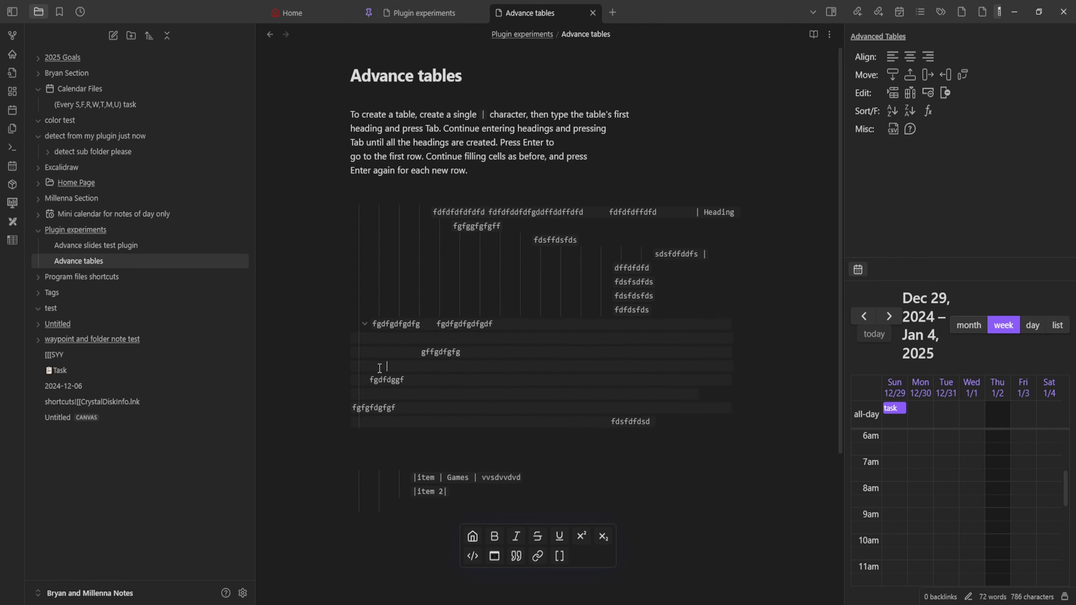
{"action": "type", "text": "fgdfdgfgd"}
{"action": "left_click", "coordinate": [521, 380]}
{"action": "type", "text": "fgdfdggffgd"}
{"action": "left_click", "coordinate": [523, 425]}
{"action": "type", "text": "gfdfdgf"}
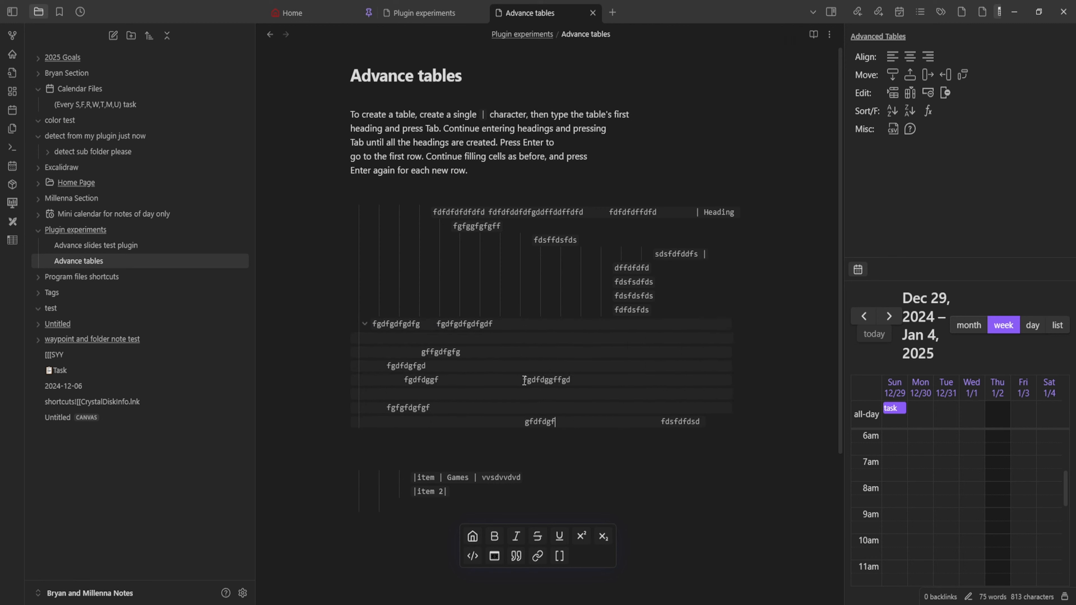
{"action": "left_click_drag", "start_coordinate": [523, 368], "coordinate": [626, 412]}
{"action": "type", "text": "fgfgd"}
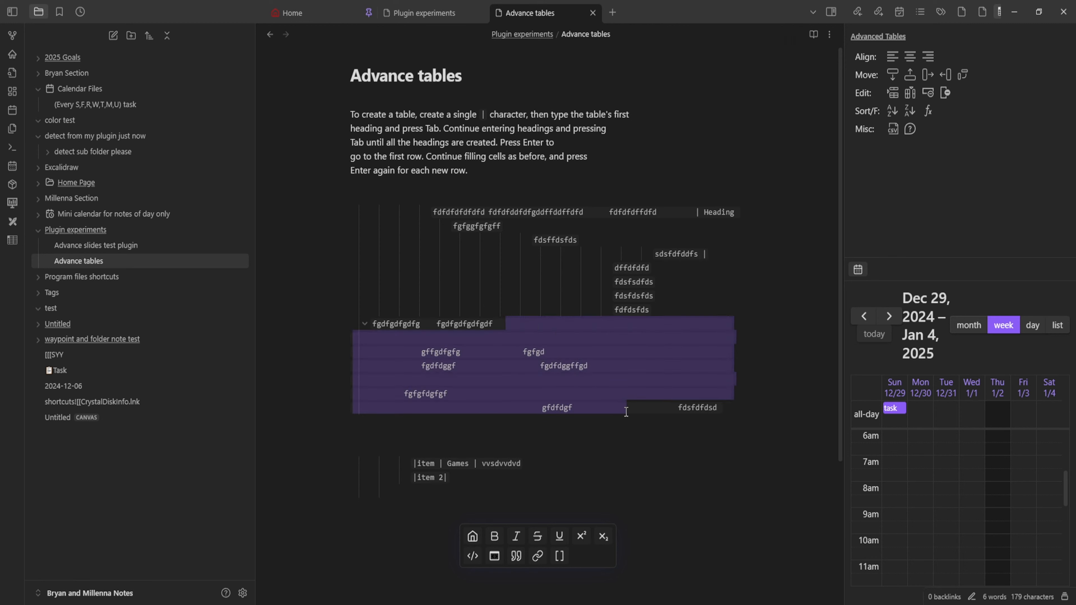
- Insert a table below the selected block, enter "dfssdffdsdfs" as header and "dfdsfds" beneath it, and add another row
{"action": "right_click", "coordinate": [602, 378]}
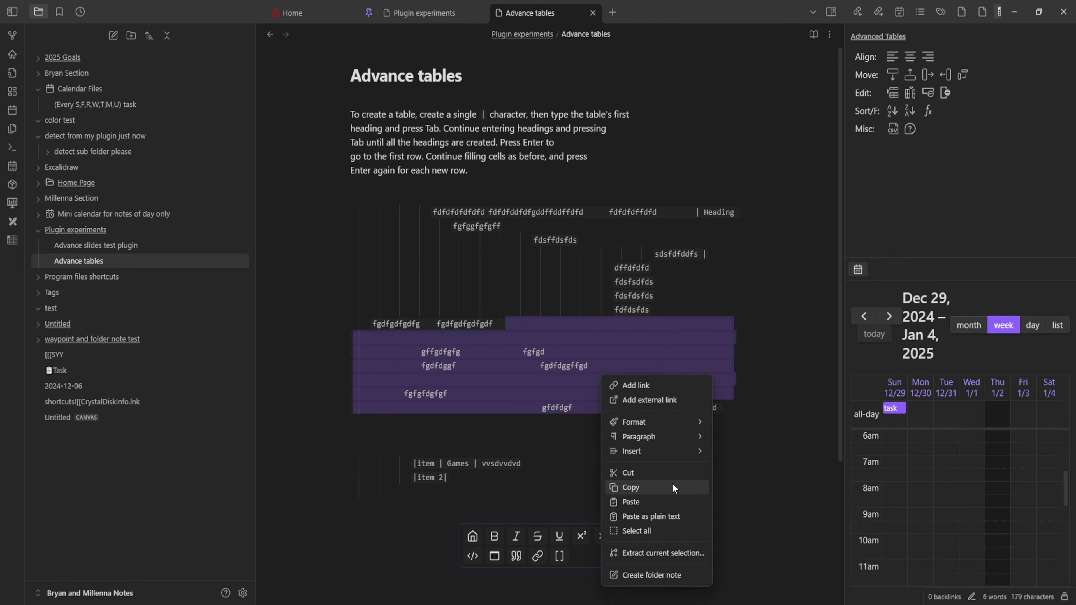
{"action": "mouse_move", "coordinate": [656, 453]}
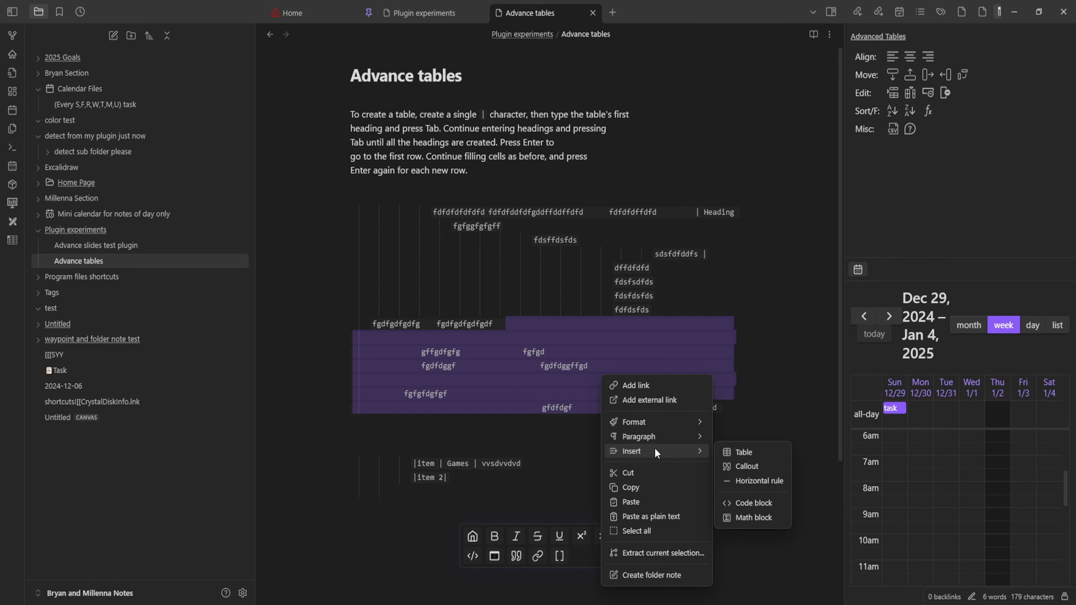
{"action": "left_click", "coordinate": [743, 450]}
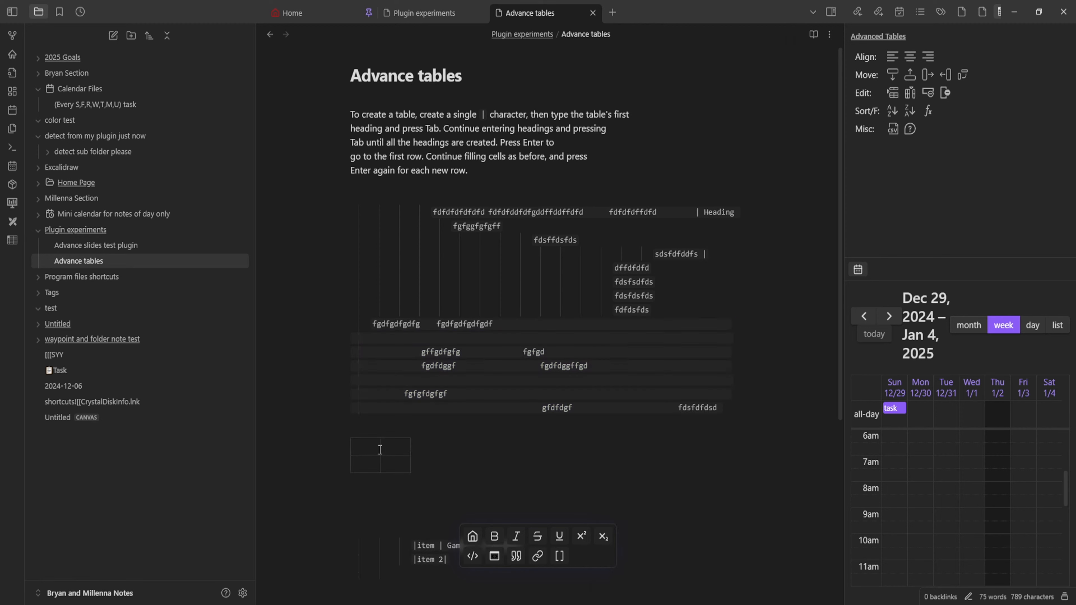
{"action": "type", "text": "dfssdffdsdfs"}
{"action": "left_click", "coordinate": [367, 460]}
{"action": "type", "text": "dfdsfds"}
{"action": "scroll", "coordinate": [382, 424], "scroll_direction": "down", "scroll_amount": 3}
{"action": "left_click", "coordinate": [394, 361]}
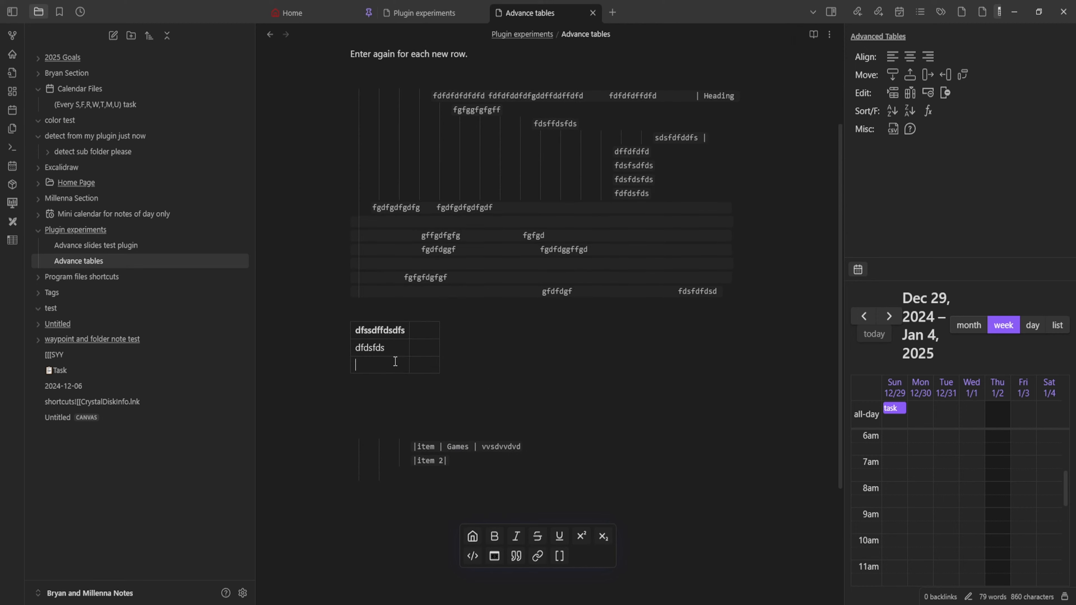
- Insert a second table with blank lines around it directly below the table instructions paragraph
{"action": "scroll", "coordinate": [475, 430], "scroll_direction": "down", "scroll_amount": 4}
{"action": "left_click", "coordinate": [468, 393]}
{"action": "scroll", "coordinate": [414, 364], "scroll_direction": "up", "scroll_amount": 7}
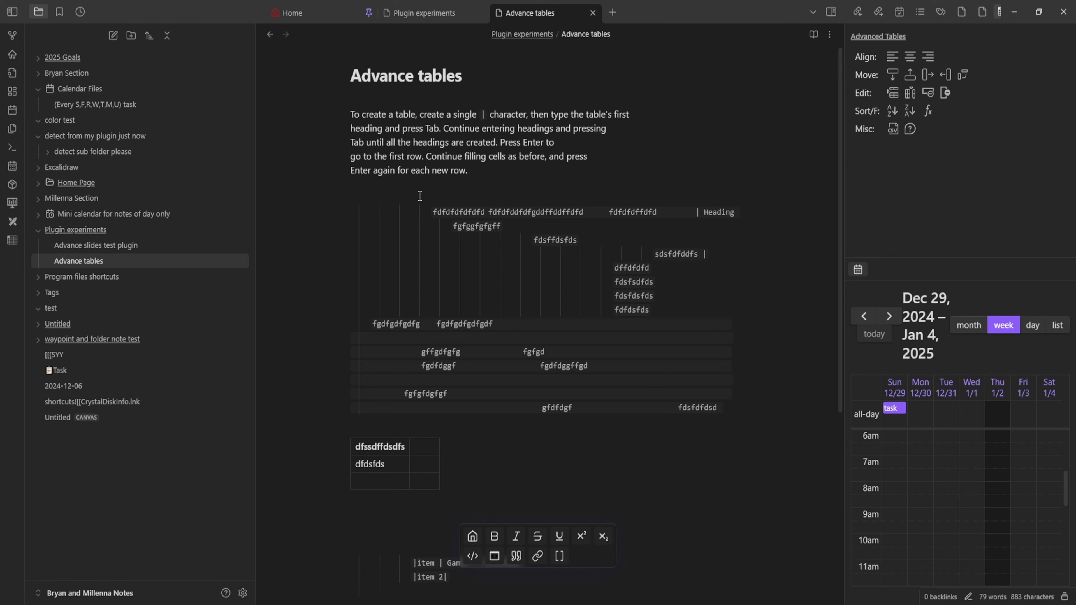
{"action": "left_click", "coordinate": [356, 195]}
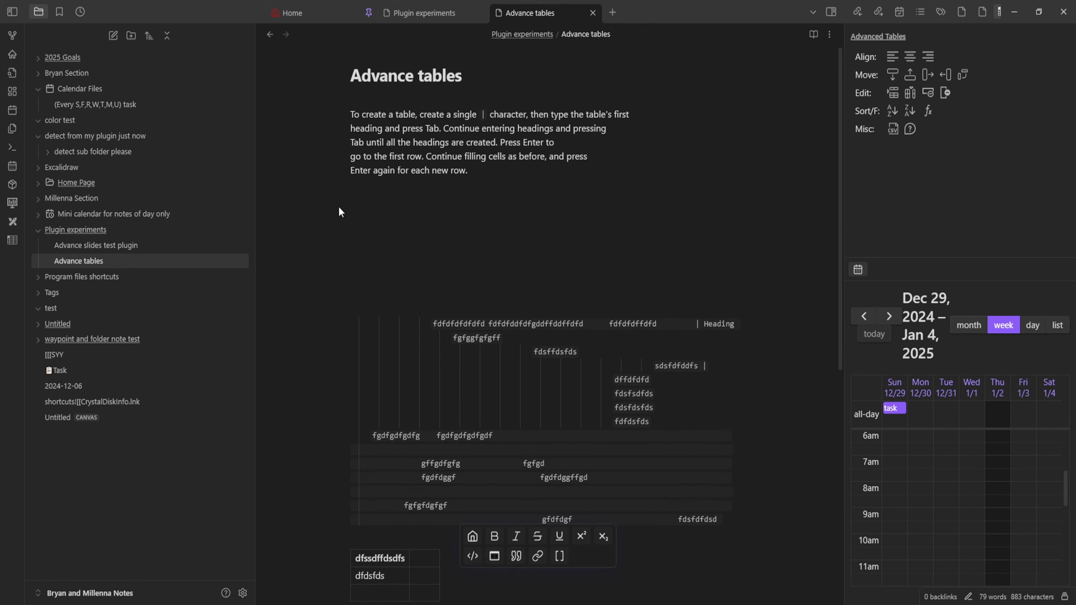
{"action": "right_click", "coordinate": [356, 196]}
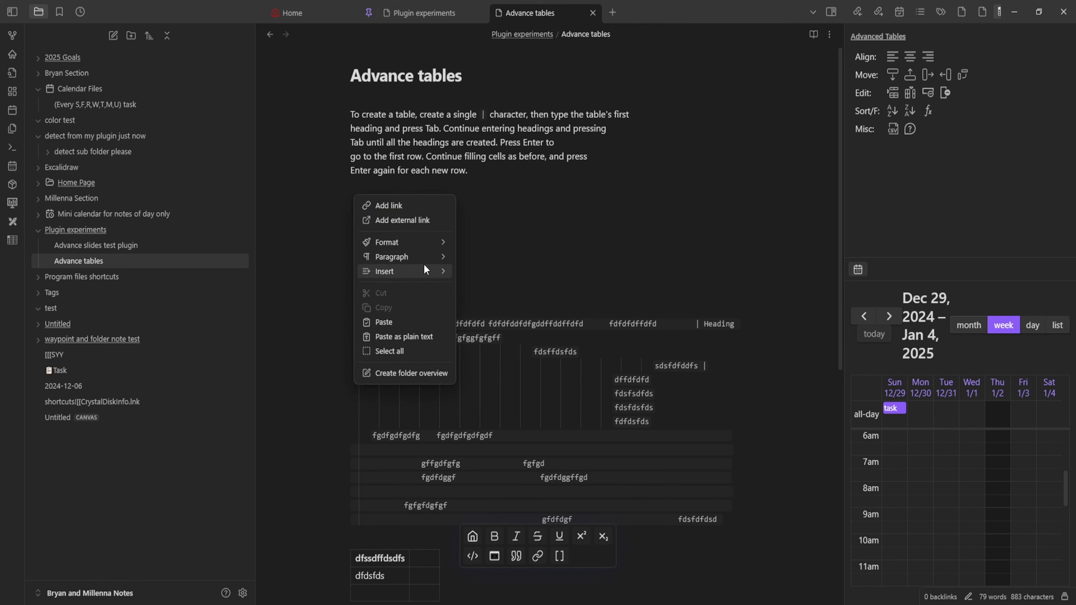
{"action": "mouse_move", "coordinate": [425, 267]}
{"action": "left_click", "coordinate": [487, 273]}
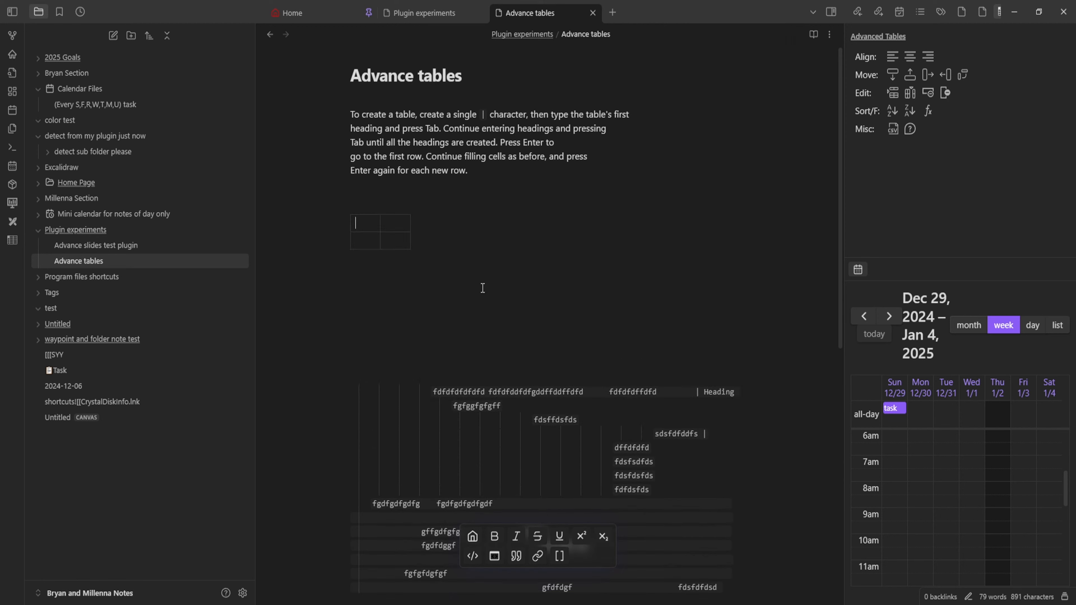
- Fill the new table with headers "trefg" and "gffgdgffdg" and the row cells "gfgff" and "gfdgfdgf"
{"action": "type", "text": "trefg"}
{"action": "key", "text": "Return"}
{"action": "type", "text": "gfgff"}
{"action": "key", "text": "Tab"}
{"action": "type", "text": "gfdgfd"}
{"action": "left_click", "coordinate": [390, 223]}
{"action": "type", "text": "gffgdgffdg"}
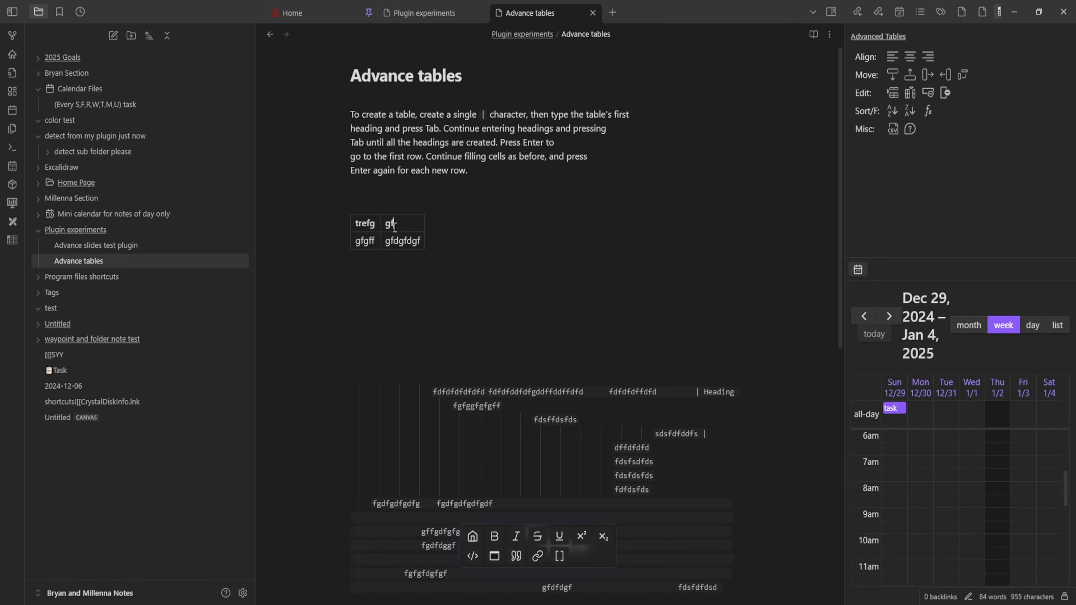
- Add an empty row beneath the filled cells and a third column to the upper table
{"action": "left_click", "coordinate": [427, 240]}
{"action": "type", "text": "gffdg"}
{"action": "key", "text": "Return"}
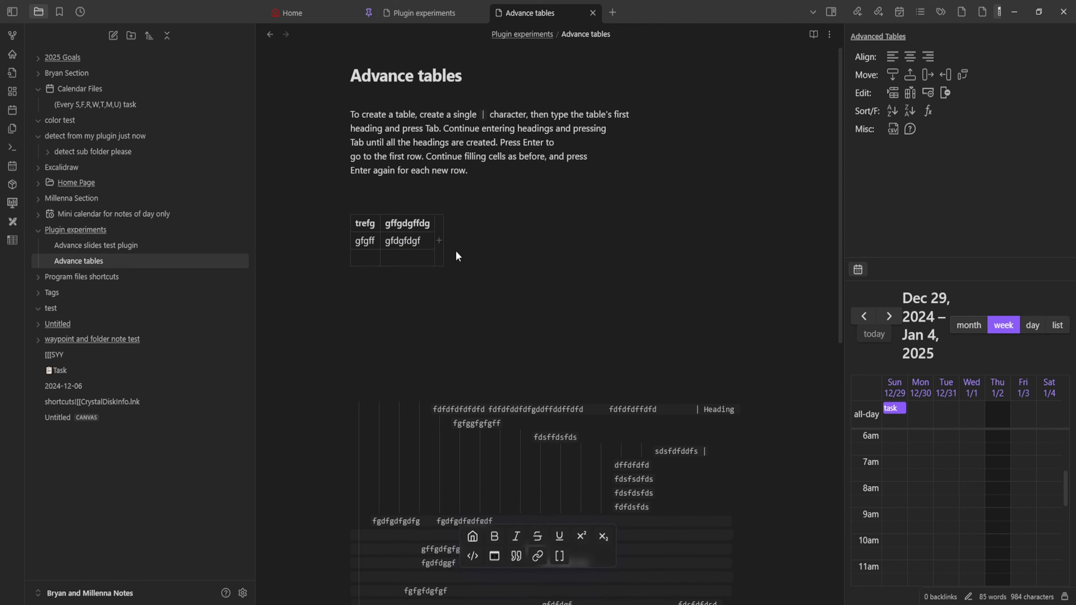
{"action": "left_click", "coordinate": [437, 237]}
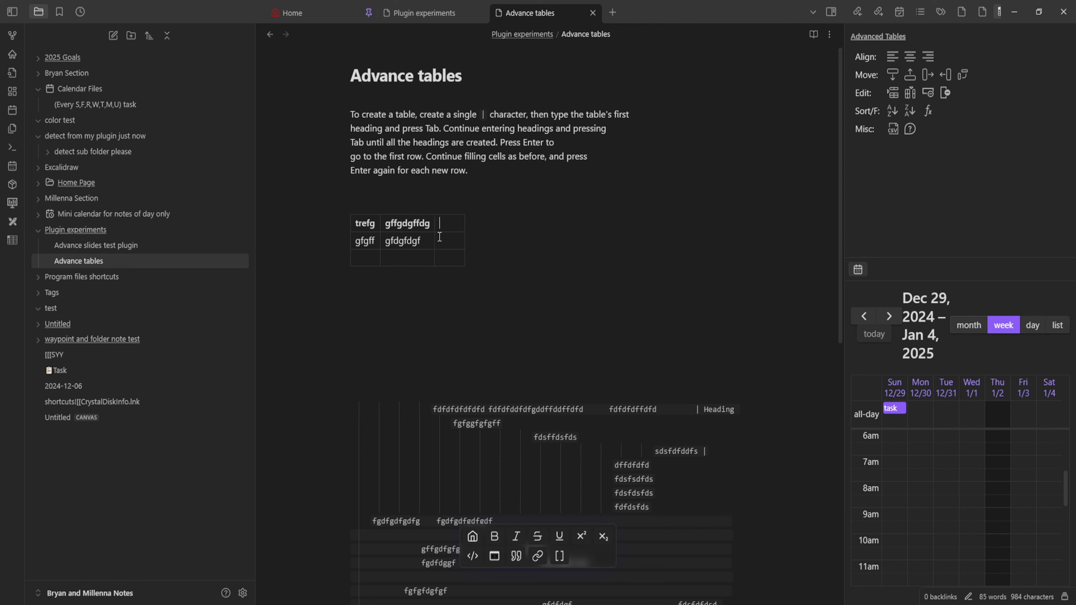
- Try the Advanced Tables insert row and insert column controls on the upper table and delete the added row and column
{"action": "left_click", "coordinate": [892, 94]}
{"action": "left_click", "coordinate": [911, 93]}
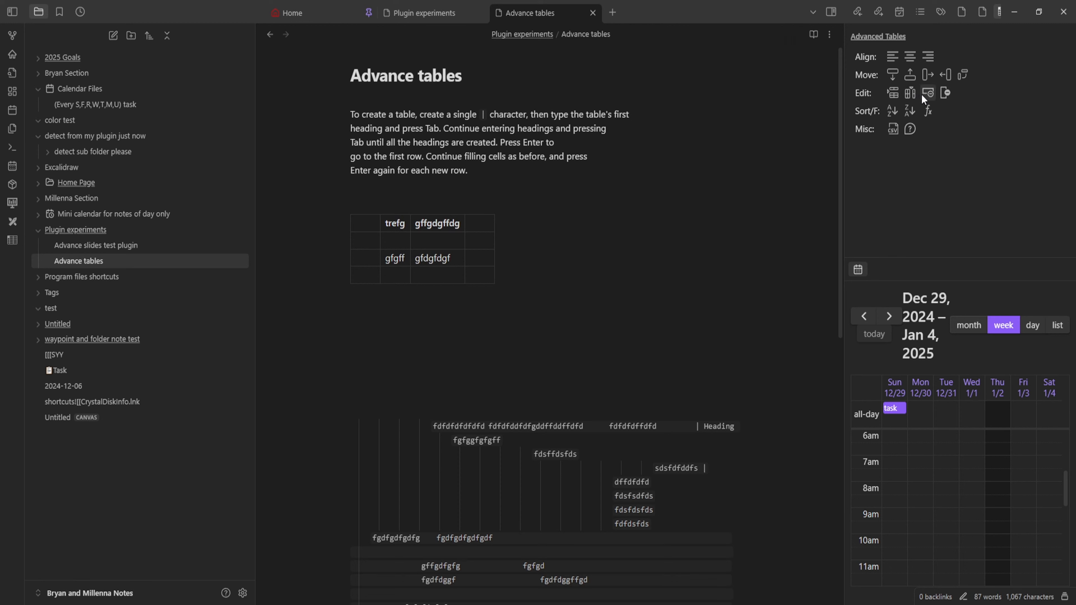
{"action": "left_click", "coordinate": [924, 95]}
{"action": "left_click", "coordinate": [945, 94]}
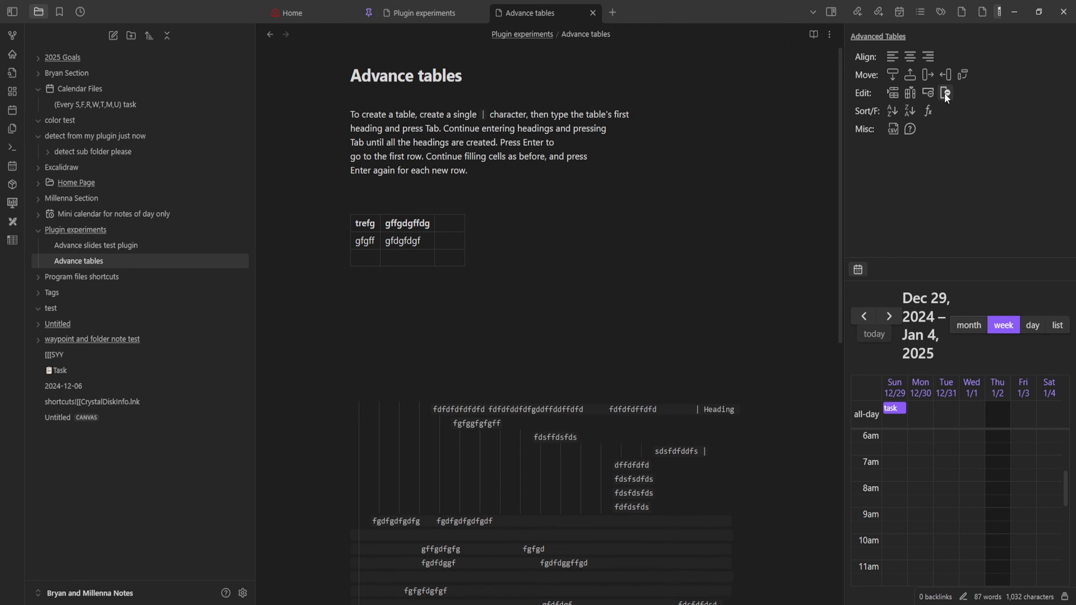
- Sort the upper table's rows in ascending order and try centre and left alignment on the first column, ending with right alignment
{"action": "left_click", "coordinate": [895, 111]}
{"action": "left_click", "coordinate": [909, 56]}
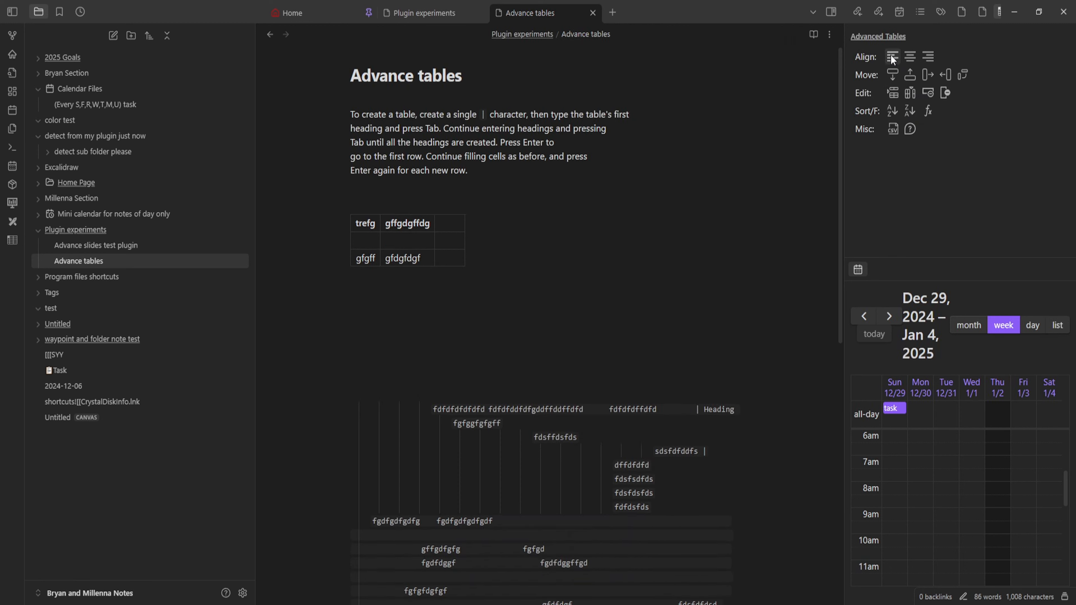
{"action": "left_click", "coordinate": [889, 59]}
{"action": "left_click", "coordinate": [912, 59]}
{"action": "left_click", "coordinate": [927, 57]}
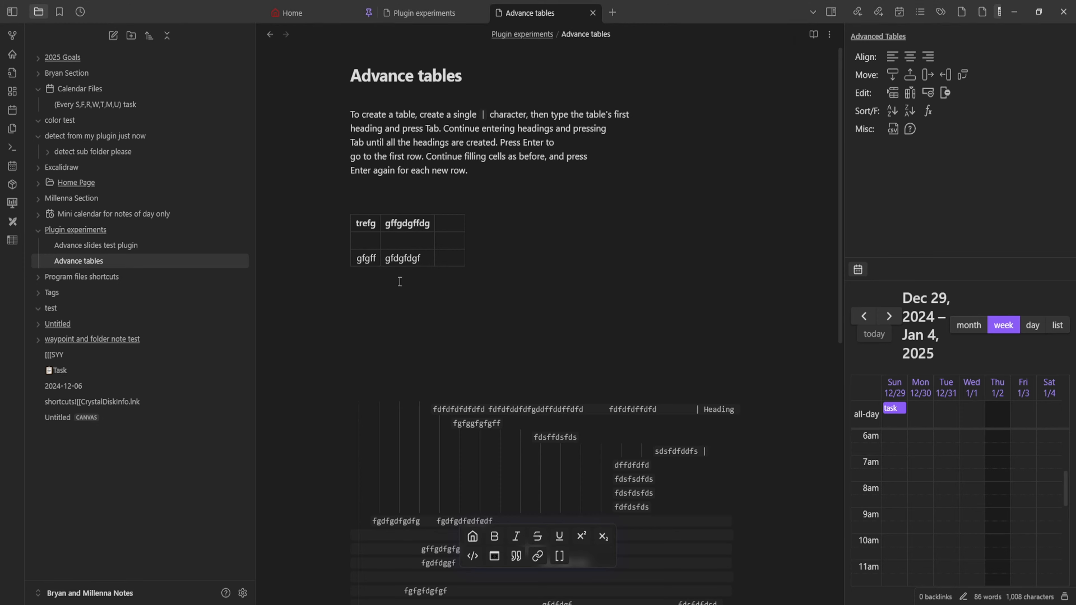
- Open the Auto Link Title page from the community plugins filtered to installed only, and read how it titles links
{"action": "scroll", "coordinate": [400, 282], "scroll_direction": "down", "scroll_amount": 5}
{"action": "left_click", "coordinate": [242, 594]}
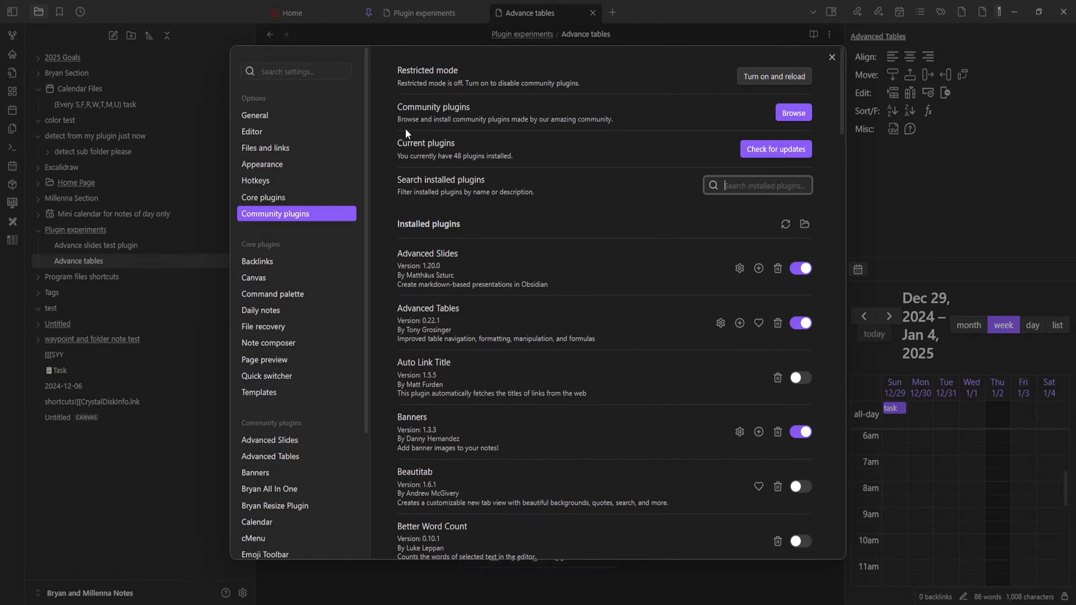
{"action": "scroll", "coordinate": [546, 281], "scroll_direction": "down", "scroll_amount": 2}
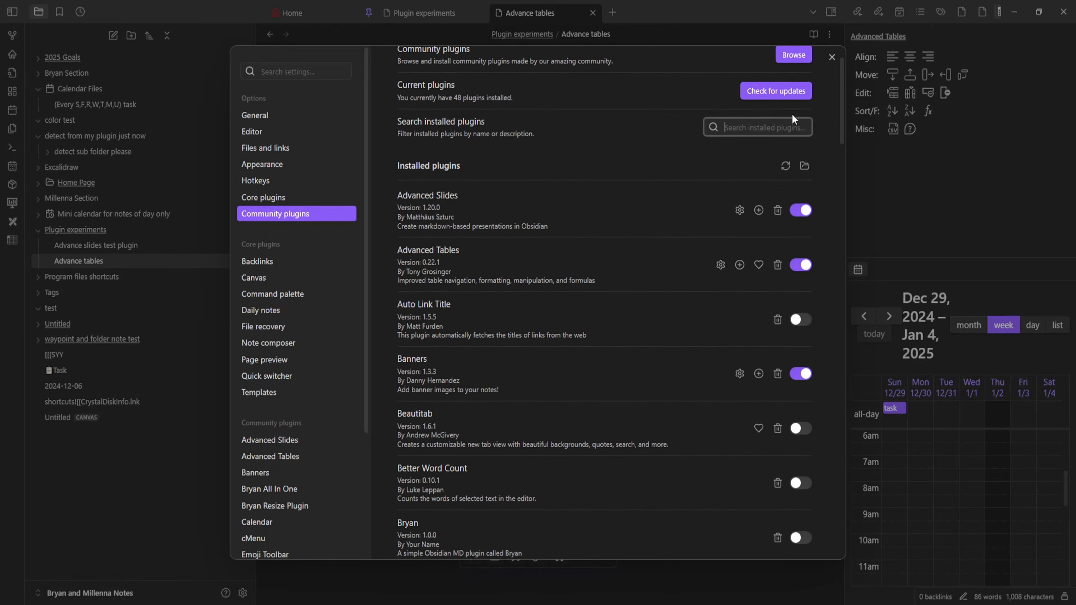
{"action": "scroll", "coordinate": [796, 92], "scroll_direction": "up", "scroll_amount": 2}
{"action": "left_click", "coordinate": [791, 109]}
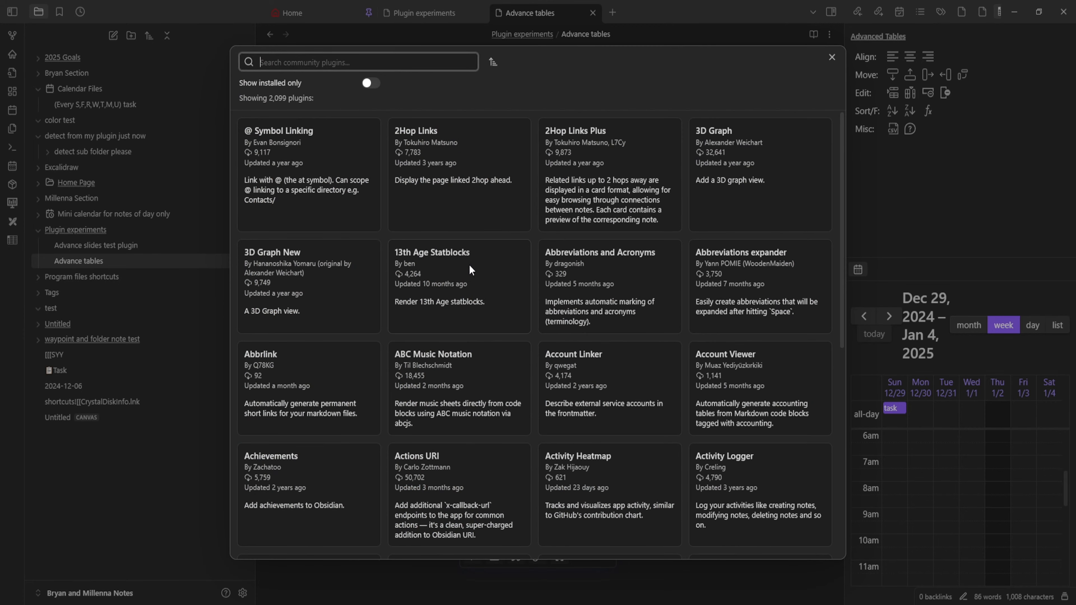
{"action": "left_click", "coordinate": [371, 83]}
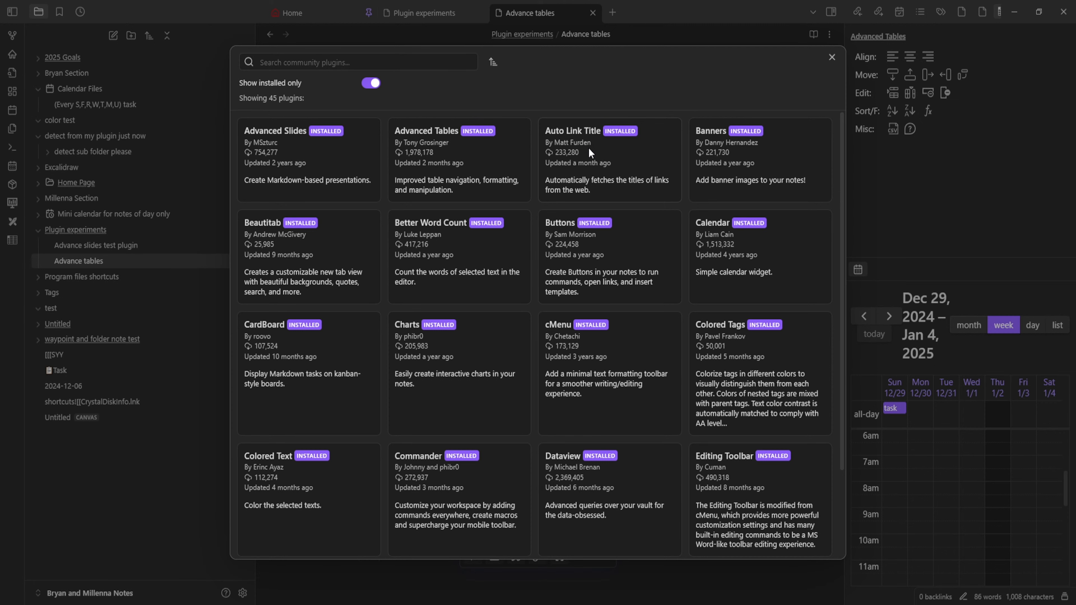
{"action": "left_click", "coordinate": [571, 152]}
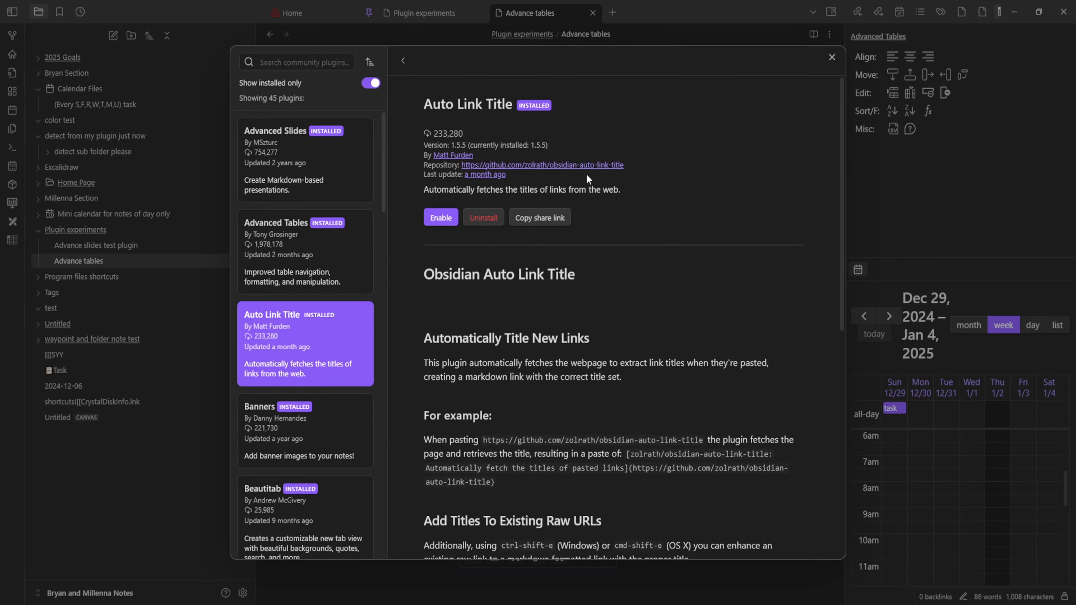
{"action": "scroll", "coordinate": [483, 360], "scroll_direction": "down", "scroll_amount": 1}
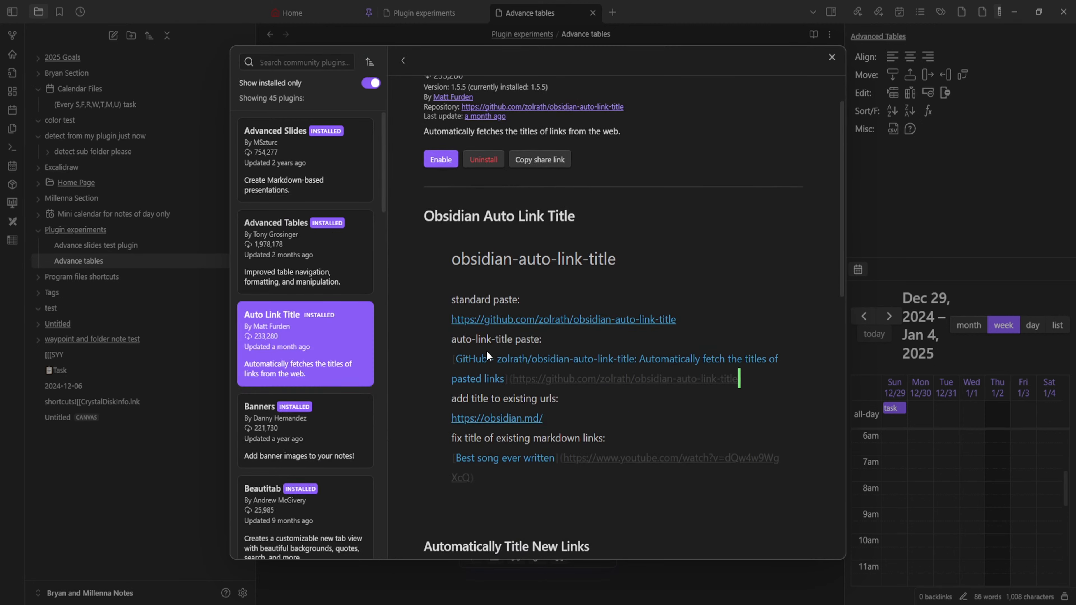
{"action": "scroll", "coordinate": [493, 347], "scroll_direction": "up", "scroll_amount": 1}
{"action": "scroll", "coordinate": [497, 322], "scroll_direction": "down", "scroll_amount": 5}
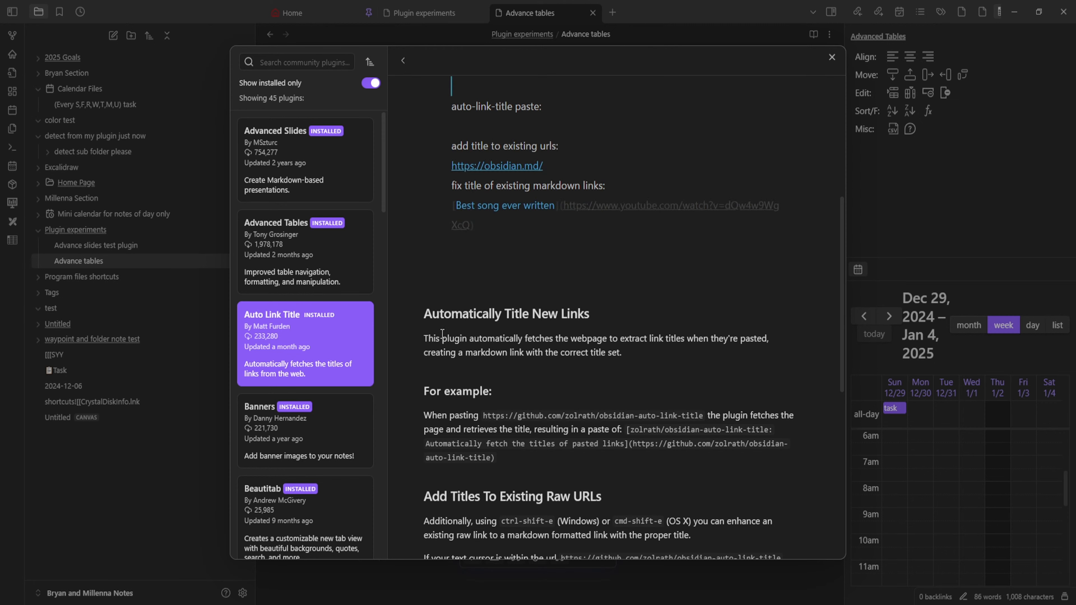
{"action": "scroll", "coordinate": [464, 331], "scroll_direction": "down", "scroll_amount": 7}
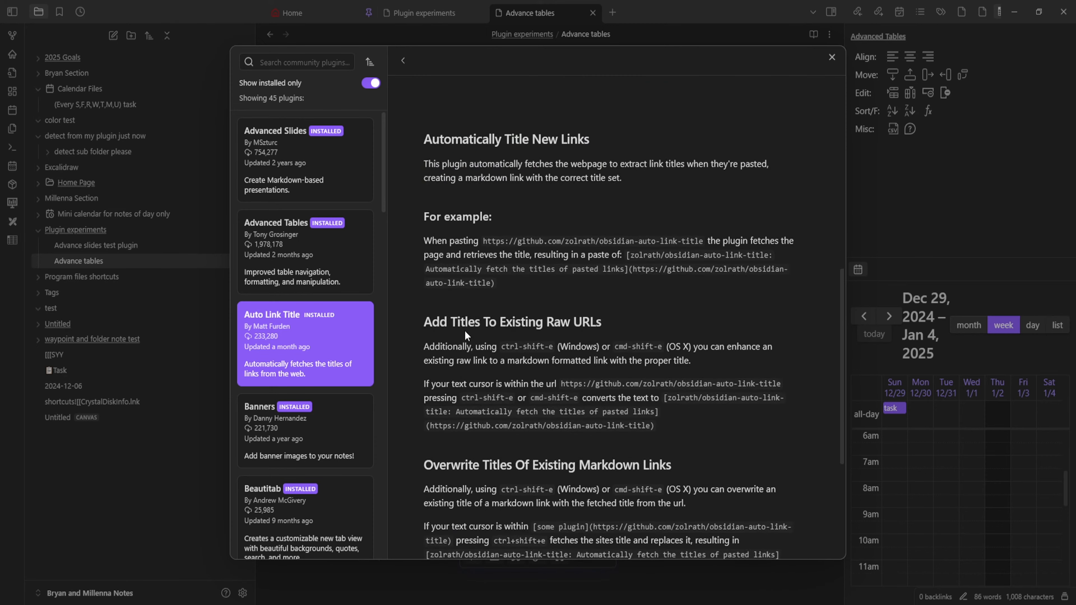
- Copy the Auto Link Title description from "Automatically Title New Links" through "Overwrite Titles Of Existing Markdown Links" and leave the plugin browser and settings
{"action": "scroll", "coordinate": [536, 423], "scroll_direction": "up", "scroll_amount": 12}
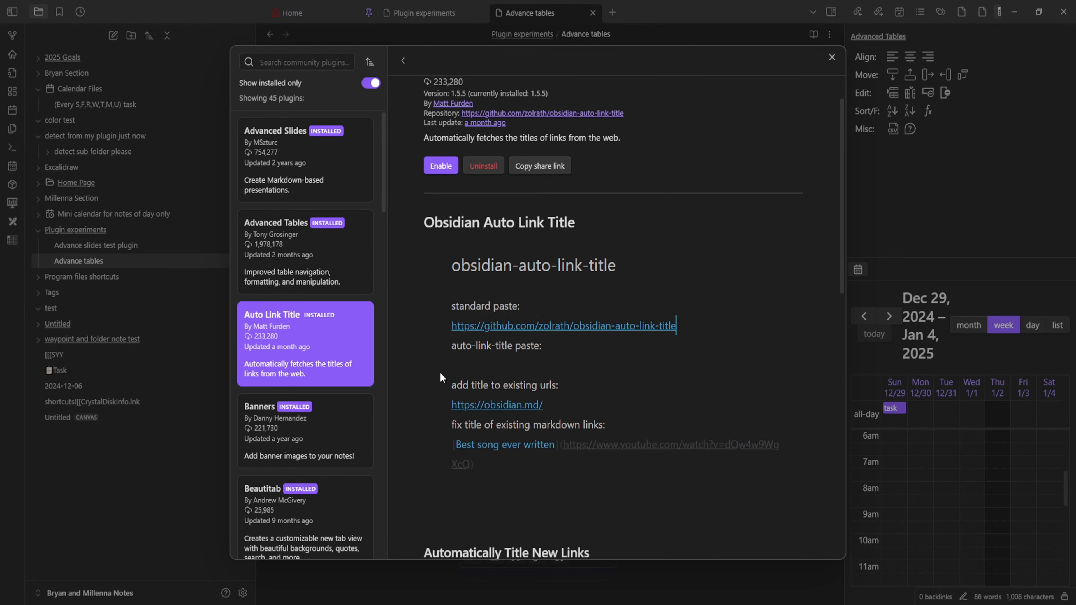
{"action": "scroll", "coordinate": [440, 188], "scroll_direction": "up", "scroll_amount": 2}
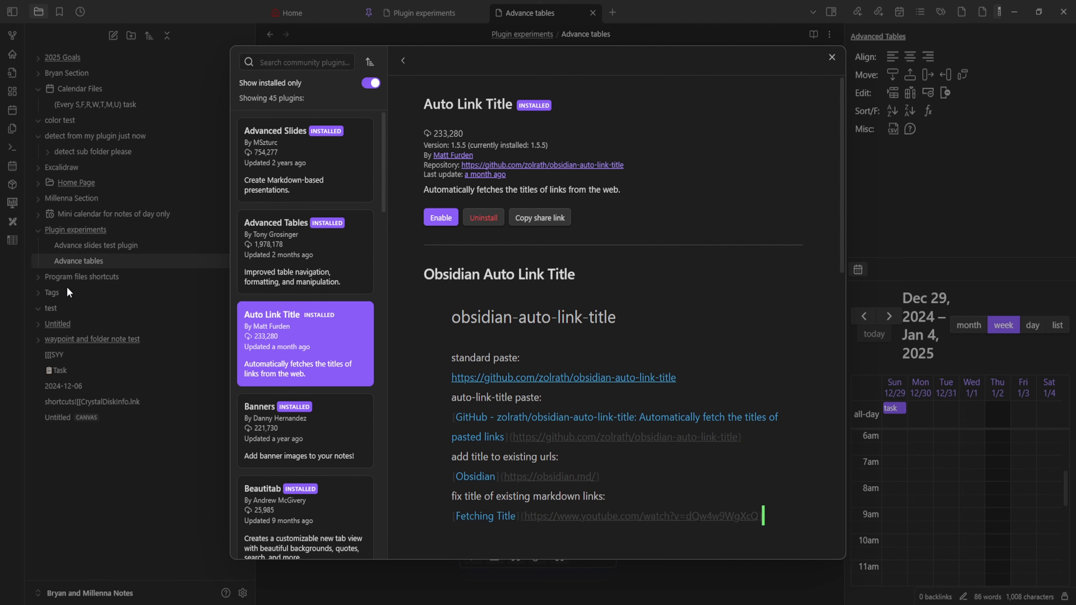
{"action": "scroll", "coordinate": [486, 291], "scroll_direction": "down", "scroll_amount": 8}
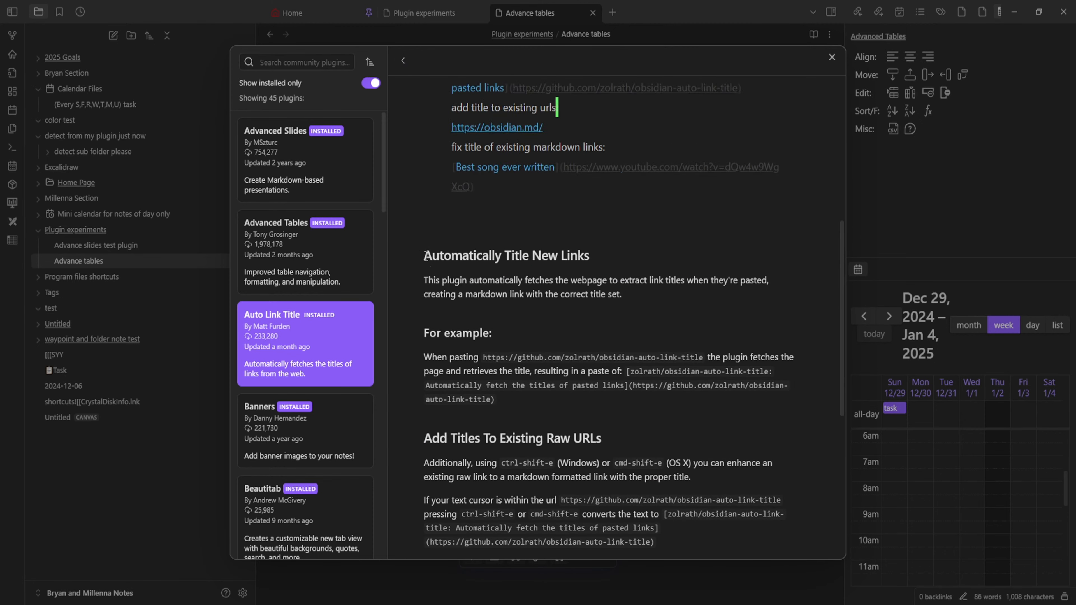
{"action": "left_click_drag", "start_coordinate": [423, 254], "coordinate": [671, 398]}
{"action": "key", "text": "ctrl+c"}
{"action": "scroll", "coordinate": [691, 393], "scroll_direction": "down", "scroll_amount": 4}
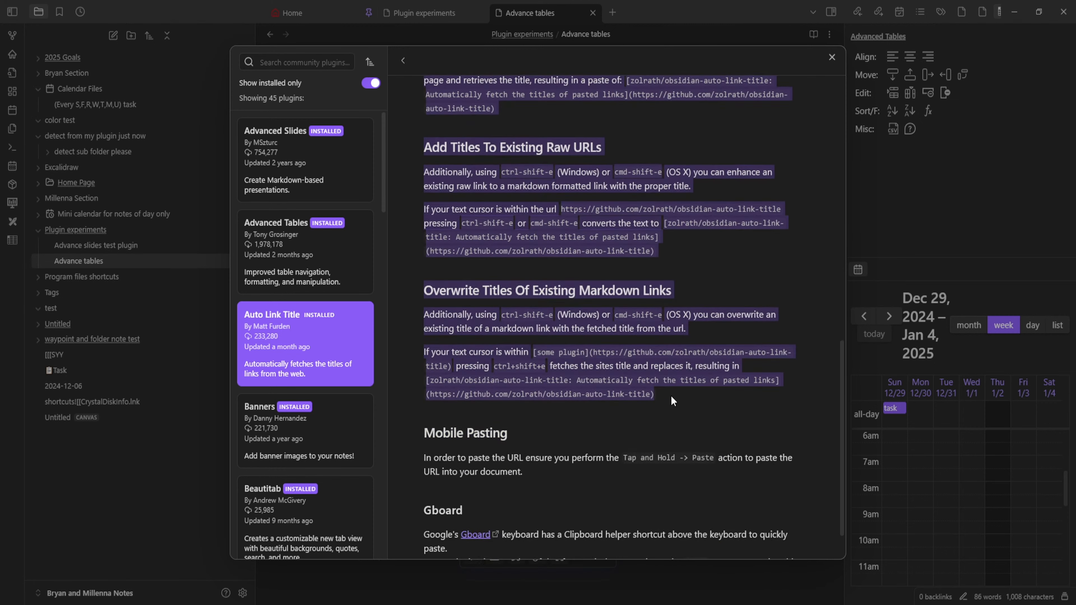
{"action": "left_click", "coordinate": [123, 500]}
{"action": "left_click", "coordinate": [169, 424]}
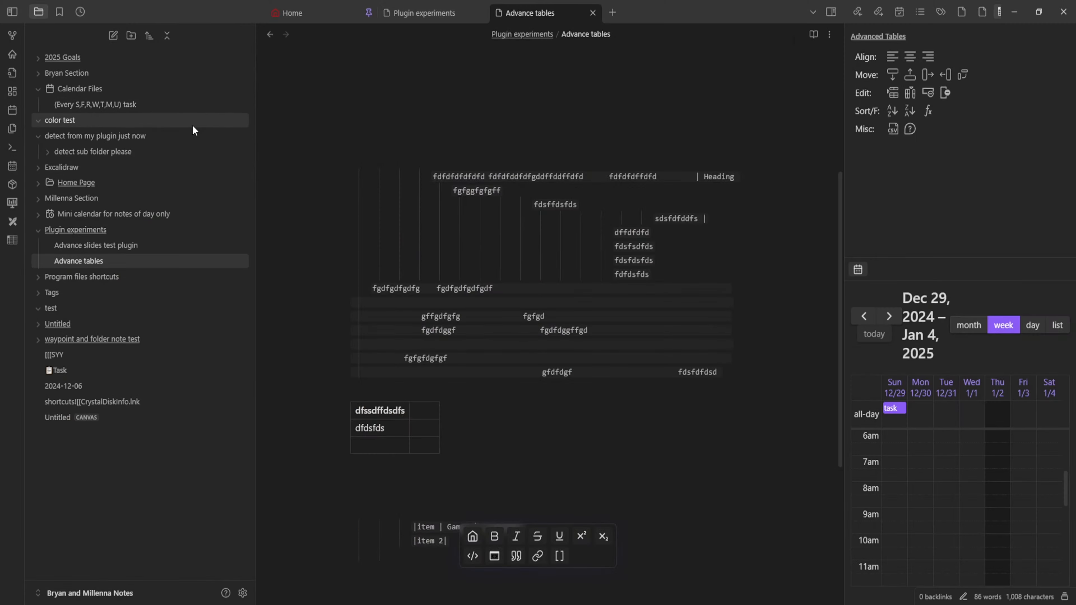
- Create two new blank notes in the vault root, opening the Advance tables note in between
{"action": "left_click", "coordinate": [113, 35]}
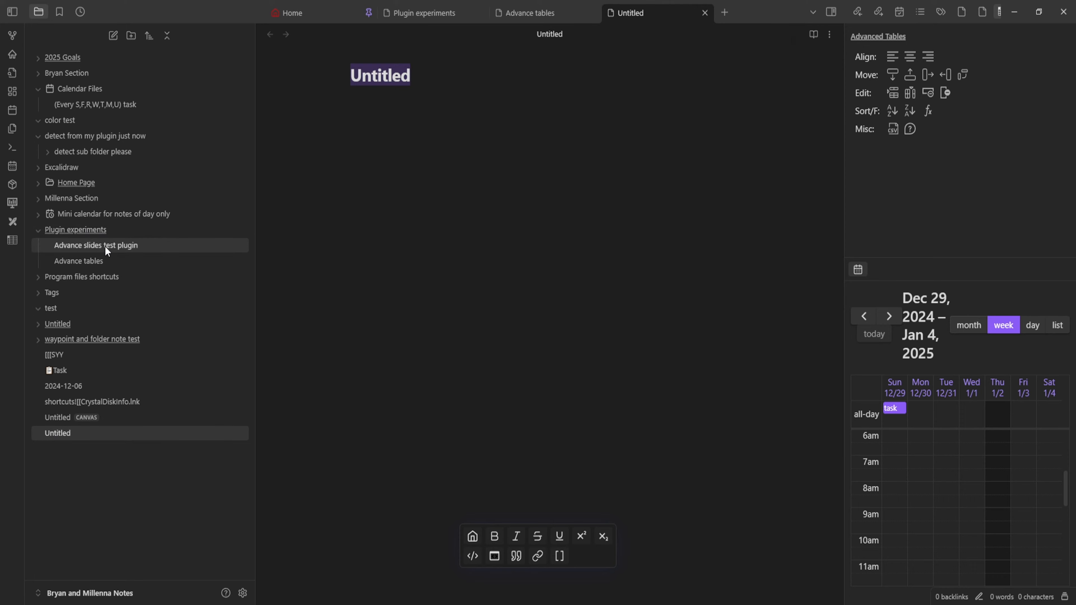
{"action": "left_click", "coordinate": [105, 260]}
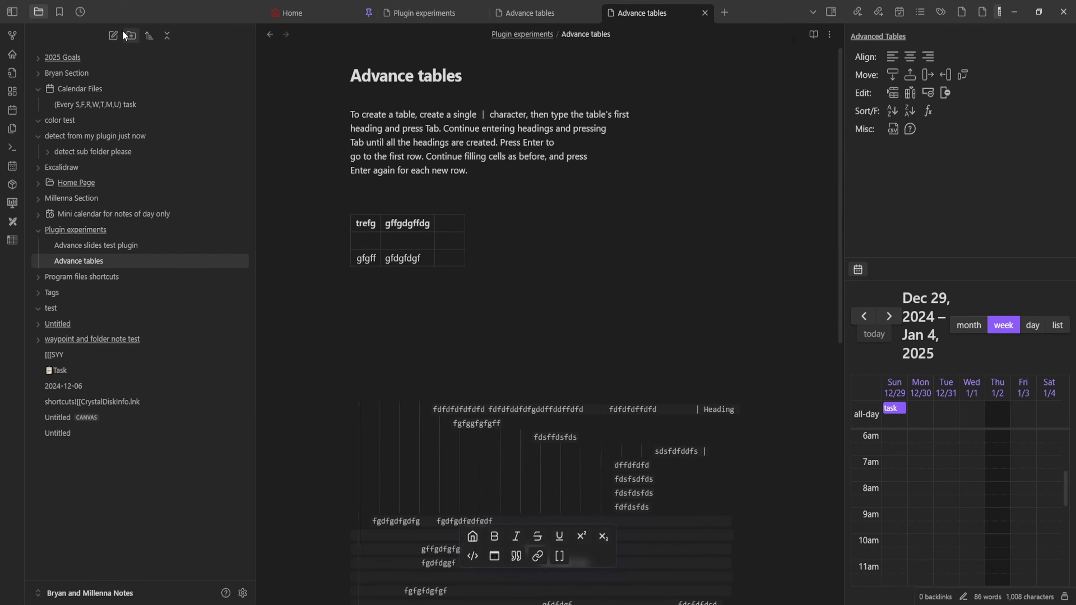
{"action": "left_click", "coordinate": [113, 35]}
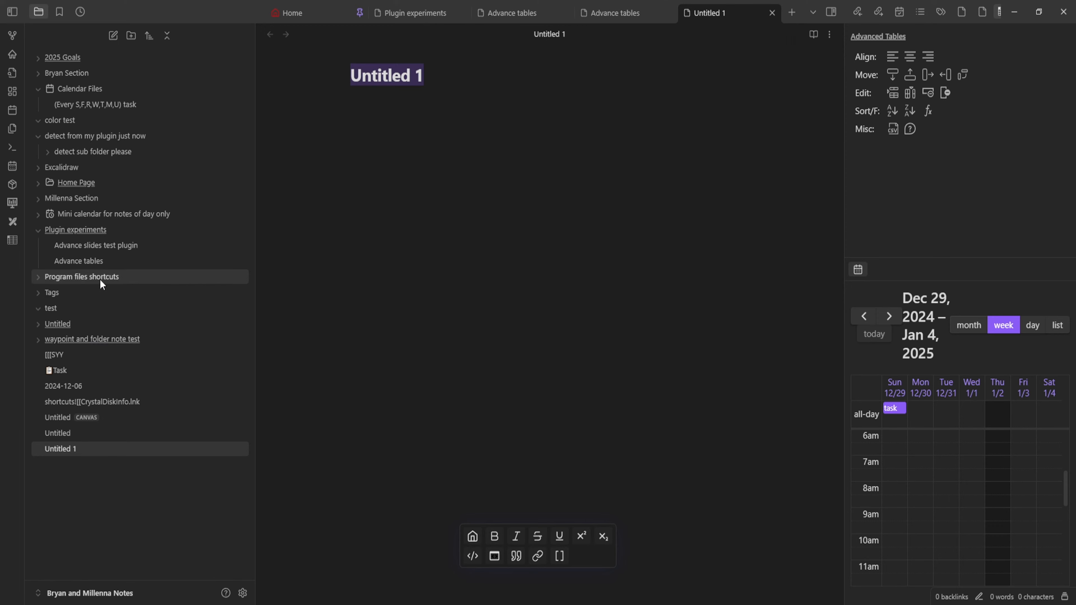
- Create a new note inside the Plugin experiments folder and title it "Auto link title"
{"action": "left_click", "coordinate": [125, 233]}
{"action": "right_click", "coordinate": [123, 234]}
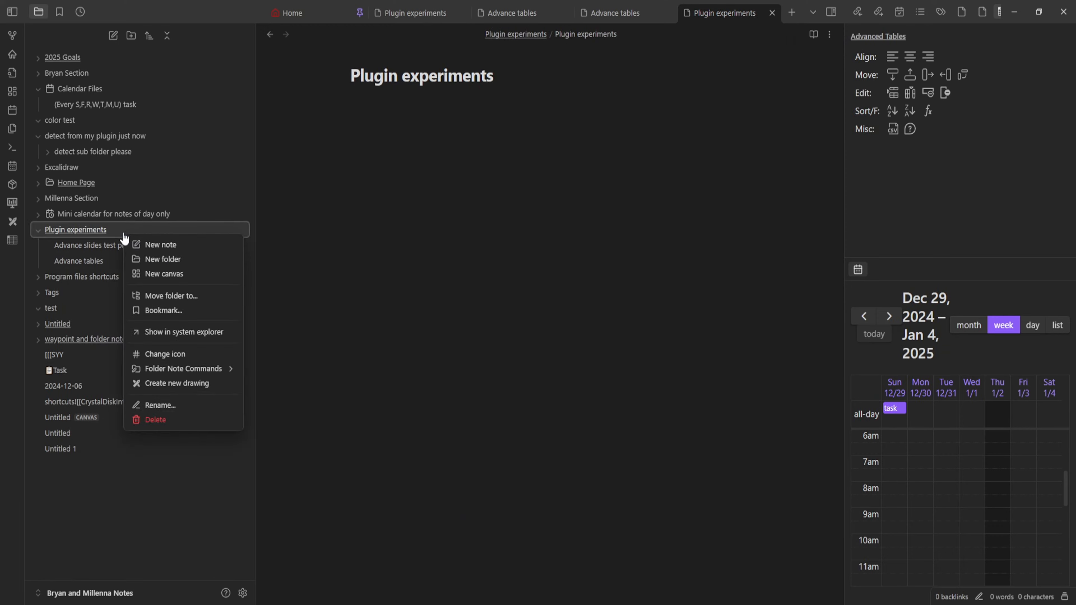
{"action": "left_click", "coordinate": [170, 245]}
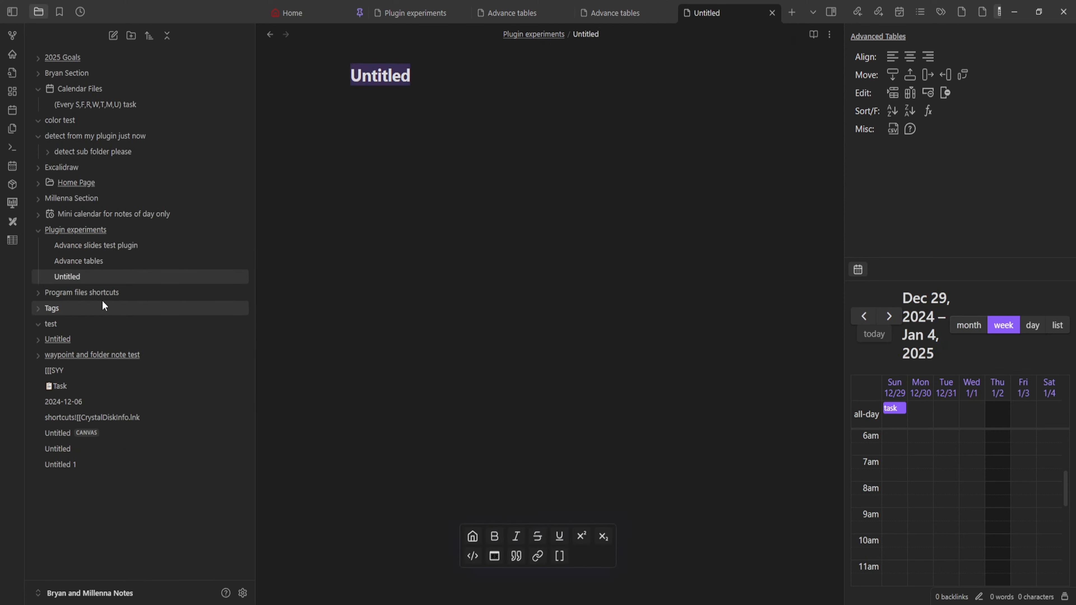
{"action": "key", "text": "F2"}
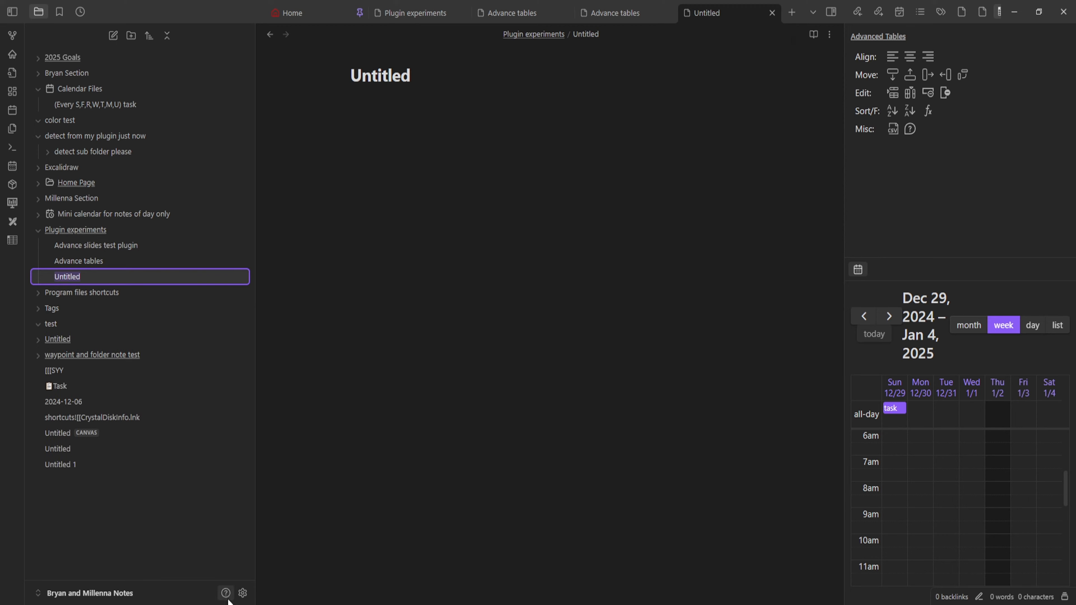
{"action": "left_click", "coordinate": [242, 592]}
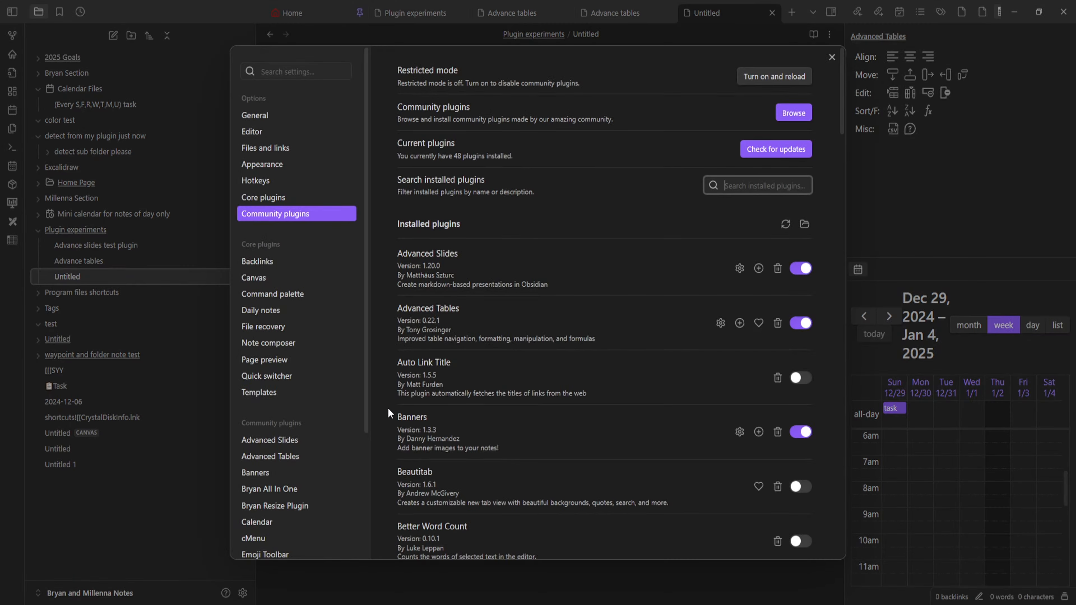
{"action": "left_click", "coordinate": [97, 444]}
{"action": "left_click", "coordinate": [393, 66]}
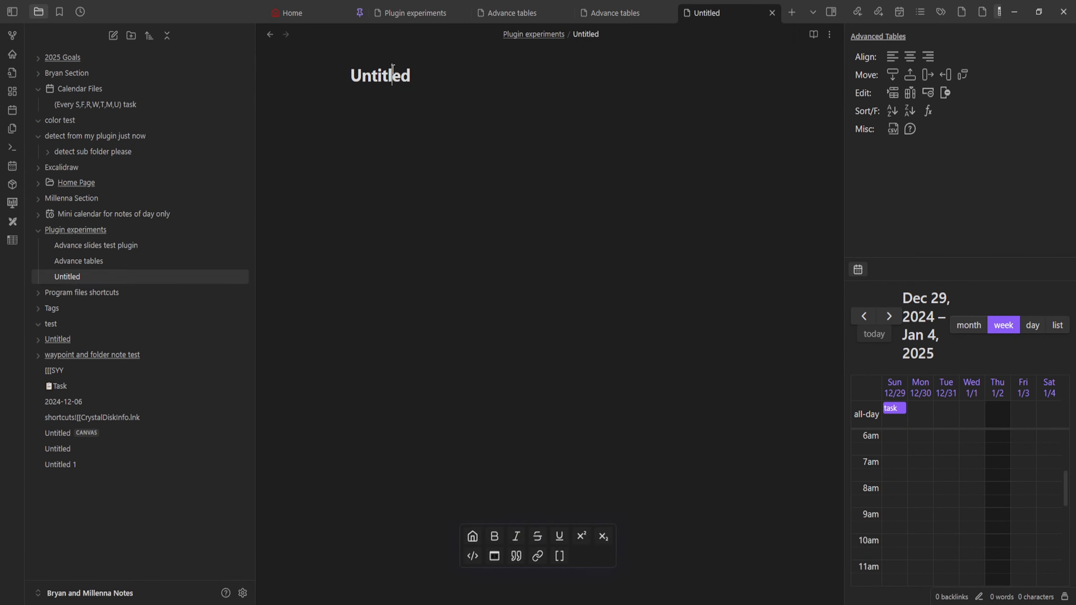
{"action": "double_click", "coordinate": [394, 69]}
{"action": "type", "text": "Auto link title"}
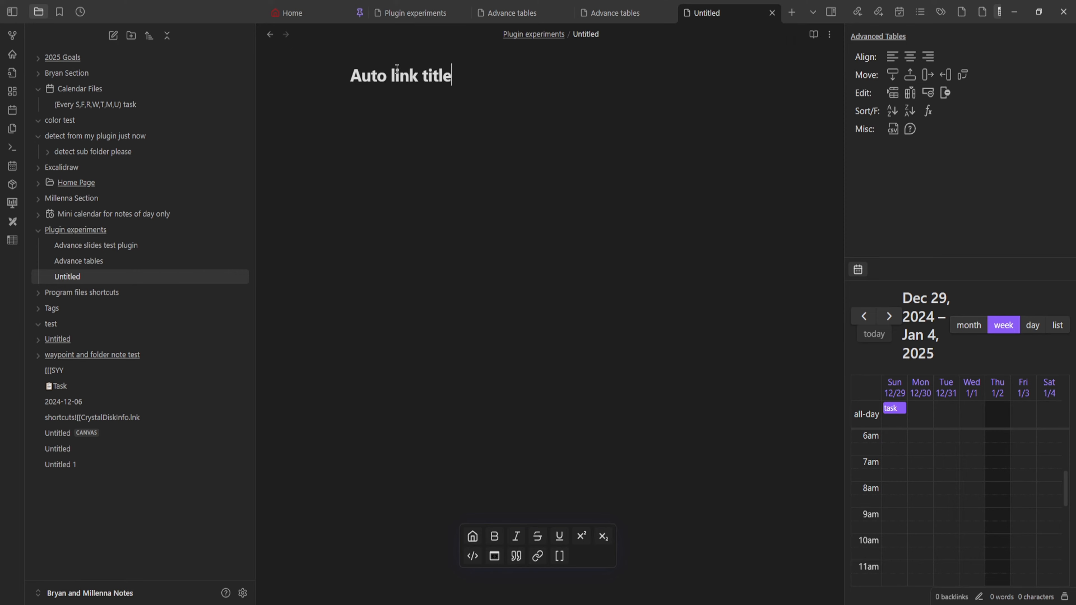
{"action": "key", "text": "Return"}
- Paste the copied plugin description into the body of the new note and skim through it
{"action": "key", "text": "ctrl+v"}
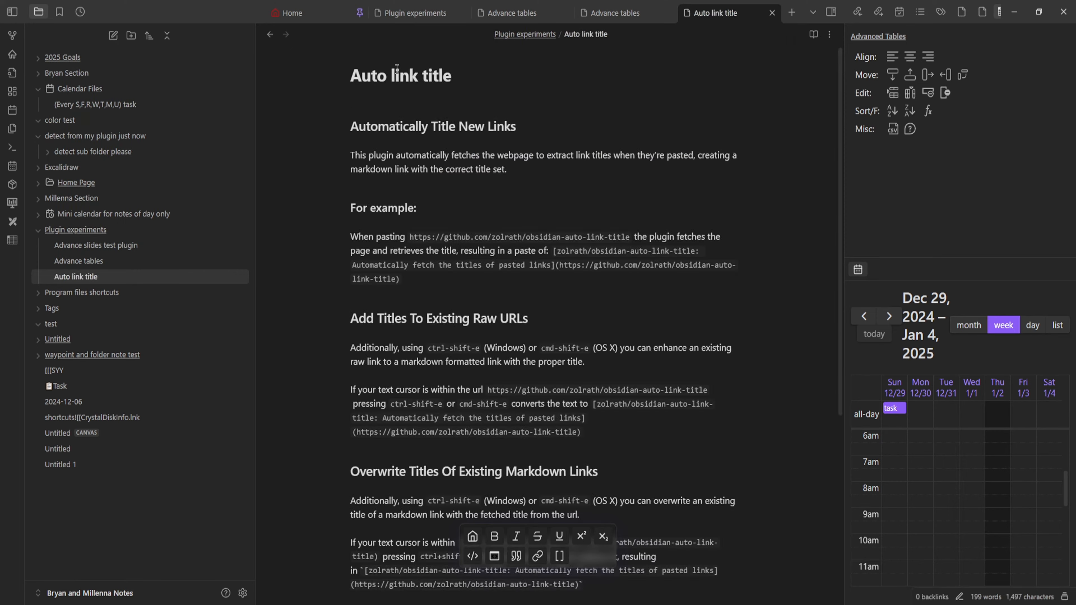
{"action": "scroll", "coordinate": [430, 43], "scroll_direction": "down", "scroll_amount": 5}
{"action": "scroll", "coordinate": [525, 146], "scroll_direction": "up", "scroll_amount": 5}
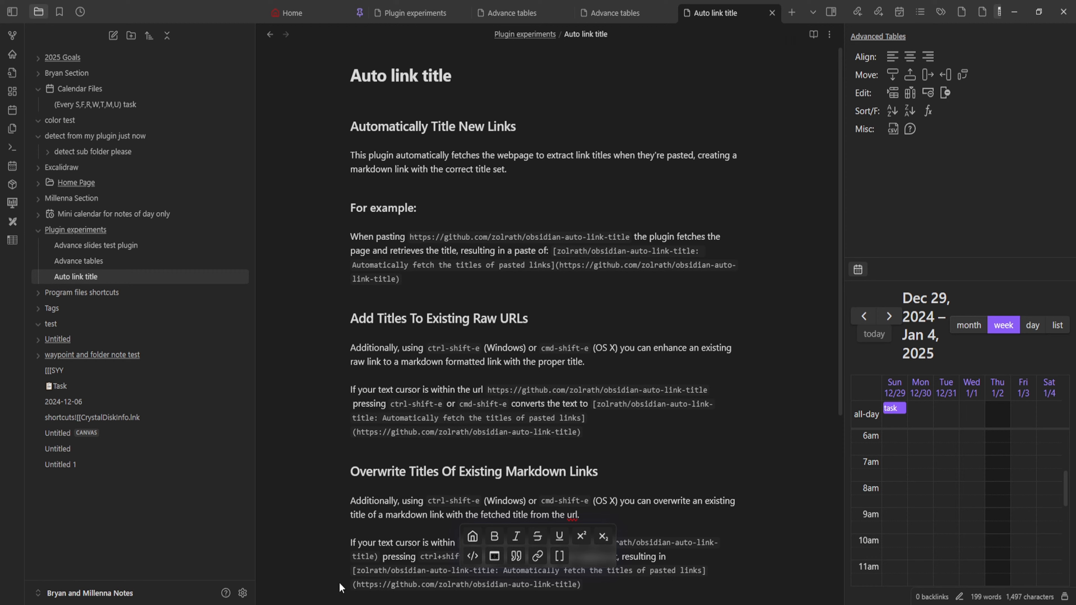
- Enable the Auto Link Title plugin among the installed community plugins
{"action": "left_click", "coordinate": [243, 593]}
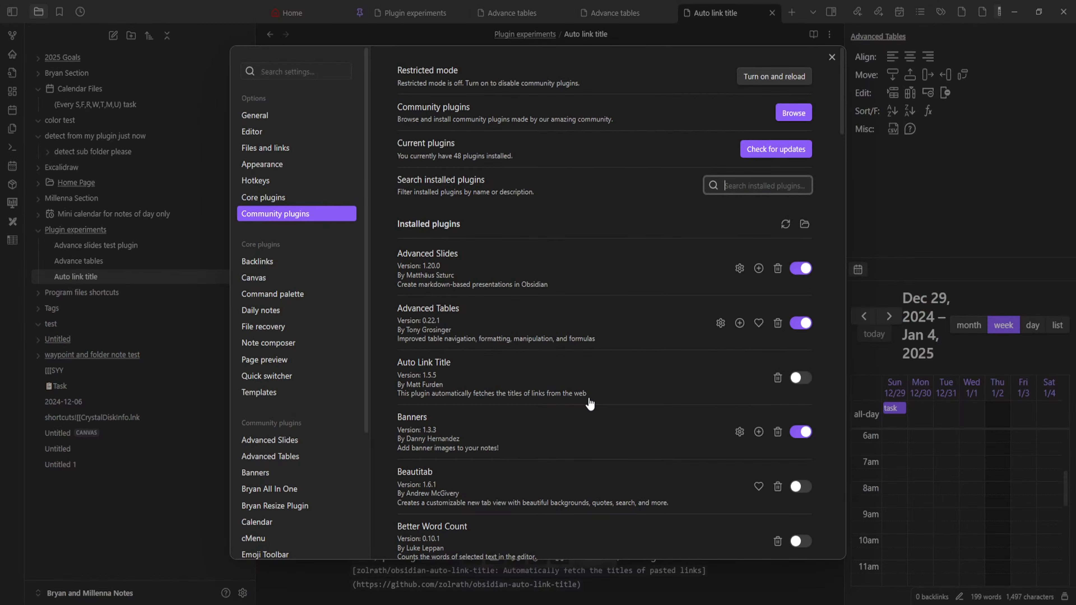
{"action": "left_click", "coordinate": [797, 378]}
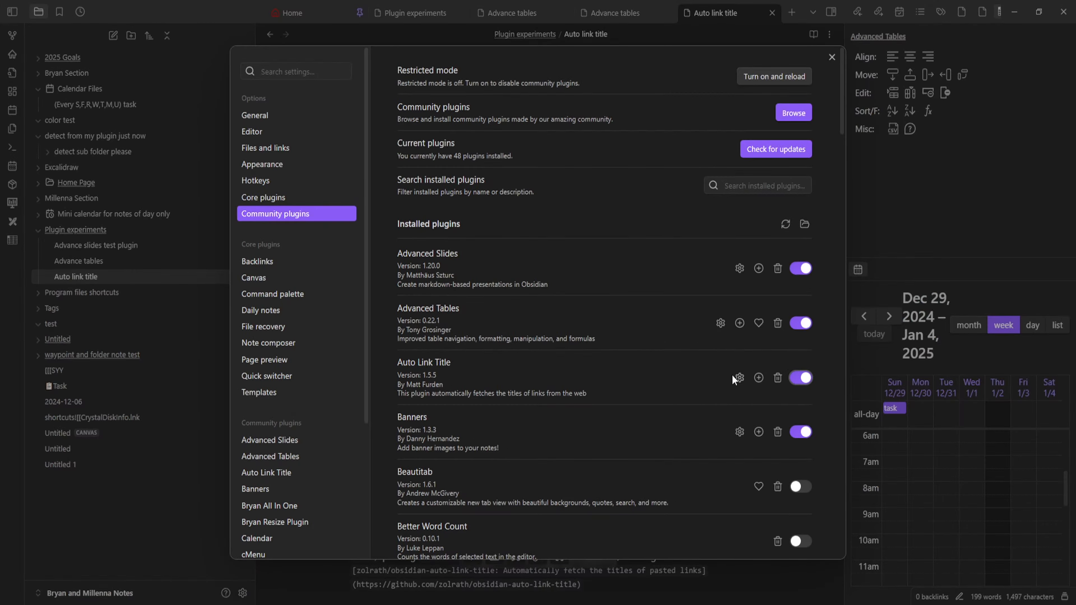
{"action": "key", "text": "alt+Tab"}
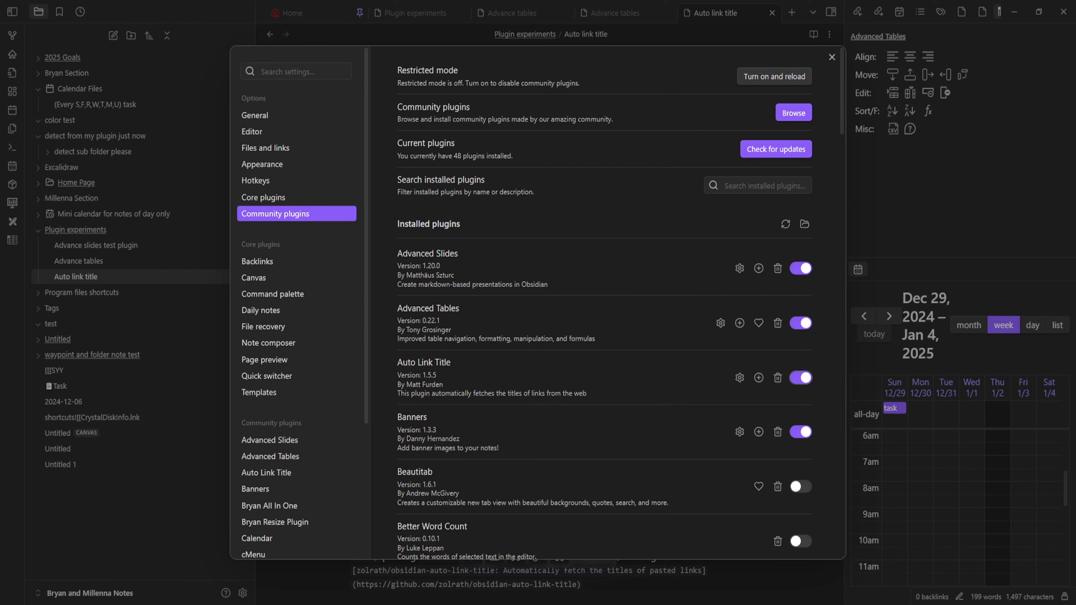
- Reopen the Auto Link Title plugin page, read its sections on titling new, raw and existing links, and return to the note
{"action": "scroll", "coordinate": [522, 375], "scroll_direction": "down", "scroll_amount": 1}
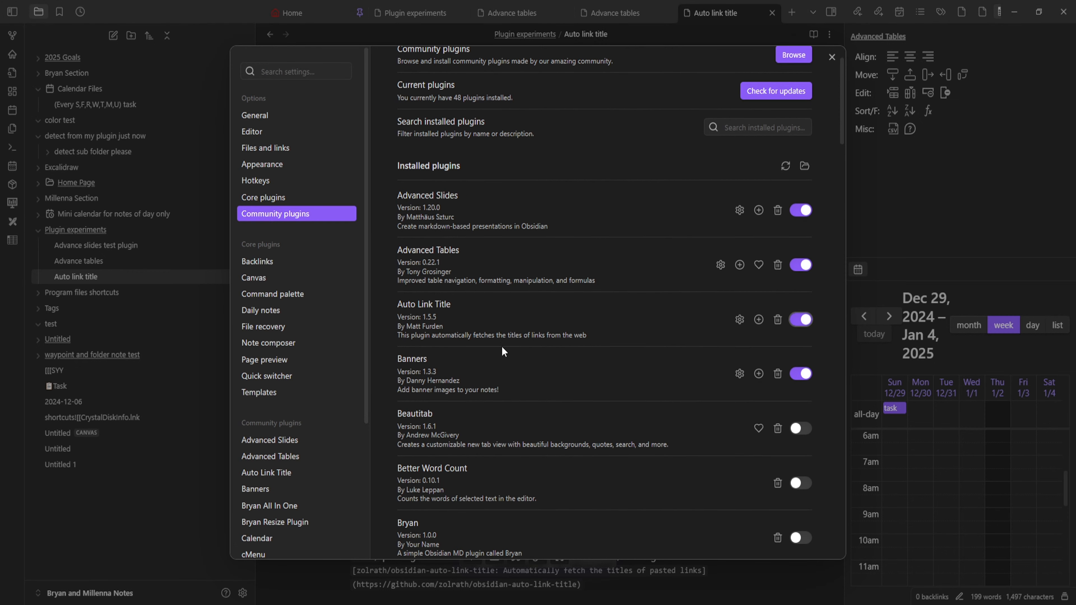
{"action": "left_click", "coordinate": [473, 323]}
{"action": "scroll", "coordinate": [515, 332], "scroll_direction": "down", "scroll_amount": 4}
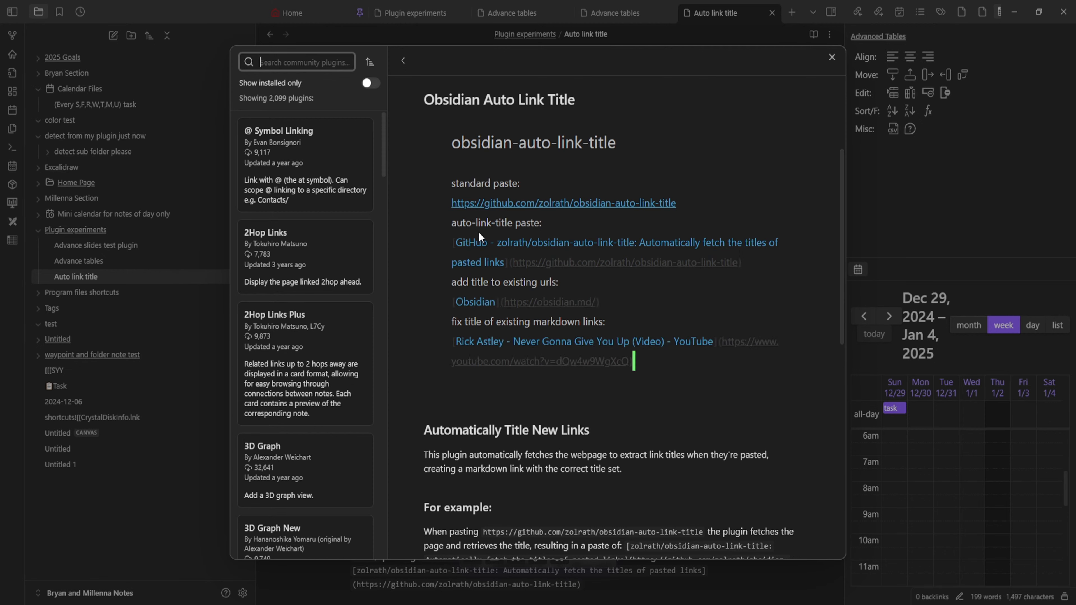
{"action": "scroll", "coordinate": [497, 264], "scroll_direction": "down", "scroll_amount": 2}
{"action": "scroll", "coordinate": [500, 266], "scroll_direction": "down", "scroll_amount": 3}
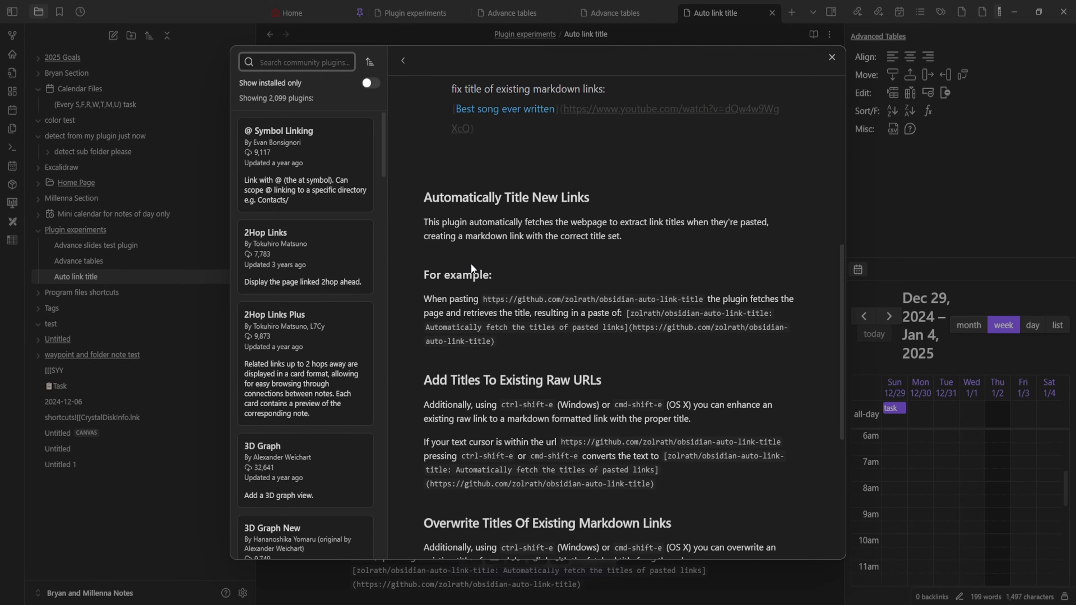
{"action": "scroll", "coordinate": [471, 253], "scroll_direction": "down", "scroll_amount": 3}
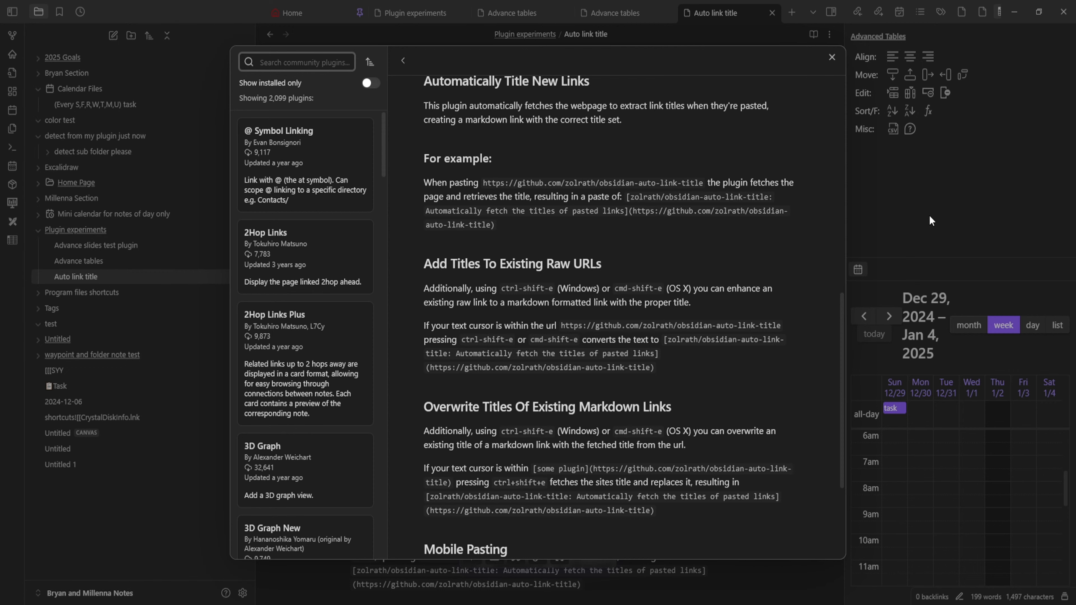
{"action": "key", "text": "Escape"}
{"action": "key", "text": "Escape"}
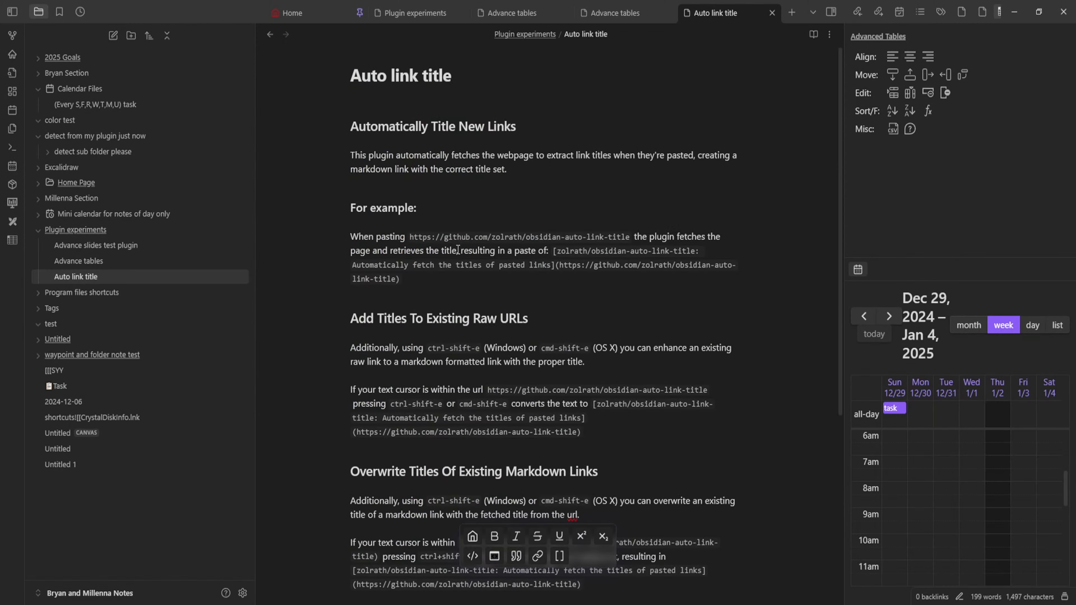
{"action": "scroll", "coordinate": [458, 250], "scroll_direction": "down", "scroll_amount": 6}
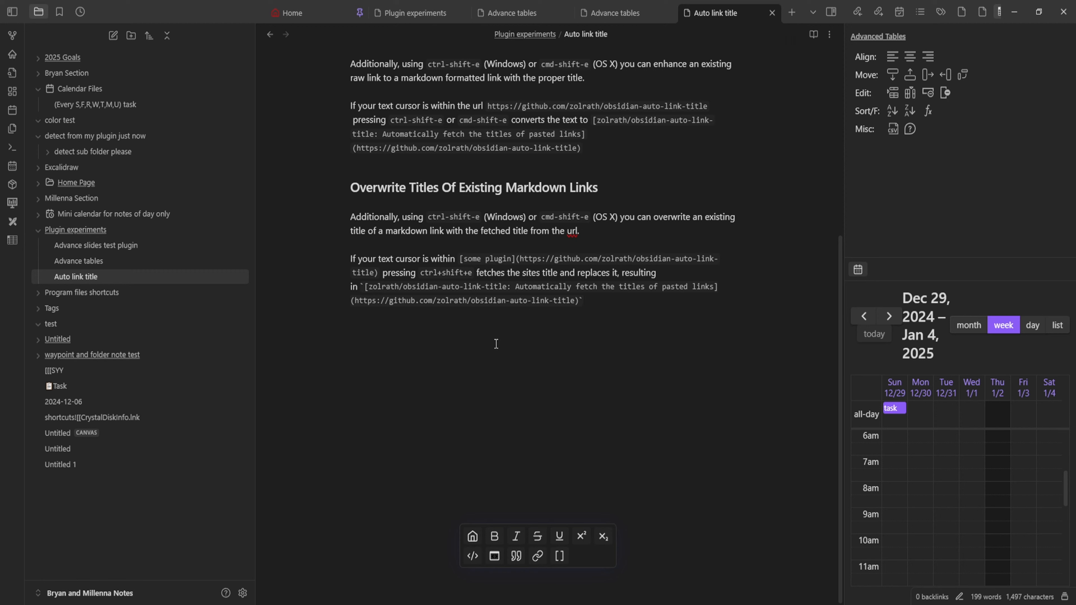
{"action": "key", "text": "Return"}
{"action": "key", "text": "Return"}
{"action": "key", "text": "Return"}
{"action": "key", "text": "Return"}
{"action": "key", "text": "Return"}
{"action": "type", "text": "te"}
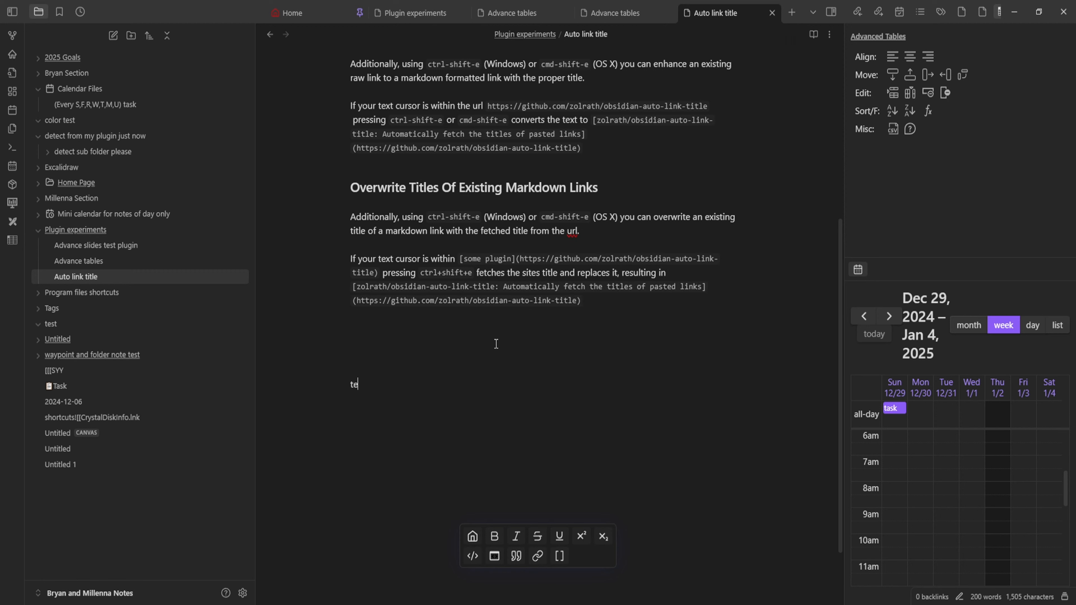
{"action": "type", "text": "st"}
{"action": "type", "text": "https://obsidian.md/blog/new-obsidian-icon"}
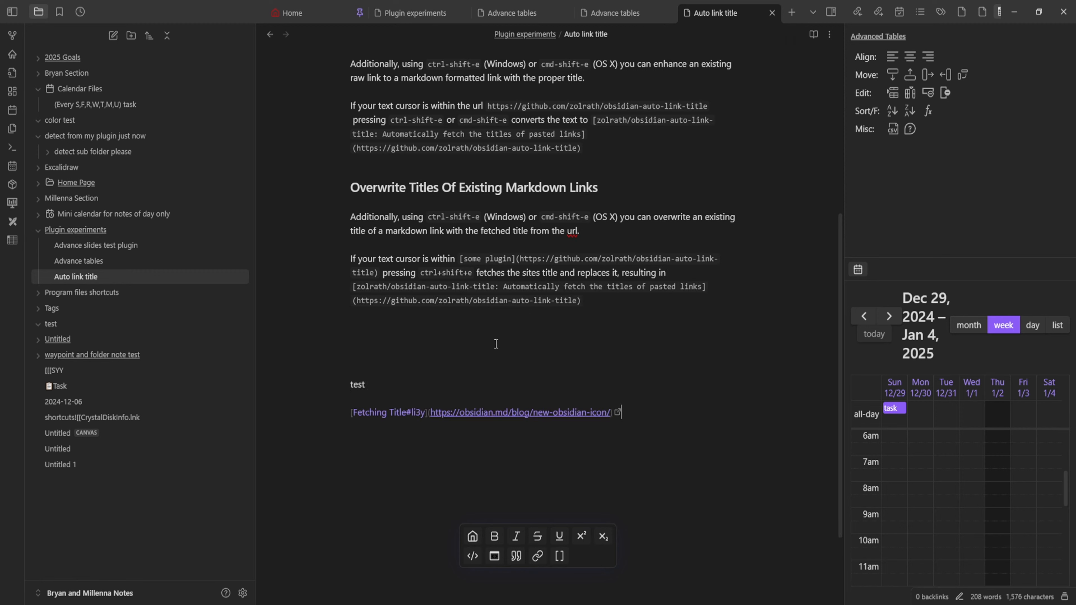
{"action": "key", "text": "Return"}
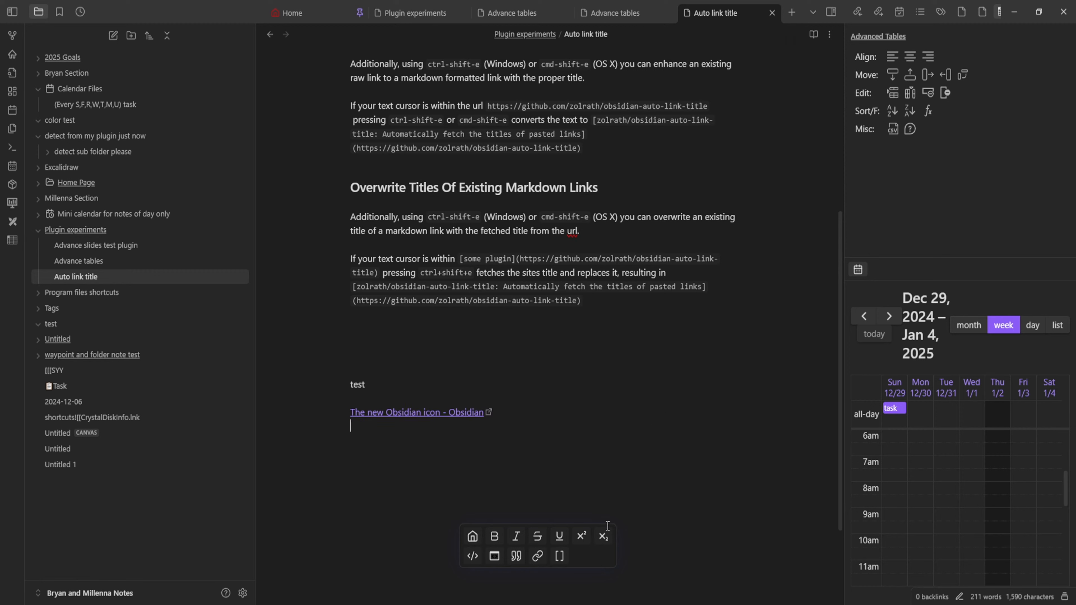
{"action": "key", "text": "BackSpace"}
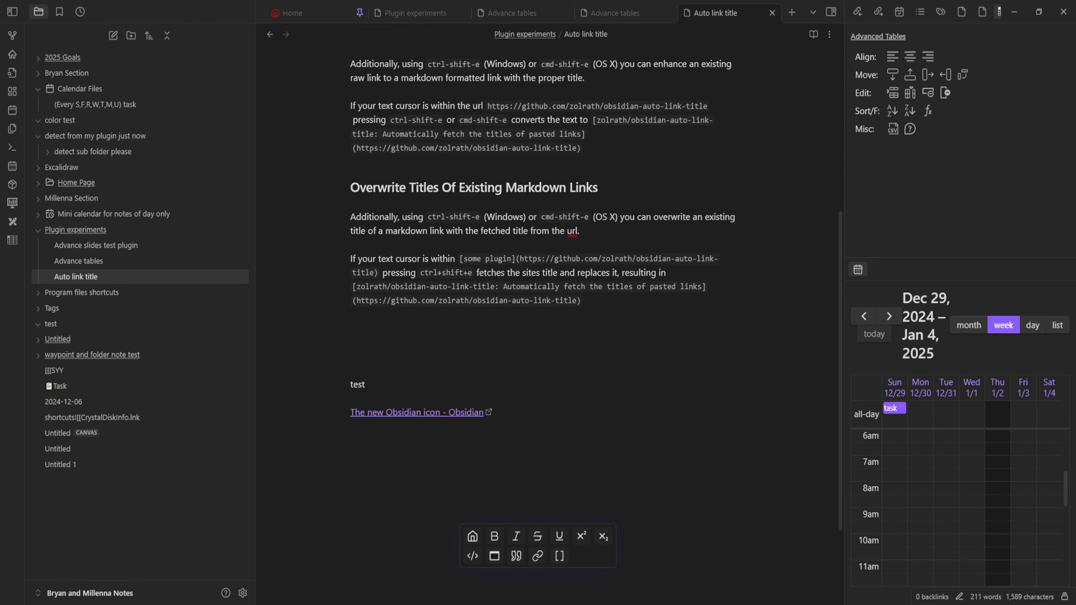
- Examine the pasted link under the test line, both as raw Markdown and as a titled link
{"action": "left_click", "coordinate": [1014, 12]}
{"action": "scroll", "coordinate": [544, 390], "scroll_direction": "down", "scroll_amount": 1}
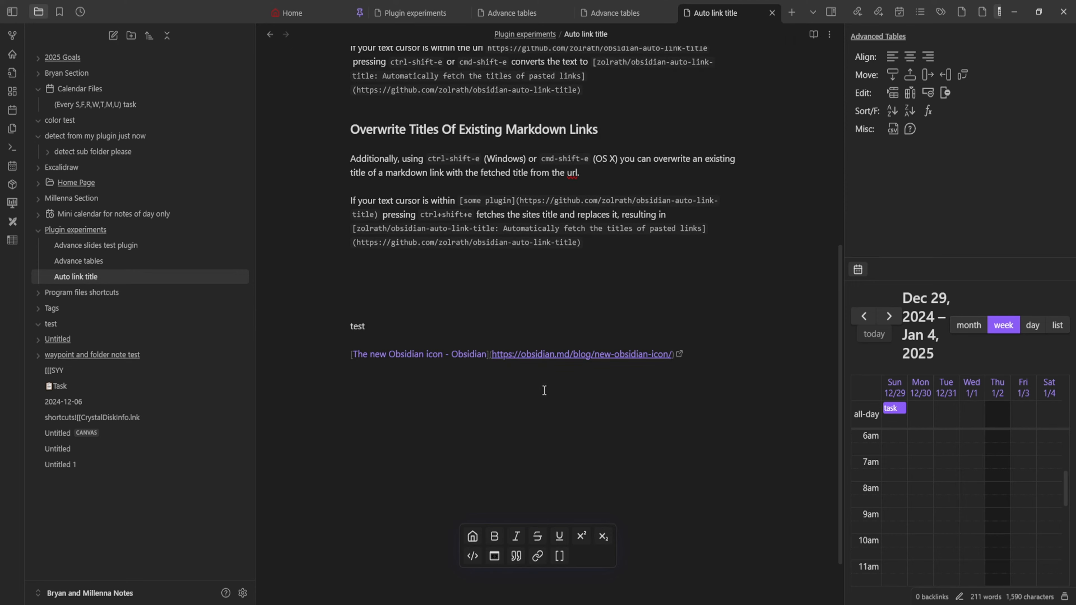
{"action": "left_click", "coordinate": [695, 363]}
{"action": "scroll", "coordinate": [560, 458], "scroll_direction": "down", "scroll_amount": 1}
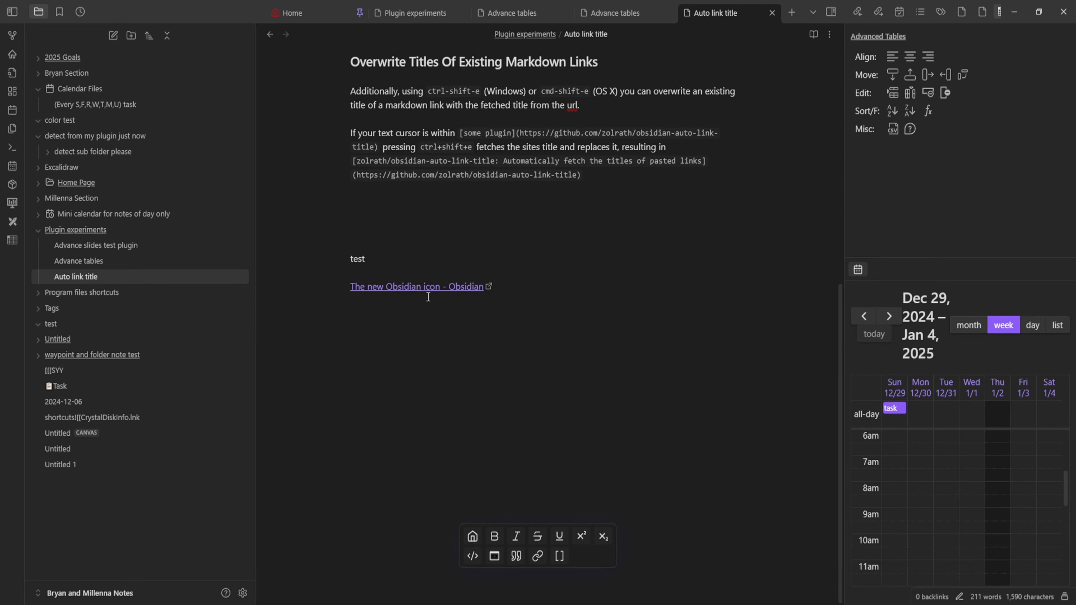
- Browse the community plugins filtered to installed only and open the File Color plugin page
{"action": "left_click", "coordinate": [242, 593]}
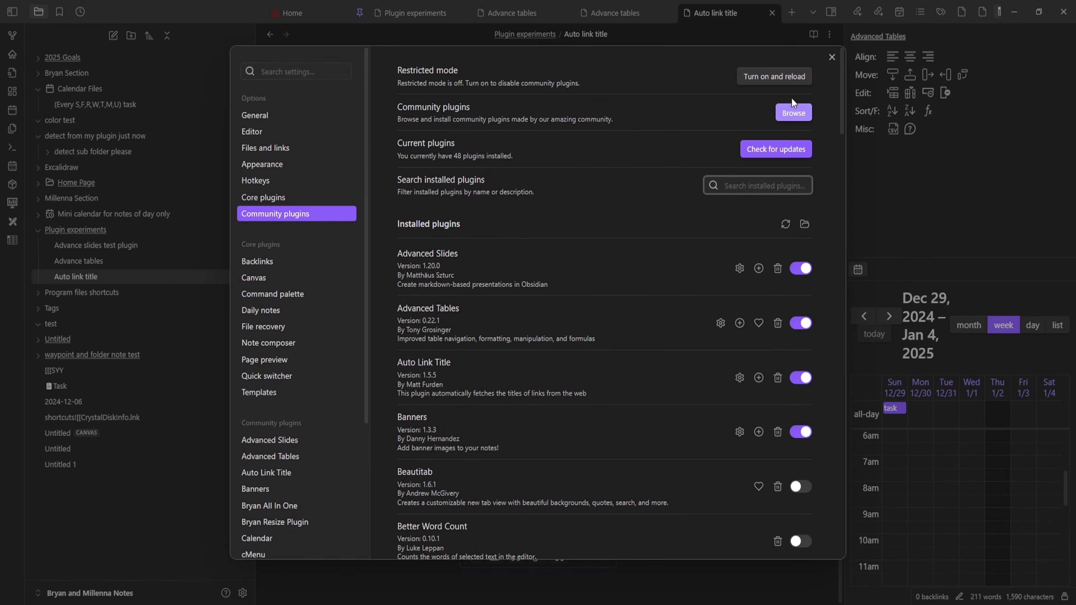
{"action": "left_click", "coordinate": [783, 114]}
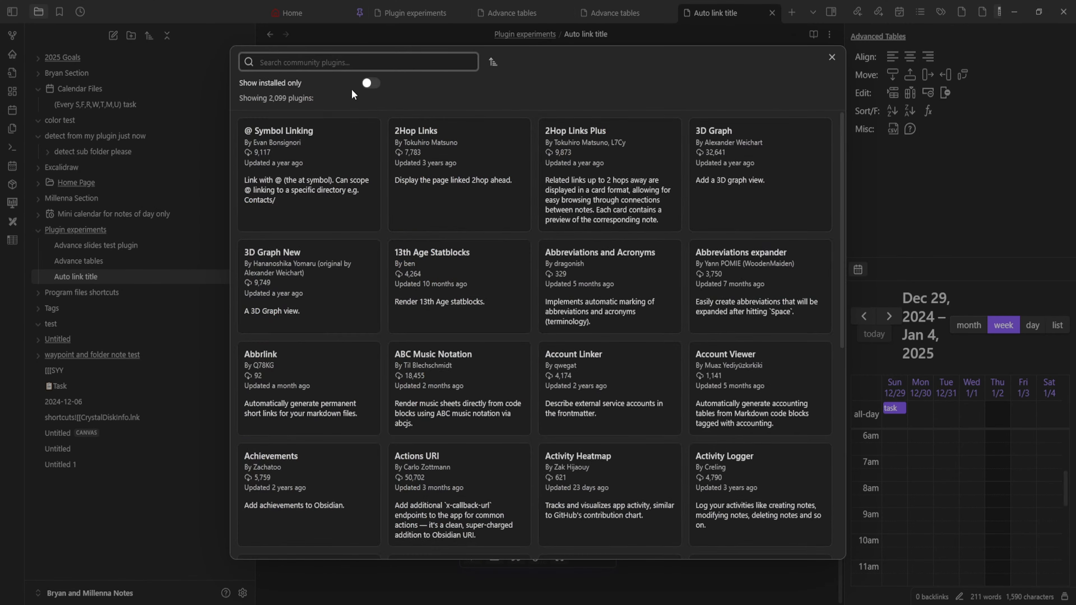
{"action": "left_click", "coordinate": [369, 83]}
{"action": "scroll", "coordinate": [456, 164], "scroll_direction": "down", "scroll_amount": 5}
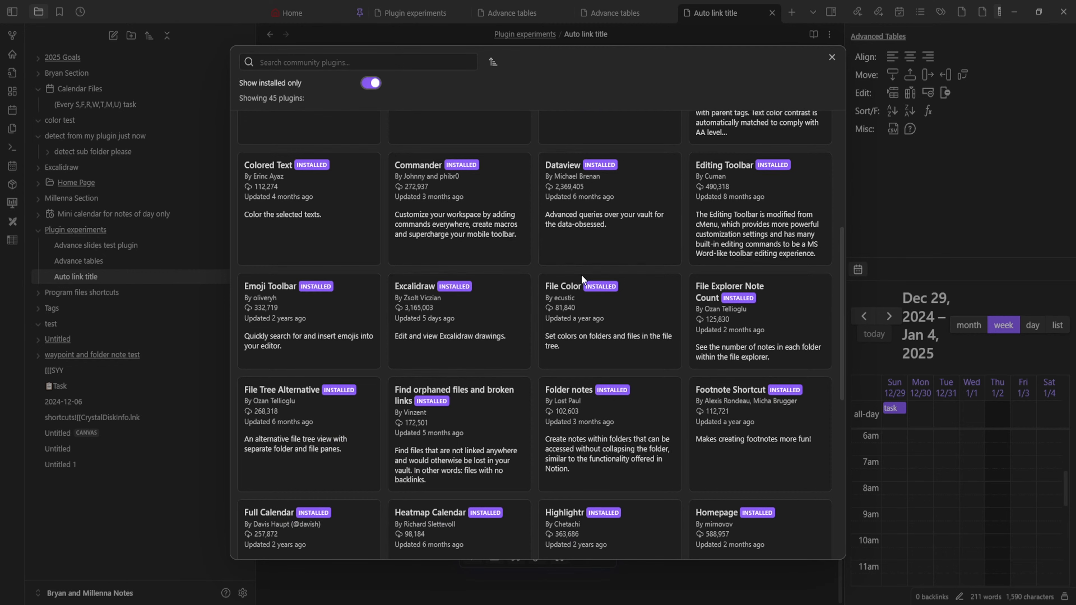
{"action": "left_click", "coordinate": [585, 286]}
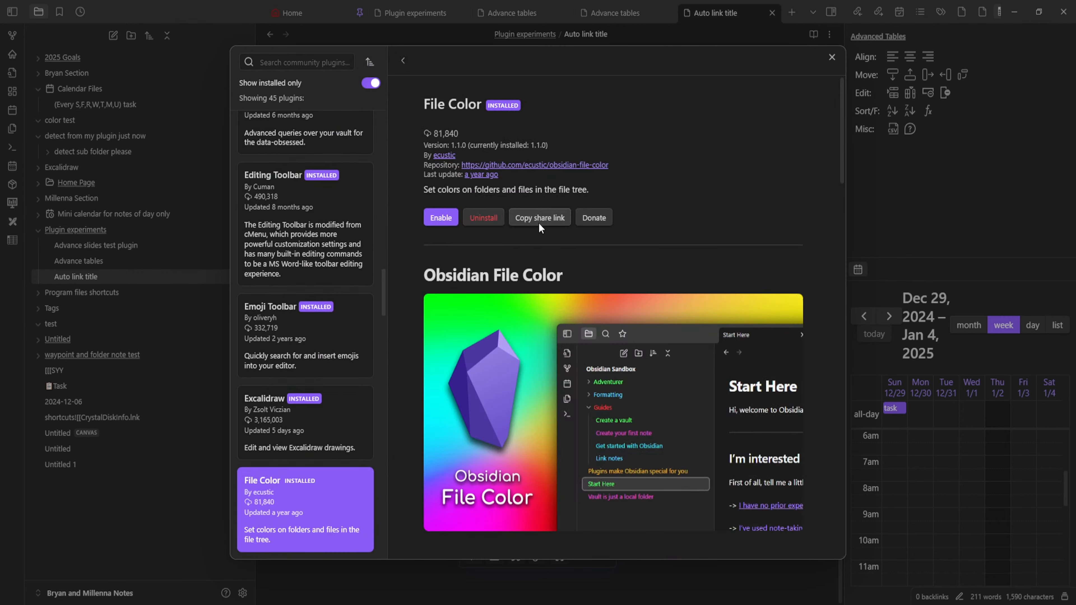
- Copy the File Color plugin's share link and paste it below the titled link in the Auto link title note
{"action": "left_click", "coordinate": [539, 223]}
{"action": "left_click", "coordinate": [960, 293]}
{"action": "left_click", "coordinate": [960, 293]}
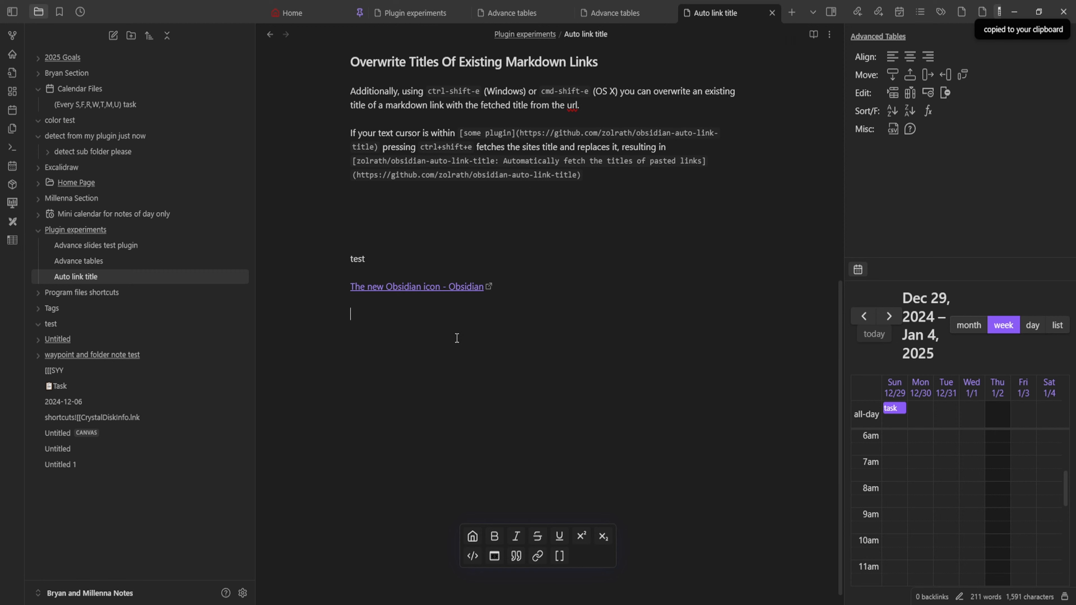
{"action": "type", "text": "obsidian://show-plugin?id=obsidian-file-color"}
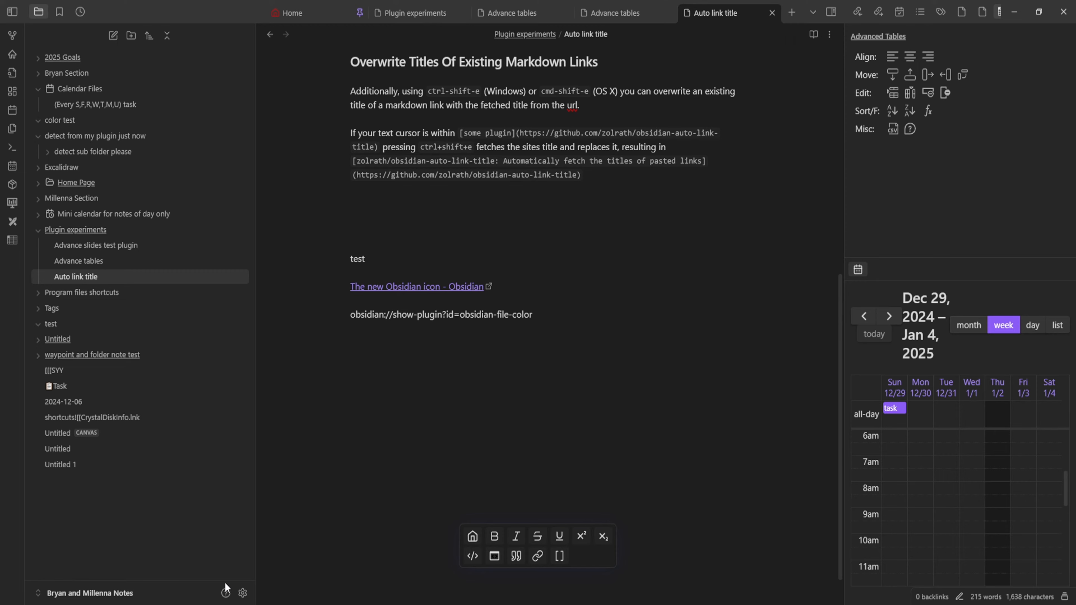
- Reopen the Auto Link Title plugin page from the installed plugins, review its options down to LinkPreview API Key, and return to the note
{"action": "left_click", "coordinate": [242, 593]}
{"action": "scroll", "coordinate": [622, 335], "scroll_direction": "down", "scroll_amount": 2}
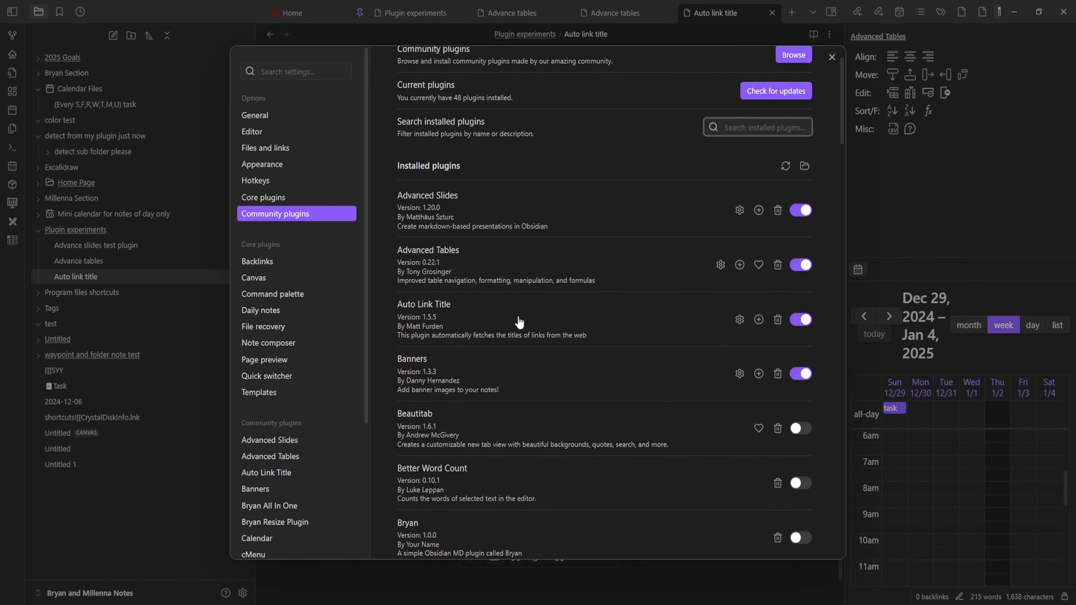
{"action": "left_click", "coordinate": [545, 327]}
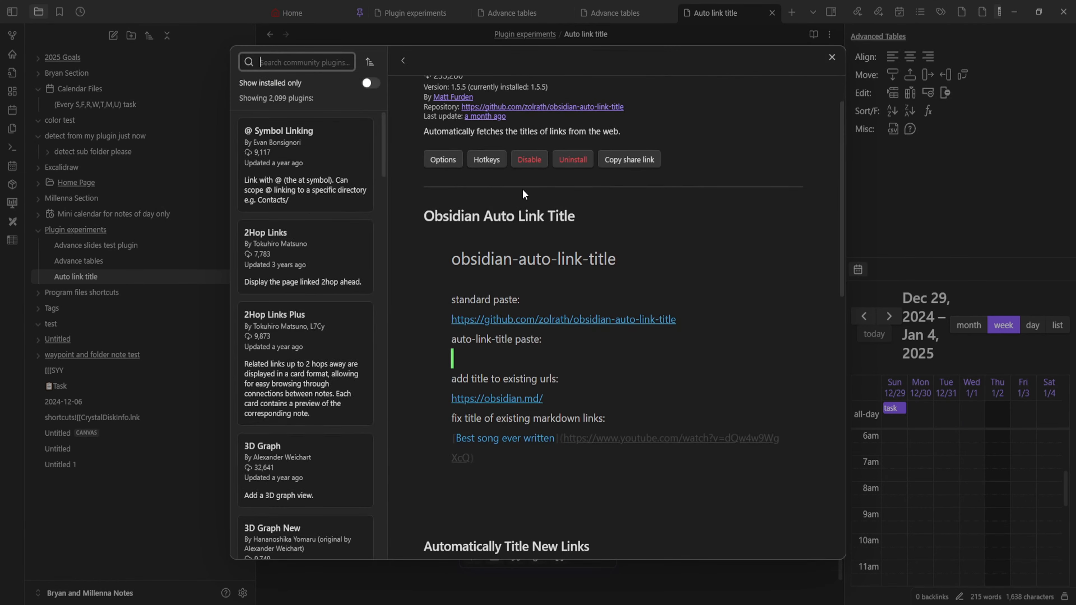
{"action": "left_click", "coordinate": [441, 166]}
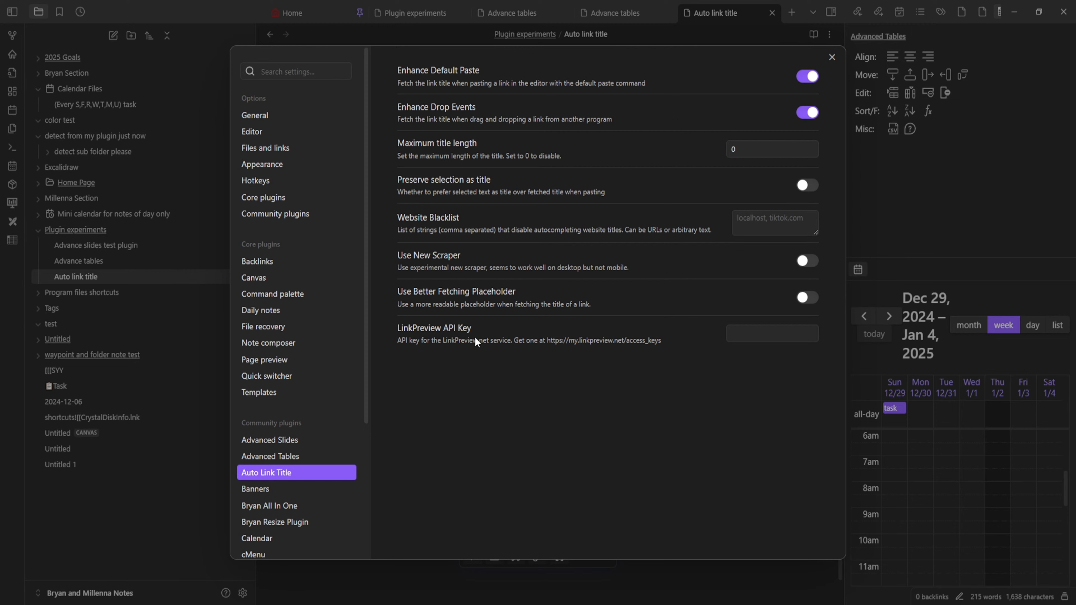
{"action": "left_click", "coordinate": [766, 338]}
{"action": "left_click", "coordinate": [948, 229]}
- Add below the titled link "downside is only works for websites only it wont work for say plugin links or links to stuff that arent considered a website"
{"action": "scroll", "coordinate": [521, 328], "scroll_direction": "down", "scroll_amount": 2}
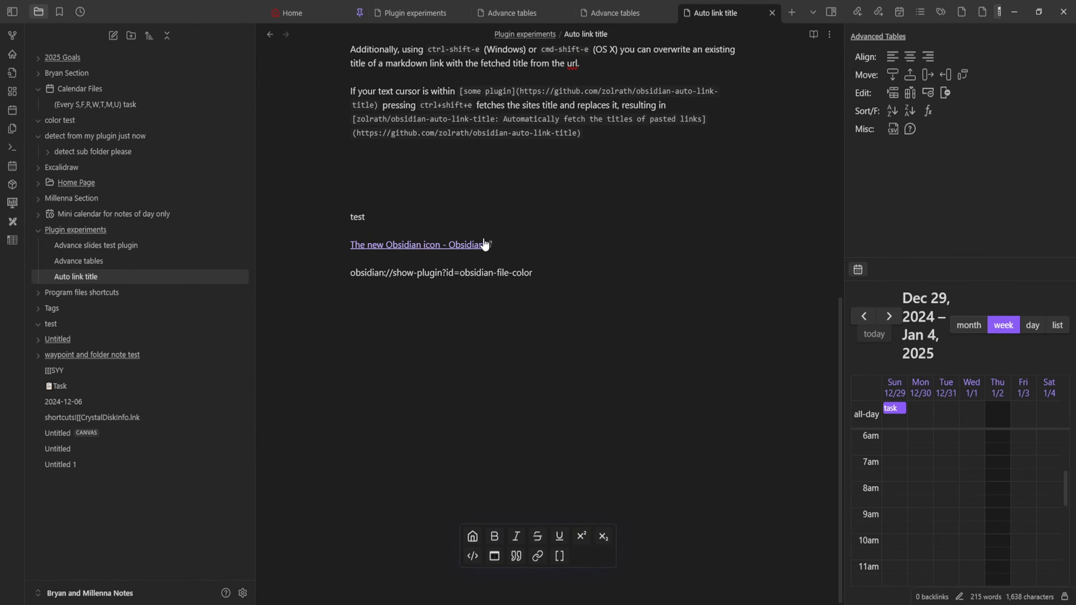
{"action": "left_click", "coordinate": [526, 244]}
{"action": "left_click", "coordinate": [581, 257]}
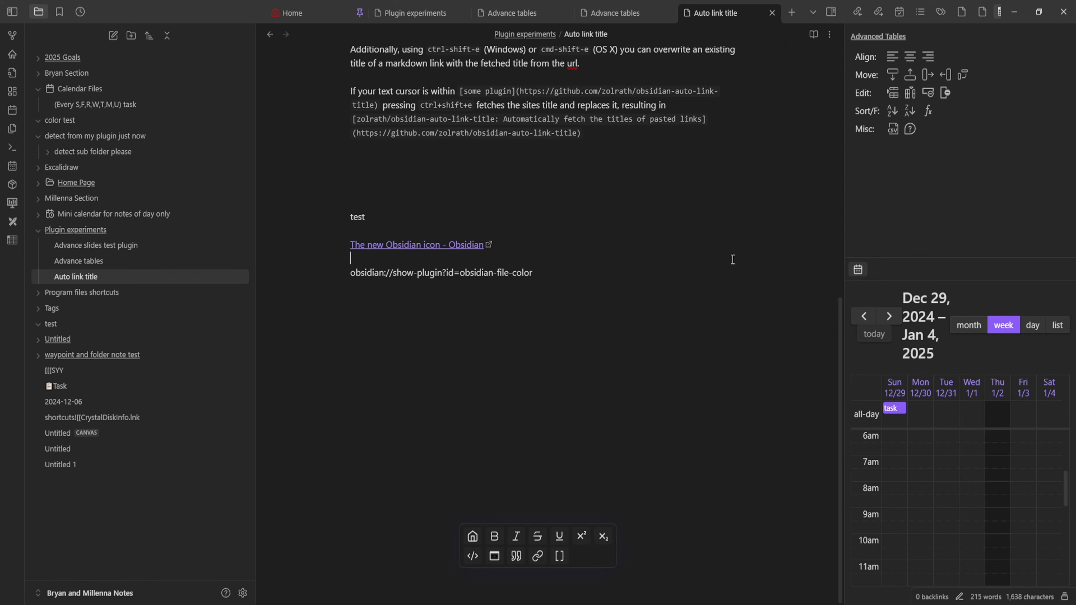
{"action": "key", "text": "Return"}
{"action": "key", "text": "Return"}
{"action": "key", "text": "Return"}
{"action": "key", "text": "Return"}
{"action": "key", "text": "Return"}
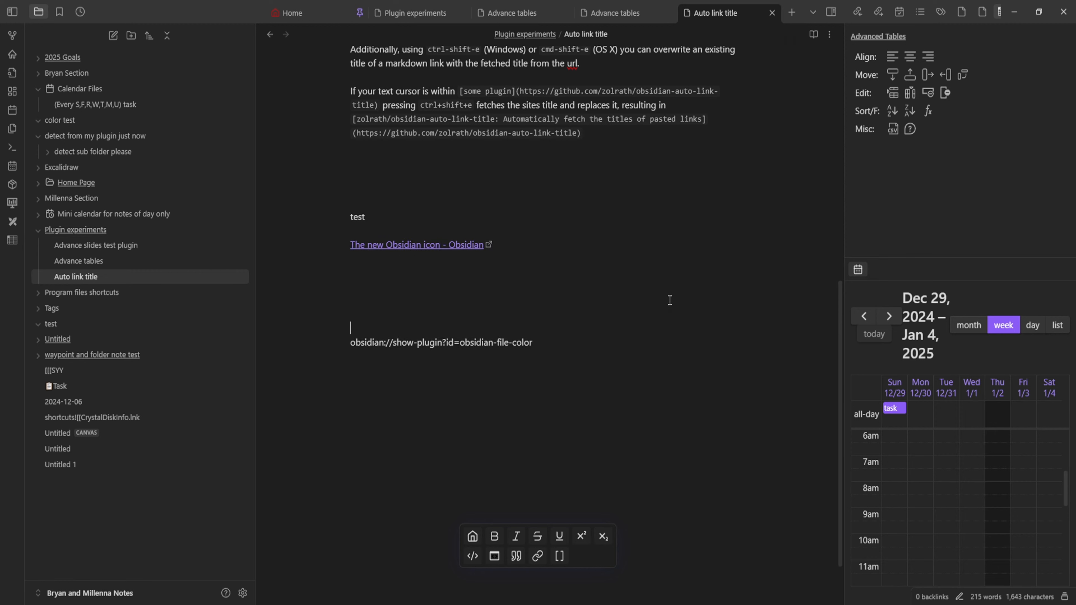
{"action": "type", "text": "downside is only works for "}
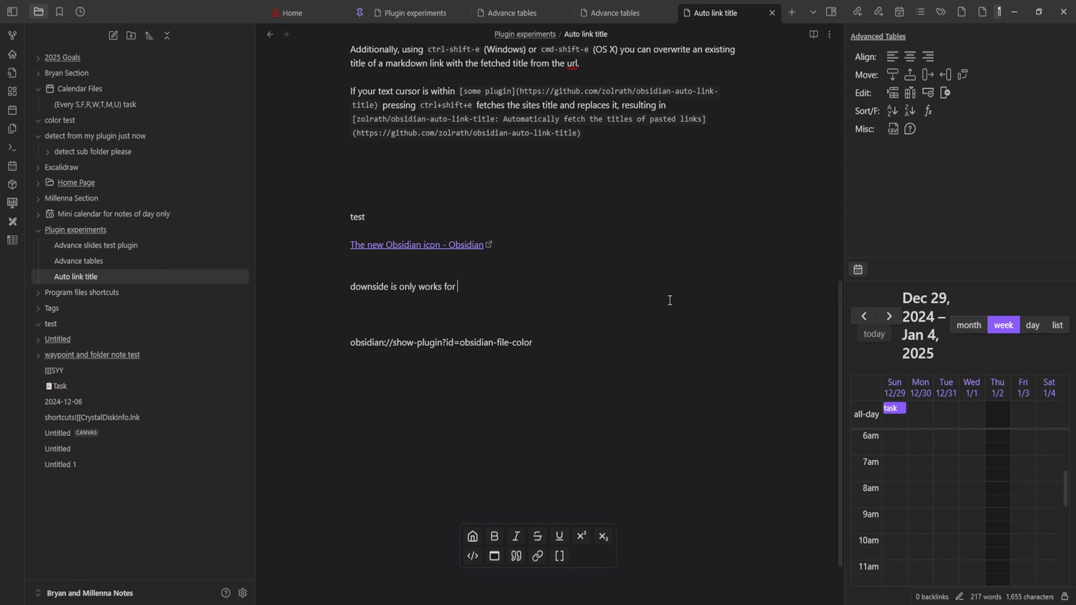
{"action": "type", "text": "websites only it wont wo"}
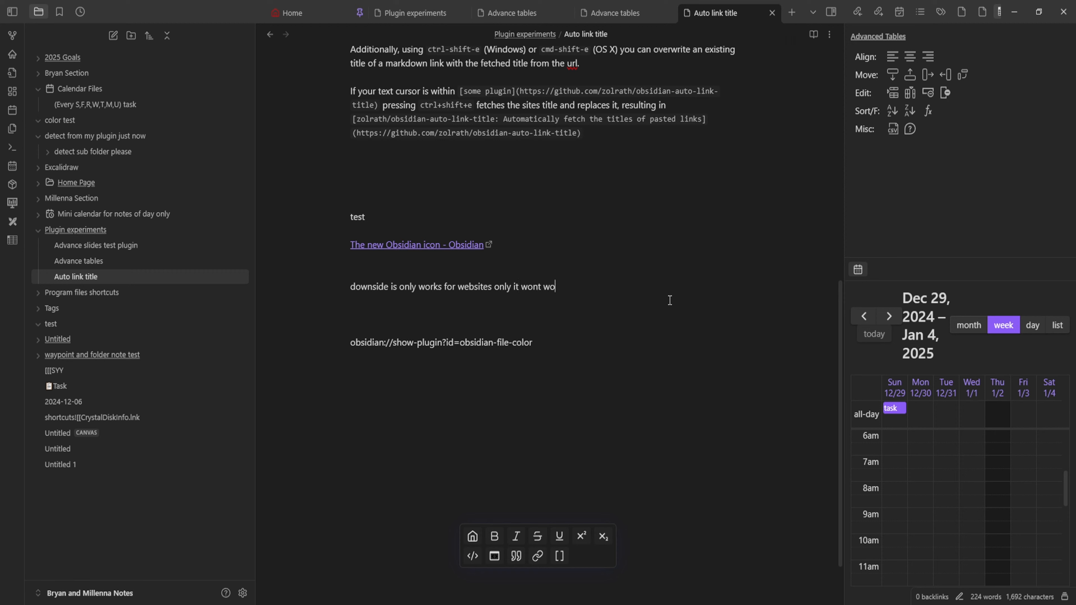
{"action": "type", "text": "rk for say plugin links or li"}
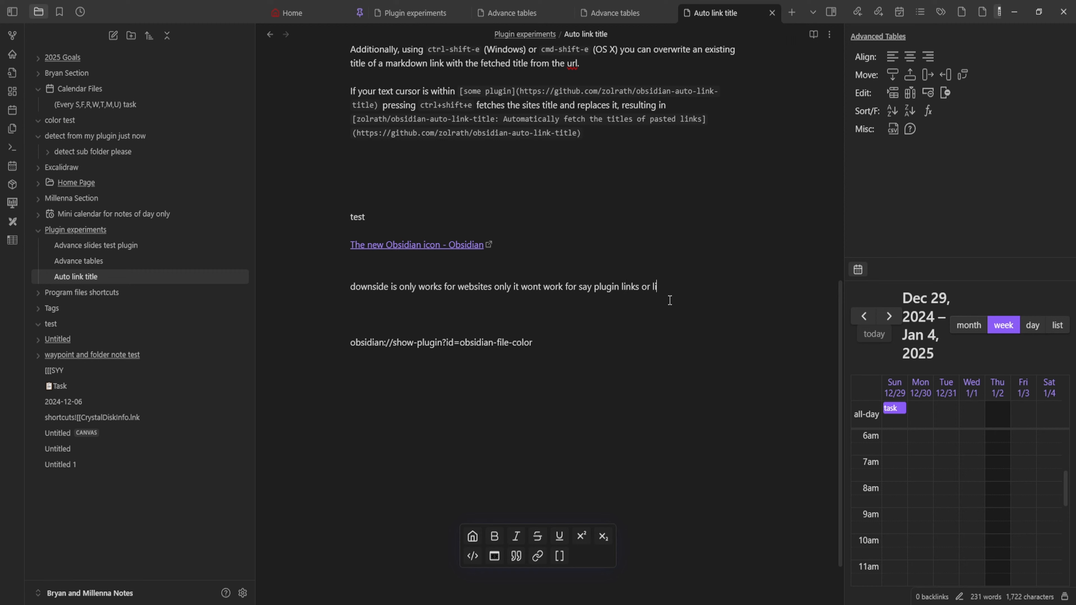
{"action": "type", "text": "nks to stuff that arent coi"}
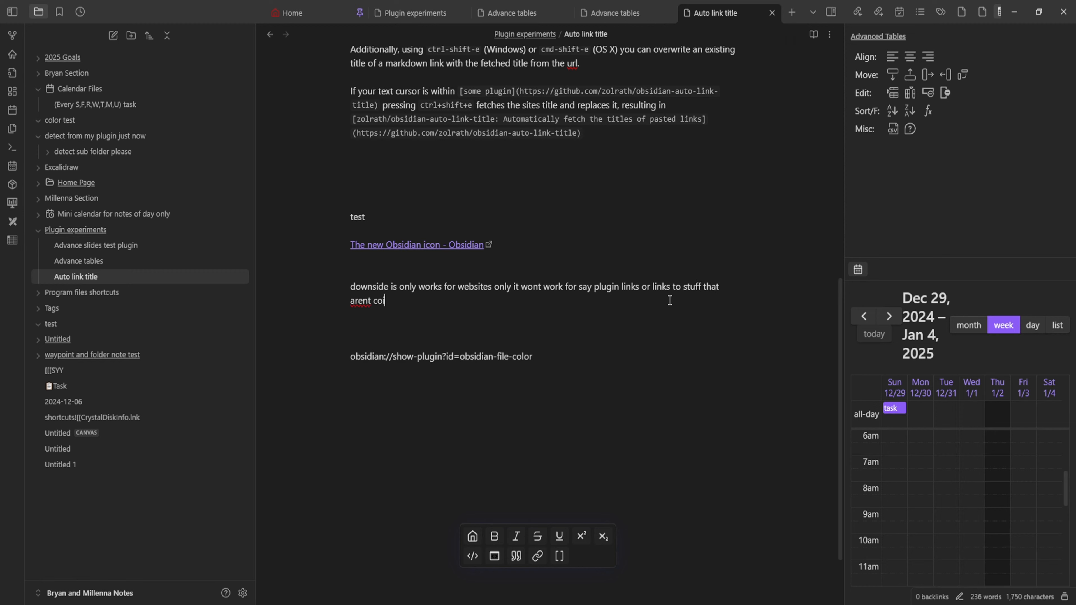
{"action": "key", "text": "BackSpace"}
{"action": "type", "text": "m"}
{"action": "key", "text": "BackSpace"}
{"action": "type", "text": "nsidered a wehbsite"}
{"action": "key", "text": "Return"}
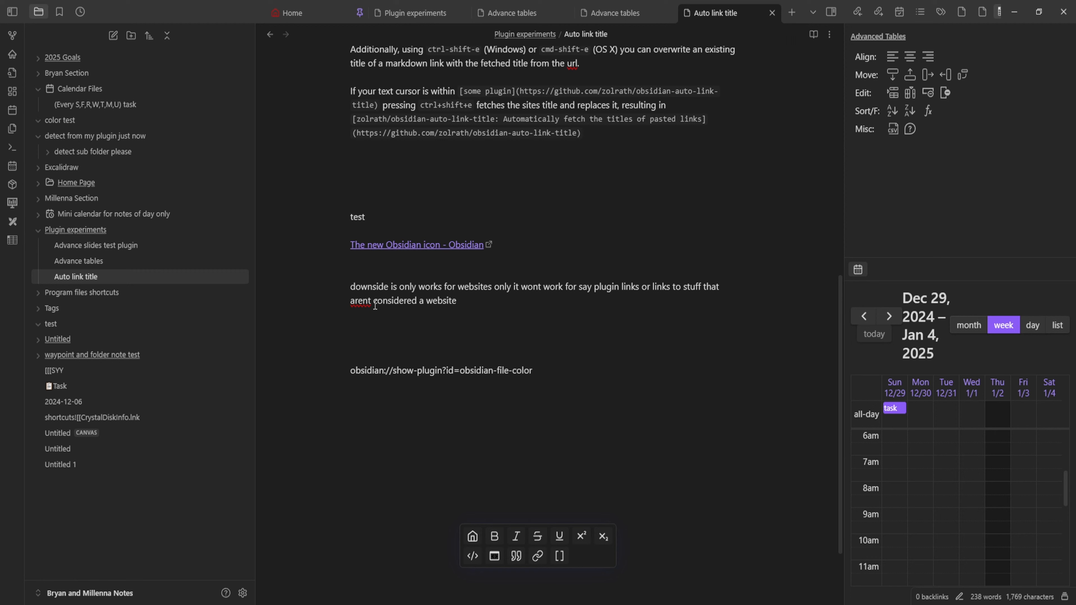
- Correct the misspelled "arent" to "aren't" in the downside sentence and add blank lines beneath it
{"action": "right_click", "coordinate": [361, 300]}
{"action": "left_click", "coordinate": [381, 306]}
{"action": "left_click", "coordinate": [470, 301]}
{"action": "key", "text": "Return"}
{"action": "key", "text": "Return"}
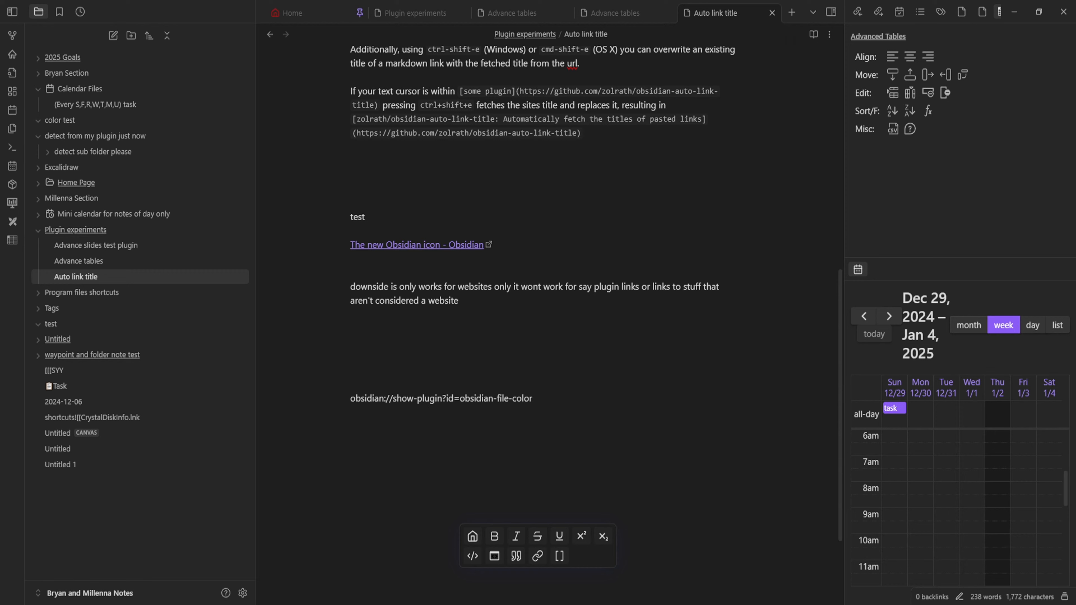
{"action": "scroll", "coordinate": [508, 315], "scroll_direction": "down", "scroll_amount": 1}
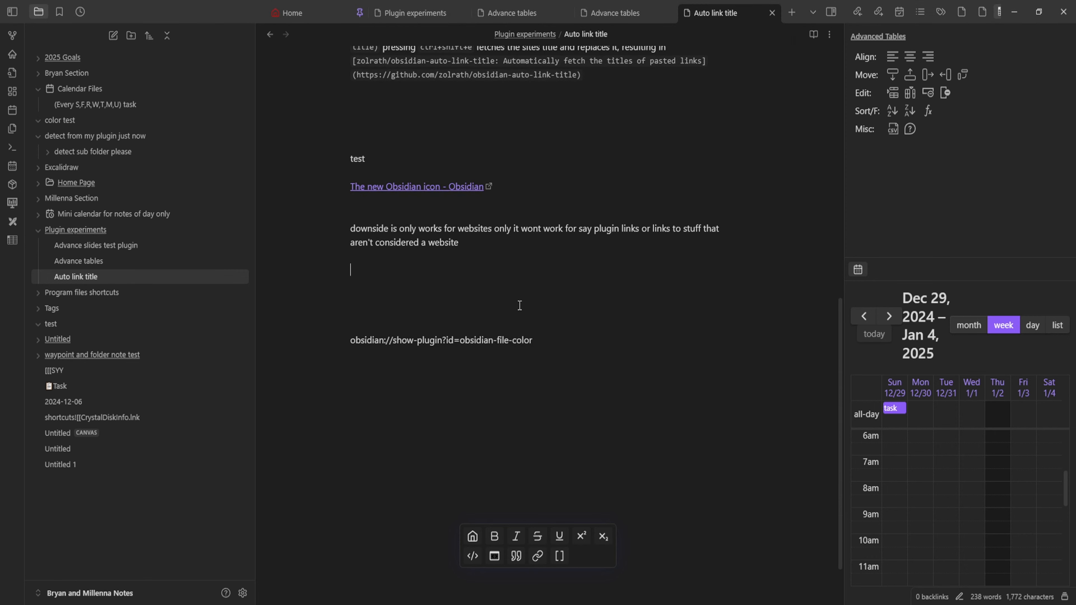
{"action": "left_click", "coordinate": [532, 286]}
- Copy the titled Obsidian icon link and the downside sentence to the start of the note, with blank lines before the first heading
{"action": "scroll", "coordinate": [337, 220], "scroll_direction": "up", "scroll_amount": 10}
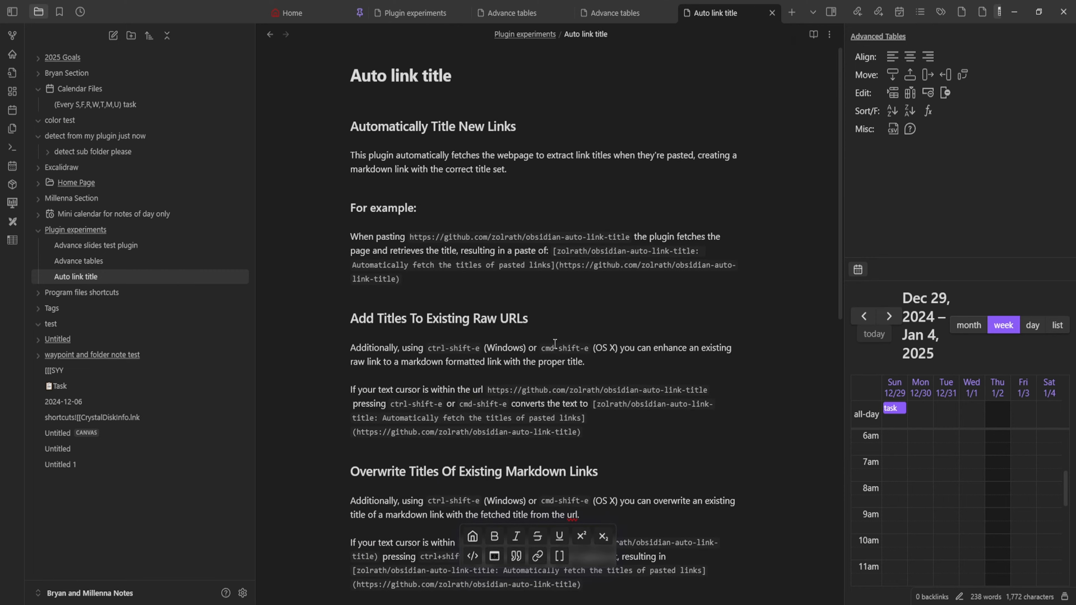
{"action": "left_click", "coordinate": [465, 102]}
{"action": "scroll", "coordinate": [459, 101], "scroll_direction": "down", "scroll_amount": 10}
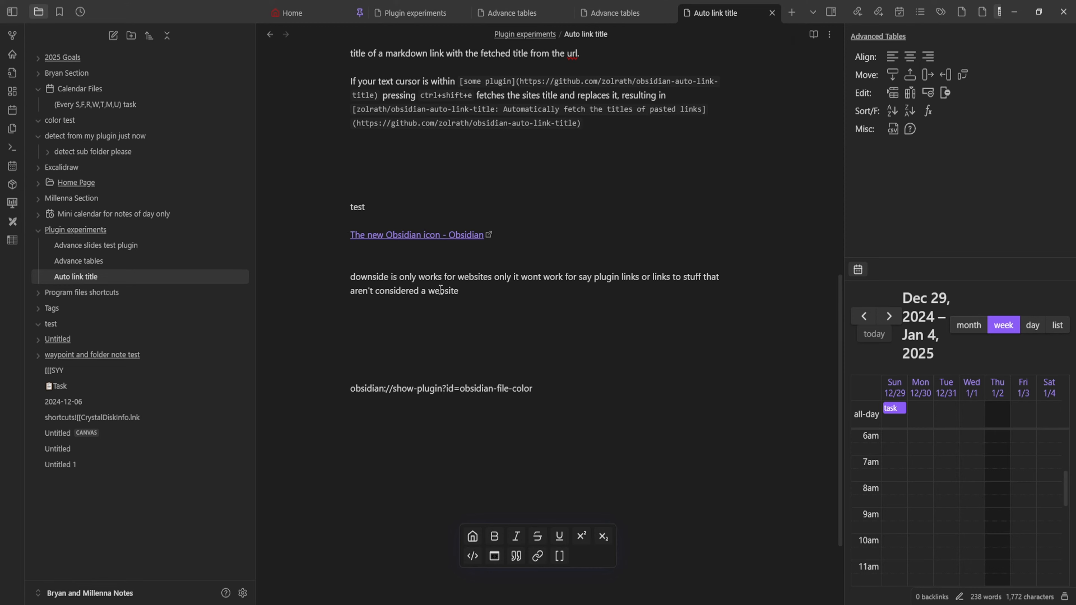
{"action": "left_click", "coordinate": [464, 294]}
{"action": "left_click_drag", "start_coordinate": [464, 295], "coordinate": [331, 246]}
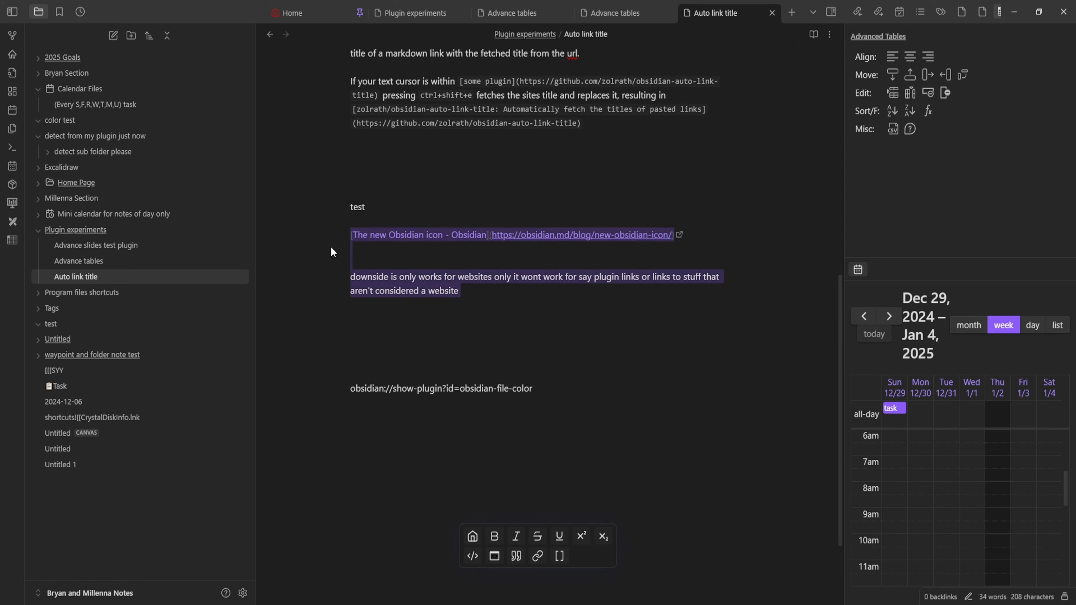
{"action": "scroll", "coordinate": [382, 230], "scroll_direction": "up", "scroll_amount": 9}
{"action": "scroll", "coordinate": [382, 230], "scroll_direction": "up", "scroll_amount": 1}
{"action": "left_click", "coordinate": [365, 103]}
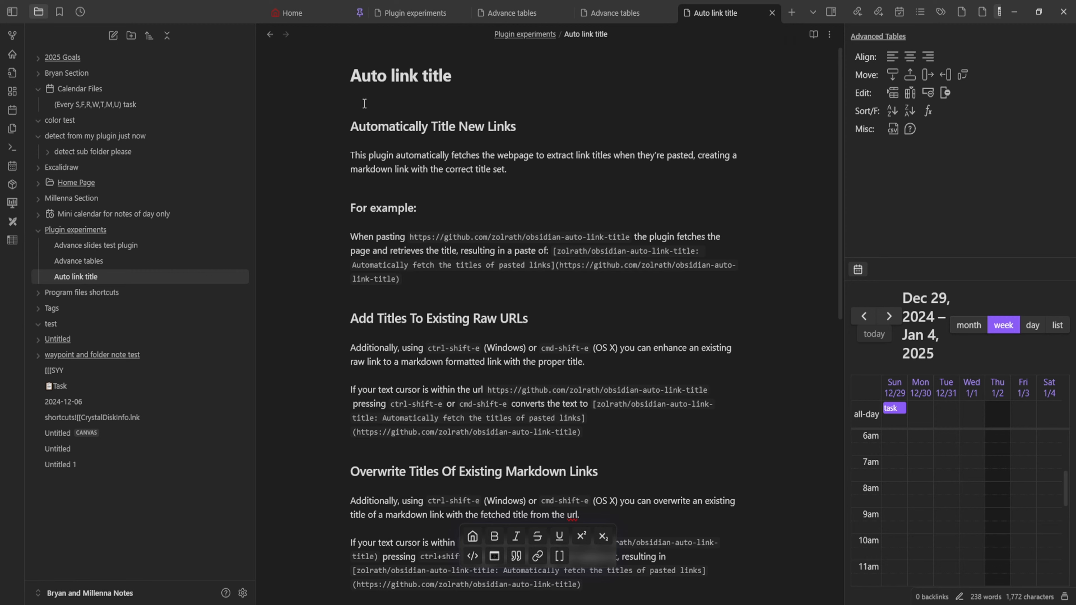
{"action": "key", "text": "ctrl+v"}
{"action": "key", "text": "Return"}
{"action": "key", "text": "Return"}
{"action": "key", "text": "Return"}
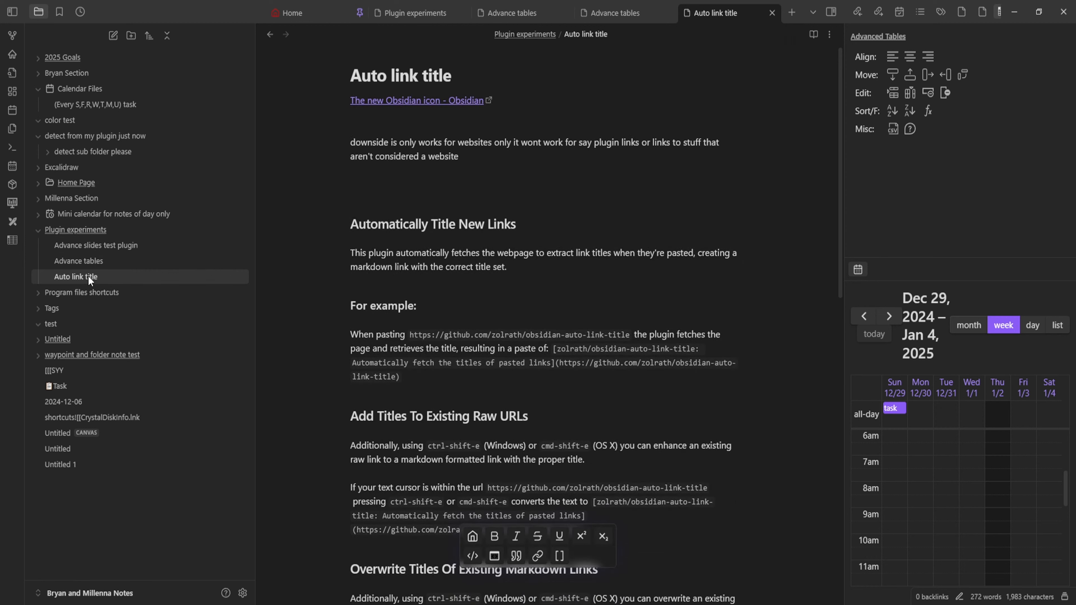
- Create a new untitled note in the Plugin experiments folder
{"action": "right_click", "coordinate": [98, 274]}
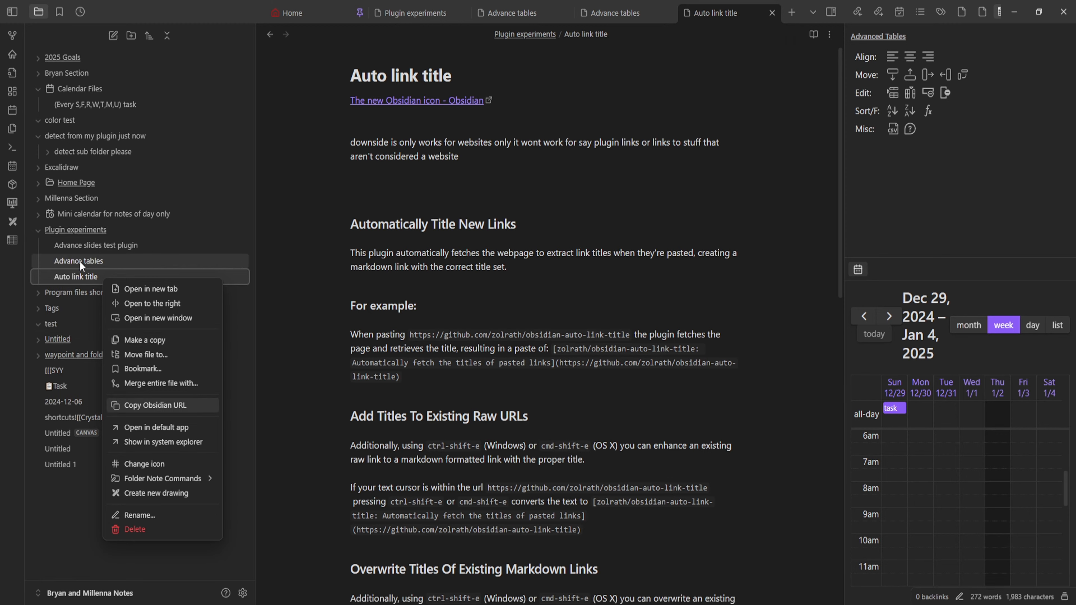
{"action": "right_click", "coordinate": [92, 233]}
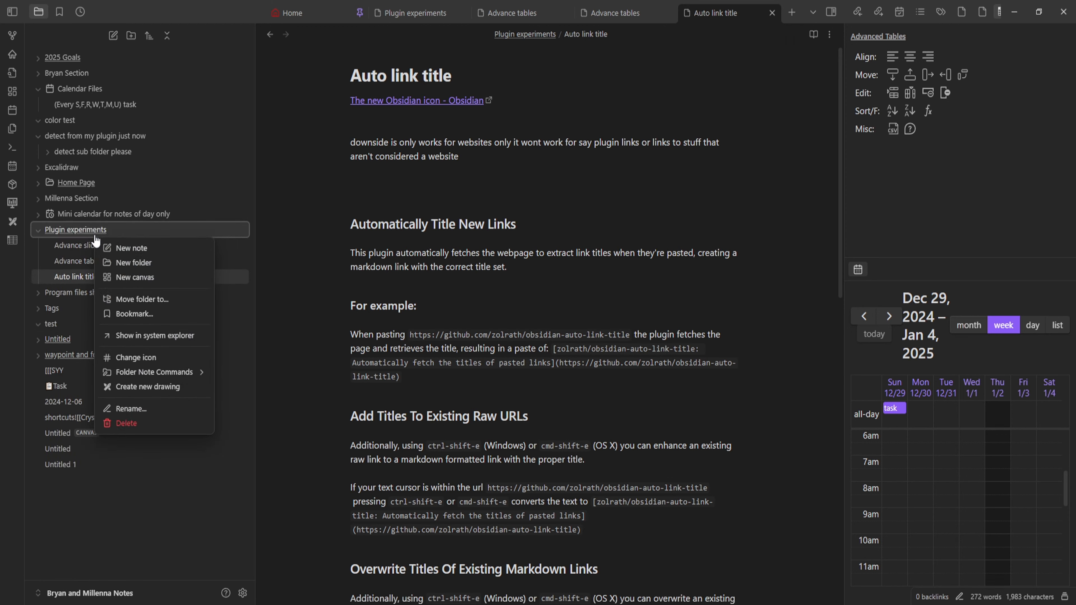
{"action": "left_click", "coordinate": [159, 249]}
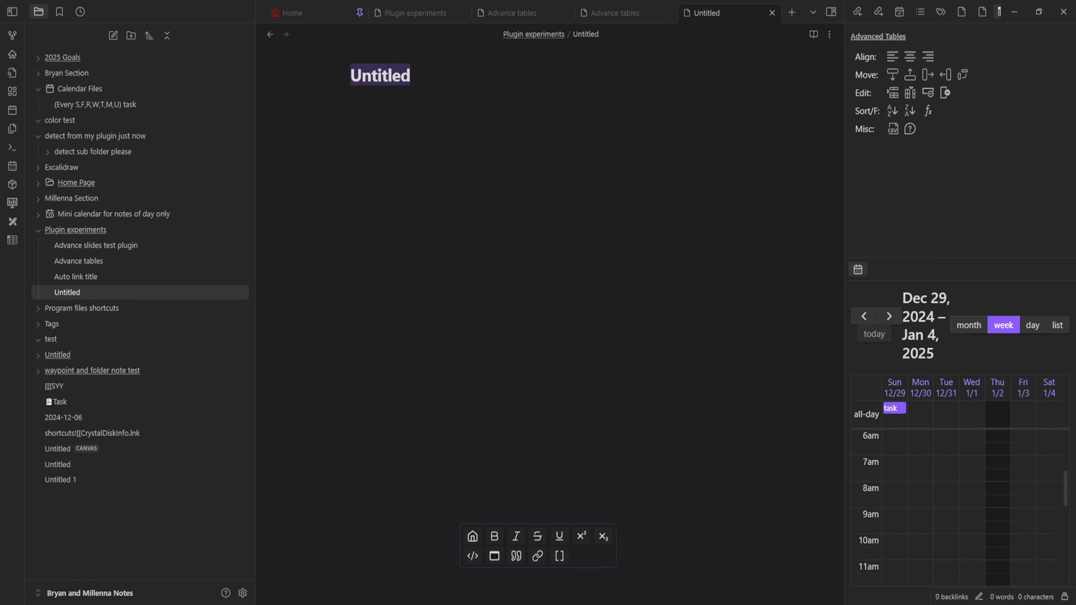
{"action": "right_click", "coordinate": [80, 290]}
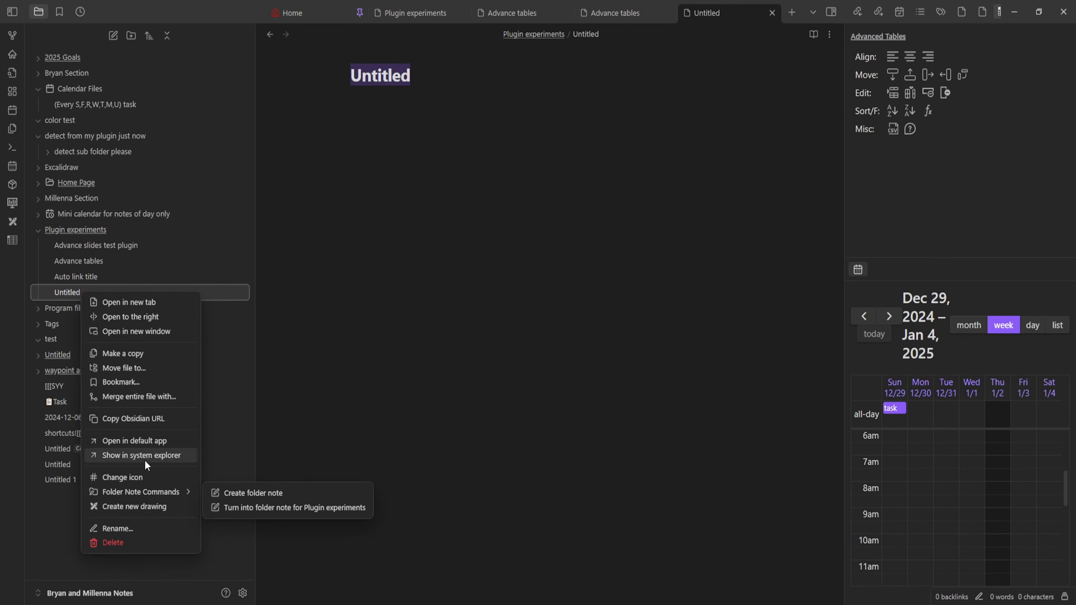
{"action": "left_click", "coordinate": [352, 361]}
- Look through the installed community plugins and open the Banners plugin page
{"action": "left_click", "coordinate": [242, 593]}
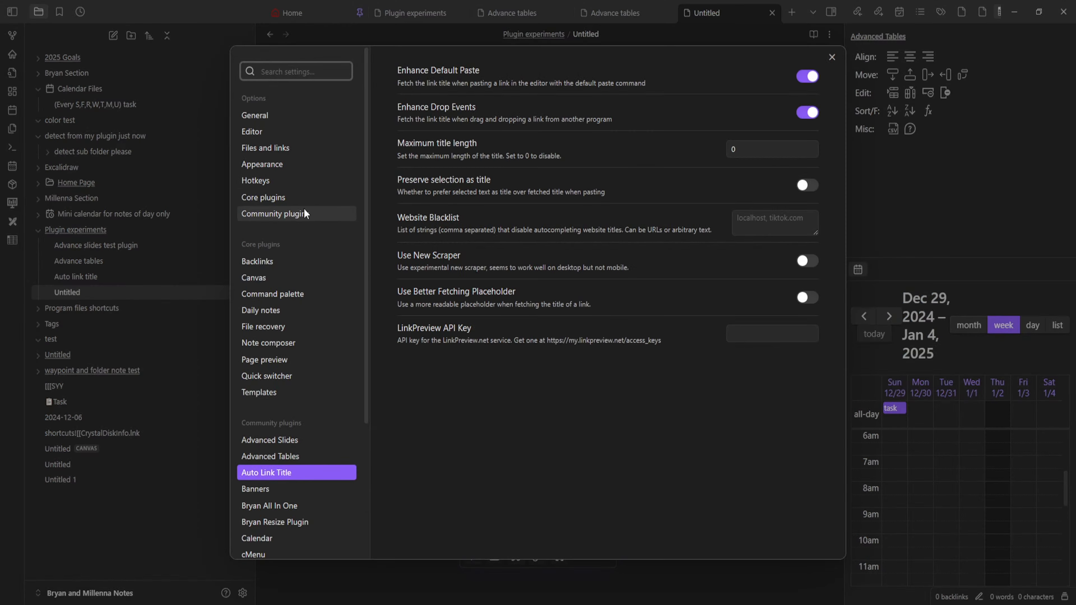
{"action": "left_click", "coordinate": [271, 213]}
{"action": "scroll", "coordinate": [550, 267], "scroll_direction": "down", "scroll_amount": 20}
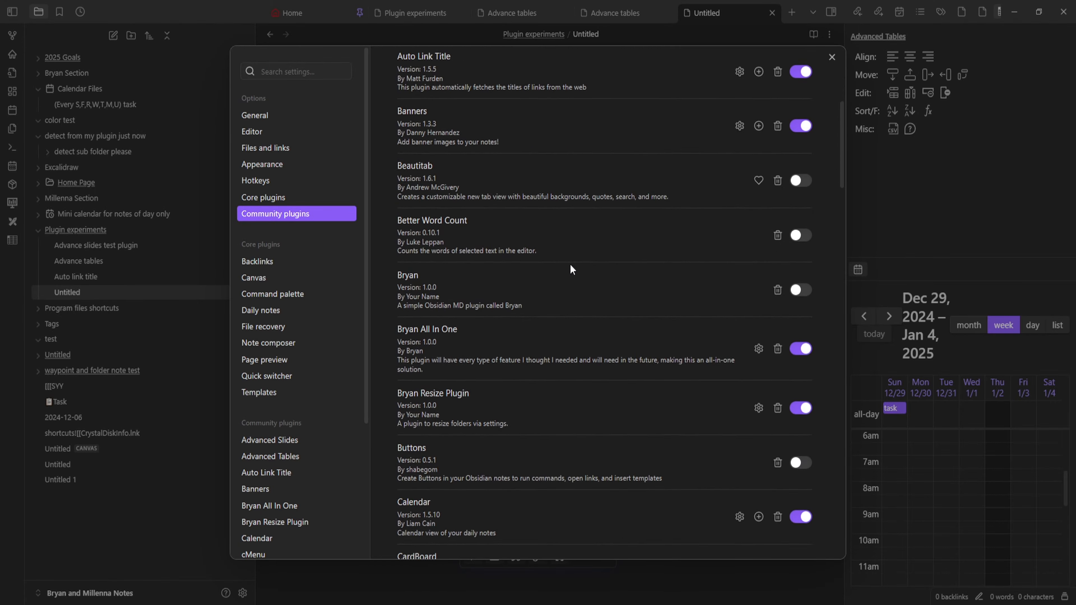
{"action": "scroll", "coordinate": [638, 278], "scroll_direction": "down", "scroll_amount": 10}
{"action": "scroll", "coordinate": [649, 310], "scroll_direction": "up", "scroll_amount": 20}
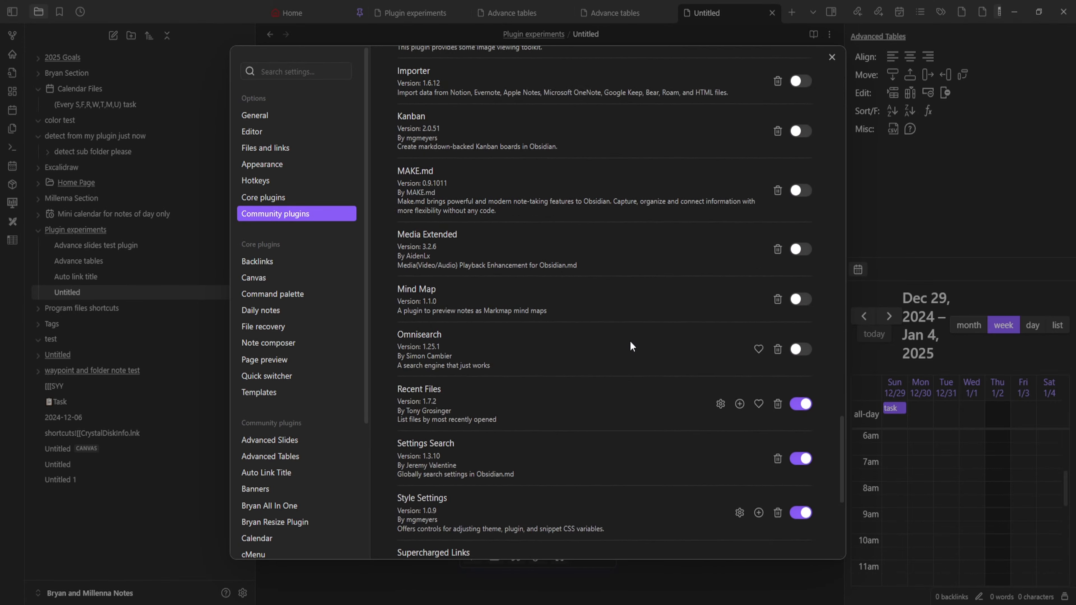
{"action": "scroll", "coordinate": [620, 393], "scroll_direction": "up", "scroll_amount": 5}
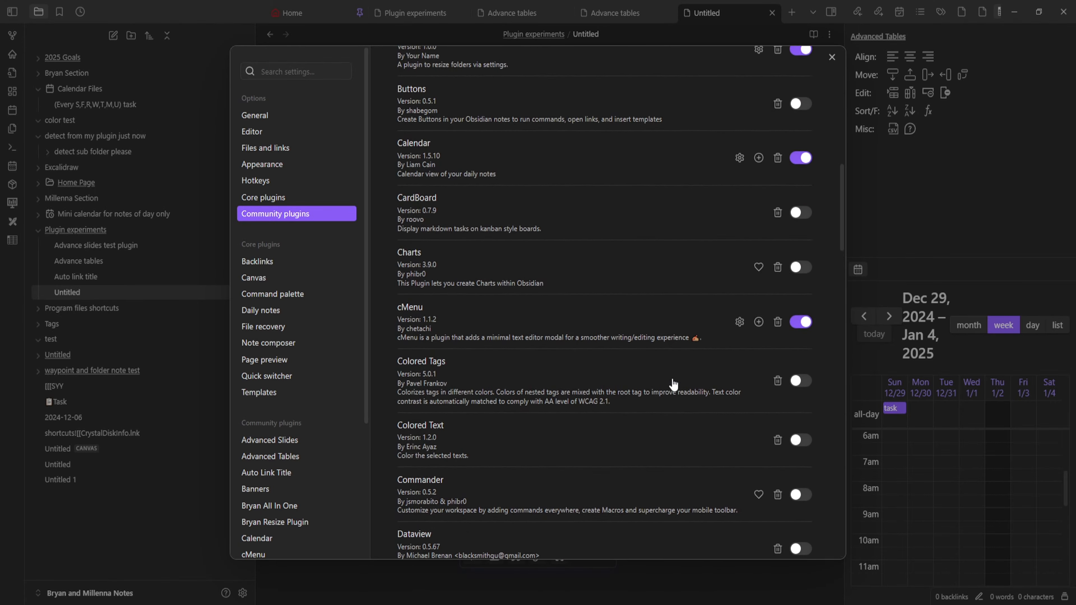
{"action": "scroll", "coordinate": [635, 403], "scroll_direction": "up", "scroll_amount": 5}
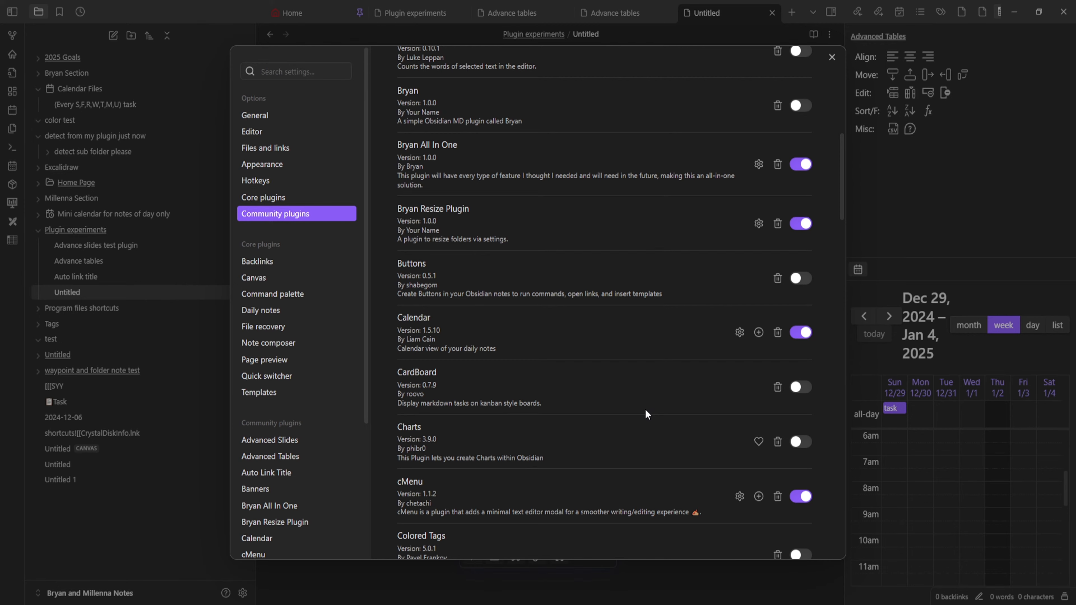
{"action": "scroll", "coordinate": [645, 408], "scroll_direction": "up", "scroll_amount": 8}
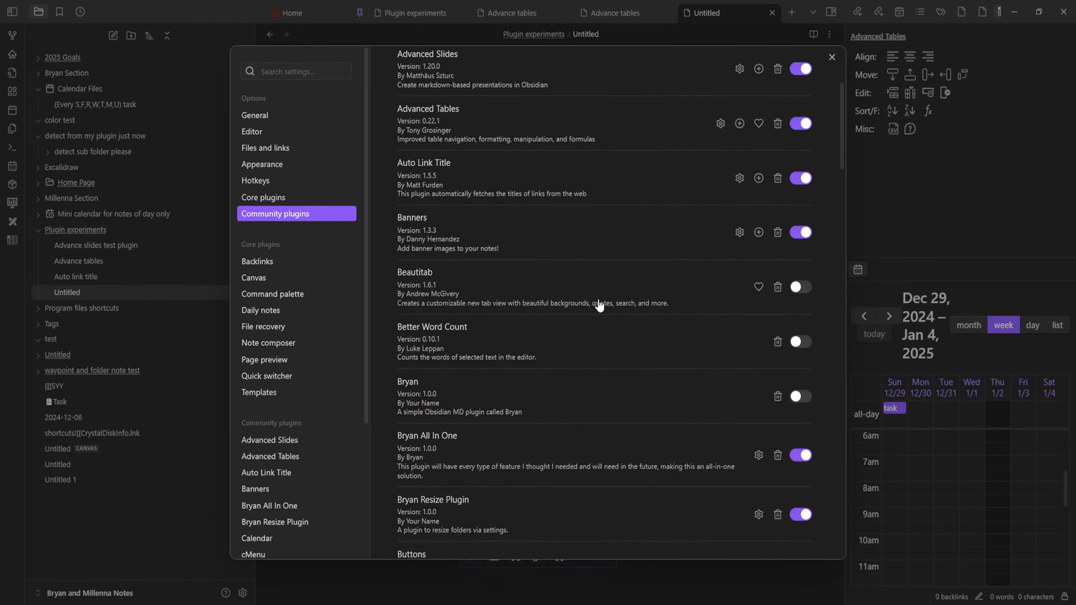
{"action": "scroll", "coordinate": [605, 299], "scroll_direction": "up", "scroll_amount": 4}
{"action": "scroll", "coordinate": [637, 276], "scroll_direction": "down", "scroll_amount": 3}
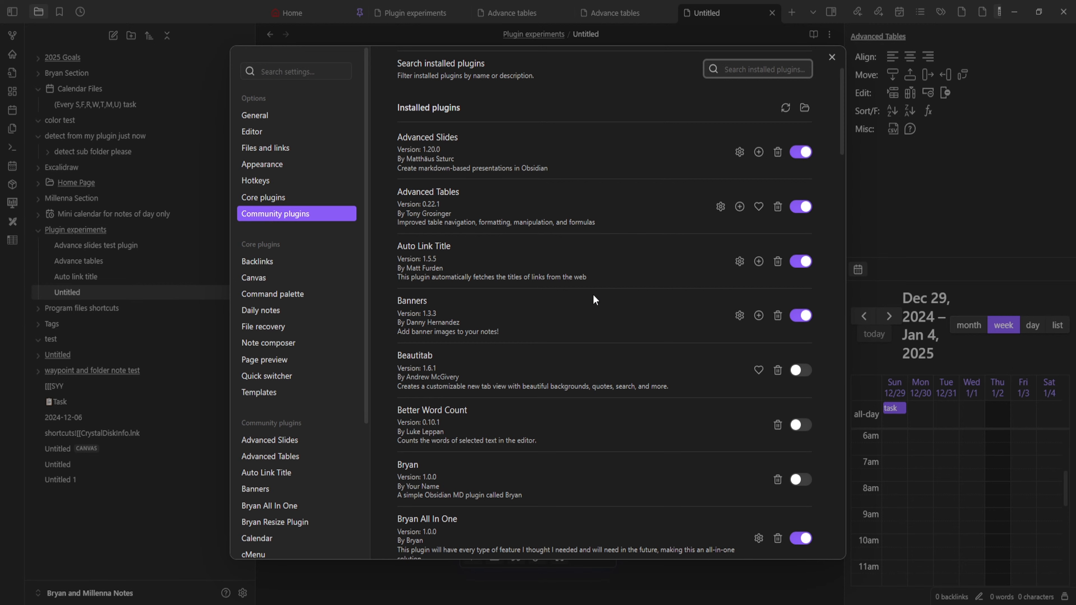
{"action": "left_click", "coordinate": [486, 325]}
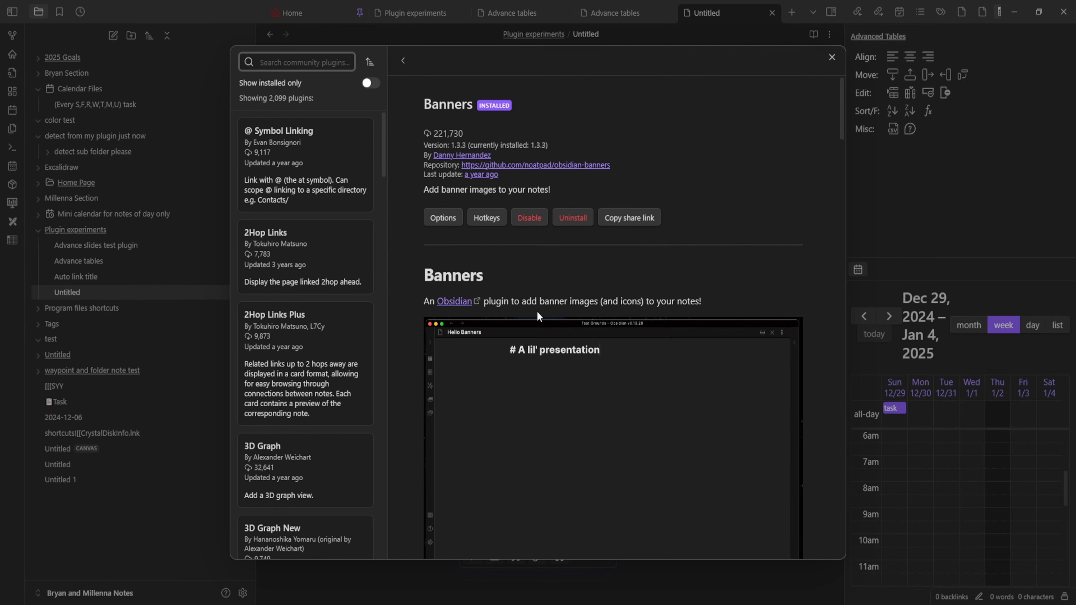
- Read through the Banners plugin page, covering its demo, usage, settings and banner icon sections
{"action": "scroll", "coordinate": [513, 328], "scroll_direction": "down", "scroll_amount": 7}
{"action": "scroll", "coordinate": [513, 328], "scroll_direction": "up", "scroll_amount": 3}
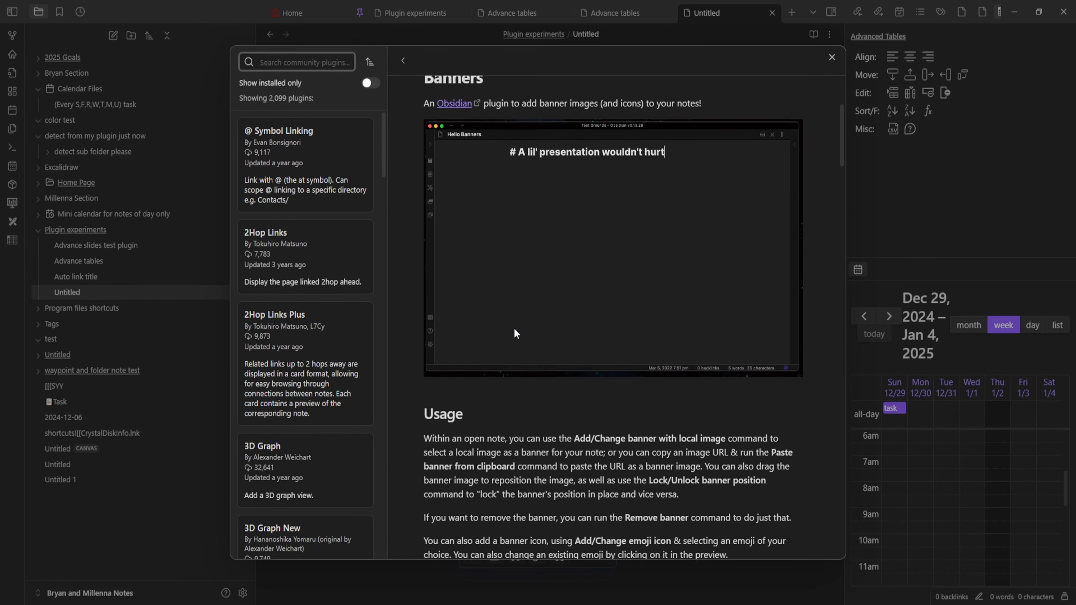
{"action": "scroll", "coordinate": [513, 328], "scroll_direction": "down", "scroll_amount": 4}
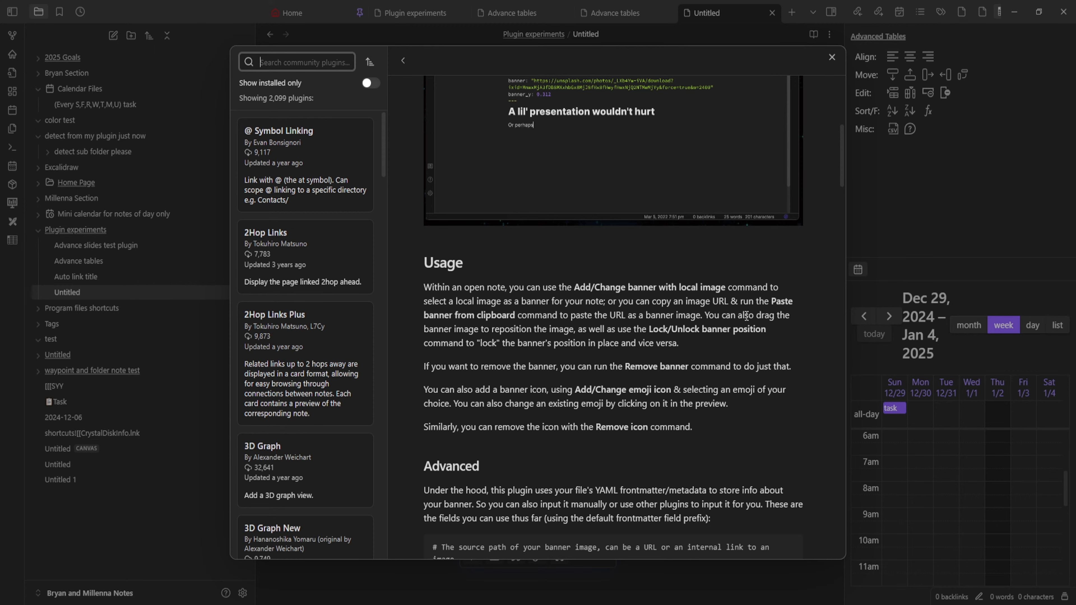
{"action": "scroll", "coordinate": [605, 399], "scroll_direction": "up", "scroll_amount": 5}
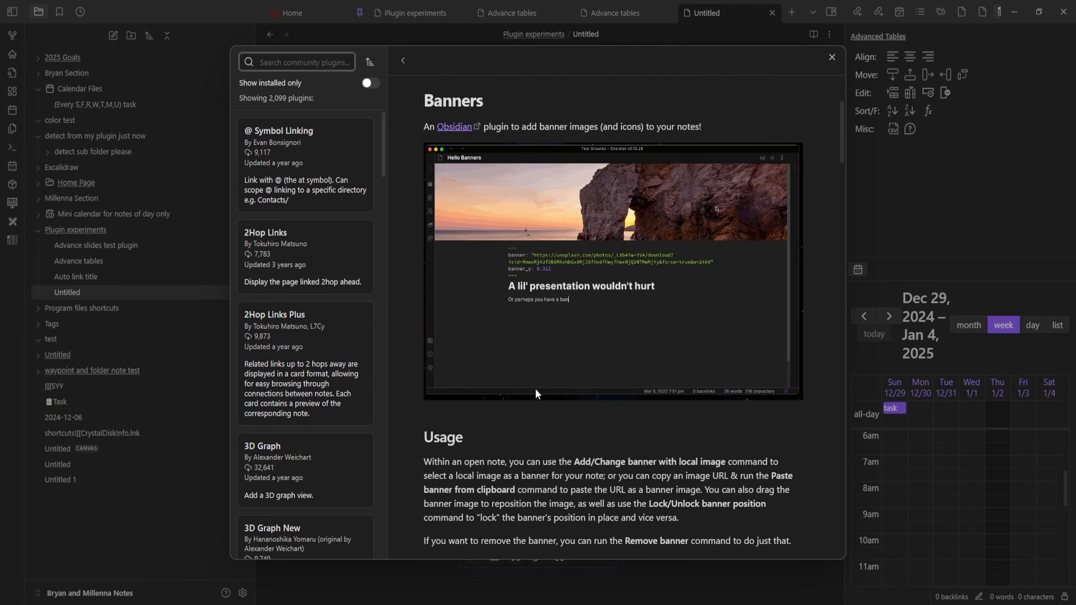
{"action": "scroll", "coordinate": [536, 389], "scroll_direction": "down", "scroll_amount": 10}
{"action": "scroll", "coordinate": [551, 382], "scroll_direction": "down", "scroll_amount": 4}
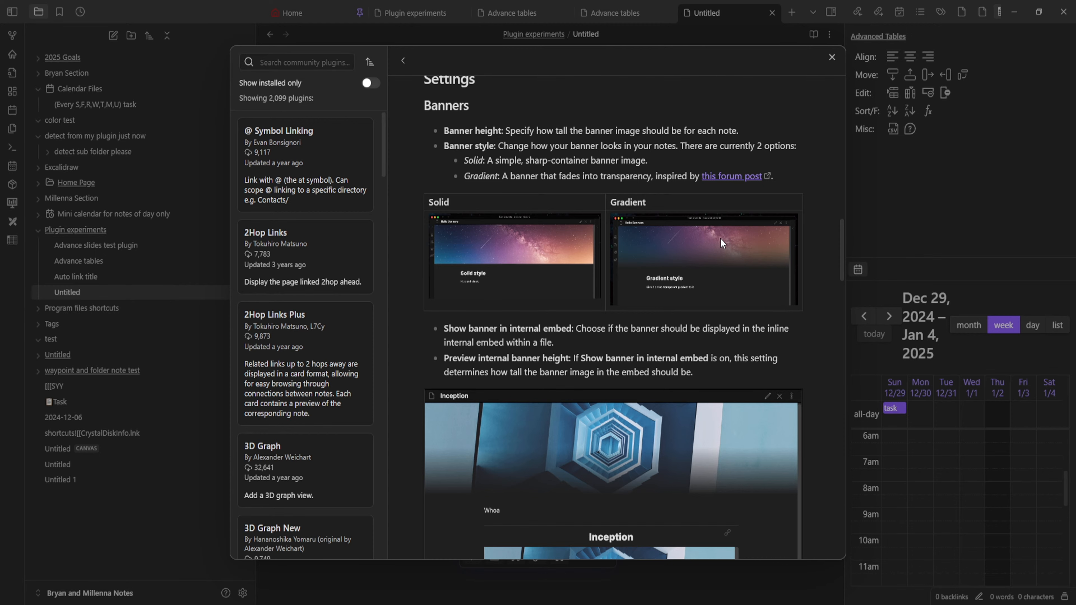
{"action": "scroll", "coordinate": [545, 264], "scroll_direction": "down", "scroll_amount": 5}
{"action": "scroll", "coordinate": [551, 246], "scroll_direction": "down", "scroll_amount": 10}
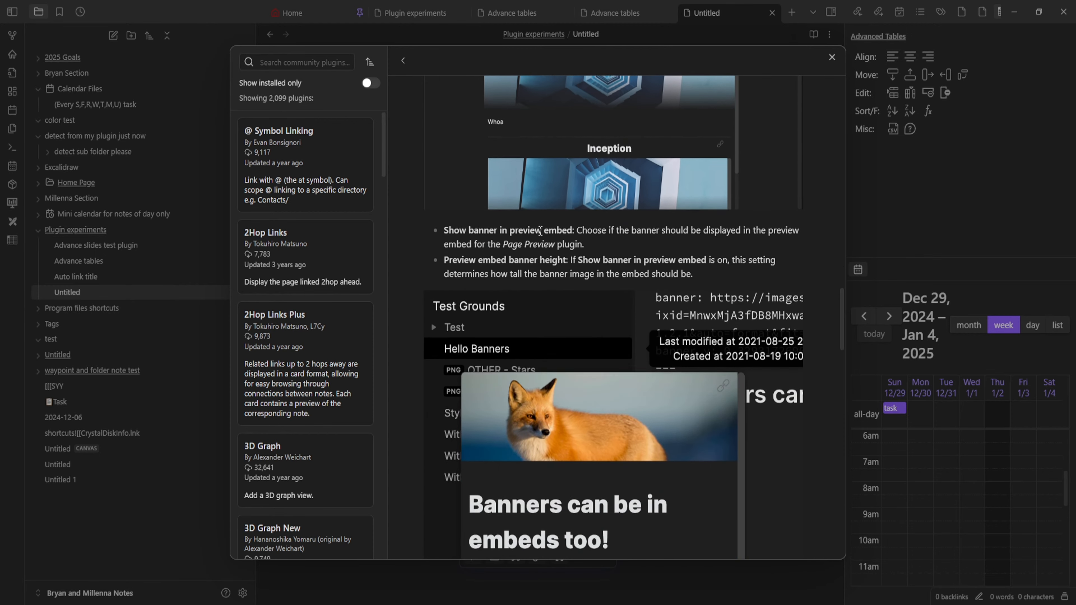
{"action": "scroll", "coordinate": [558, 268], "scroll_direction": "down", "scroll_amount": 6}
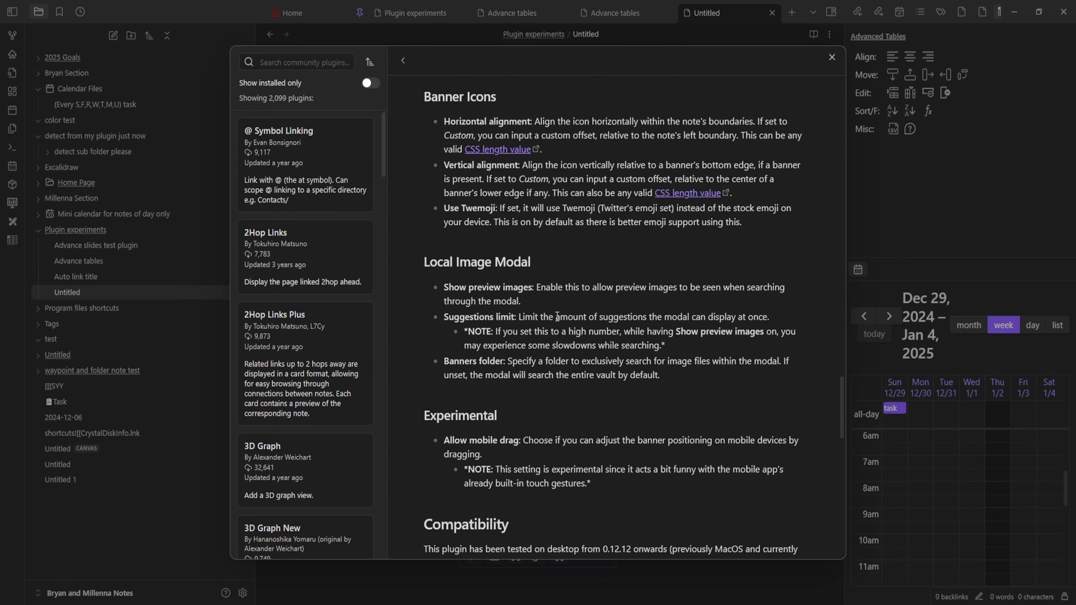
{"action": "scroll", "coordinate": [568, 284], "scroll_direction": "up", "scroll_amount": 20}
{"action": "scroll", "coordinate": [602, 263], "scroll_direction": "up", "scroll_amount": 15}
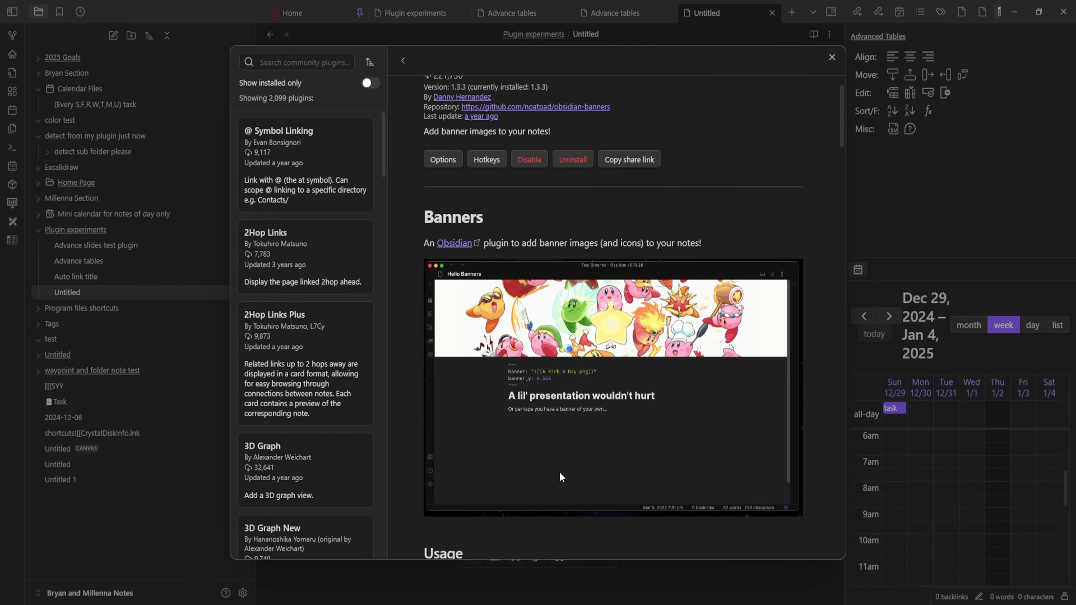
{"action": "scroll", "coordinate": [556, 423], "scroll_direction": "up", "scroll_amount": 2}
{"action": "scroll", "coordinate": [561, 420], "scroll_direction": "down", "scroll_amount": 10}
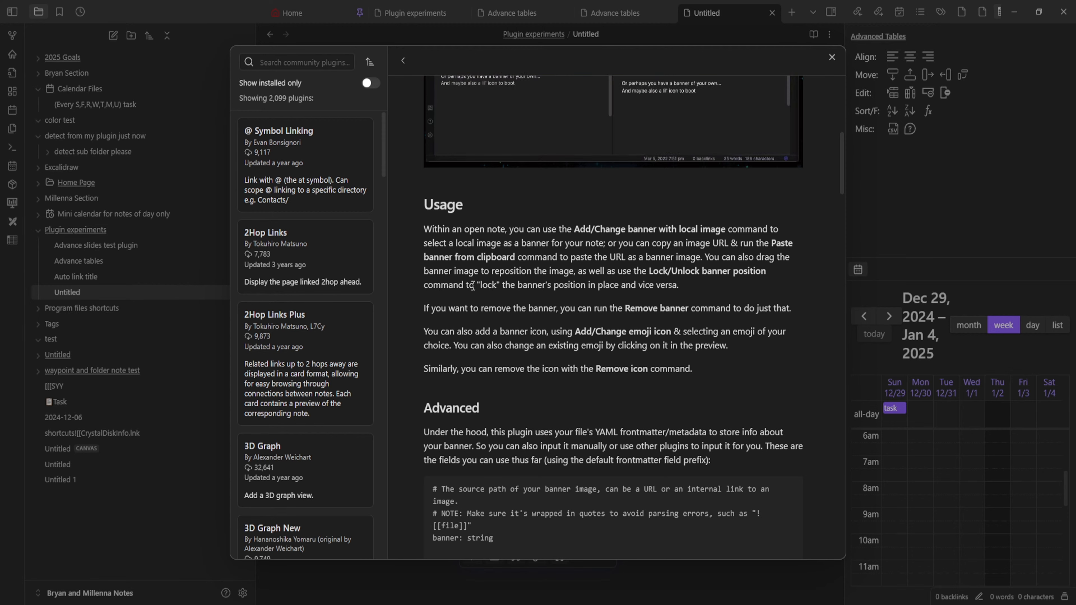
{"action": "scroll", "coordinate": [473, 285], "scroll_direction": "up", "scroll_amount": 8}
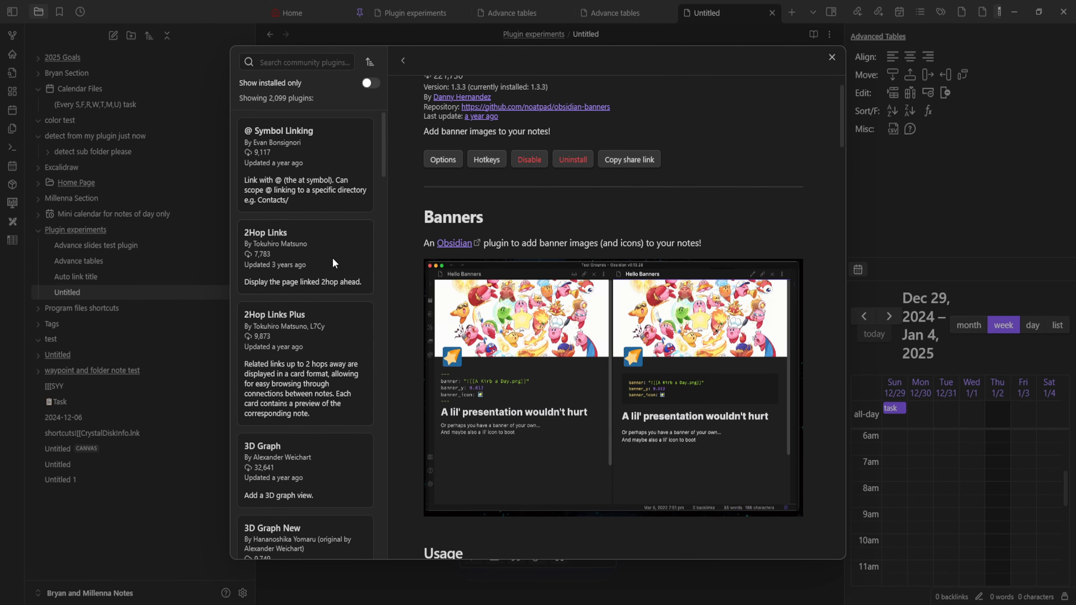
- Open the Banners plugin's options and review its banner, icon and local image settings
{"action": "left_click", "coordinate": [444, 158]}
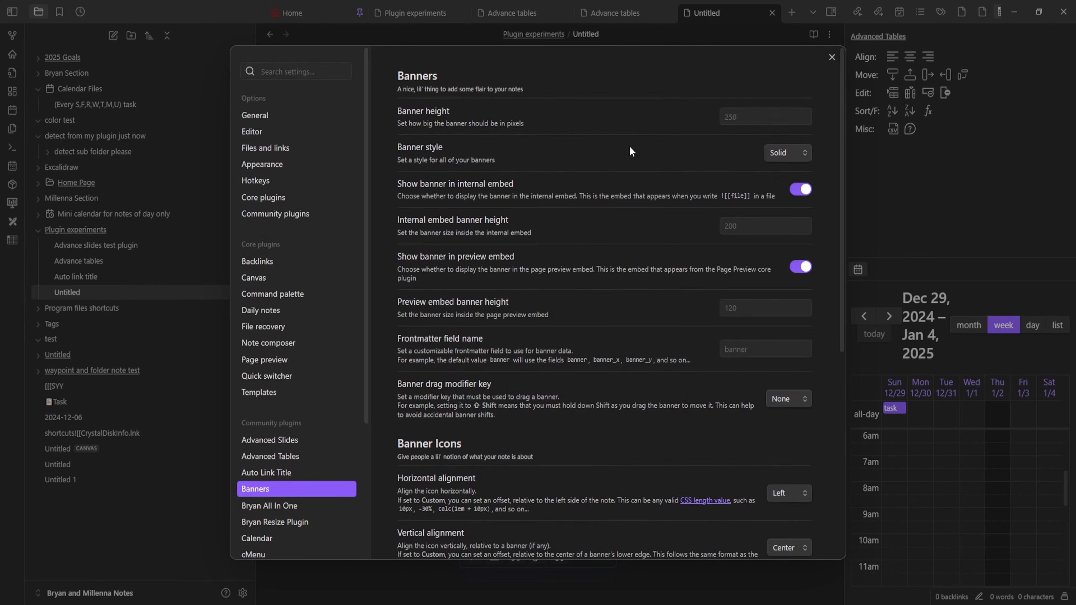
{"action": "scroll", "coordinate": [530, 148], "scroll_direction": "down", "scroll_amount": 8}
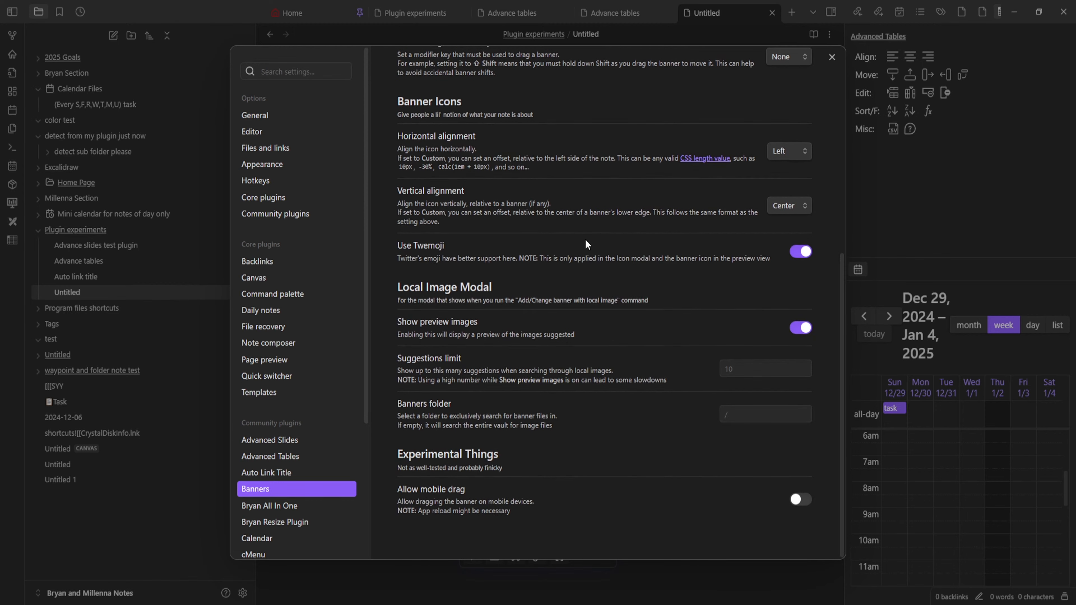
{"action": "scroll", "coordinate": [454, 229], "scroll_direction": "up", "scroll_amount": 4}
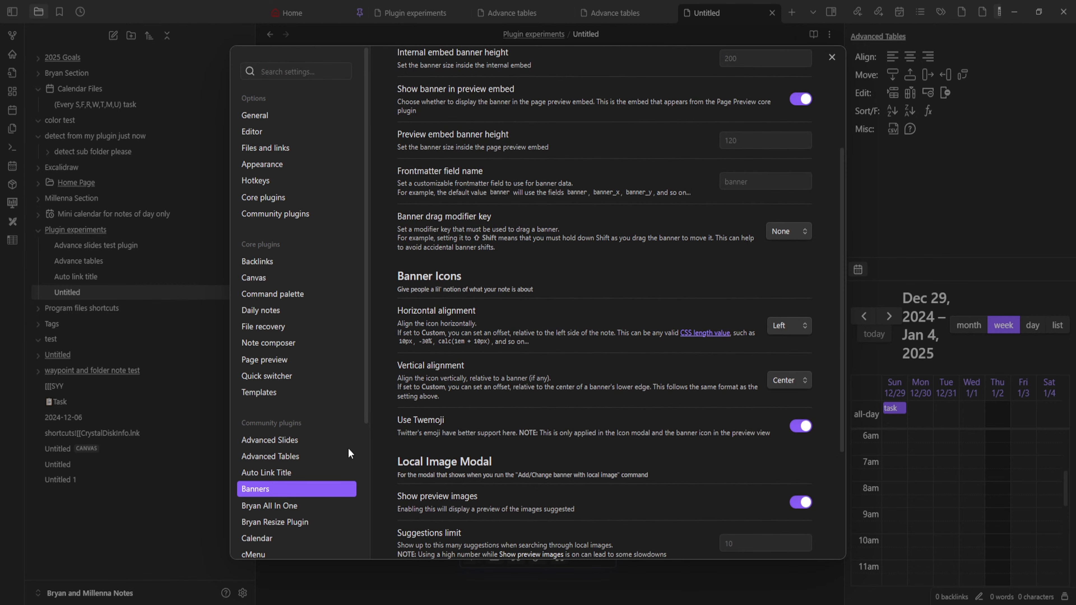
- Return from the installed plugins list to the Banners plugin page, reread its Usage section, and go back to the untitled note
{"action": "left_click", "coordinate": [256, 473]}
{"action": "left_click", "coordinate": [292, 214]}
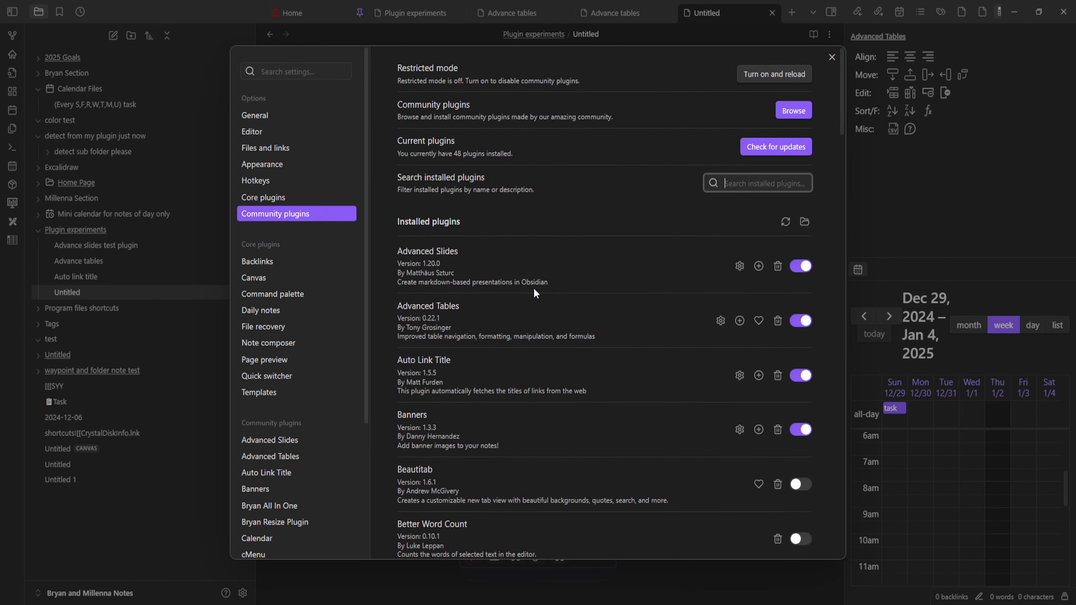
{"action": "scroll", "coordinate": [530, 293], "scroll_direction": "down", "scroll_amount": 3}
{"action": "left_click", "coordinate": [500, 321]}
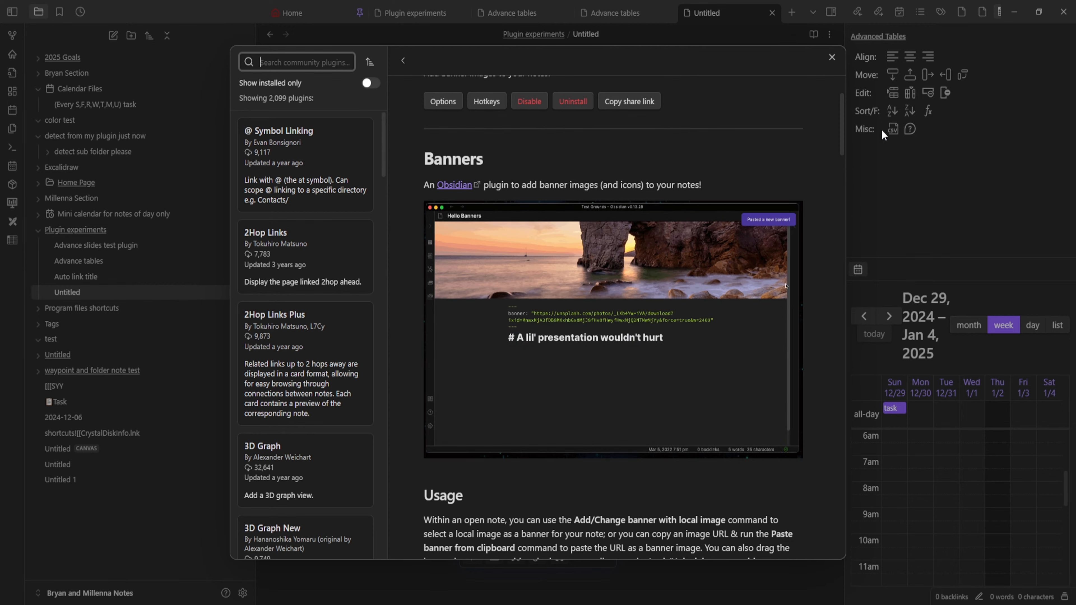
{"action": "scroll", "coordinate": [817, 300], "scroll_direction": "down", "scroll_amount": 4}
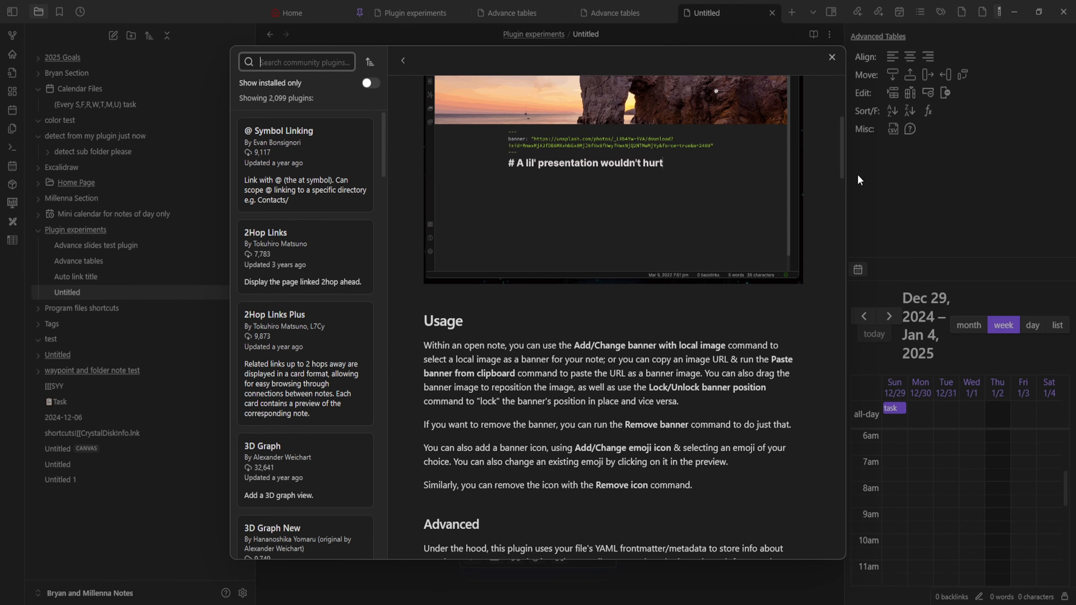
{"action": "left_click", "coordinate": [944, 170]}
{"action": "left_click", "coordinate": [919, 187]}
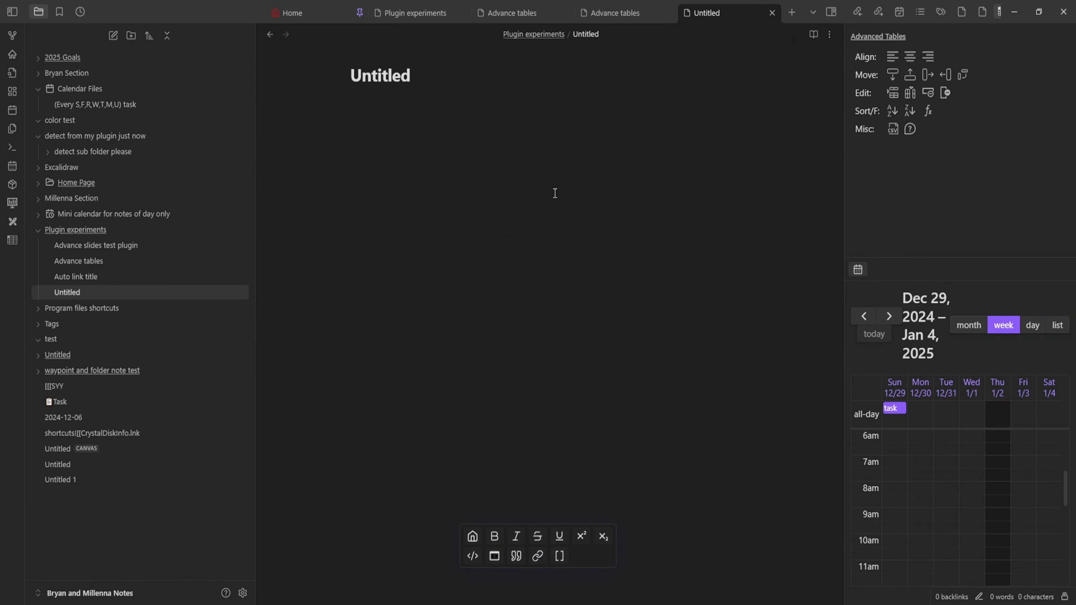
- Try to call up the paste banner command in the note with "/pa" and "#past", clear the text, and check the editor's context options
{"action": "type", "text": "/pa"}
{"action": "key", "text": "BackSpace"}
{"action": "key", "text": "BackSpace"}
{"action": "key", "text": "BackSpace"}
{"action": "type", "text": "#past"}
{"action": "key", "text": "BackSpace"}
{"action": "key", "text": "BackSpace"}
{"action": "key", "text": "BackSpace"}
{"action": "key", "text": "BackSpace"}
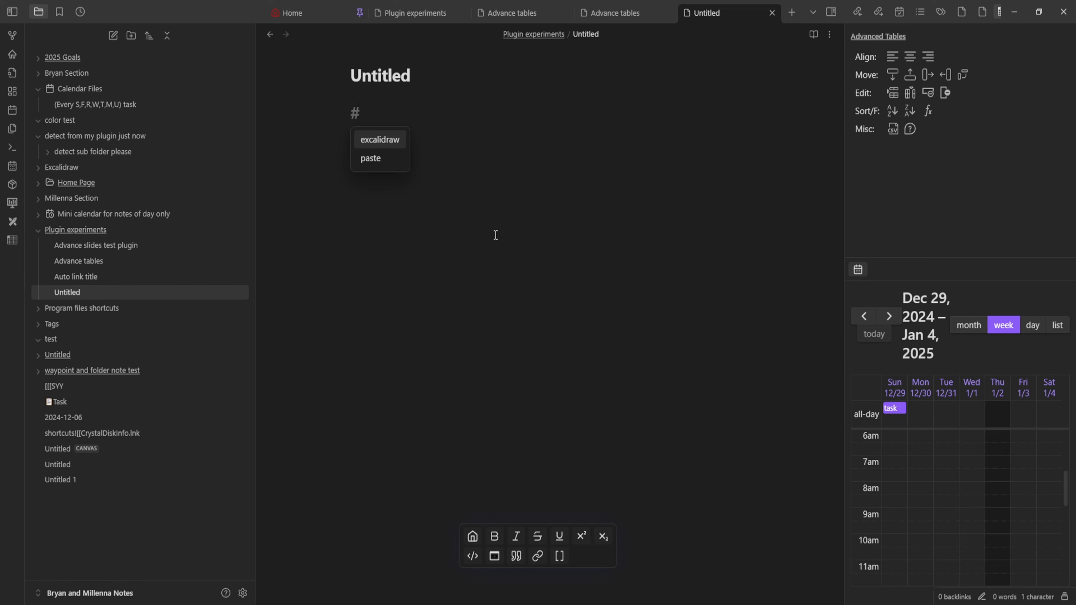
{"action": "key", "text": "BackSpace"}
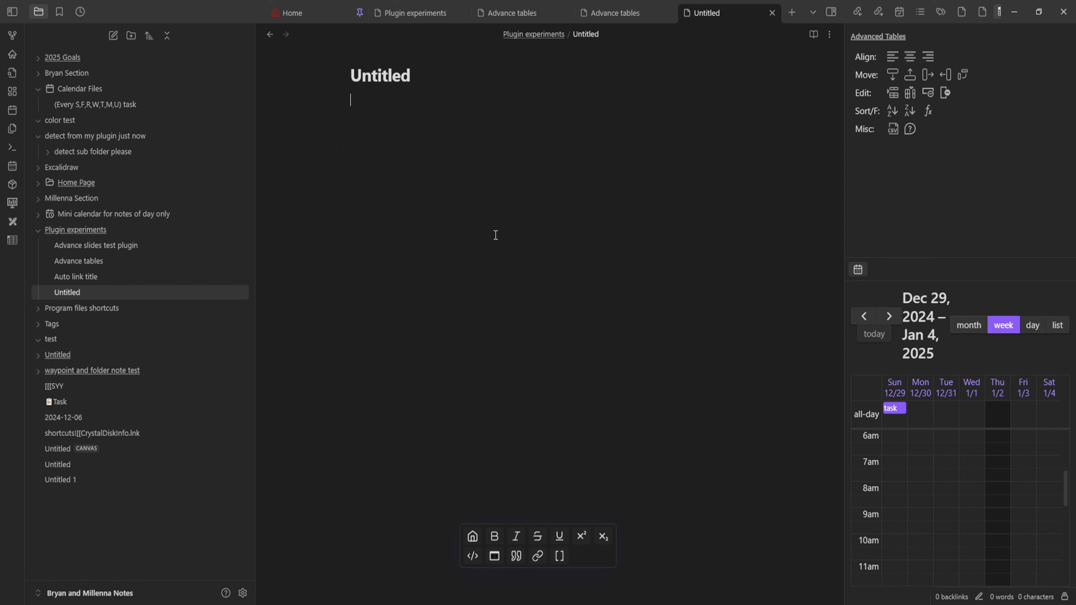
{"action": "right_click", "coordinate": [496, 234]}
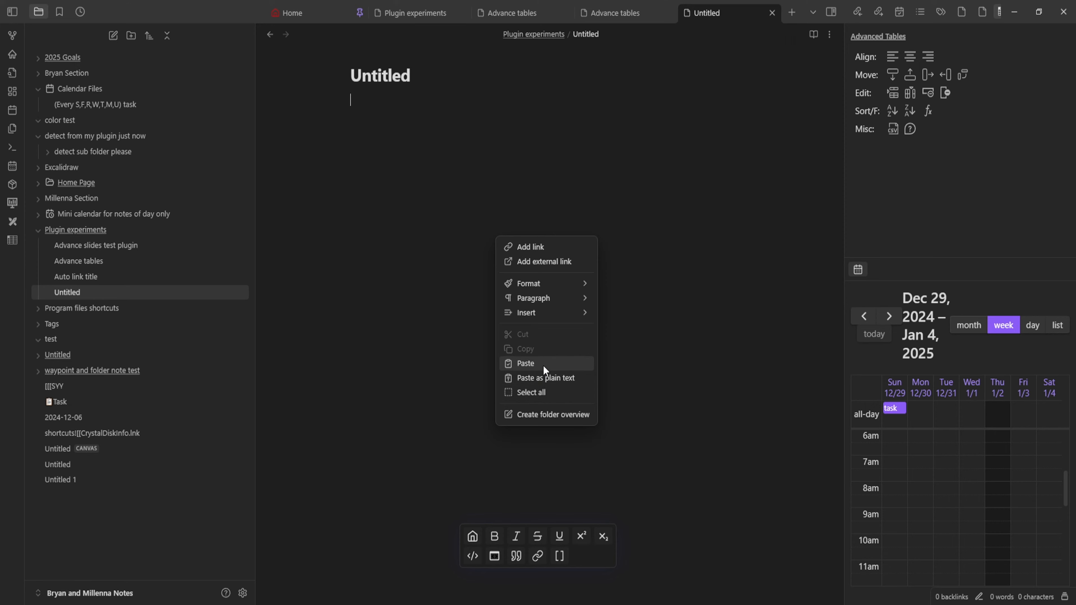
{"action": "left_click", "coordinate": [363, 351]}
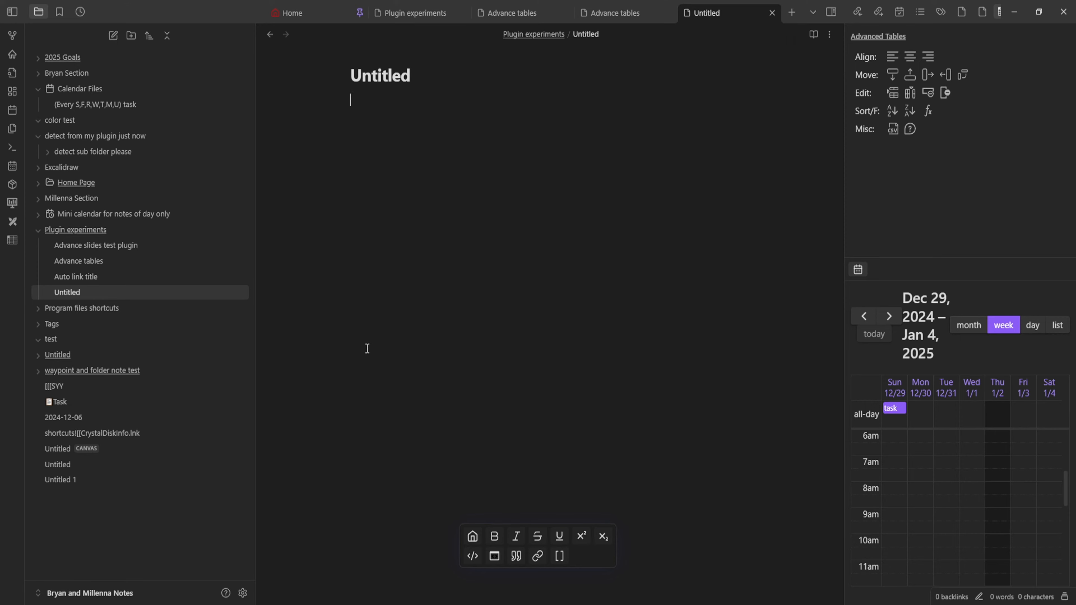
- Search the settings for "command", review the matching entries, and return to the note
{"action": "left_click", "coordinate": [242, 593]}
{"action": "left_click", "coordinate": [290, 73]}
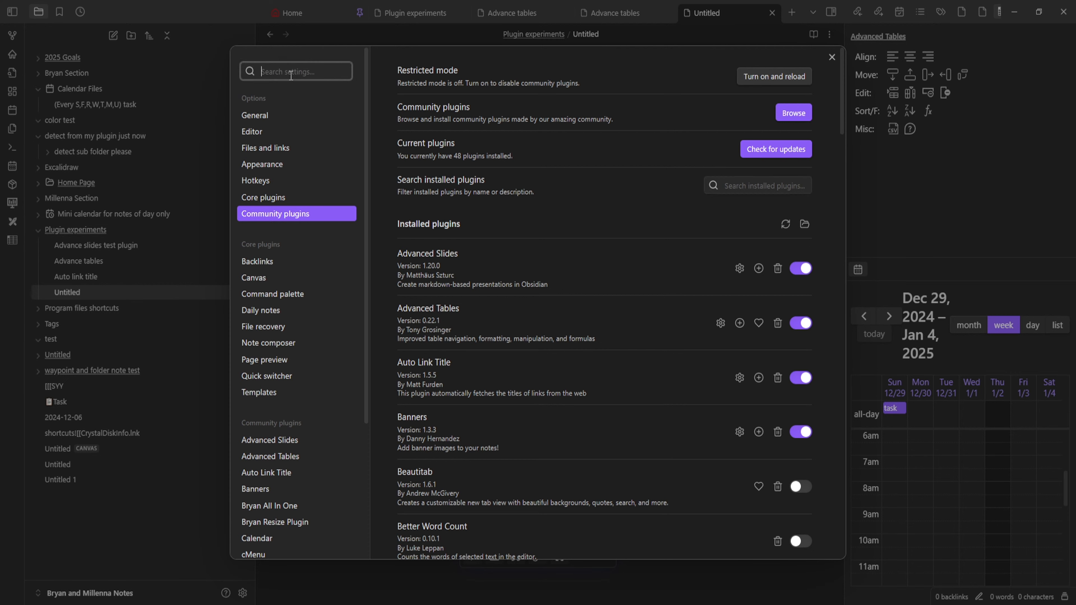
{"action": "type", "text": "command"}
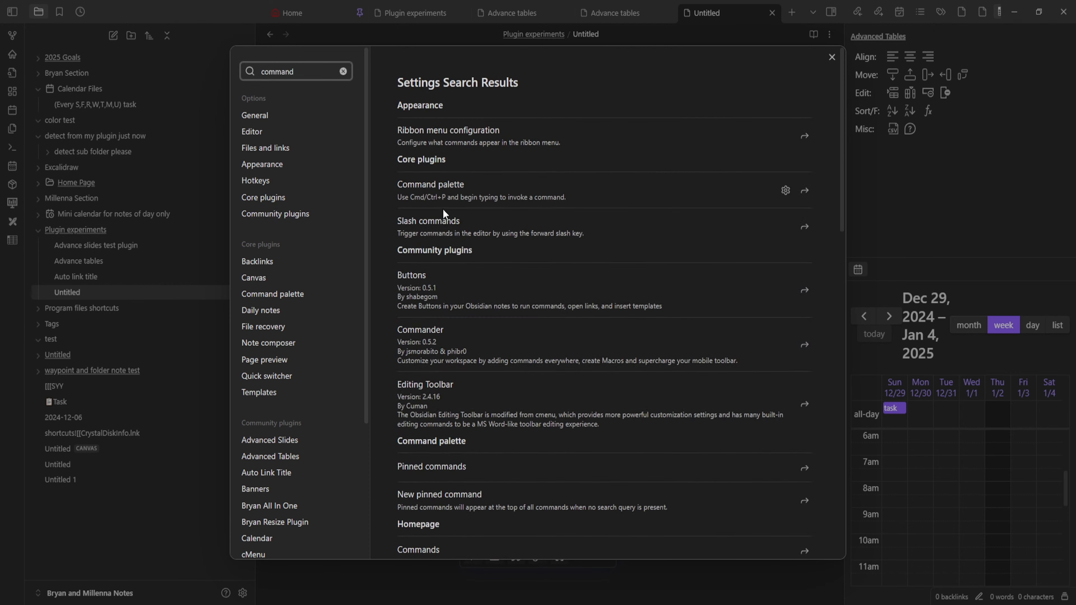
{"action": "left_click", "coordinate": [965, 234]}
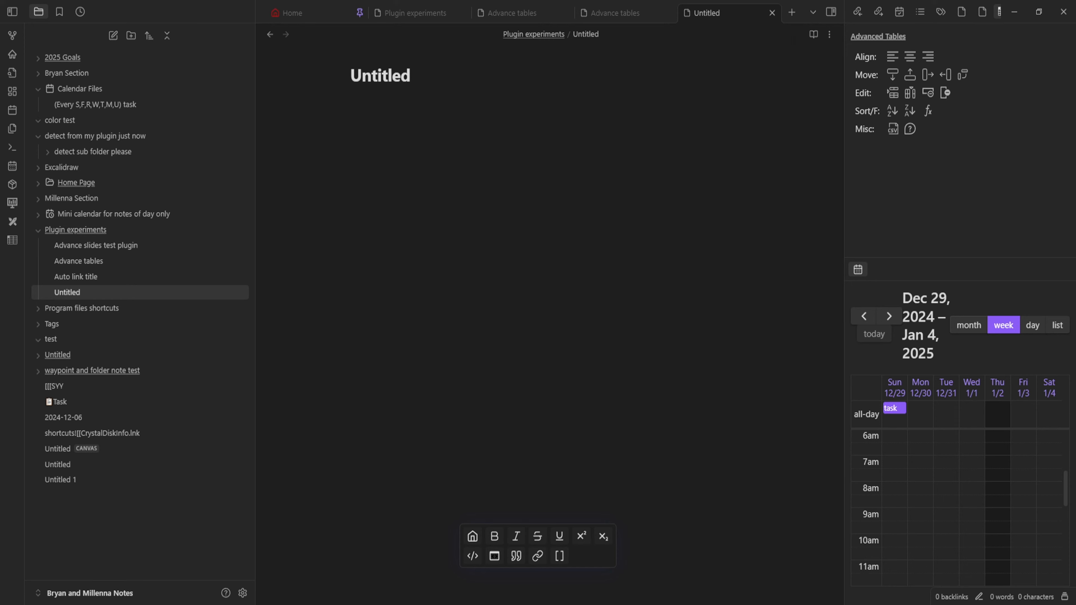
- Remove the stray spaces from the body of the untitled note
{"action": "left_click", "coordinate": [423, 341]}
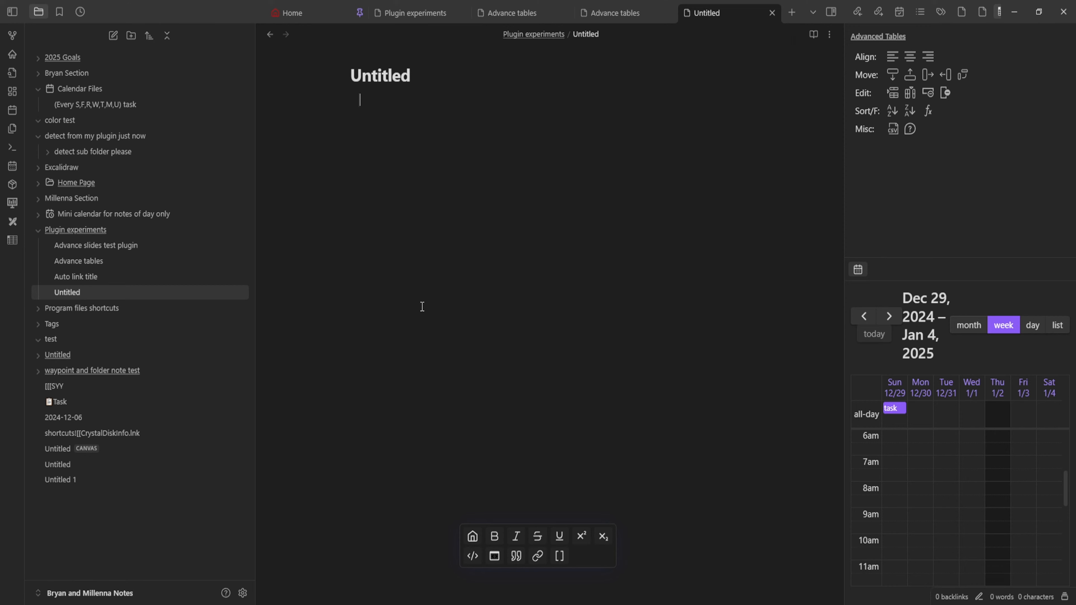
{"action": "key", "text": "BackSpace"}
{"action": "key", "text": "BackSpace"}
{"action": "key", "text": "BackSpace"}
{"action": "key", "text": "alt+Tab"}
- Find the Banners commands in the hotkey settings
{"action": "left_click", "coordinate": [243, 593]}
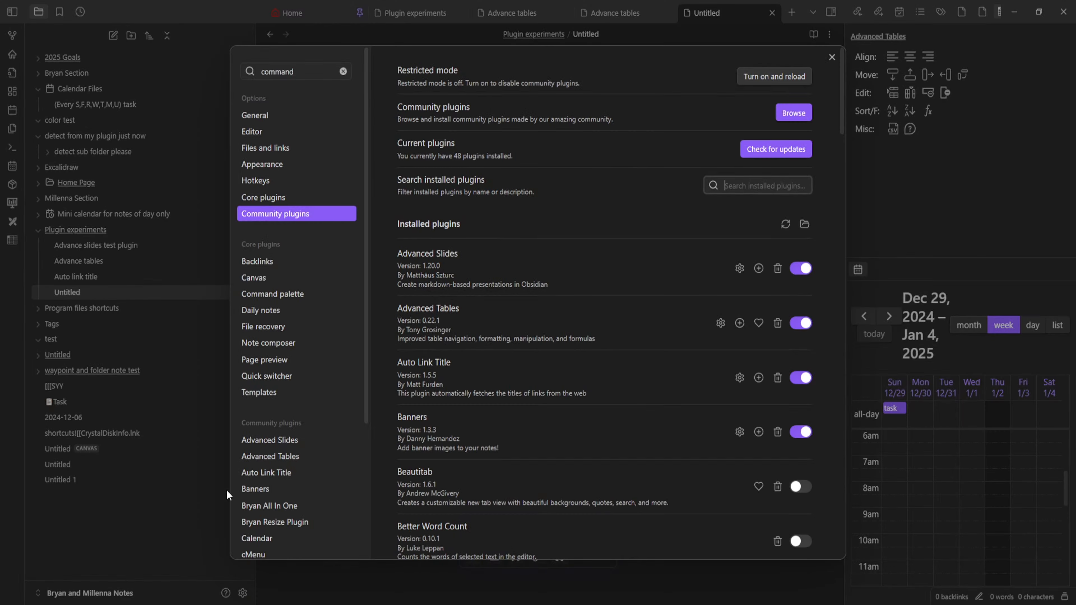
{"action": "left_click", "coordinate": [280, 179]}
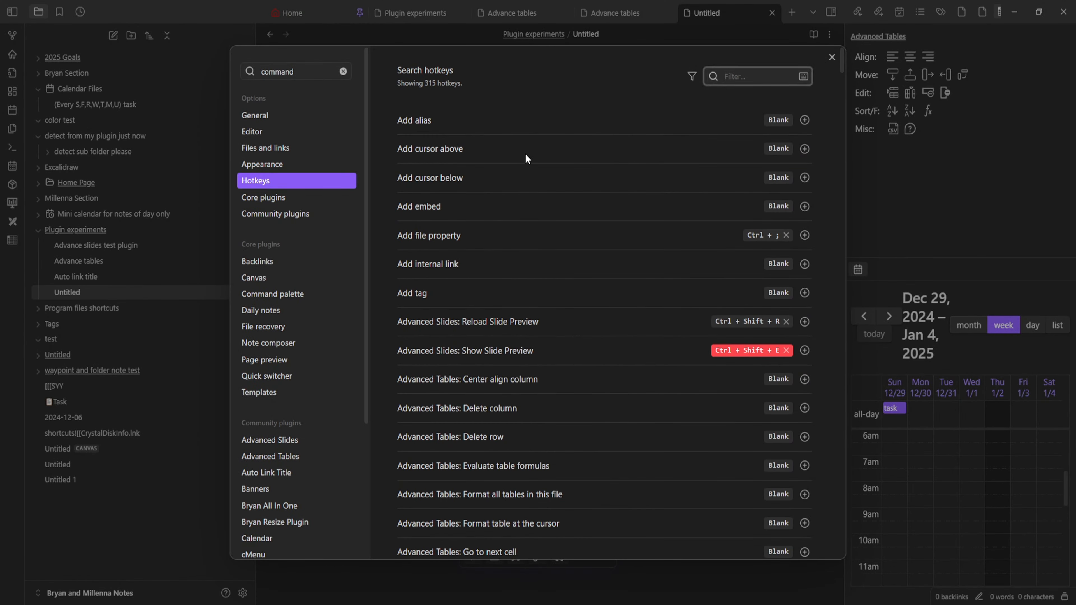
{"action": "scroll", "coordinate": [500, 284], "scroll_direction": "down", "scroll_amount": 5}
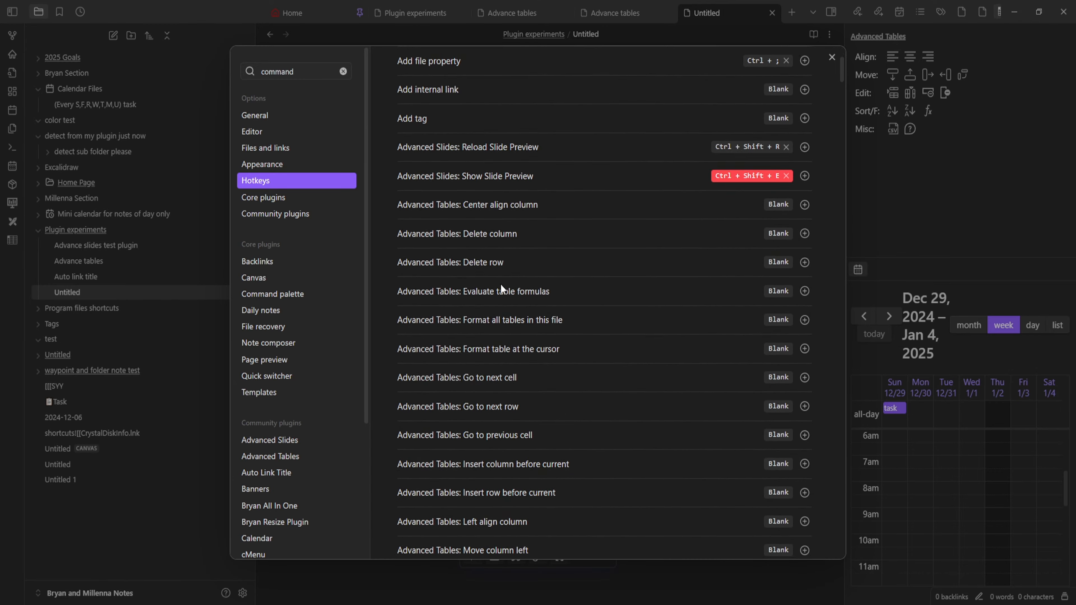
{"action": "scroll", "coordinate": [504, 279], "scroll_direction": "down", "scroll_amount": 14}
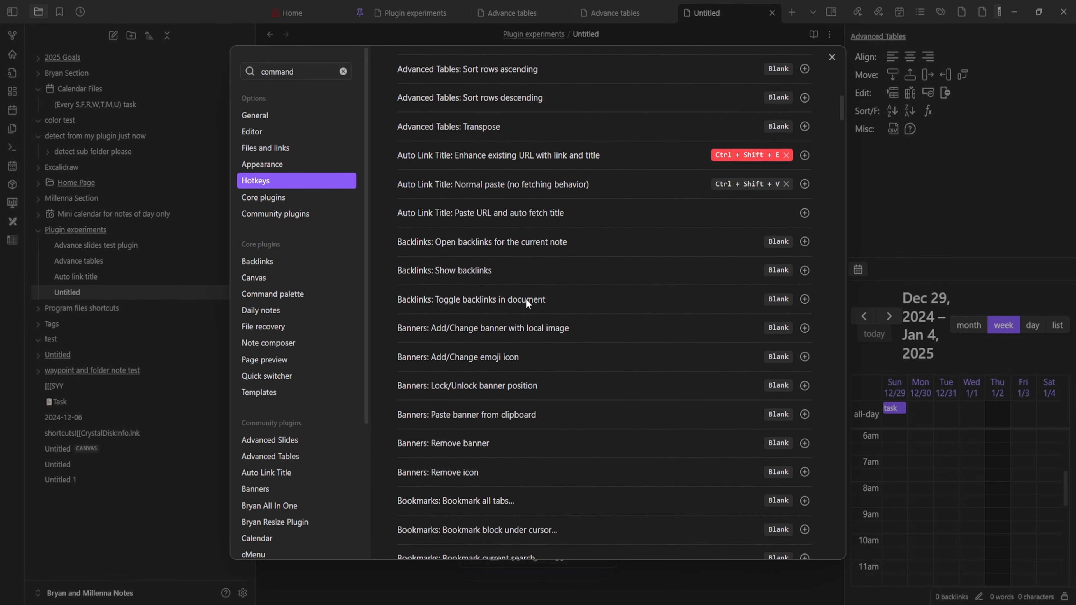
{"action": "scroll", "coordinate": [548, 295], "scroll_direction": "up", "scroll_amount": 1}
{"action": "scroll", "coordinate": [527, 319], "scroll_direction": "down", "scroll_amount": 2}
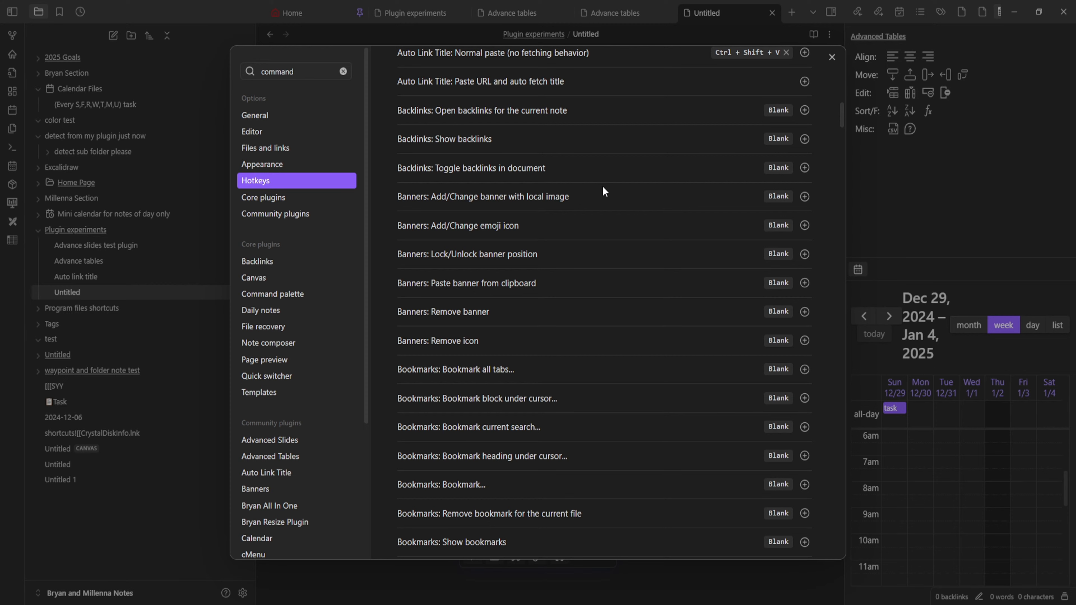
- Try Shift + Num Lock and Shift + End as hotkeys for "Banners: Add/Change banner with local image", restoring the default after each
{"action": "left_click", "coordinate": [803, 197]}
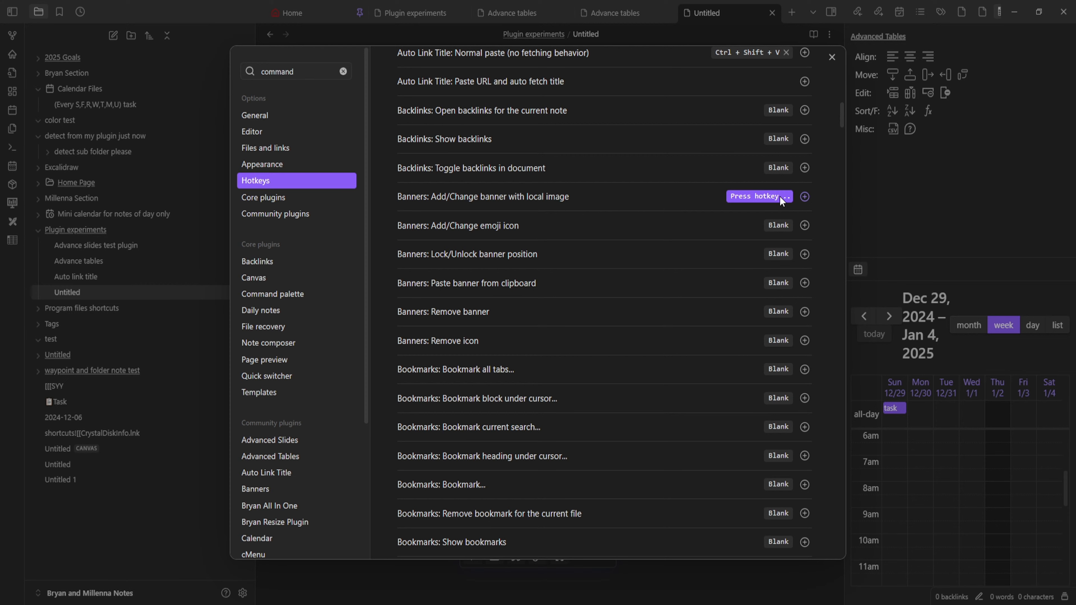
{"action": "key", "text": "shift+Num_Lock"}
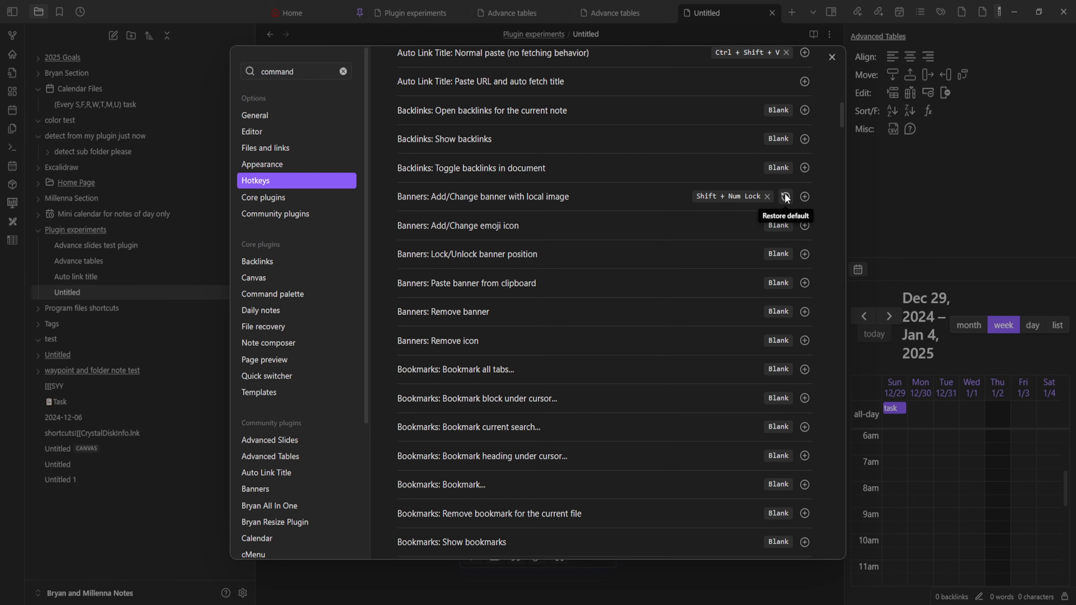
{"action": "left_click", "coordinate": [784, 196]}
{"action": "left_click", "coordinate": [804, 195]}
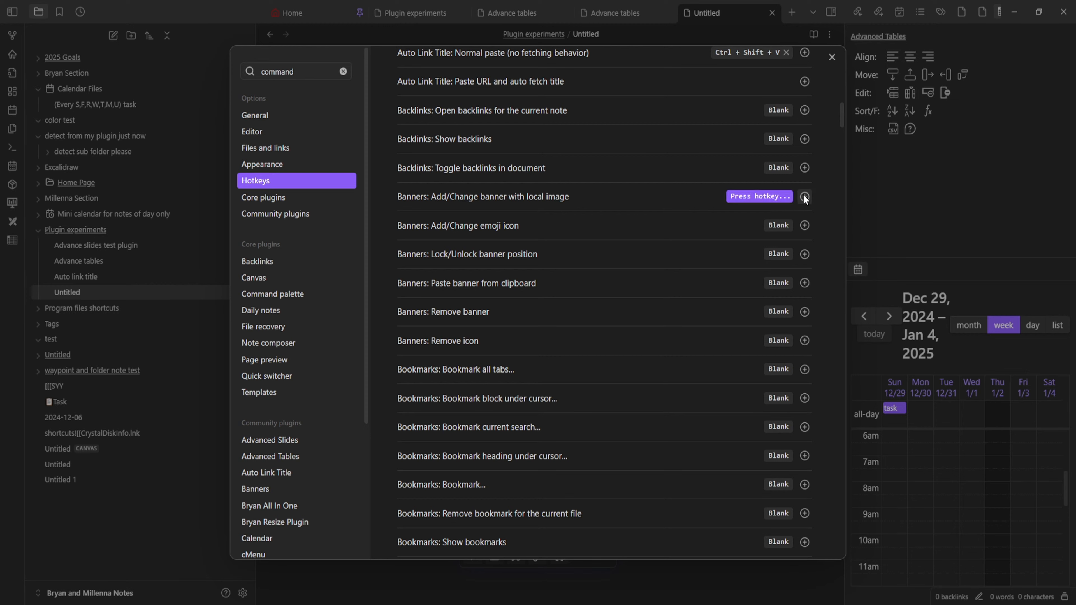
{"action": "key", "text": "shift+End"}
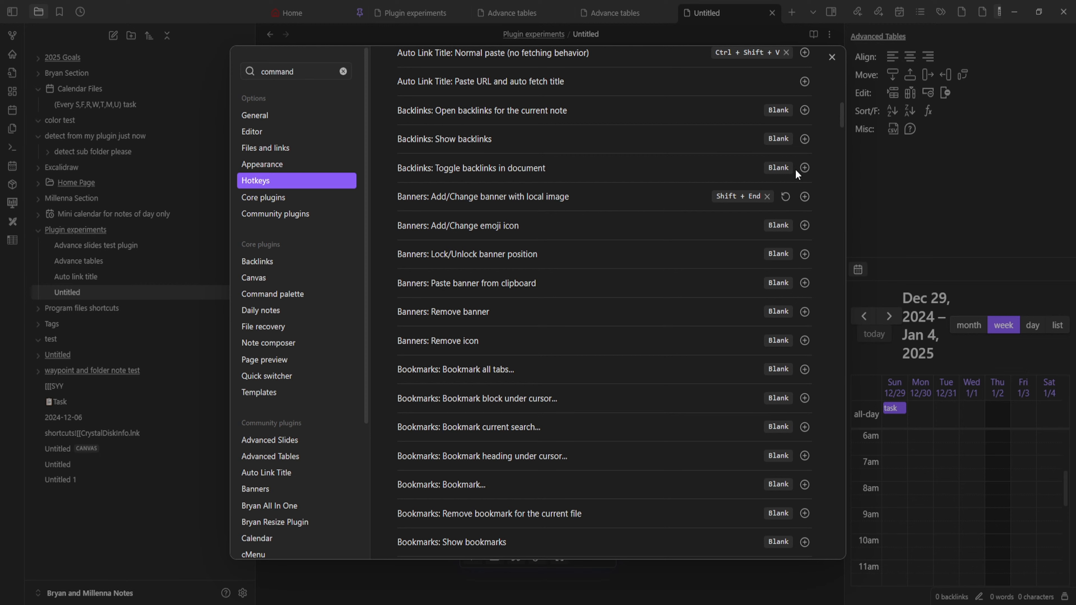
{"action": "left_click", "coordinate": [785, 197]}
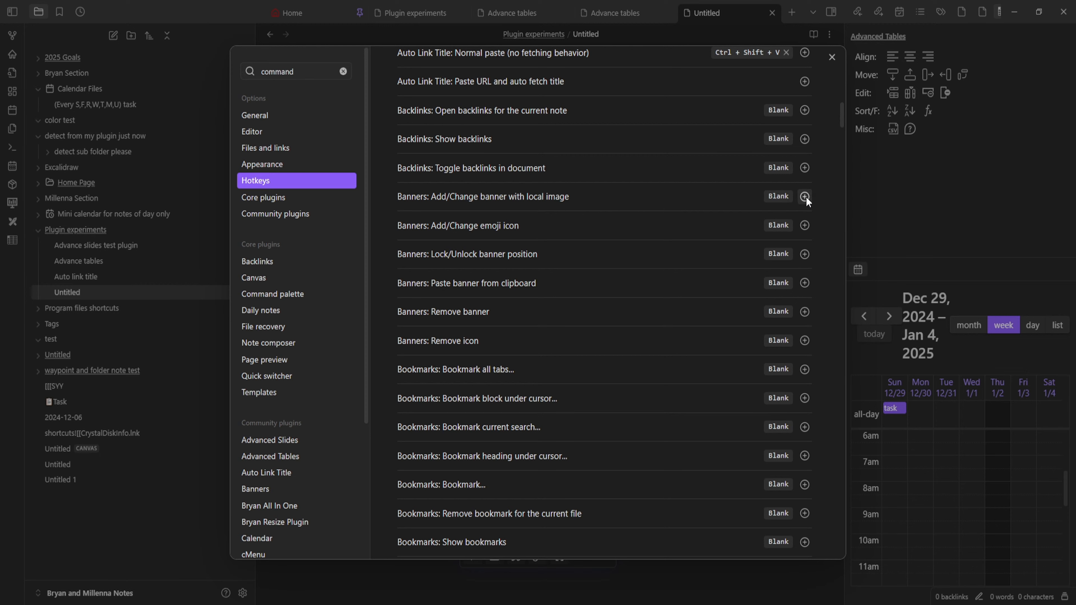
- Assign Shift + End as the hotkey for "Banners: Add/Change banner with local image" and return to the untitled note
{"action": "left_click", "coordinate": [805, 197]}
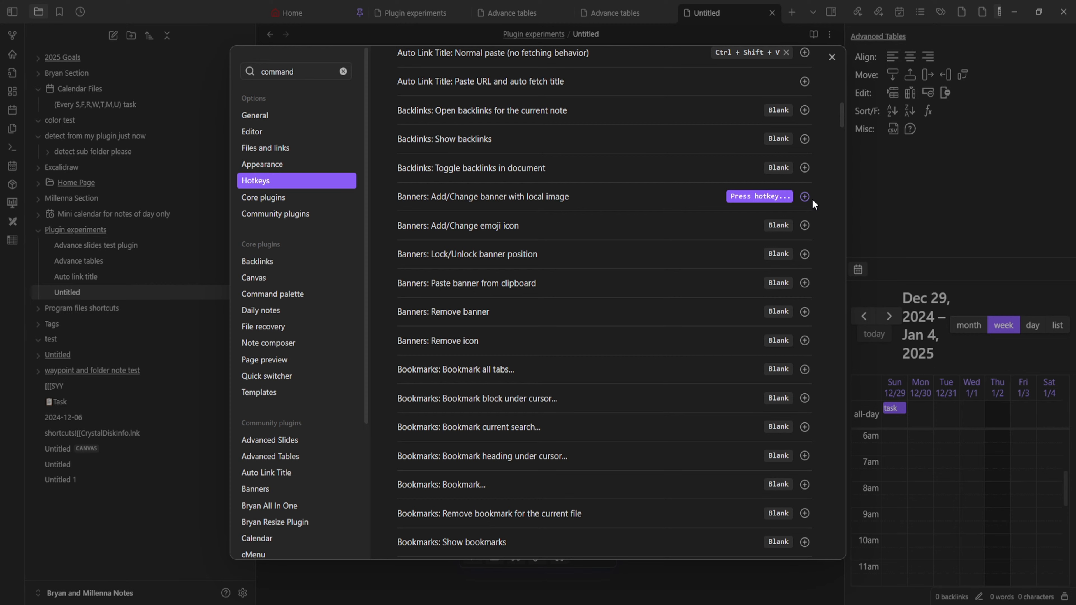
{"action": "key", "text": "shift+End"}
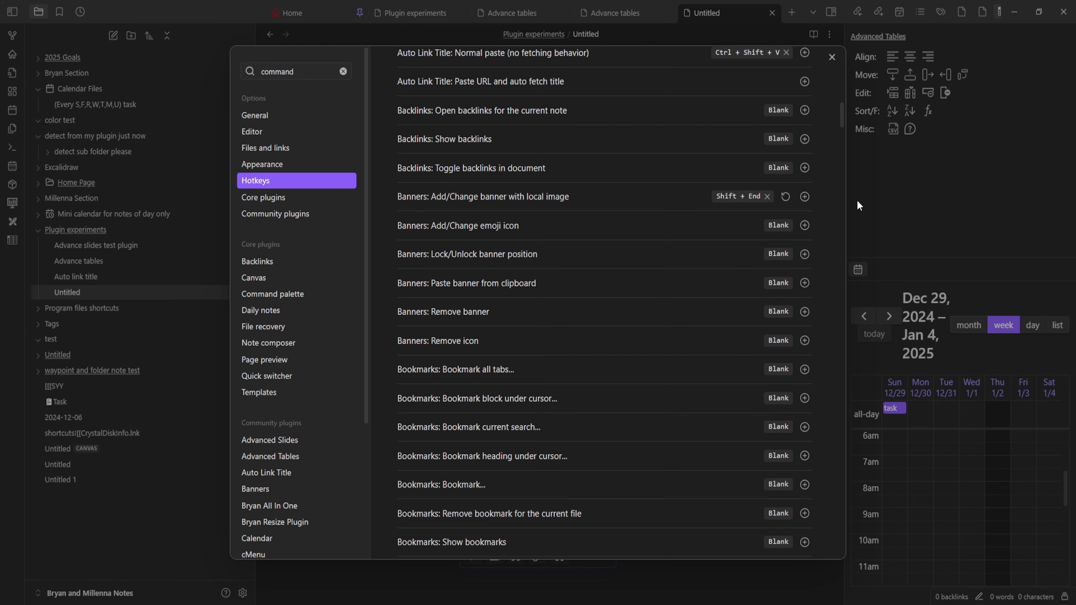
{"action": "left_click", "coordinate": [882, 192]}
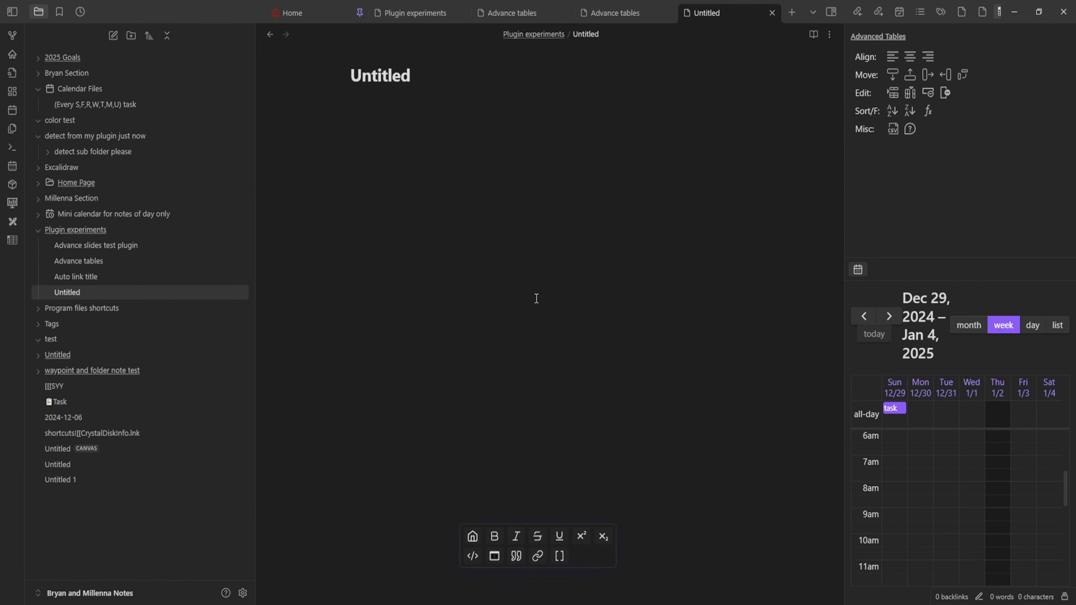
- Try to pick a local image as the banner of the empty untitled note
{"action": "left_click", "coordinate": [536, 299]}
{"action": "key", "text": "ctrl+shift+b"}
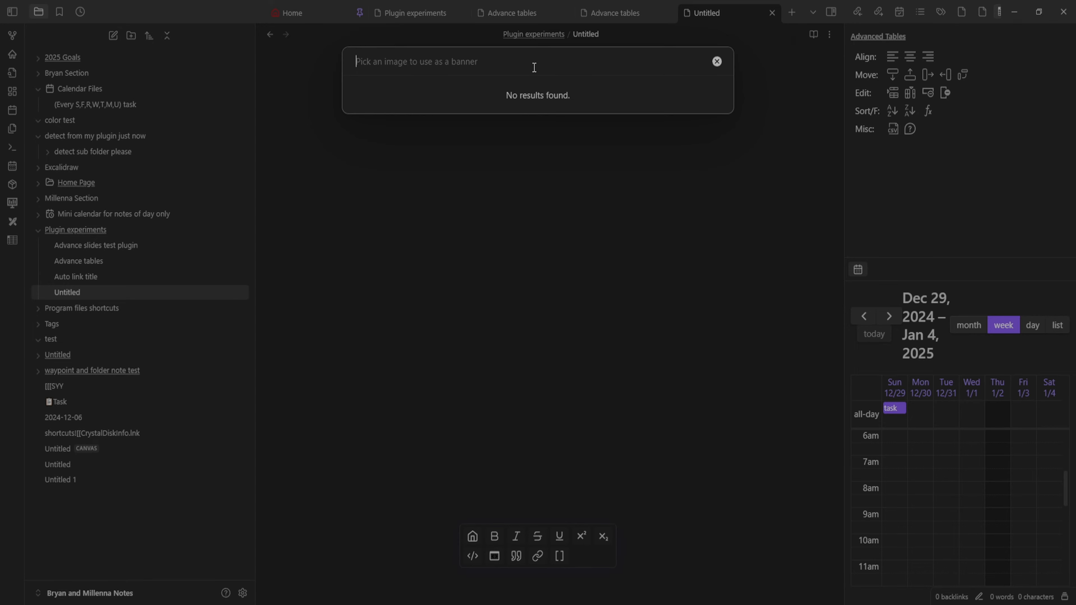
{"action": "left_click", "coordinate": [443, 167]}
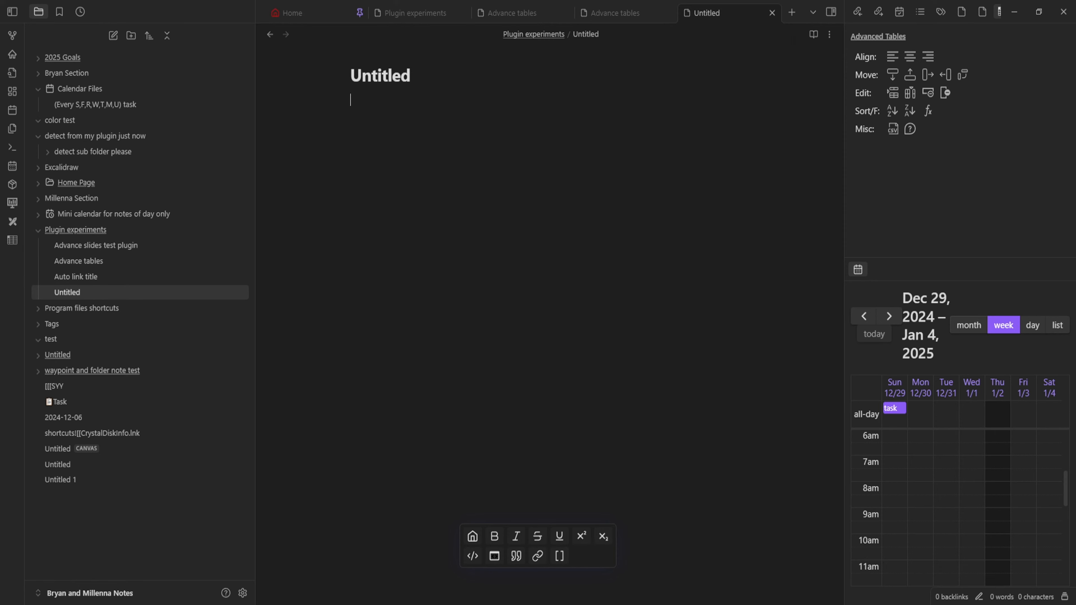
- Paste the copied obsidian-iconorange image into the body of the untitled note
{"action": "key", "text": "ctrl+v"}
{"action": "left_click", "coordinate": [683, 259]}
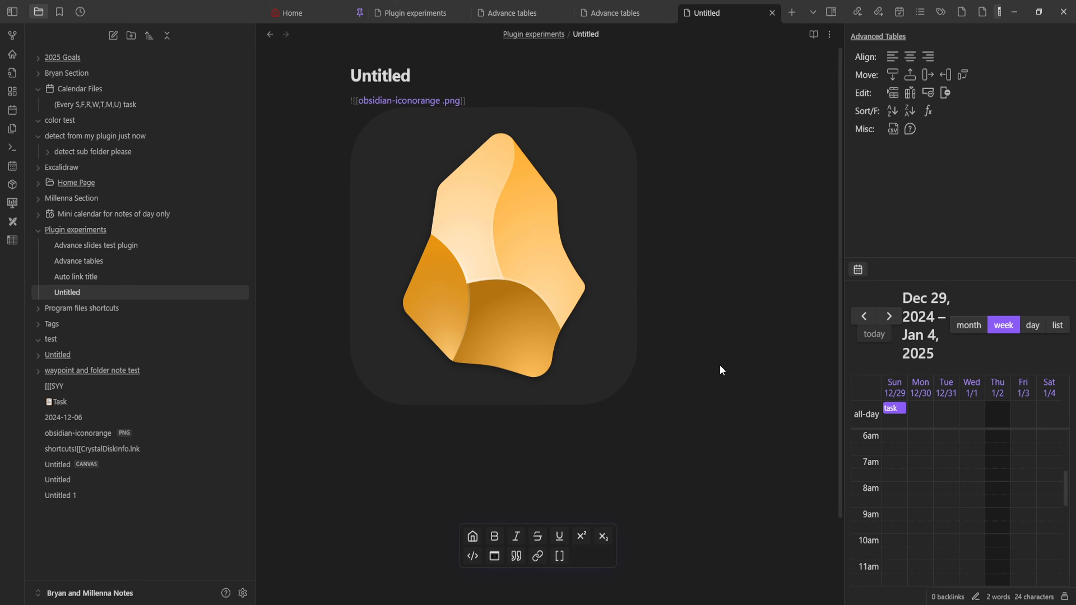
{"action": "left_click", "coordinate": [720, 365]}
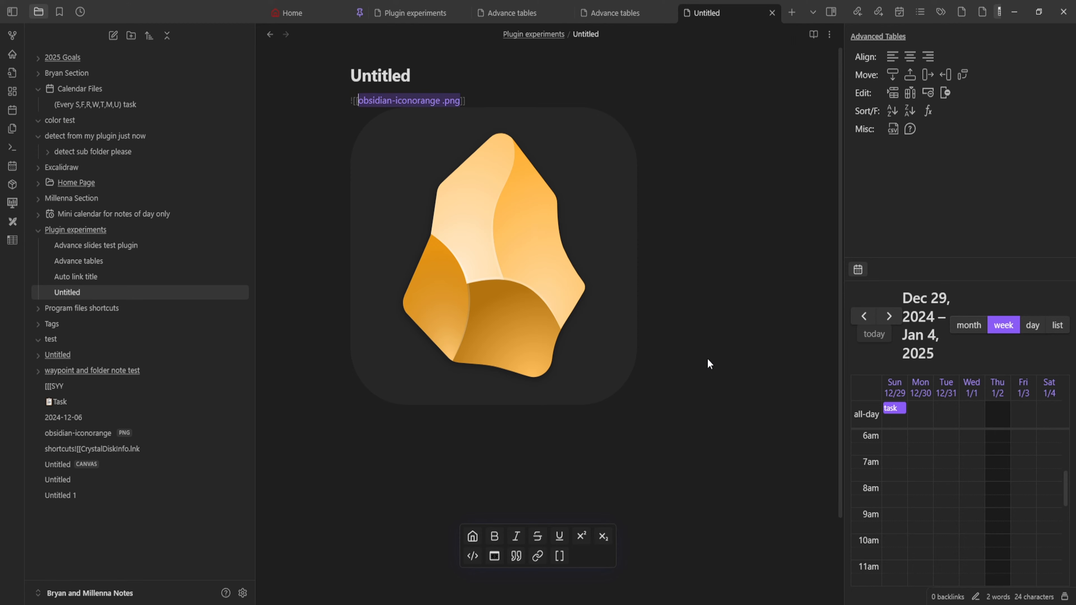
- Set the obsidian-iconorange image as the untitled note's banner with the Banners local image command
{"action": "key", "text": "ctrl+shift+b"}
{"action": "left_click", "coordinate": [504, 148]}
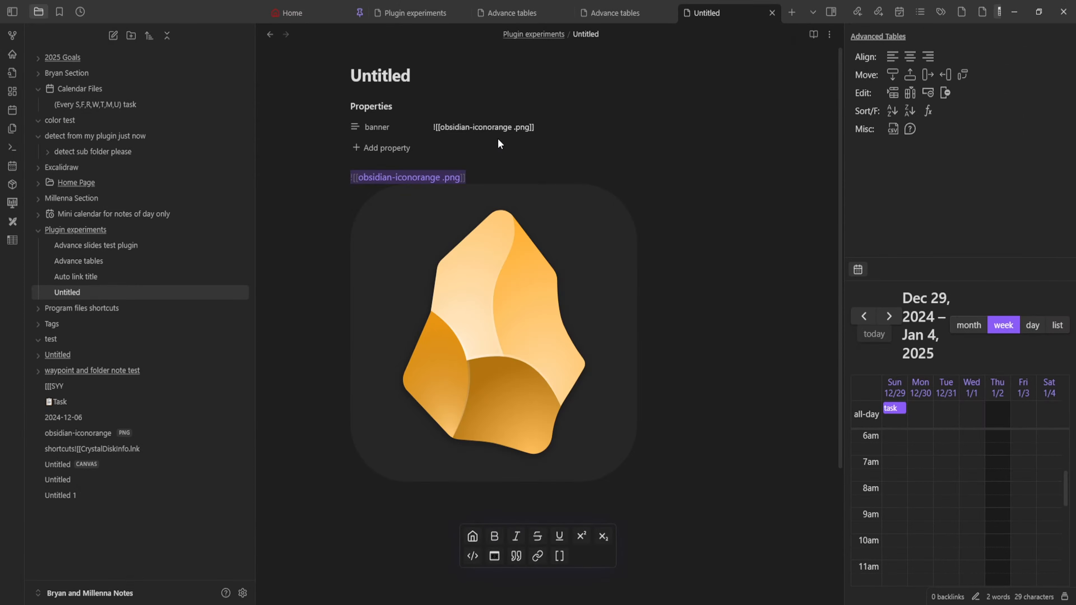
{"action": "left_click", "coordinate": [719, 419]}
{"action": "left_click", "coordinate": [719, 506]}
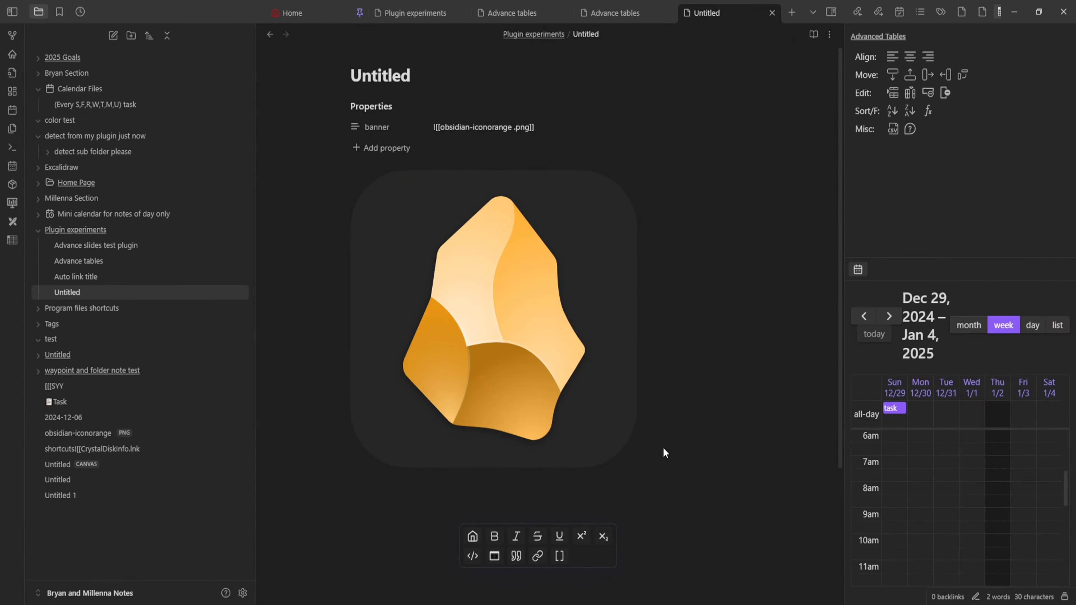
{"action": "left_click", "coordinate": [681, 476]}
- Start adding a second property below the banner property and browse the suggested property names
{"action": "left_click", "coordinate": [367, 151]}
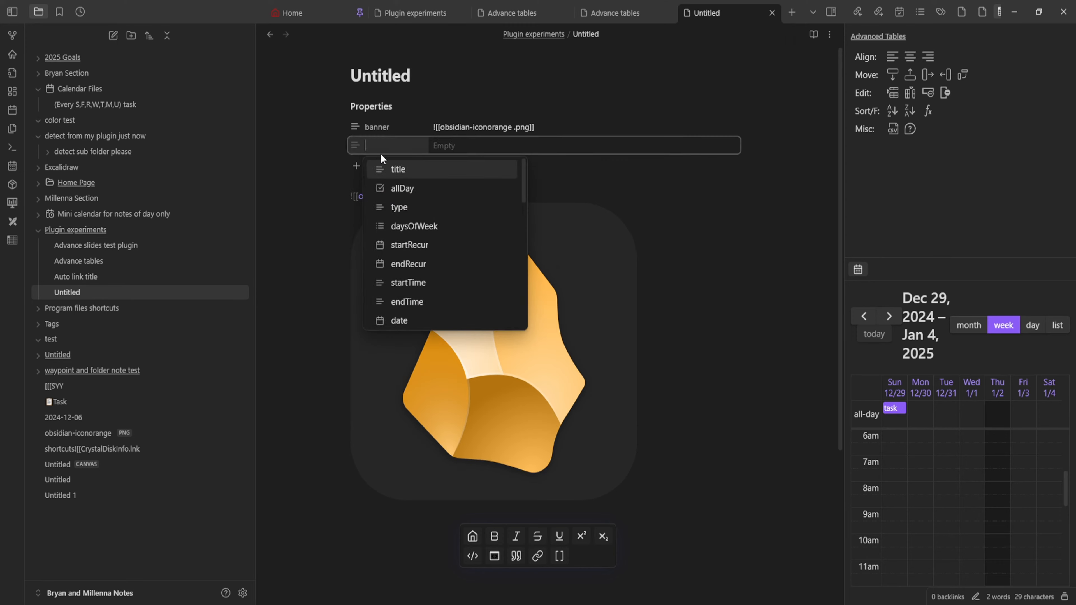
{"action": "scroll", "coordinate": [403, 212], "scroll_direction": "down", "scroll_amount": 5}
{"action": "scroll", "coordinate": [717, 446], "scroll_direction": "down", "scroll_amount": 5}
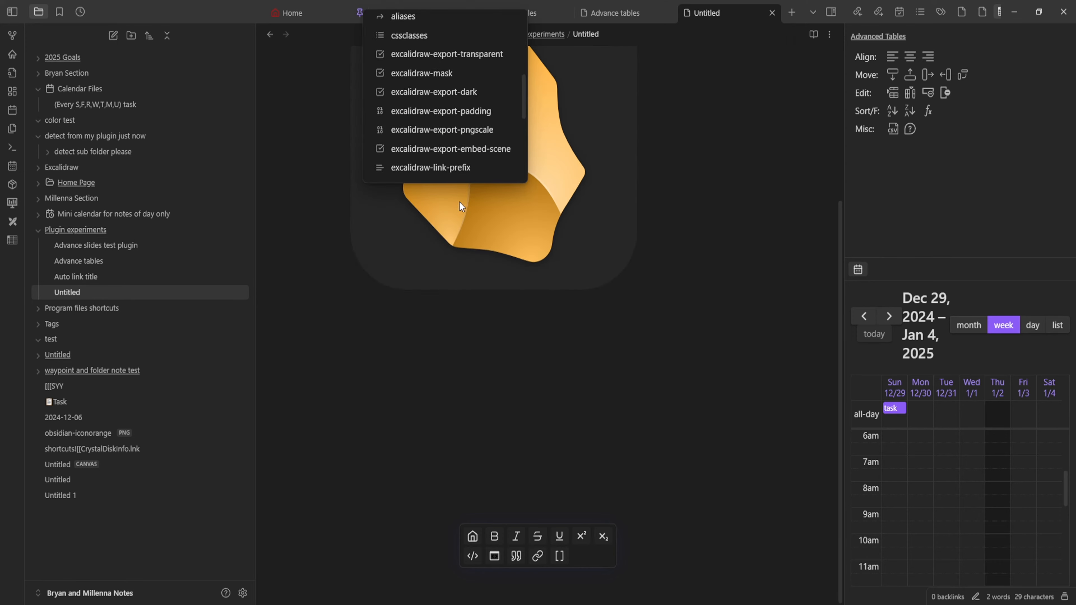
{"action": "scroll", "coordinate": [459, 202], "scroll_direction": "up", "scroll_amount": 5}
{"action": "scroll", "coordinate": [439, 237], "scroll_direction": "up", "scroll_amount": 5}
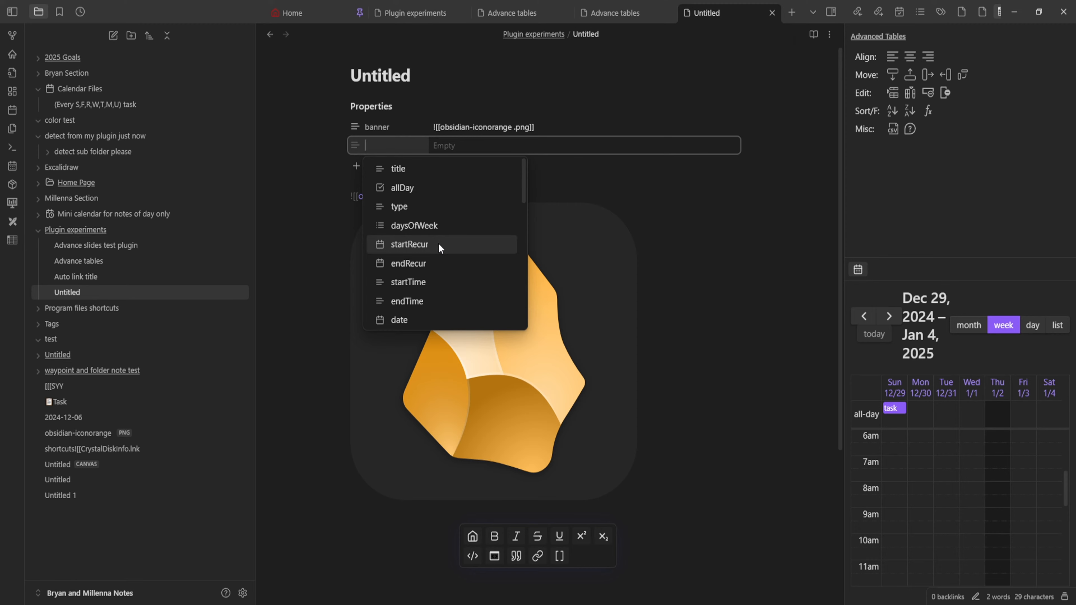
- Look through the suggested names for the new property and leave it without adding one
{"action": "scroll", "coordinate": [438, 244], "scroll_direction": "down", "scroll_amount": 5}
{"action": "scroll", "coordinate": [438, 244], "scroll_direction": "up", "scroll_amount": 5}
{"action": "scroll", "coordinate": [430, 261], "scroll_direction": "down", "scroll_amount": 2}
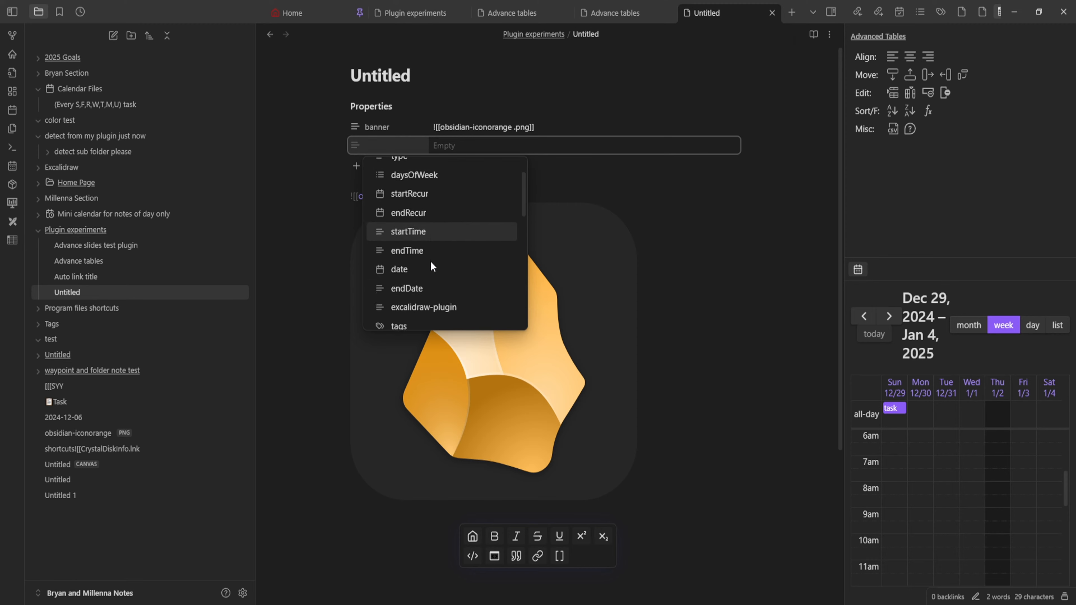
{"action": "scroll", "coordinate": [433, 266], "scroll_direction": "down", "scroll_amount": 7}
{"action": "left_click", "coordinate": [693, 469]}
{"action": "left_click", "coordinate": [693, 469]}
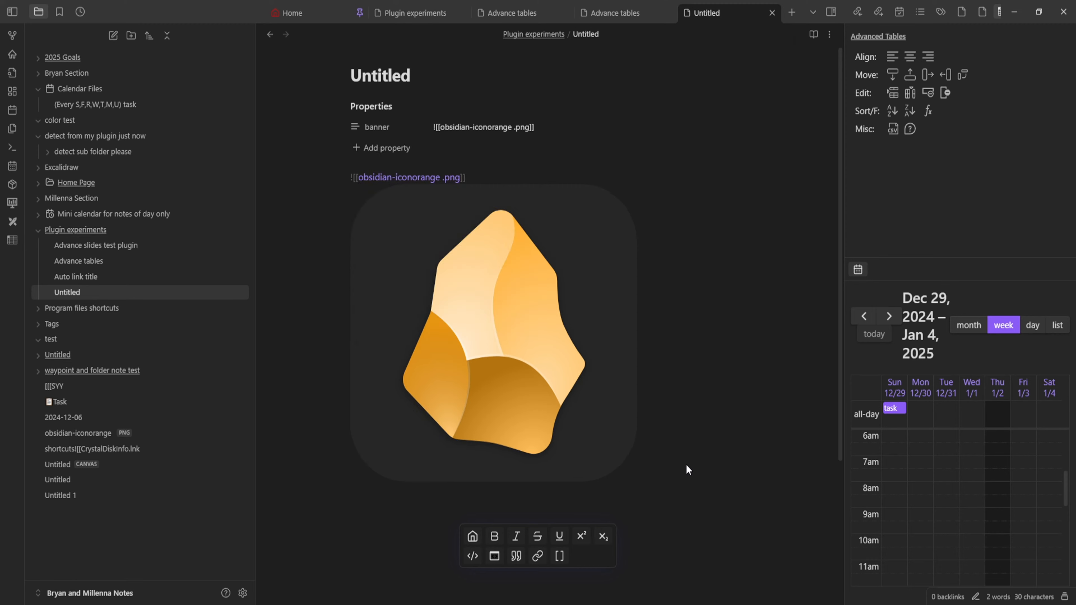
- Delete the embedded obsidian-iconorange image link from the body of the note
{"action": "scroll", "coordinate": [684, 505], "scroll_direction": "down", "scroll_amount": 4}
{"action": "scroll", "coordinate": [614, 373], "scroll_direction": "up", "scroll_amount": 1}
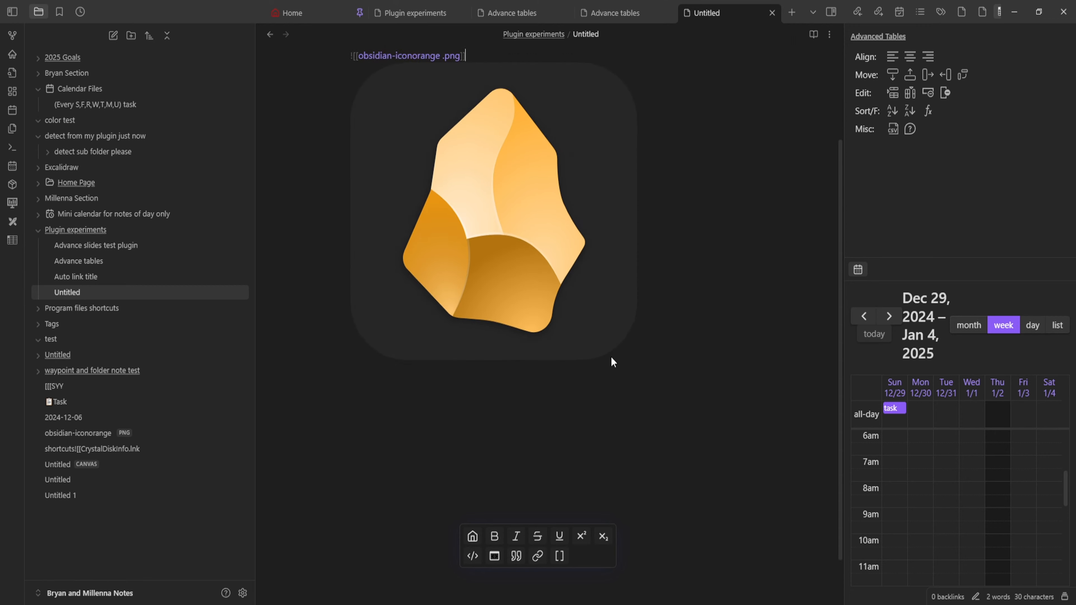
{"action": "key", "text": "BackSpace"}
{"action": "key", "text": "BackSpace"}
{"action": "key", "text": "BackSpace"}
{"action": "key", "text": "BackSpace"}
{"action": "key", "text": "BackSpace"}
{"action": "key", "text": "BackSpace"}
{"action": "key", "text": "BackSpace"}
{"action": "key", "text": "BackSpace"}
{"action": "key", "text": "BackSpace"}
{"action": "key", "text": "BackSpace"}
{"action": "key", "text": "BackSpace"}
{"action": "key", "text": "BackSpace"}
{"action": "key", "text": "BackSpace"}
{"action": "key", "text": "BackSpace"}
{"action": "key", "text": "BackSpace"}
{"action": "key", "text": "BackSpace"}
{"action": "key", "text": "BackSpace"}
{"action": "key", "text": "BackSpace"}
{"action": "key", "text": "BackSpace"}
{"action": "key", "text": "BackSpace"}
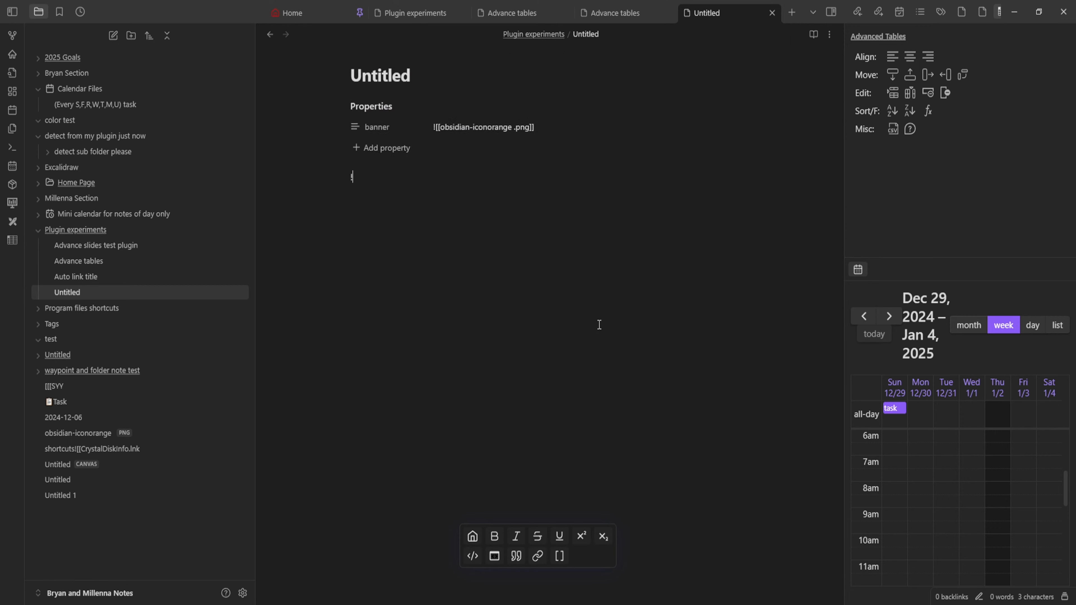
{"action": "key", "text": "BackSpace"}
- Remove the banner property from the note
{"action": "left_click", "coordinate": [356, 127]}
{"action": "mouse_move", "coordinate": [405, 131]}
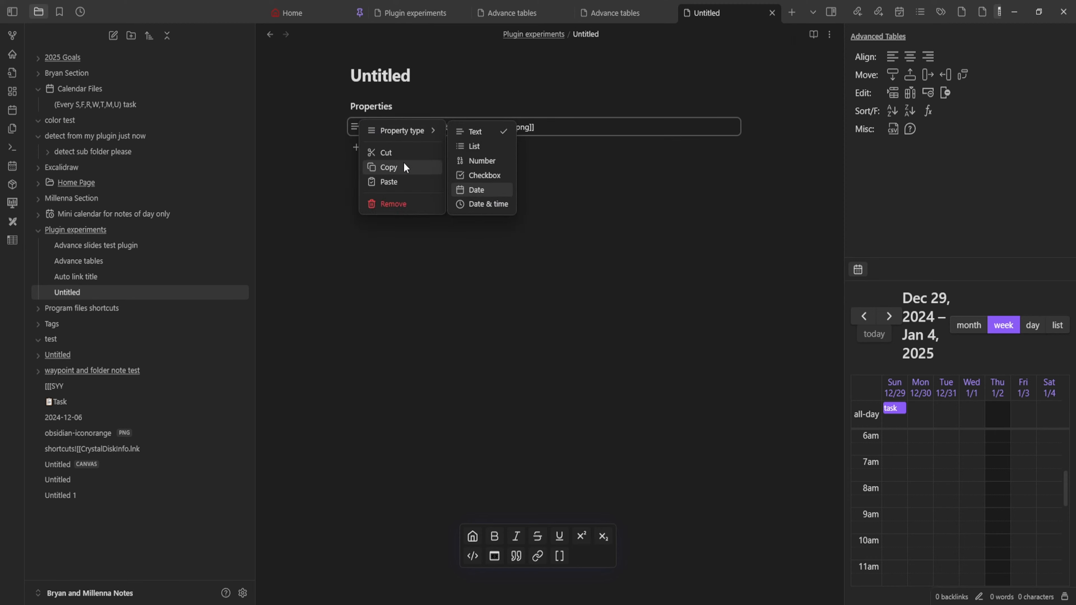
{"action": "left_click", "coordinate": [396, 203]}
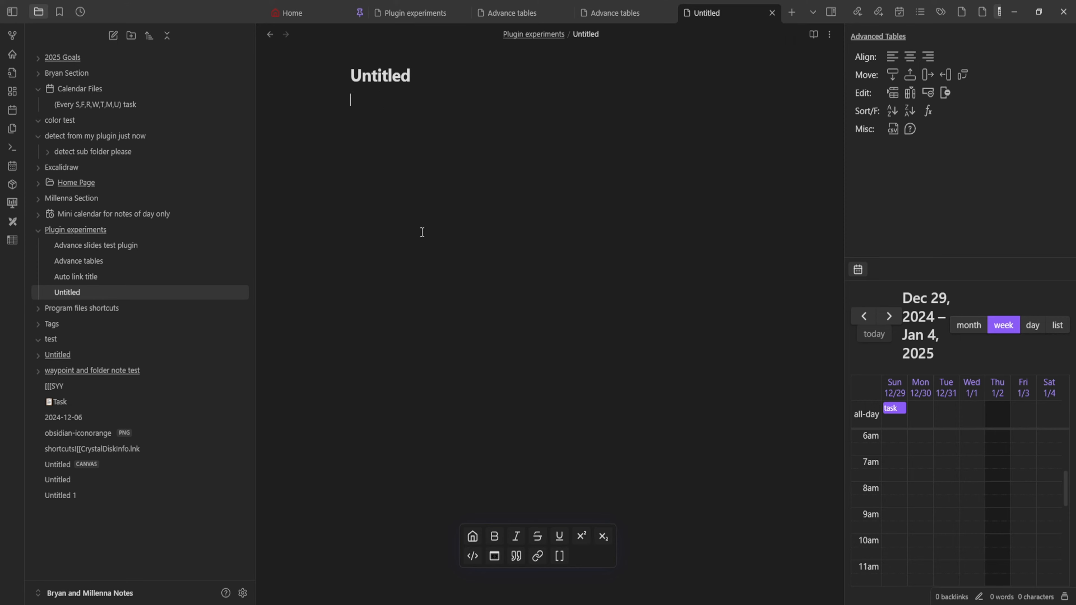
- Assign the Shift + Down hotkey to the "Banners: Paste banner from clipboard" command and close the settings
{"action": "left_click", "coordinate": [243, 593]}
{"action": "scroll", "coordinate": [551, 284], "scroll_direction": "down", "scroll_amount": 2}
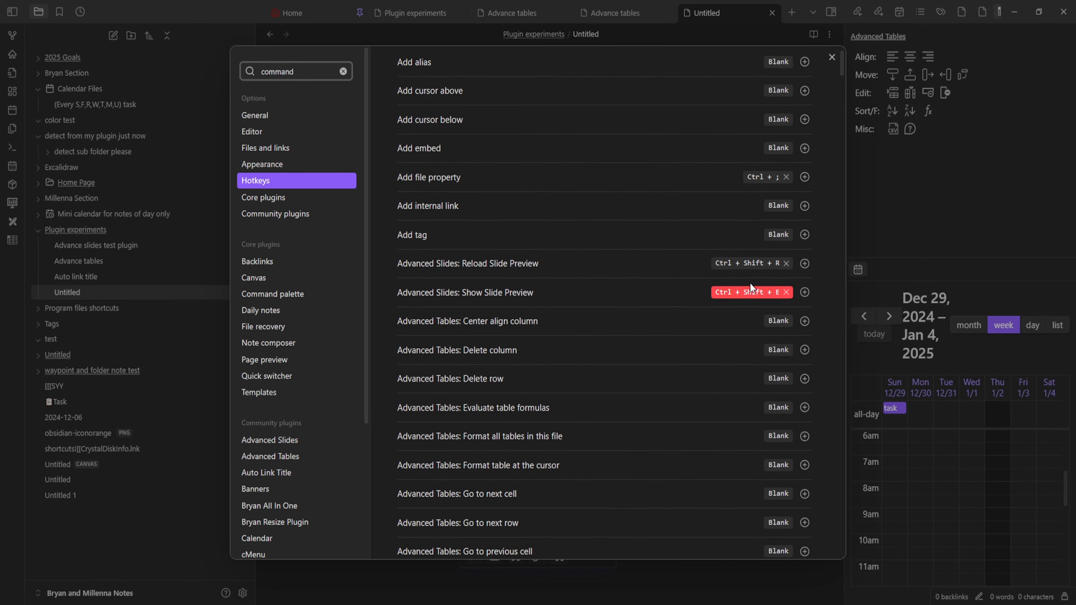
{"action": "scroll", "coordinate": [750, 287], "scroll_direction": "down", "scroll_amount": 15}
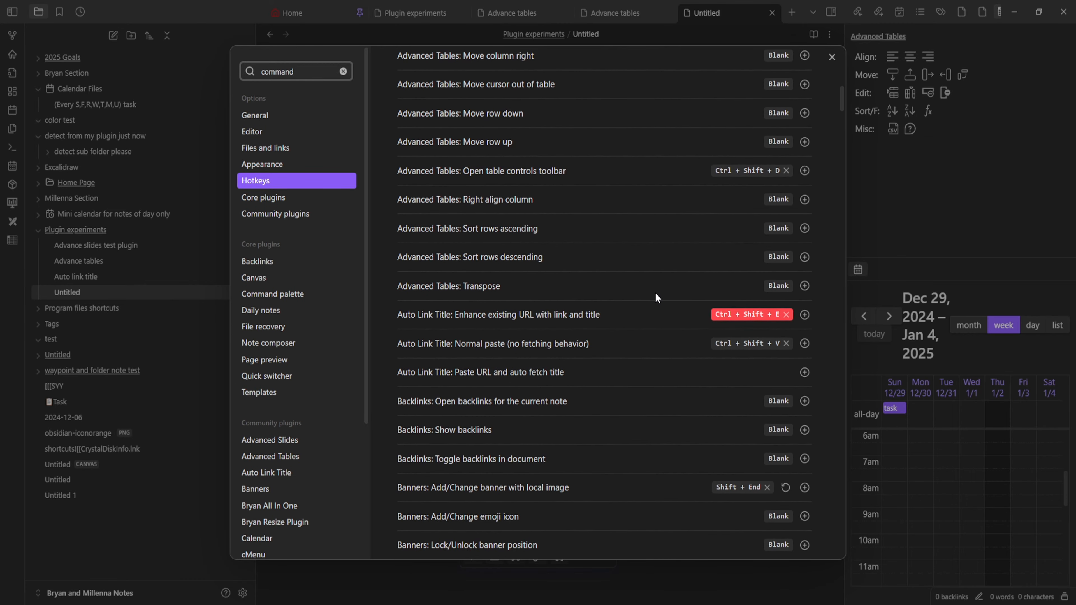
{"action": "scroll", "coordinate": [649, 296], "scroll_direction": "down", "scroll_amount": 13}
{"action": "scroll", "coordinate": [639, 294], "scroll_direction": "up", "scroll_amount": 7}
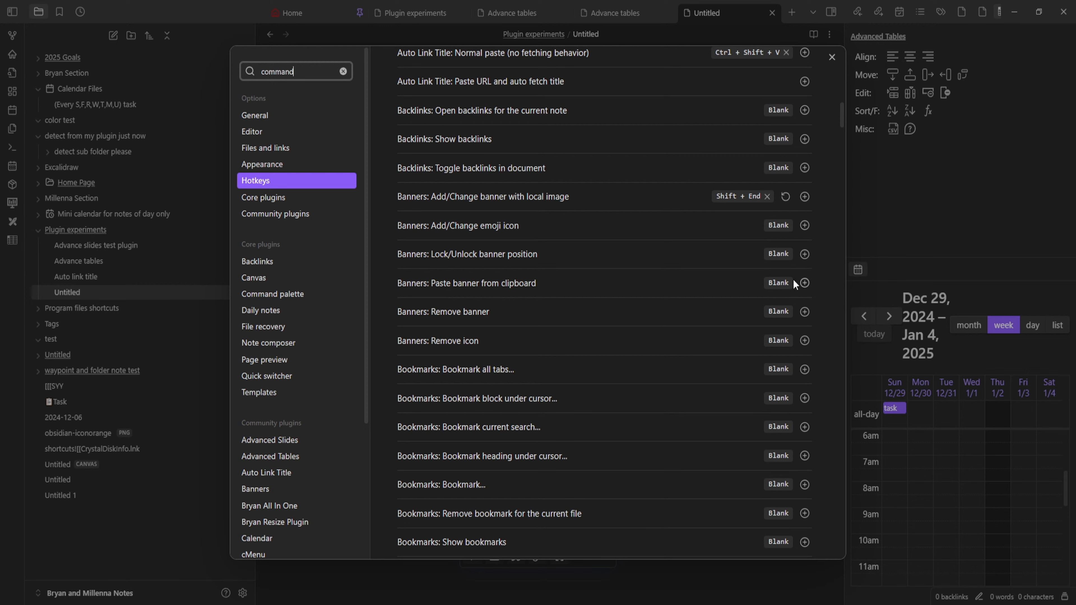
{"action": "left_click", "coordinate": [805, 283]}
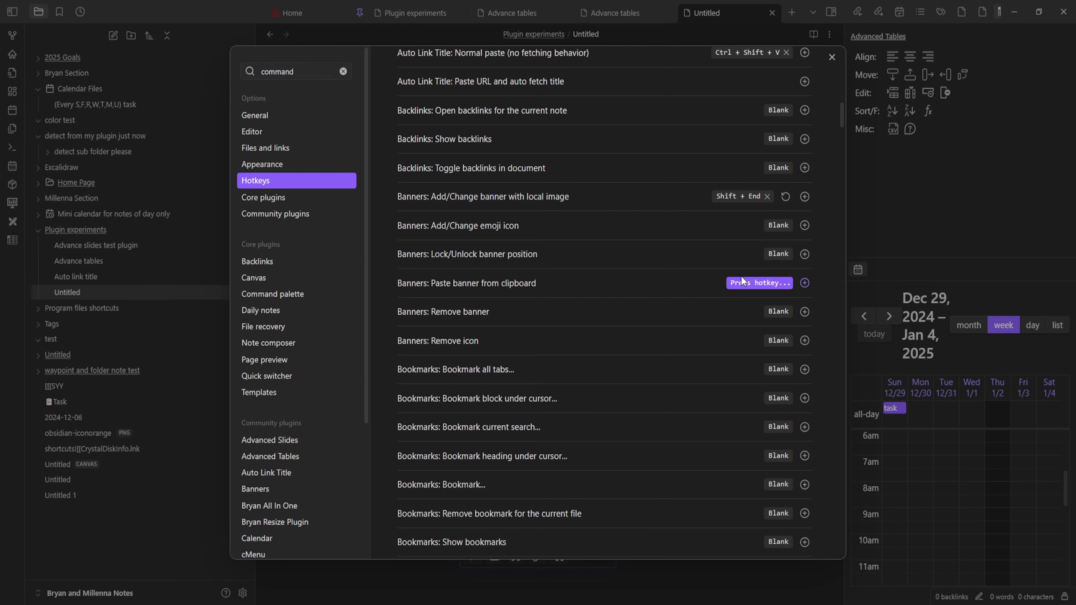
{"action": "key", "text": "shift+Down"}
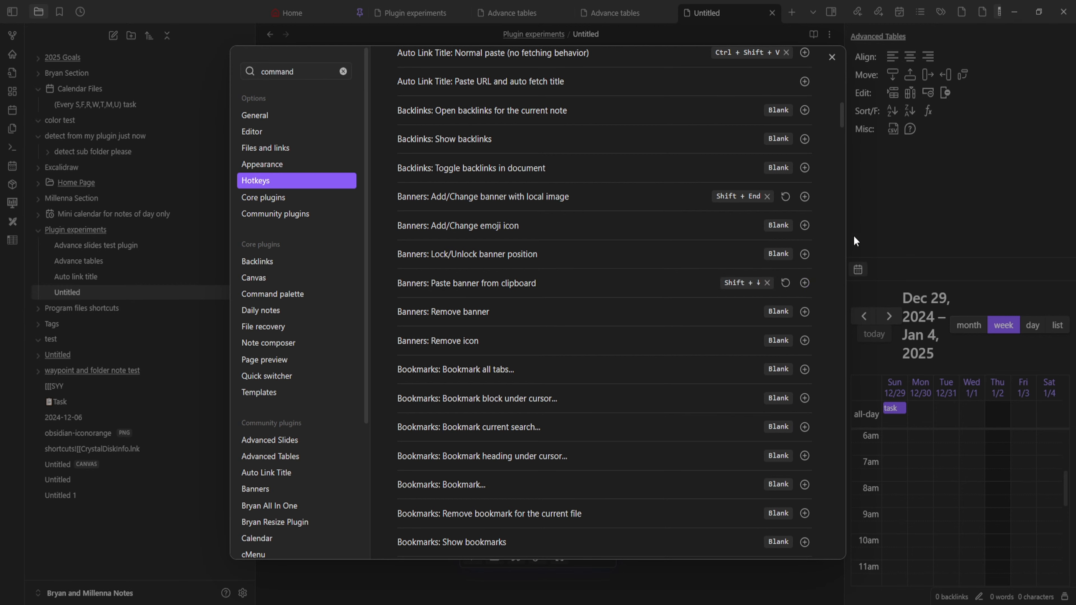
{"action": "left_click", "coordinate": [893, 211]}
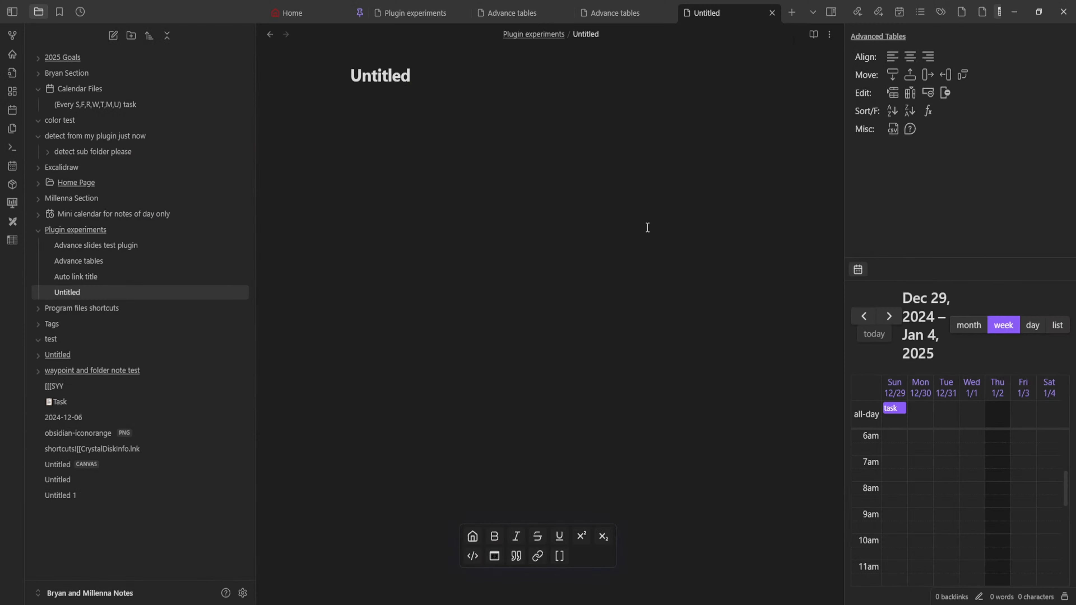
- Try to paste a banner from the clipboard and undo the text inserted in the note
{"action": "key", "text": "shift+Down"}
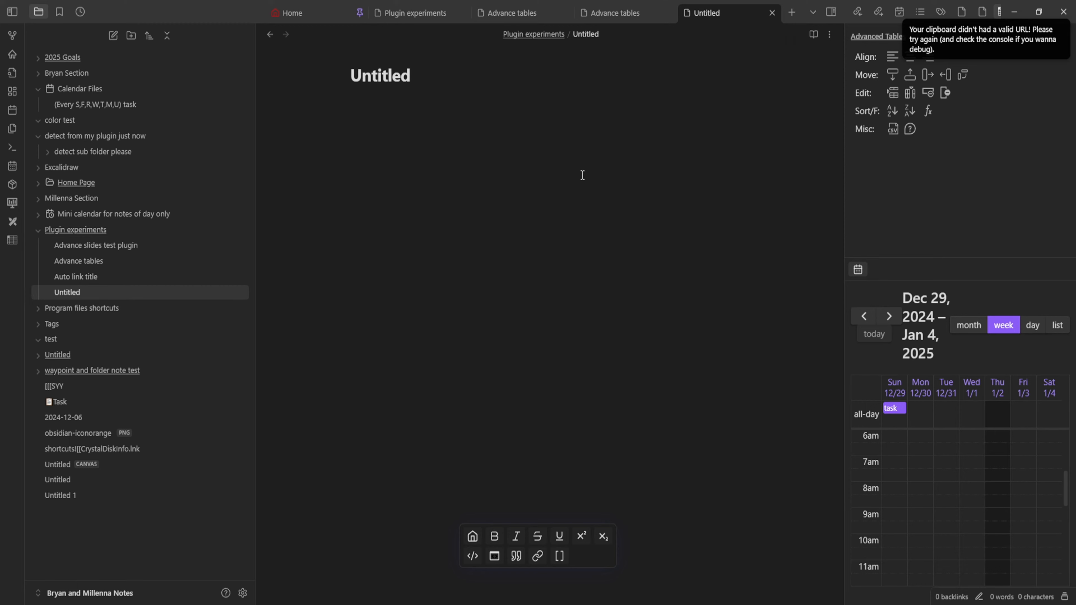
{"action": "type", "text": "The new Obsidian icon - Obsidian   downside is only works for websites only it wont work for say plugin links or links to stuff that aren't considered a website"}
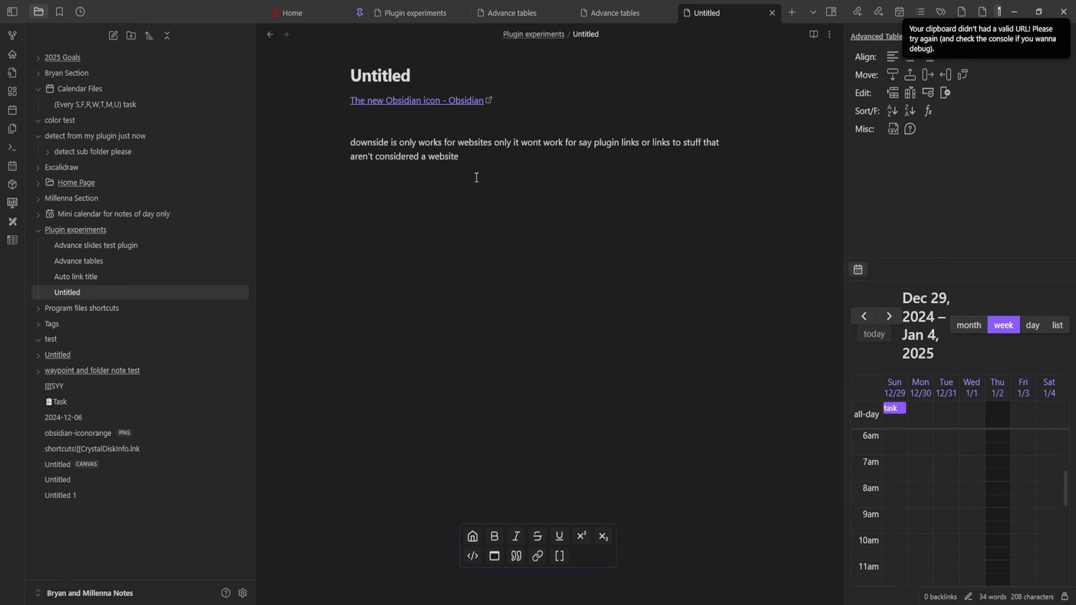
{"action": "key", "text": "ctrl+z"}
- Embed another copy of the obsidian-iconorange image file in the empty note
{"action": "key", "text": "alt+Tab"}
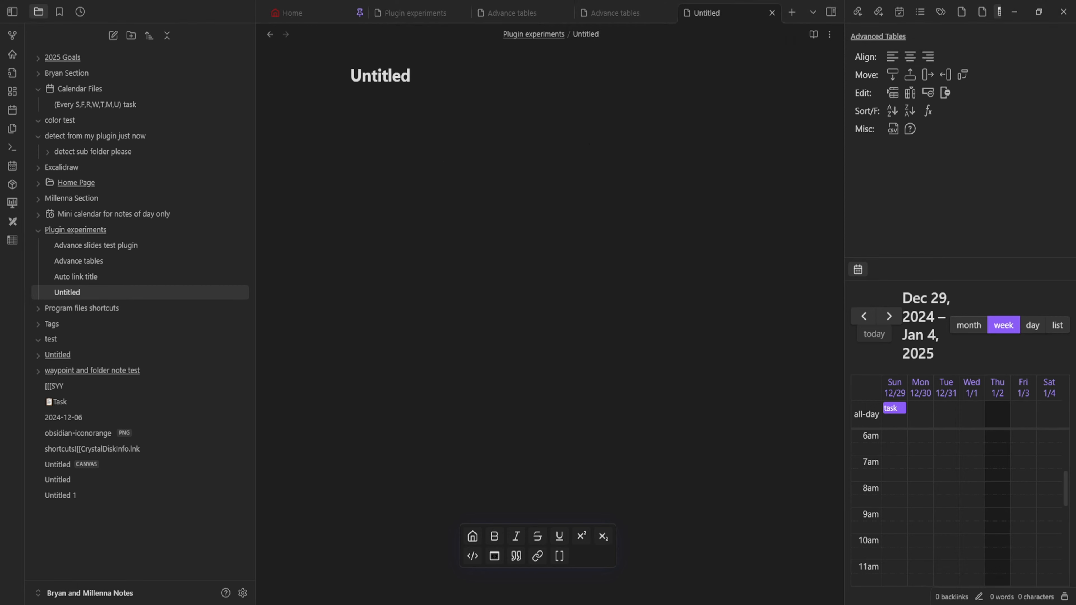
{"action": "left_click_drag", "start_coordinate": [492, 272], "coordinate": [490, 269]}
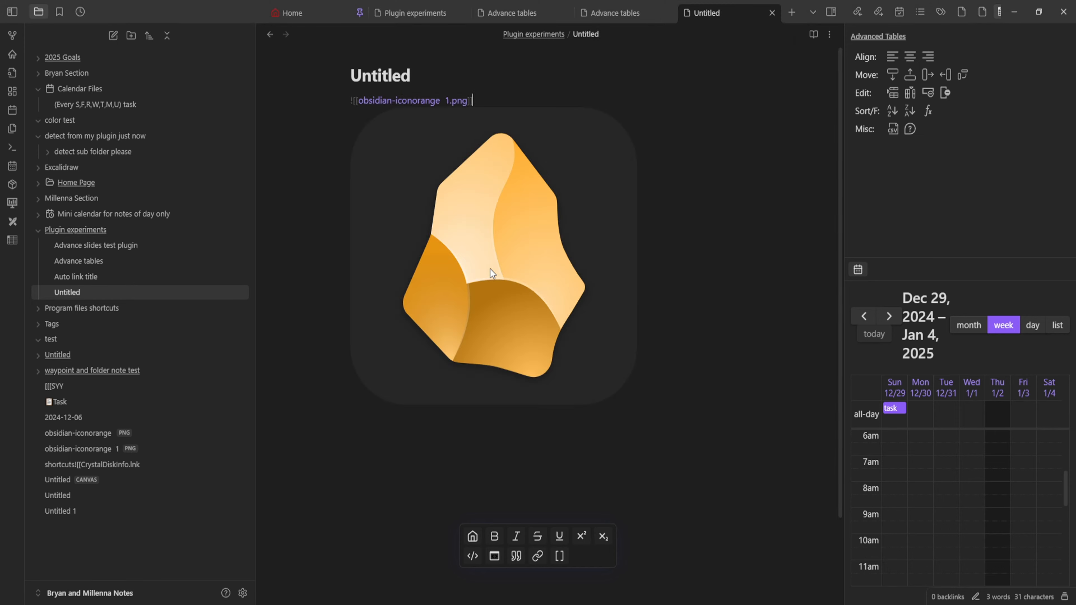
{"action": "left_click", "coordinate": [484, 269]}
{"action": "left_click", "coordinate": [643, 327]}
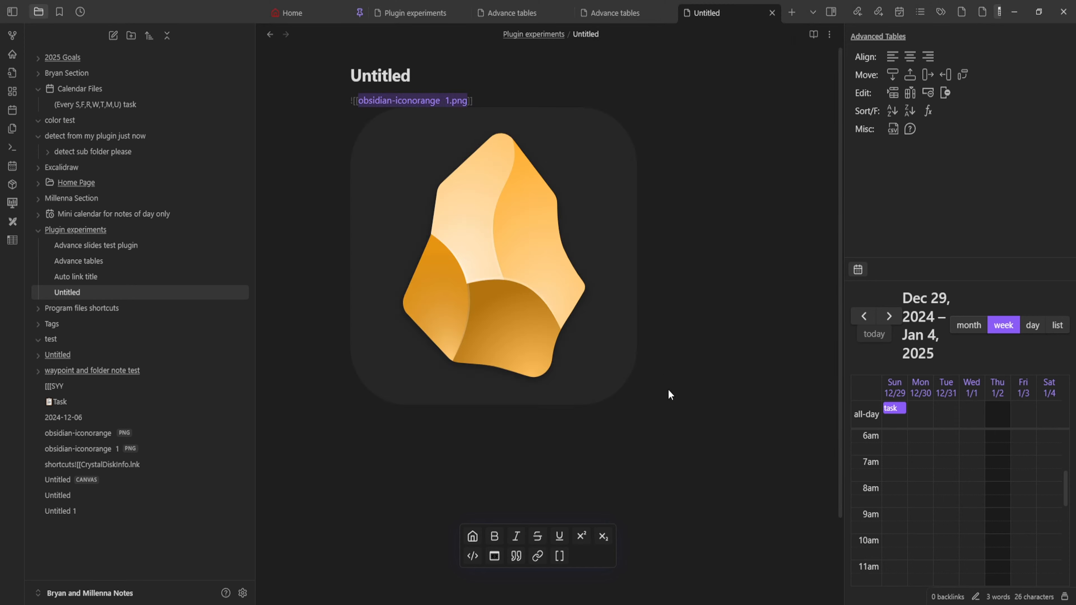
{"action": "left_click", "coordinate": [704, 451]}
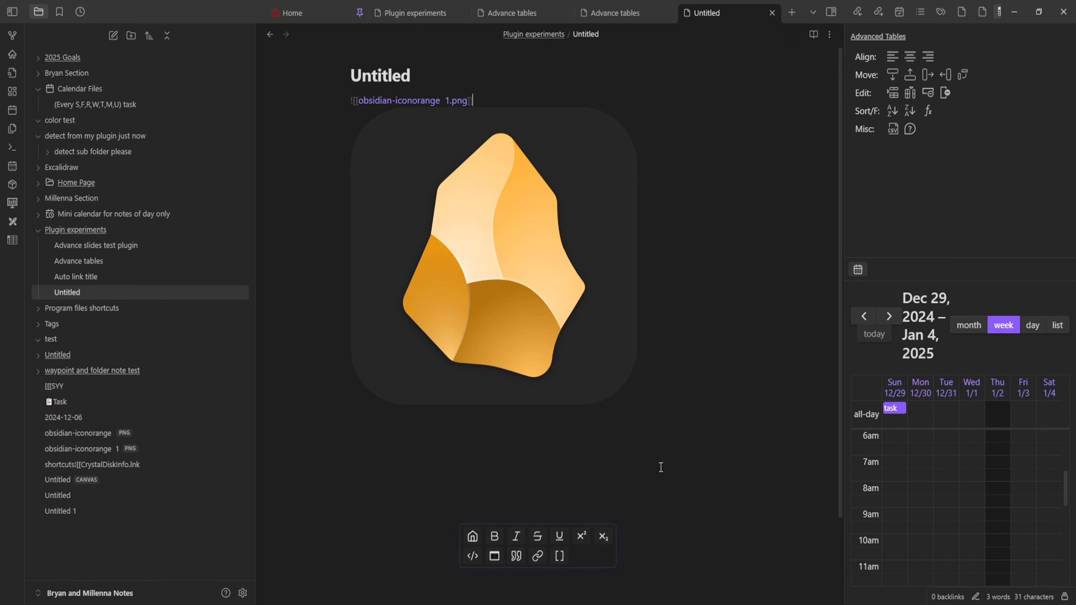
- Add four line breaks below the embedded image and try to paste a banner from the clipboard
{"action": "key", "text": "Return"}
{"action": "key", "text": "Return"}
{"action": "key", "text": "Return"}
{"action": "key", "text": "Return"}
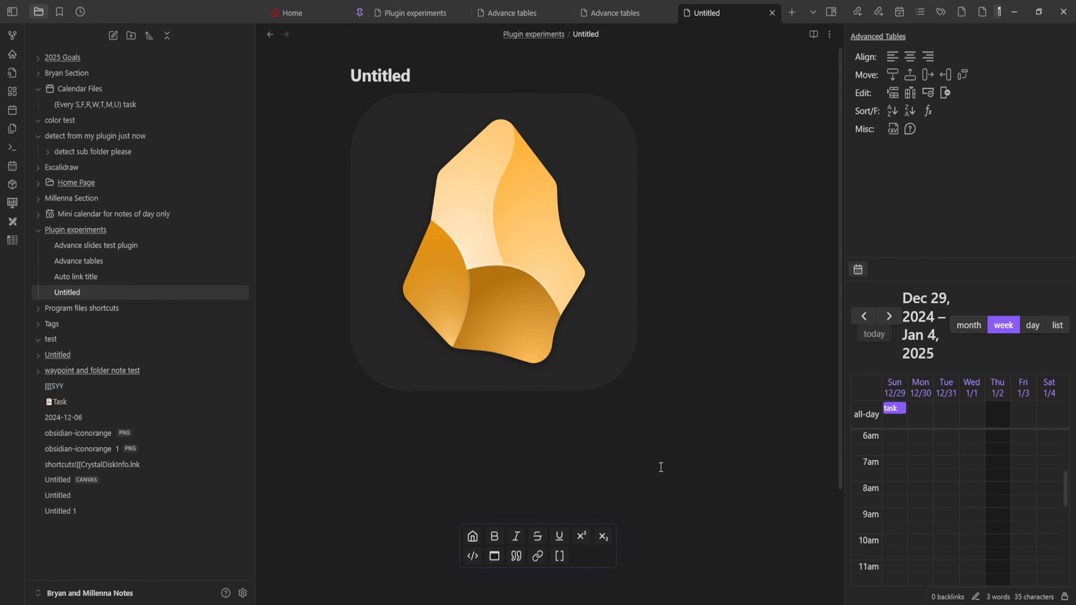
{"action": "key", "text": "ctrl+shift+v"}
{"action": "key", "text": "ctrl+shift+v"}
{"action": "key", "text": "ctrl+shift+v"}
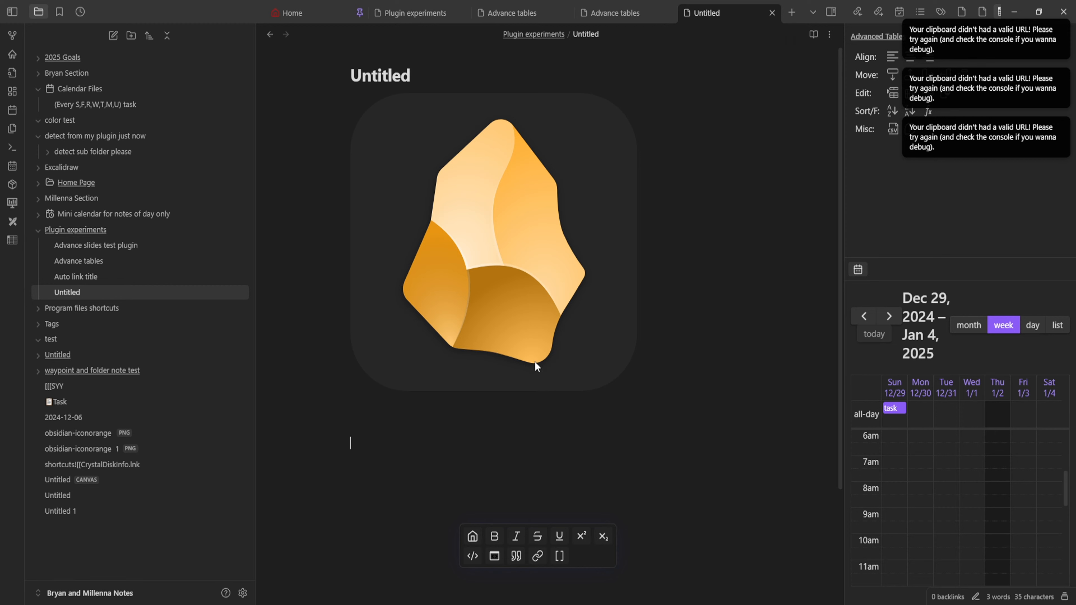
- Copy the image's complete embed link, including its exclamation mark and brackets
{"action": "left_click", "coordinate": [467, 331]}
{"action": "left_click", "coordinate": [372, 139]}
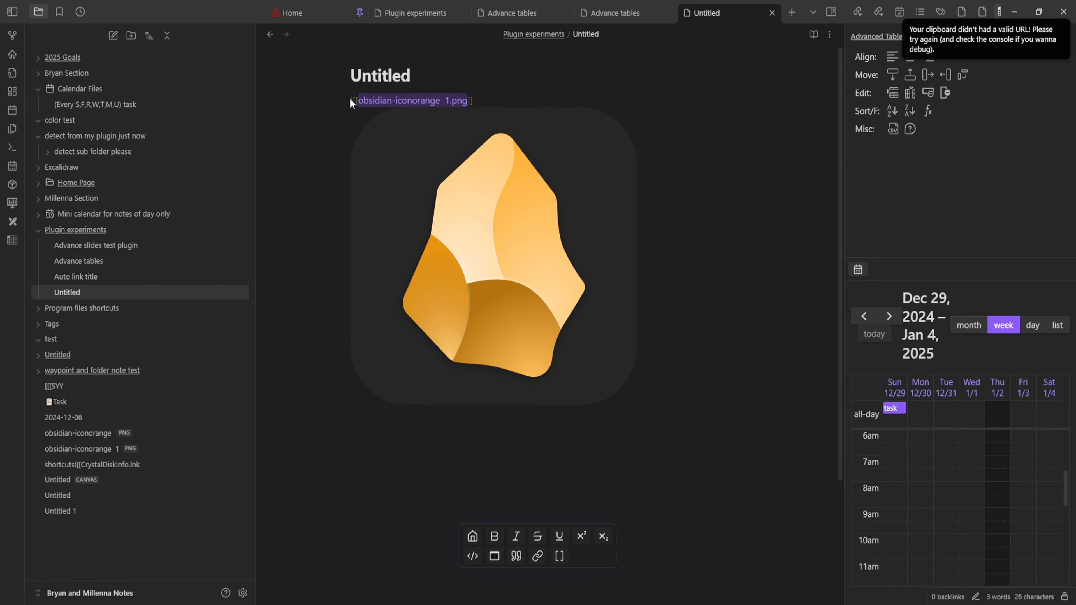
{"action": "left_click_drag", "start_coordinate": [350, 99], "coordinate": [600, 174]}
{"action": "left_click", "coordinate": [618, 181]}
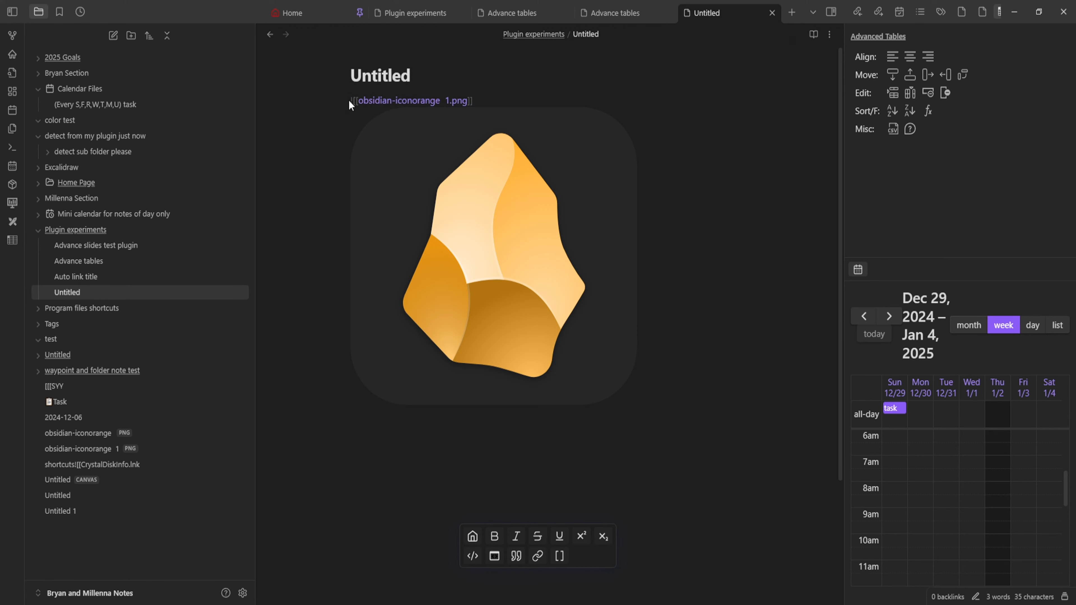
{"action": "left_click_drag", "start_coordinate": [351, 101], "coordinate": [480, 119]}
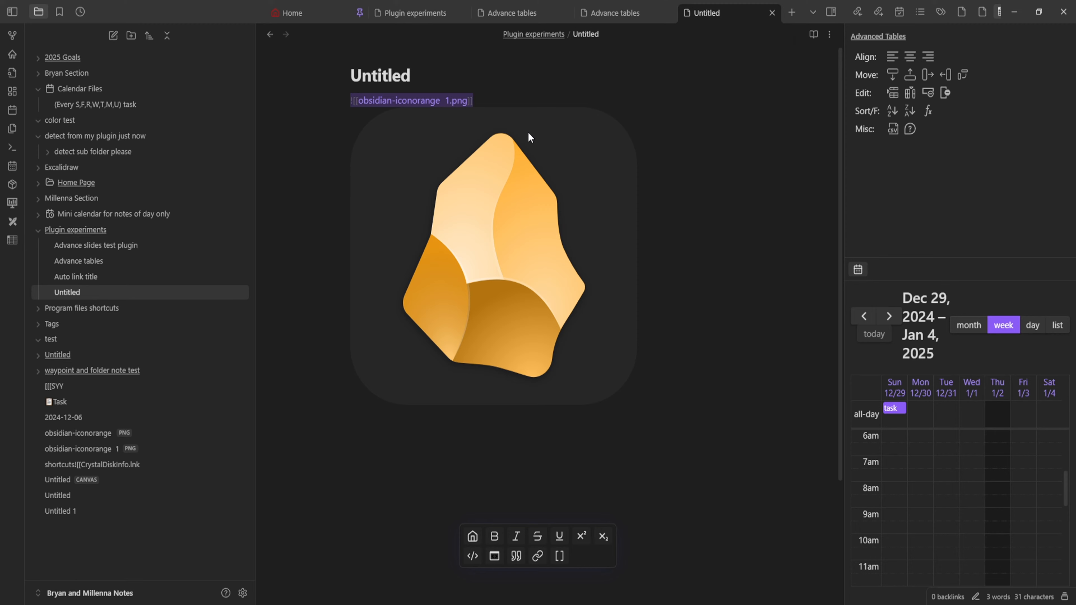
{"action": "right_click", "coordinate": [449, 102]}
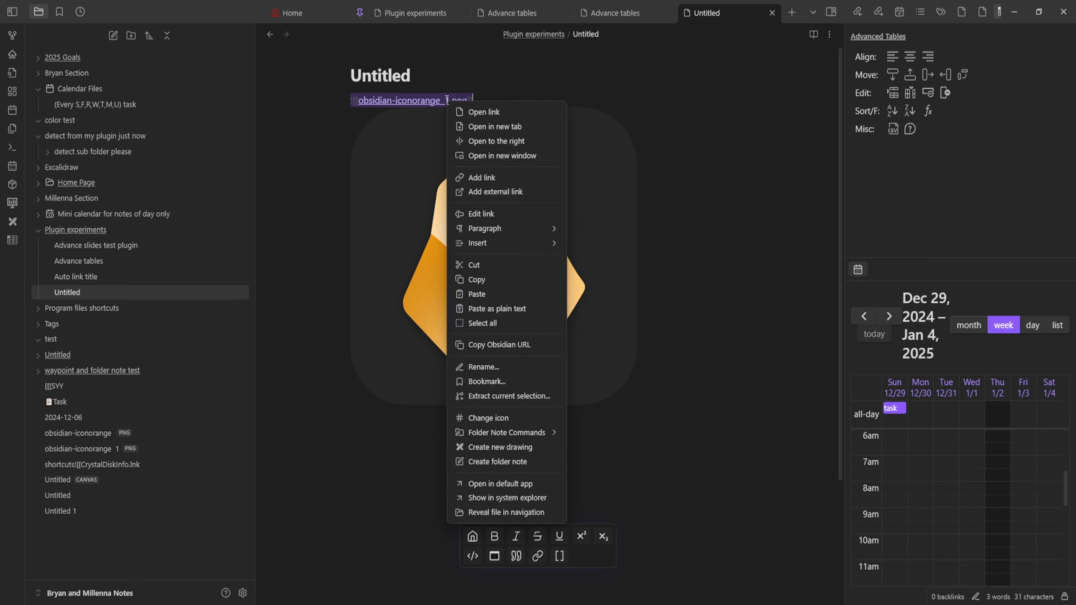
{"action": "left_click", "coordinate": [482, 281]}
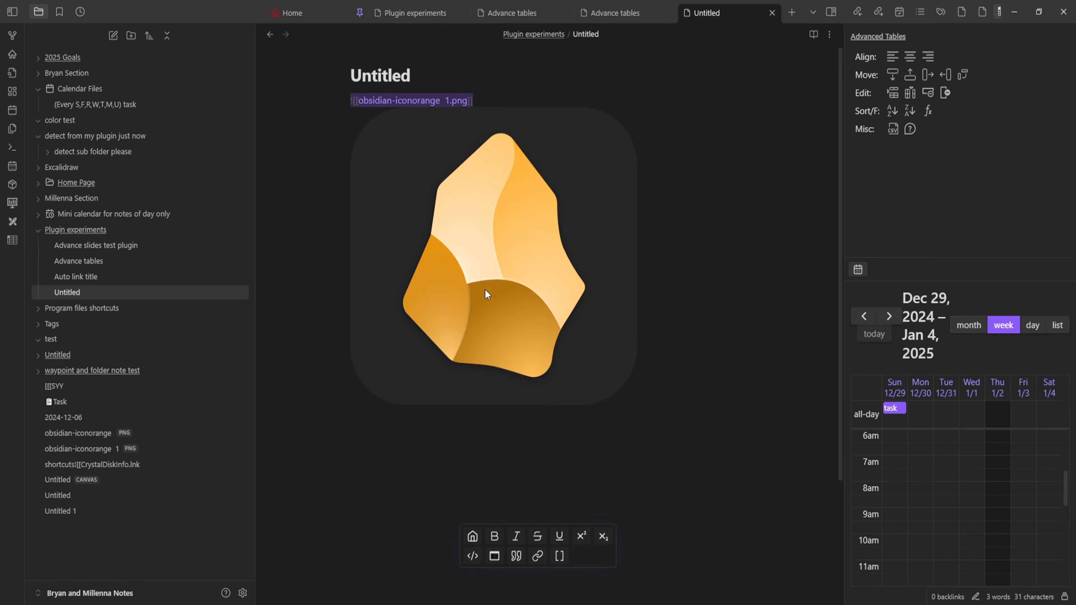
- Try to paste the copied embed link as the note's banner from the clipboard
{"action": "right_click", "coordinate": [395, 102]}
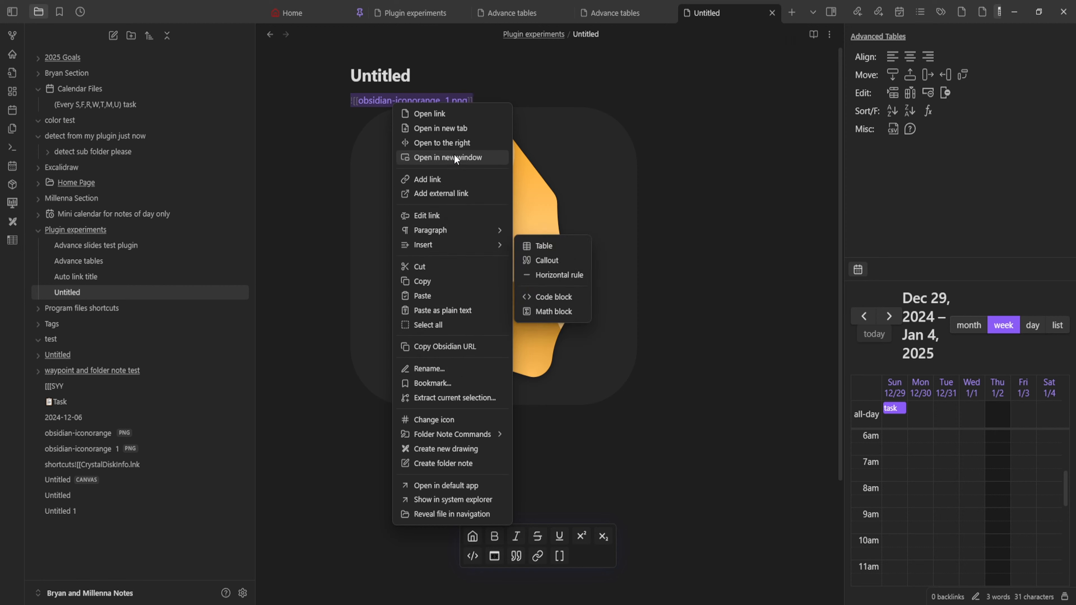
{"action": "left_click", "coordinate": [452, 193]}
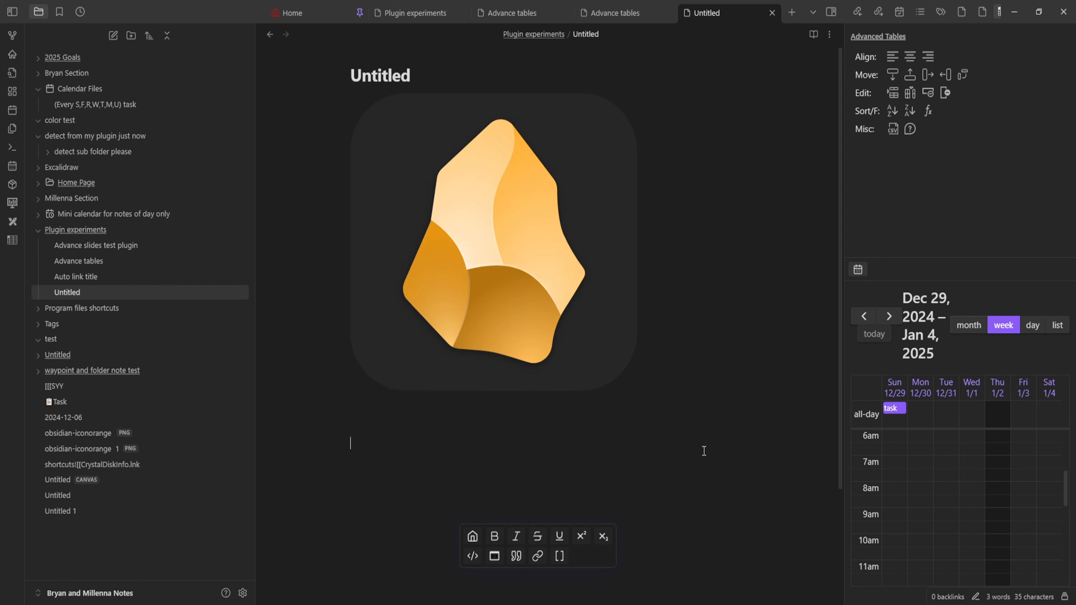
{"action": "scroll", "coordinate": [573, 437], "scroll_direction": "down", "scroll_amount": 2}
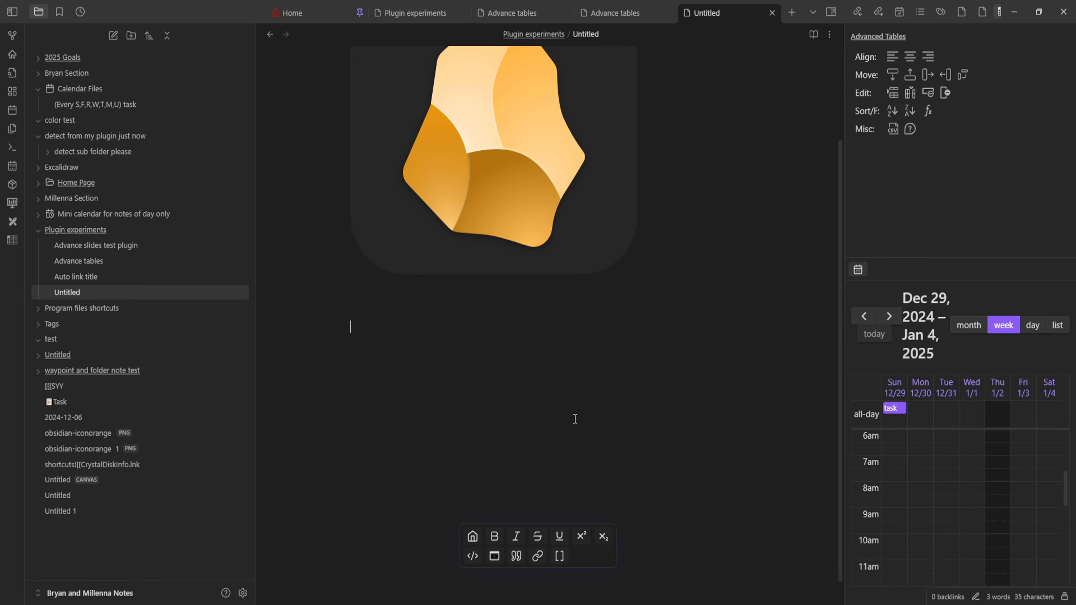
{"action": "key", "text": "ctrl+v"}
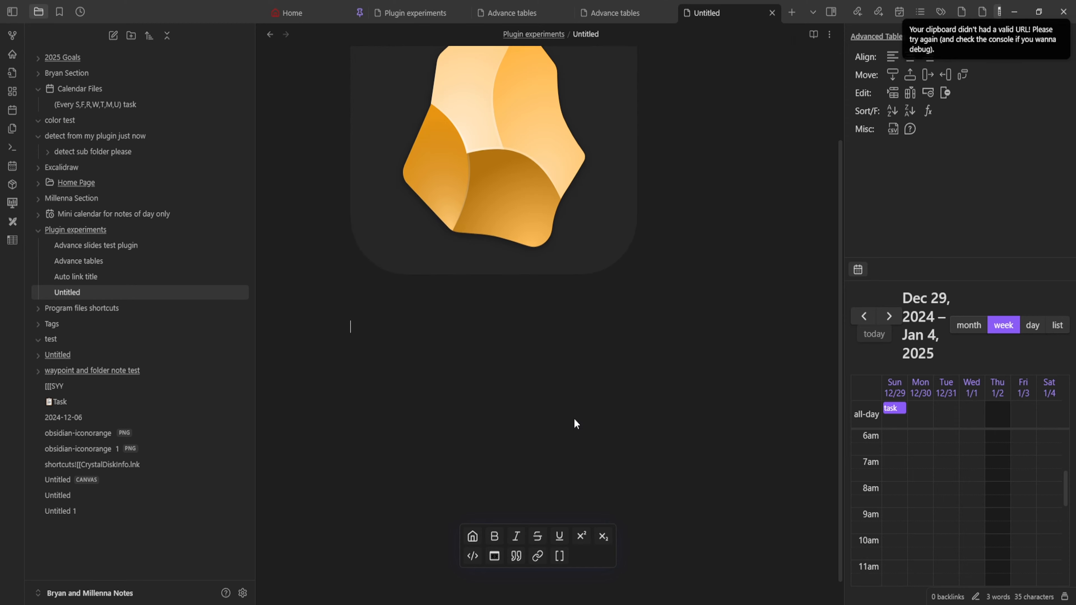
- Set the local image "obsidian-iconorange 1.png" as the note's banner and retry pasting a banner from the clipboard
{"action": "key", "text": "ctrl+shift+b"}
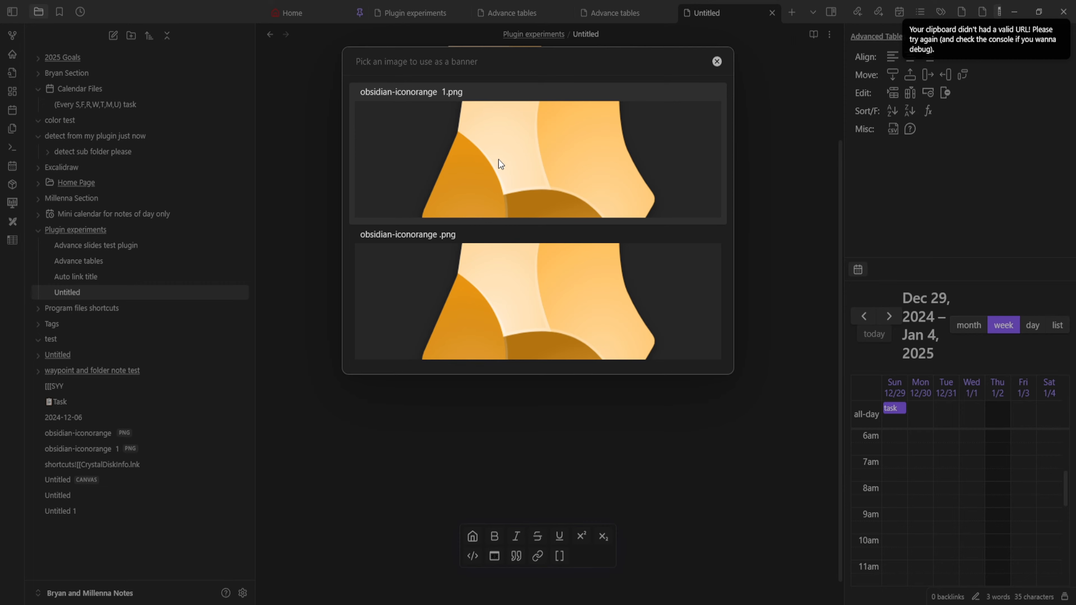
{"action": "left_click", "coordinate": [507, 156]}
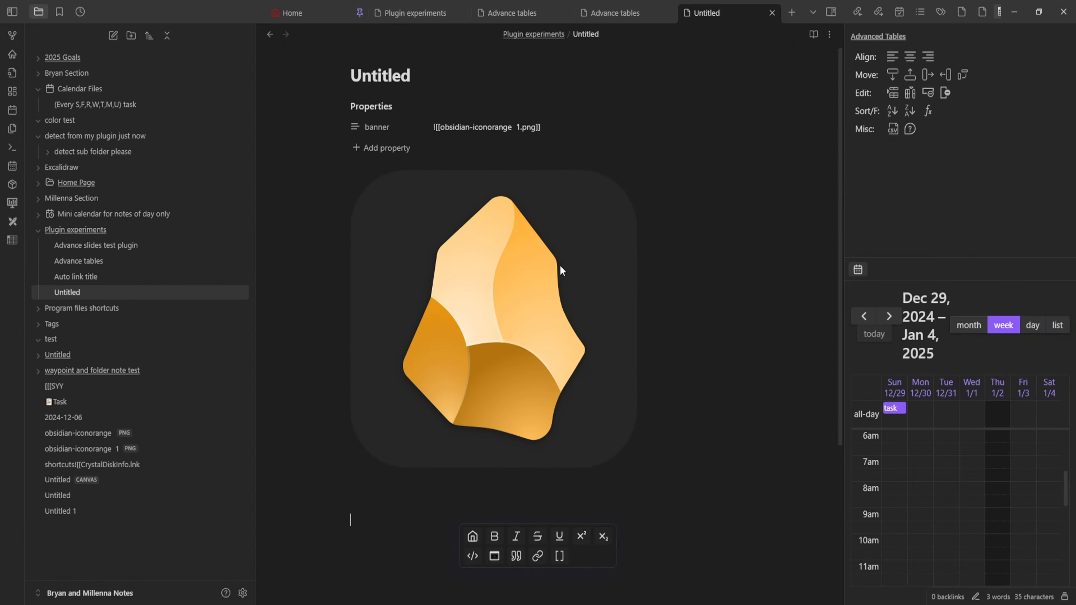
{"action": "key", "text": "ctrl+shift+v"}
{"action": "key", "text": "ctrl+shift+v"}
{"action": "key", "text": "ctrl+shift+v"}
{"action": "key", "text": "ctrl+shift+v"}
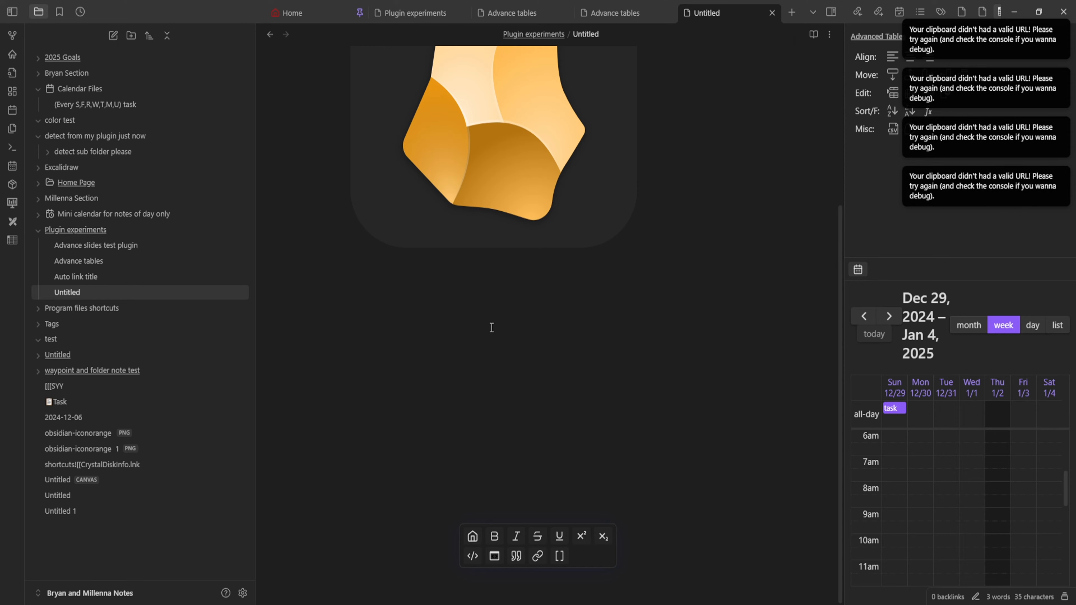
- Add an empty title property to the note
{"action": "scroll", "coordinate": [501, 280], "scroll_direction": "up", "scroll_amount": 5}
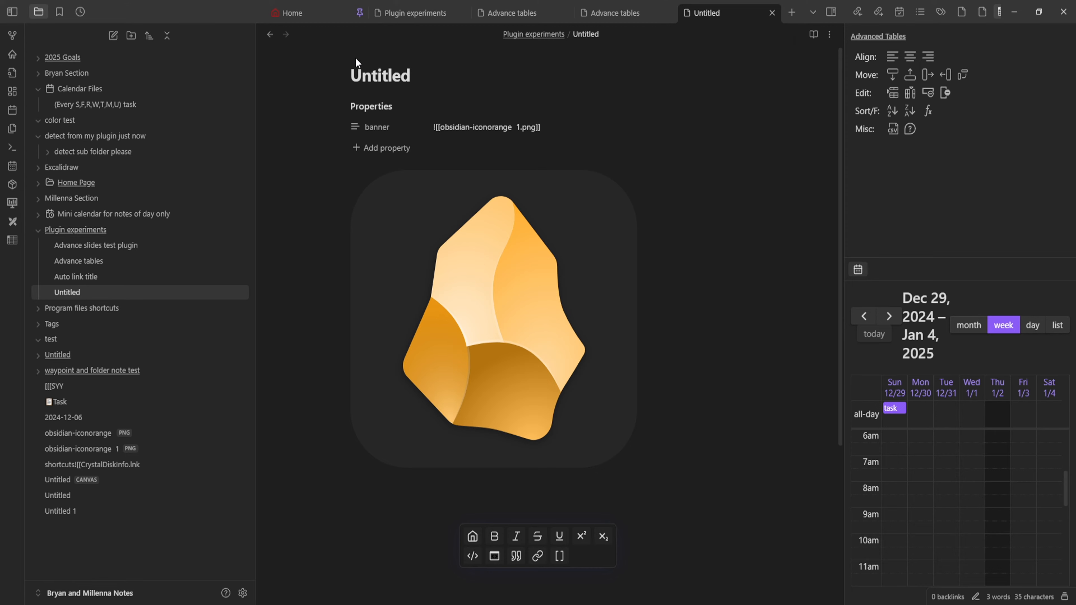
{"action": "left_click", "coordinate": [394, 147]}
{"action": "scroll", "coordinate": [419, 227], "scroll_direction": "down", "scroll_amount": 5}
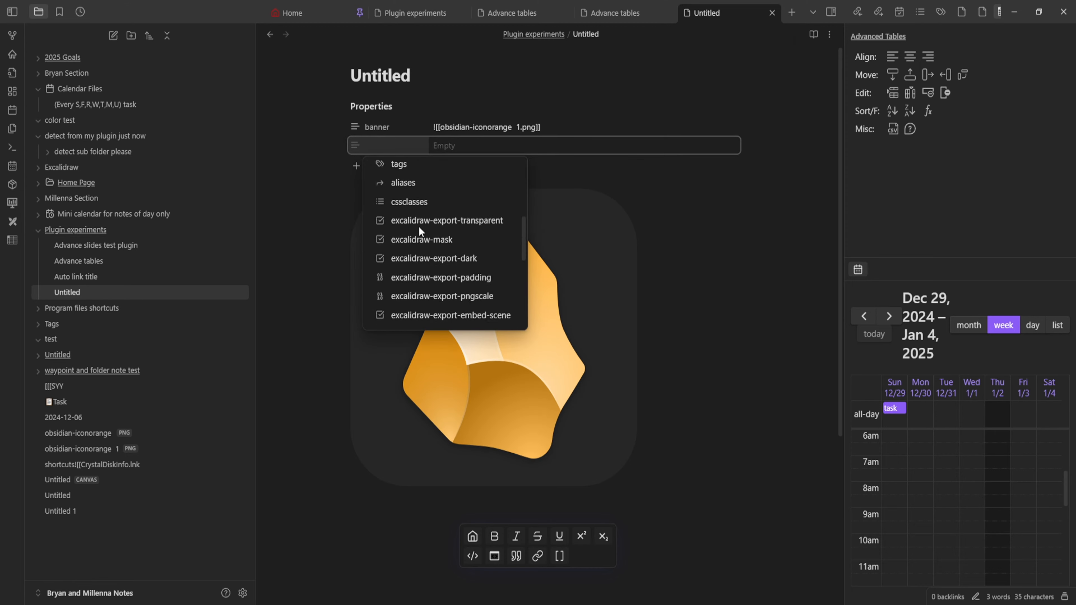
{"action": "scroll", "coordinate": [437, 256], "scroll_direction": "up", "scroll_amount": 5}
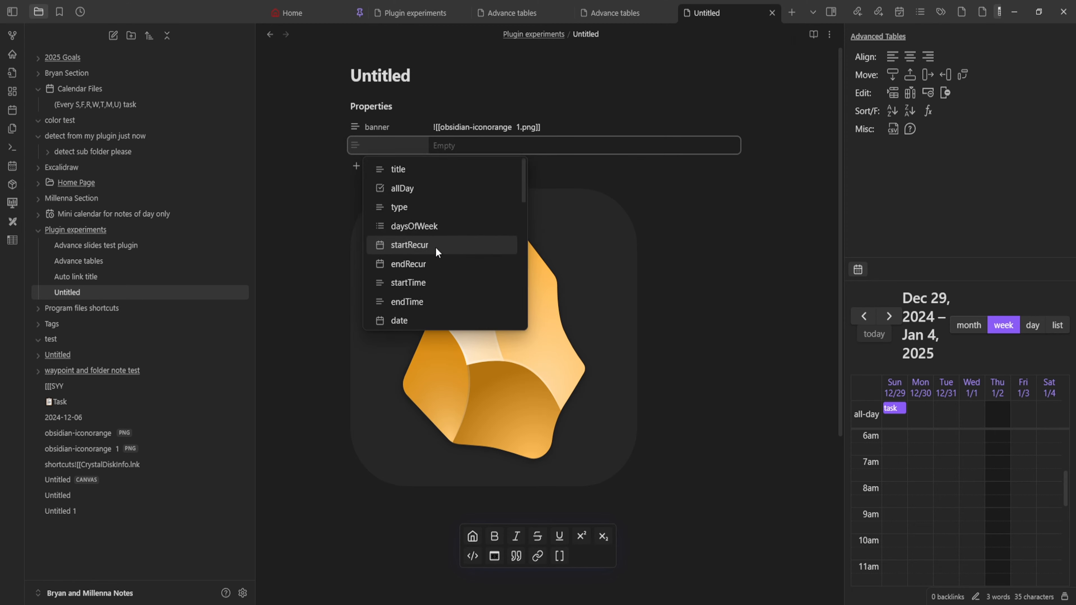
{"action": "left_click", "coordinate": [400, 169]}
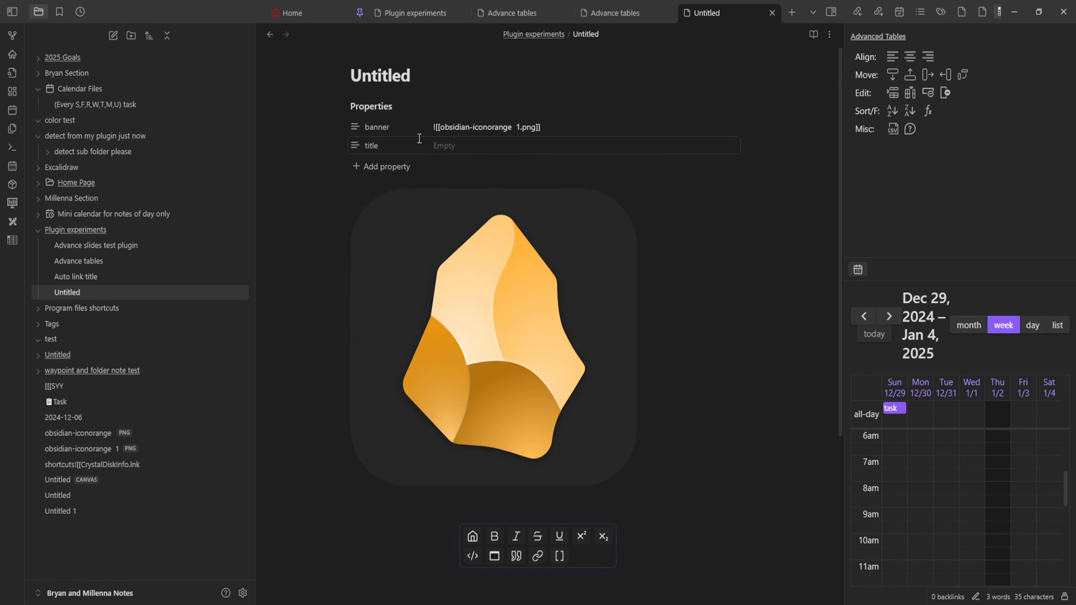
- Collapse the note's properties section
{"action": "left_click", "coordinate": [454, 126]}
{"action": "left_click", "coordinate": [550, 156]}
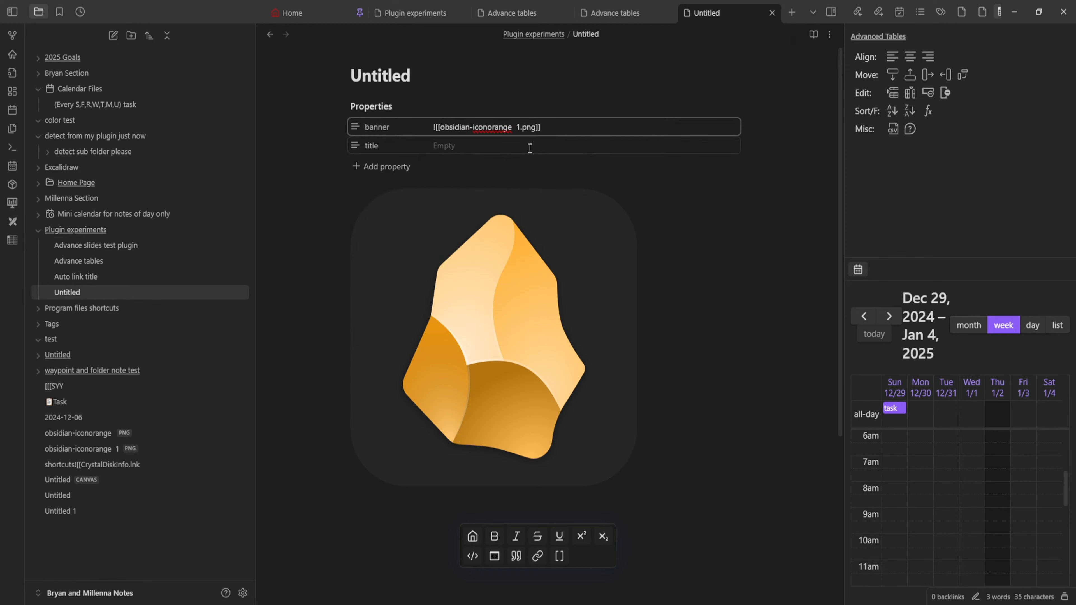
{"action": "left_click", "coordinate": [384, 126]}
{"action": "left_click", "coordinate": [367, 106]}
{"action": "left_click", "coordinate": [367, 105]}
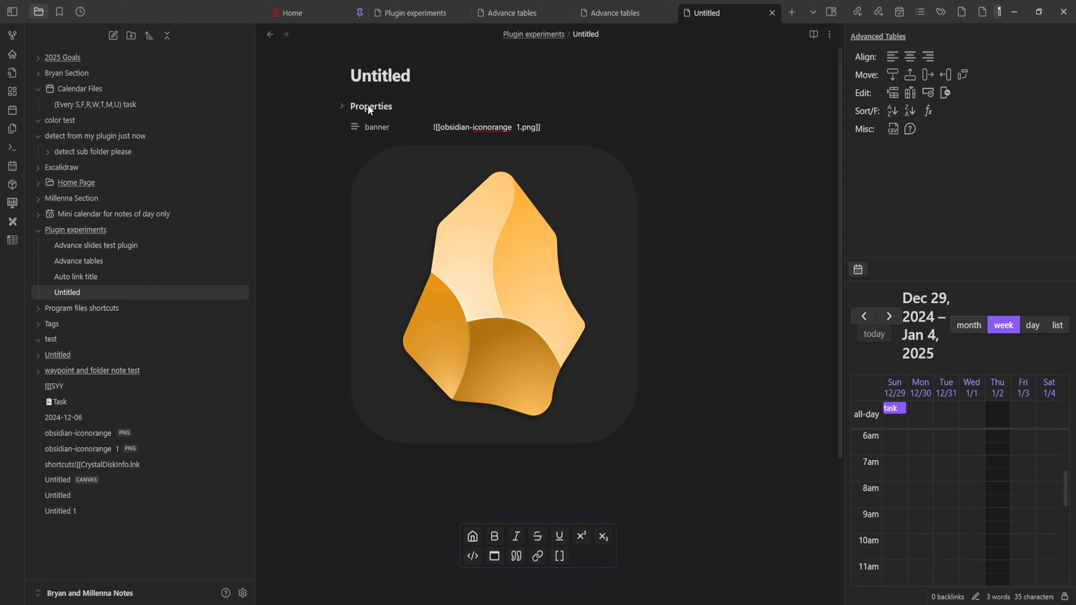
{"action": "left_click", "coordinate": [342, 105]}
{"action": "double_click", "coordinate": [417, 75]}
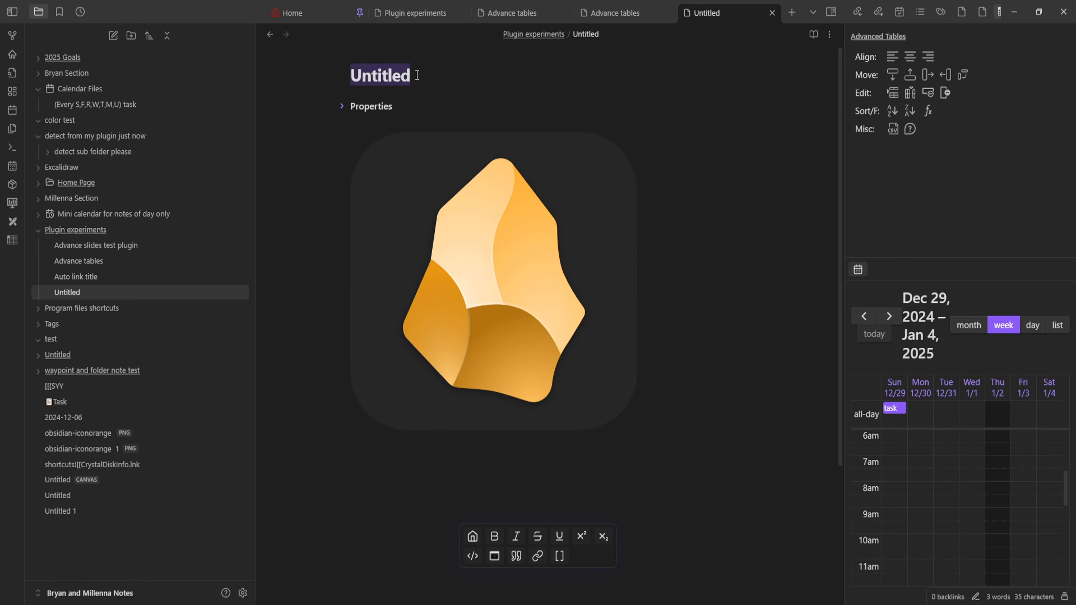
{"action": "left_click", "coordinate": [417, 75]}
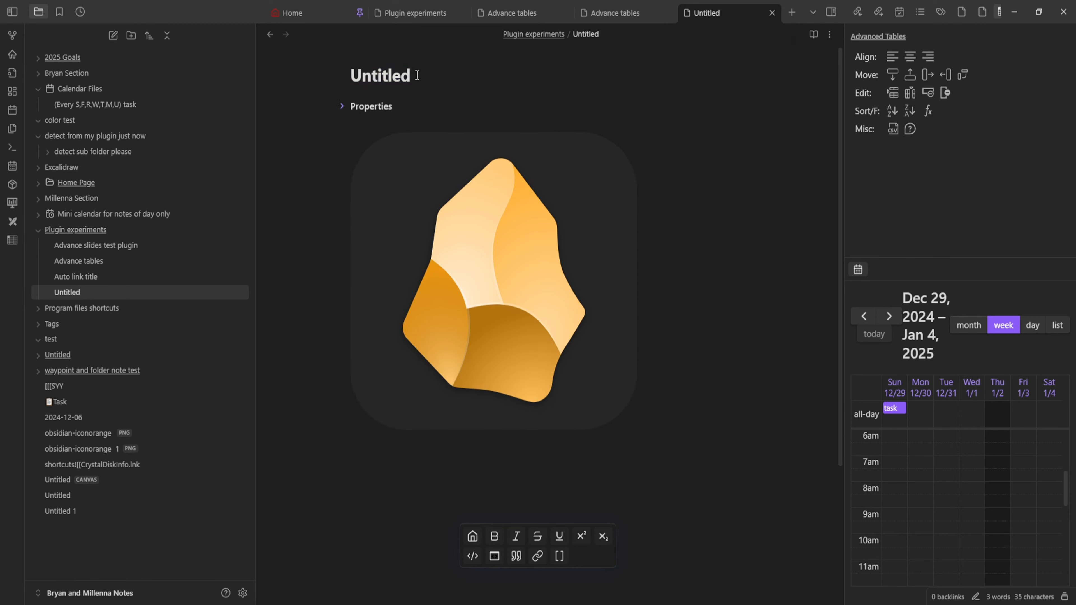
{"action": "key", "text": "ctrl+shift+b"}
{"action": "key", "text": "Escape"}
{"action": "double_click", "coordinate": [415, 84]}
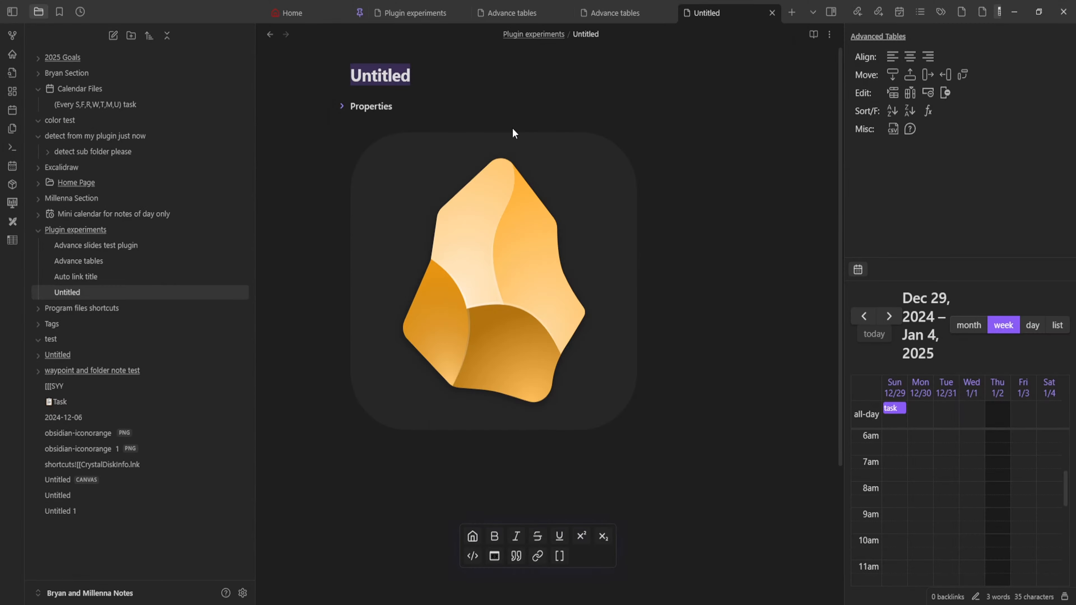
{"action": "key", "text": "ctrl+shift+b"}
{"action": "key", "text": "Escape"}
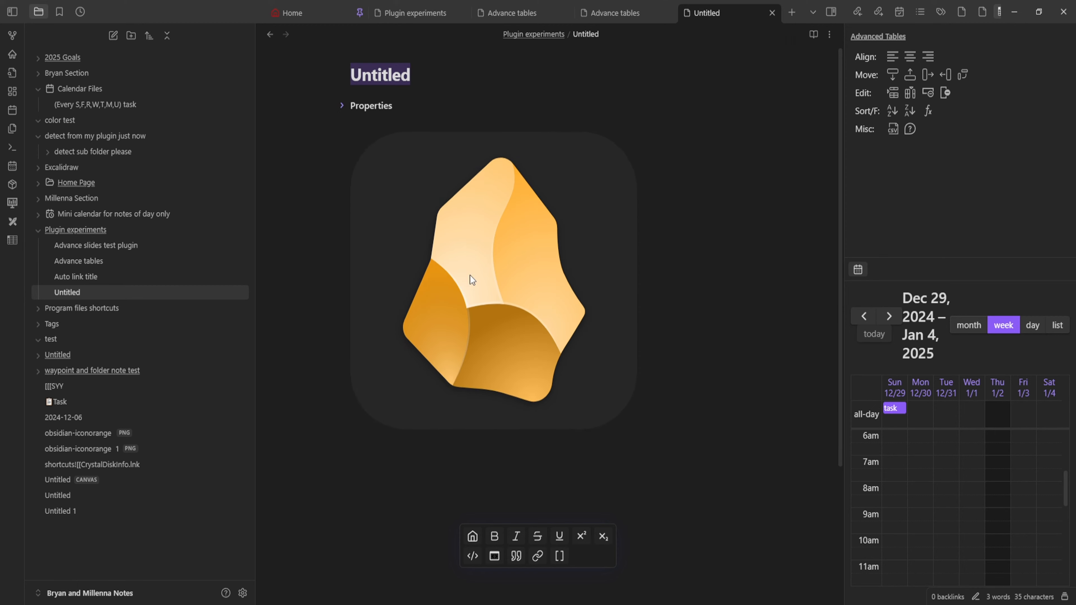
- Delete the "obsidian-iconorange 1.png" embed link and all other content from the note's body
{"action": "scroll", "coordinate": [551, 360], "scroll_direction": "down", "scroll_amount": 4}
{"action": "left_click", "coordinate": [602, 379]}
{"action": "key", "text": "BackSpace"}
{"action": "key", "text": "BackSpace"}
{"action": "key", "text": "BackSpace"}
{"action": "key", "text": "BackSpace"}
{"action": "key", "text": "BackSpace"}
{"action": "key", "text": "BackSpace"}
{"action": "key", "text": "BackSpace"}
{"action": "key", "text": "BackSpace"}
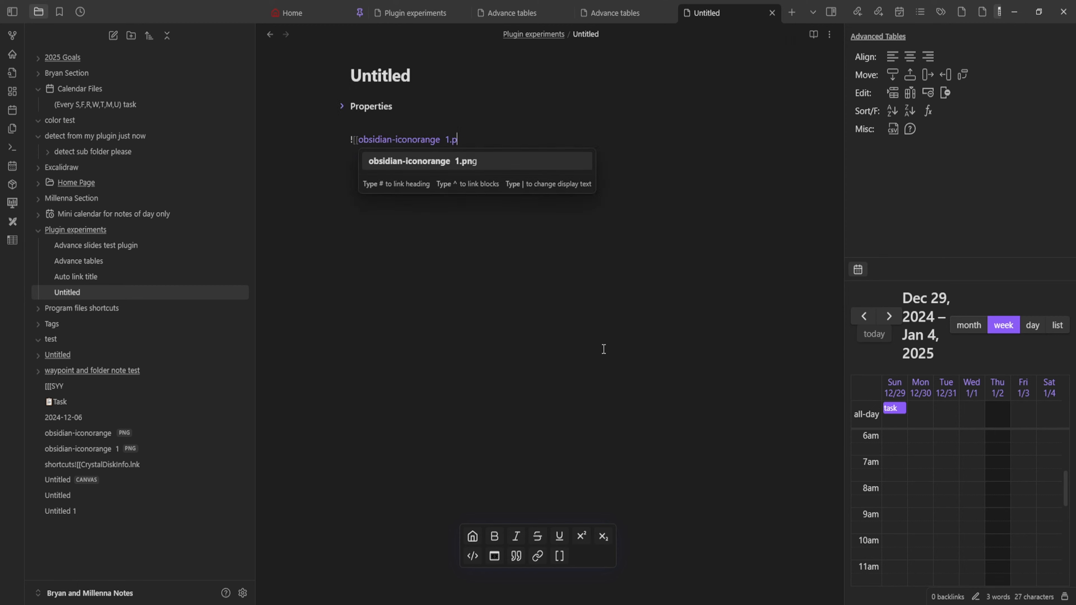
{"action": "key", "text": "BackSpace"}
{"action": "key", "text": "BackSpace"}
{"action": "key", "text": "BackSpace"}
{"action": "key", "text": "BackSpace"}
{"action": "key", "text": "BackSpace"}
{"action": "key", "text": "BackSpace"}
{"action": "key", "text": "BackSpace"}
{"action": "key", "text": "BackSpace"}
{"action": "key", "text": "BackSpace"}
{"action": "key", "text": "BackSpace"}
{"action": "key", "text": "BackSpace"}
{"action": "key", "text": "BackSpace"}
{"action": "key", "text": "BackSpace"}
{"action": "key", "text": "BackSpace"}
{"action": "key", "text": "BackSpace"}
{"action": "key", "text": "BackSpace"}
{"action": "key", "text": "BackSpace"}
{"action": "key", "text": "BackSpace"}
{"action": "key", "text": "BackSpace"}
{"action": "key", "text": "BackSpace"}
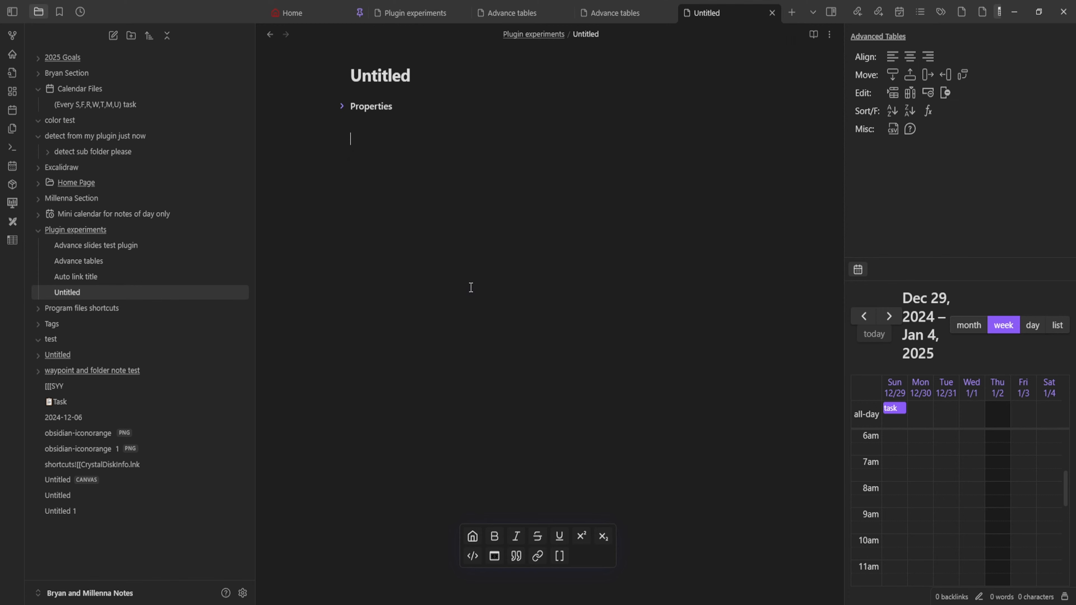
- Clear all file properties from the untitled note in Plugin experiments
{"action": "left_click", "coordinate": [342, 106]}
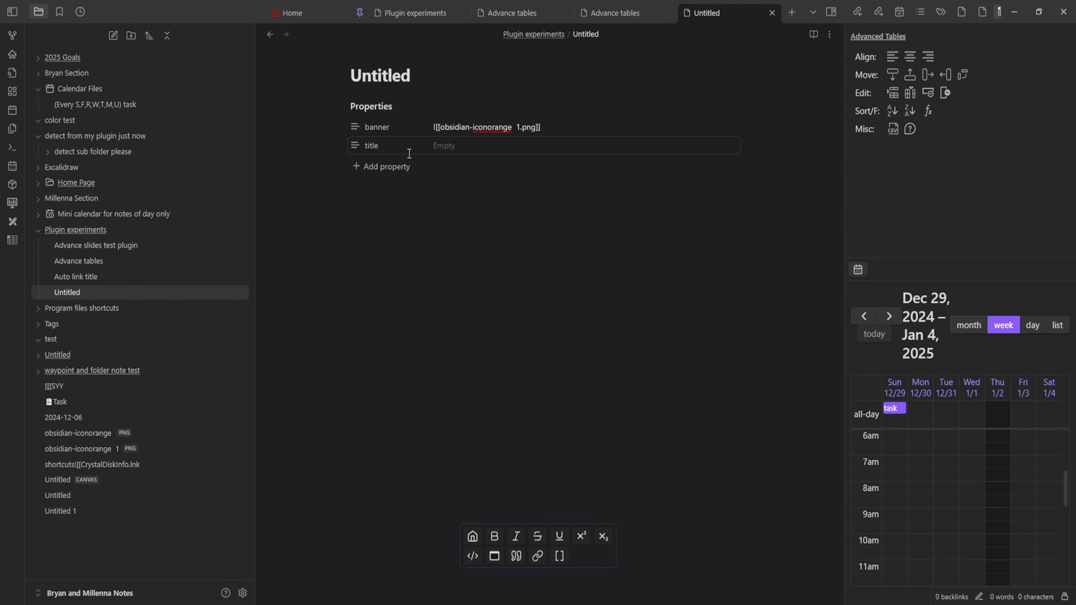
{"action": "left_click", "coordinate": [460, 128]}
{"action": "left_click", "coordinate": [366, 103]}
{"action": "right_click", "coordinate": [367, 103]}
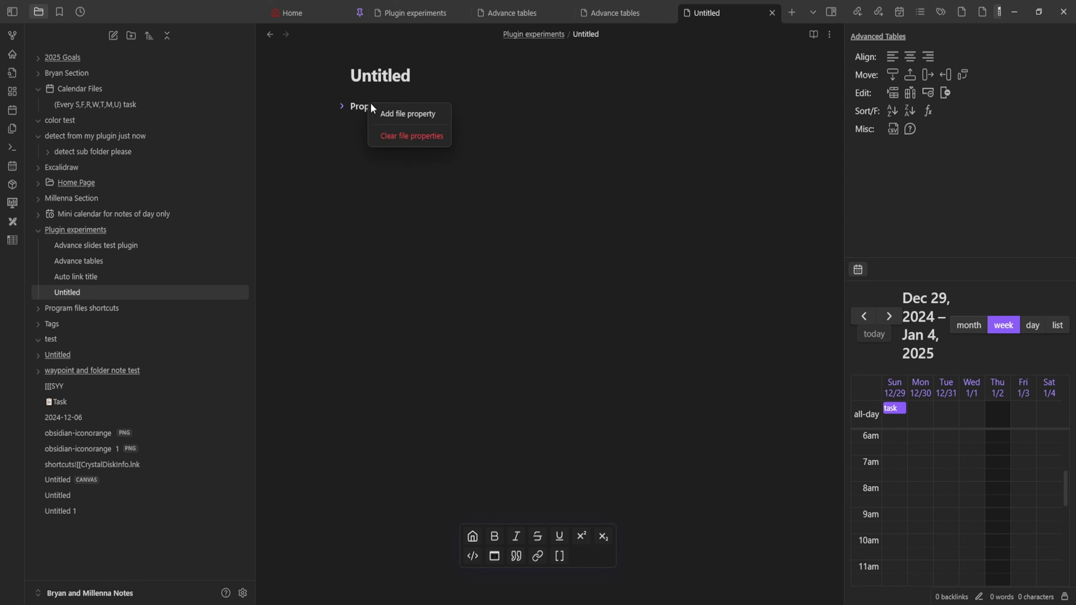
{"action": "left_click", "coordinate": [417, 135]}
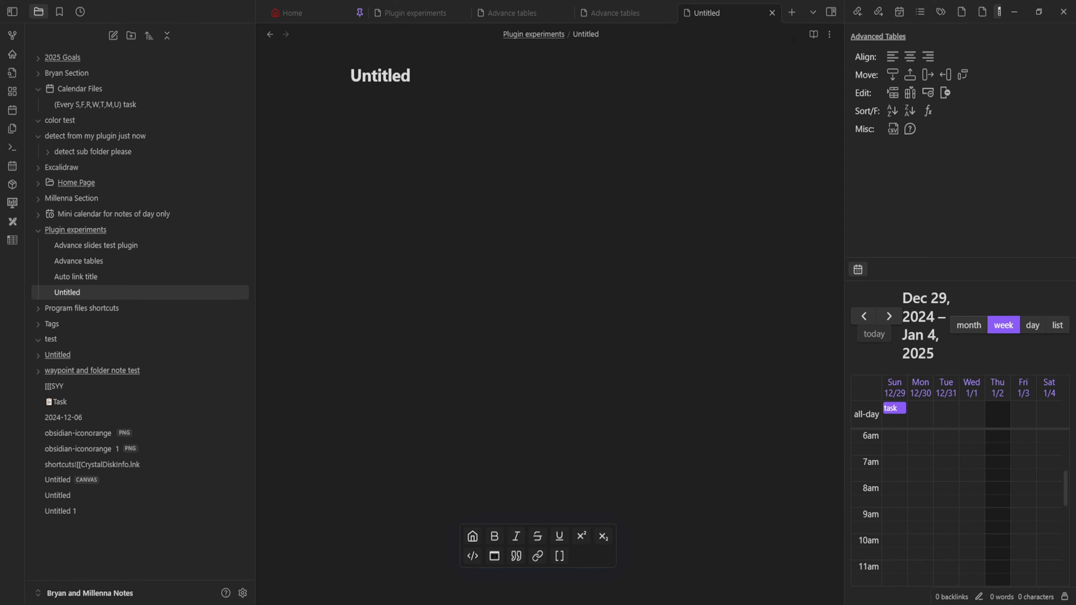
- Embed "obsidian-iconorange 1.png" below two blank lines in the note, and undo the embed
{"action": "left_click", "coordinate": [653, 350]}
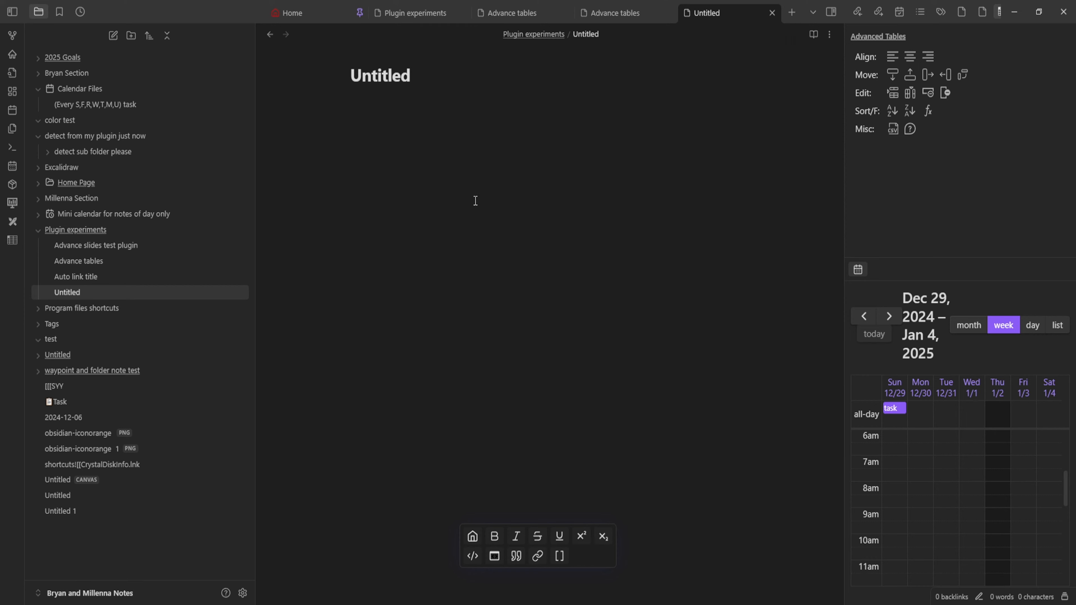
{"action": "key", "text": "Return"}
{"action": "key", "text": "Return"}
{"action": "type", "text": "![[obsidian-iconorange 1.png]]"}
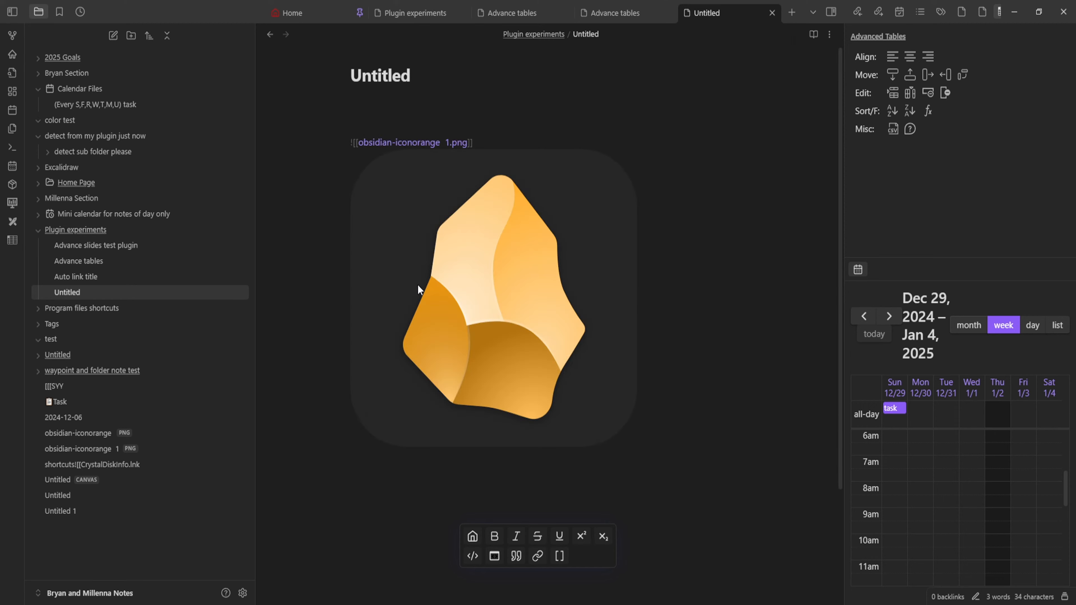
{"action": "key", "text": "ctrl+z"}
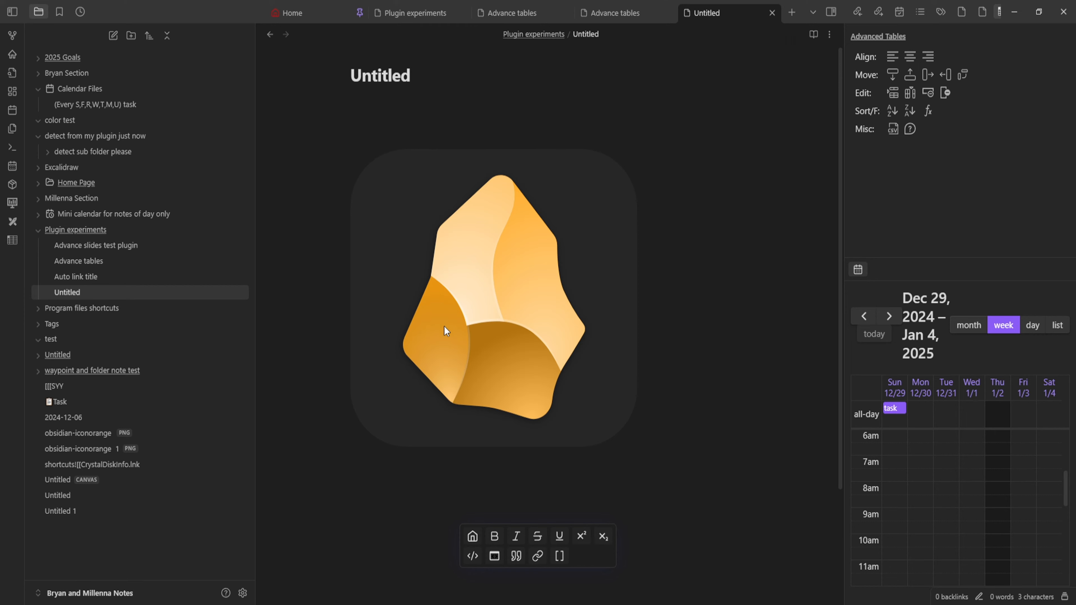
- Create a new blank note and a new top-level folder named "images"
{"action": "left_click", "coordinate": [132, 547]}
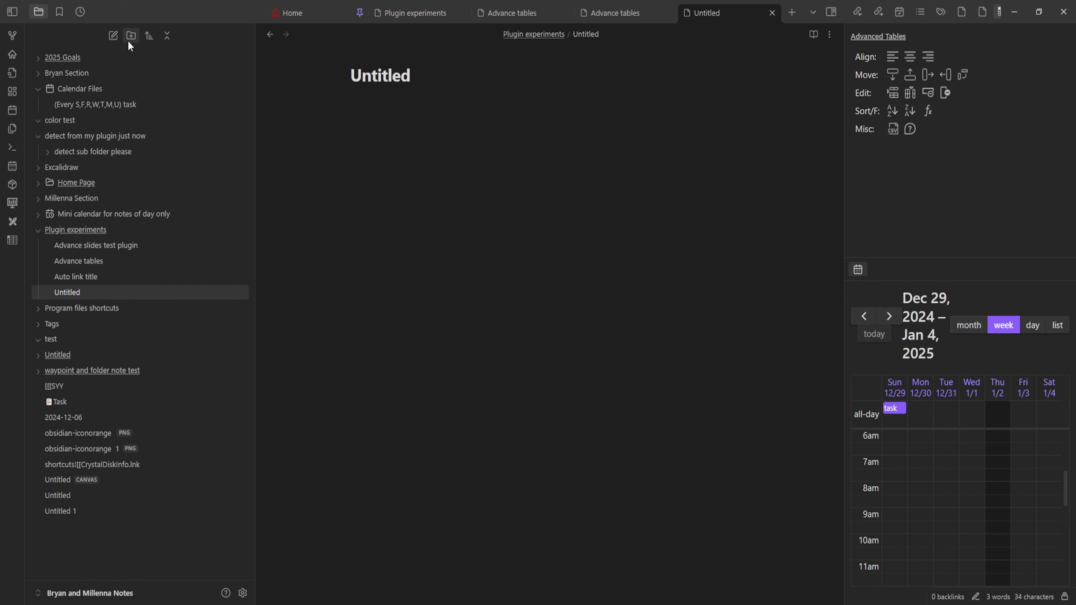
{"action": "left_click", "coordinate": [114, 36]}
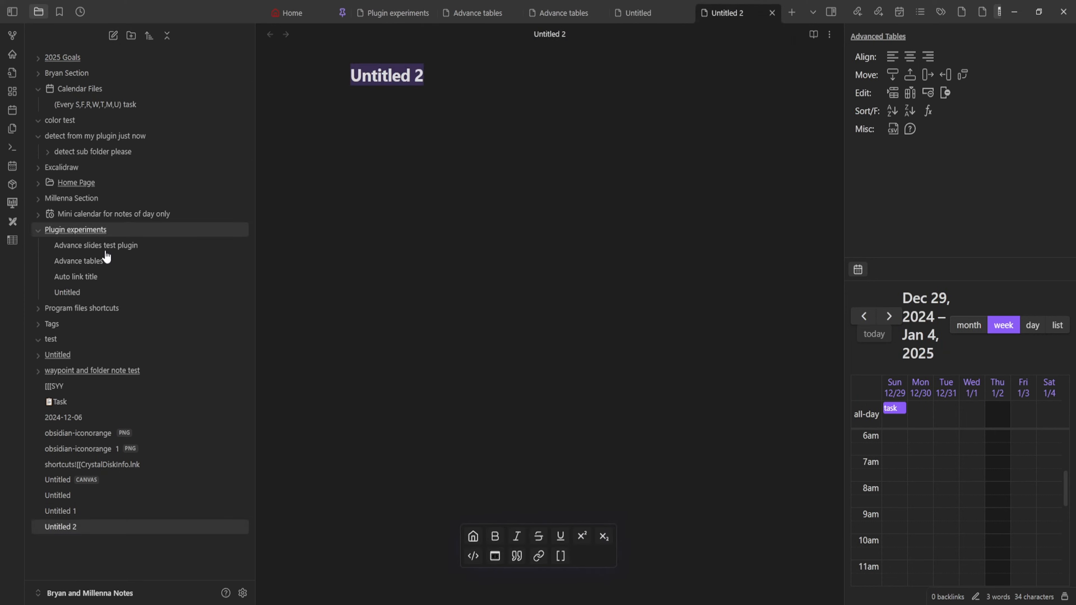
{"action": "left_click", "coordinate": [131, 36]}
{"action": "key", "text": "BackSpace"}
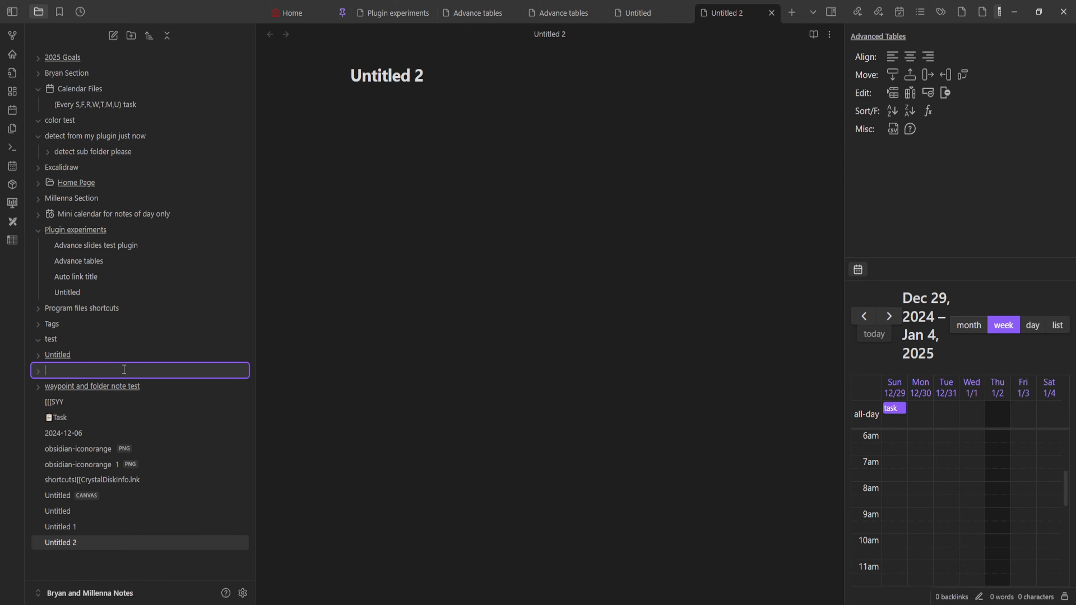
{"action": "type", "text": "images"}
{"action": "key", "text": "Return"}
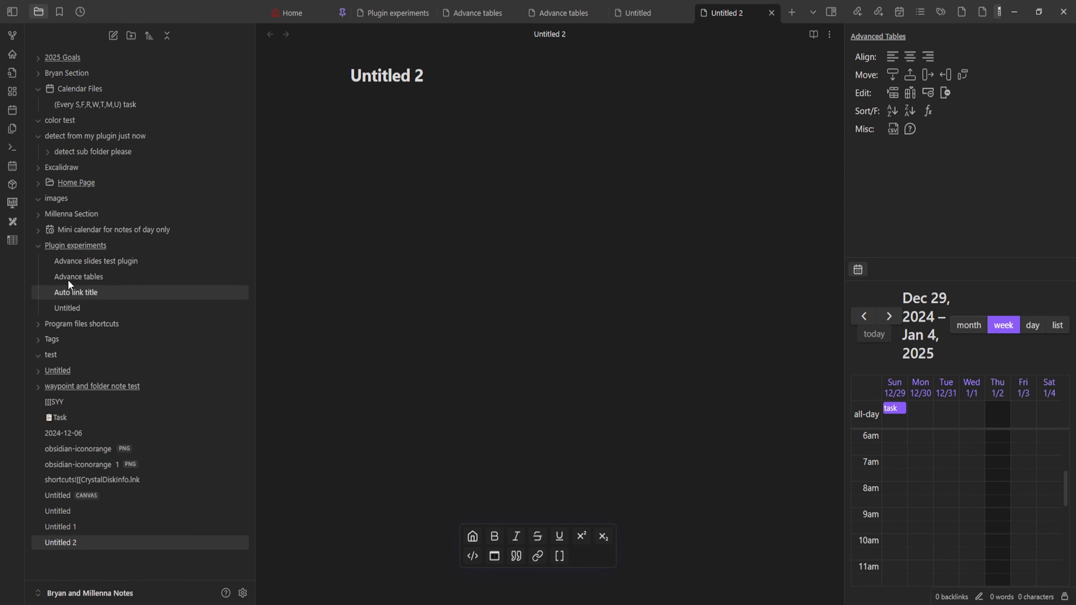
- Create a note inside the "images" folder and embed "![[obsidian-iconorange 1.png]]" in its body
{"action": "right_click", "coordinate": [59, 198]}
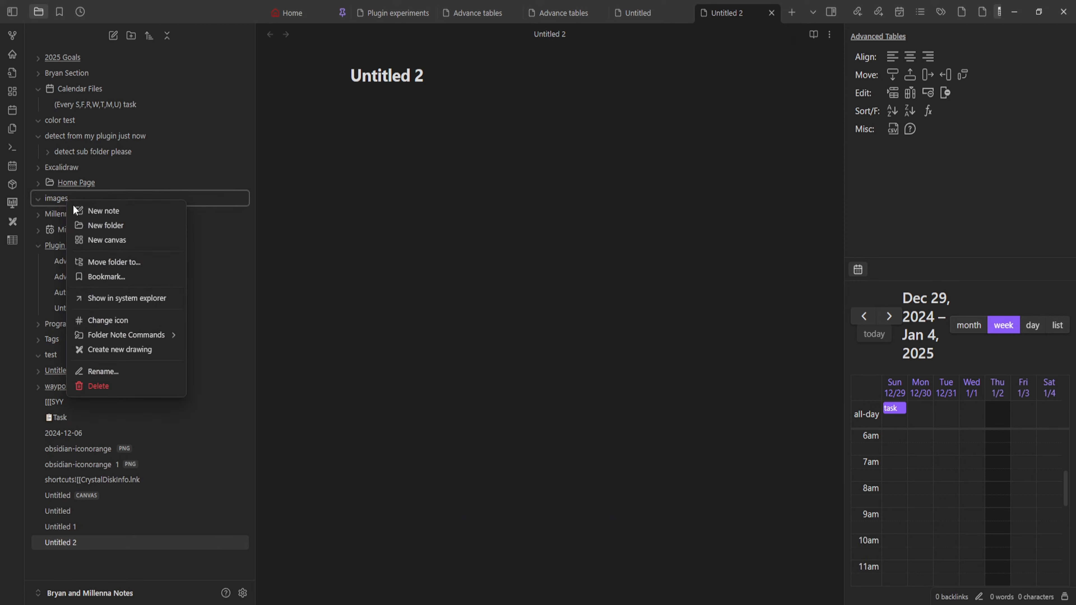
{"action": "left_click", "coordinate": [114, 214]}
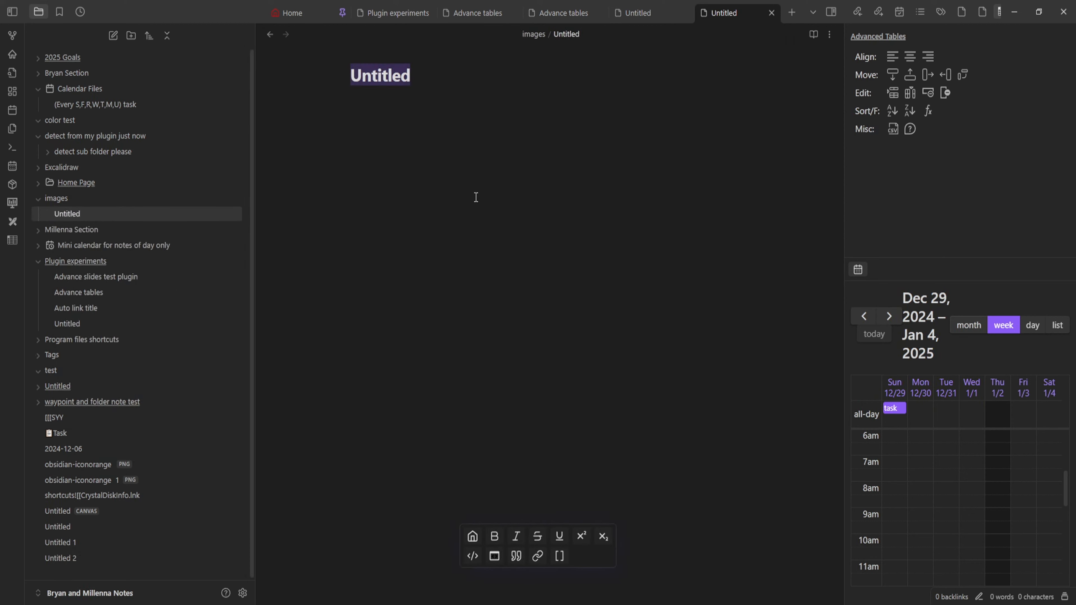
{"action": "key", "text": "Return"}
{"action": "type", "text": "![[obsidian-iconorange 1.png]]"}
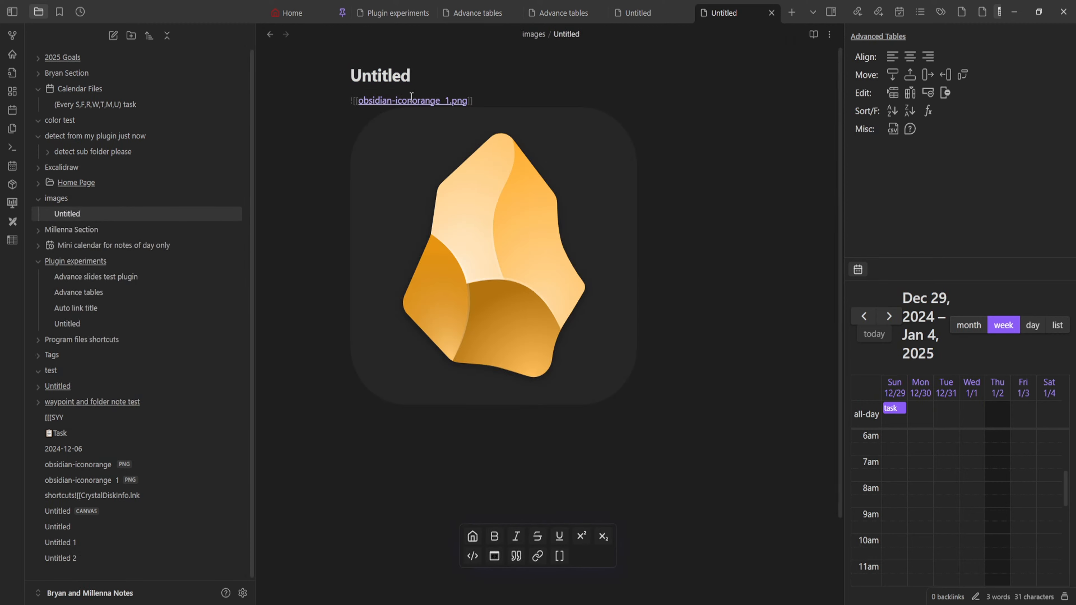
- Rename the new note in the images folder to "images" and collapse the folder
{"action": "double_click", "coordinate": [429, 71]}
{"action": "type", "text": "images"}
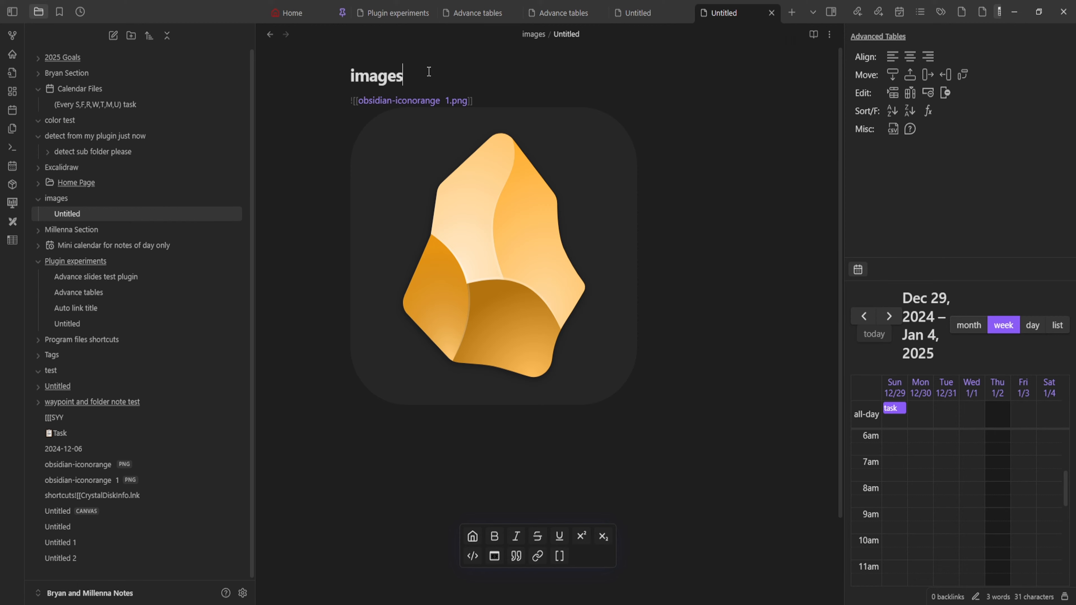
{"action": "key", "text": "Return"}
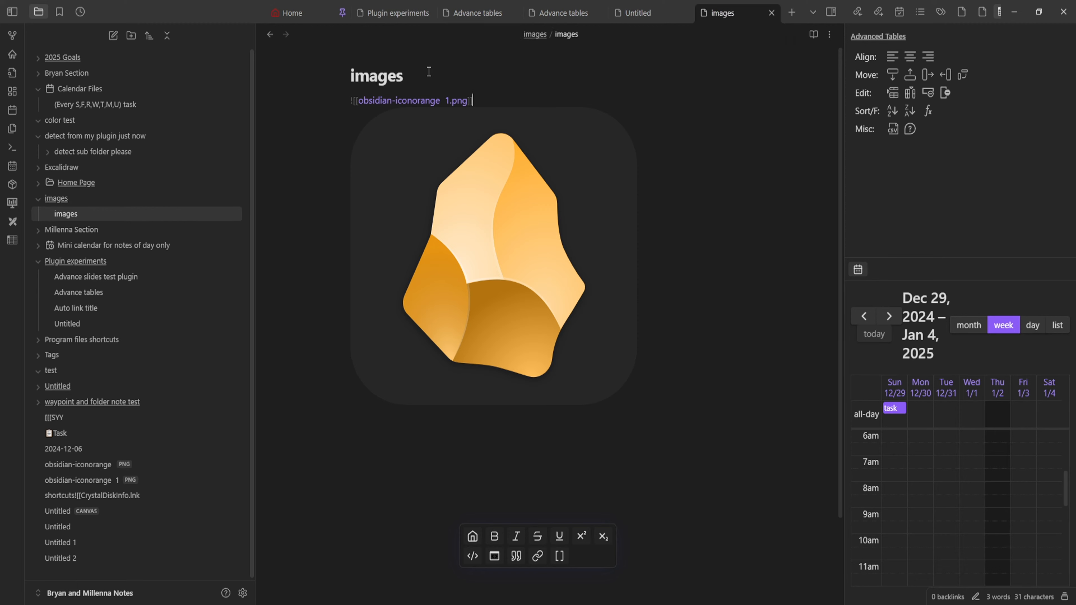
{"action": "left_click", "coordinate": [37, 199]}
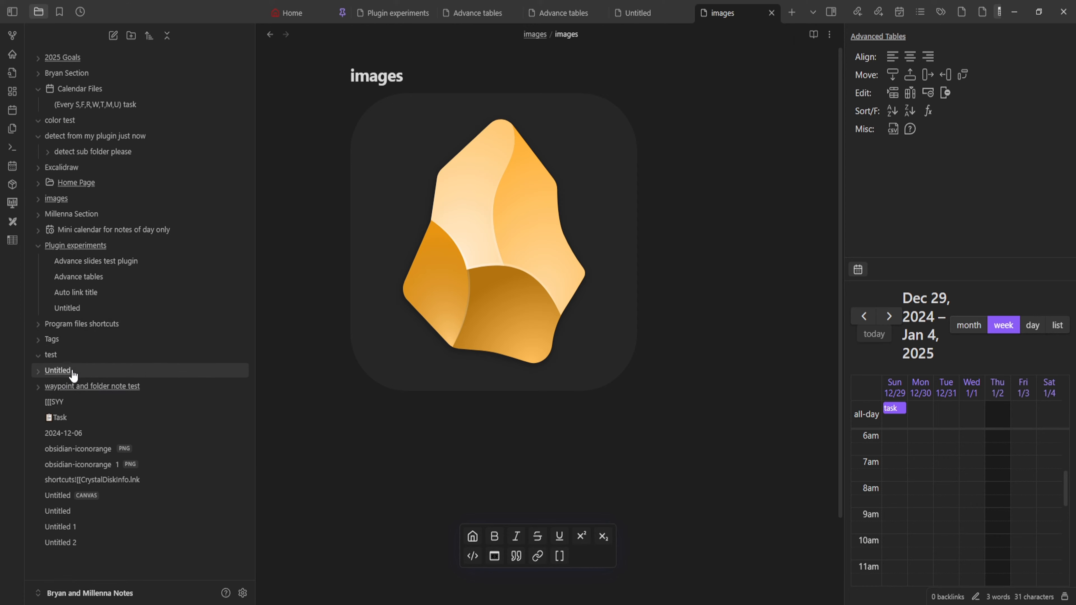
- Open the untitled note in the Plugin experiments folder and rename it "Banners"
{"action": "left_click", "coordinate": [77, 245]}
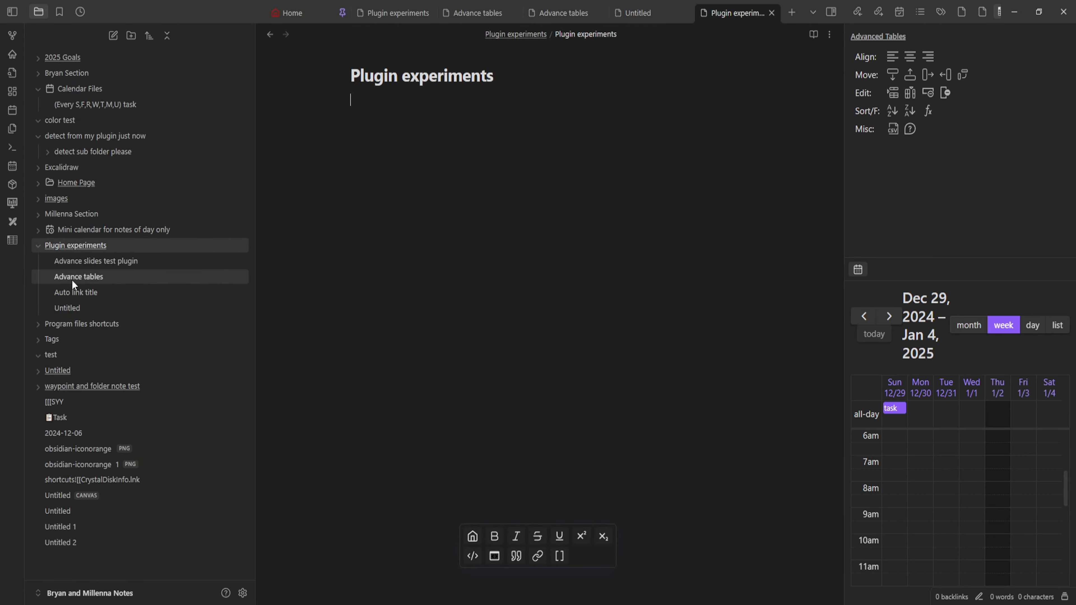
{"action": "left_click", "coordinate": [74, 304]}
{"action": "left_click", "coordinate": [108, 292]}
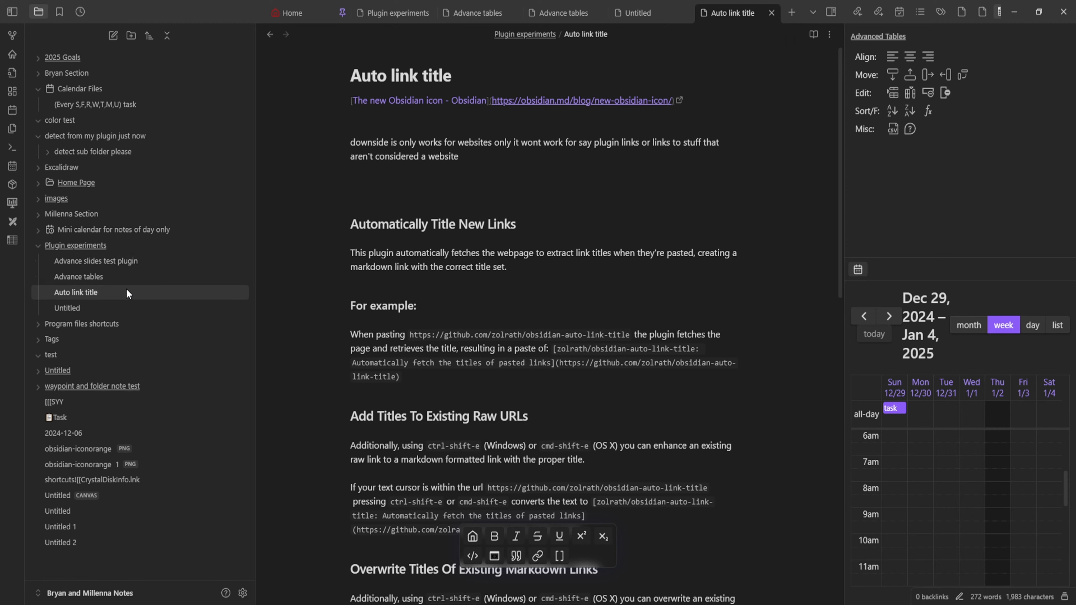
{"action": "left_click", "coordinate": [115, 306]}
{"action": "double_click", "coordinate": [403, 77]}
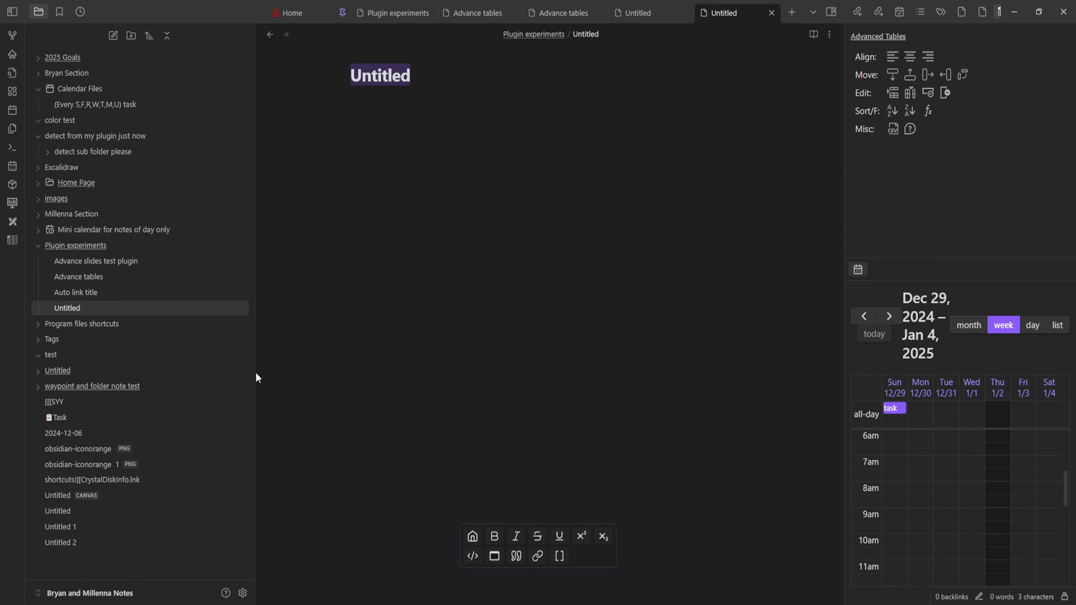
{"action": "type", "text": "Banners"}
{"action": "key", "text": "Return"}
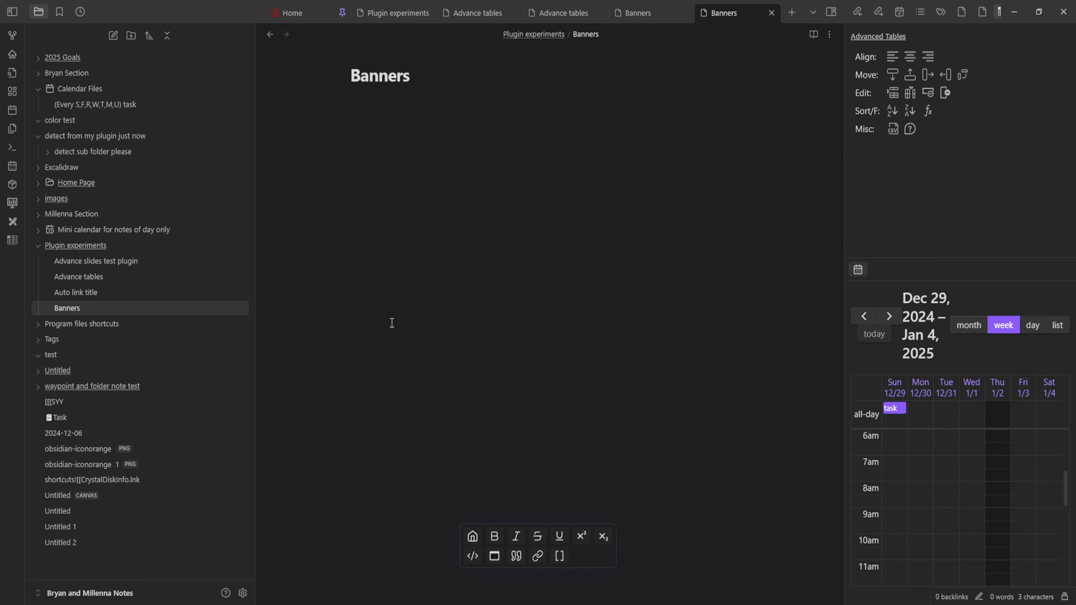
- Add the local image "obsidian-iconorange 1.png" as the banner of the Banners note
{"action": "key", "text": "ctrl+shift+b"}
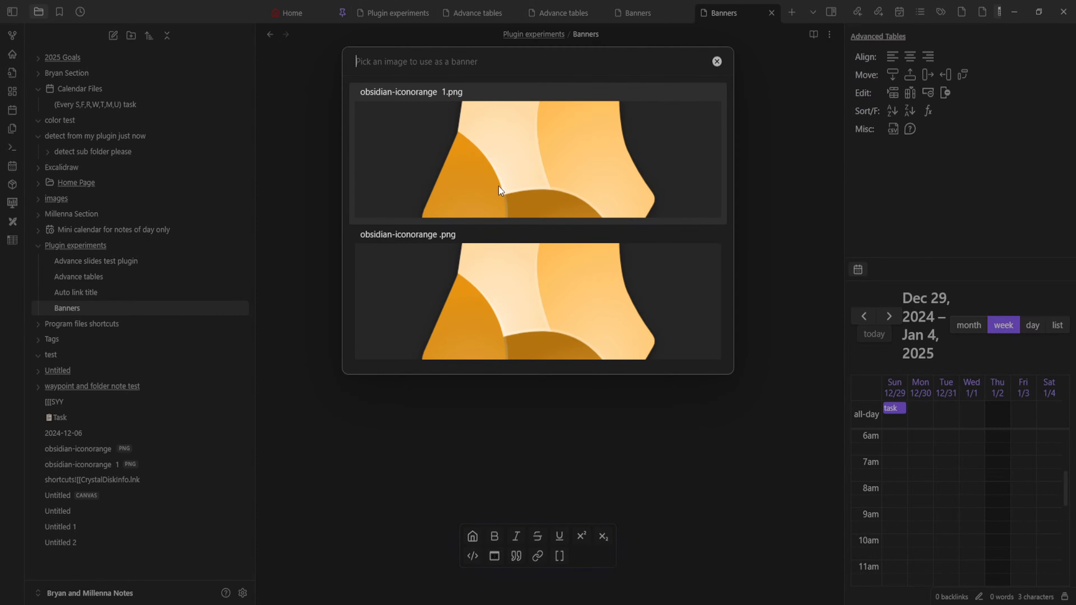
{"action": "left_click", "coordinate": [491, 147]}
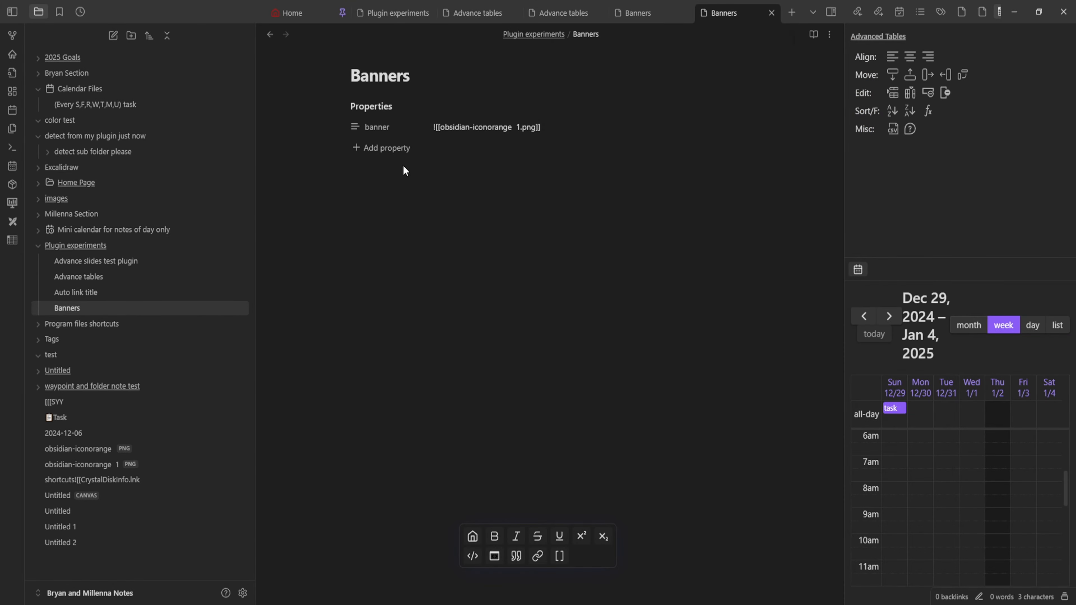
{"action": "left_click", "coordinate": [365, 107]}
{"action": "left_click", "coordinate": [363, 107]}
- Try to add a second property named "banner" to the Banners note and discard the new entry
{"action": "left_click", "coordinate": [366, 147]}
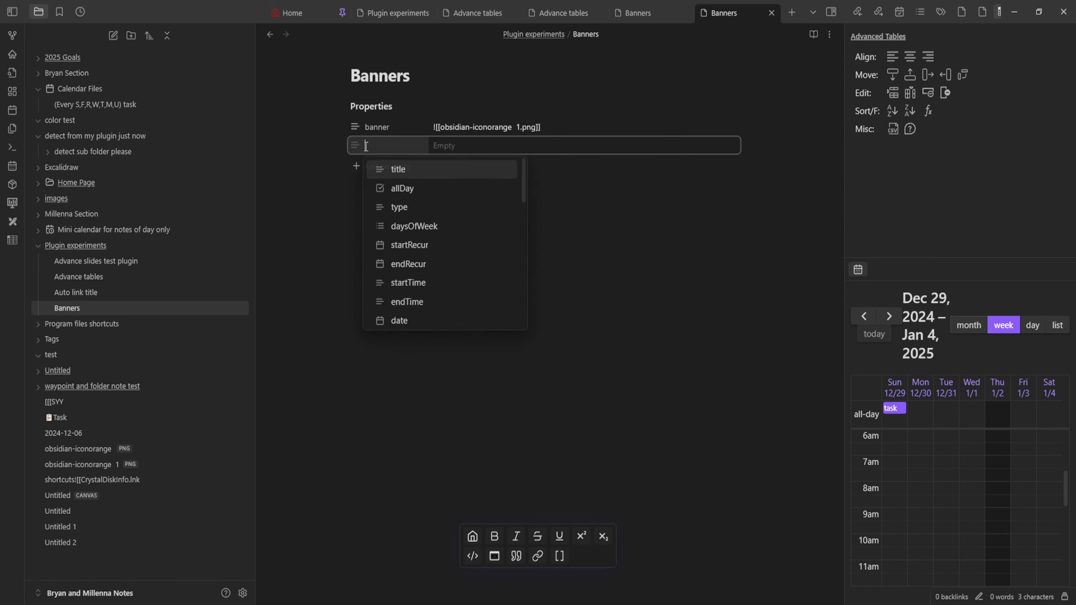
{"action": "scroll", "coordinate": [429, 225], "scroll_direction": "down", "scroll_amount": 5}
{"action": "scroll", "coordinate": [429, 225], "scroll_direction": "up", "scroll_amount": 6}
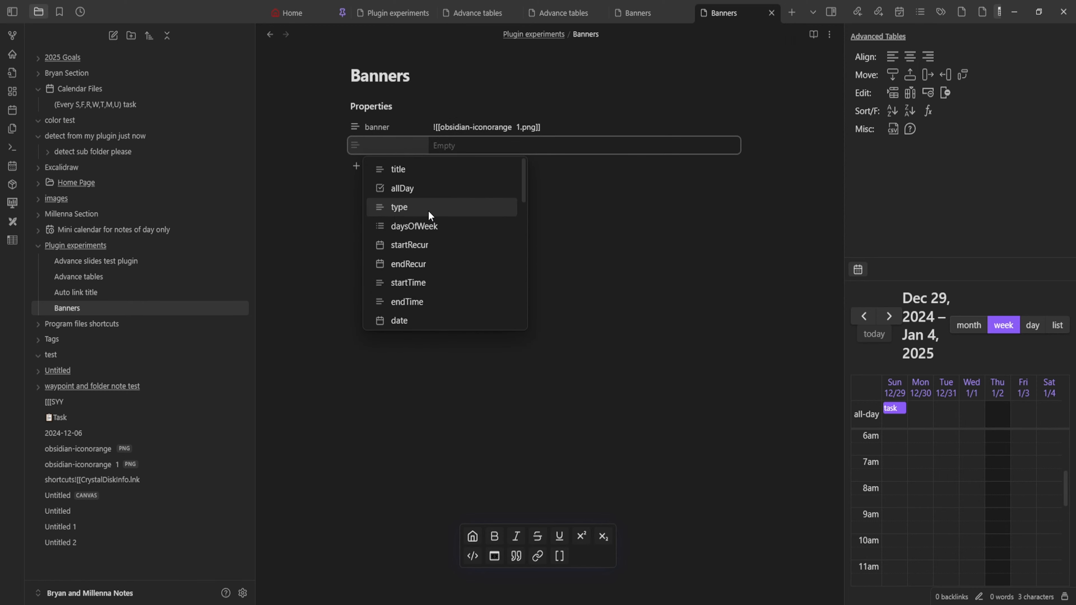
{"action": "type", "text": "banner"}
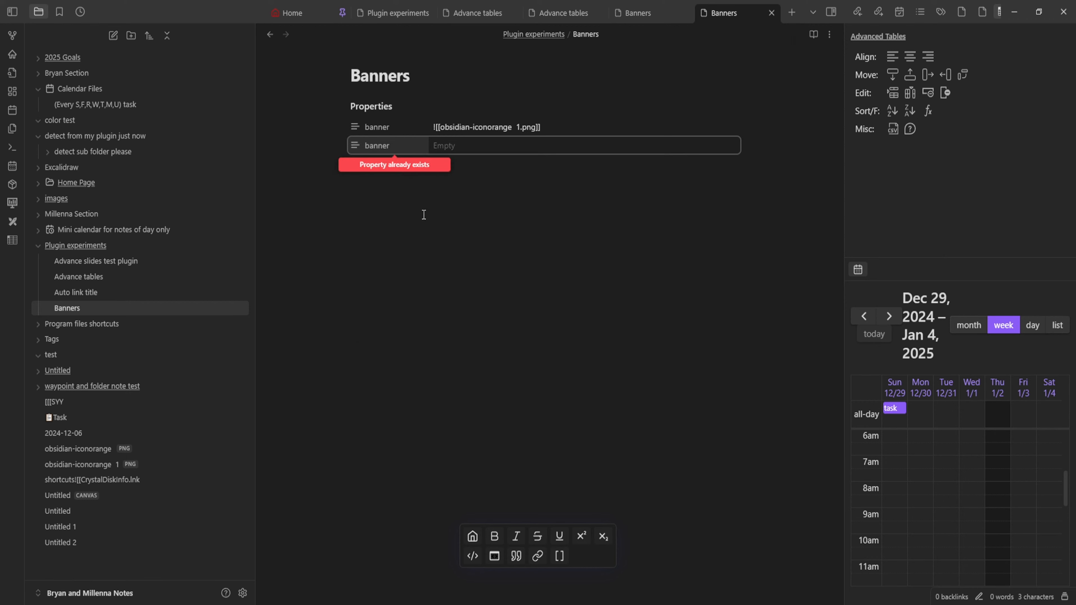
{"action": "left_click", "coordinate": [455, 226]}
{"action": "left_click", "coordinate": [389, 144]}
{"action": "left_click", "coordinate": [358, 141]}
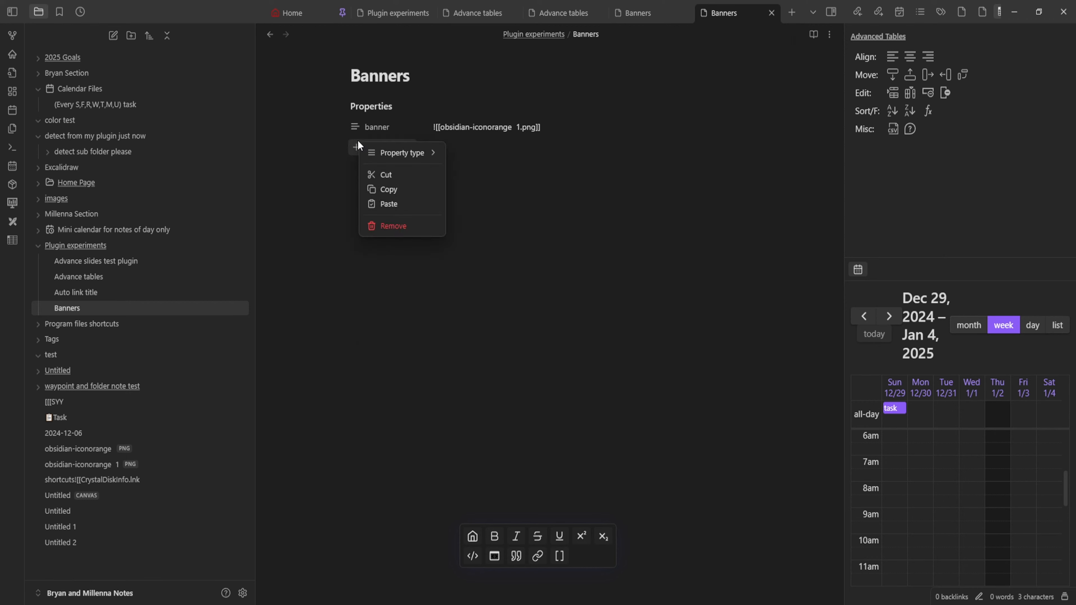
{"action": "left_click", "coordinate": [352, 154]}
{"action": "left_click", "coordinate": [353, 144]}
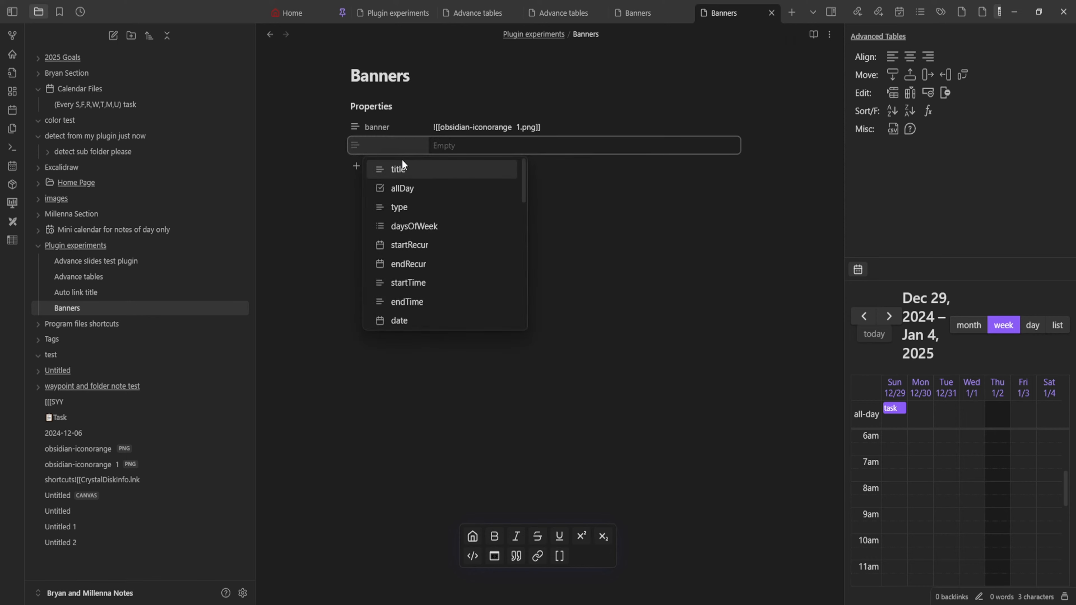
{"action": "left_click", "coordinate": [316, 169]}
- Check the available property types for the banner property without changing the type
{"action": "left_click", "coordinate": [353, 129]}
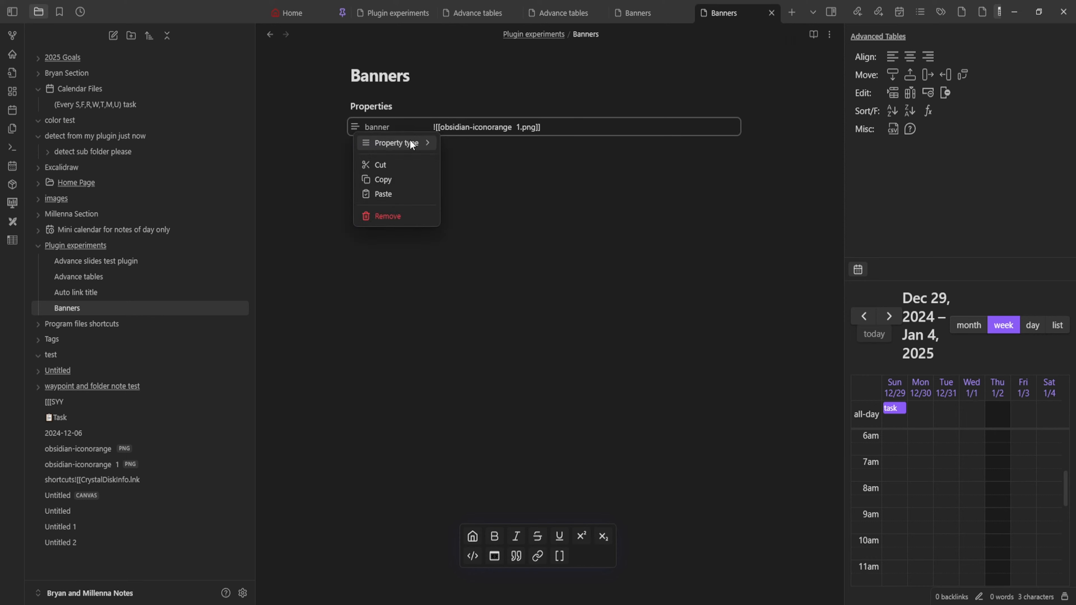
{"action": "mouse_move", "coordinate": [396, 143]}
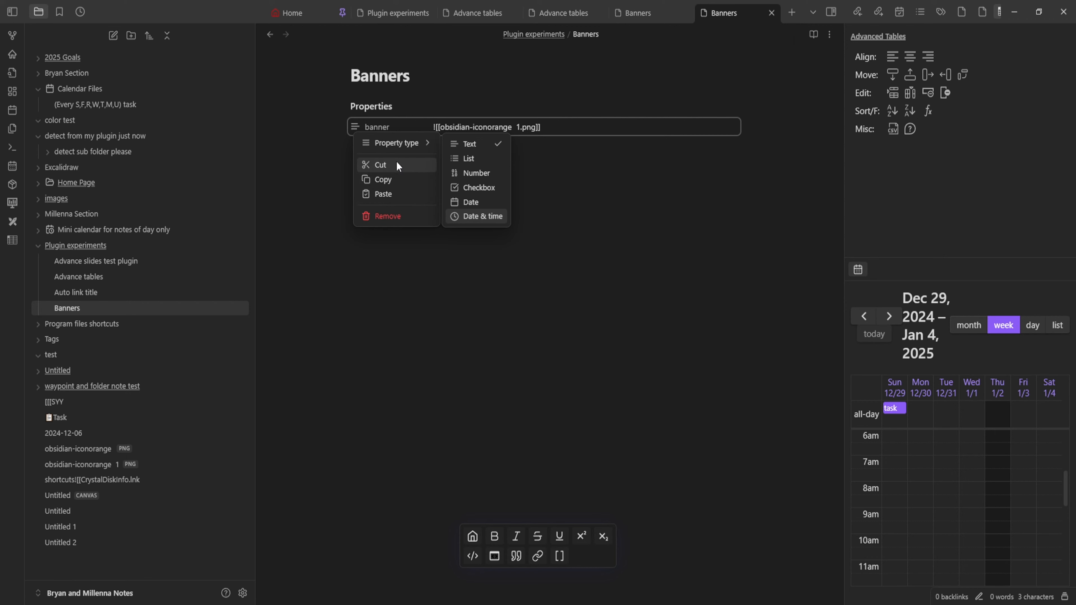
{"action": "left_click", "coordinate": [533, 161]}
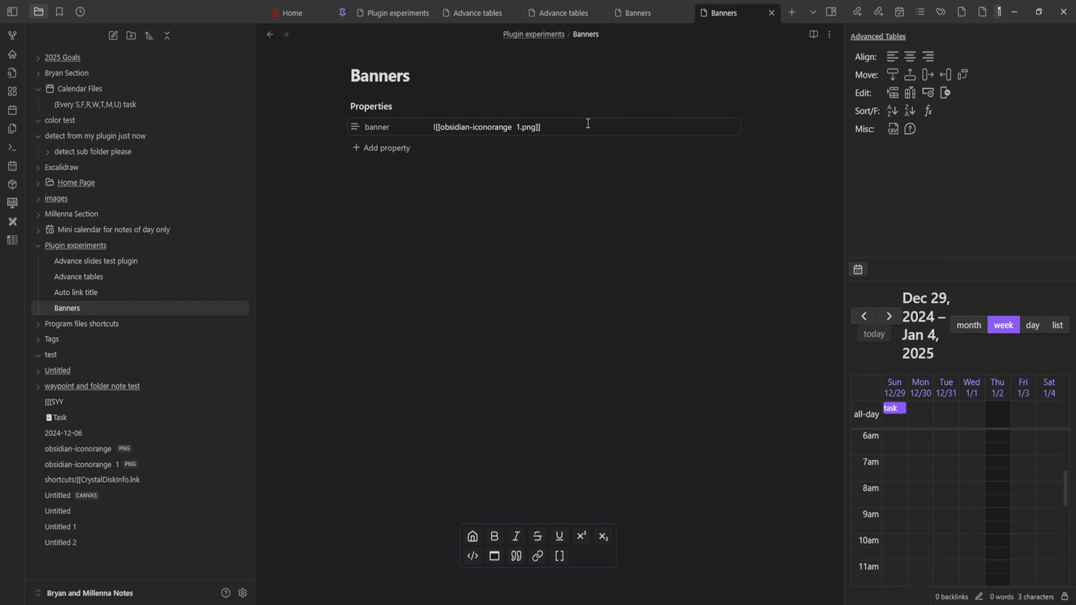
- Clear the value of the banner property and remove the property from the Banners note
{"action": "left_click", "coordinate": [586, 122]}
{"action": "left_click", "coordinate": [708, 193]}
{"action": "left_click", "coordinate": [527, 128]}
{"action": "key", "text": "BackSpace"}
{"action": "key", "text": "BackSpace"}
{"action": "key", "text": "BackSpace"}
{"action": "key", "text": "BackSpace"}
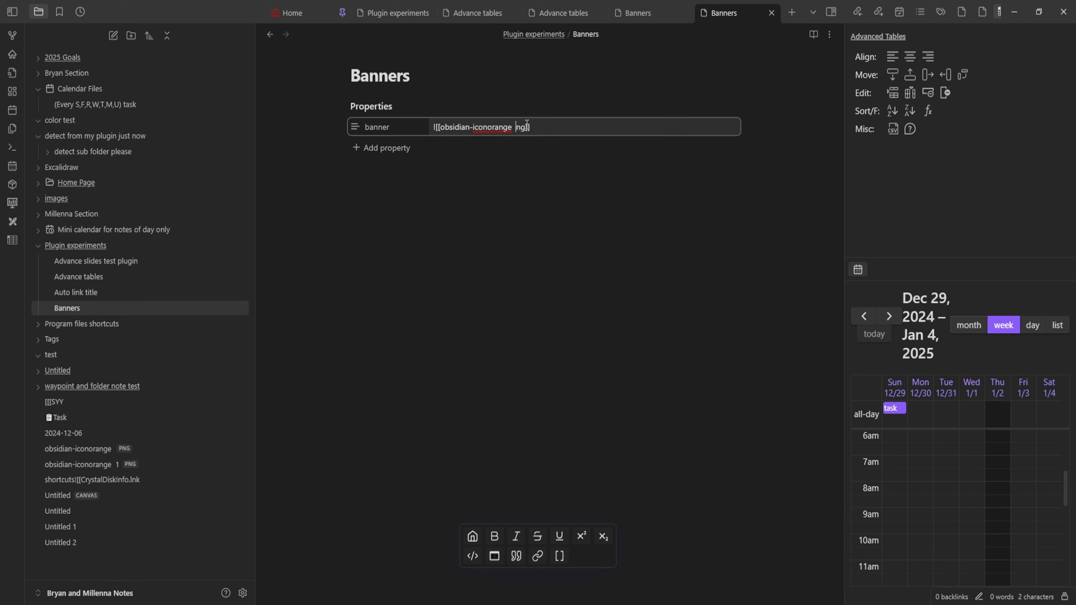
{"action": "key", "text": "ctrl+a"}
{"action": "key", "text": "BackSpace"}
{"action": "left_click", "coordinate": [364, 128]}
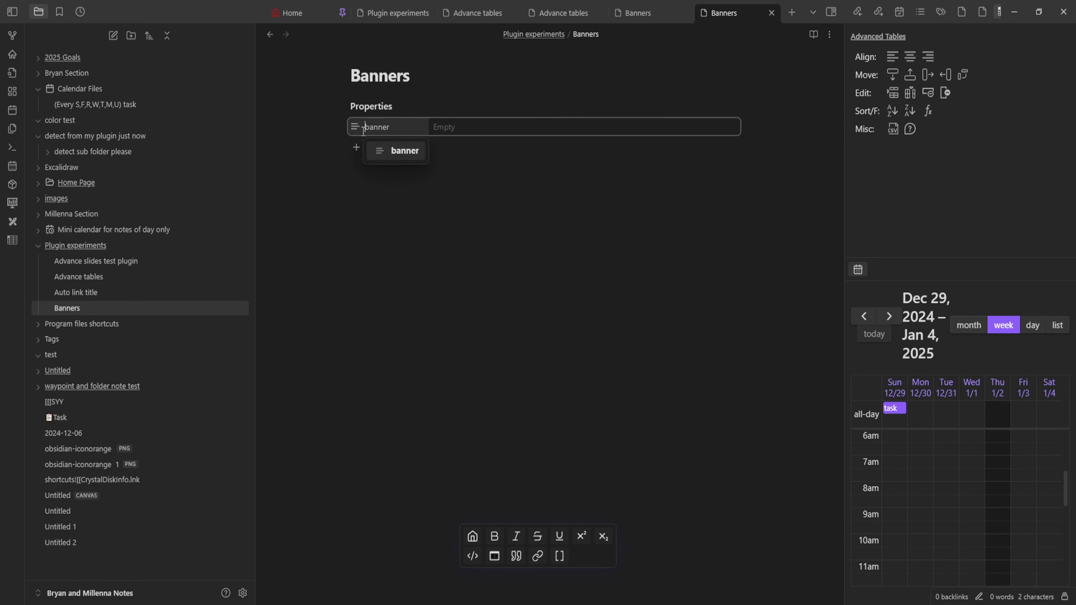
{"action": "left_click", "coordinate": [356, 125]}
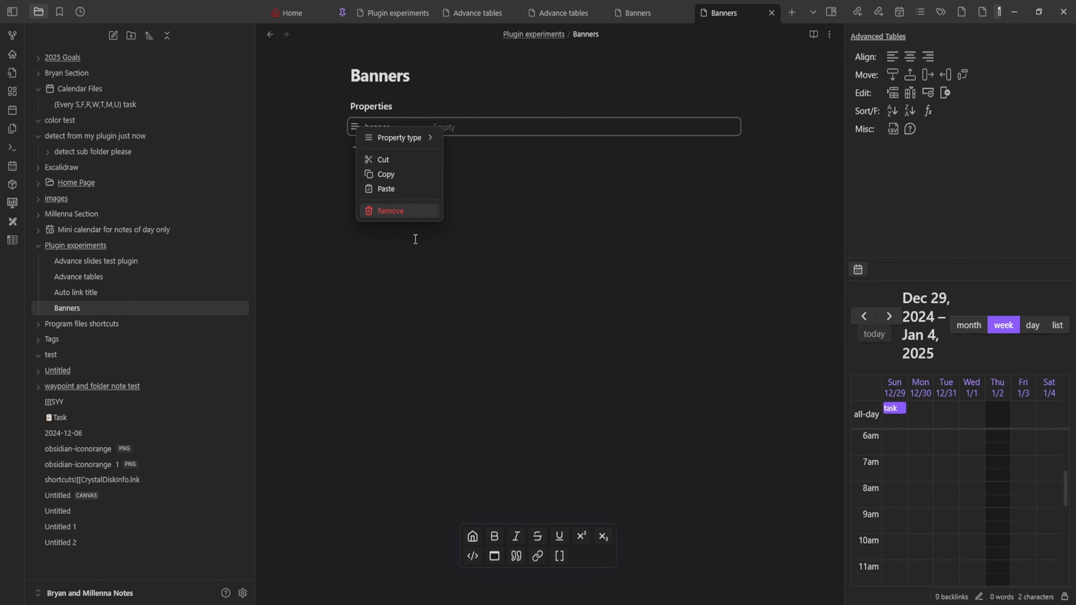
{"action": "left_click", "coordinate": [412, 210]}
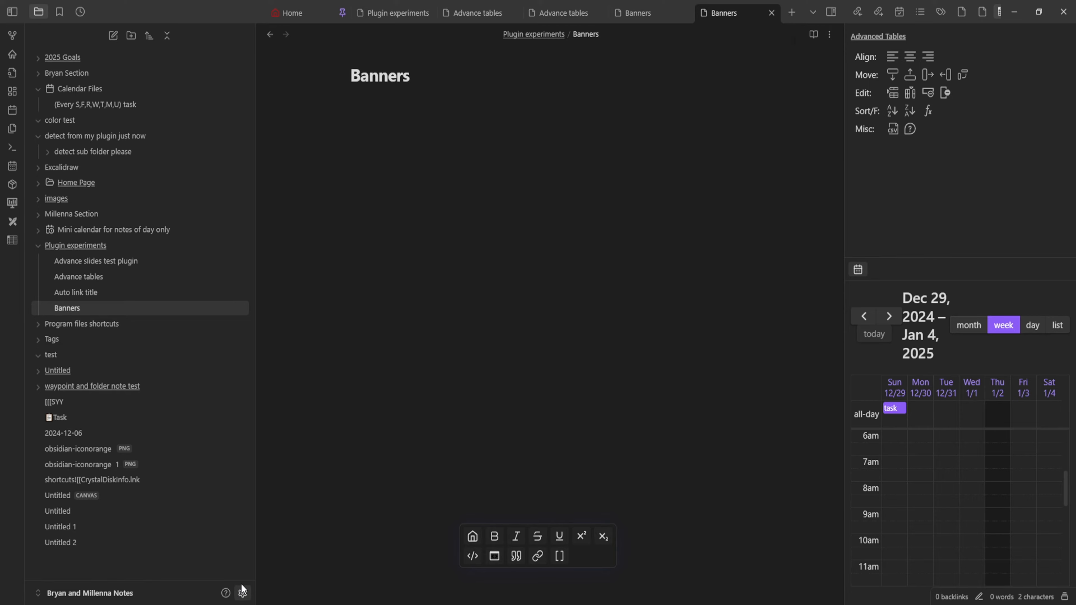
- Open the settings and review the hotkeys assigned to the Banners plugin's commands
{"action": "left_click", "coordinate": [242, 593]}
{"action": "scroll", "coordinate": [406, 239], "scroll_direction": "down", "scroll_amount": 20}
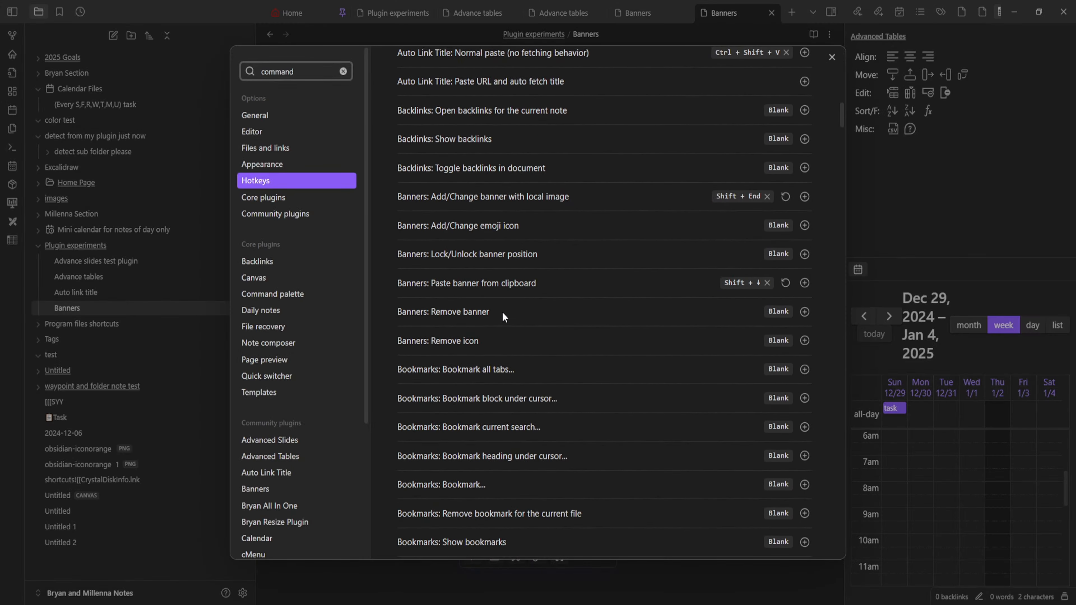
{"action": "scroll", "coordinate": [471, 295], "scroll_direction": "down", "scroll_amount": 2}
{"action": "scroll", "coordinate": [283, 455], "scroll_direction": "down", "scroll_amount": 2}
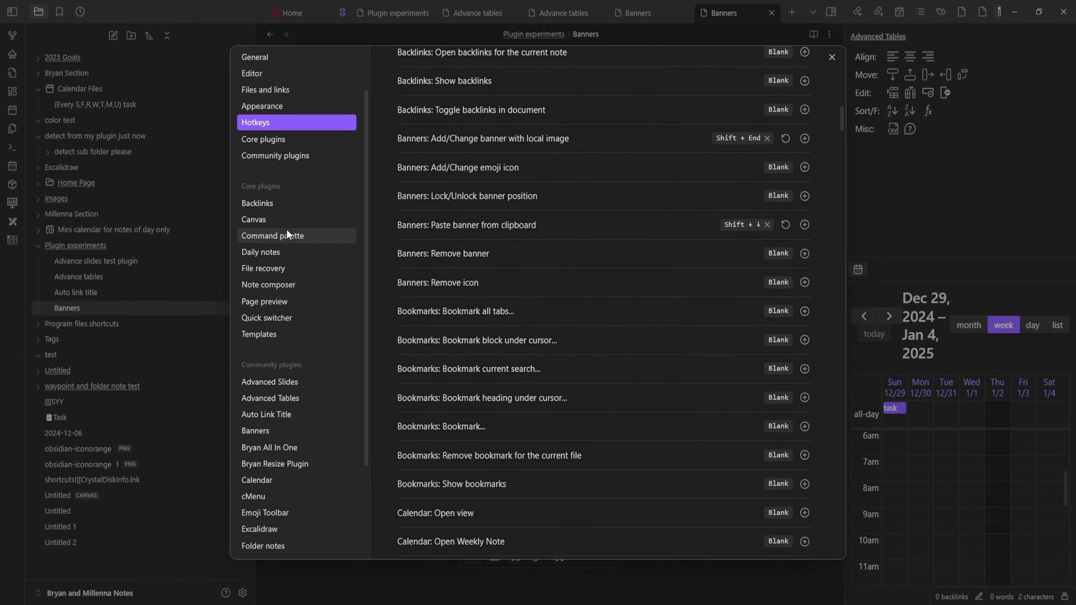
- Open the Banners plugin's details page from the installed community plugins and read its usage instructions
{"action": "left_click", "coordinate": [275, 156]}
{"action": "scroll", "coordinate": [669, 256], "scroll_direction": "down", "scroll_amount": 5}
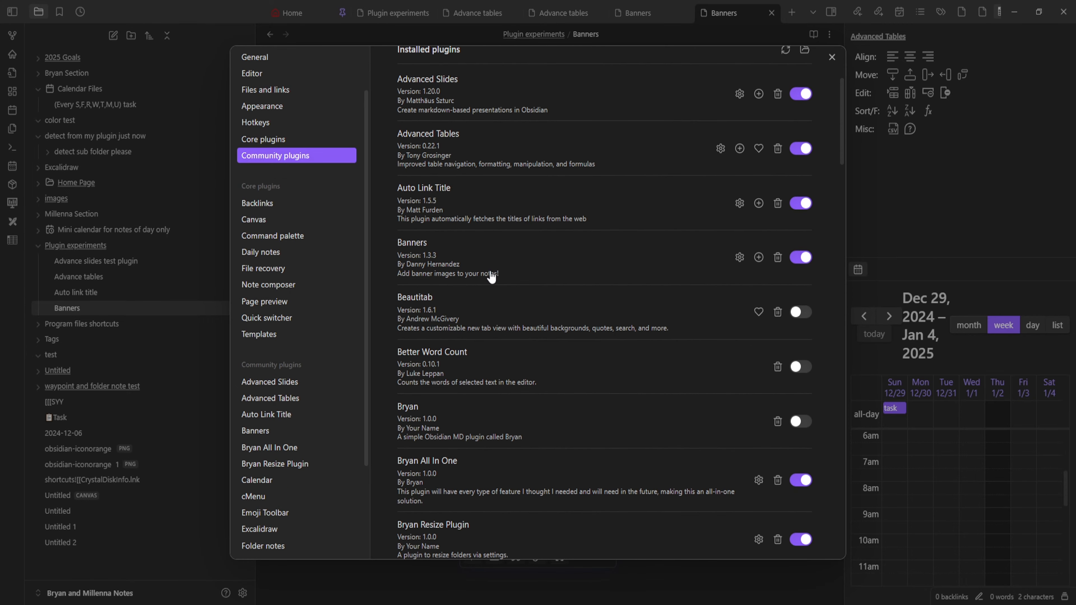
{"action": "left_click", "coordinate": [487, 271]}
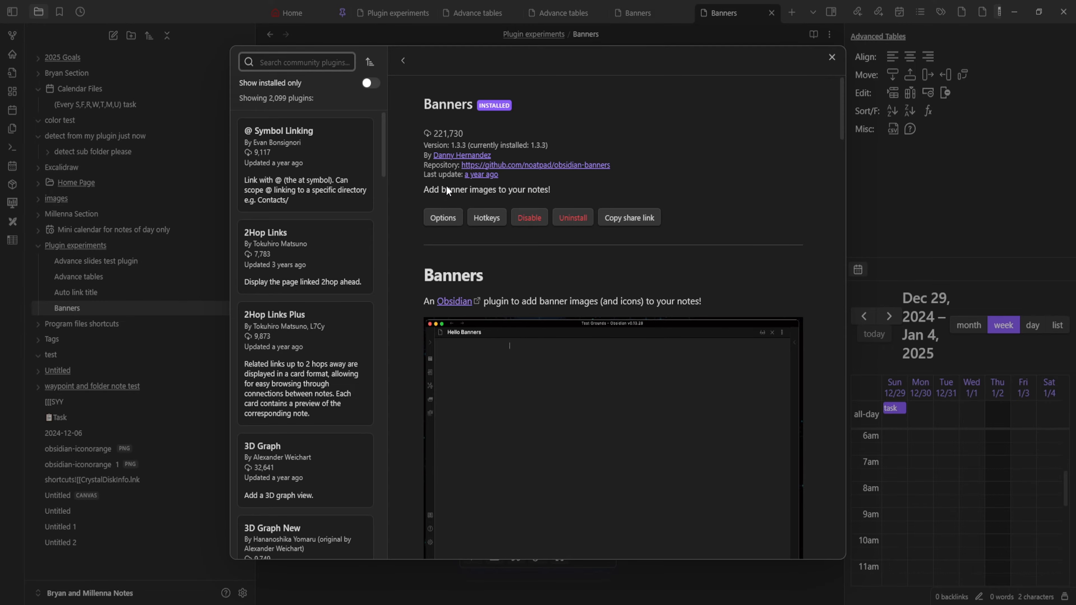
{"action": "scroll", "coordinate": [474, 195], "scroll_direction": "down", "scroll_amount": 5}
{"action": "scroll", "coordinate": [472, 192], "scroll_direction": "down", "scroll_amount": 10}
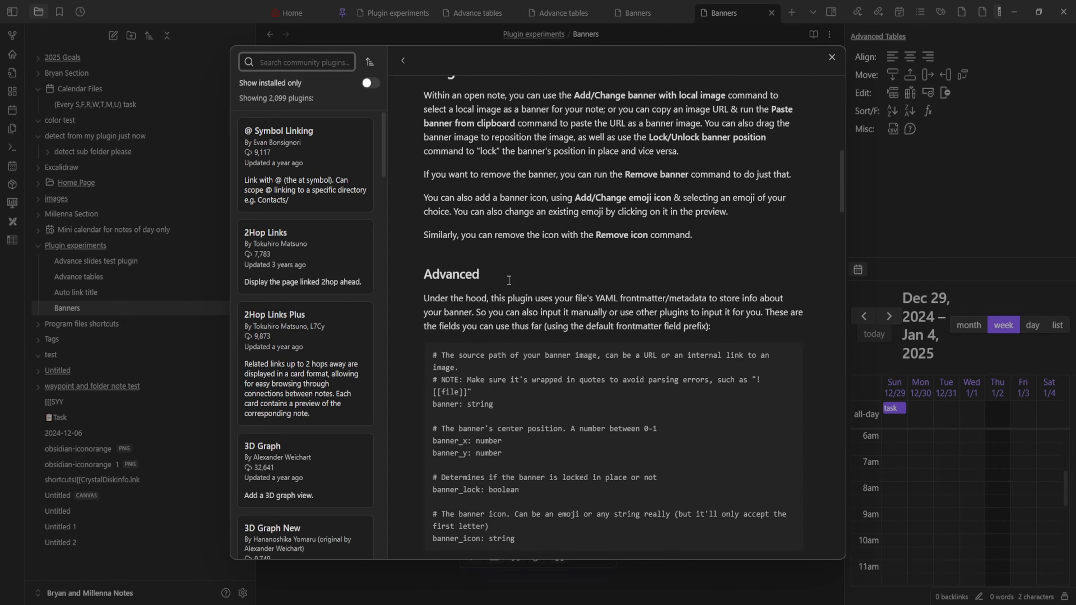
{"action": "scroll", "coordinate": [508, 278], "scroll_direction": "up", "scroll_amount": 15}
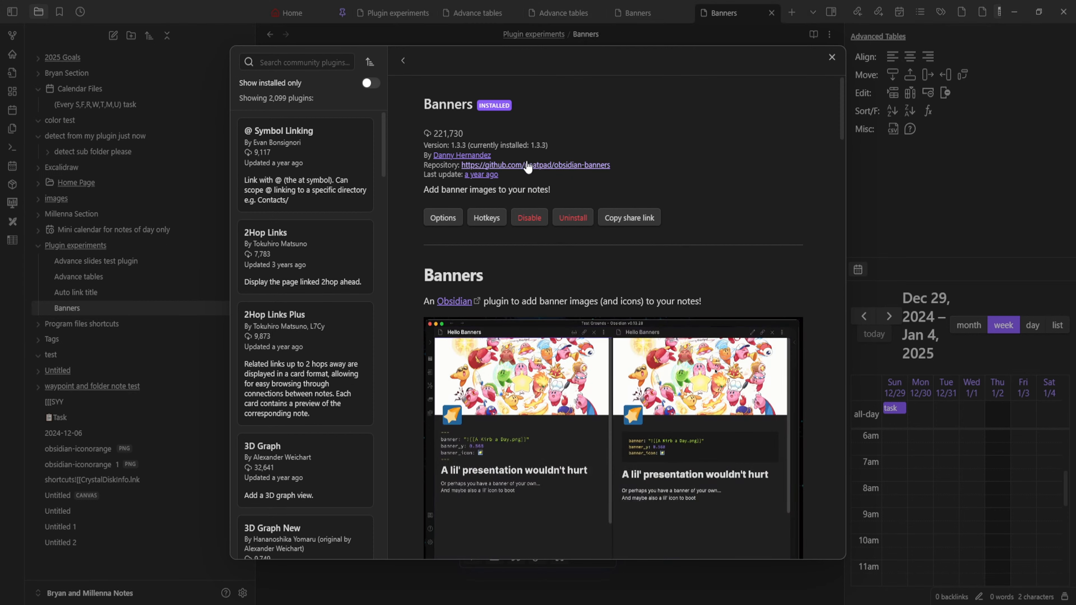
- Search the community plugins for "pixel" and examine the Pixel Banner plugin's features, configuration options and repository
{"action": "left_click", "coordinate": [286, 68]}
{"action": "type", "text": "pixel"}
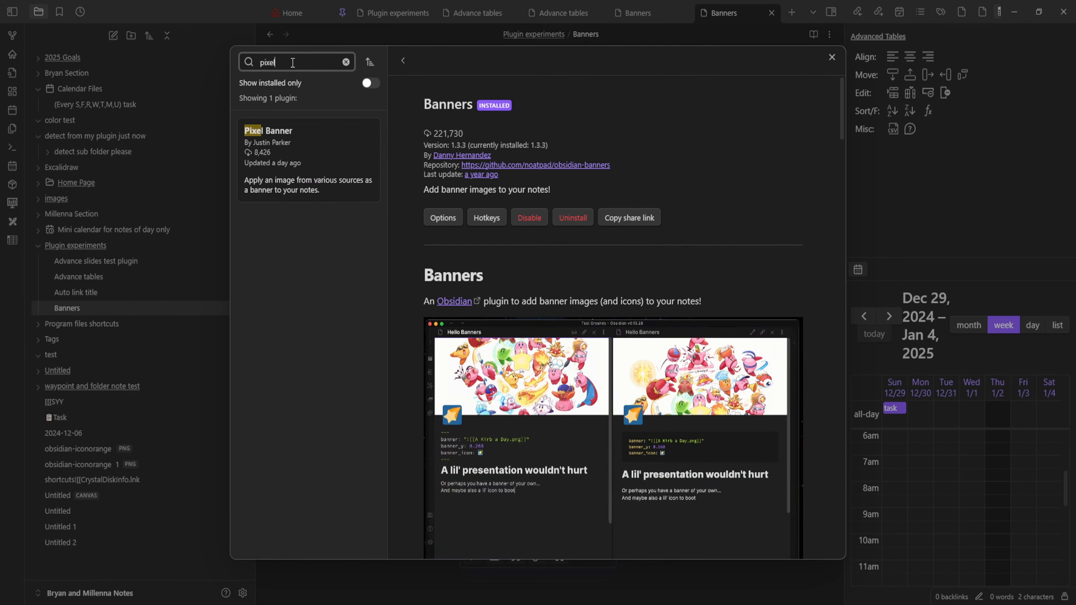
{"action": "left_click", "coordinate": [303, 161]}
{"action": "scroll", "coordinate": [529, 314], "scroll_direction": "down", "scroll_amount": 9}
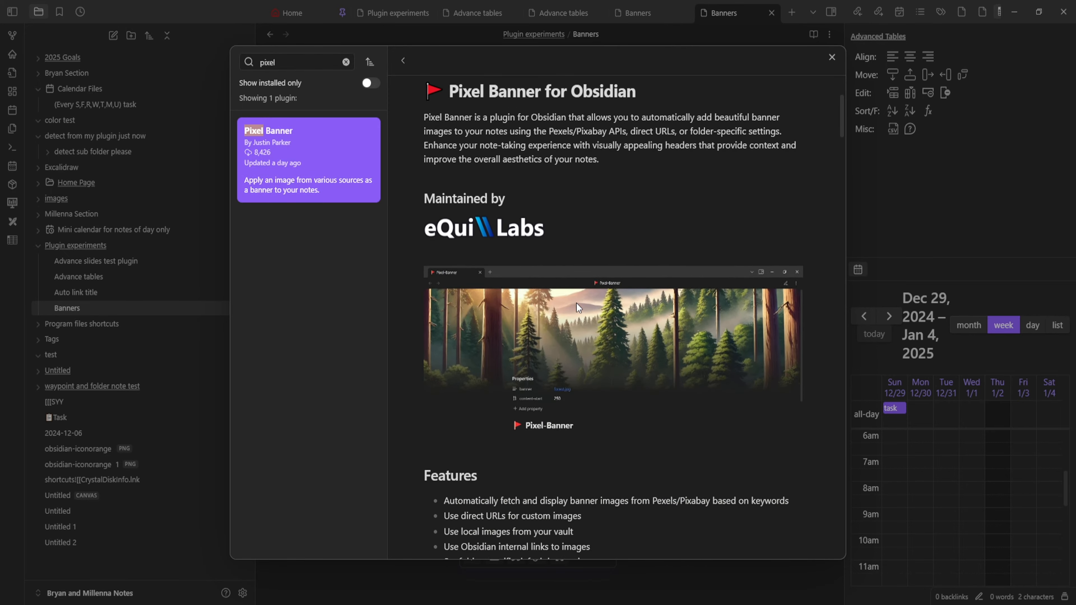
{"action": "scroll", "coordinate": [560, 276], "scroll_direction": "down", "scroll_amount": 15}
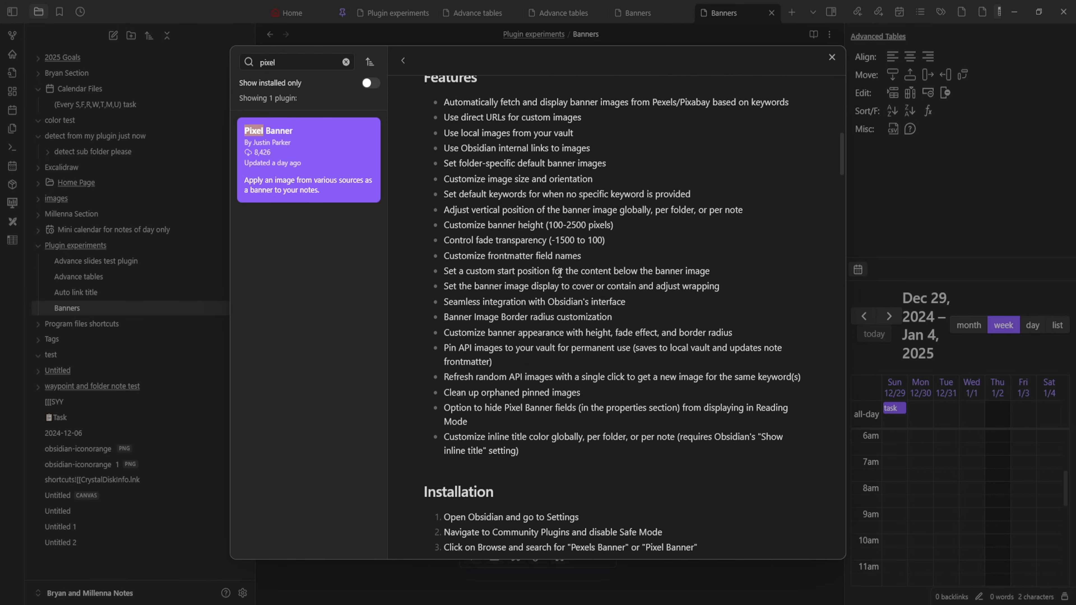
{"action": "scroll", "coordinate": [553, 284], "scroll_direction": "down", "scroll_amount": 15}
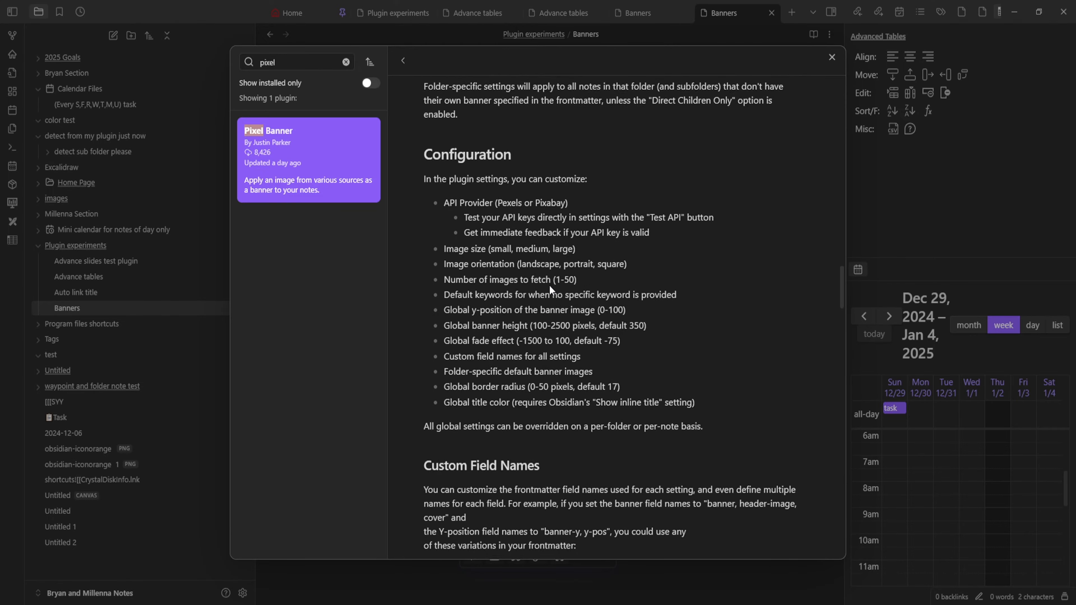
{"action": "scroll", "coordinate": [549, 272], "scroll_direction": "up", "scroll_amount": 6}
{"action": "scroll", "coordinate": [550, 261], "scroll_direction": "up", "scroll_amount": 20}
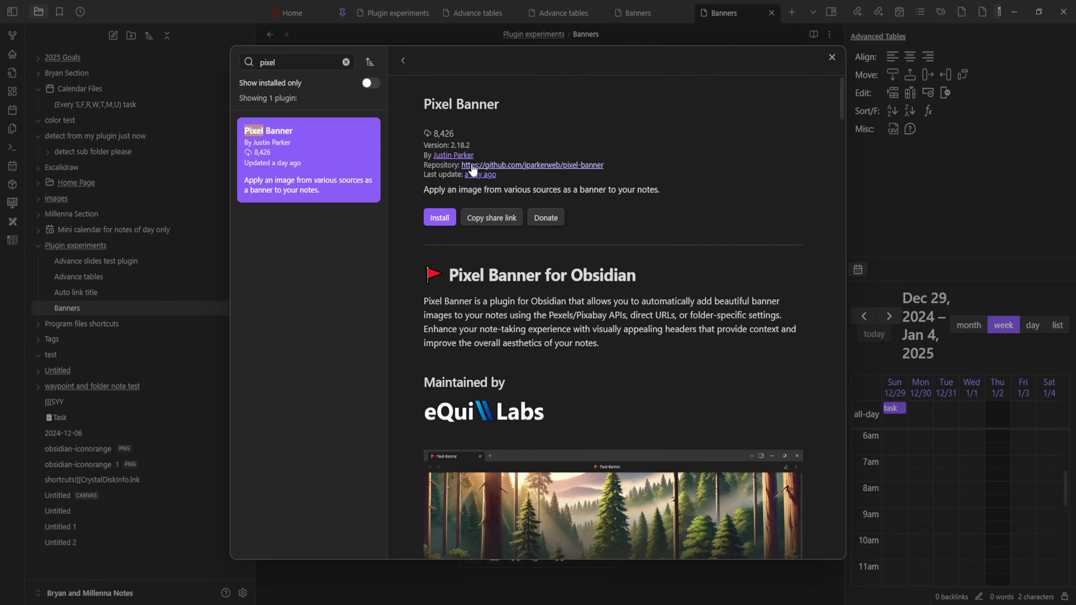
{"action": "left_click", "coordinate": [497, 166]}
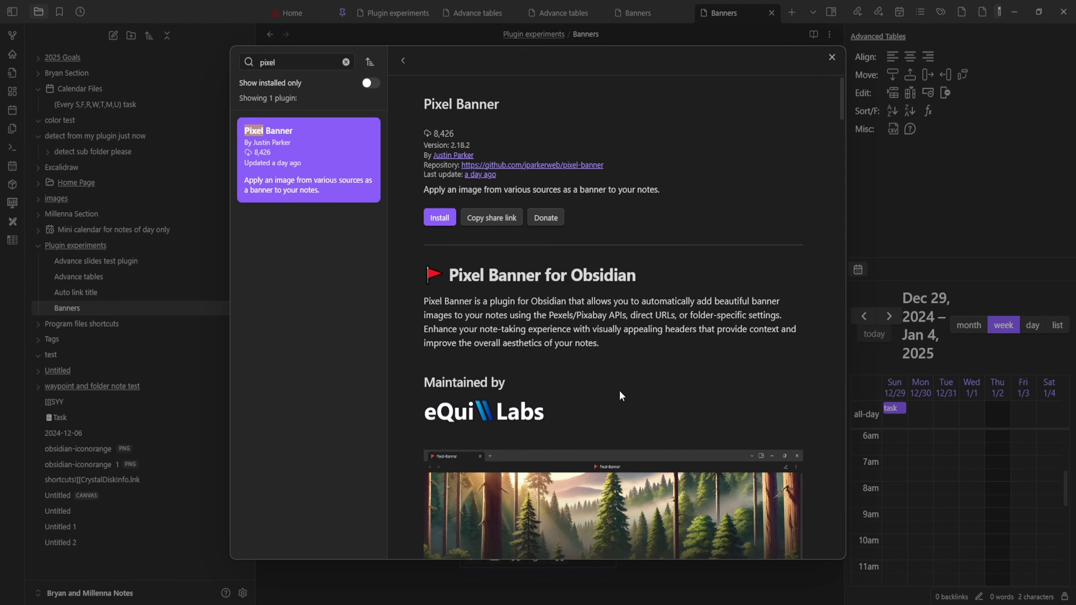
{"action": "scroll", "coordinate": [619, 396], "scroll_direction": "down", "scroll_amount": 1}
{"action": "scroll", "coordinate": [618, 401], "scroll_direction": "up", "scroll_amount": 1}
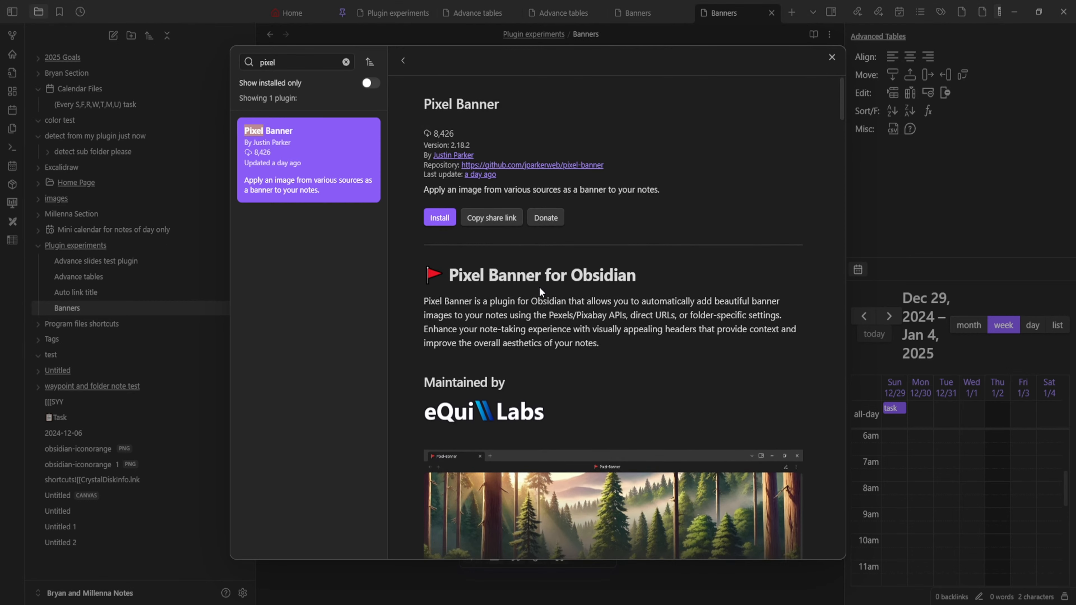
- Copy the share link of the Pixel Banner plugin and close the plugin browser and settings
{"action": "left_click", "coordinate": [499, 222]}
{"action": "left_click", "coordinate": [67, 303]}
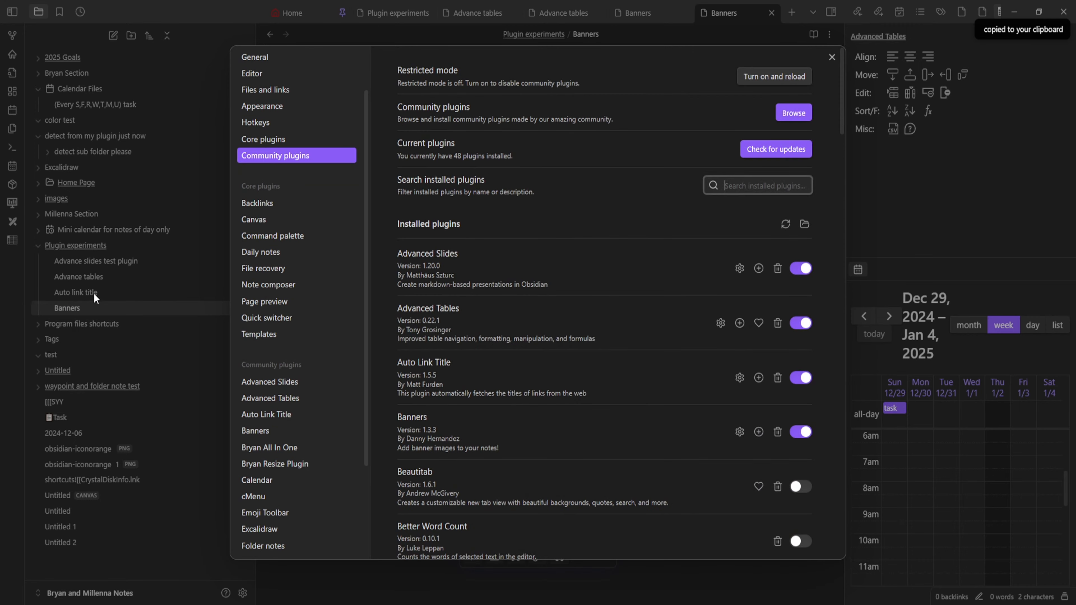
{"action": "left_click", "coordinate": [134, 292]}
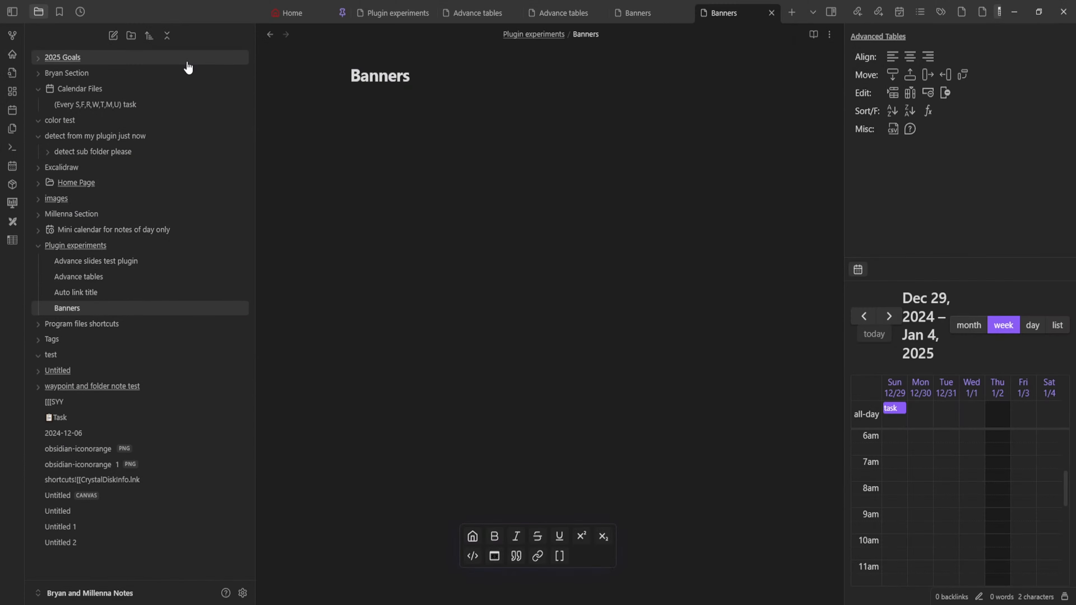
- Open the Plugin links note from the Home note and start a new line below the note-toolbar link
{"action": "left_click", "coordinate": [301, 14]}
{"action": "left_click", "coordinate": [390, 190]}
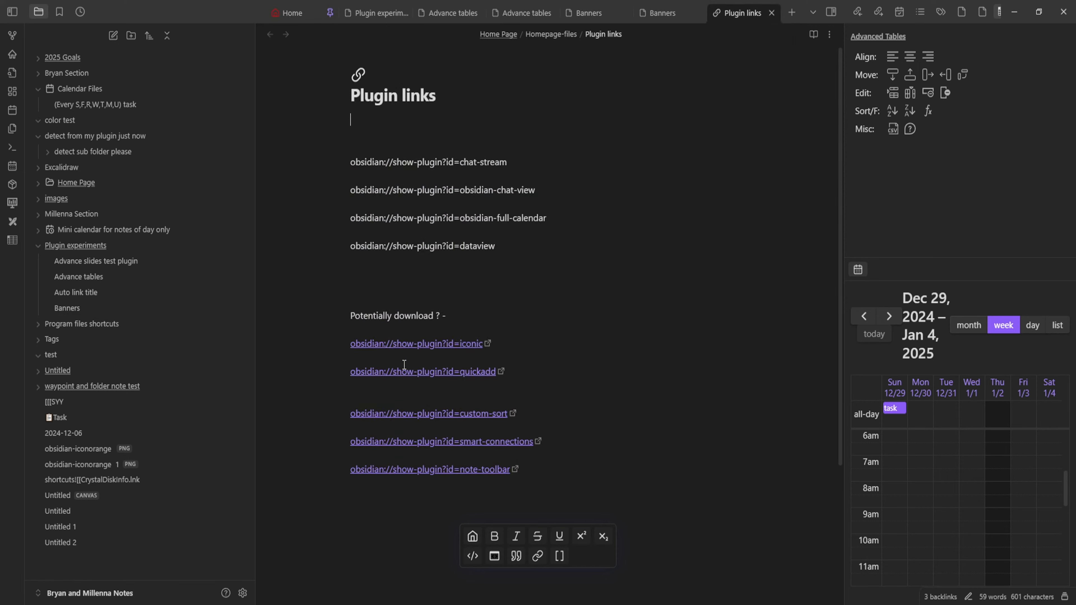
{"action": "scroll", "coordinate": [475, 335], "scroll_direction": "down", "scroll_amount": 4}
{"action": "left_click", "coordinate": [475, 335]}
{"action": "key", "text": "Return"}
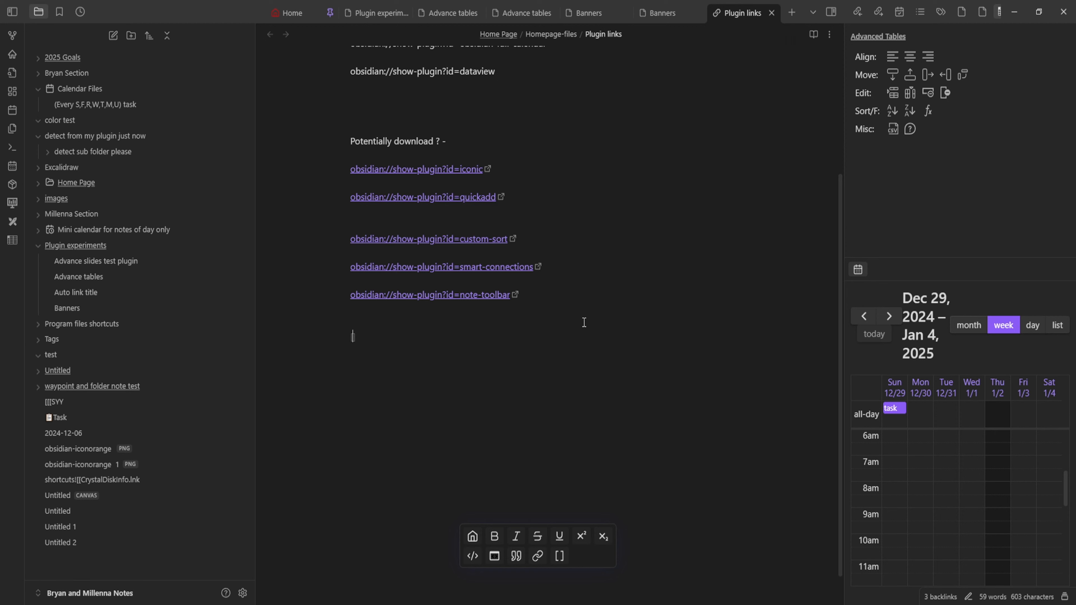
- Insert a Markdown link using obsidian://show-plugin?id=pexels-banner as both its text and its target
{"action": "type", "text": "["}
{"action": "type", "text": "obsidian://show-plugin?id=pexels-banner"}
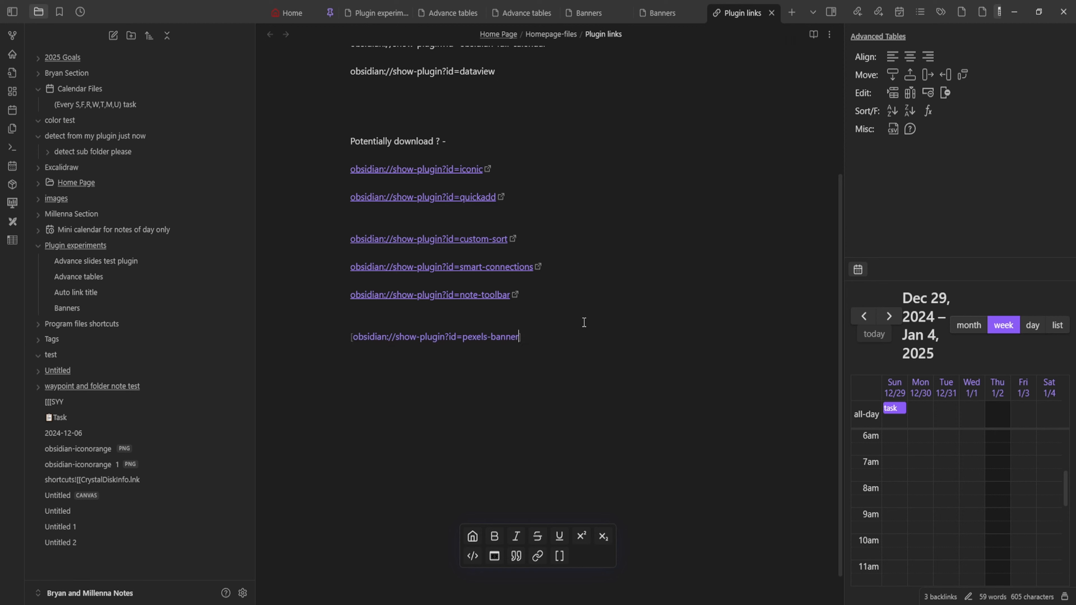
{"action": "key", "text": "Right"}
{"action": "type", "text": "("}
{"action": "key", "text": "BackSpace"}
{"action": "type", "text": "("}
{"action": "type", "text": "obsidian://show-plugin?id=pexels-banner"}
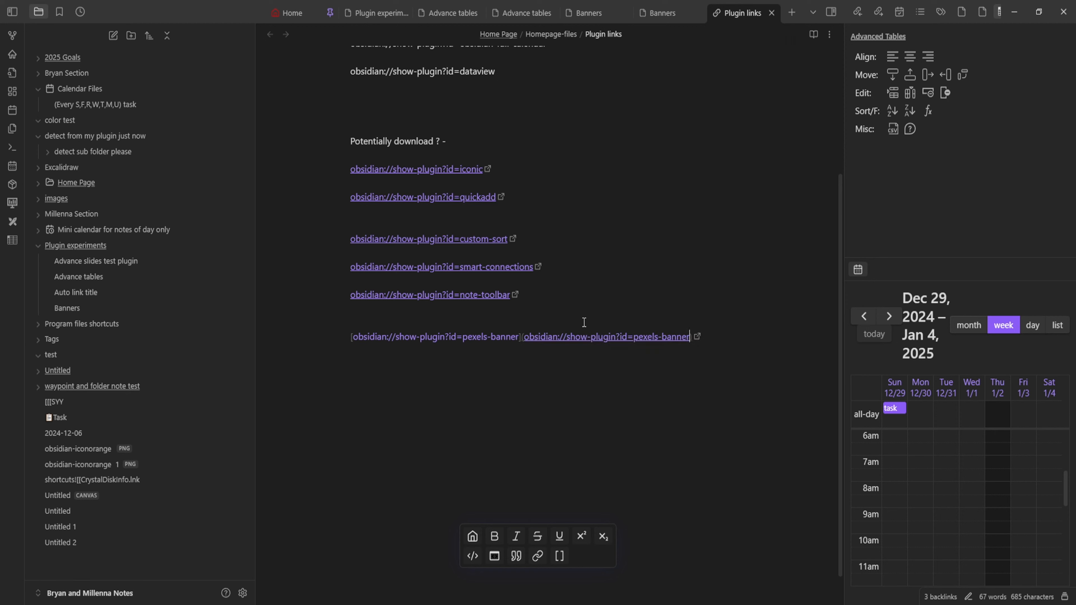
{"action": "key", "text": "Return"}
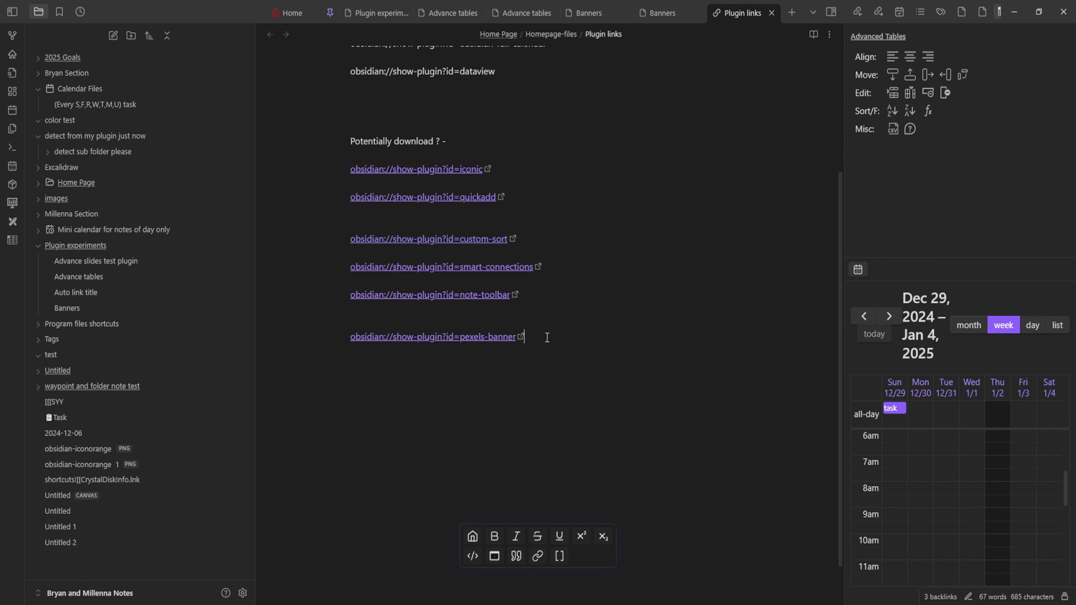
- Add the remark "must try" after the pexels-banner link and insert blank lines below it
{"action": "type", "text": "must try"}
{"action": "key", "text": "Return"}
{"action": "key", "text": "Return"}
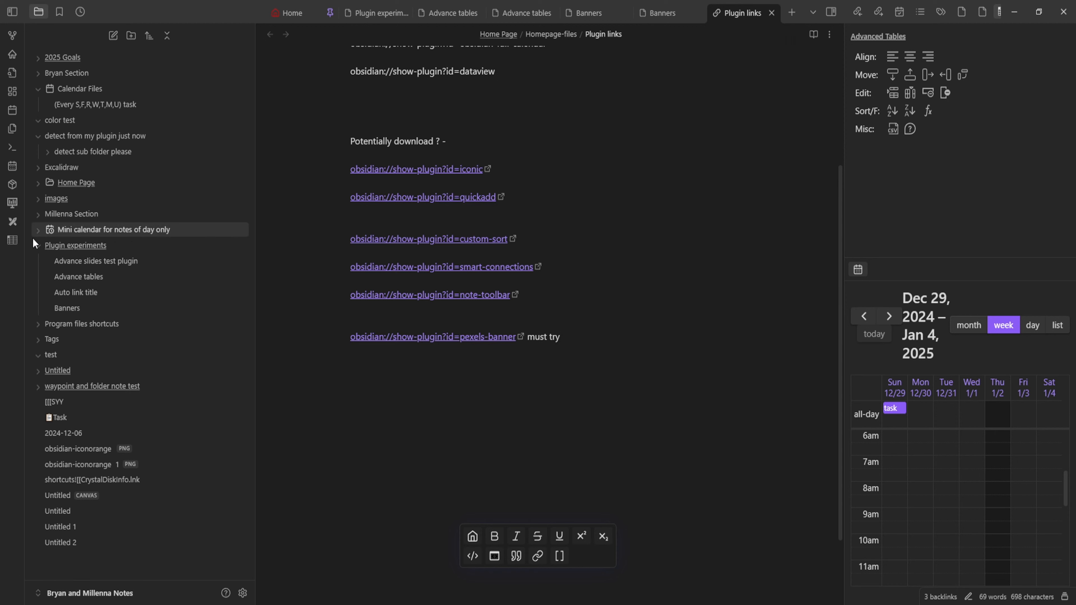
- Rename the Banners note in the Plugin experiments folder to "Banners - no go for now" and create a new note in that folder
{"action": "left_click", "coordinate": [97, 246]}
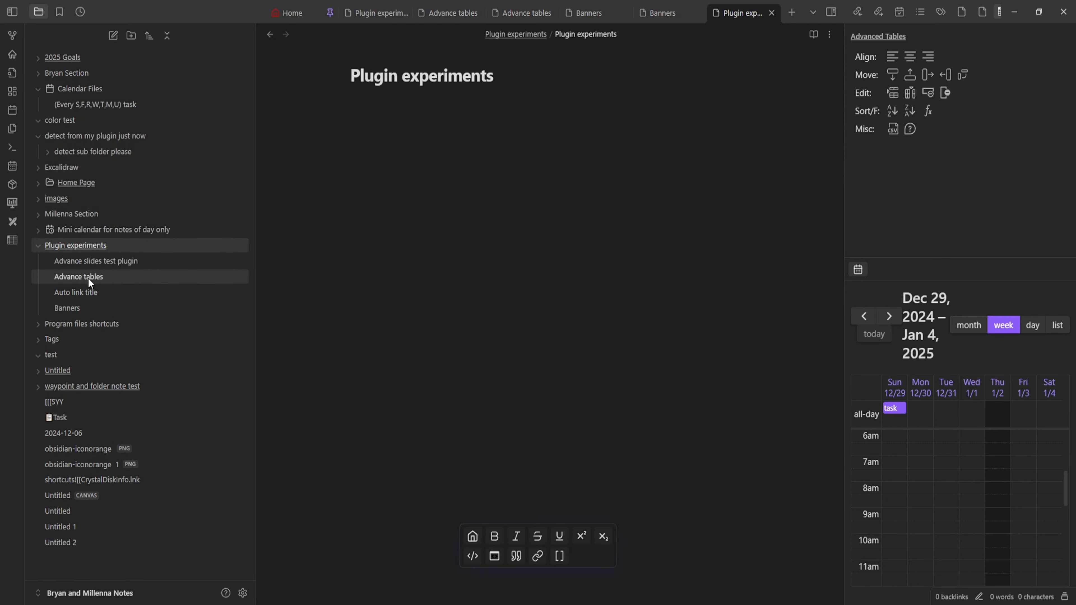
{"action": "left_click", "coordinate": [81, 307]}
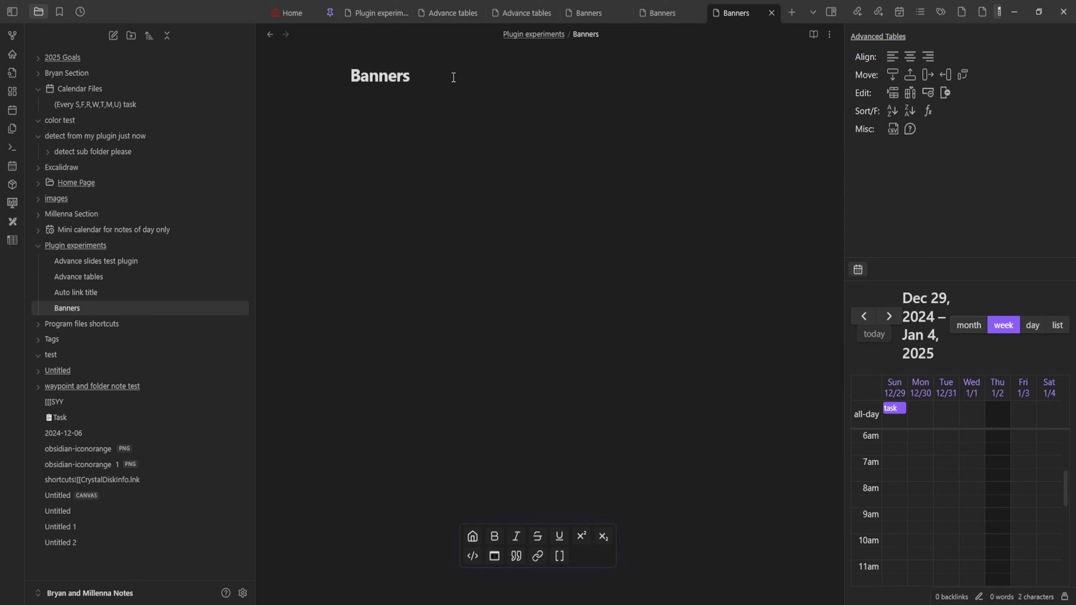
{"action": "type", "text": "- no go for now"}
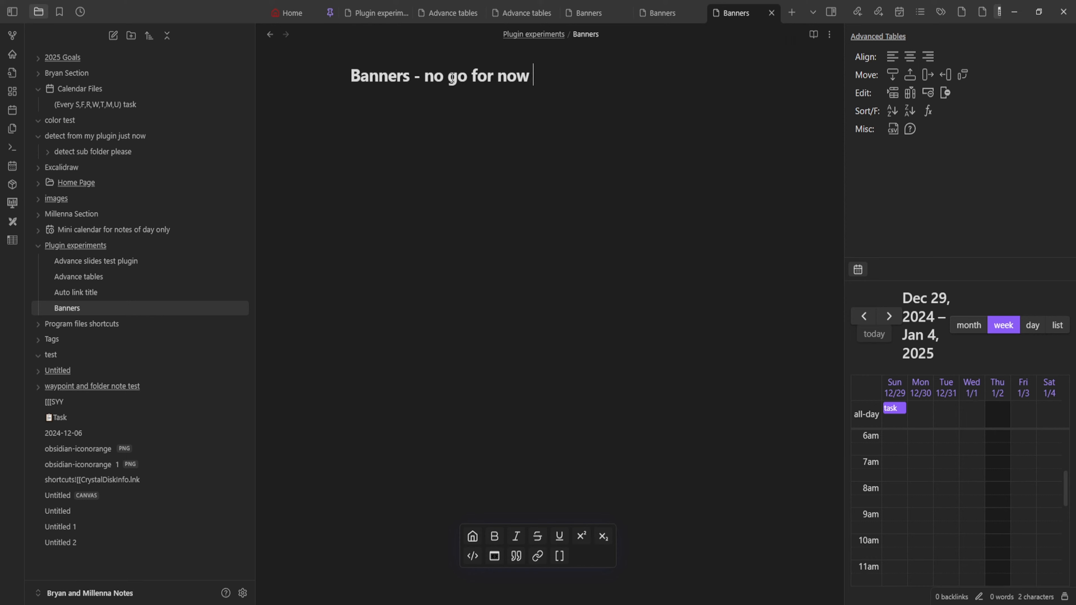
{"action": "key", "text": "Return"}
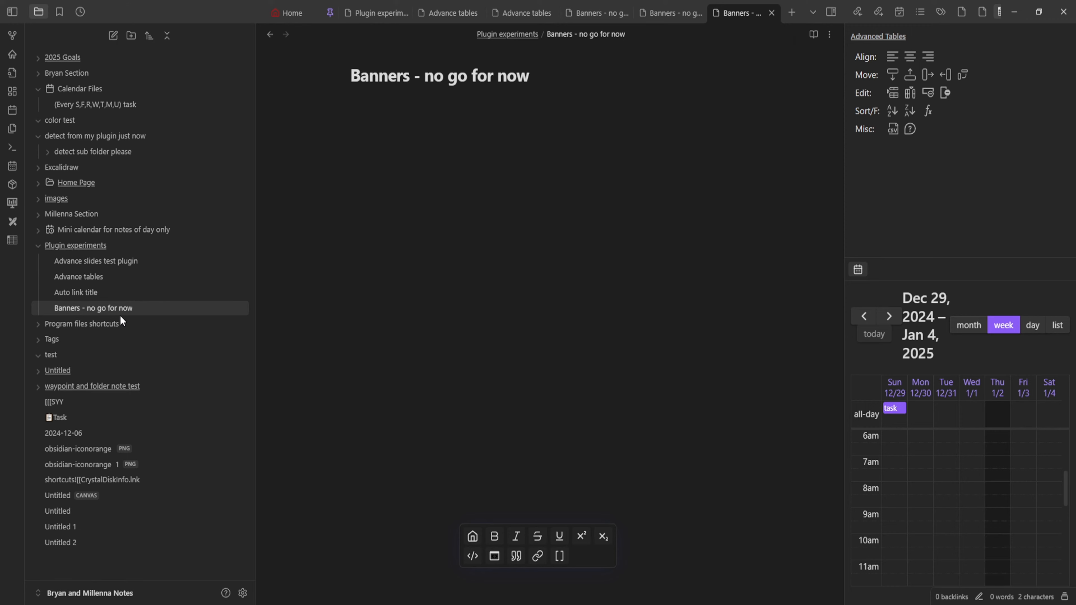
{"action": "right_click", "coordinate": [80, 246]}
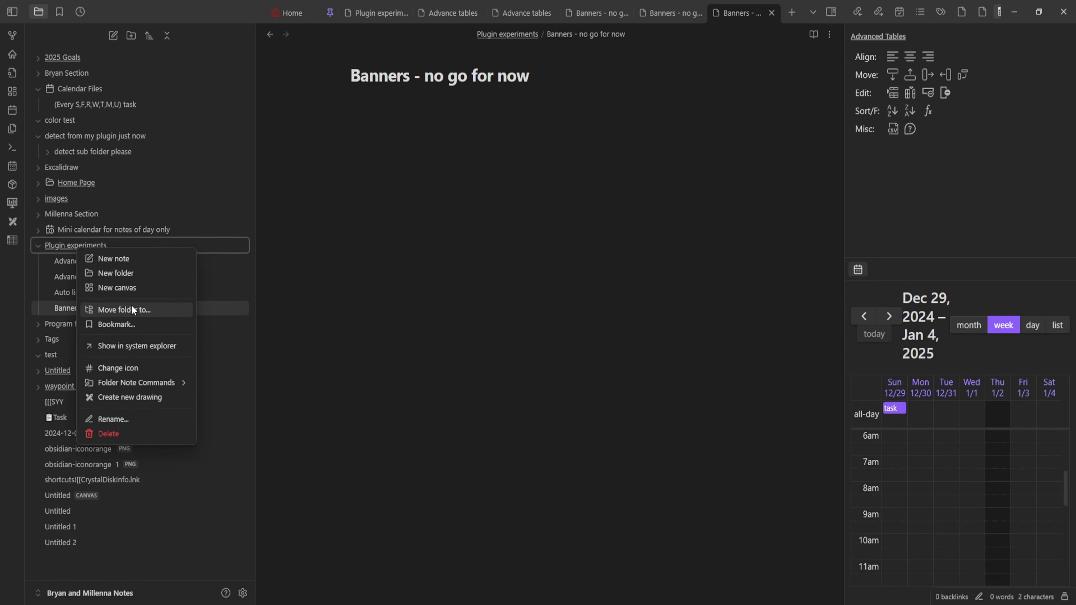
{"action": "left_click", "coordinate": [120, 263]}
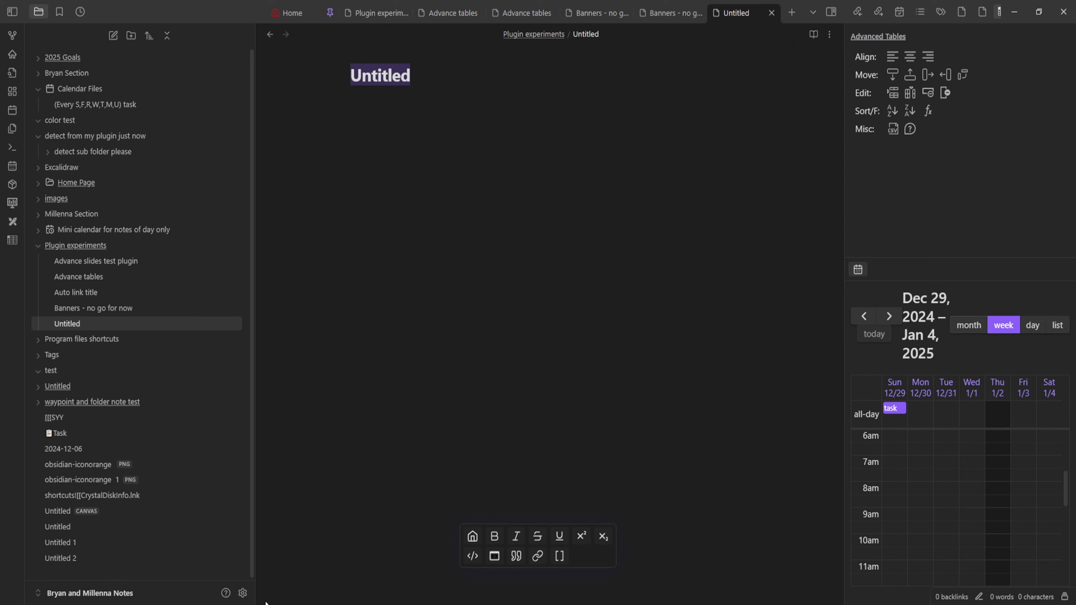
- Browse the community plugins with only installed ones shown and open the Beautitab plugin's page
{"action": "left_click", "coordinate": [242, 593]}
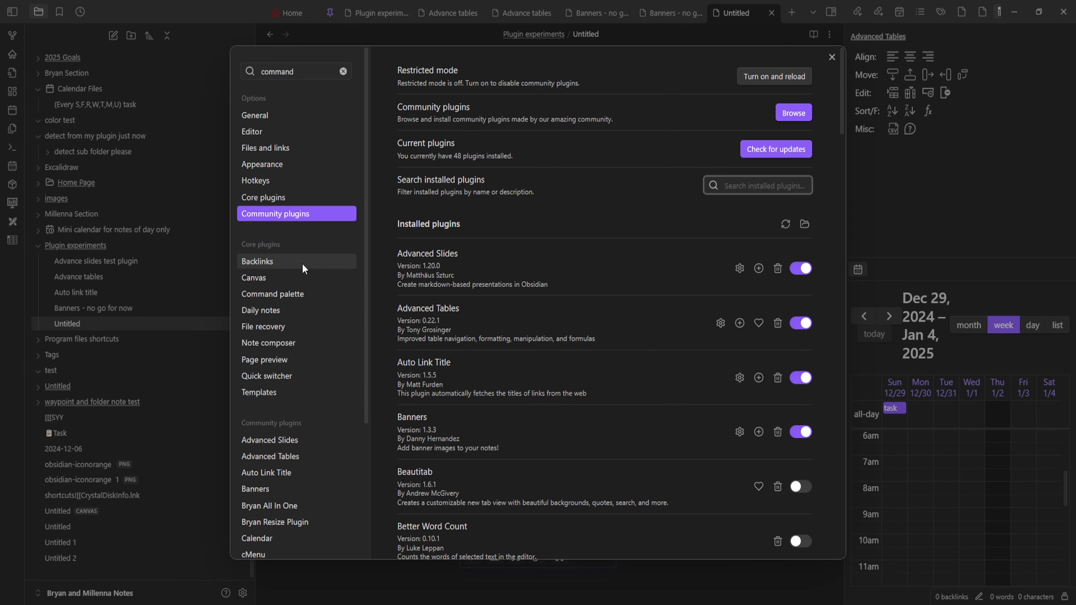
{"action": "scroll", "coordinate": [509, 178], "scroll_direction": "down", "scroll_amount": 1}
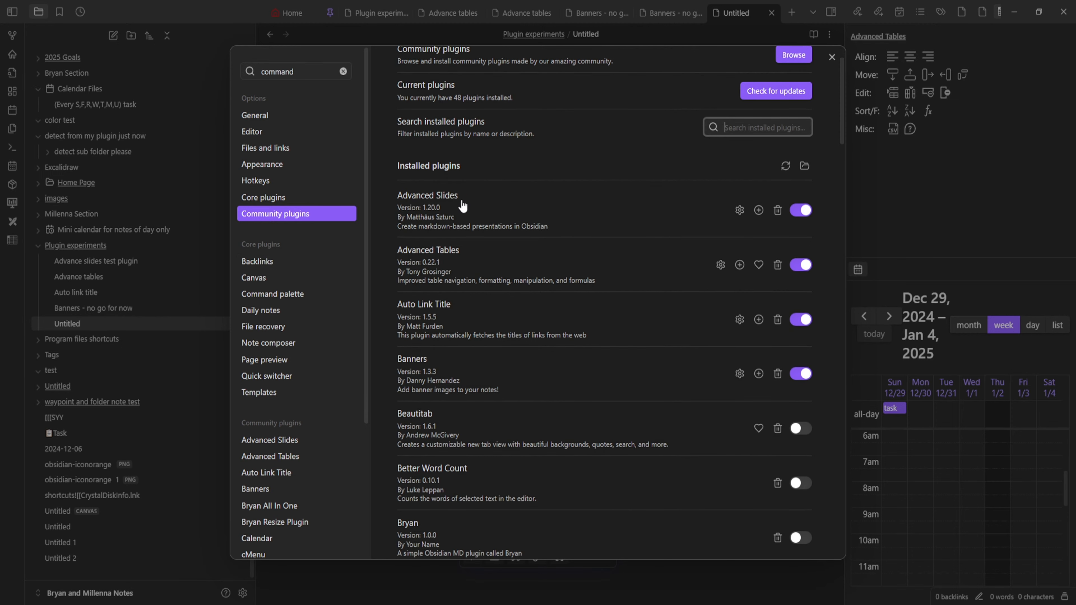
{"action": "scroll", "coordinate": [487, 235], "scroll_direction": "down", "scroll_amount": 1}
{"action": "scroll", "coordinate": [720, 191], "scroll_direction": "up", "scroll_amount": 3}
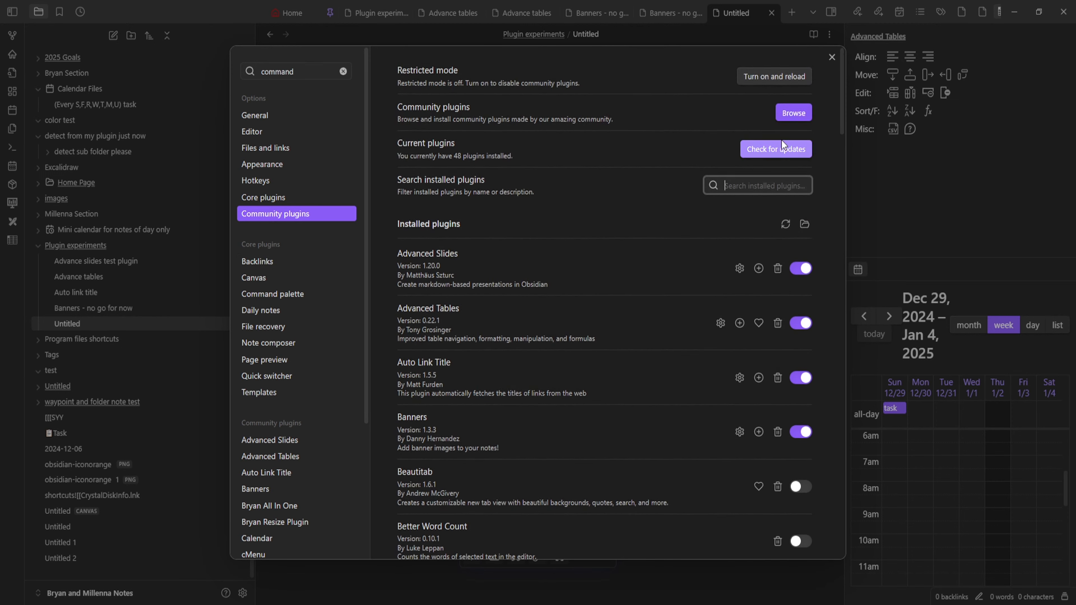
{"action": "left_click", "coordinate": [775, 113]}
{"action": "left_click", "coordinate": [371, 83]}
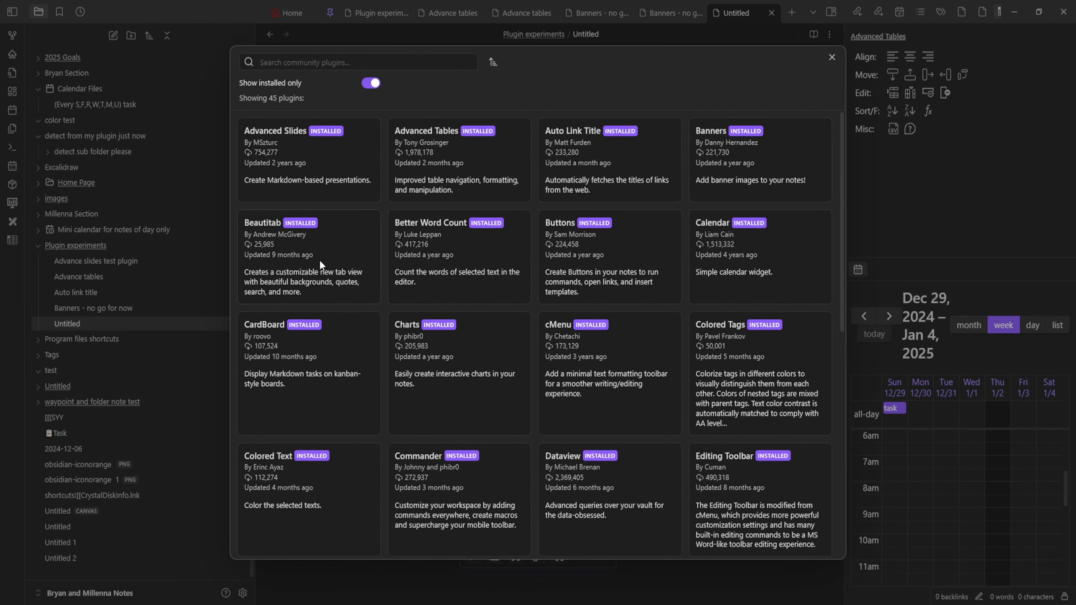
{"action": "left_click", "coordinate": [324, 240]}
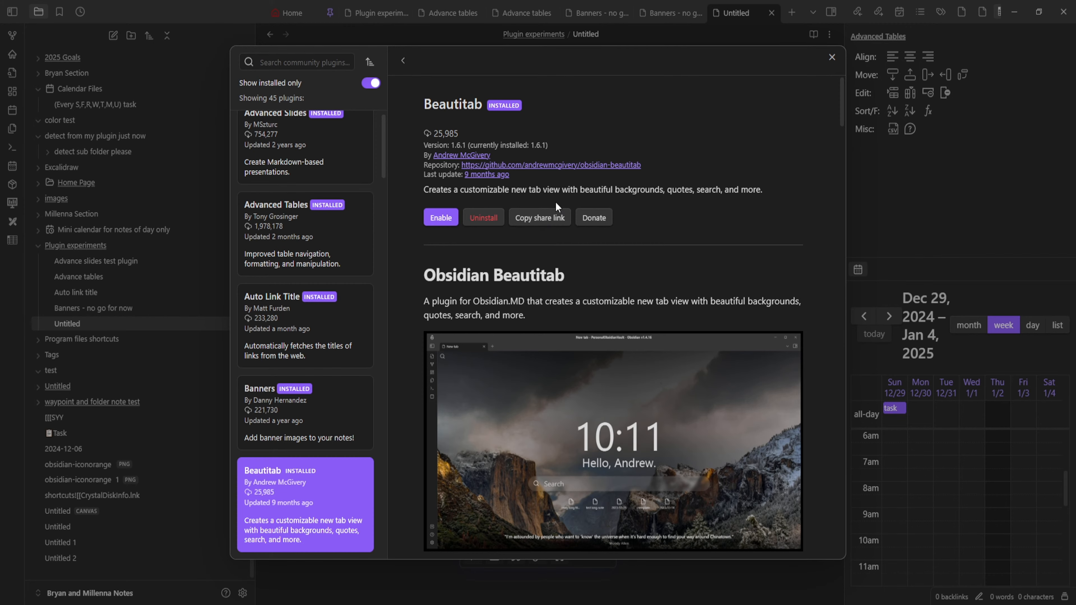
- Review Beautitab's description, preview image and features, and close the plugin browser and settings
{"action": "scroll", "coordinate": [556, 202], "scroll_direction": "down", "scroll_amount": 10}
{"action": "scroll", "coordinate": [547, 302], "scroll_direction": "down", "scroll_amount": 3}
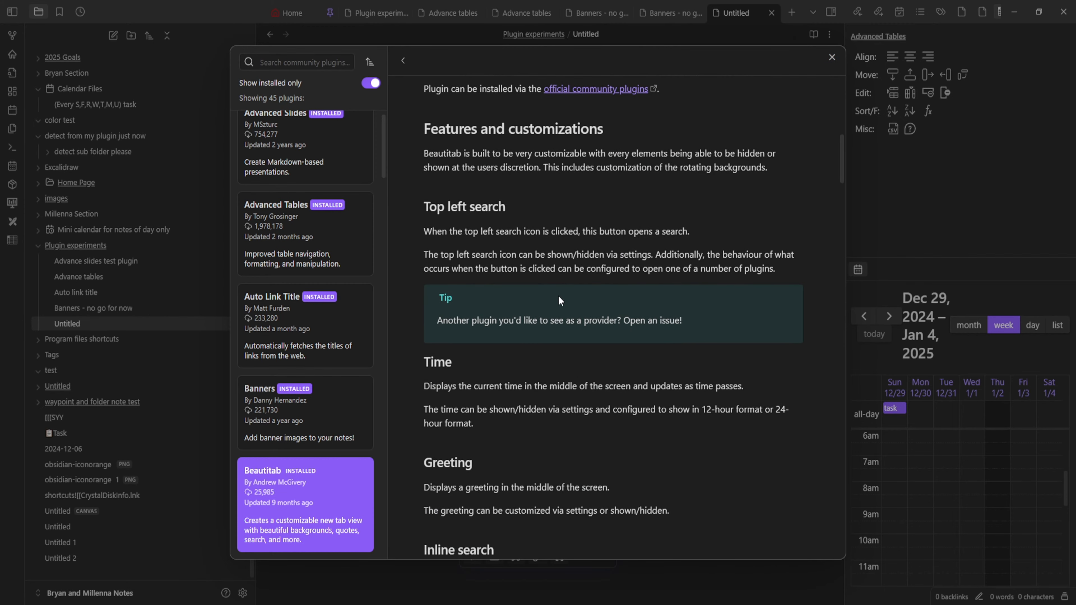
{"action": "scroll", "coordinate": [559, 295], "scroll_direction": "up", "scroll_amount": 13}
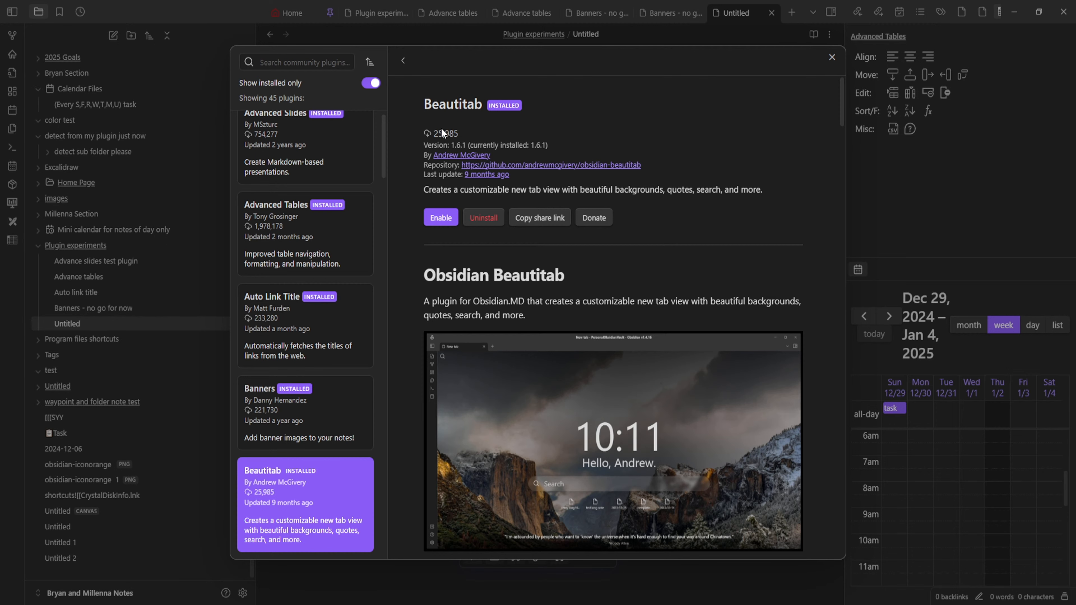
{"action": "scroll", "coordinate": [615, 268], "scroll_direction": "down", "scroll_amount": 3}
{"action": "scroll", "coordinate": [623, 246], "scroll_direction": "up", "scroll_amount": 3}
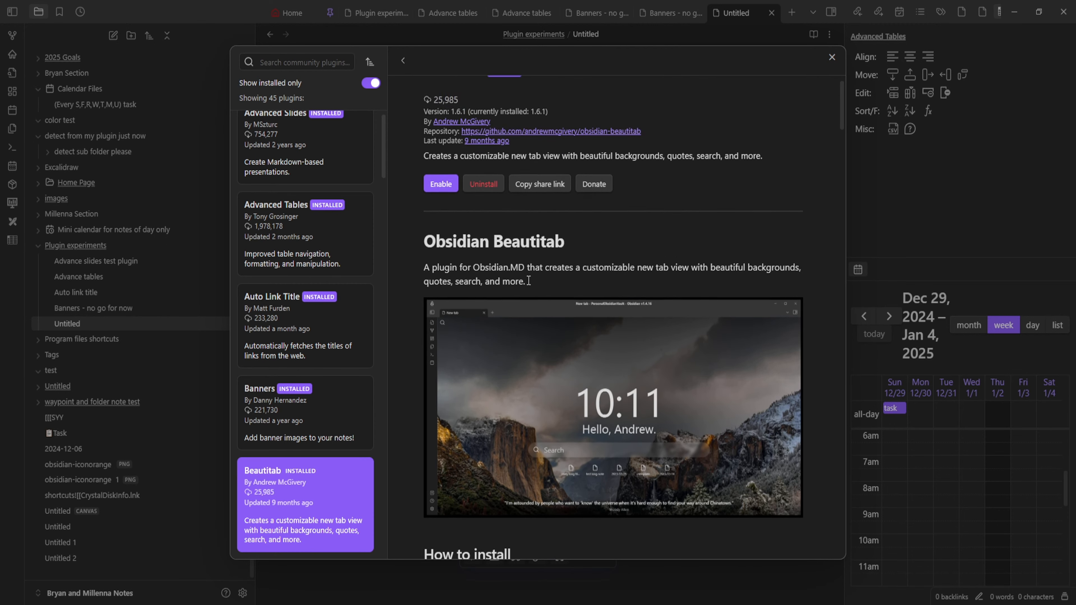
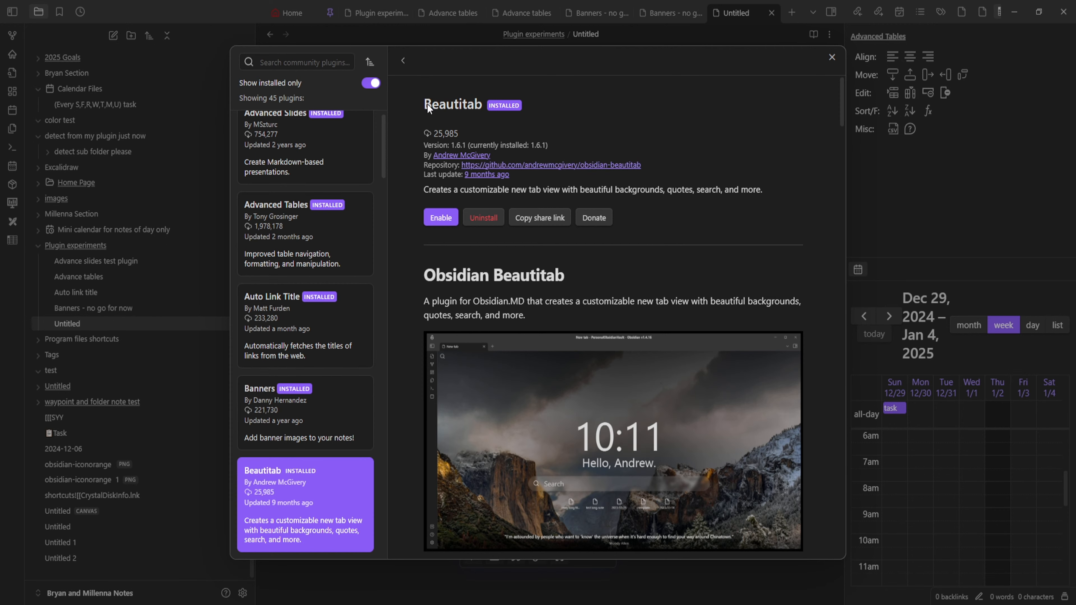
{"action": "key", "text": "Escape"}
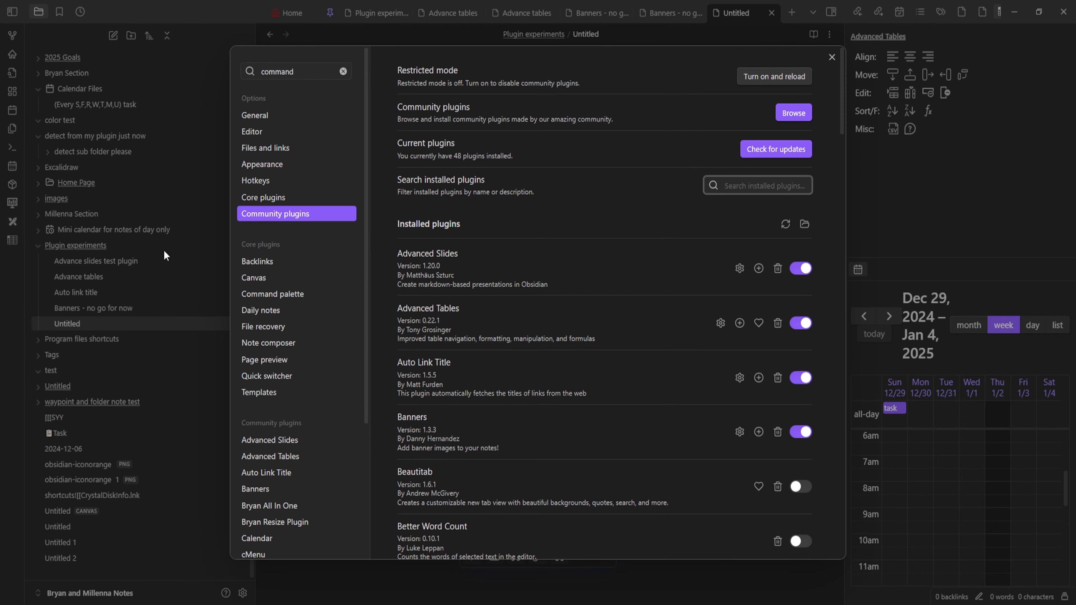
{"action": "key", "text": "Escape"}
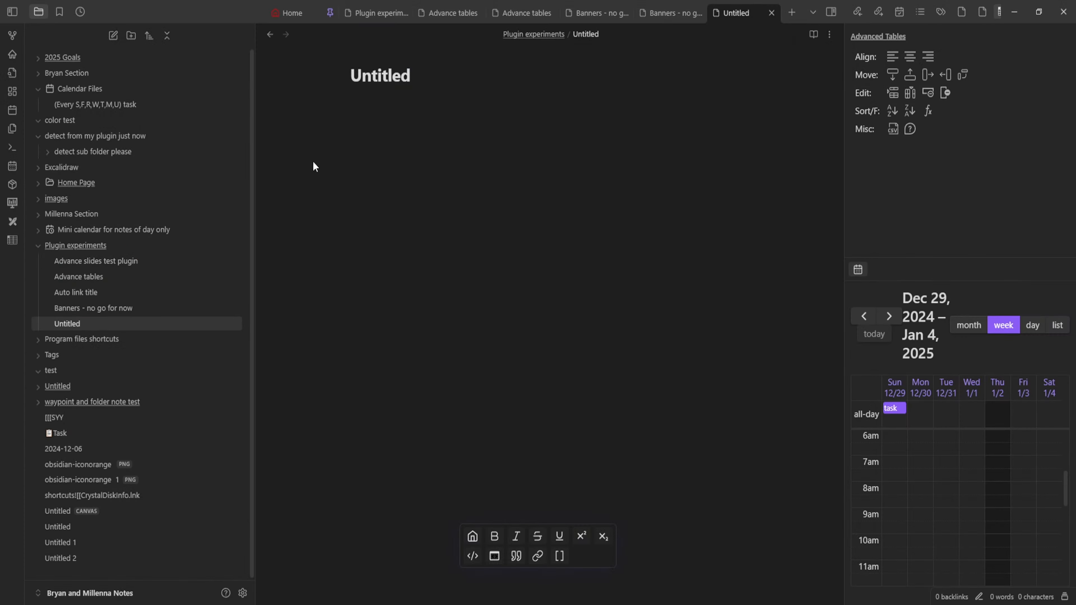
- Title the new untitled note "beautitab - no go doesnt work anymore"
{"action": "double_click", "coordinate": [396, 77]}
{"action": "type", "text": "beauti"}
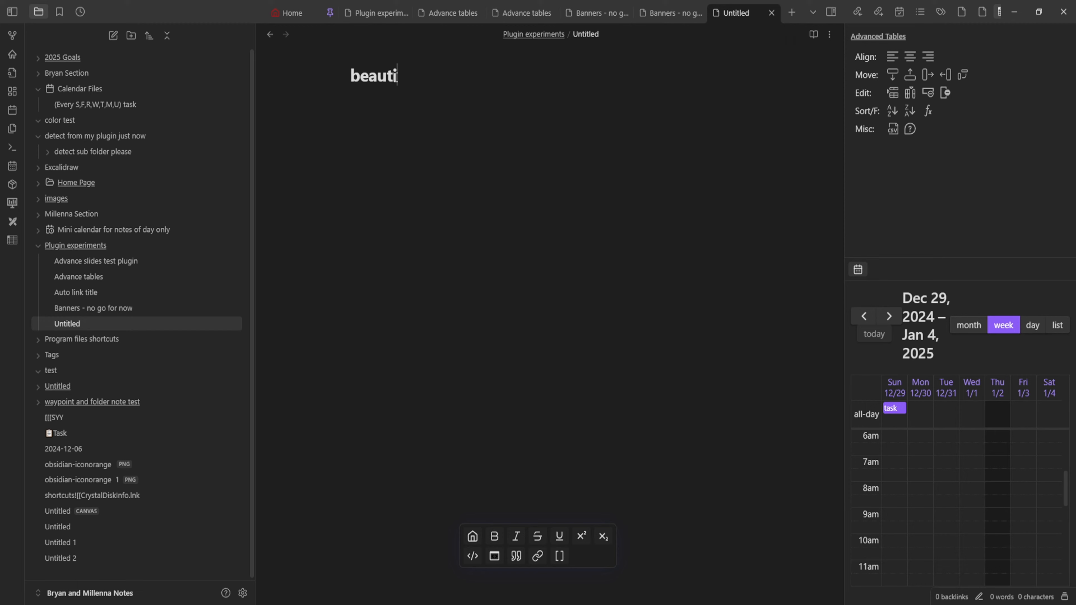
{"action": "key", "text": "BackSpace"}
{"action": "type", "text": "itab - no "}
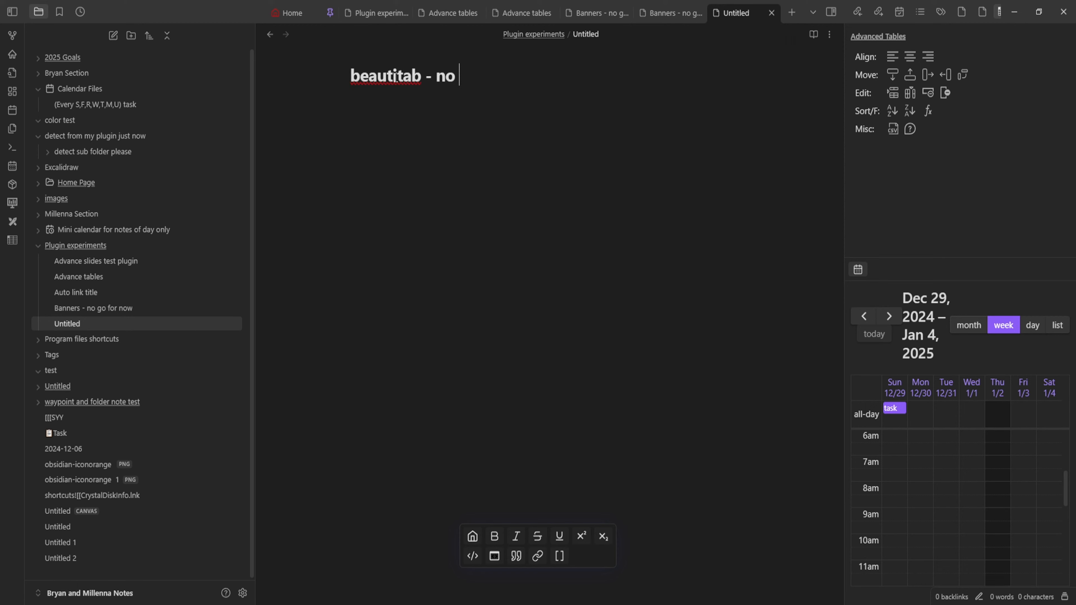
{"action": "type", "text": "go doesnt wo"}
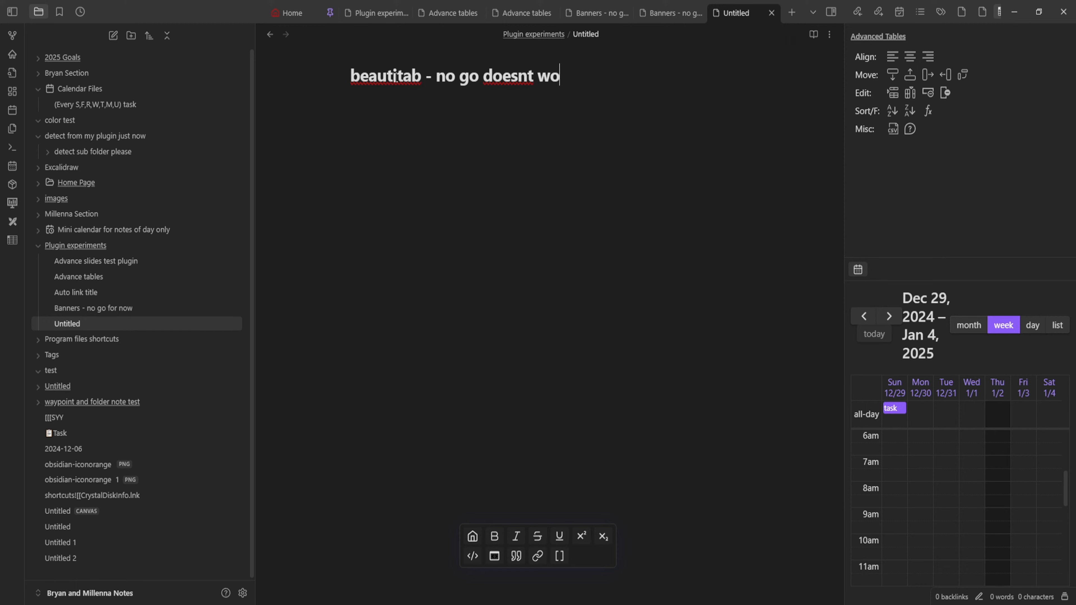
{"action": "type", "text": "rk anymore"}
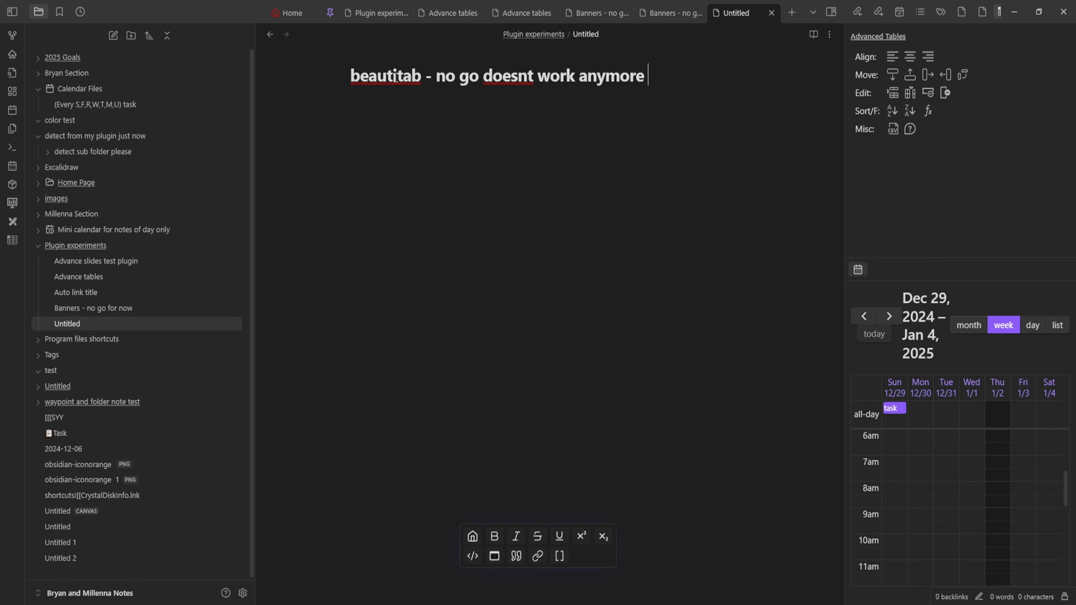
{"action": "key", "text": "Return"}
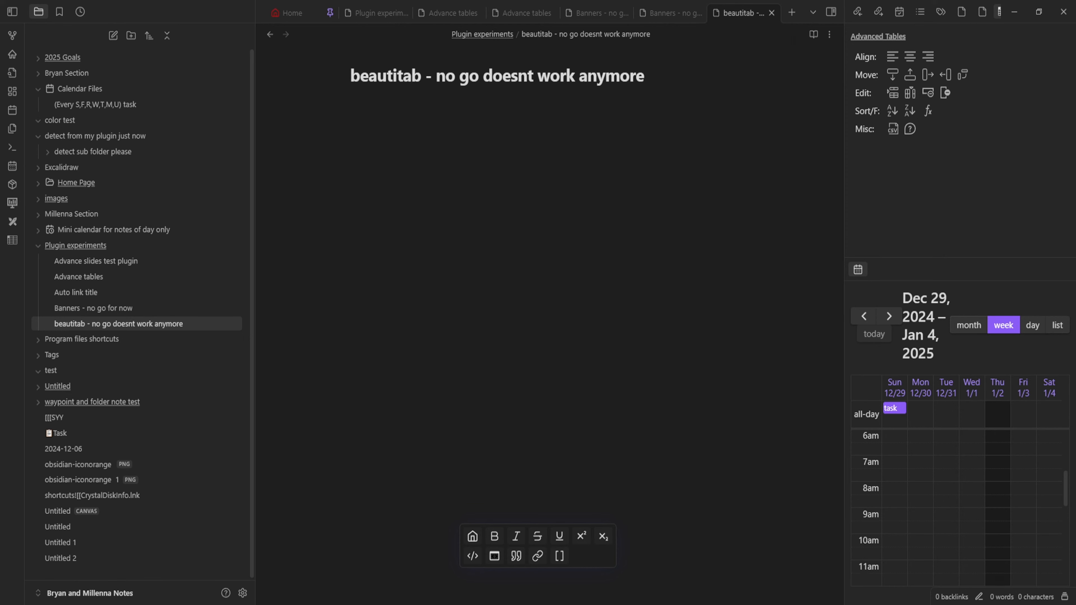
{"action": "left_click", "coordinate": [411, 211]}
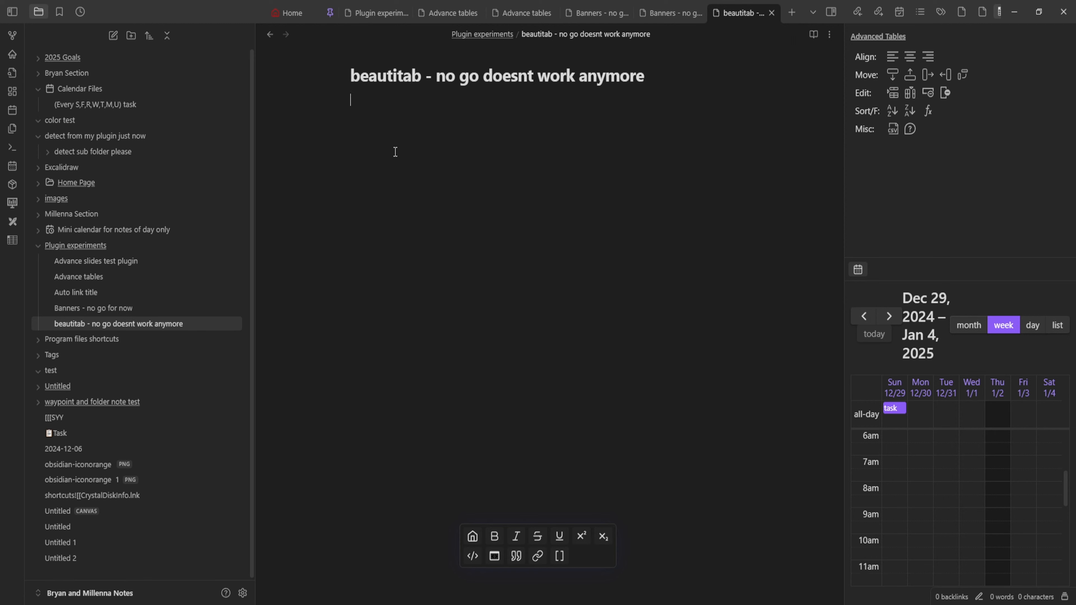
{"action": "key", "text": "alt+Tab"}
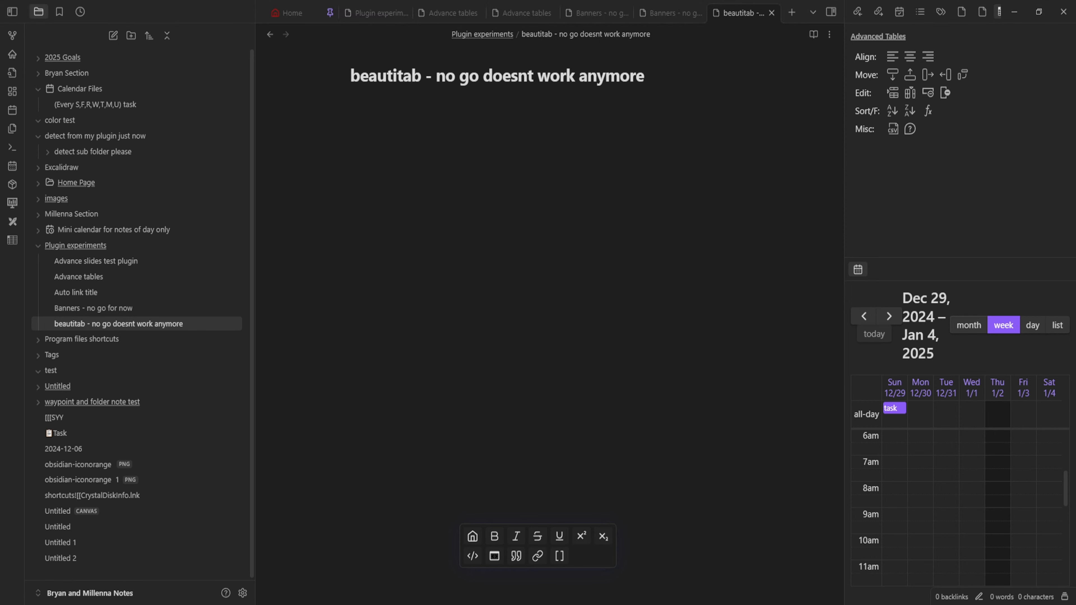
{"action": "left_click", "coordinate": [395, 152]}
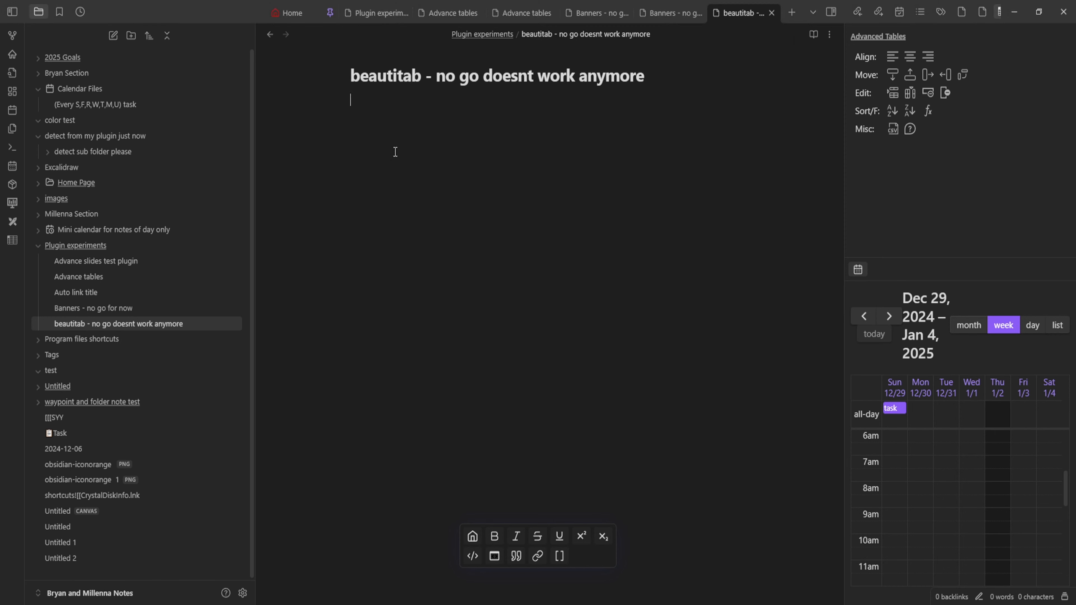
{"action": "key", "text": "alt+Tab"}
{"action": "key", "text": "alt+Tab"}
- Look through the installed community plugins in the settings and open the Better Word Count plugin's page
{"action": "left_click", "coordinate": [248, 595]}
{"action": "scroll", "coordinate": [473, 177], "scroll_direction": "down", "scroll_amount": 1}
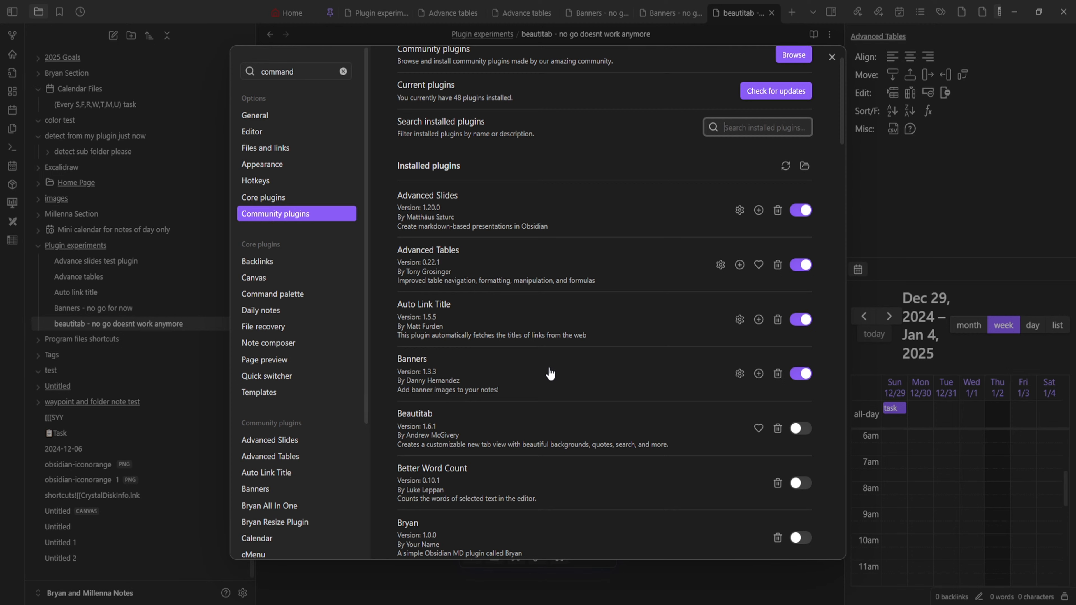
{"action": "scroll", "coordinate": [550, 373], "scroll_direction": "up", "scroll_amount": 2}
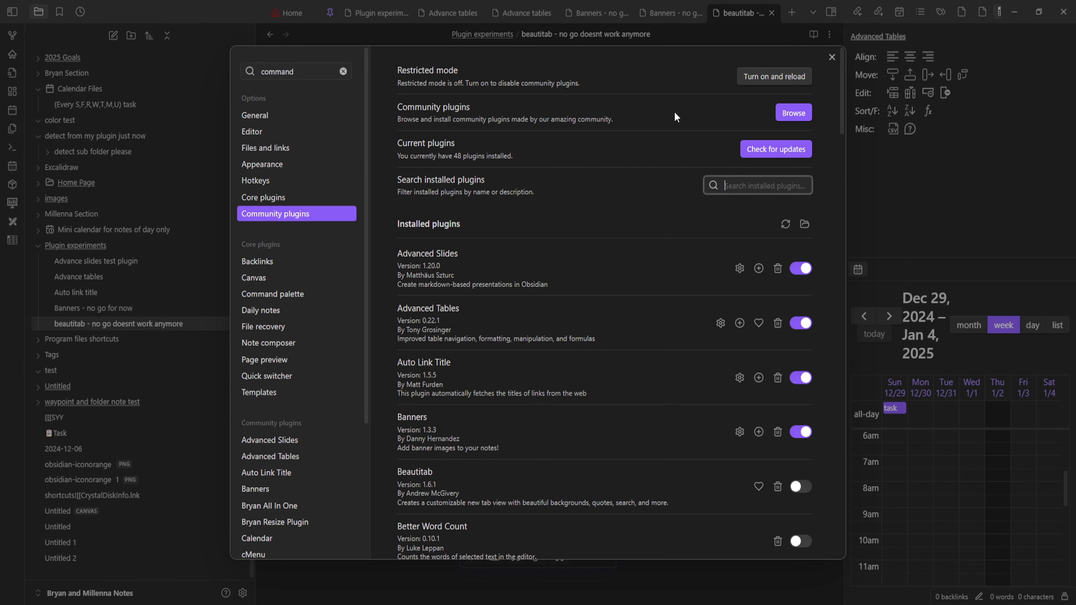
{"action": "scroll", "coordinate": [617, 210], "scroll_direction": "down", "scroll_amount": 3}
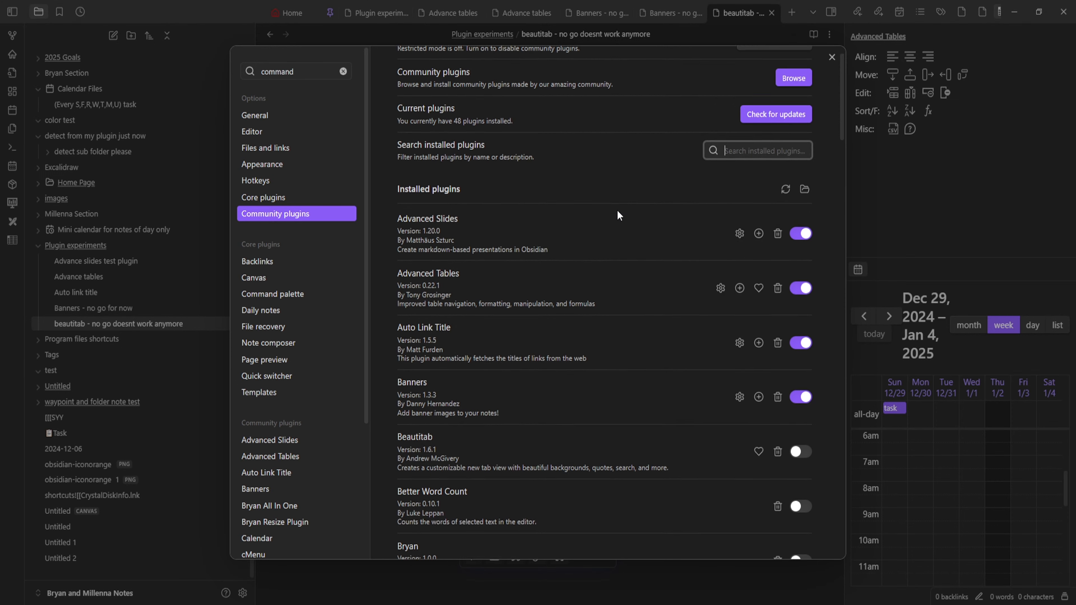
{"action": "scroll", "coordinate": [525, 382], "scroll_direction": "down", "scroll_amount": 1}
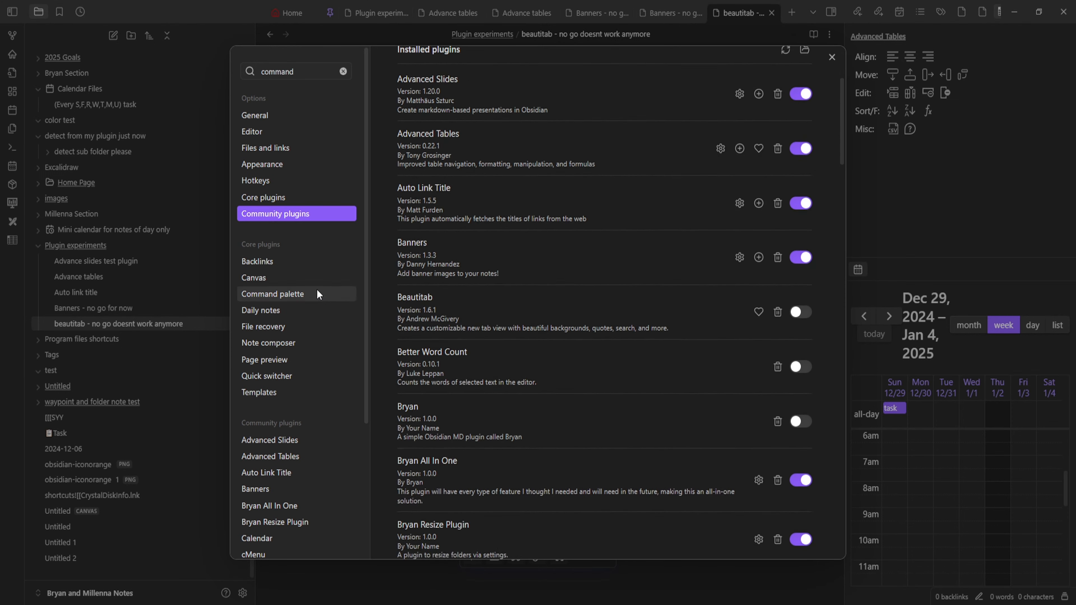
{"action": "scroll", "coordinate": [487, 335], "scroll_direction": "down", "scroll_amount": 1}
{"action": "scroll", "coordinate": [488, 336], "scroll_direction": "down", "scroll_amount": 1}
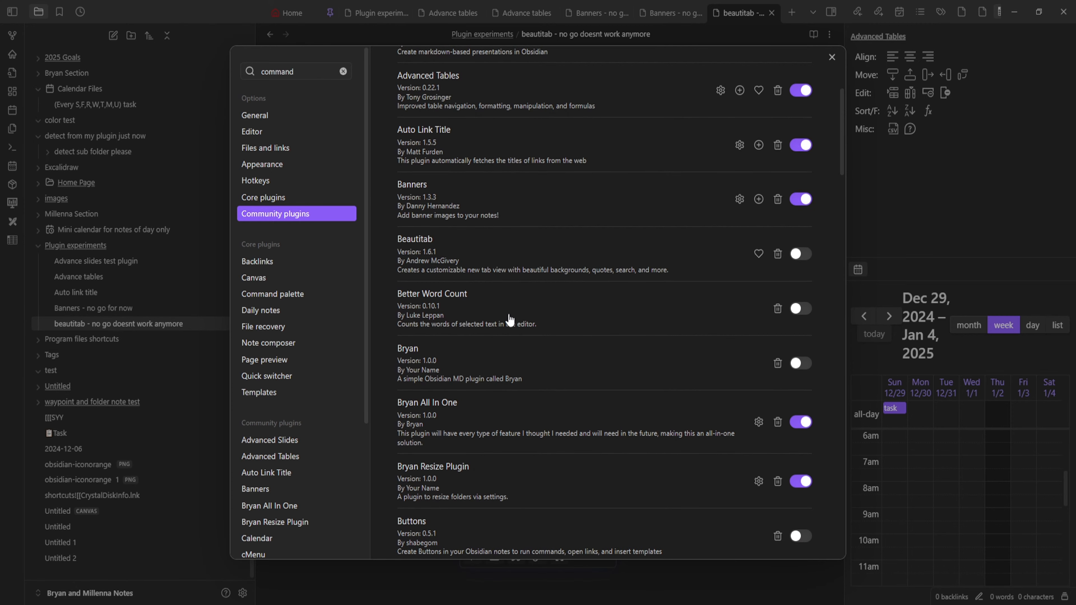
{"action": "left_click", "coordinate": [476, 326]}
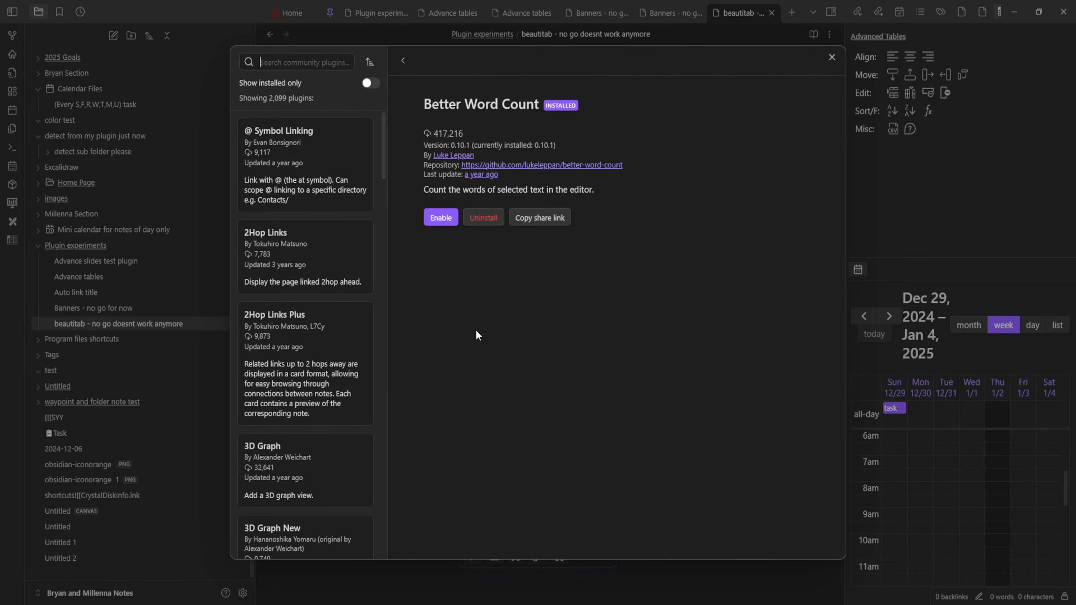
- Examine Better Word Count's description, demo image and feature list
{"action": "scroll", "coordinate": [561, 330], "scroll_direction": "down", "scroll_amount": 5}
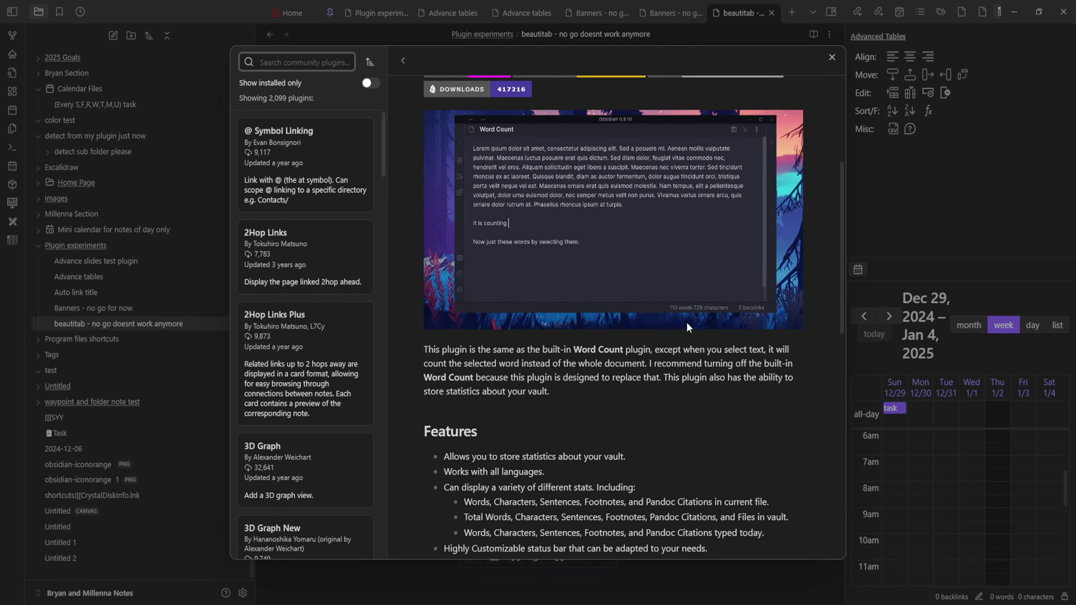
{"action": "scroll", "coordinate": [593, 325], "scroll_direction": "up", "scroll_amount": 6}
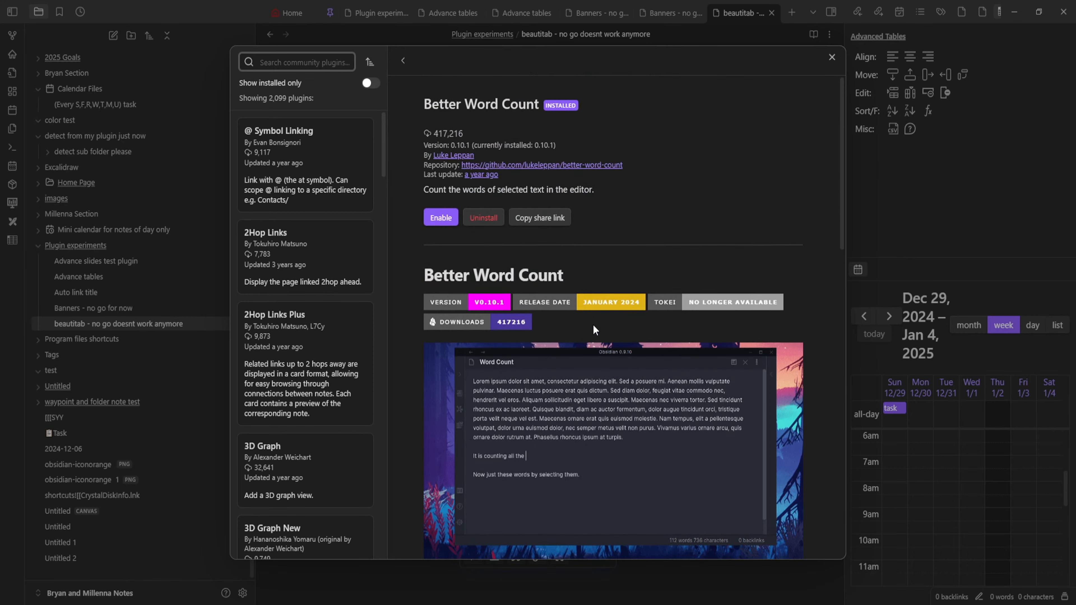
{"action": "scroll", "coordinate": [589, 354], "scroll_direction": "down", "scroll_amount": 4}
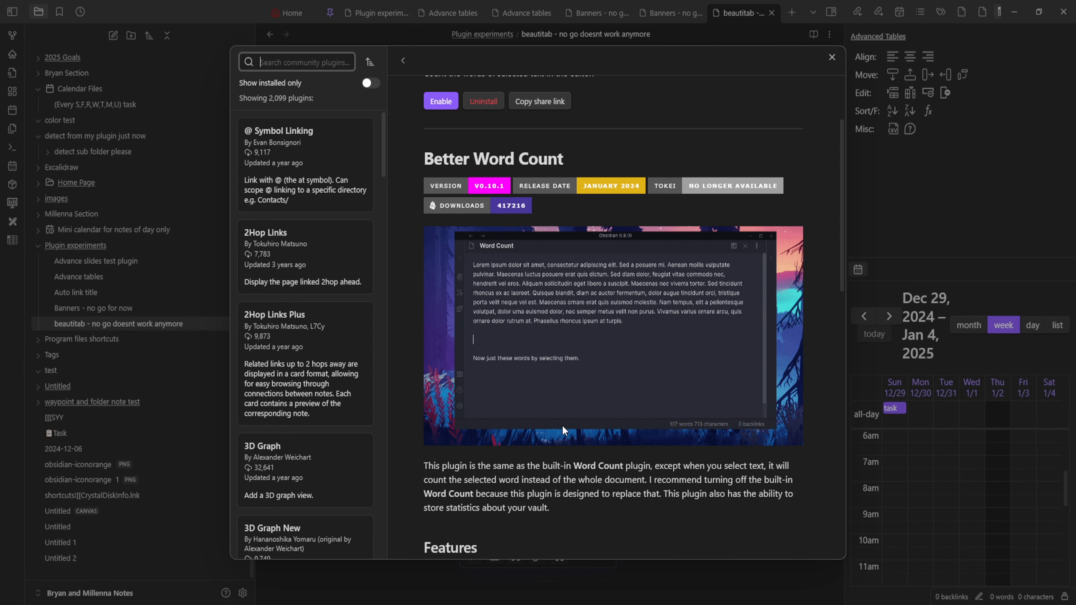
{"action": "scroll", "coordinate": [564, 422], "scroll_direction": "down", "scroll_amount": 3}
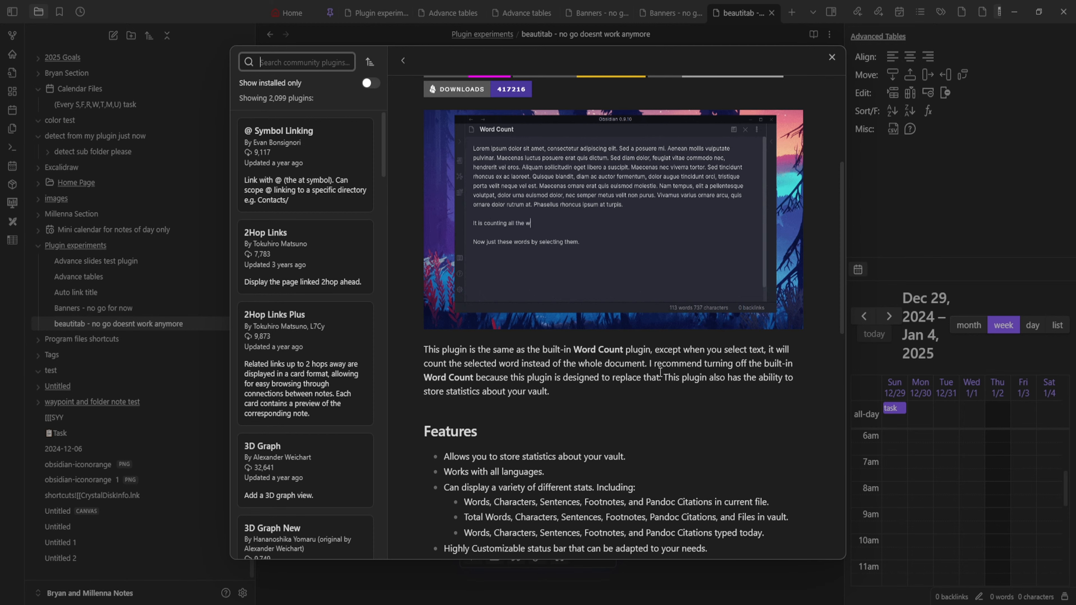
- Enable the Better Word Count plugin and open its options
{"action": "scroll", "coordinate": [575, 438], "scroll_direction": "down", "scroll_amount": 1}
{"action": "scroll", "coordinate": [577, 443], "scroll_direction": "down", "scroll_amount": 3}
{"action": "scroll", "coordinate": [578, 446], "scroll_direction": "up", "scroll_amount": 8}
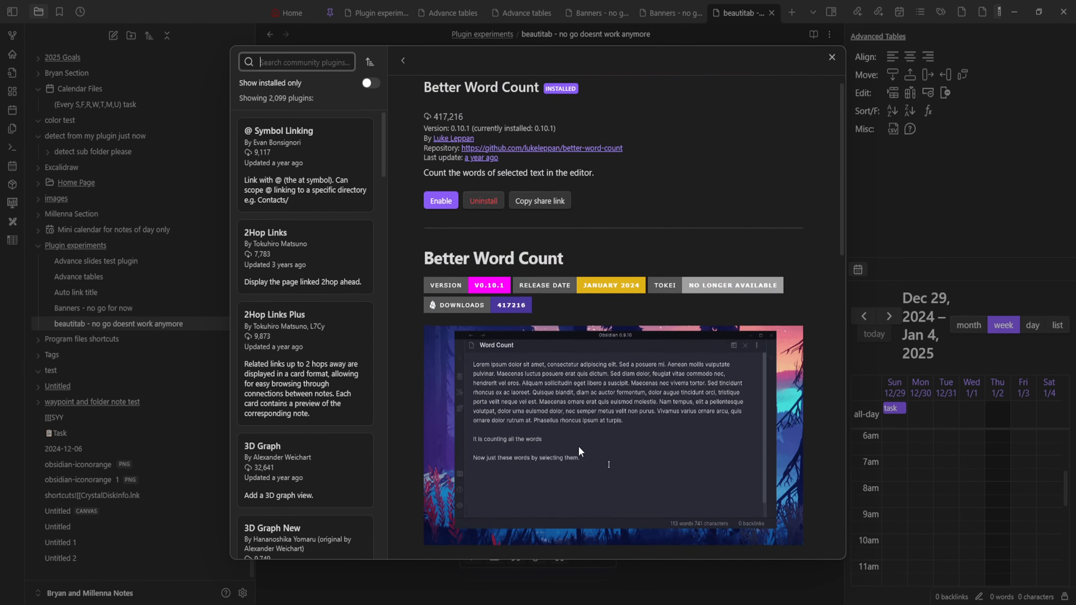
{"action": "left_click", "coordinate": [512, 163]}
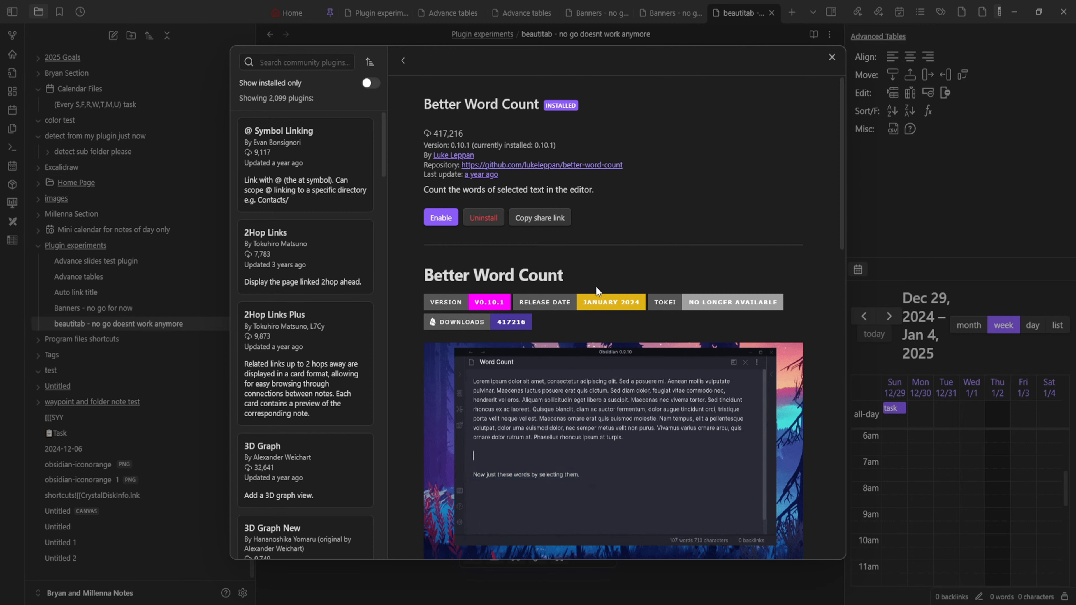
{"action": "scroll", "coordinate": [601, 296], "scroll_direction": "down", "scroll_amount": 1}
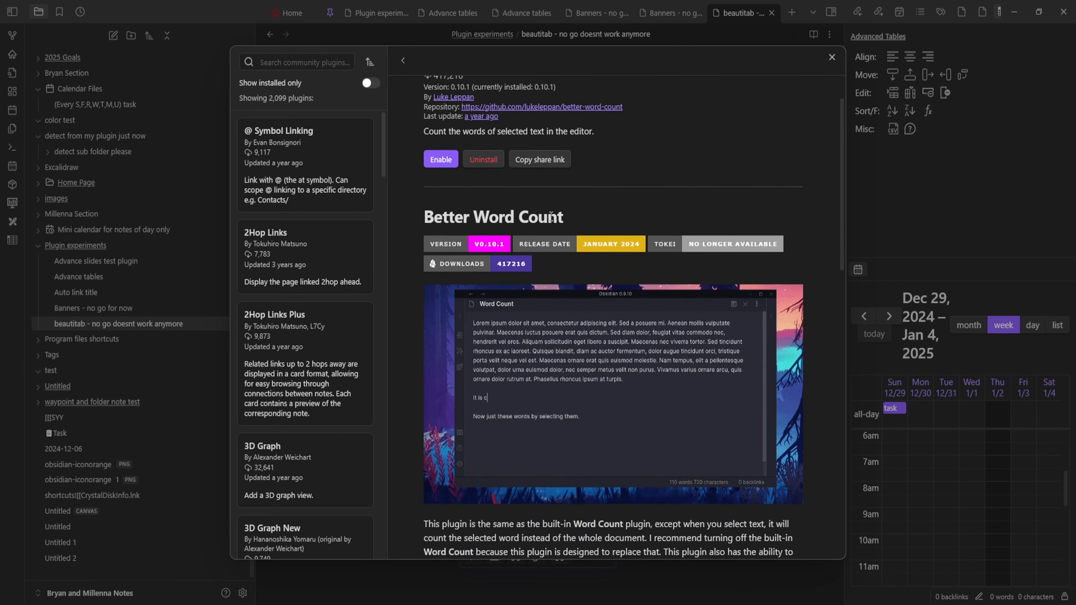
{"action": "scroll", "coordinate": [504, 303], "scroll_direction": "up", "scroll_amount": 1}
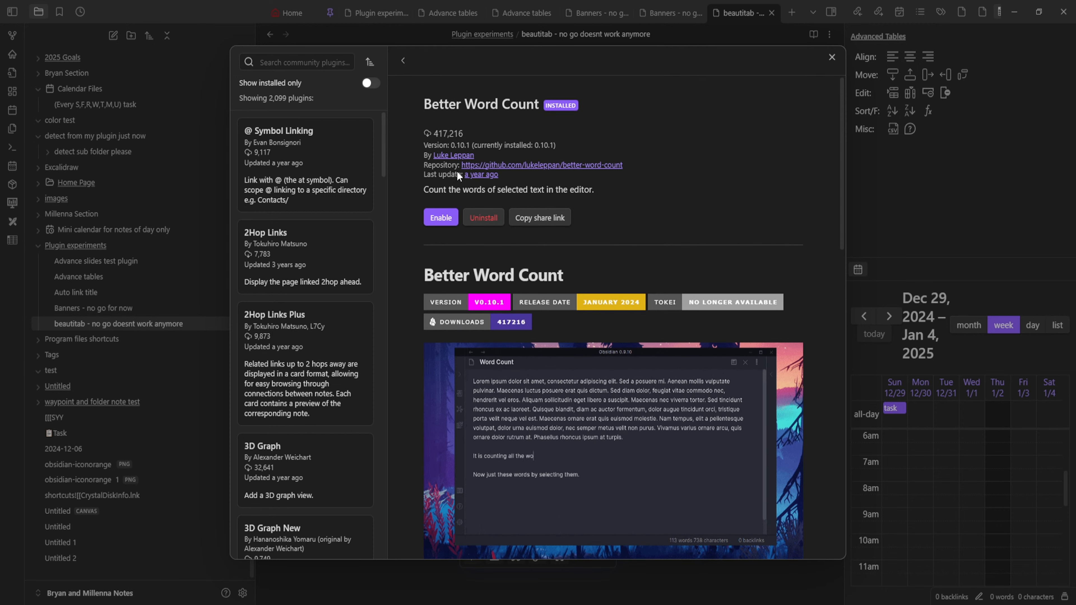
{"action": "left_click", "coordinate": [450, 219]}
{"action": "left_click", "coordinate": [443, 218]}
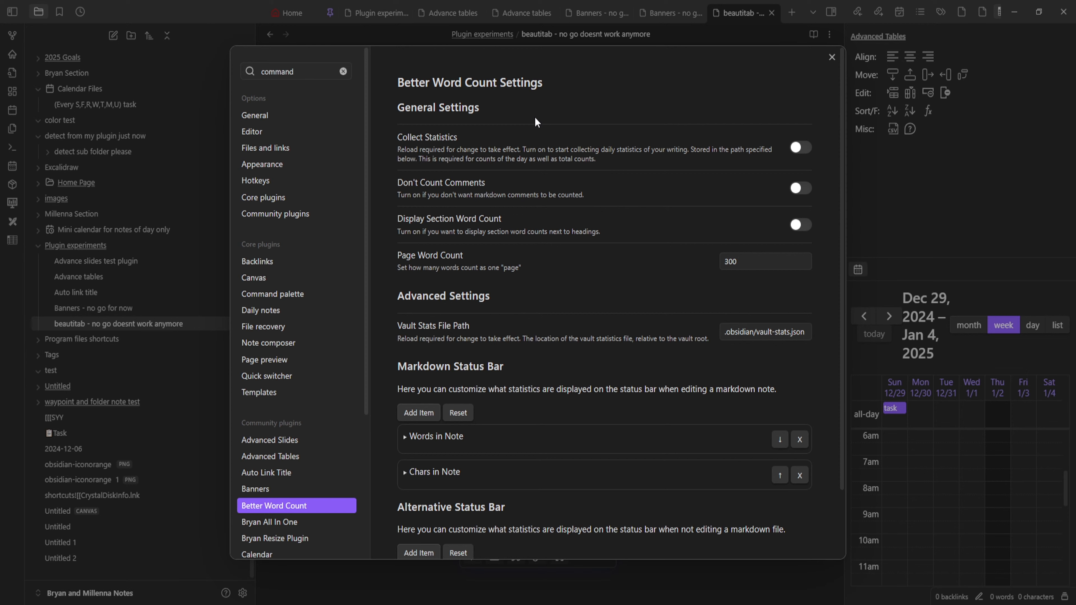
- Examine the Better Word Count general, advanced and status bar settings, and close the settings
{"action": "scroll", "coordinate": [502, 235], "scroll_direction": "down", "scroll_amount": 2}
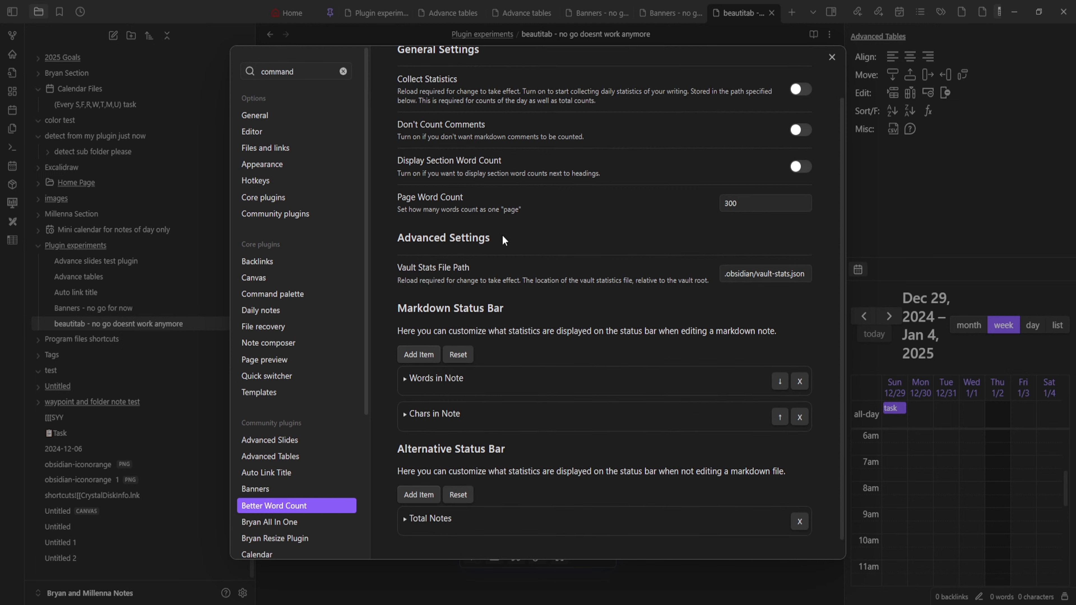
{"action": "scroll", "coordinate": [602, 243], "scroll_direction": "up", "scroll_amount": 2}
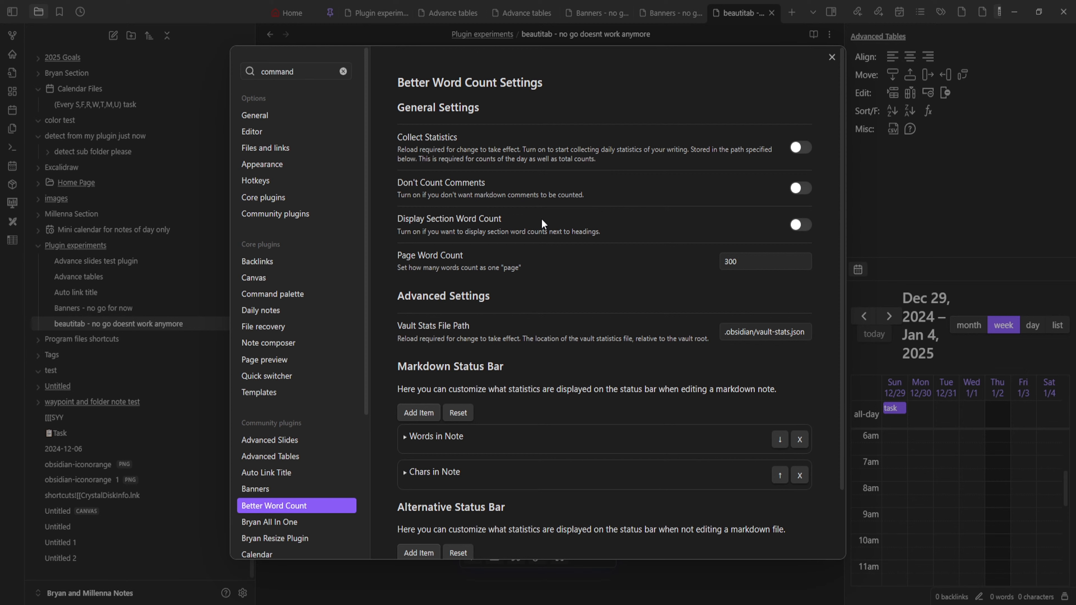
{"action": "scroll", "coordinate": [543, 224], "scroll_direction": "down", "scroll_amount": 2}
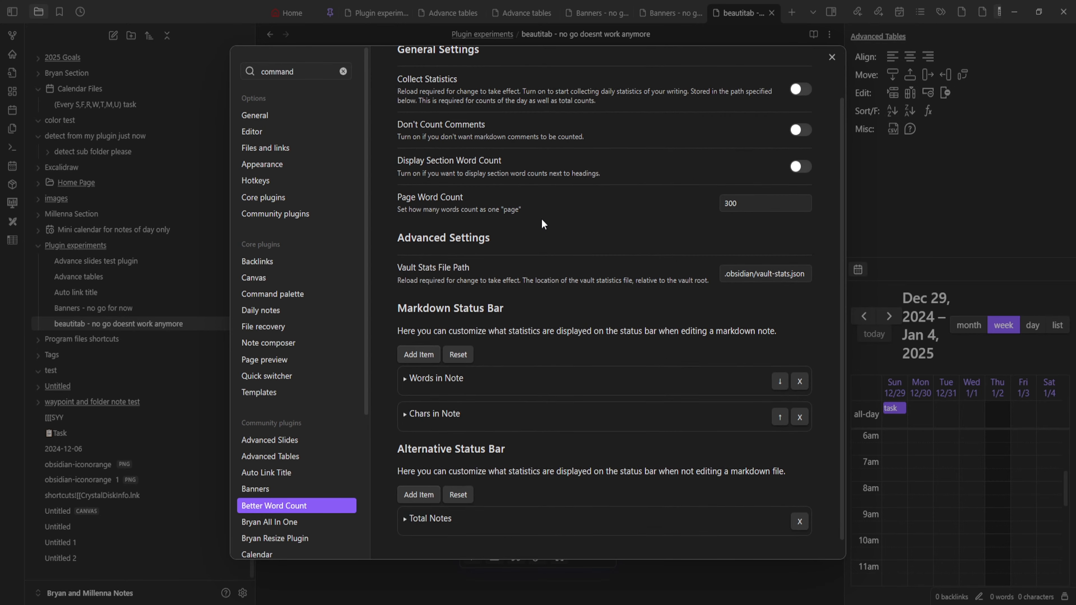
{"action": "scroll", "coordinate": [570, 325], "scroll_direction": "up", "scroll_amount": 2}
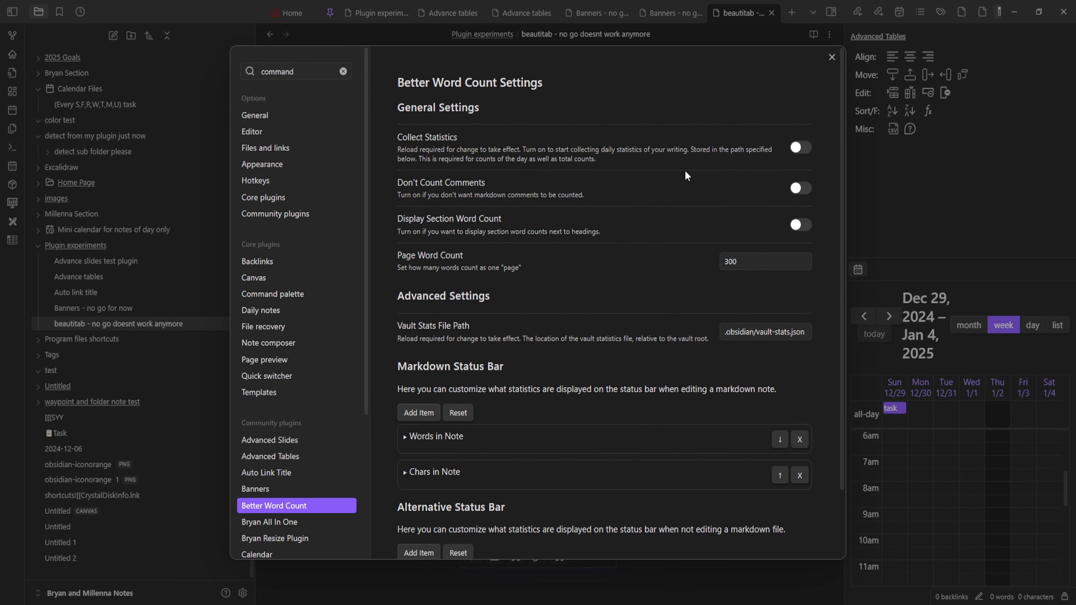
{"action": "scroll", "coordinate": [591, 235], "scroll_direction": "down", "scroll_amount": 2}
{"action": "scroll", "coordinate": [310, 379], "scroll_direction": "down", "scroll_amount": 4}
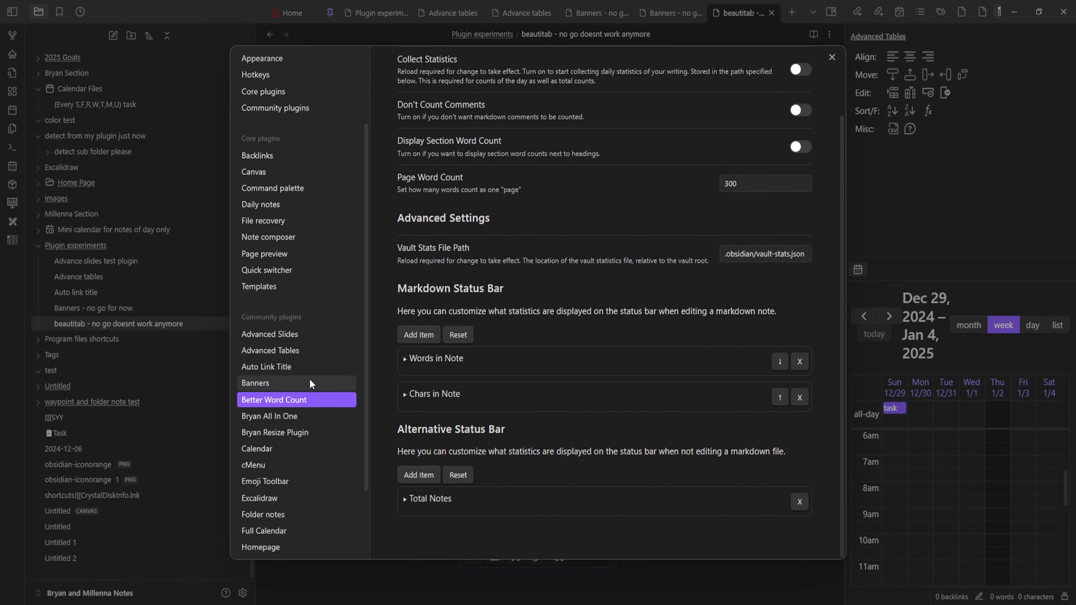
{"action": "left_click", "coordinate": [831, 57]}
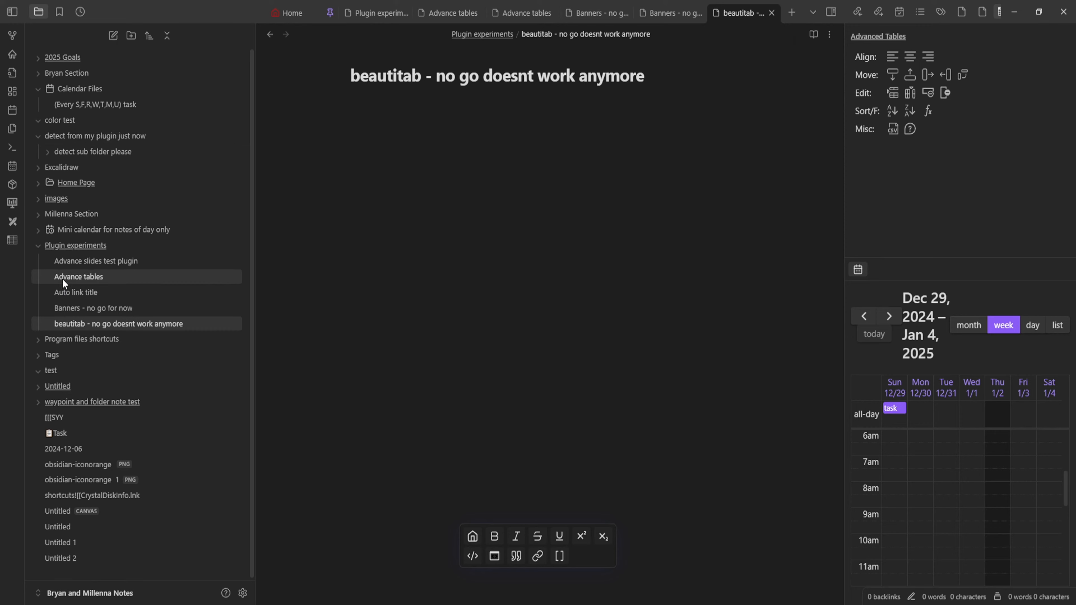
- Create a new note and move it into the Plugin experiments folder
{"action": "left_click", "coordinate": [113, 35]}
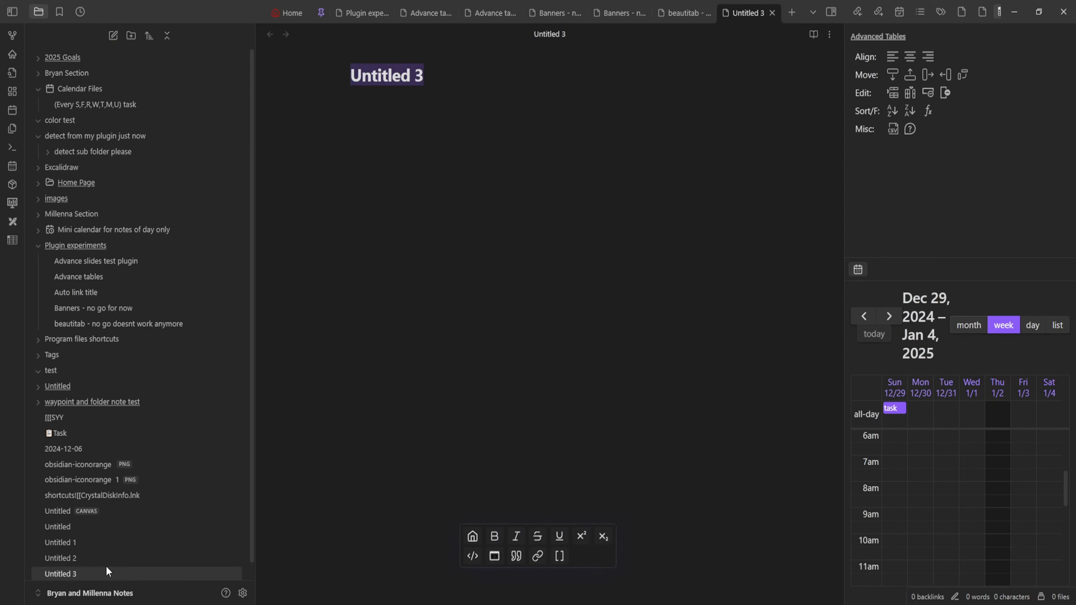
{"action": "left_click_drag", "start_coordinate": [106, 571], "coordinate": [125, 287]}
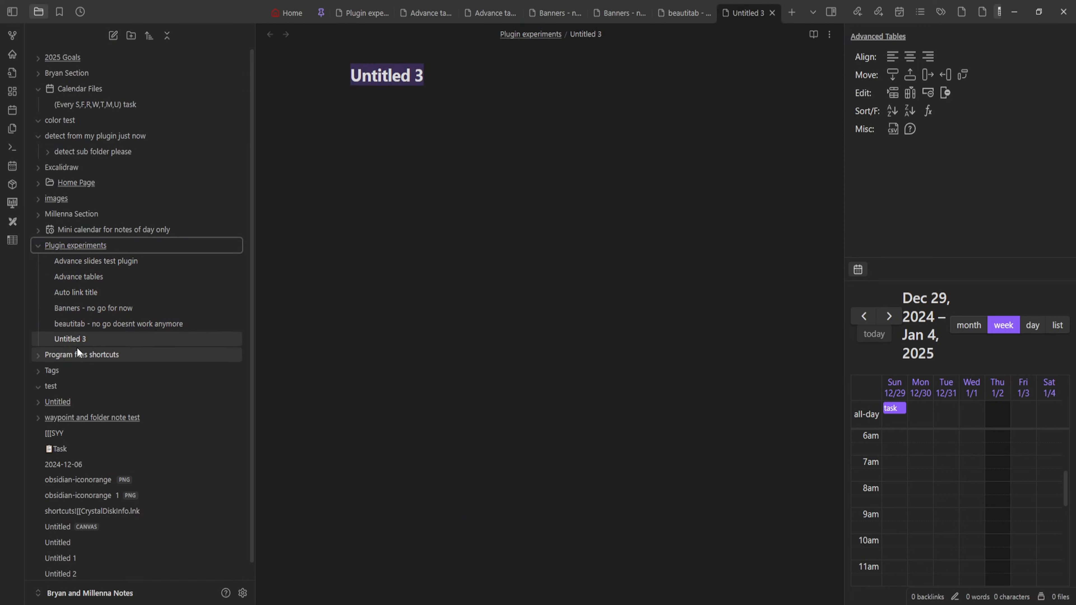
{"action": "left_click", "coordinate": [243, 593]}
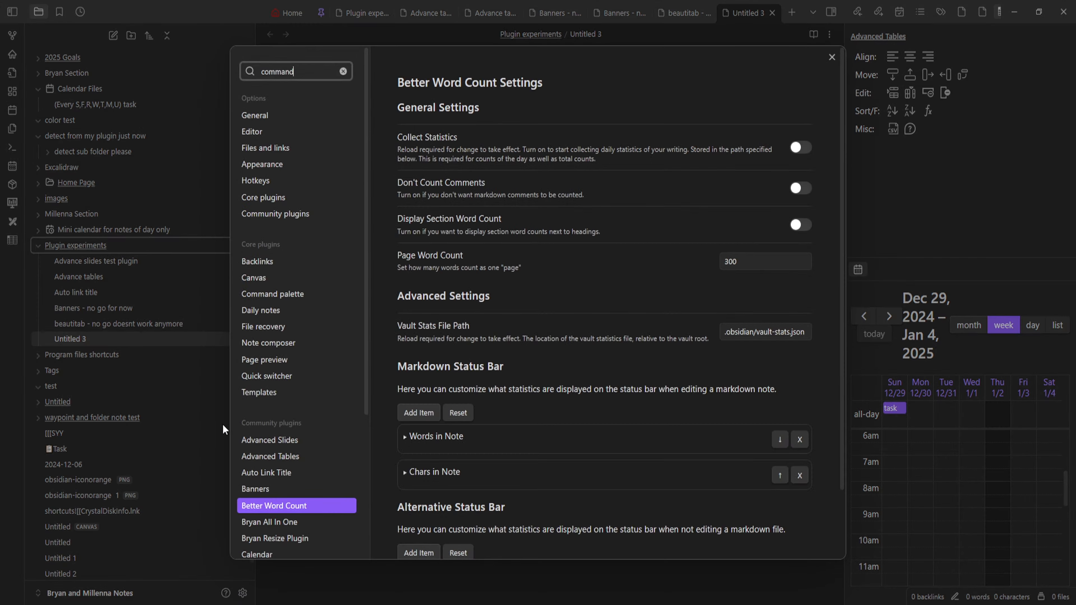
{"action": "left_click", "coordinate": [148, 349]}
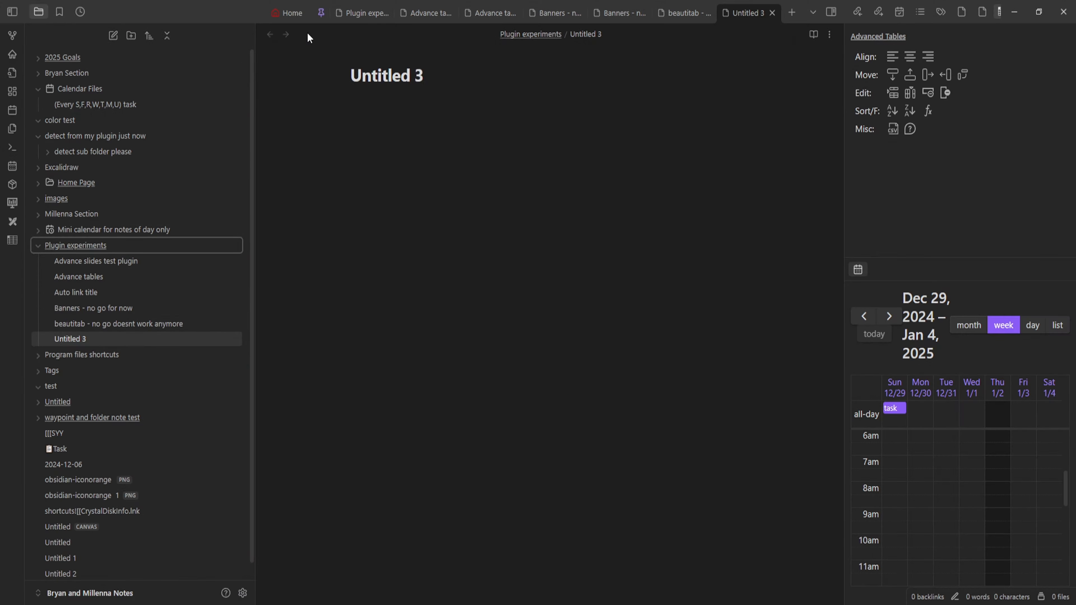
- Title the new untitled note "Better word count"
{"action": "triple_click", "coordinate": [400, 75]}
{"action": "type", "text": "Better "}
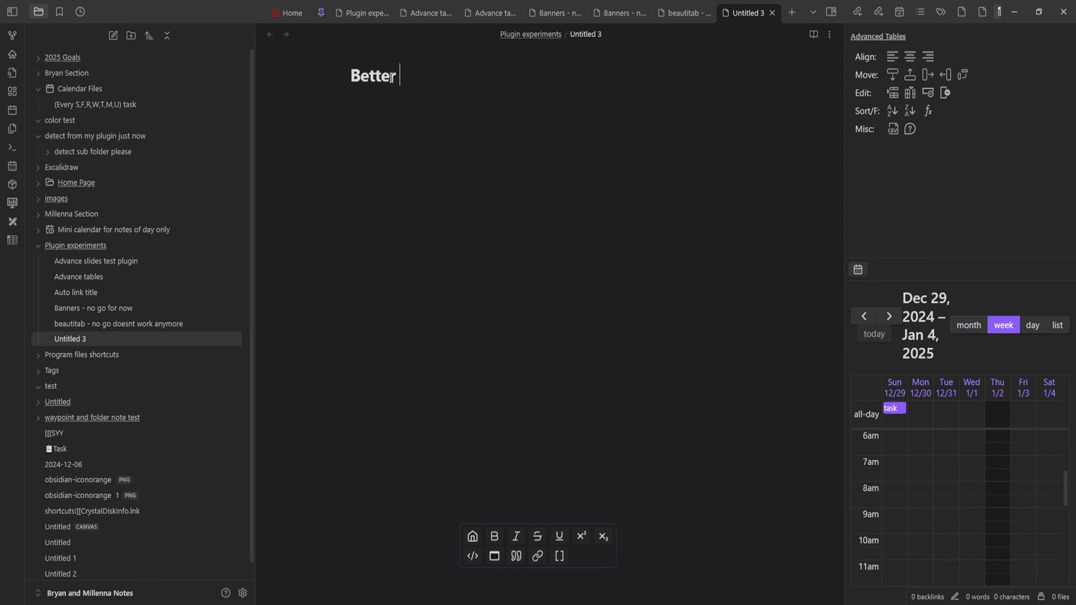
{"action": "type", "text": "word count"}
{"action": "key", "text": "Return"}
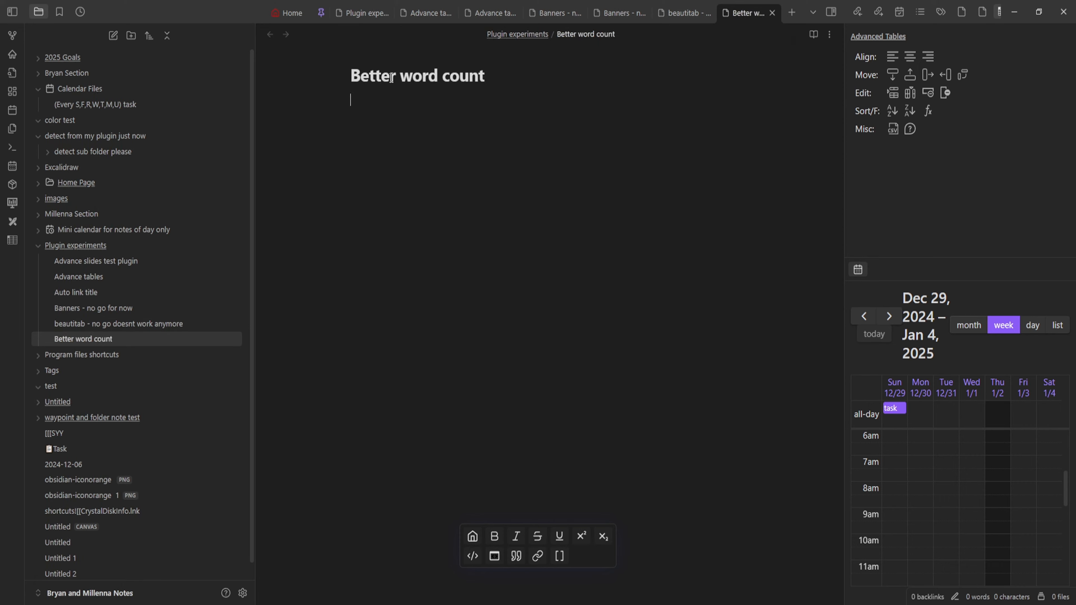
- Open Better Word Count's page from the installed community plugins and copy its description paragraph and Features list
{"action": "left_click", "coordinate": [242, 593]}
{"action": "scroll", "coordinate": [481, 385], "scroll_direction": "down", "scroll_amount": 3}
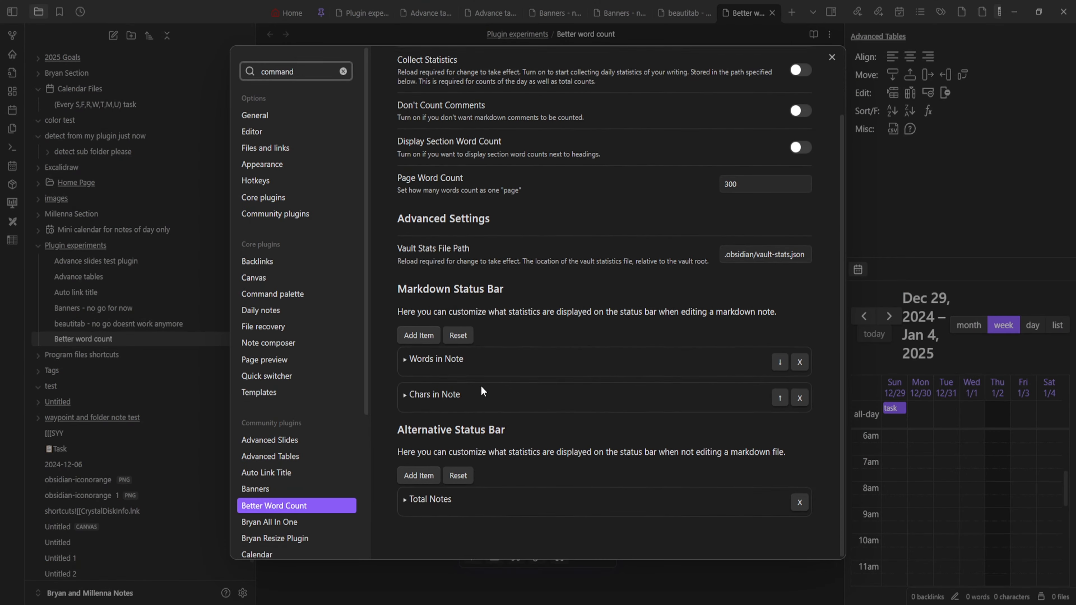
{"action": "left_click", "coordinate": [279, 211]}
{"action": "scroll", "coordinate": [578, 339], "scroll_direction": "down", "scroll_amount": 5}
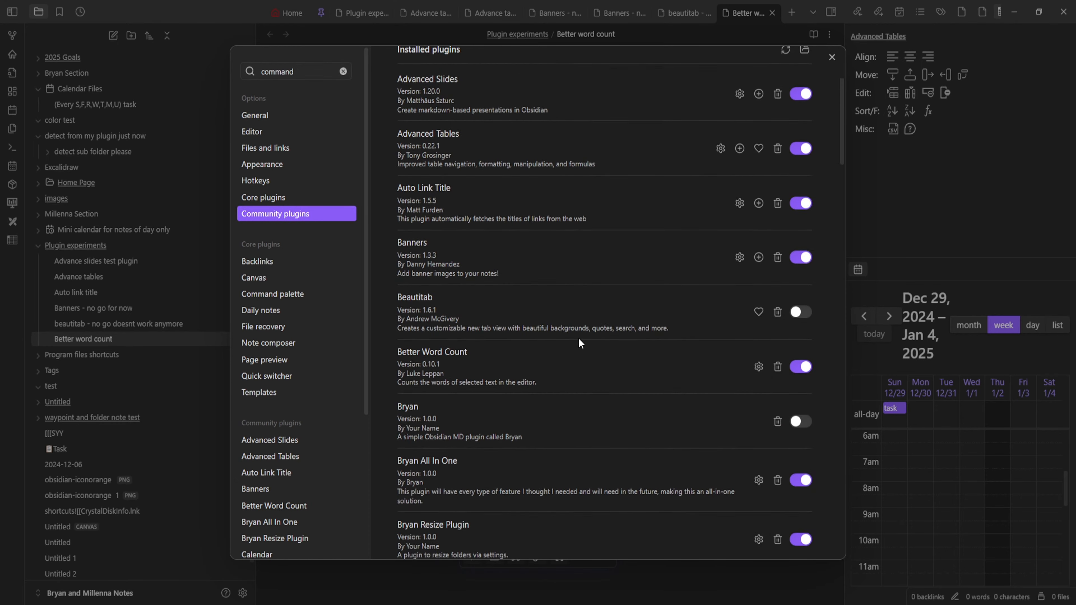
{"action": "left_click", "coordinate": [443, 356]}
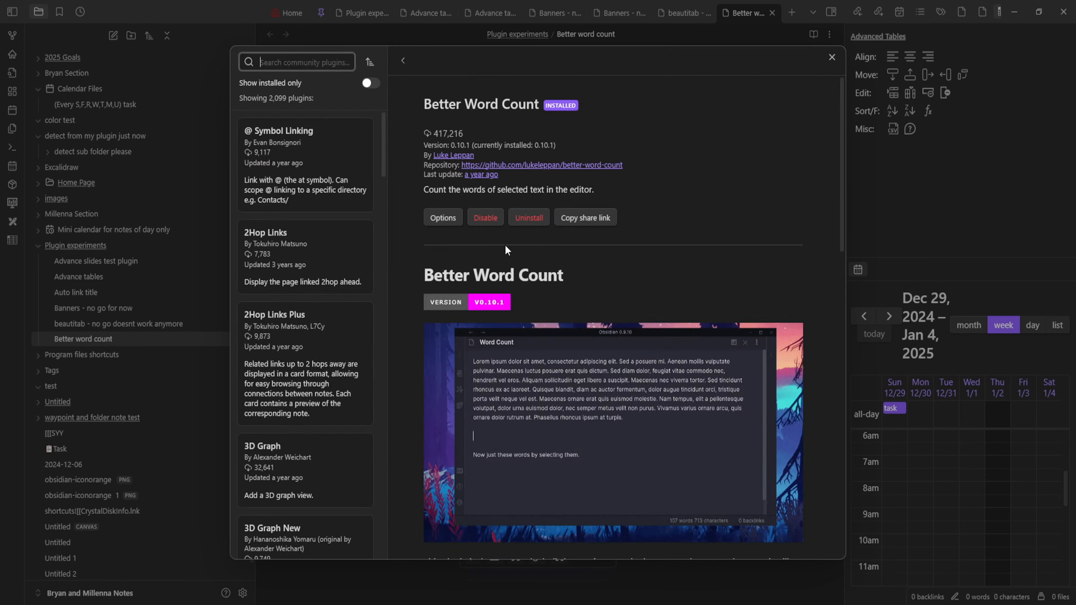
{"action": "scroll", "coordinate": [458, 251], "scroll_direction": "down", "scroll_amount": 5}
{"action": "left_click_drag", "start_coordinate": [424, 234], "coordinate": [805, 444]}
{"action": "key", "text": "ctrl+c"}
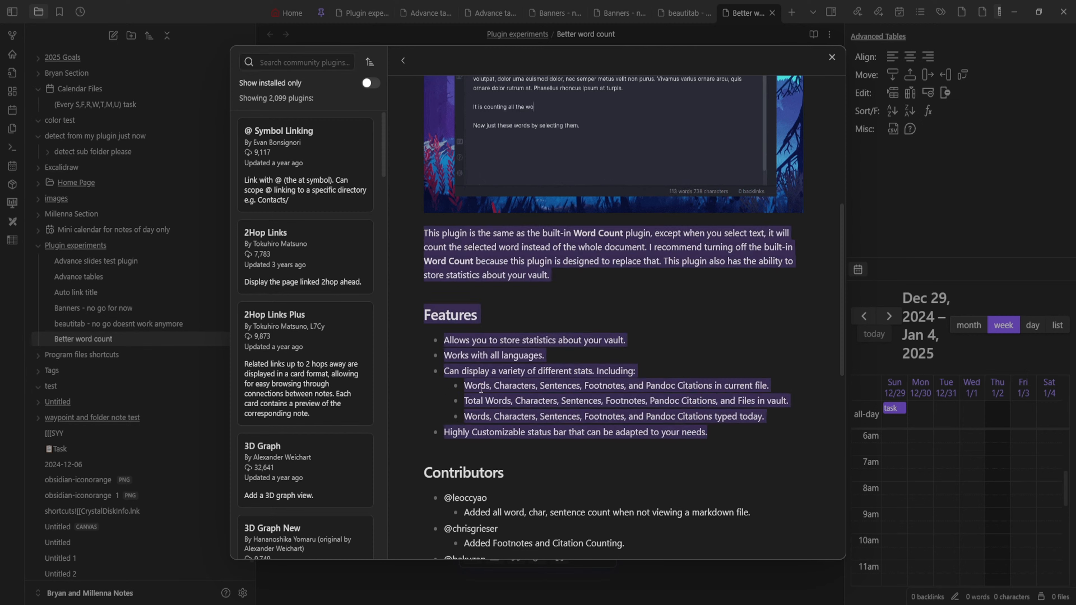
- Return to the Better word count note and paste the copied plugin description and Features list into it
{"action": "key", "text": "Escape"}
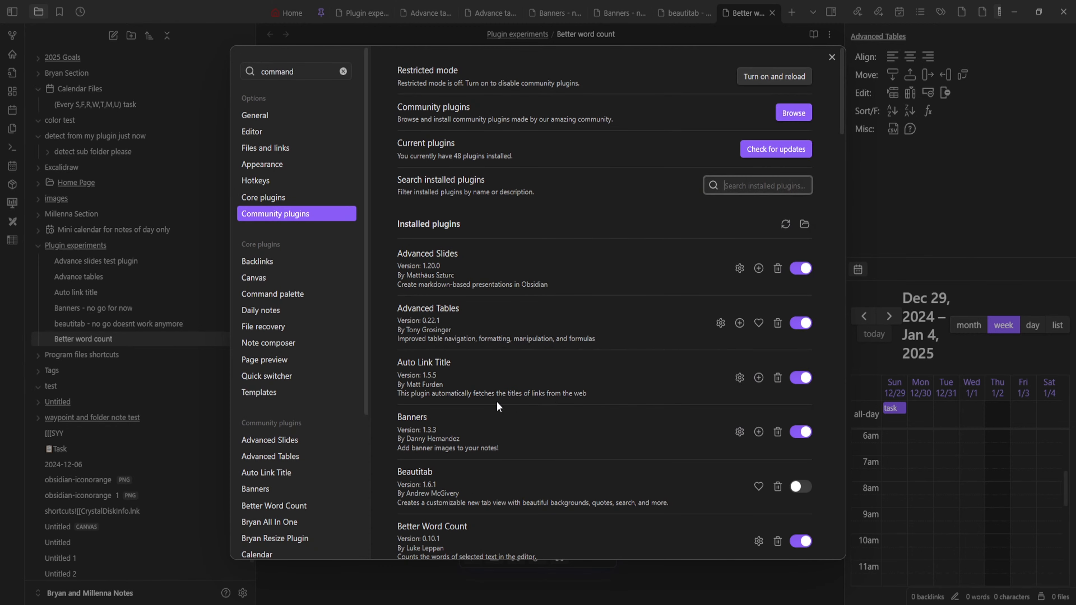
{"action": "key", "text": "Escape"}
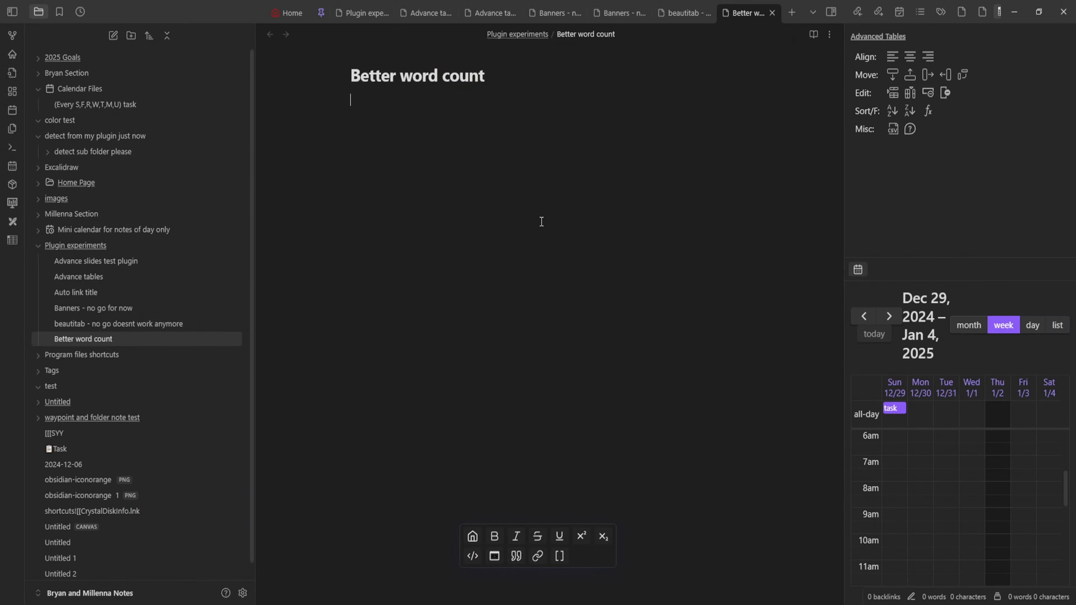
{"action": "key", "text": "ctrl+v"}
{"action": "scroll", "coordinate": [862, 462], "scroll_direction": "down", "scroll_amount": 2}
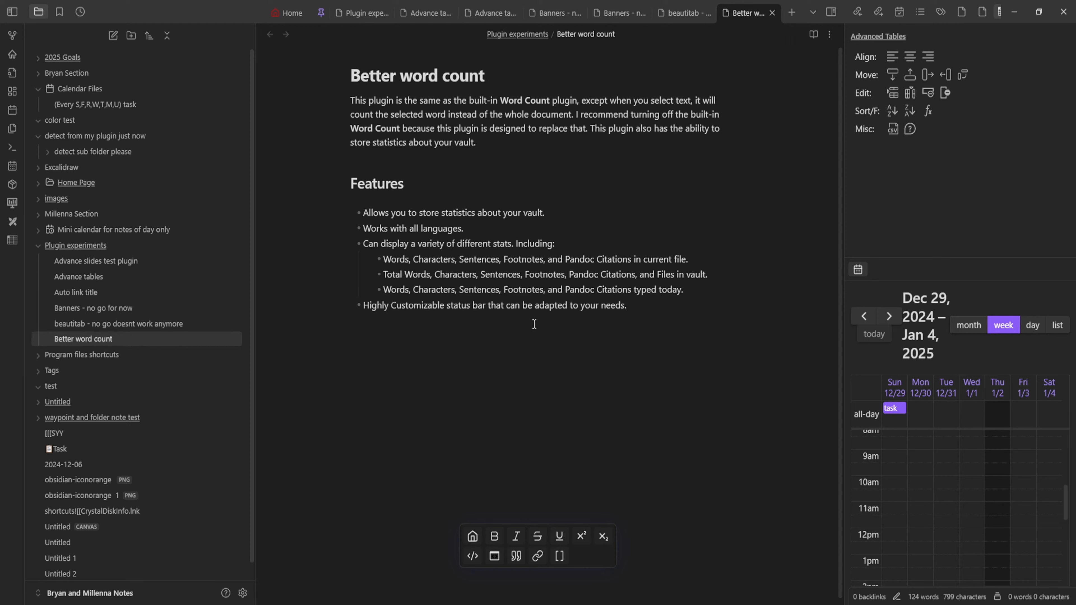
- Select the feature bullets, and again with the Features heading, to check the word and character counts of the selection
{"action": "left_click", "coordinate": [547, 320]}
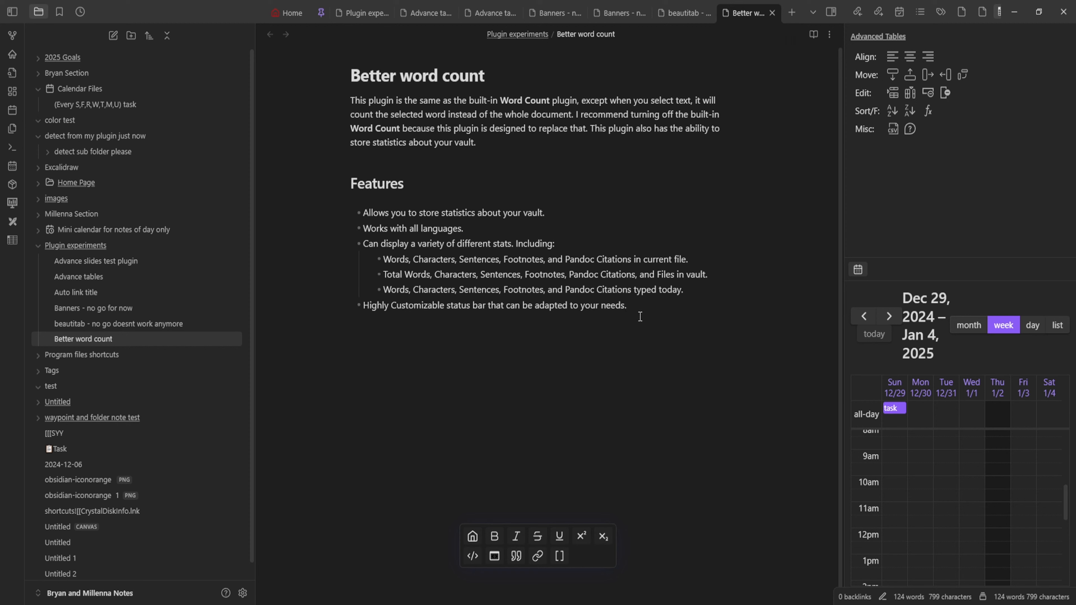
{"action": "left_click_drag", "start_coordinate": [638, 316], "coordinate": [345, 196]}
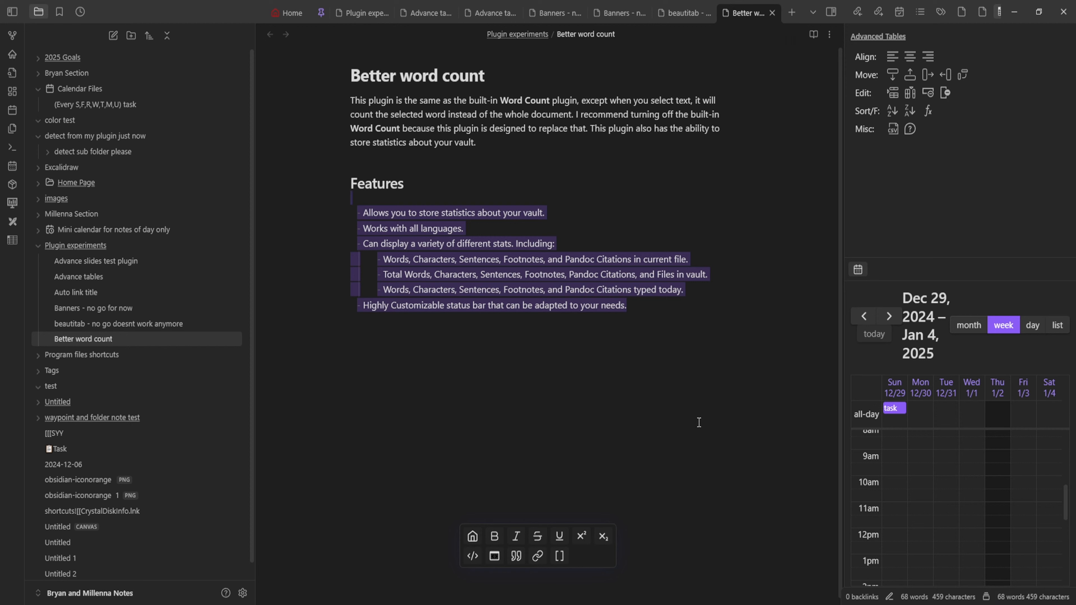
{"action": "left_click", "coordinate": [710, 431]}
{"action": "scroll", "coordinate": [656, 427], "scroll_direction": "down", "scroll_amount": 1}
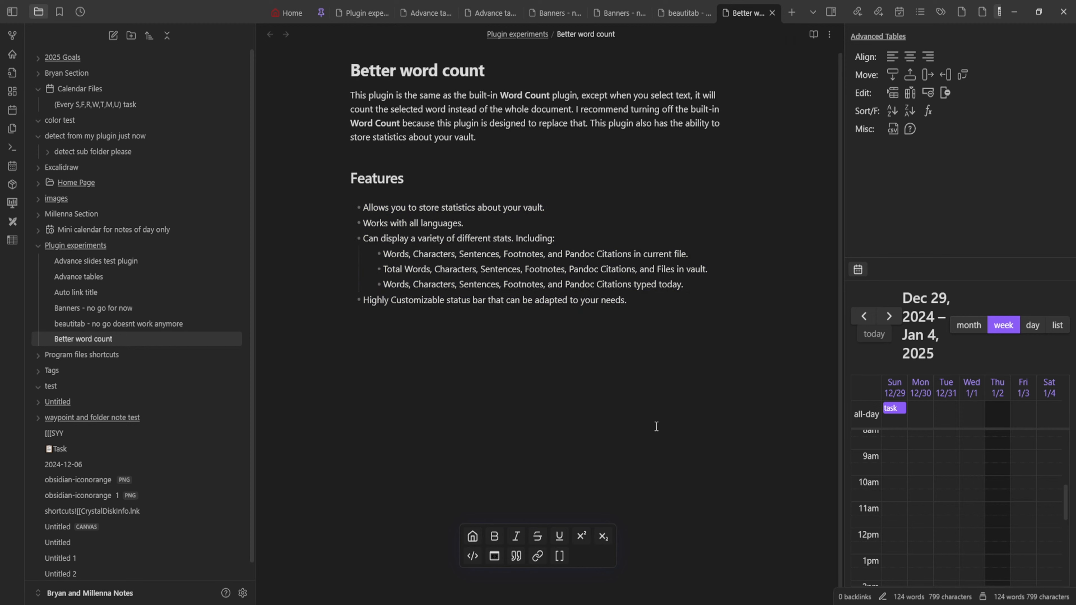
{"action": "left_click_drag", "start_coordinate": [643, 297], "coordinate": [329, 168]}
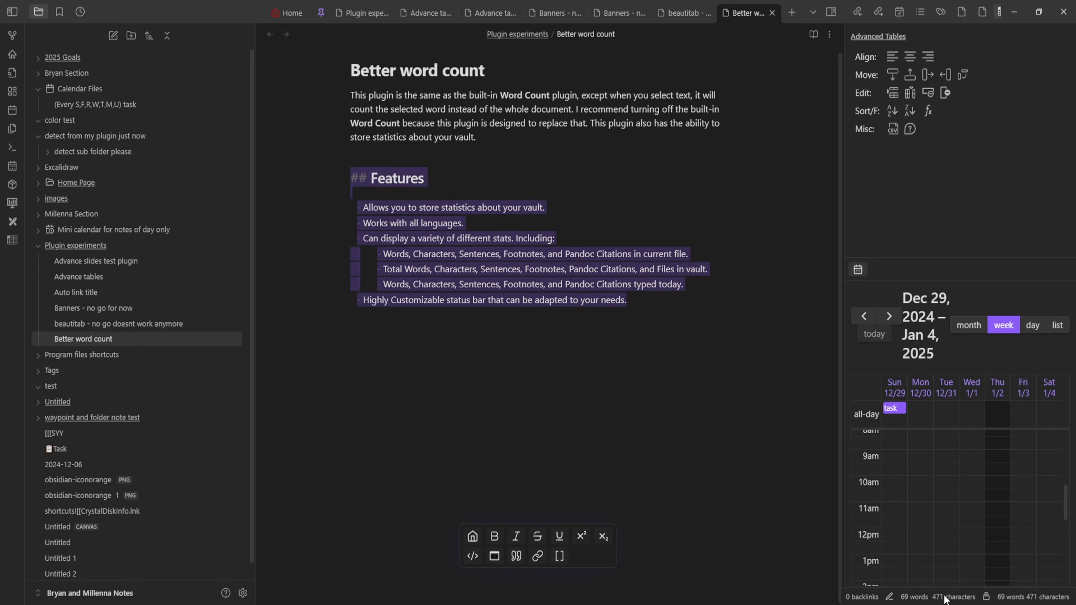
- Switch off Hide & Show for the floating formatting toolbar and dismiss its options
{"action": "left_click", "coordinate": [986, 597]}
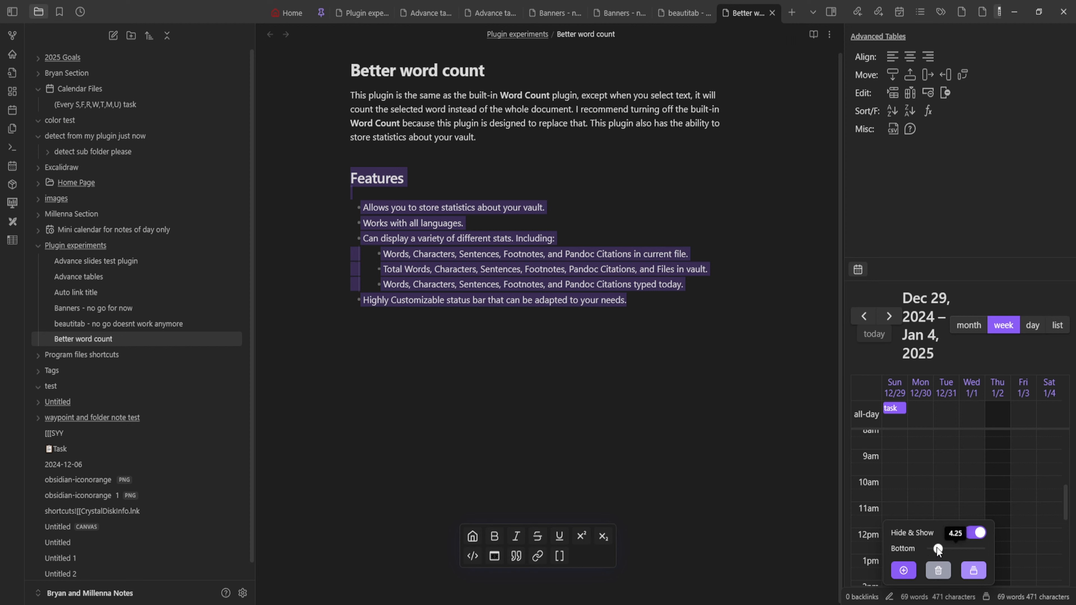
{"action": "left_click", "coordinate": [975, 535]}
{"action": "left_click", "coordinate": [972, 533]}
{"action": "left_click", "coordinate": [973, 543]}
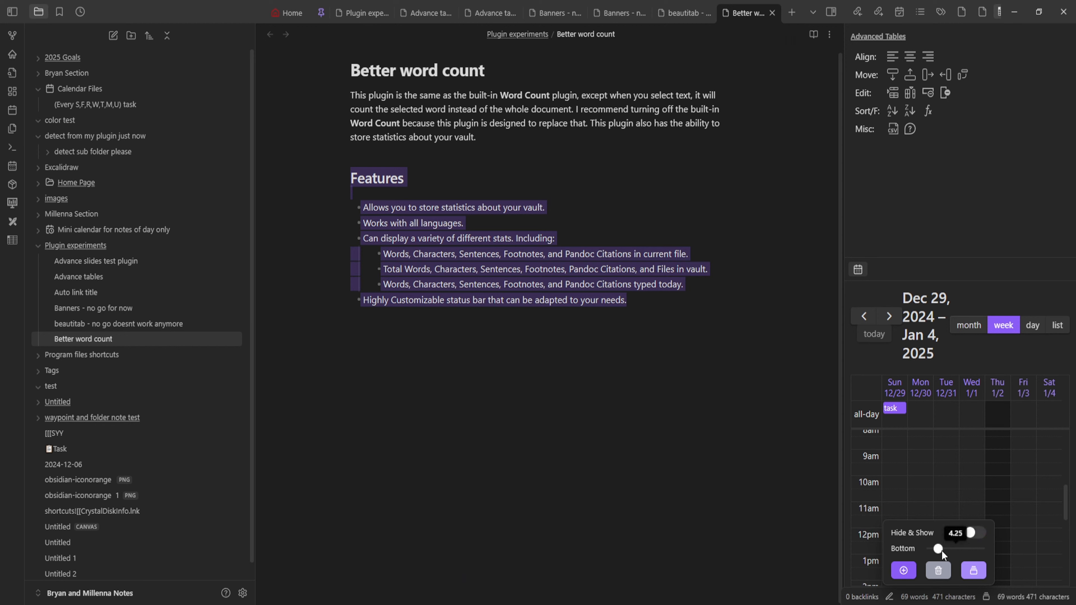
{"action": "left_click", "coordinate": [973, 535]}
{"action": "left_click", "coordinate": [1022, 579]}
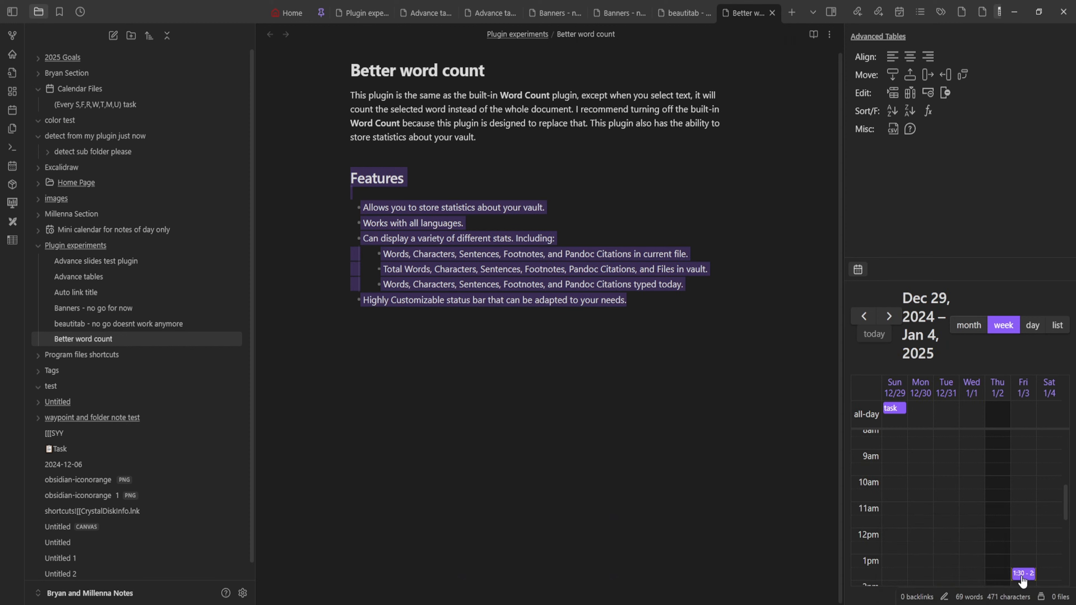
{"action": "left_click", "coordinate": [804, 544]}
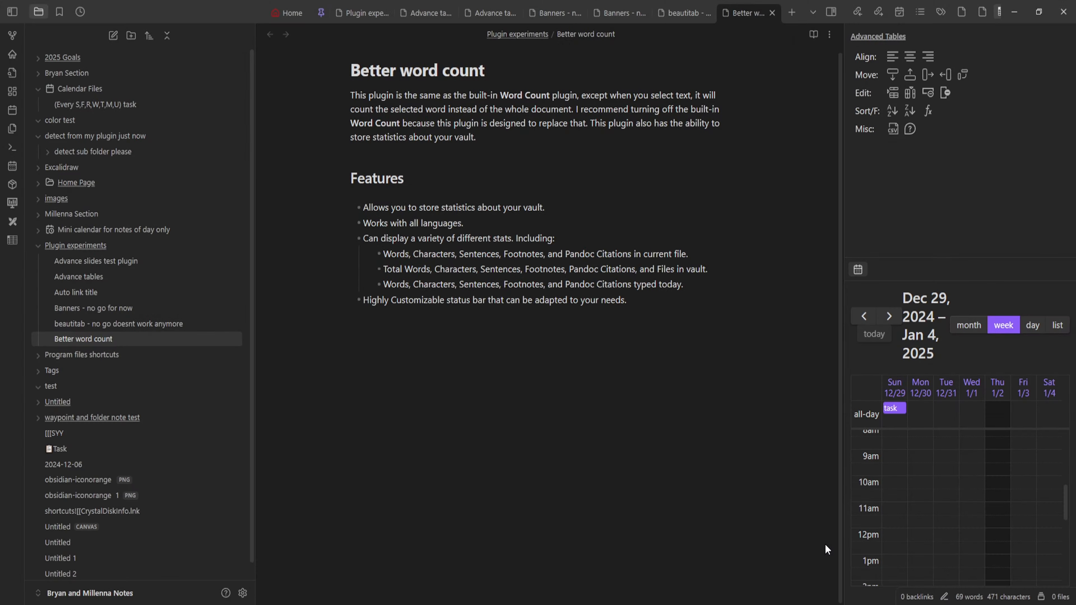
- Browse the commands that can be added to the formatting toolbar and close the list without choosing one
{"action": "left_click", "coordinate": [1042, 598]}
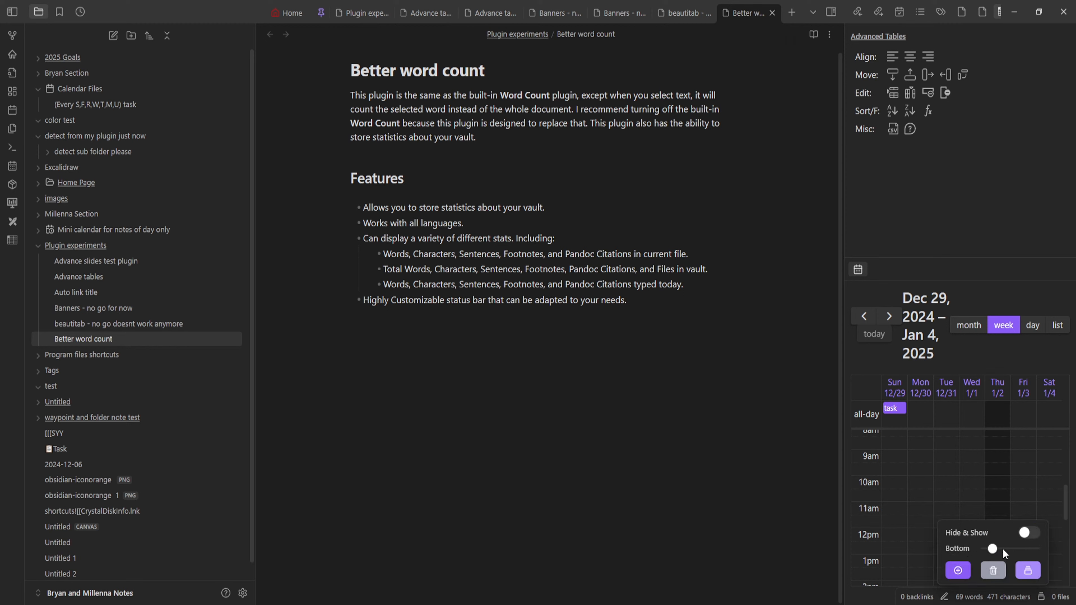
{"action": "left_click", "coordinate": [958, 571]}
{"action": "scroll", "coordinate": [636, 361], "scroll_direction": "down", "scroll_amount": 5}
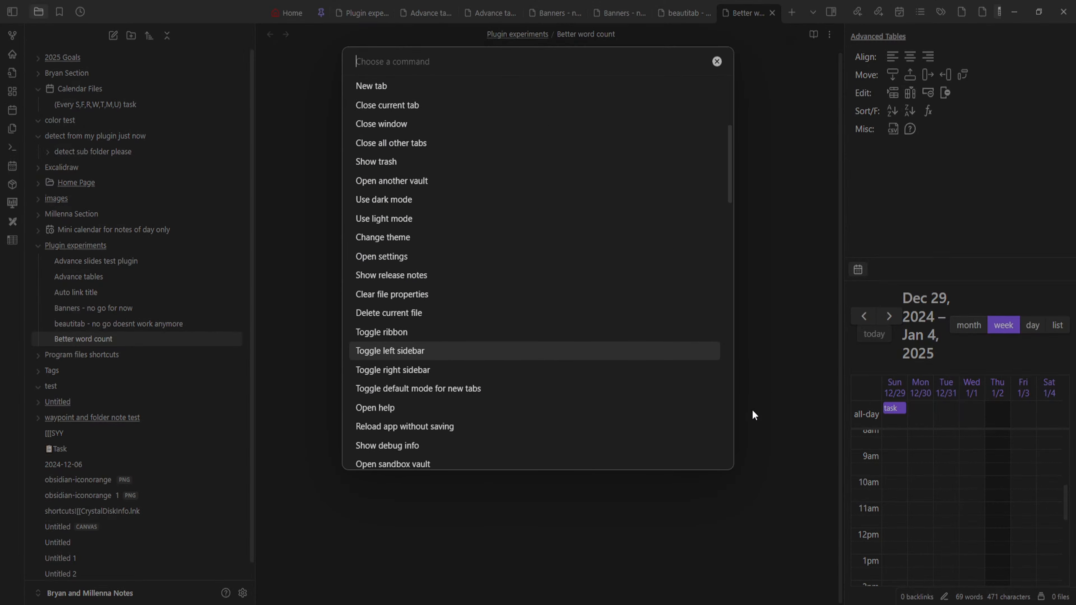
{"action": "left_click", "coordinate": [864, 483]}
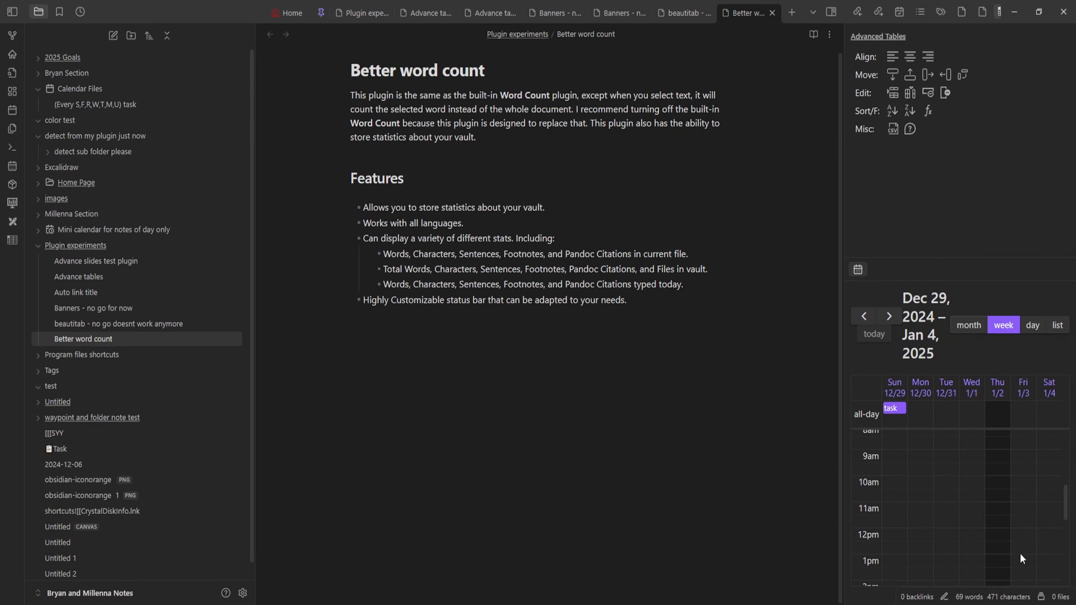
- Refresh the floating formatting toolbar and add the test line "hgfhhghg" below the last feature bullet of the note
{"action": "left_click", "coordinate": [1042, 598]}
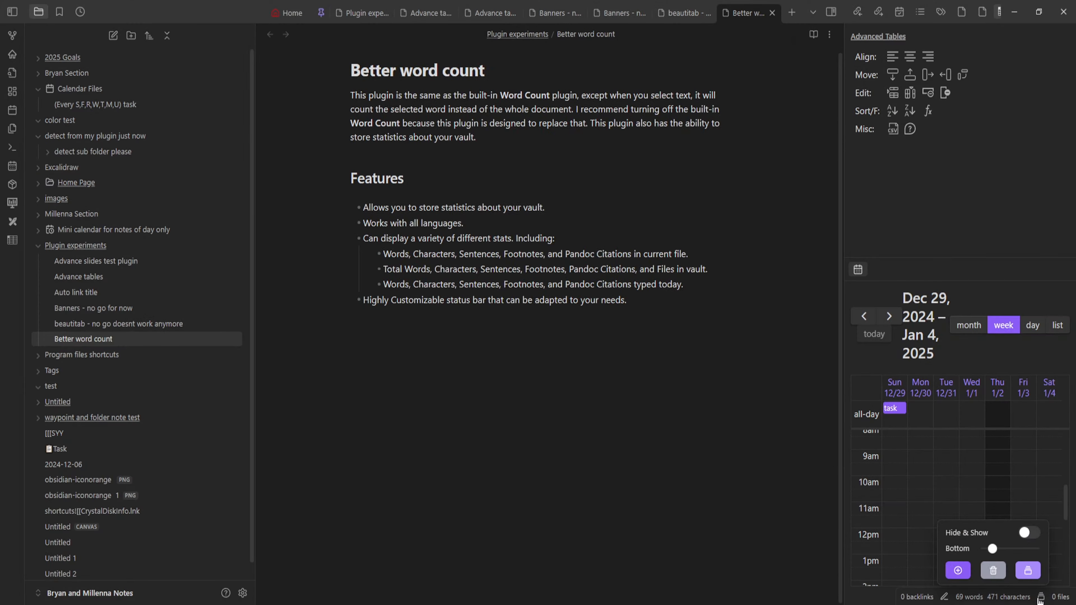
{"action": "left_click", "coordinate": [1028, 571]}
{"action": "left_click", "coordinate": [423, 476]}
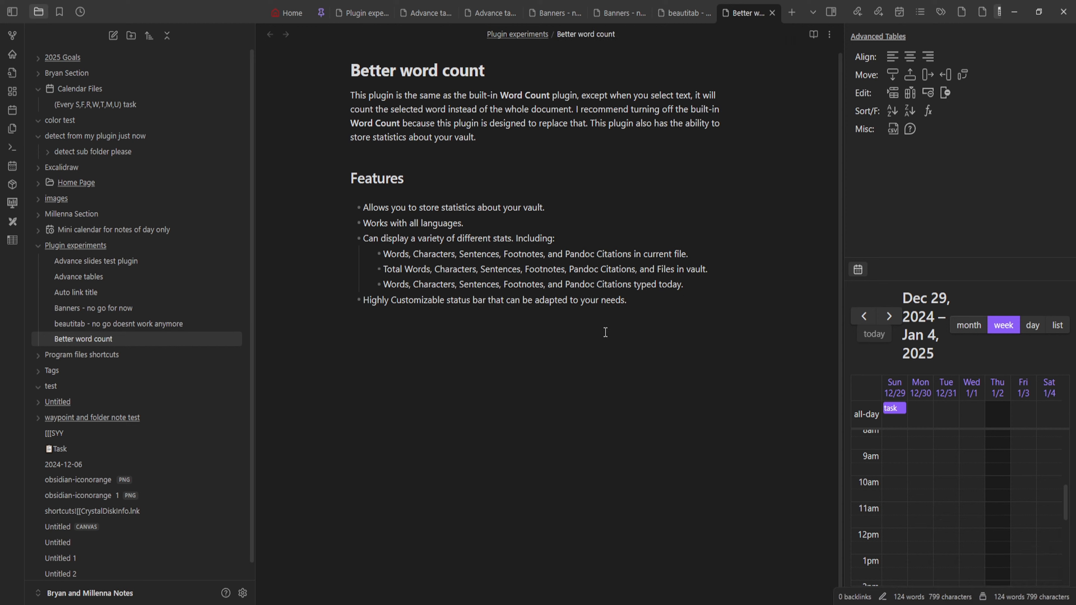
{"action": "key", "text": "Return"}
{"action": "key", "text": "Return"}
{"action": "type", "text": "hgfhhghg"}
- Switch on Hide & Show for the floating formatting toolbar and refresh it
{"action": "left_click", "coordinate": [982, 598]}
{"action": "left_click", "coordinate": [971, 533]}
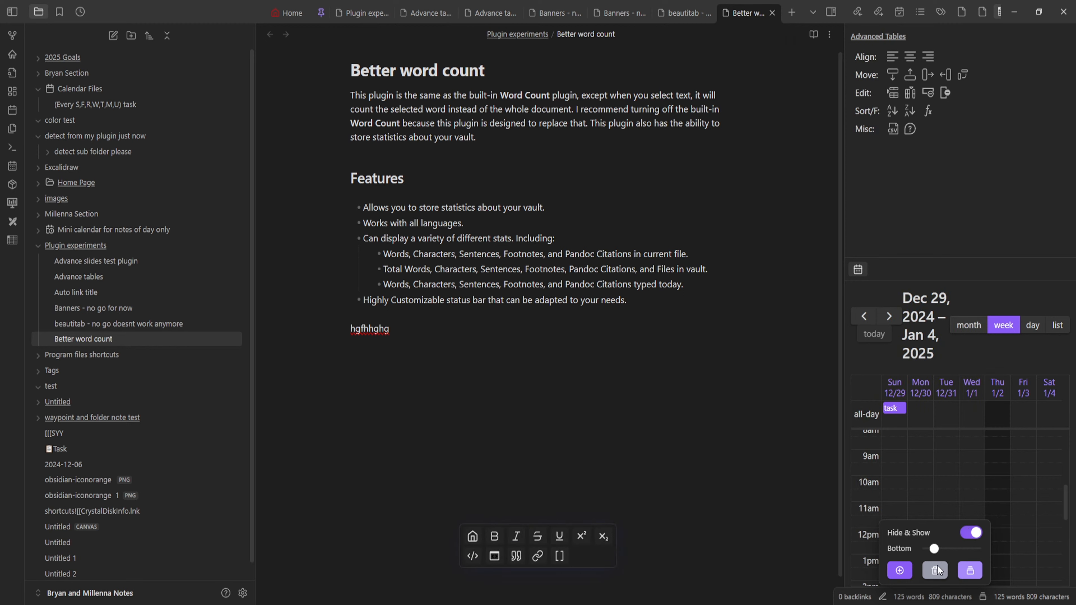
{"action": "left_click", "coordinate": [971, 571]}
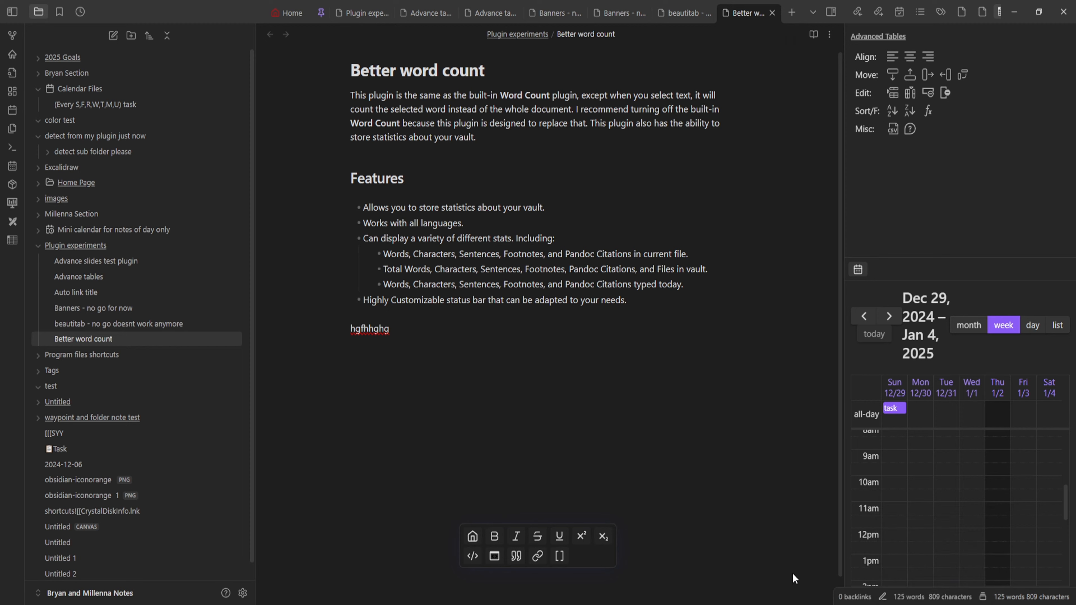
{"action": "left_click", "coordinate": [984, 597]}
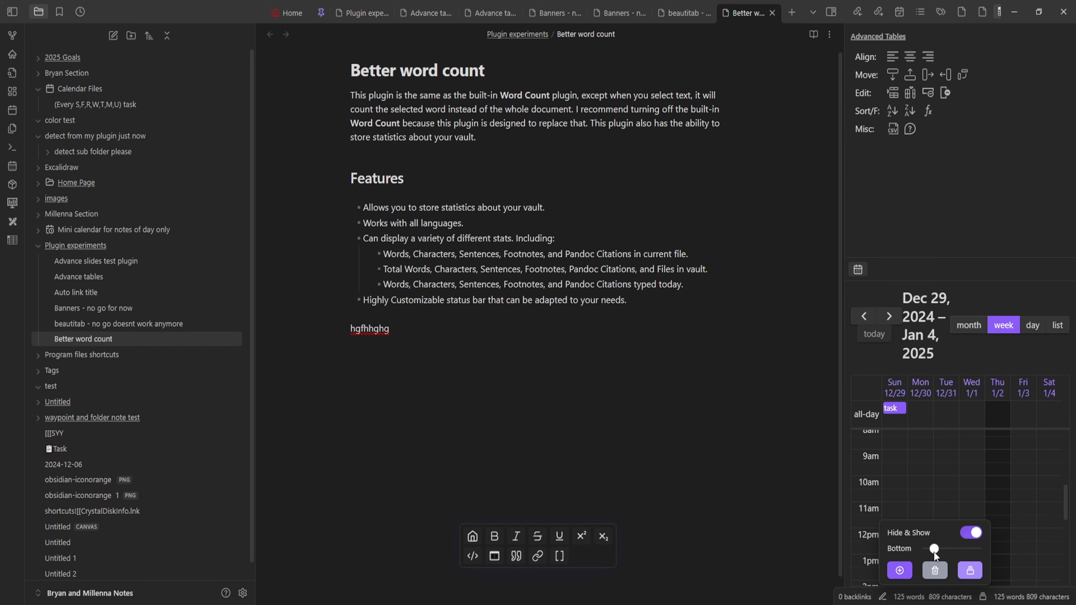
- Set the cMenu columns to four per row in the plugin settings and refresh the floating toolbar
{"action": "left_click", "coordinate": [244, 592]}
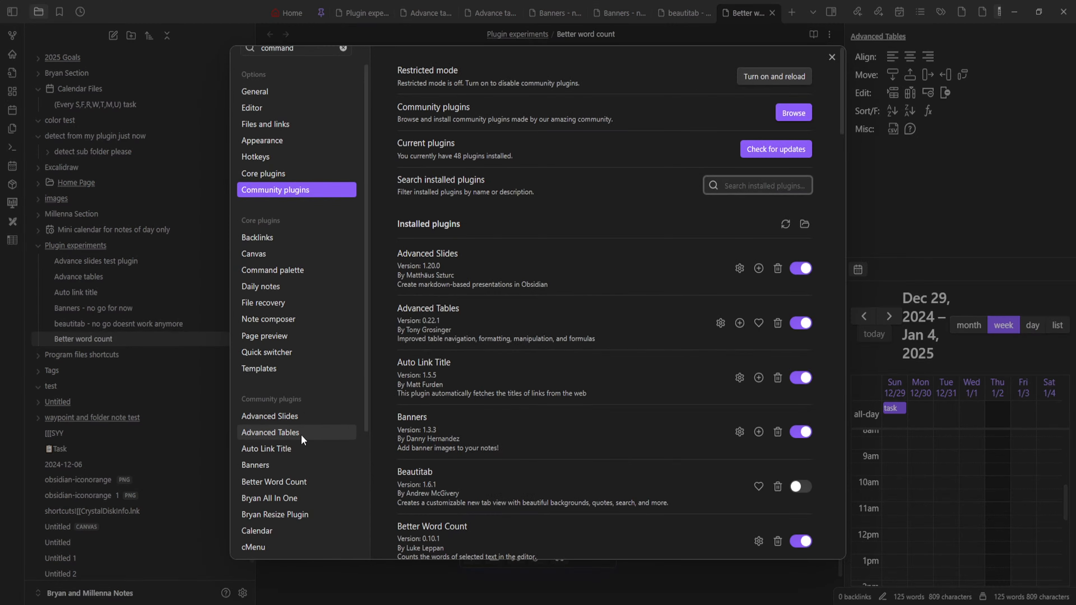
{"action": "scroll", "coordinate": [301, 435], "scroll_direction": "down", "scroll_amount": 5}
{"action": "left_click", "coordinate": [261, 369]}
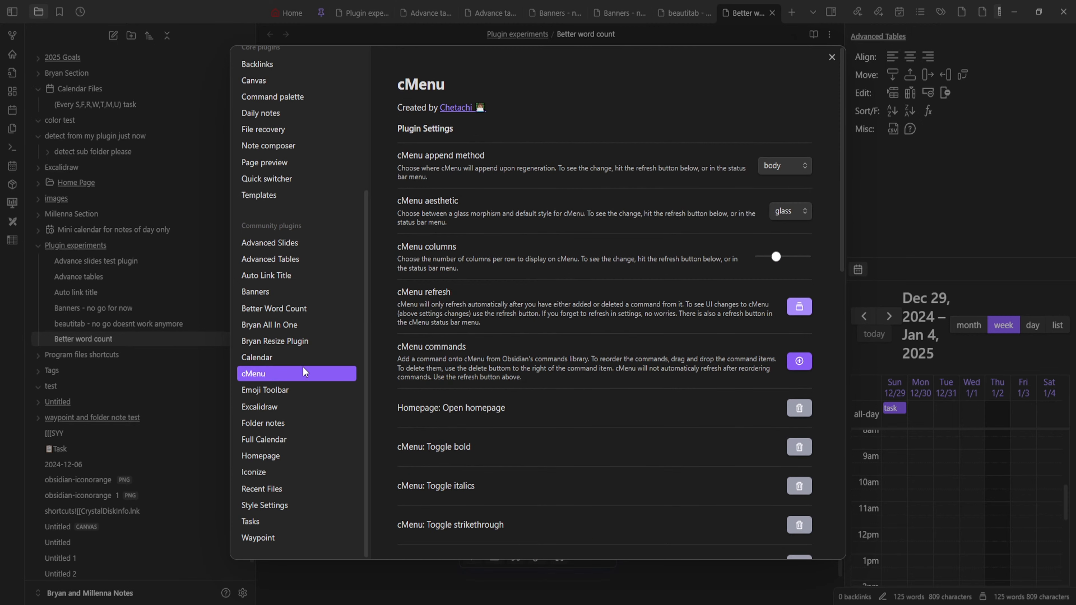
{"action": "mouse_move", "coordinate": [779, 257]}
{"action": "left_click", "coordinate": [925, 218]}
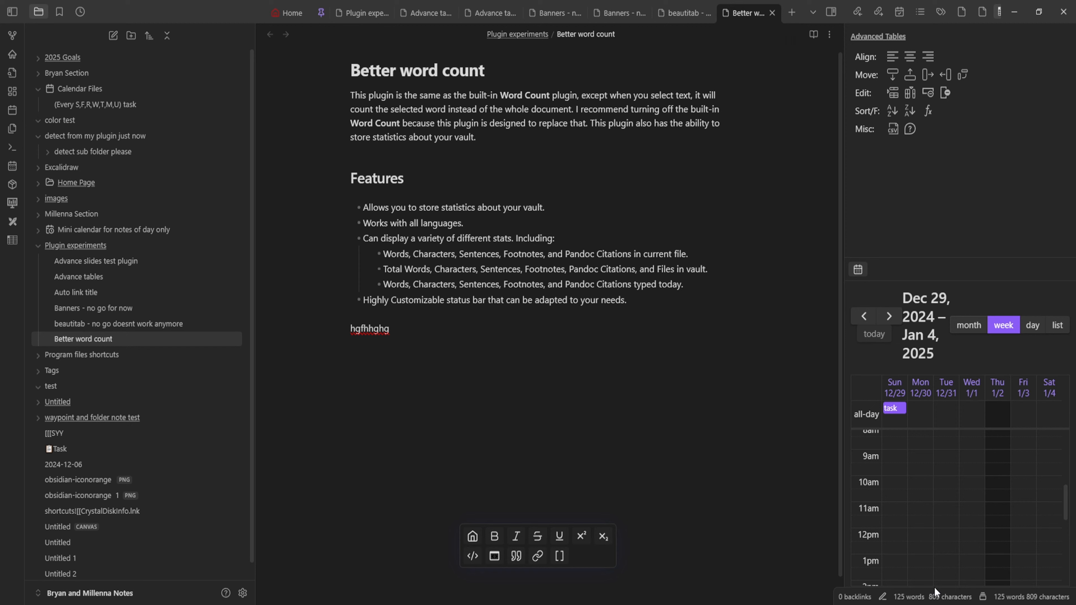
{"action": "left_click", "coordinate": [984, 598]}
{"action": "mouse_move", "coordinate": [935, 549]}
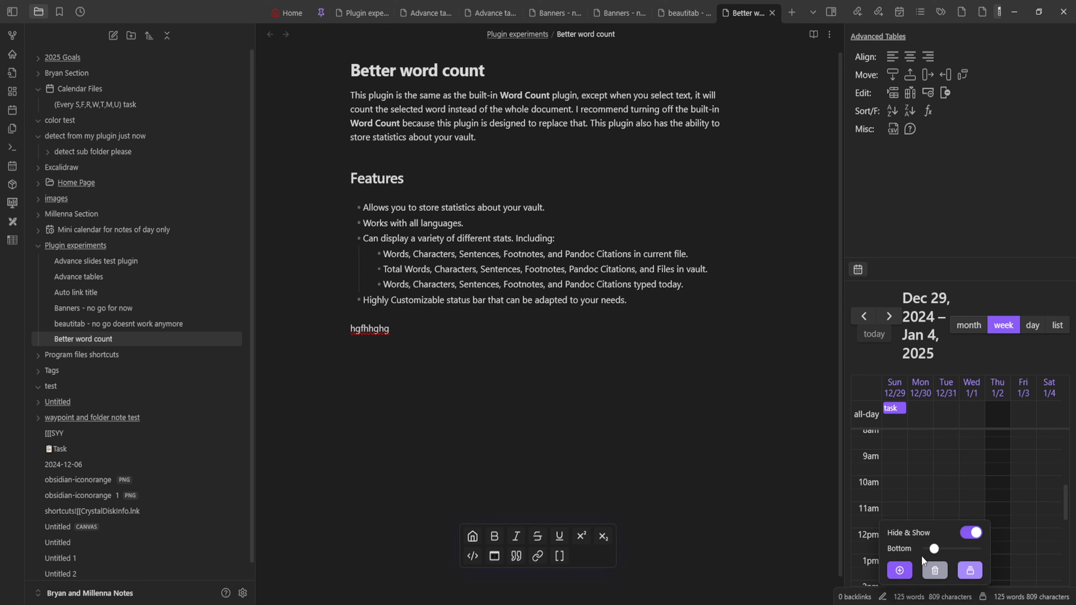
{"action": "left_click", "coordinate": [967, 572]}
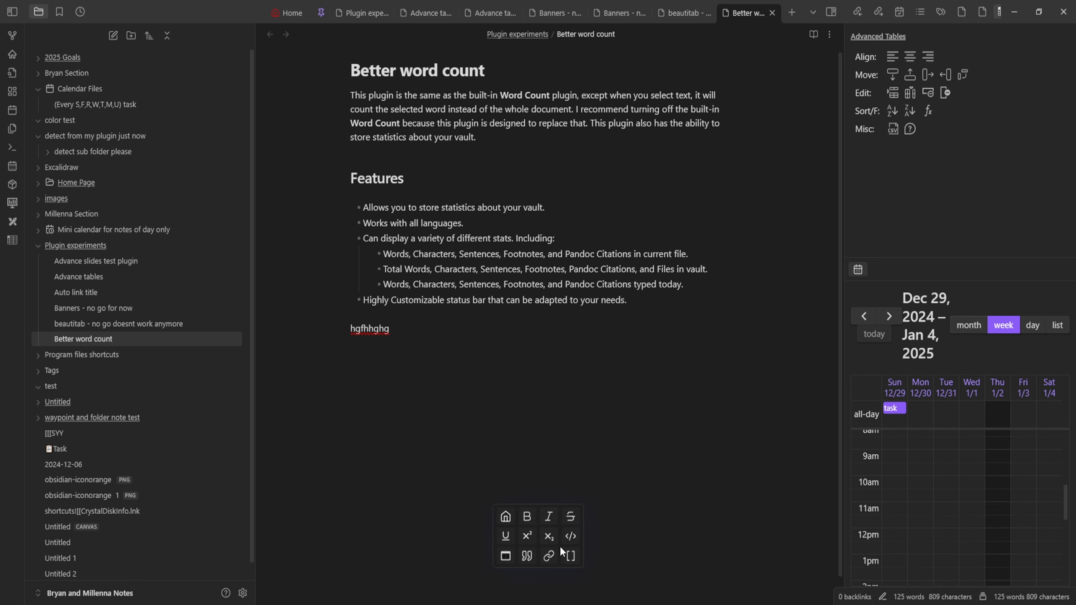
- Add the Rename file command to the floating toolbar
{"action": "left_click", "coordinate": [983, 597]}
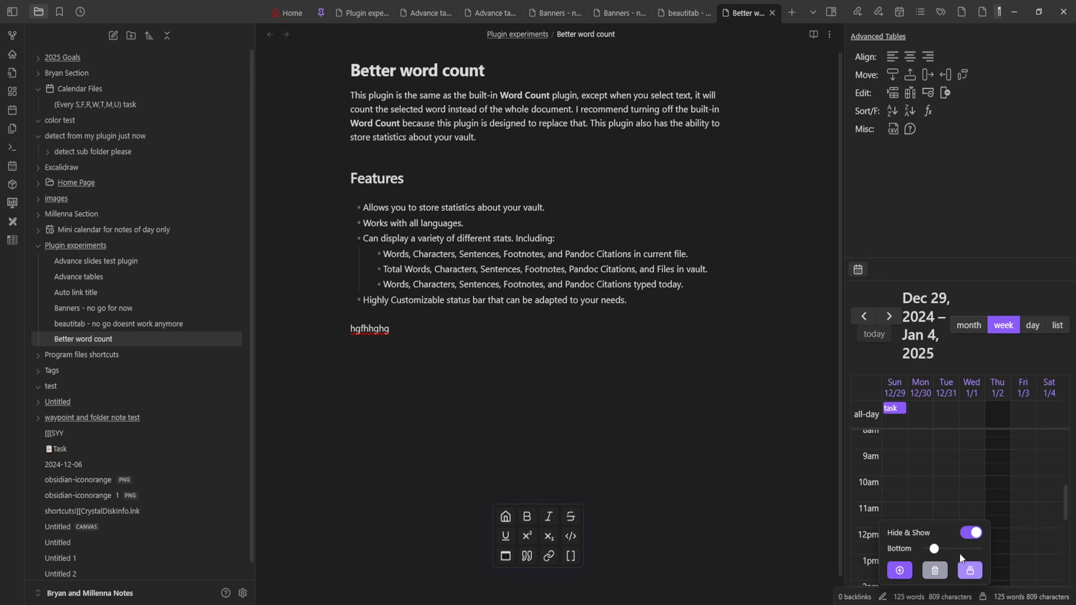
{"action": "left_click", "coordinate": [900, 569]}
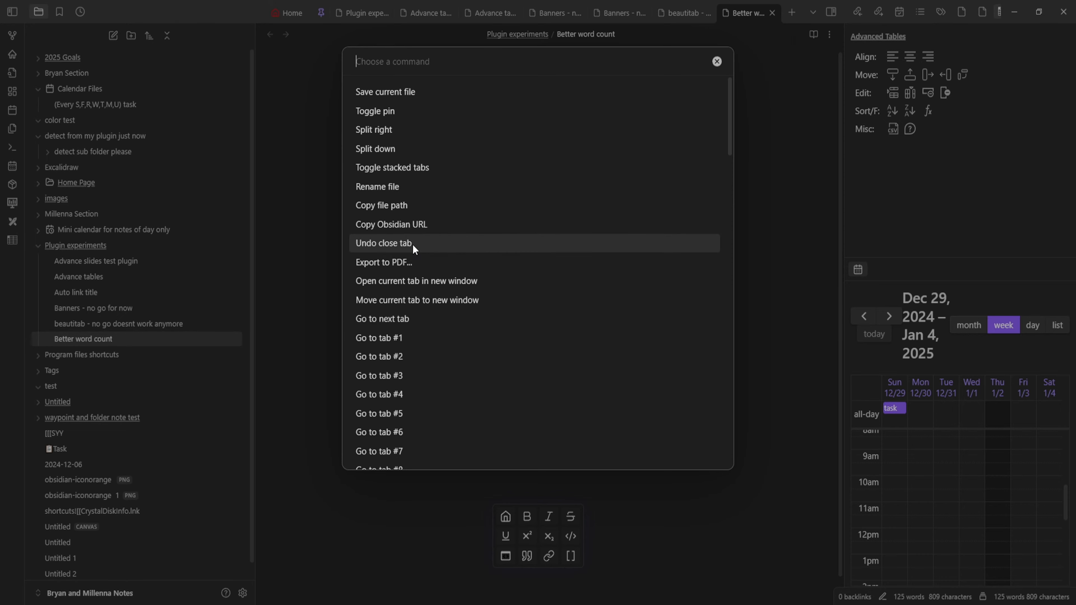
{"action": "left_click", "coordinate": [391, 187]}
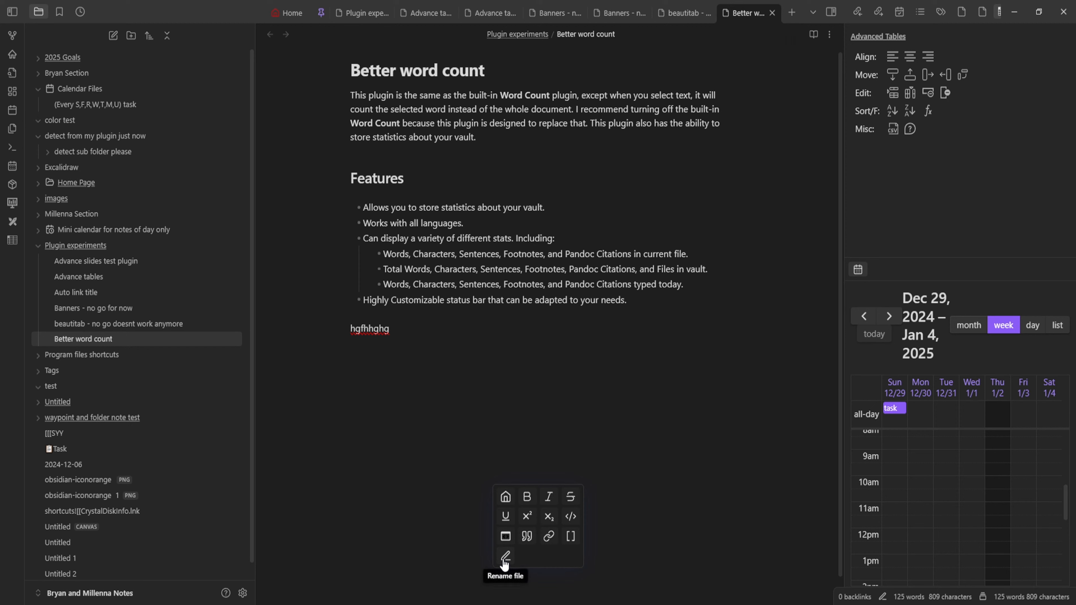
- Test the floating toolbar's Rename file command on the open note, entering Better word count as its name
{"action": "left_click", "coordinate": [505, 560]}
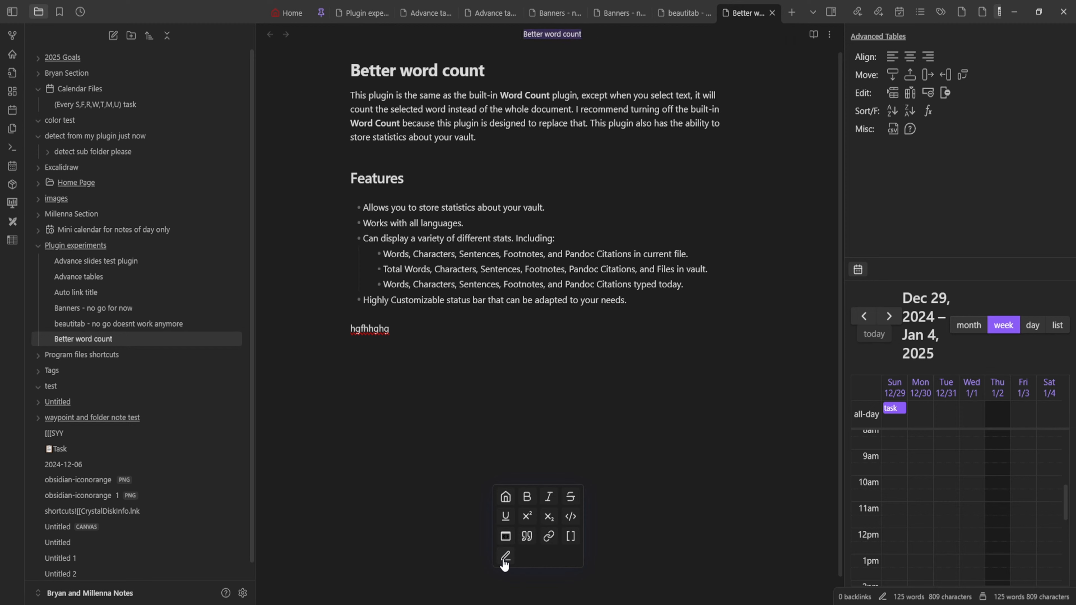
{"action": "left_click", "coordinate": [664, 381]}
{"action": "left_click", "coordinate": [505, 557]}
{"action": "type", "text": "Better word count"}
{"action": "key", "text": "Return"}
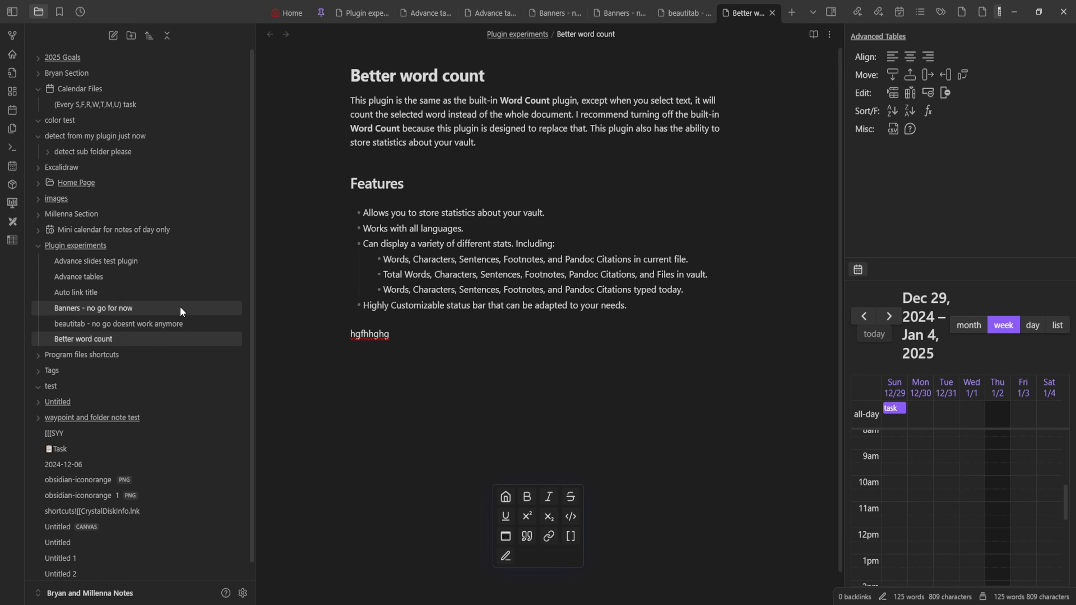
- Toggle the floating toolbar's visibility off and on, and view it in the Plugin experiments folder note
{"action": "left_click", "coordinate": [986, 596]}
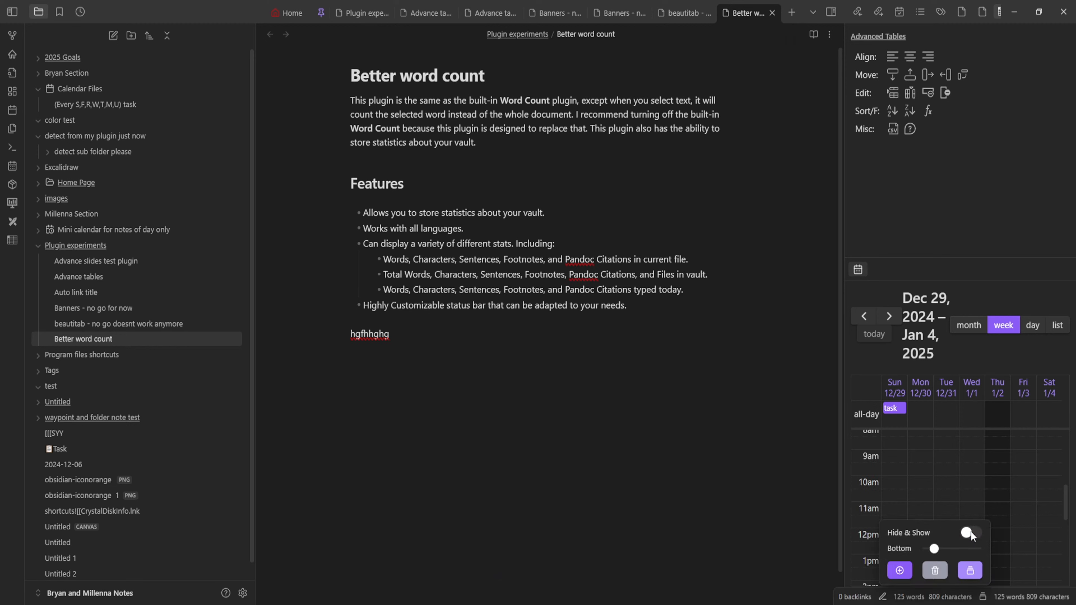
{"action": "left_click", "coordinate": [966, 572]}
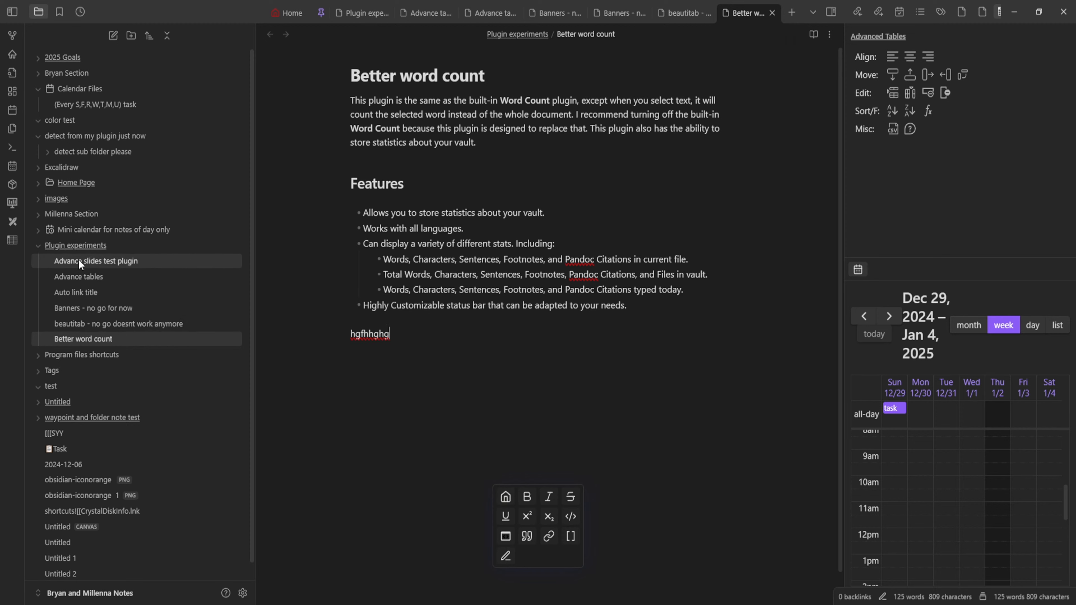
{"action": "left_click", "coordinate": [104, 250]}
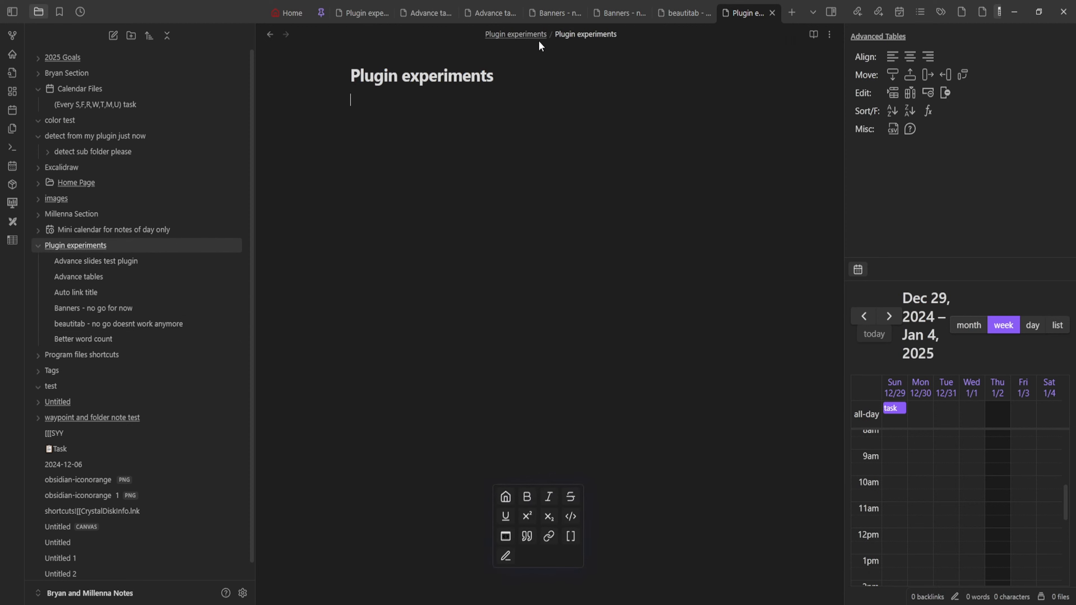
{"action": "left_click", "coordinate": [549, 35]}
{"action": "left_click", "coordinate": [491, 100]}
{"action": "left_click", "coordinate": [498, 37]}
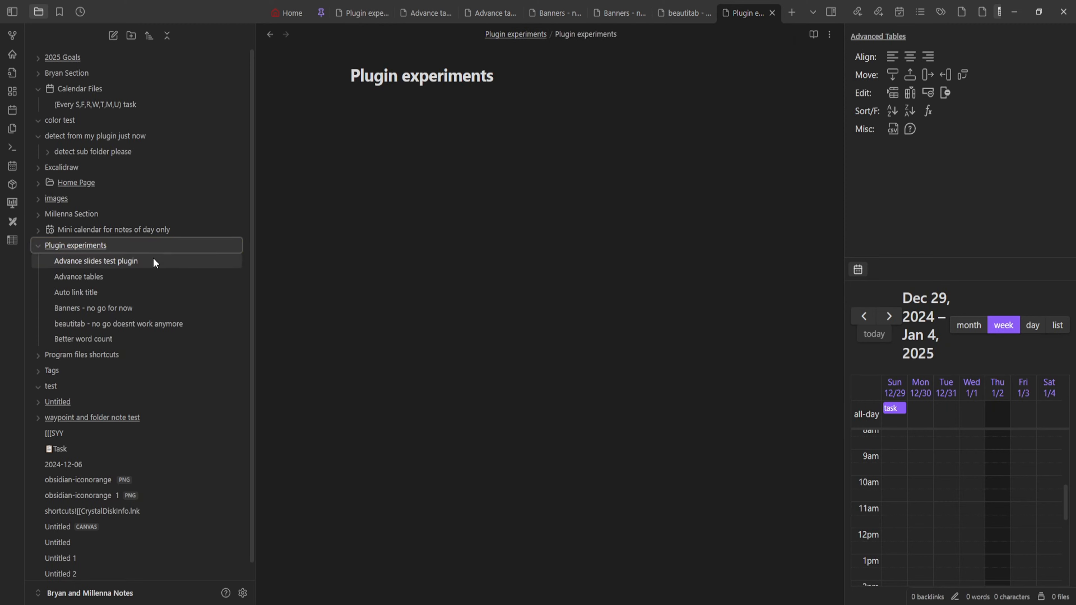
- Return to the Better word count note and show its backlinks
{"action": "left_click", "coordinate": [80, 339]}
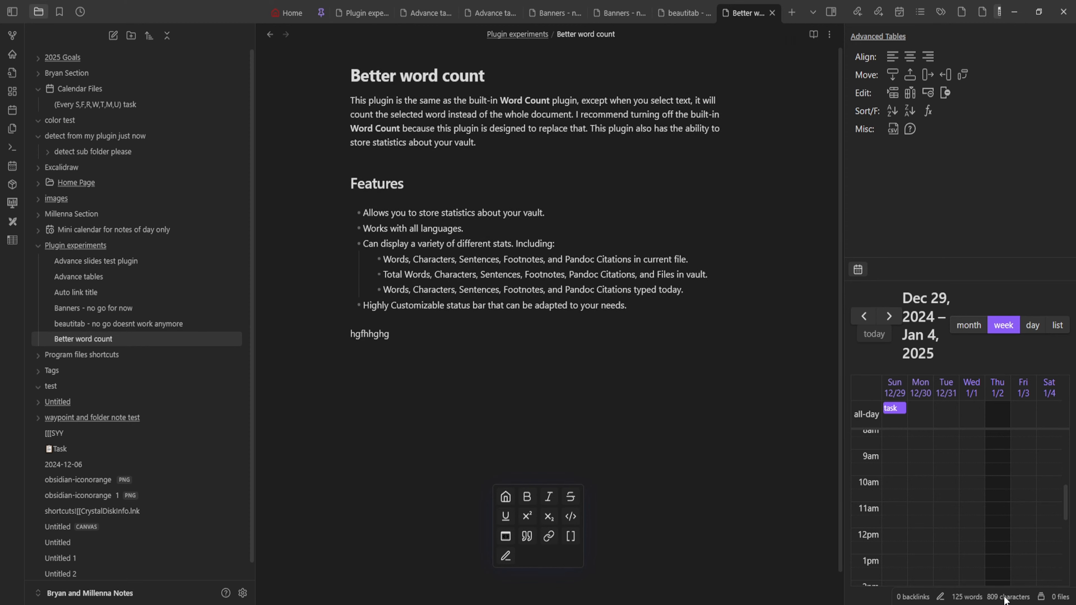
{"action": "left_click", "coordinate": [572, 401]}
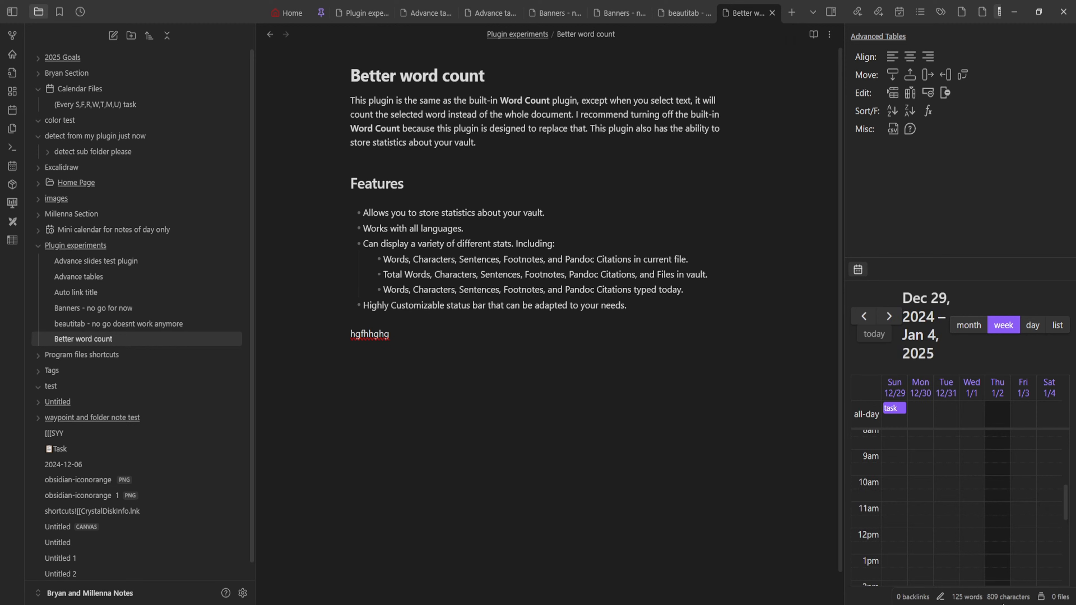
{"action": "left_click", "coordinate": [944, 597]}
{"action": "left_click", "coordinate": [667, 475]}
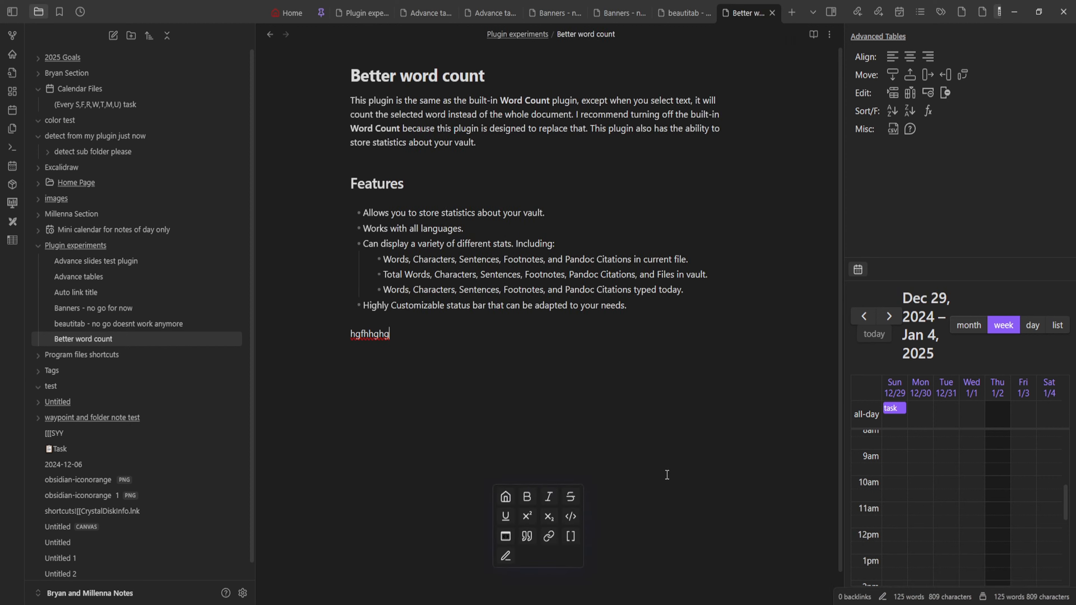
{"action": "left_click", "coordinate": [854, 597]}
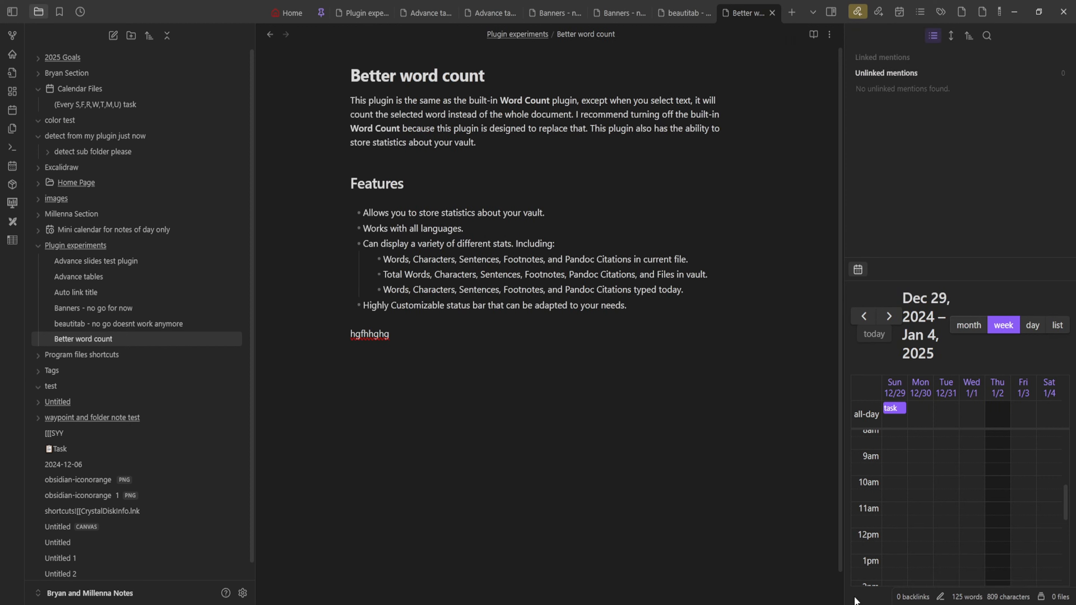
{"action": "left_click", "coordinate": [614, 446]}
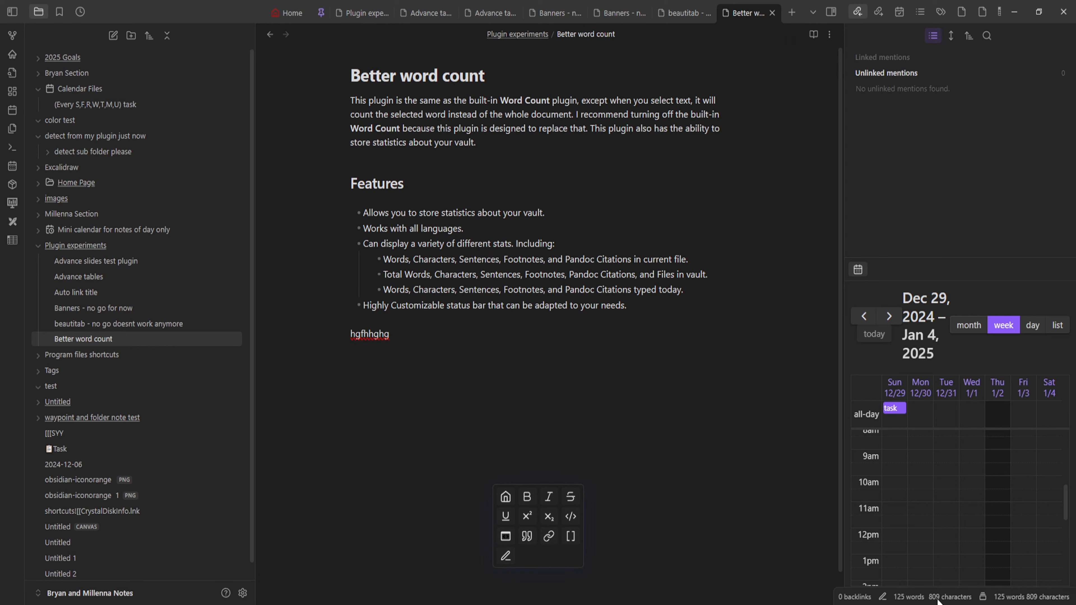
{"action": "key", "text": "alt+Tab"}
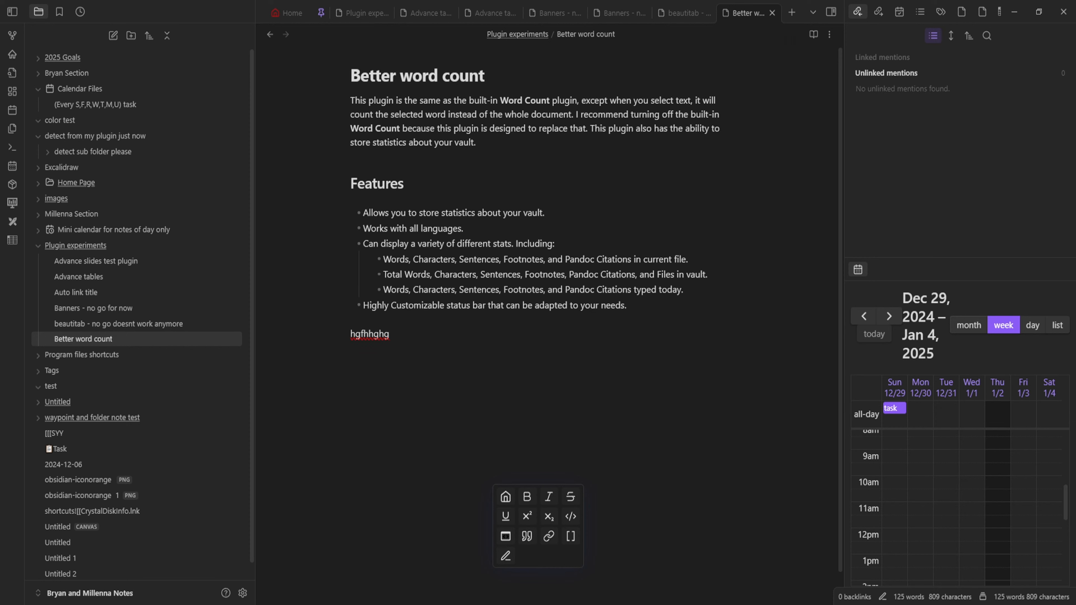
{"action": "key", "text": "alt+Tab"}
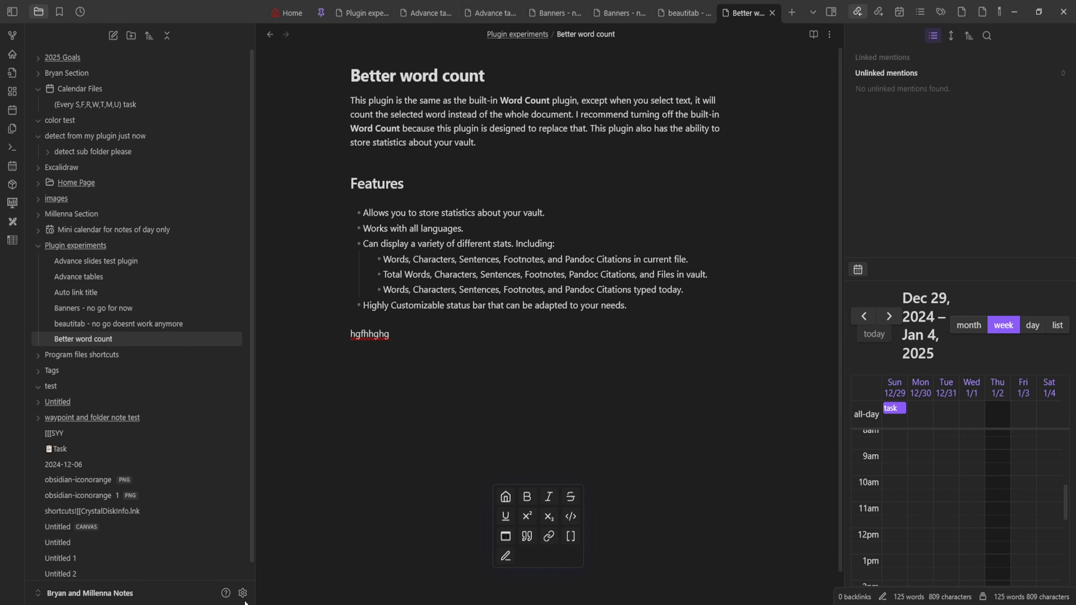
- Turn on Display Section Word Count in the Better Word Count settings and close the settings
{"action": "left_click", "coordinate": [242, 593]}
{"action": "scroll", "coordinate": [272, 328], "scroll_direction": "down", "scroll_amount": 5}
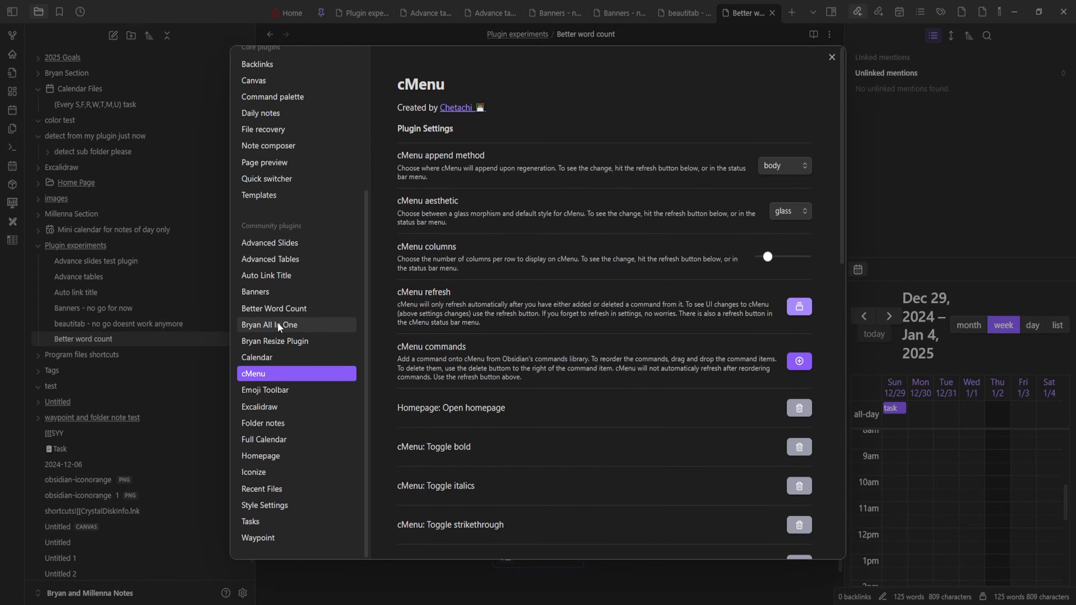
{"action": "left_click", "coordinate": [302, 308]}
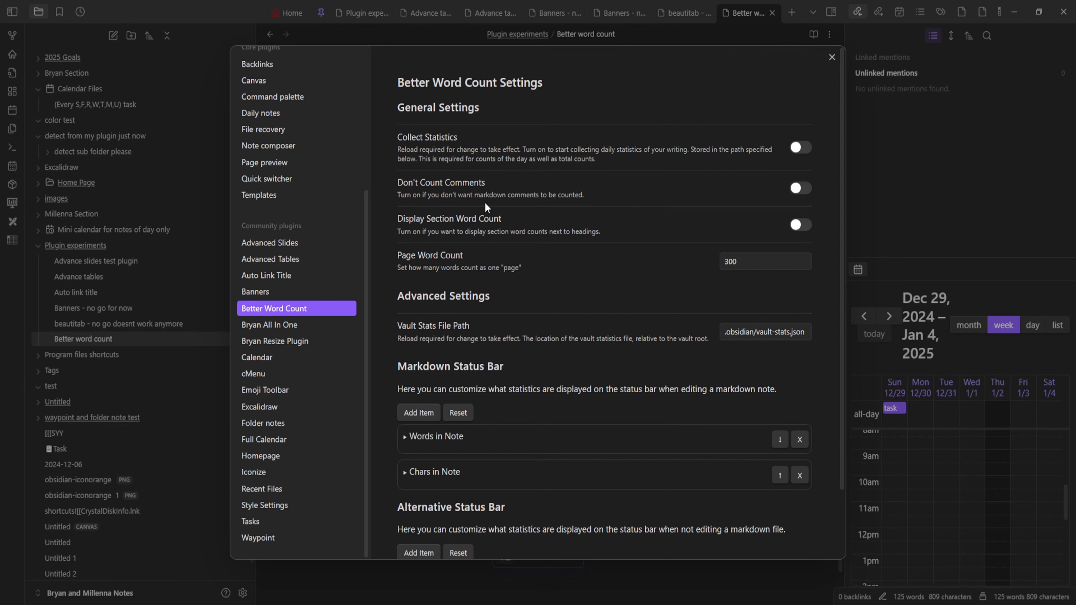
{"action": "scroll", "coordinate": [465, 206], "scroll_direction": "down", "scroll_amount": 2}
{"action": "scroll", "coordinate": [504, 194], "scroll_direction": "up", "scroll_amount": 2}
{"action": "left_click", "coordinate": [802, 226]}
{"action": "left_click", "coordinate": [802, 226]}
{"action": "left_click", "coordinate": [802, 226]}
{"action": "left_click", "coordinate": [881, 187]}
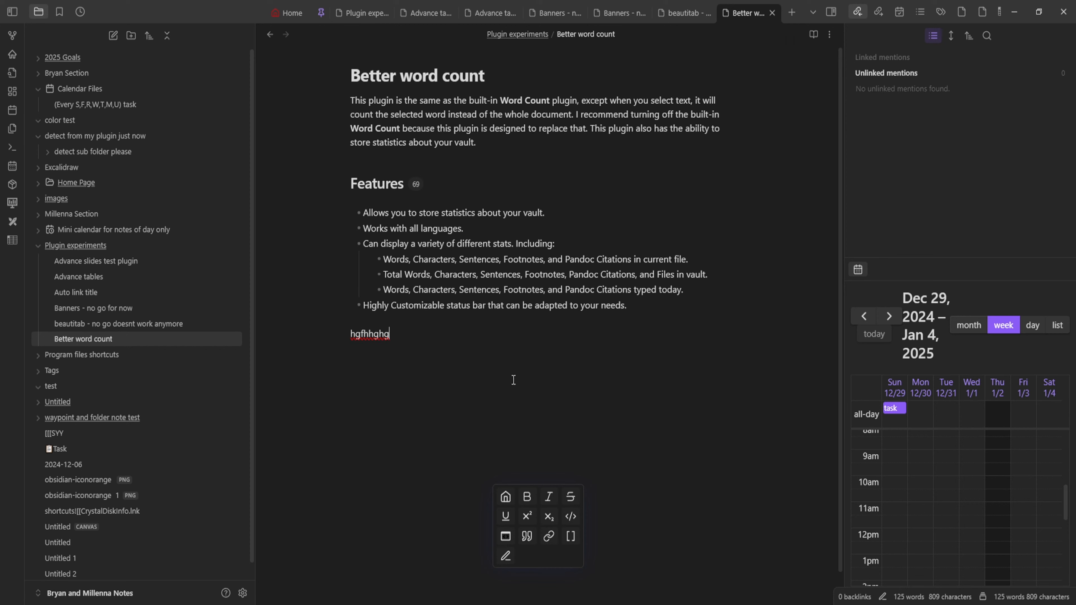
- Try the section word count by entering random test text after the last feature bullet, and undo each entry
{"action": "left_click", "coordinate": [417, 185]}
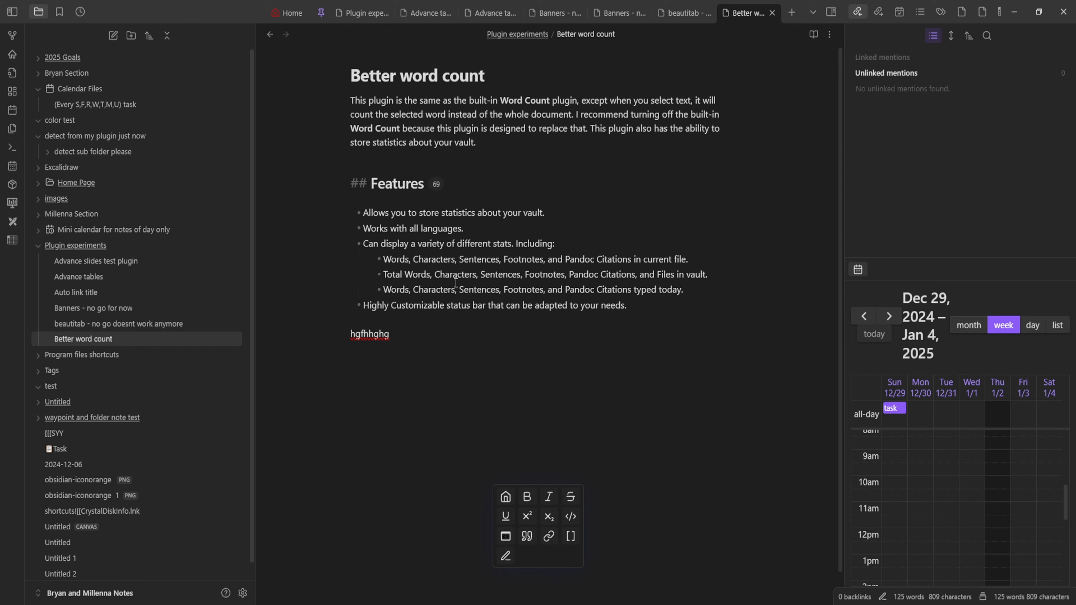
{"action": "left_click", "coordinate": [463, 360]}
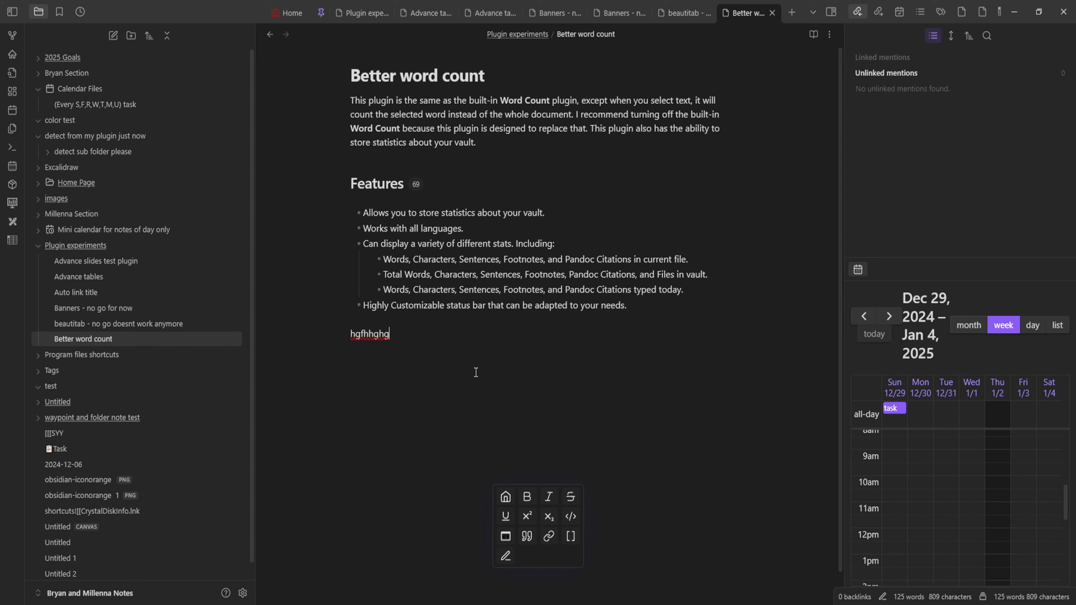
{"action": "left_click", "coordinate": [691, 306]}
{"action": "type", "text": "gretgregre"}
{"action": "key", "text": "ctrl+z"}
{"action": "type", "text": "dvgfsdsd dfsfddf"}
{"action": "key", "text": "ctrl+z"}
- Enter "vddf" after the description paragraph as a word count test, and delete it again
{"action": "left_click", "coordinate": [504, 98]}
{"action": "left_click", "coordinate": [514, 145]}
{"action": "type", "text": "vddf"}
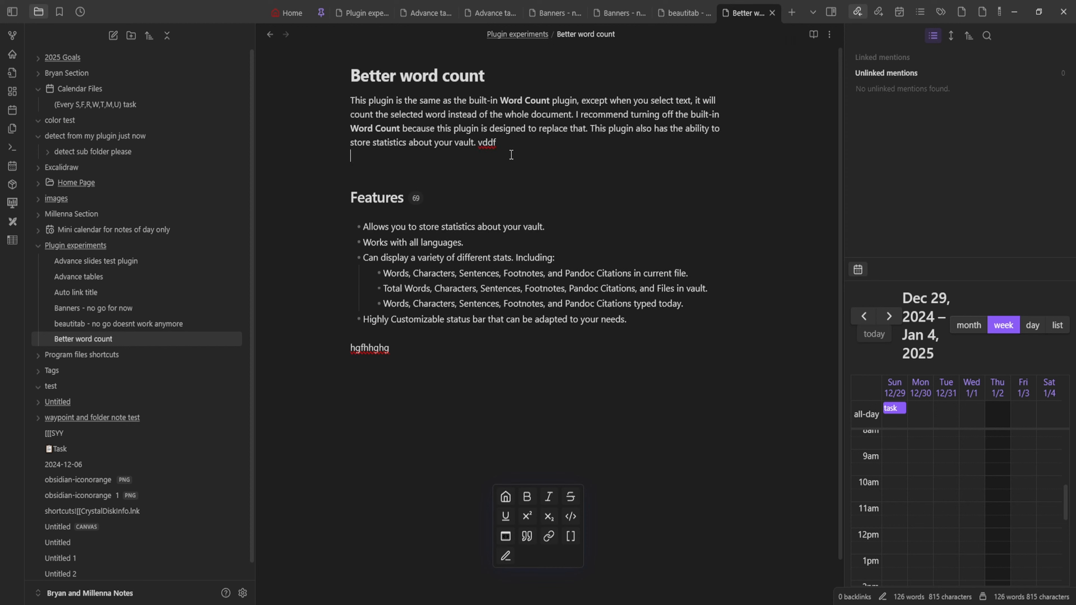
{"action": "key", "text": "BackSpace"}
{"action": "key", "text": "BackSpace"}
{"action": "key", "text": "BackSpace"}
{"action": "key", "text": "BackSpace"}
{"action": "key", "text": "BackSpace"}
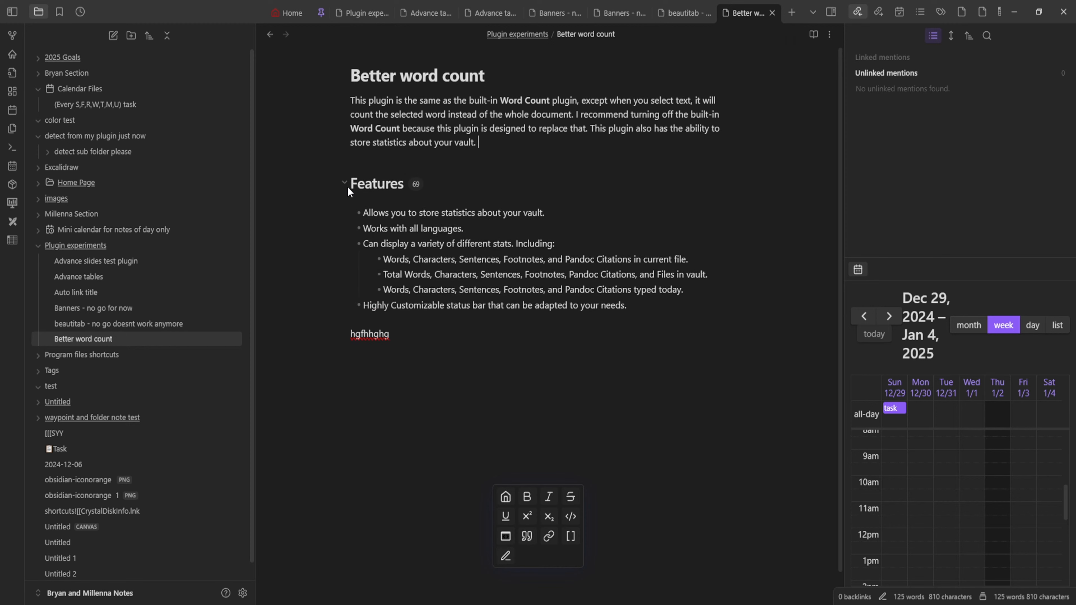
- Fold and unfold the Features section and examine the word count beside its heading
{"action": "left_click", "coordinate": [345, 183]}
{"action": "left_click", "coordinate": [346, 184]}
{"action": "left_click", "coordinate": [408, 186]}
{"action": "left_click", "coordinate": [500, 346]}
{"action": "left_click", "coordinate": [422, 182]}
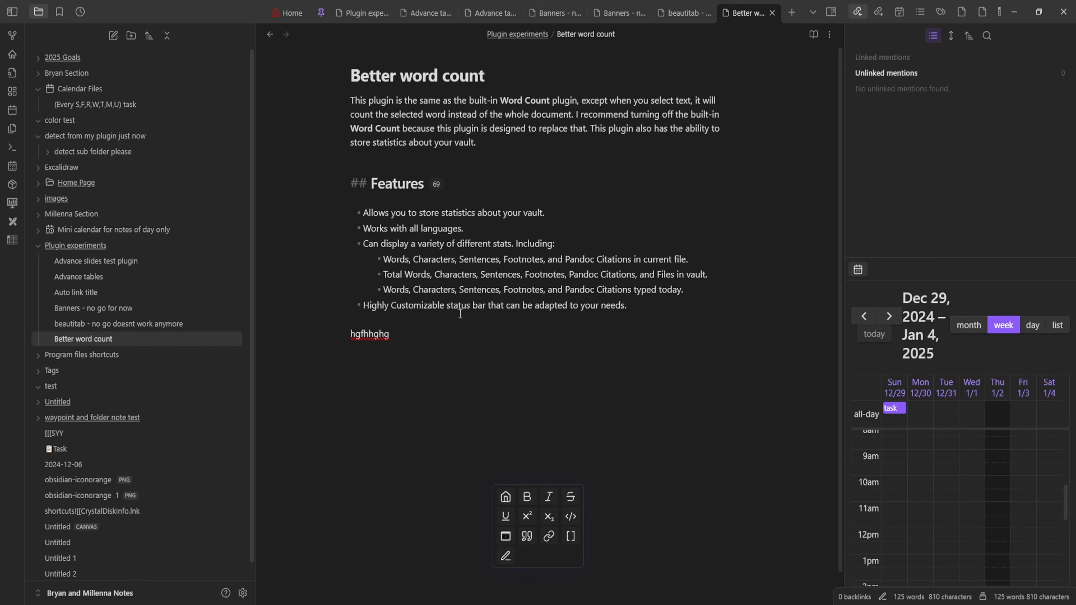
- Insert two line breaks after the test line at the end of the note
{"action": "left_click", "coordinate": [469, 366]}
{"action": "key", "text": "Return"}
{"action": "key", "text": "Return"}
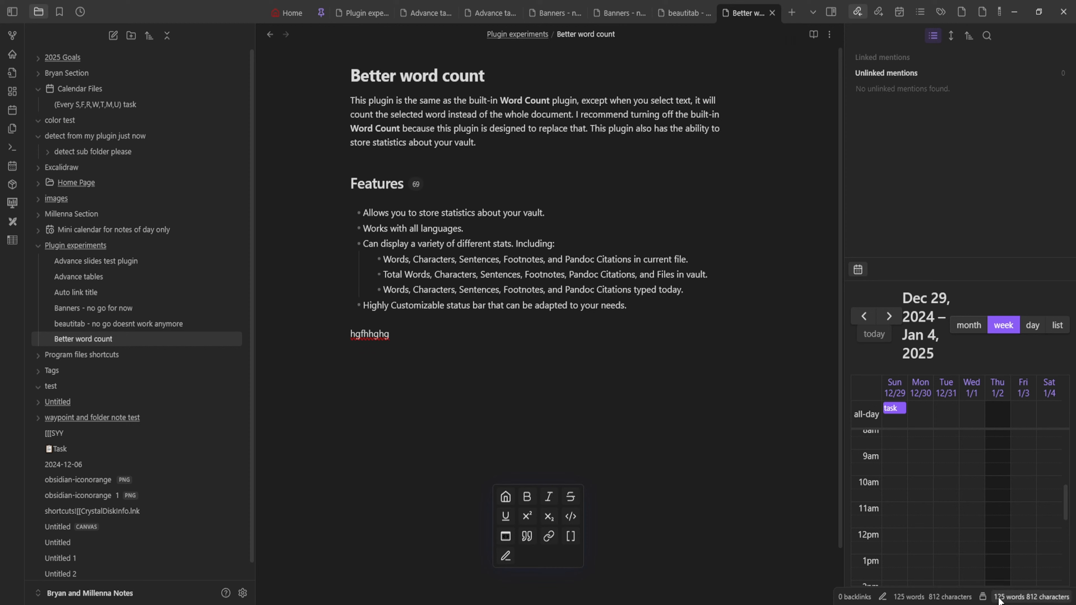
{"action": "left_click", "coordinate": [257, 604]}
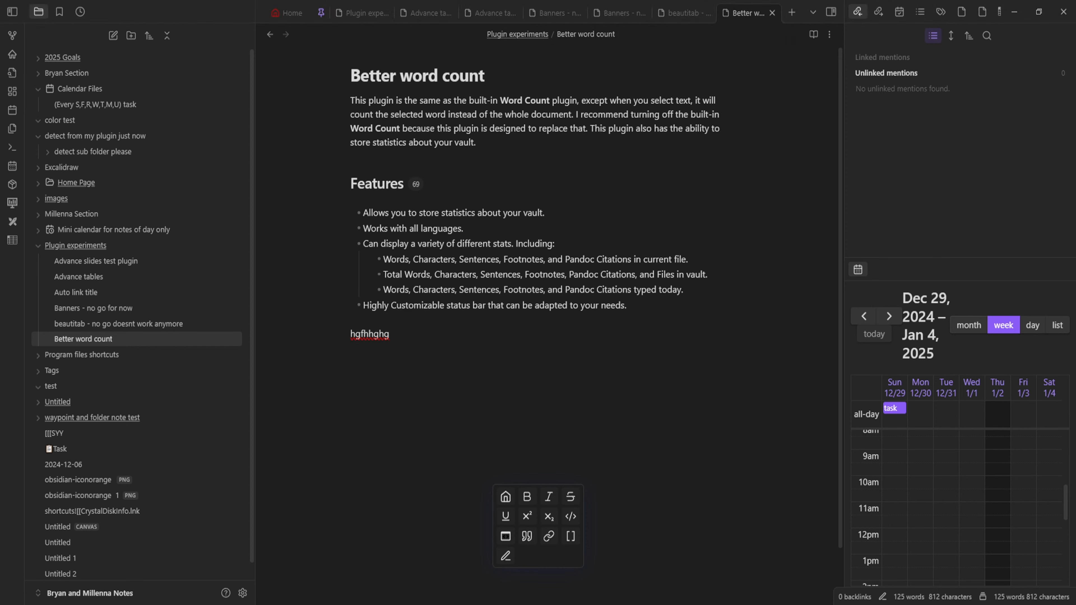
{"action": "left_click", "coordinate": [397, 260]}
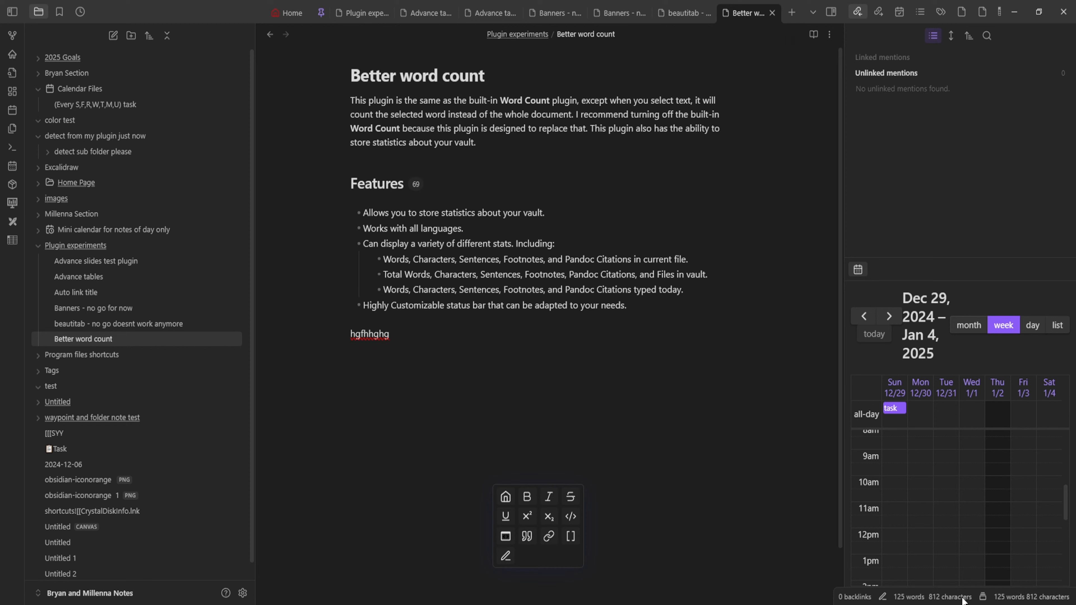
{"action": "left_click", "coordinate": [983, 597]}
- Open the Better Word Count settings and review its general and advanced options
{"action": "left_click", "coordinate": [240, 594]}
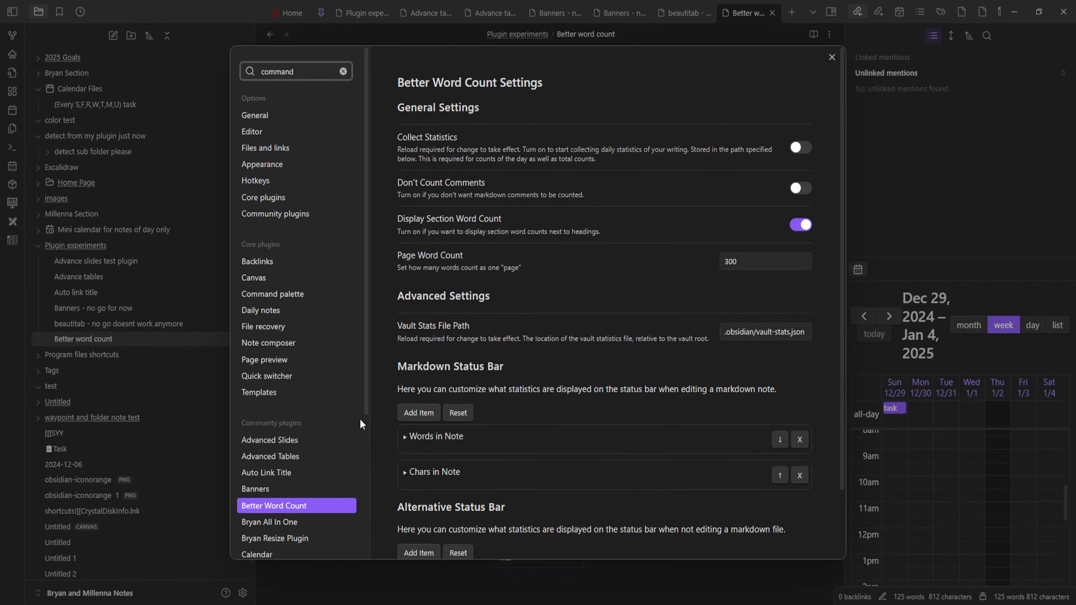
{"action": "scroll", "coordinate": [577, 316], "scroll_direction": "down", "scroll_amount": 2}
{"action": "scroll", "coordinate": [702, 333], "scroll_direction": "up", "scroll_amount": 2}
{"action": "left_click_drag", "start_coordinate": [774, 334], "coordinate": [794, 334]}
{"action": "left_click", "coordinate": [640, 305]}
{"action": "scroll", "coordinate": [485, 148], "scroll_direction": "down", "scroll_amount": 2}
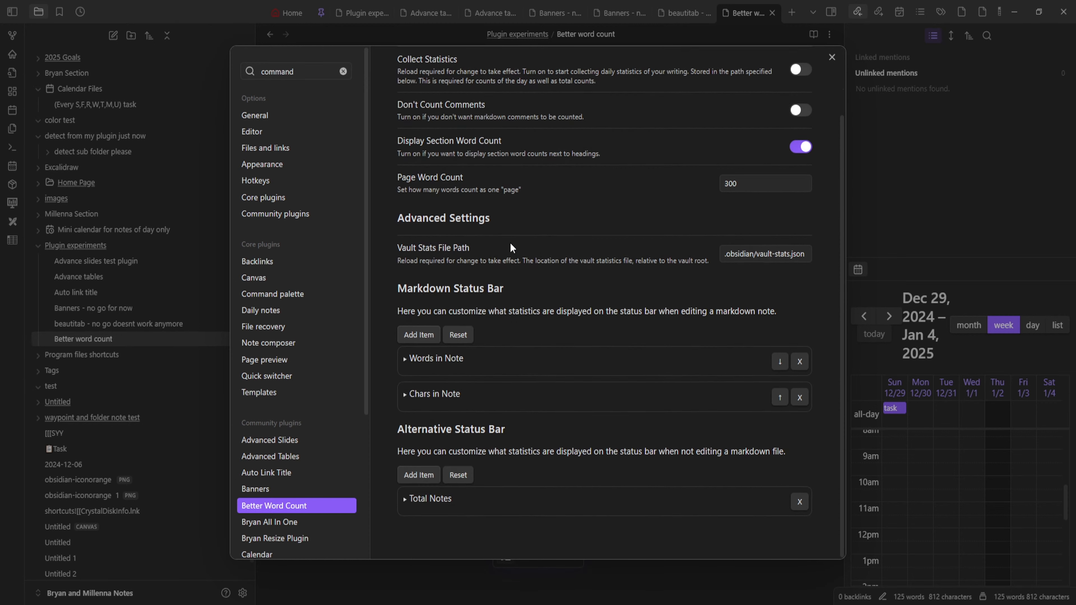
- Expand the Words in Note and Total Notes status bar items, examine their options, and close the settings
{"action": "left_click", "coordinate": [406, 359]}
{"action": "scroll", "coordinate": [477, 401], "scroll_direction": "down", "scroll_amount": 3}
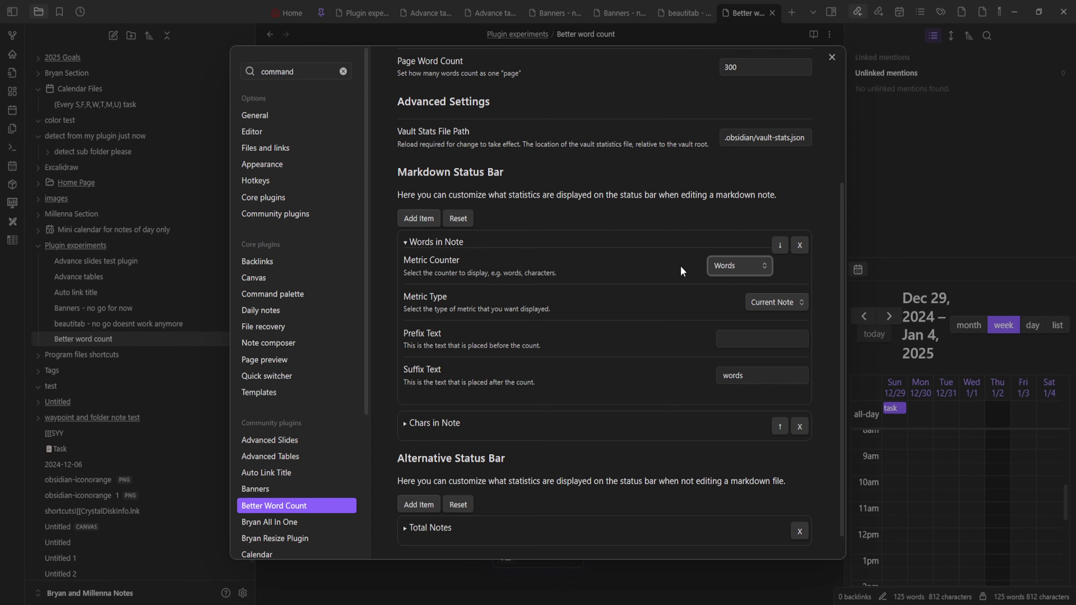
{"action": "scroll", "coordinate": [720, 314], "scroll_direction": "down", "scroll_amount": 1}
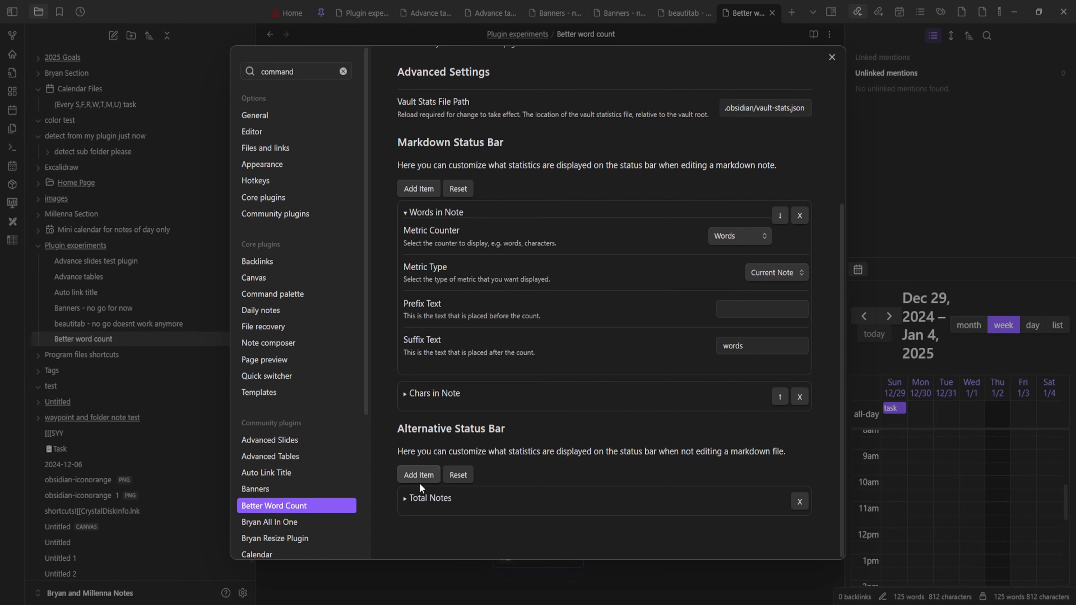
{"action": "left_click", "coordinate": [406, 500]}
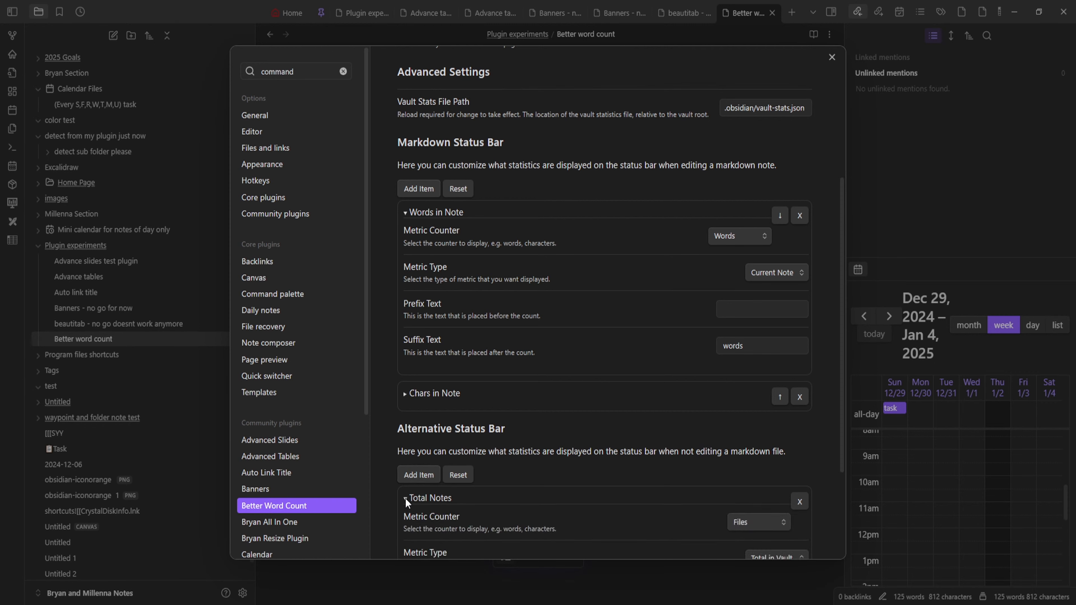
{"action": "scroll", "coordinate": [543, 551], "scroll_direction": "down", "scroll_amount": 3}
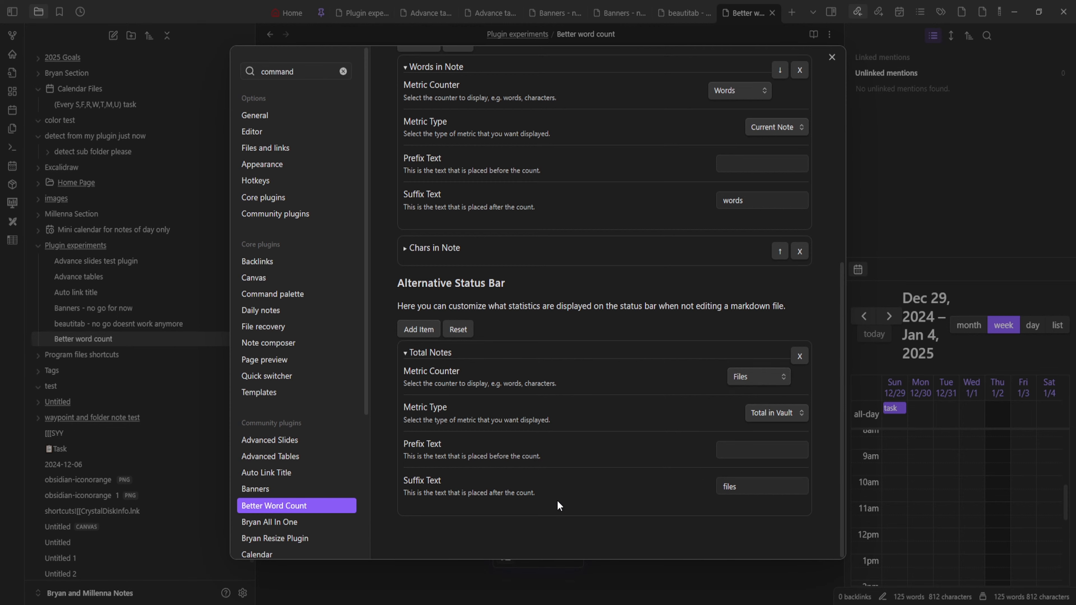
{"action": "left_click", "coordinate": [853, 512]}
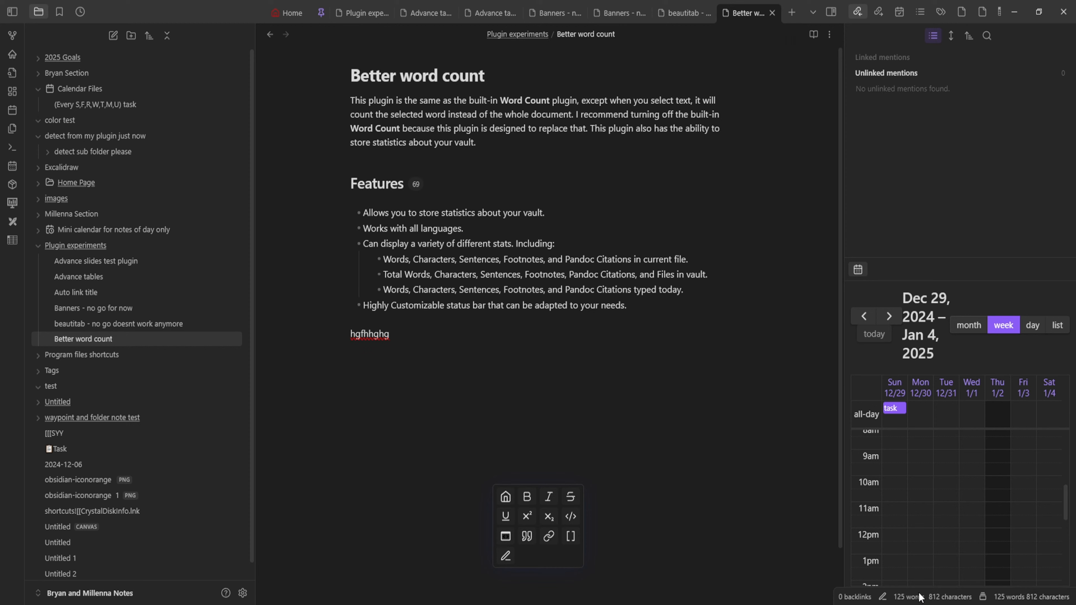
- Check the view mode choices offered in the status bar and keep the current mode
{"action": "left_click", "coordinate": [884, 598]}
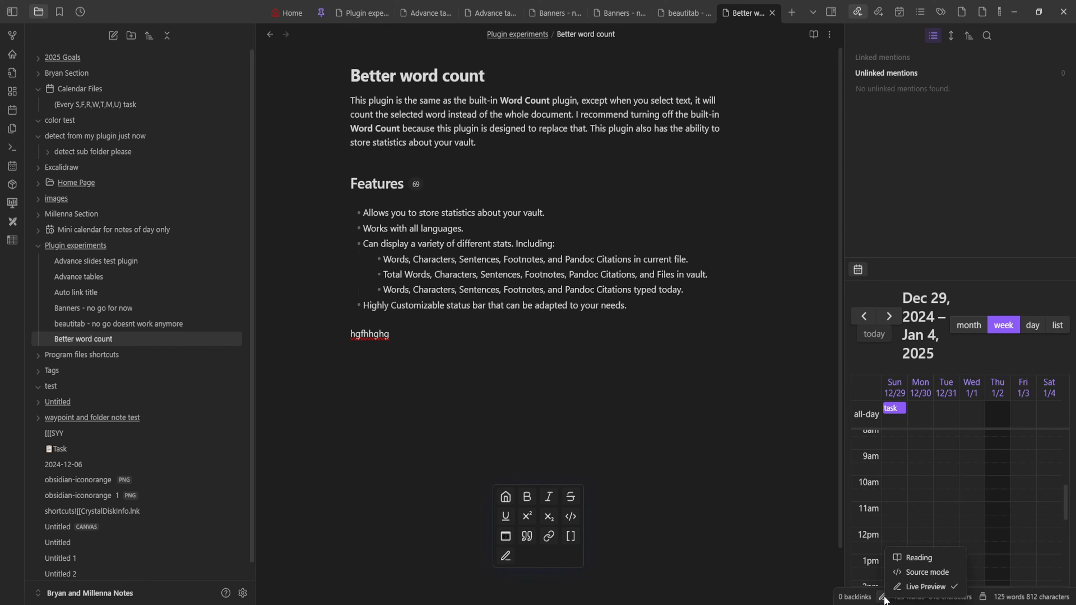
{"action": "left_click", "coordinate": [716, 523]}
{"action": "left_click", "coordinate": [882, 594]}
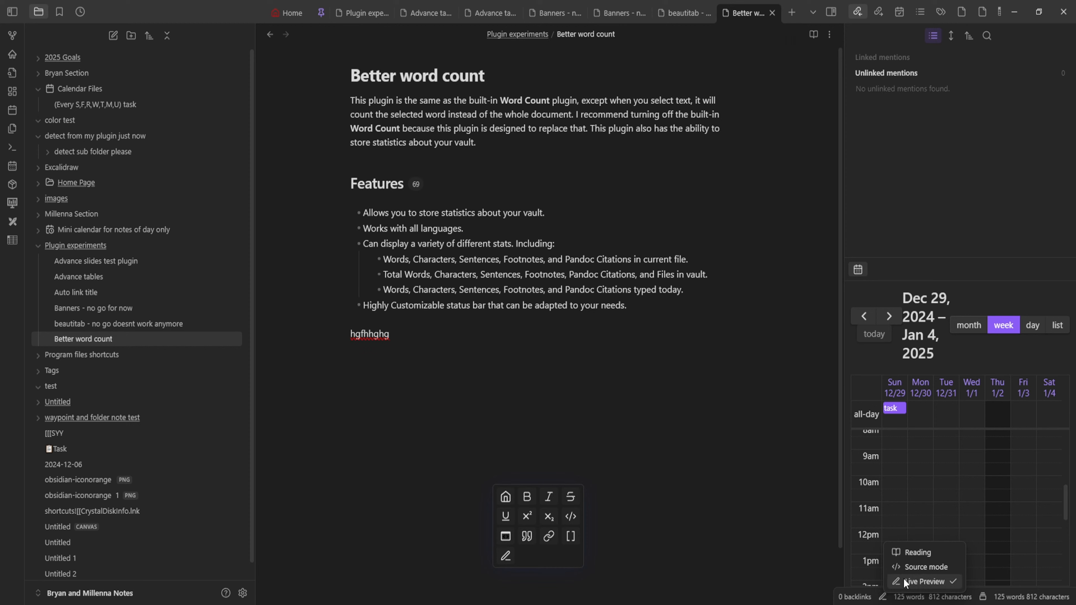
{"action": "left_click", "coordinate": [941, 595]}
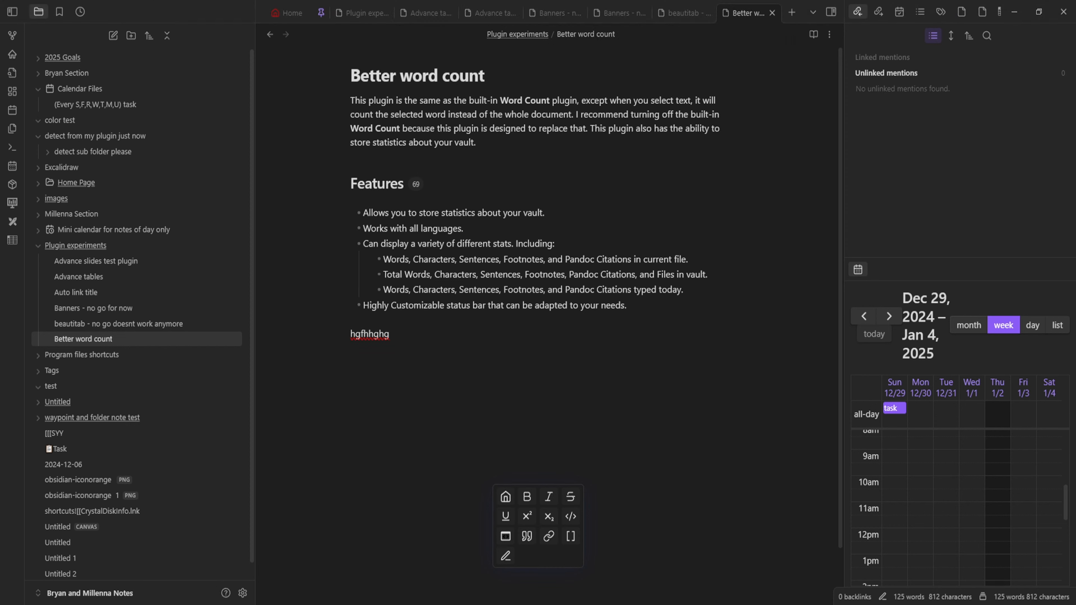
- Create a new note in the Plugin experiments folder and bring up the list of installed community plugins
{"action": "right_click", "coordinate": [70, 246]}
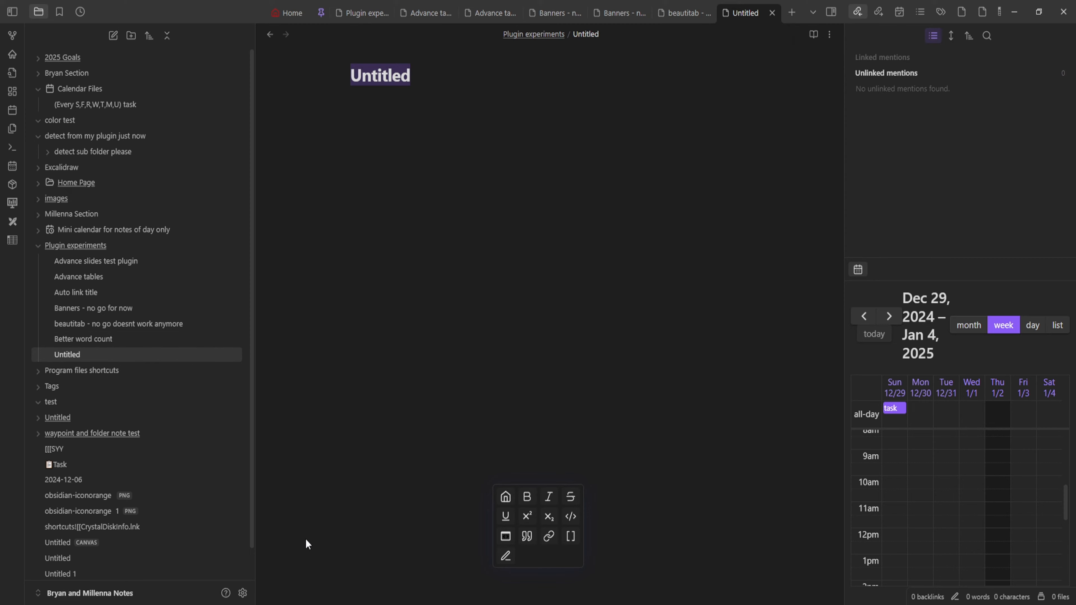
{"action": "left_click", "coordinate": [243, 593]}
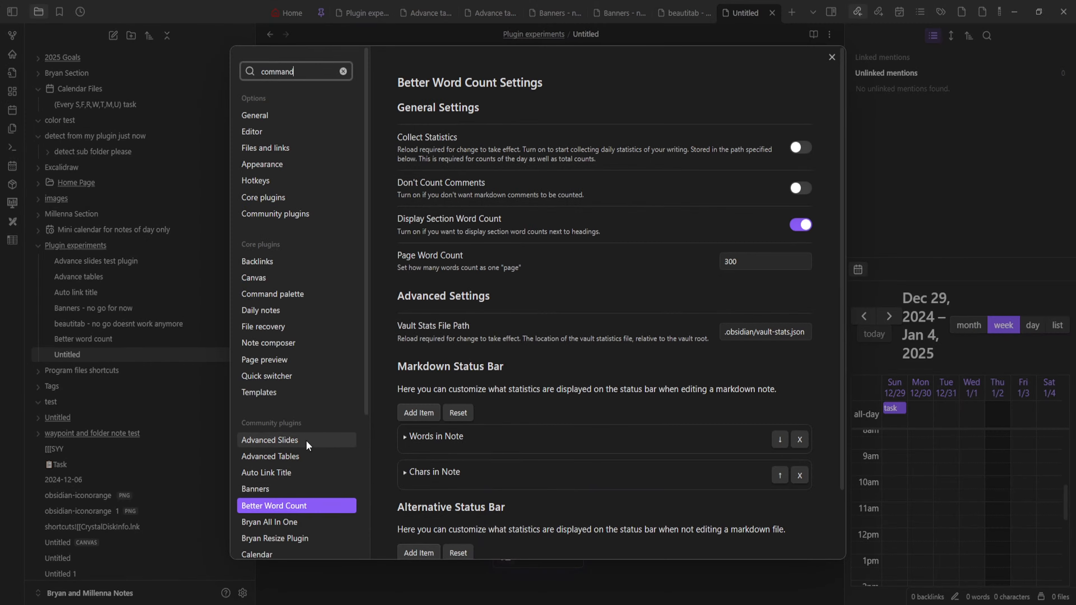
{"action": "left_click", "coordinate": [307, 210]}
{"action": "scroll", "coordinate": [551, 295], "scroll_direction": "down", "scroll_amount": 5}
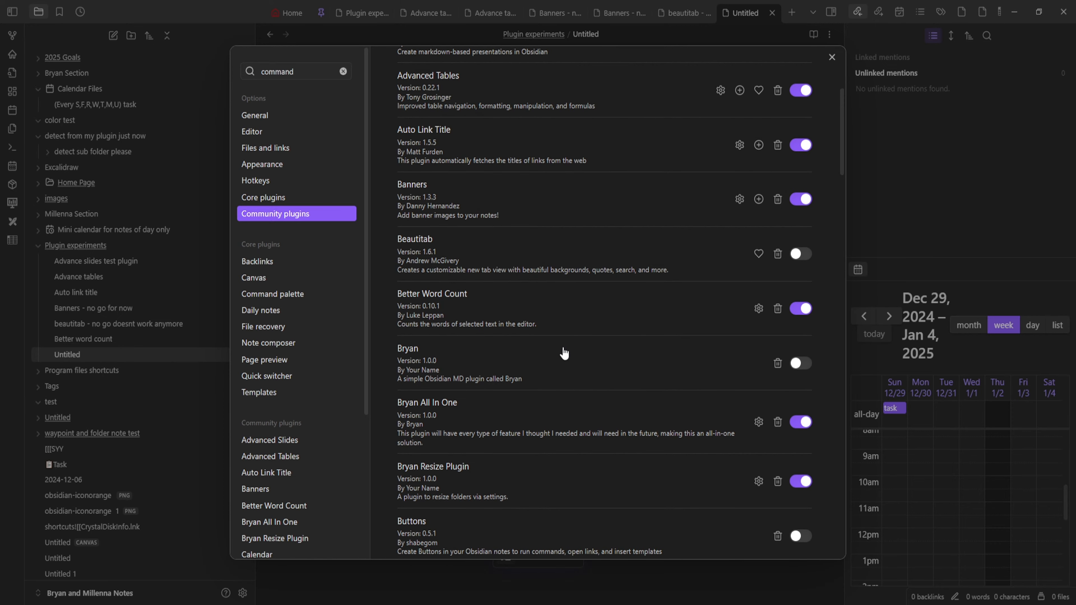
- Switch the Bryan plugin on and back off, and look up Bryan All In One in the community plugin browser
{"action": "left_click", "coordinate": [803, 359]}
{"action": "left_click", "coordinate": [803, 359]}
{"action": "scroll", "coordinate": [466, 377], "scroll_direction": "down", "scroll_amount": 1}
{"action": "left_click", "coordinate": [469, 346]}
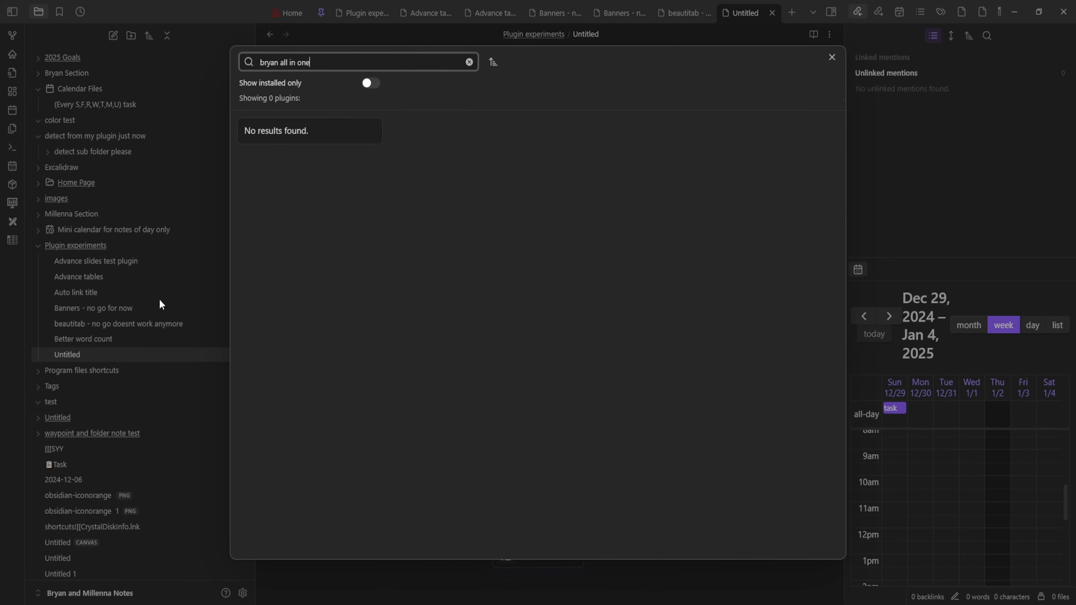
{"action": "key", "text": "Escape"}
- Show the system info in the Bryan All In One settings and close the settings
{"action": "scroll", "coordinate": [381, 357], "scroll_direction": "down", "scroll_amount": 2}
{"action": "scroll", "coordinate": [329, 366], "scroll_direction": "down", "scroll_amount": 3}
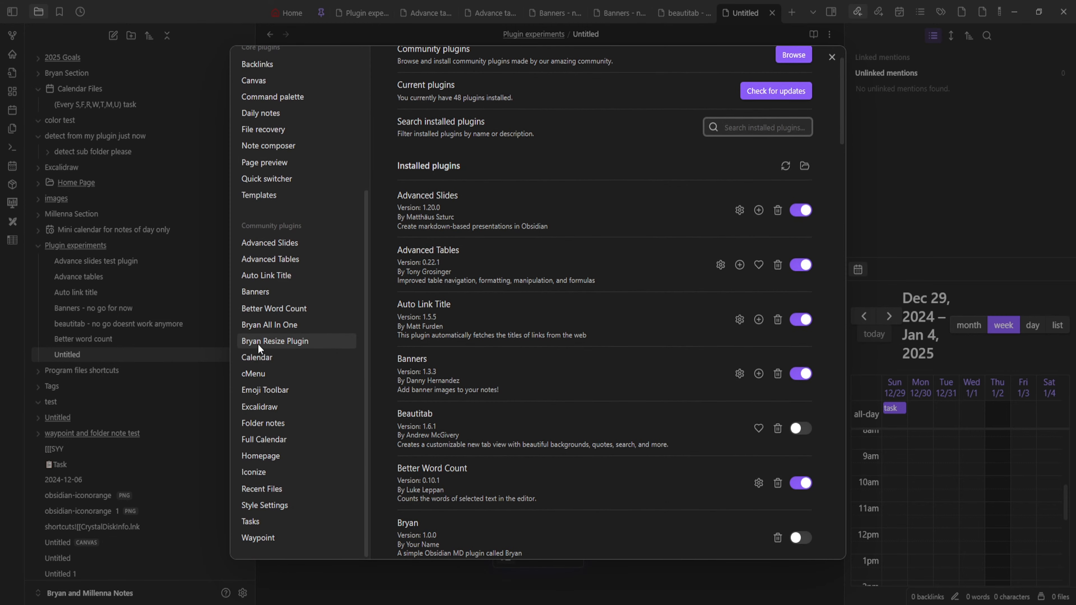
{"action": "left_click", "coordinate": [276, 323]}
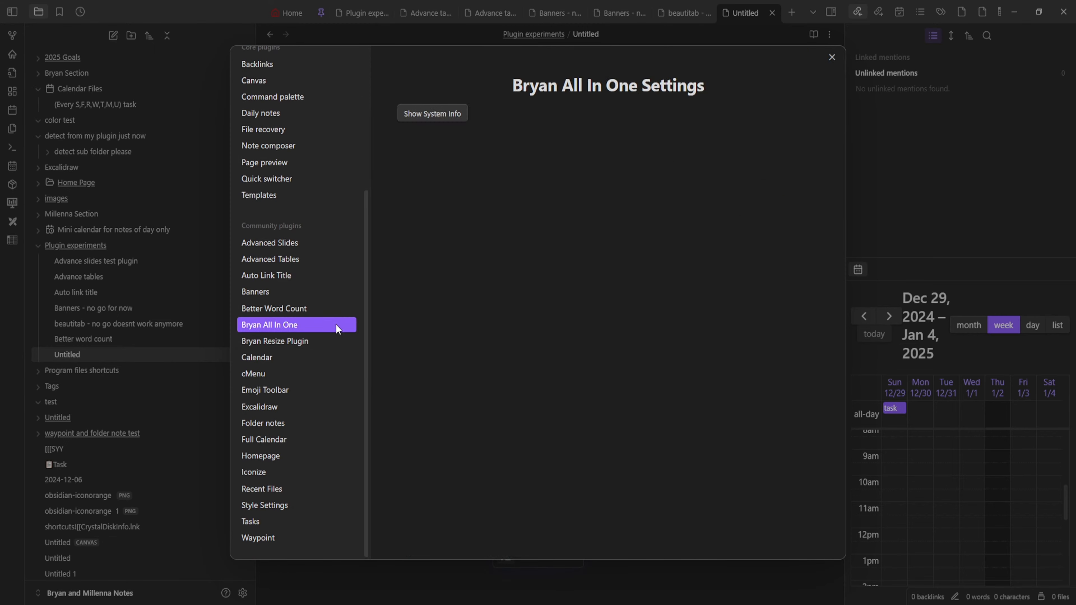
{"action": "left_click", "coordinate": [437, 111]}
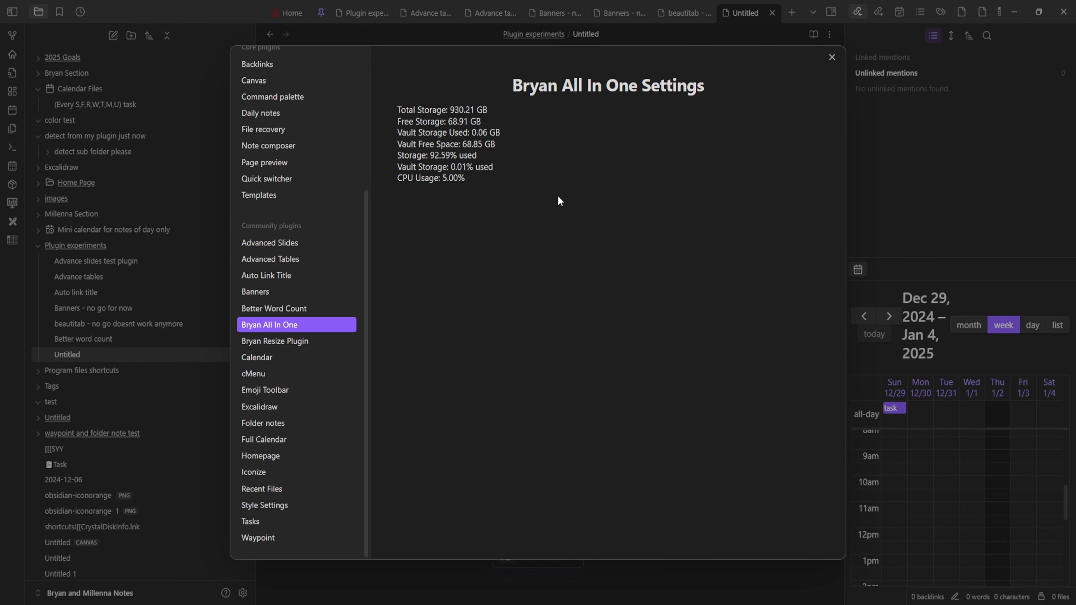
{"action": "left_click", "coordinate": [1022, 132]}
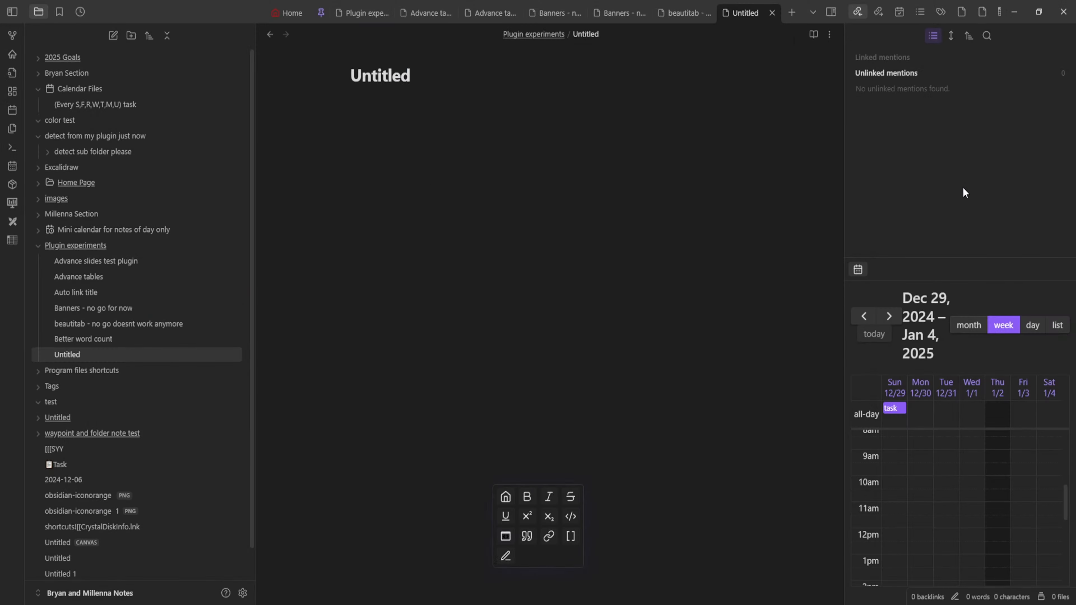
- Bring up the System Information view in the sidebar and examine its storage and CPU figures
{"action": "left_click", "coordinate": [963, 14]}
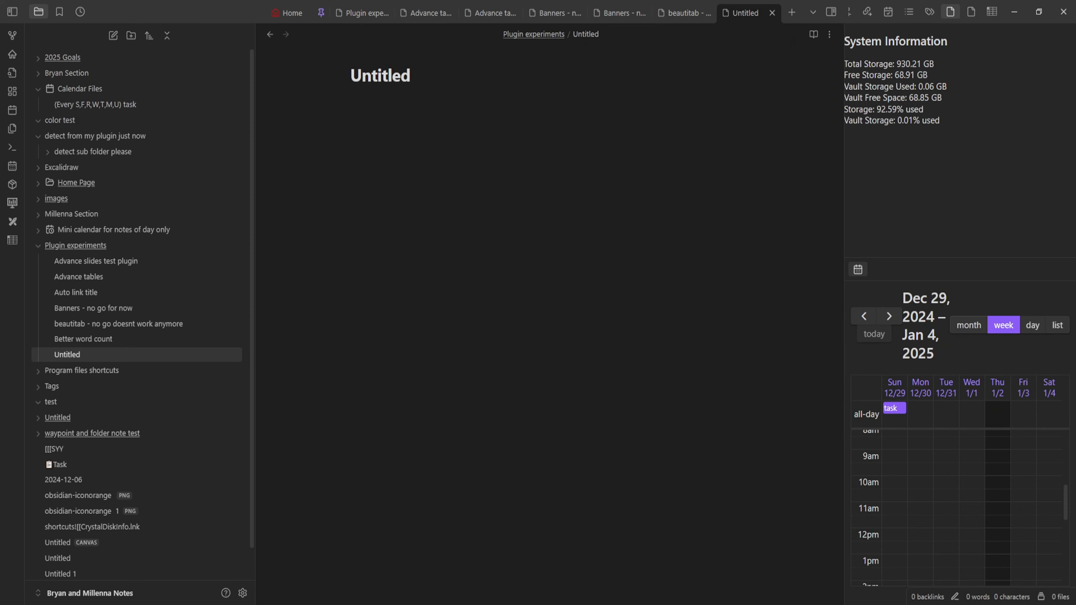
{"action": "key", "text": "alt+Tab"}
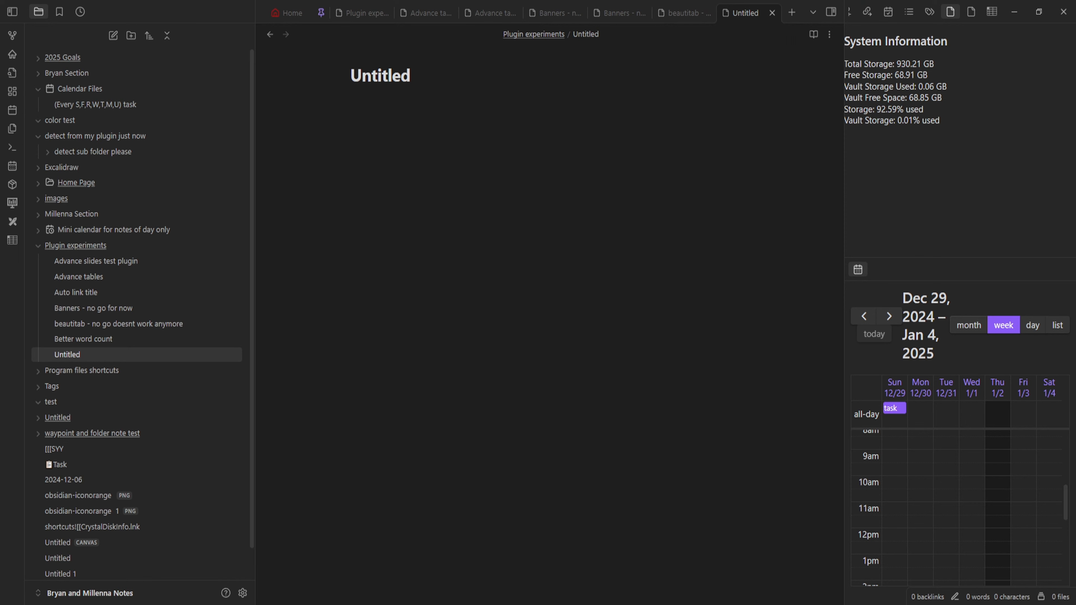
{"action": "left_click", "coordinate": [514, 402]}
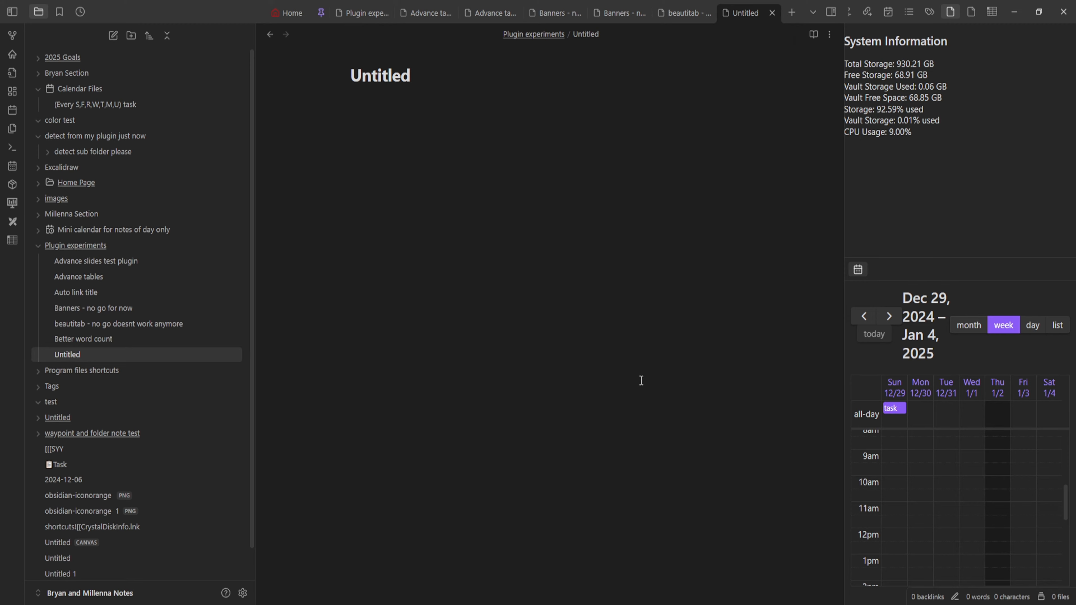
- Open the Bryan Resize Plugin settings and set the Task note's width to 212 px
{"action": "left_click", "coordinate": [243, 593]}
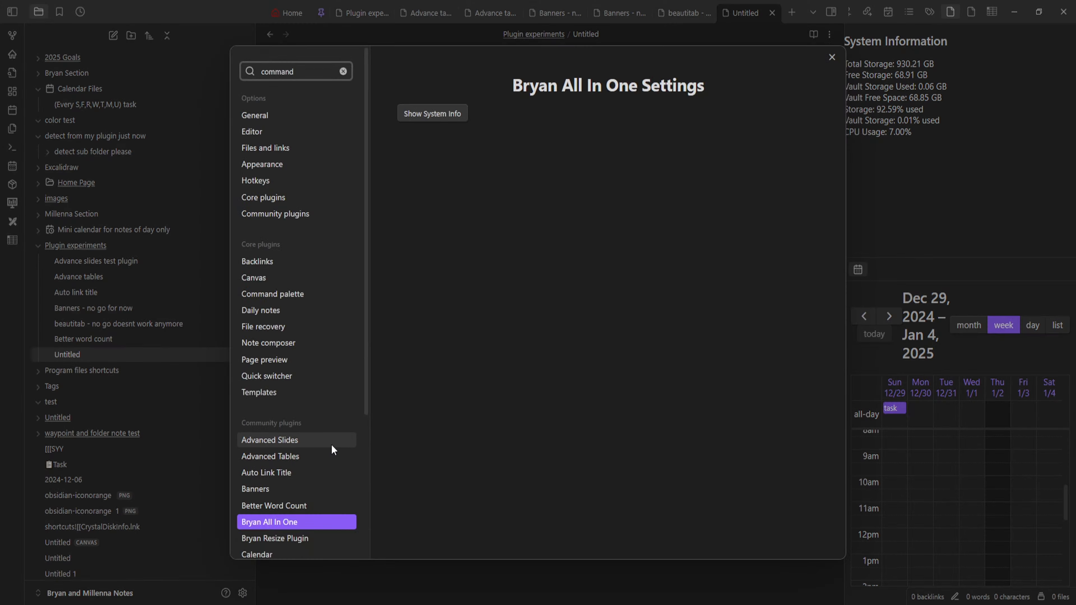
{"action": "scroll", "coordinate": [331, 445], "scroll_direction": "down", "scroll_amount": 3}
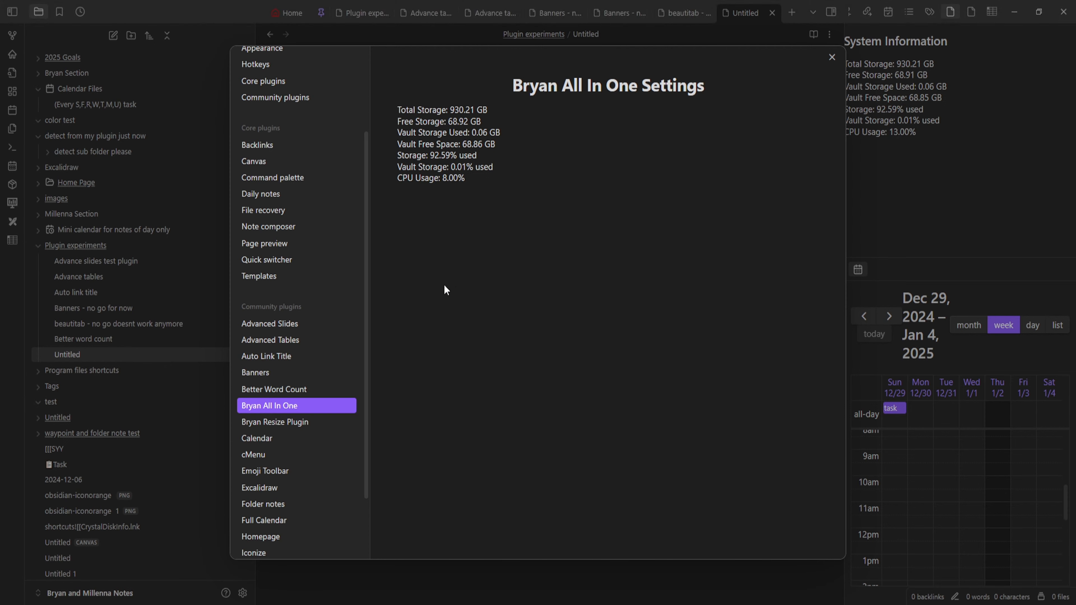
{"action": "left_click", "coordinate": [303, 422]}
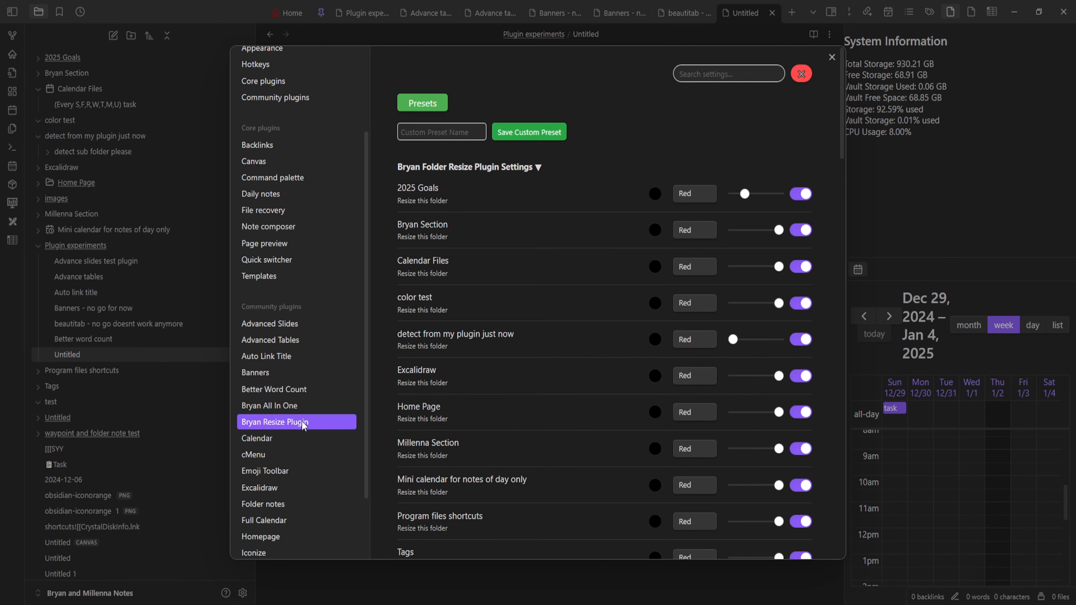
{"action": "scroll", "coordinate": [487, 349], "scroll_direction": "down", "scroll_amount": 15}
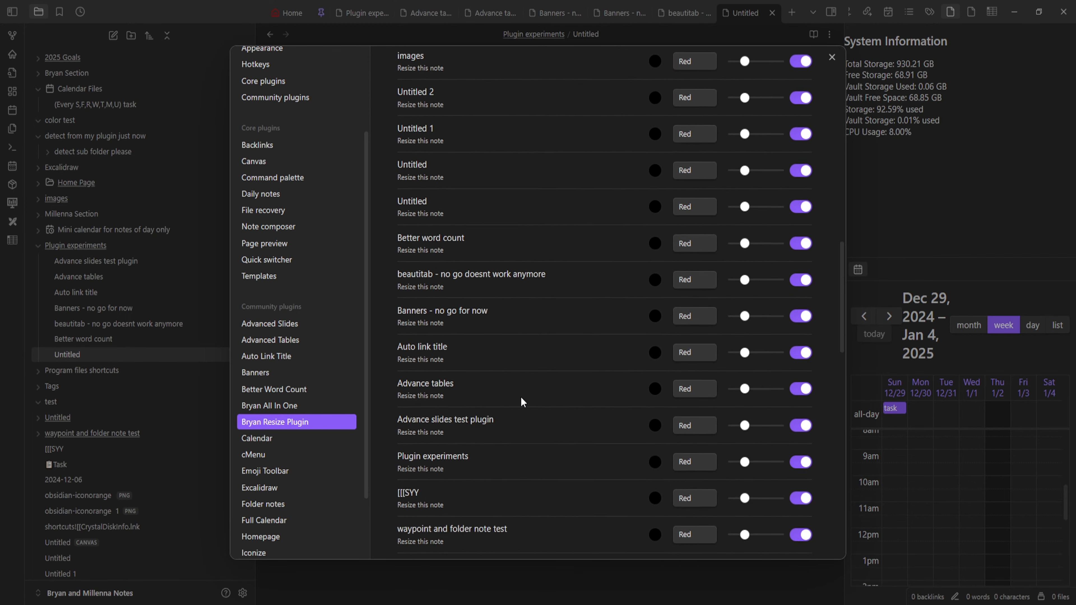
{"action": "scroll", "coordinate": [522, 401], "scroll_direction": "down", "scroll_amount": 15}
{"action": "mouse_move", "coordinate": [752, 331]}
{"action": "left_mouse_down"}
{"action": "mouse_move", "coordinate": [760, 338]}
{"action": "mouse_move", "coordinate": [773, 329]}
{"action": "mouse_move", "coordinate": [746, 331]}
{"action": "left_mouse_up"}
{"action": "scroll", "coordinate": [418, 445], "scroll_direction": "down", "scroll_amount": 5}
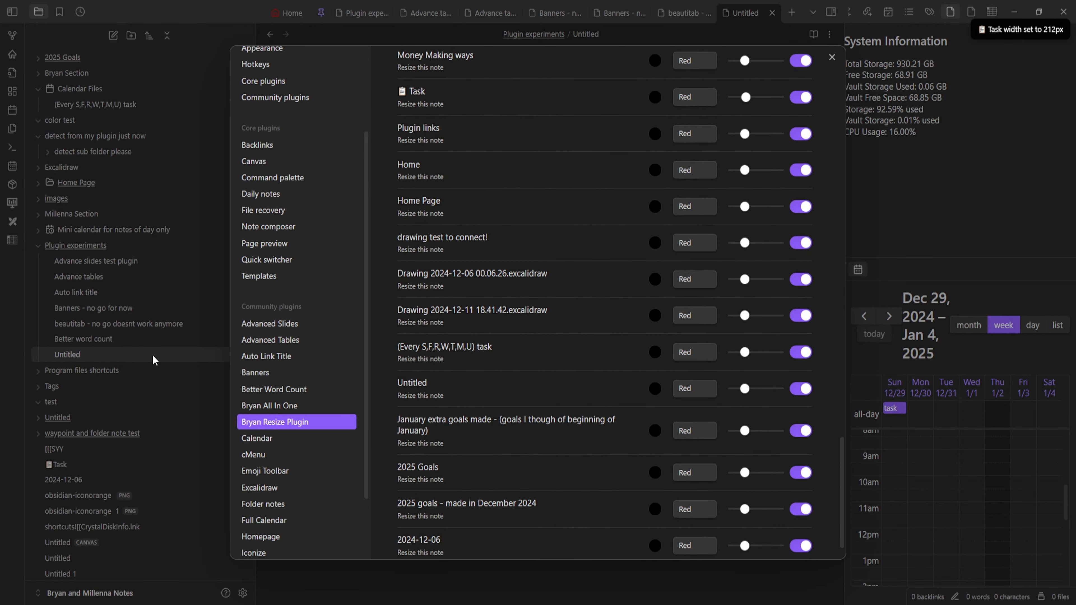
{"action": "scroll", "coordinate": [477, 378], "scroll_direction": "down", "scroll_amount": 1}
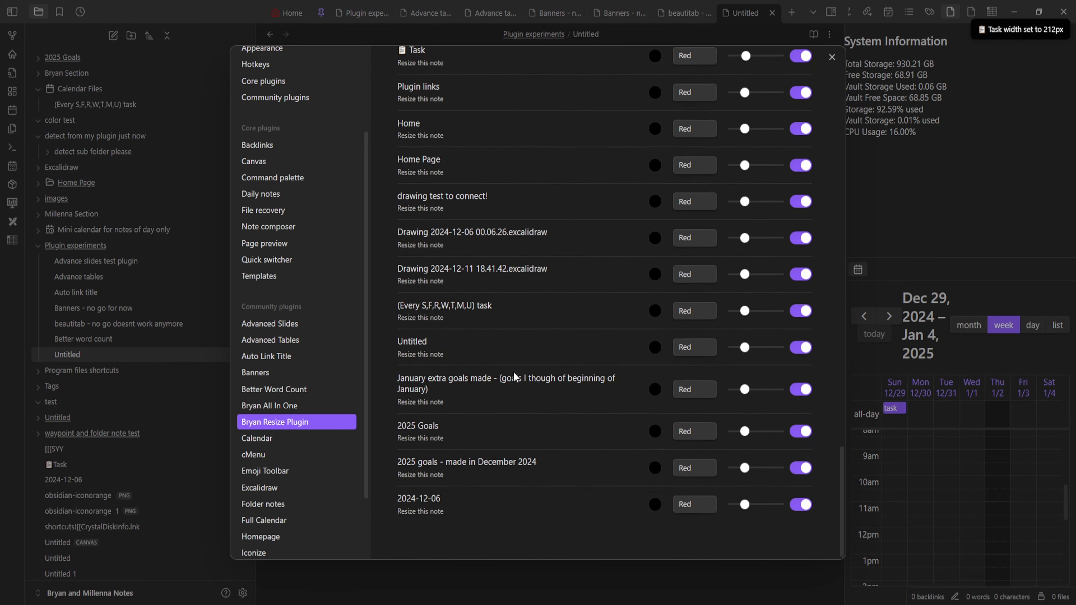
- Review the notes and folders in the resize settings and collapse the Bryan Folder Resize Plugin Settings section
{"action": "scroll", "coordinate": [542, 400], "scroll_direction": "up", "scroll_amount": 5}
{"action": "scroll", "coordinate": [540, 397], "scroll_direction": "up", "scroll_amount": 15}
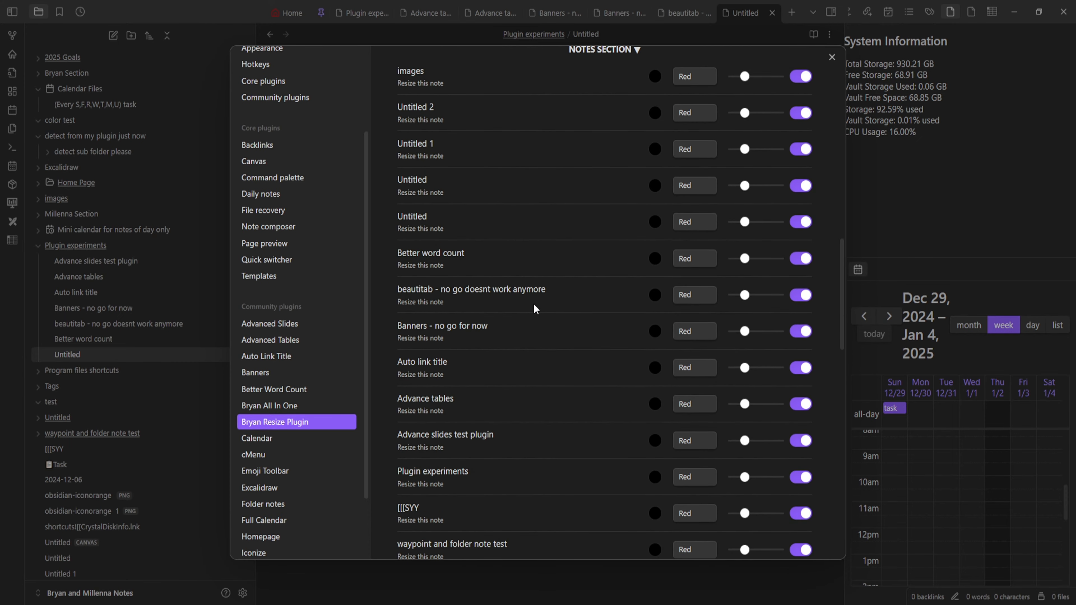
{"action": "scroll", "coordinate": [613, 385], "scroll_direction": "down", "scroll_amount": 6}
{"action": "scroll", "coordinate": [614, 296], "scroll_direction": "up", "scroll_amount": 10}
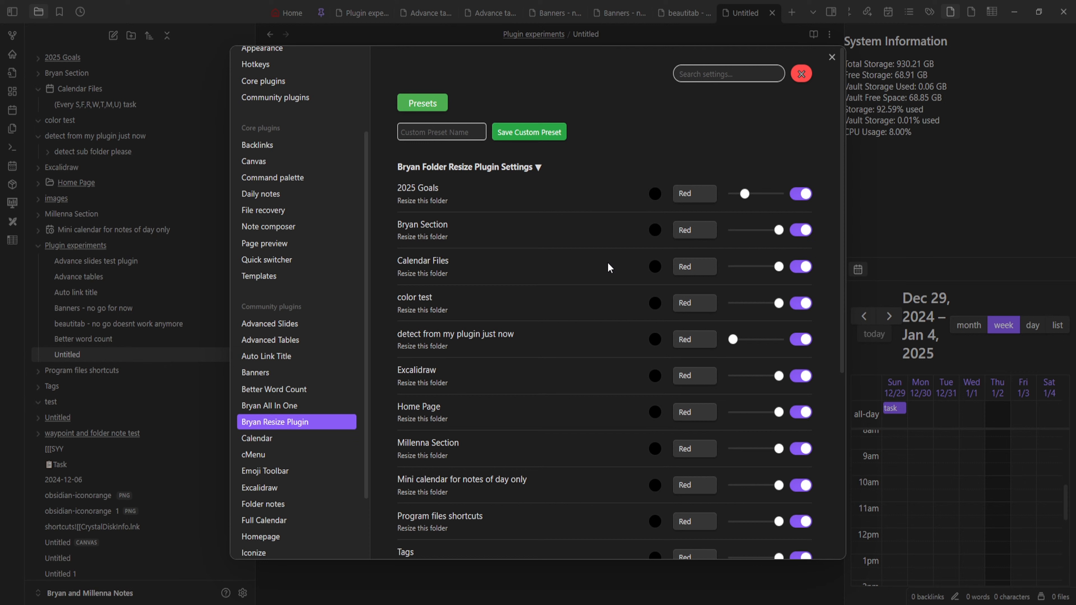
{"action": "left_click", "coordinate": [519, 167]}
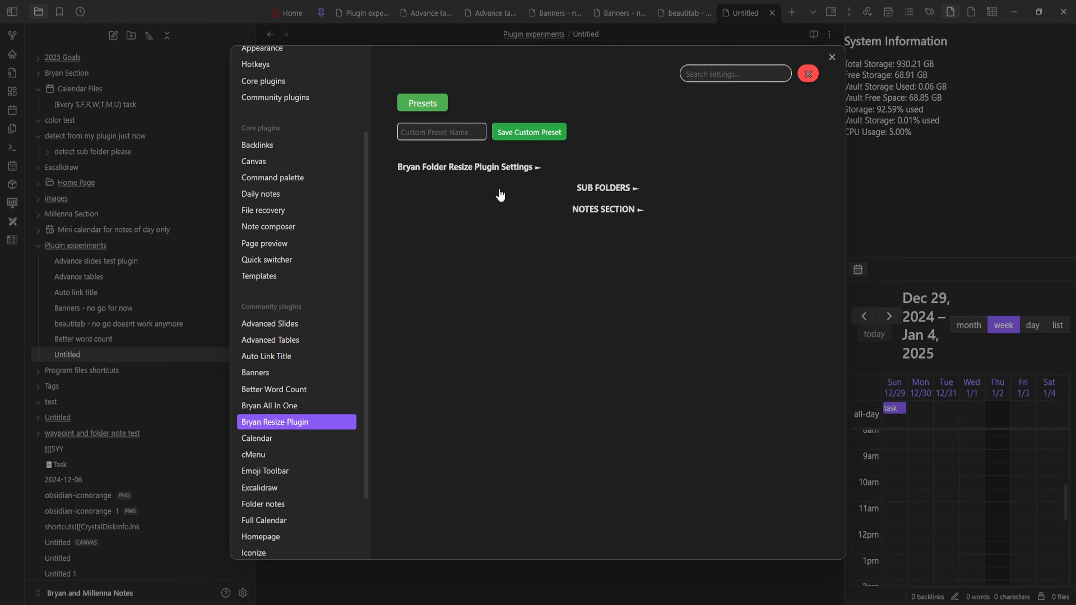
- Show the resize presets and save a custom preset named "ggg"
{"action": "left_click", "coordinate": [422, 112]}
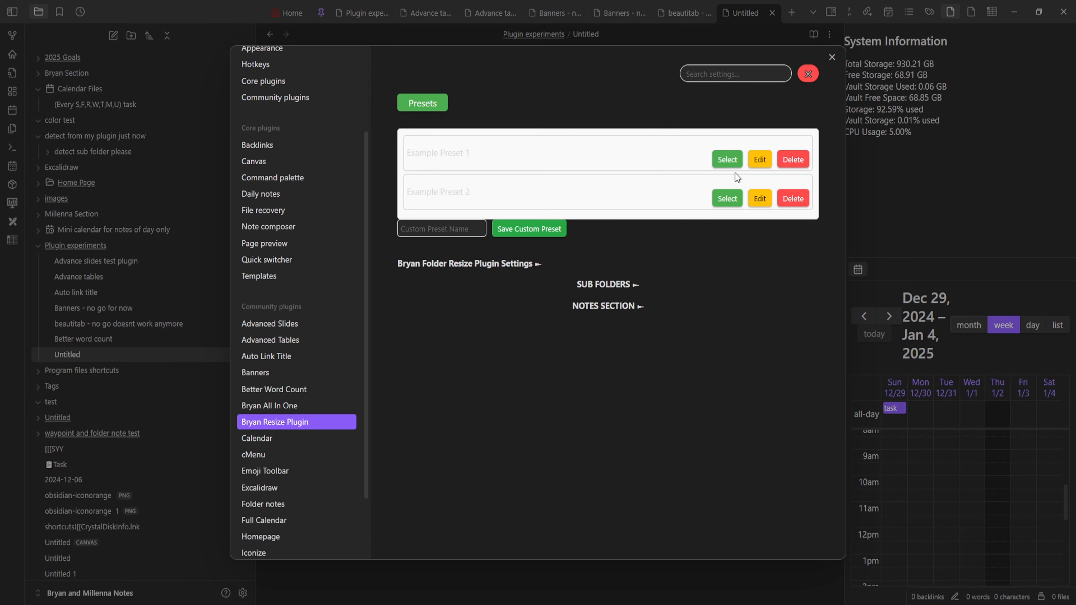
{"action": "left_click", "coordinate": [533, 237]}
{"action": "type", "text": "ggg"}
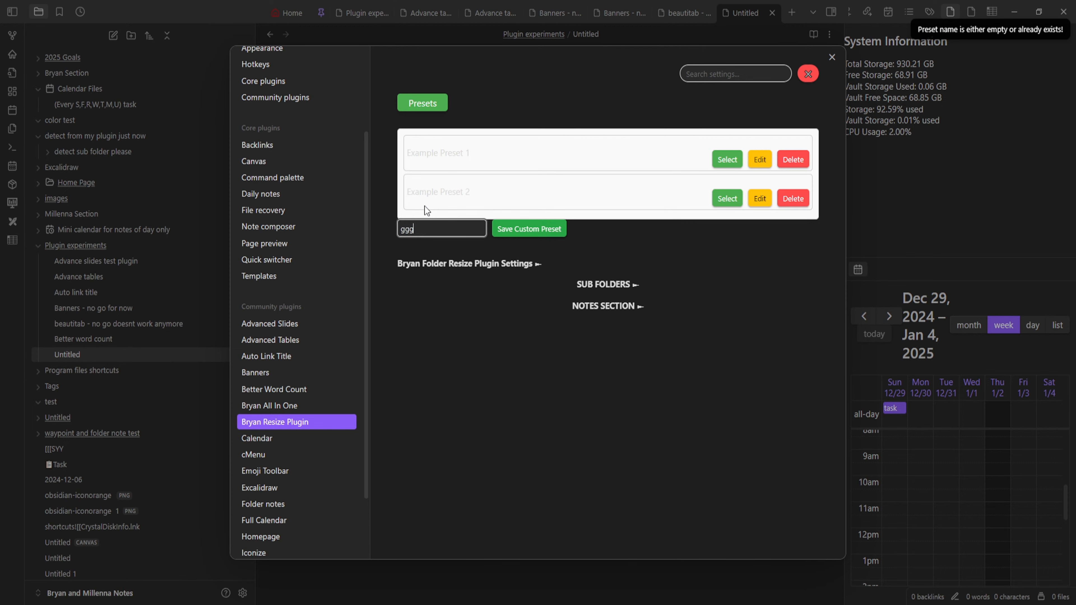
{"action": "left_click", "coordinate": [537, 237]}
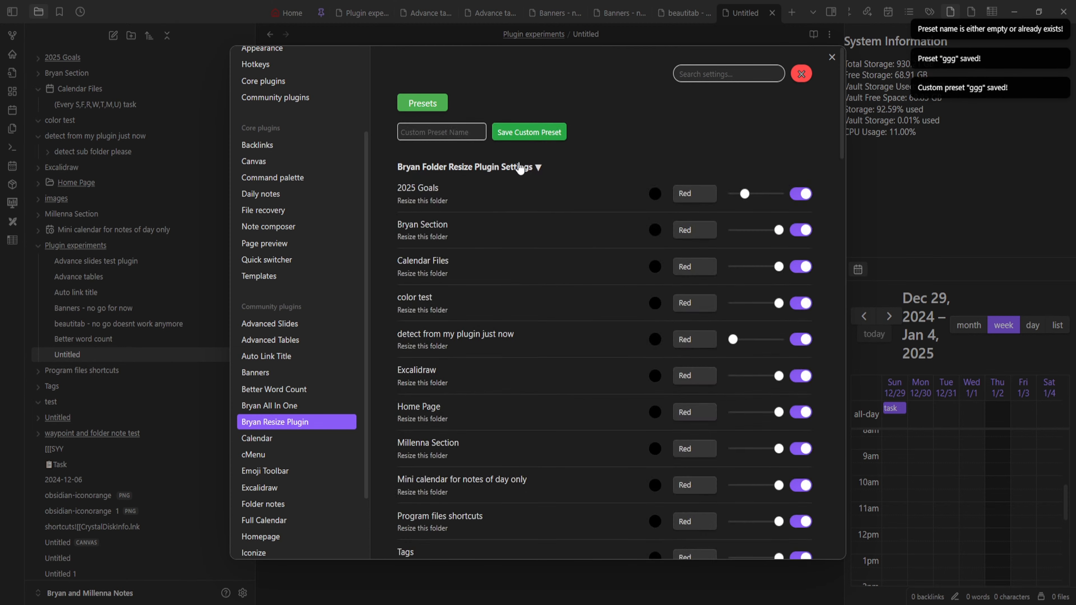
- Show the resize presets and filter the resize plugin's settings by "goals"
{"action": "left_click", "coordinate": [422, 103]}
{"action": "scroll", "coordinate": [546, 195], "scroll_direction": "down", "scroll_amount": 4}
{"action": "scroll", "coordinate": [471, 277], "scroll_direction": "up", "scroll_amount": 4}
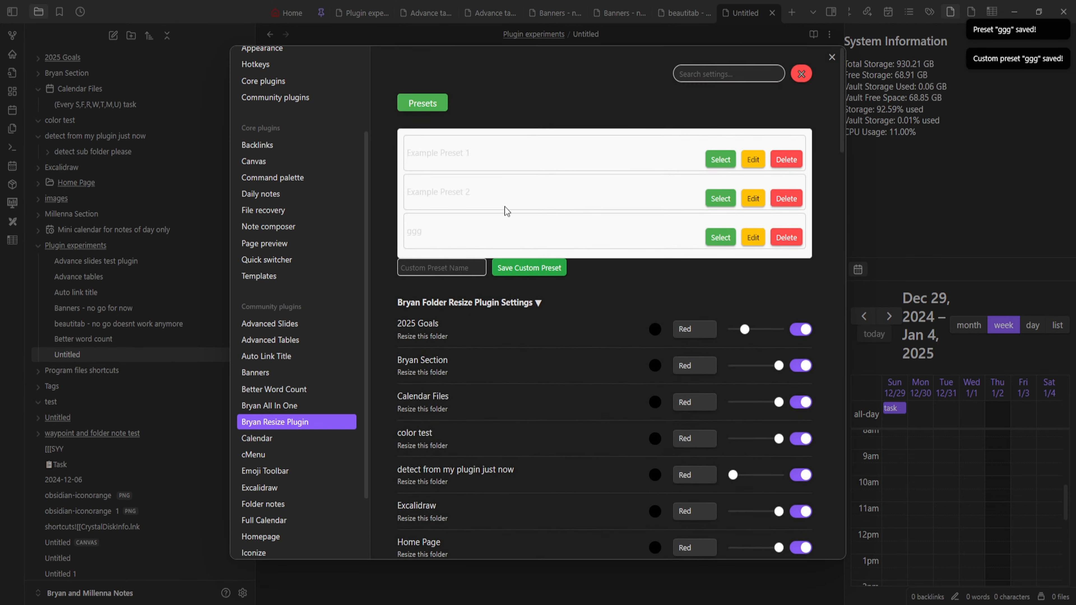
{"action": "left_click", "coordinate": [755, 71]}
{"action": "type", "text": "s"}
{"action": "key", "text": "BackSpace"}
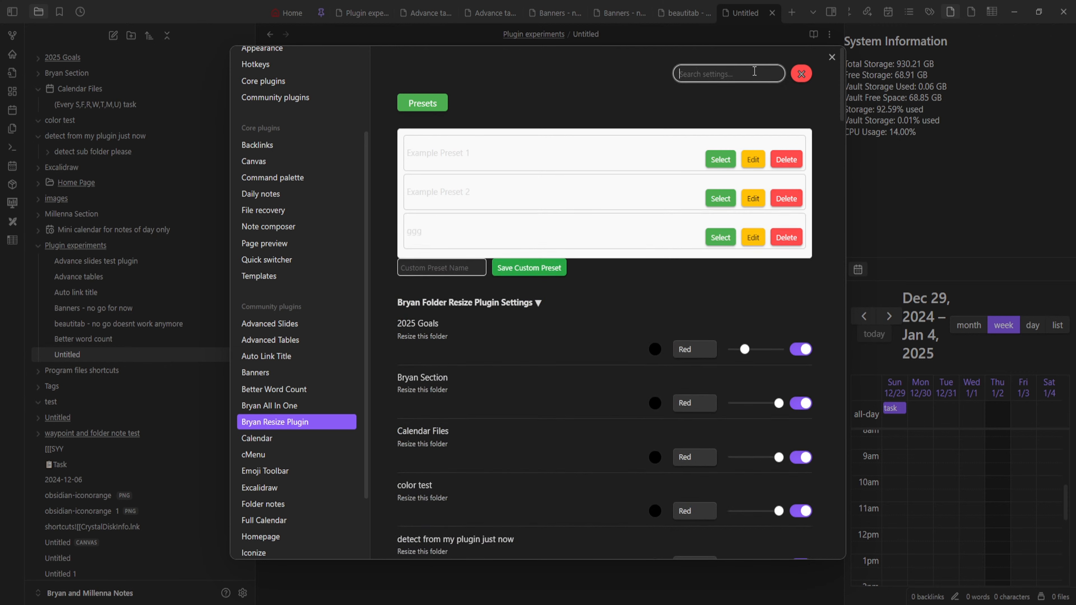
{"action": "type", "text": "goals"}
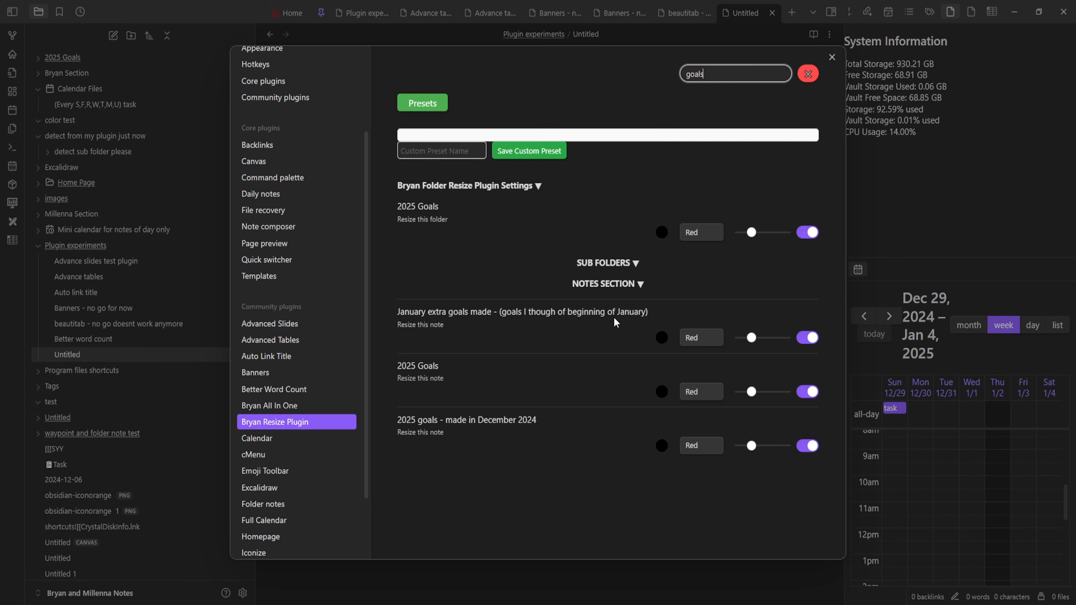
- Collapse and re-expand the Sub Folders and Notes Section groups of the filtered settings, and clear the settings search
{"action": "left_click", "coordinate": [620, 268]}
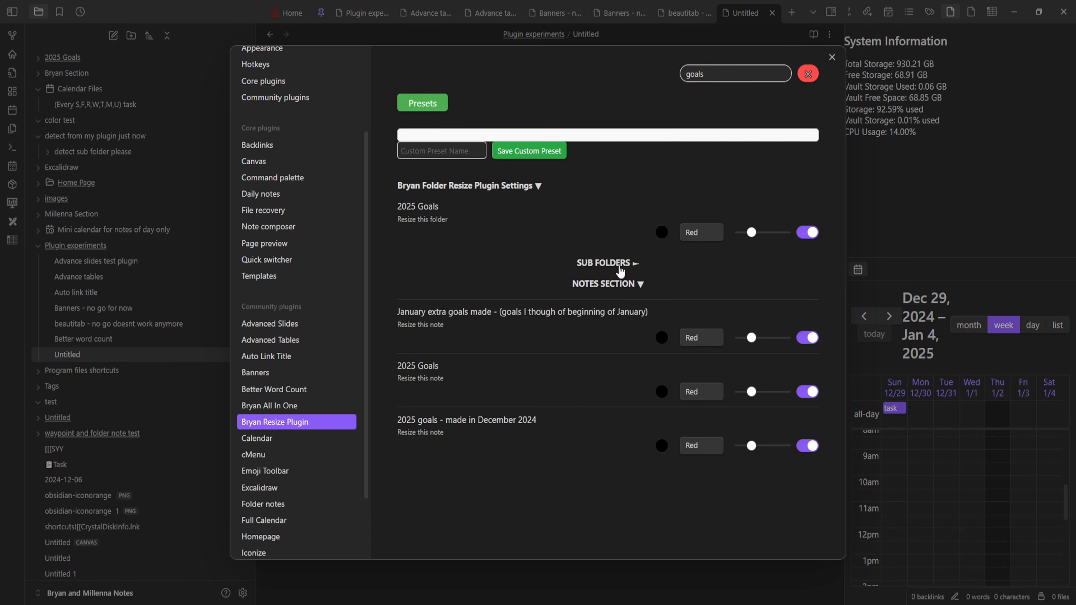
{"action": "left_click", "coordinate": [621, 287]}
{"action": "left_click", "coordinate": [626, 282]}
{"action": "left_click", "coordinate": [627, 267]}
{"action": "left_click", "coordinate": [799, 78]}
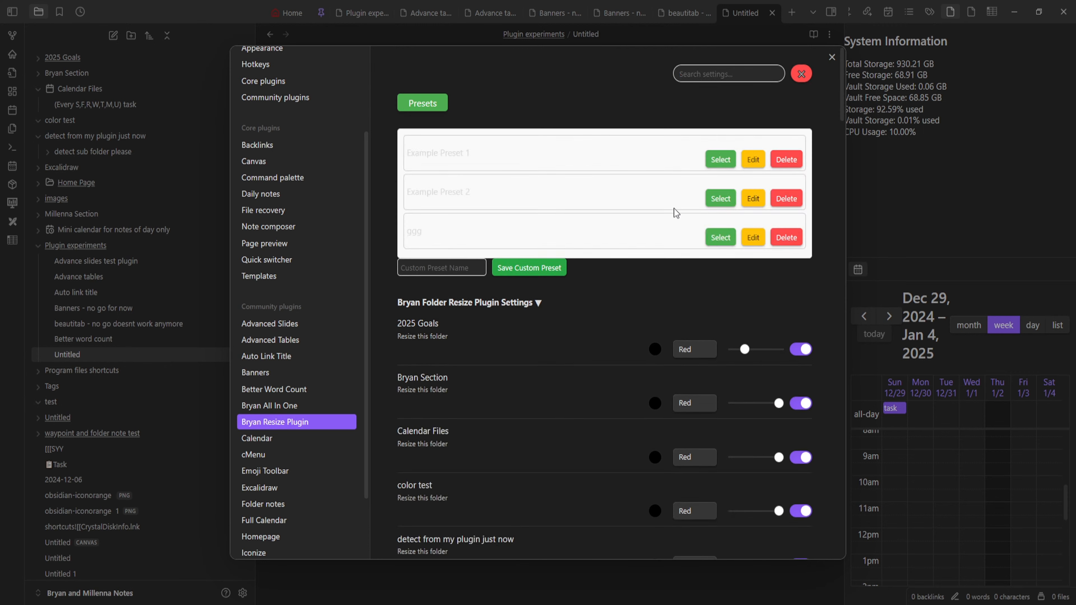
- Try a muted red colour on the 2025 Goals folder, and switch the folder's resizing off and back on
{"action": "scroll", "coordinate": [610, 250], "scroll_direction": "down", "scroll_amount": 6}
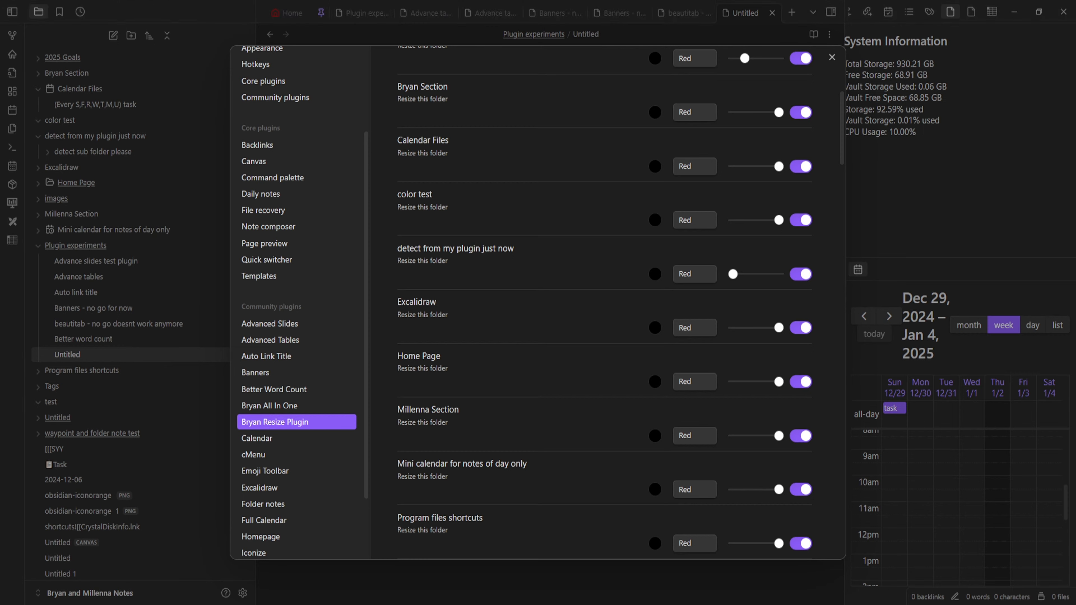
{"action": "scroll", "coordinate": [686, 255], "scroll_direction": "up", "scroll_amount": 6}
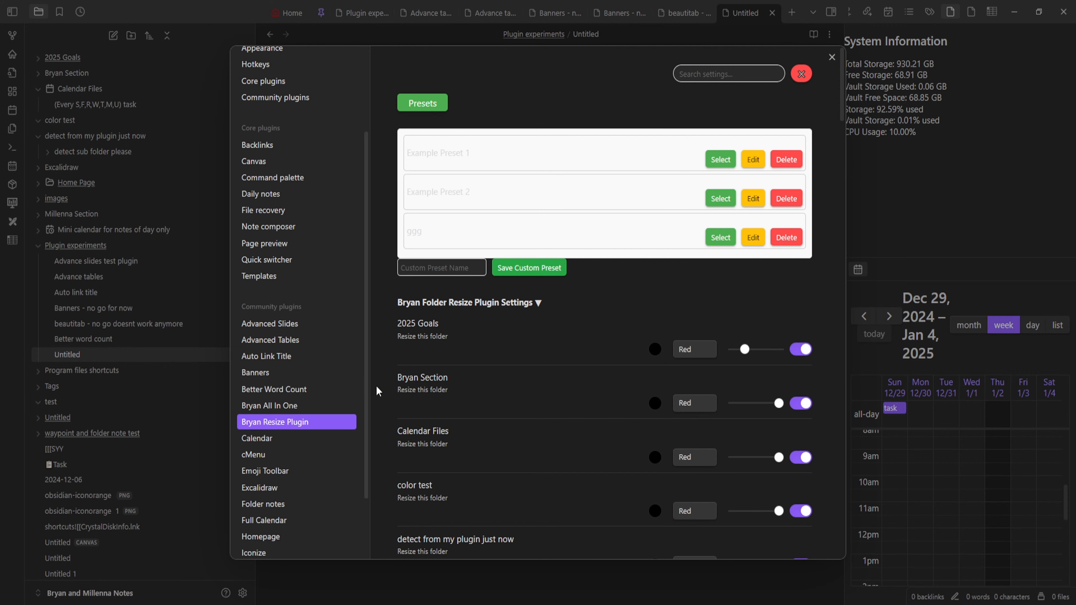
{"action": "scroll", "coordinate": [558, 388], "scroll_direction": "down", "scroll_amount": 1}
{"action": "scroll", "coordinate": [558, 389], "scroll_direction": "down", "scroll_amount": 2}
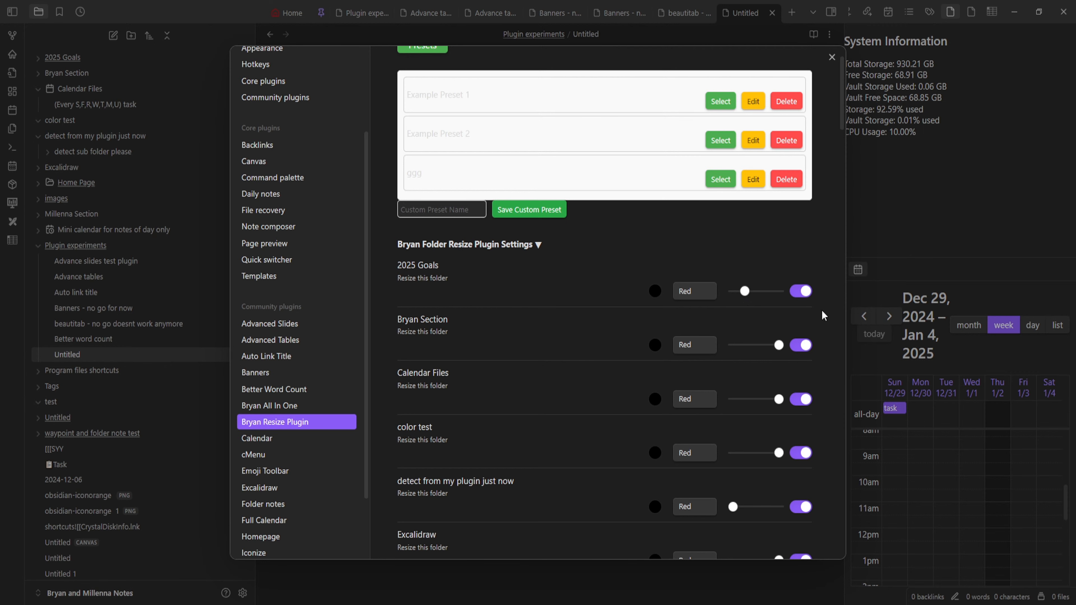
{"action": "scroll", "coordinate": [698, 177], "scroll_direction": "down", "scroll_amount": 3}
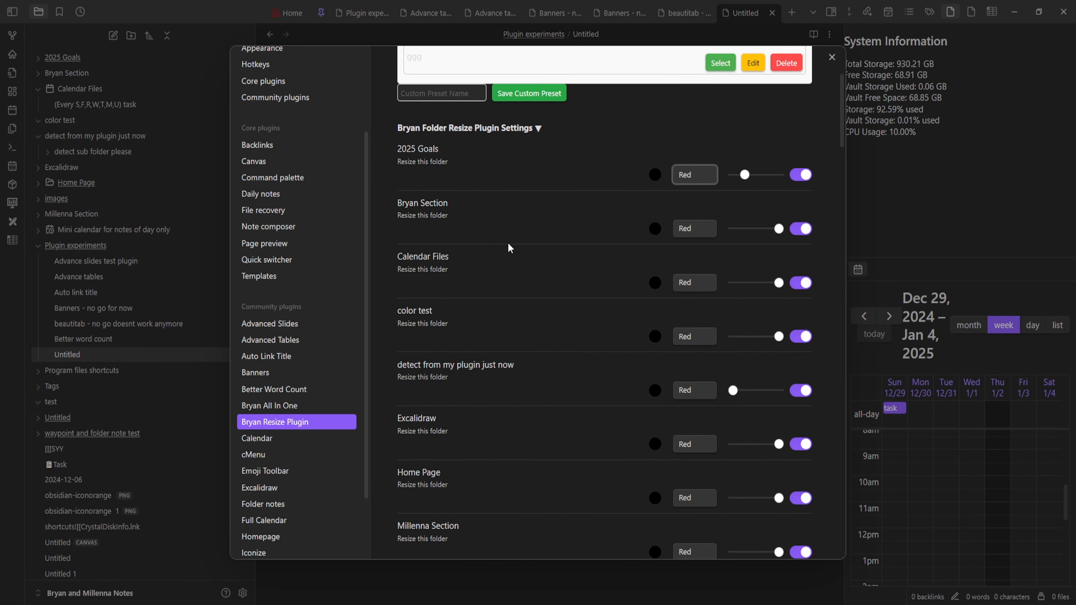
{"action": "left_click", "coordinate": [660, 181]}
{"action": "scroll", "coordinate": [704, 322], "scroll_direction": "down", "scroll_amount": 3}
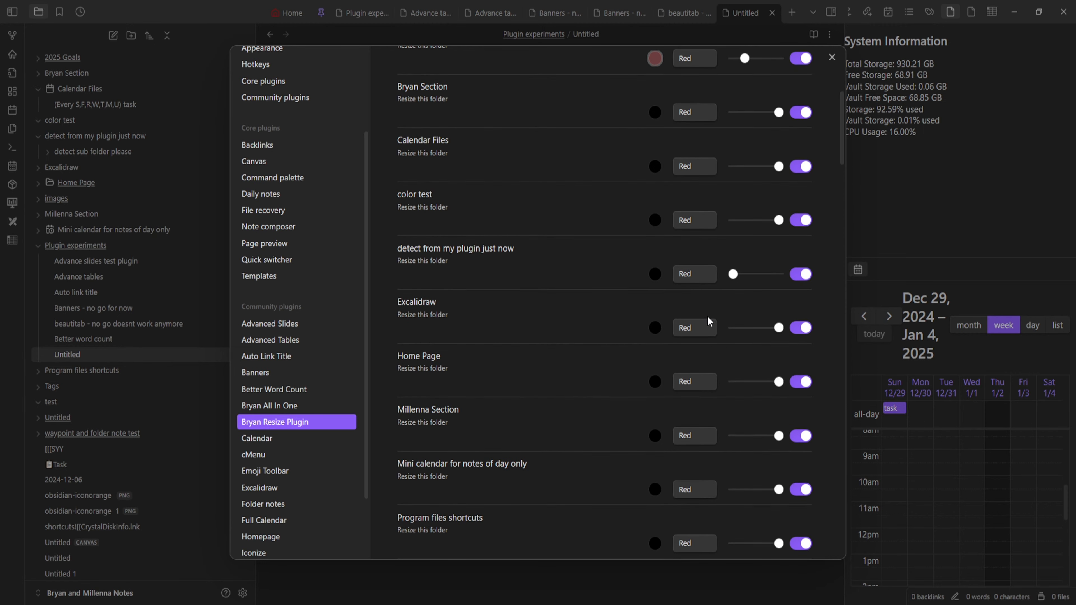
{"action": "scroll", "coordinate": [720, 296], "scroll_direction": "up", "scroll_amount": 6}
{"action": "left_click", "coordinate": [801, 349]}
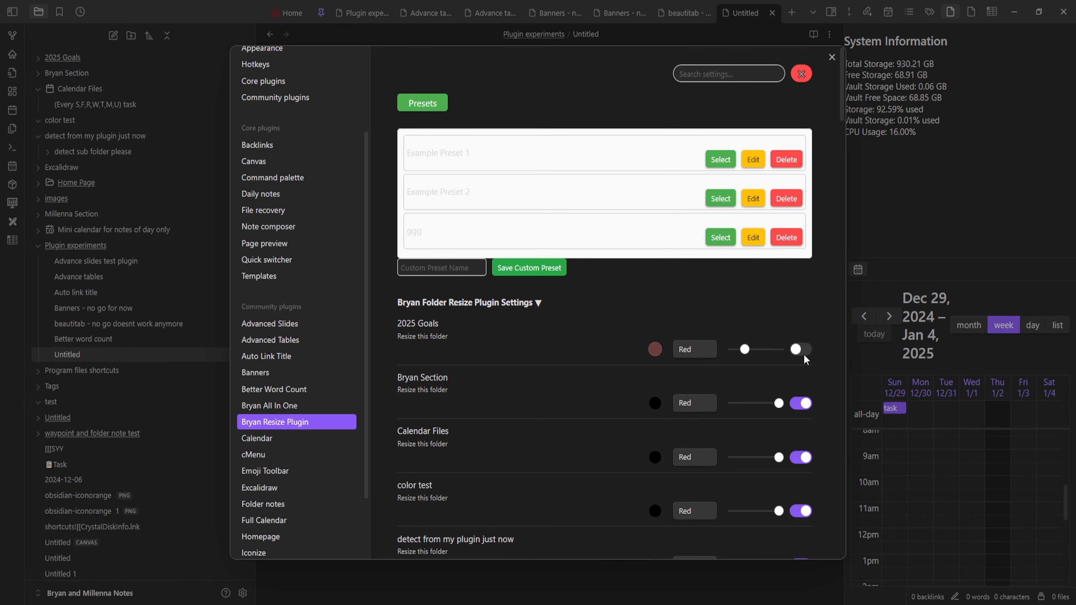
{"action": "left_click", "coordinate": [804, 354]}
{"action": "scroll", "coordinate": [695, 316], "scroll_direction": "down", "scroll_amount": 3}
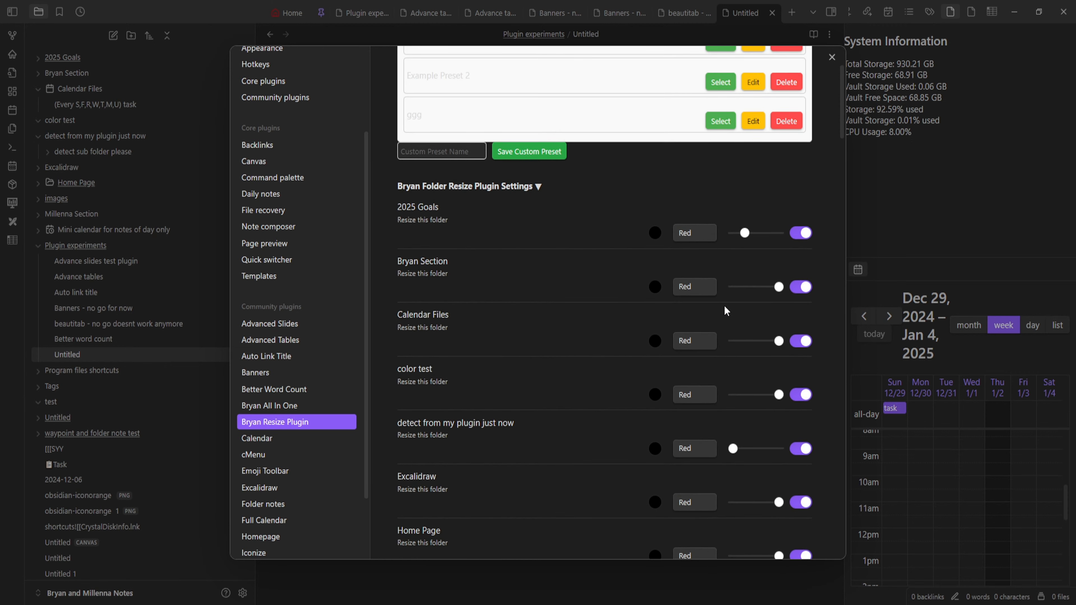
{"action": "scroll", "coordinate": [725, 307], "scroll_direction": "up", "scroll_amount": 3}
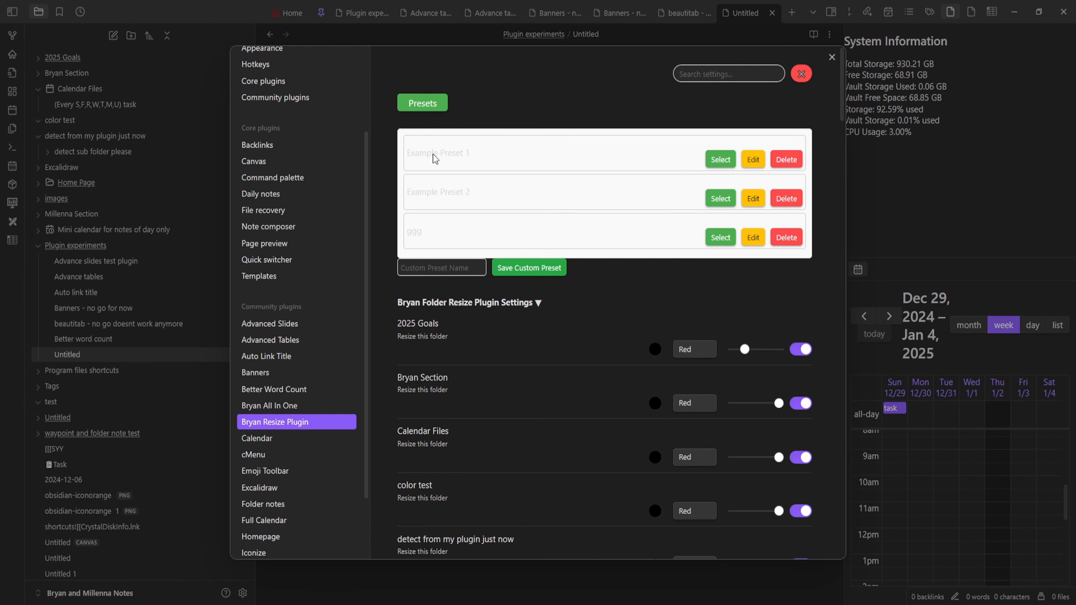
- Look through the resizable folders and notes, collapse the folder, subfolder and notes sections, and hide the presets
{"action": "scroll", "coordinate": [531, 352], "scroll_direction": "down", "scroll_amount": 10}
{"action": "scroll", "coordinate": [564, 335], "scroll_direction": "down", "scroll_amount": 20}
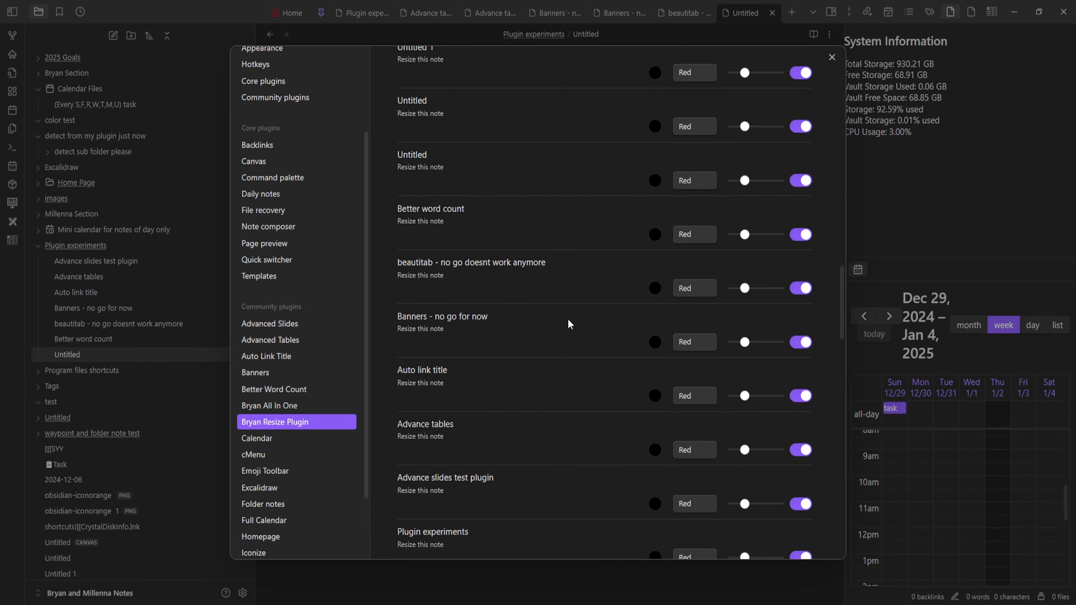
{"action": "scroll", "coordinate": [551, 352], "scroll_direction": "down", "scroll_amount": 12}
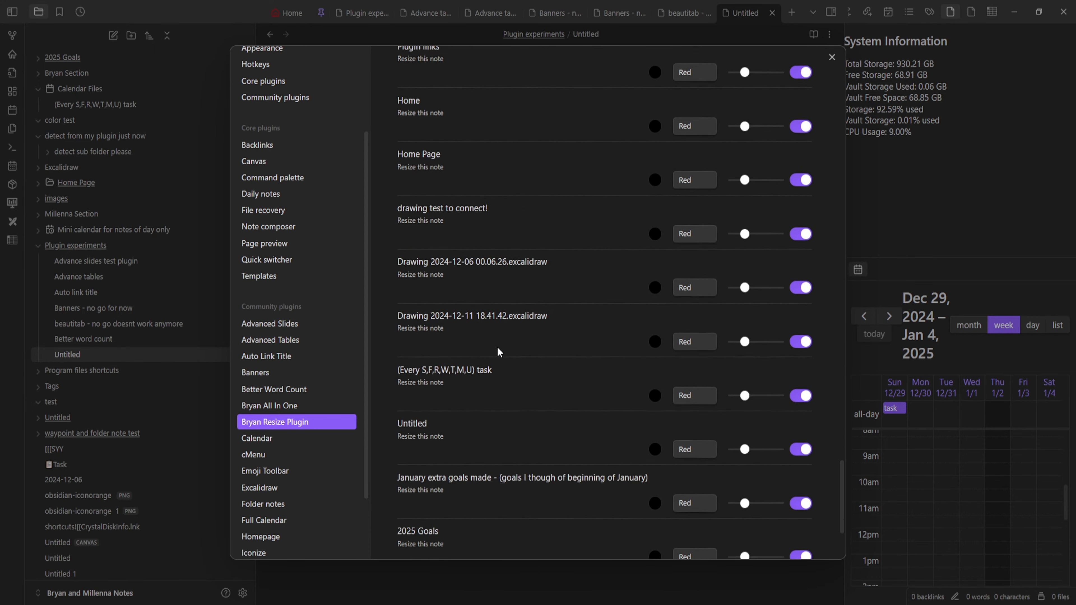
{"action": "scroll", "coordinate": [490, 357], "scroll_direction": "up", "scroll_amount": 20}
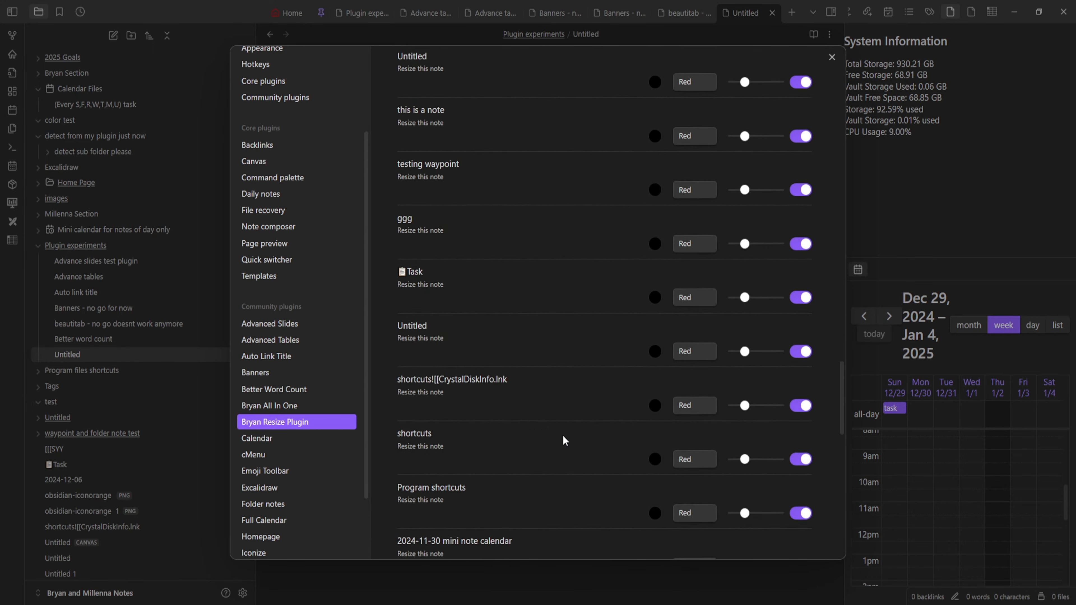
{"action": "scroll", "coordinate": [572, 402], "scroll_direction": "up", "scroll_amount": 8}
{"action": "scroll", "coordinate": [589, 429], "scroll_direction": "down", "scroll_amount": 3}
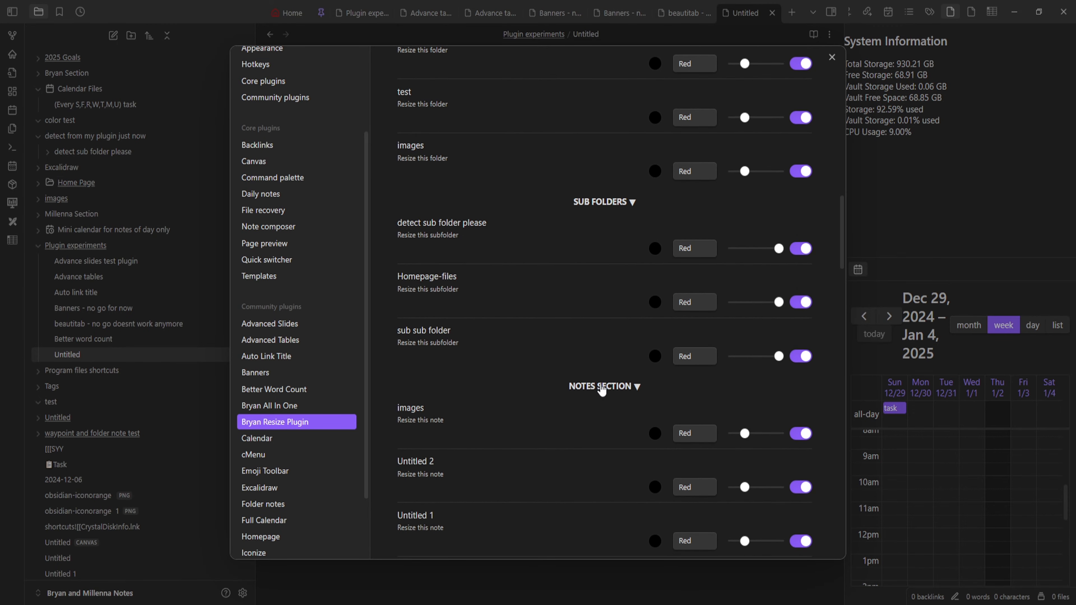
{"action": "left_click", "coordinate": [601, 384]}
{"action": "scroll", "coordinate": [616, 326], "scroll_direction": "up", "scroll_amount": 20}
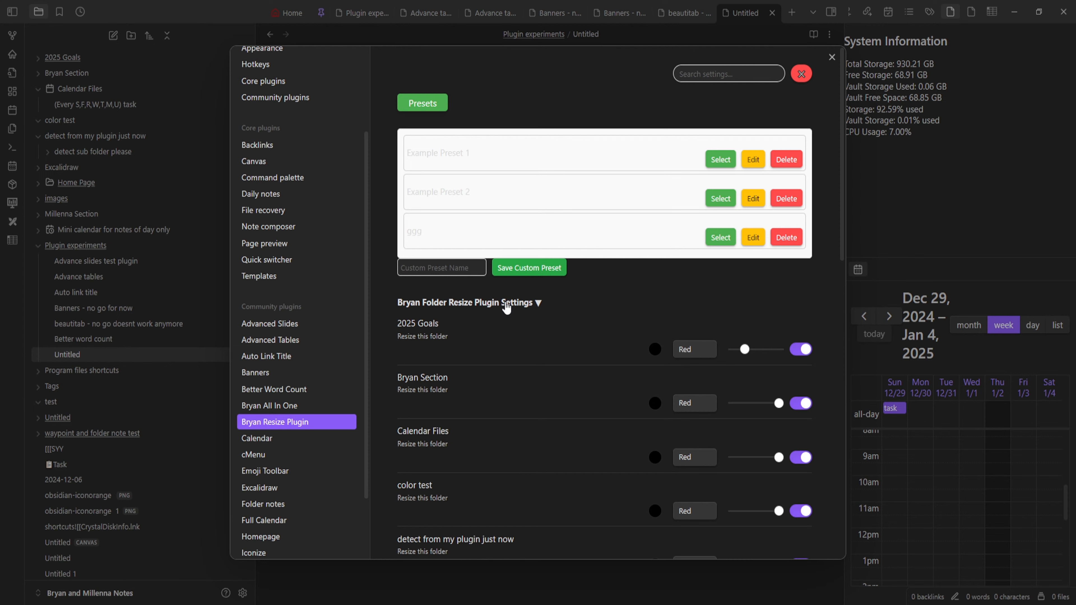
{"action": "left_click", "coordinate": [507, 305]}
{"action": "left_click", "coordinate": [426, 104]}
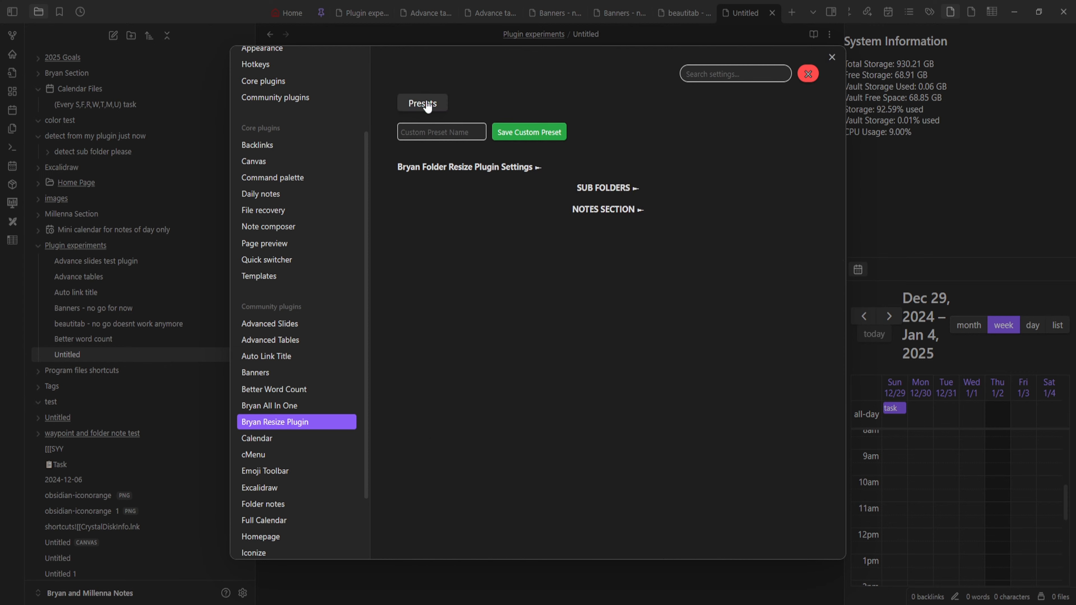
- Save a custom resize preset named "easier" and show the presets list
{"action": "left_click", "coordinate": [453, 136]}
{"action": "type", "text": "easier"}
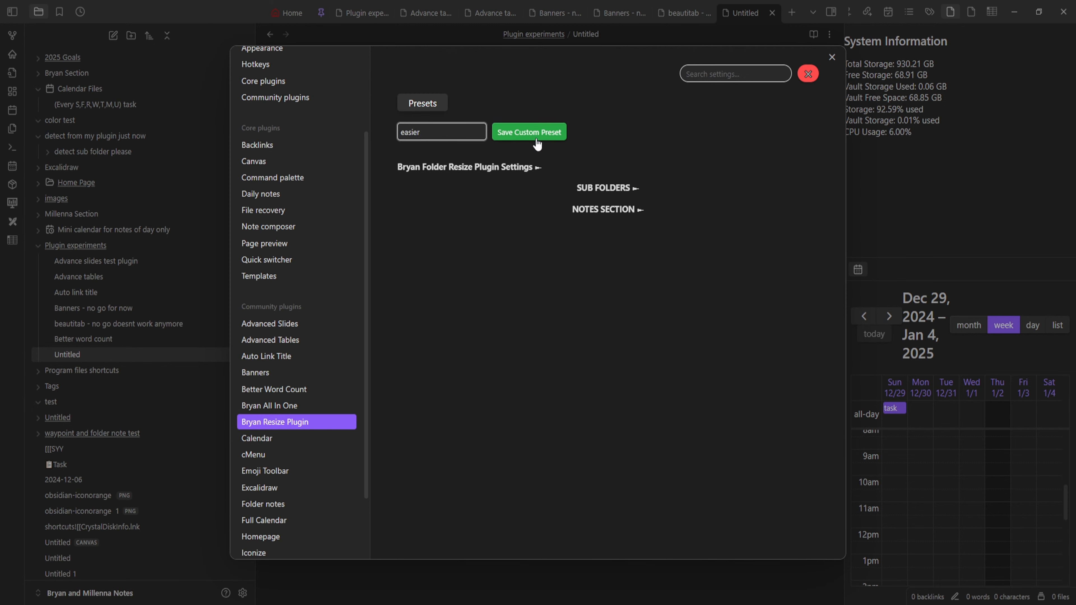
{"action": "left_click", "coordinate": [529, 131]}
{"action": "left_click", "coordinate": [424, 103]}
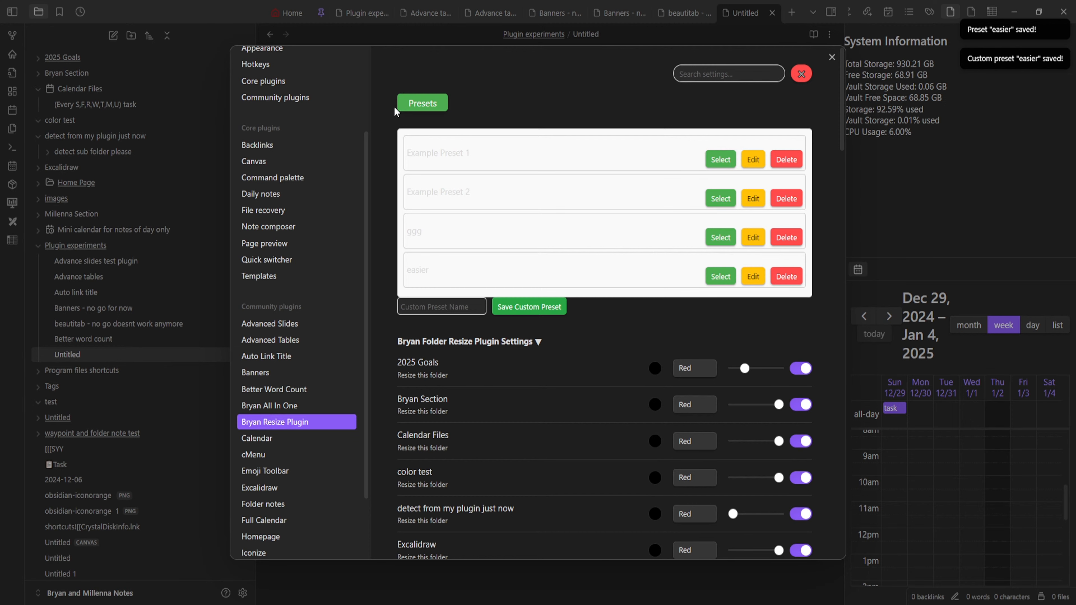
- Hide the presets again and collapse the Bryan Folder Resize Plugin Settings, Sub Folders and Notes Section groups
{"action": "left_click", "coordinate": [410, 104]}
{"action": "left_click", "coordinate": [514, 170]}
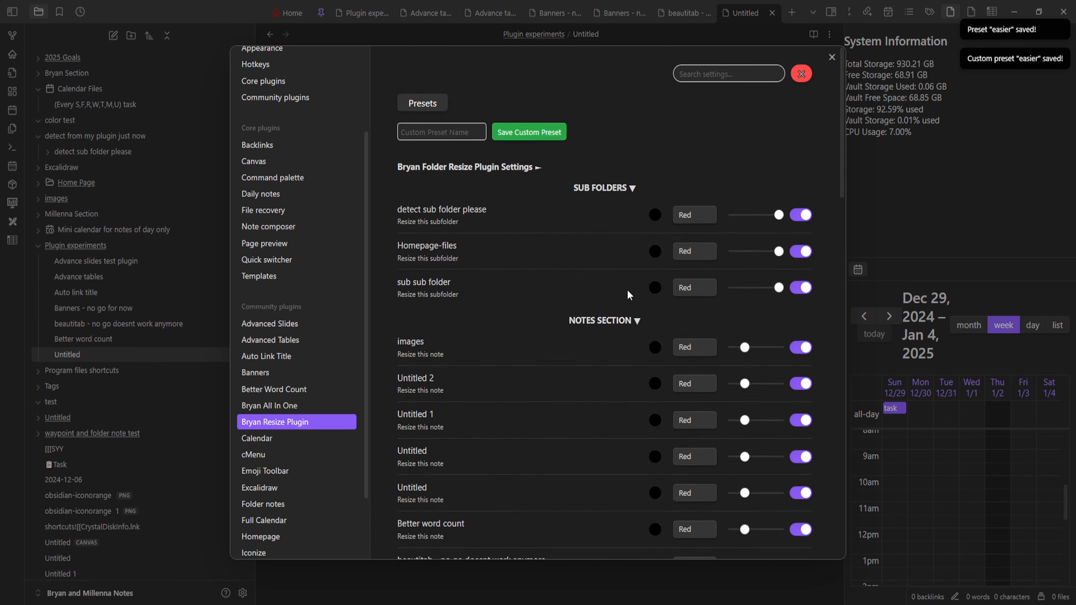
{"action": "left_click", "coordinate": [606, 188]}
{"action": "left_click", "coordinate": [633, 212]}
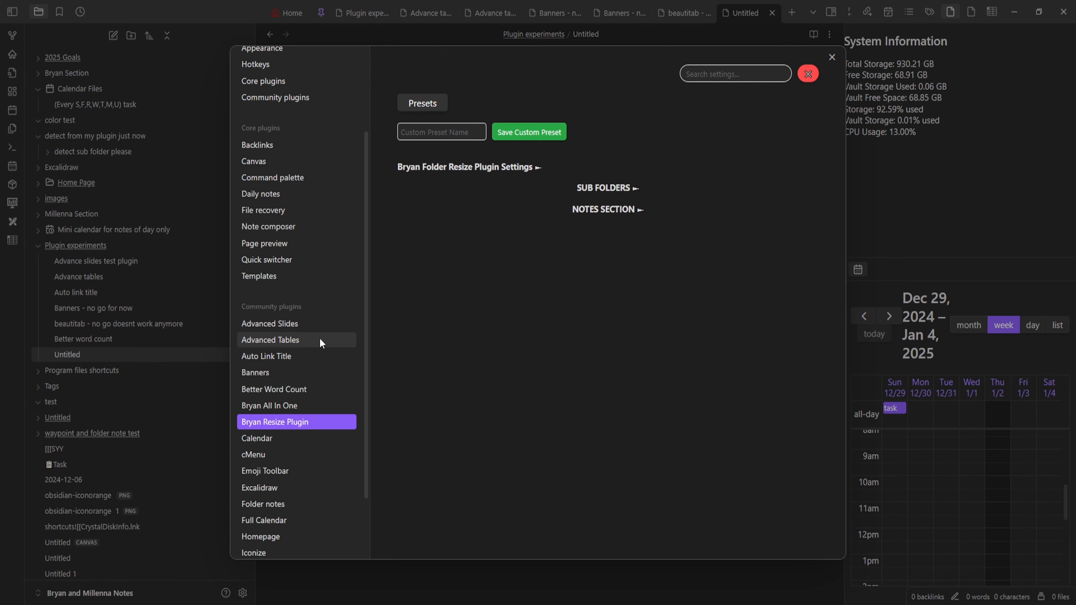
- Open the community plugin browser and limit it to installed plugins only
{"action": "scroll", "coordinate": [292, 177], "scroll_direction": "up", "scroll_amount": 3}
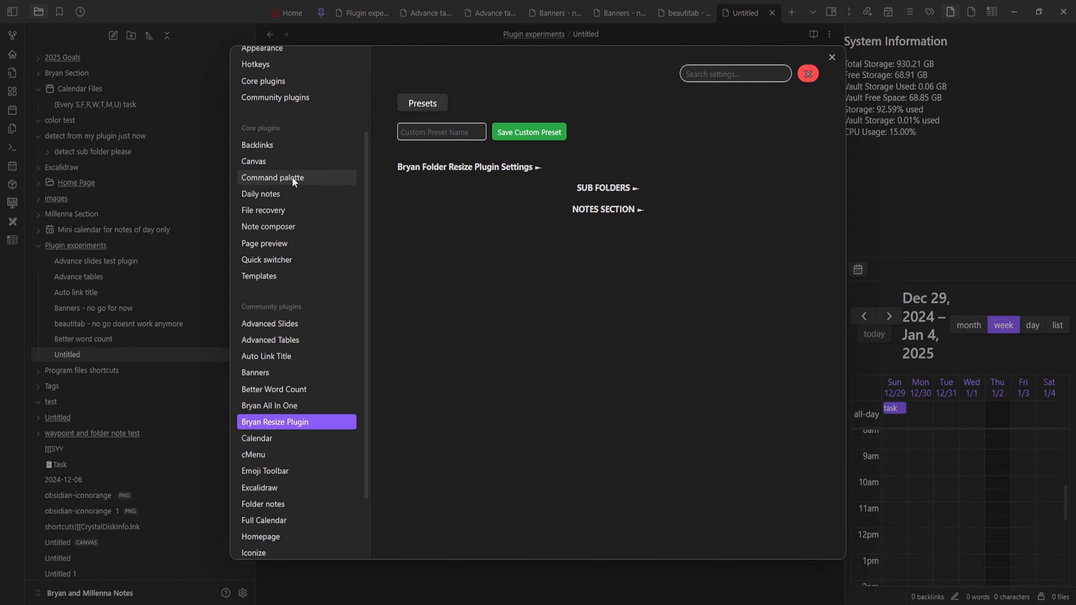
{"action": "left_click", "coordinate": [280, 214]}
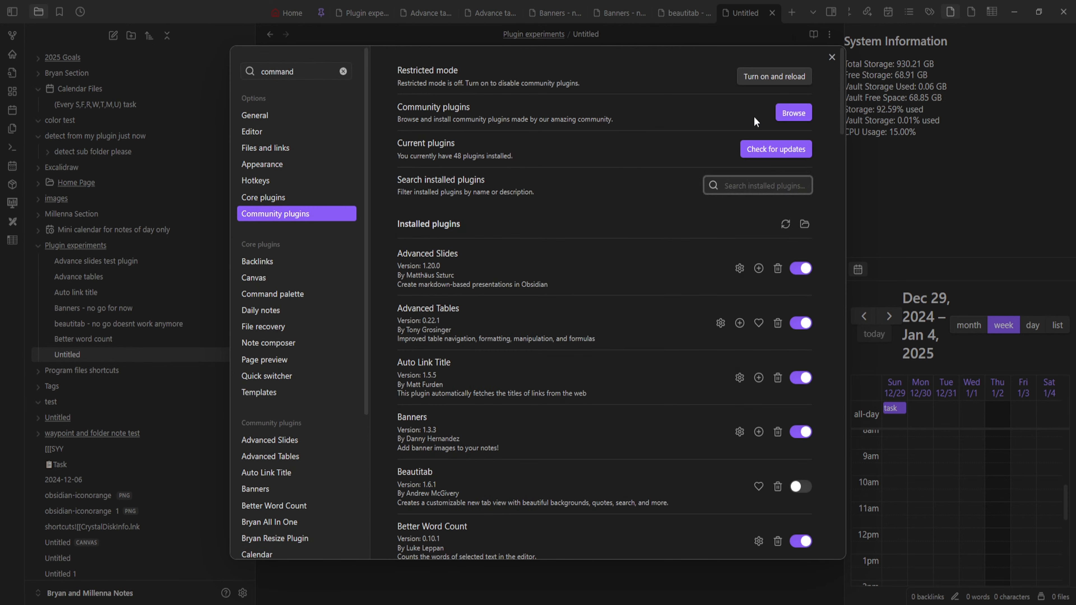
{"action": "left_click", "coordinate": [793, 113]}
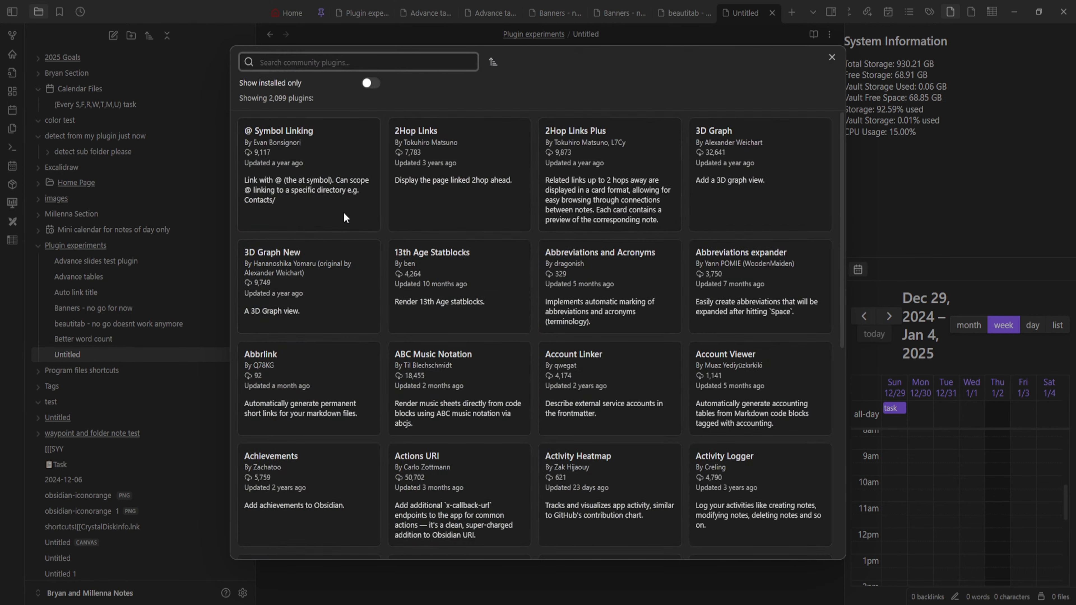
{"action": "left_click", "coordinate": [371, 84]}
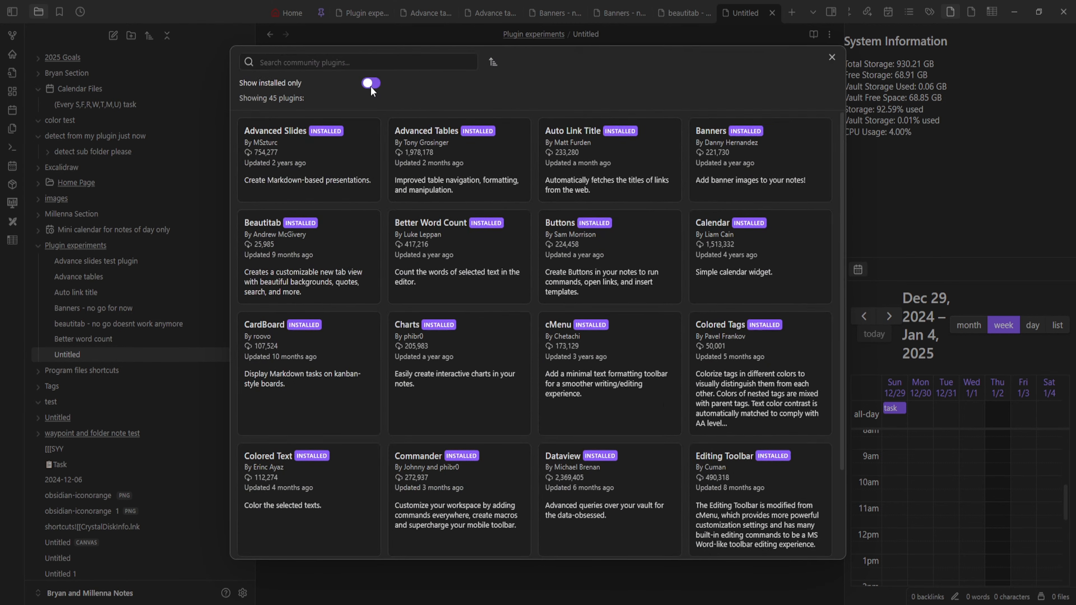
- Open the Buttons plugin's details and read its description and maintenance notes
{"action": "left_click", "coordinate": [560, 271]}
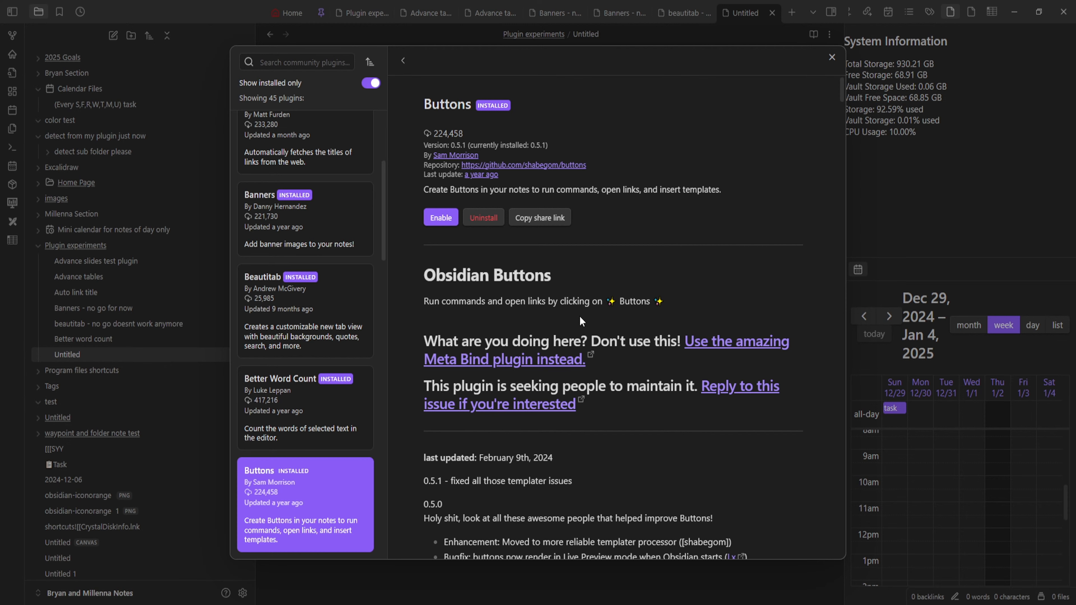
{"action": "scroll", "coordinate": [580, 316], "scroll_direction": "down", "scroll_amount": 5}
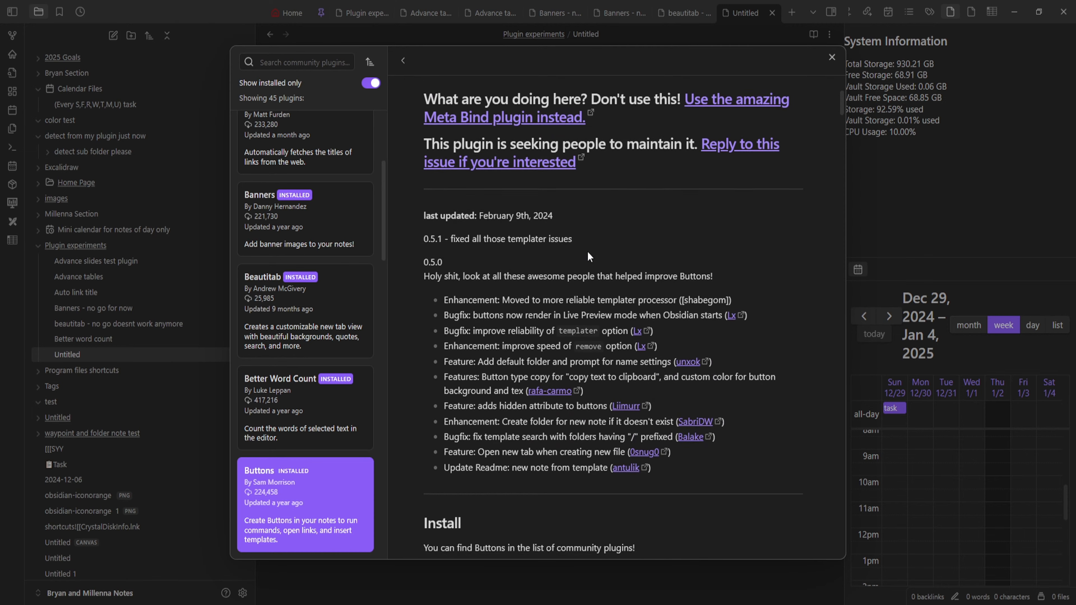
{"action": "scroll", "coordinate": [588, 251], "scroll_direction": "up", "scroll_amount": 4}
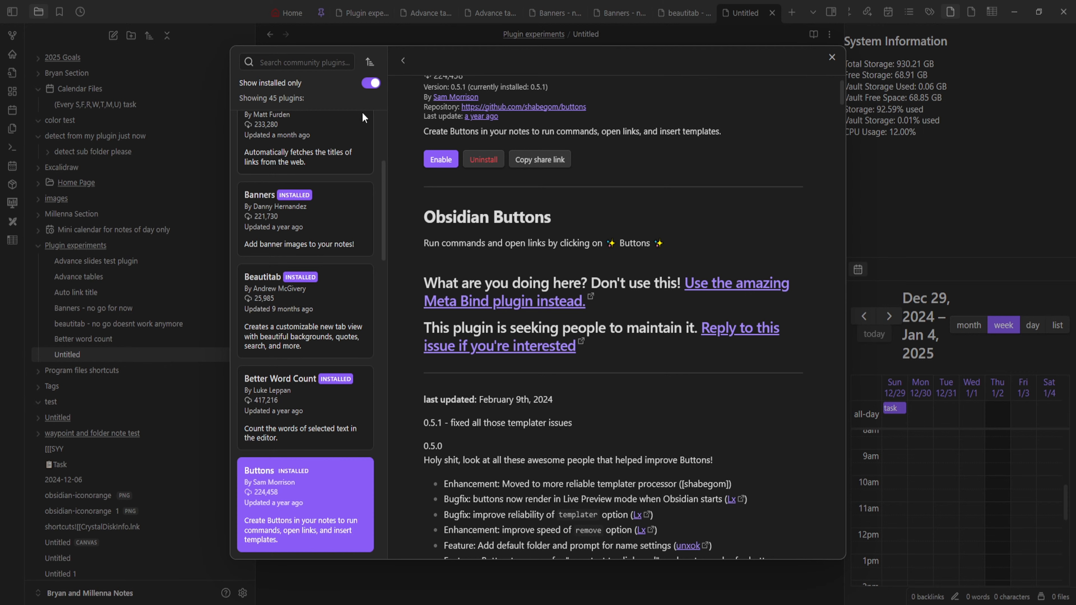
- Search the installed plugins for "met" and clear the search
{"action": "left_click", "coordinate": [302, 64]}
{"action": "type", "text": "met"}
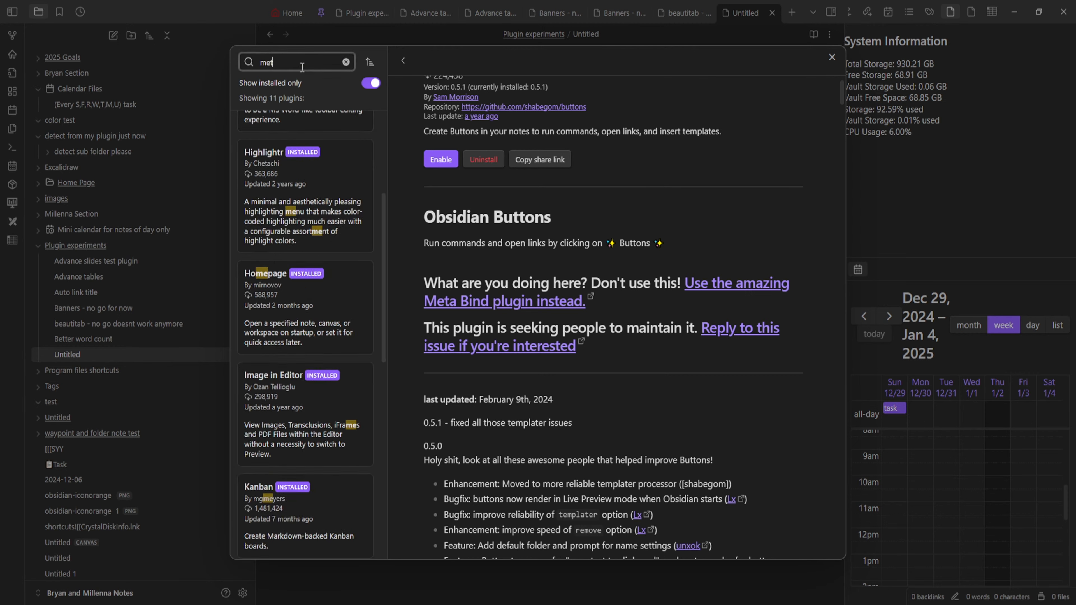
{"action": "type", "text": "a"}
{"action": "key", "text": "BackSpace"}
{"action": "key", "text": "BackSpace"}
{"action": "key", "text": "BackSpace"}
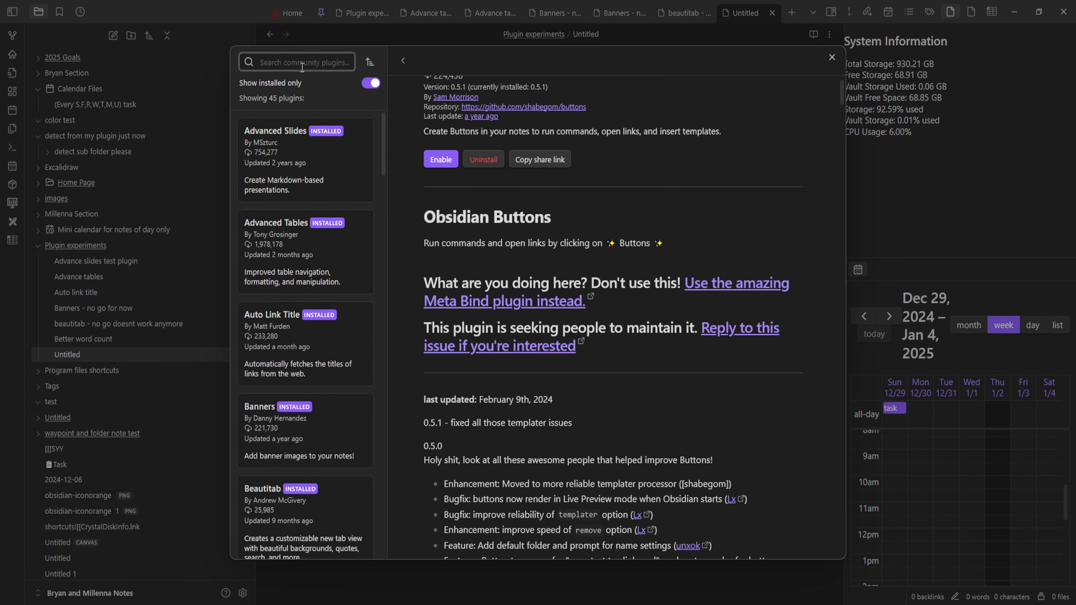
- Search the installed plugins for "bin" and clear the search
{"action": "type", "text": "bind"}
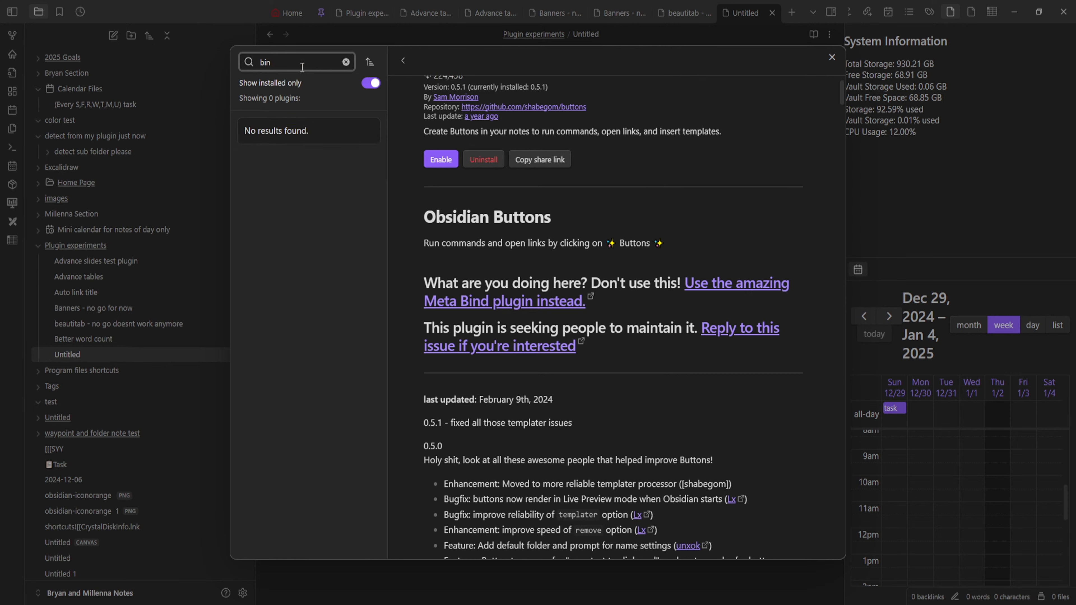
{"action": "key", "text": "alt+Tab"}
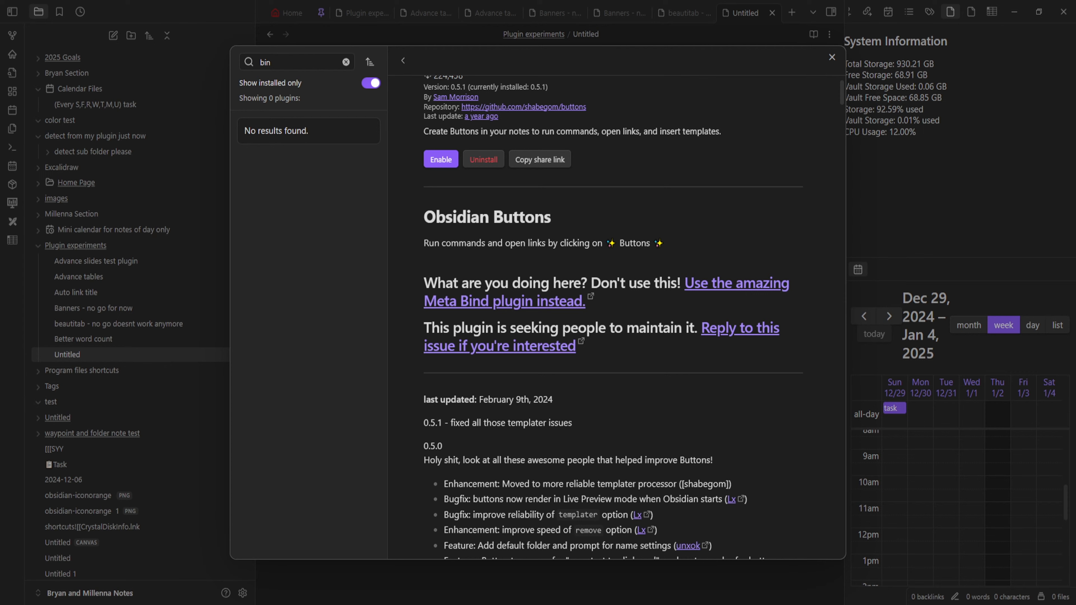
{"action": "left_click", "coordinate": [302, 64]}
{"action": "key", "text": "BackSpace"}
{"action": "key", "text": "BackSpace"}
{"action": "key", "text": "BackSpace"}
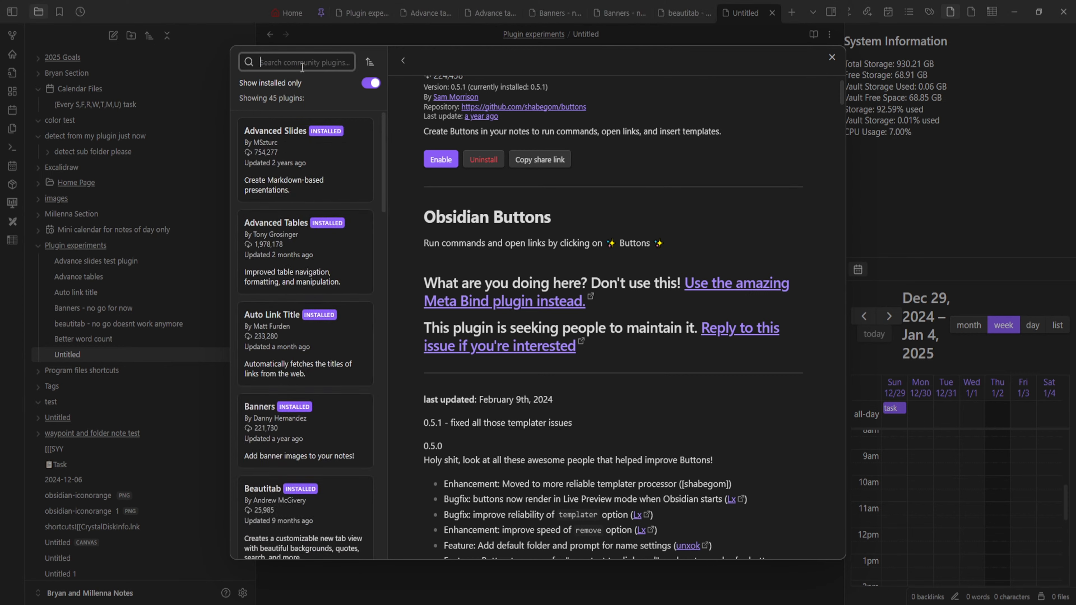
- Search the installed plugins for "mproj" and clear the search
{"action": "type", "text": "mpro"}
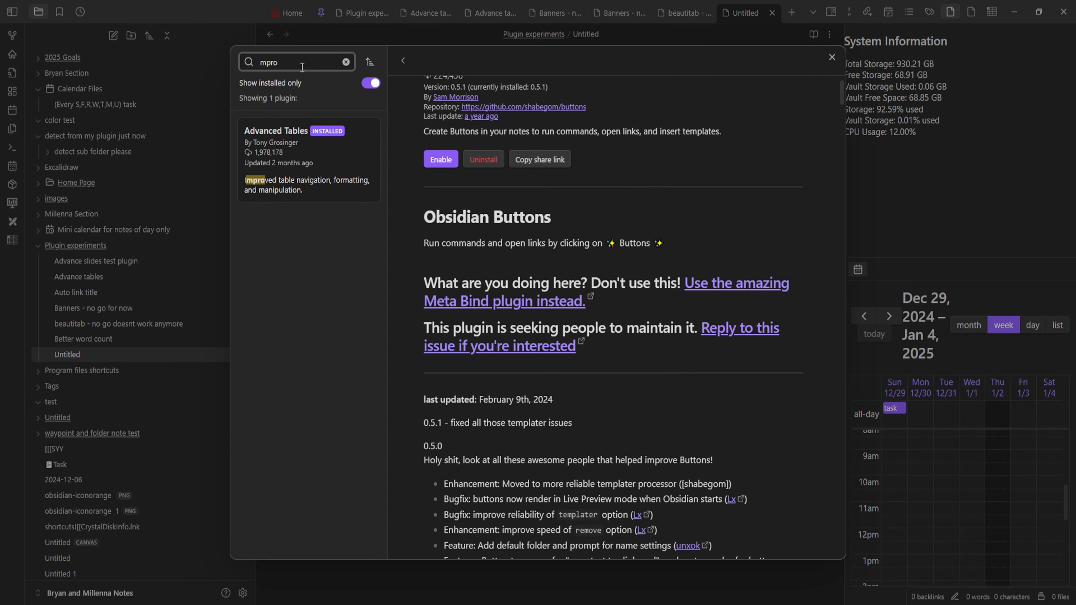
{"action": "type", "text": "g"}
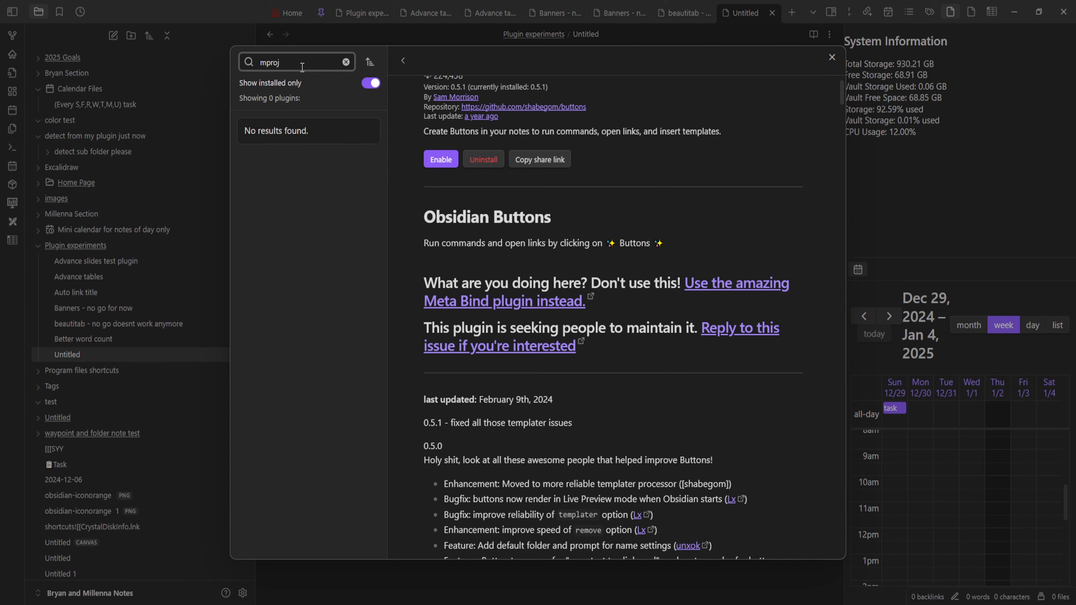
{"action": "key", "text": "ctrl+a"}
{"action": "key", "text": "BackSpace"}
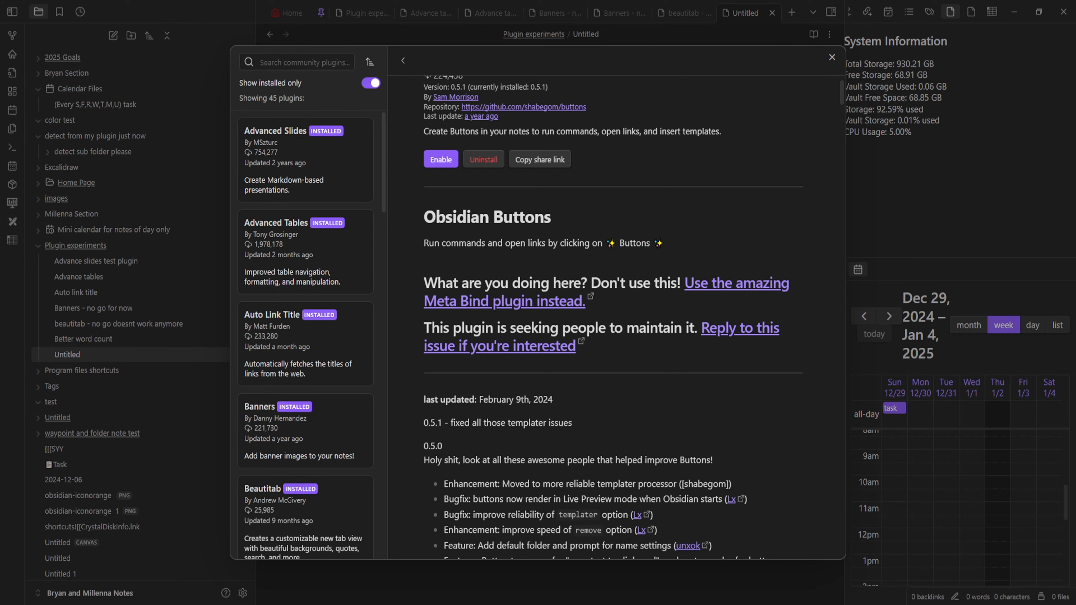
- Read the Buttons plugin's usage instructions and select the words "Command Palette" in them
{"action": "left_click", "coordinate": [380, 262]}
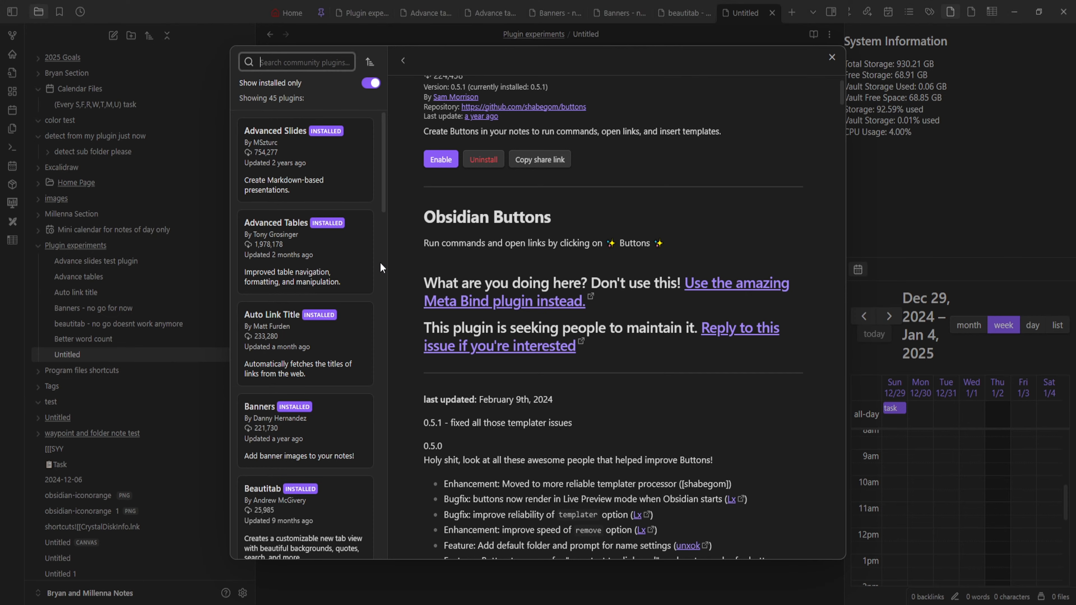
{"action": "scroll", "coordinate": [551, 244], "scroll_direction": "down", "scroll_amount": 15}
{"action": "scroll", "coordinate": [529, 250], "scroll_direction": "up", "scroll_amount": 6}
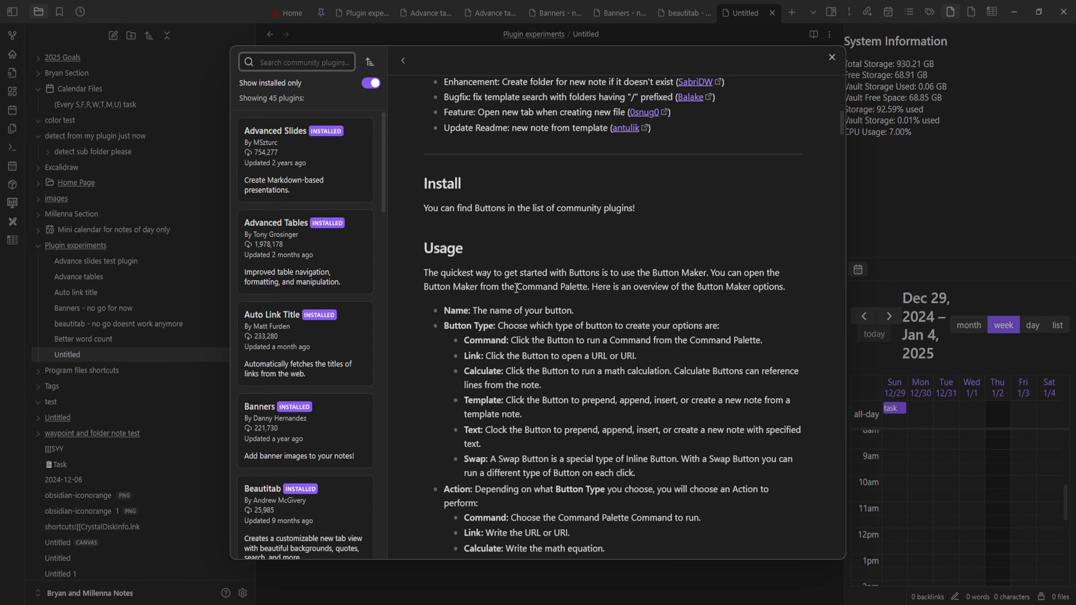
{"action": "left_click_drag", "start_coordinate": [516, 287], "coordinate": [593, 292]}
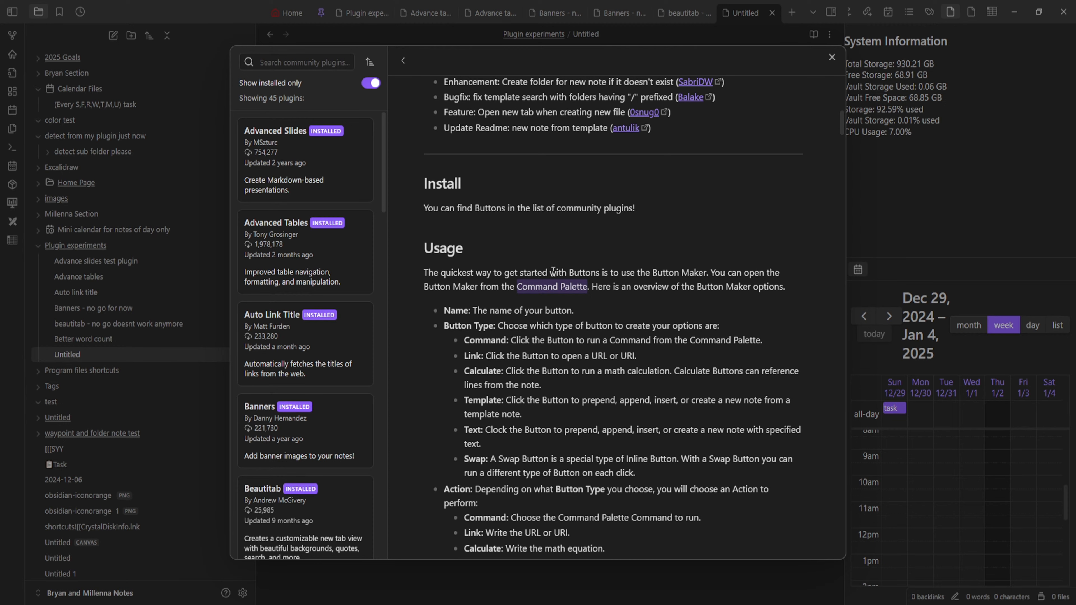
{"action": "key", "text": "alt+Tab"}
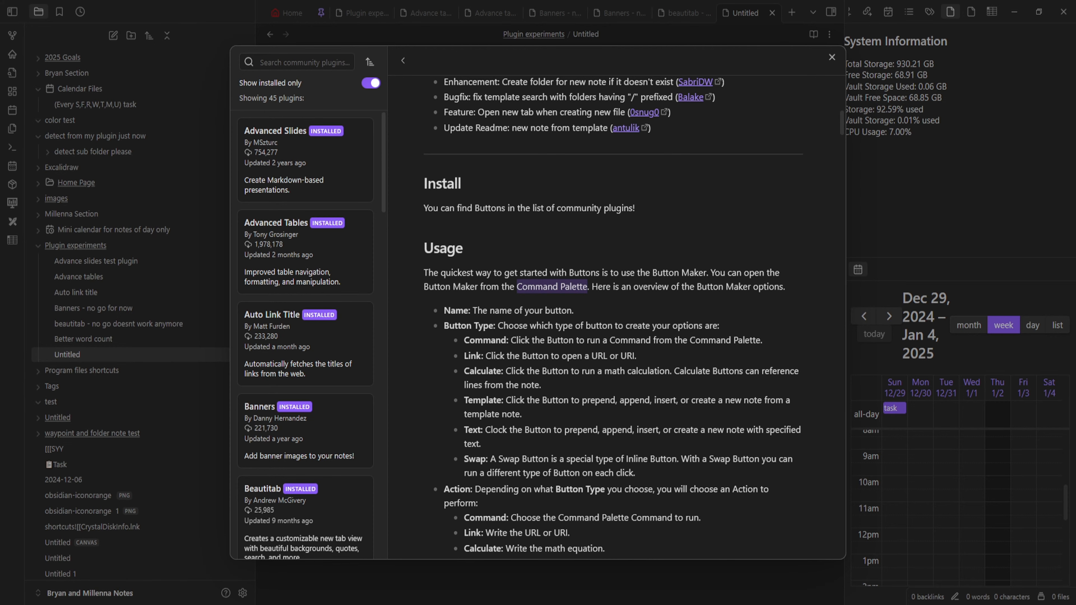
- Close the plugin browser and settings, and look through the Untitled note's options for a button-related command
{"action": "left_click", "coordinate": [832, 57]}
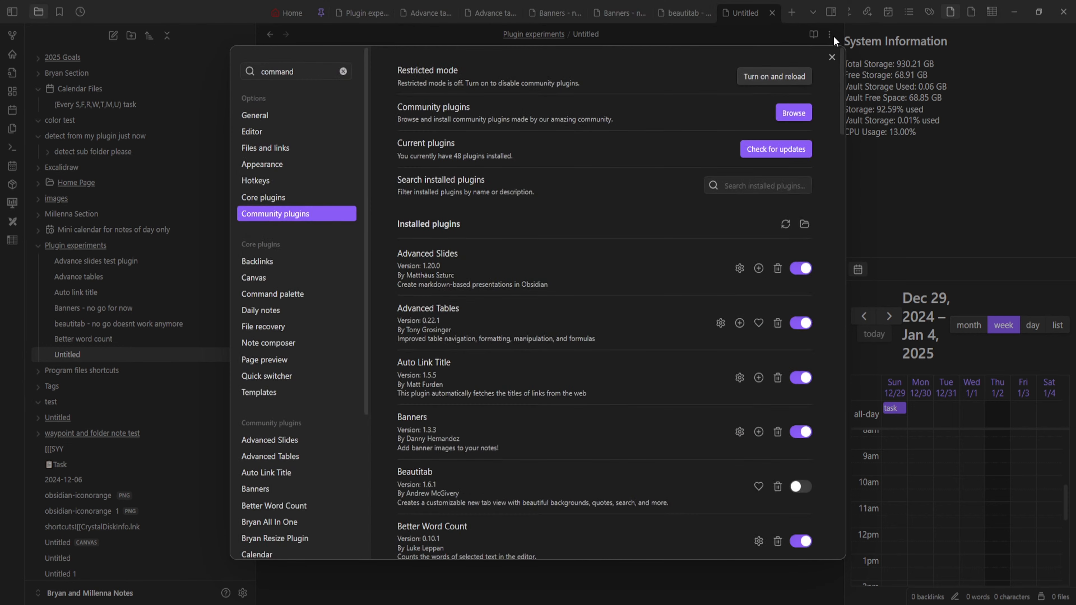
{"action": "left_click", "coordinate": [833, 35]}
{"action": "left_click", "coordinate": [829, 34]}
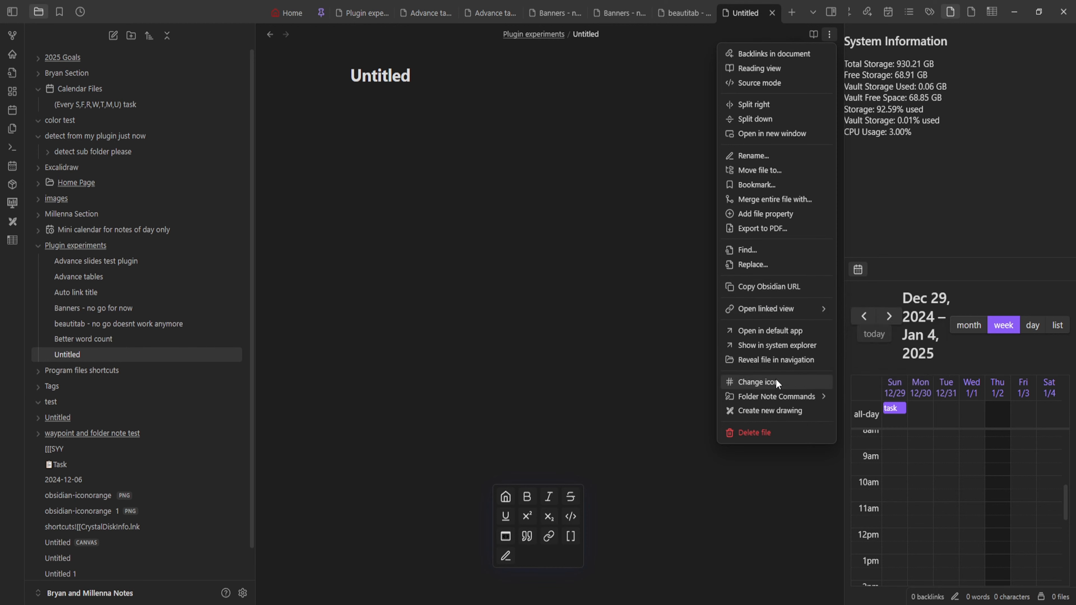
{"action": "mouse_move", "coordinate": [778, 402]}
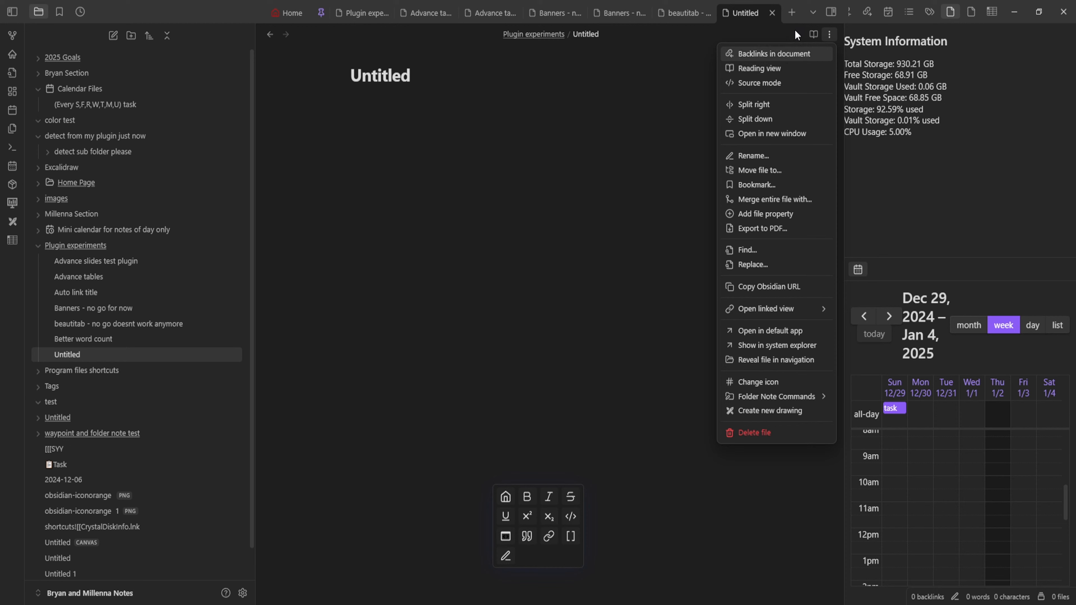
{"action": "left_click", "coordinate": [442, 163]}
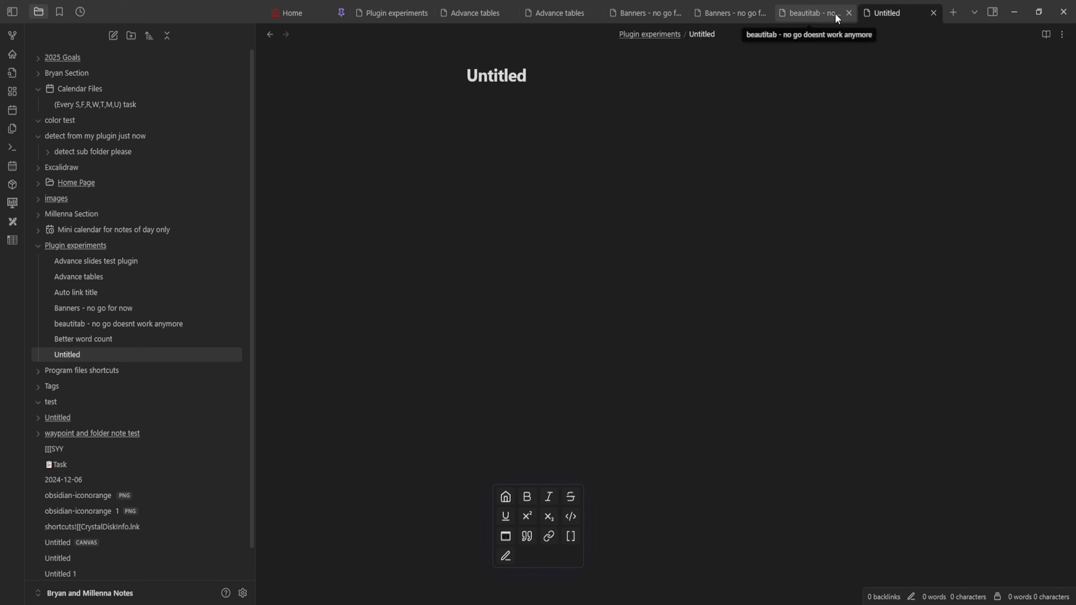
{"action": "left_click", "coordinate": [829, 34]}
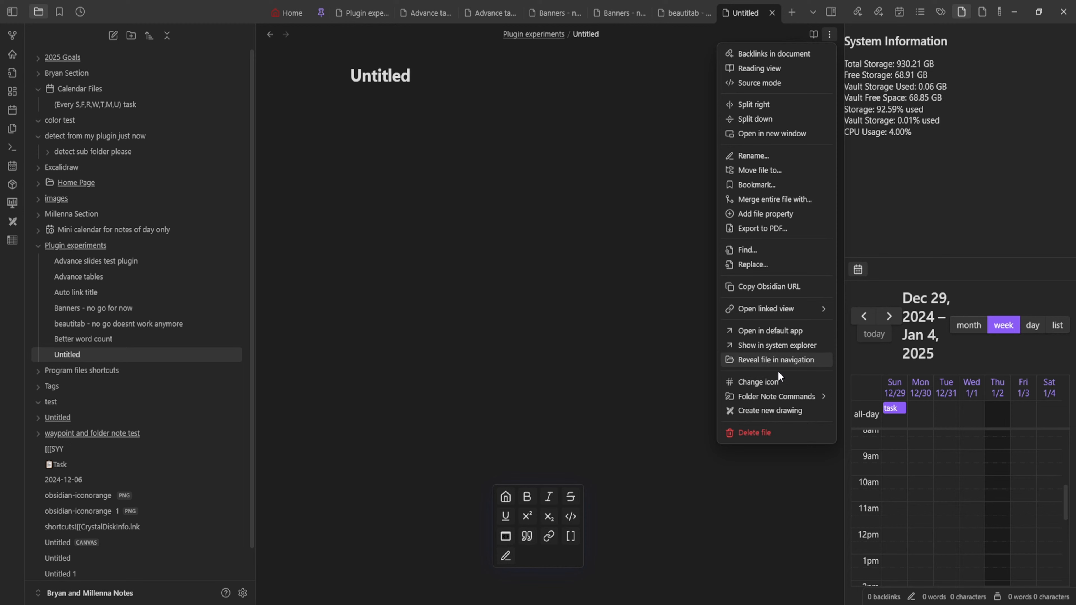
{"action": "mouse_move", "coordinate": [790, 309]}
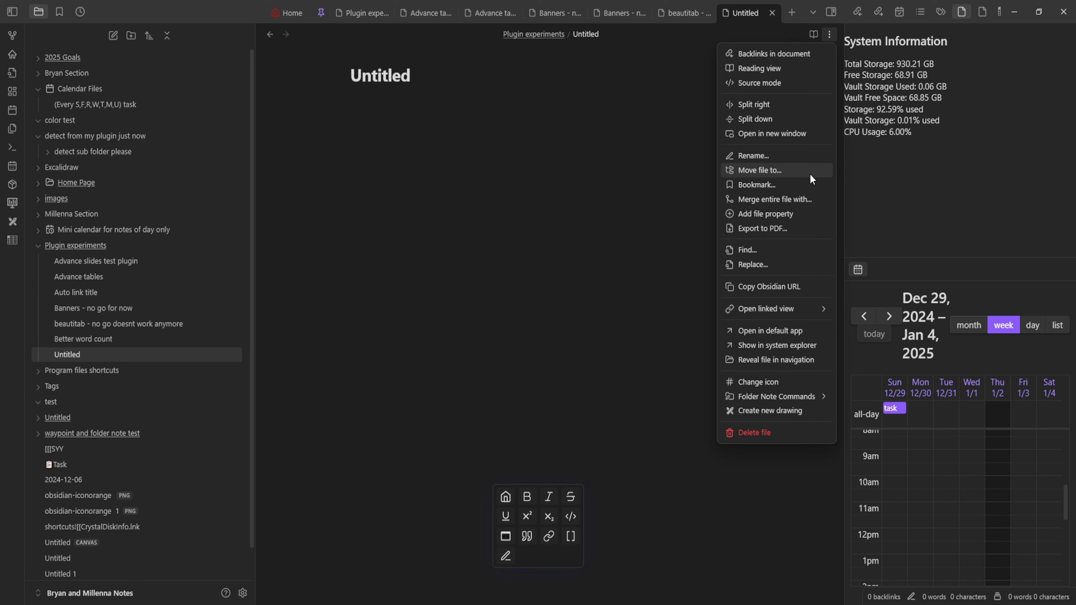
{"action": "left_click", "coordinate": [597, 111]}
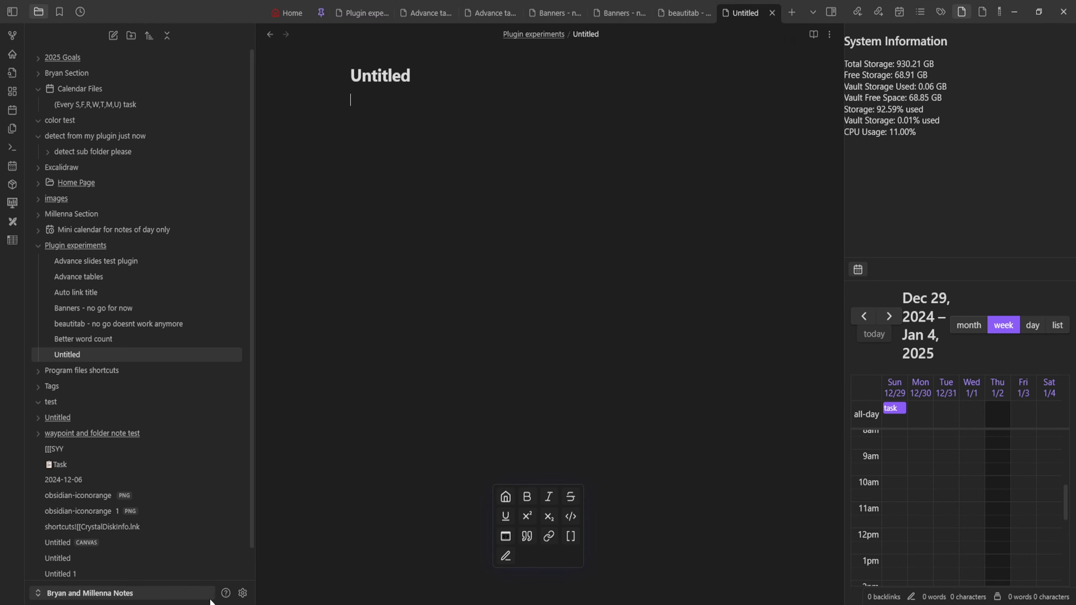
- Open the settings and look through the Appearance, Core plugins and Community plugins pages
{"action": "left_click", "coordinate": [241, 591]}
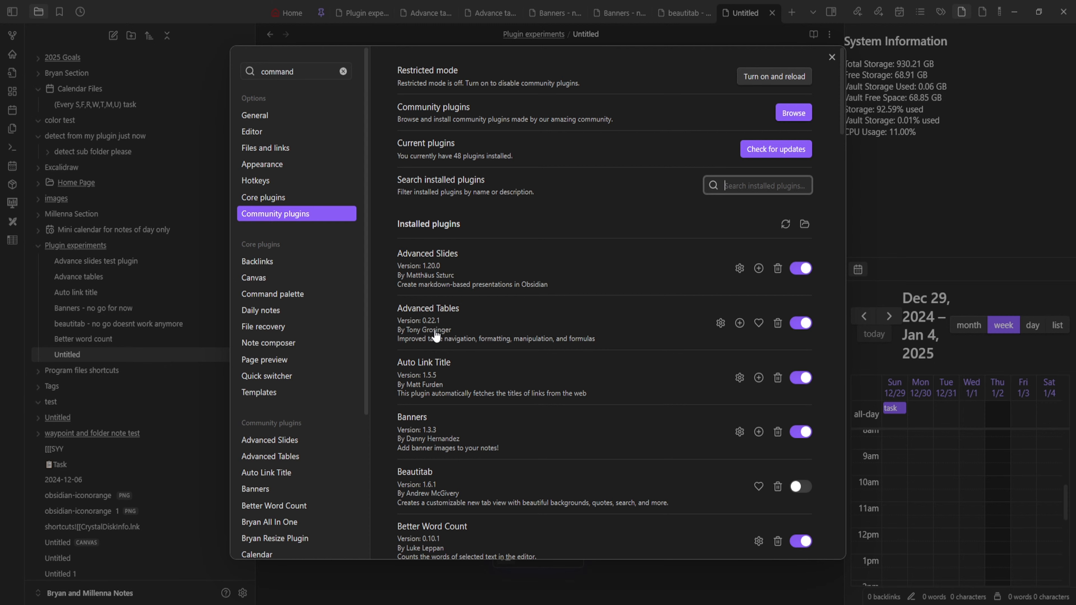
{"action": "scroll", "coordinate": [458, 338], "scroll_direction": "down", "scroll_amount": 4}
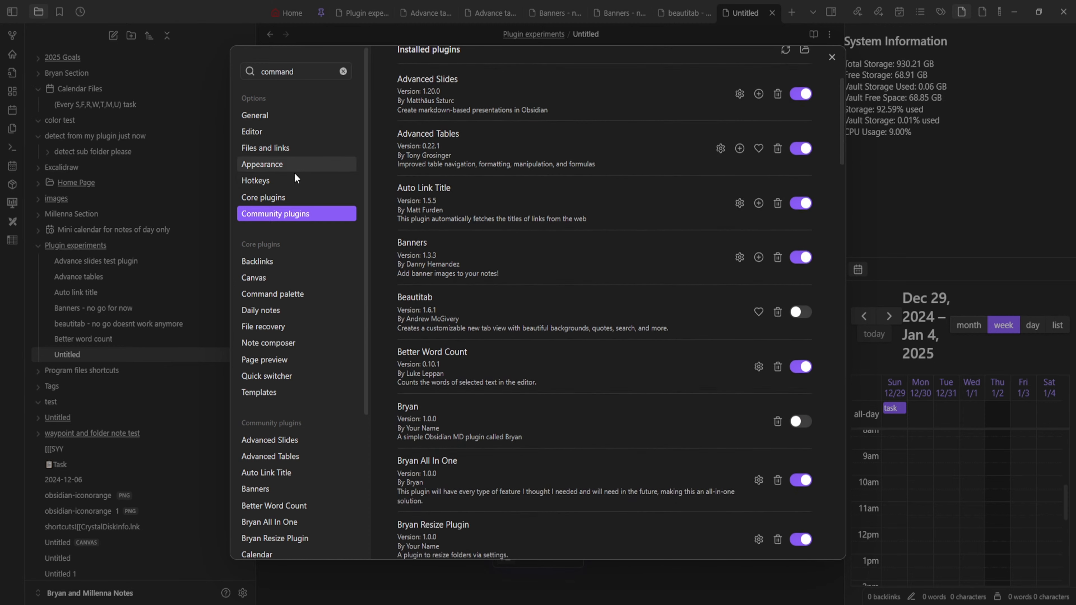
{"action": "left_click", "coordinate": [285, 164]}
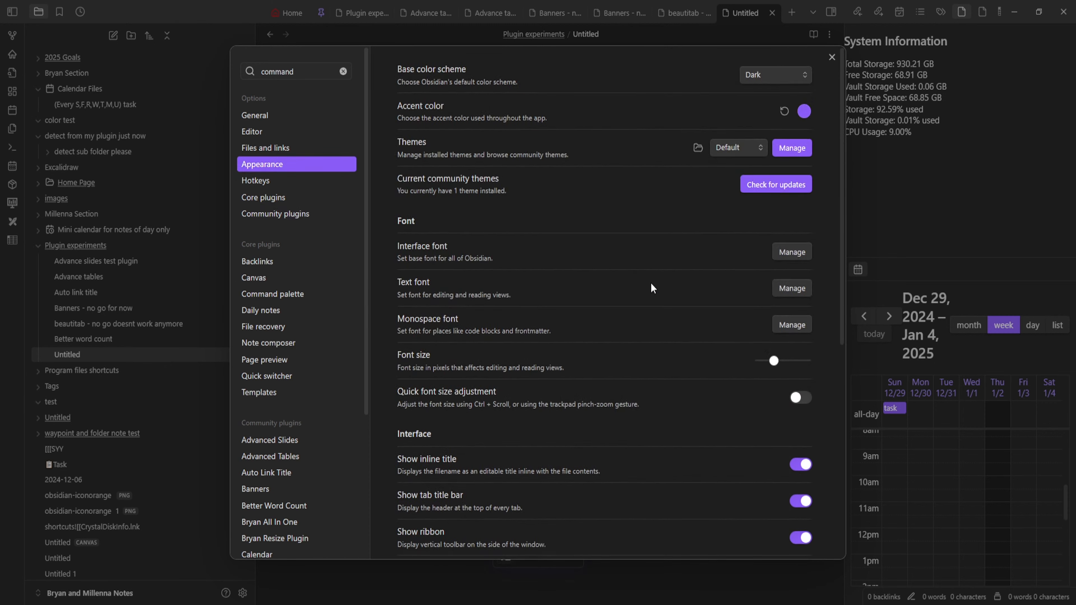
{"action": "scroll", "coordinate": [651, 283], "scroll_direction": "down", "scroll_amount": 6}
{"action": "scroll", "coordinate": [651, 282], "scroll_direction": "down", "scroll_amount": 3}
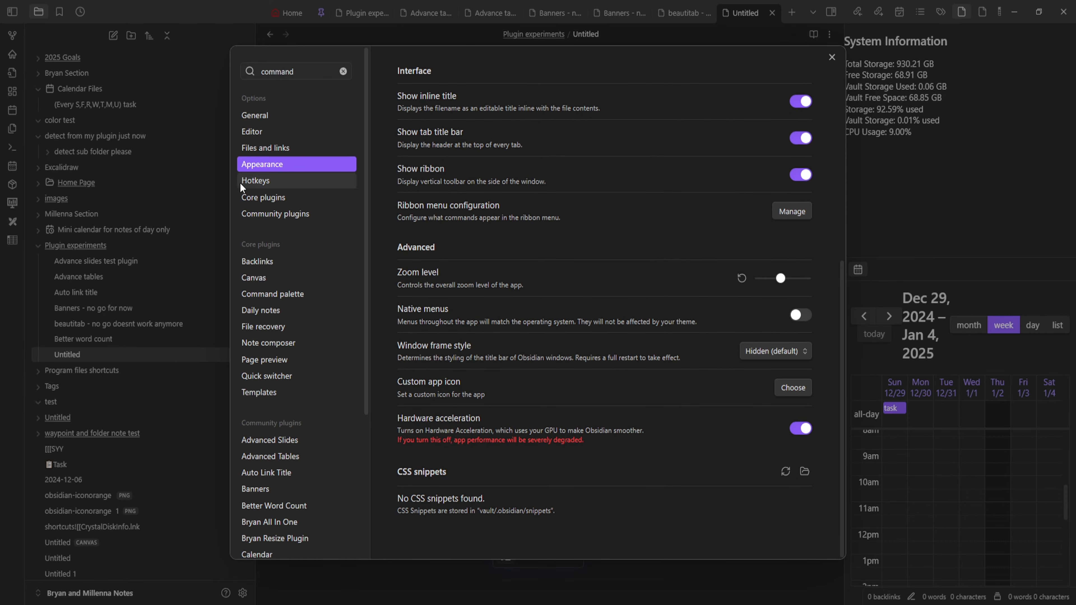
{"action": "left_click", "coordinate": [268, 200]}
{"action": "left_click", "coordinate": [293, 215]}
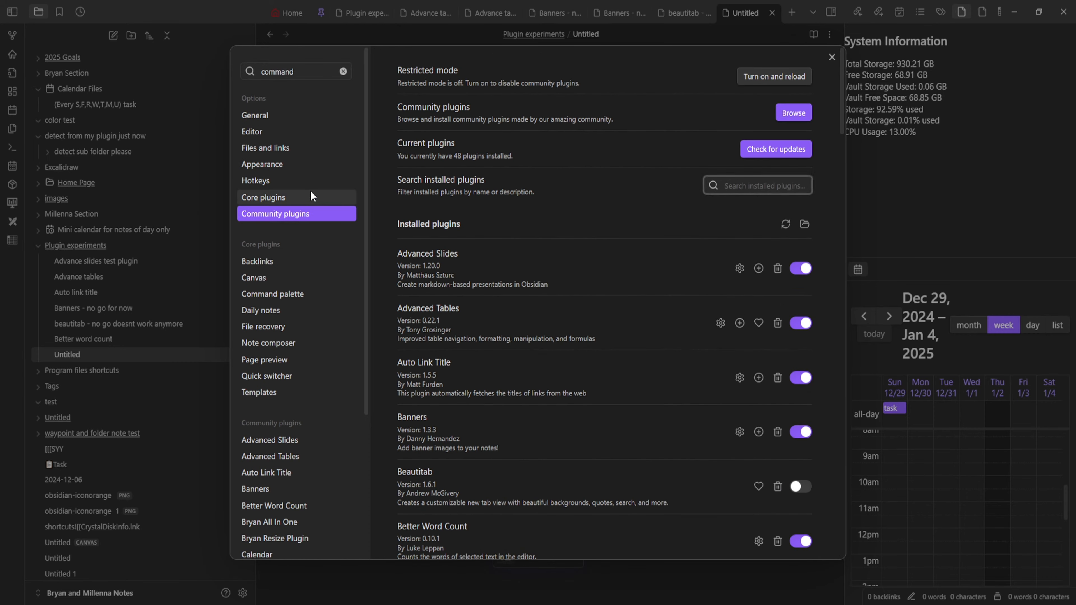
{"action": "left_click", "coordinate": [310, 196]}
{"action": "left_click", "coordinate": [306, 214]}
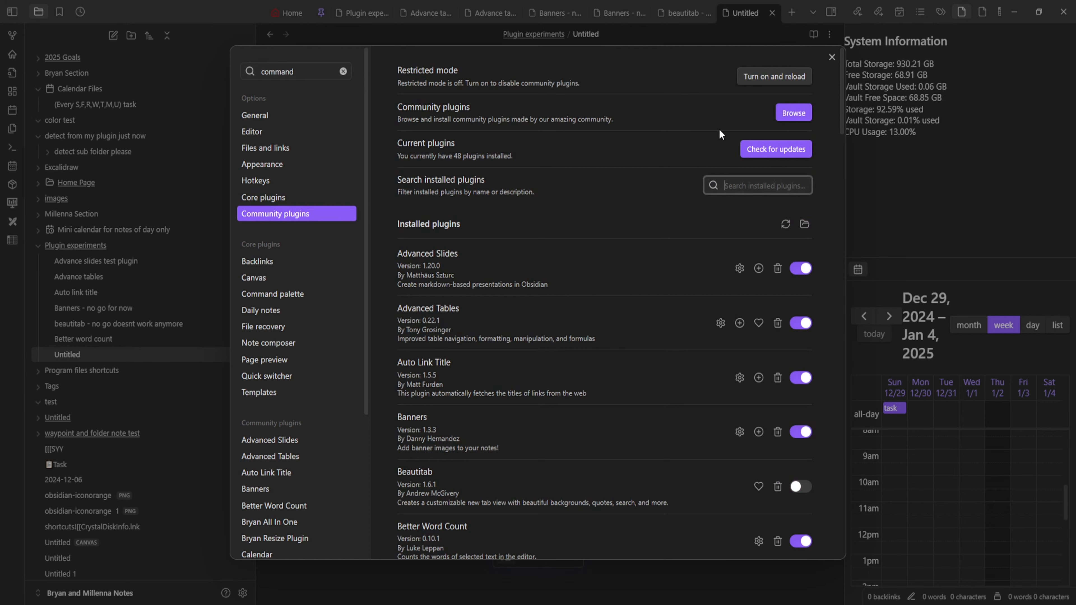
- Browse the community plugins limited to installed ones and open the Calendar plugin's details
{"action": "left_click", "coordinate": [784, 113]}
{"action": "left_click", "coordinate": [368, 84]}
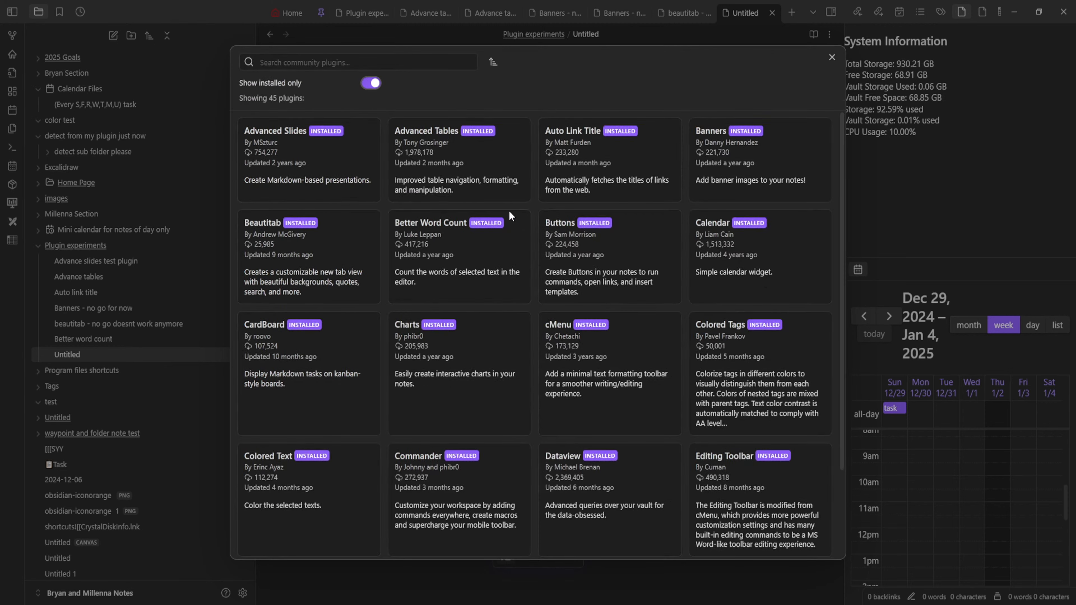
{"action": "scroll", "coordinate": [560, 182], "scroll_direction": "down", "scroll_amount": 3}
{"action": "scroll", "coordinate": [566, 200], "scroll_direction": "up", "scroll_amount": 3}
{"action": "scroll", "coordinate": [609, 249], "scroll_direction": "down", "scroll_amount": 3}
{"action": "scroll", "coordinate": [598, 264], "scroll_direction": "up", "scroll_amount": 3}
{"action": "left_click", "coordinate": [781, 277]}
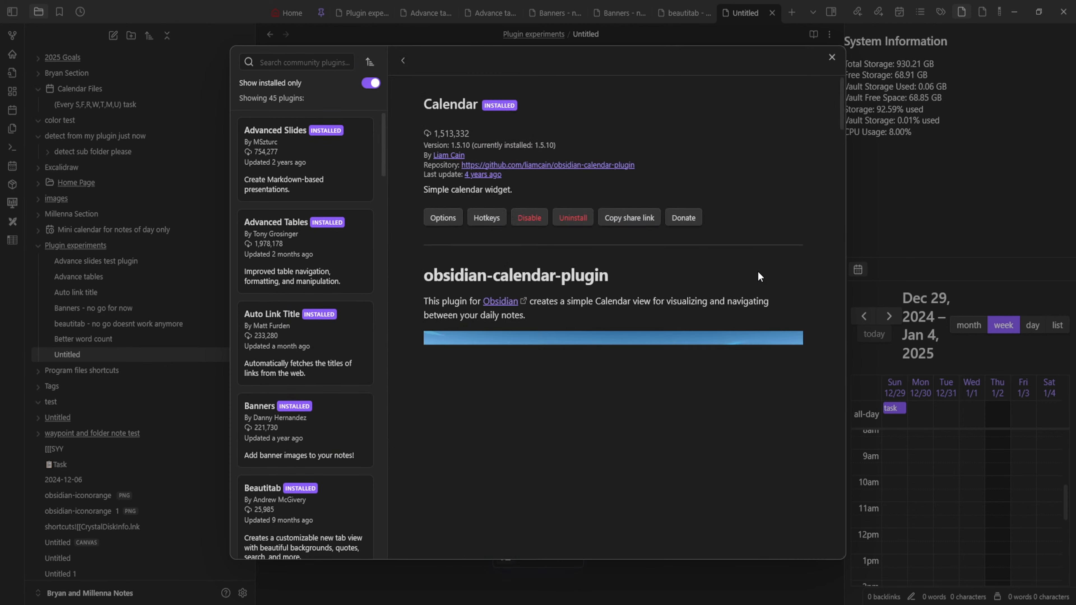
- Read the Calendar plugin's description, usage, features, customization notes and FAQ
{"action": "scroll", "coordinate": [504, 297], "scroll_direction": "down", "scroll_amount": 3}
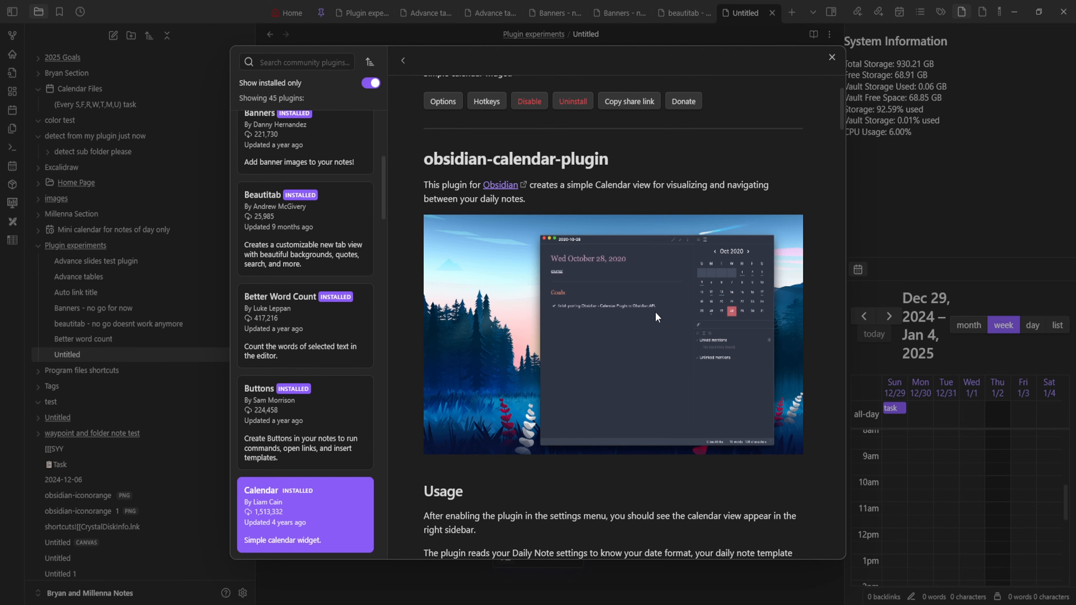
{"action": "scroll", "coordinate": [527, 338], "scroll_direction": "up", "scroll_amount": 3}
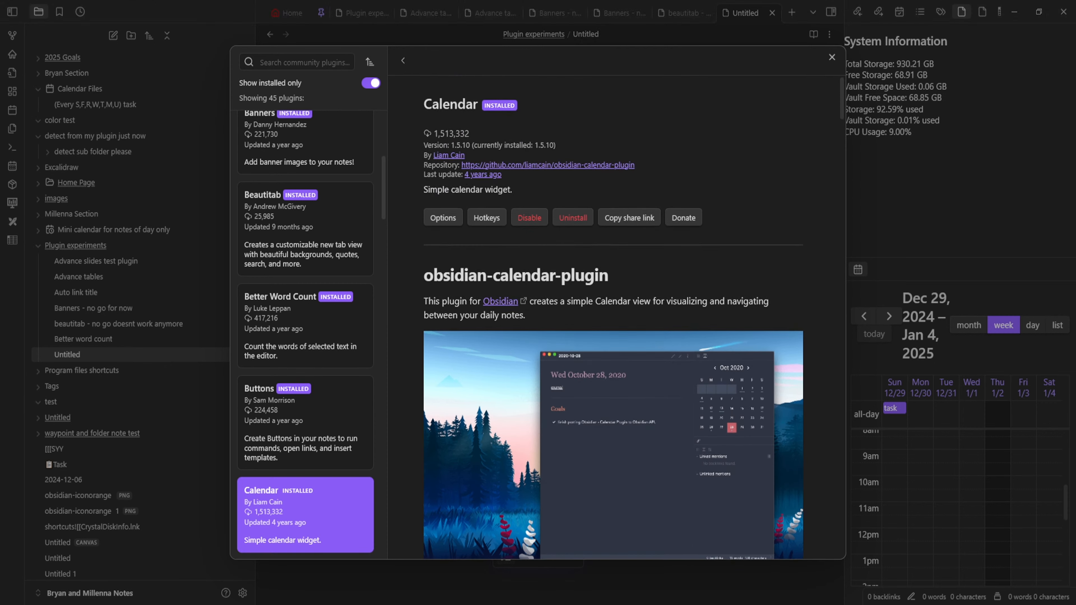
{"action": "left_click", "coordinate": [516, 356]}
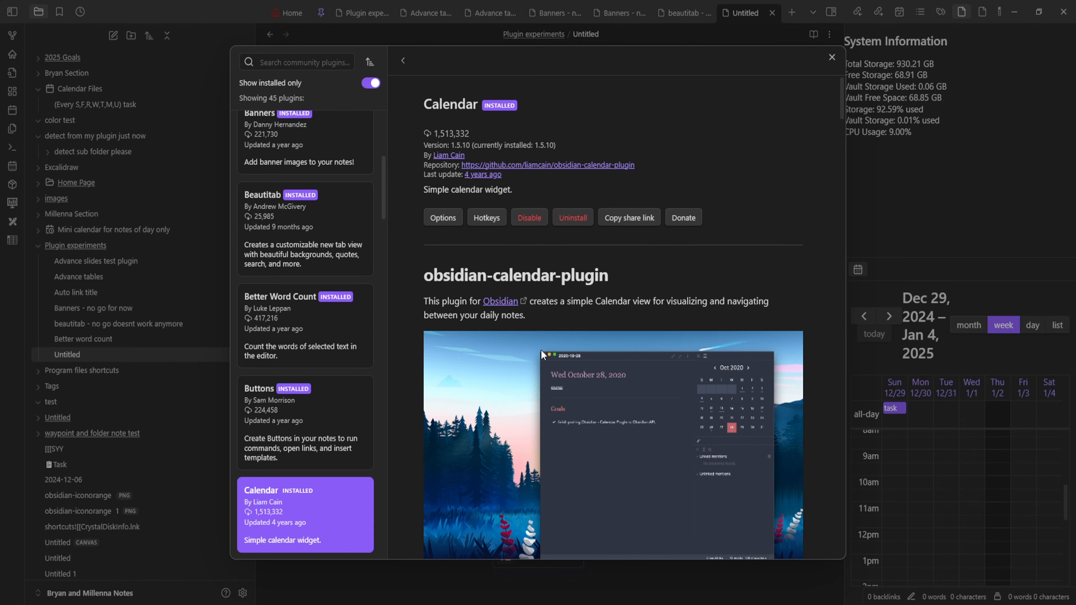
{"action": "scroll", "coordinate": [542, 355], "scroll_direction": "down", "scroll_amount": 5}
{"action": "scroll", "coordinate": [540, 268], "scroll_direction": "up", "scroll_amount": 1}
{"action": "scroll", "coordinate": [540, 268], "scroll_direction": "down", "scroll_amount": 9}
{"action": "scroll", "coordinate": [533, 310], "scroll_direction": "up", "scroll_amount": 8}
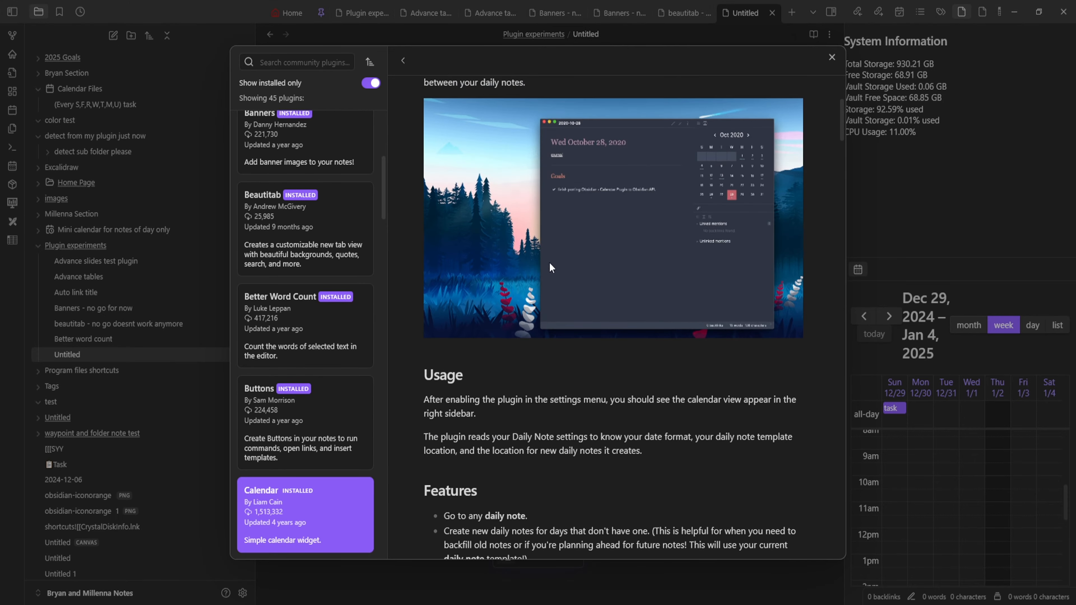
{"action": "scroll", "coordinate": [698, 209], "scroll_direction": "down", "scroll_amount": 15}
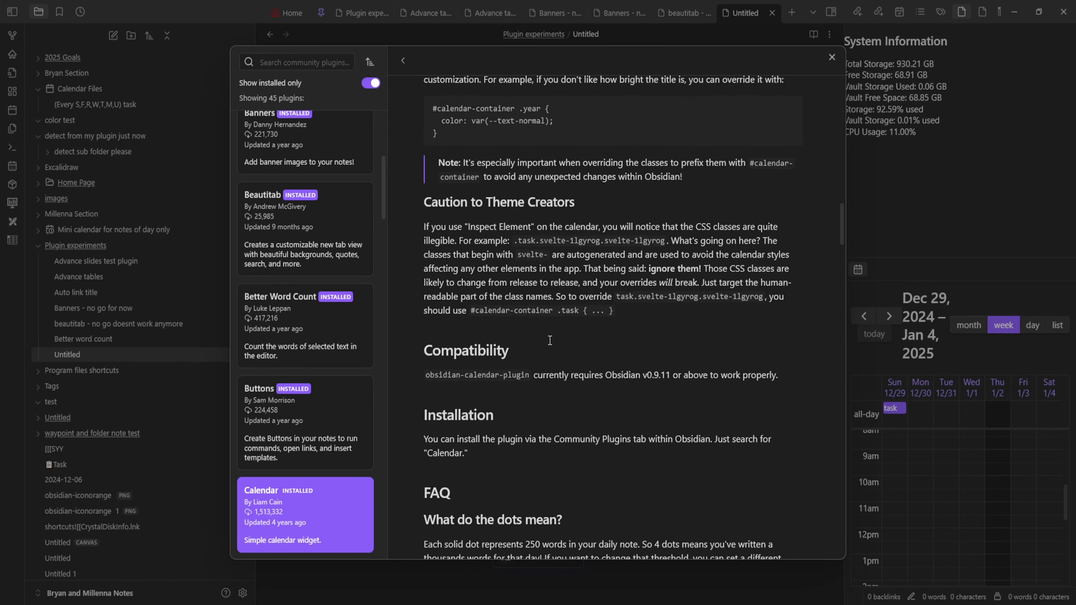
{"action": "scroll", "coordinate": [562, 303], "scroll_direction": "down", "scroll_amount": 10}
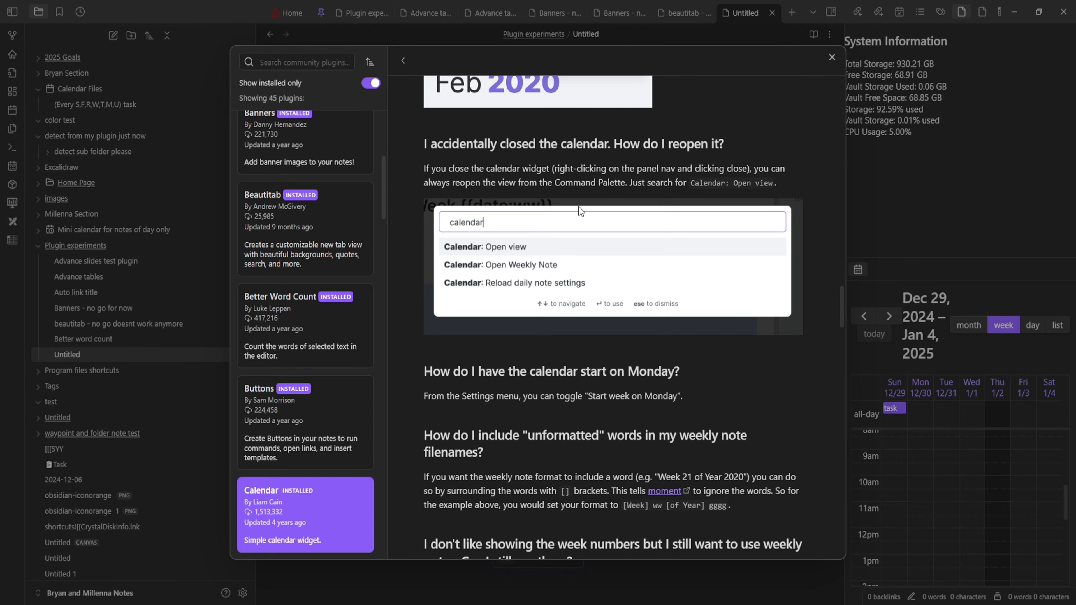
- Close the plugin browser, clear the settings search and filter the installed plugins by "Command Palette"
{"action": "left_click", "coordinate": [884, 169]}
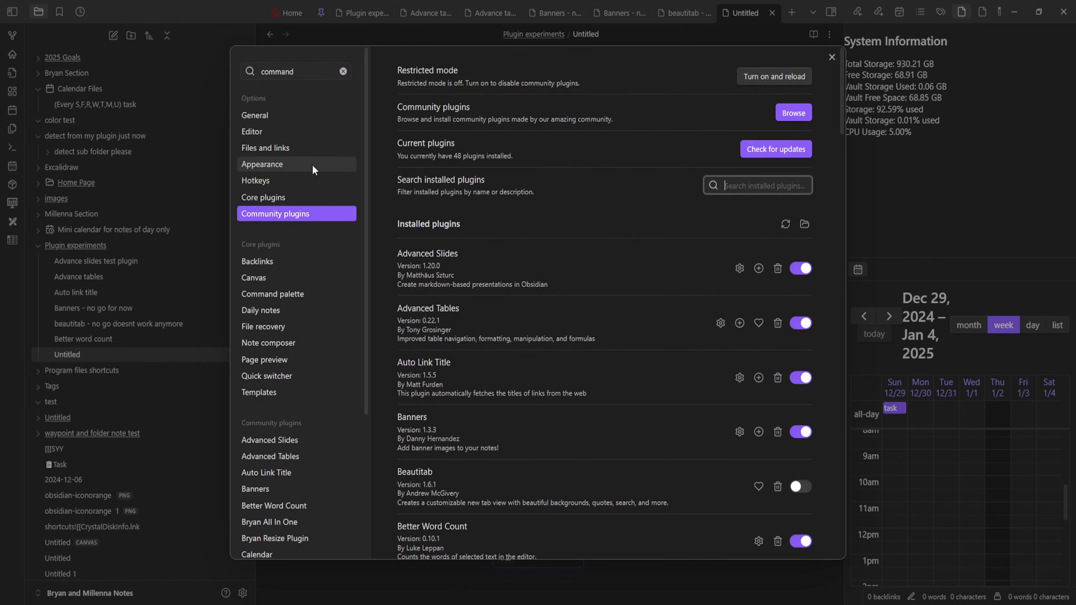
{"action": "left_click", "coordinate": [311, 79]}
{"action": "key", "text": "BackSpace"}
{"action": "key", "text": "BackSpace"}
{"action": "key", "text": "BackSpace"}
{"action": "key", "text": "BackSpace"}
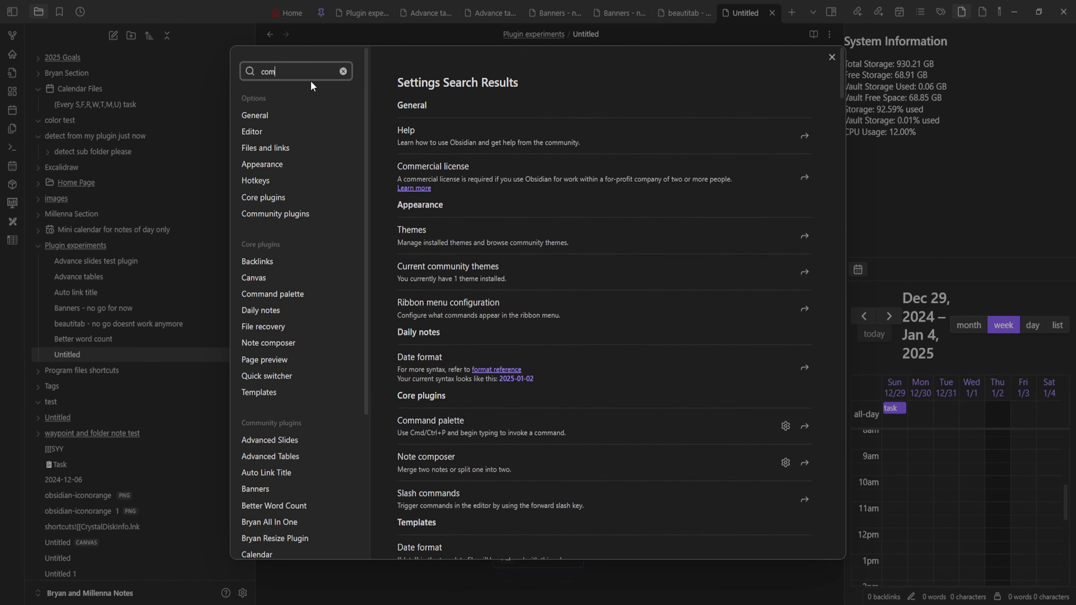
{"action": "key", "text": "BackSpace"}
{"action": "key", "text": "BackSpace"}
{"action": "key", "text": "BackSpace"}
{"action": "type", "text": "Command Palette"}
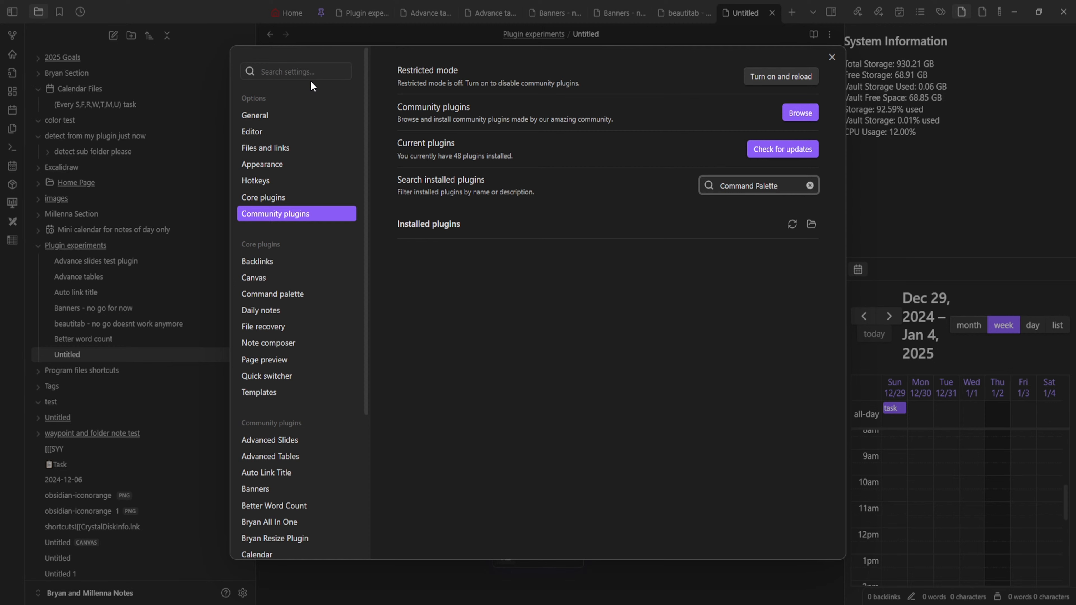
- Search all settings for "Command Palette" and open the Command palette core plugin's options
{"action": "left_click", "coordinate": [303, 71]}
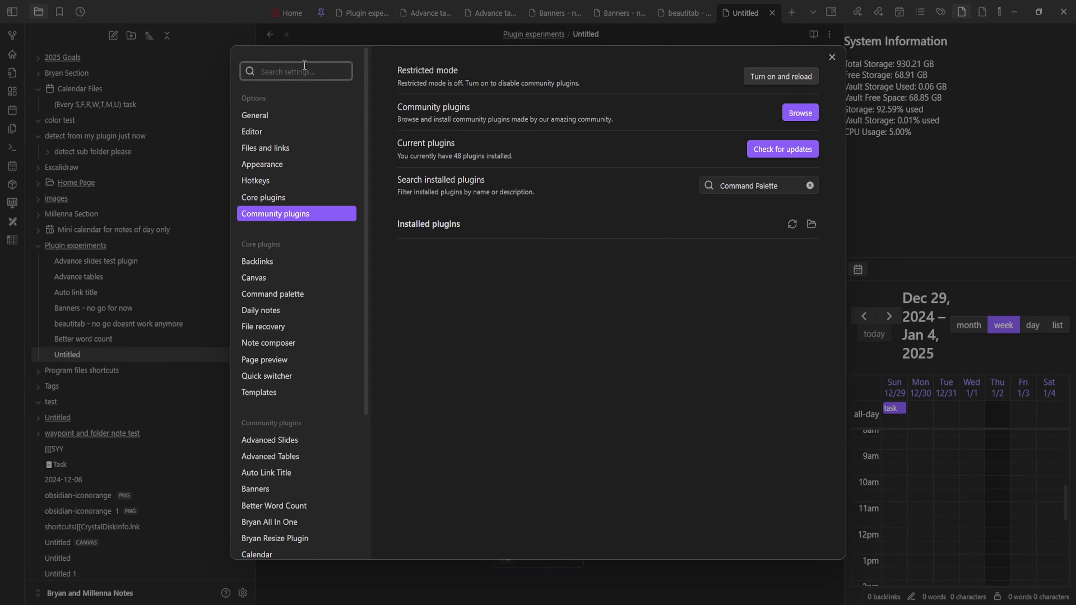
{"action": "type", "text": "Command Palette"}
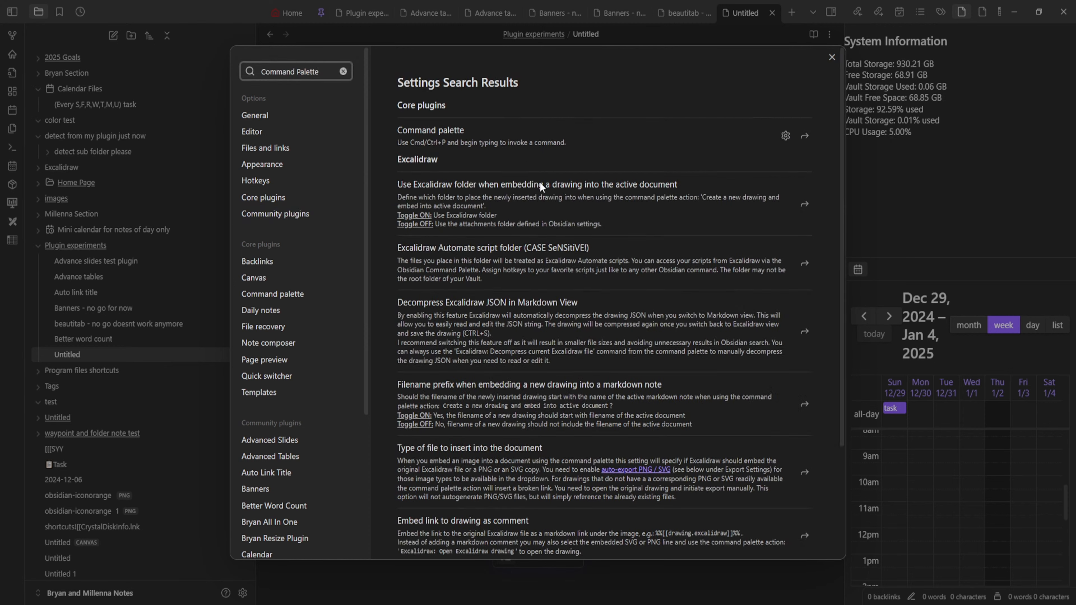
{"action": "left_click", "coordinate": [804, 136]}
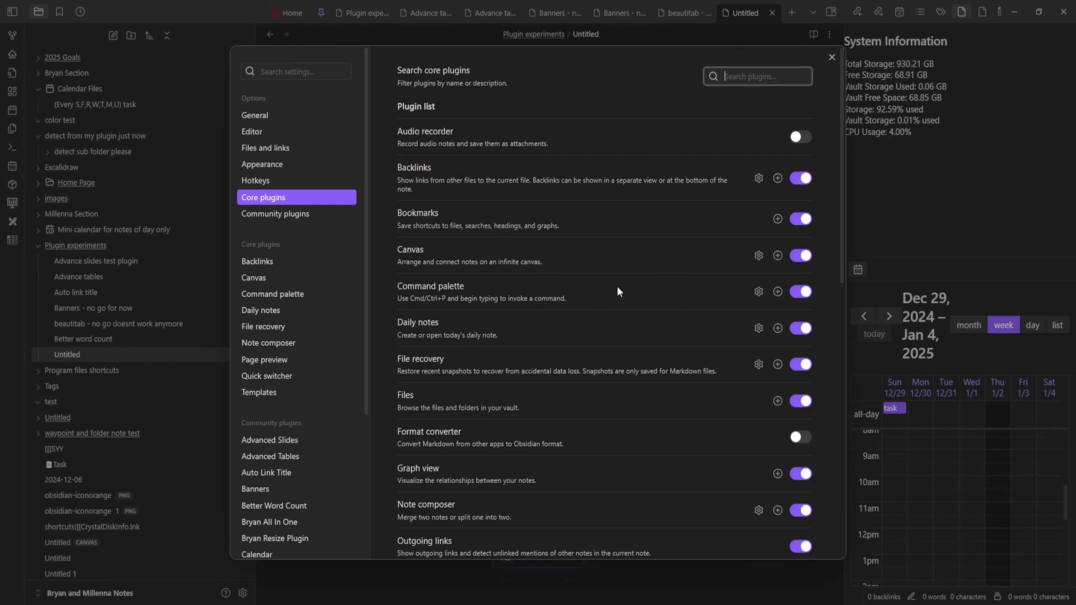
{"action": "left_click", "coordinate": [759, 292]}
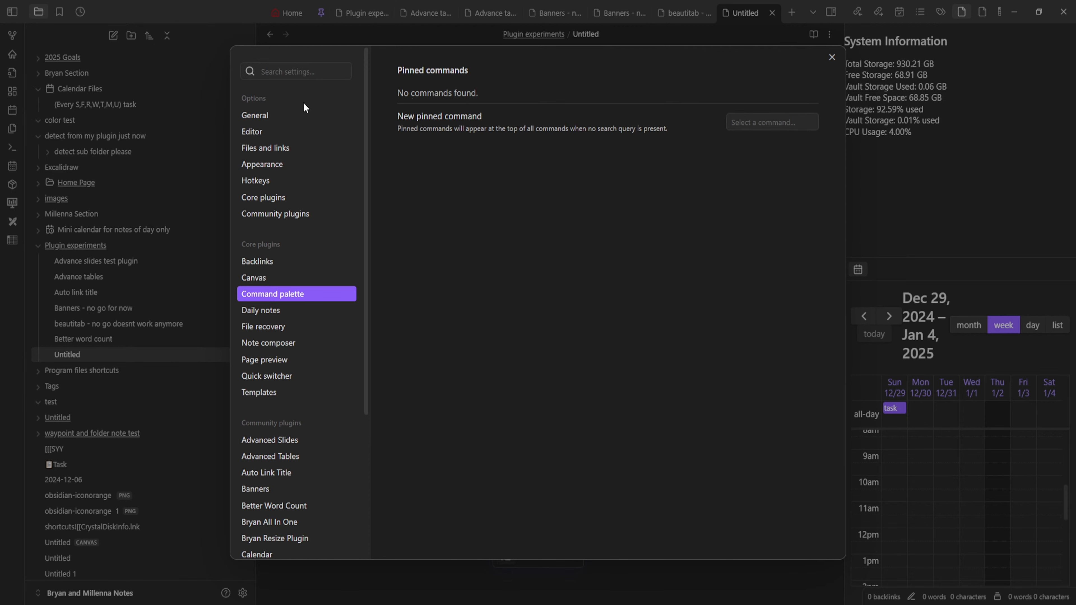
- Search the hotkeys for "Command Palette" to look up its shortcut, and close the settings
{"action": "left_click", "coordinate": [258, 183]}
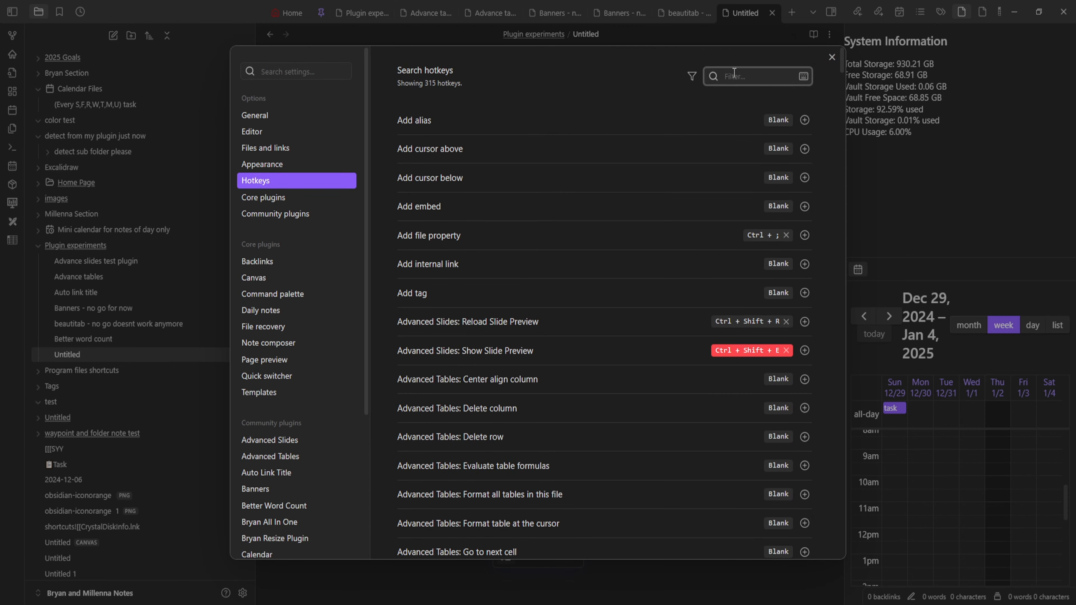
{"action": "type", "text": "Command Palette"}
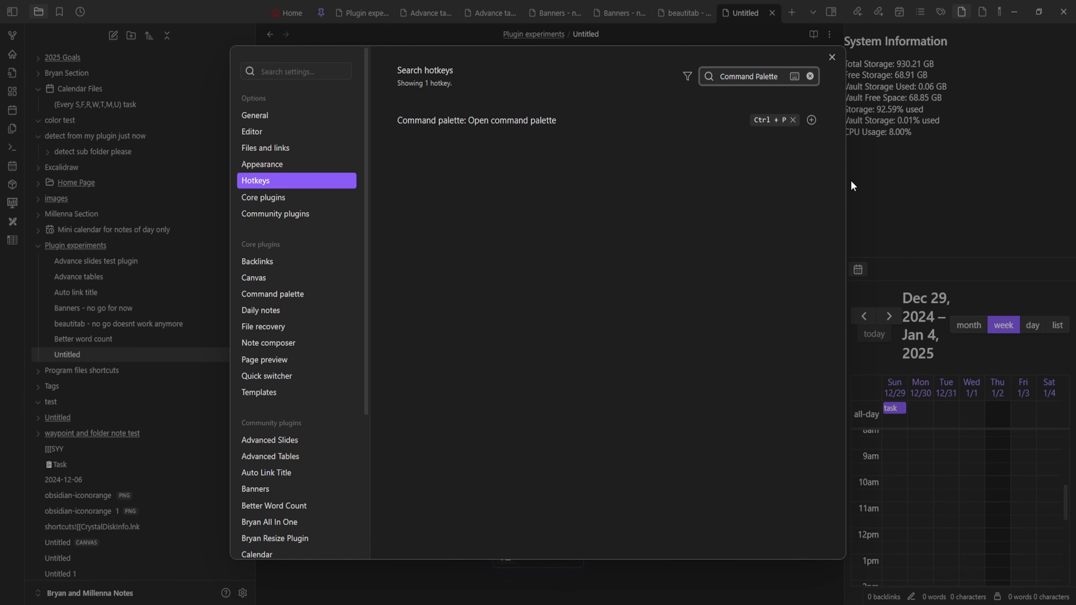
{"action": "left_click", "coordinate": [911, 179]}
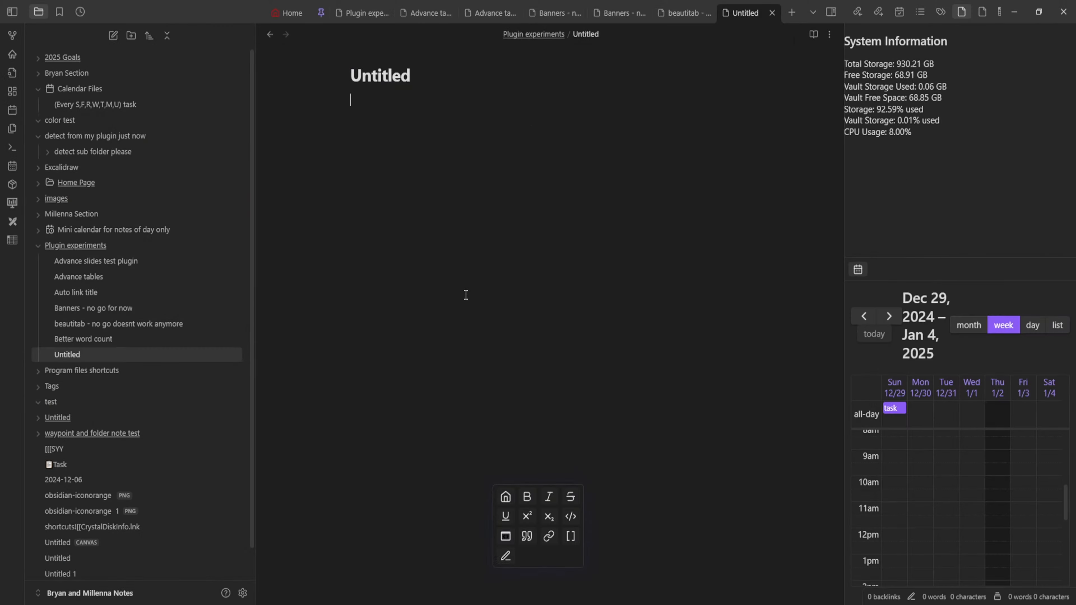
- Browse the command palette's commands, search them for "button", and dismiss the palette
{"action": "key", "text": "ctrl+p"}
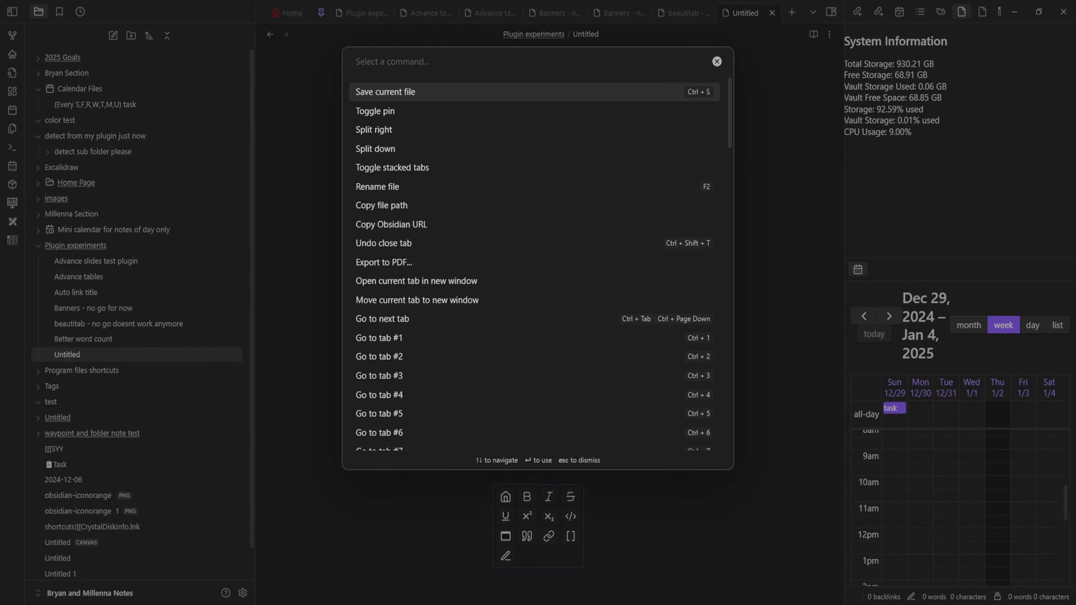
{"action": "scroll", "coordinate": [490, 216], "scroll_direction": "down", "scroll_amount": 12}
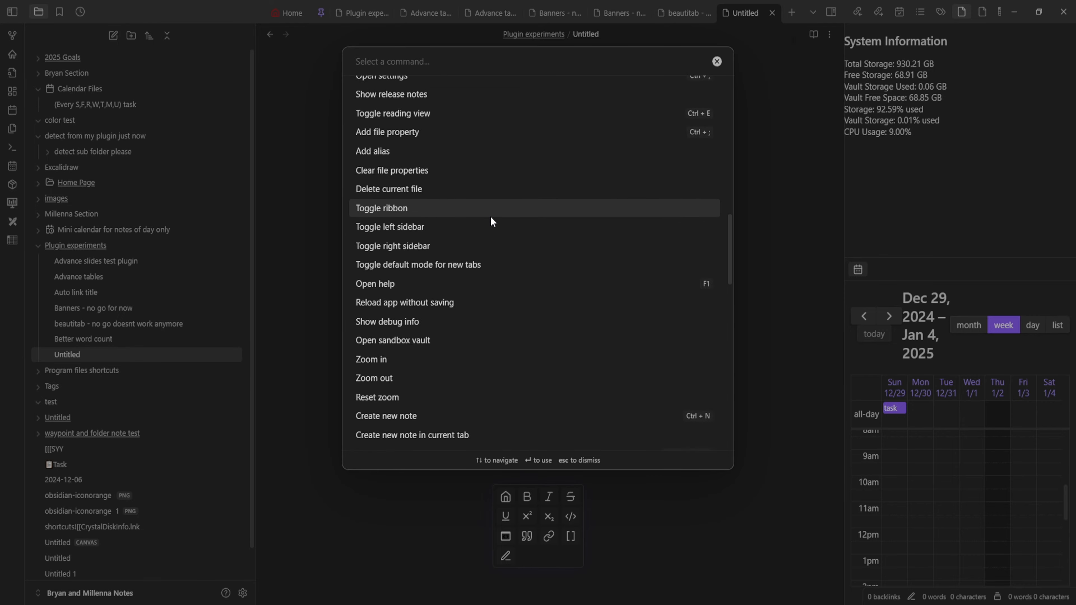
{"action": "scroll", "coordinate": [492, 214], "scroll_direction": "down", "scroll_amount": 15}
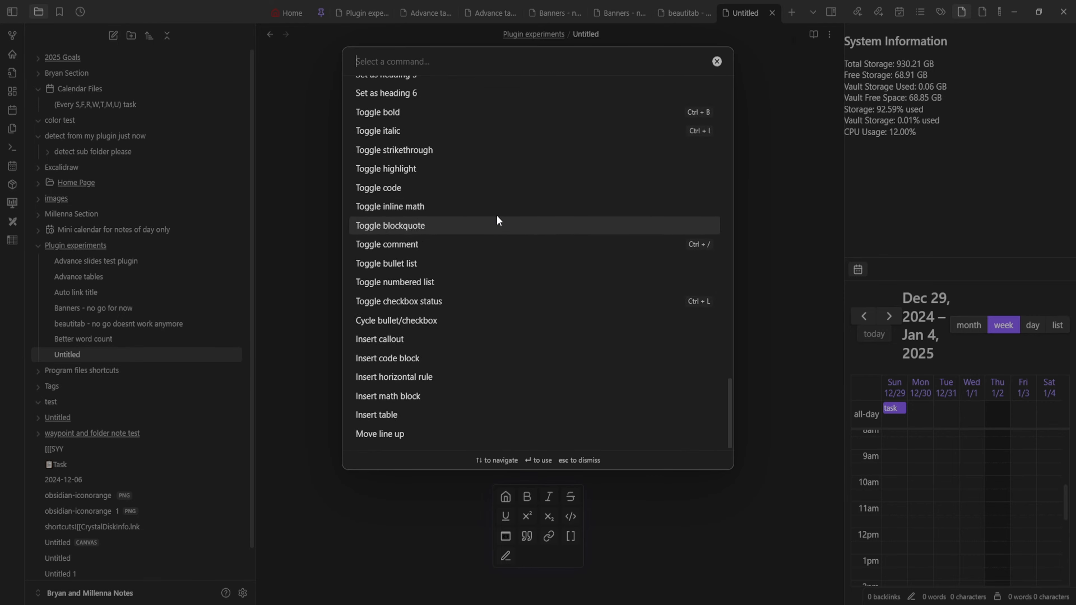
{"action": "scroll", "coordinate": [494, 203], "scroll_direction": "up", "scroll_amount": 20}
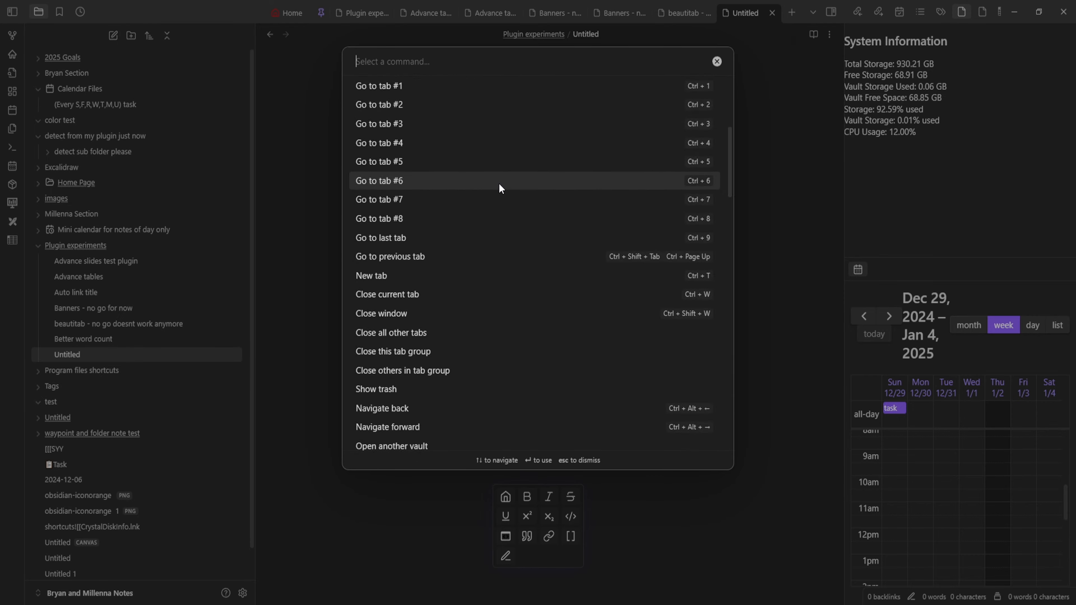
{"action": "scroll", "coordinate": [500, 178], "scroll_direction": "up", "scroll_amount": 5}
{"action": "type", "text": "butt"}
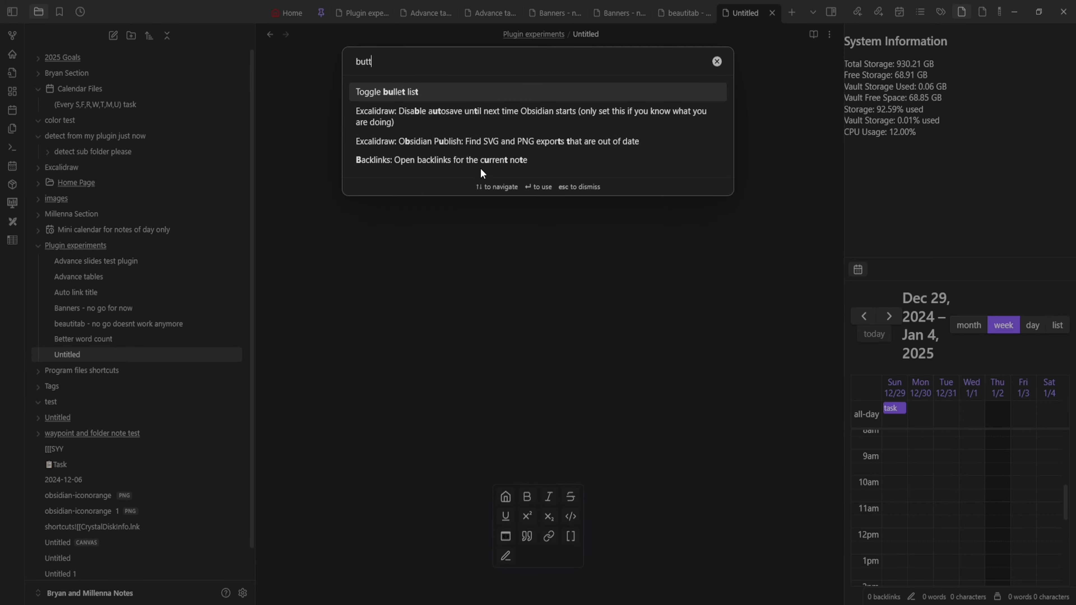
{"action": "type", "text": "on"}
{"action": "key", "text": "Escape"}
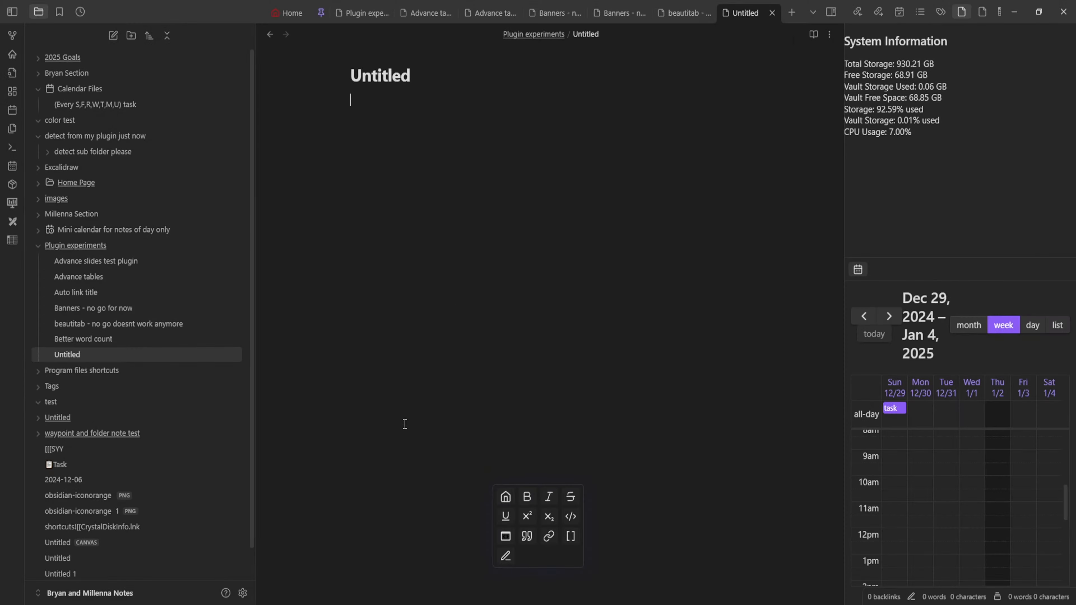
- Enable the Buttons plugin from its community plugin details and open its hotkey settings
{"action": "left_click", "coordinate": [242, 593]}
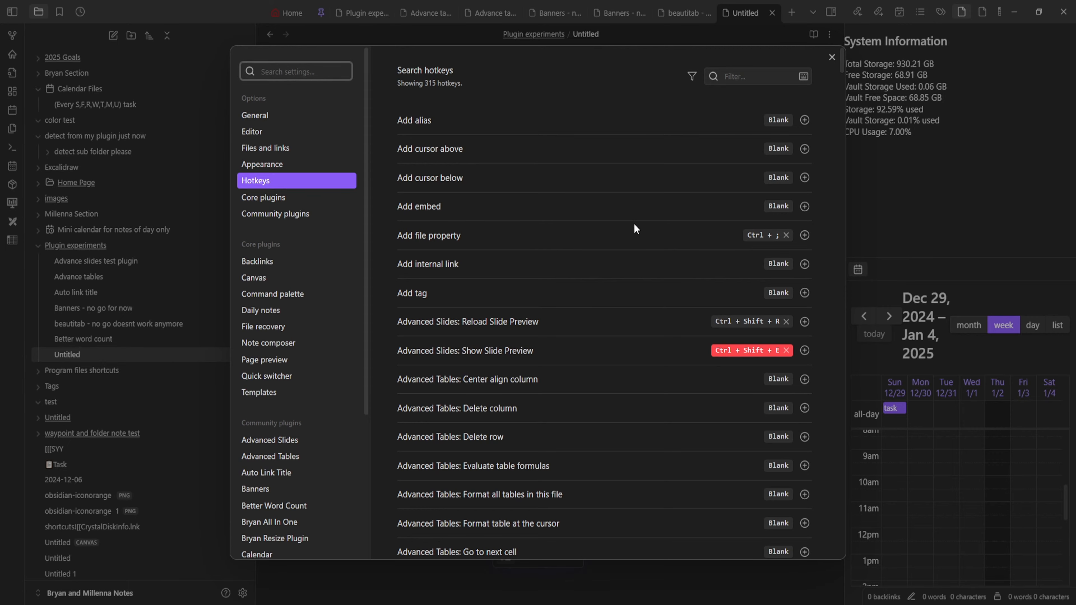
{"action": "scroll", "coordinate": [631, 278], "scroll_direction": "down", "scroll_amount": 8}
{"action": "left_click", "coordinate": [293, 212]}
{"action": "scroll", "coordinate": [502, 260], "scroll_direction": "down", "scroll_amount": 3}
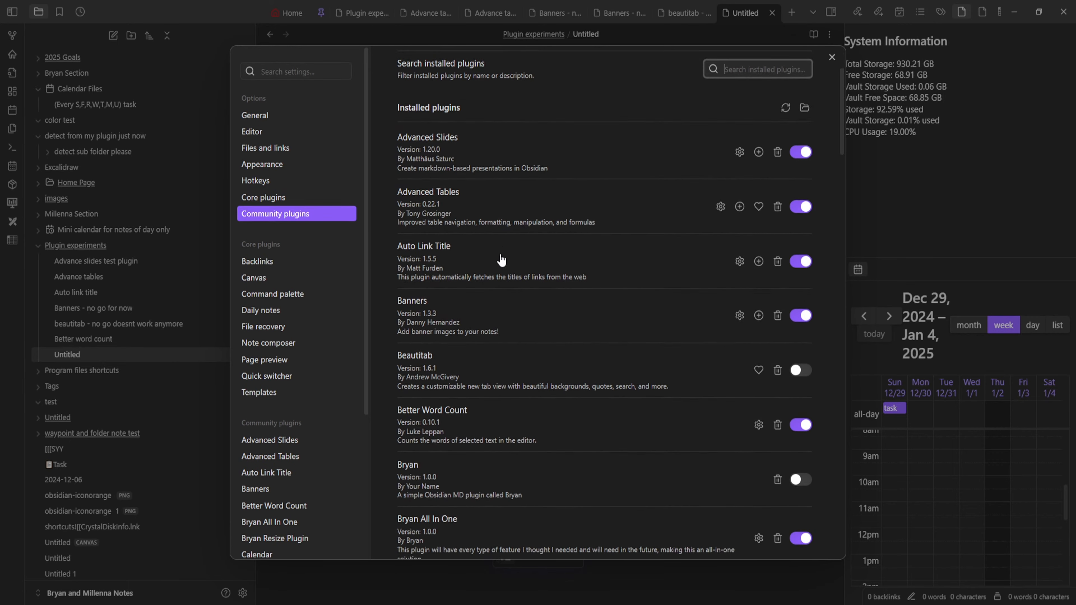
{"action": "scroll", "coordinate": [508, 245], "scroll_direction": "down", "scroll_amount": 10}
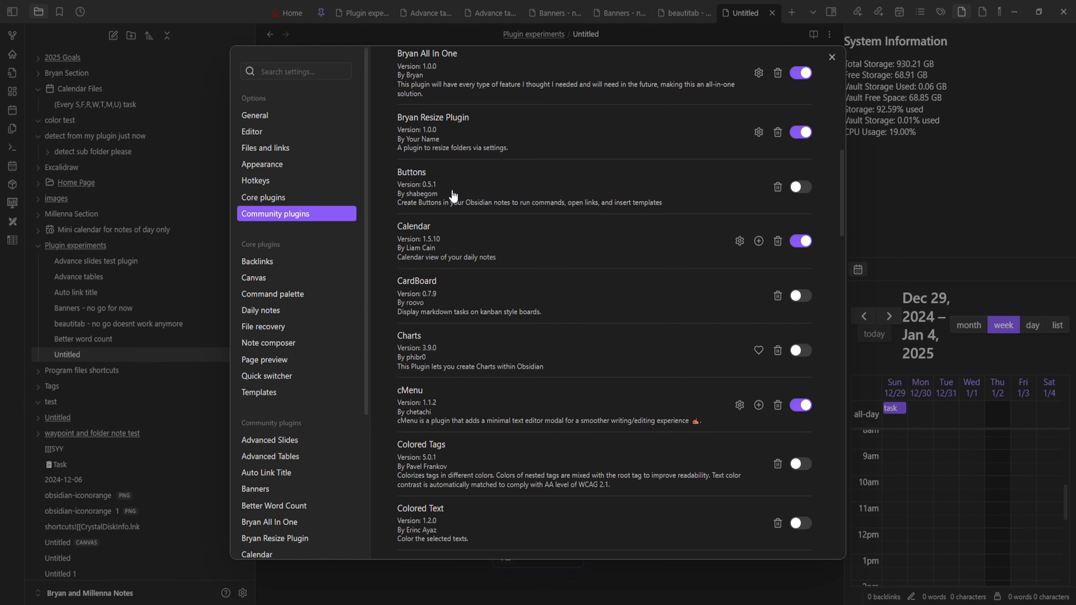
{"action": "left_click", "coordinate": [418, 185]}
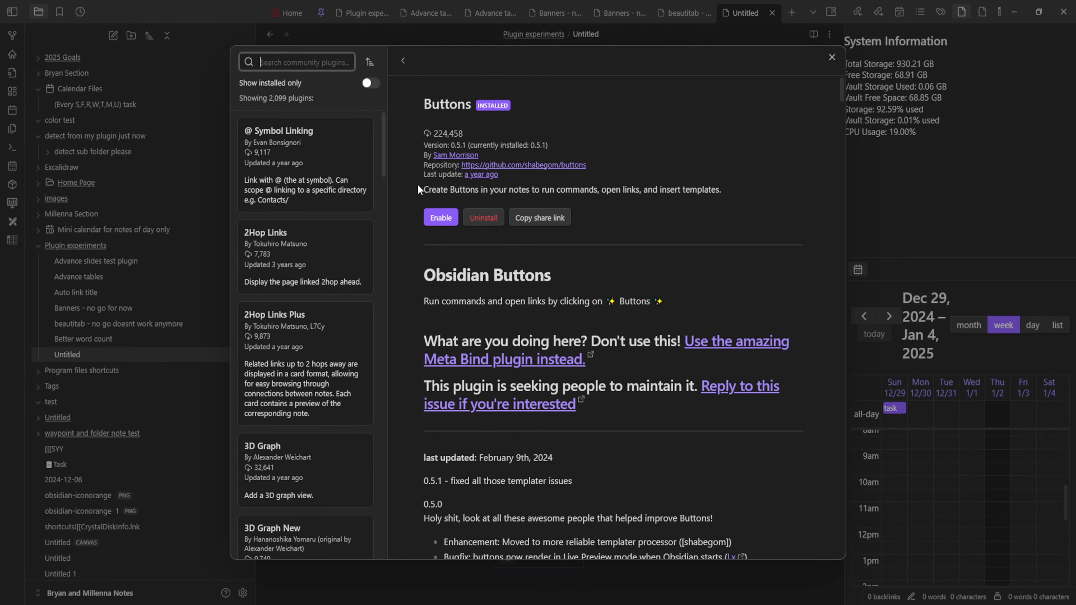
{"action": "left_click", "coordinate": [445, 219]}
{"action": "left_click", "coordinate": [450, 219]}
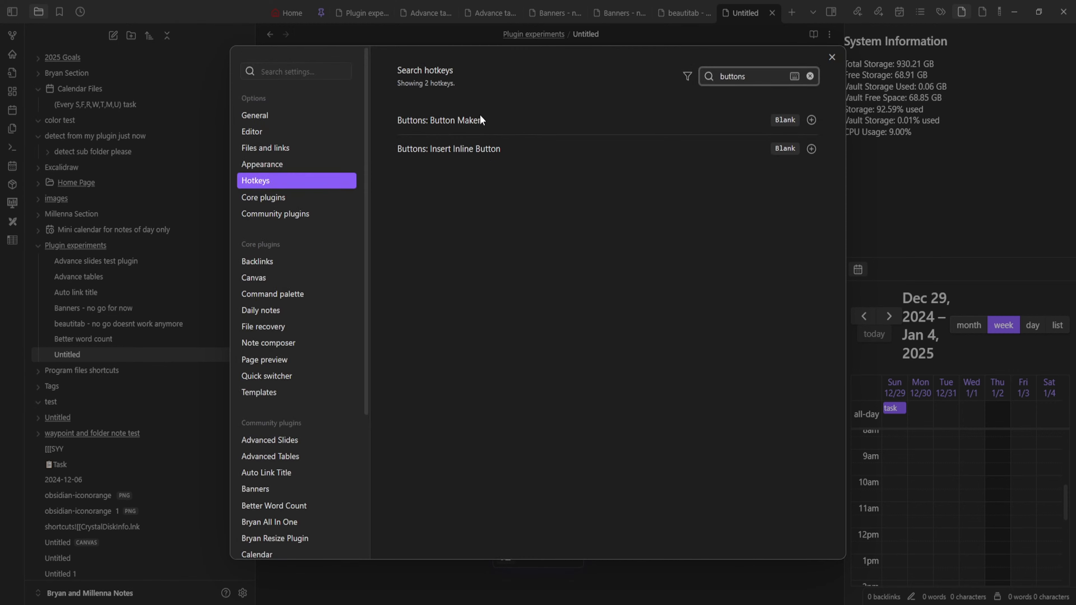
- Assign the hotkey Shift + Page Down to the "Buttons: Button Maker" command and close the settings
{"action": "left_click", "coordinate": [786, 120]}
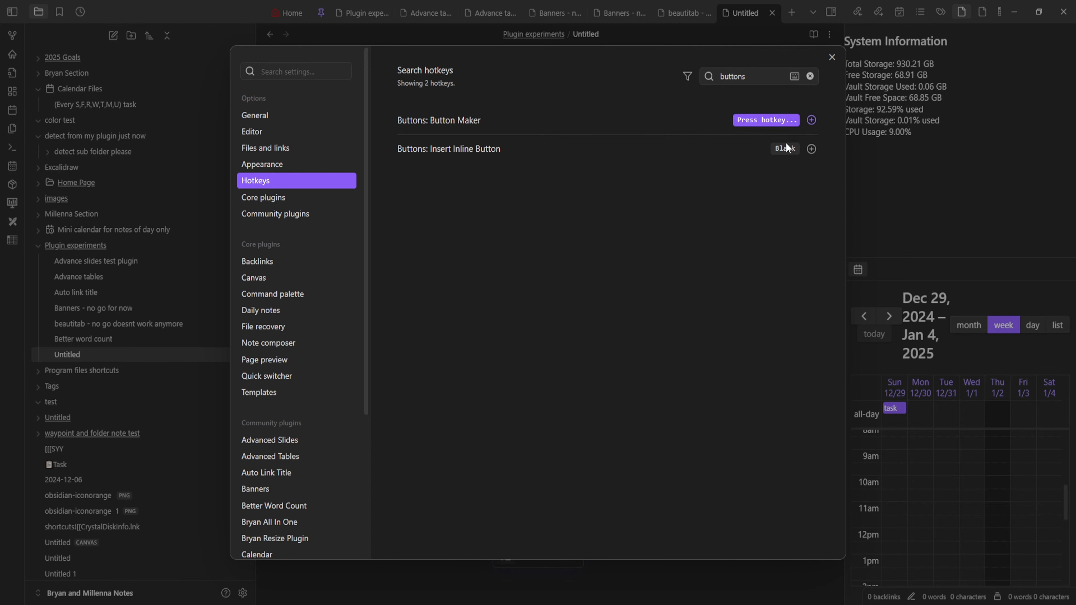
{"action": "key", "text": "shift+Page_Down"}
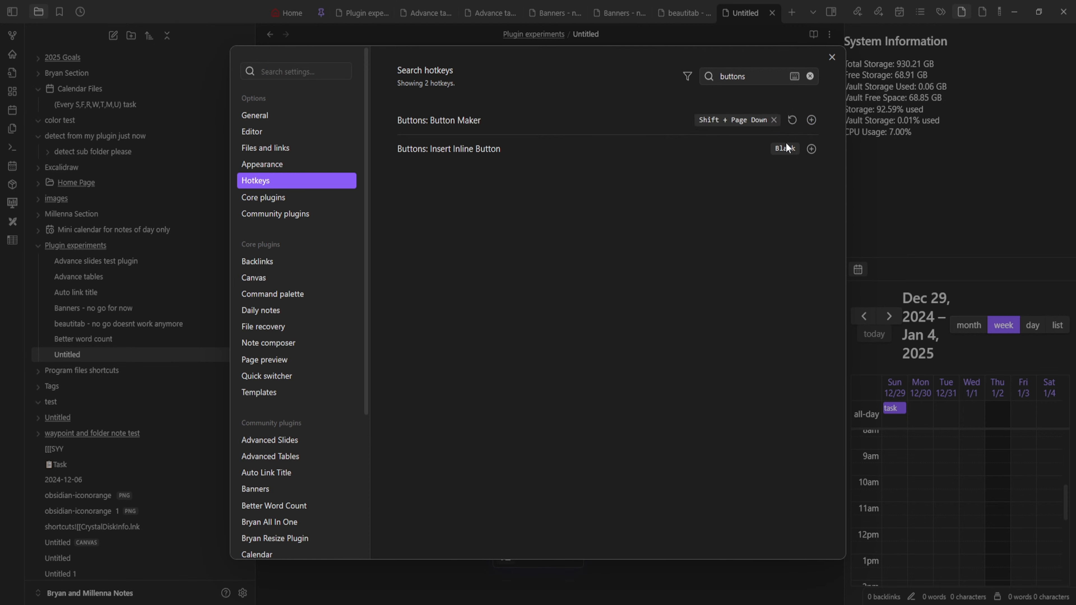
{"action": "left_click", "coordinate": [881, 130]}
- Create a Swap-type button named "home page" with Button Maker and insert it into the Untitled note
{"action": "key", "text": "shift+Page_Down"}
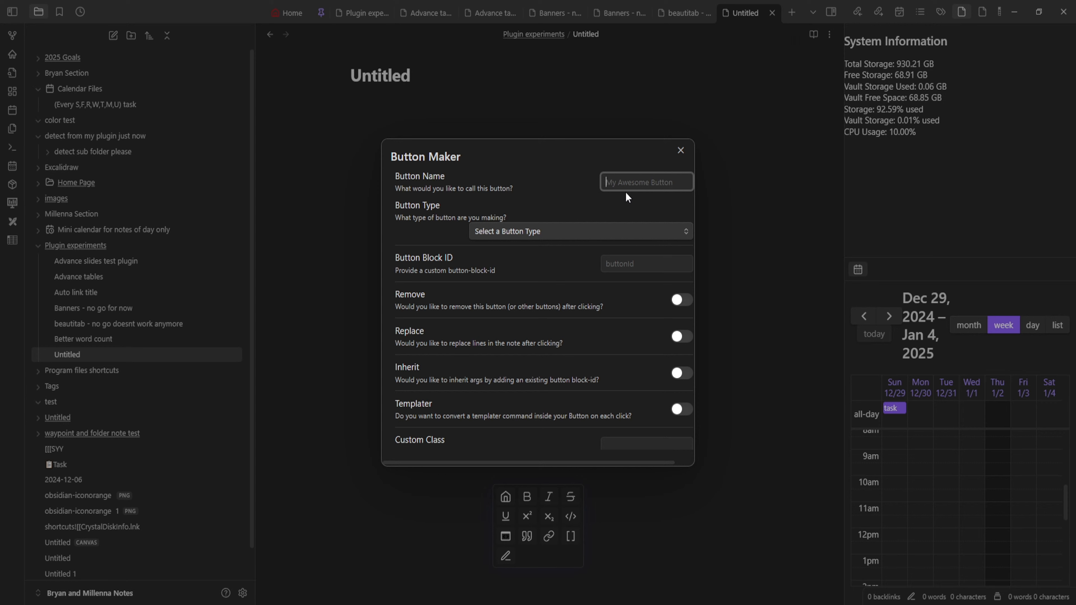
{"action": "type", "text": "home page"}
{"action": "left_click", "coordinate": [515, 232]}
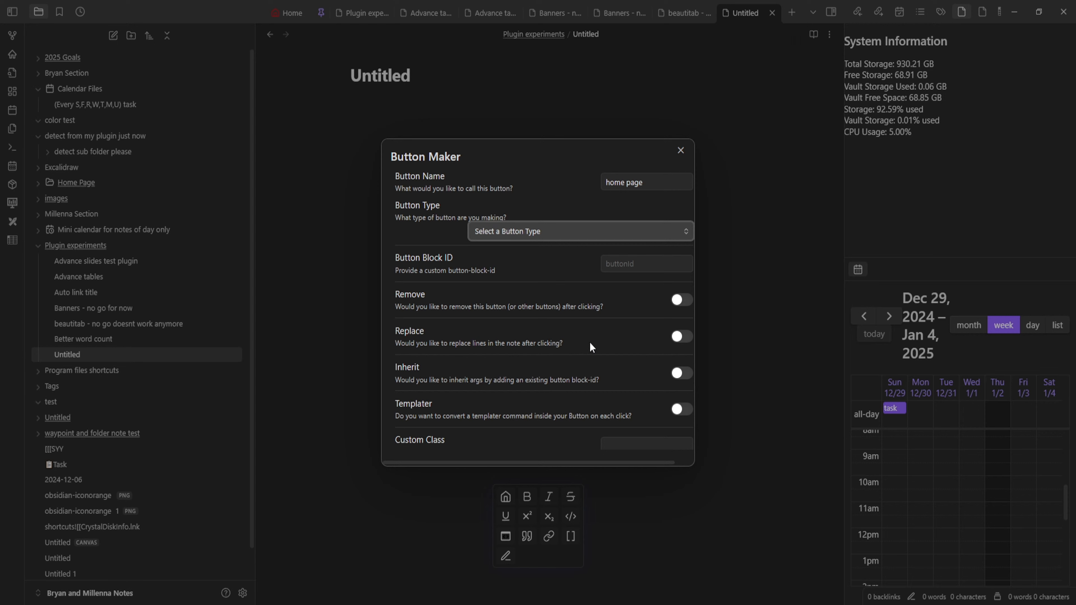
{"action": "left_click", "coordinate": [603, 337]}
{"action": "scroll", "coordinate": [524, 253], "scroll_direction": "down", "scroll_amount": 3}
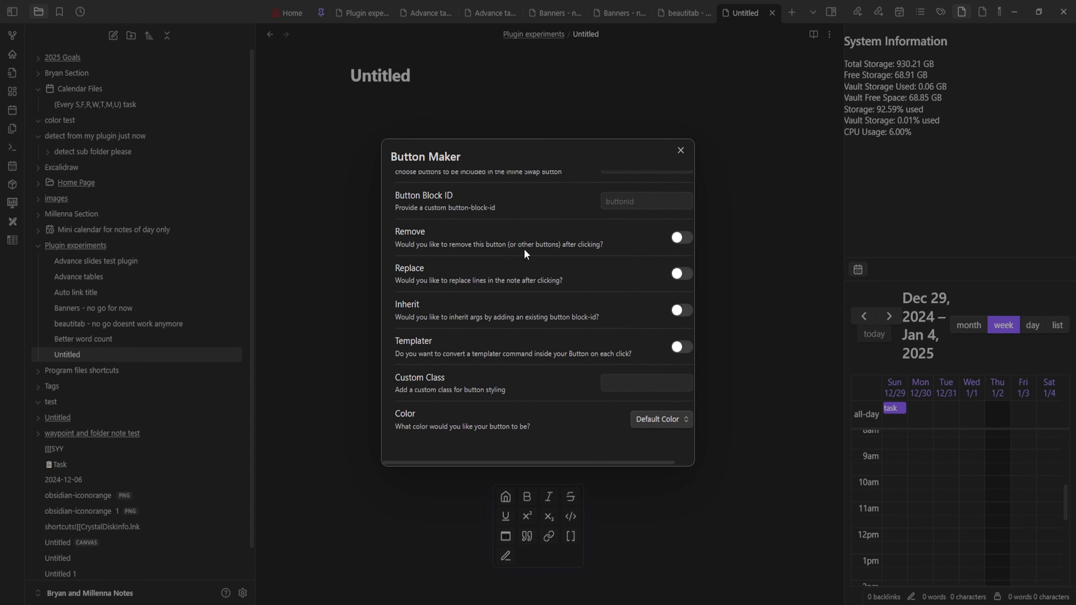
{"action": "scroll", "coordinate": [509, 235], "scroll_direction": "up", "scroll_amount": 3}
{"action": "left_click", "coordinate": [637, 258]}
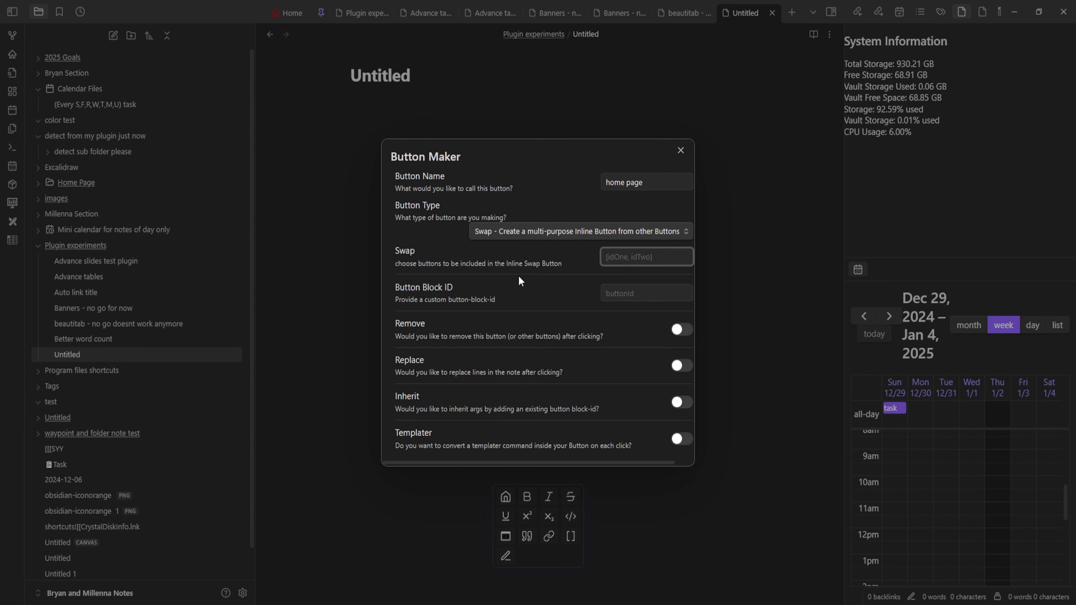
{"action": "scroll", "coordinate": [513, 280], "scroll_direction": "down", "scroll_amount": 2}
{"action": "scroll", "coordinate": [489, 283], "scroll_direction": "down", "scroll_amount": 3}
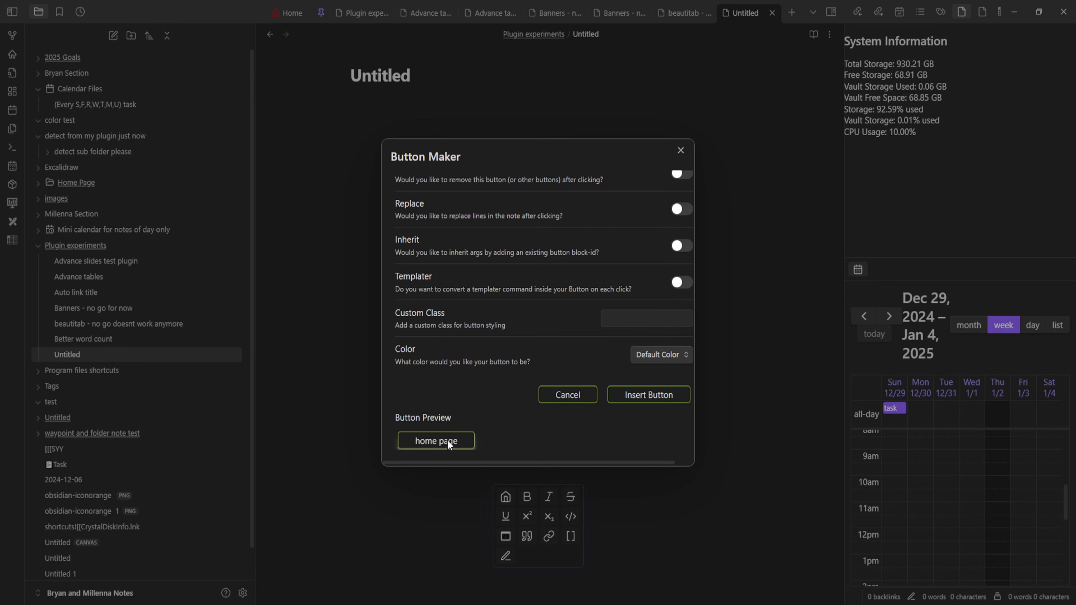
{"action": "left_click", "coordinate": [653, 395]}
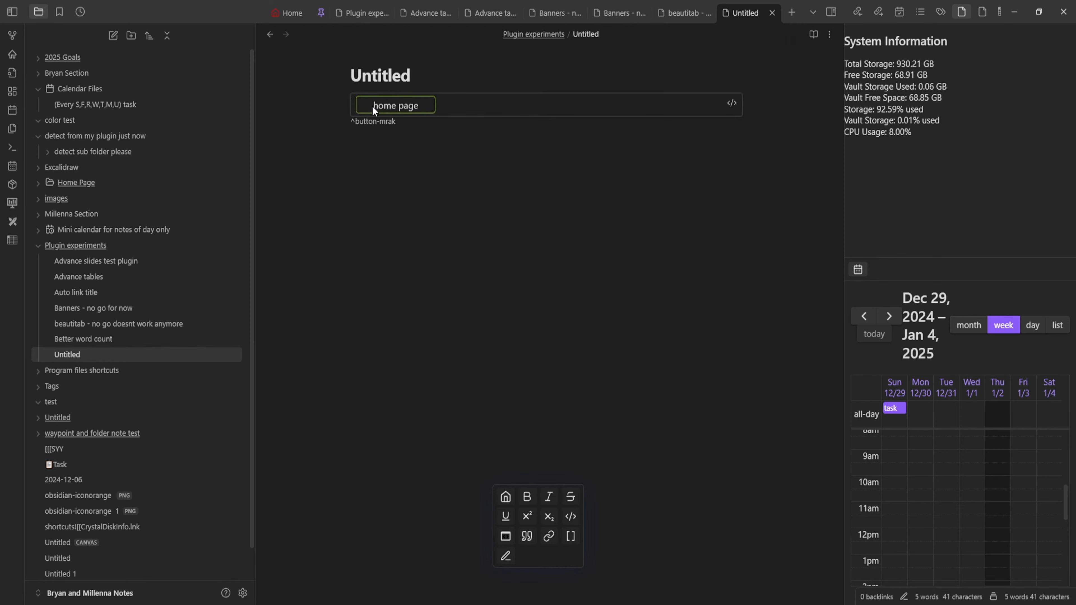
- Inspect the code block behind the inserted "home page" button and return to its rendered view
{"action": "left_click", "coordinate": [732, 104]}
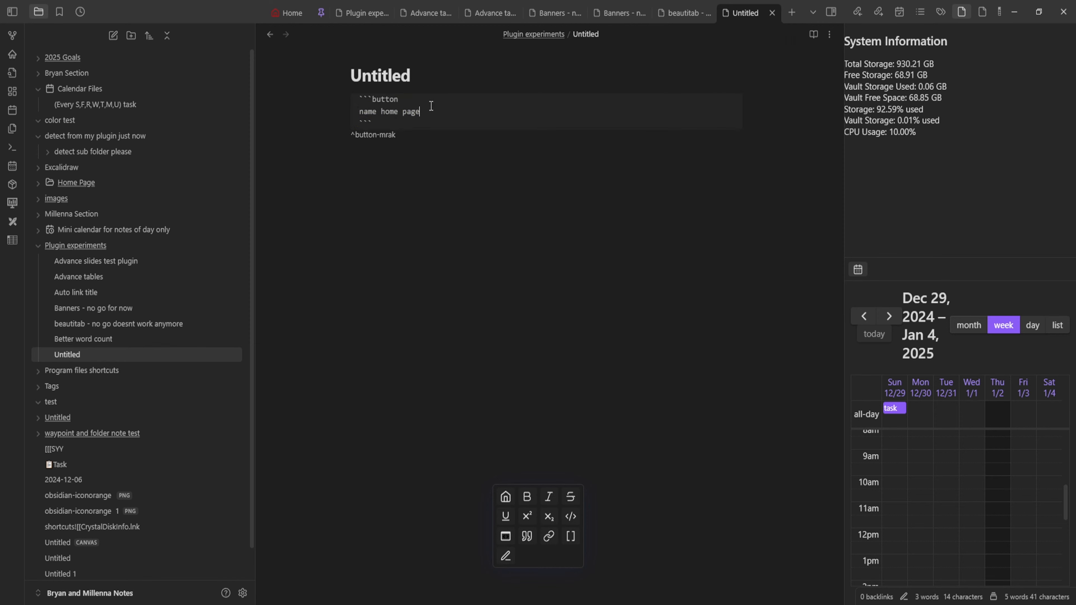
{"action": "left_click", "coordinate": [430, 212]}
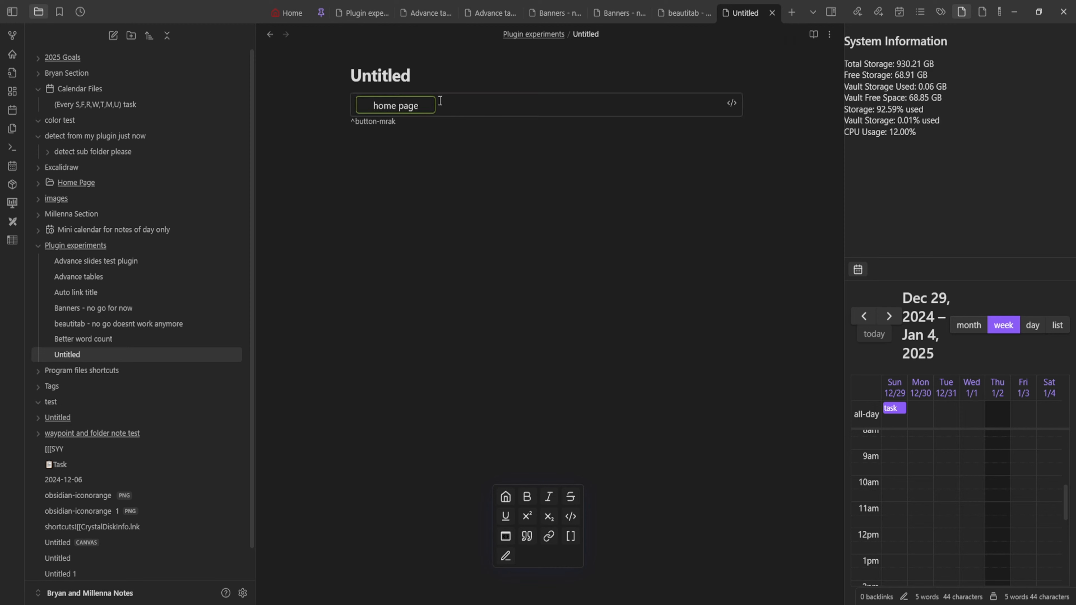
{"action": "left_click", "coordinate": [729, 102]}
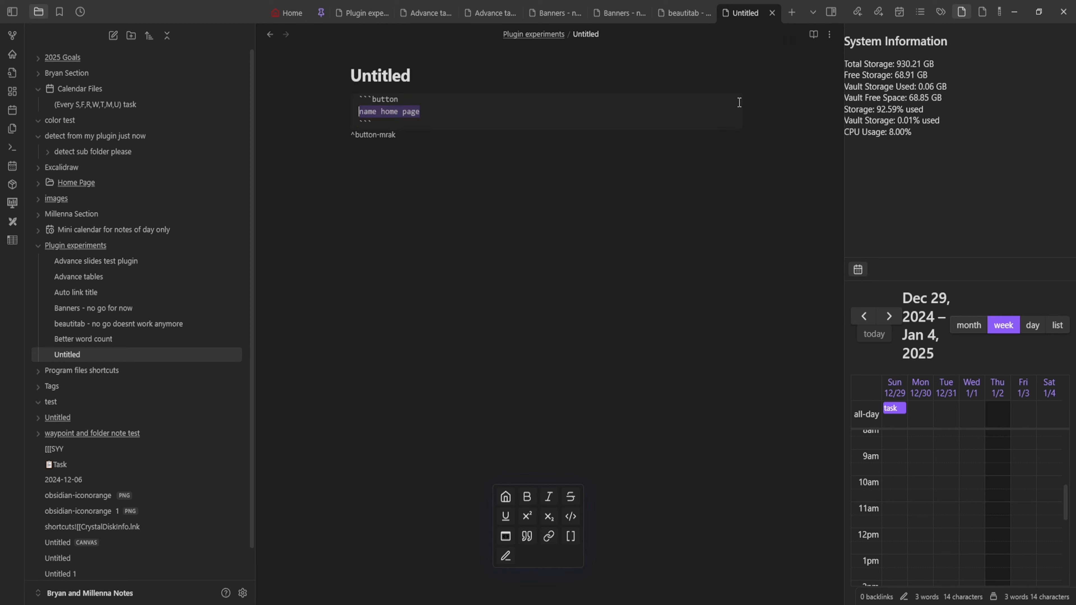
{"action": "left_click", "coordinate": [411, 116]}
{"action": "left_click", "coordinate": [440, 174]}
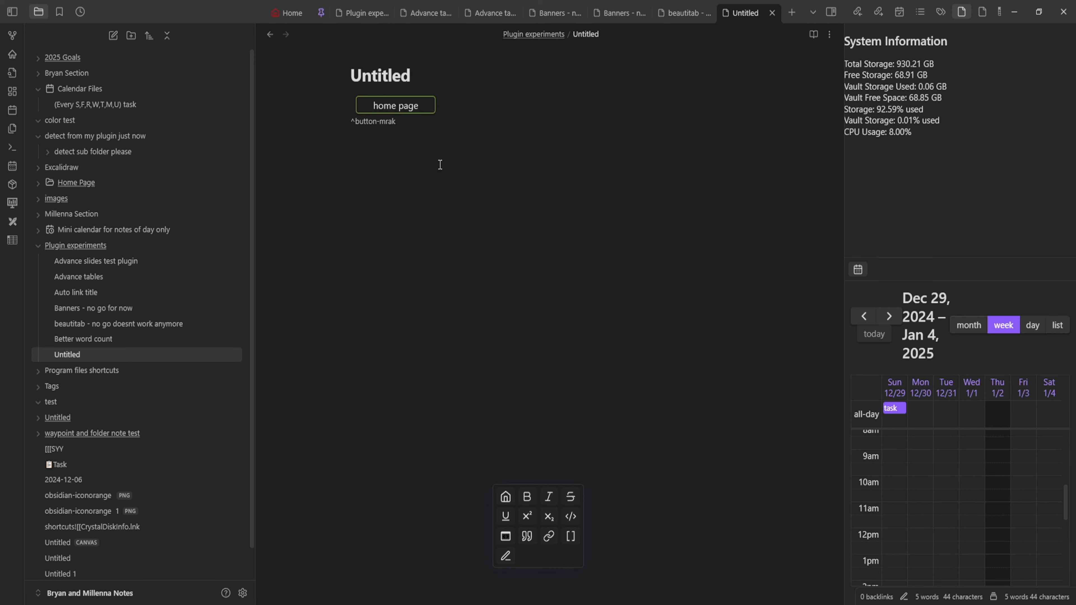
- Delete the "home page" button's code block and its block ID from the Untitled note
{"action": "key", "text": "BackSpace"}
{"action": "key", "text": "BackSpace"}
{"action": "key", "text": "BackSpace"}
{"action": "key", "text": "BackSpace"}
{"action": "key", "text": "BackSpace"}
{"action": "key", "text": "BackSpace"}
{"action": "key", "text": "BackSpace"}
{"action": "key", "text": "BackSpace"}
{"action": "key", "text": "BackSpace"}
{"action": "key", "text": "BackSpace"}
{"action": "key", "text": "BackSpace"}
{"action": "key", "text": "BackSpace"}
{"action": "key", "text": "BackSpace"}
{"action": "key", "text": "BackSpace"}
{"action": "key", "text": "BackSpace"}
{"action": "key", "text": "BackSpace"}
{"action": "key", "text": "BackSpace"}
{"action": "key", "text": "BackSpace"}
{"action": "key", "text": "BackSpace"}
{"action": "key", "text": "BackSpace"}
{"action": "key", "text": "BackSpace"}
{"action": "key", "text": "BackSpace"}
{"action": "key", "text": "BackSpace"}
{"action": "key", "text": "BackSpace"}
{"action": "key", "text": "BackSpace"}
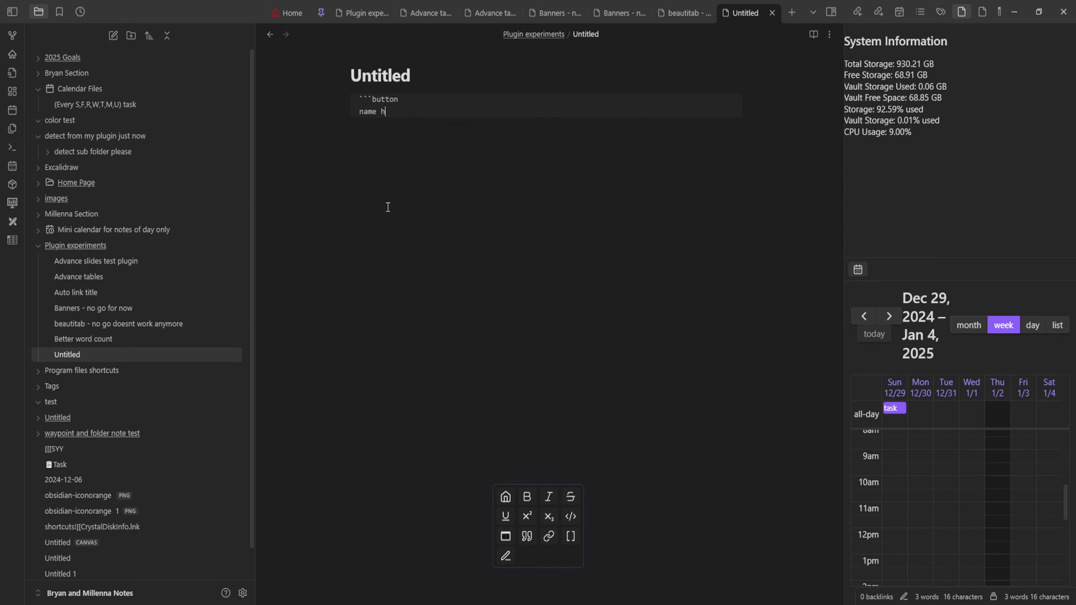
{"action": "key", "text": "BackSpace"}
{"action": "key", "text": "BackSpace"}
{"action": "key", "text": "BackSpace"}
{"action": "key", "text": "BackSpace"}
{"action": "key", "text": "BackSpace"}
{"action": "key", "text": "BackSpace"}
{"action": "key", "text": "BackSpace"}
{"action": "key", "text": "BackSpace"}
{"action": "key", "text": "BackSpace"}
{"action": "key", "text": "BackSpace"}
{"action": "key", "text": "BackSpace"}
{"action": "key", "text": "BackSpace"}
{"action": "key", "text": "BackSpace"}
{"action": "key", "text": "BackSpace"}
{"action": "key", "text": "BackSpace"}
{"action": "key", "text": "BackSpace"}
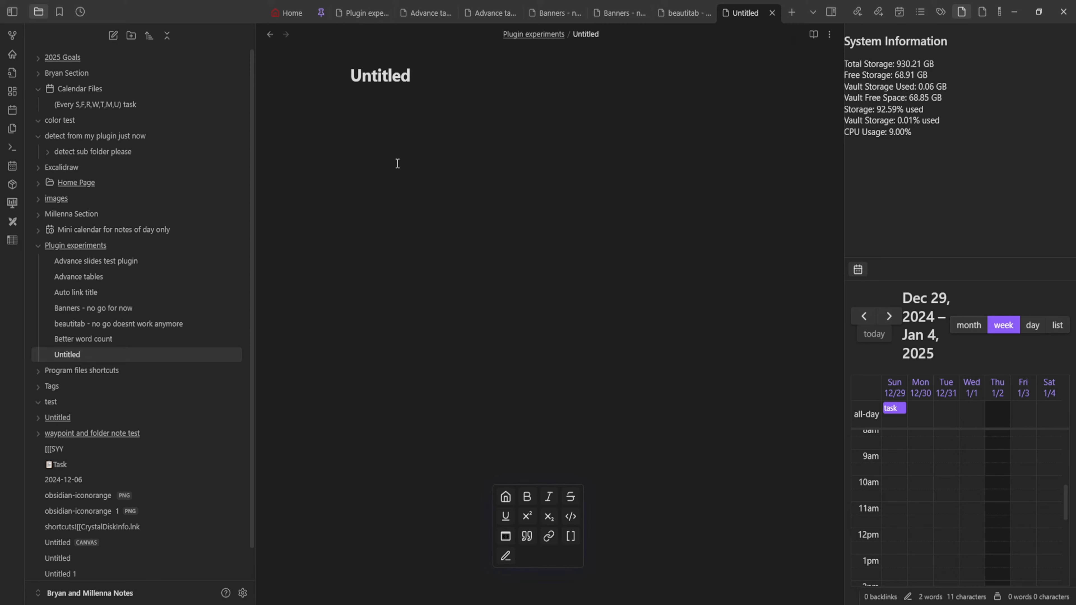
- Find "Buttons: Button Maker" in the command palette by searching for "button" and run it
{"action": "key", "text": "ctrl+p"}
{"action": "type", "text": "b"}
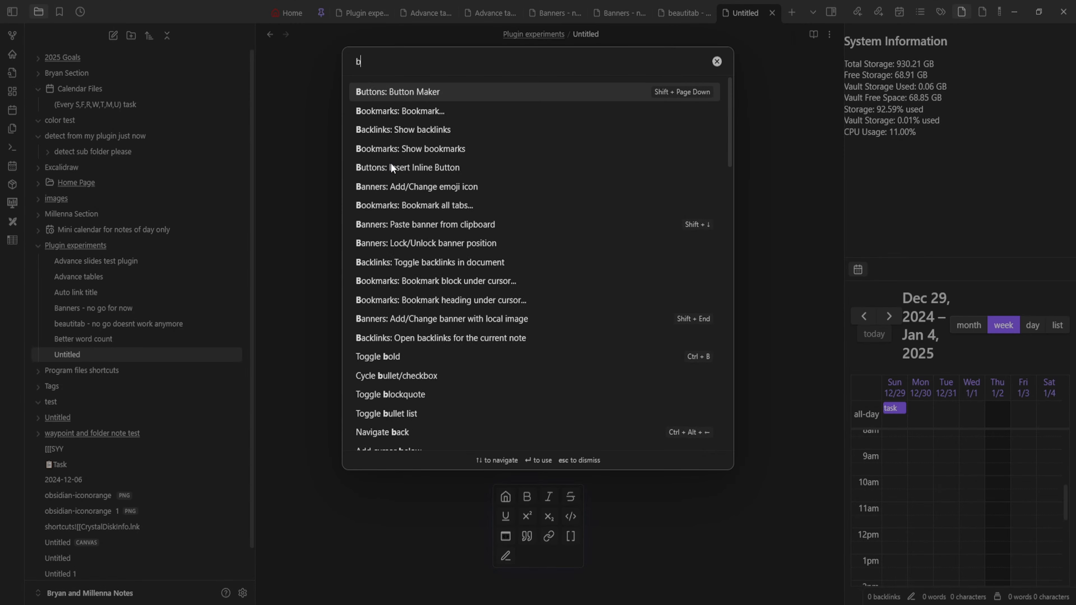
{"action": "type", "text": "utton"}
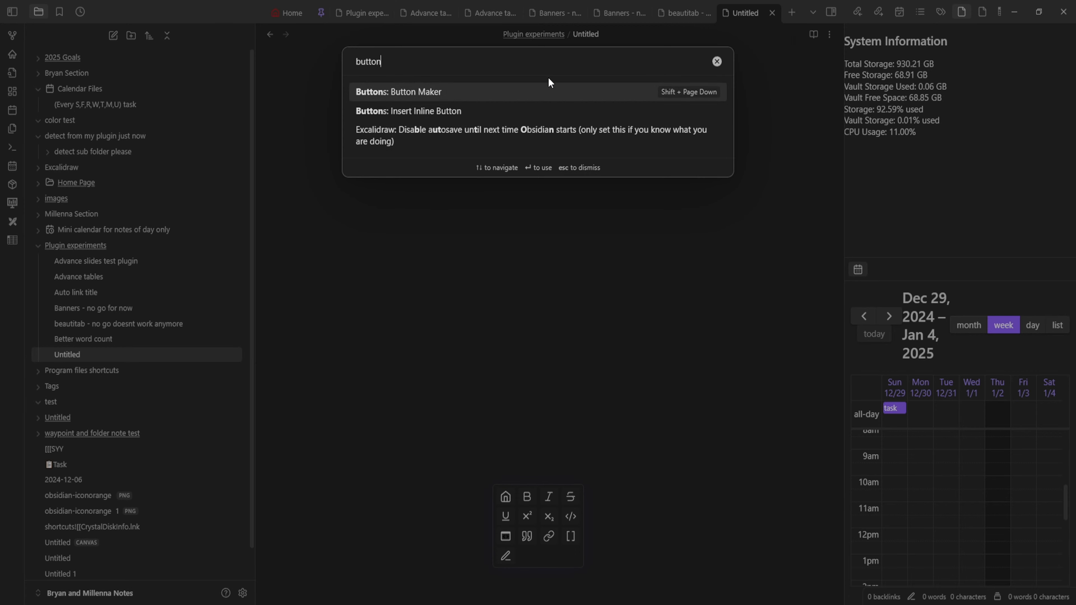
{"action": "left_click", "coordinate": [461, 92]}
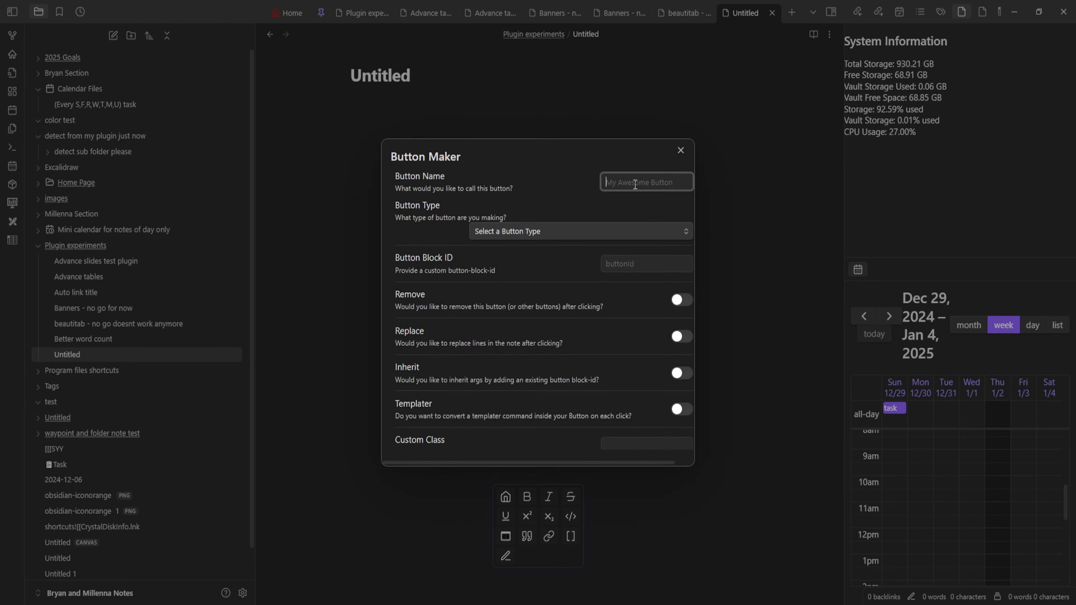
- Name the new button "home page" in Button Maker and set its type to "Command - run a command prompt command"
{"action": "type", "text": "home page"}
{"action": "scroll", "coordinate": [463, 273], "scroll_direction": "down", "scroll_amount": 3}
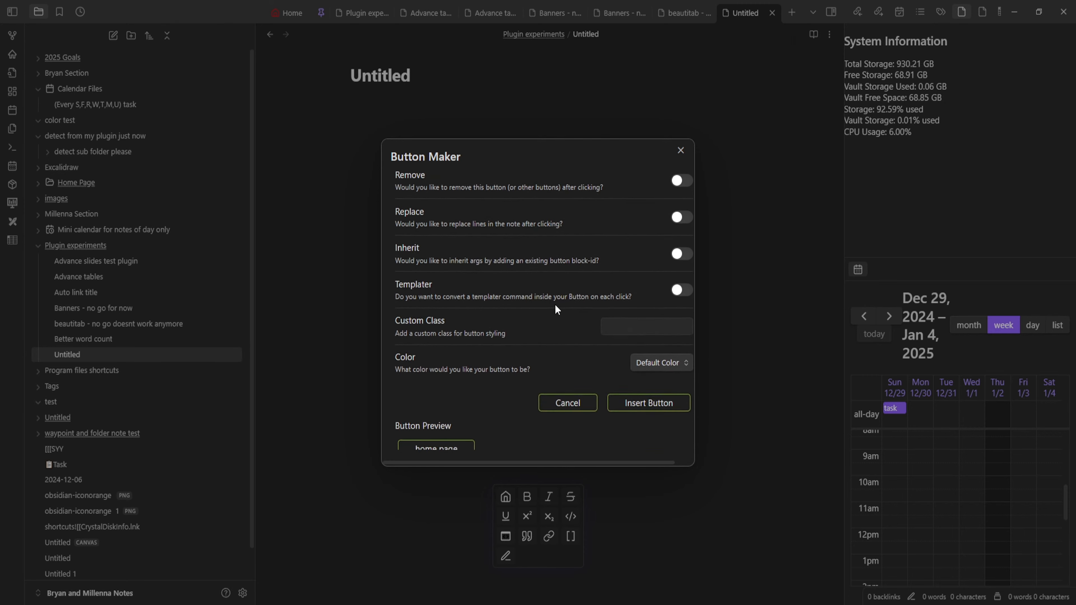
{"action": "scroll", "coordinate": [644, 319], "scroll_direction": "up", "scroll_amount": 3}
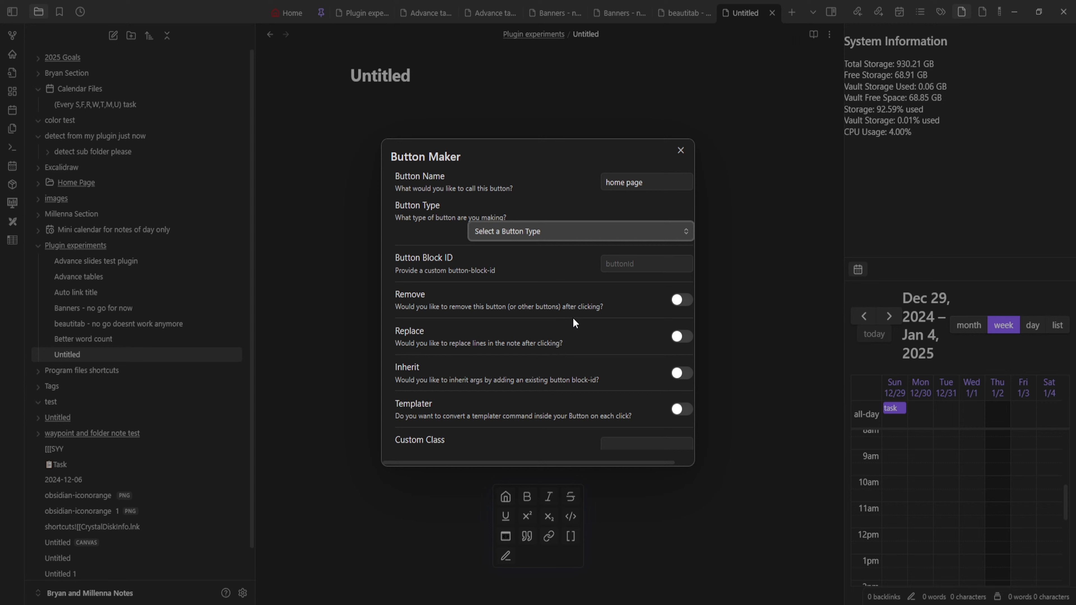
{"action": "left_click", "coordinate": [536, 264]}
- Assign the "Homepage: Open homepage" command to the button and insert it into the Untitled note
{"action": "scroll", "coordinate": [516, 258], "scroll_direction": "down", "scroll_amount": 1}
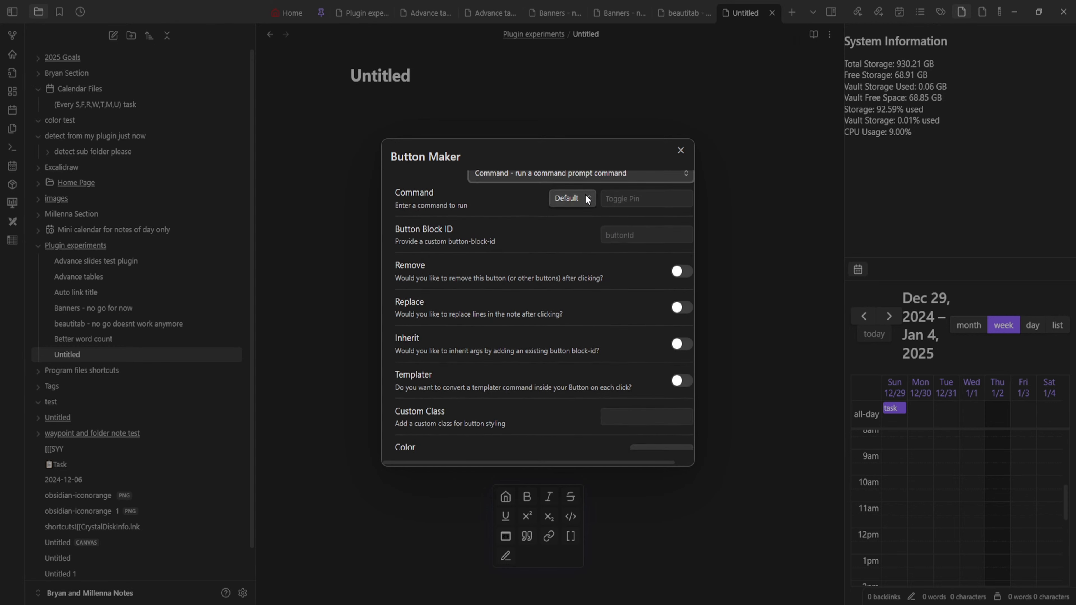
{"action": "left_click", "coordinate": [623, 199]}
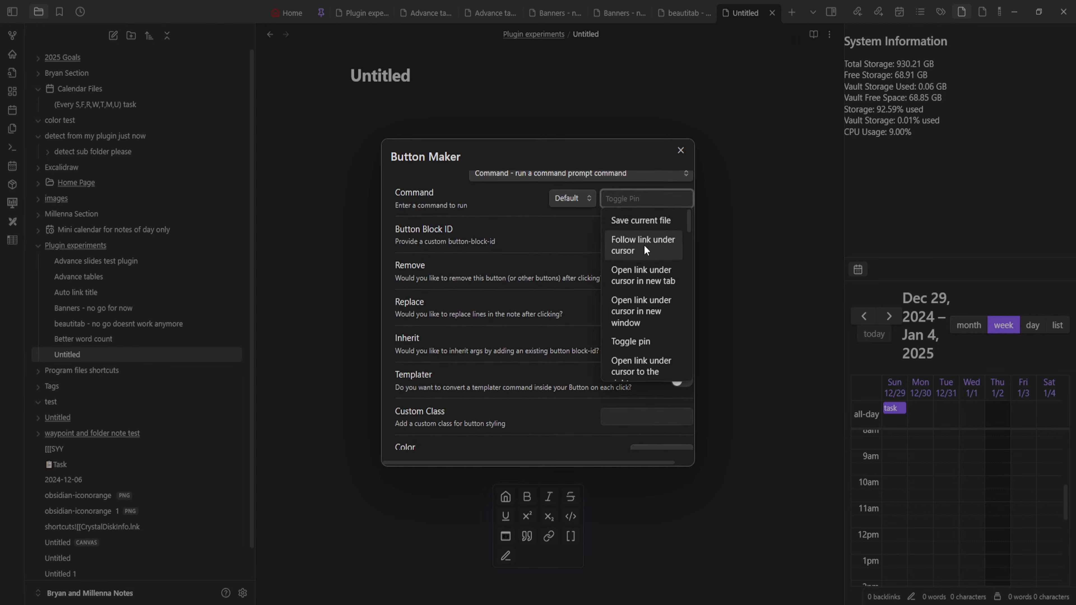
{"action": "scroll", "coordinate": [647, 252], "scroll_direction": "down", "scroll_amount": 5}
{"action": "scroll", "coordinate": [651, 255], "scroll_direction": "up", "scroll_amount": 3}
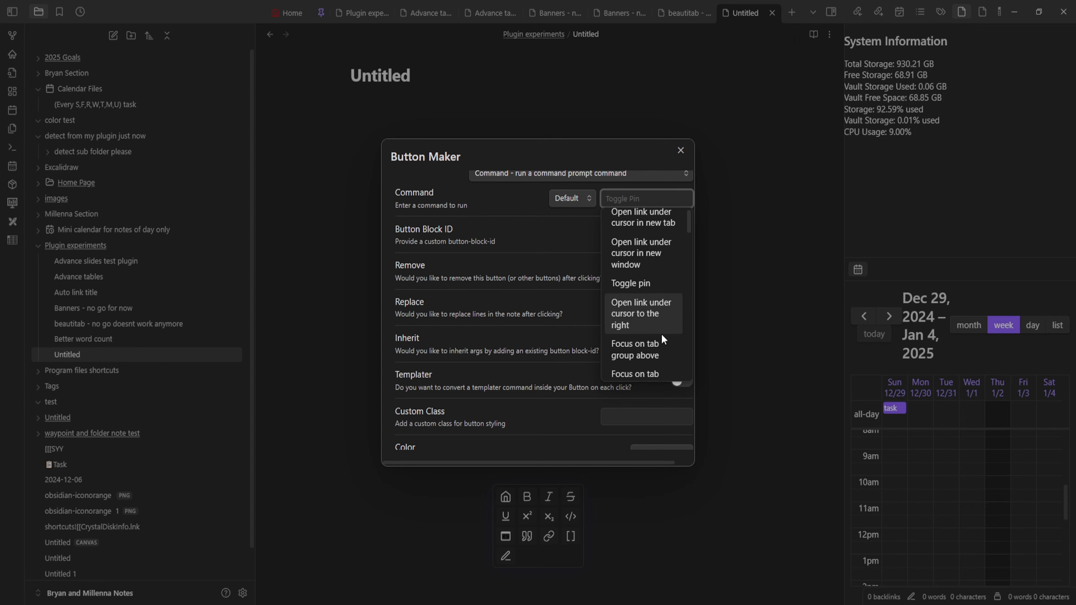
{"action": "scroll", "coordinate": [632, 281], "scroll_direction": "up", "scroll_amount": 1}
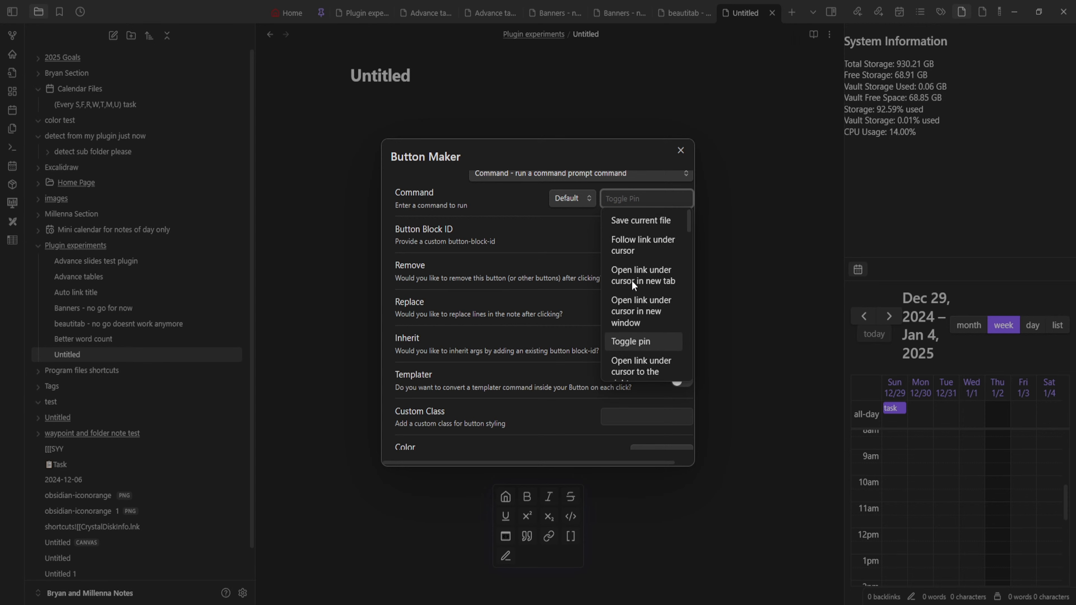
{"action": "scroll", "coordinate": [634, 284], "scroll_direction": "down", "scroll_amount": 10}
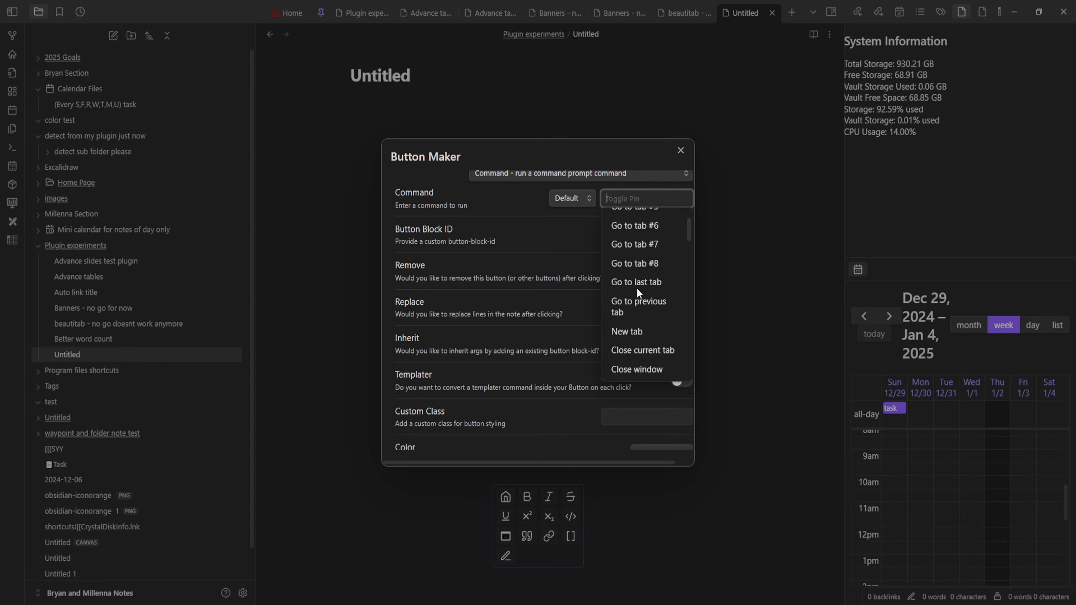
{"action": "scroll", "coordinate": [638, 290], "scroll_direction": "down", "scroll_amount": 8}
{"action": "type", "text": "home"}
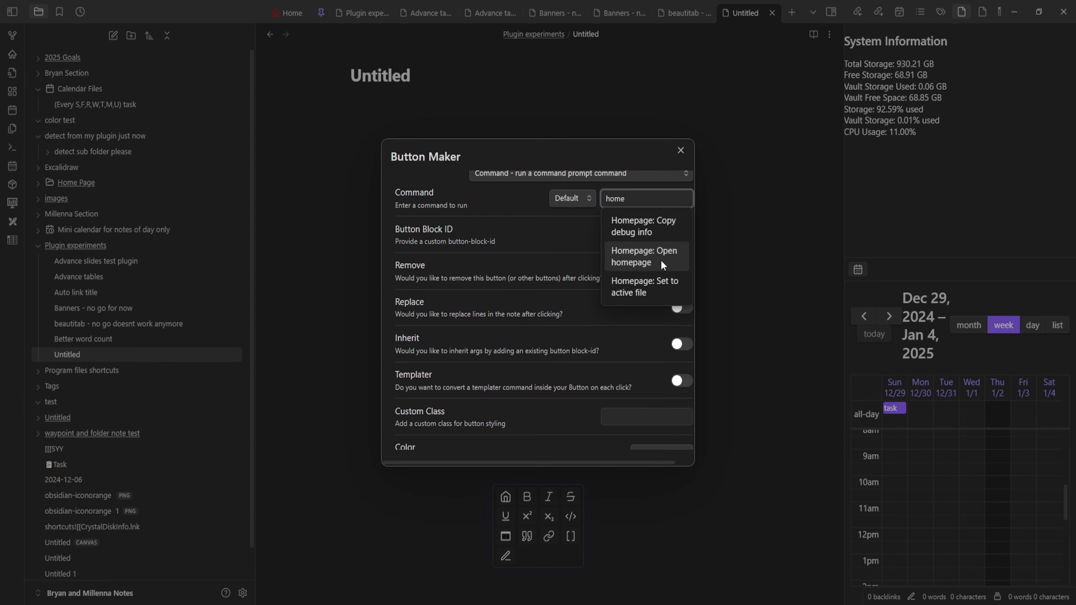
{"action": "left_click", "coordinate": [643, 255]}
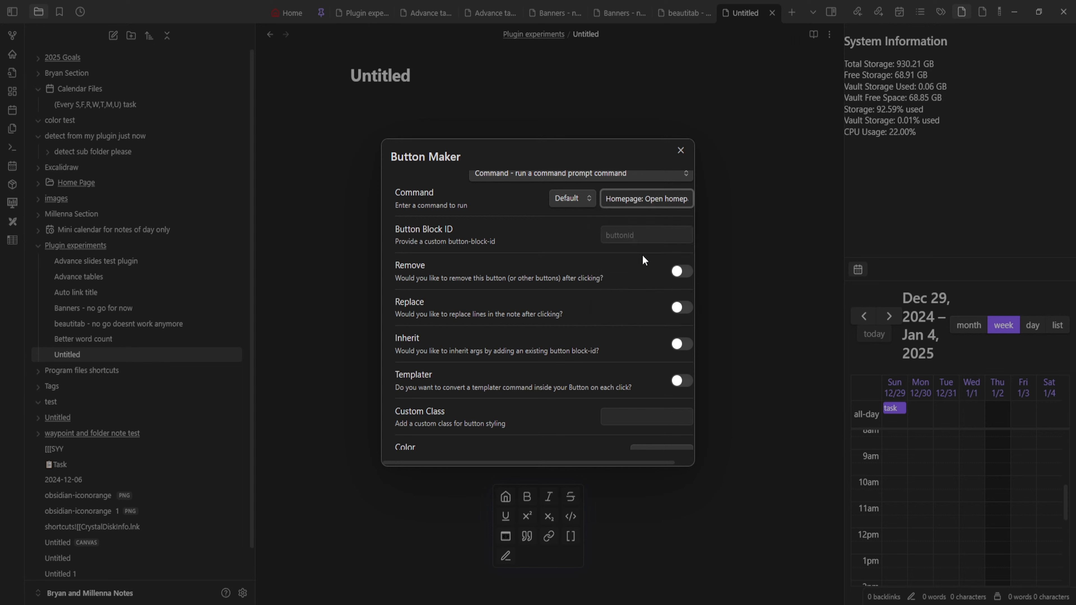
{"action": "scroll", "coordinate": [579, 204], "scroll_direction": "down", "scroll_amount": 3}
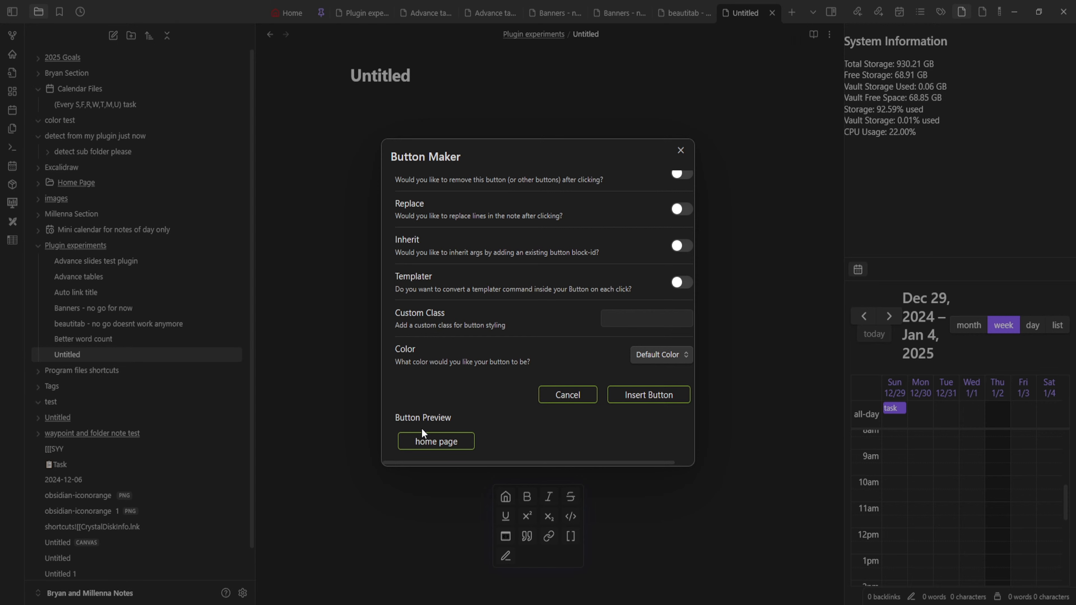
{"action": "left_click", "coordinate": [652, 394]}
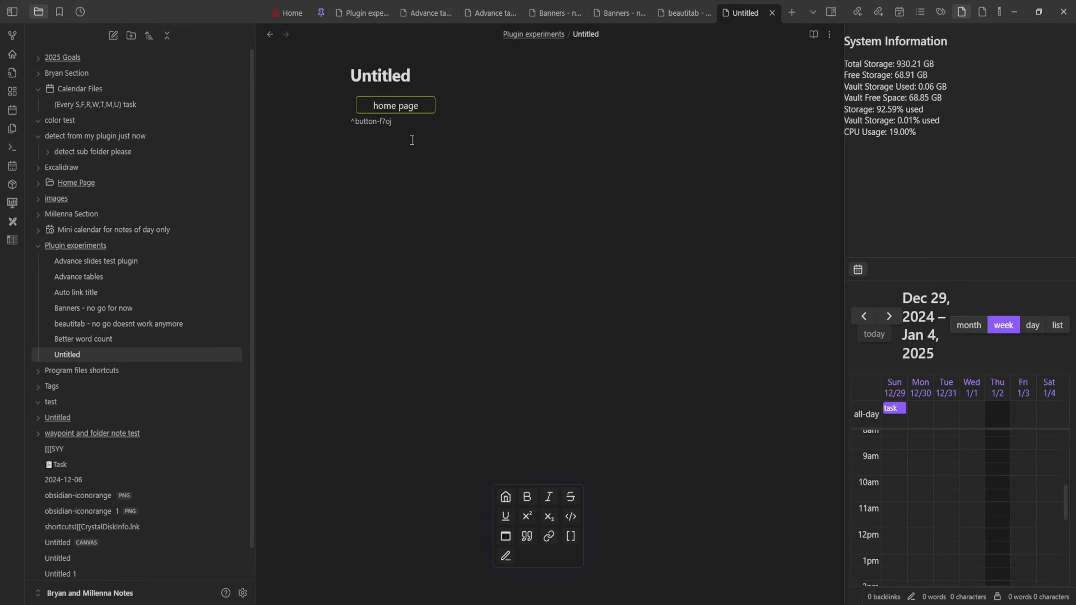
- Test the inserted "home page" button and look through the Home note and the file list
{"action": "left_click", "coordinate": [413, 107]}
{"action": "key", "text": "alt+Tab"}
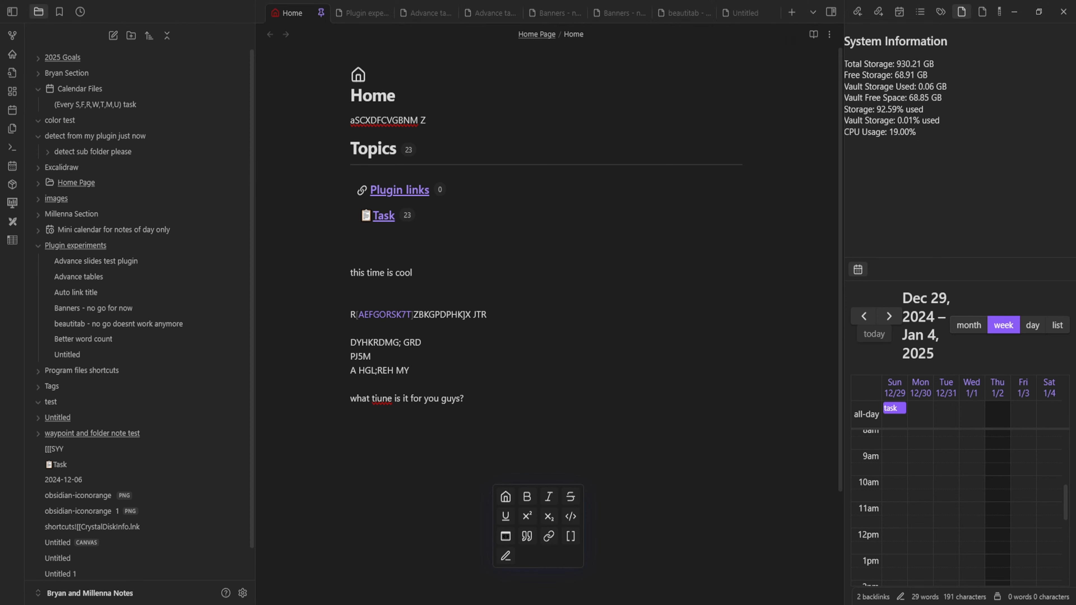
{"action": "key", "text": "alt+Tab"}
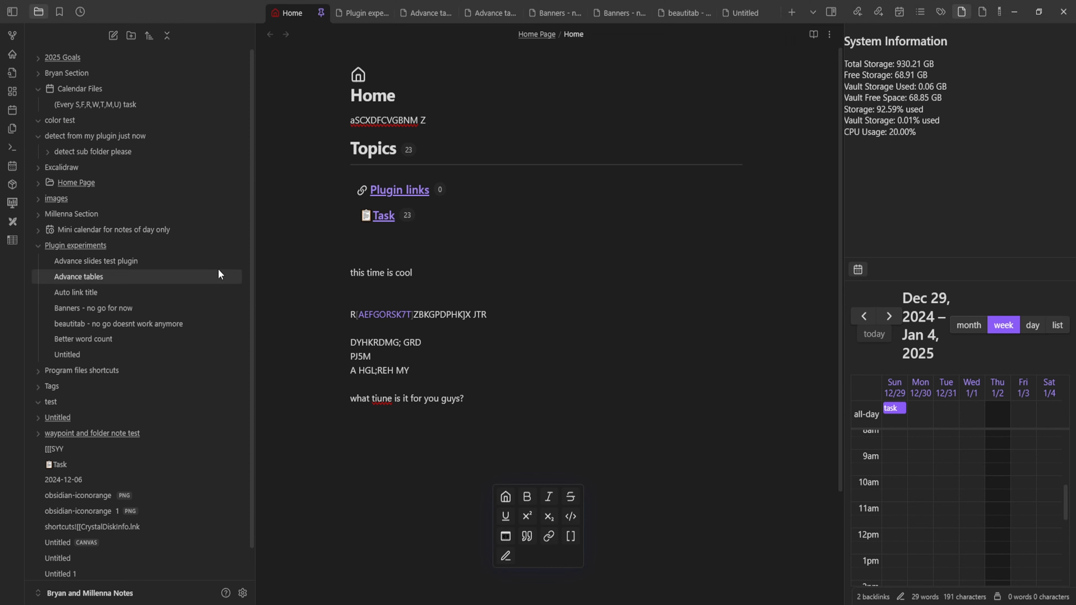
{"action": "scroll", "coordinate": [403, 328], "scroll_direction": "down", "scroll_amount": 1}
{"action": "scroll", "coordinate": [403, 329], "scroll_direction": "down", "scroll_amount": 3}
{"action": "scroll", "coordinate": [165, 315], "scroll_direction": "down", "scroll_amount": 1}
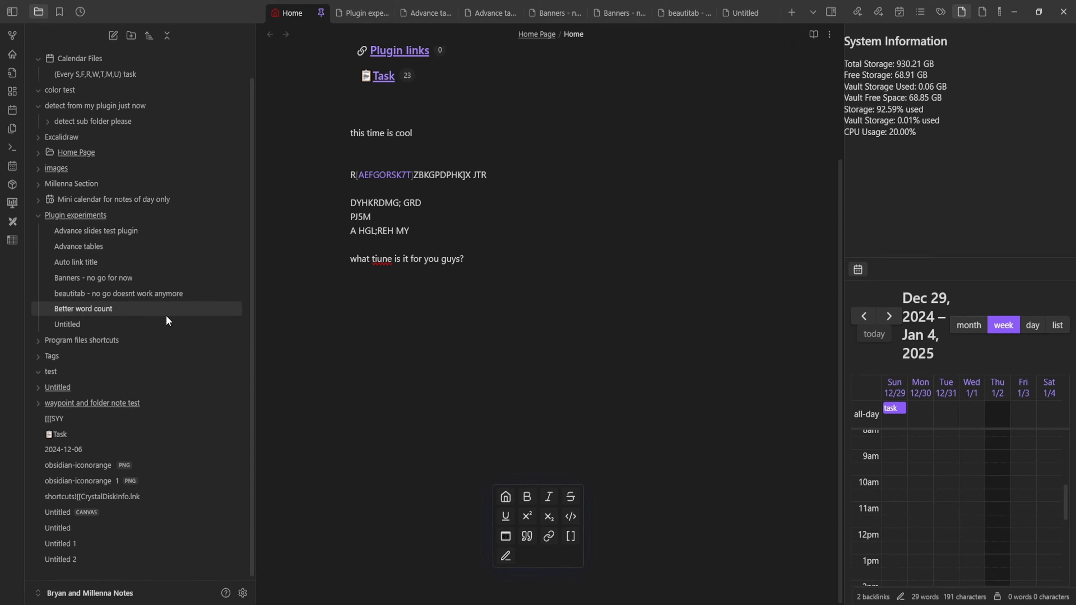
- Open the Untitled note in the Plugin experiments folder and rename it as Buttons plugin
{"action": "left_click", "coordinate": [102, 307]}
{"action": "left_click", "coordinate": [190, 328]}
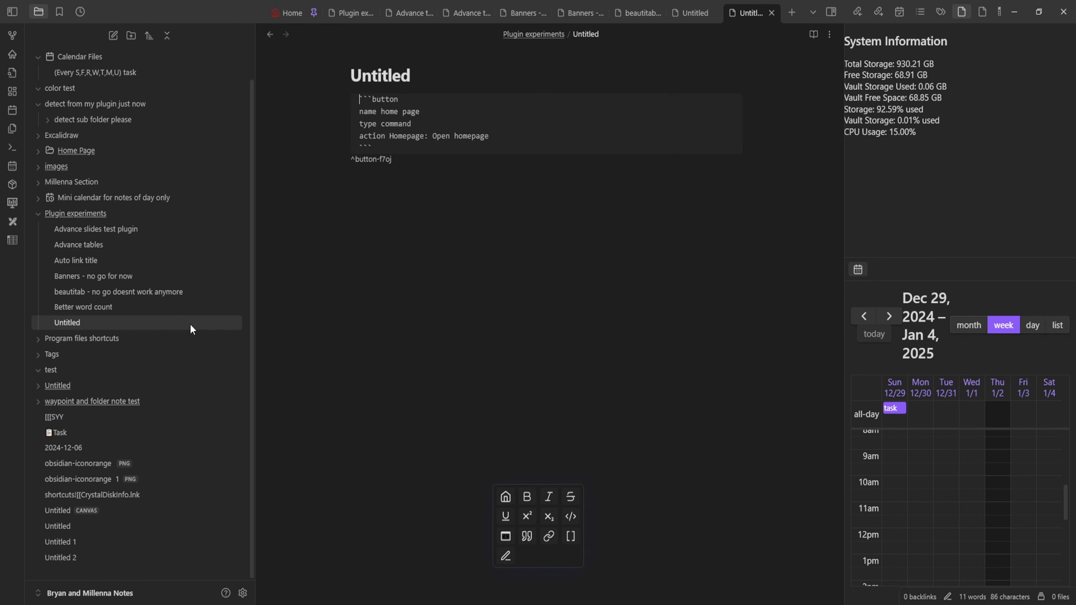
{"action": "left_click", "coordinate": [512, 307]}
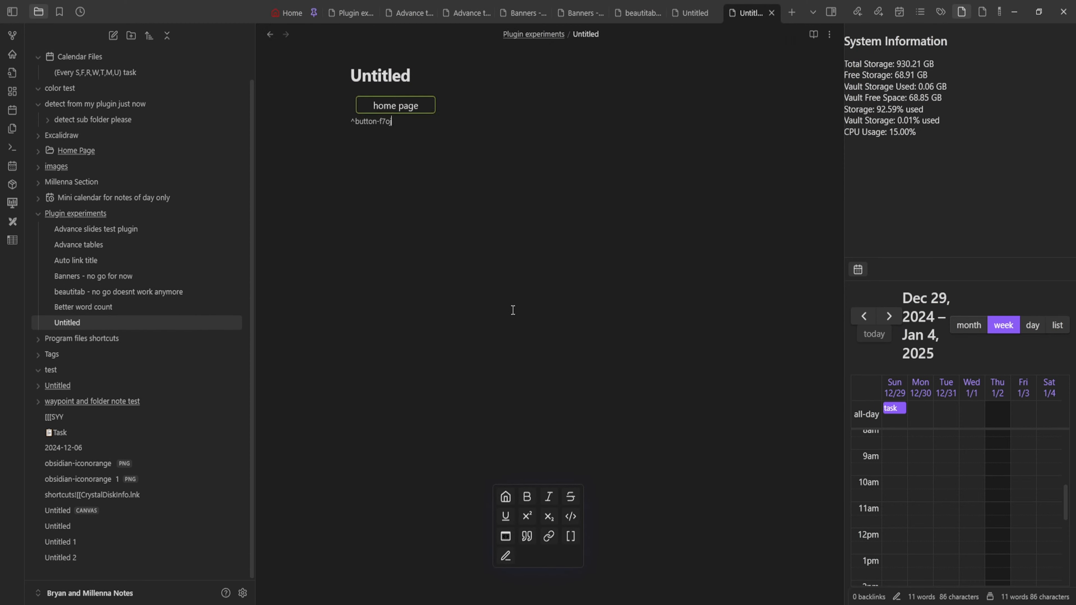
{"action": "double_click", "coordinate": [392, 75]}
{"action": "type", "text": "B"}
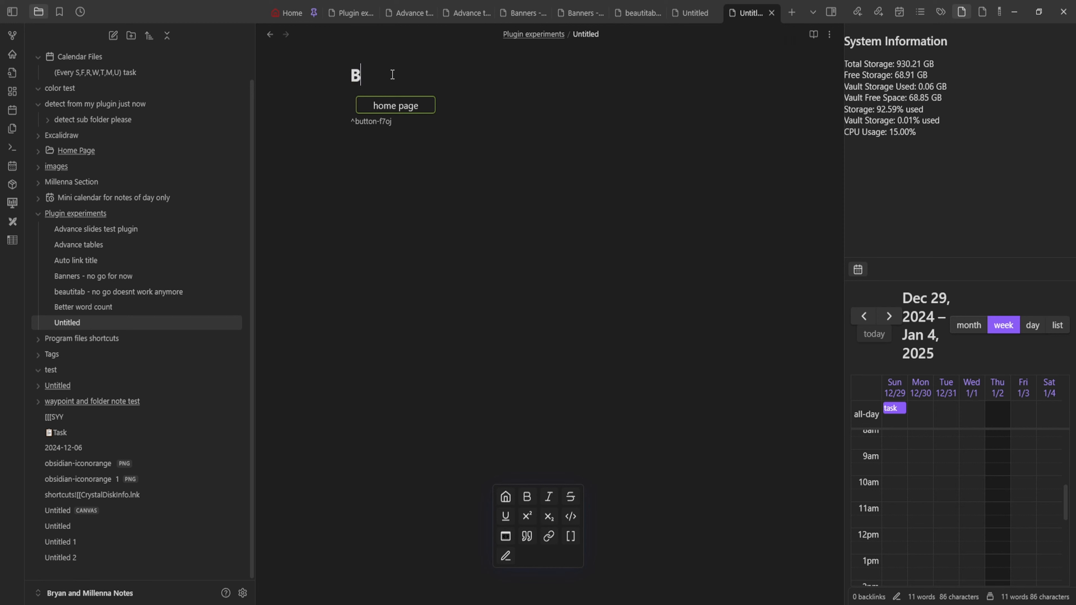
{"action": "type", "text": "uttons plugin"}
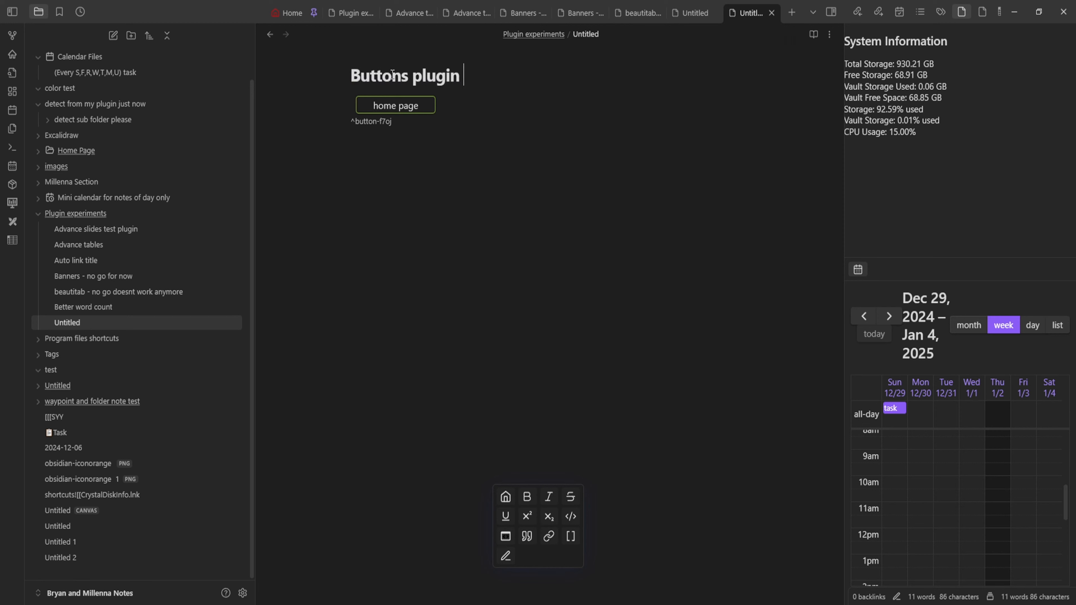
{"action": "key", "text": "Return"}
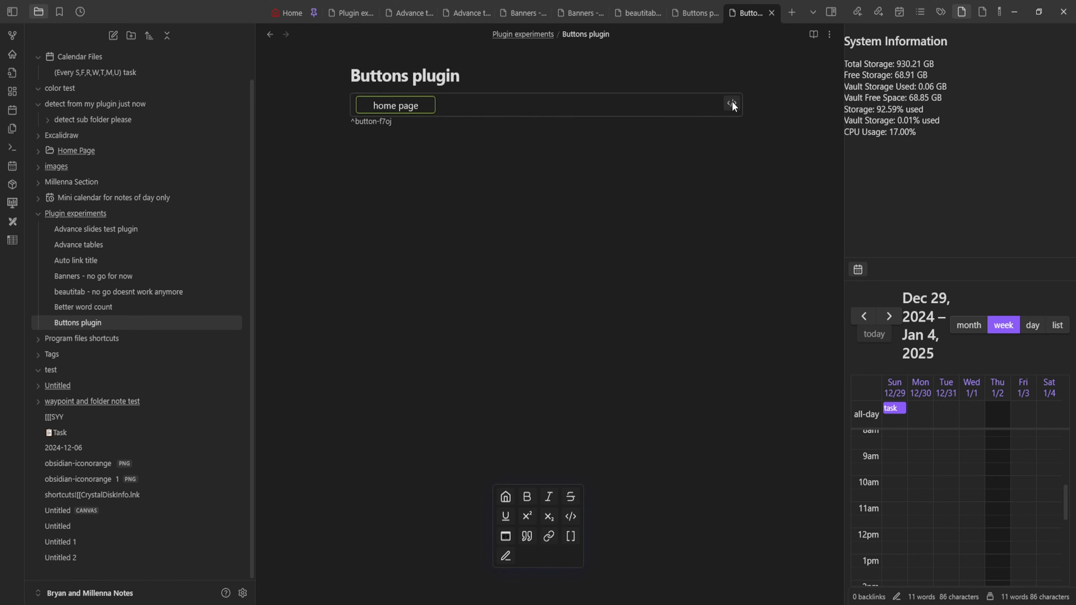
- View the home page button's source code in the Buttons plugin note and test the button
{"action": "left_click", "coordinate": [732, 106]}
{"action": "left_click", "coordinate": [710, 306]}
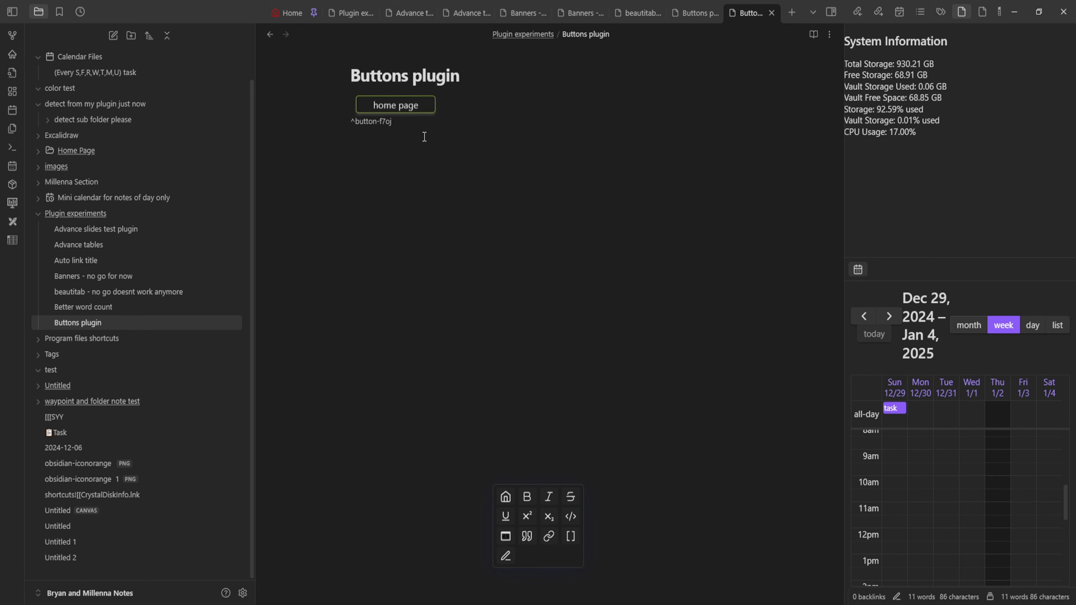
{"action": "left_click", "coordinate": [429, 106]}
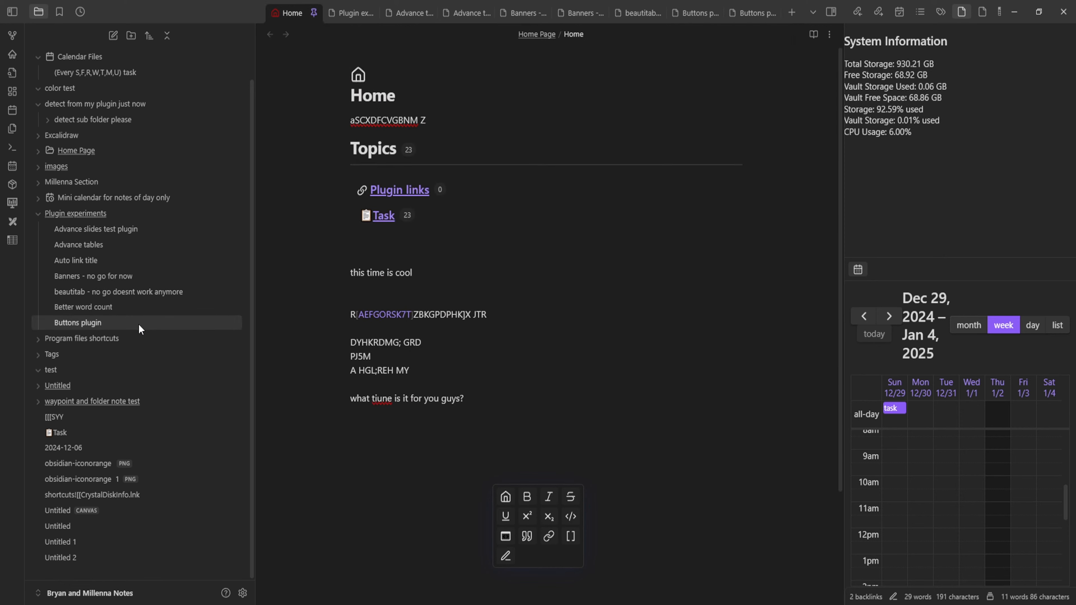
{"action": "left_click", "coordinate": [362, 97]}
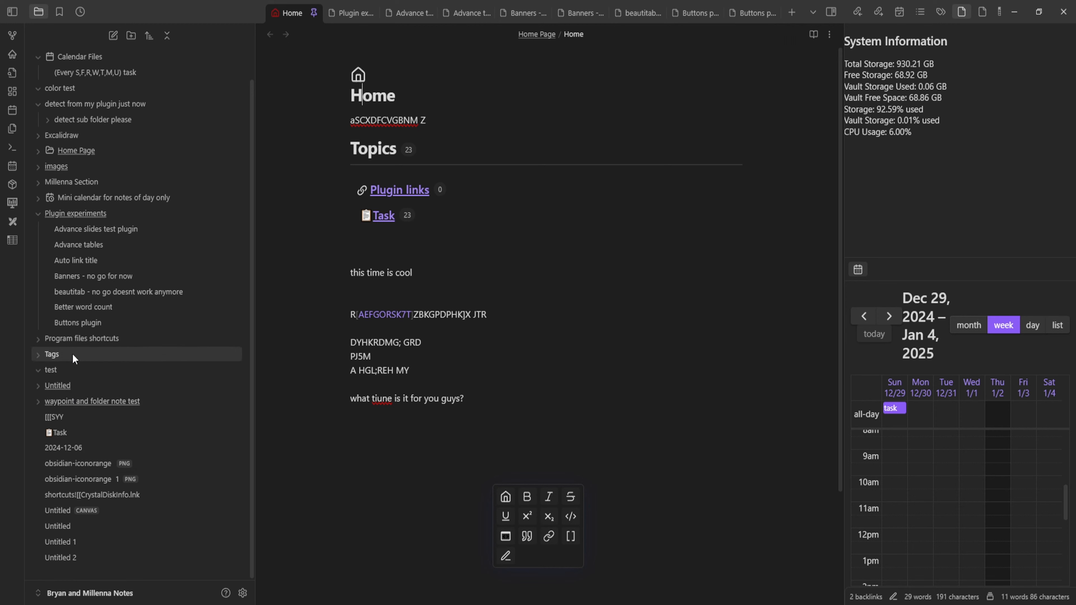
- Reopen the Buttons plugin note from the Plugin experiments folder and run its home page button again
{"action": "left_click", "coordinate": [80, 339]}
{"action": "scroll", "coordinate": [76, 527], "scroll_direction": "down", "scroll_amount": 2}
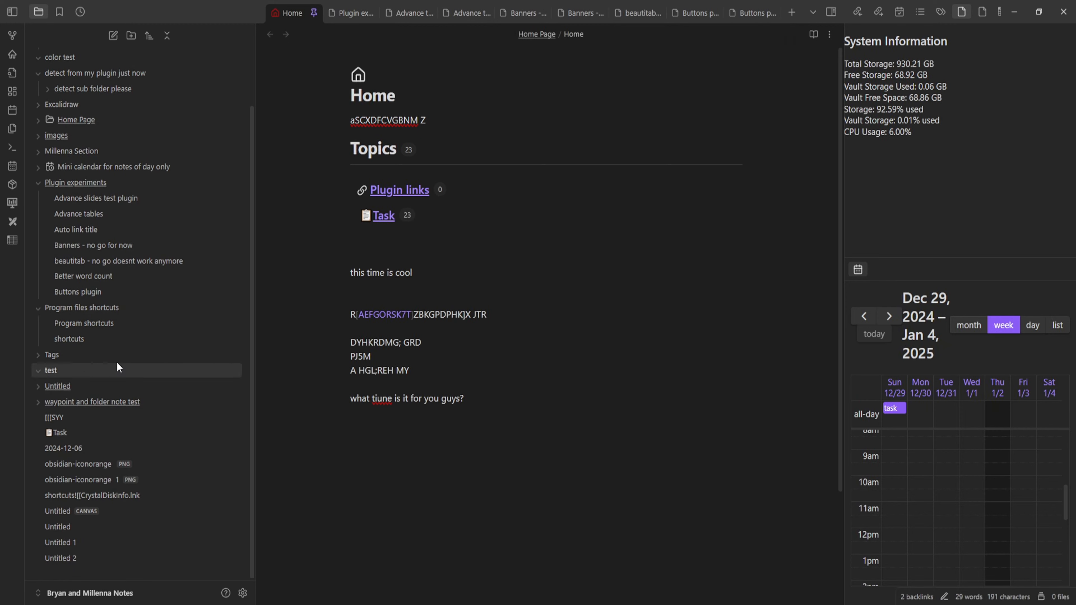
{"action": "left_click", "coordinate": [93, 276]}
{"action": "left_click", "coordinate": [98, 292]}
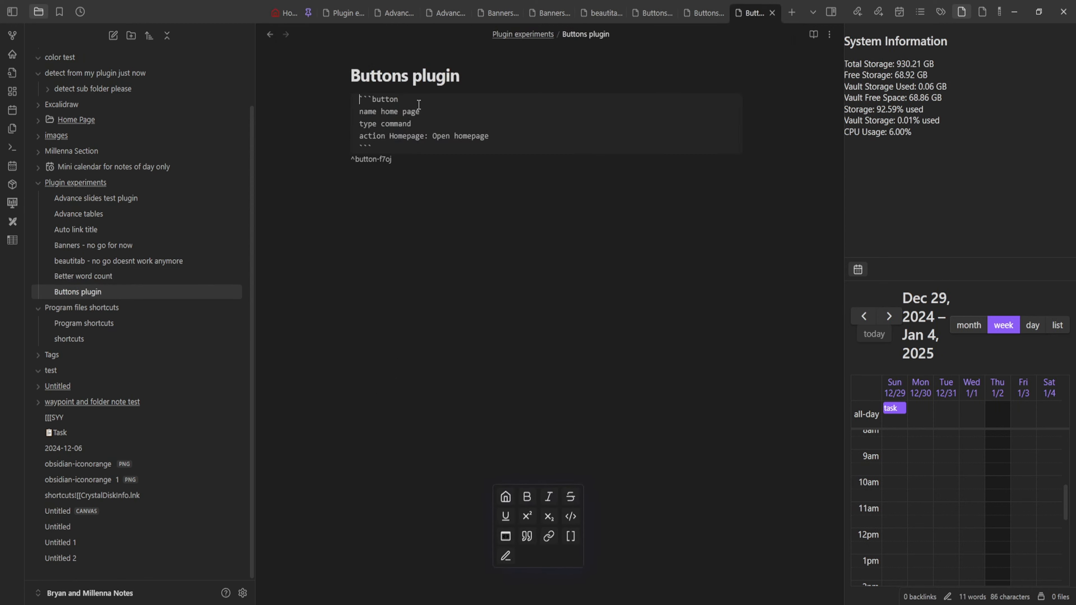
{"action": "left_click", "coordinate": [400, 107]}
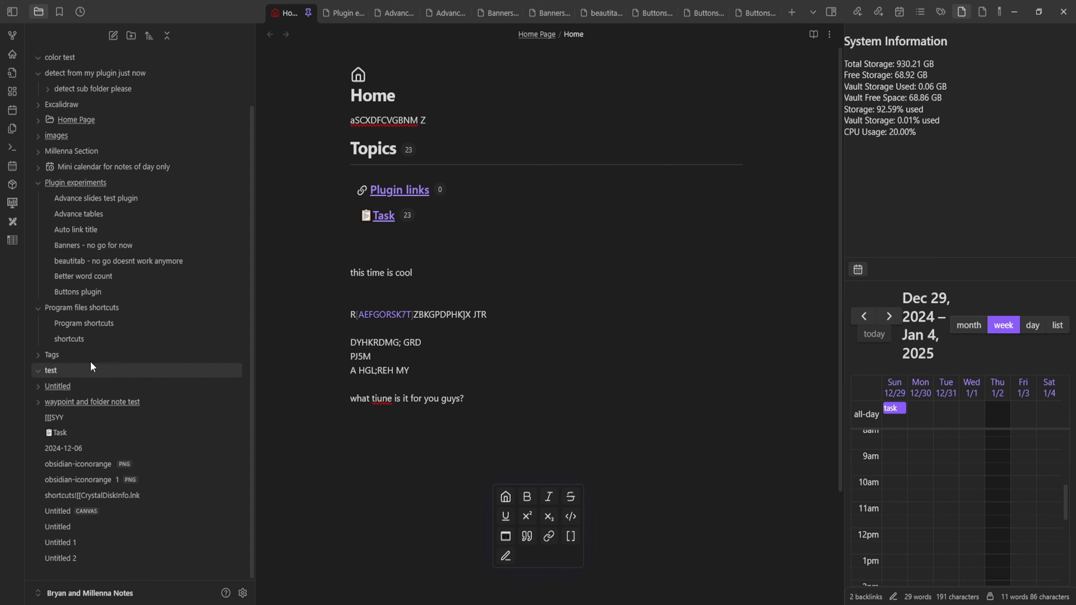
- Return to the Buttons plugin note and copy the whole button code block
{"action": "left_click", "coordinate": [117, 292]}
{"action": "left_click_drag", "start_coordinate": [437, 149], "coordinate": [287, 95]}
{"action": "key", "text": "ctrl+c"}
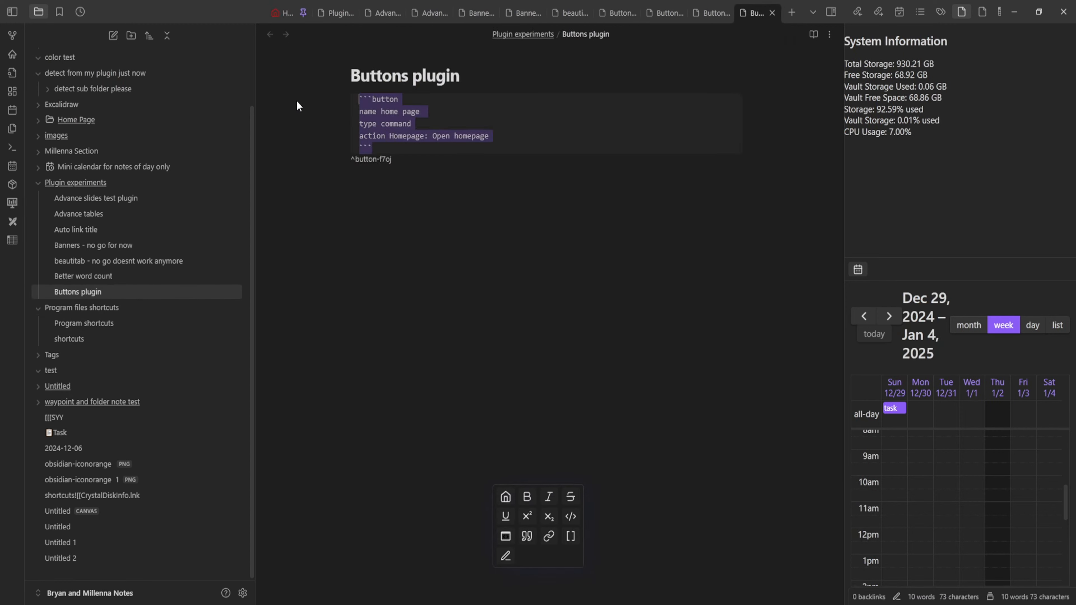
{"action": "left_click", "coordinate": [507, 192]}
{"action": "double_click", "coordinate": [427, 72]}
{"action": "key", "text": "ctrl+a"}
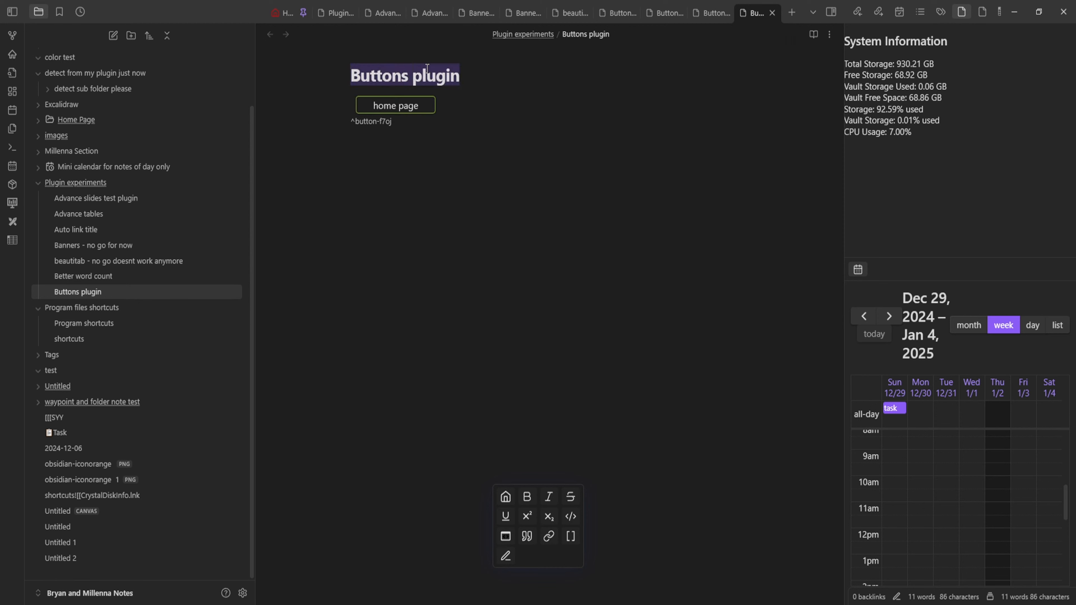
{"action": "key", "text": "ctrl+v"}
{"action": "left_click", "coordinate": [523, 298]}
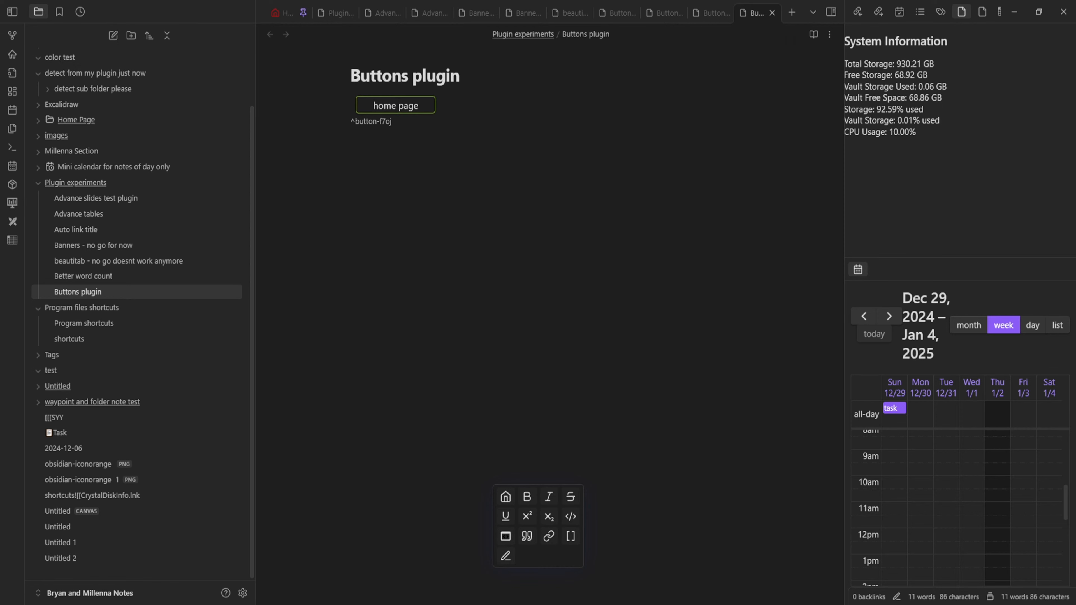
- Delete the block ID ^button-f7oj beneath the home page button and add blank lines below the button
{"action": "left_click", "coordinate": [365, 184]}
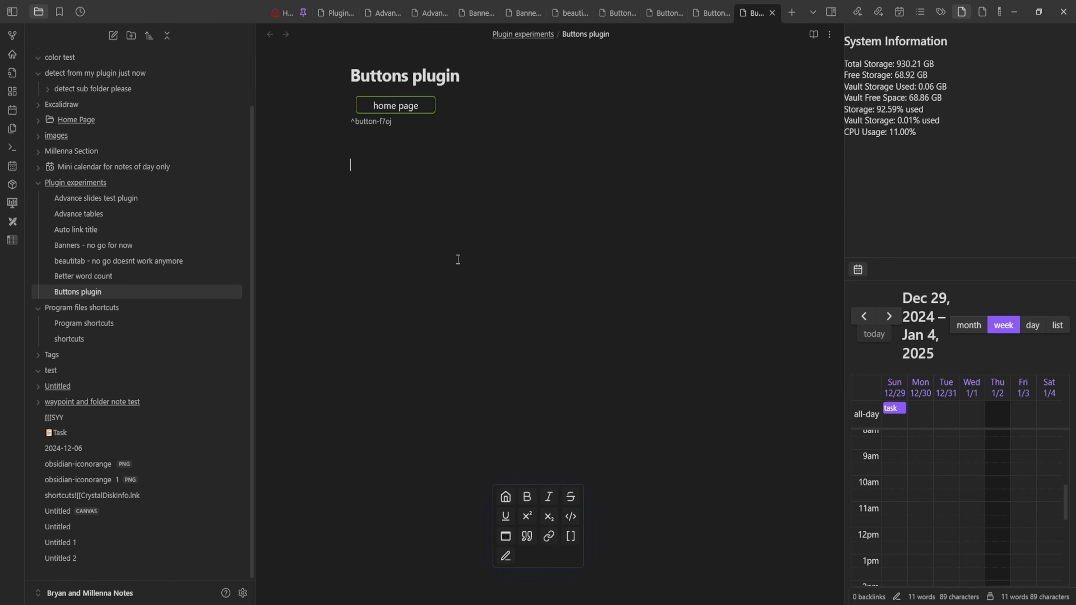
{"action": "left_click_drag", "start_coordinate": [403, 122], "coordinate": [294, 126]}
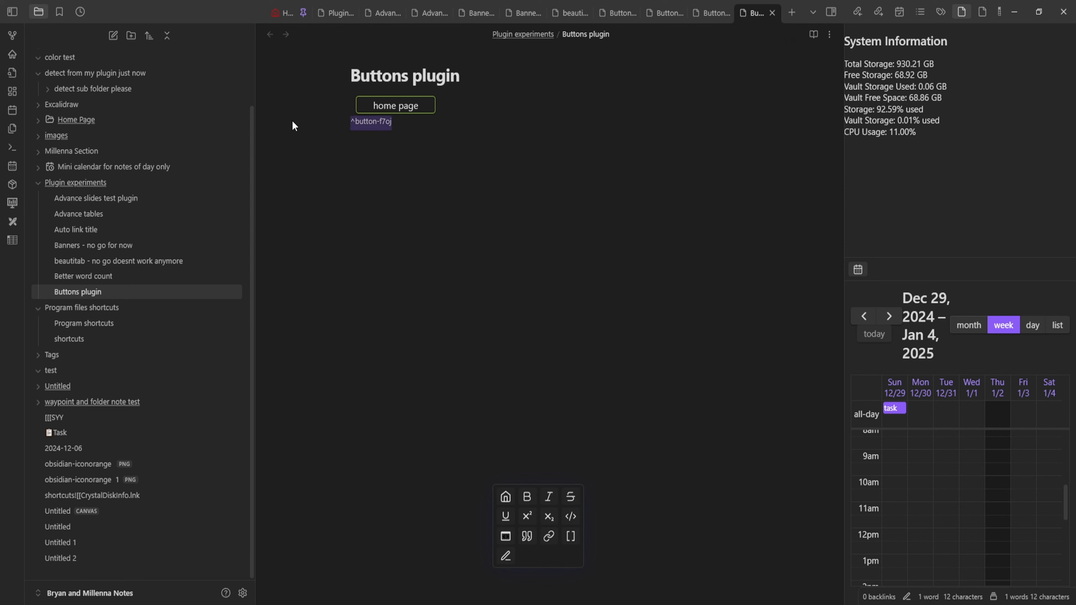
{"action": "key", "text": "BackSpace"}
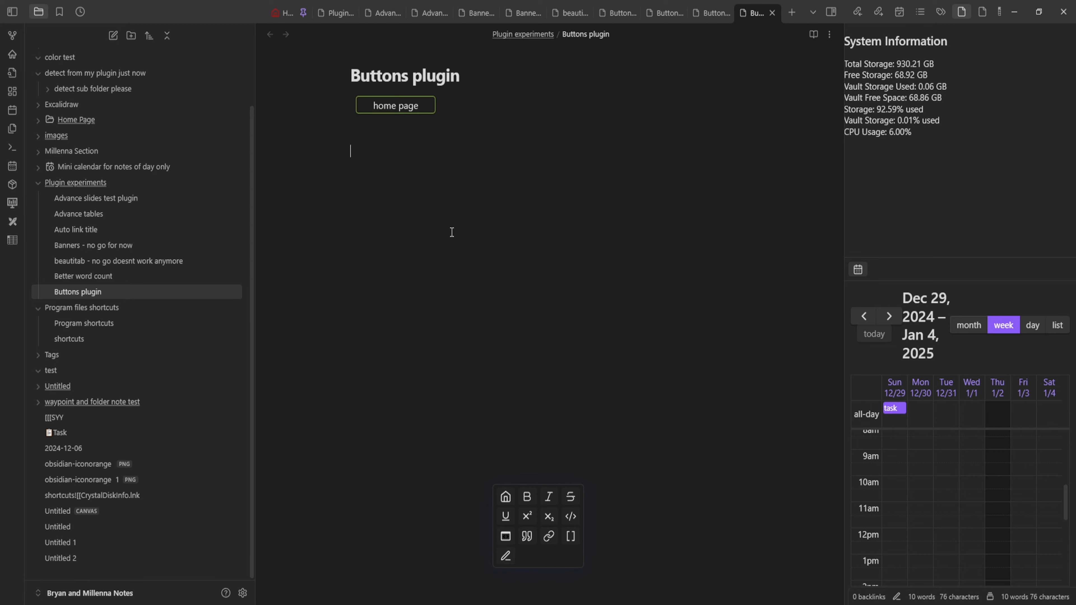
{"action": "key", "text": "Return"}
{"action": "key", "text": "Return"}
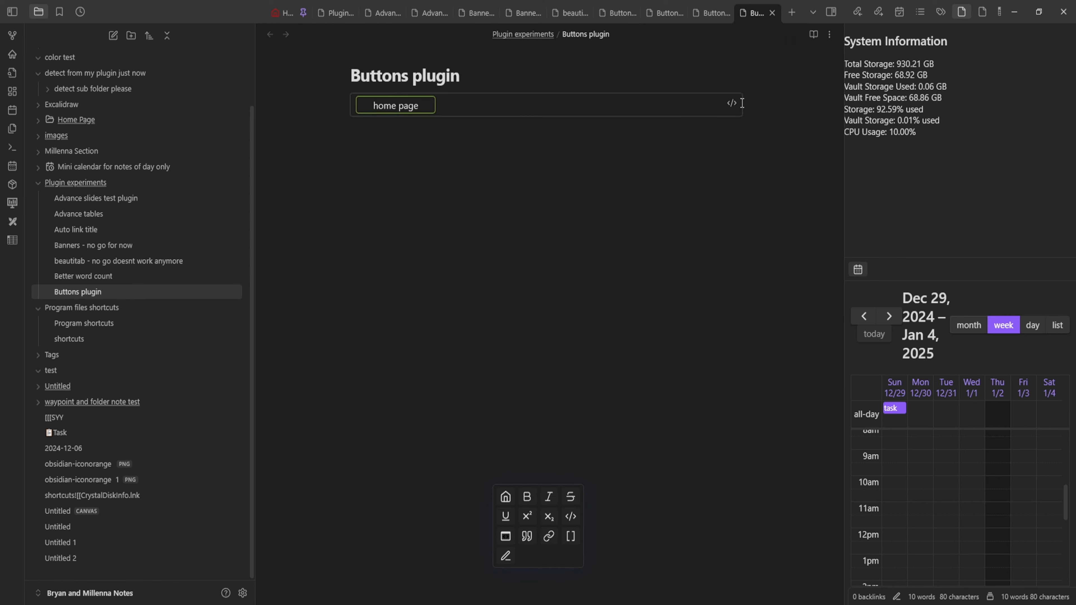
- Test the home page button without its block ID and return to the Buttons plugin note
{"action": "left_click", "coordinate": [543, 119]}
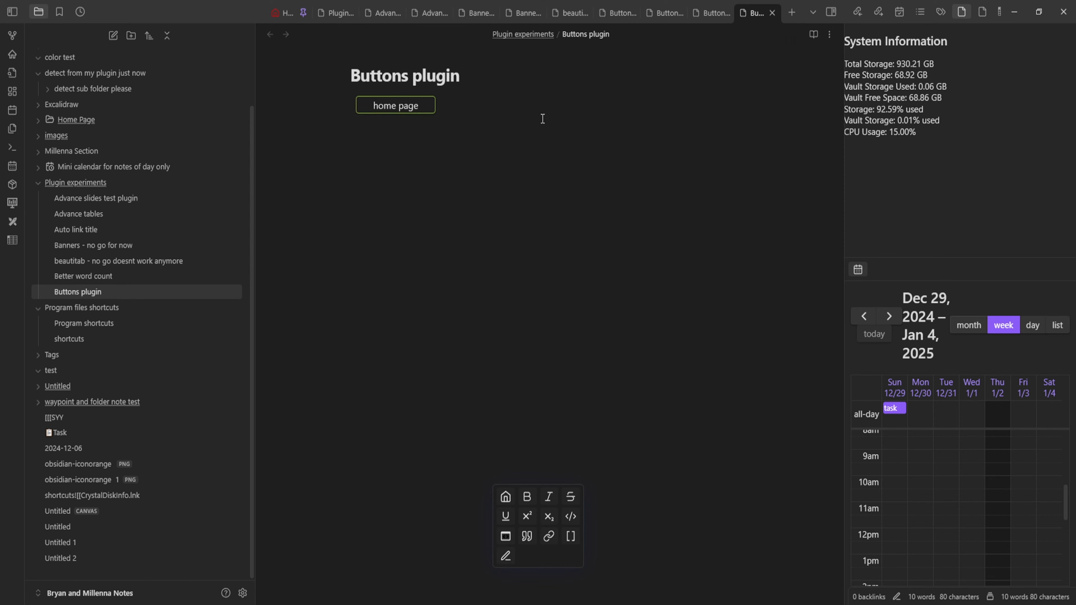
{"action": "key", "text": "BackSpace"}
{"action": "key", "text": "Return"}
{"action": "left_click", "coordinate": [386, 104]}
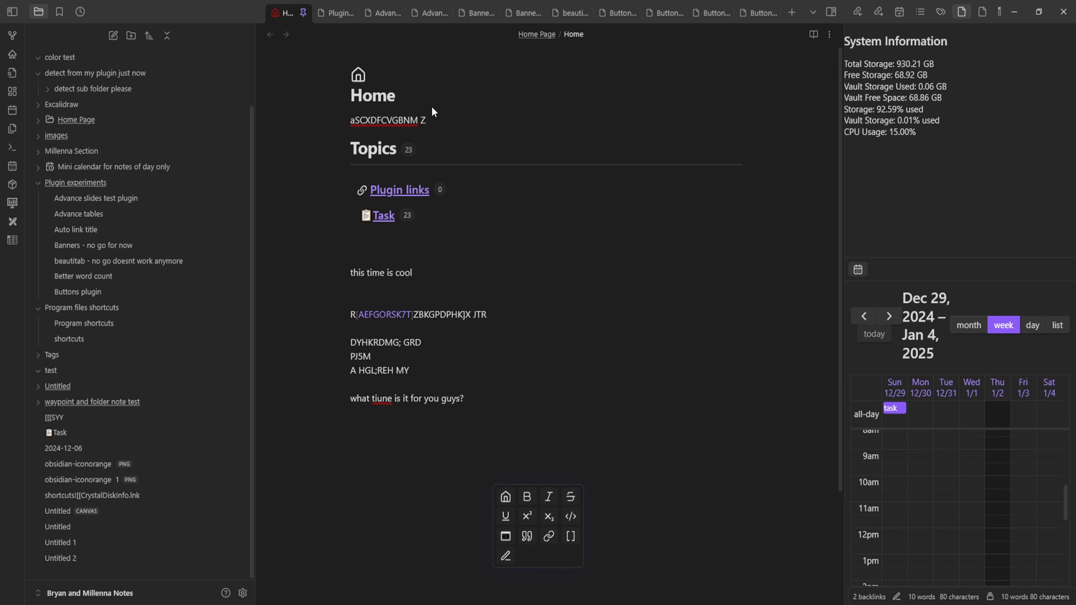
{"action": "left_click", "coordinate": [88, 292]}
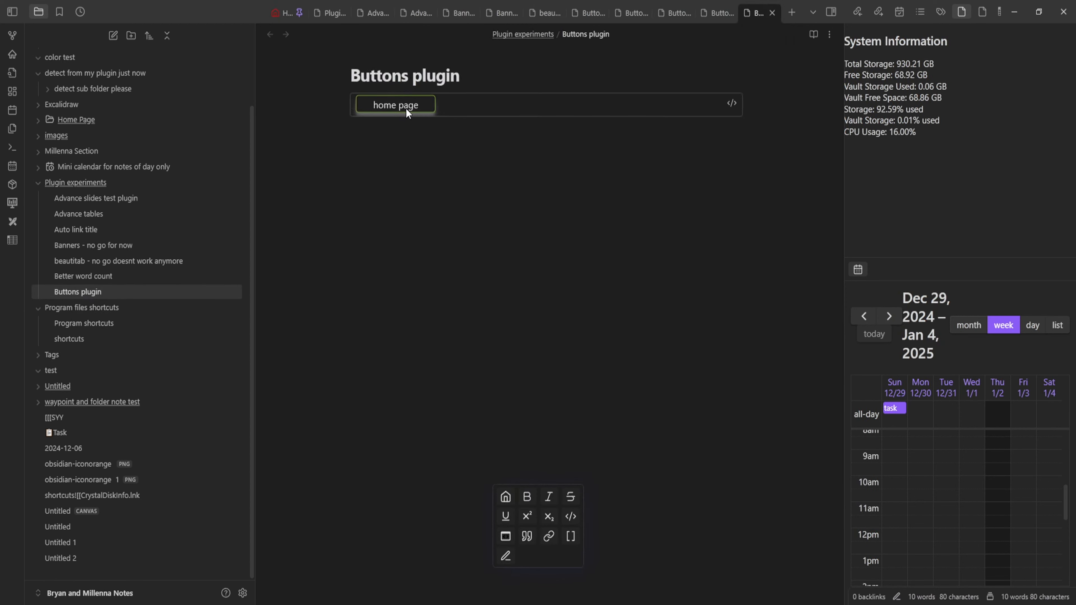
- Reveal and examine the home page button's code block, including its name, type and action lines
{"action": "left_click_drag", "start_coordinate": [511, 219], "coordinate": [354, 100]}
{"action": "left_click", "coordinate": [732, 103]}
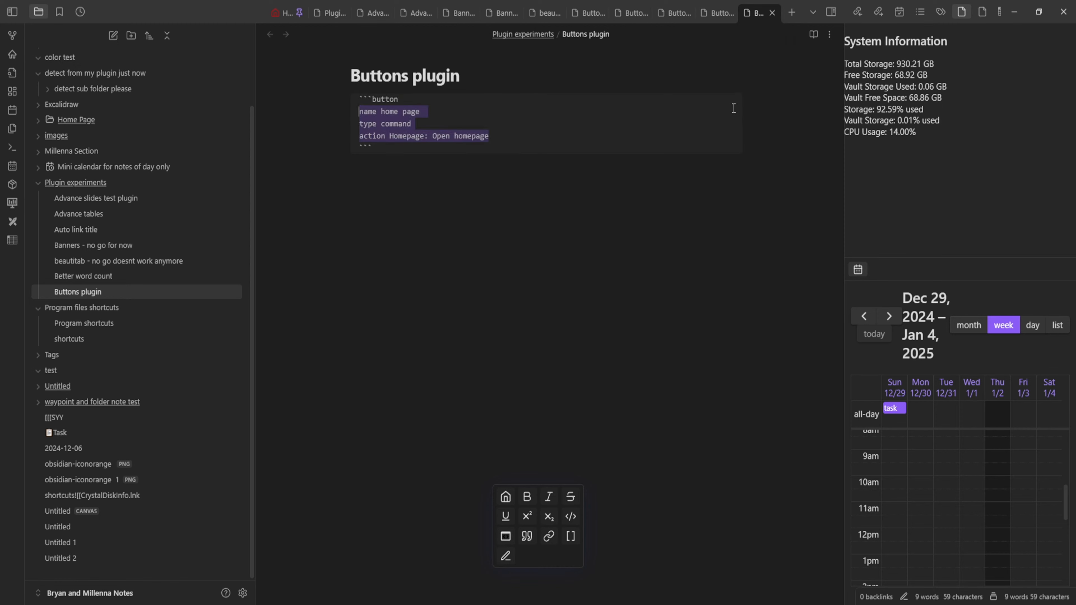
{"action": "left_click", "coordinate": [499, 117]}
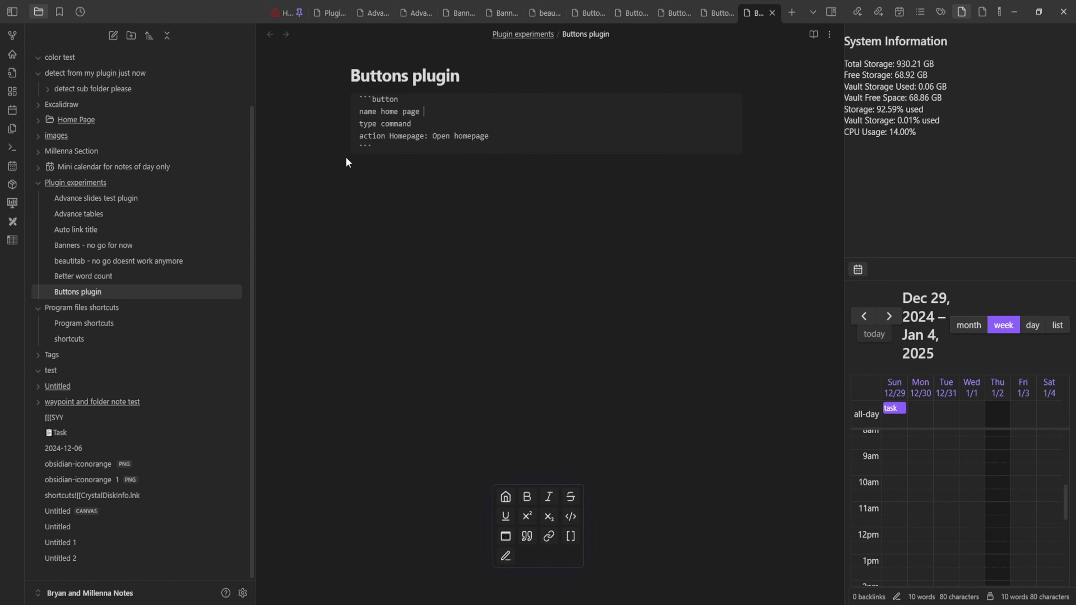
{"action": "left_click_drag", "start_coordinate": [378, 147], "coordinate": [277, 86]}
{"action": "right_click", "coordinate": [403, 111]}
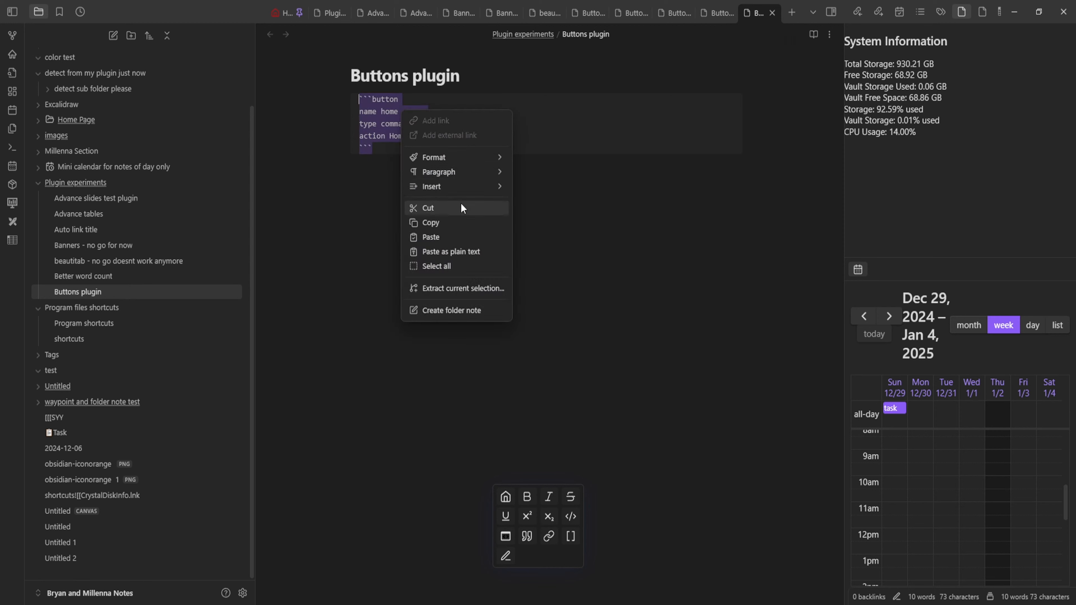
{"action": "left_click", "coordinate": [586, 136]}
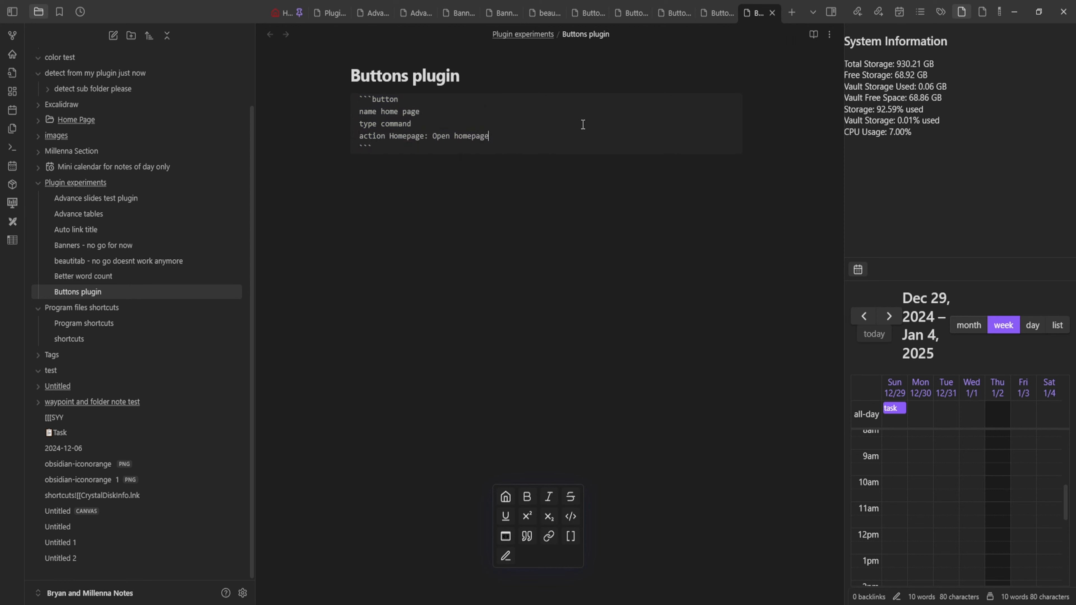
{"action": "left_click_drag", "start_coordinate": [379, 147], "coordinate": [296, 91]}
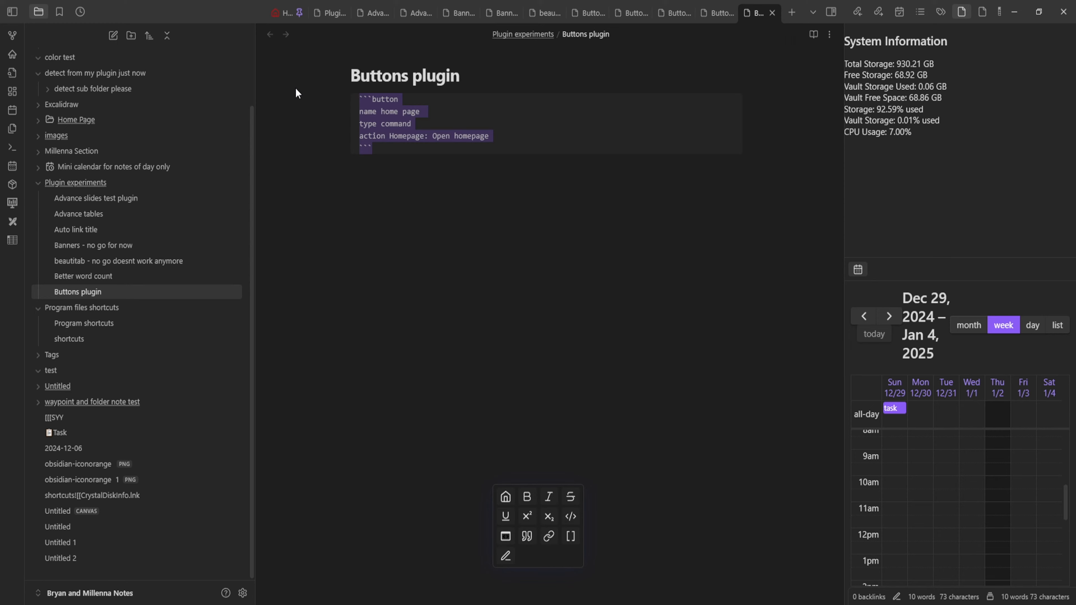
{"action": "key", "text": "ctrl+p"}
{"action": "type", "text": "button"}
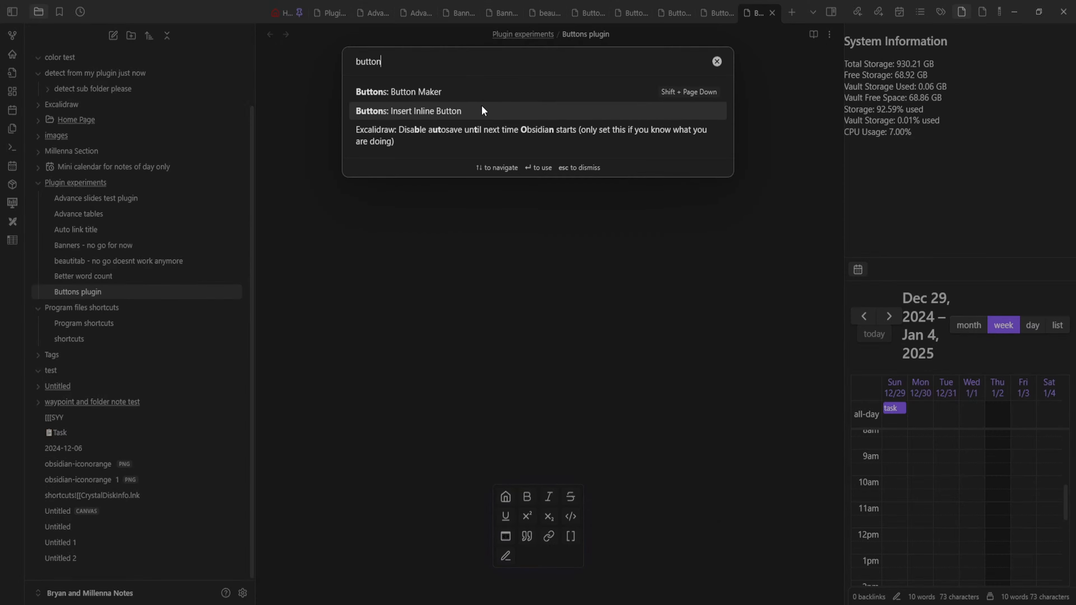
{"action": "left_click", "coordinate": [489, 92]}
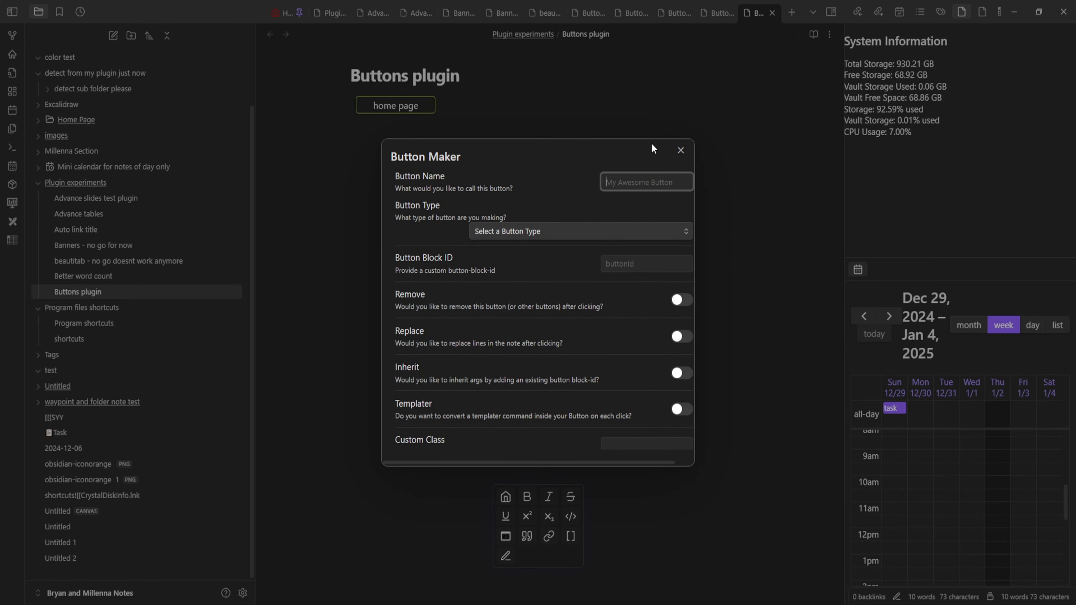
{"action": "left_click", "coordinate": [681, 150]}
{"action": "left_click", "coordinate": [490, 294]}
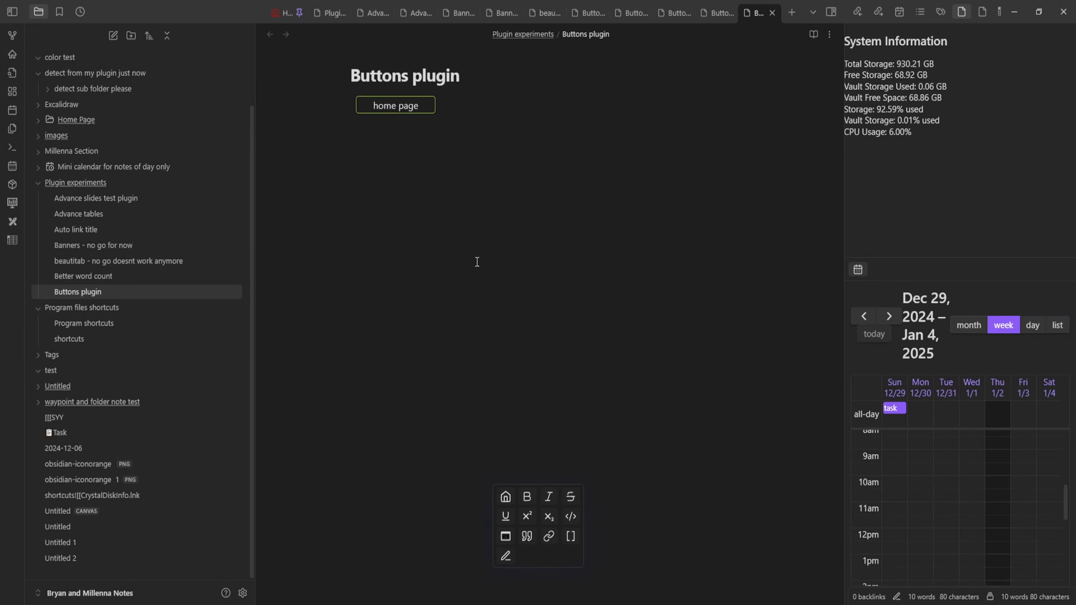
- Start a new button with Button Maker and set its type to "Command - run a command prompt command"
{"action": "key", "text": "ctrl+p"}
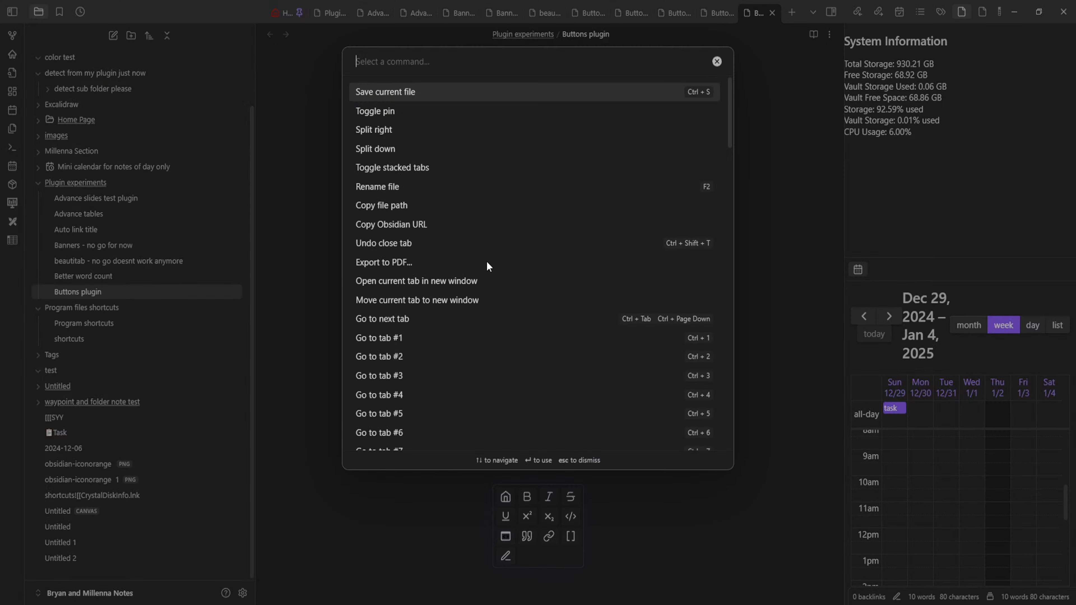
{"action": "type", "text": "button"}
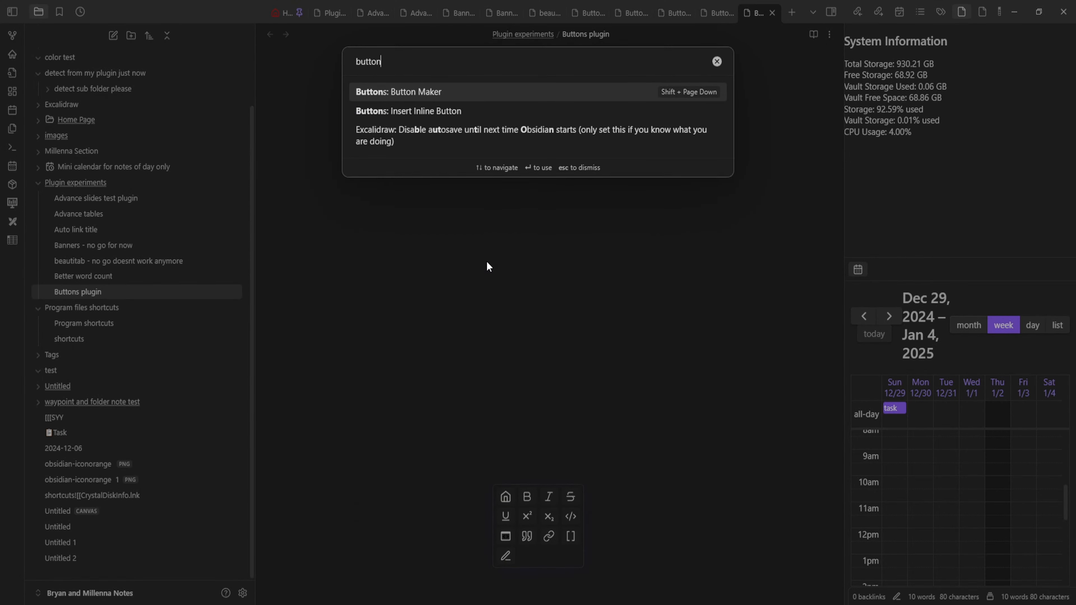
{"action": "left_click", "coordinate": [688, 95]}
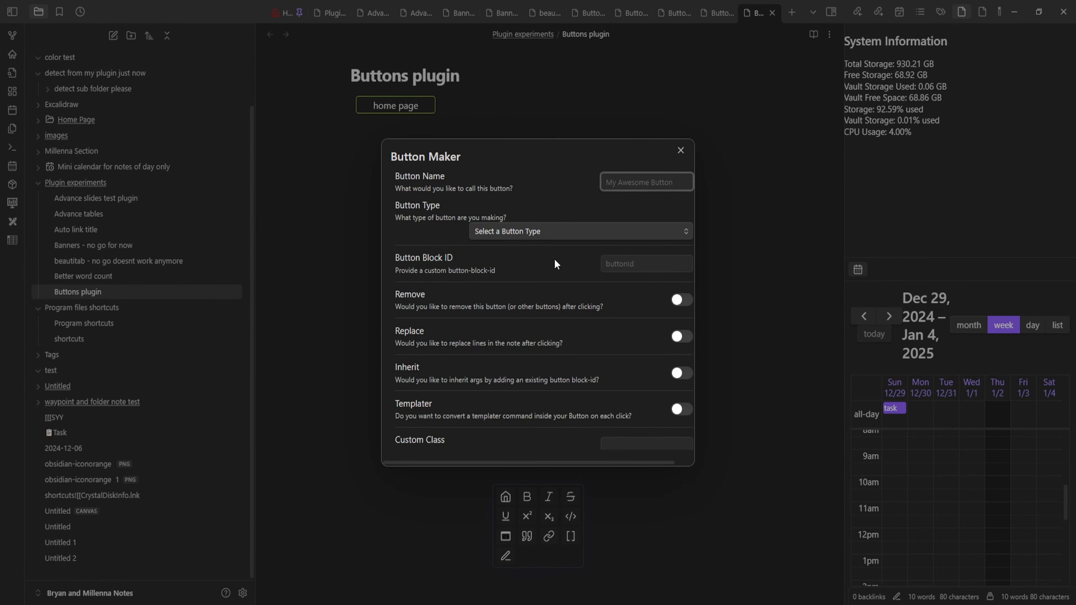
{"action": "scroll", "coordinate": [548, 209], "scroll_direction": "down", "scroll_amount": 2}
{"action": "scroll", "coordinate": [547, 209], "scroll_direction": "up", "scroll_amount": 2}
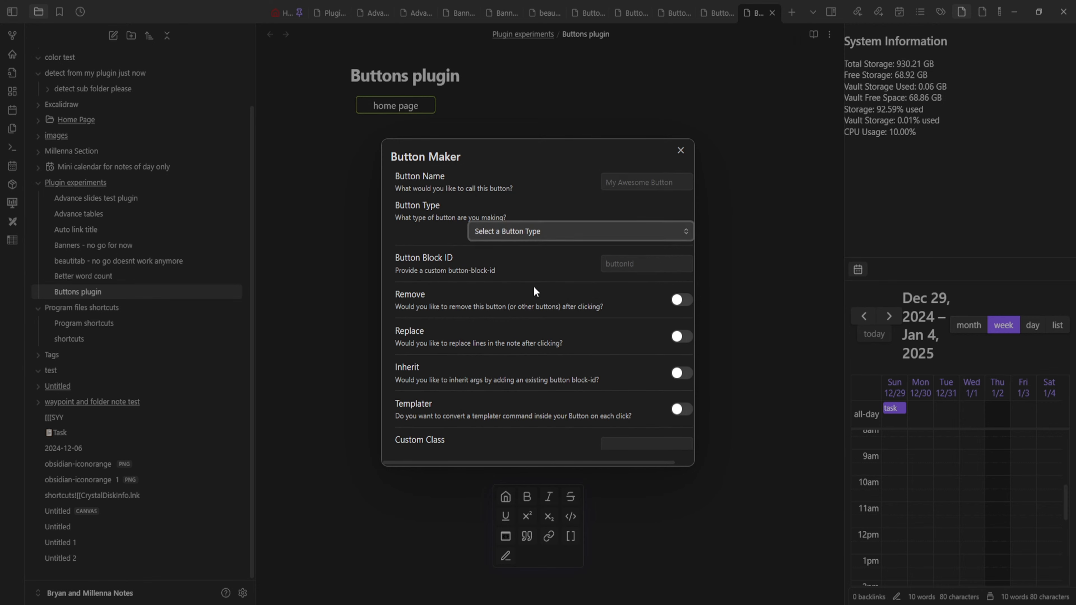
{"action": "left_click", "coordinate": [559, 260]}
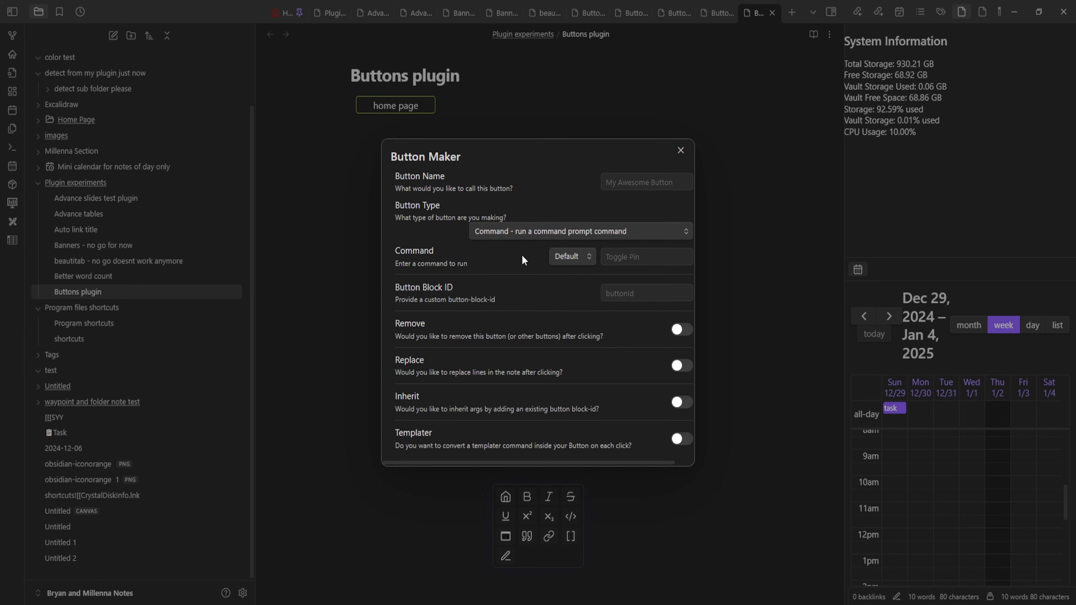
- Search the new button's available commands for "home page", and clear the search
{"action": "left_click", "coordinate": [629, 254]}
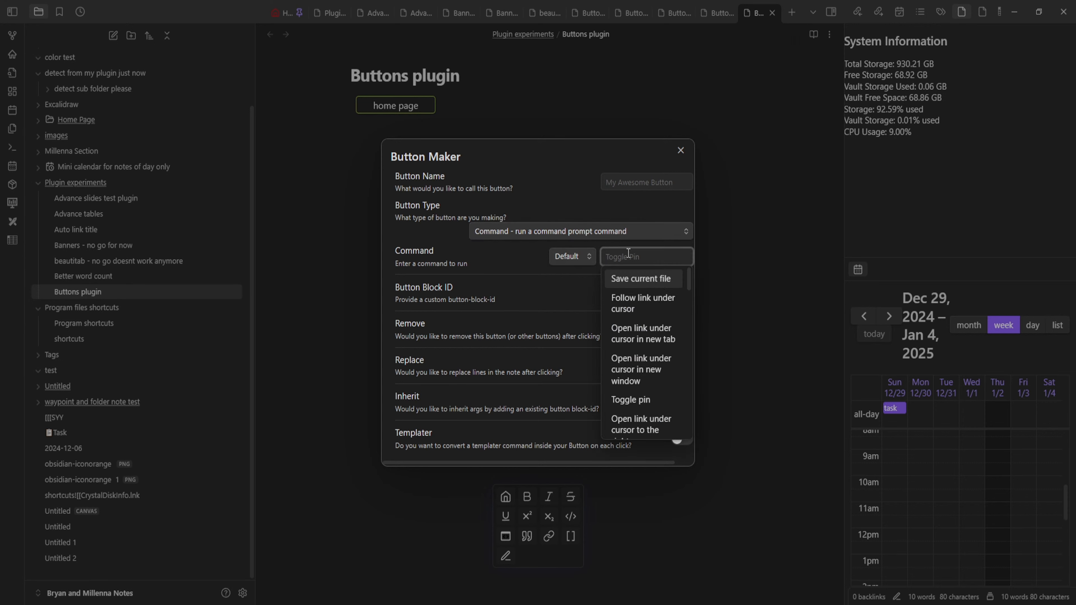
{"action": "type", "text": "home page"}
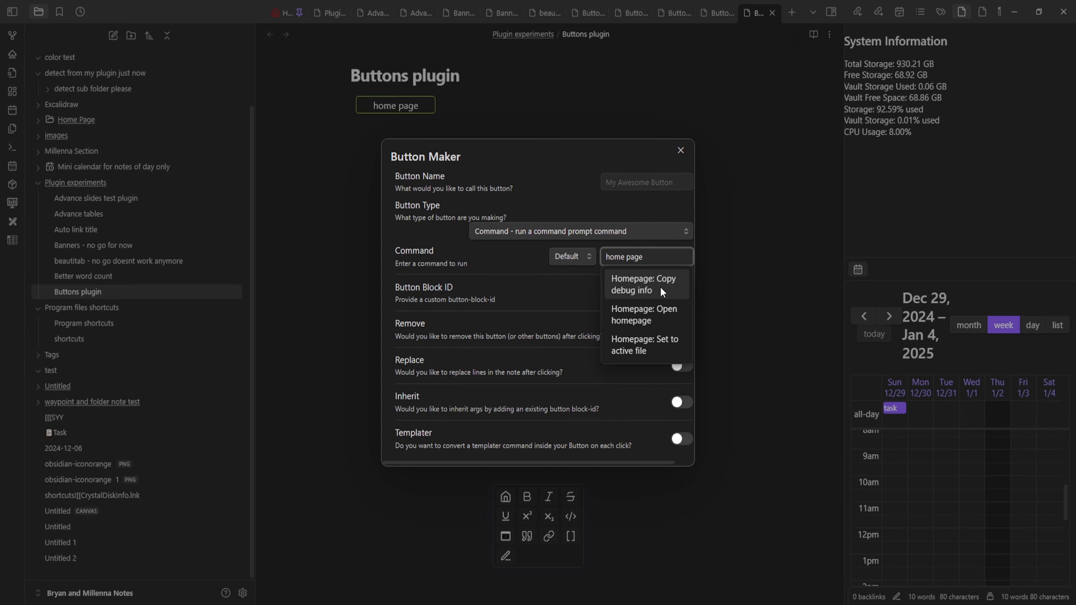
{"action": "key", "text": "BackSpace"}
{"action": "key", "text": "BackSpace"}
{"action": "key", "text": "BackSpace"}
{"action": "key", "text": "BackSpace"}
{"action": "key", "text": "BackSpace"}
{"action": "key", "text": "BackSpace"}
{"action": "key", "text": "BackSpace"}
{"action": "key", "text": "BackSpace"}
{"action": "key", "text": "BackSpace"}
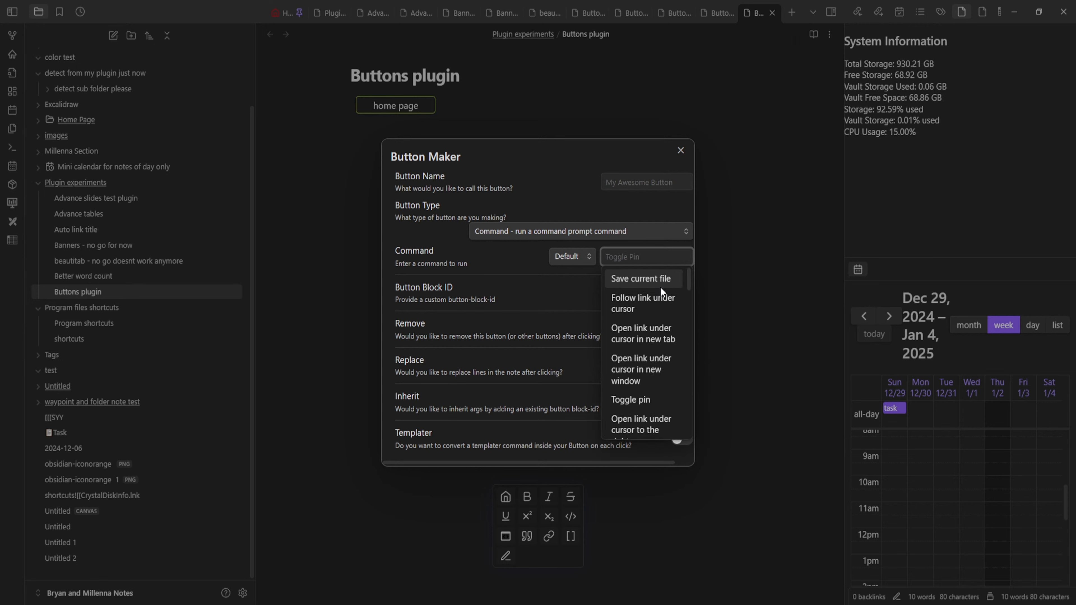
- Search the new button's available commands for "plugins" and look through the suggestions
{"action": "type", "text": "plugins"}
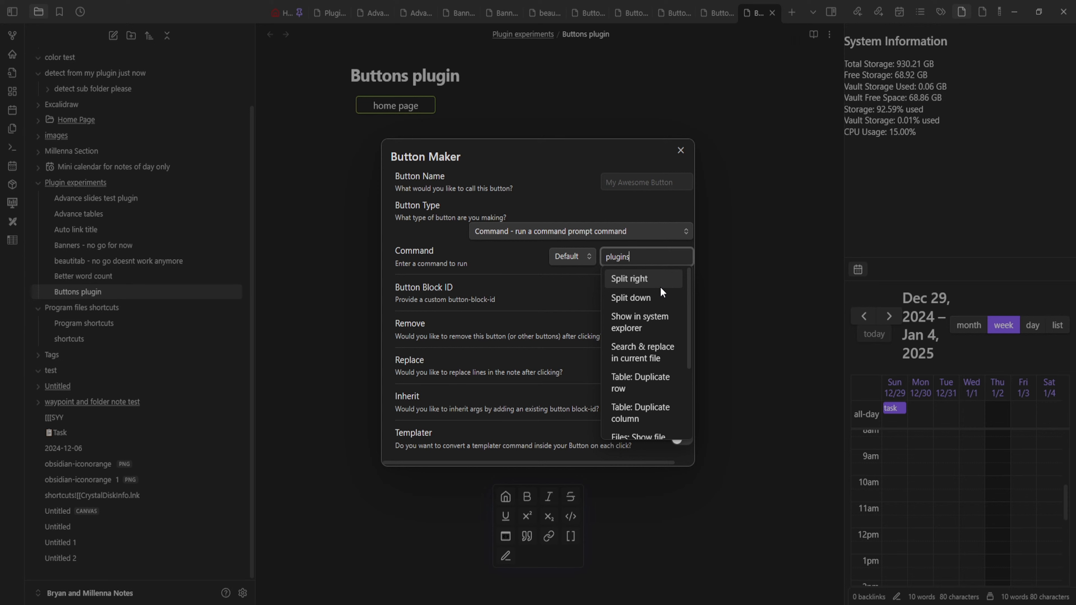
{"action": "scroll", "coordinate": [634, 327], "scroll_direction": "down", "scroll_amount": 2}
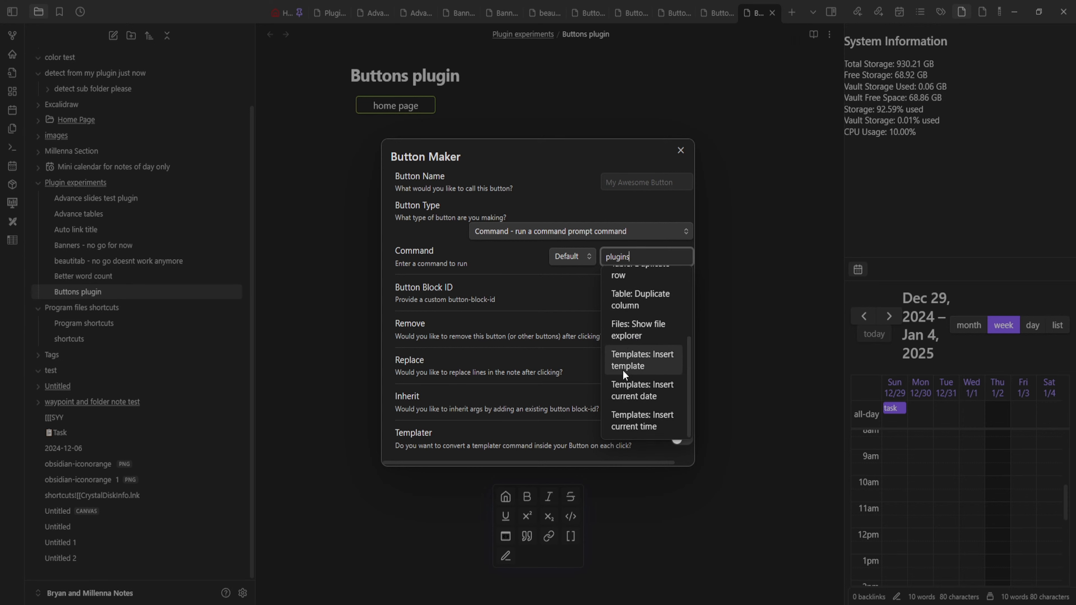
{"action": "scroll", "coordinate": [623, 375], "scroll_direction": "up", "scroll_amount": 1}
{"action": "scroll", "coordinate": [625, 367], "scroll_direction": "up", "scroll_amount": 2}
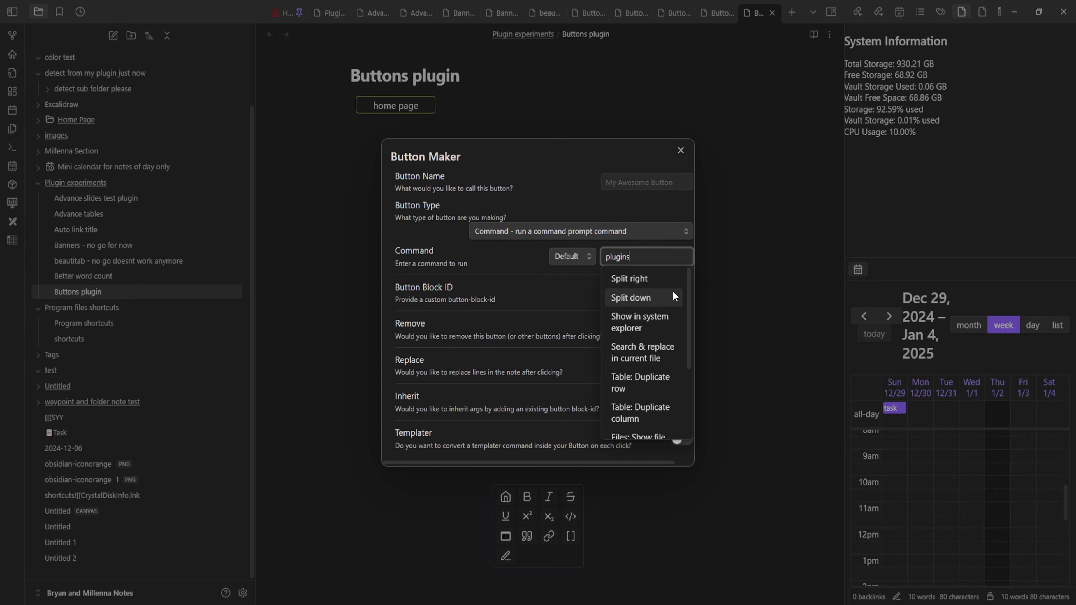
- Try the "Link - open a url or uri" button type with a pasted link, and restore the Command type
{"action": "left_click", "coordinate": [560, 231]}
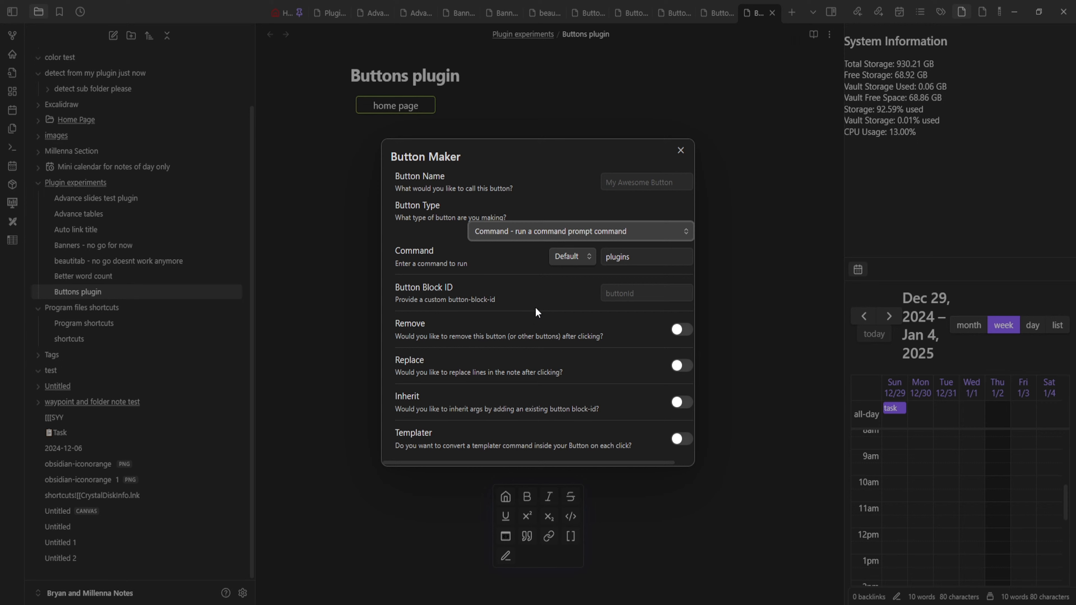
{"action": "key", "text": "Down"}
{"action": "left_click", "coordinate": [616, 257]}
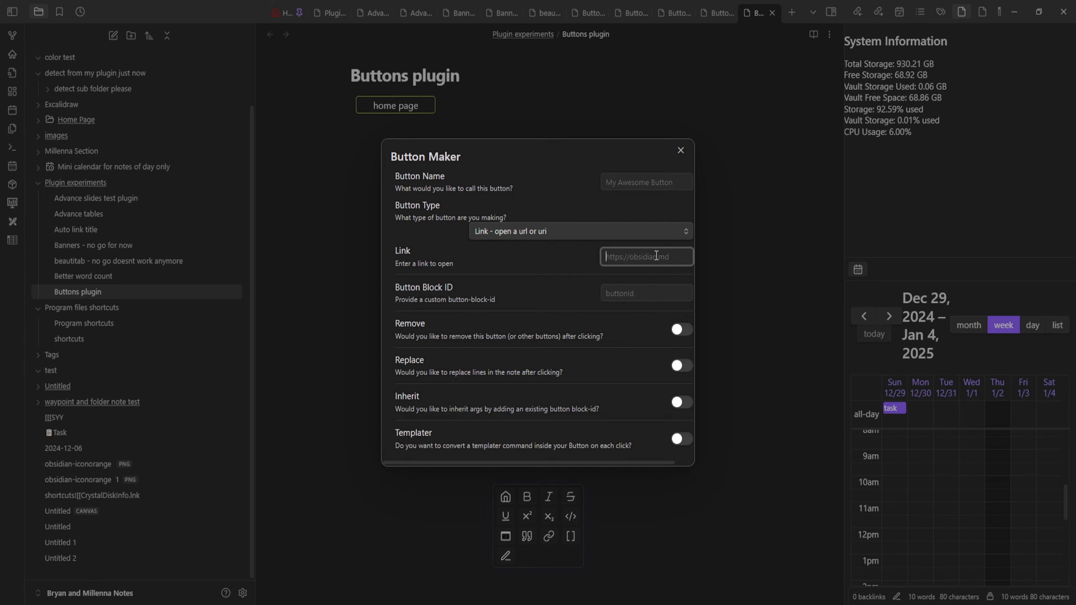
{"action": "key", "text": "ctrl+v"}
{"action": "key", "text": "ctrl+z"}
{"action": "scroll", "coordinate": [641, 304], "scroll_direction": "down", "scroll_amount": 4}
{"action": "scroll", "coordinate": [625, 400], "scroll_direction": "up", "scroll_amount": 4}
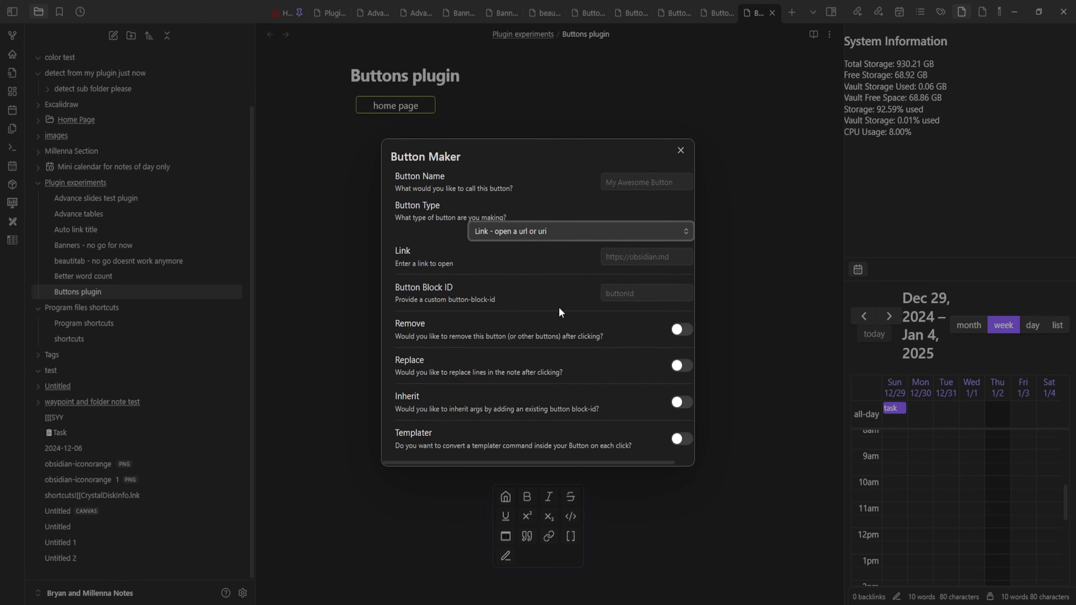
{"action": "left_click", "coordinate": [577, 265]}
- Clear "plugins" from the command value and browse the full list of commands, including those from installed plugins
{"action": "left_click", "coordinate": [651, 257]}
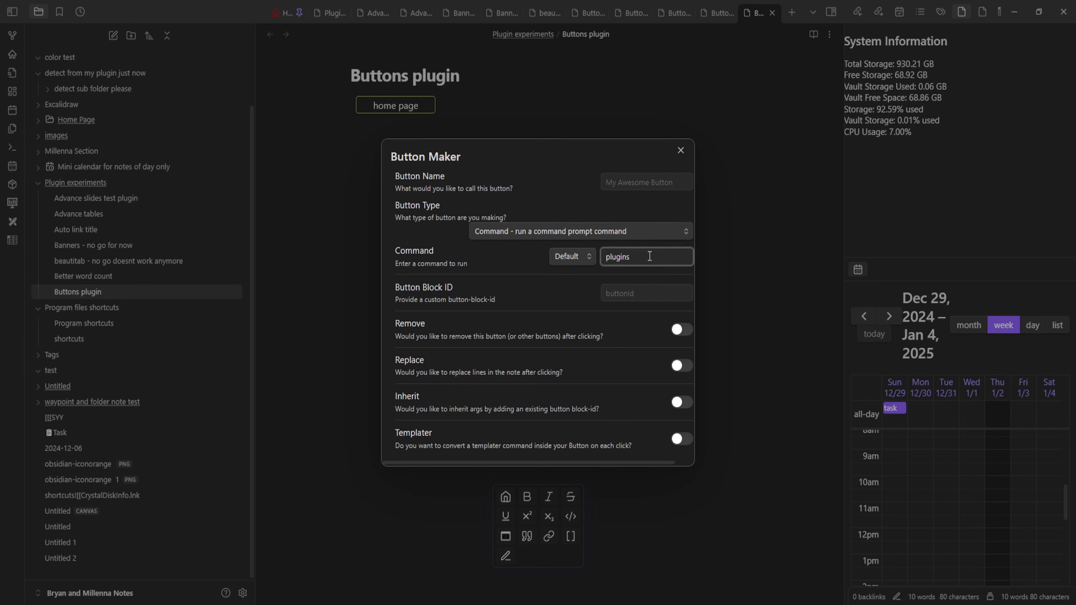
{"action": "key", "text": "BackSpace"}
{"action": "key", "text": "BackSpace"}
{"action": "key", "text": "BackSpace"}
{"action": "key", "text": "BackSpace"}
{"action": "key", "text": "BackSpace"}
{"action": "key", "text": "BackSpace"}
{"action": "key", "text": "BackSpace"}
{"action": "scroll", "coordinate": [636, 351], "scroll_direction": "down", "scroll_amount": 10}
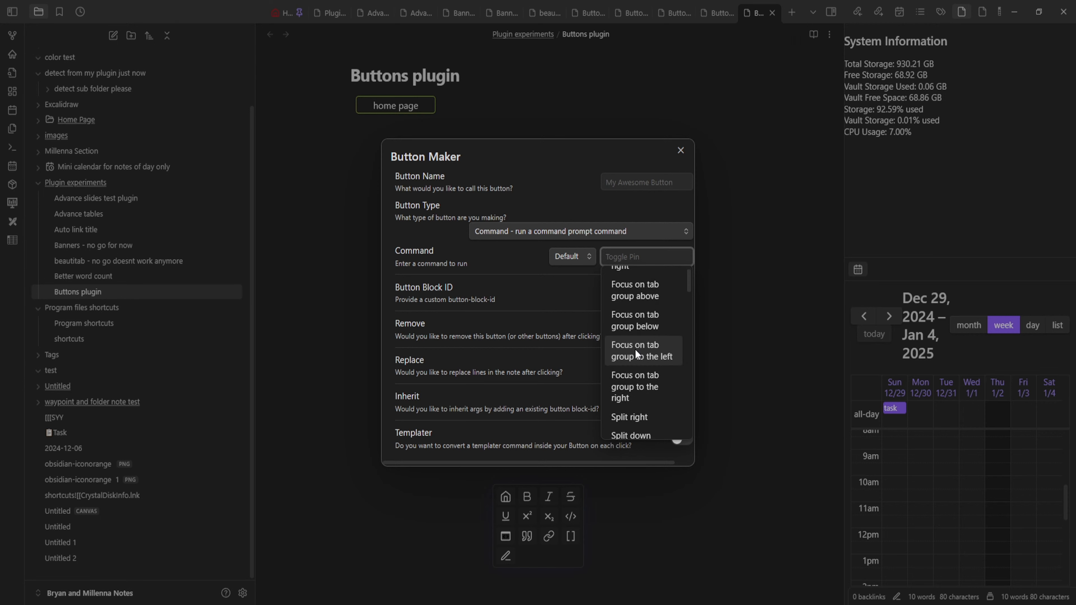
{"action": "scroll", "coordinate": [636, 351], "scroll_direction": "up", "scroll_amount": 5}
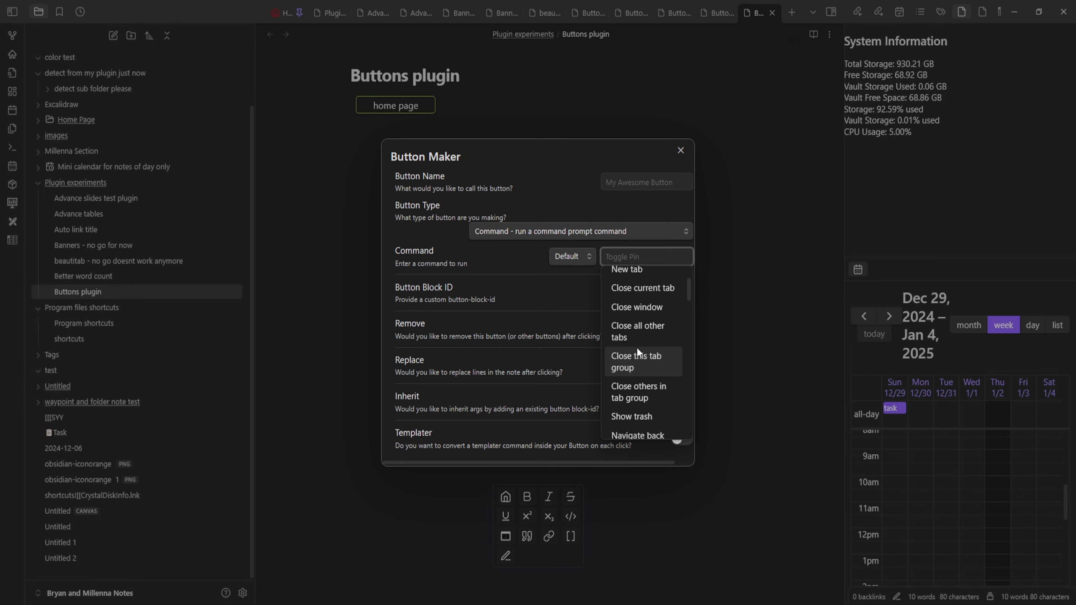
{"action": "scroll", "coordinate": [645, 307], "scroll_direction": "down", "scroll_amount": 10}
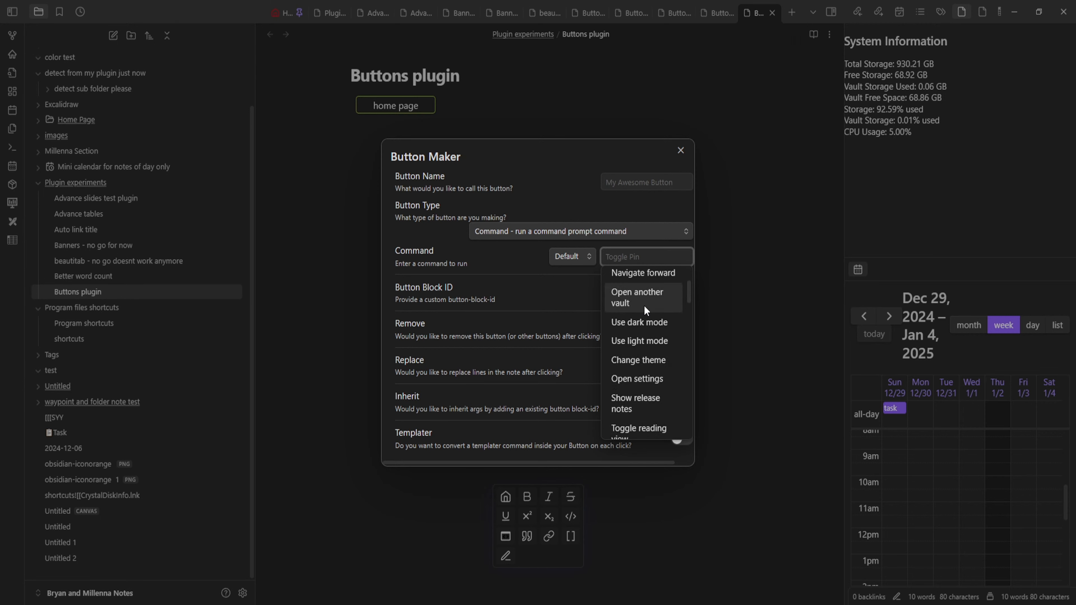
{"action": "scroll", "coordinate": [644, 304], "scroll_direction": "down", "scroll_amount": 10}
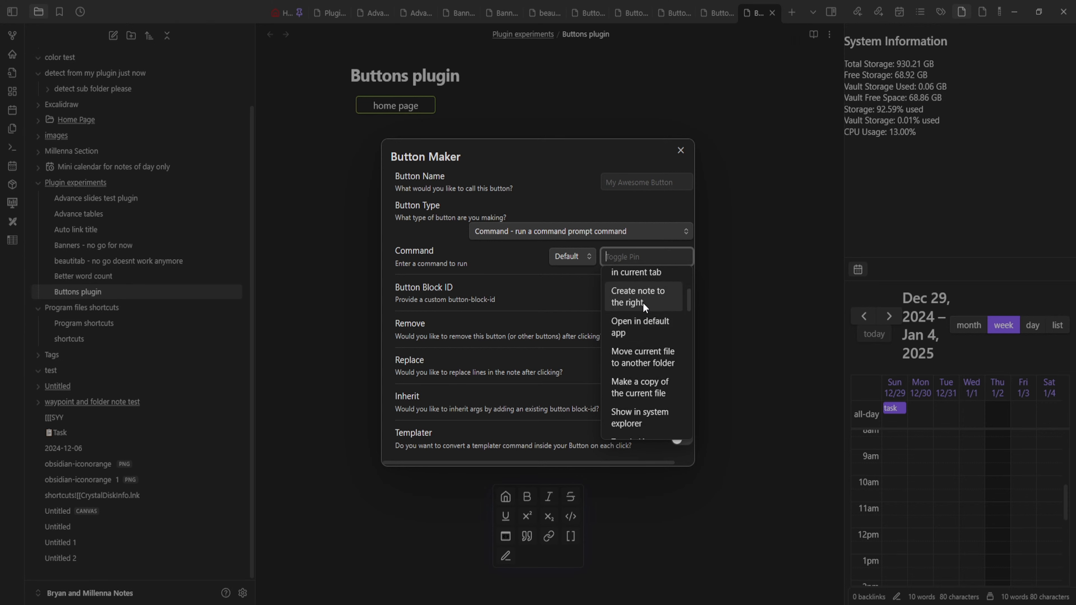
{"action": "scroll", "coordinate": [640, 340], "scroll_direction": "down", "scroll_amount": 6}
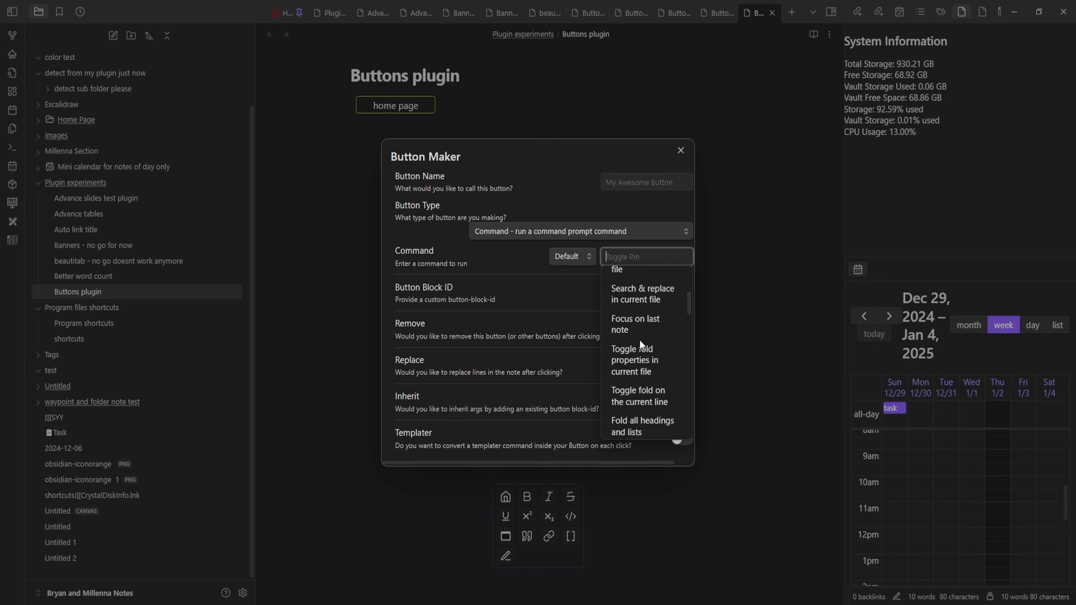
{"action": "scroll", "coordinate": [582, 421], "scroll_direction": "down", "scroll_amount": 2}
{"action": "scroll", "coordinate": [631, 344], "scroll_direction": "down", "scroll_amount": 3}
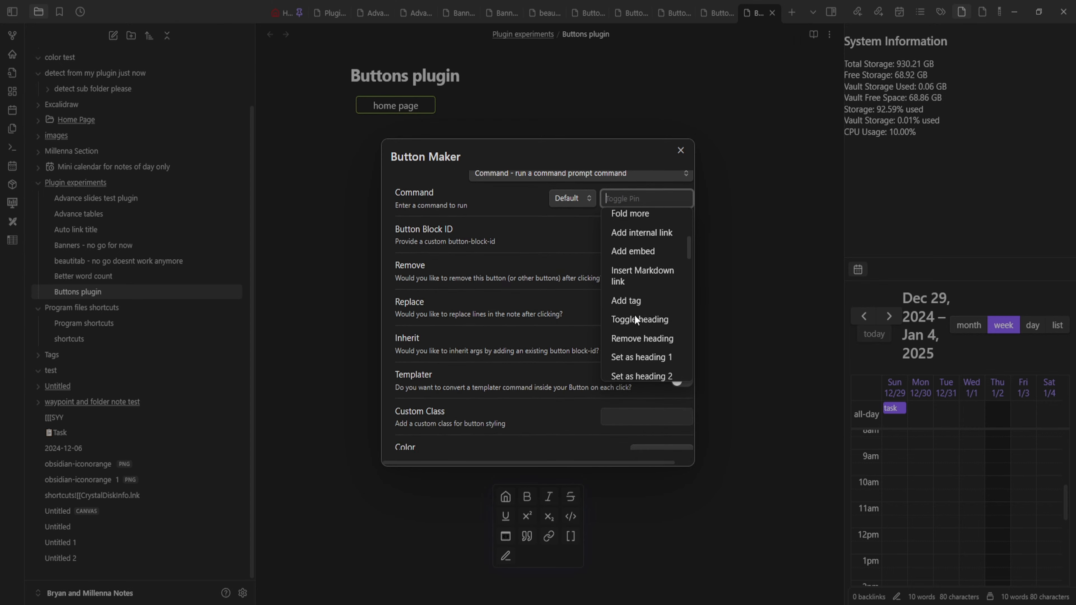
{"action": "scroll", "coordinate": [637, 318], "scroll_direction": "down", "scroll_amount": 10}
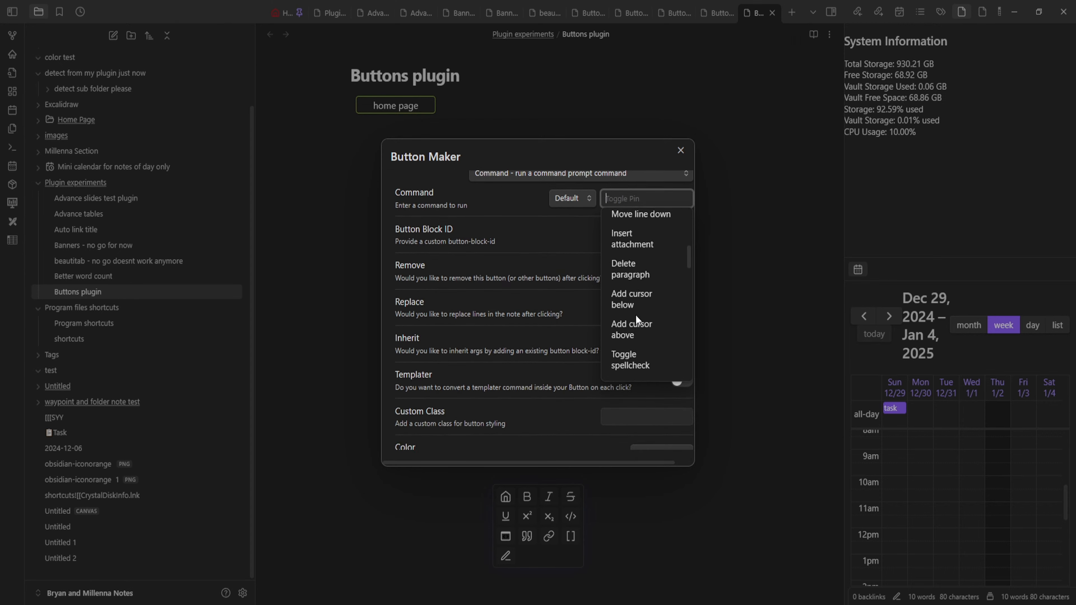
{"action": "scroll", "coordinate": [636, 315], "scroll_direction": "down", "scroll_amount": 10}
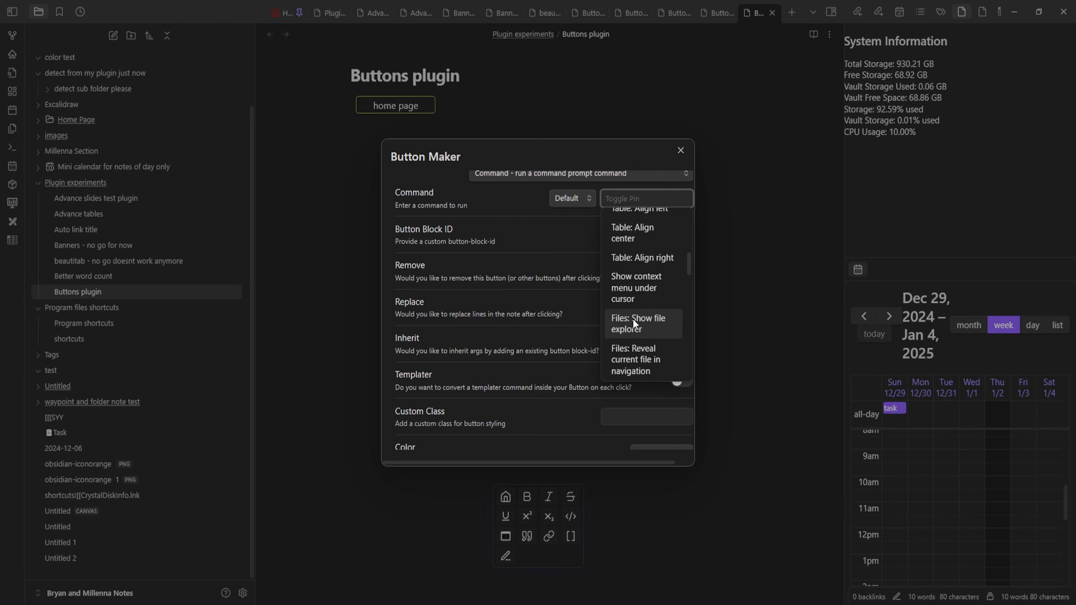
{"action": "scroll", "coordinate": [633, 323], "scroll_direction": "down", "scroll_amount": 10}
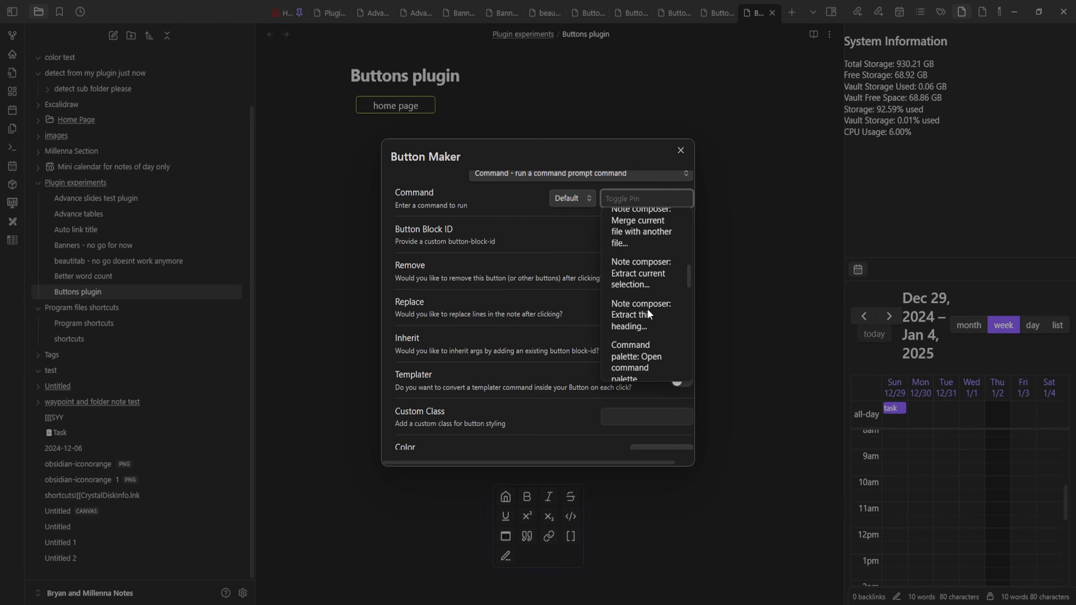
{"action": "scroll", "coordinate": [648, 313], "scroll_direction": "down", "scroll_amount": 8}
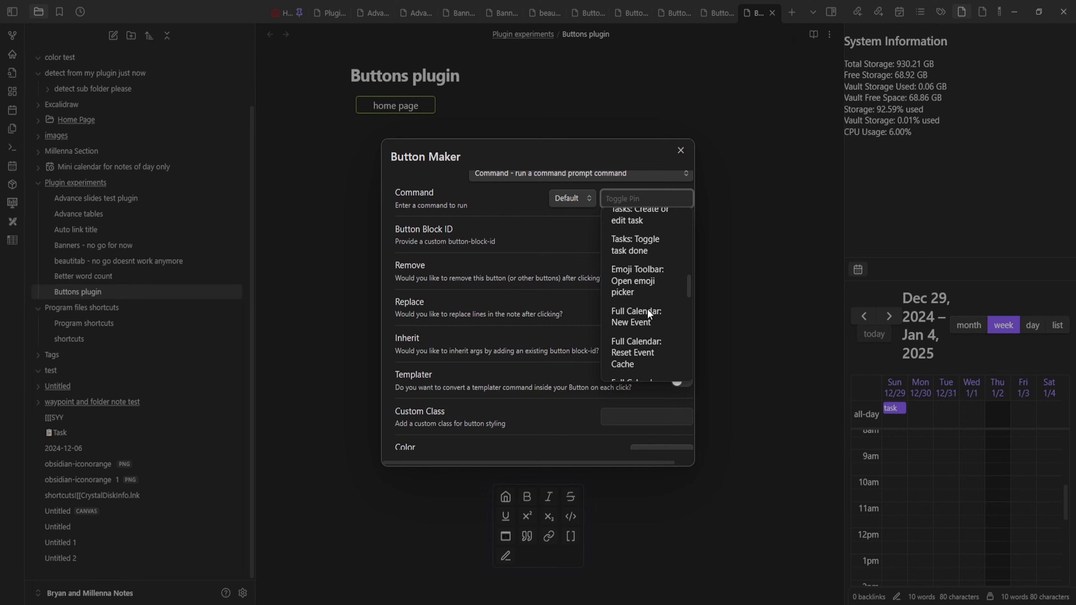
{"action": "scroll", "coordinate": [649, 299], "scroll_direction": "down", "scroll_amount": 6}
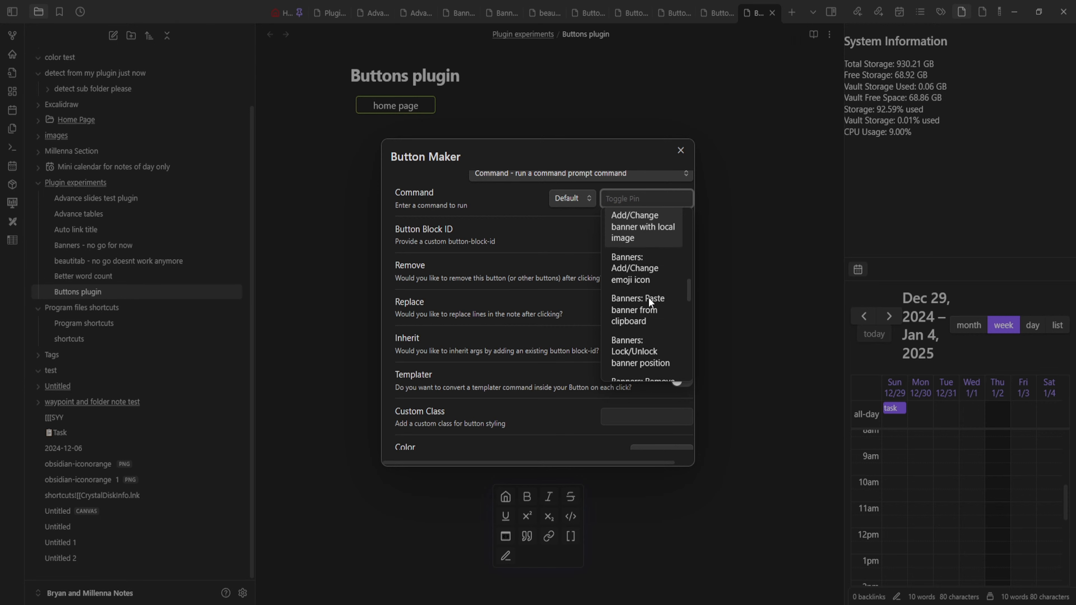
{"action": "scroll", "coordinate": [649, 297], "scroll_direction": "down", "scroll_amount": 8}
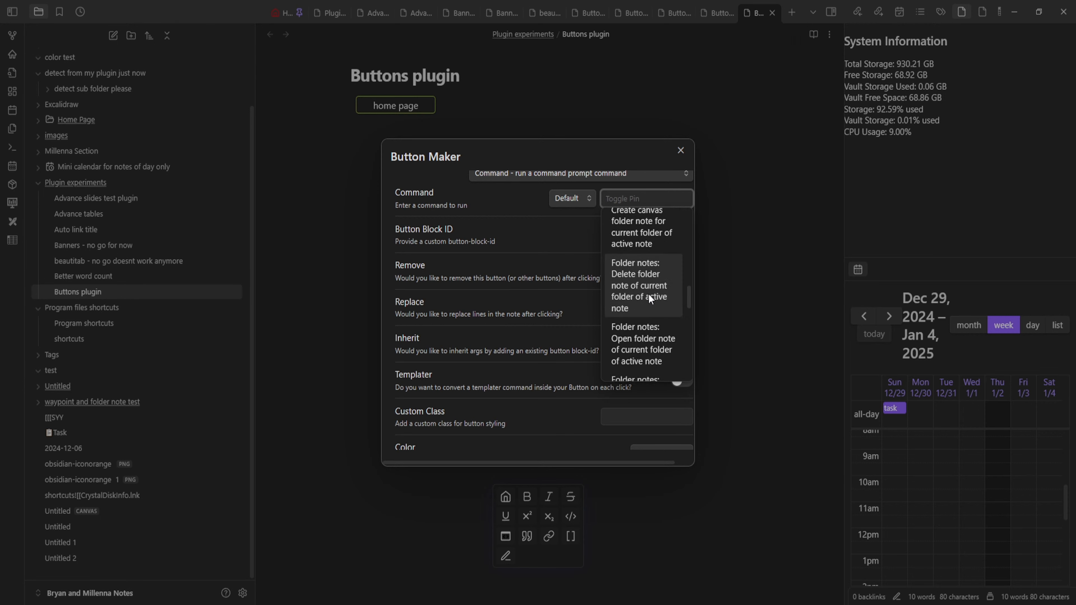
{"action": "scroll", "coordinate": [648, 314], "scroll_direction": "down", "scroll_amount": 8}
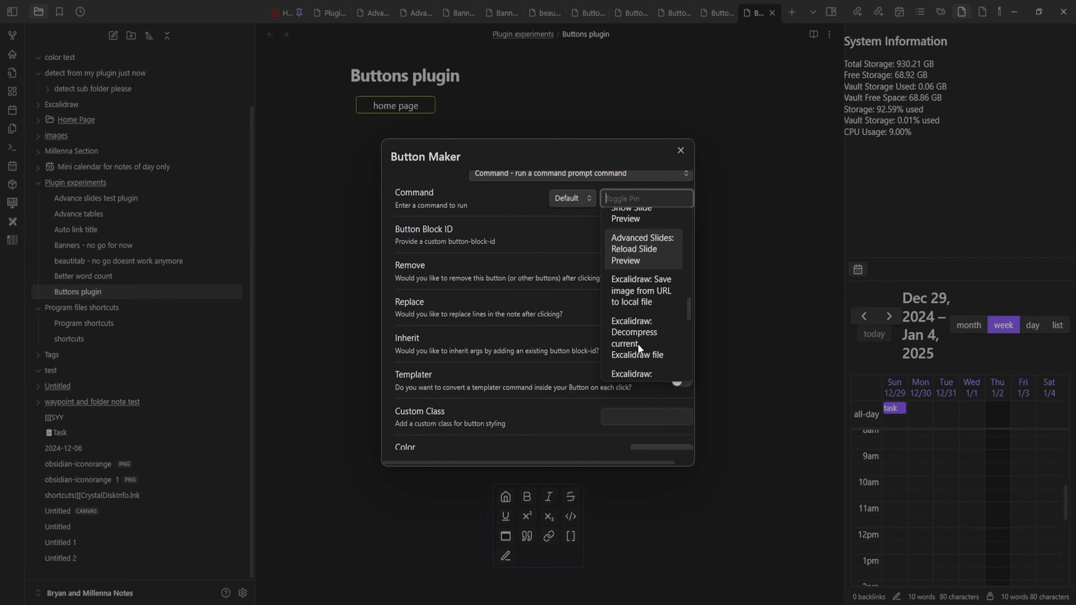
{"action": "scroll", "coordinate": [629, 339], "scroll_direction": "down", "scroll_amount": 6}
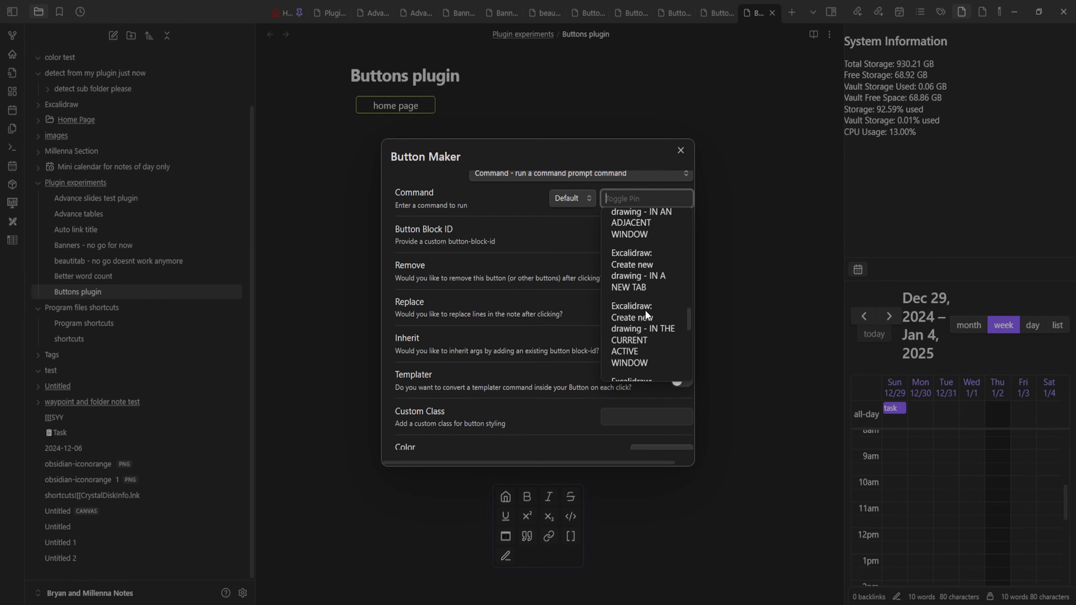
{"action": "scroll", "coordinate": [647, 310], "scroll_direction": "down", "scroll_amount": 6}
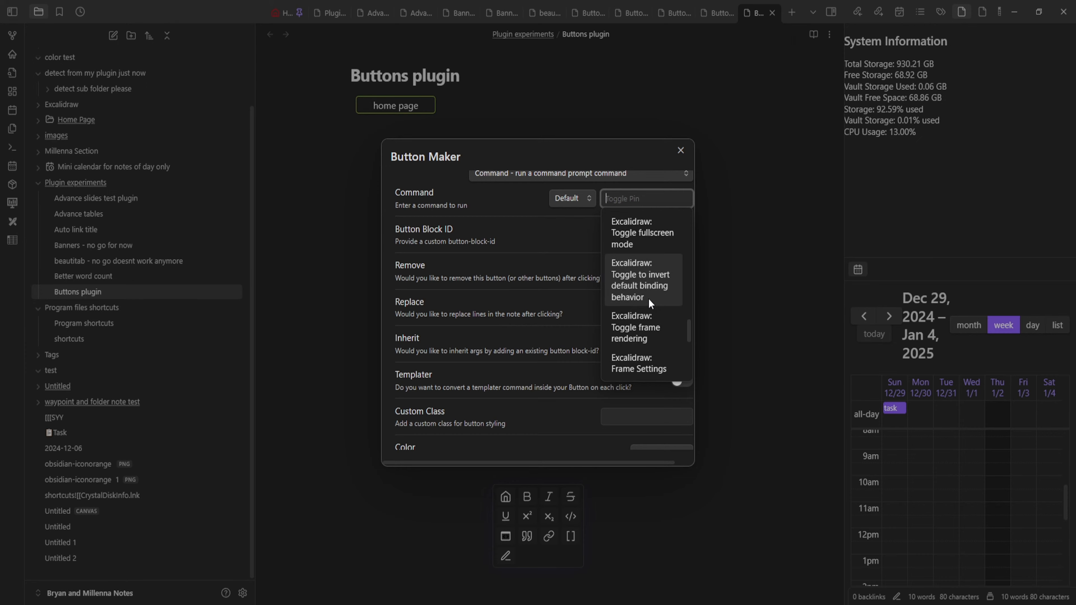
{"action": "scroll", "coordinate": [650, 299], "scroll_direction": "down", "scroll_amount": 6}
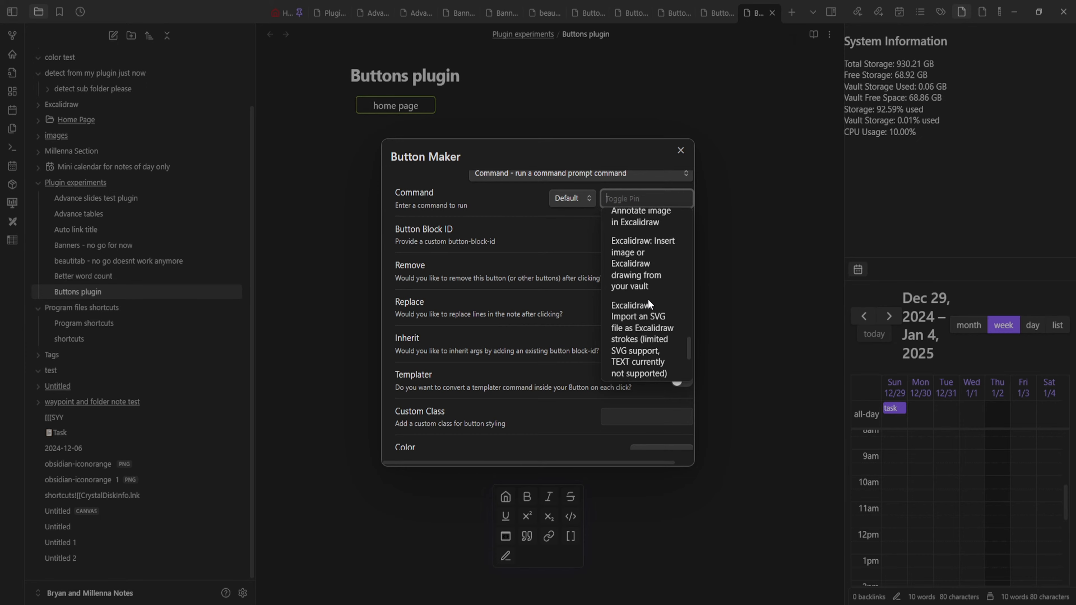
{"action": "scroll", "coordinate": [650, 300], "scroll_direction": "down", "scroll_amount": 10}
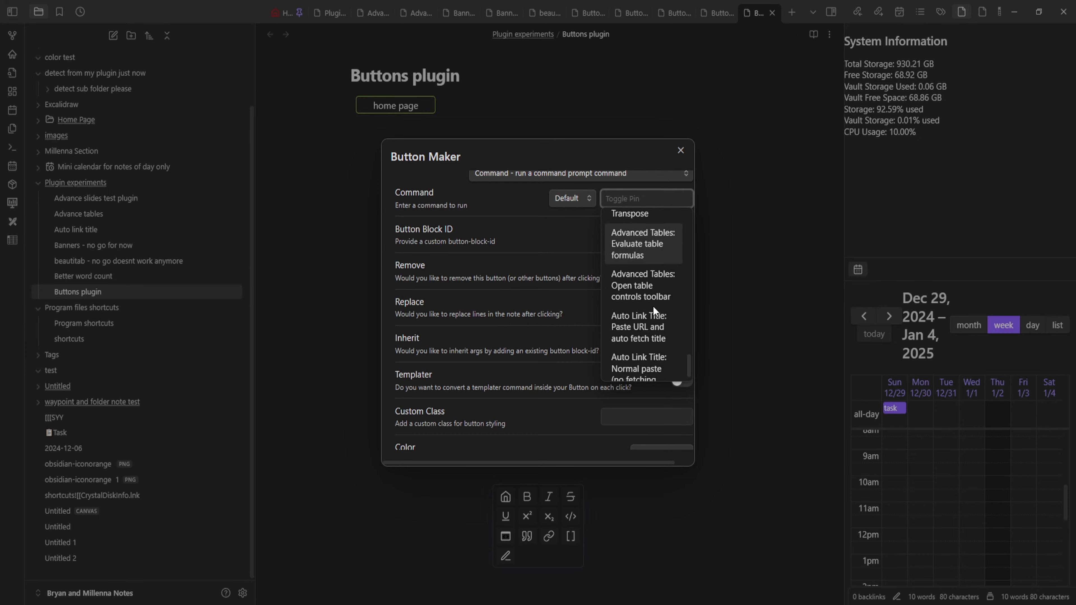
{"action": "scroll", "coordinate": [638, 340], "scroll_direction": "up", "scroll_amount": 4}
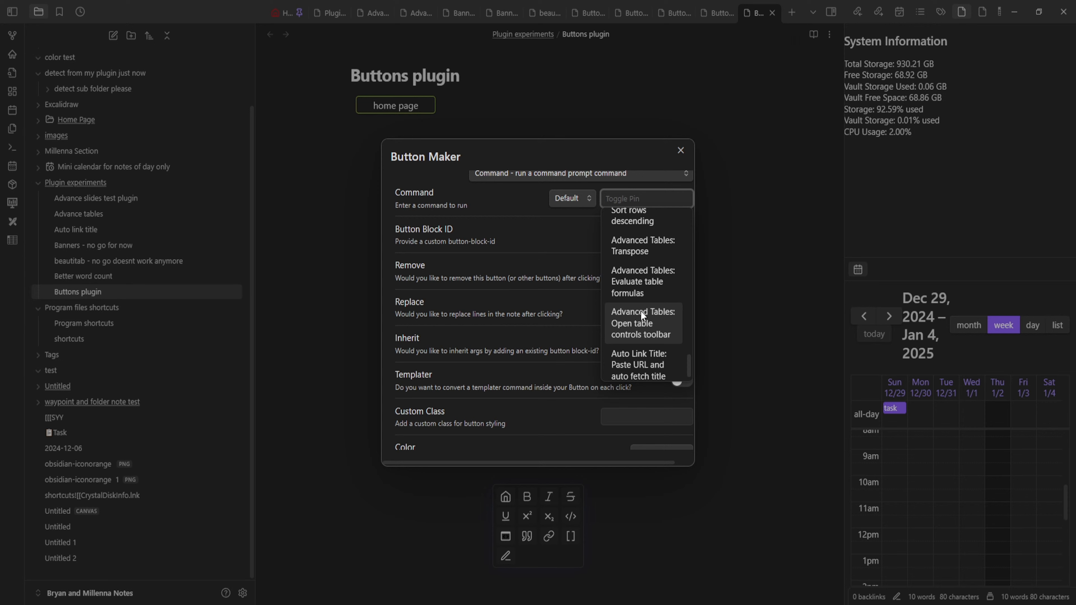
- Search the available commands for a person's name, and clear the search
{"action": "type", "text": "mill"}
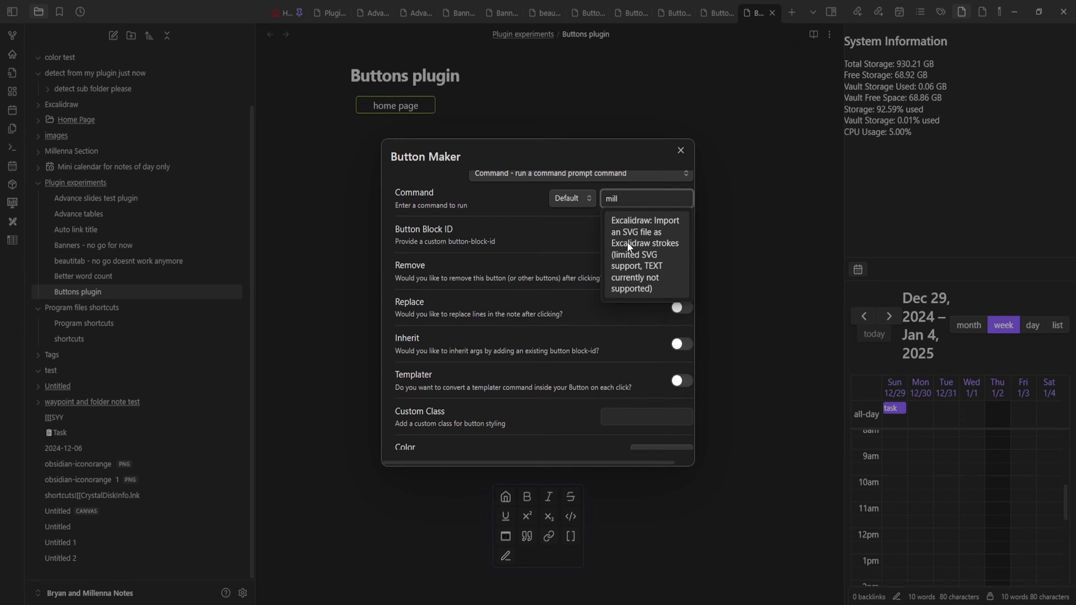
{"action": "type", "text": "enna"}
{"action": "key", "text": "ctrl+a"}
{"action": "key", "text": "BackSpace"}
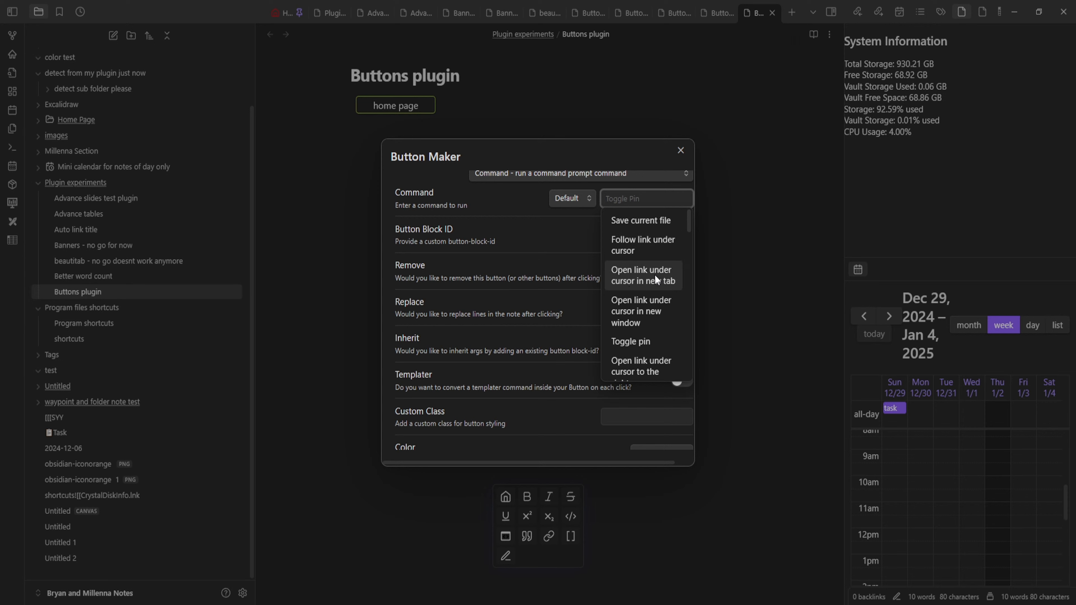
- Search the available commands for "open", look through the matches, and set the button's command to "Recent Files: Open"
{"action": "scroll", "coordinate": [654, 275], "scroll_direction": "down", "scroll_amount": 1}
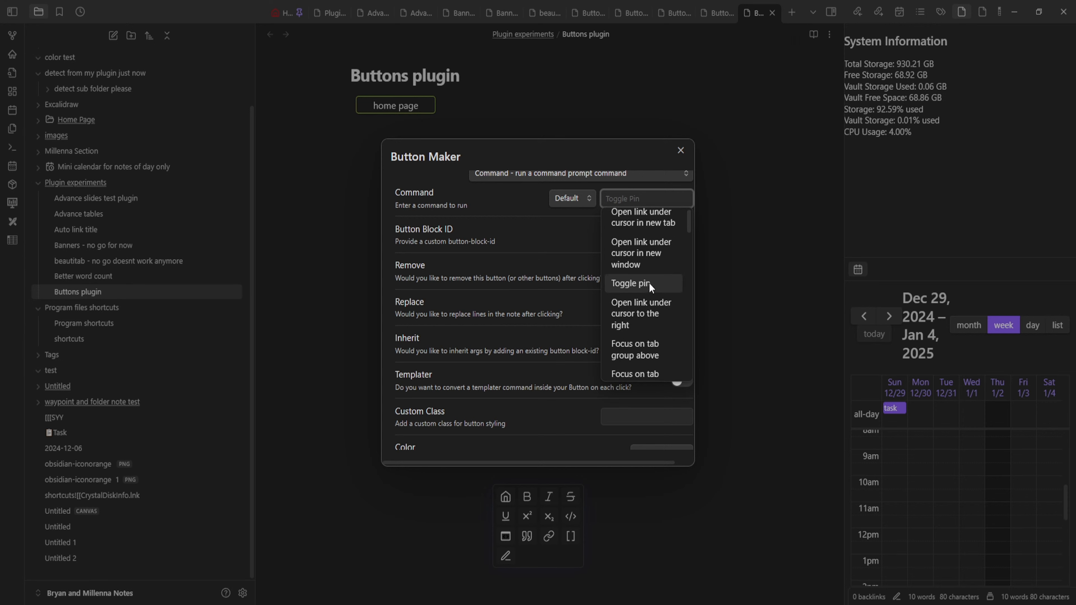
{"action": "type", "text": "open"}
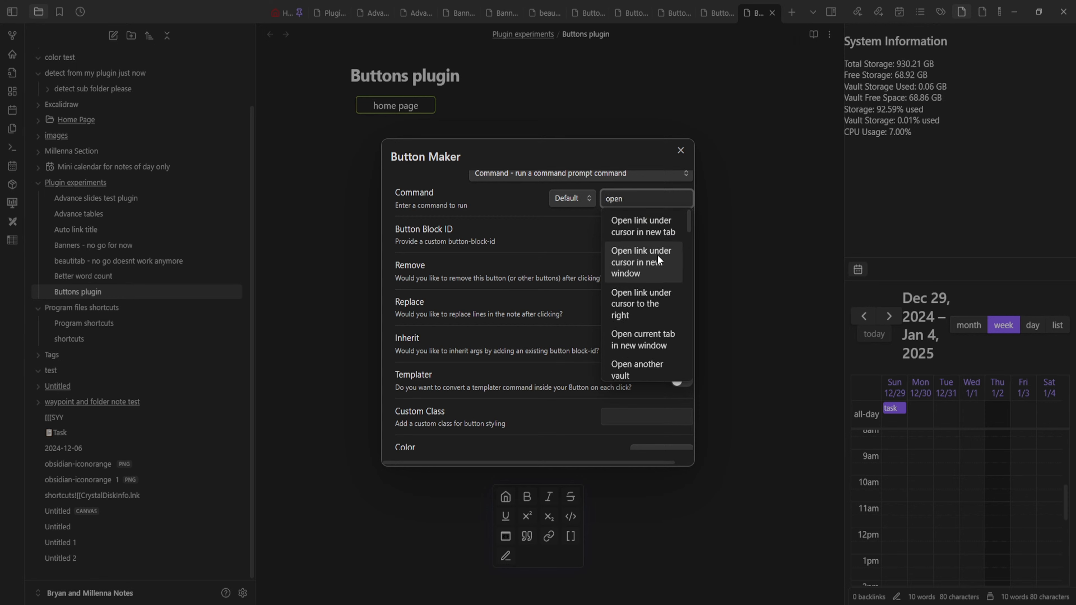
{"action": "scroll", "coordinate": [658, 255], "scroll_direction": "down", "scroll_amount": 2}
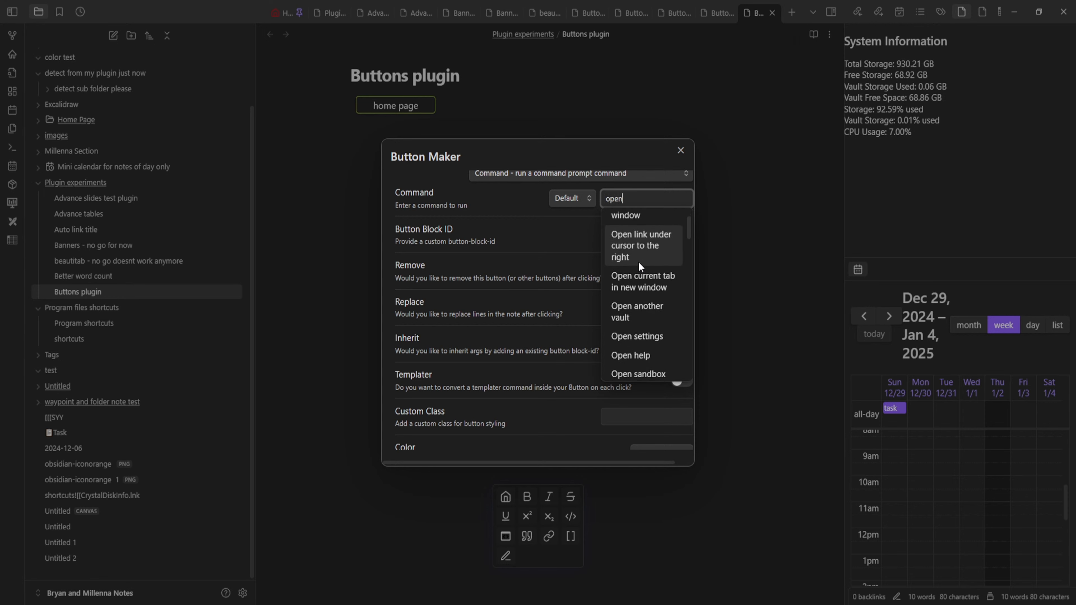
{"action": "scroll", "coordinate": [641, 309], "scroll_direction": "down", "scroll_amount": 2}
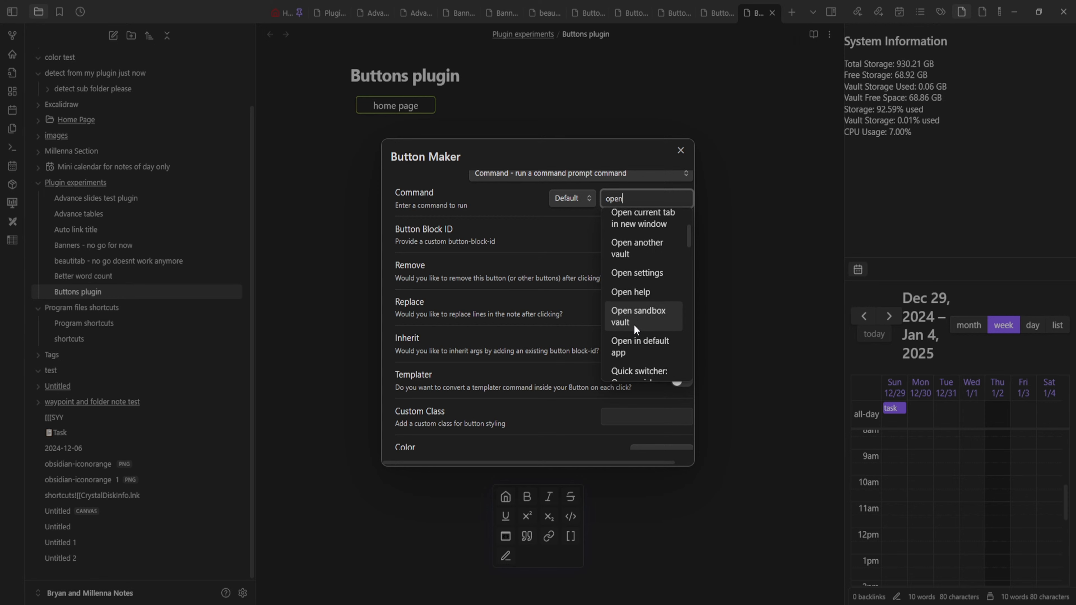
{"action": "scroll", "coordinate": [641, 314], "scroll_direction": "down", "scroll_amount": 2}
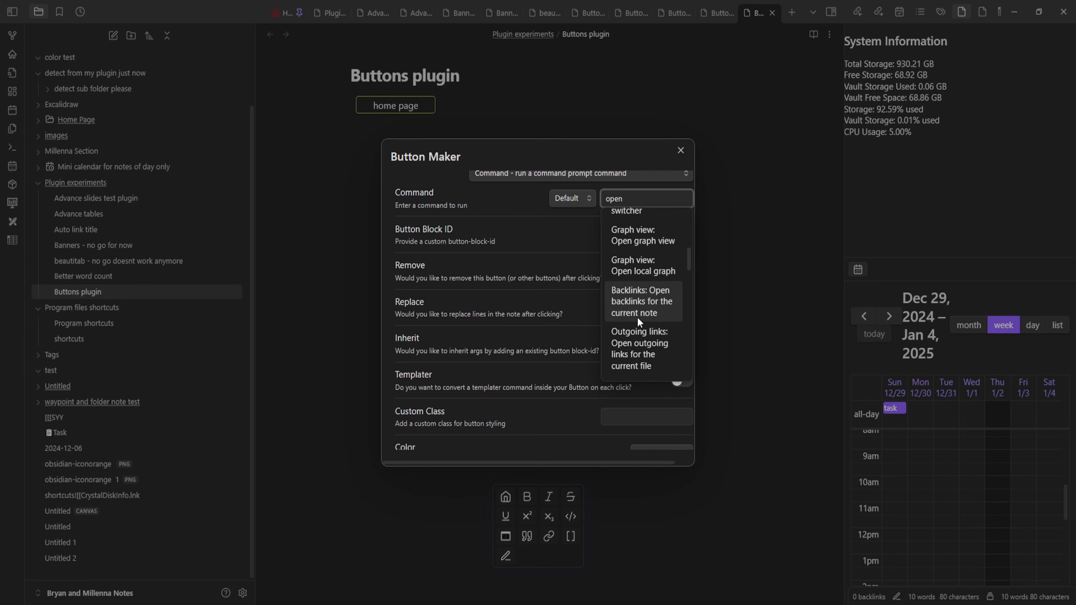
{"action": "scroll", "coordinate": [640, 314], "scroll_direction": "up", "scroll_amount": 5}
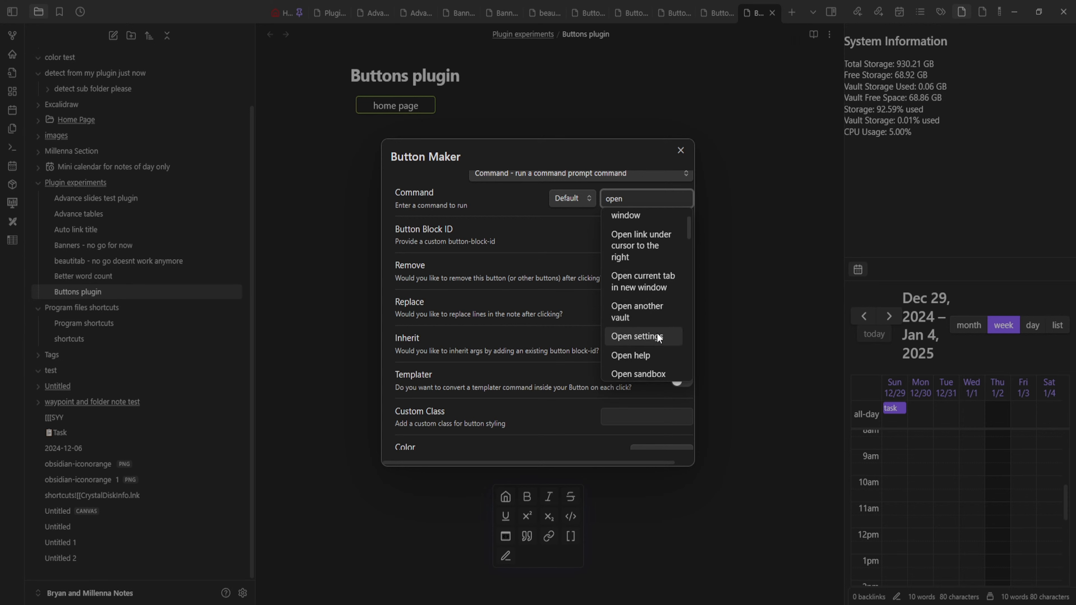
{"action": "scroll", "coordinate": [645, 308], "scroll_direction": "down", "scroll_amount": 1}
{"action": "scroll", "coordinate": [639, 282], "scroll_direction": "up", "scroll_amount": 3}
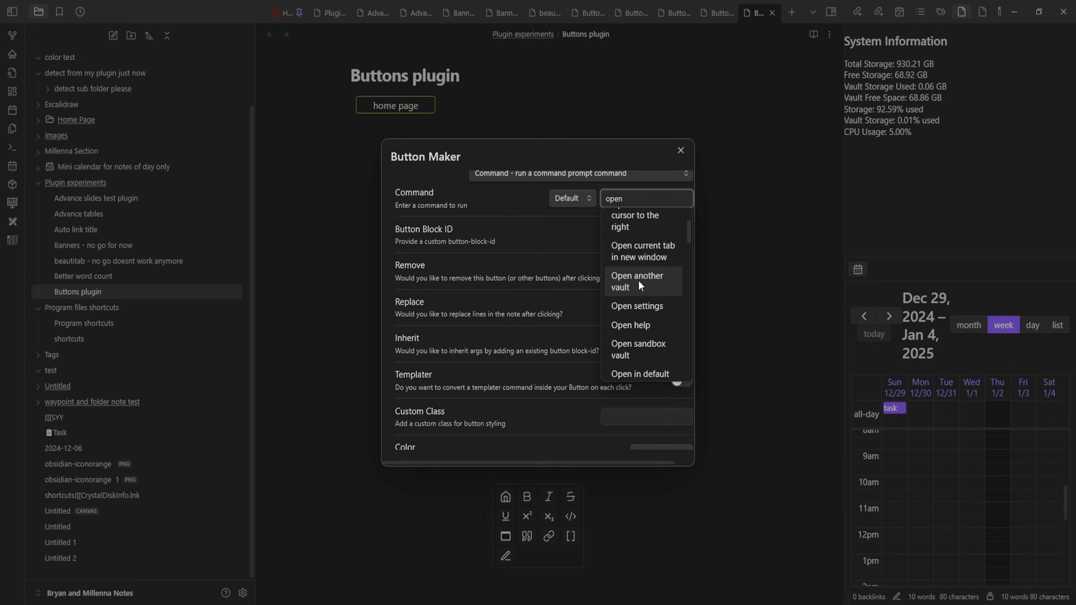
{"action": "scroll", "coordinate": [635, 285], "scroll_direction": "down", "scroll_amount": 4}
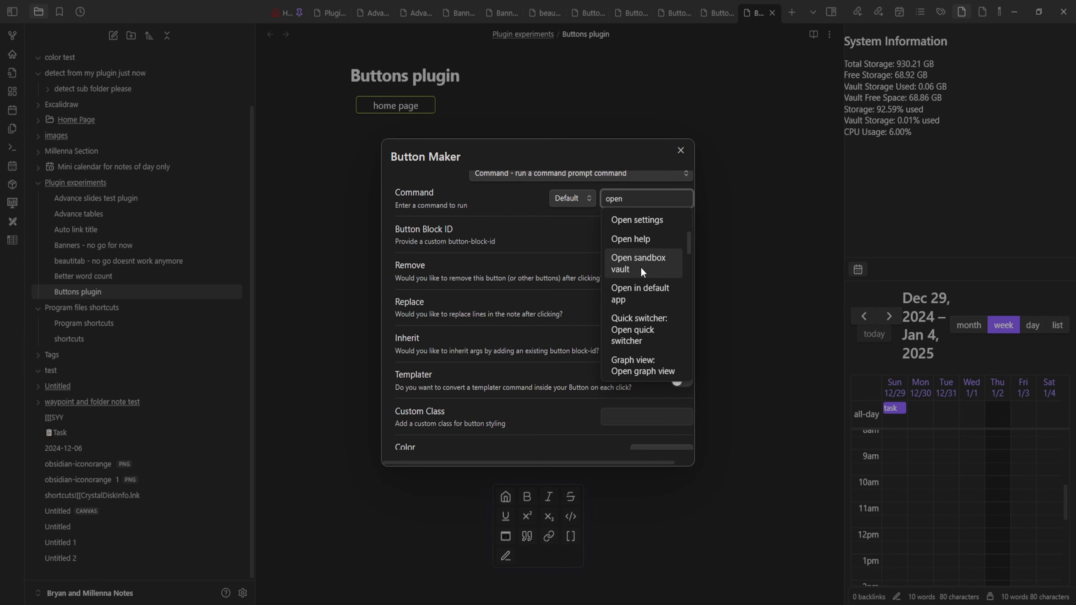
{"action": "scroll", "coordinate": [641, 246], "scroll_direction": "down", "scroll_amount": 4}
{"action": "scroll", "coordinate": [636, 249], "scroll_direction": "down", "scroll_amount": 7}
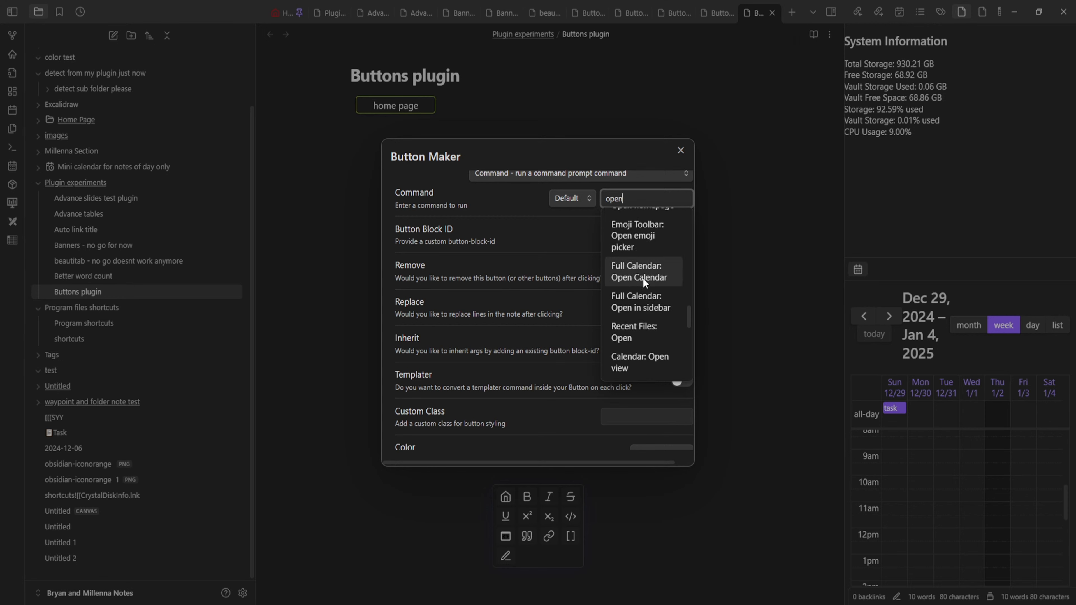
{"action": "scroll", "coordinate": [661, 252], "scroll_direction": "down", "scroll_amount": 2}
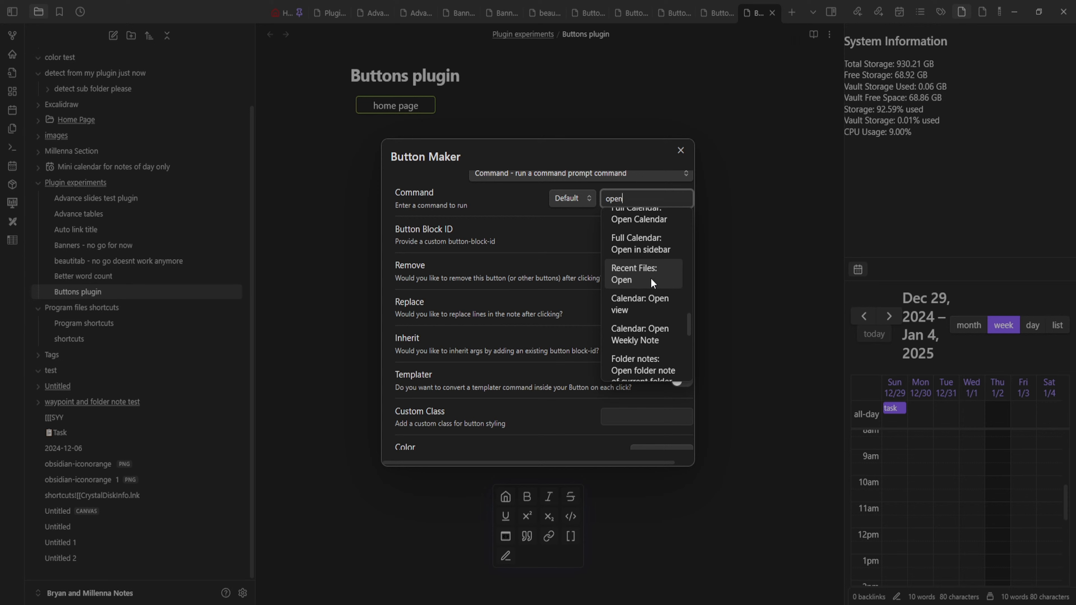
{"action": "scroll", "coordinate": [651, 286], "scroll_direction": "down", "scroll_amount": 6}
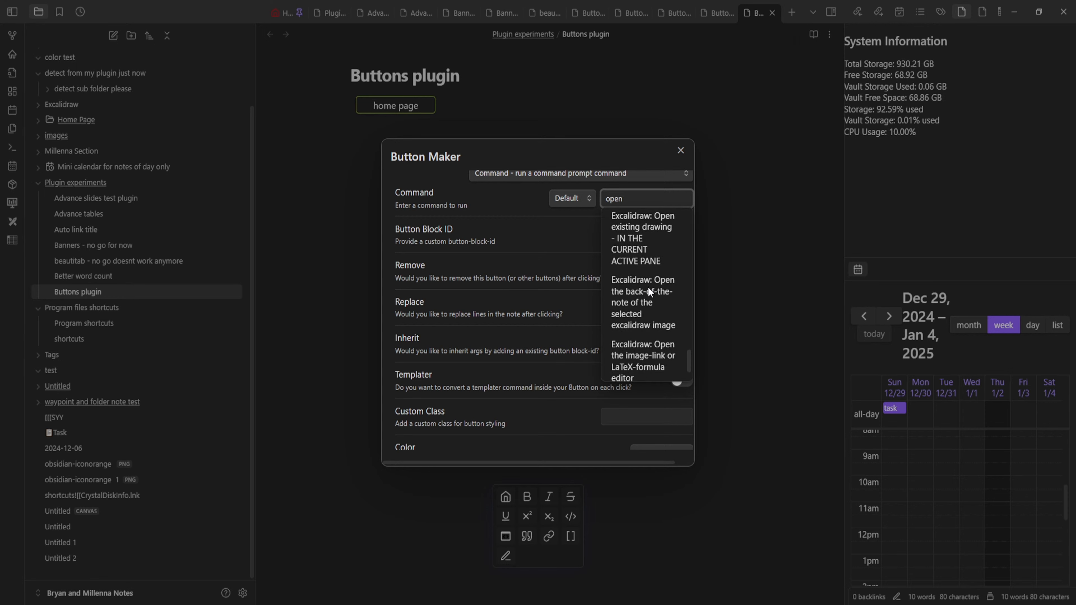
{"action": "scroll", "coordinate": [648, 287], "scroll_direction": "down", "scroll_amount": 2}
{"action": "scroll", "coordinate": [633, 317], "scroll_direction": "up", "scroll_amount": 5}
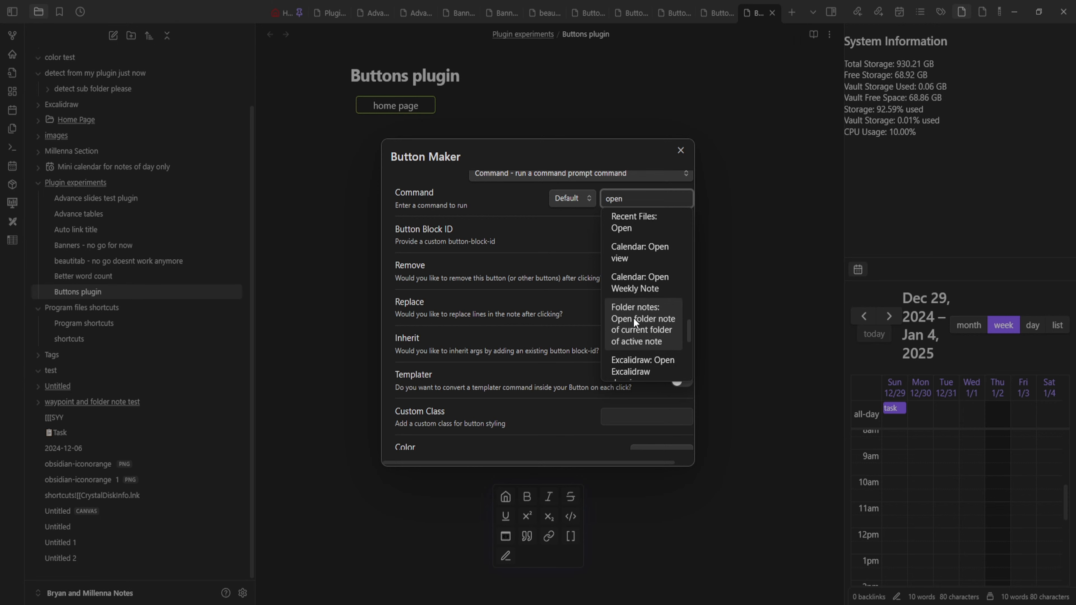
{"action": "scroll", "coordinate": [645, 276], "scroll_direction": "up", "scroll_amount": 3}
{"action": "left_click", "coordinate": [644, 283]}
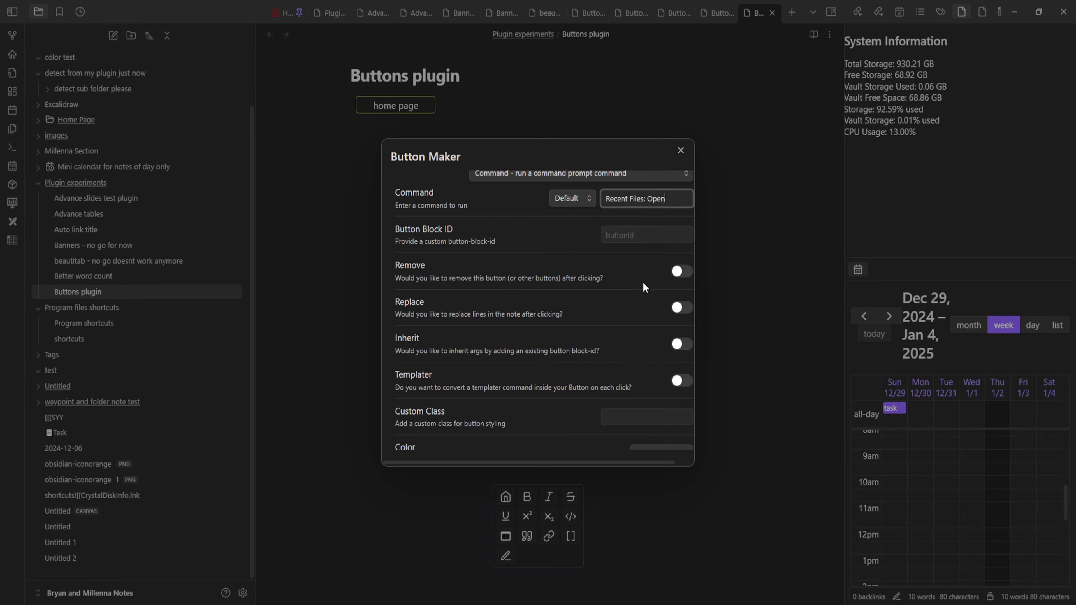
- Insert the Recent Files button into the note without a block ID, keeping the remaining options at their defaults
{"action": "left_click", "coordinate": [644, 234]}
{"action": "scroll", "coordinate": [560, 243], "scroll_direction": "down", "scroll_amount": 2}
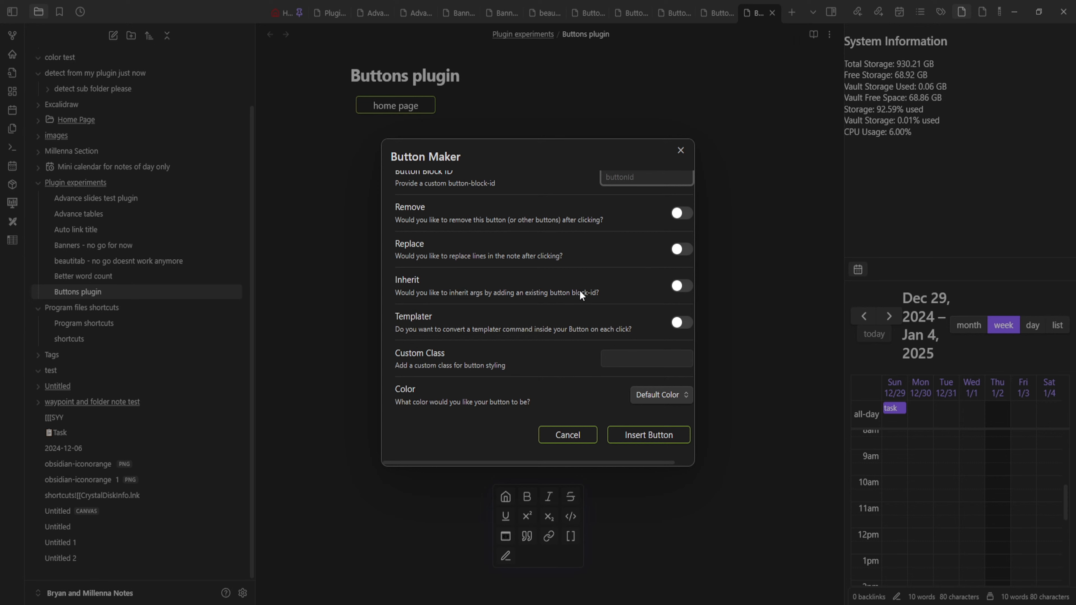
{"action": "scroll", "coordinate": [529, 298], "scroll_direction": "down", "scroll_amount": 1}
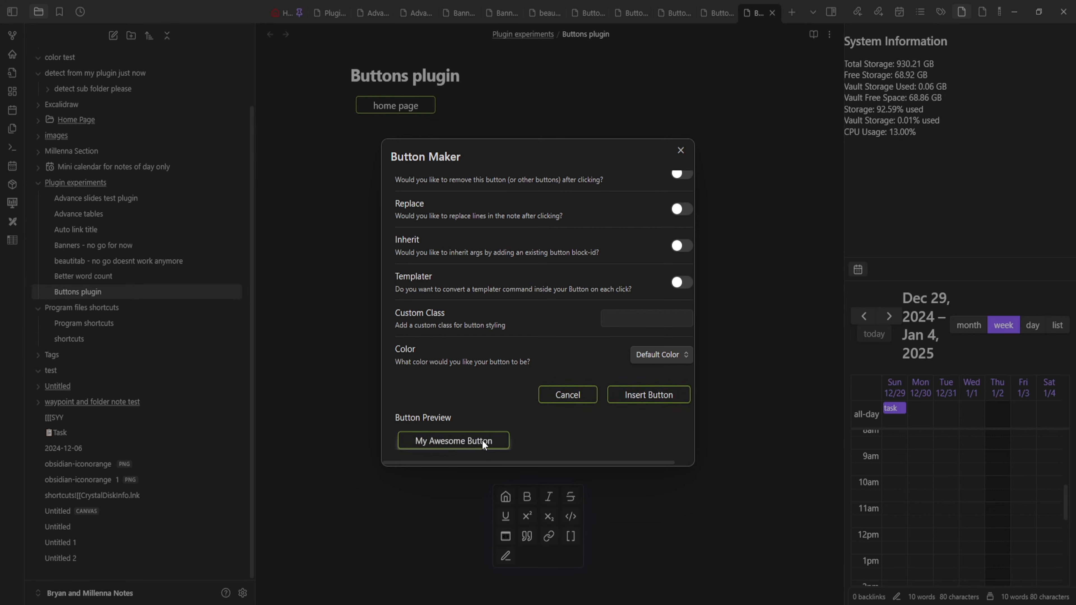
{"action": "left_click", "coordinate": [643, 391]}
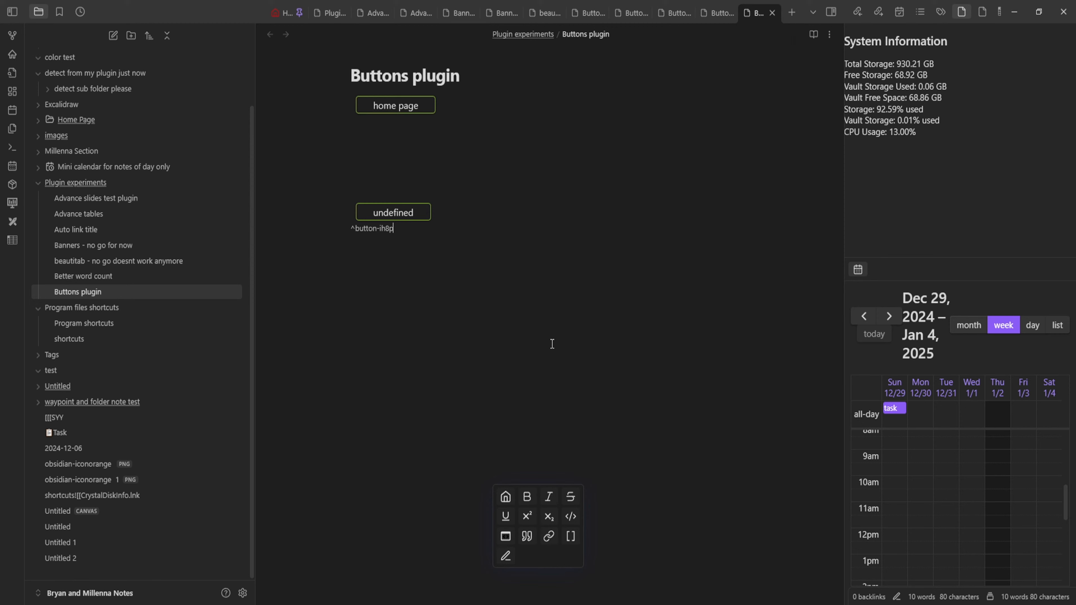
- Test the new Recent Files button twice, going back to the file explorer between the two runs
{"action": "left_click", "coordinate": [398, 212]}
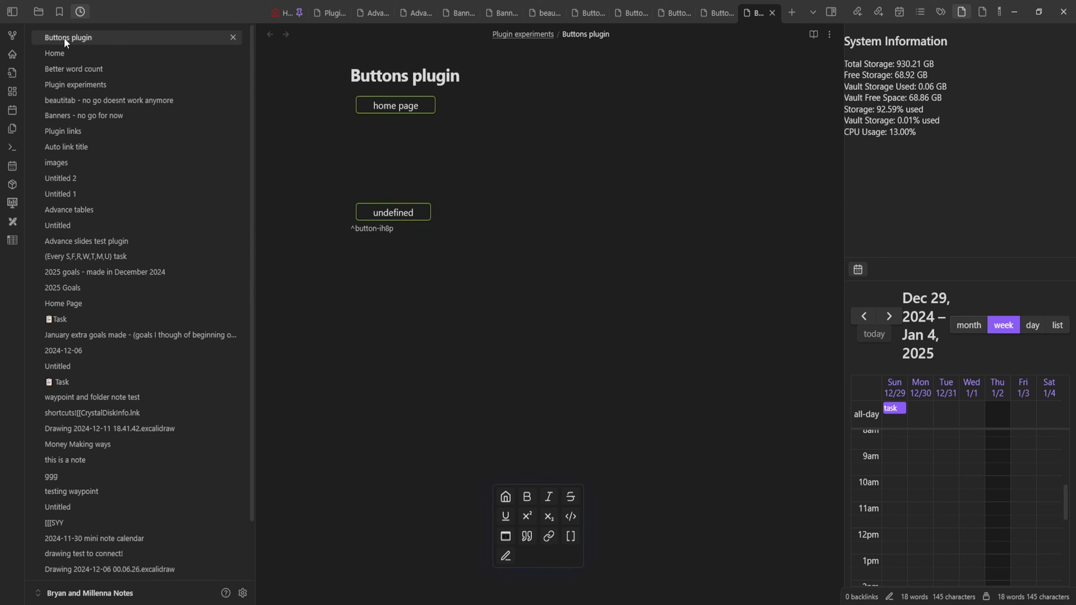
{"action": "left_click", "coordinate": [38, 12]}
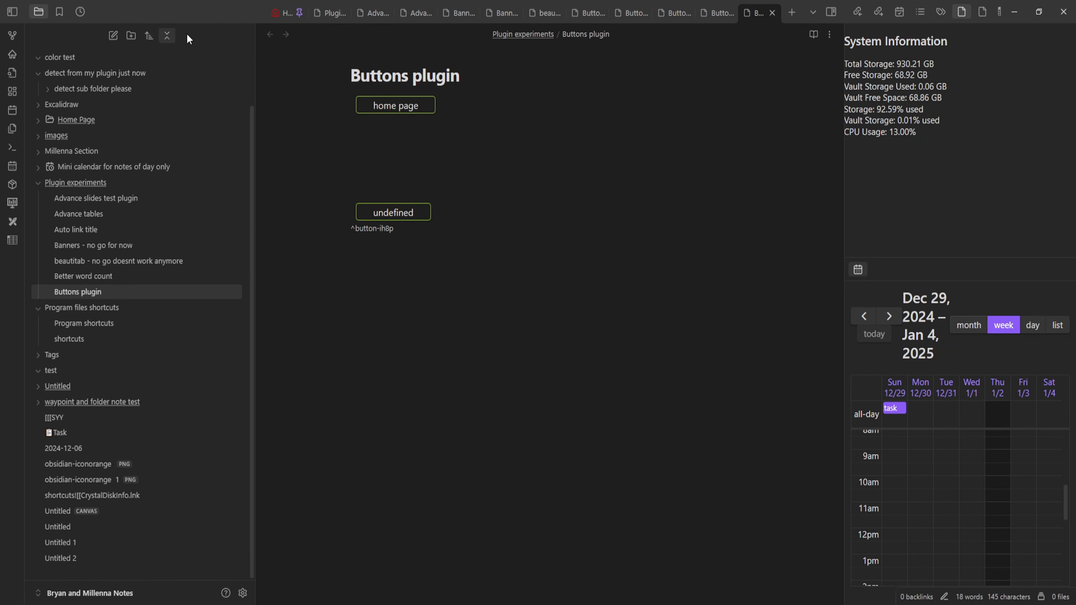
{"action": "left_click", "coordinate": [412, 215]}
- Open Home from the recent files list and with the home page button, returning to the Buttons plugin note each time
{"action": "left_click", "coordinate": [83, 48]}
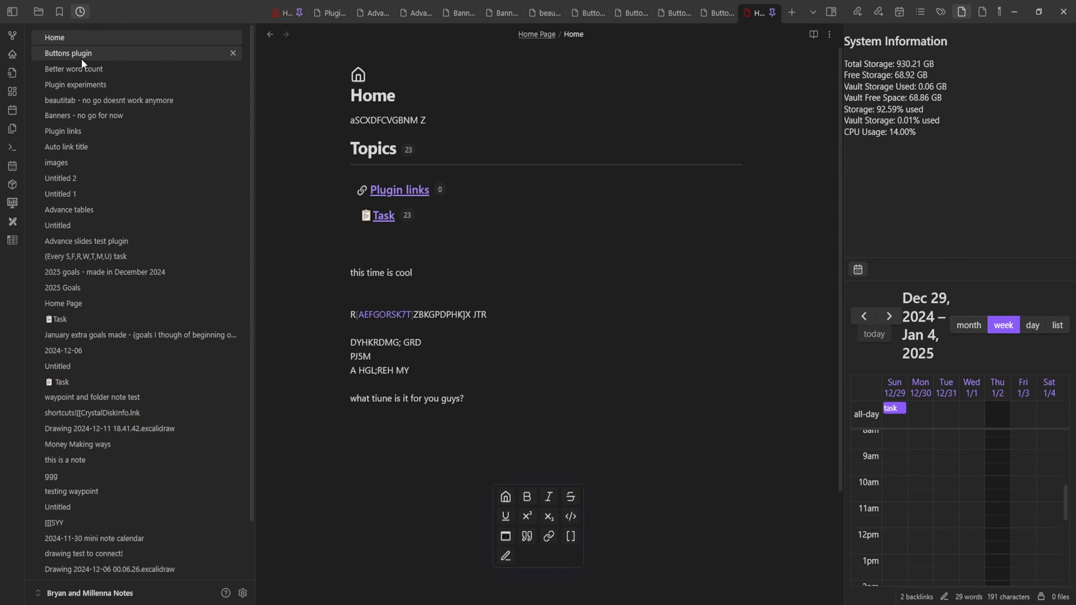
{"action": "left_click", "coordinate": [82, 55]}
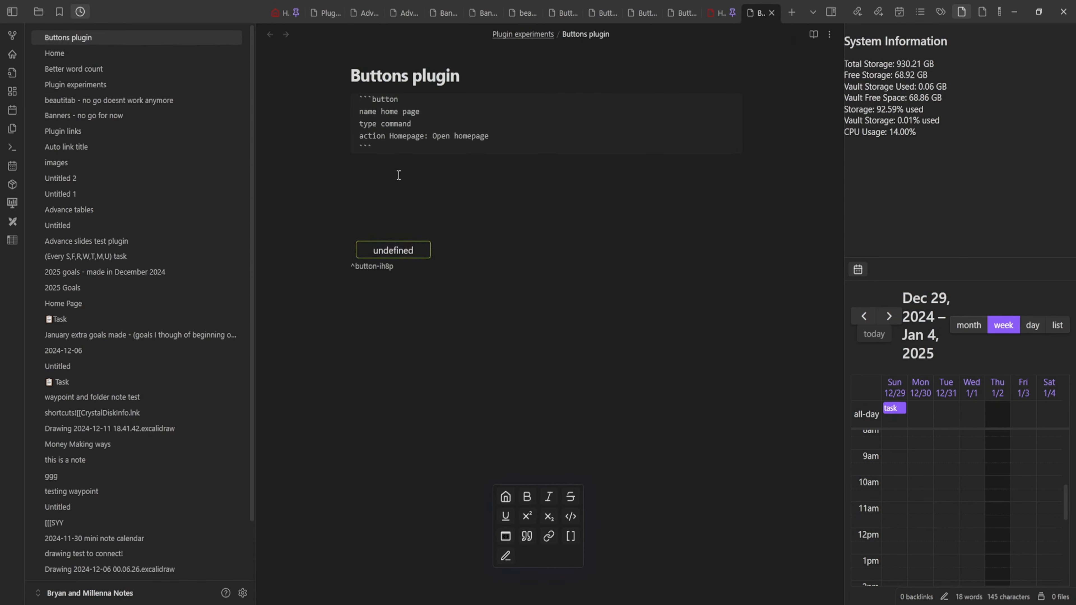
{"action": "left_click", "coordinate": [388, 102]}
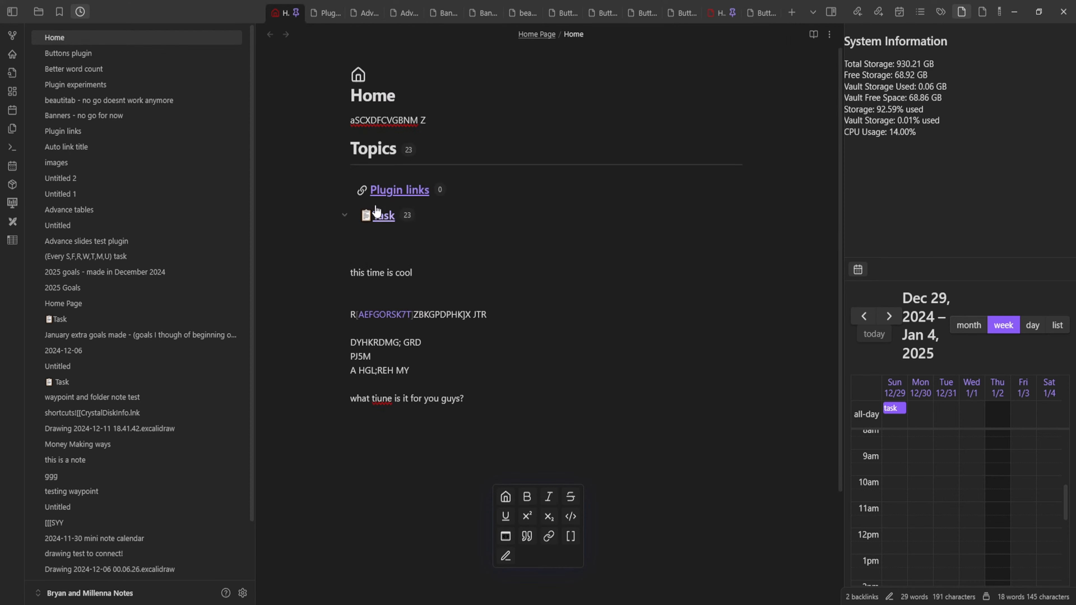
{"action": "left_click", "coordinate": [163, 53]}
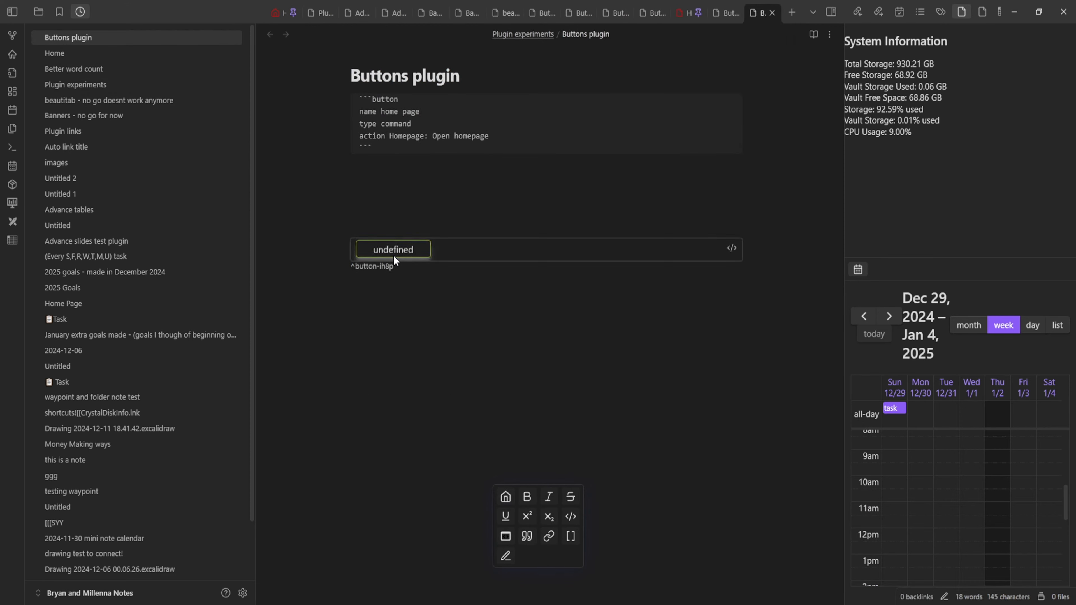
- Test the home page button once more, and reopen the Buttons plugin note from the file explorer
{"action": "left_click", "coordinate": [40, 11]}
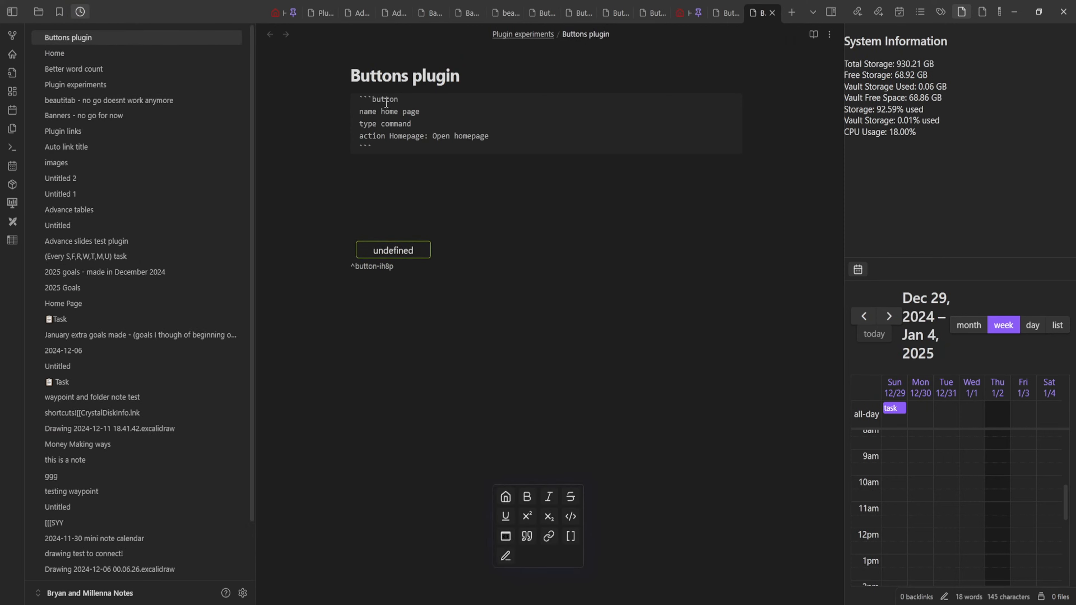
{"action": "left_click", "coordinate": [371, 109]}
{"action": "left_click", "coordinate": [42, 14]}
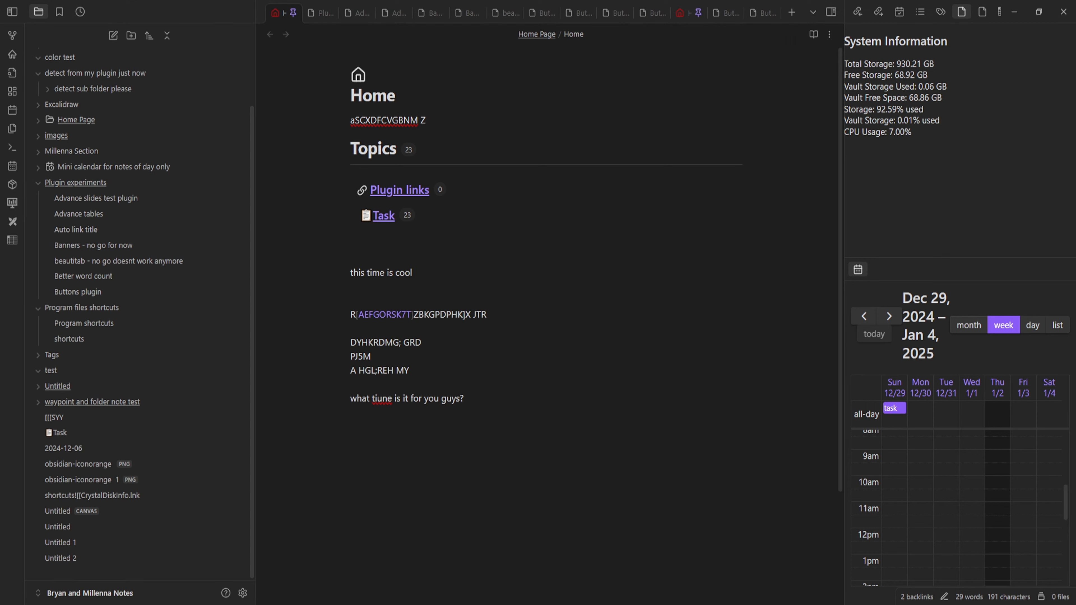
{"action": "left_click", "coordinate": [115, 293]}
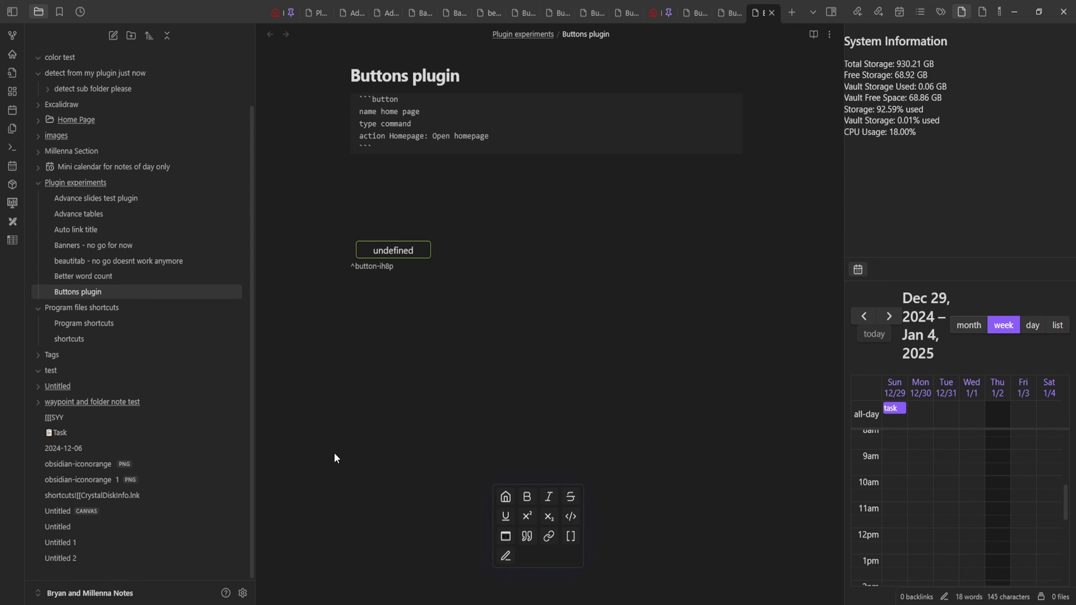
- Open the community plugin browser from the settings and limit it to installed plugins only
{"action": "left_click", "coordinate": [245, 592]}
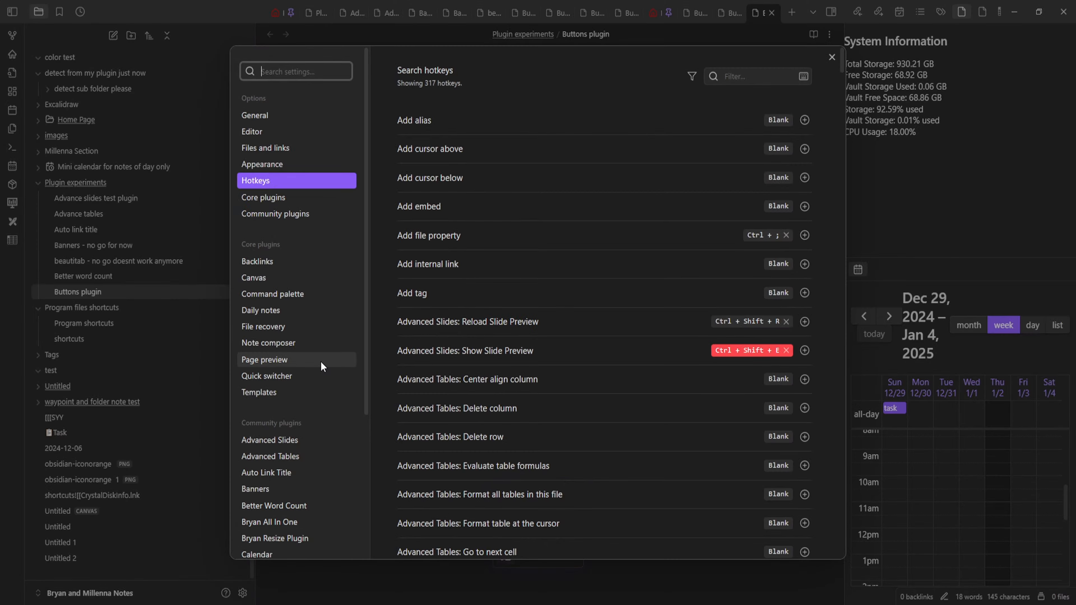
{"action": "key", "text": "alt+Tab"}
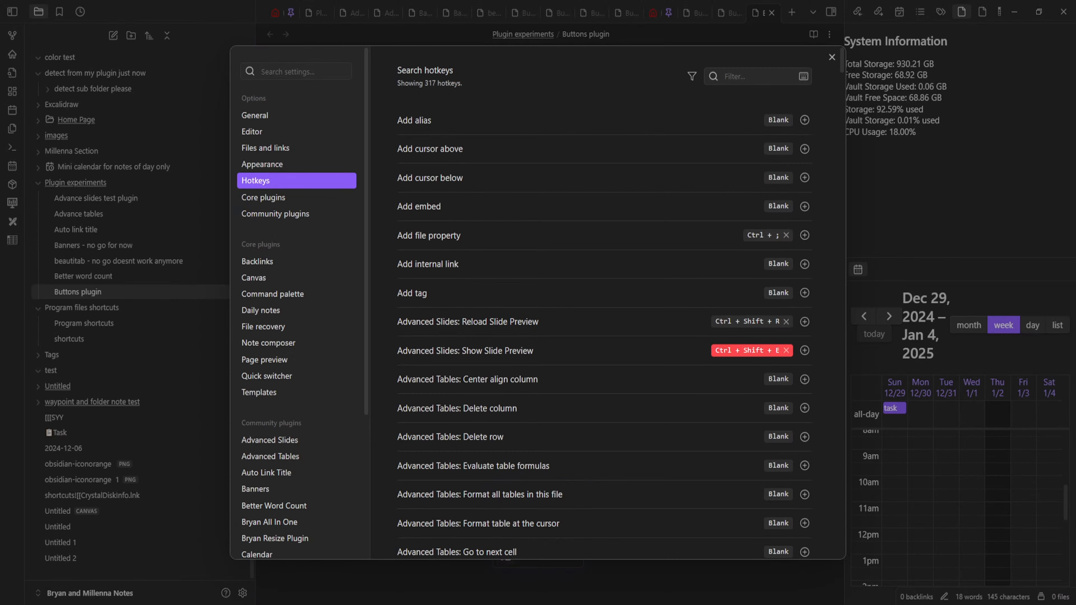
{"action": "key", "text": "alt+Tab"}
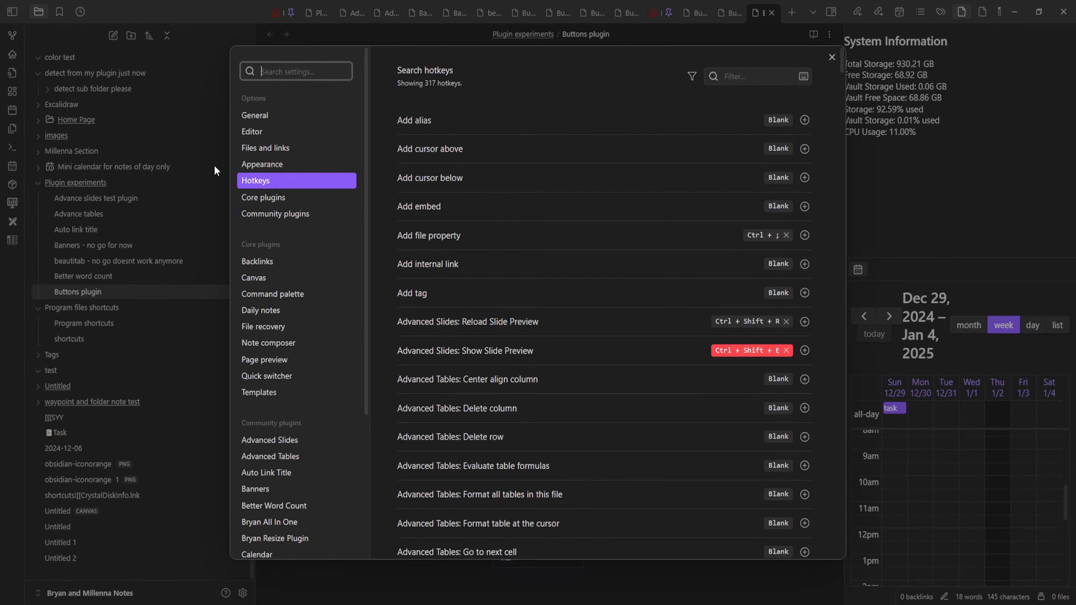
{"action": "left_click", "coordinate": [313, 199]}
{"action": "left_click", "coordinate": [276, 216]}
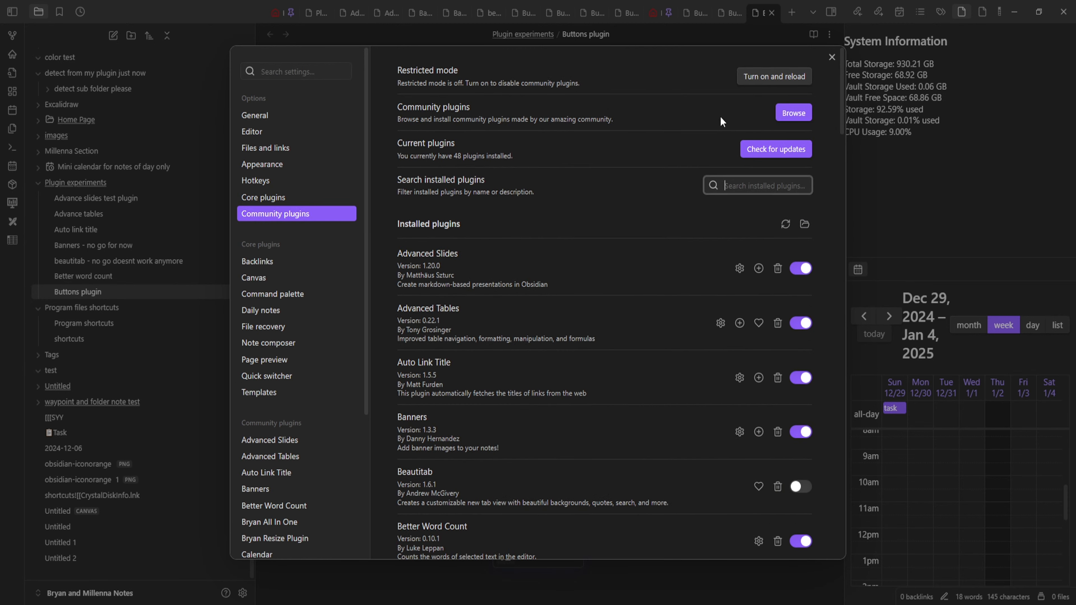
{"action": "left_click", "coordinate": [794, 111]}
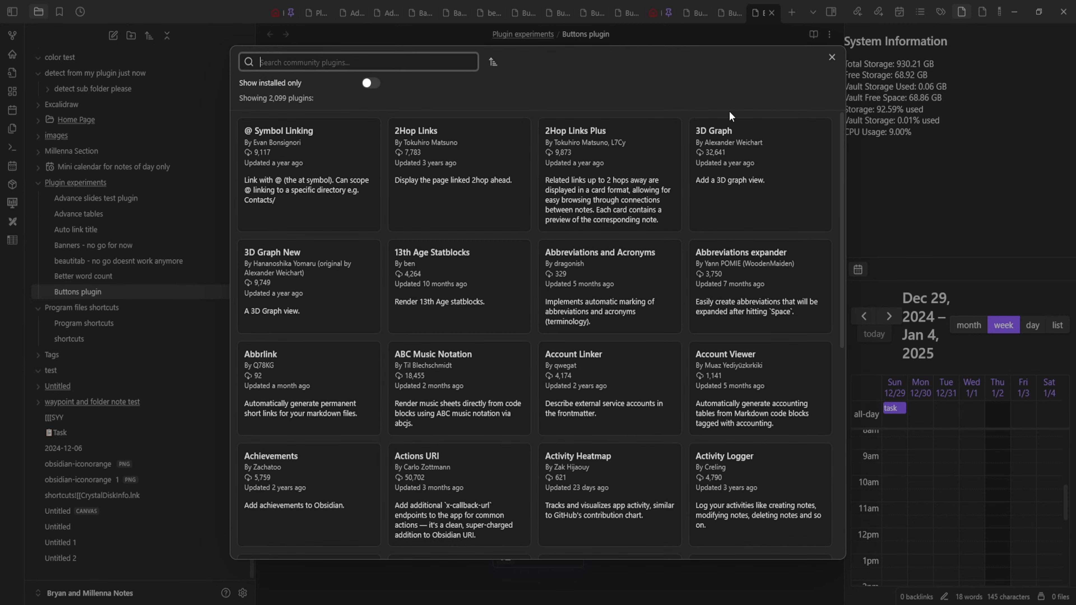
{"action": "left_click", "coordinate": [375, 78]}
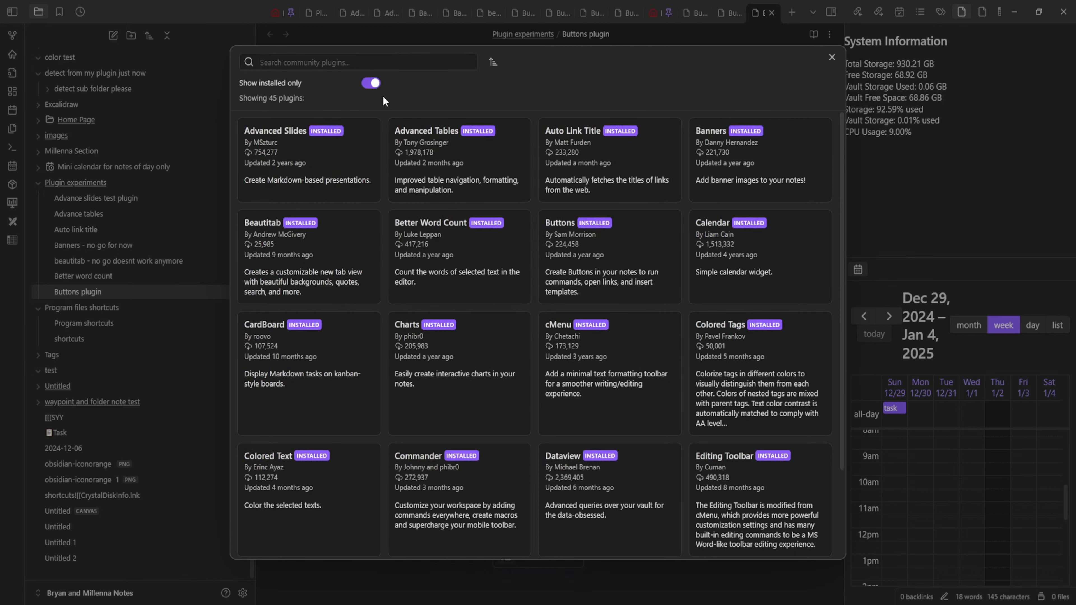
- Look through the installed community plugins down to the last entry, Waypoint
{"action": "scroll", "coordinate": [515, 250], "scroll_direction": "down", "scroll_amount": 2}
{"action": "scroll", "coordinate": [530, 250], "scroll_direction": "up", "scroll_amount": 2}
{"action": "scroll", "coordinate": [531, 302], "scroll_direction": "down", "scroll_amount": 5}
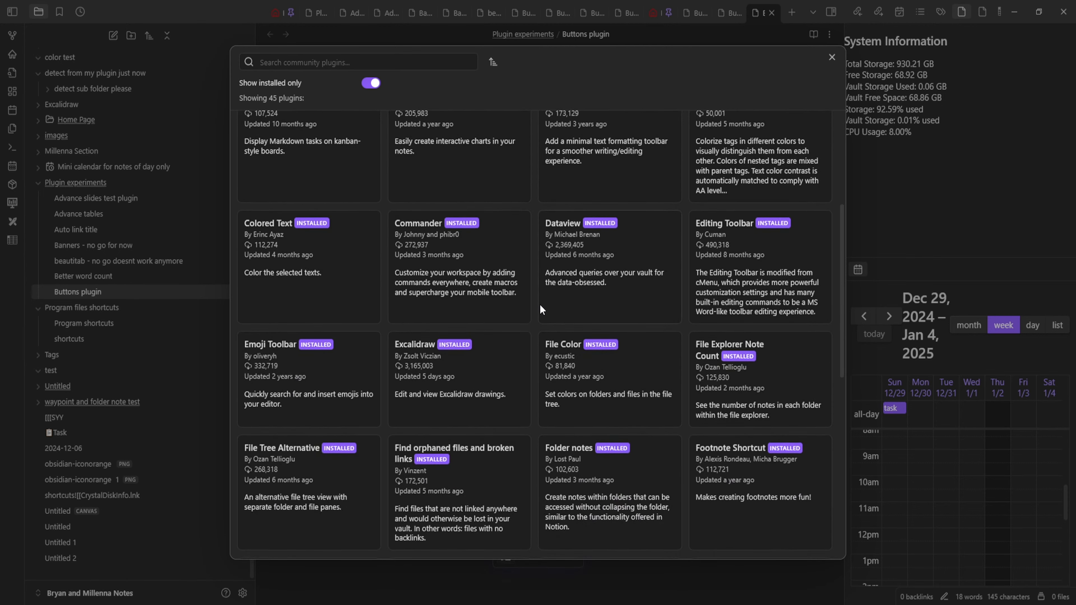
{"action": "scroll", "coordinate": [527, 291], "scroll_direction": "down", "scroll_amount": 4}
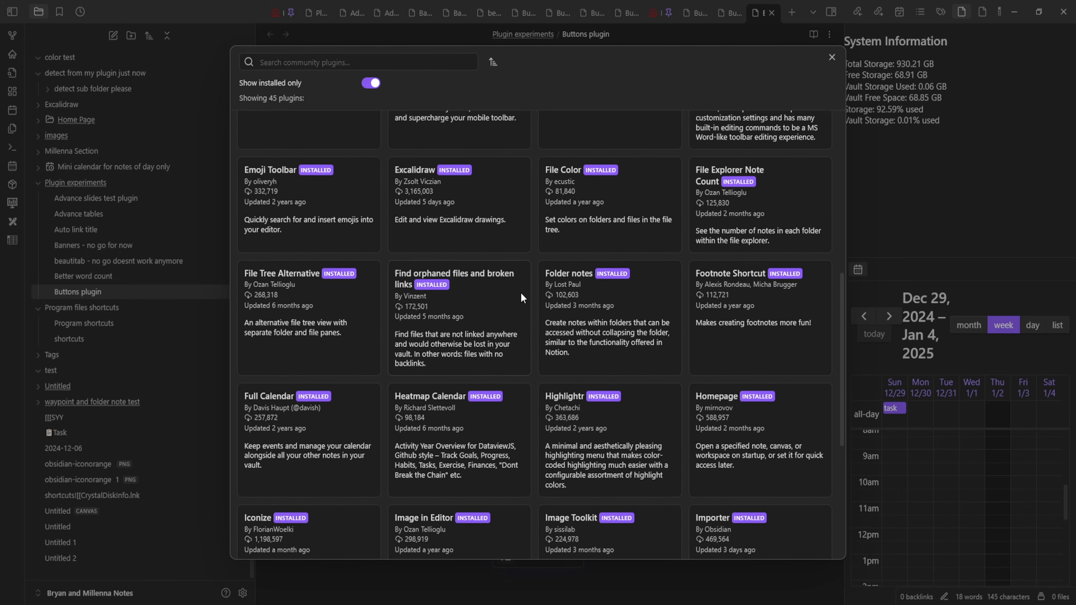
{"action": "scroll", "coordinate": [510, 261], "scroll_direction": "down", "scroll_amount": 6}
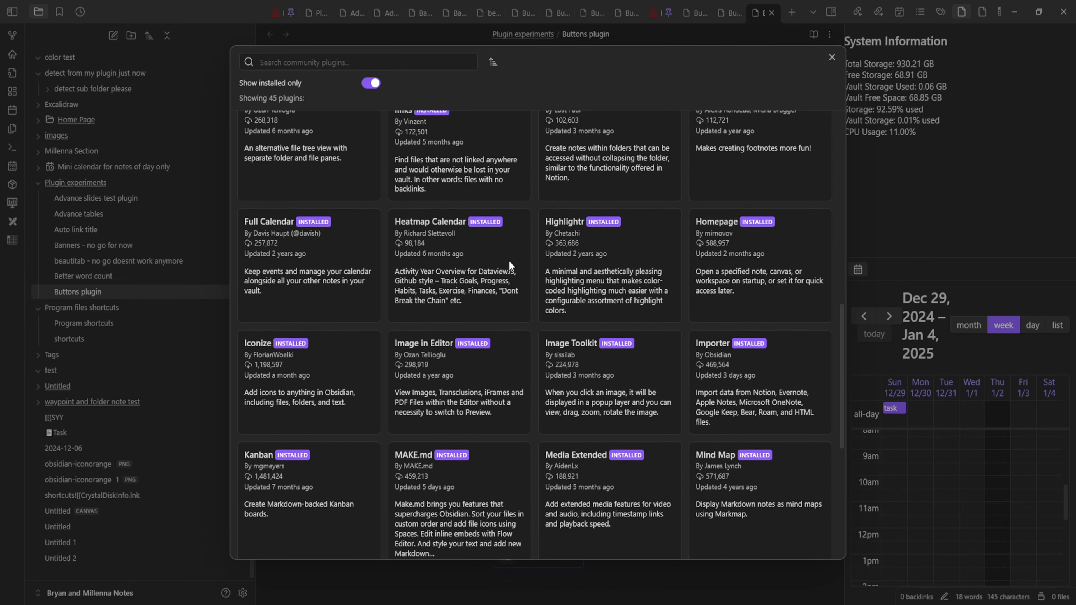
{"action": "scroll", "coordinate": [510, 262], "scroll_direction": "down", "scroll_amount": 6}
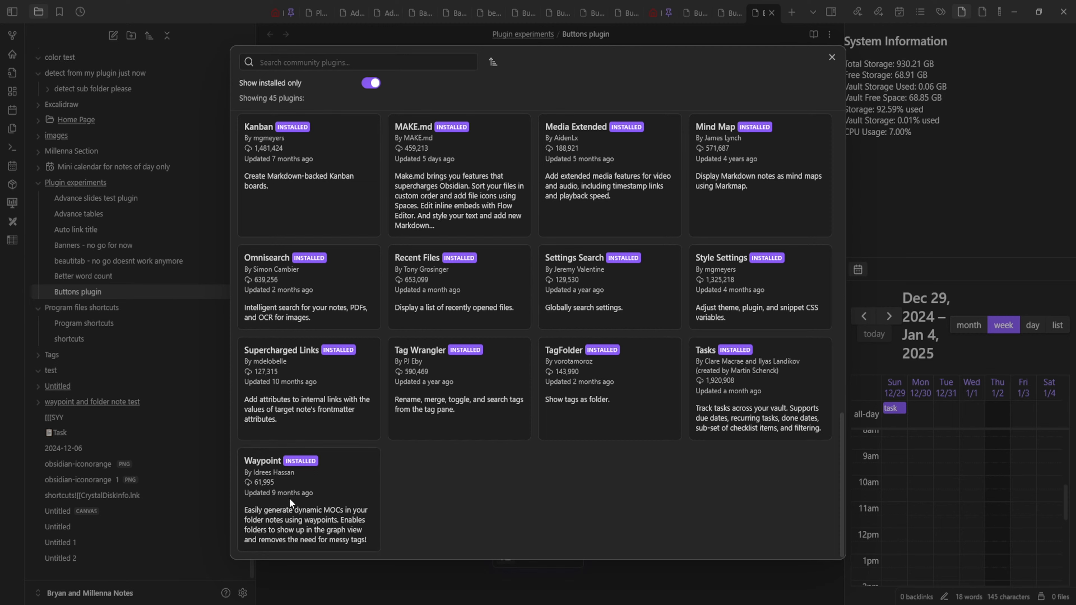
- Leave the settings, open the Plugin experiments folder note, and enter the flag %% Waypoint %% to generate its list of notes
{"action": "left_click", "coordinate": [113, 346]}
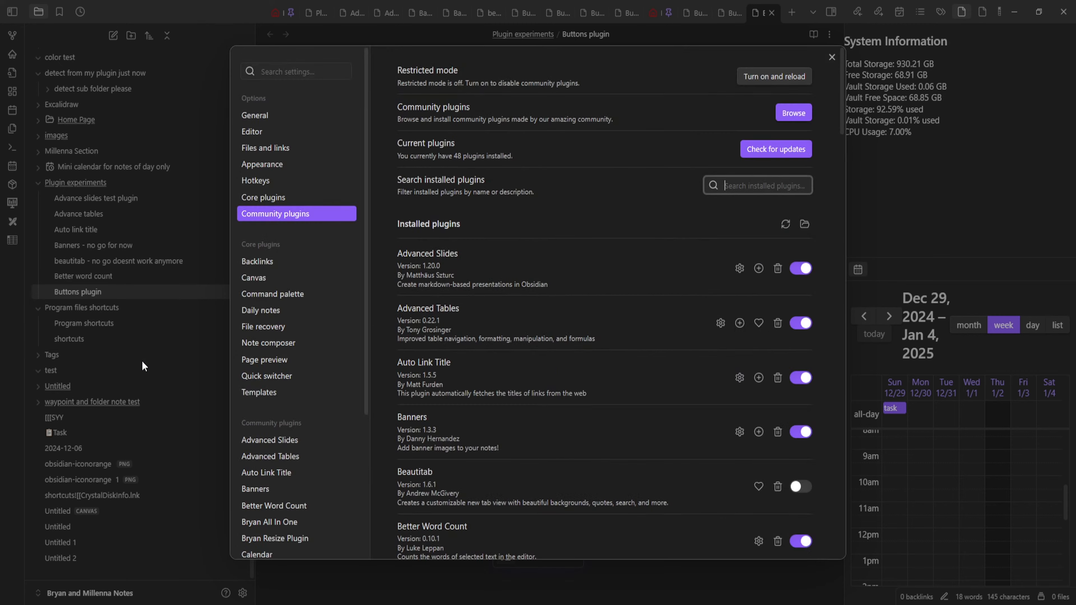
{"action": "left_click", "coordinate": [205, 296]}
{"action": "left_click", "coordinate": [85, 183]}
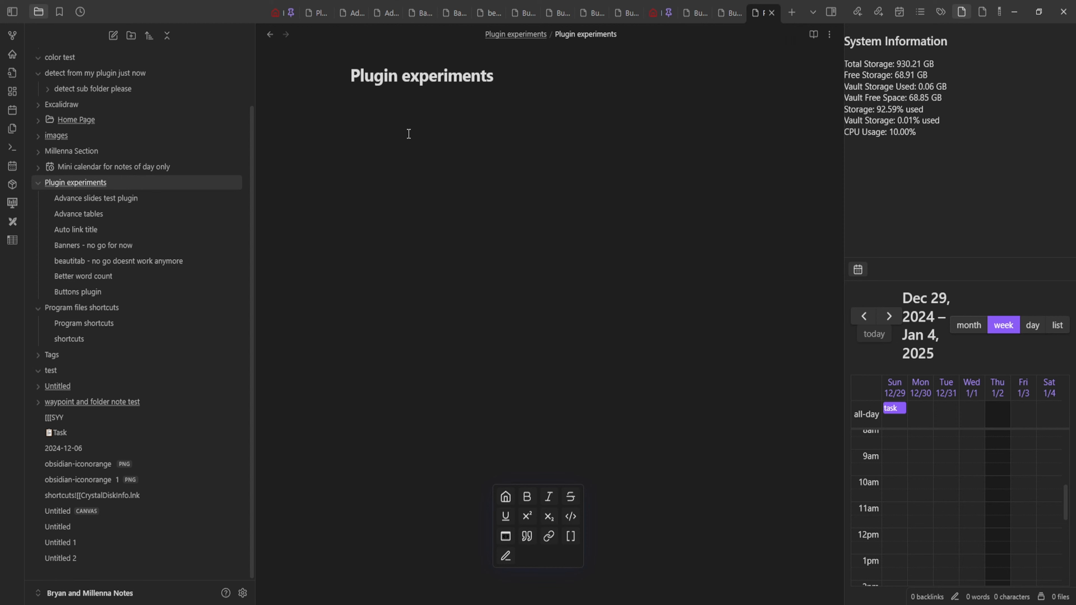
{"action": "type", "text": "%%"}
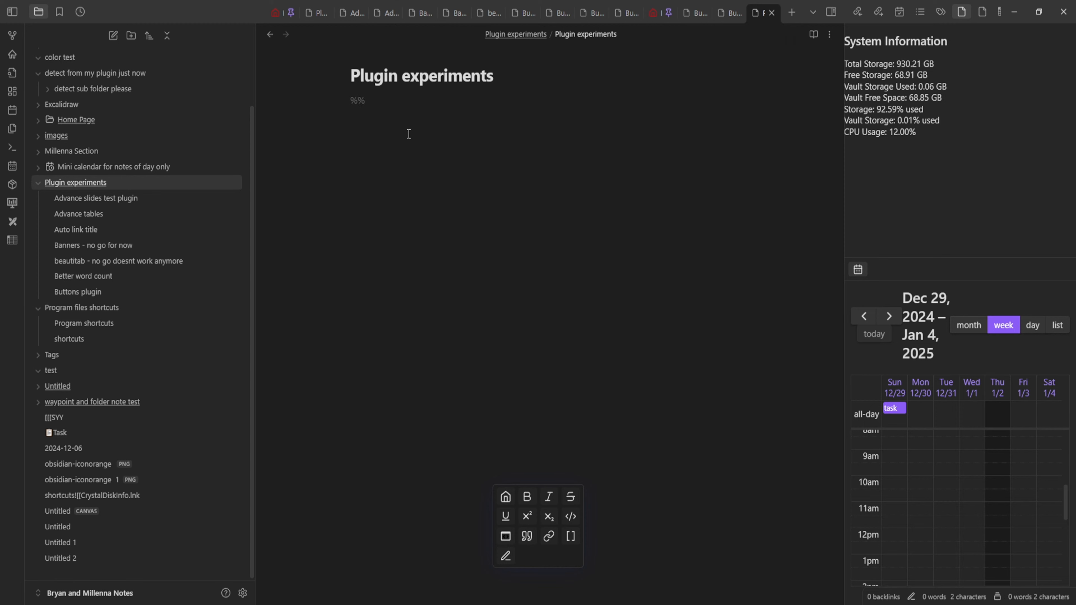
{"action": "type", "text": " Waypoint "}
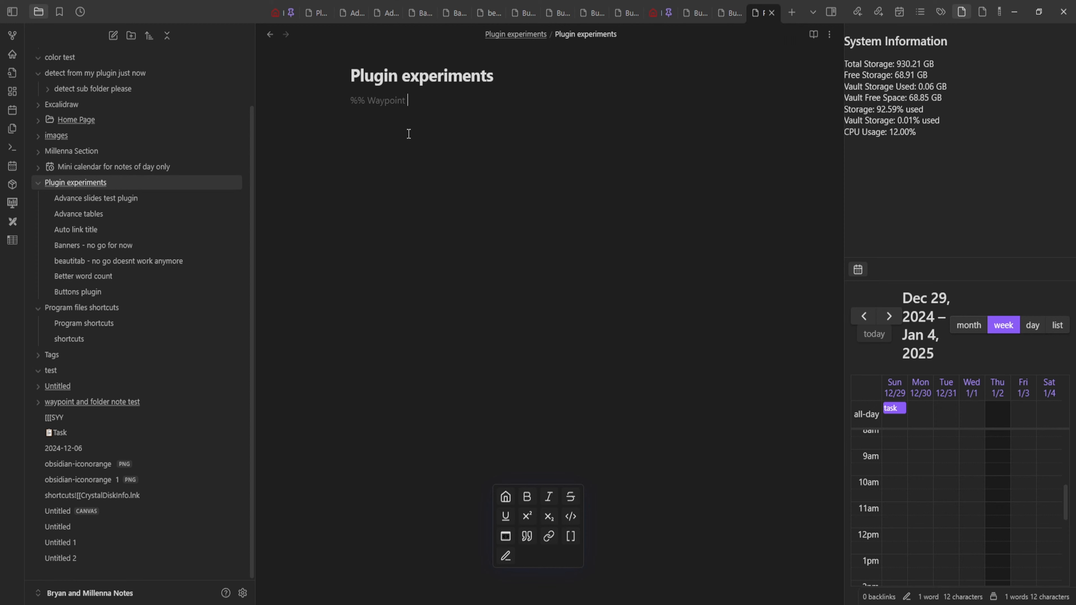
{"action": "type", "text": "%%"}
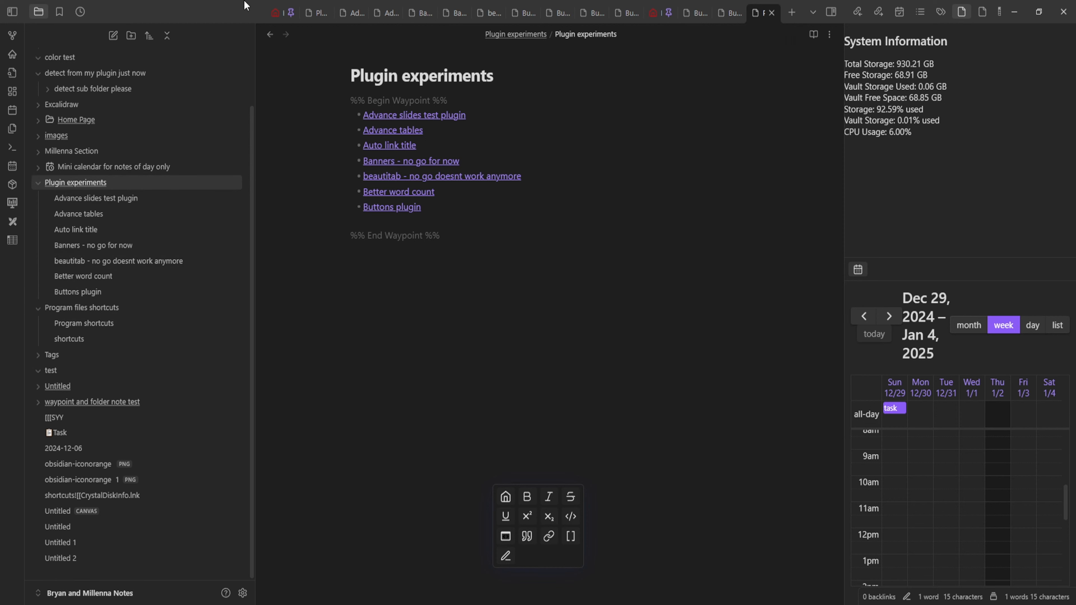
- Look over the pinned Home note, and open the Home Page folder note to view its waypoint list
{"action": "left_click", "coordinate": [279, 12]}
{"action": "scroll", "coordinate": [263, 238], "scroll_direction": "down", "scroll_amount": 2}
{"action": "scroll", "coordinate": [263, 238], "scroll_direction": "down", "scroll_amount": 1}
{"action": "scroll", "coordinate": [97, 343], "scroll_direction": "up", "scroll_amount": 2}
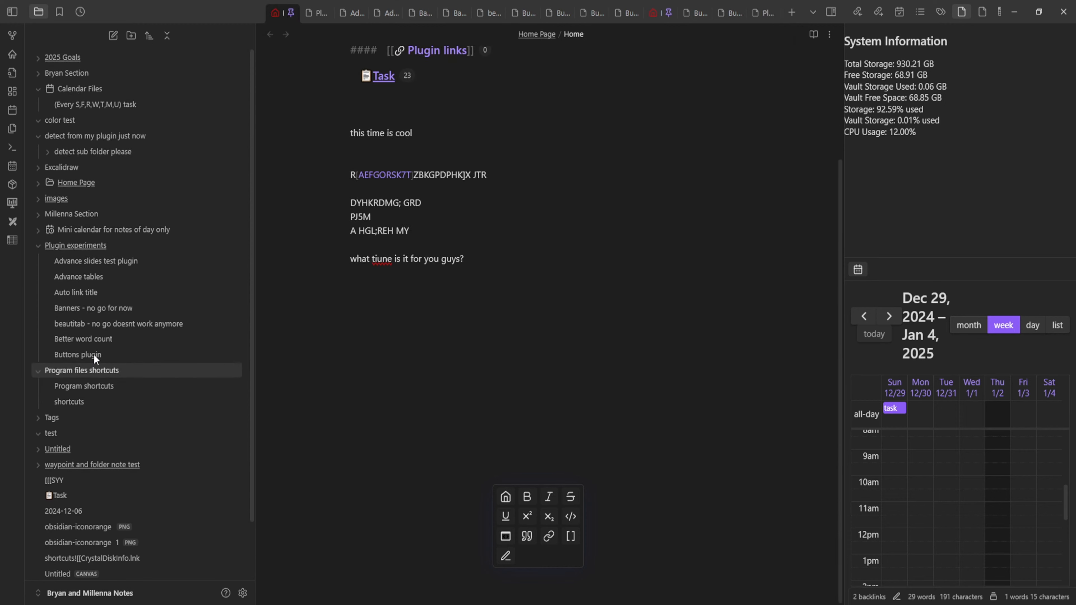
{"action": "left_click", "coordinate": [55, 183]}
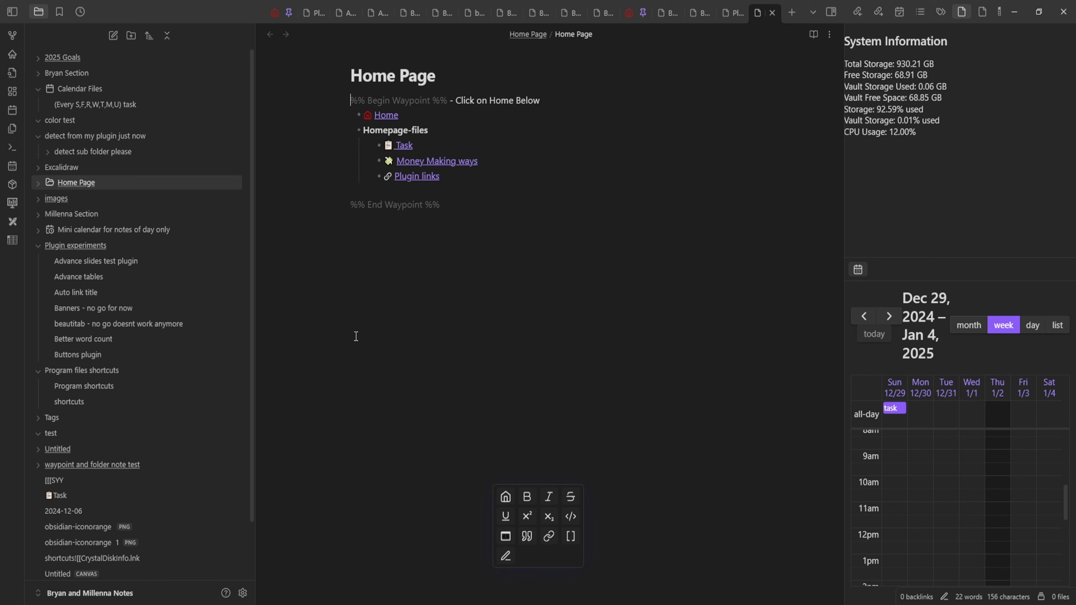
- Expand and collapse the Home Page folder in the file explorer, and collapse all the other folders
{"action": "left_click", "coordinate": [37, 184]}
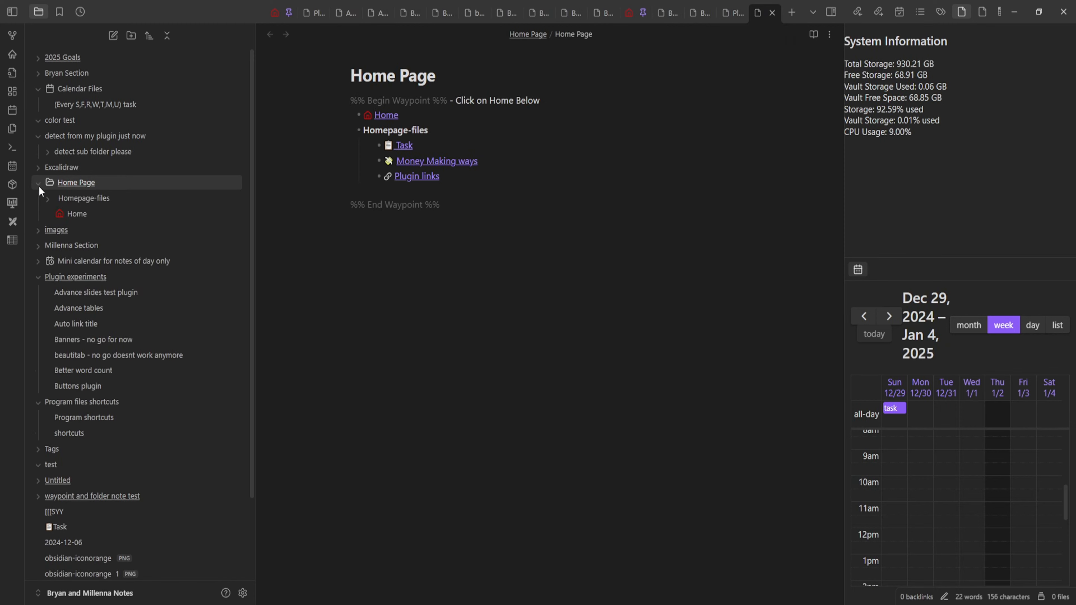
{"action": "left_click", "coordinate": [36, 183]}
{"action": "left_click", "coordinate": [37, 183]}
{"action": "left_click", "coordinate": [36, 183]}
{"action": "left_click", "coordinate": [167, 35]}
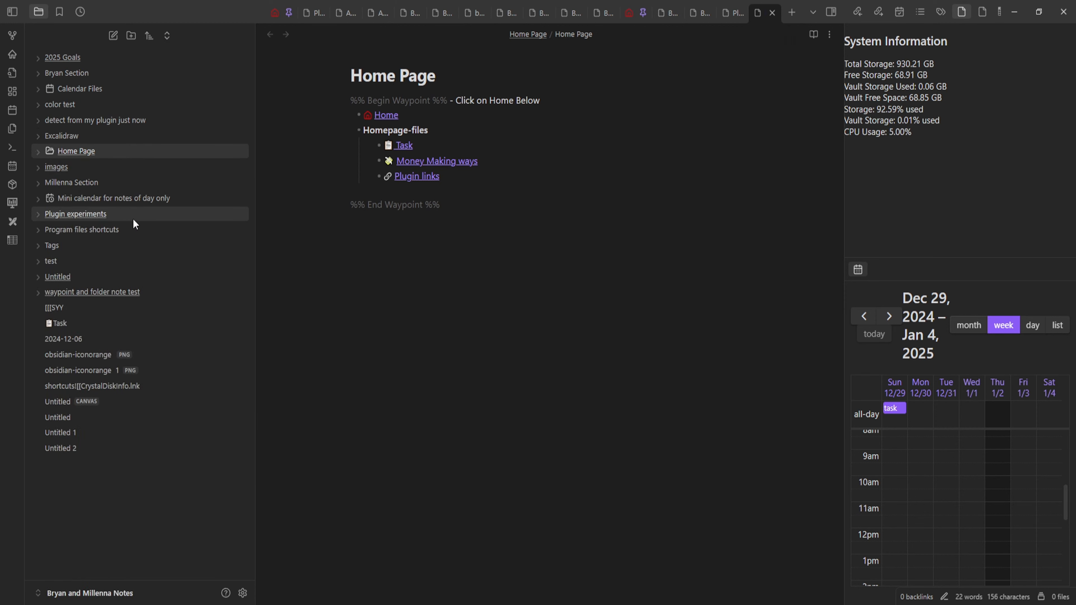
{"action": "left_click", "coordinate": [39, 152]}
{"action": "left_click", "coordinate": [39, 155]}
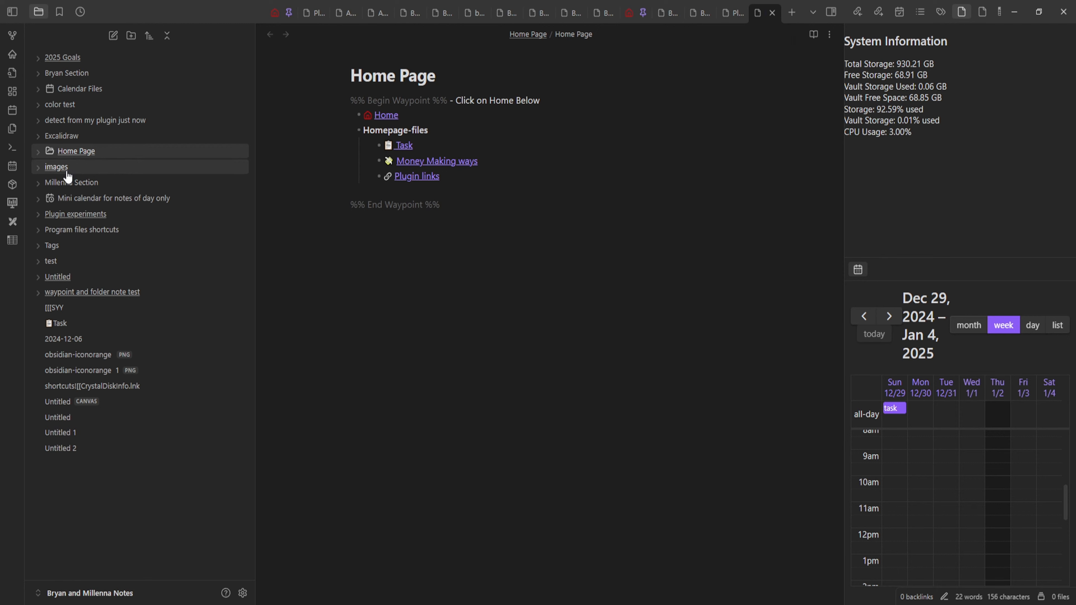
- Compare the waypoint lists in the Plugin experiments and Home Page folder notes, folding and unfolding the Homepage-files entry
{"action": "left_click", "coordinate": [70, 214]}
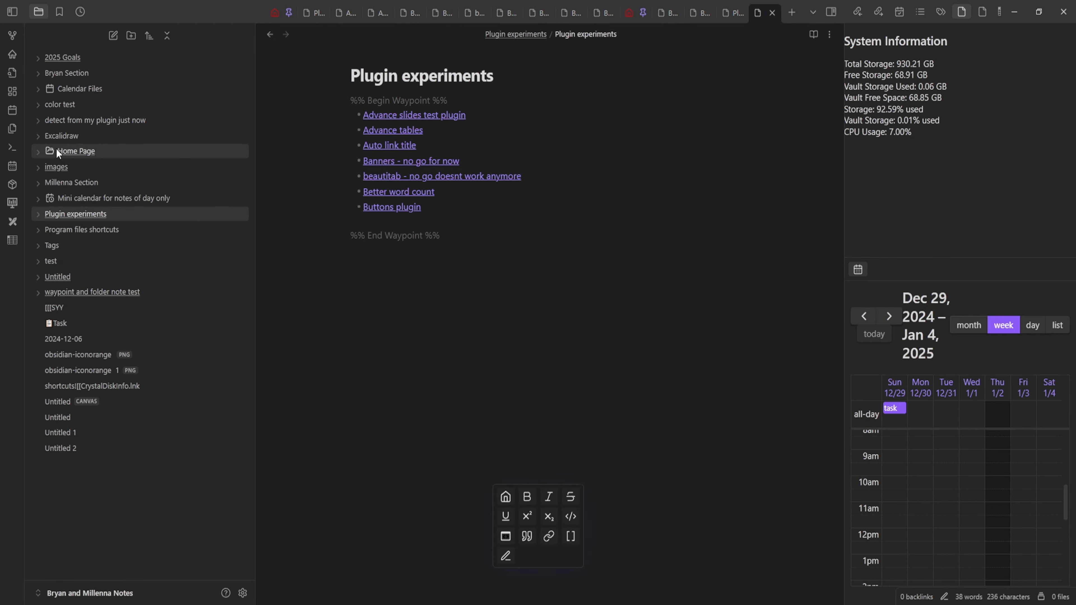
{"action": "left_click", "coordinate": [73, 151]}
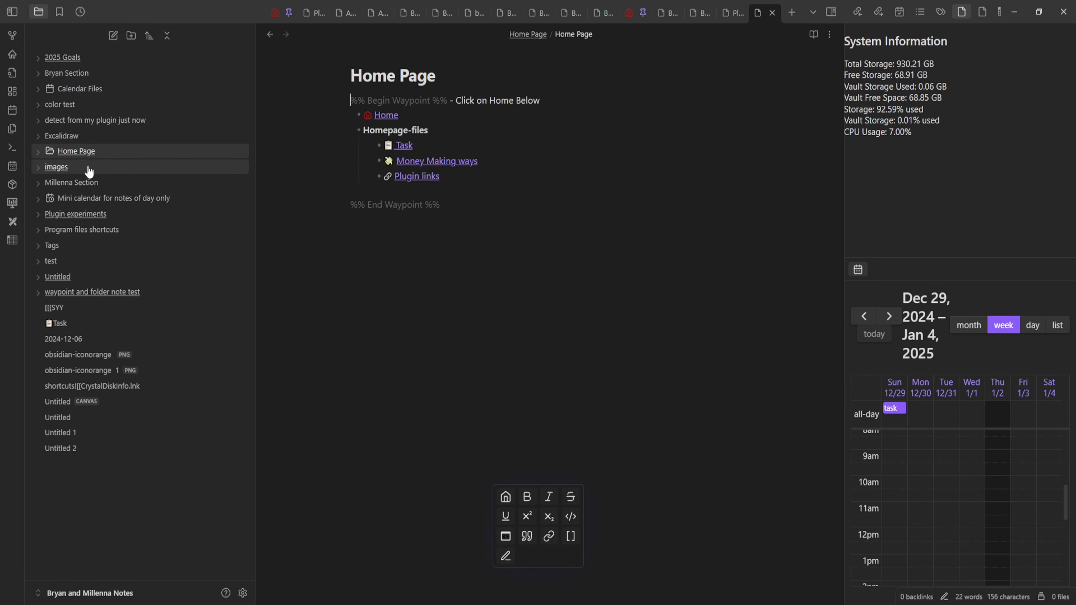
{"action": "left_click", "coordinate": [38, 152]}
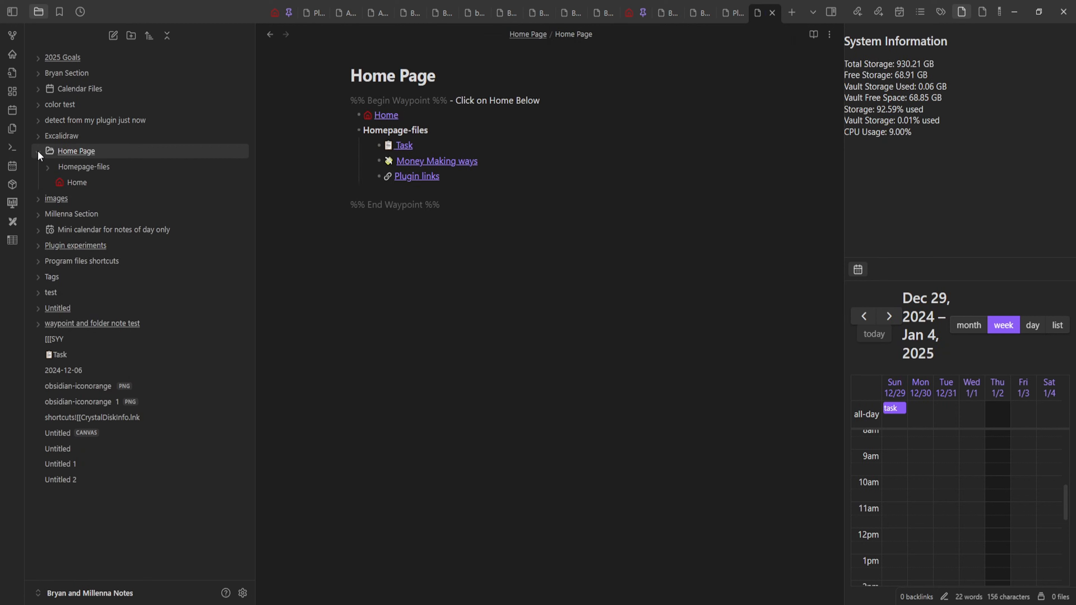
{"action": "left_click", "coordinate": [38, 151]}
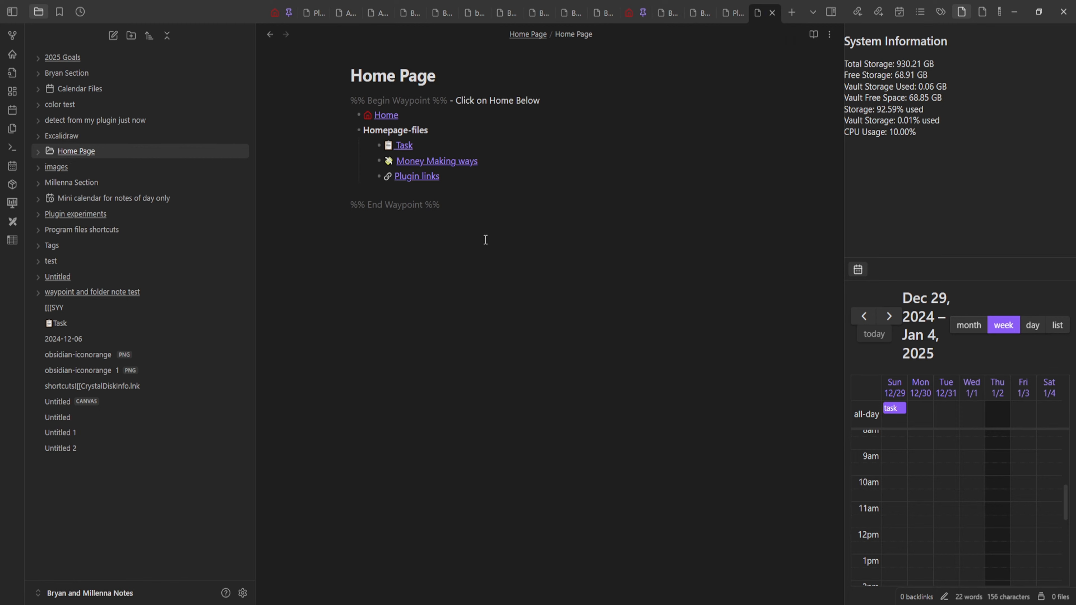
{"action": "left_click", "coordinate": [348, 130]}
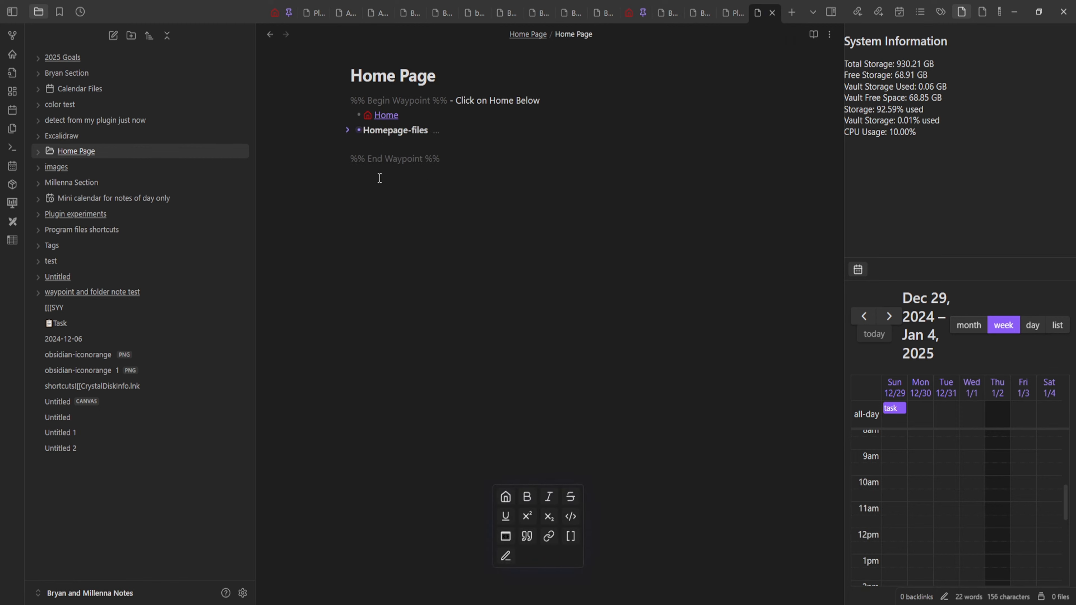
{"action": "left_click", "coordinate": [347, 131]}
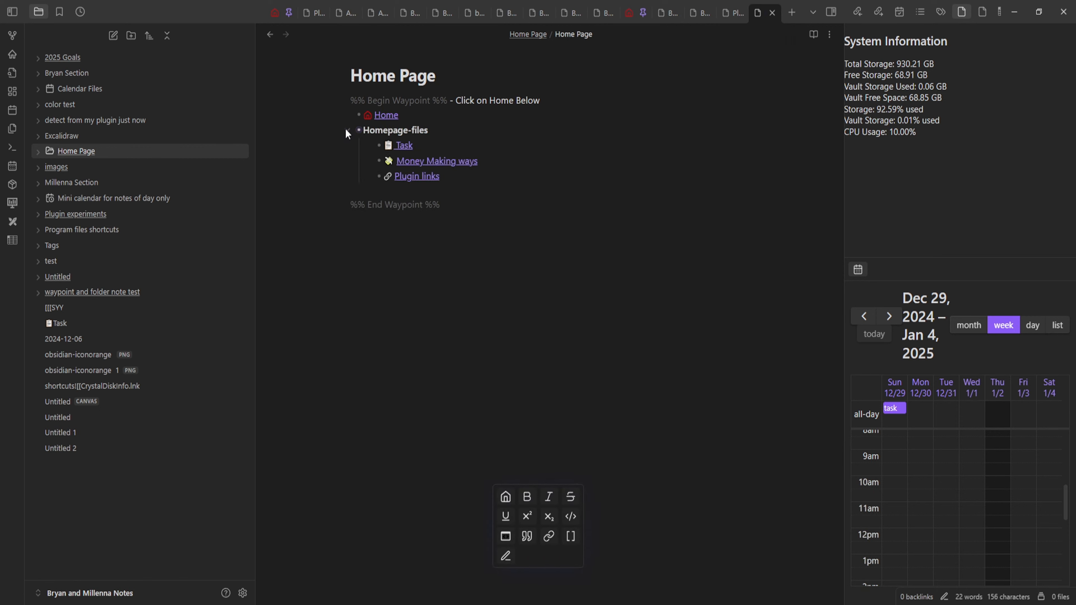
- Expand the Home Page folder and its Homepage-files subfolder in the file explorer to show their notes
{"action": "left_click", "coordinate": [43, 153]}
{"action": "left_click", "coordinate": [47, 166]}
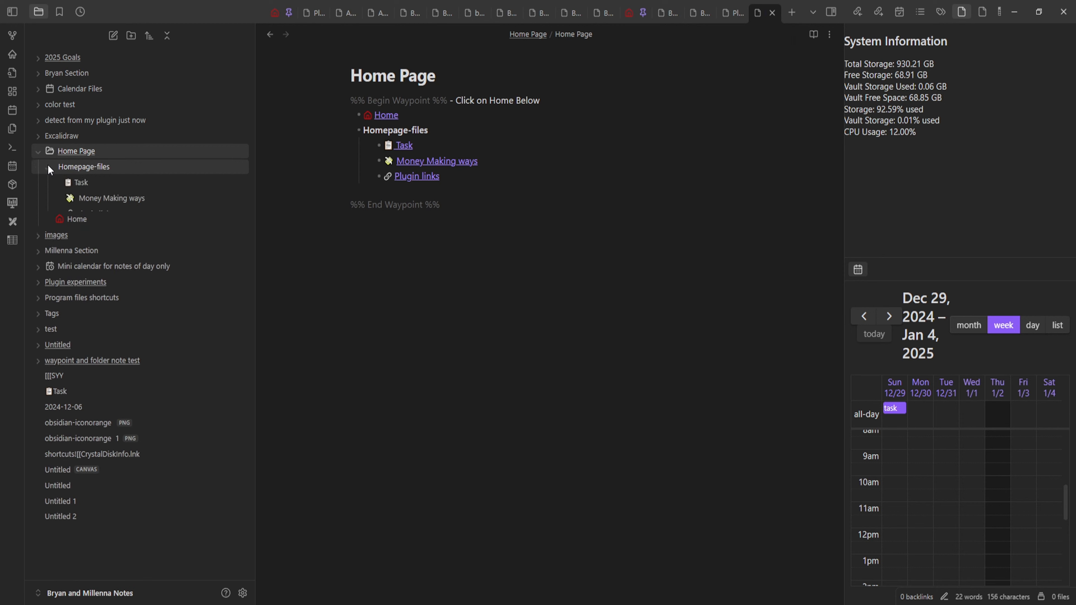
{"action": "left_click", "coordinate": [44, 168]}
{"action": "left_click", "coordinate": [37, 153]}
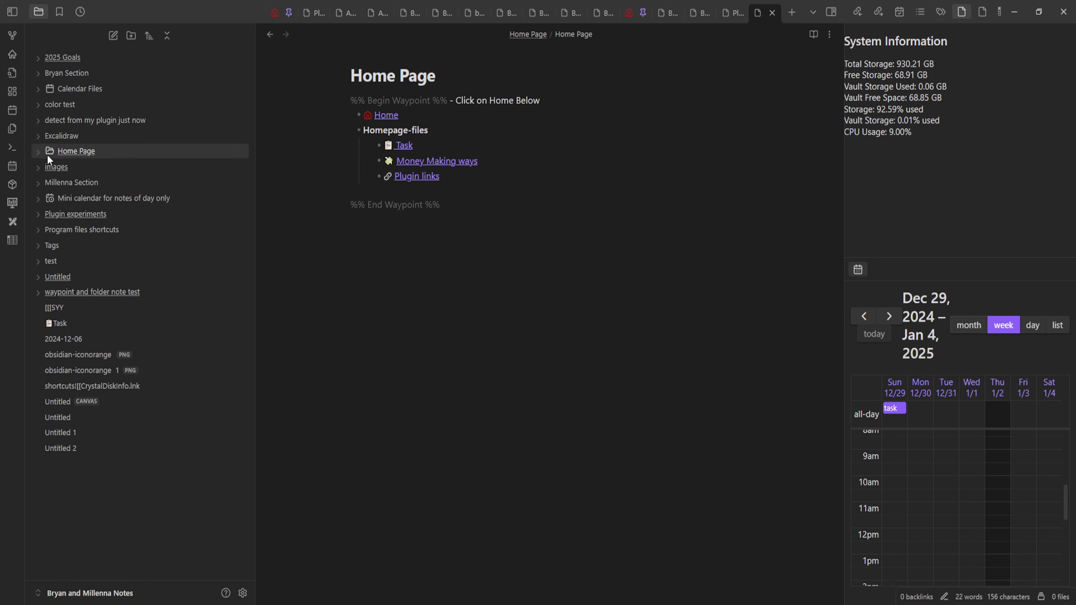
{"action": "left_click", "coordinate": [38, 154]}
{"action": "left_click", "coordinate": [46, 166]}
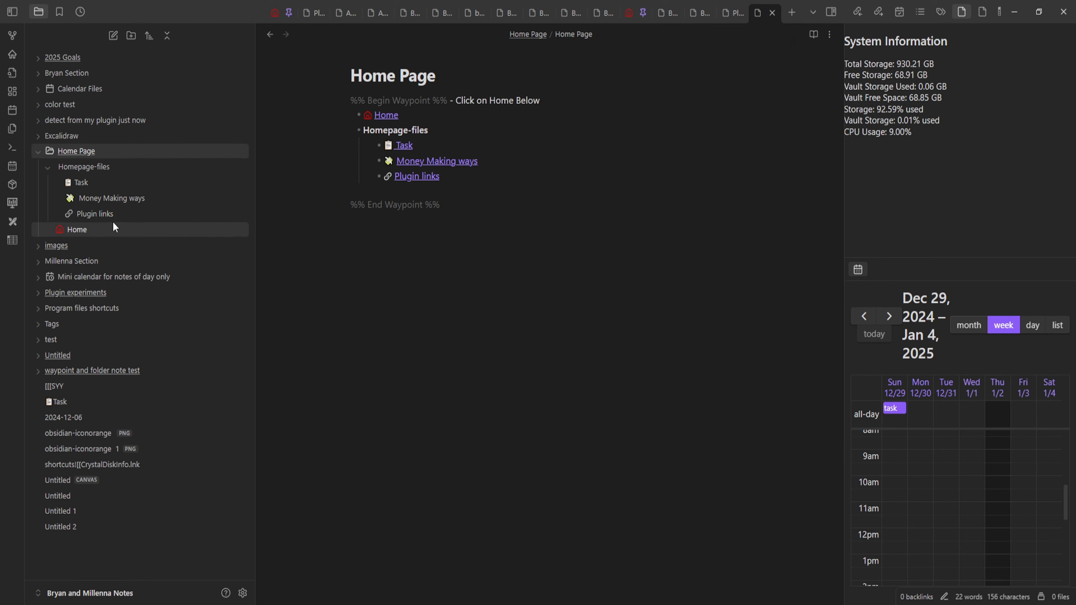
- Follow the waypoint link to the Home note, and from there open and read the Plugin links note
{"action": "left_click", "coordinate": [384, 116]}
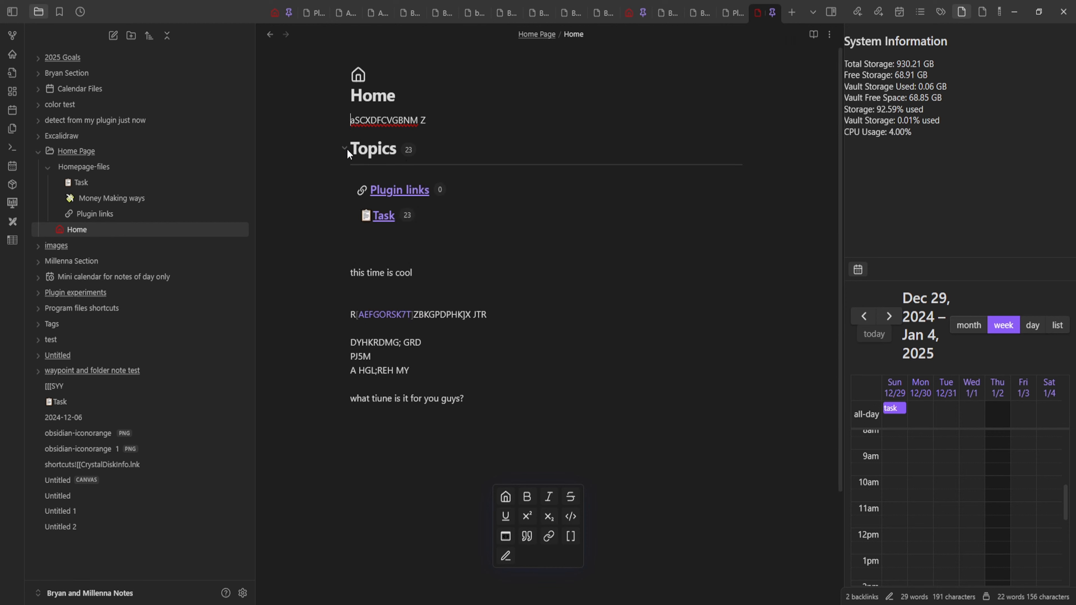
{"action": "scroll", "coordinate": [382, 210], "scroll_direction": "down", "scroll_amount": 1}
{"action": "left_click", "coordinate": [397, 187]}
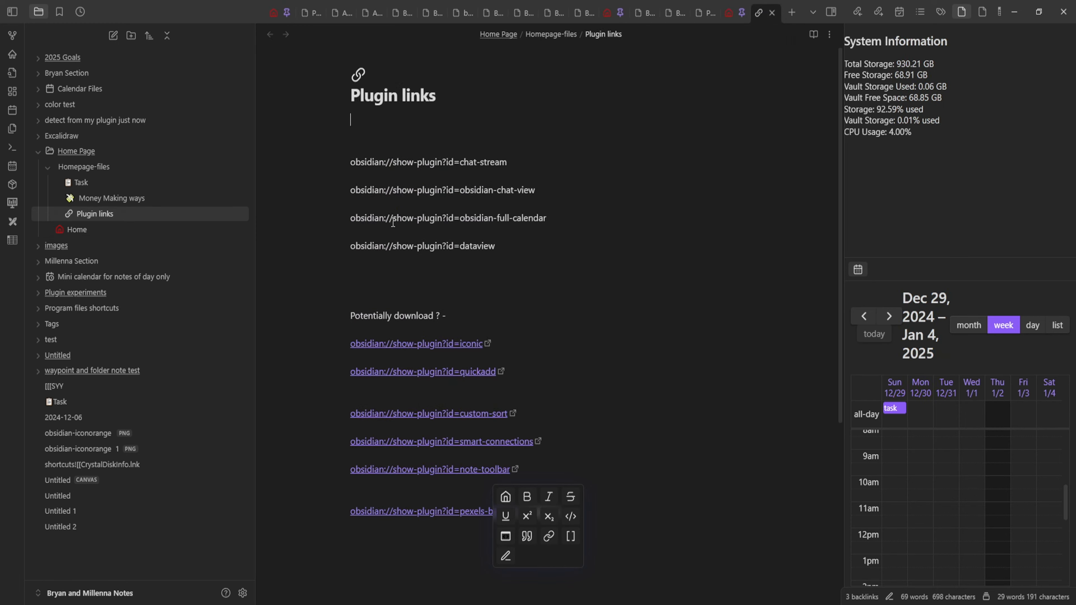
{"action": "scroll", "coordinate": [311, 231], "scroll_direction": "down", "scroll_amount": 2}
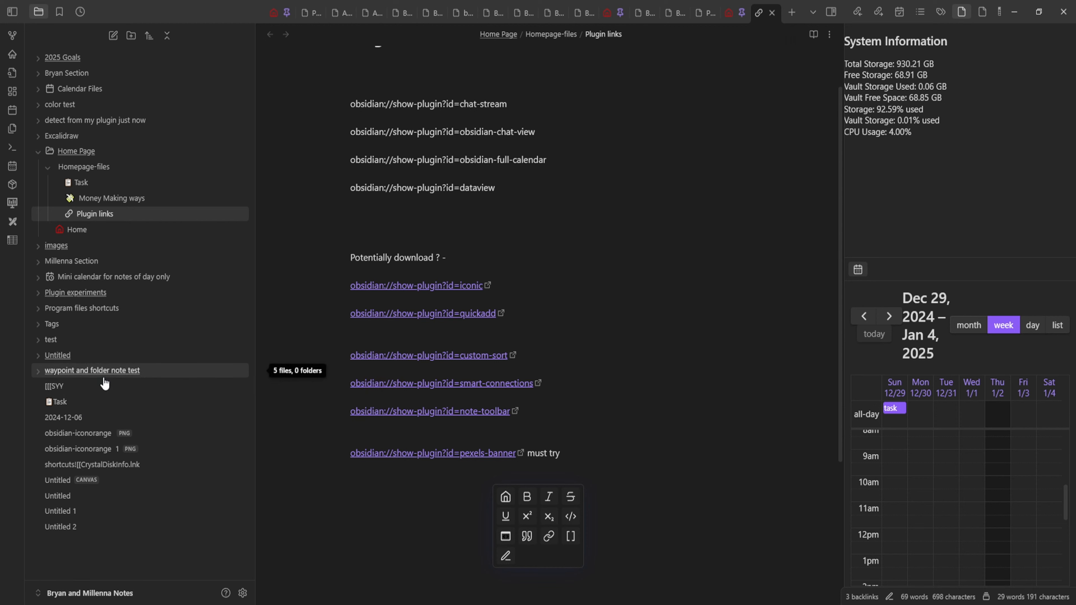
- Reopen the Plugin experiments folder note, and compare its waypoint list with the folder's contents in the file explorer
{"action": "left_click", "coordinate": [89, 293]}
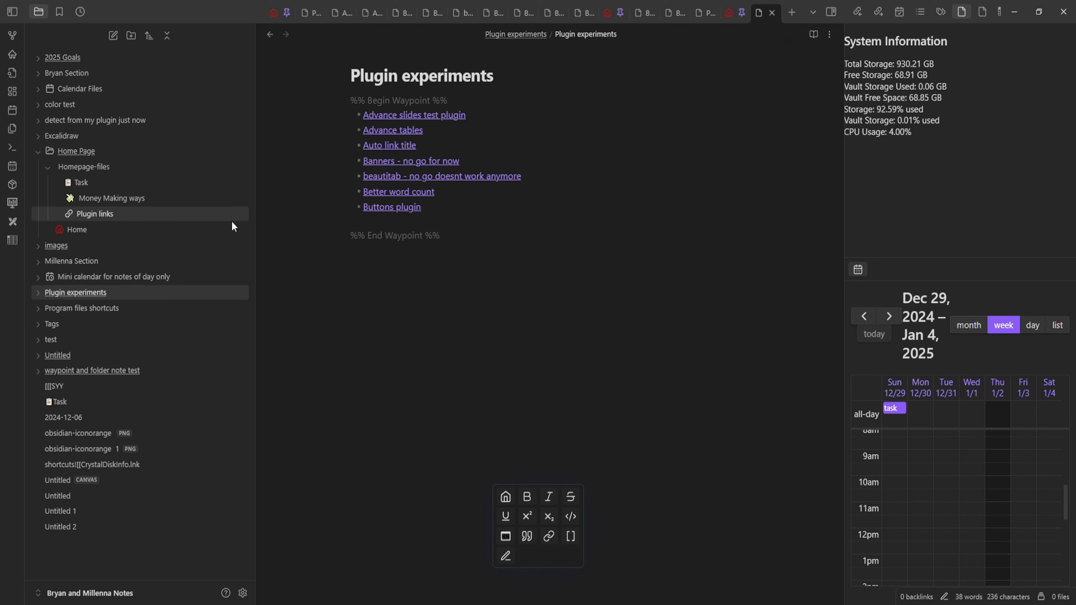
{"action": "left_click", "coordinate": [37, 292]}
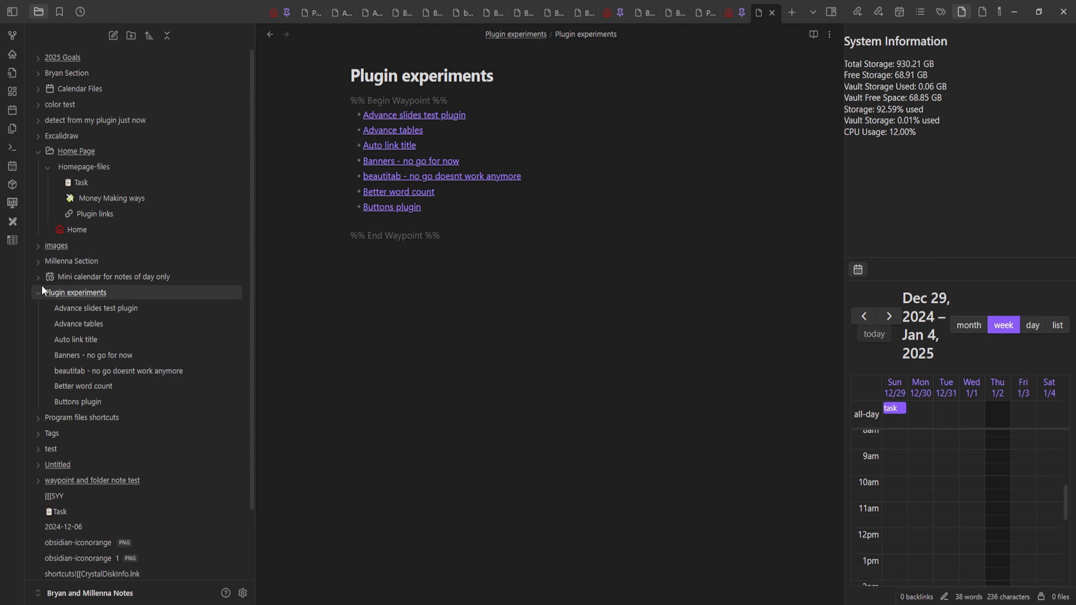
{"action": "left_click", "coordinate": [38, 293]}
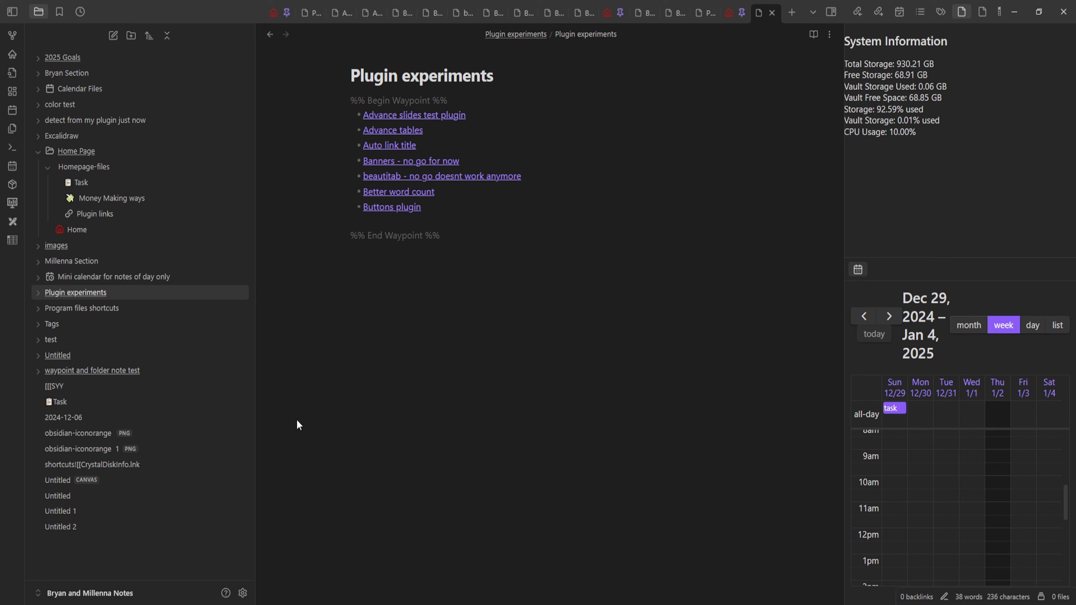
- Open the Waypoint plugin's settings and review its options down to the flags and ignored files
{"action": "left_click", "coordinate": [242, 593]}
{"action": "scroll", "coordinate": [296, 424], "scroll_direction": "down", "scroll_amount": 6}
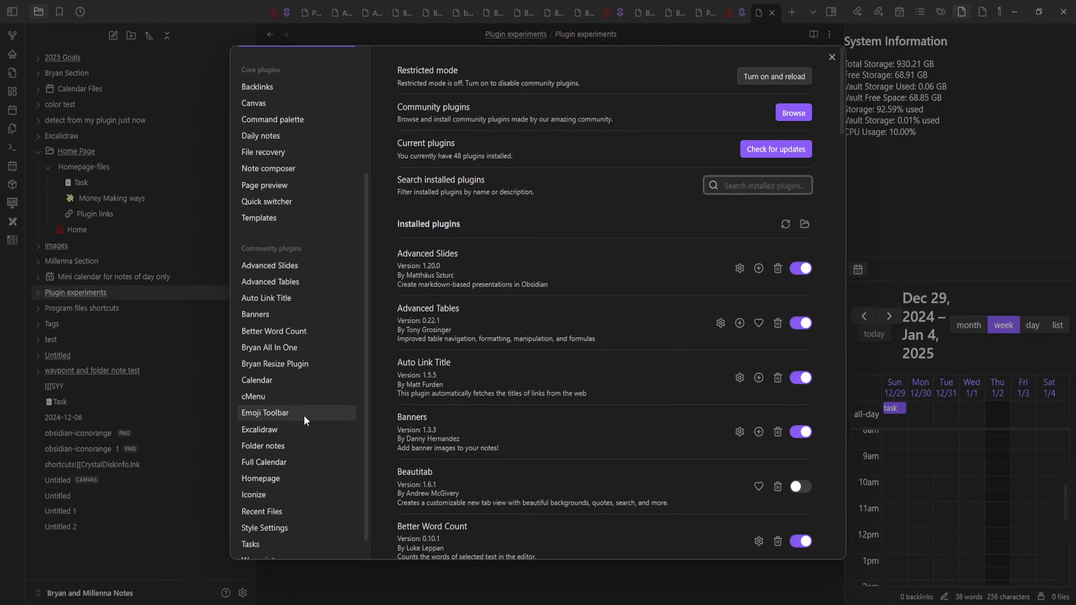
{"action": "left_click", "coordinate": [272, 544]}
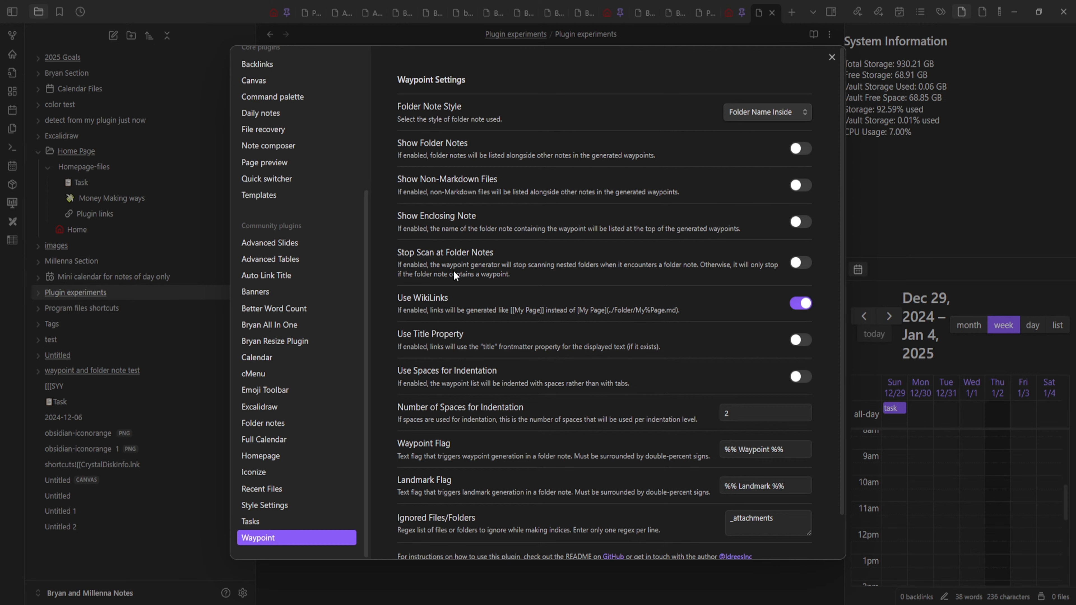
{"action": "scroll", "coordinate": [454, 275], "scroll_direction": "down", "scroll_amount": 2}
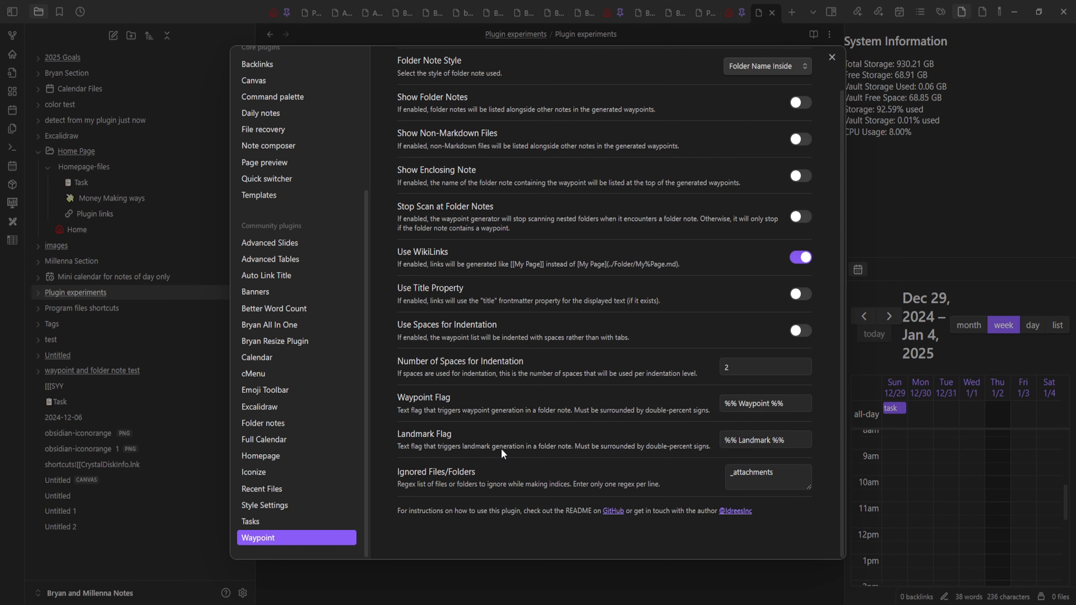
- Copy the %% Landmark %% flag from the Waypoint settings and paste it below the waypoint list in the Plugin experiments note
{"action": "double_click", "coordinate": [793, 437]}
{"action": "triple_click", "coordinate": [791, 437]}
{"action": "key", "text": "ctrl+c"}
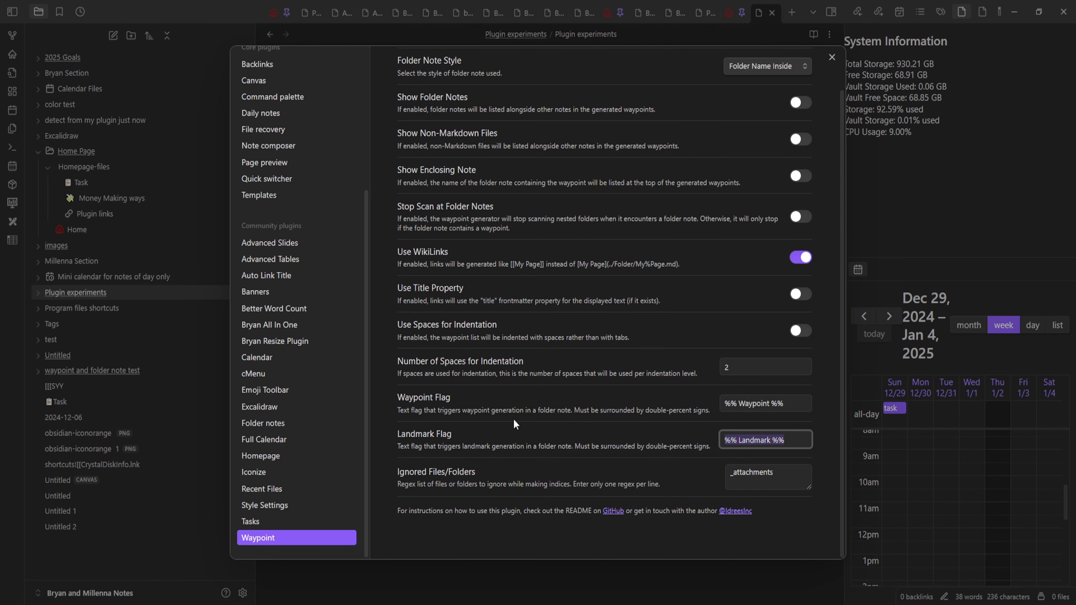
{"action": "scroll", "coordinate": [720, 254], "scroll_direction": "up", "scroll_amount": 2}
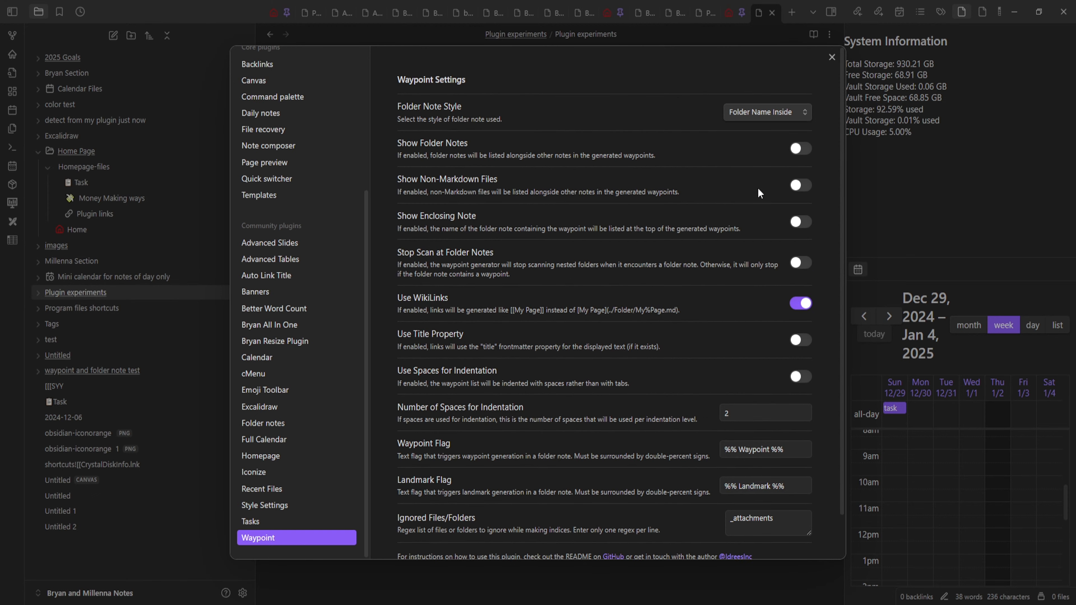
{"action": "left_click", "coordinate": [832, 57]}
{"action": "left_click", "coordinate": [453, 318]}
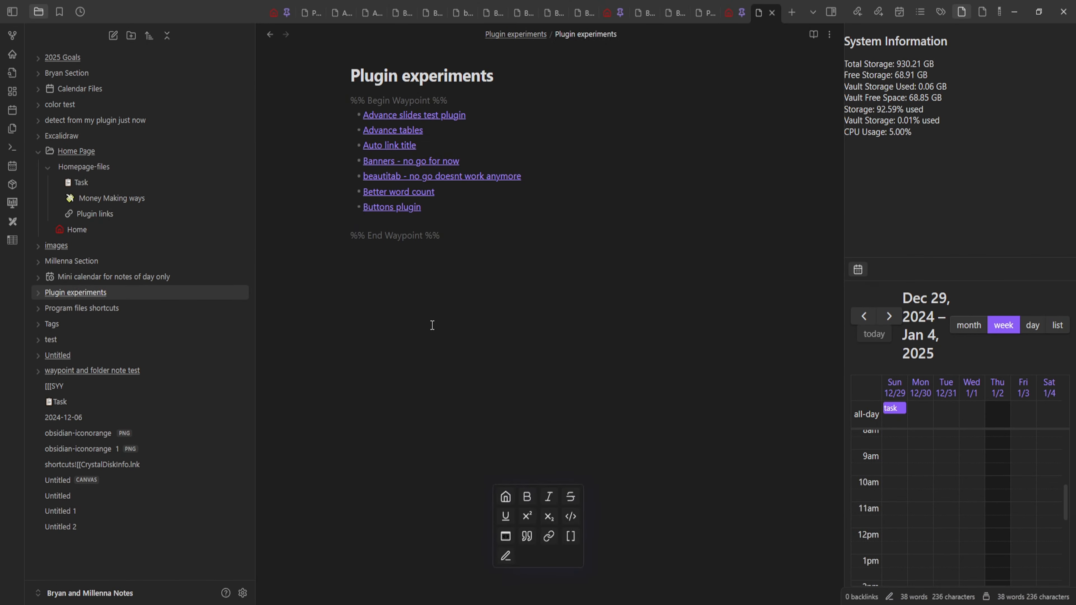
{"action": "key", "text": "ctrl+v"}
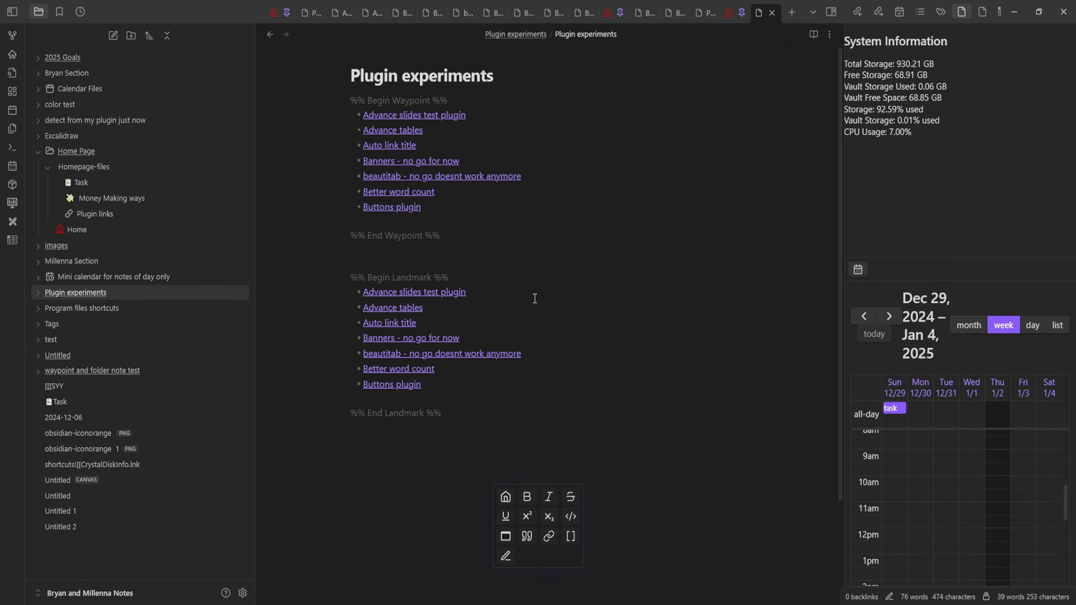
- Reopen the settings and search them for "preview"
{"action": "mouse_move", "coordinate": [417, 215]}
{"action": "left_click", "coordinate": [244, 594]}
{"action": "scroll", "coordinate": [269, 401], "scroll_direction": "down", "scroll_amount": 5}
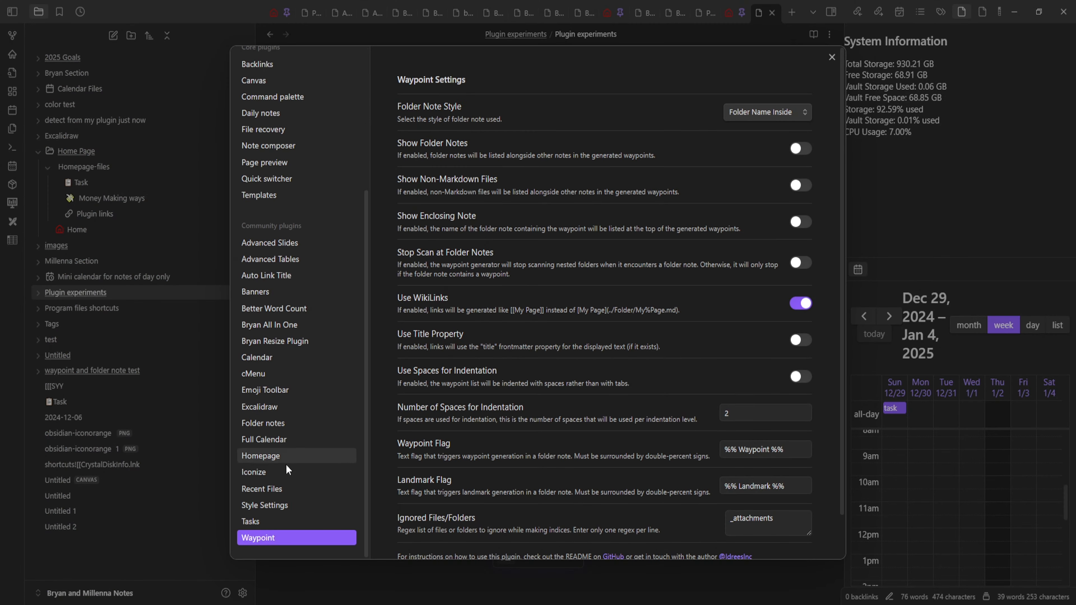
{"action": "scroll", "coordinate": [305, 178], "scroll_direction": "up", "scroll_amount": 5}
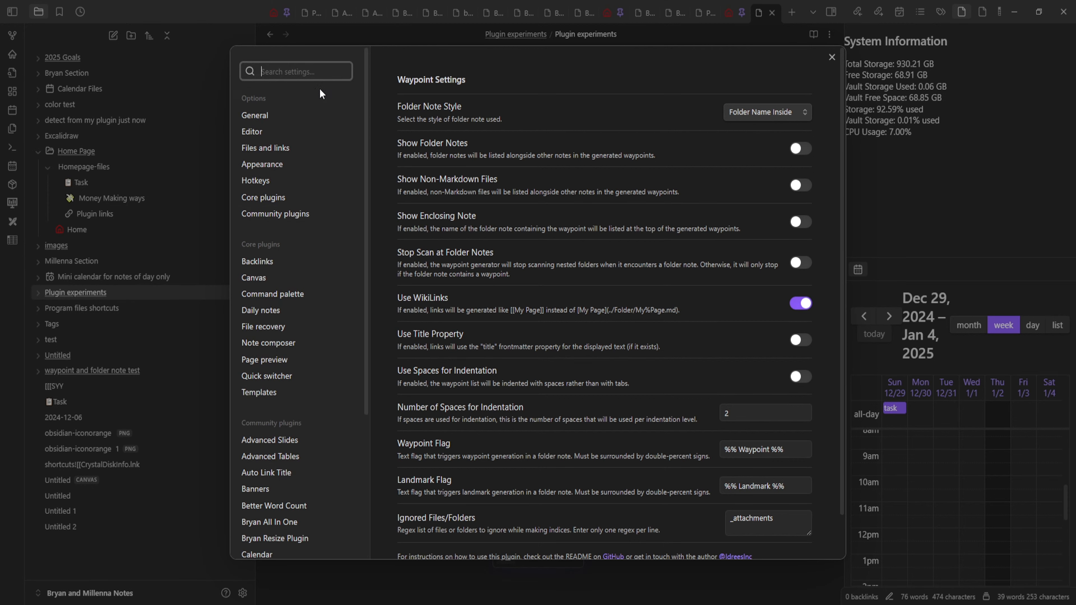
{"action": "left_click", "coordinate": [294, 76]}
{"action": "type", "text": "preview"}
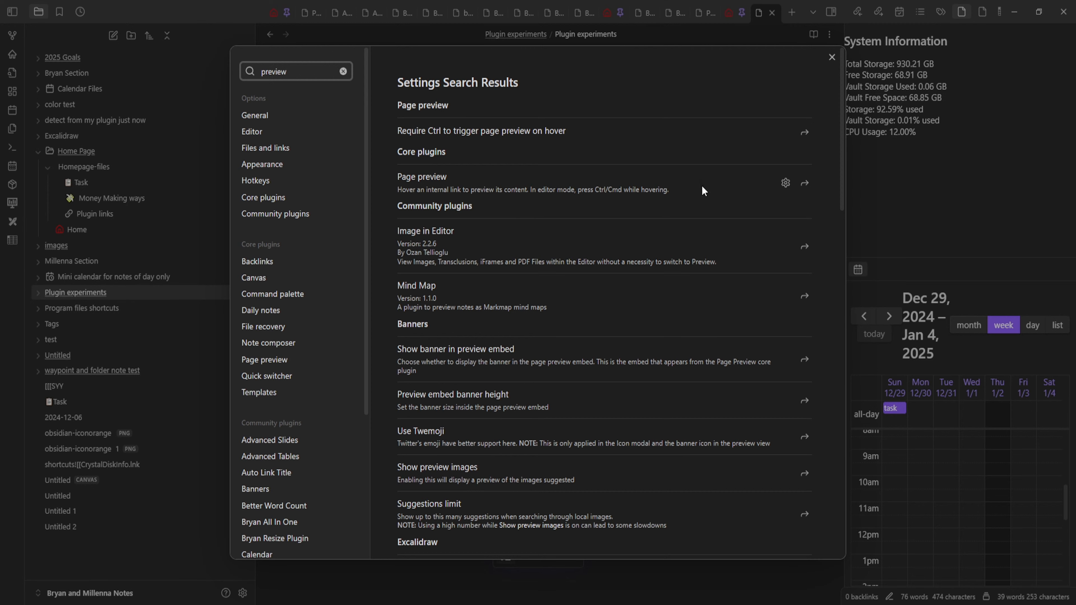
- Open the core plugins list from the Page preview search result, review it through Workspaces, and close the settings
{"action": "left_click", "coordinate": [801, 180]}
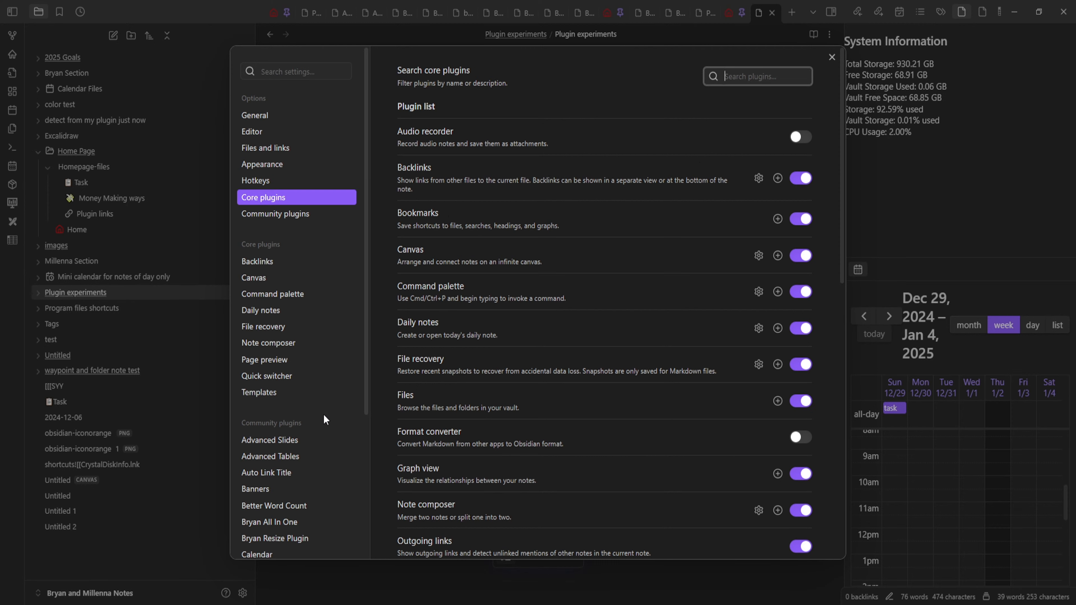
{"action": "scroll", "coordinate": [316, 403], "scroll_direction": "down", "scroll_amount": 3}
{"action": "scroll", "coordinate": [510, 402], "scroll_direction": "down", "scroll_amount": 10}
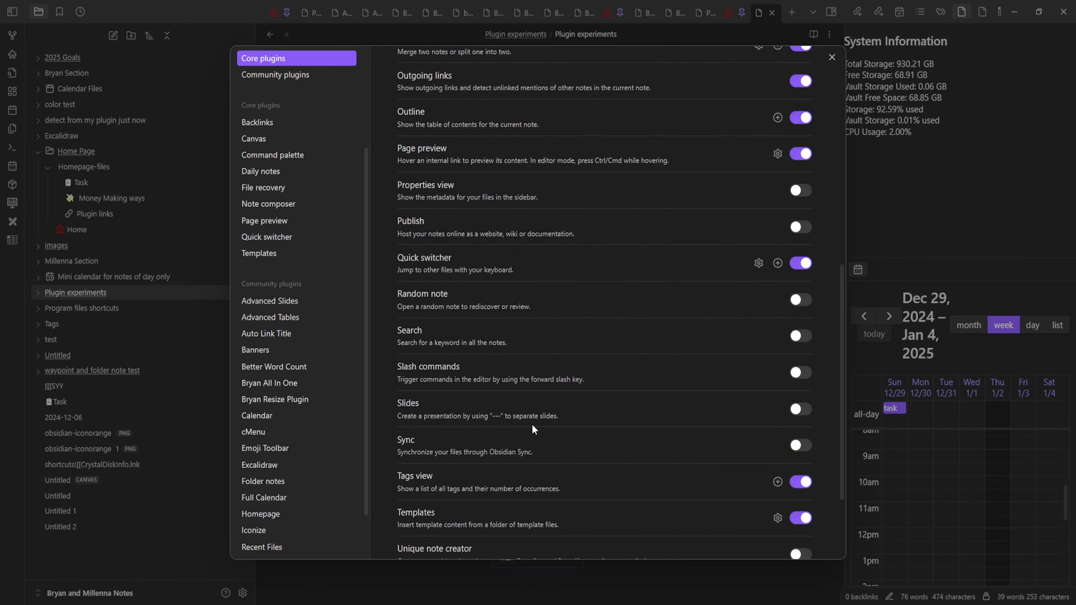
{"action": "scroll", "coordinate": [444, 336], "scroll_direction": "down", "scroll_amount": 3}
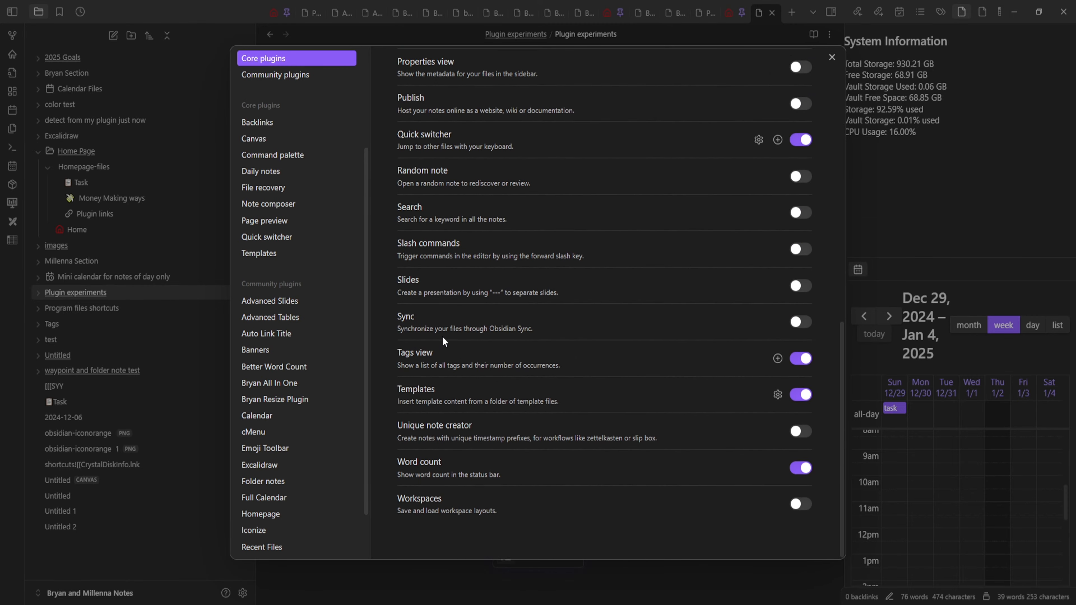
{"action": "scroll", "coordinate": [456, 330], "scroll_direction": "up", "scroll_amount": 9}
{"action": "scroll", "coordinate": [455, 323], "scroll_direction": "up", "scroll_amount": 4}
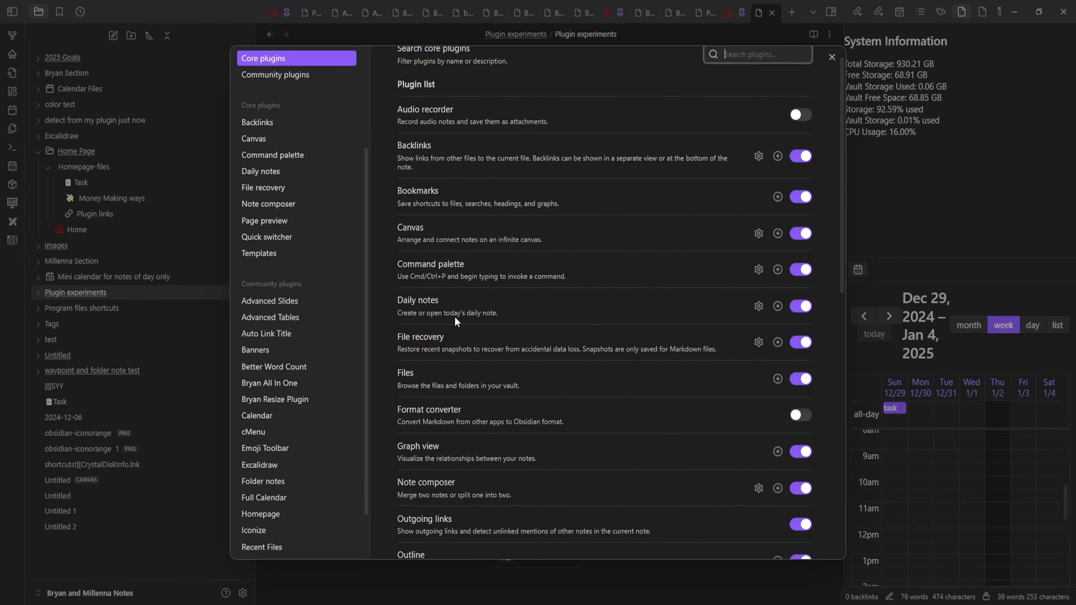
{"action": "left_click", "coordinate": [204, 286]}
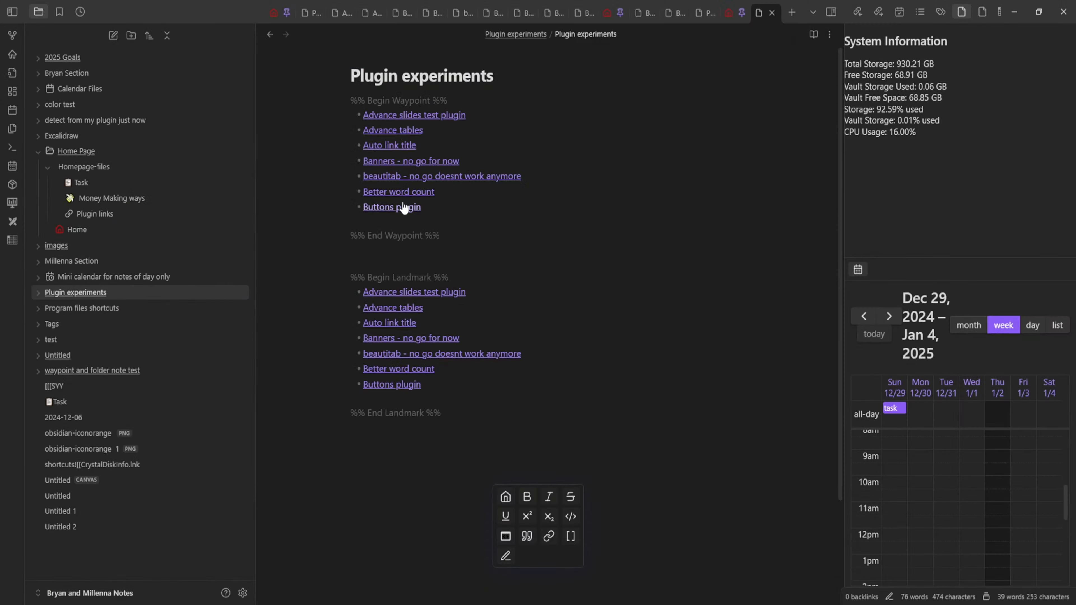
- Preview the Buttons plugin note from the waypoint list, use its "home page" button, and reopen the Plugin experiments folder note
{"action": "mouse_move", "coordinate": [468, 206]}
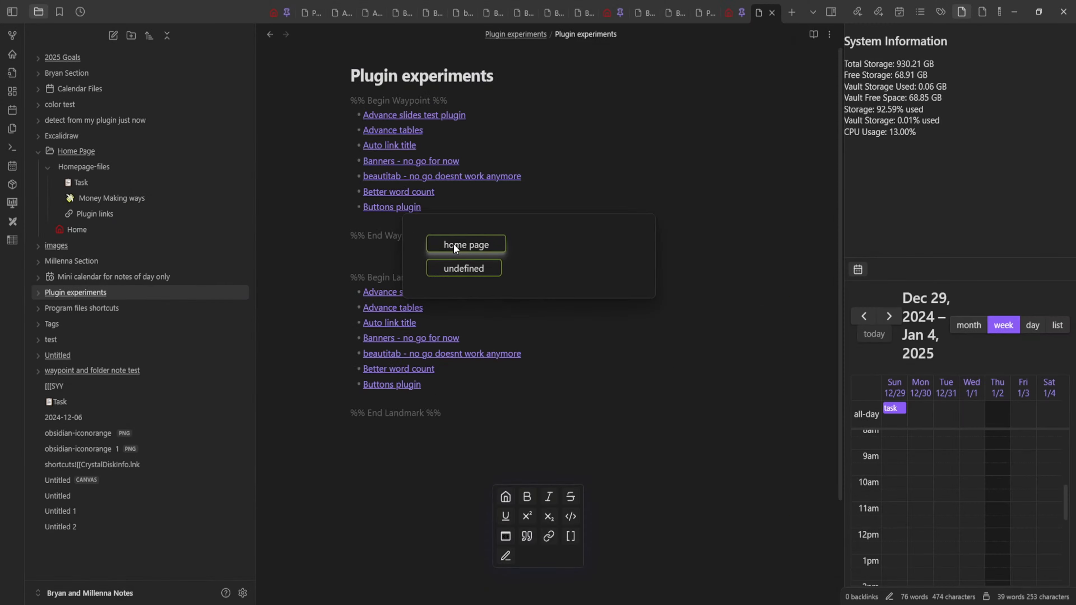
{"action": "left_click", "coordinate": [472, 246]}
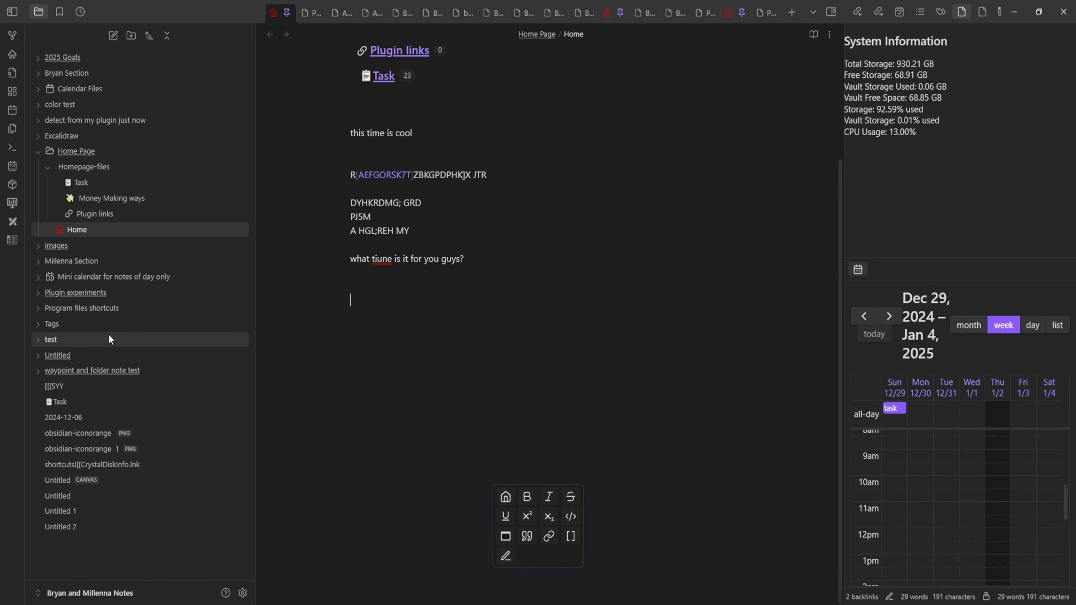
{"action": "left_click", "coordinate": [55, 293]}
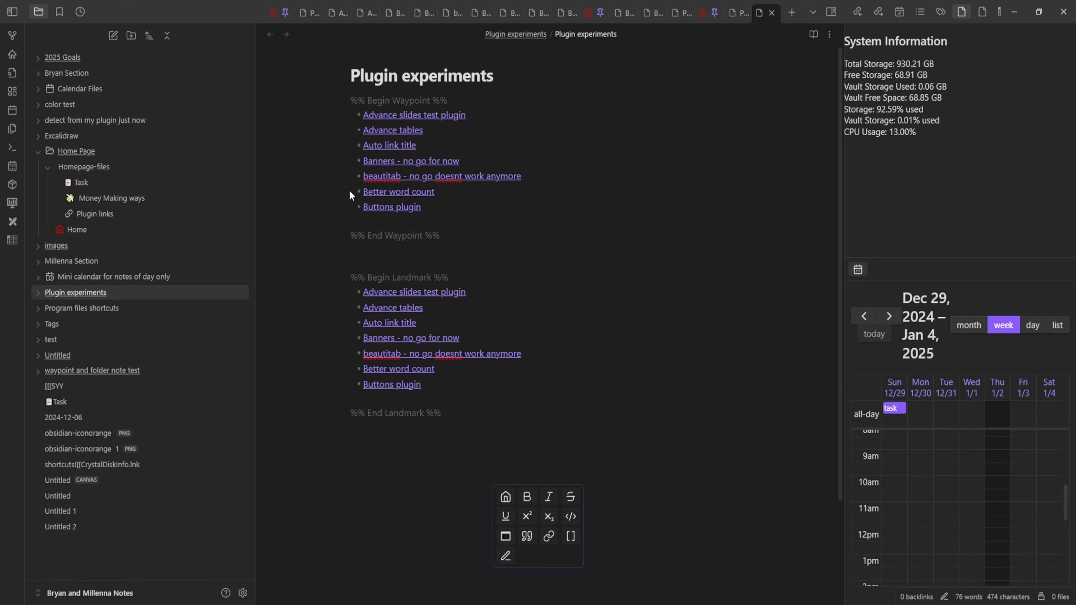
- Create a new note titled "waypoint plugin" inside the Plugin experiments folder
{"action": "left_click", "coordinate": [37, 292]}
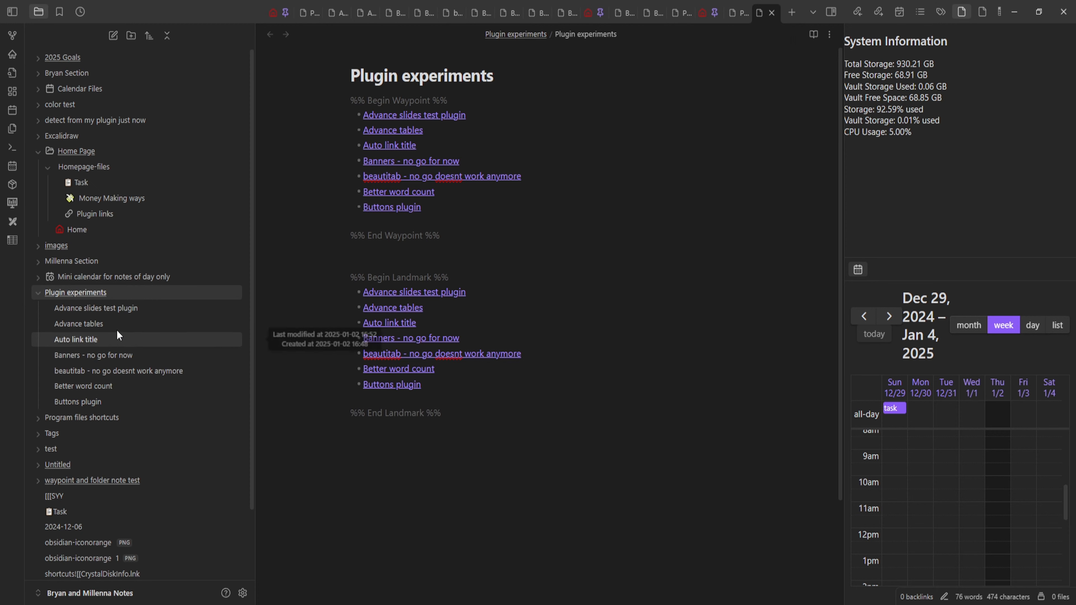
{"action": "right_click", "coordinate": [99, 293]}
{"action": "left_click", "coordinate": [148, 302]}
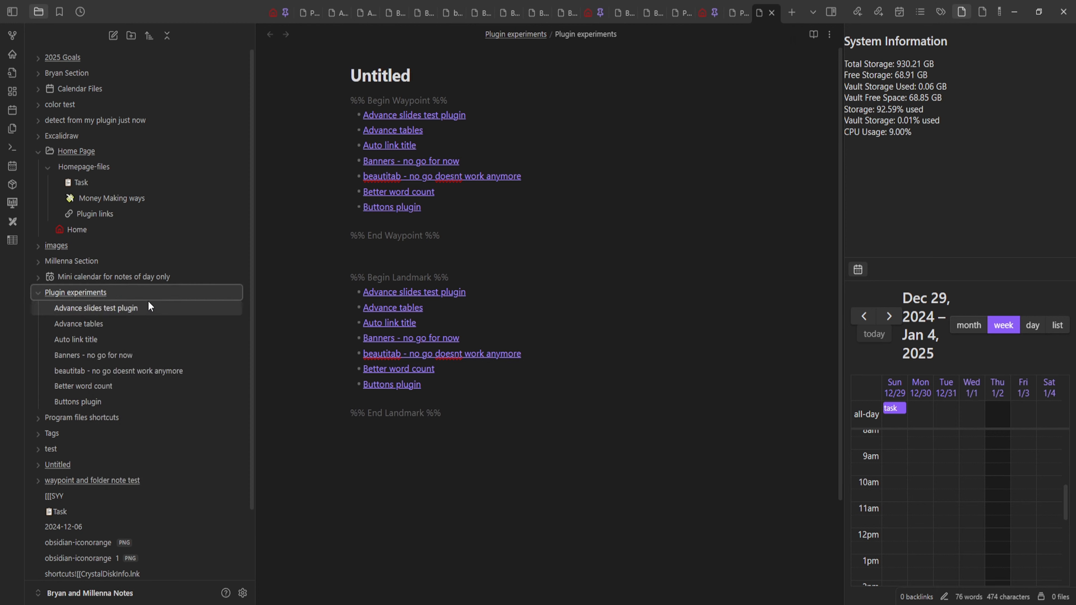
{"action": "type", "text": "wa"}
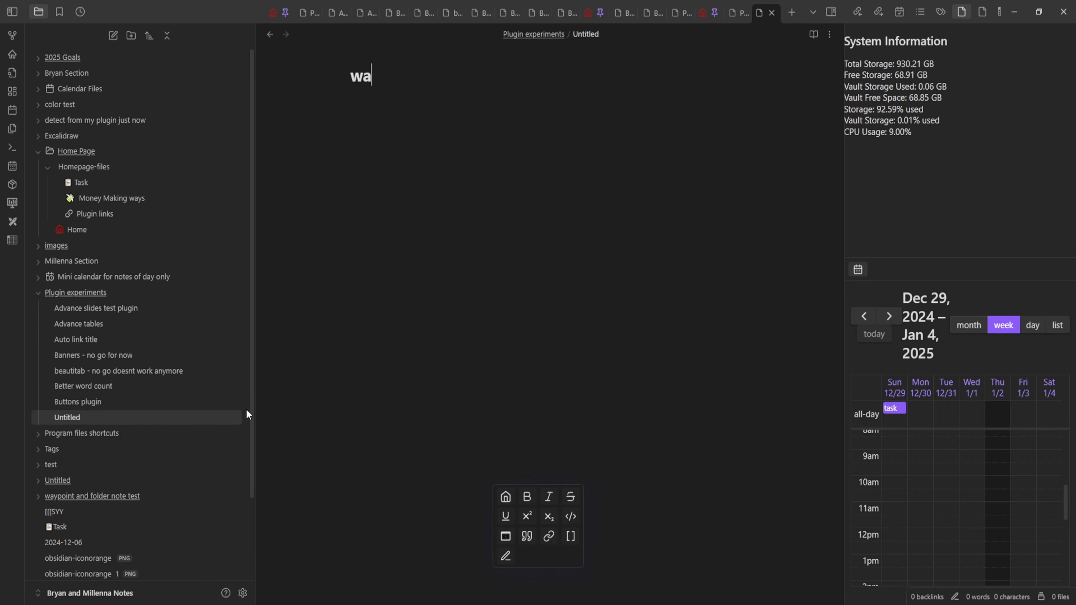
{"action": "type", "text": "ypoint plugin"}
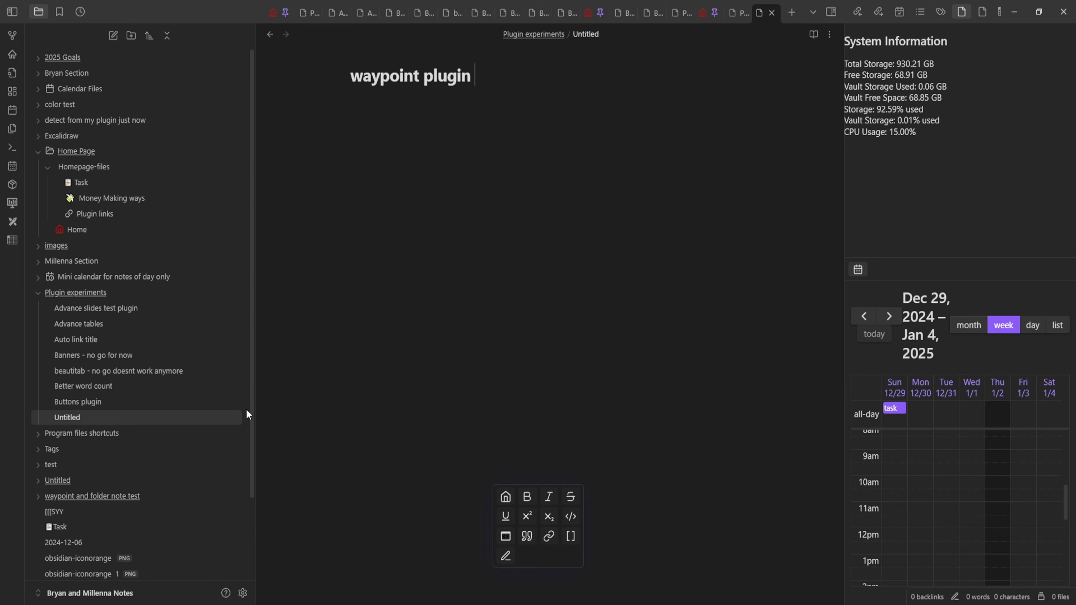
{"action": "key", "text": "Return"}
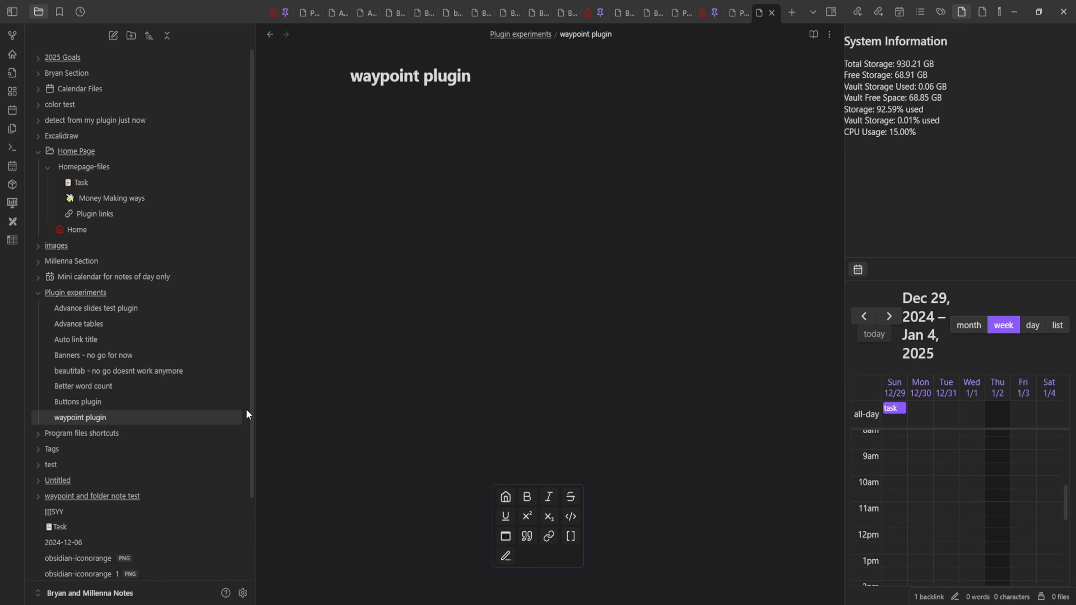
- Write "what it does" in the body of the waypoint plugin note and remove the stray characters below it
{"action": "key", "text": "Return"}
{"action": "type", "text": "wha"}
{"action": "type", "text": "t does"}
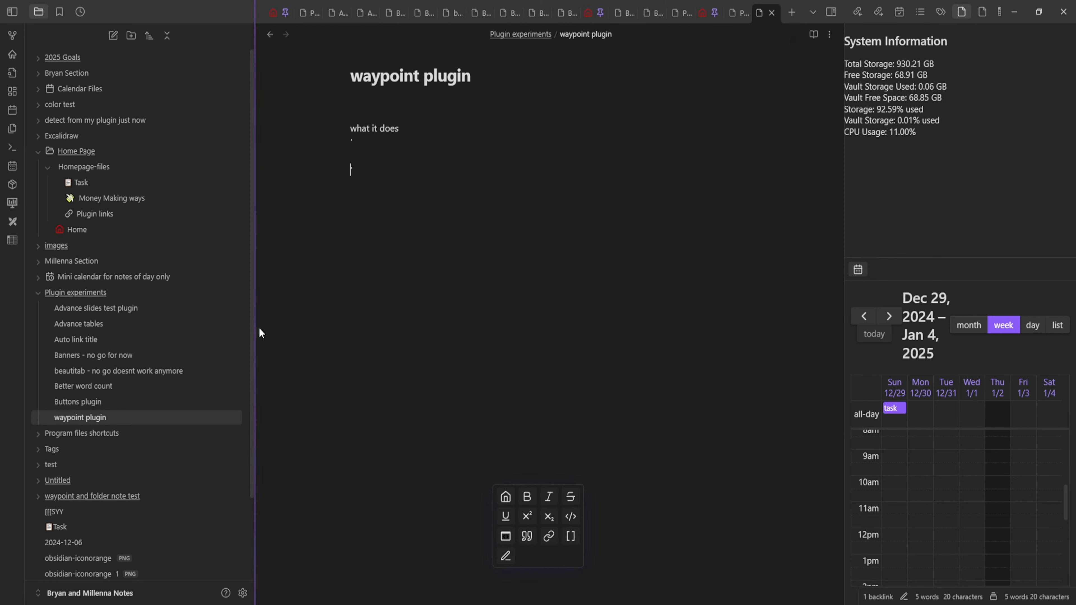
{"action": "key", "text": "BackSpace"}
{"action": "key", "text": "BackSpace"}
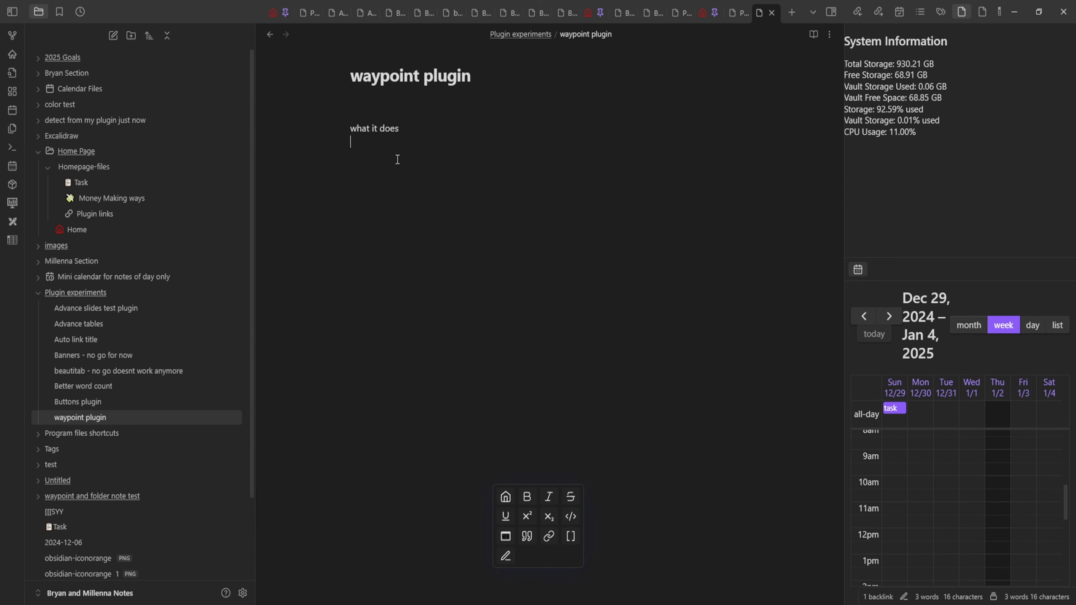
- Reopen the settings and look over the Waypoint plugin's options
{"action": "left_click", "coordinate": [242, 593]}
{"action": "scroll", "coordinate": [466, 466], "scroll_direction": "down", "scroll_amount": 5}
{"action": "scroll", "coordinate": [506, 428], "scroll_direction": "down", "scroll_amount": 5}
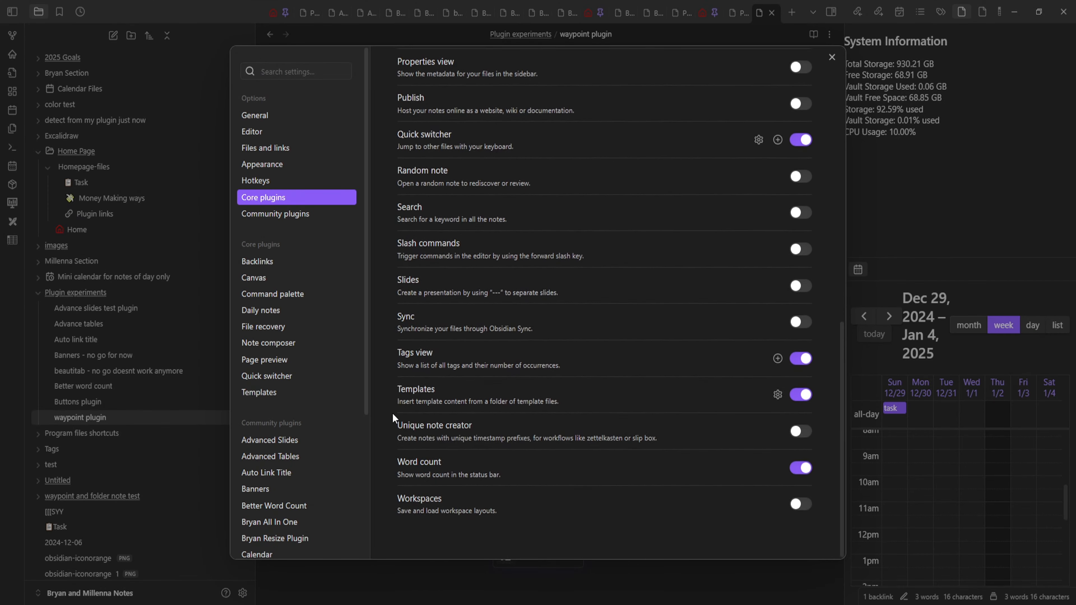
{"action": "scroll", "coordinate": [258, 449], "scroll_direction": "down", "scroll_amount": 5}
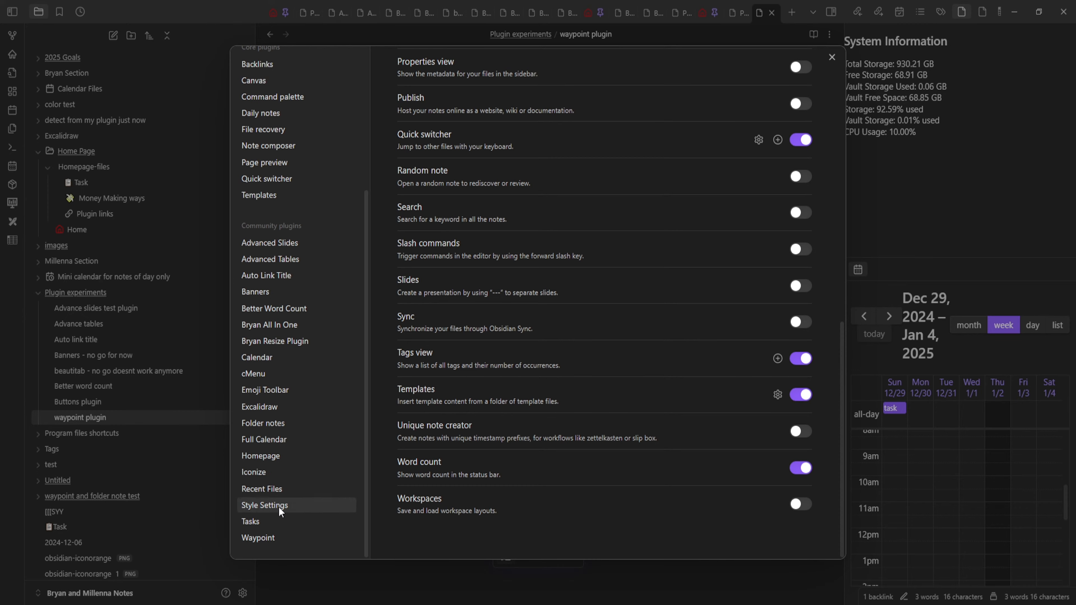
{"action": "left_click", "coordinate": [271, 523]}
{"action": "left_click", "coordinate": [273, 538]}
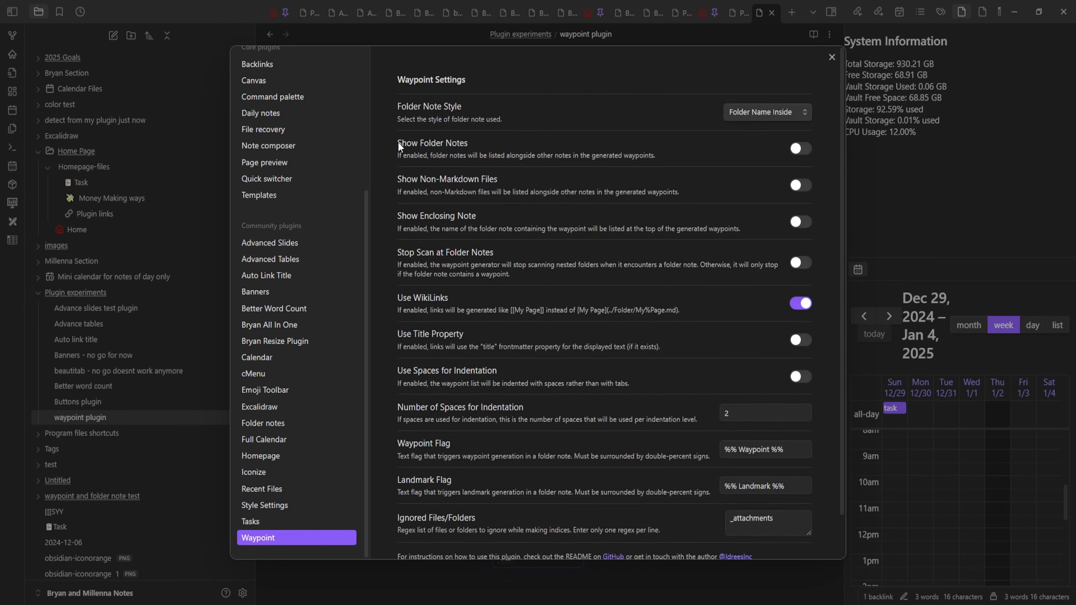
{"action": "scroll", "coordinate": [399, 144], "scroll_direction": "down", "scroll_amount": 1}
{"action": "scroll", "coordinate": [298, 276], "scroll_direction": "up", "scroll_amount": 5}
- Open Waypoint's details page from the installed community plugins and copy the two introductory paragraphs of its description
{"action": "left_click", "coordinate": [280, 213]}
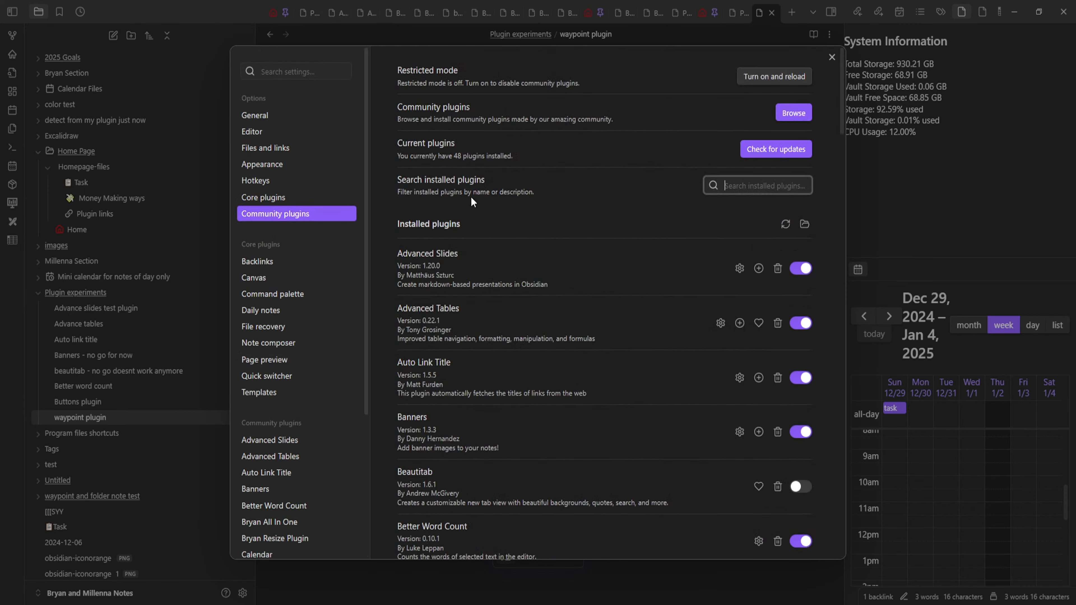
{"action": "scroll", "coordinate": [473, 201], "scroll_direction": "down", "scroll_amount": 20}
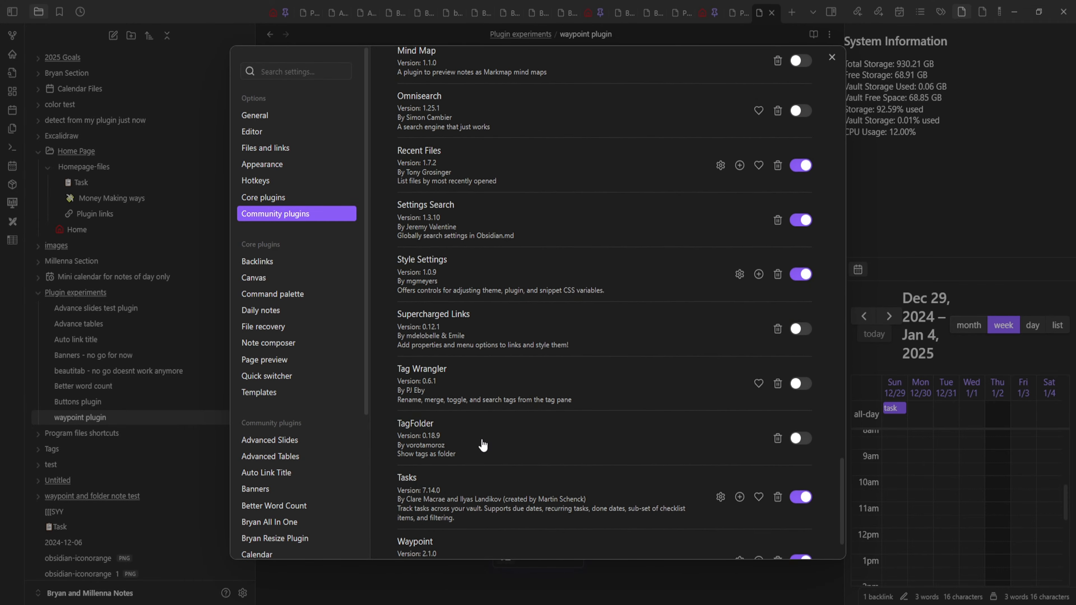
{"action": "scroll", "coordinate": [483, 444], "scroll_direction": "down", "scroll_amount": 2}
{"action": "left_click", "coordinate": [435, 499]}
{"action": "scroll", "coordinate": [428, 218], "scroll_direction": "down", "scroll_amount": 3}
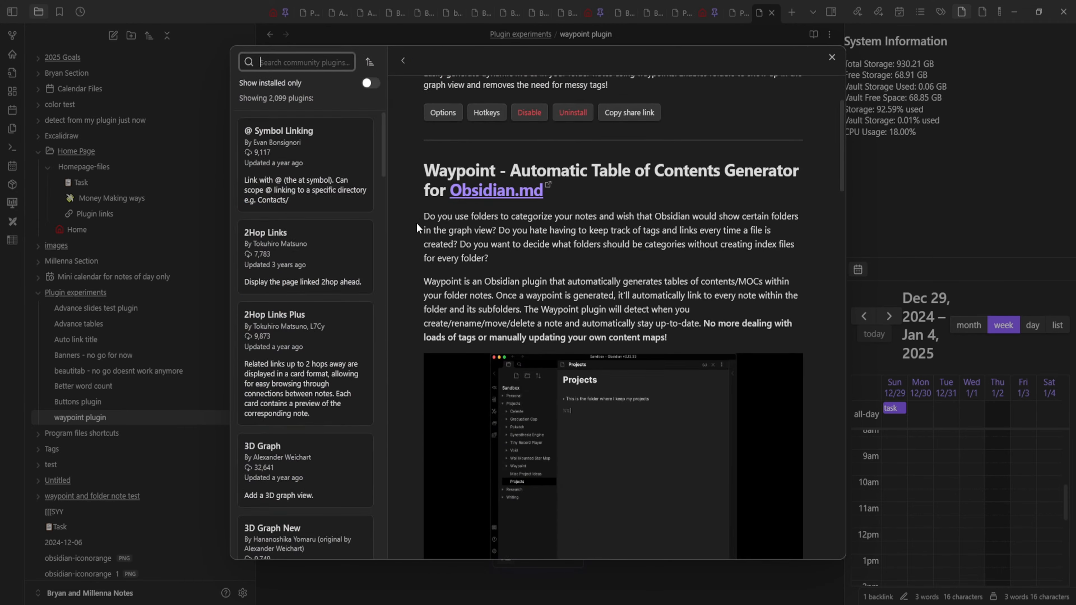
{"action": "left_click", "coordinate": [421, 217]}
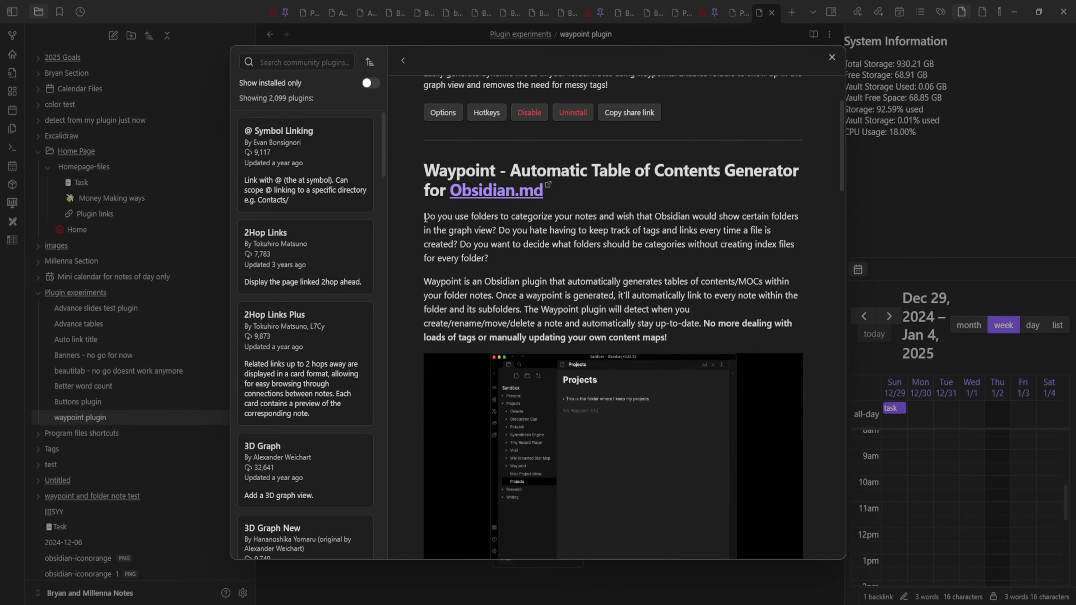
{"action": "left_click_drag", "start_coordinate": [425, 216], "coordinate": [720, 338]}
{"action": "key", "text": "ctrl+c"}
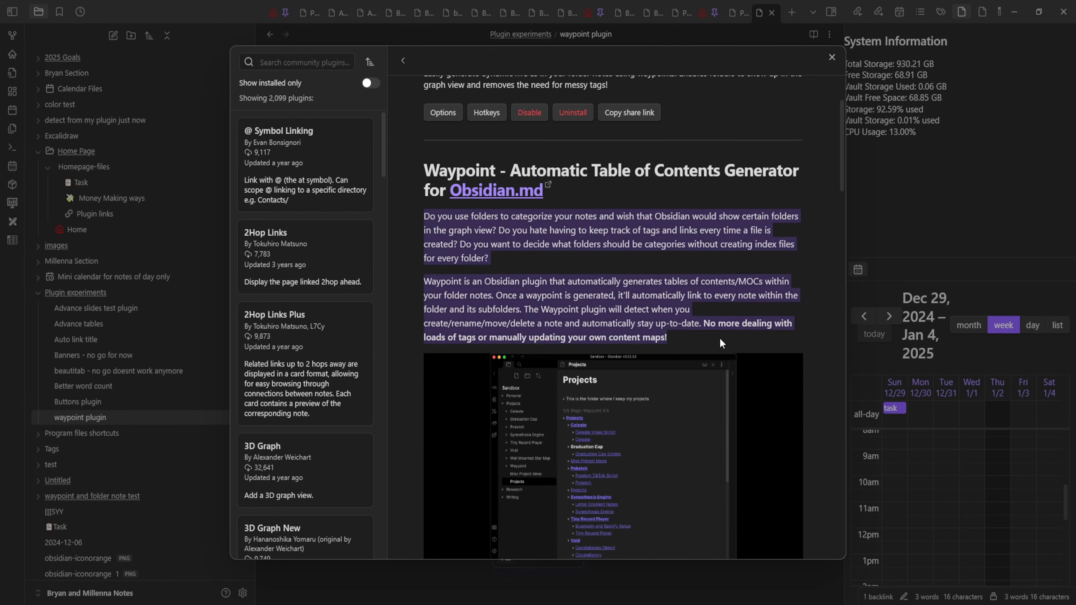
- Paste the copied Waypoint description once below "what it does" in the waypoint plugin note, undoing any duplicate paste
{"action": "scroll", "coordinate": [704, 312], "scroll_direction": "down", "scroll_amount": 1}
{"action": "scroll", "coordinate": [704, 312], "scroll_direction": "down", "scroll_amount": 8}
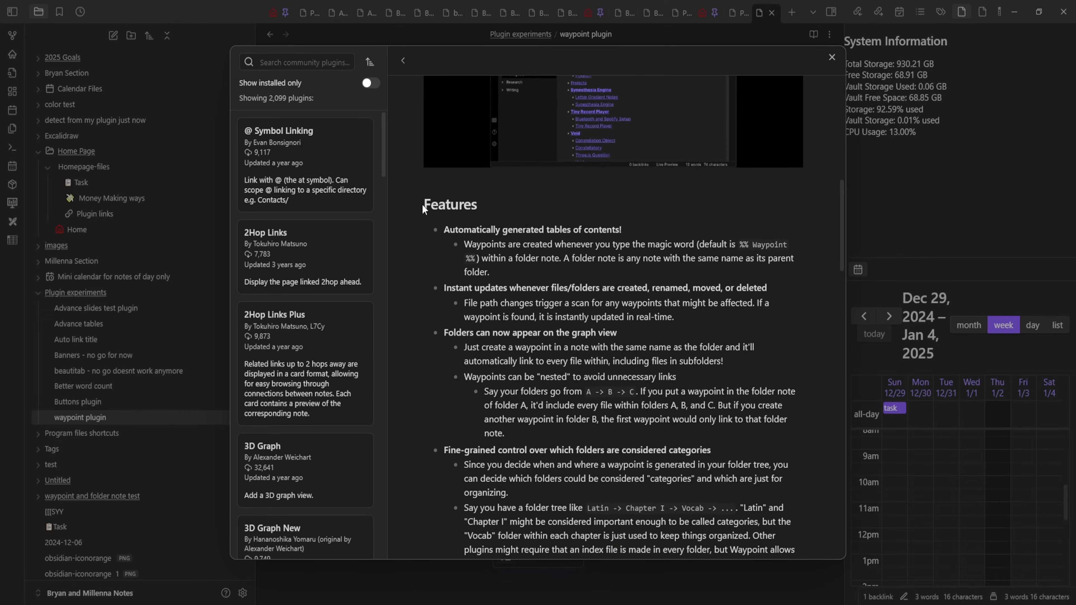
{"action": "scroll", "coordinate": [562, 246], "scroll_direction": "down", "scroll_amount": 10}
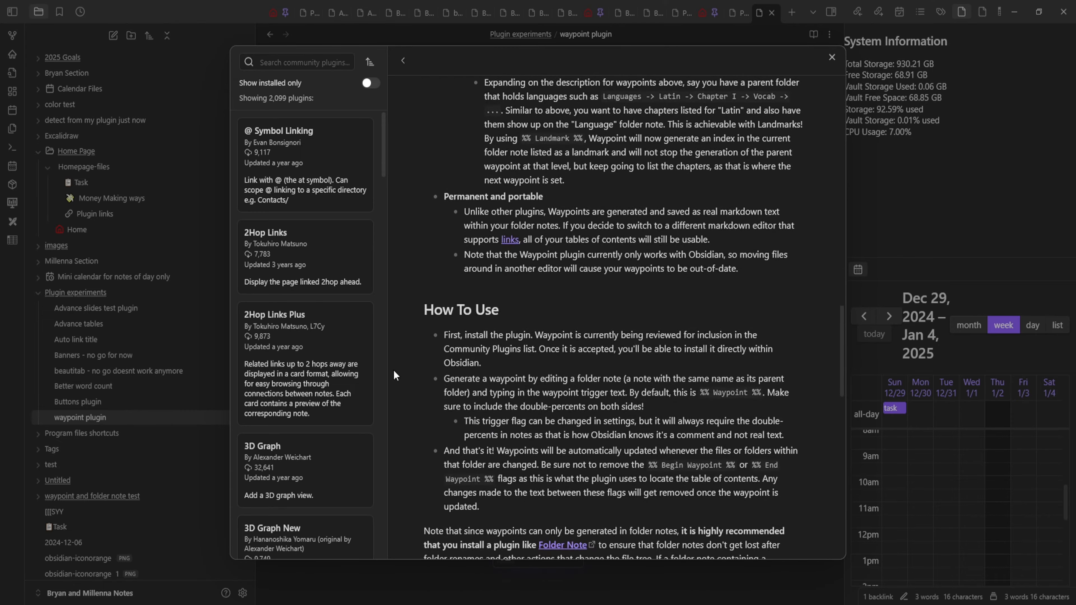
{"action": "scroll", "coordinate": [612, 307], "scroll_direction": "up", "scroll_amount": 20}
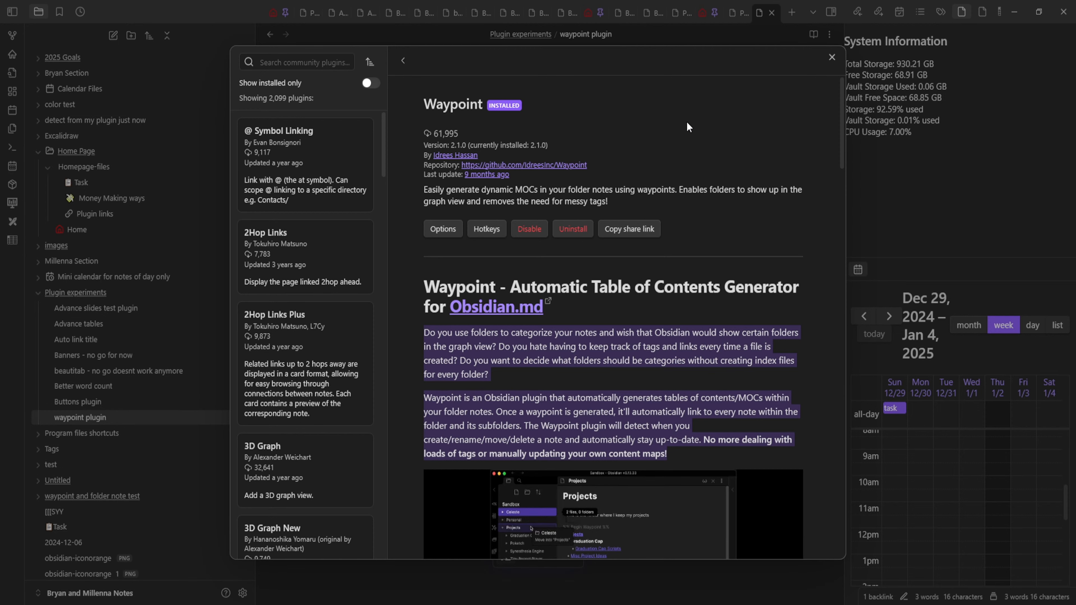
{"action": "left_click", "coordinate": [832, 57]}
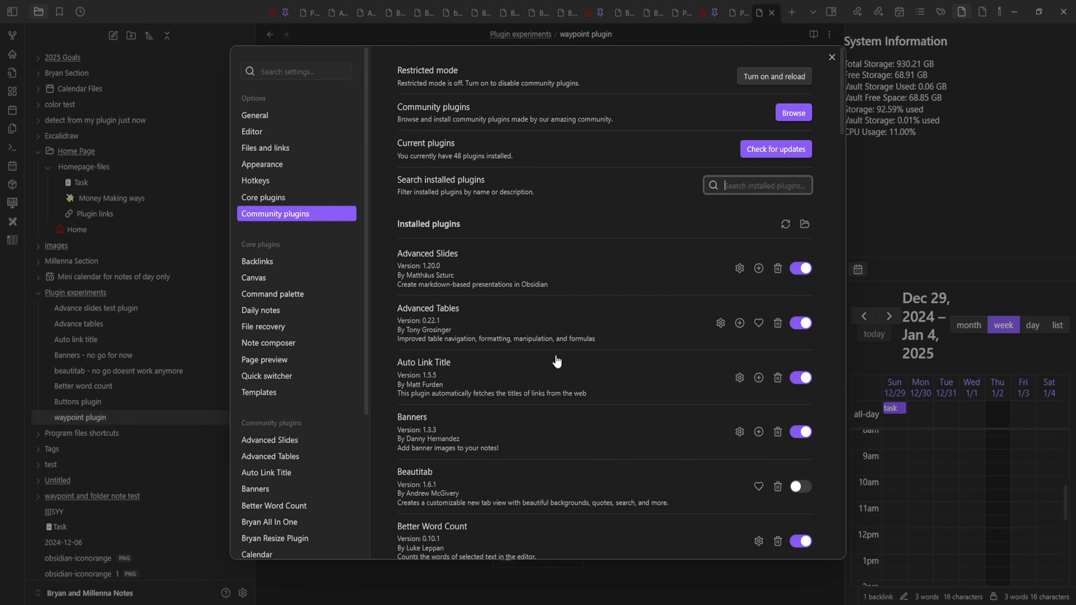
{"action": "left_click", "coordinate": [158, 267]}
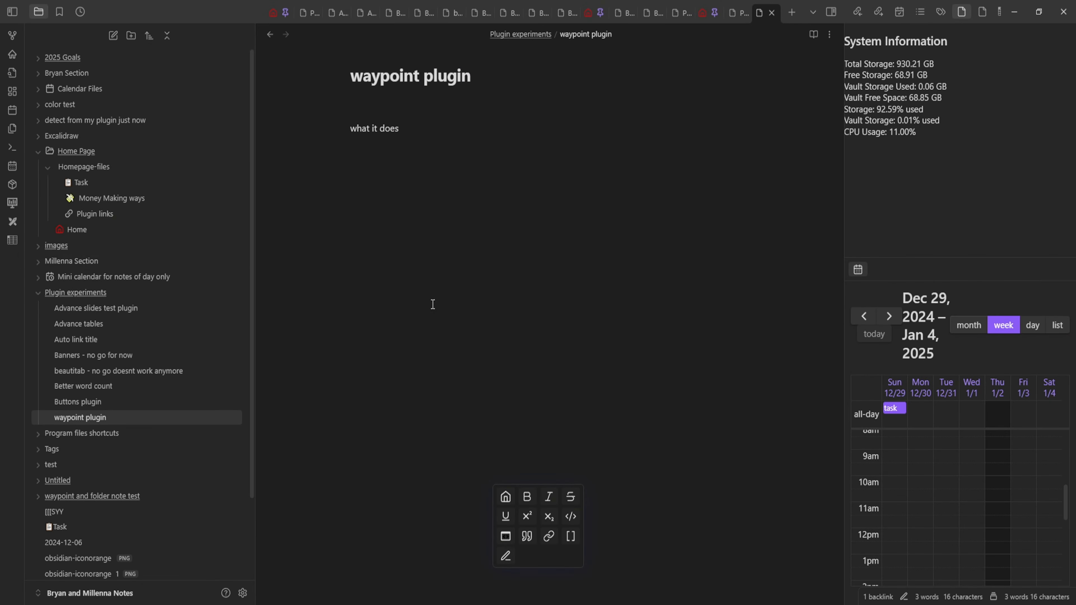
{"action": "key", "text": "ctrl+v"}
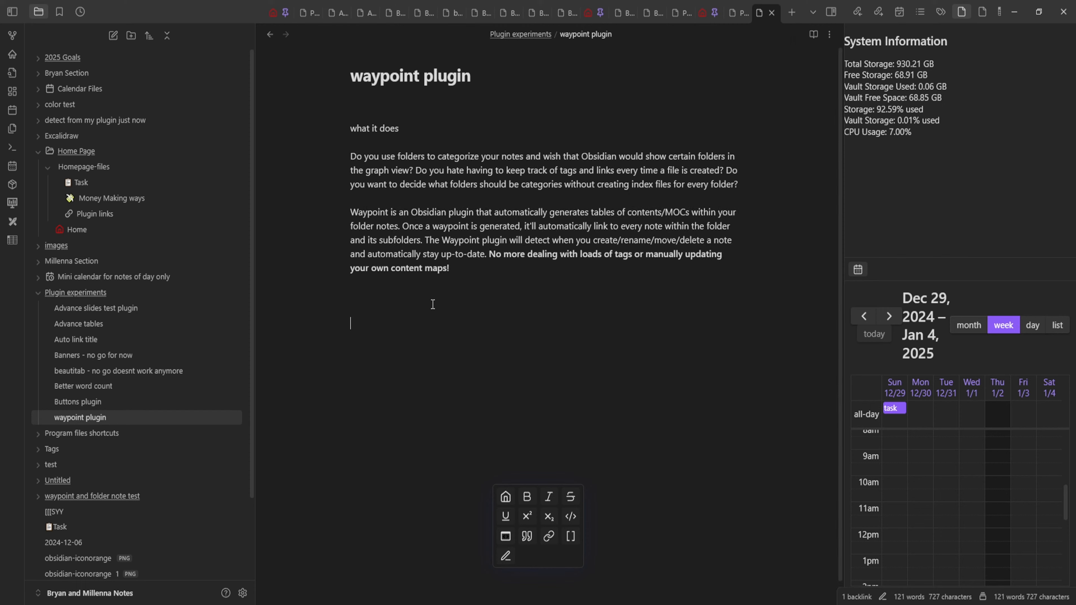
{"action": "type", "text": "Do you use folders to categorize your notes and wish that Obsidian would show certain folders in the graph view? Do you hate having to keep track of tags and links every time a file is created? Do you want to decide what folders should be categories without creating index files for every folder?  Waypoint is an Obsidian plugin that automatically generates tables of contents/MOCs within your folder notes. Once a waypoint is generated, it'll automatically link to every note within the folder and its subfolders. The Waypoint plugin will detect when you create/rename/move/delete a note and automatically stay up-to-date. **No more dealing with loads of tags or manually updating your own content maps!**"}
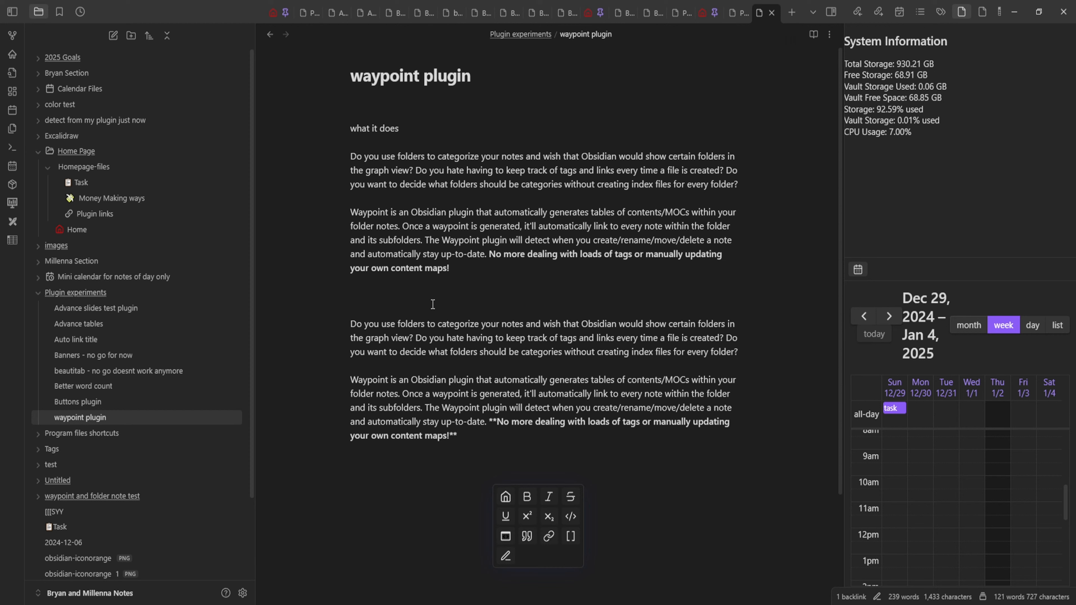
{"action": "key", "text": "ctrl+z"}
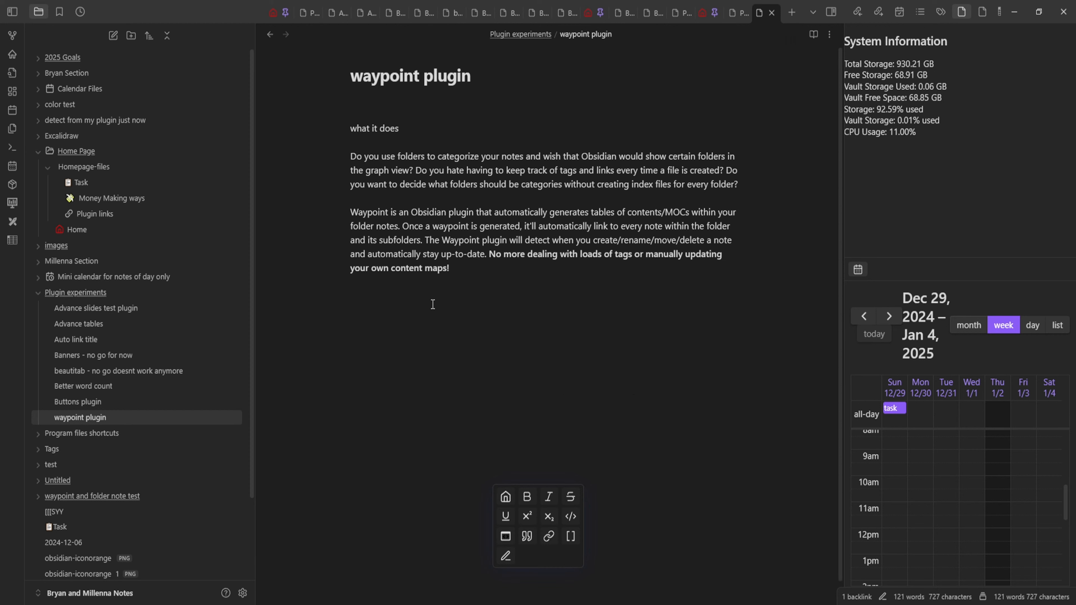
- Try to generate a waypoint below the pasted description with the %% Waypoint %% flag, and open the Advance slides test plugin note
{"action": "type", "text": "%% Error: Cannot create a Waypoint "}
{"action": "type", "text": "%%"}
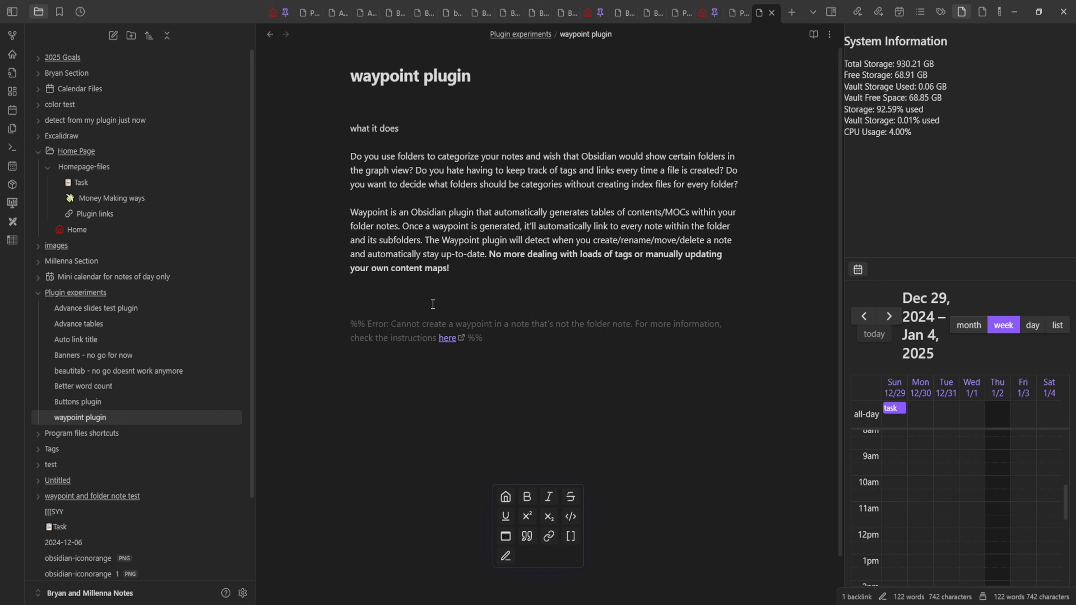
{"action": "scroll", "coordinate": [523, 335], "scroll_direction": "down", "scroll_amount": 1}
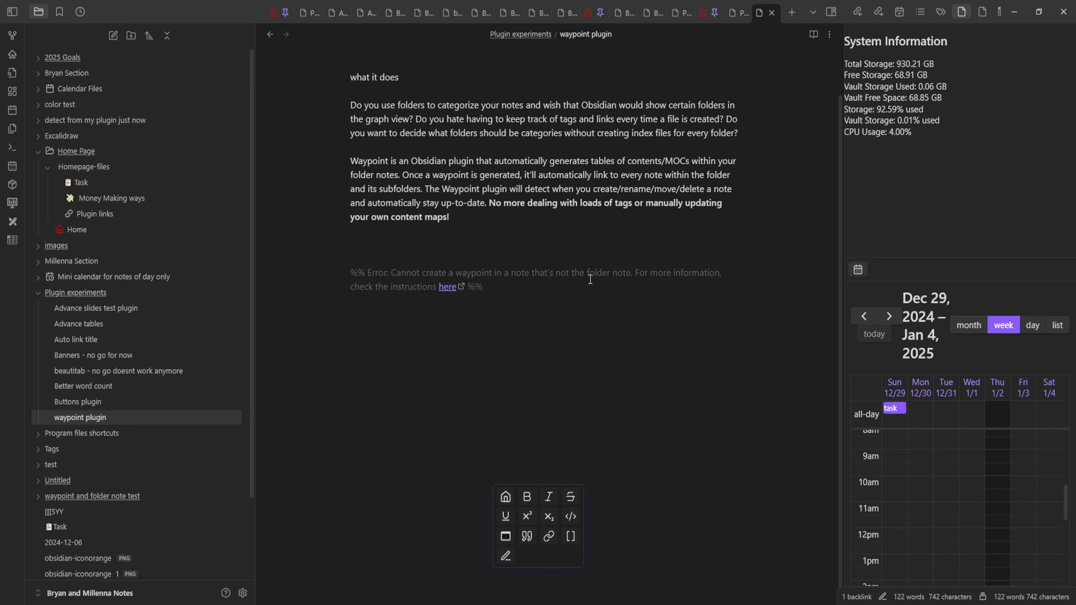
{"action": "left_click_drag", "start_coordinate": [490, 292], "coordinate": [340, 270]}
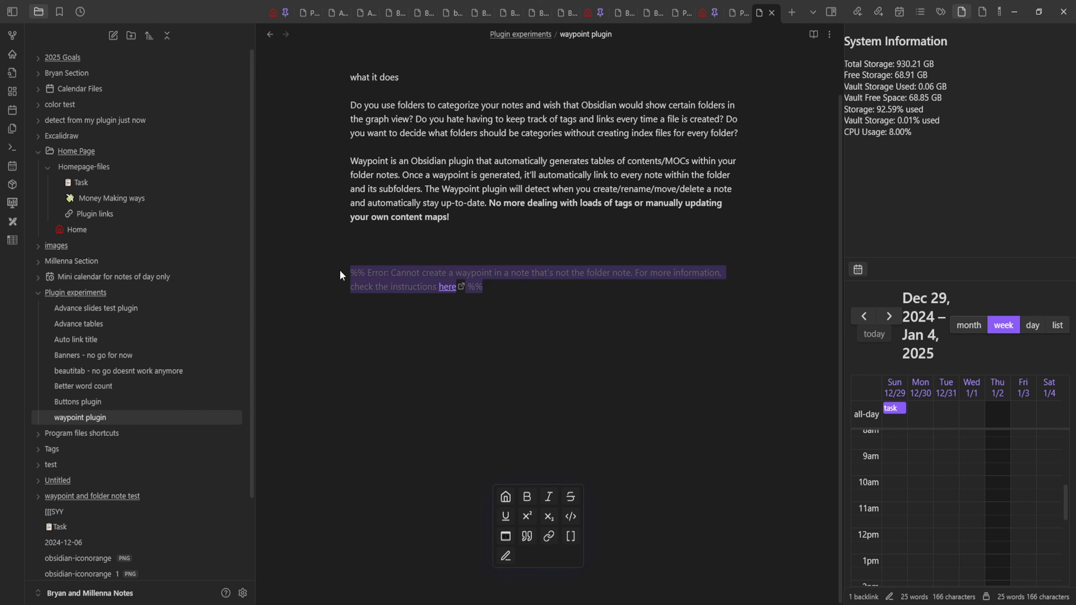
{"action": "left_click", "coordinate": [80, 309]}
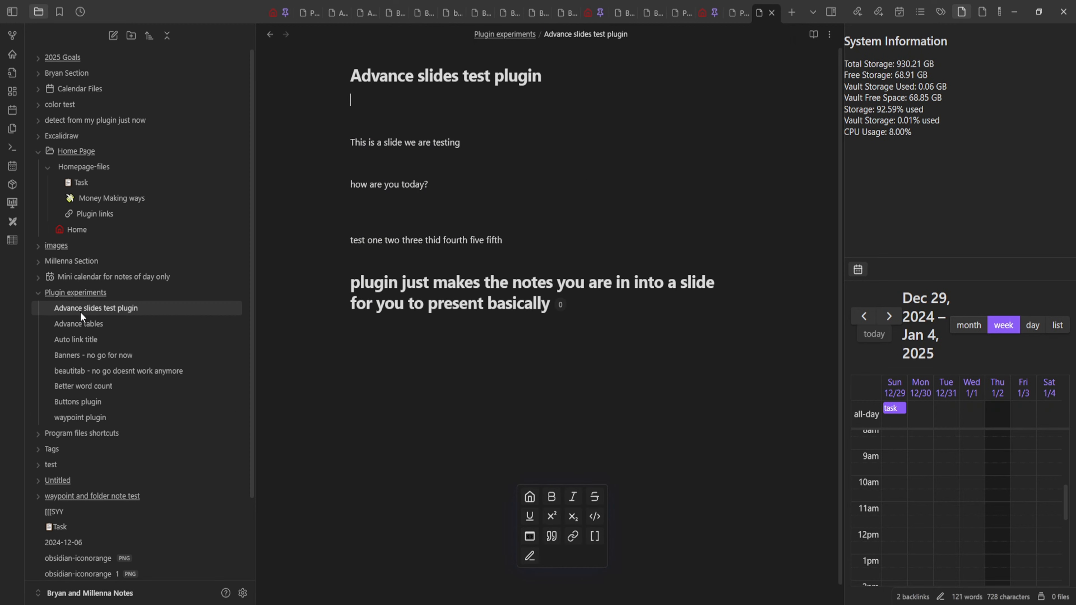
- Review the waypoint and landmark lists in the Plugin experiments folder note, and reopen the waypoint plugin note
{"action": "left_click", "coordinate": [123, 293]}
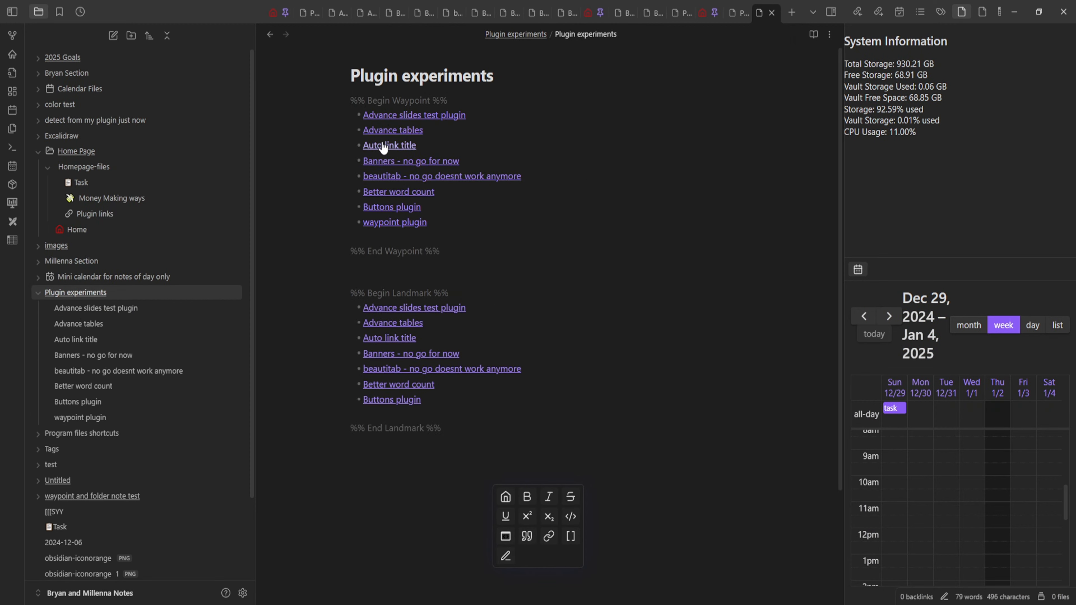
{"action": "scroll", "coordinate": [382, 140], "scroll_direction": "down", "scroll_amount": 3}
{"action": "scroll", "coordinate": [490, 316], "scroll_direction": "up", "scroll_amount": 3}
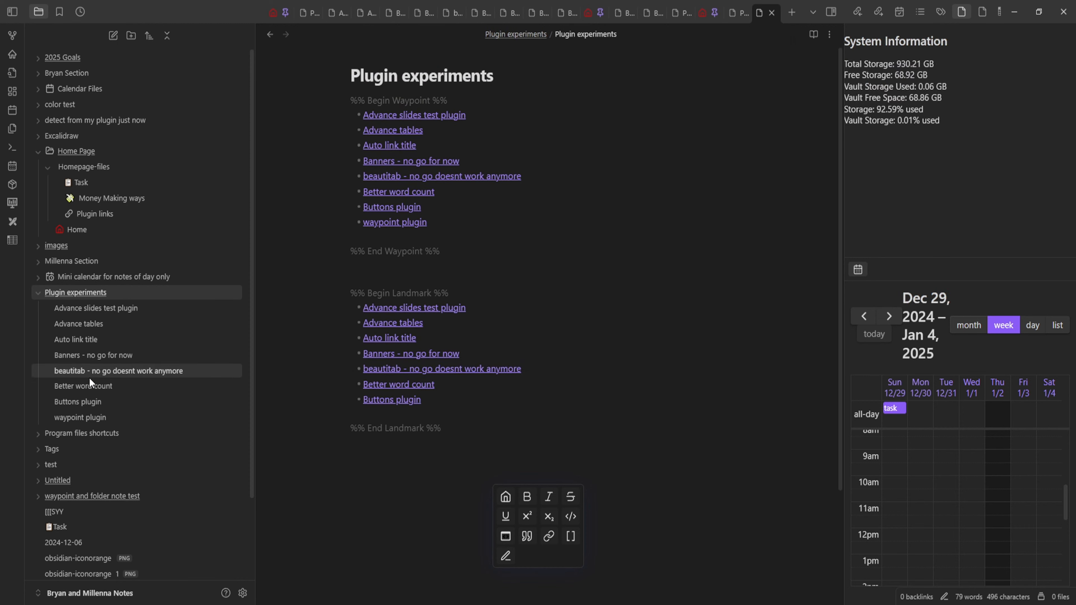
{"action": "left_click", "coordinate": [84, 417]}
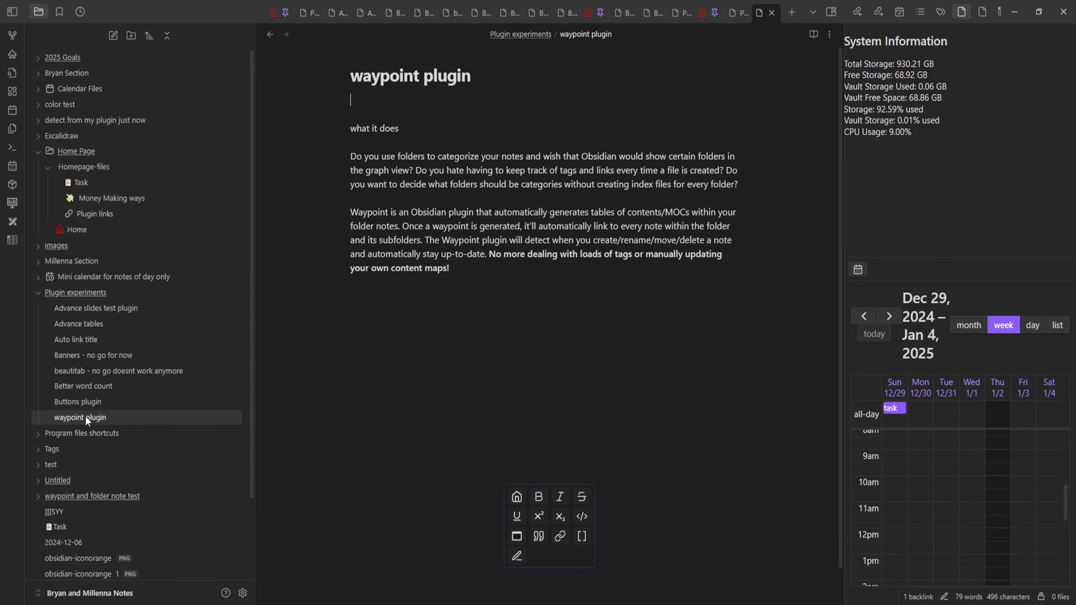
{"action": "right_click", "coordinate": [106, 419]}
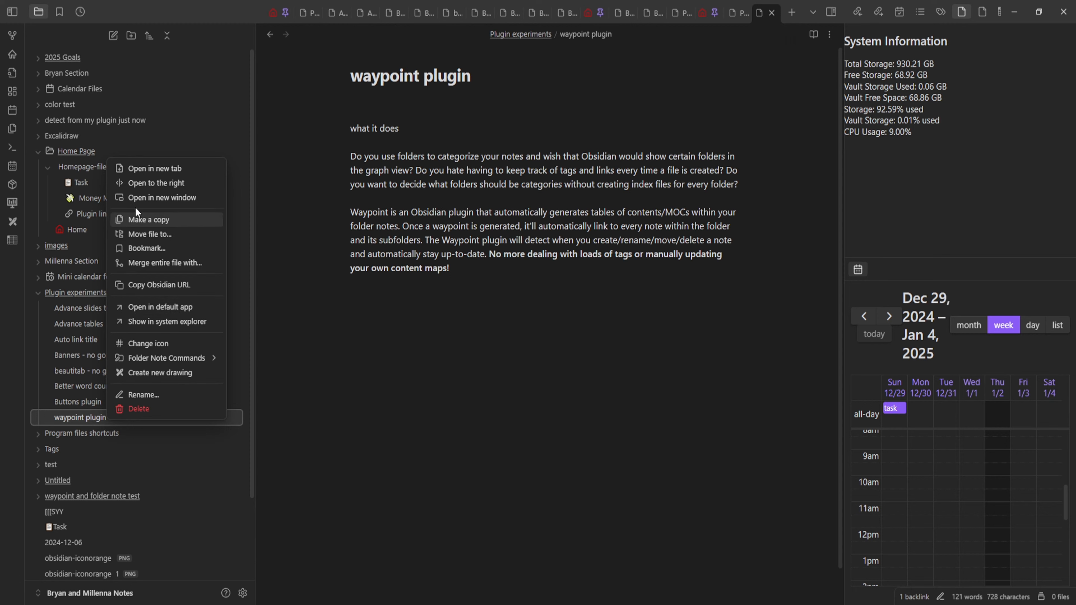
- Create a folder named "waypoint test" inside Plugin experiments and add a new untitled note to it
{"action": "right_click", "coordinate": [75, 293]}
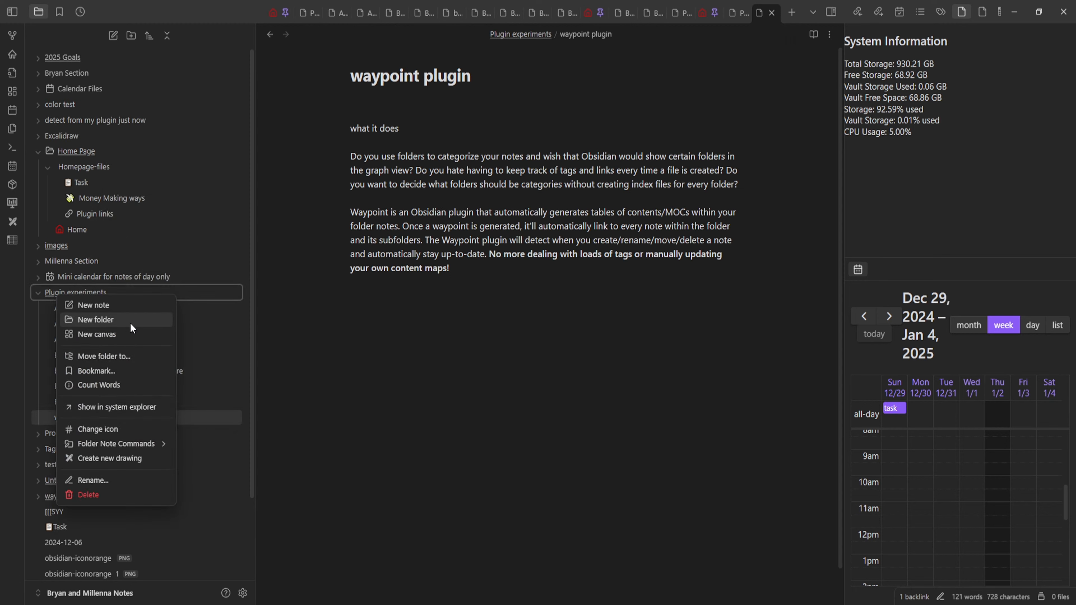
{"action": "left_click", "coordinate": [113, 319]}
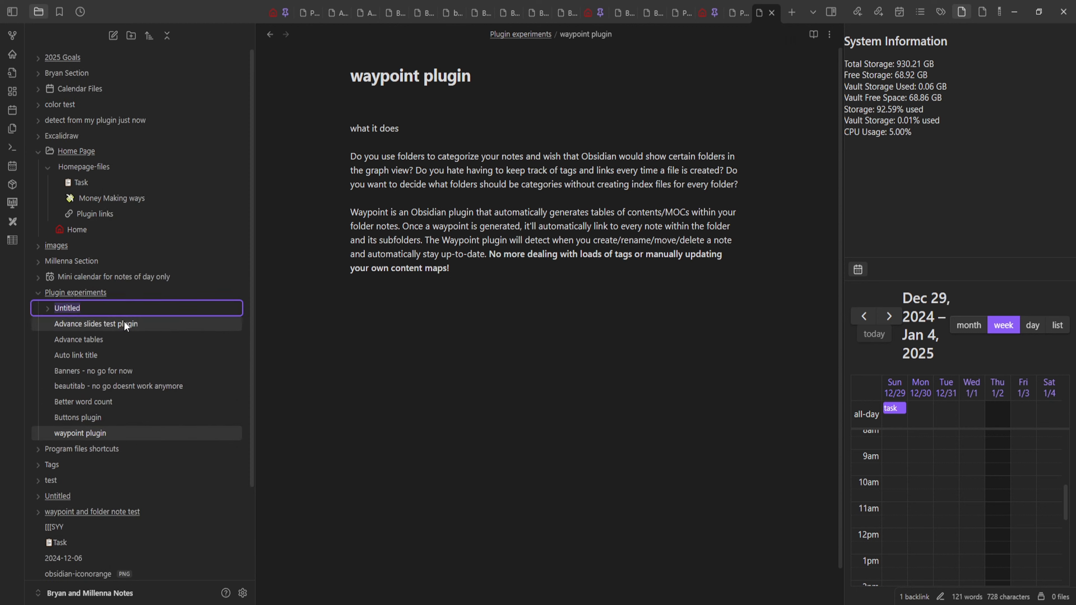
{"action": "type", "text": "waypoint test"}
{"action": "key", "text": "Return"}
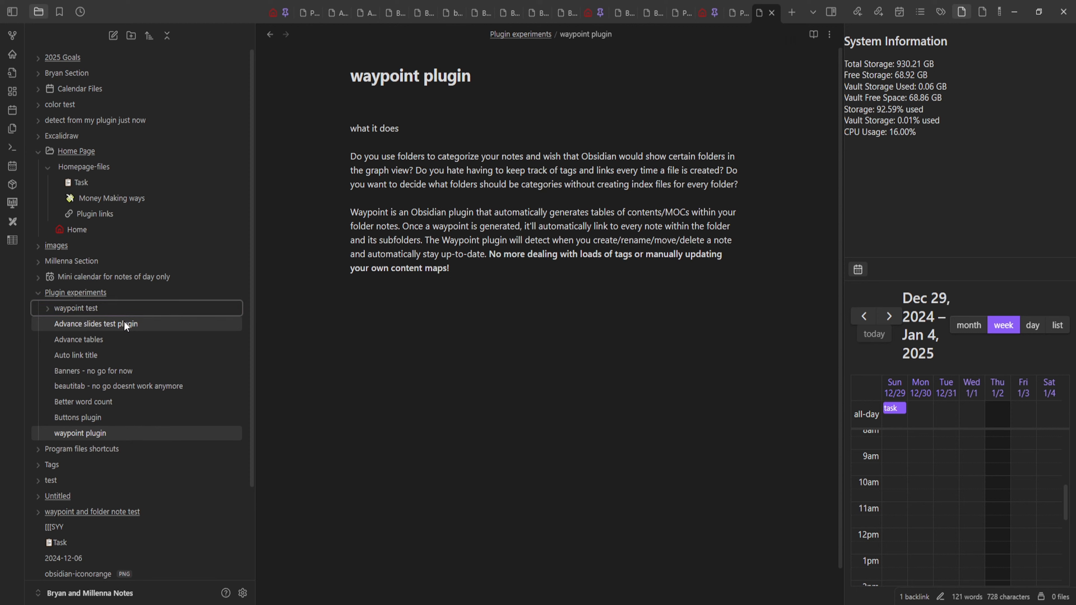
{"action": "right_click", "coordinate": [95, 311]}
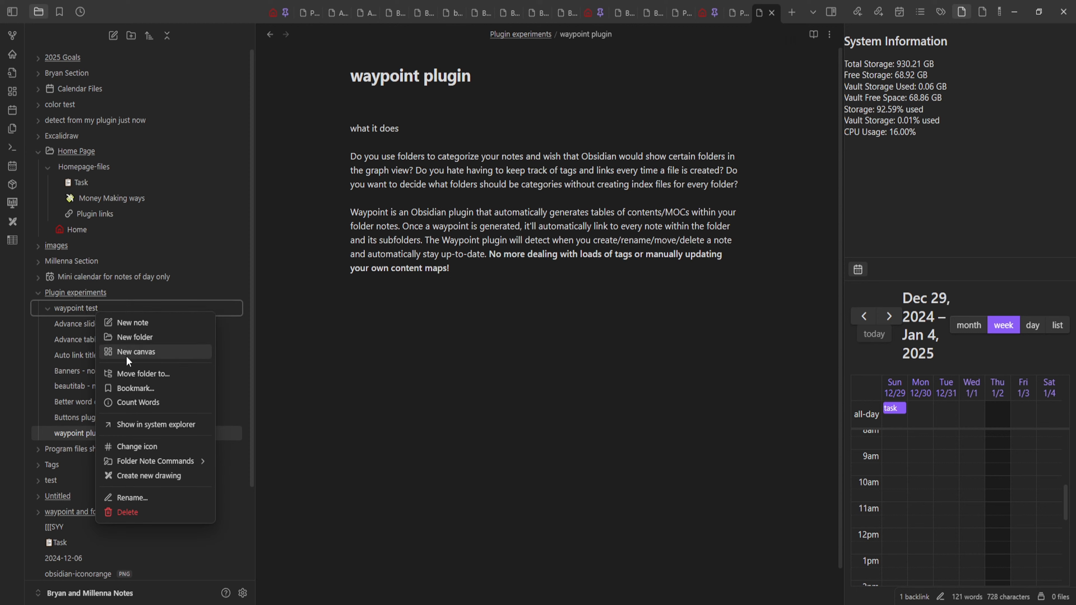
{"action": "left_click", "coordinate": [136, 322]}
{"action": "left_click", "coordinate": [383, 326]}
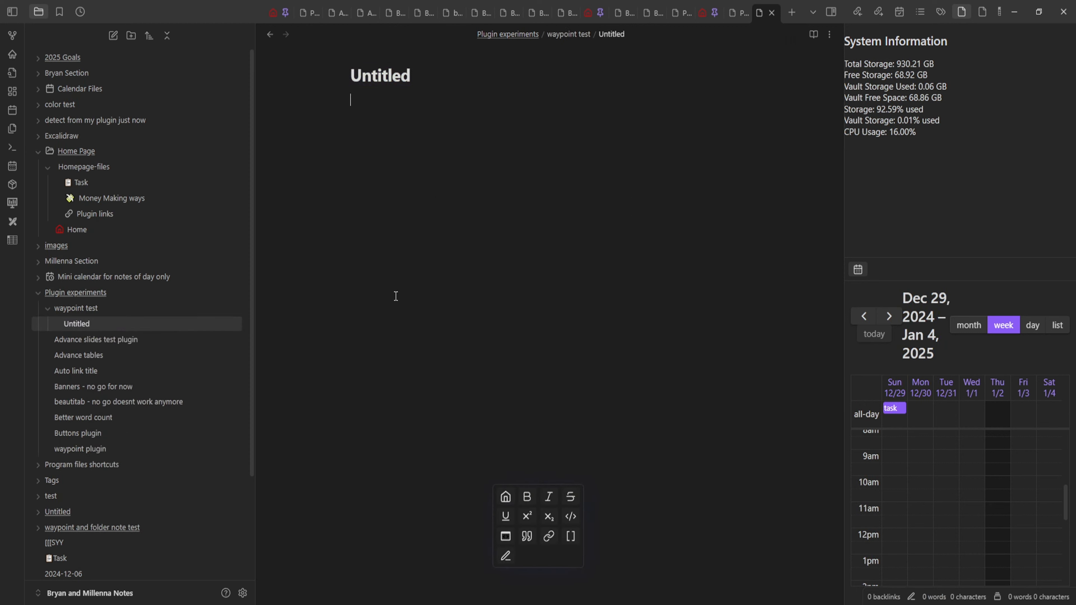
- Try to generate a waypoint in the new untitled note with the %% Waypoint %% flag, and clear the note's text
{"action": "type", "text": "%% Waypo"}
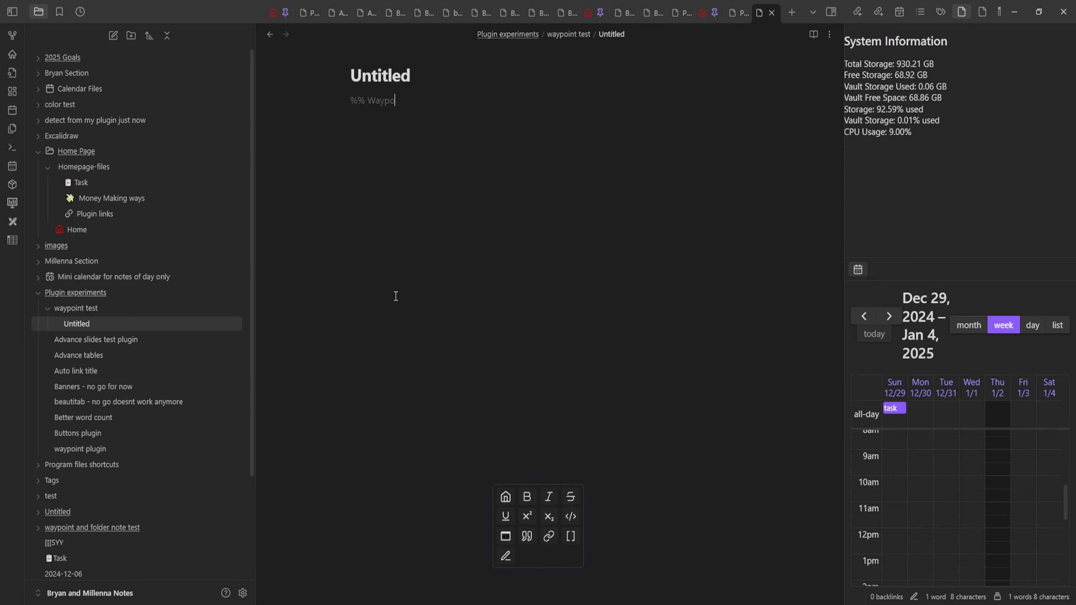
{"action": "type", "text": "int z"}
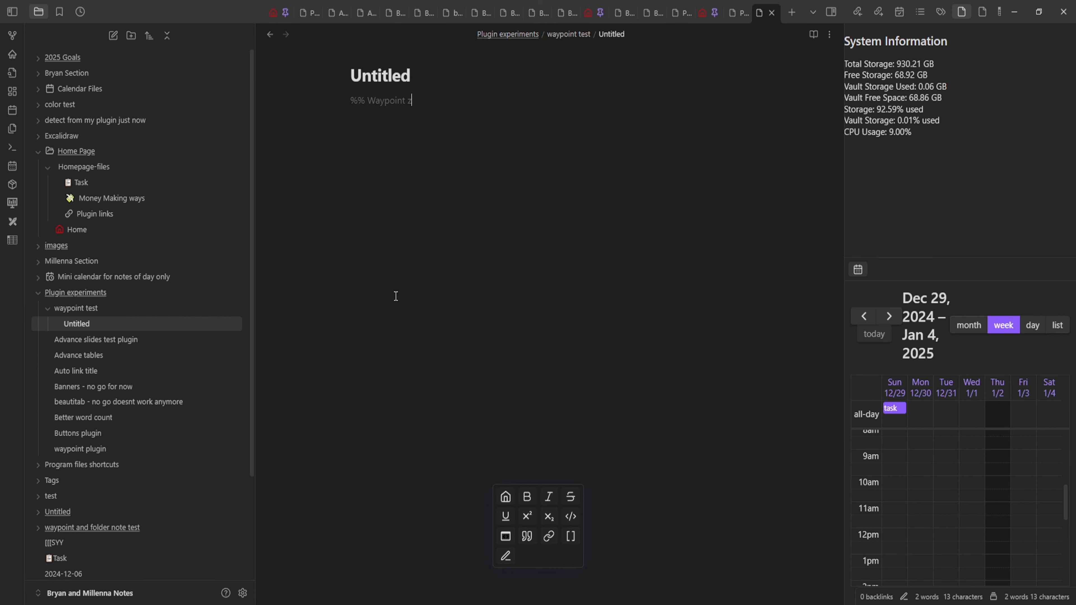
{"action": "type", "text": "%%"}
{"action": "key", "text": "BackSpace"}
{"action": "key", "text": "BackSpace"}
{"action": "key", "text": "BackSpace"}
{"action": "type", "text": "%%"}
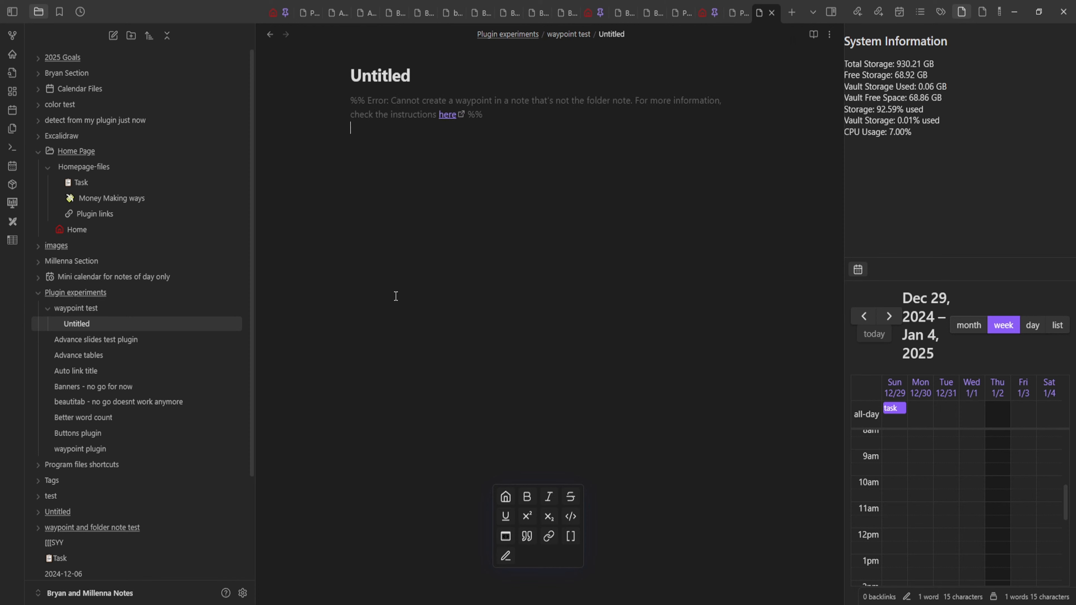
{"action": "left_click", "coordinate": [444, 118]}
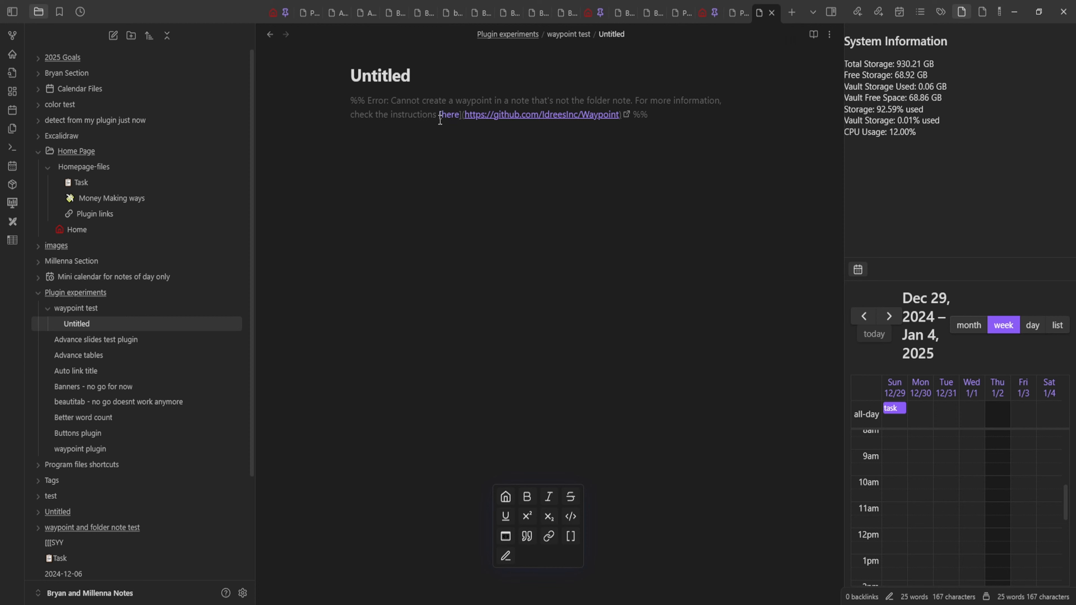
{"action": "key", "text": "ctrl+a"}
{"action": "key", "text": "BackSpace"}
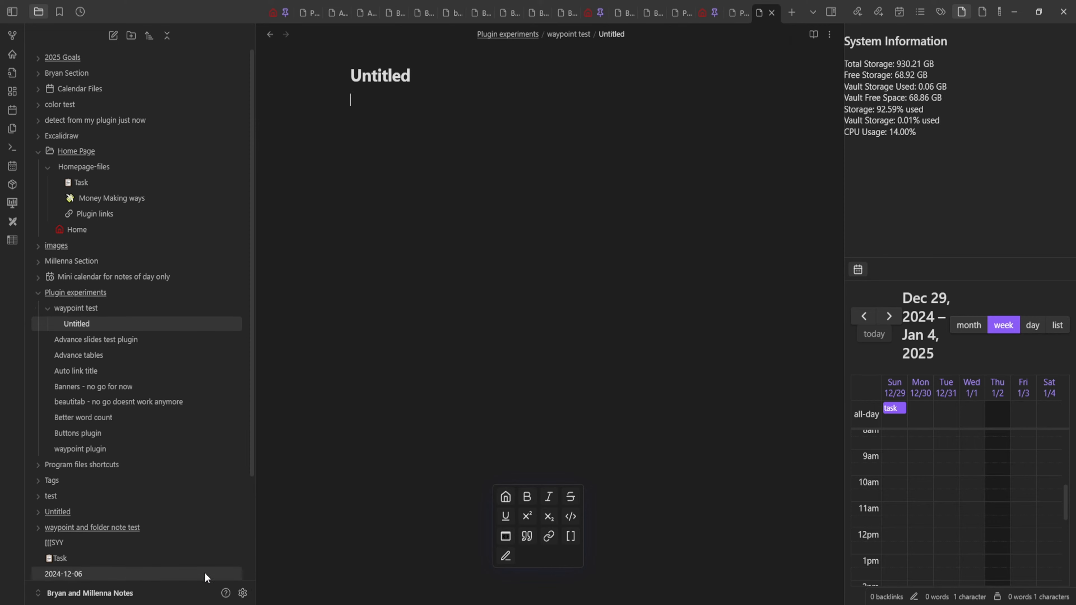
- Check the Waypoint plugin's folder note style and flag options in the settings
{"action": "left_click", "coordinate": [242, 593]}
{"action": "scroll", "coordinate": [313, 436], "scroll_direction": "down", "scroll_amount": 5}
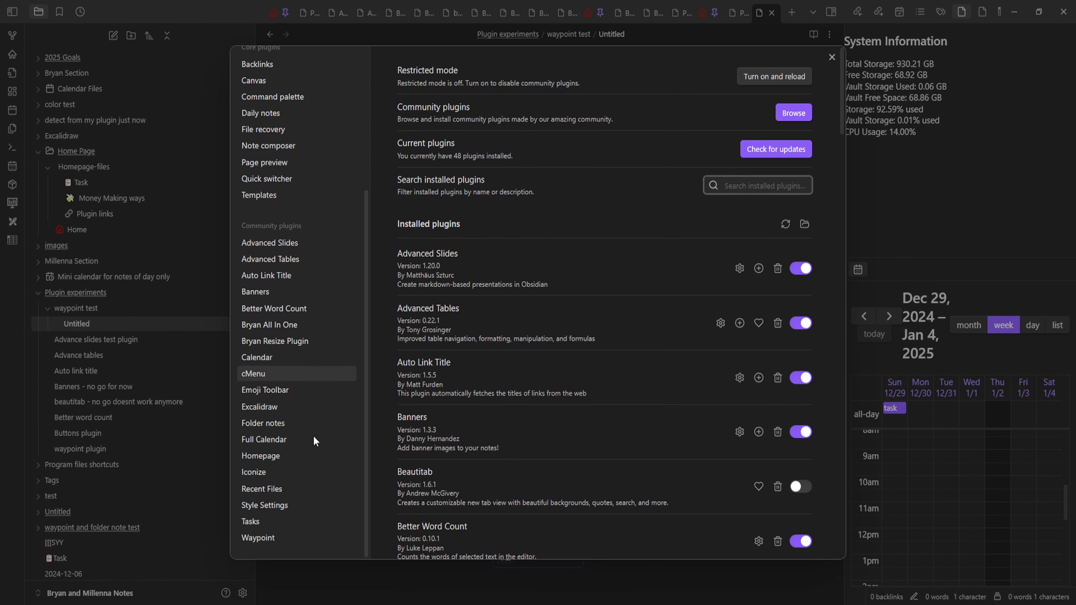
{"action": "left_click", "coordinate": [276, 537]}
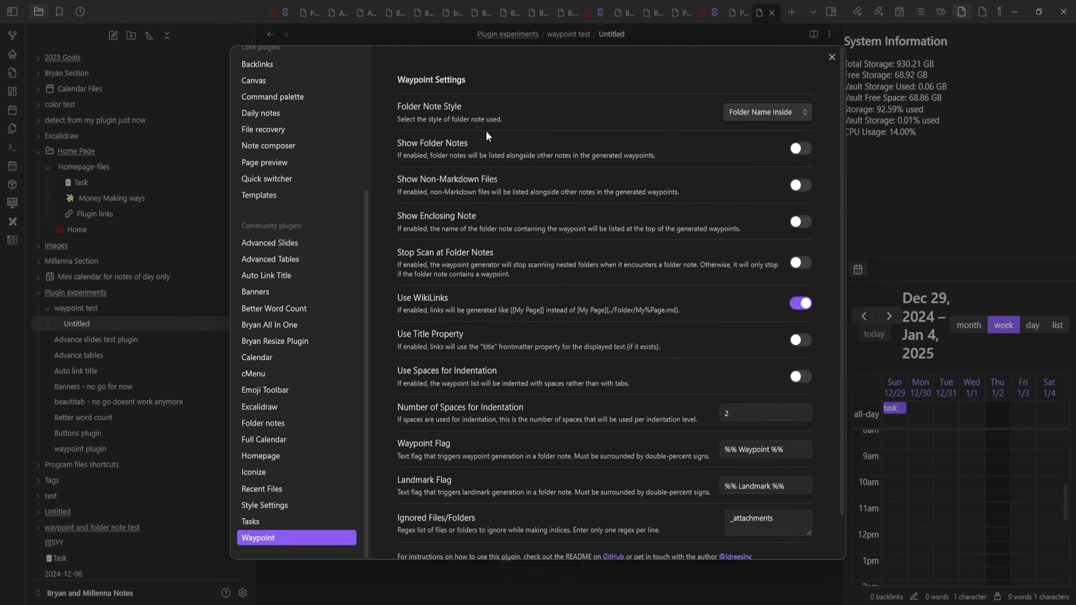
{"action": "scroll", "coordinate": [313, 178], "scroll_direction": "up", "scroll_amount": 5}
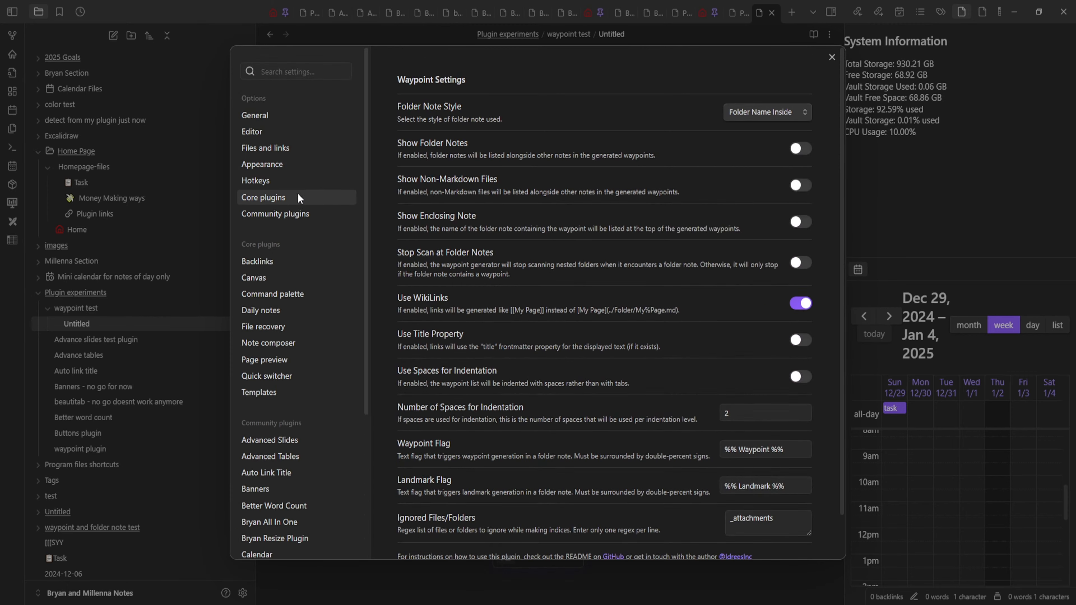
- Read the introduction on Waypoint's details page from the installed community plugins, and close the settings
{"action": "left_click", "coordinate": [276, 213]}
{"action": "scroll", "coordinate": [513, 321], "scroll_direction": "down", "scroll_amount": 8}
{"action": "scroll", "coordinate": [513, 321], "scroll_direction": "down", "scroll_amount": 20}
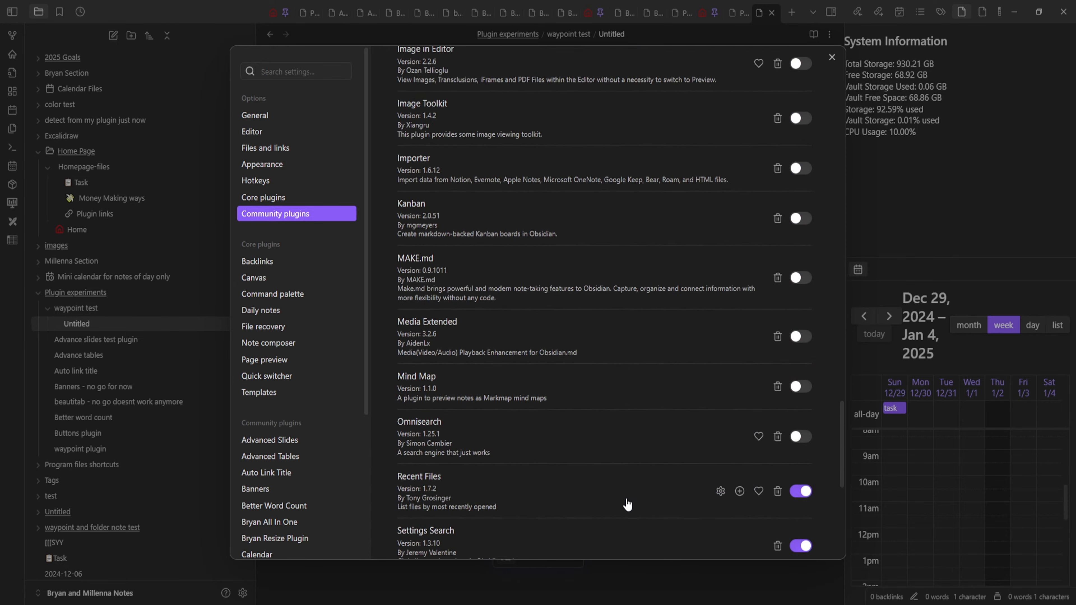
{"action": "left_click", "coordinate": [405, 495]}
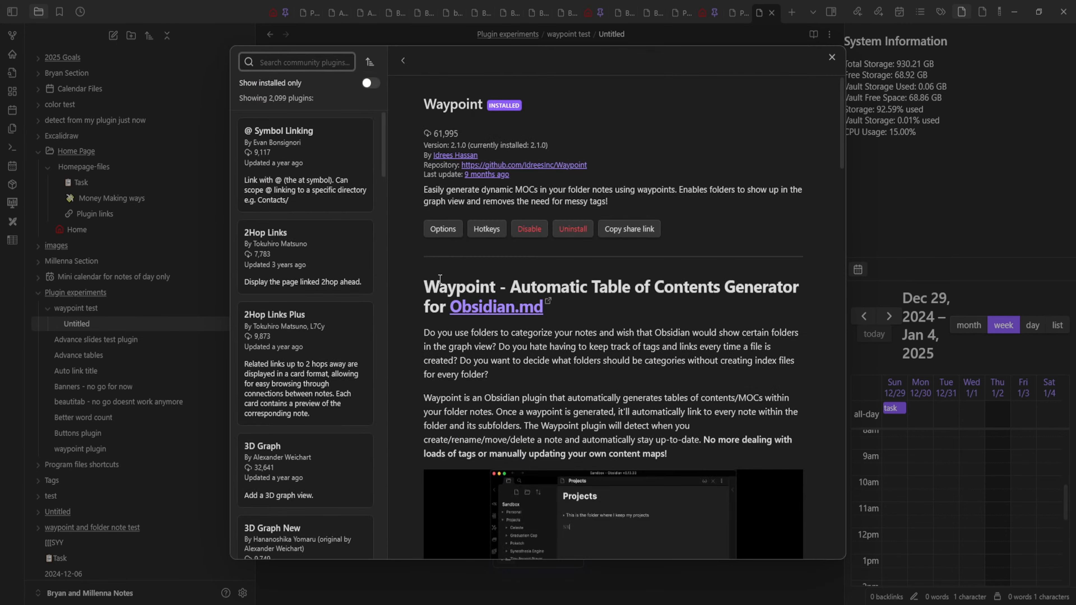
{"action": "scroll", "coordinate": [498, 266], "scroll_direction": "down", "scroll_amount": 3}
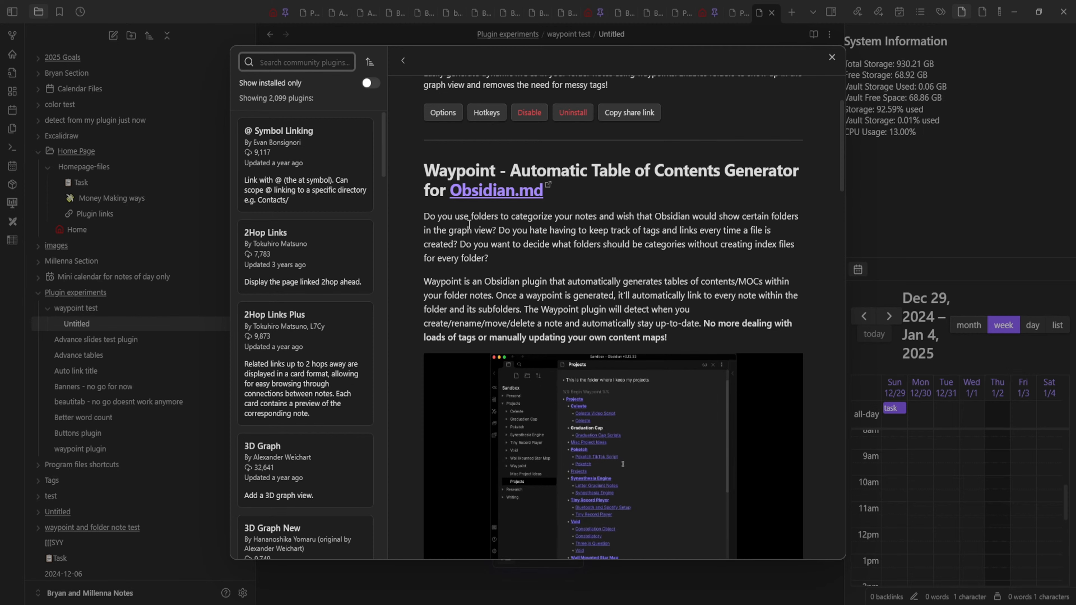
{"action": "left_click", "coordinate": [208, 333]}
{"action": "left_click", "coordinate": [139, 423]}
- Create a folder named "waypoint test again" at the top level of the vault
{"action": "scroll", "coordinate": [143, 417], "scroll_direction": "down", "scroll_amount": 3}
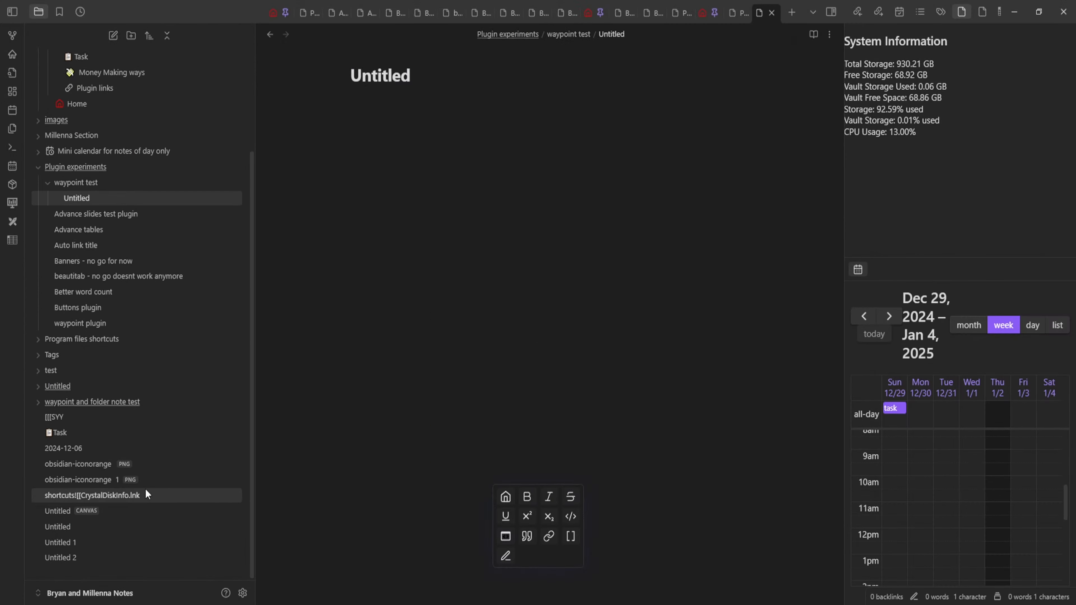
{"action": "left_click", "coordinate": [131, 36]}
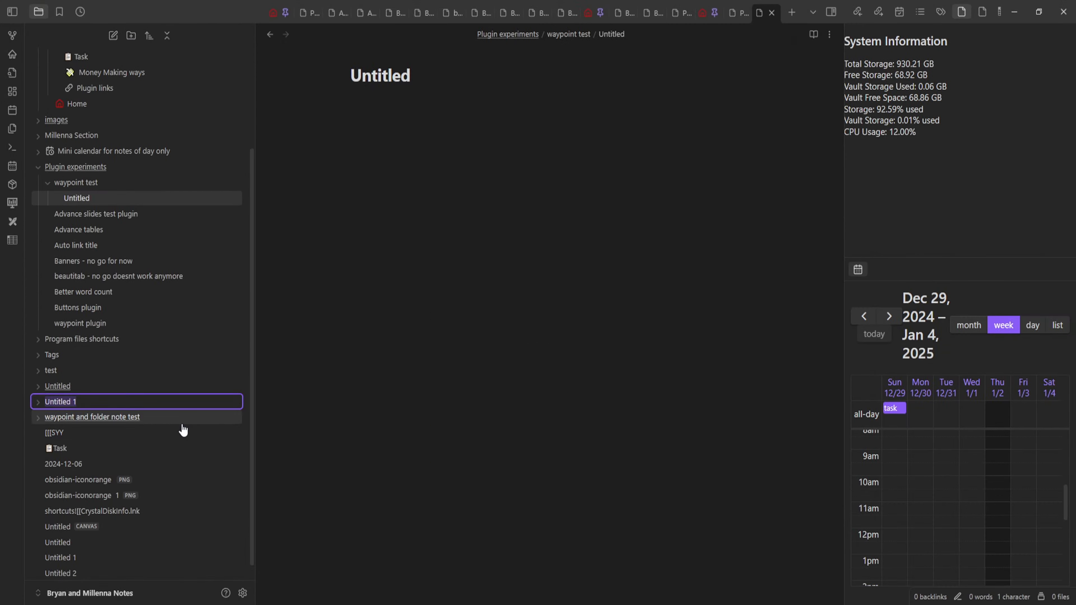
{"action": "type", "text": "waypoint test again"}
{"action": "key", "text": "Return"}
- Add a note titled "test waypoint" to the waypoint test again folder
{"action": "right_click", "coordinate": [107, 416]}
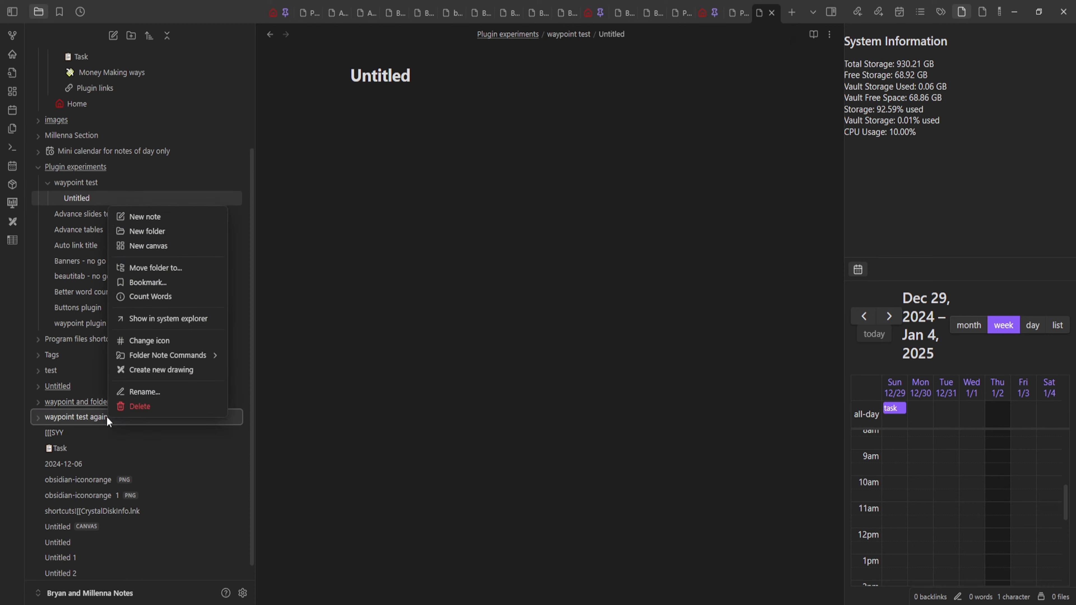
{"action": "left_click", "coordinate": [156, 218]}
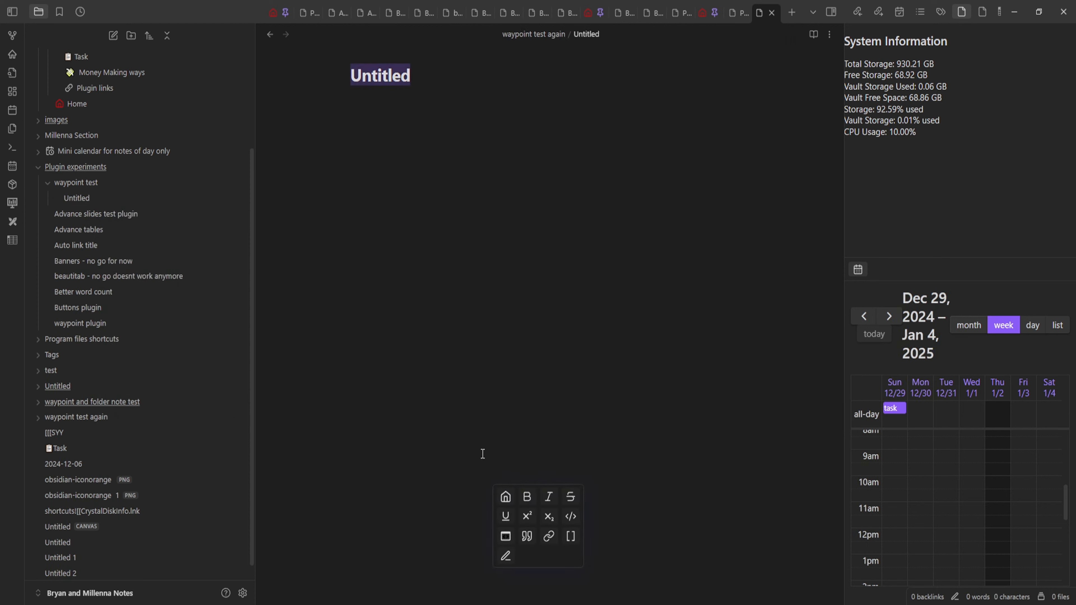
{"action": "type", "text": "test "}
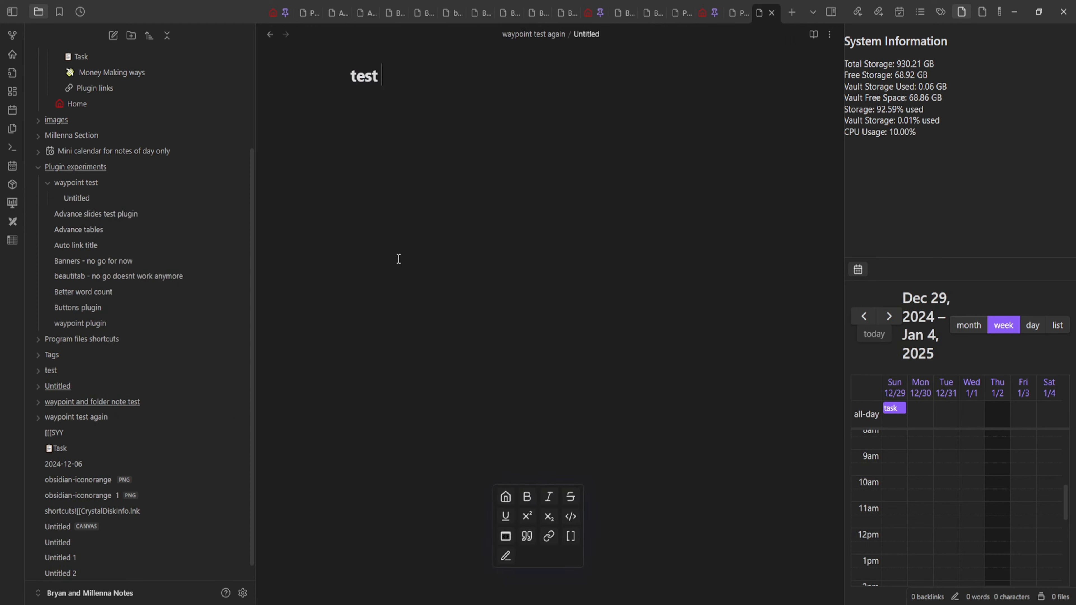
{"action": "type", "text": "waypoint"}
{"action": "key", "text": "Return"}
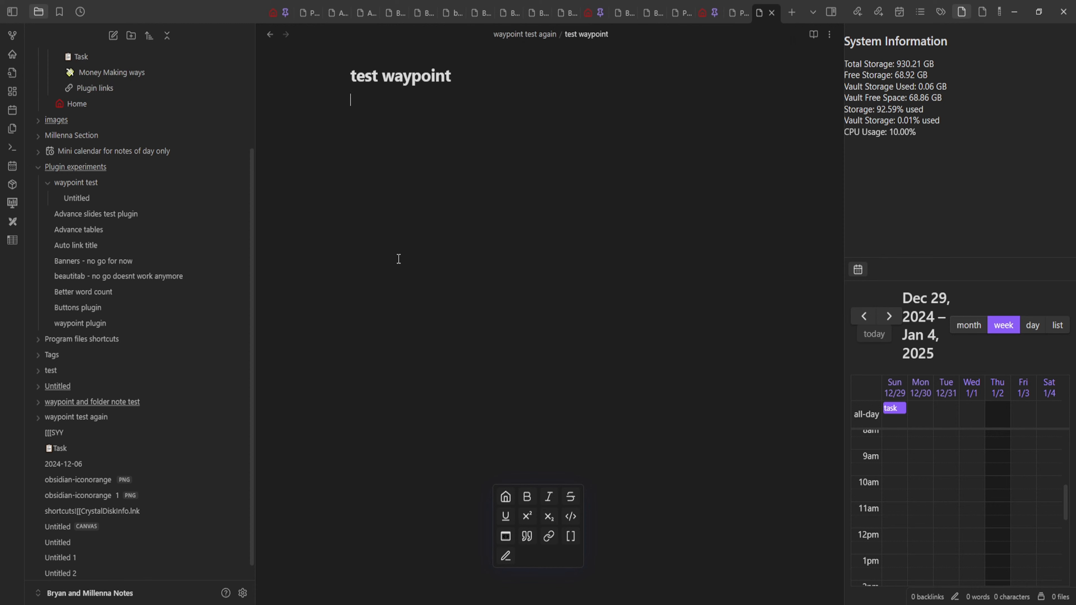
- Add a second note to the waypoint test again folder and title it "Untitlefsdfdfdfdsd"
{"action": "left_click", "coordinate": [56, 418]}
{"action": "right_click", "coordinate": [72, 418]}
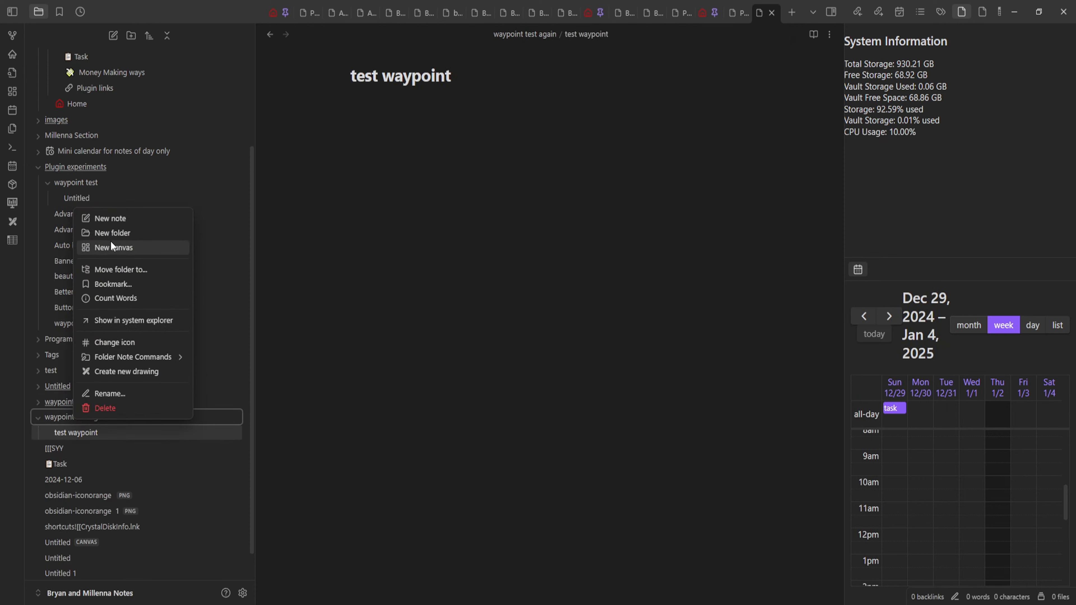
{"action": "left_click", "coordinate": [116, 220]}
{"action": "left_click", "coordinate": [400, 81]}
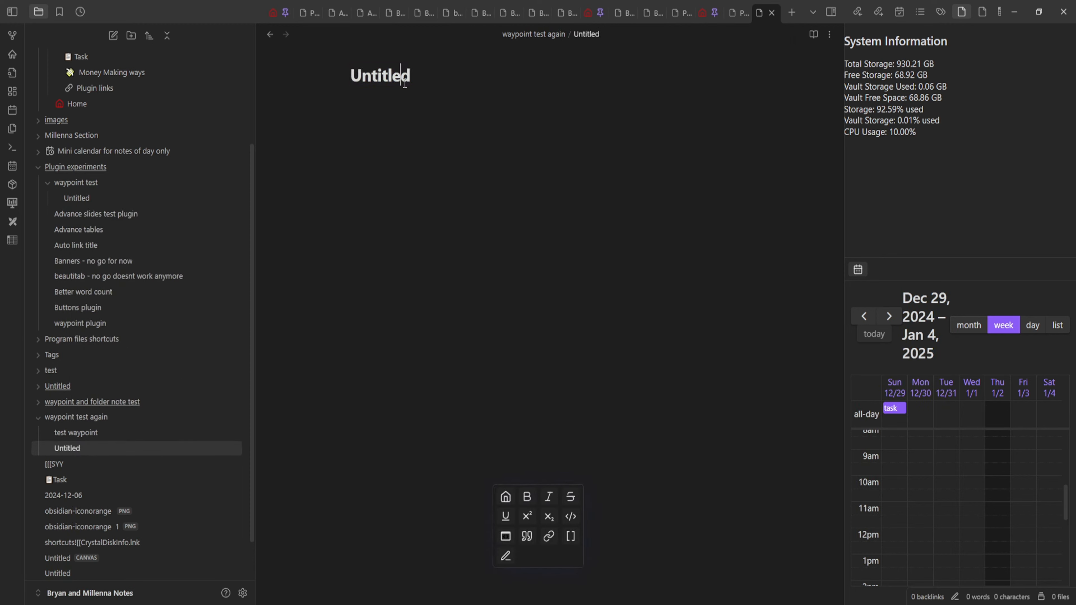
{"action": "type", "text": "fsdfdfdfds"}
{"action": "key", "text": "Return"}
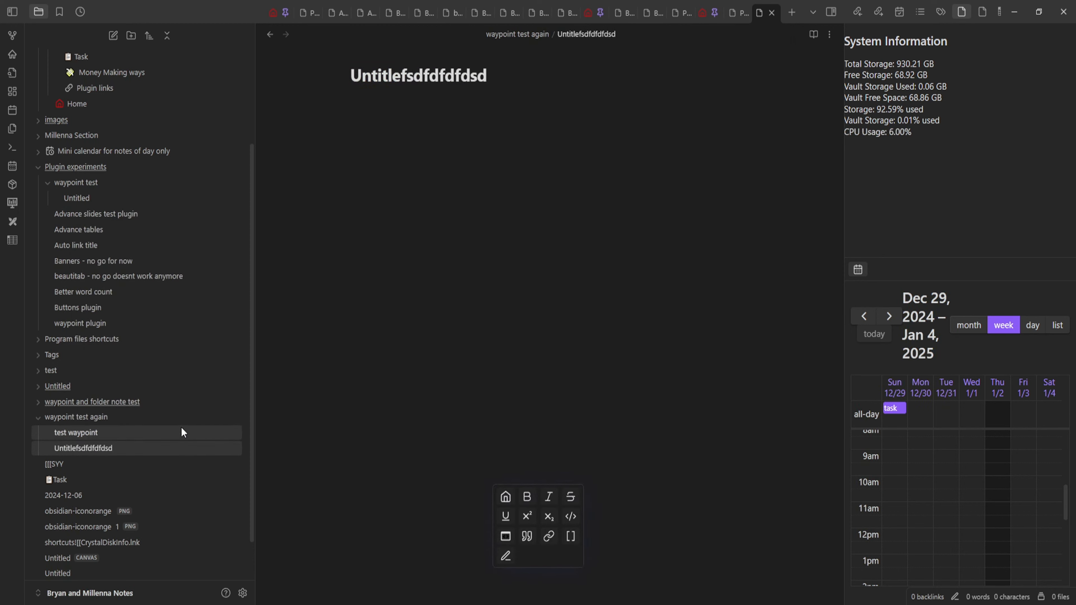
- Try to generate a waypoint in the test waypoint note with the %% Waypoint %% flag, and recheck its folder's contents
{"action": "left_click", "coordinate": [63, 434]}
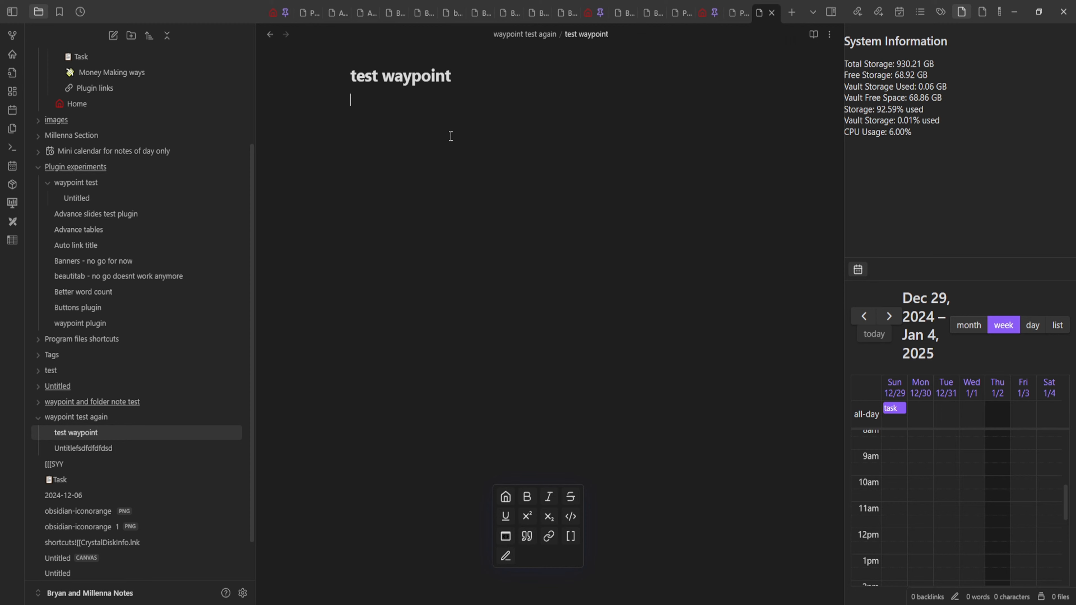
{"action": "type", "text": "%% "}
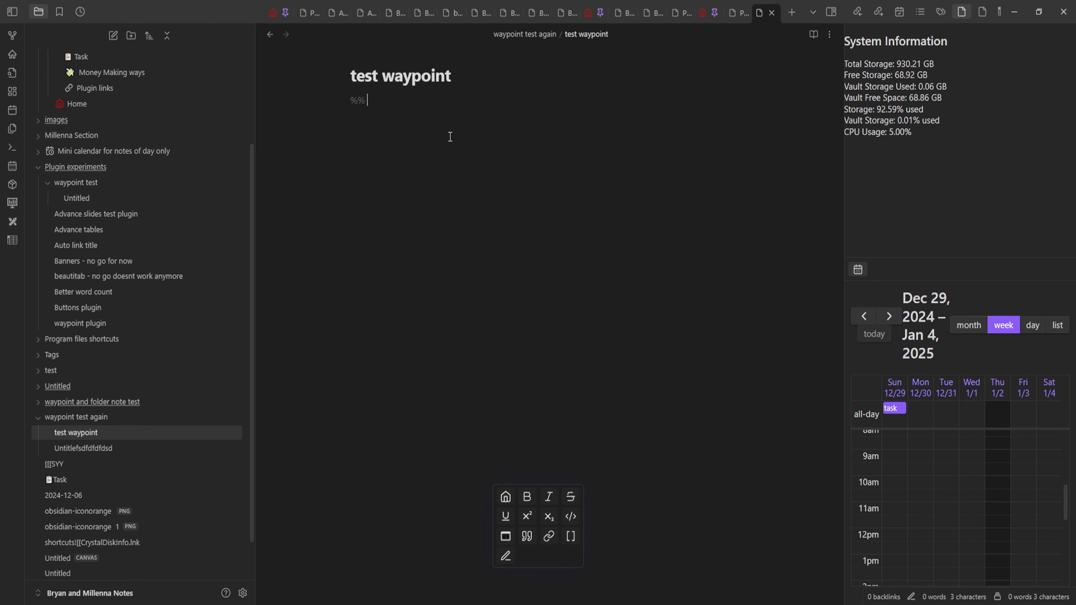
{"action": "type", "text": "waypoint"}
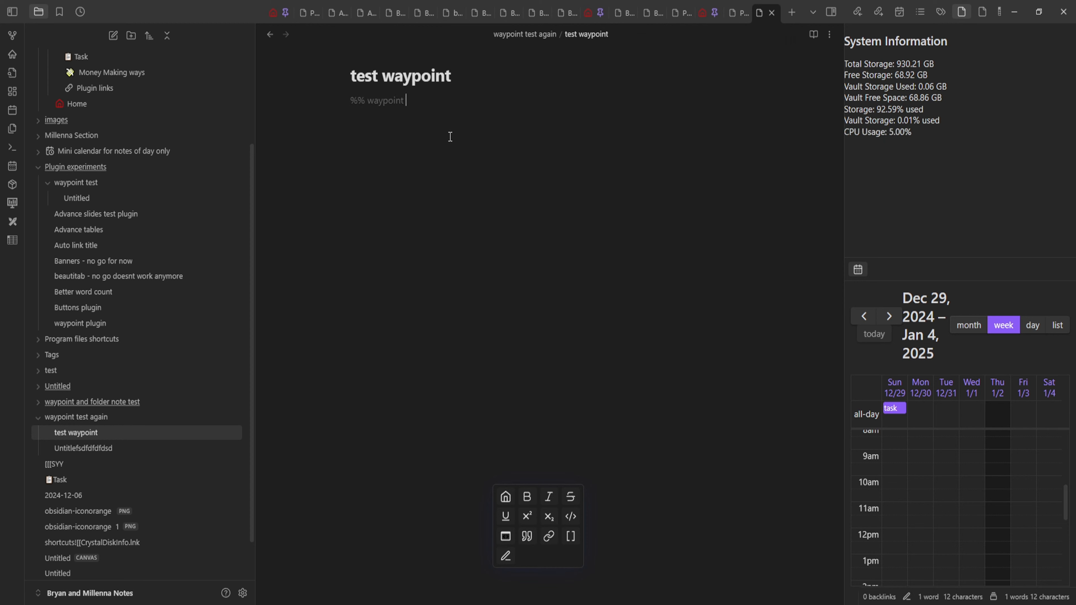
{"action": "type", "text": " %%"}
{"action": "left_click", "coordinate": [375, 104]}
{"action": "key", "text": "BackSpace"}
{"action": "type", "text": "W"}
{"action": "left_click", "coordinate": [456, 175]}
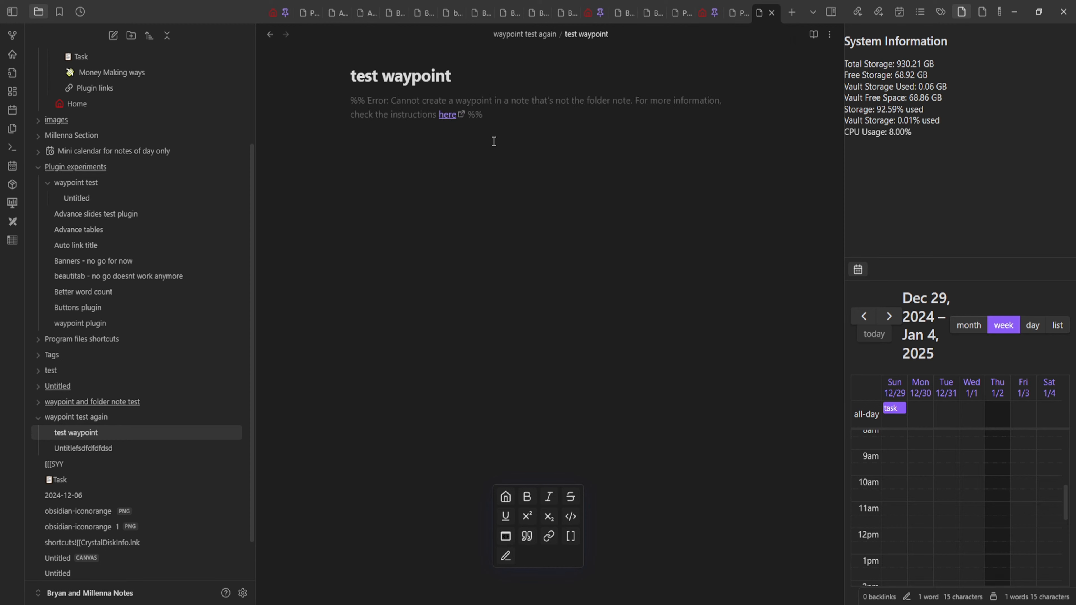
{"action": "left_click", "coordinate": [88, 418]}
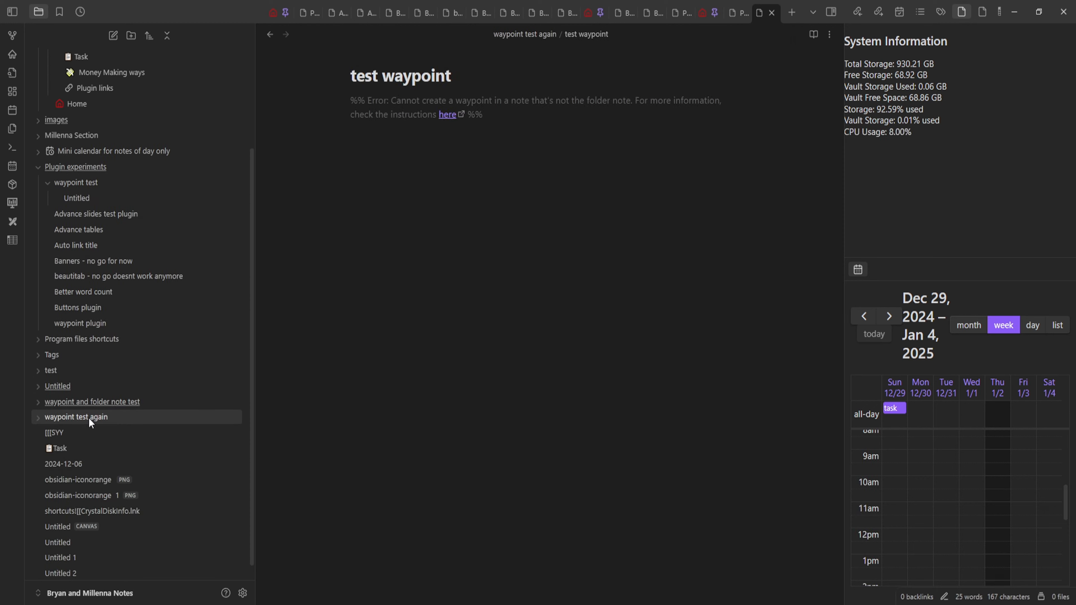
{"action": "left_click", "coordinate": [38, 417]}
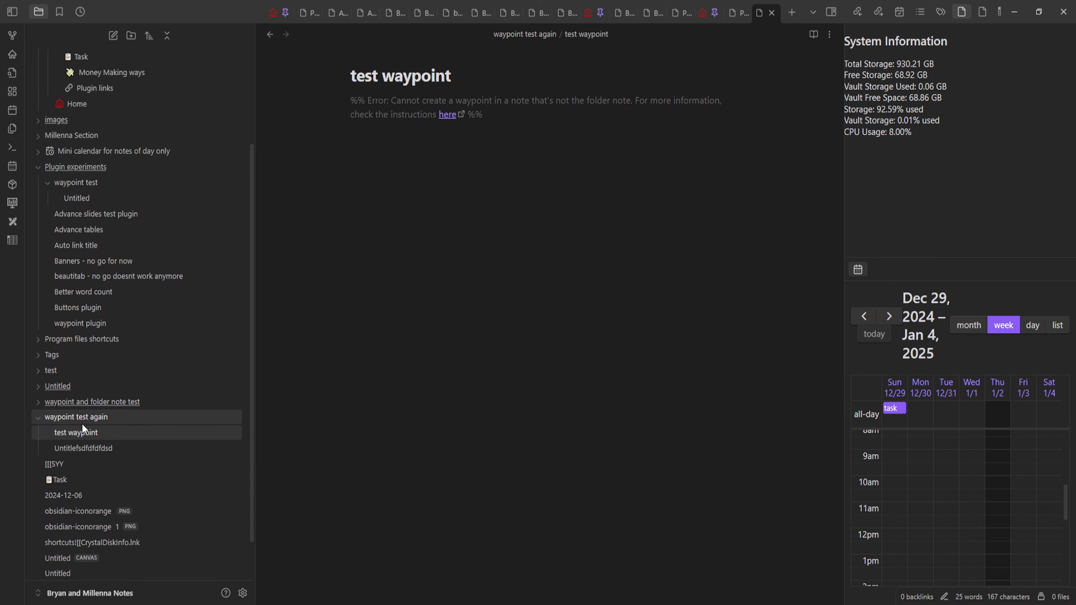
- Check the folder note commands available for the waypoint test again folder without running any of them
{"action": "left_click", "coordinate": [105, 418]}
{"action": "left_click", "coordinate": [68, 416]}
{"action": "left_click", "coordinate": [101, 418]}
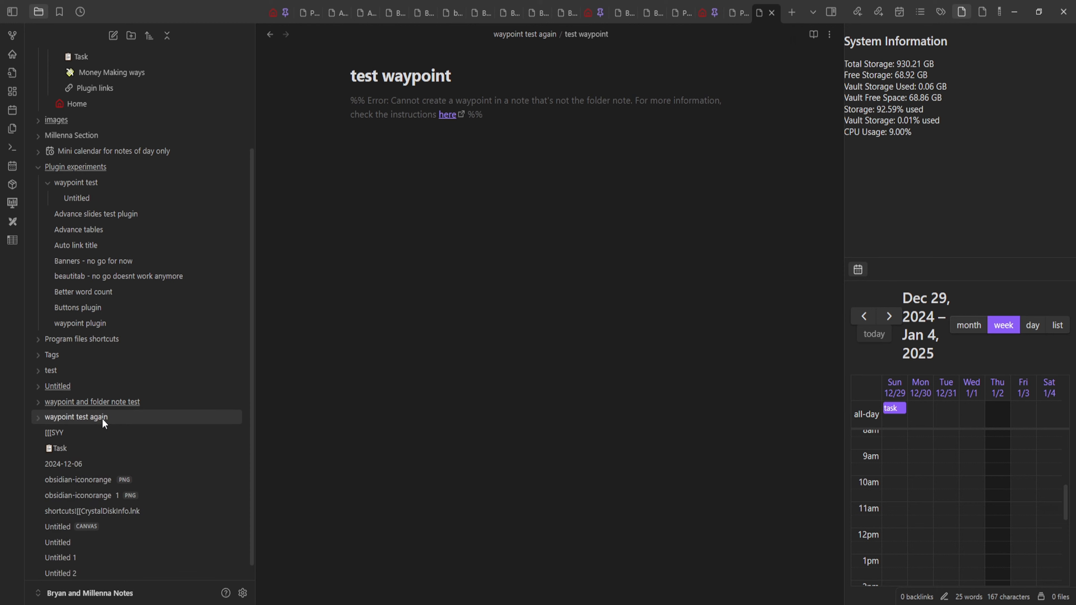
{"action": "right_click", "coordinate": [103, 418]}
{"action": "mouse_move", "coordinate": [176, 360]}
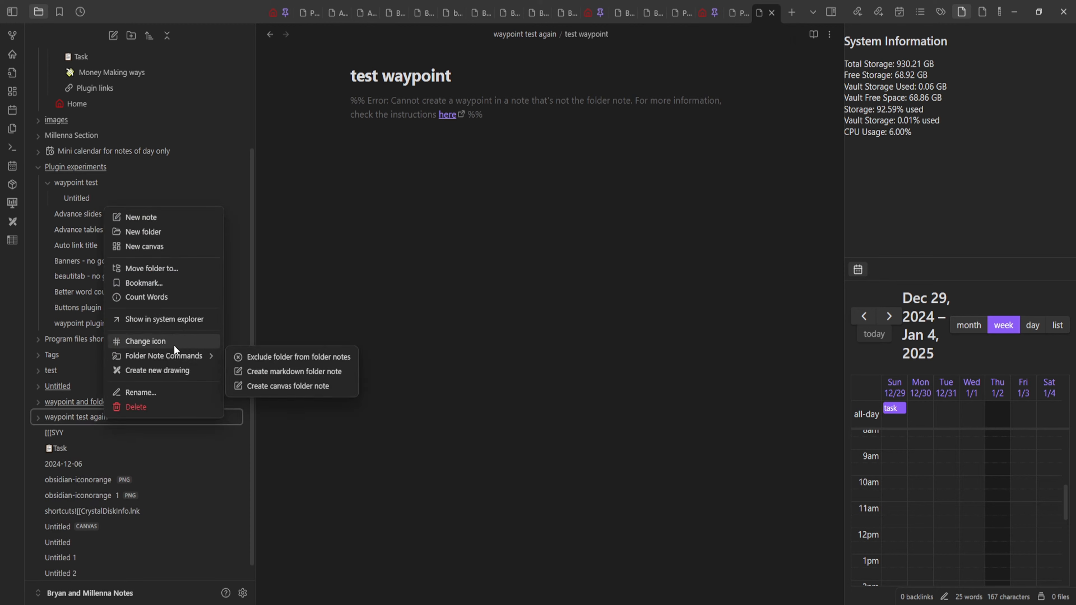
{"action": "left_click", "coordinate": [355, 322]}
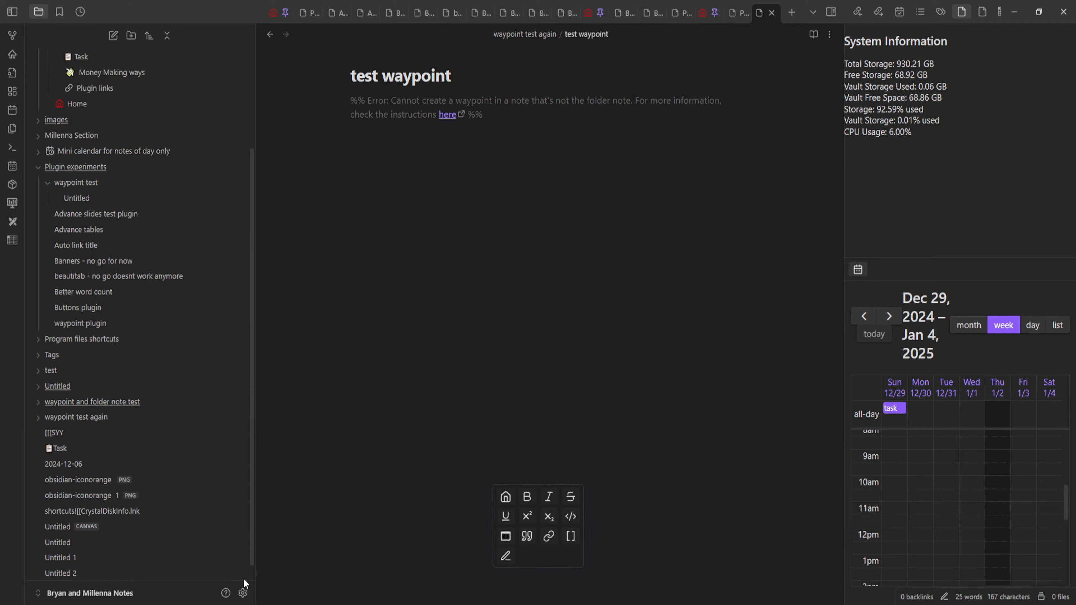
- Find Waypoint among the installed community plugins and view its description page
{"action": "left_click", "coordinate": [243, 593]}
{"action": "scroll", "coordinate": [473, 319], "scroll_direction": "down", "scroll_amount": 5}
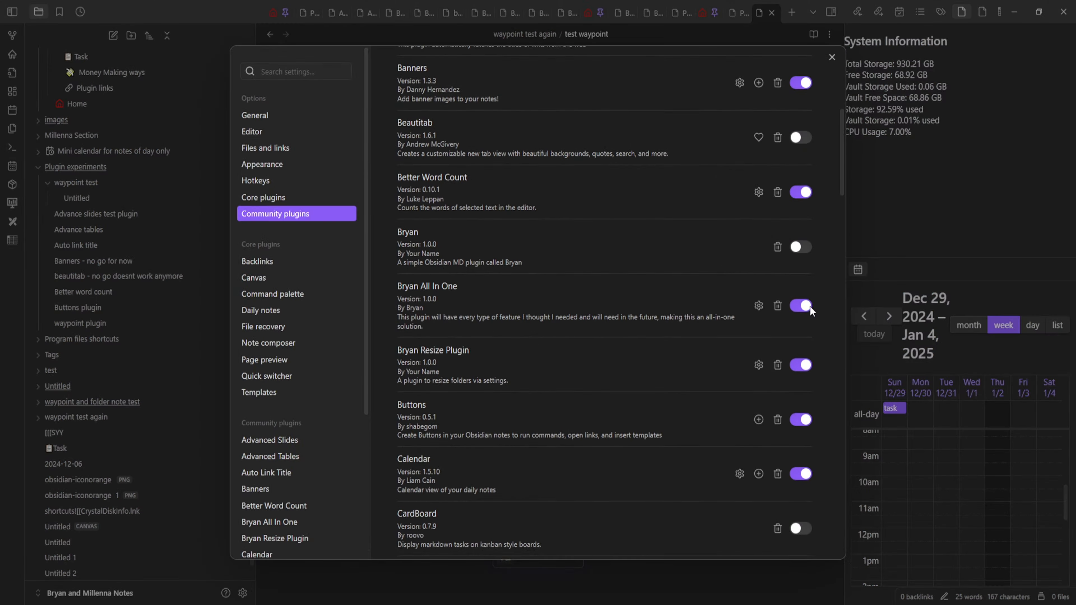
{"action": "left_click_drag", "start_coordinate": [843, 172], "coordinate": [837, 345]}
{"action": "scroll", "coordinate": [812, 508], "scroll_direction": "down", "scroll_amount": 4}
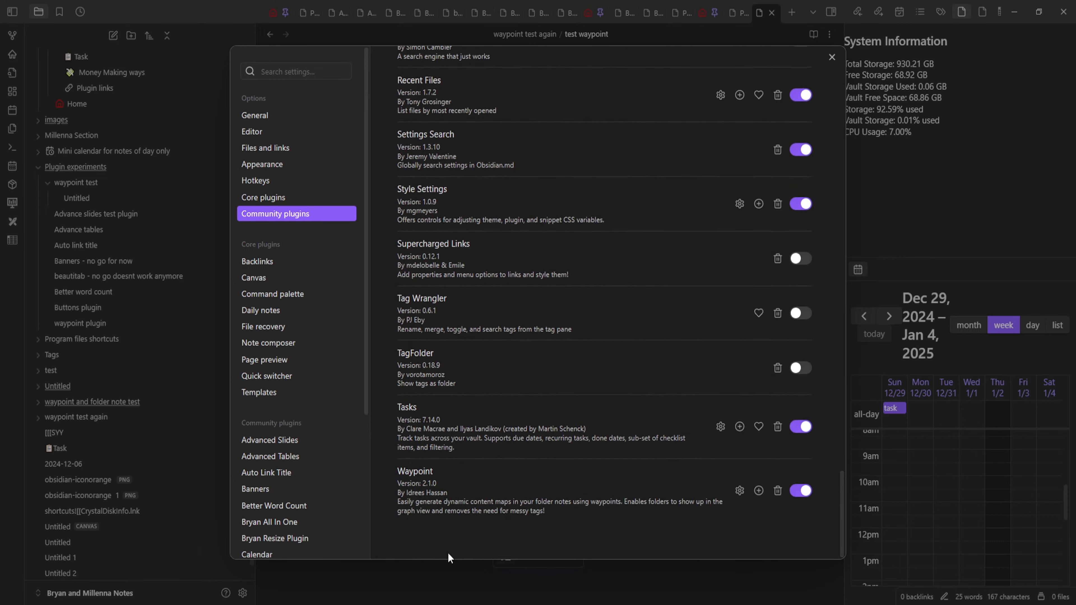
{"action": "left_click", "coordinate": [444, 485]}
{"action": "scroll", "coordinate": [495, 384], "scroll_direction": "down", "scroll_amount": 5}
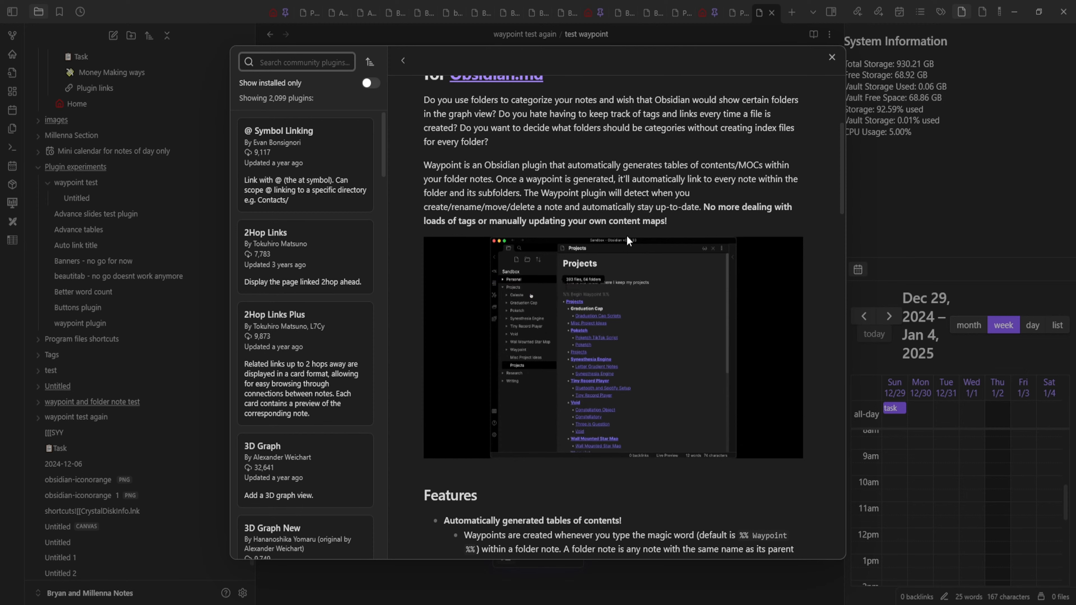
- Read the Waypoint features and How To Use instructions on folder notes and the trigger flag, and close the settings
{"action": "scroll", "coordinate": [602, 257], "scroll_direction": "down", "scroll_amount": 4}
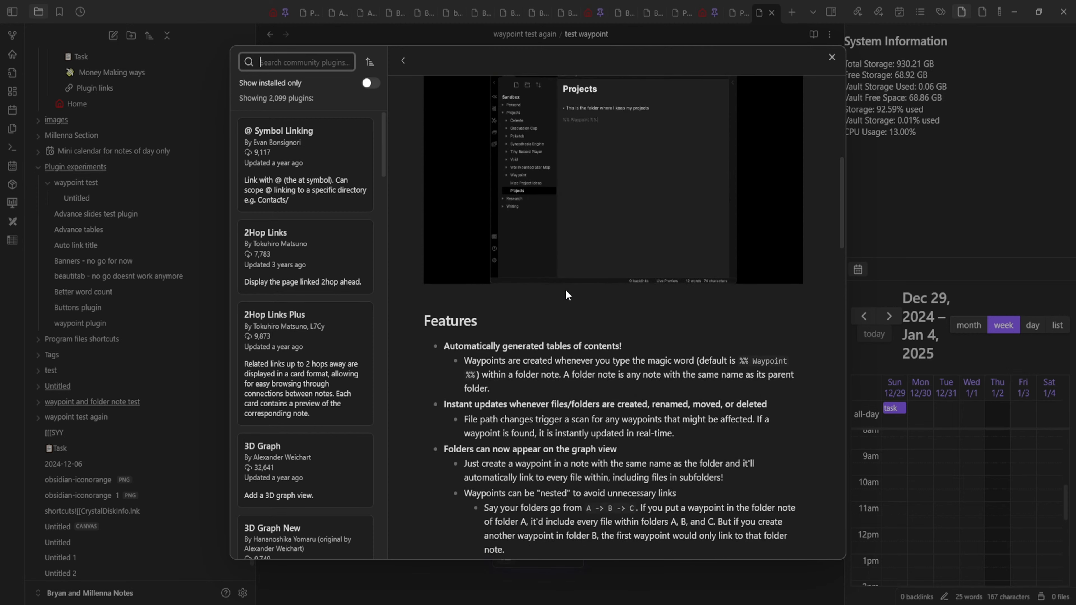
{"action": "scroll", "coordinate": [551, 293], "scroll_direction": "down", "scroll_amount": 1}
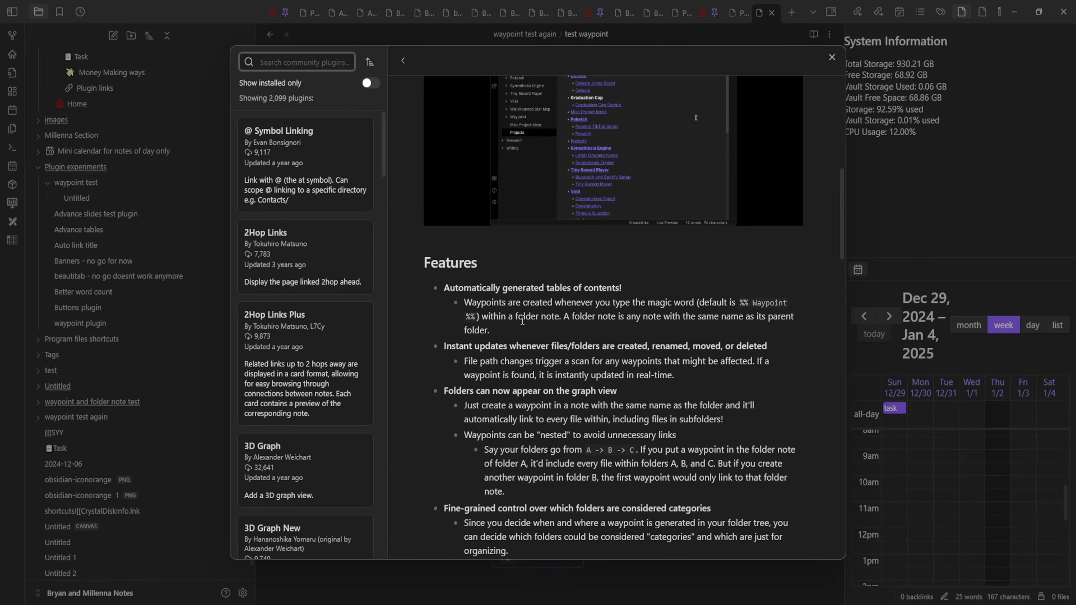
{"action": "scroll", "coordinate": [569, 295], "scroll_direction": "up", "scroll_amount": 5}
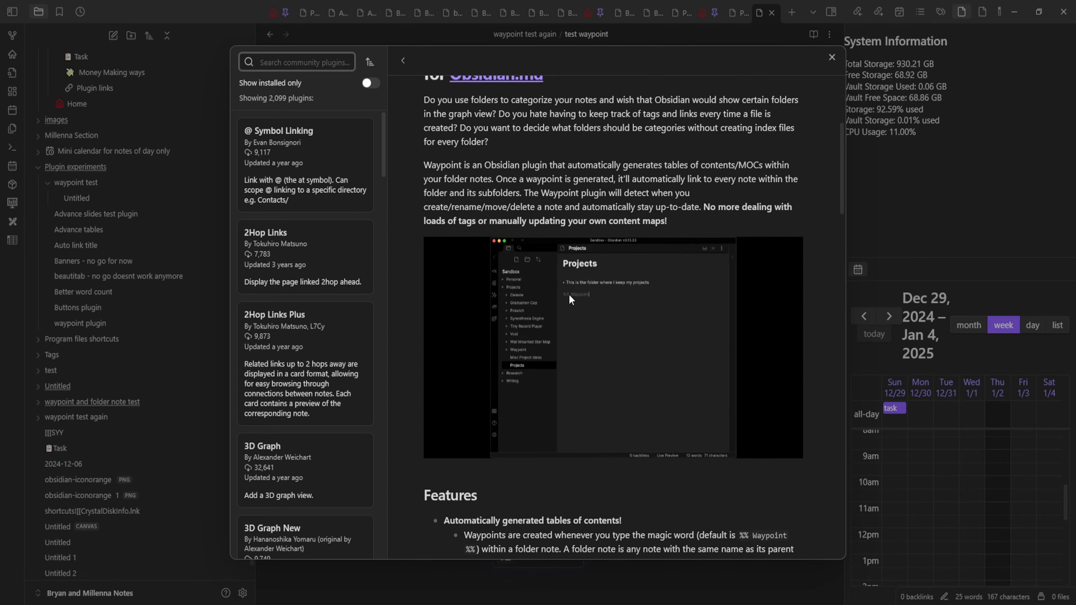
{"action": "scroll", "coordinate": [581, 314], "scroll_direction": "down", "scroll_amount": 13}
{"action": "scroll", "coordinate": [568, 348], "scroll_direction": "down", "scroll_amount": 10}
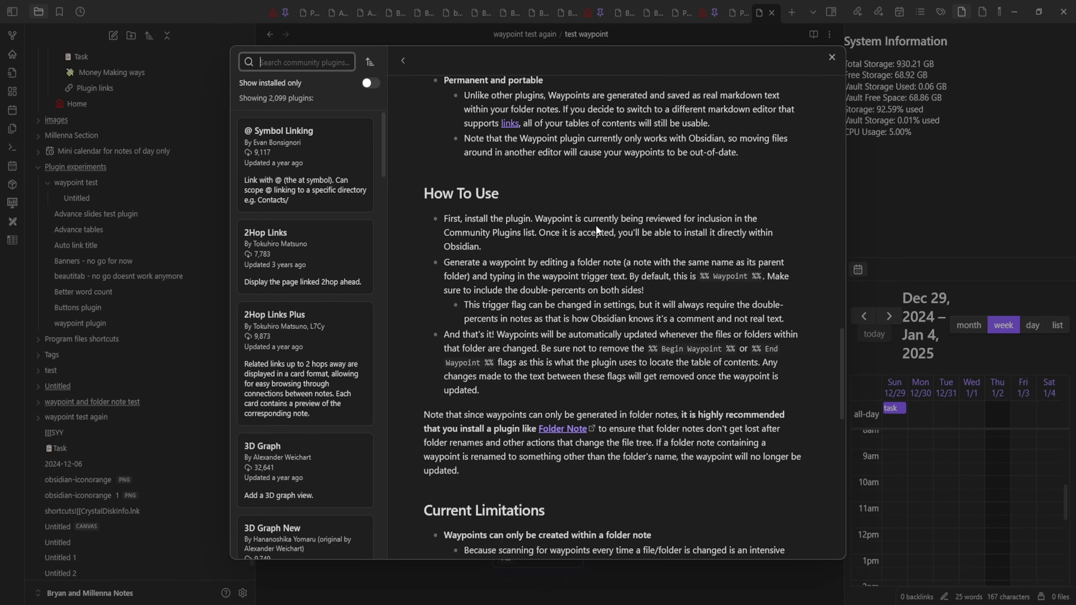
{"action": "scroll", "coordinate": [613, 237], "scroll_direction": "down", "scroll_amount": 1}
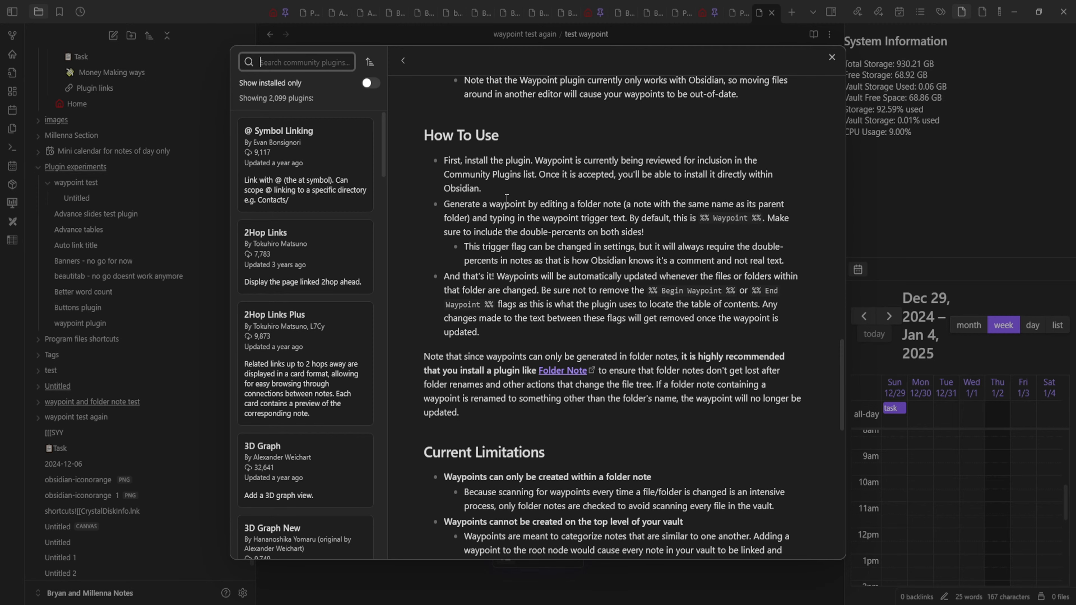
{"action": "key", "text": "Escape"}
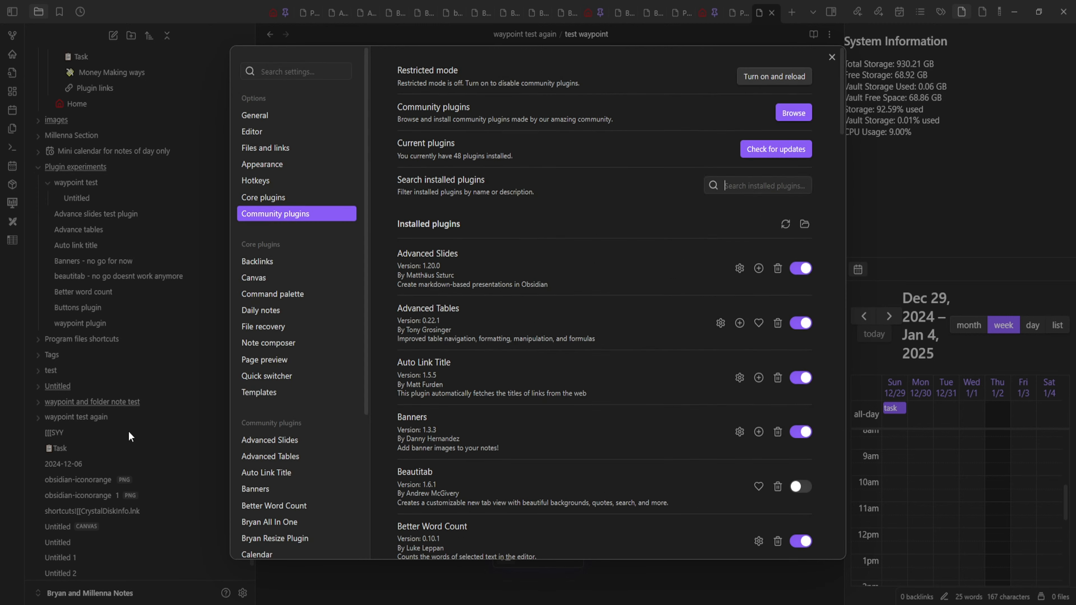
{"action": "key", "text": "Escape"}
- Rename the test waypoint note as "waypoint test again" to match its parent folder
{"action": "left_click", "coordinate": [113, 420]}
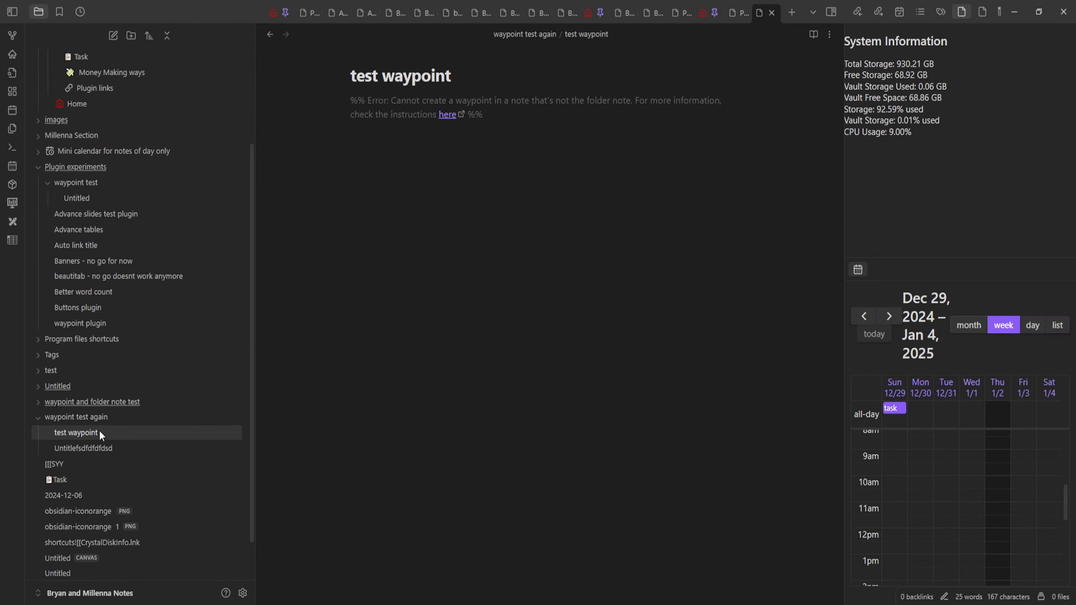
{"action": "left_click", "coordinate": [106, 430]}
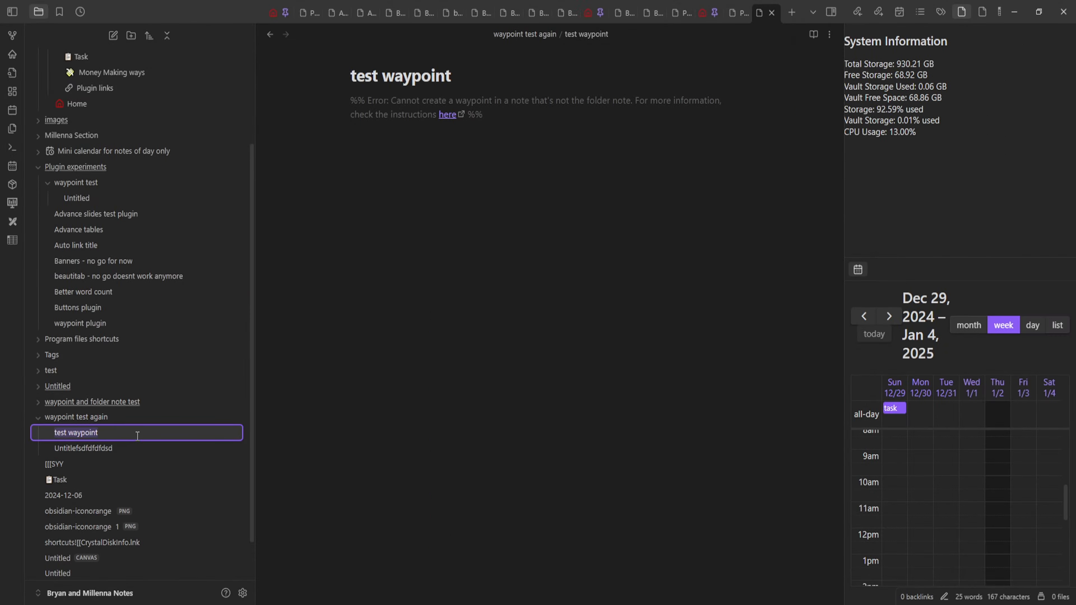
{"action": "type", "text": "Way"}
{"action": "key", "text": "BackSpace"}
{"action": "key", "text": "BackSpace"}
{"action": "key", "text": "BackSpace"}
{"action": "type", "text": "waypoint test again"}
{"action": "key", "text": "Return"}
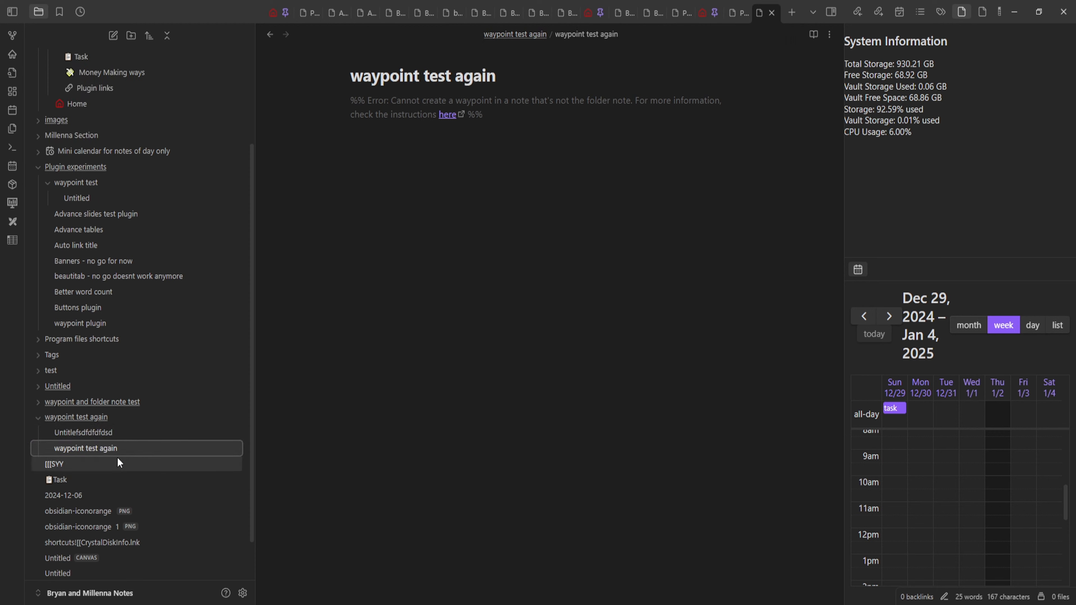
- Replace the error text in the waypoint test again note with the %% Waypoint %% flag to generate its list
{"action": "left_click", "coordinate": [483, 137]}
{"action": "key", "text": "ctrl+a"}
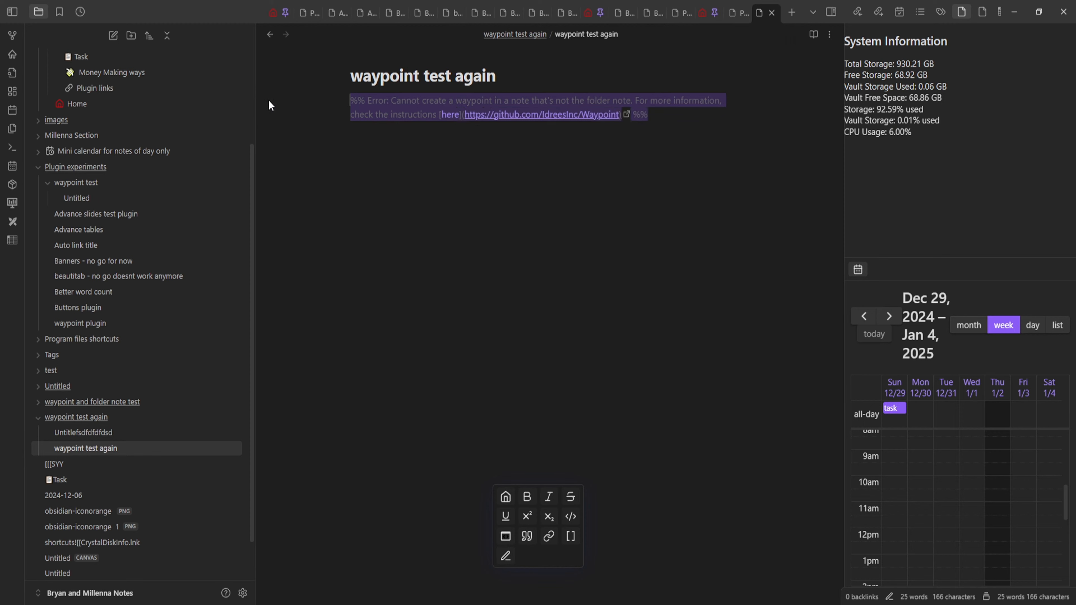
{"action": "key", "text": "BackSpace"}
{"action": "type", "text": "%% "}
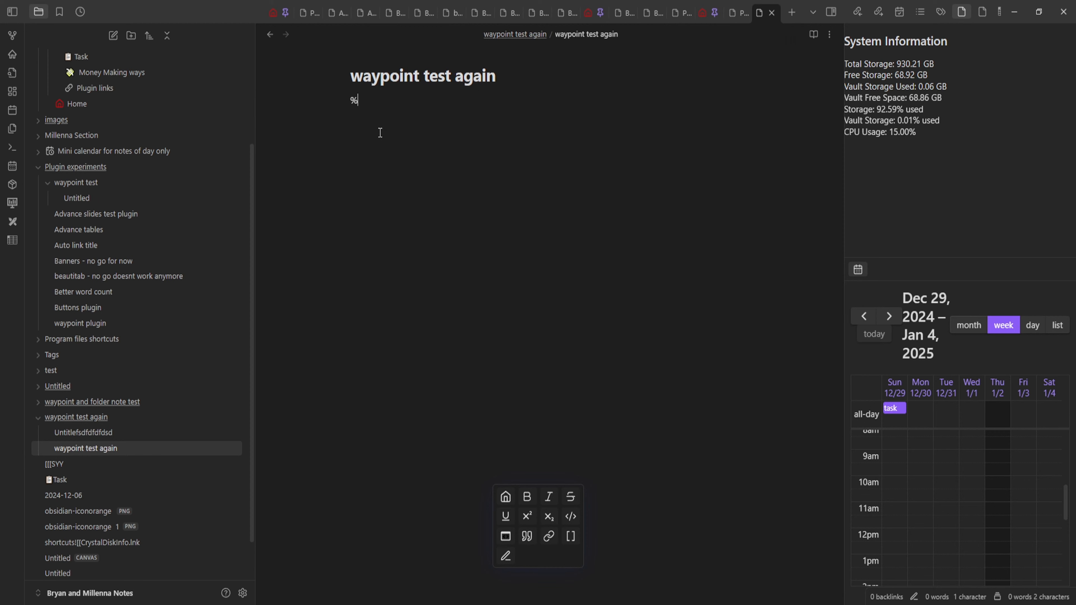
{"action": "type", "text": "Waypoint "}
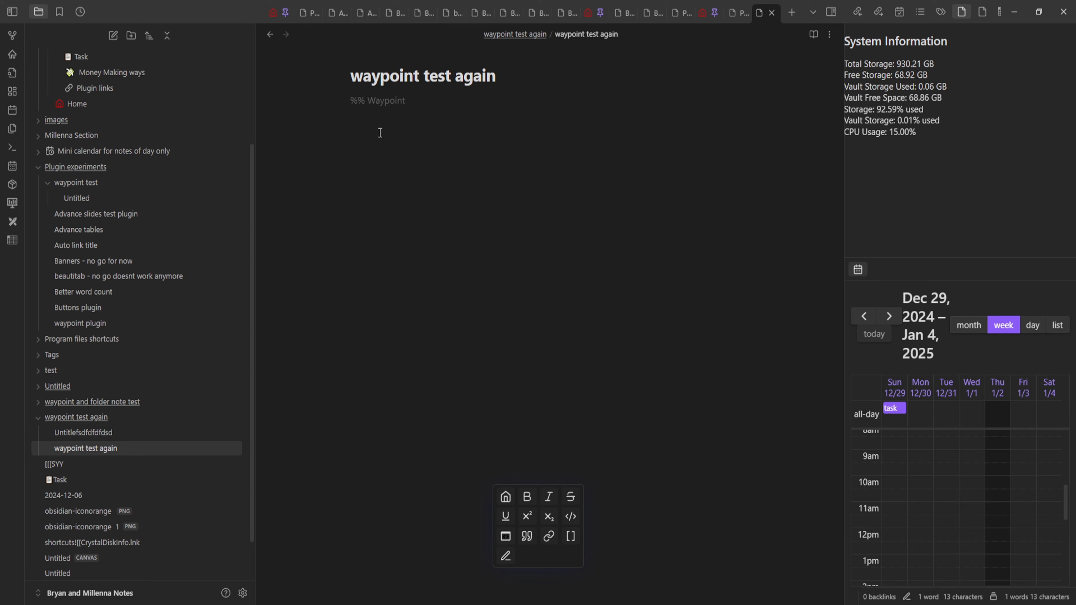
{"action": "type", "text": "%%"}
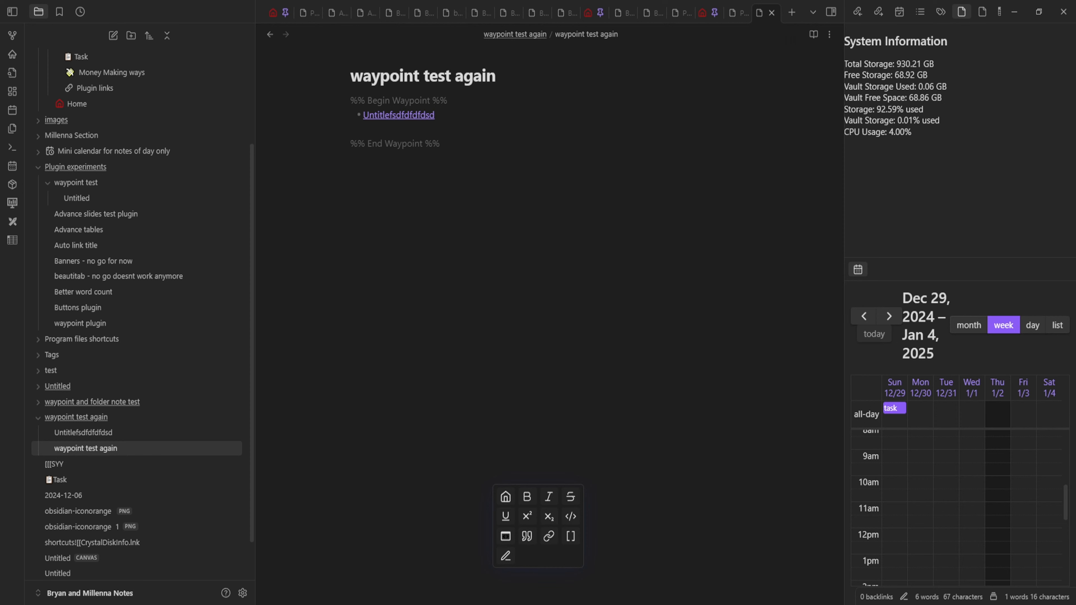
- Review the waypoint test again folder, the waypoint plugin note and the waypoint list in the Plugin experiments folder note
{"action": "key", "text": "alt+Tab"}
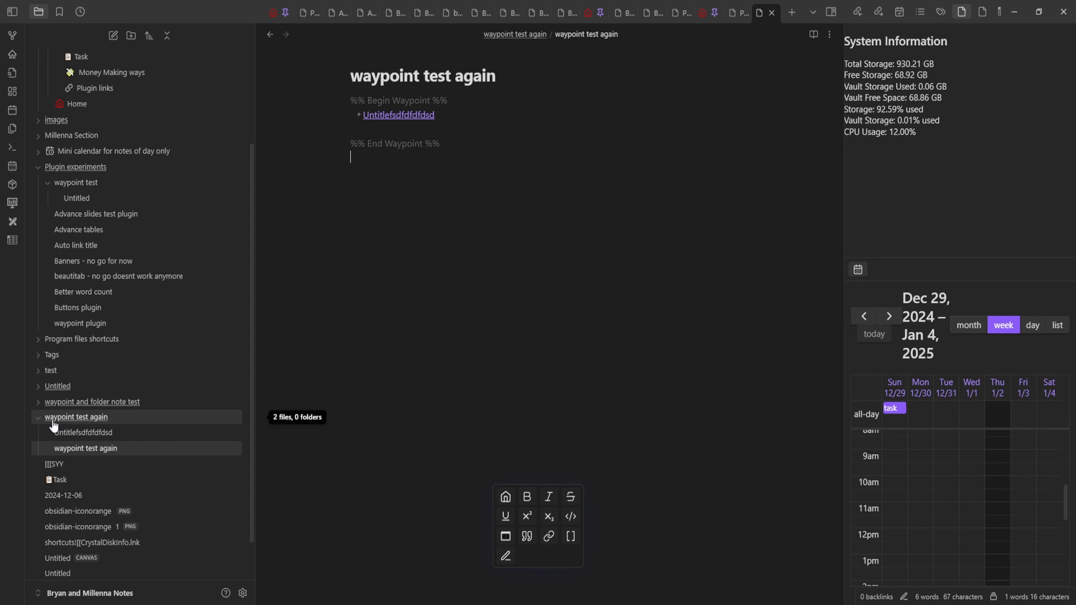
{"action": "left_click", "coordinate": [38, 418]}
{"action": "left_click", "coordinate": [40, 418]}
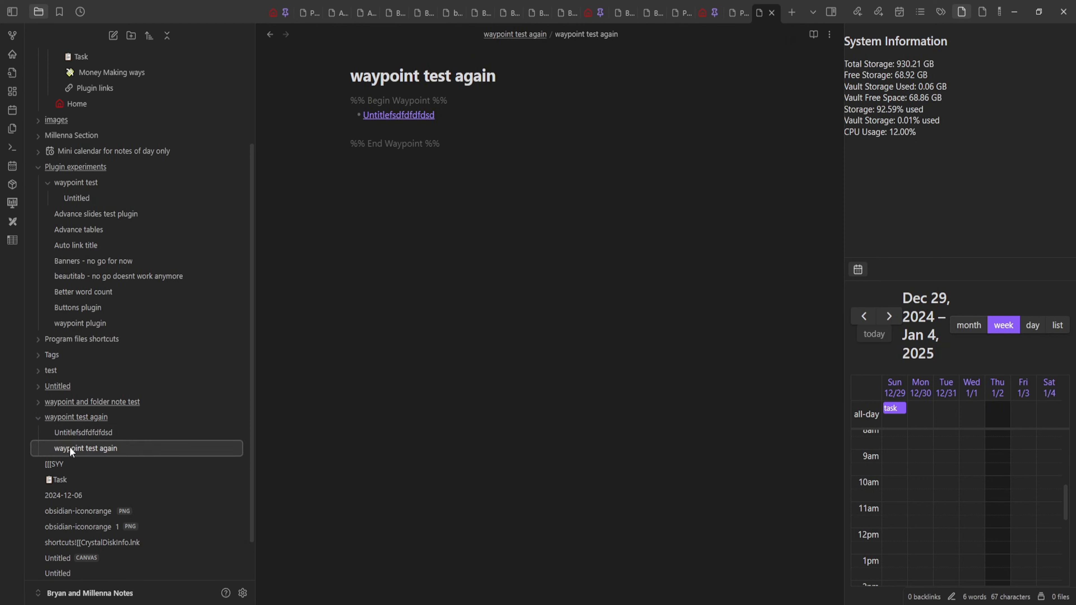
{"action": "left_click", "coordinate": [44, 327]}
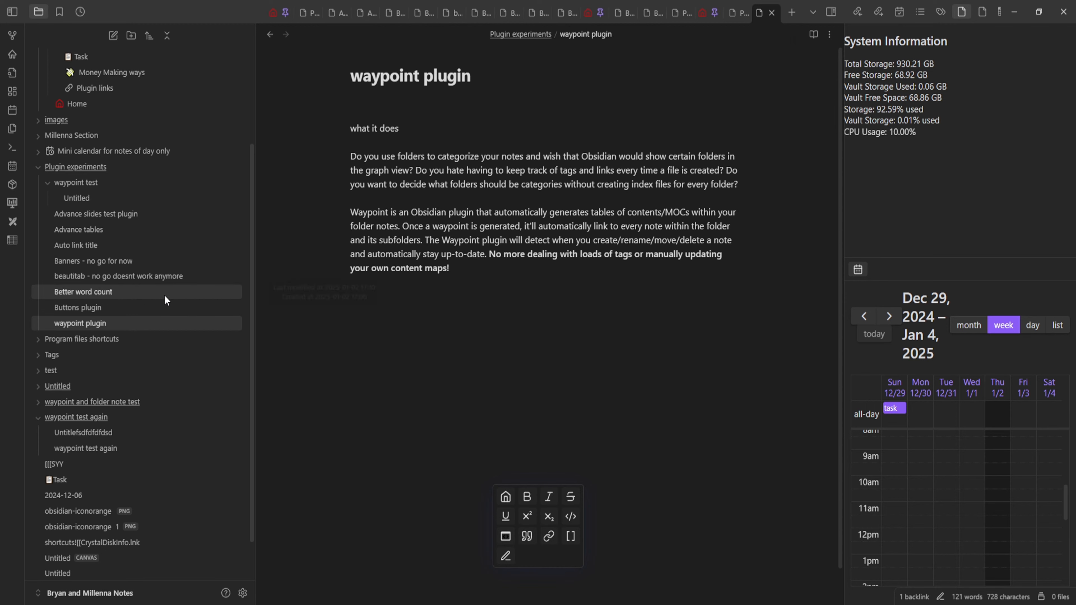
{"action": "left_click", "coordinate": [77, 166]}
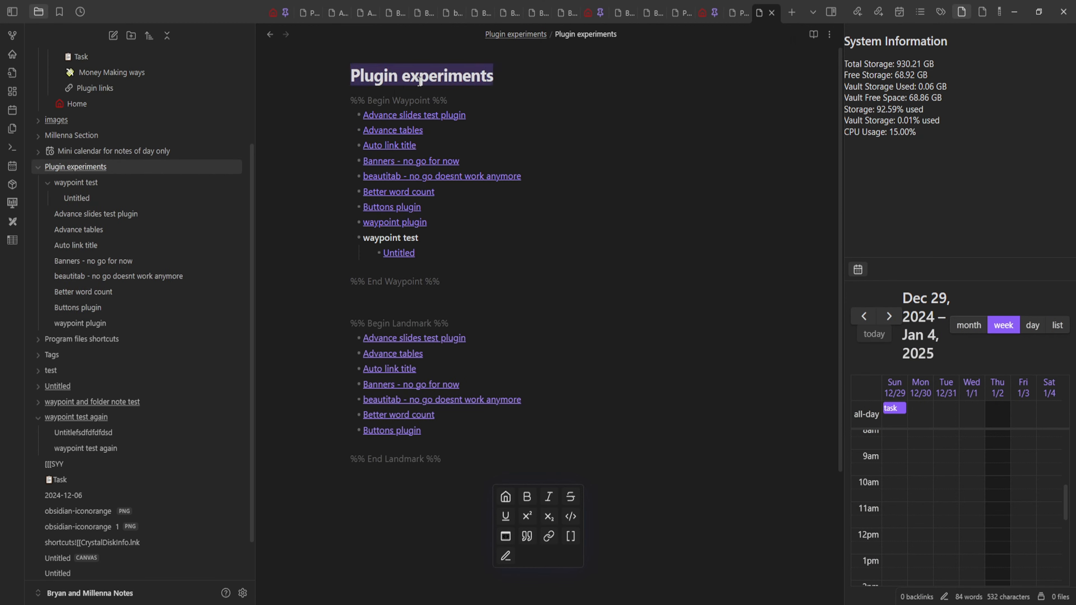
- Try to retitle the waypoint plugin note as "Plugin experiments", and restore its title
{"action": "left_click", "coordinate": [82, 324]}
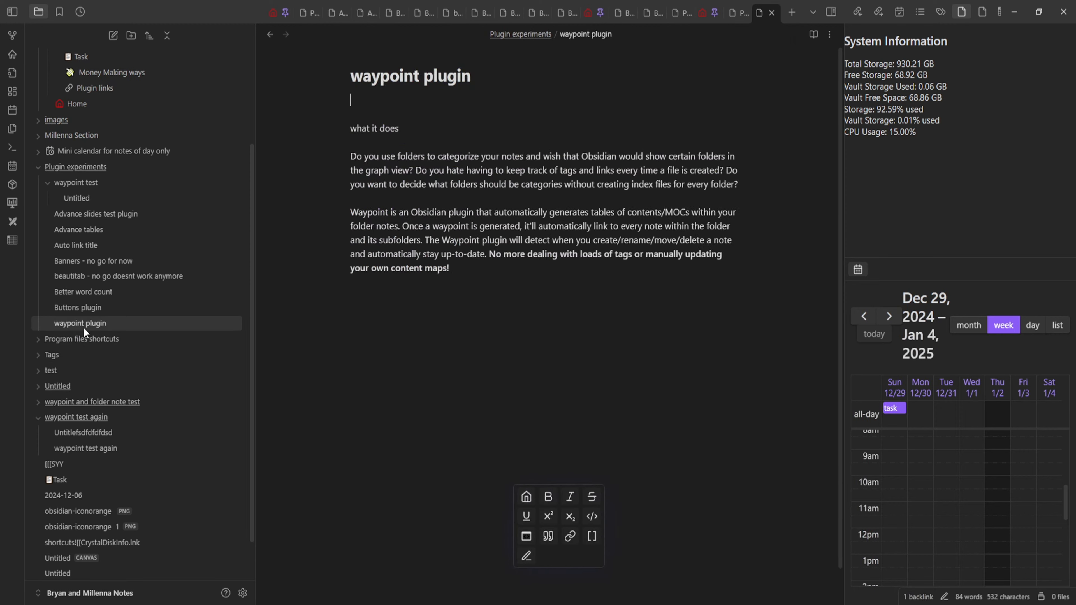
{"action": "triple_click", "coordinate": [419, 81]}
{"action": "type", "text": "Plugin experiments"}
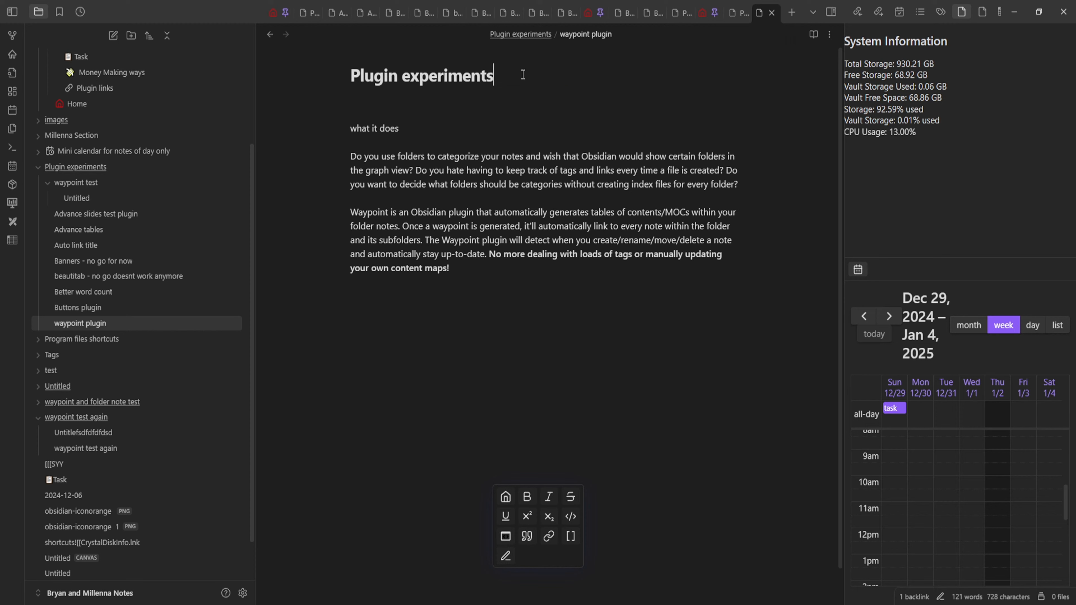
{"action": "key", "text": "Return"}
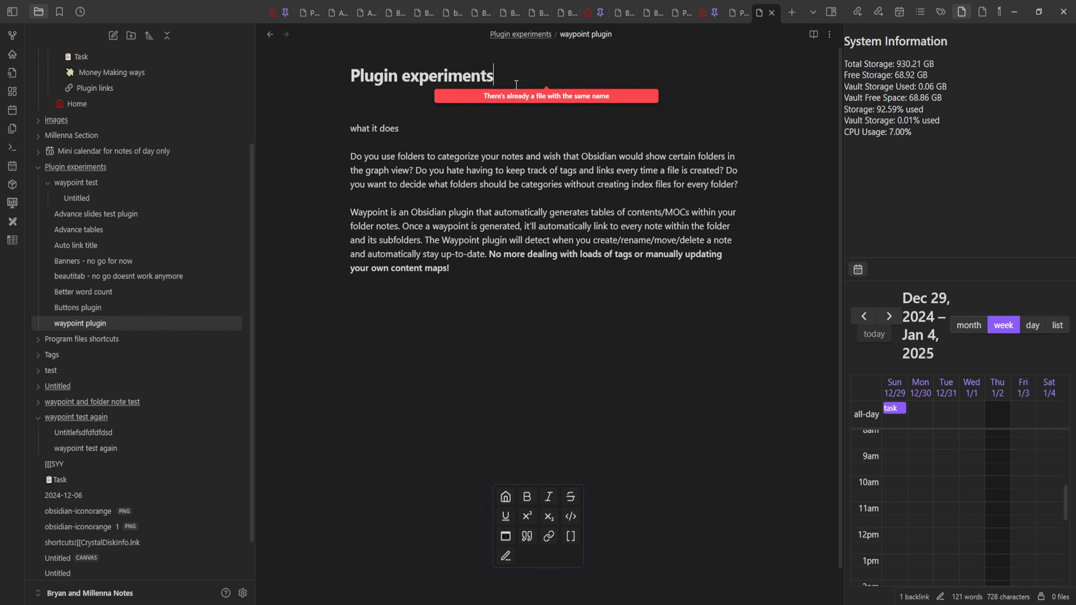
{"action": "key", "text": "ctrl+z"}
{"action": "left_click", "coordinate": [482, 365]}
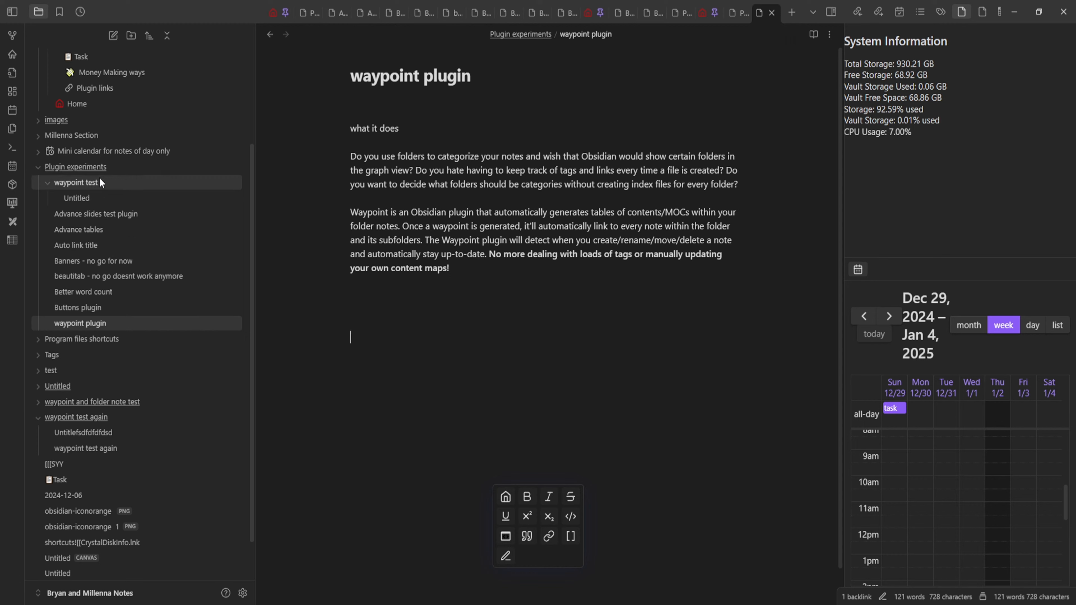
- Delete the Untitled note inside the waypoint test folder and the waypoint test folder itself
{"action": "left_click", "coordinate": [49, 184]}
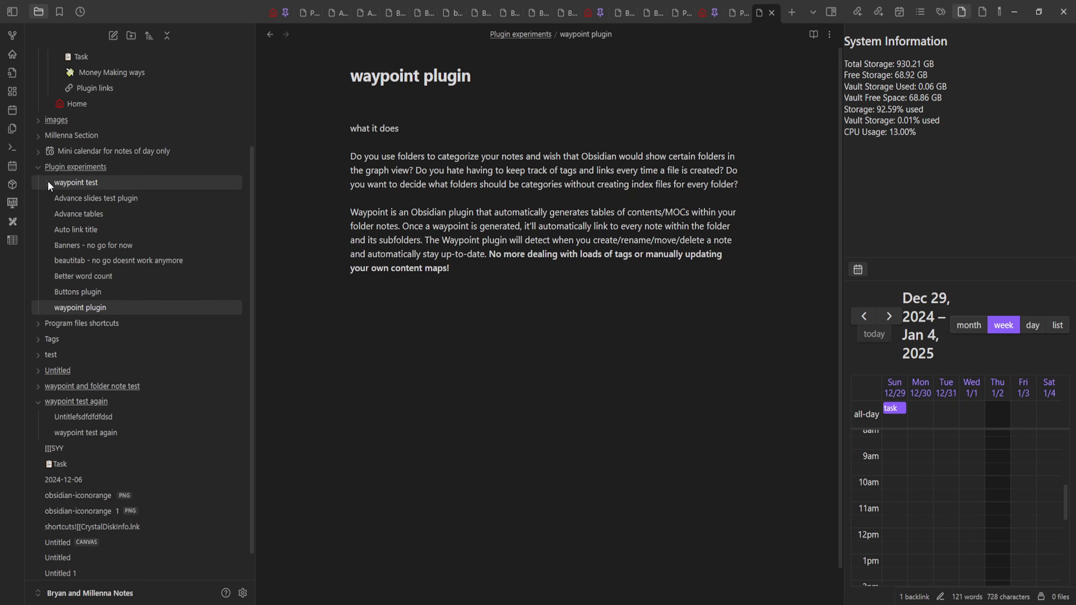
{"action": "left_click", "coordinate": [51, 185]}
{"action": "left_click", "coordinate": [50, 185]}
{"action": "left_click", "coordinate": [86, 187]}
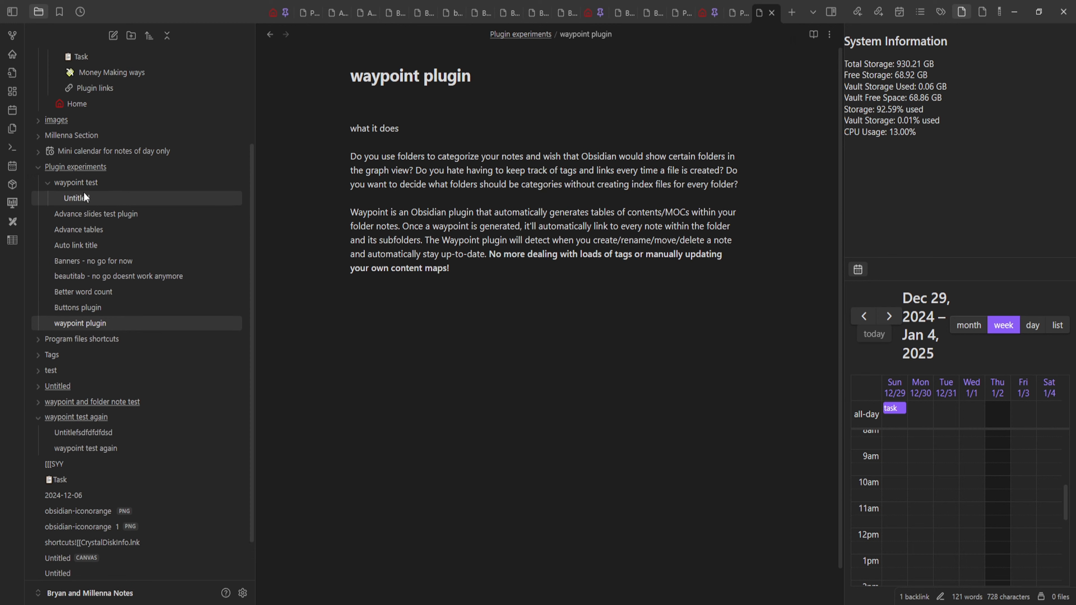
{"action": "right_click", "coordinate": [117, 187]}
{"action": "left_click", "coordinate": [155, 230]}
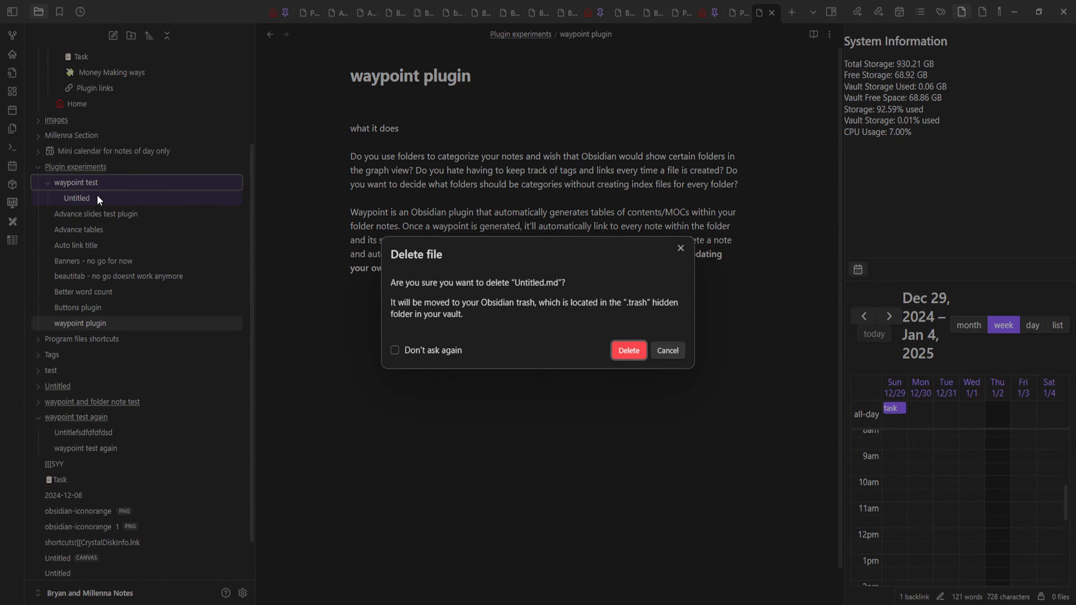
{"action": "left_click", "coordinate": [639, 350]}
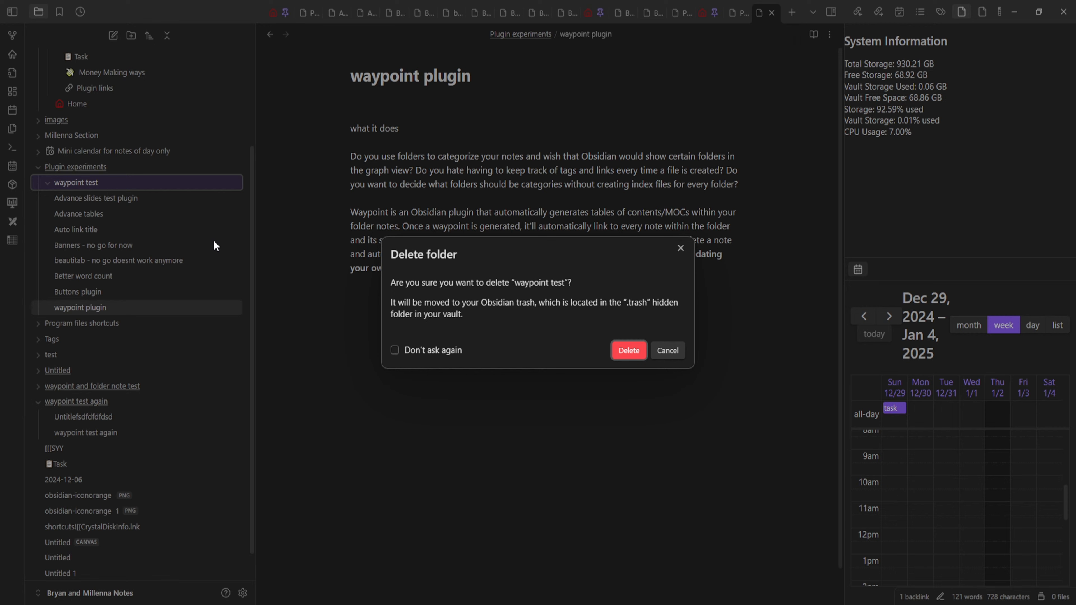
{"action": "left_click", "coordinate": [634, 351]}
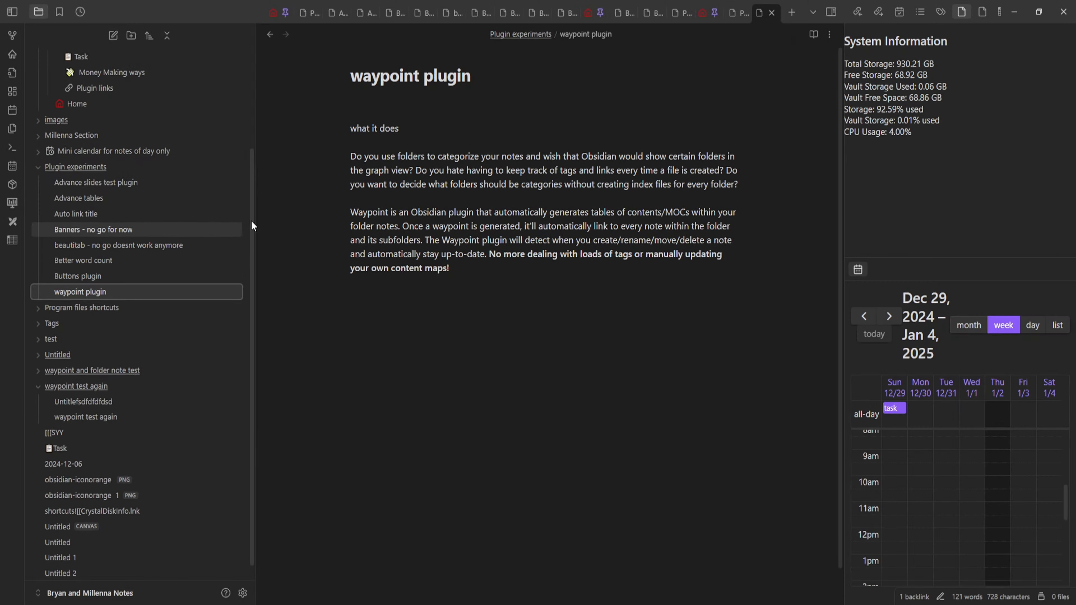
{"action": "scroll", "coordinate": [259, 209], "scroll_direction": "down", "scroll_amount": 1}
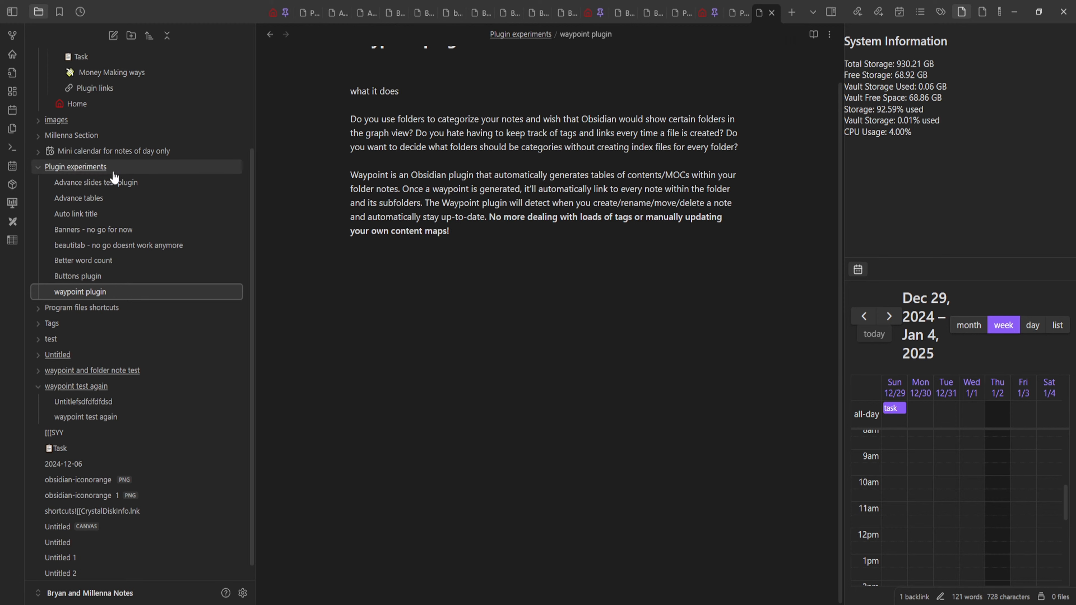
{"action": "left_click", "coordinate": [491, 355]}
{"action": "scroll", "coordinate": [491, 352], "scroll_direction": "up", "scroll_amount": 1}
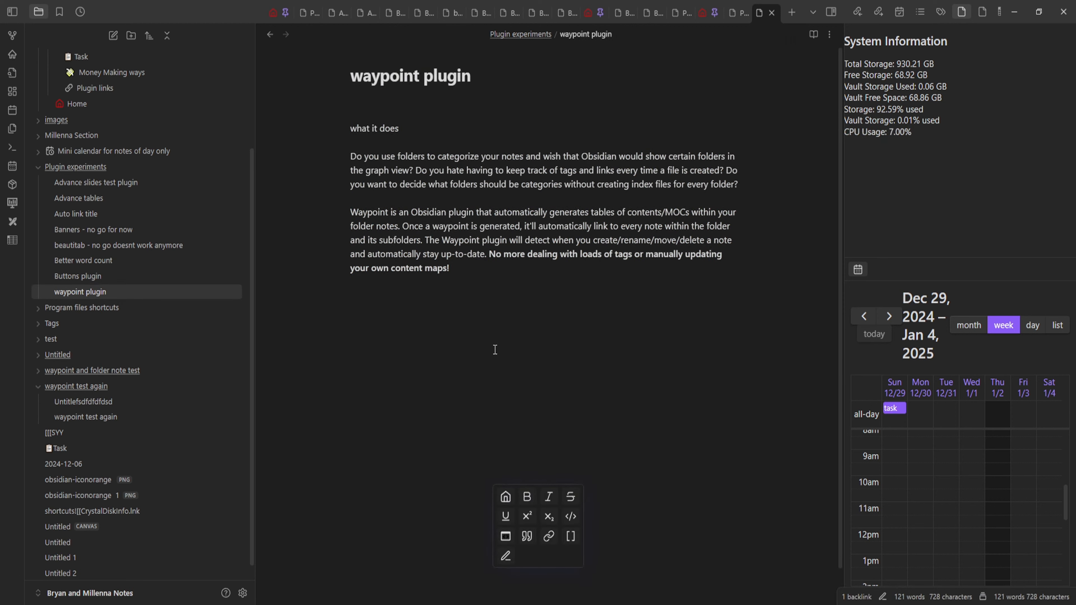
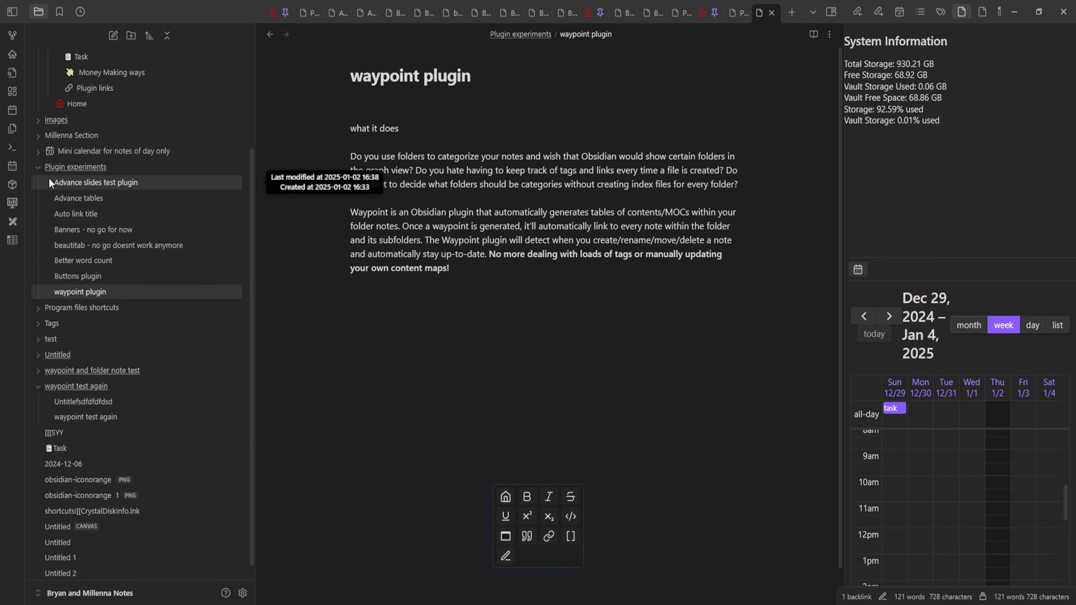
- Collapse the Plugin experiments folder and open its folder note to review the Waypoint and Landmark lists
{"action": "left_click", "coordinate": [36, 167]}
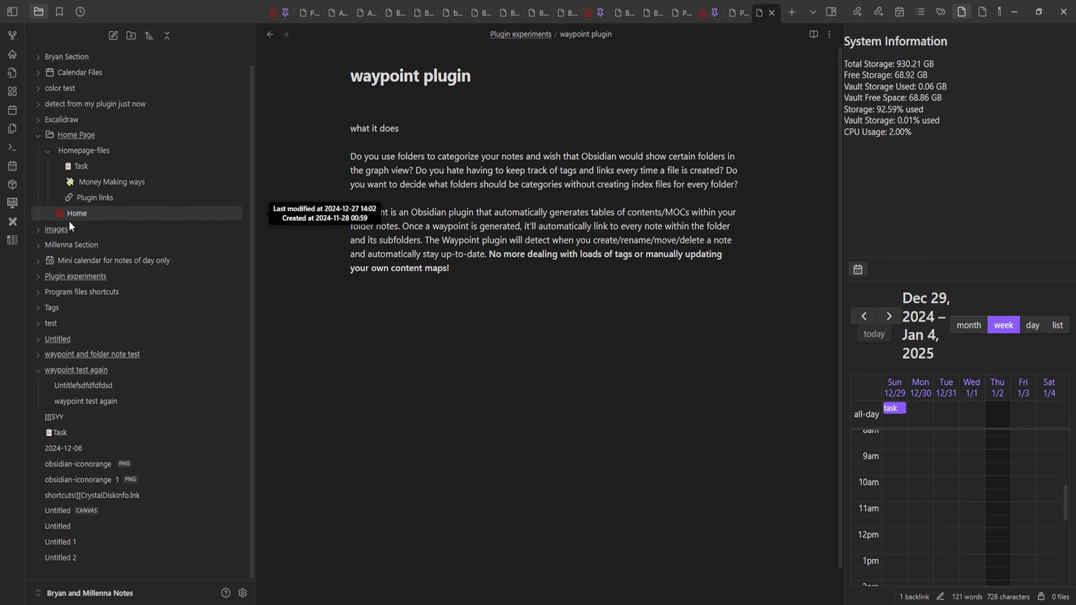
{"action": "left_click", "coordinate": [75, 277]}
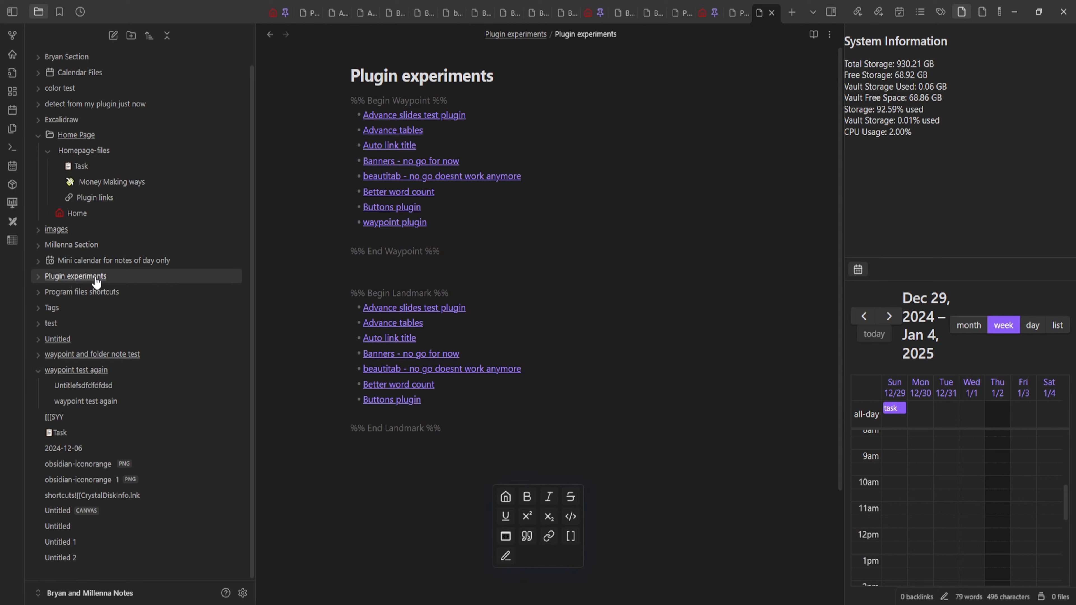
{"action": "right_click", "coordinate": [120, 278]}
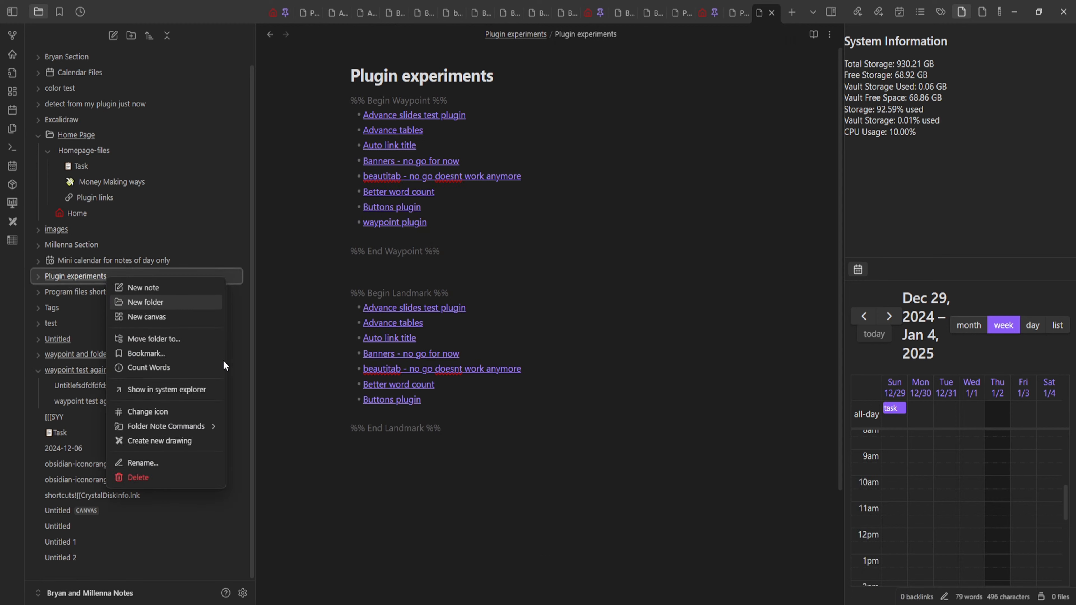
{"action": "left_click", "coordinate": [344, 266]}
{"action": "left_click_drag", "start_coordinate": [450, 102], "coordinate": [354, 103]}
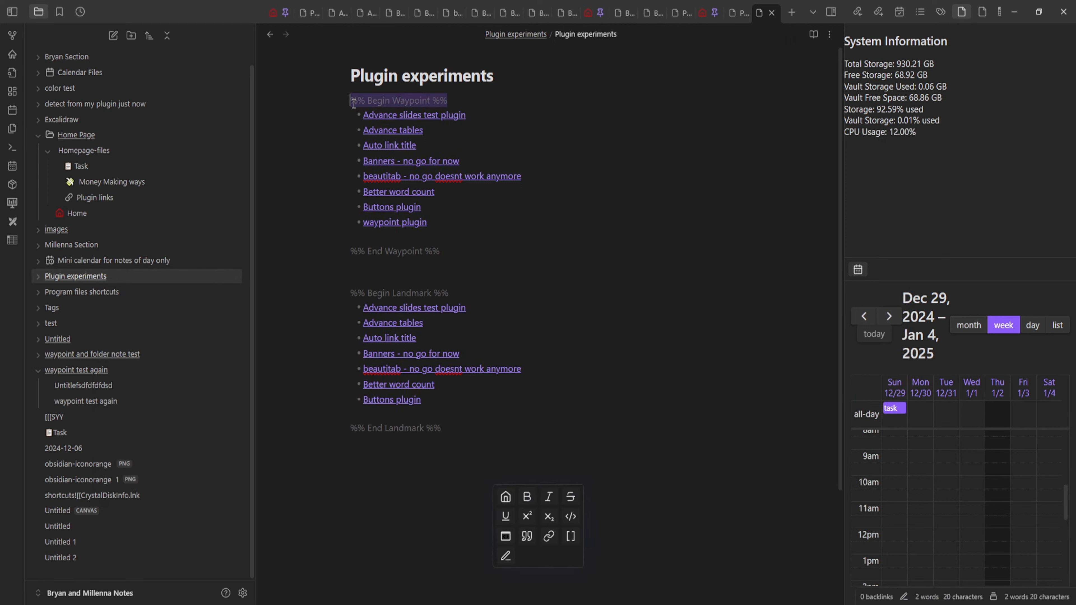
{"action": "left_click", "coordinate": [460, 104]}
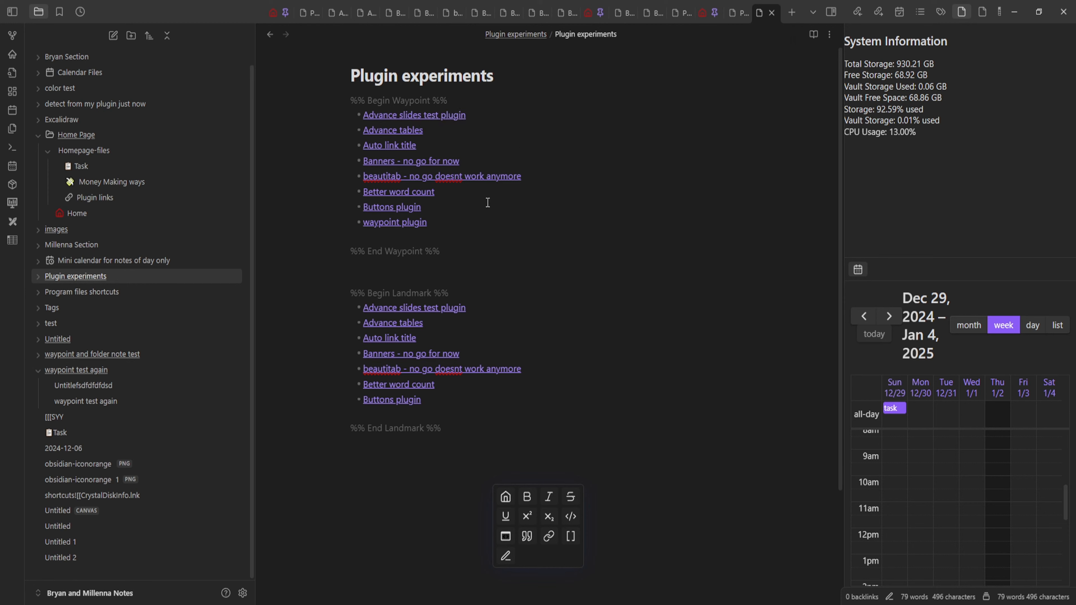
{"action": "scroll", "coordinate": [466, 221], "scroll_direction": "down", "scroll_amount": 2}
{"action": "scroll", "coordinate": [440, 243], "scroll_direction": "up", "scroll_amount": 2}
- Open the Advance slides test plugin note from the Waypoint list, return to the folder note, and preview its linked notes
{"action": "left_click", "coordinate": [415, 121]}
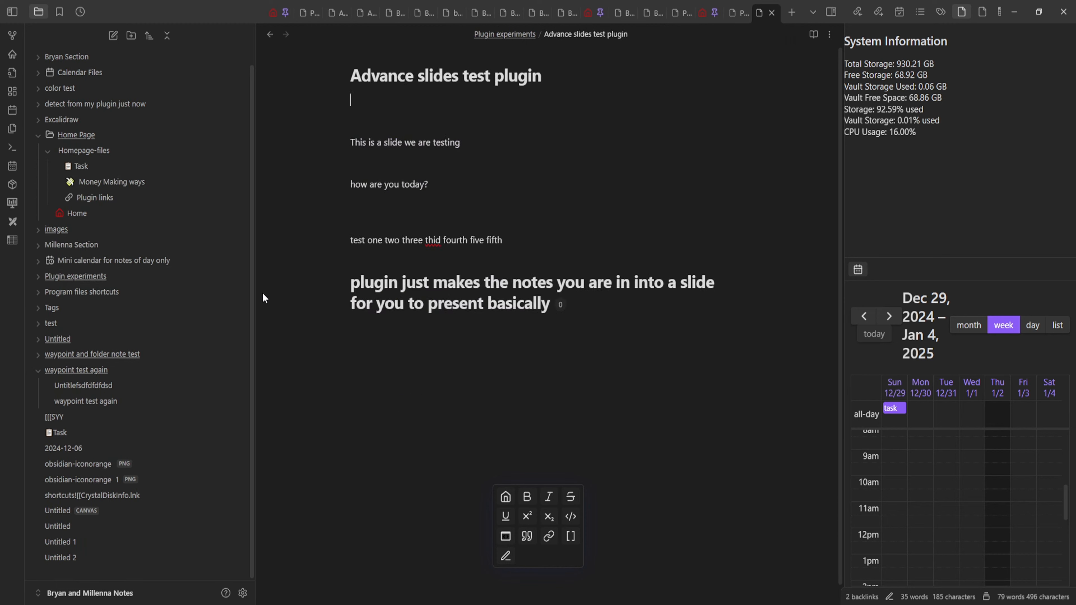
{"action": "left_click", "coordinate": [530, 35]}
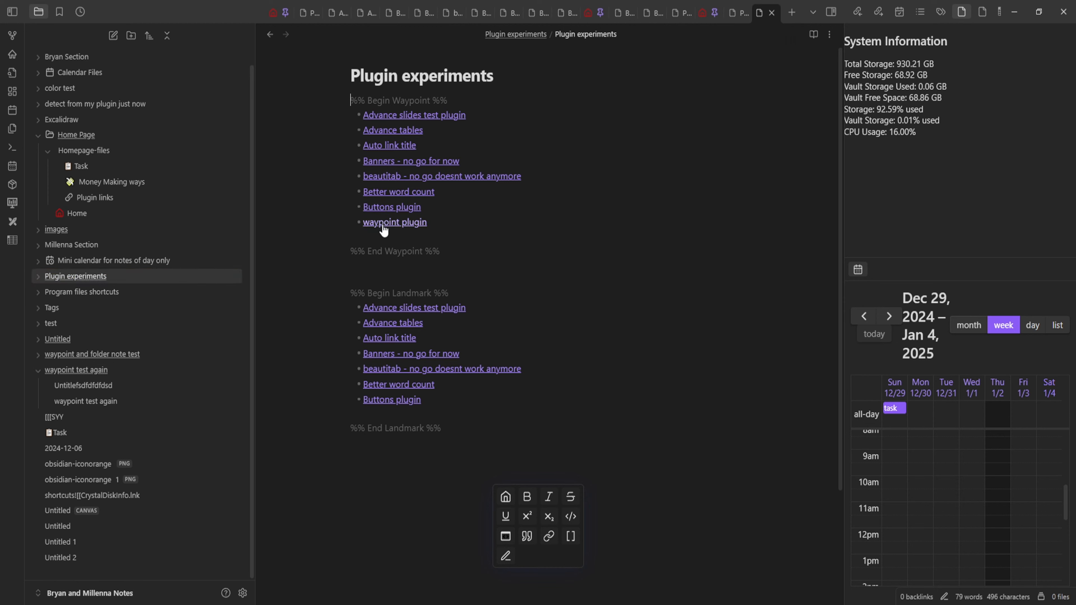
{"action": "mouse_move", "coordinate": [384, 225]}
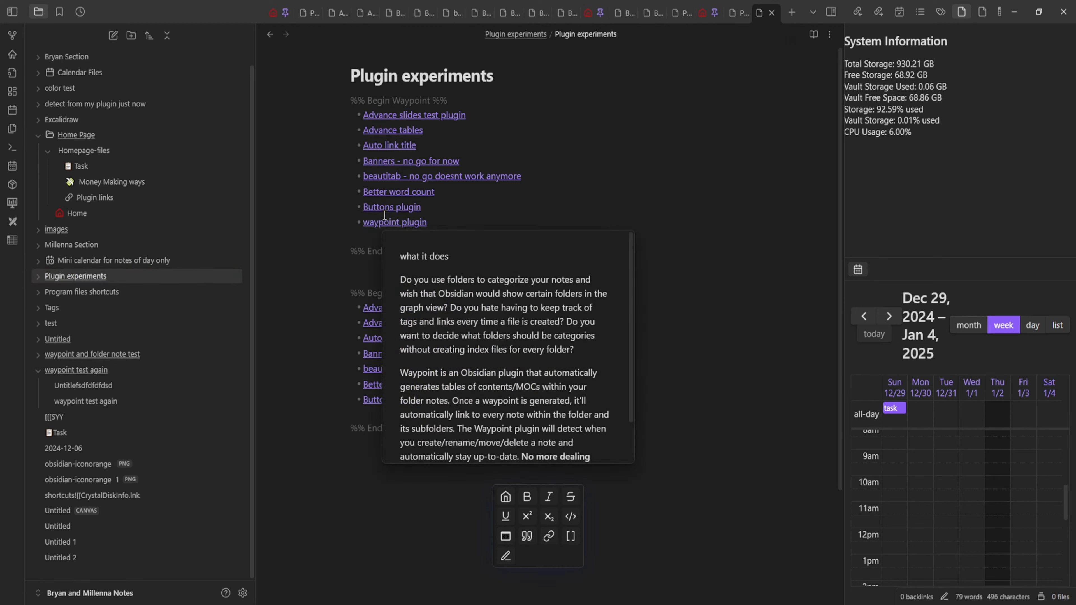
{"action": "mouse_move", "coordinate": [399, 191]}
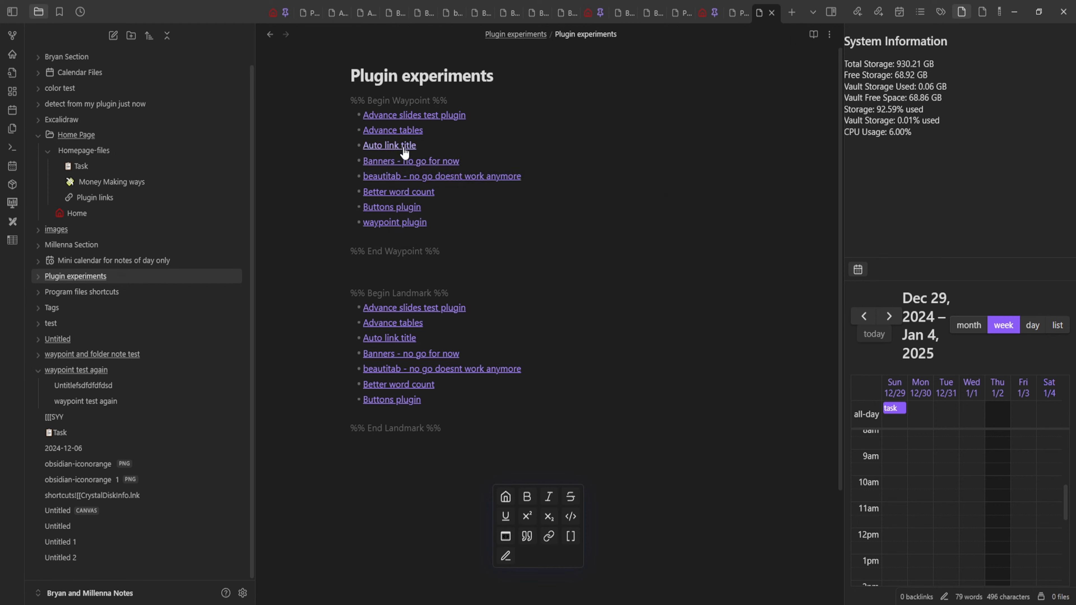
{"action": "mouse_move", "coordinate": [415, 119]}
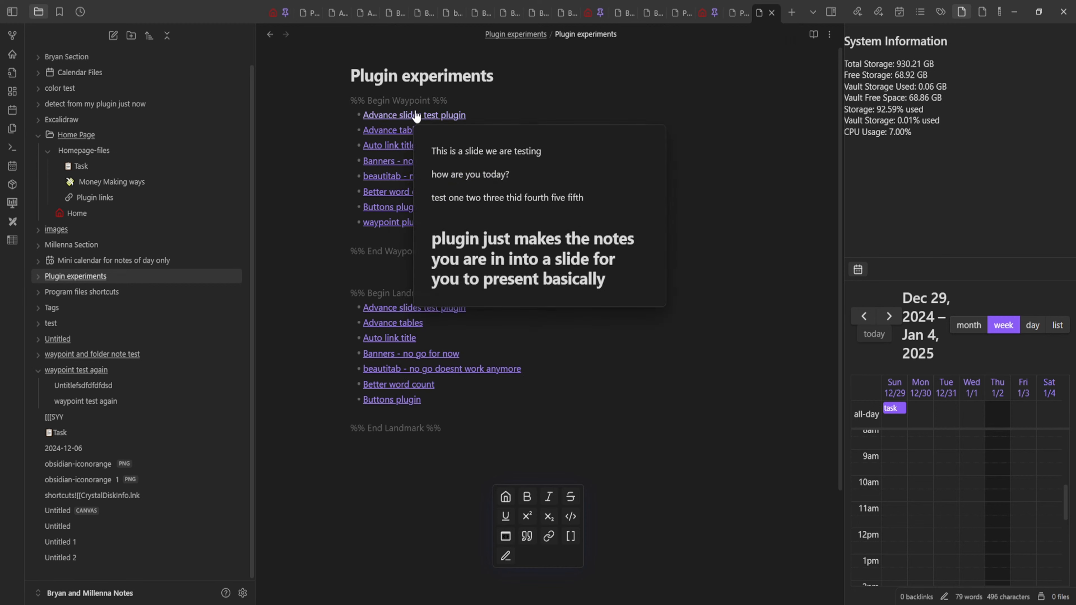
{"action": "scroll", "coordinate": [636, 350], "scroll_direction": "down", "scroll_amount": 3}
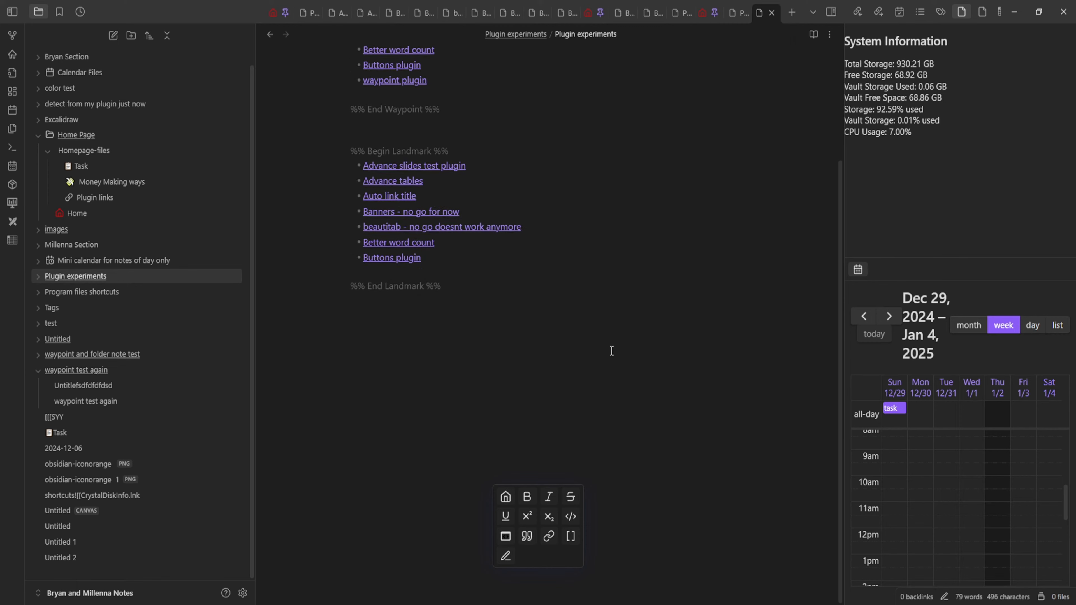
{"action": "scroll", "coordinate": [611, 351], "scroll_direction": "up", "scroll_amount": 3}
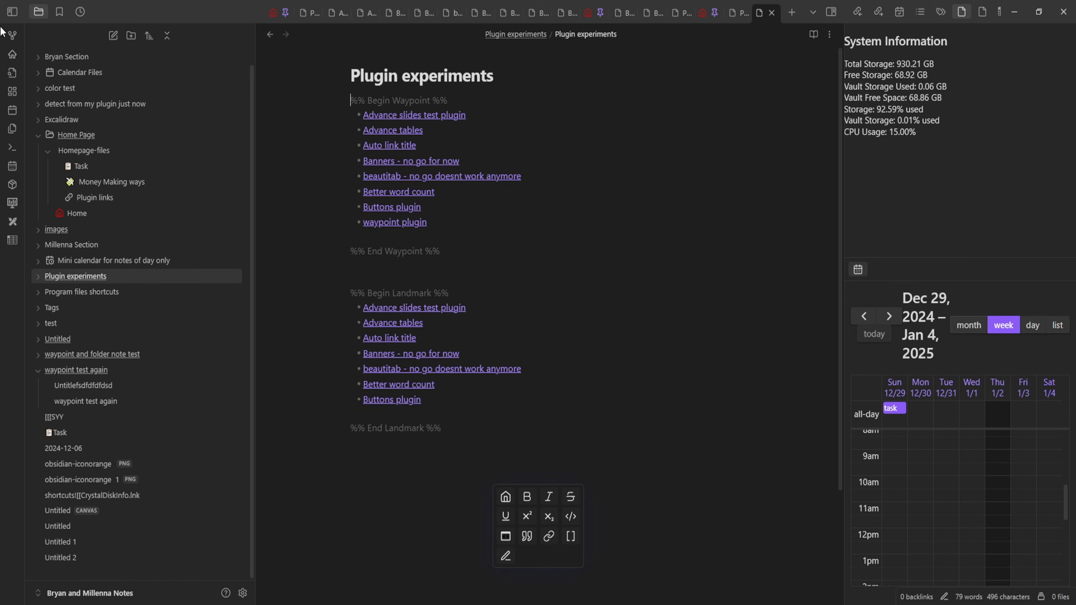
- Locate the Plugin experiments cluster in the graph view and open its folder note from the graph
{"action": "left_click", "coordinate": [12, 36]}
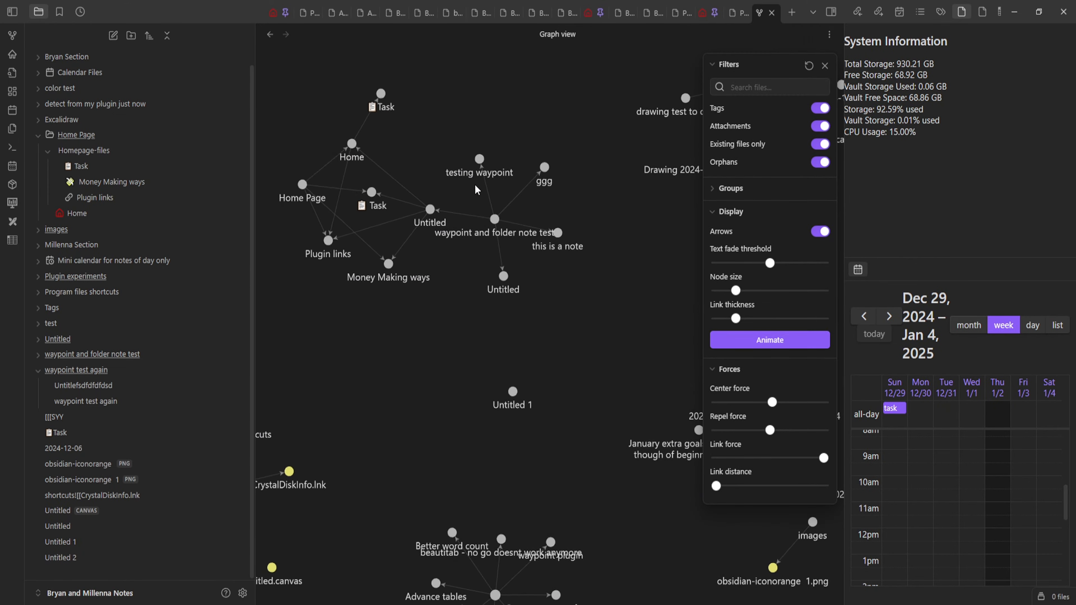
{"action": "scroll", "coordinate": [485, 182], "scroll_direction": "up", "scroll_amount": 3}
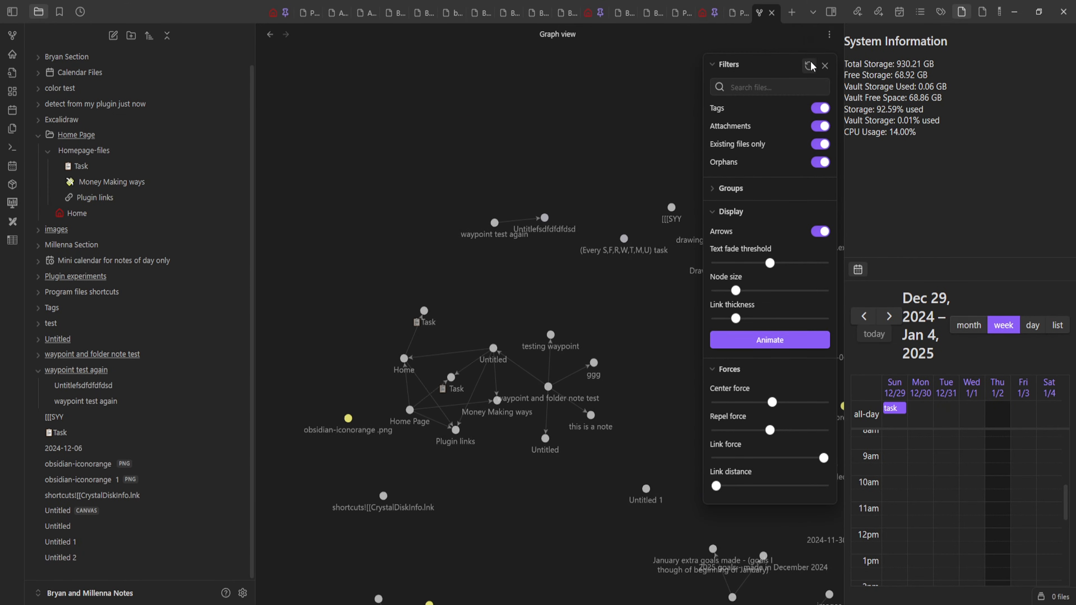
{"action": "left_click_drag", "start_coordinate": [544, 235], "coordinate": [558, 146]}
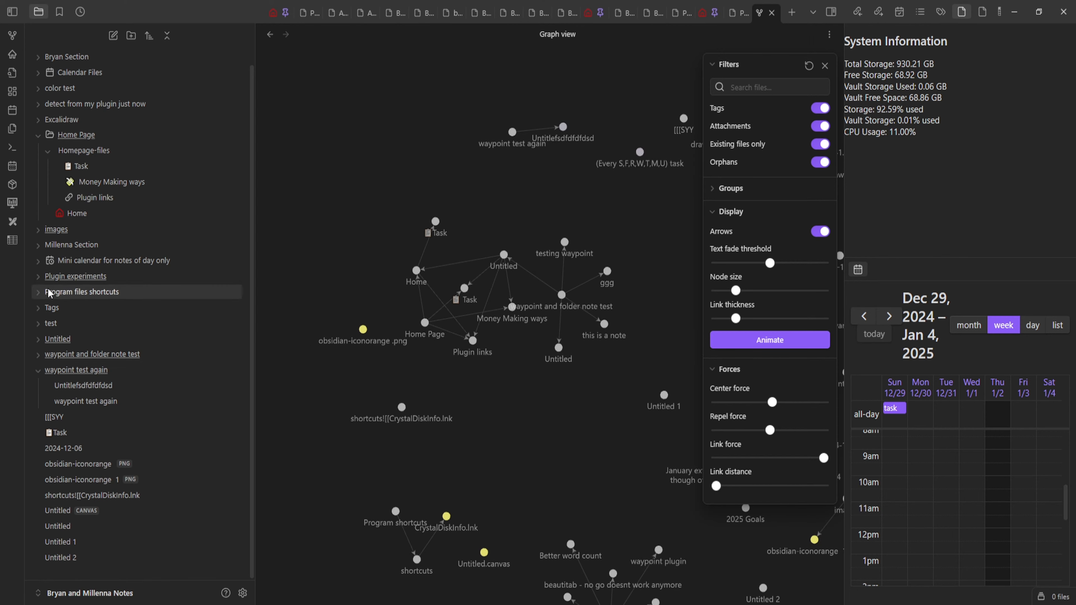
{"action": "left_click_drag", "start_coordinate": [520, 362], "coordinate": [479, 159]}
{"action": "left_click_drag", "start_coordinate": [553, 347], "coordinate": [486, 272]}
{"action": "scroll", "coordinate": [503, 348], "scroll_direction": "up", "scroll_amount": 5}
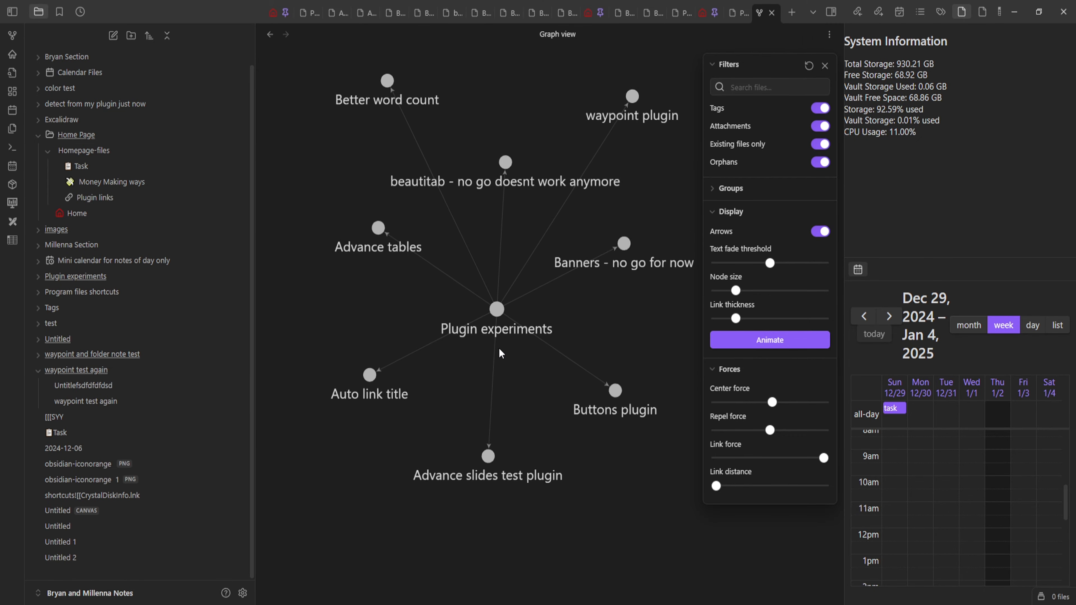
{"action": "left_click", "coordinate": [498, 312]}
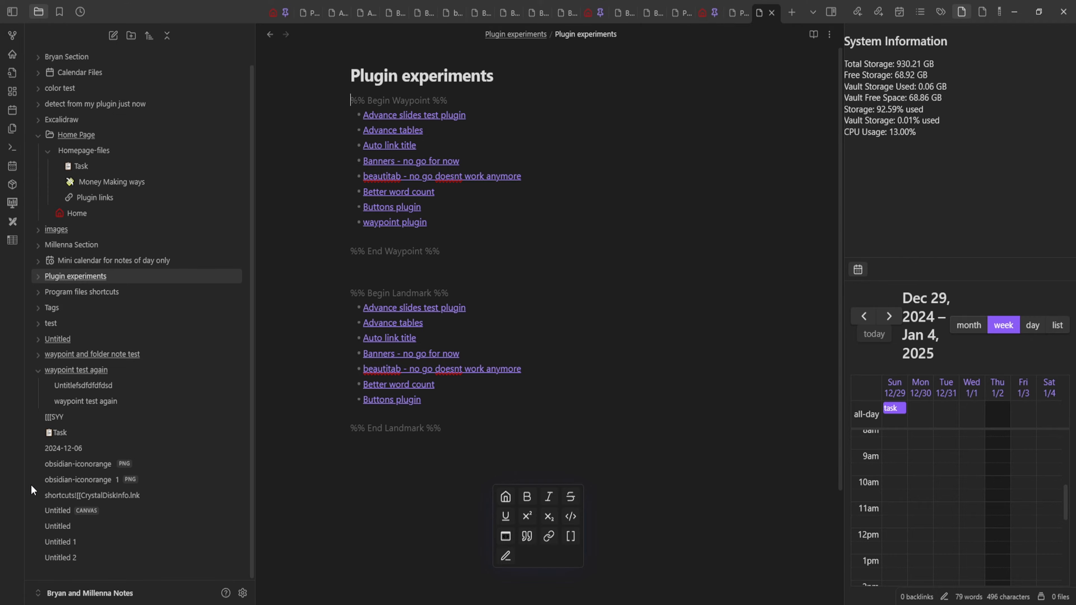
- Reopen the graph view and examine how the Plugin experiments node links to its plugin notes
{"action": "left_click", "coordinate": [12, 35]}
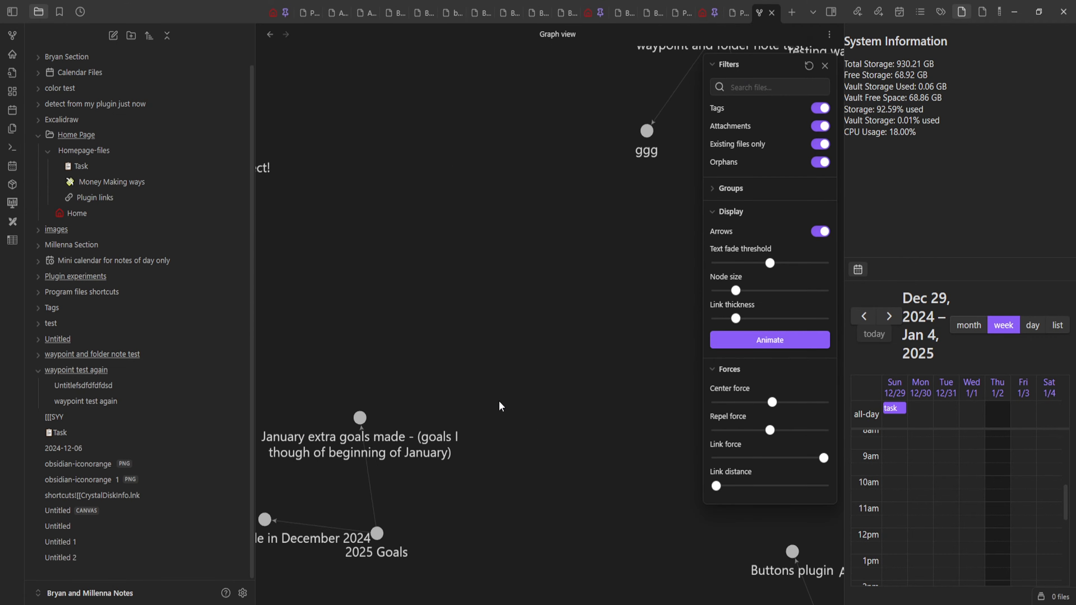
{"action": "scroll", "coordinate": [604, 405], "scroll_direction": "up", "scroll_amount": 1}
{"action": "left_click_drag", "start_coordinate": [613, 407], "coordinate": [420, 280]}
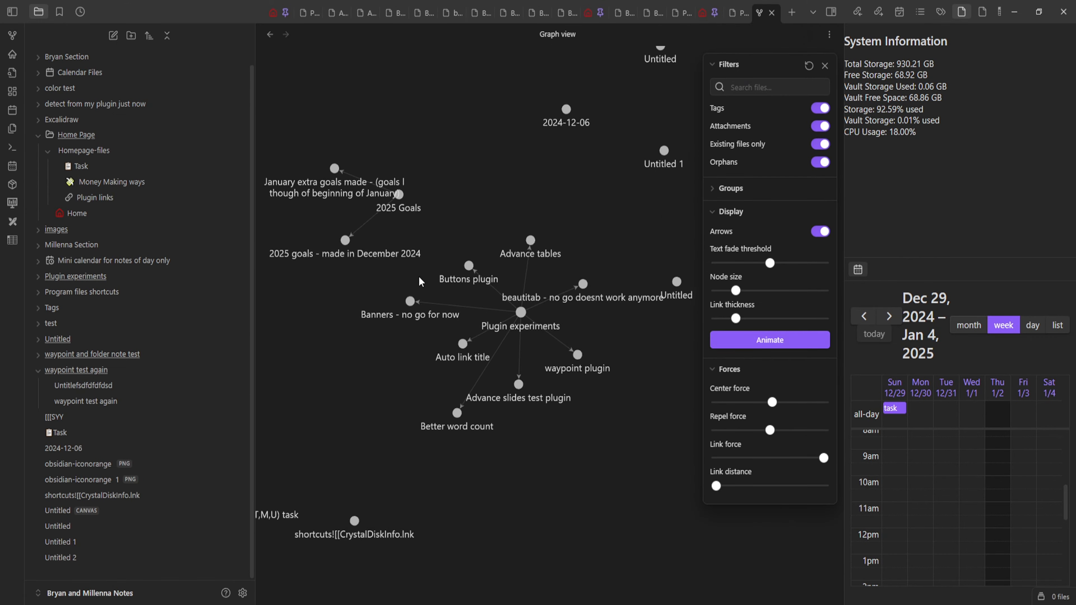
{"action": "left_click_drag", "start_coordinate": [490, 318], "coordinate": [531, 137]}
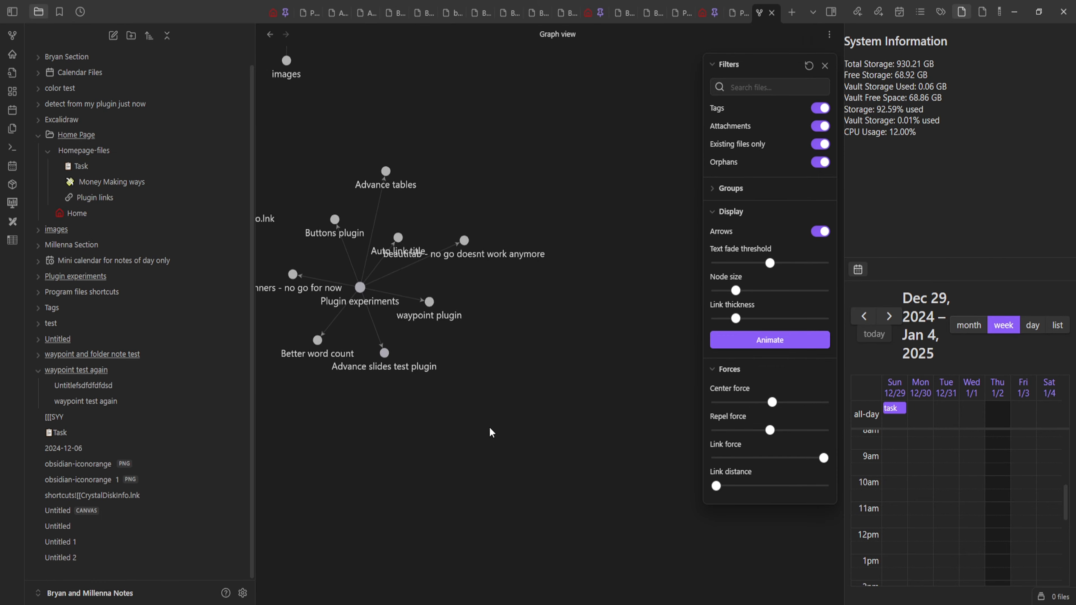
{"action": "left_click_drag", "start_coordinate": [490, 433], "coordinate": [565, 367]}
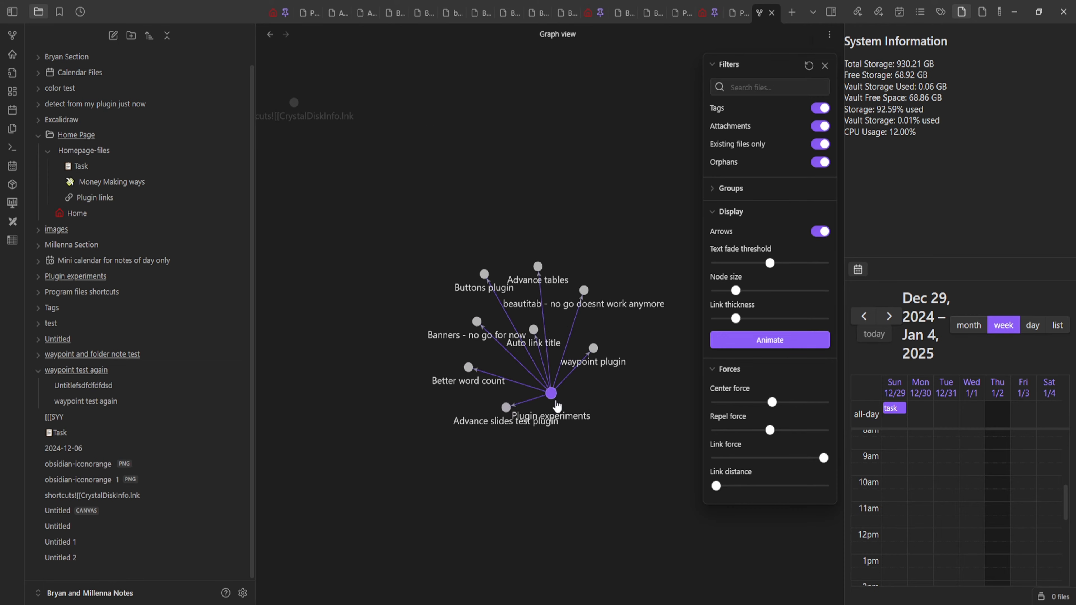
{"action": "scroll", "coordinate": [523, 306], "scroll_direction": "down", "scroll_amount": 6}
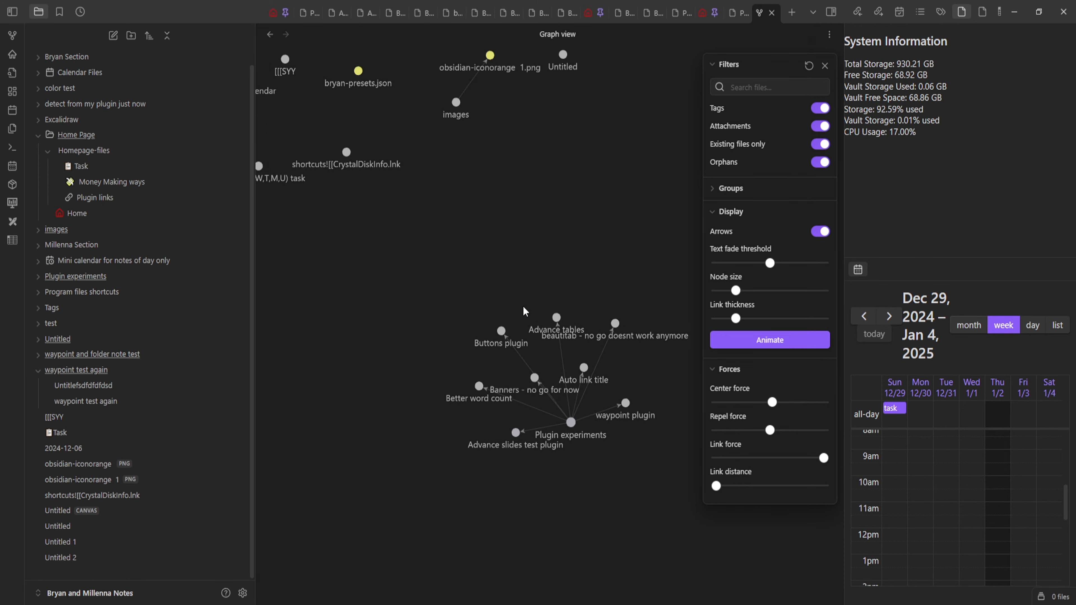
{"action": "scroll", "coordinate": [524, 326], "scroll_direction": "up", "scroll_amount": 2}
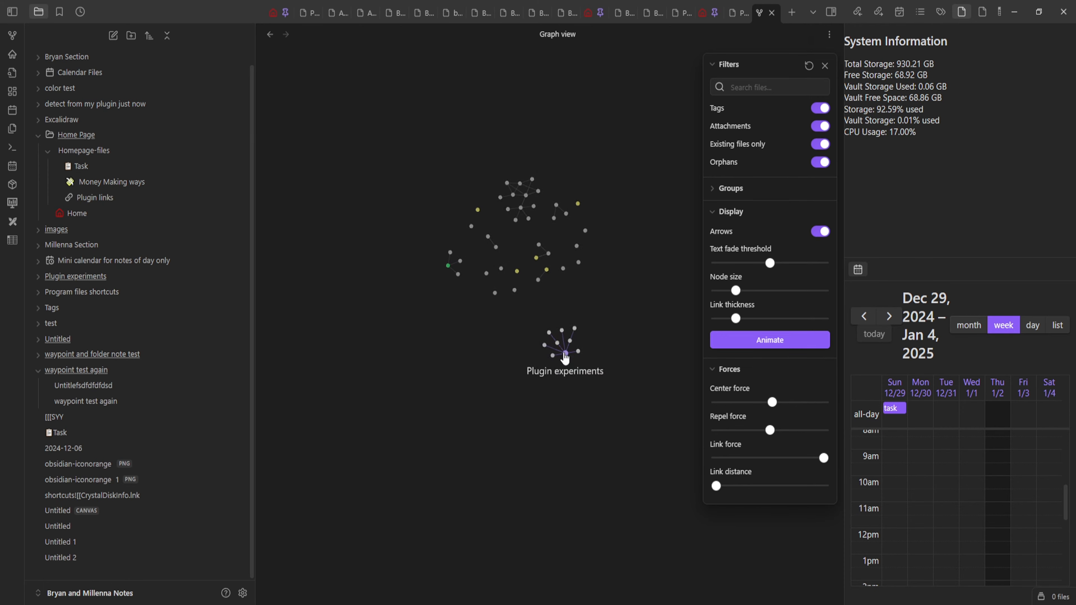
- Pull the Plugin experiments node away from the other graph nodes and inspect its cluster up close
{"action": "left_click_drag", "start_coordinate": [565, 354], "coordinate": [623, 503]}
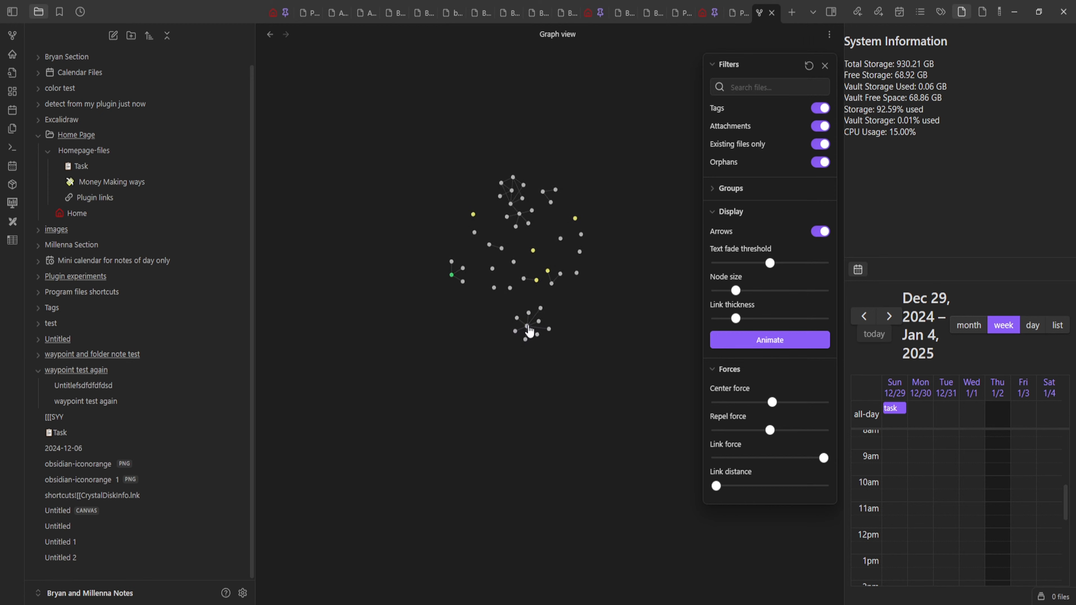
{"action": "left_click_drag", "start_coordinate": [533, 330], "coordinate": [545, 456]}
{"action": "left_click_drag", "start_coordinate": [538, 515], "coordinate": [550, 541]}
{"action": "scroll", "coordinate": [609, 369], "scroll_direction": "up", "scroll_amount": 2}
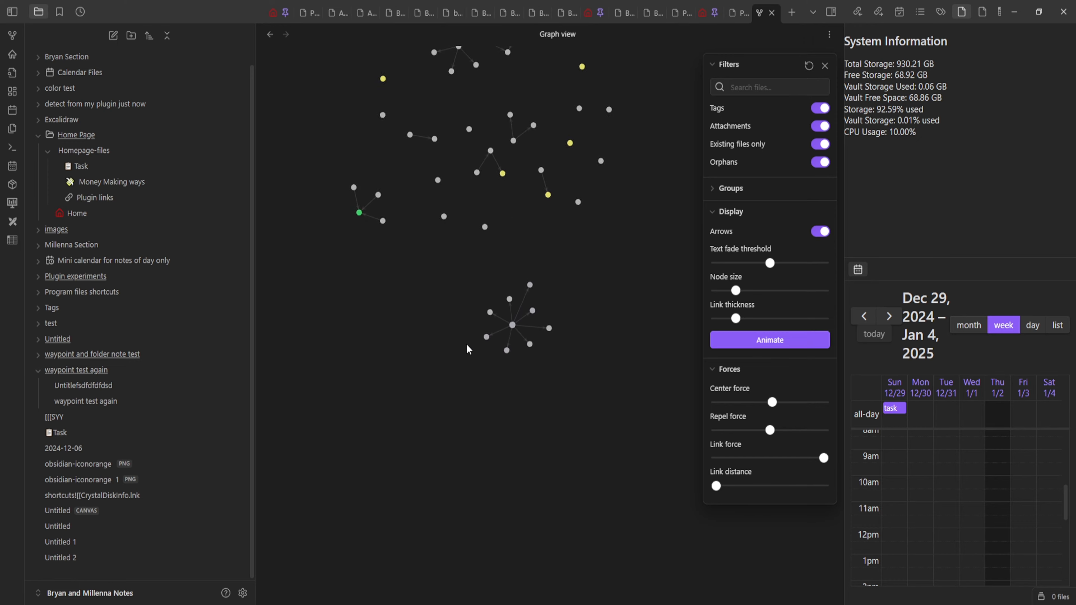
{"action": "scroll", "coordinate": [466, 339], "scroll_direction": "up", "scroll_amount": 3}
{"action": "scroll", "coordinate": [530, 348], "scroll_direction": "up", "scroll_amount": 3}
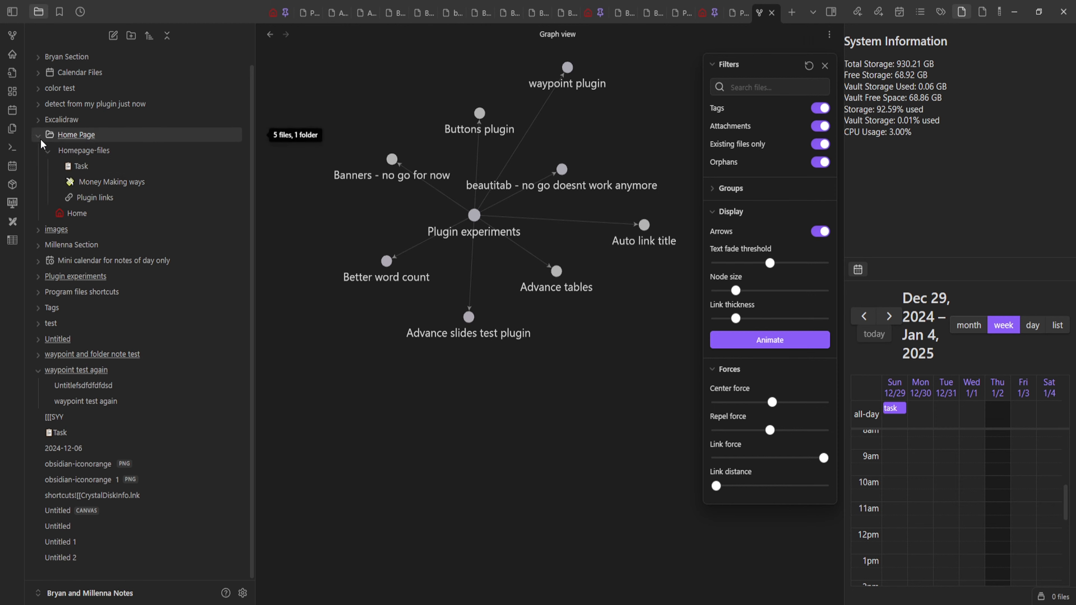
- Collapse all folders in the file list and expand only Plugin experiments to compare its notes with the graph
{"action": "left_click", "coordinate": [61, 140]}
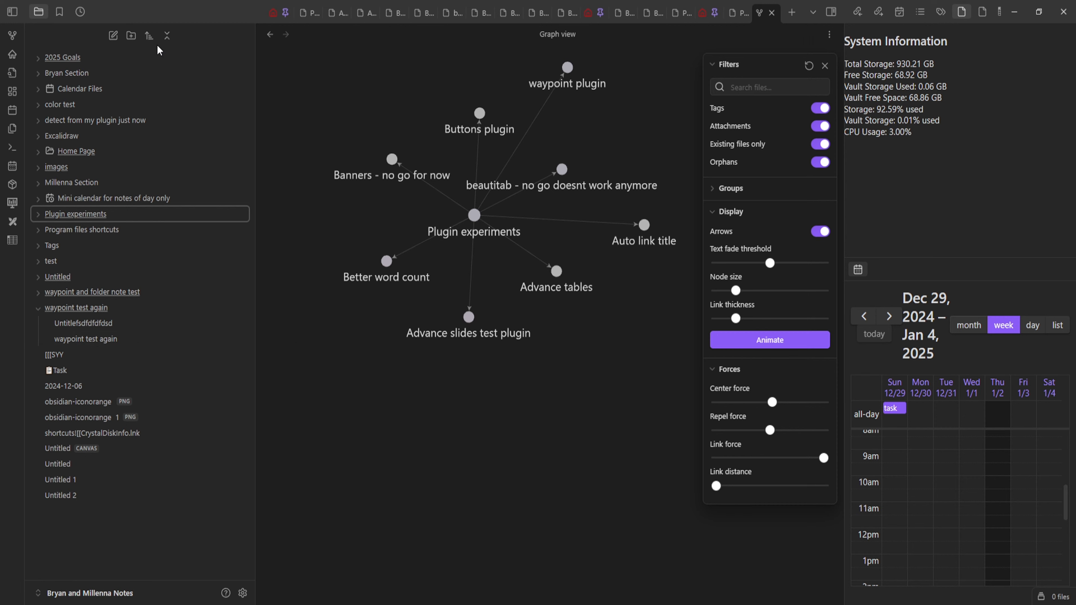
{"action": "left_click", "coordinate": [167, 36]}
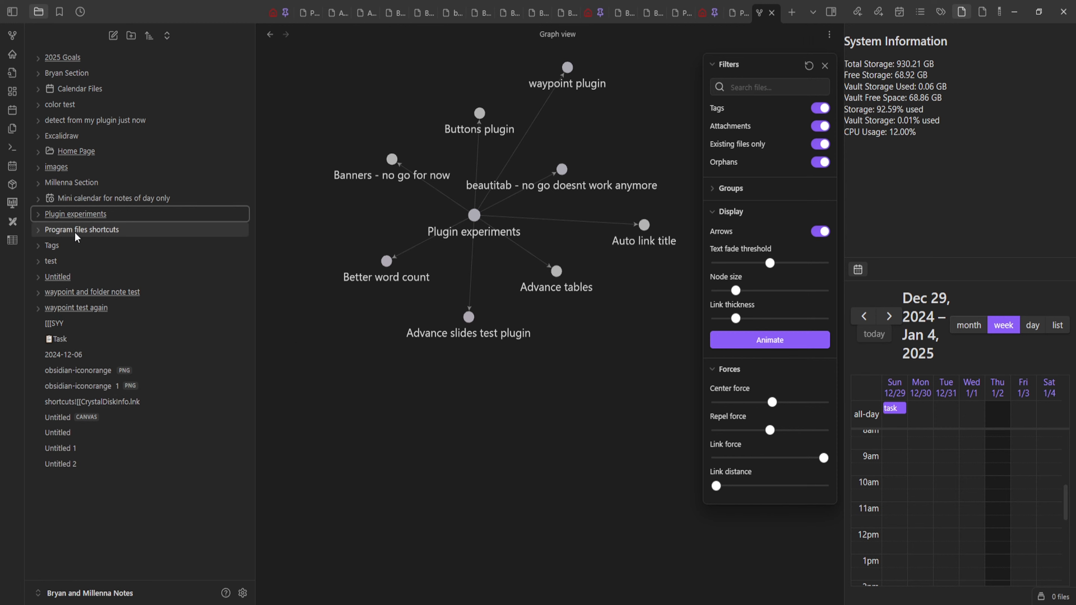
{"action": "left_click", "coordinate": [38, 215]}
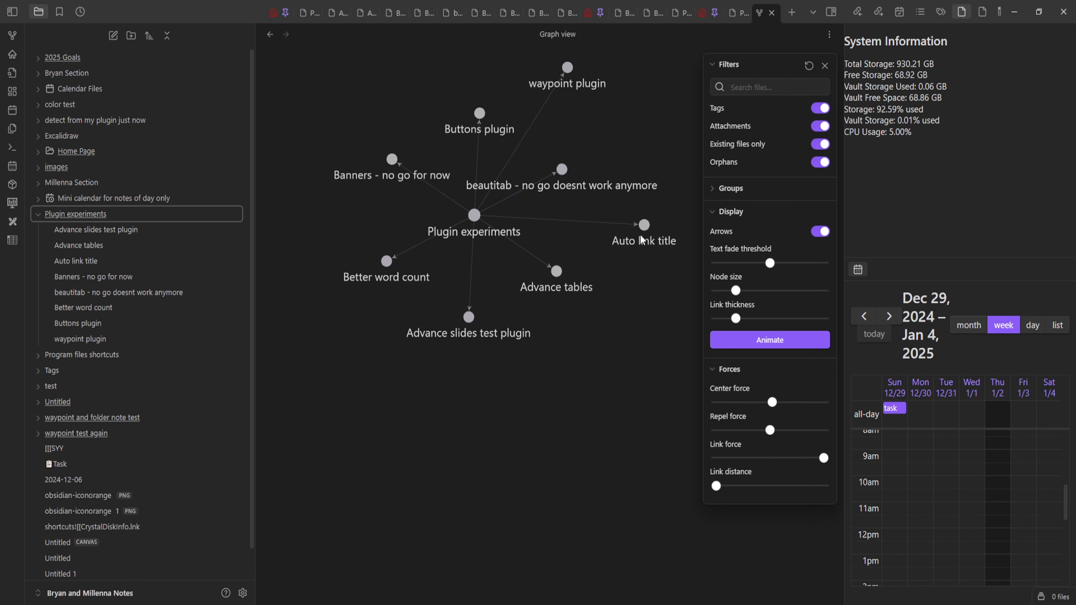
- Open the Advance slides test plugin note from its graph node, and return to the graph to reposition the Plugin experiments cluster
{"action": "left_click", "coordinate": [469, 316]}
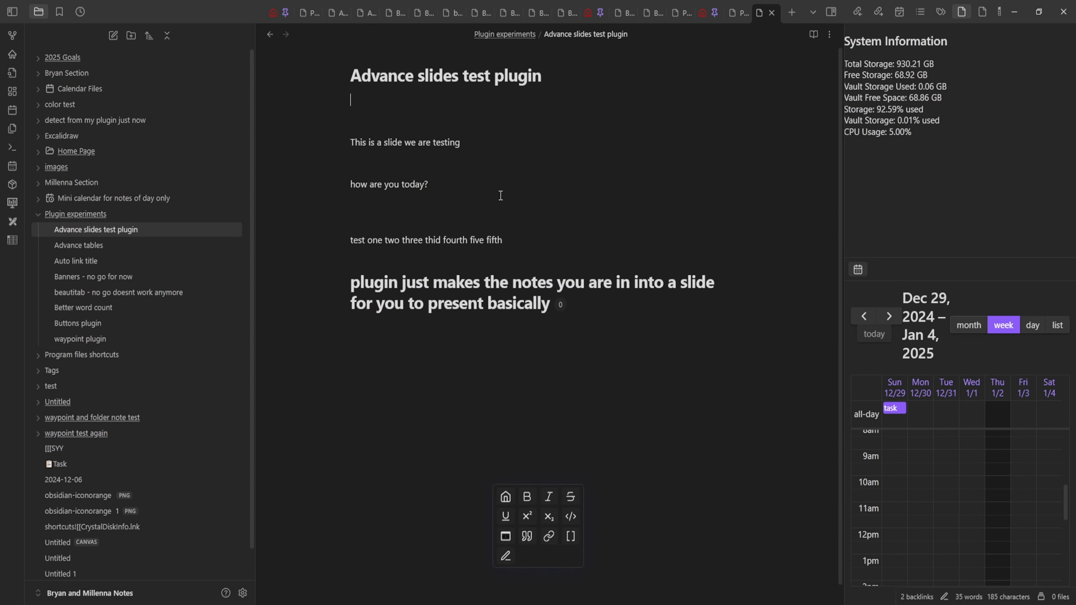
{"action": "left_click", "coordinate": [12, 35]}
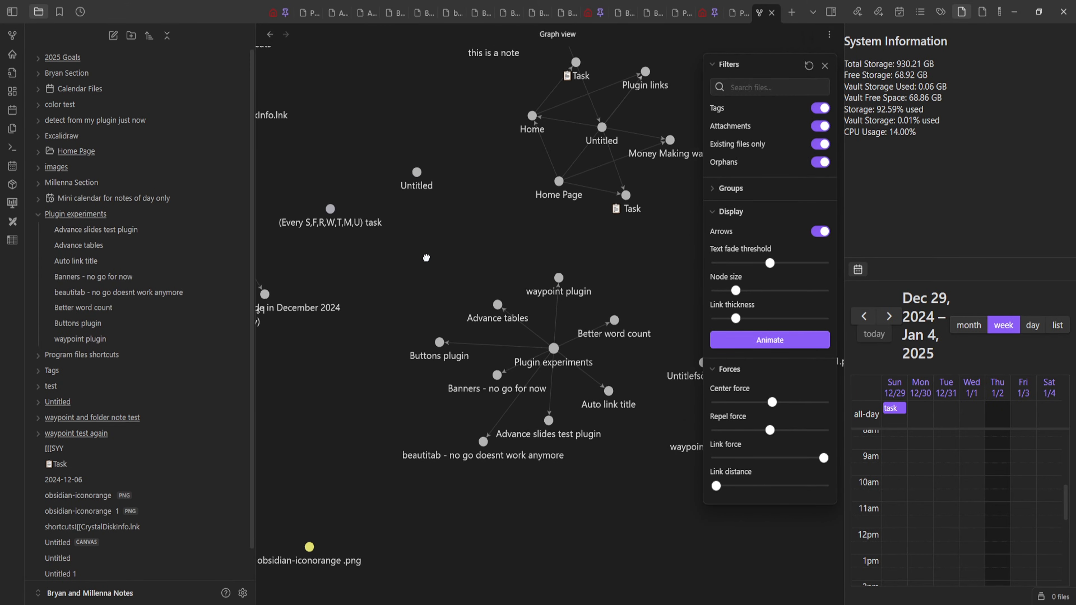
{"action": "left_click_drag", "start_coordinate": [531, 329], "coordinate": [618, 547]}
{"action": "left_click_drag", "start_coordinate": [604, 331], "coordinate": [564, 228]}
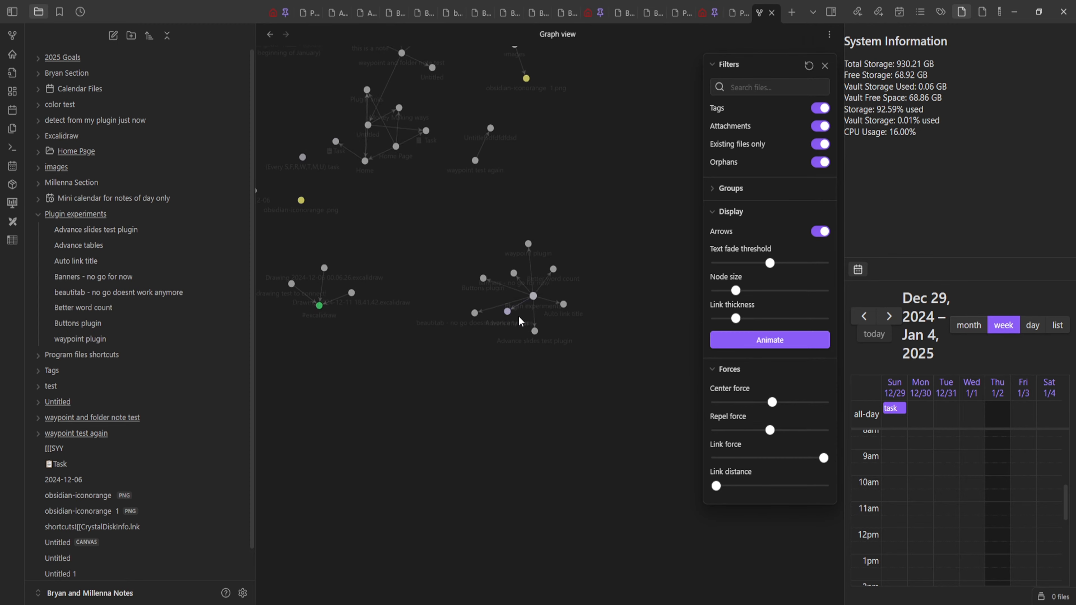
{"action": "left_click_drag", "start_coordinate": [528, 263], "coordinate": [548, 553]}
{"action": "left_click_drag", "start_coordinate": [329, 353], "coordinate": [339, 421]}
- Examine the Plugin experiments cluster and its surrounding nodes in the graph at different scales
{"action": "scroll", "coordinate": [490, 321], "scroll_direction": "down", "scroll_amount": 2}
{"action": "scroll", "coordinate": [502, 310], "scroll_direction": "up", "scroll_amount": 2}
{"action": "scroll", "coordinate": [558, 323], "scroll_direction": "up", "scroll_amount": 2}
{"action": "scroll", "coordinate": [513, 384], "scroll_direction": "up", "scroll_amount": 2}
{"action": "scroll", "coordinate": [513, 387], "scroll_direction": "down", "scroll_amount": 2}
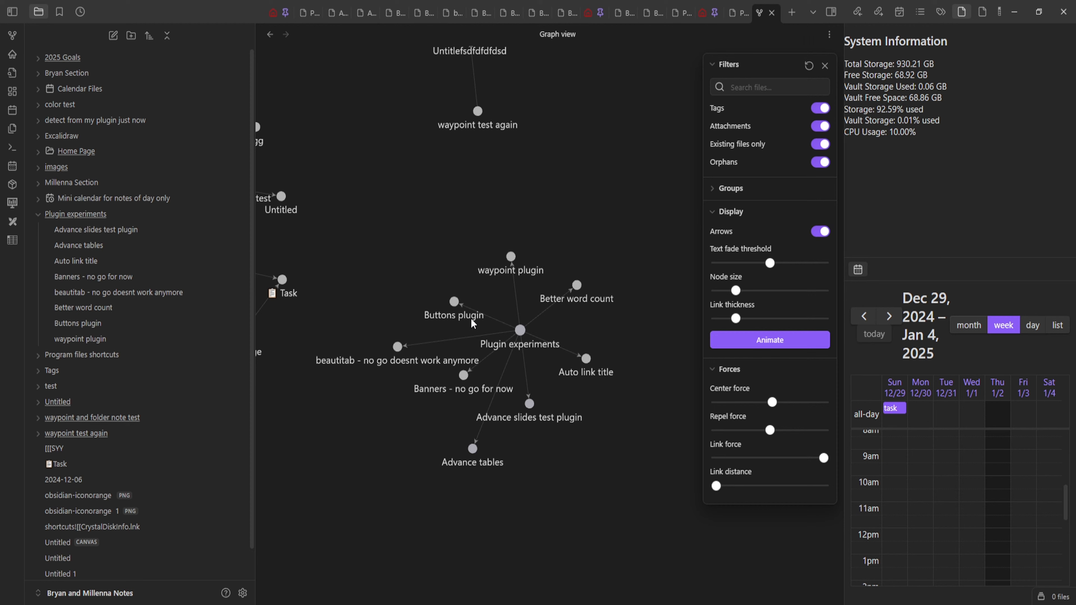
{"action": "scroll", "coordinate": [471, 321], "scroll_direction": "down", "scroll_amount": 2}
{"action": "scroll", "coordinate": [461, 305], "scroll_direction": "up", "scroll_amount": 1}
{"action": "scroll", "coordinate": [572, 361], "scroll_direction": "up", "scroll_amount": 2}
{"action": "left_click_drag", "start_coordinate": [532, 379], "coordinate": [428, 351]}
{"action": "scroll", "coordinate": [484, 352], "scroll_direction": "down", "scroll_amount": 3}
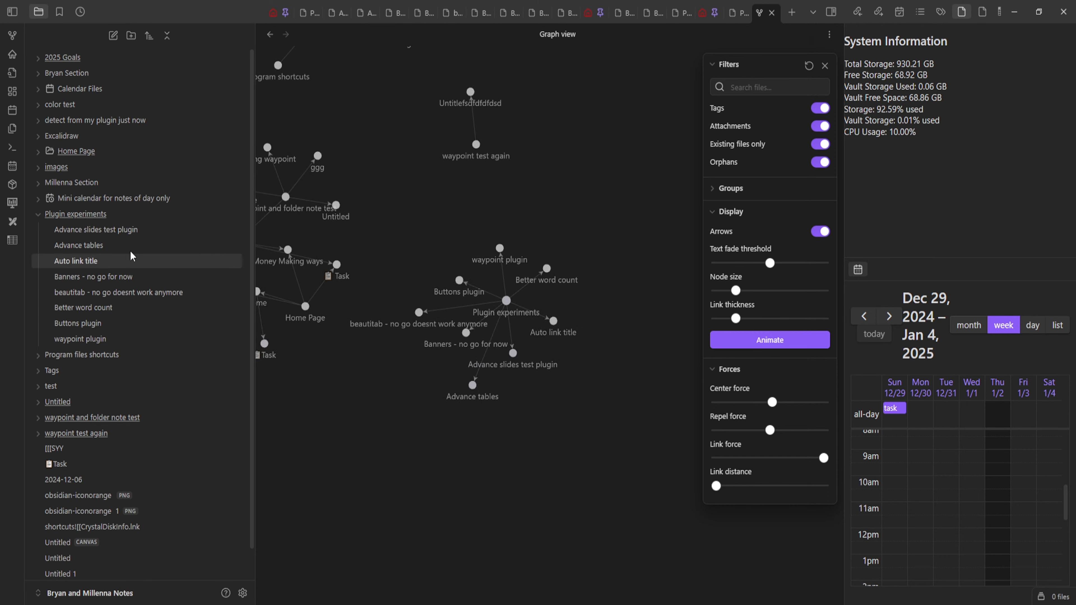
- Collapse the Plugin experiments folder and open its folder note
{"action": "left_click", "coordinate": [41, 217]}
{"action": "left_click", "coordinate": [88, 217]}
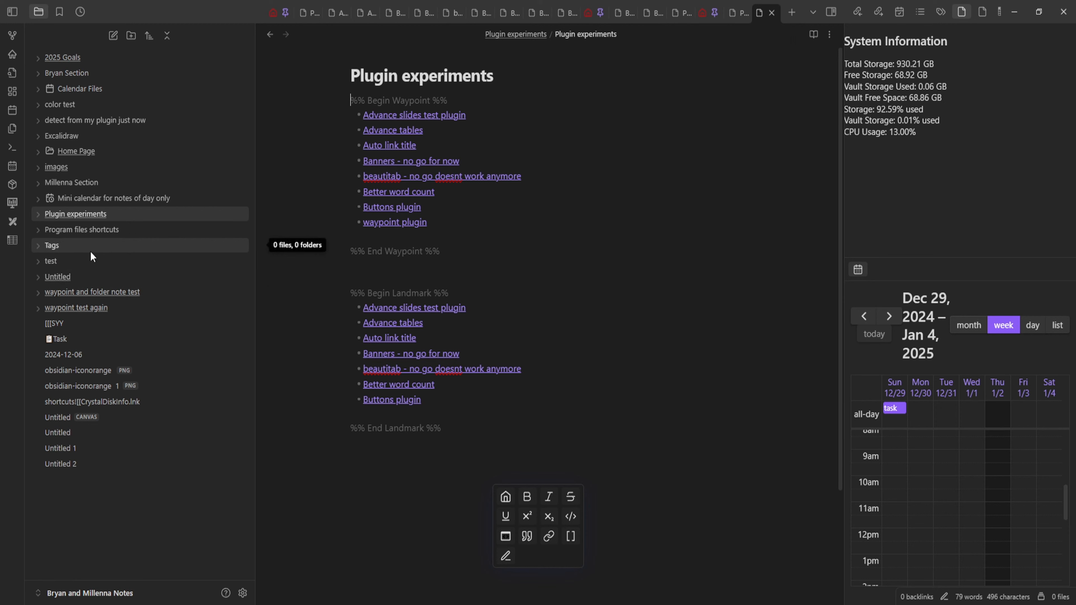
- Expand the Plugin experiments folder to compare its notes with the Waypoint list in the folder note, and collapse it
{"action": "left_click", "coordinate": [38, 213]}
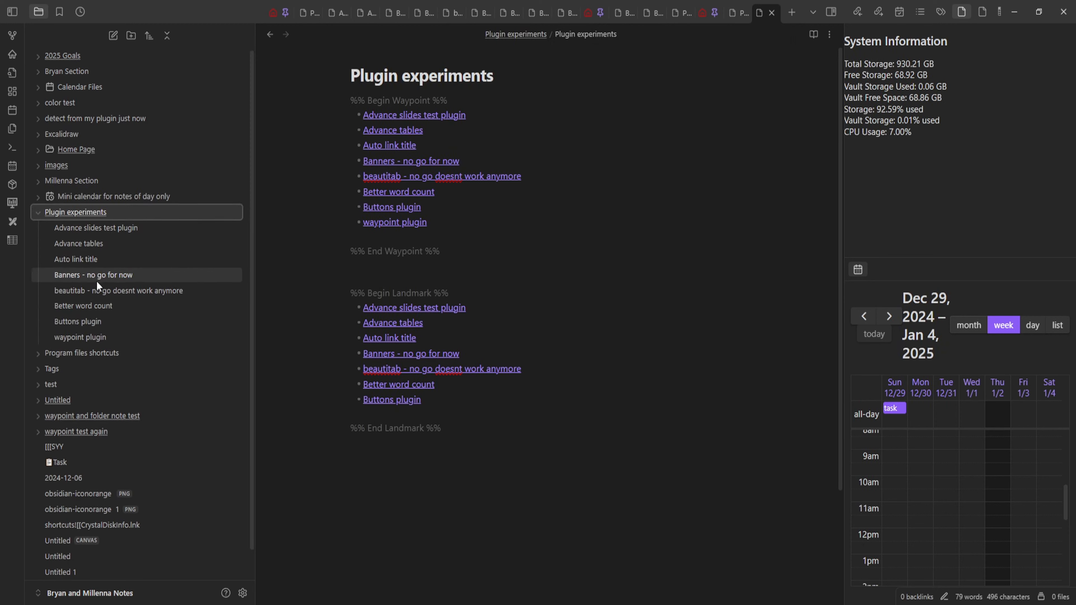
{"action": "scroll", "coordinate": [97, 281], "scroll_direction": "down", "scroll_amount": 1}
{"action": "scroll", "coordinate": [96, 264], "scroll_direction": "up", "scroll_amount": 1}
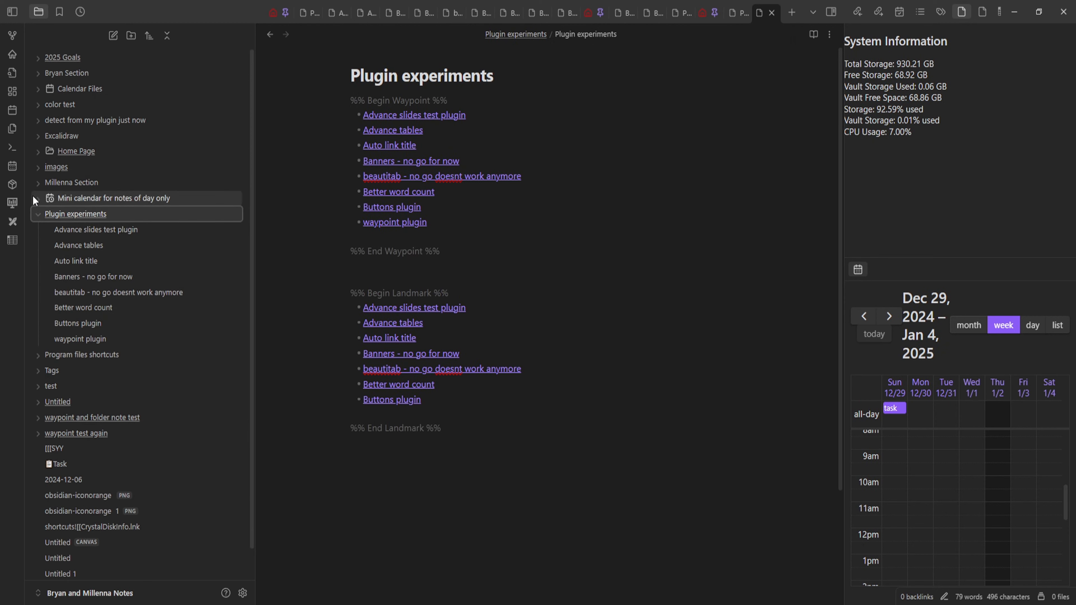
{"action": "left_click", "coordinate": [38, 214]}
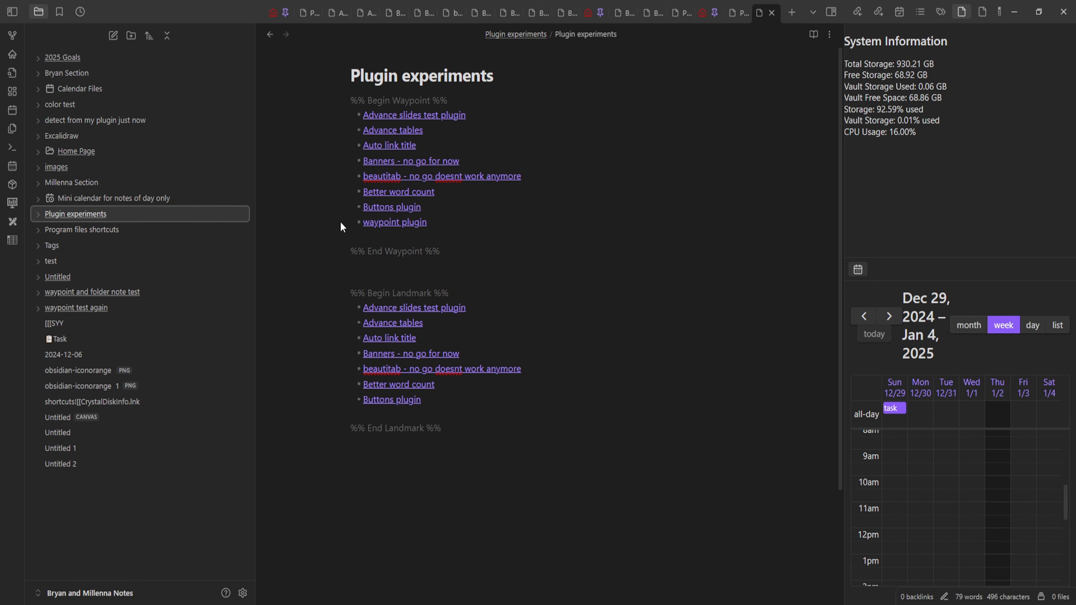
{"action": "scroll", "coordinate": [436, 237], "scroll_direction": "down", "scroll_amount": 3}
{"action": "scroll", "coordinate": [442, 303], "scroll_direction": "up", "scroll_amount": 3}
- Add the line "-Plugin Homepage-" with blank lines around it above the Waypoint list in the Plugin experiments note
{"action": "left_click", "coordinate": [498, 95]}
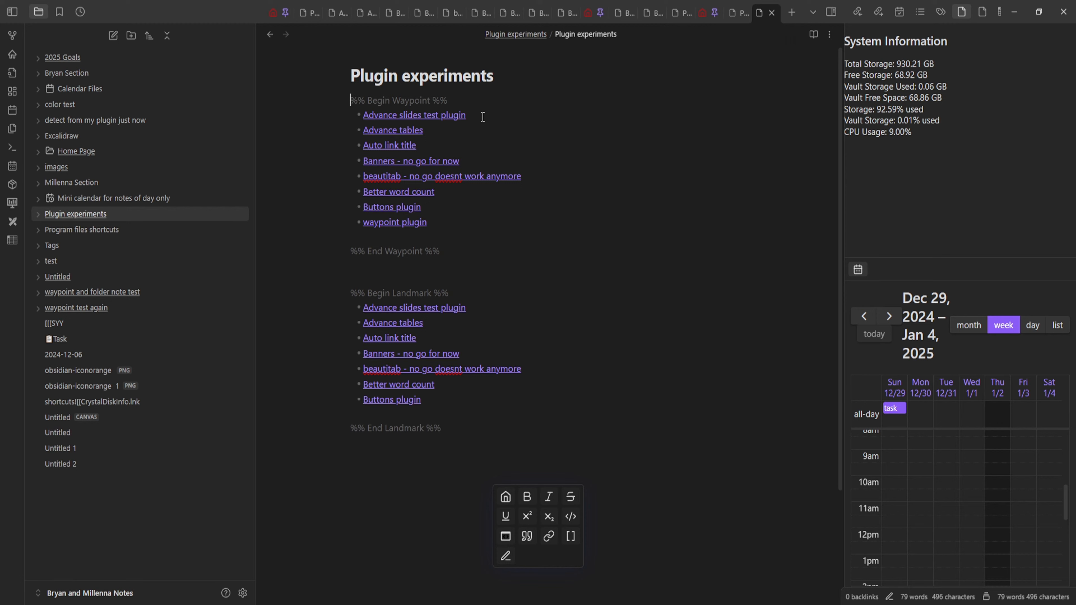
{"action": "key", "text": "Return"}
{"action": "key", "text": "Return"}
{"action": "key", "text": "Return"}
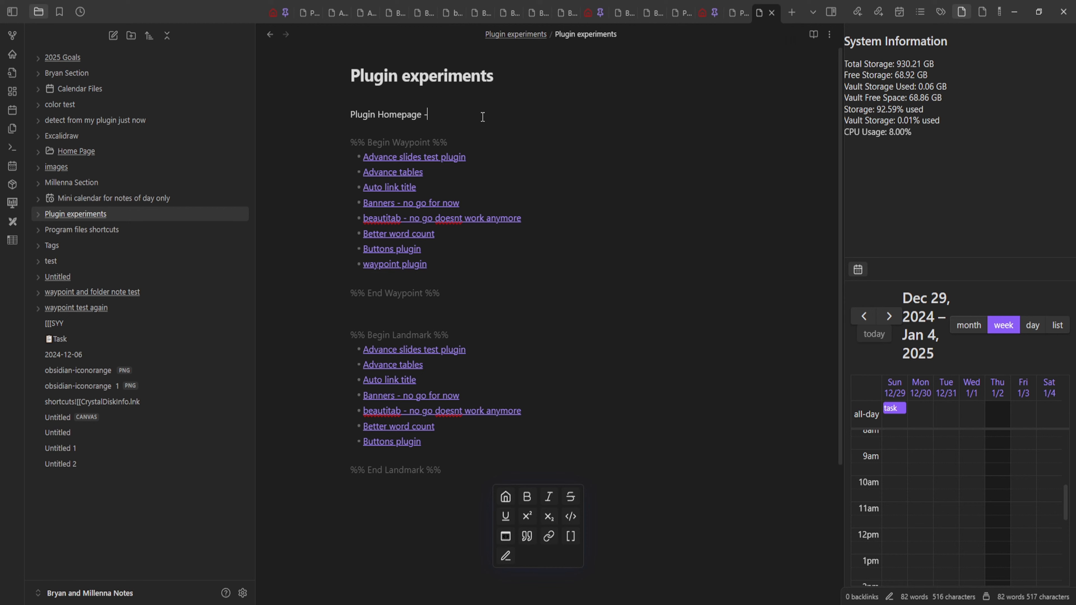
{"action": "type", "text": "-"}
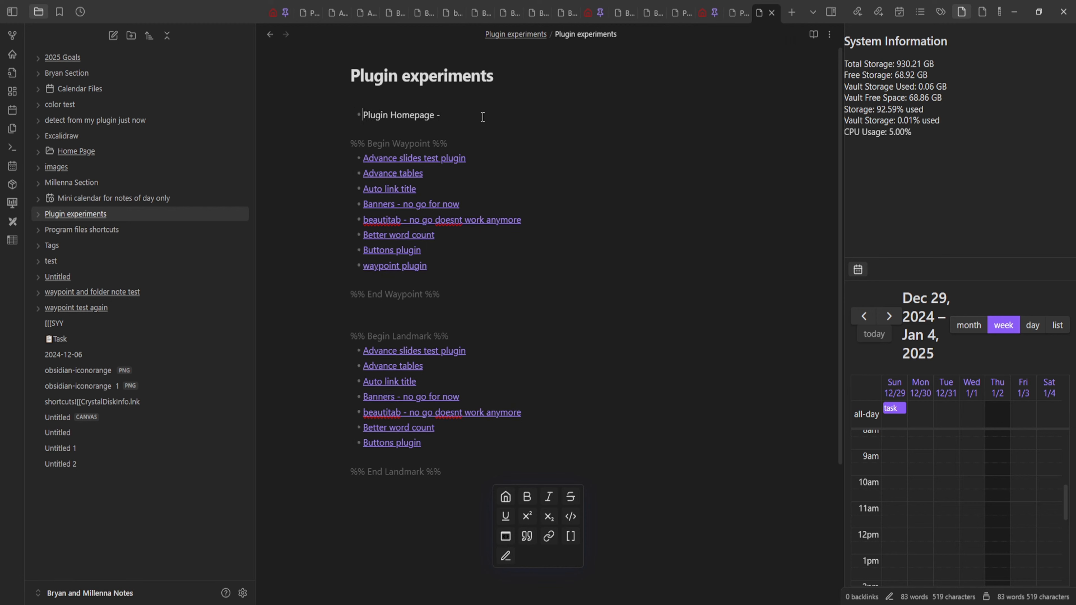
{"action": "key", "text": "BackSpace"}
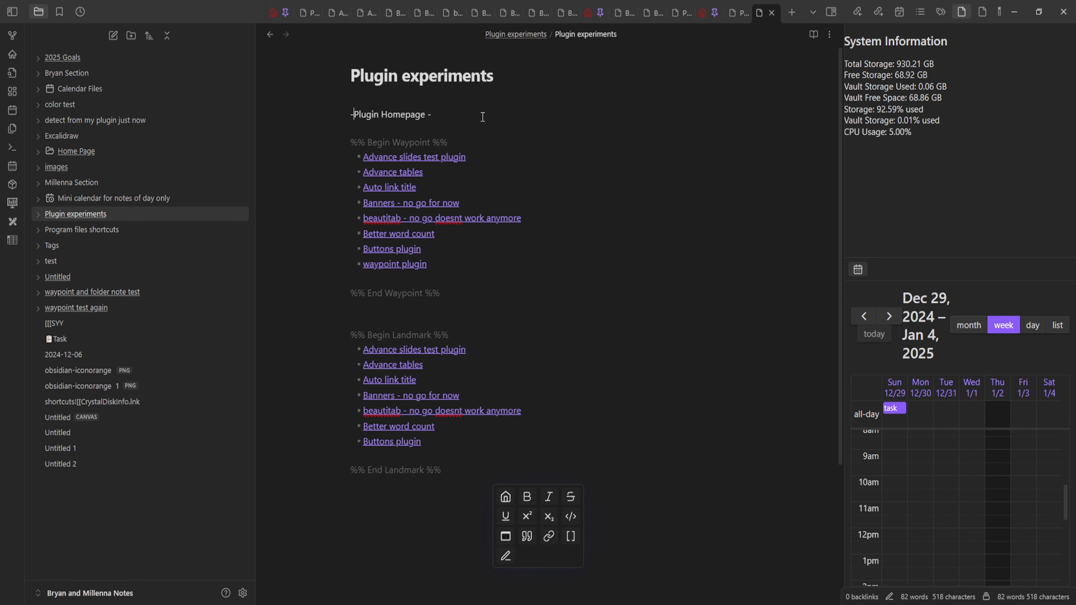
{"action": "key", "text": "BackSpace"}
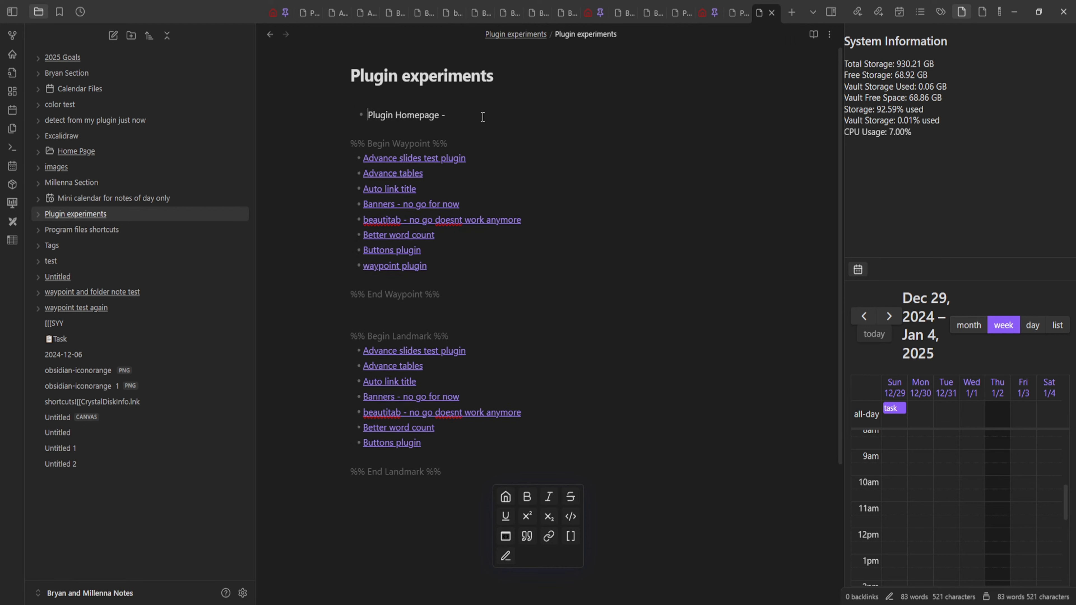
{"action": "type", "text": "-"}
{"action": "key", "text": "BackSpace"}
{"action": "key", "text": "BackSpace"}
{"action": "key", "text": "BackSpace"}
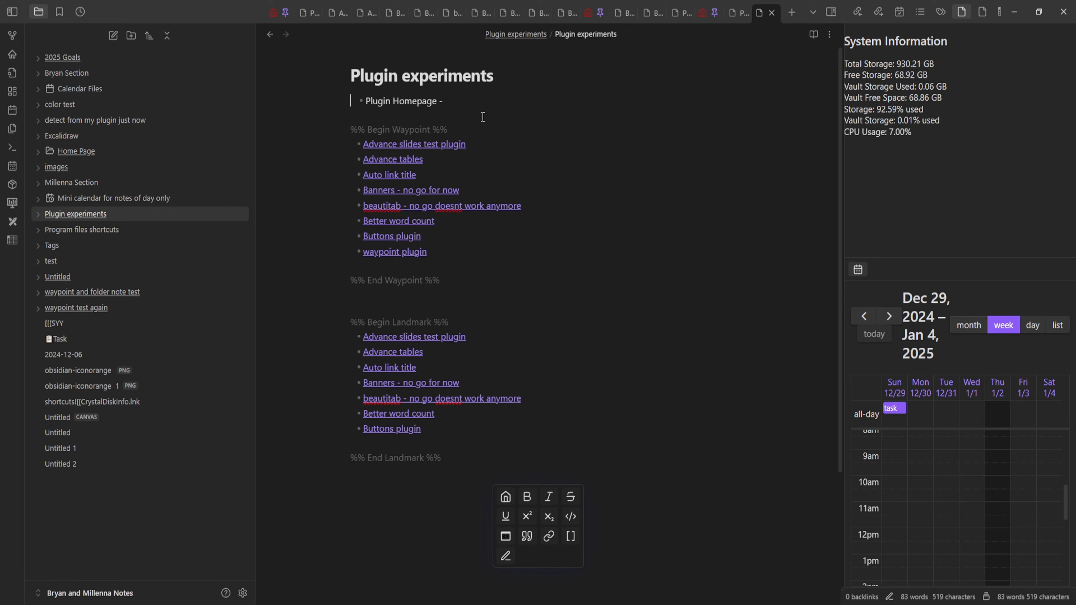
{"action": "key", "text": "Return"}
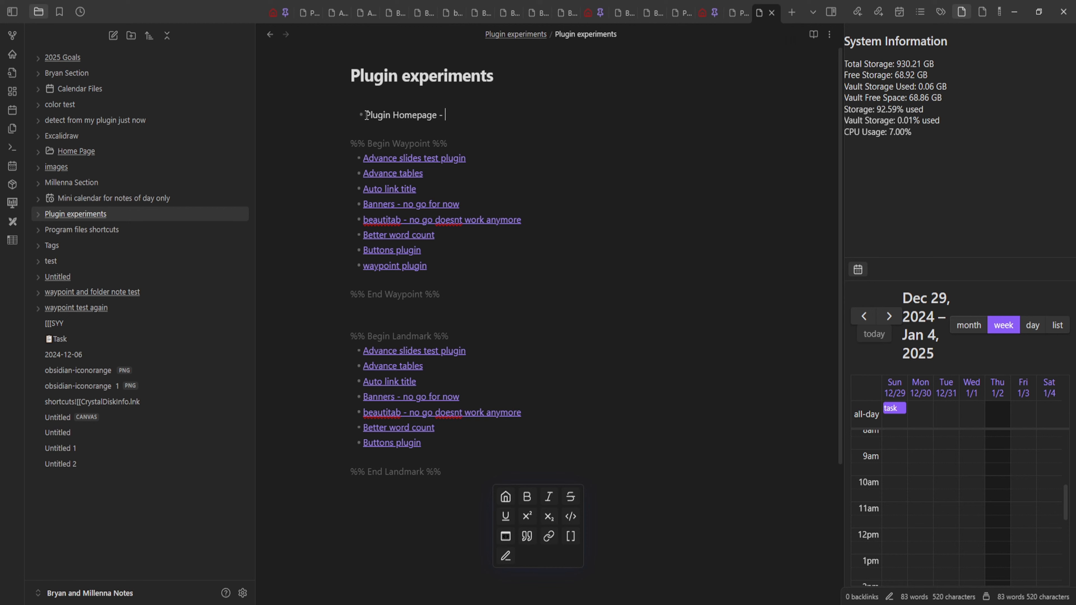
{"action": "key", "text": "BackSpace"}
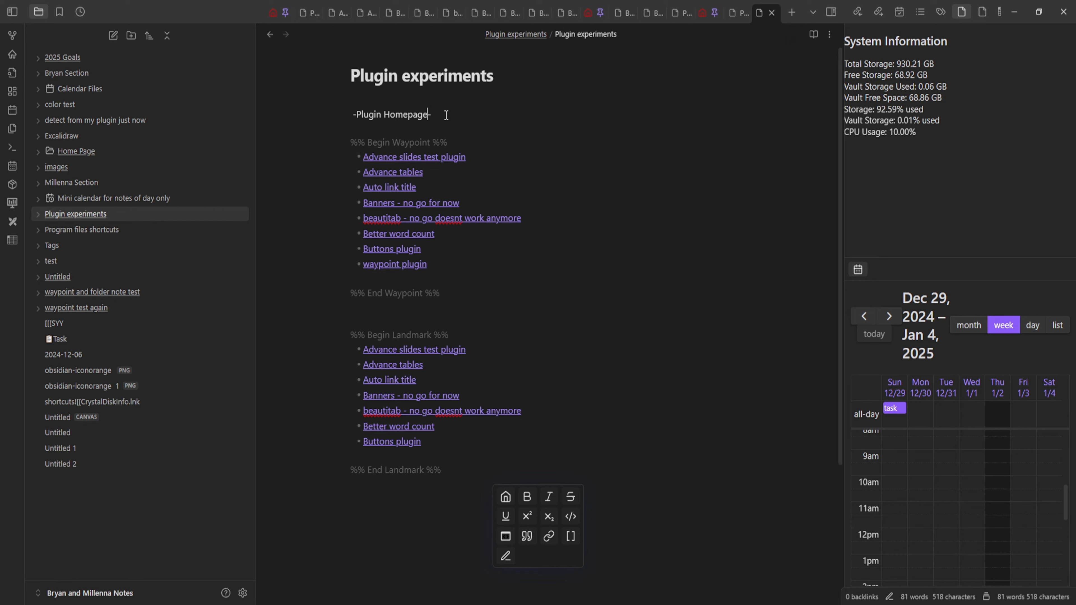
{"action": "key", "text": "Down"}
{"action": "key", "text": "Down"}
{"action": "key", "text": "Down"}
{"action": "key", "text": "Down"}
{"action": "key", "text": "Down"}
{"action": "key", "text": "Down"}
{"action": "key", "text": "Down"}
{"action": "key", "text": "Down"}
{"action": "key", "text": "Down"}
{"action": "key", "text": "Down"}
{"action": "key", "text": "Down"}
{"action": "key", "text": "Down"}
{"action": "key", "text": "Down"}
{"action": "key", "text": "Down"}
{"action": "key", "text": "Down"}
{"action": "key", "text": "Down"}
{"action": "key", "text": "Down"}
{"action": "key", "text": "Down"}
{"action": "key", "text": "Down"}
{"action": "key", "text": "Down"}
{"action": "scroll", "coordinate": [508, 390], "scroll_direction": "down", "scroll_amount": 3}
{"action": "left_click", "coordinate": [483, 368]}
{"action": "scroll", "coordinate": [484, 354], "scroll_direction": "up", "scroll_amount": 3}
- Open the Home note with the floating menu's homepage command, and review the cMenu plugin's settings and list of commands
{"action": "left_click", "coordinate": [507, 501]}
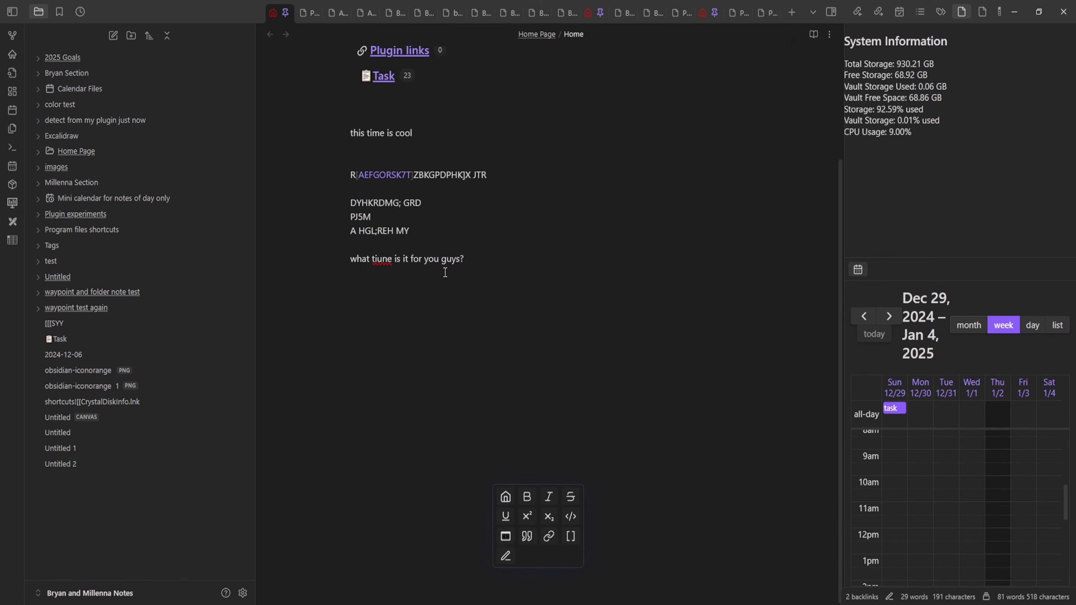
{"action": "scroll", "coordinate": [445, 272], "scroll_direction": "up", "scroll_amount": 3}
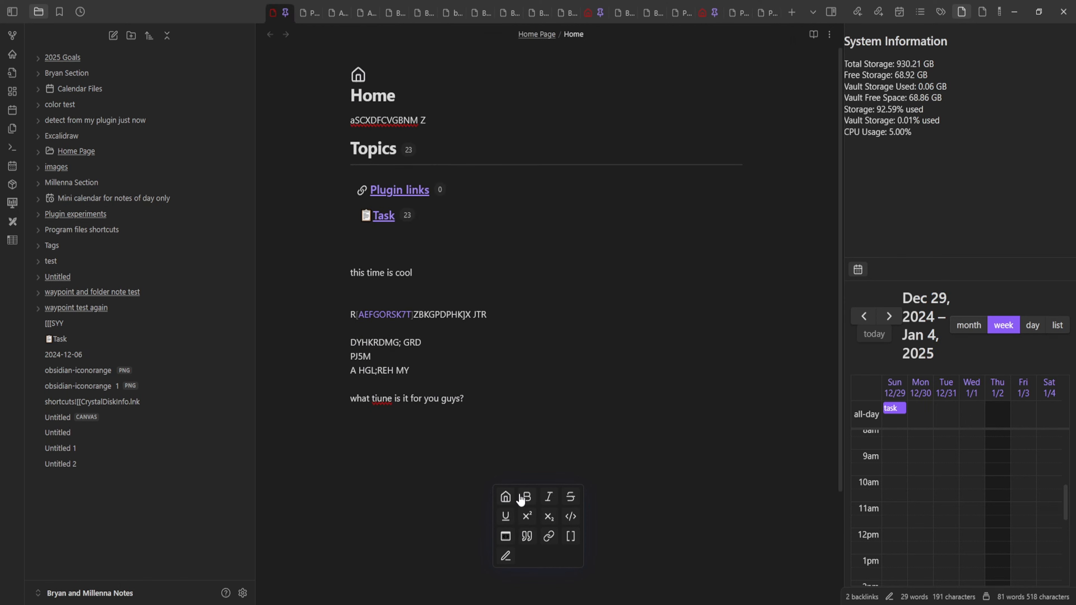
{"action": "left_click", "coordinate": [243, 594]}
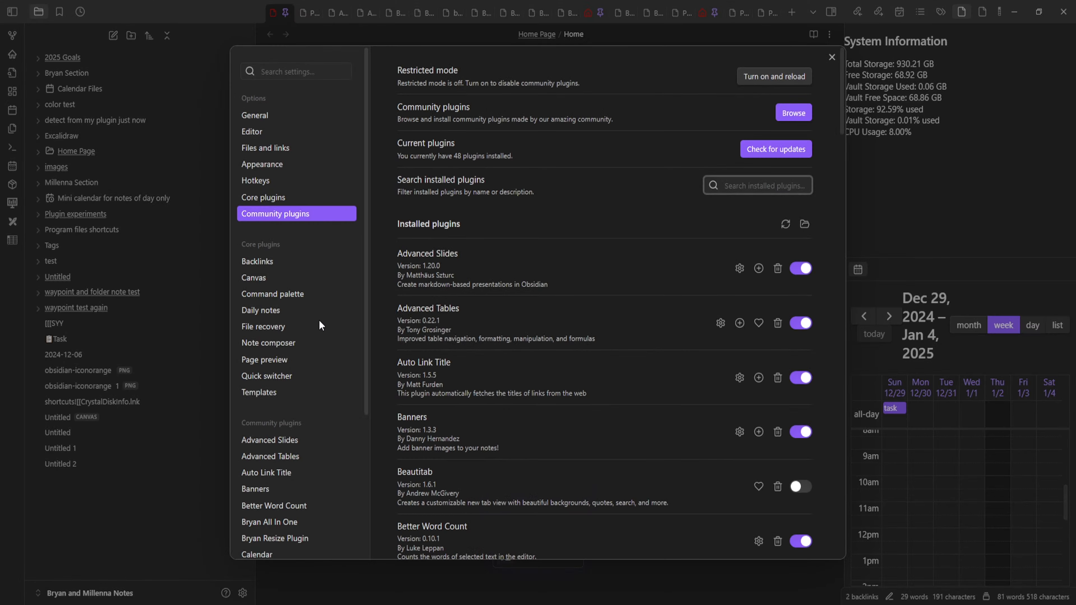
{"action": "scroll", "coordinate": [296, 360], "scroll_direction": "down", "scroll_amount": 5}
{"action": "left_click", "coordinate": [259, 386]}
{"action": "left_click", "coordinate": [263, 374]}
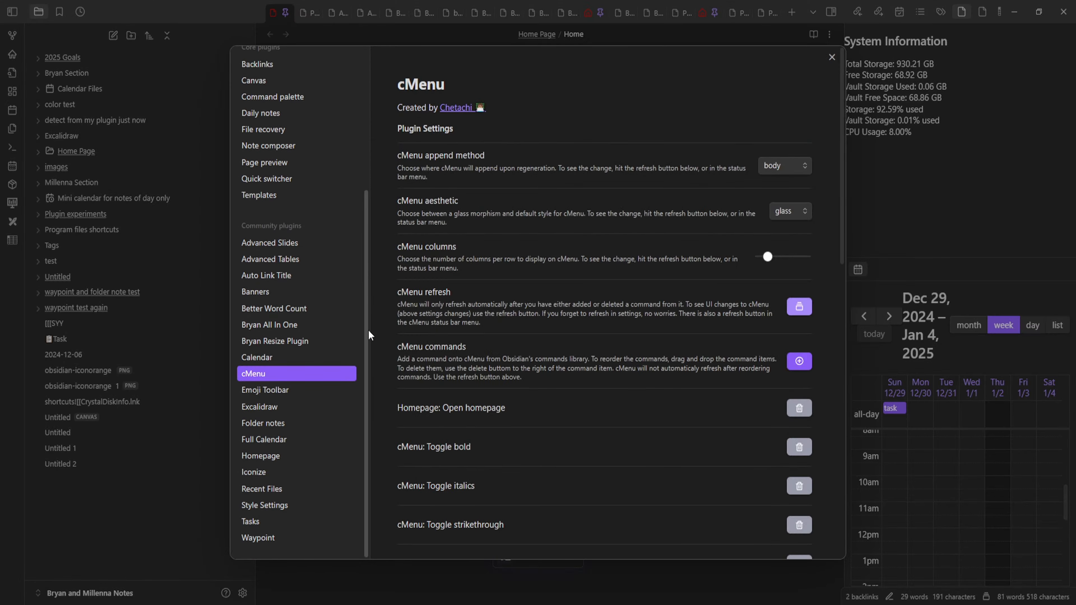
{"action": "scroll", "coordinate": [587, 184], "scroll_direction": "down", "scroll_amount": 2}
{"action": "scroll", "coordinate": [638, 154], "scroll_direction": "up", "scroll_amount": 2}
{"action": "scroll", "coordinate": [746, 195], "scroll_direction": "down", "scroll_amount": 3}
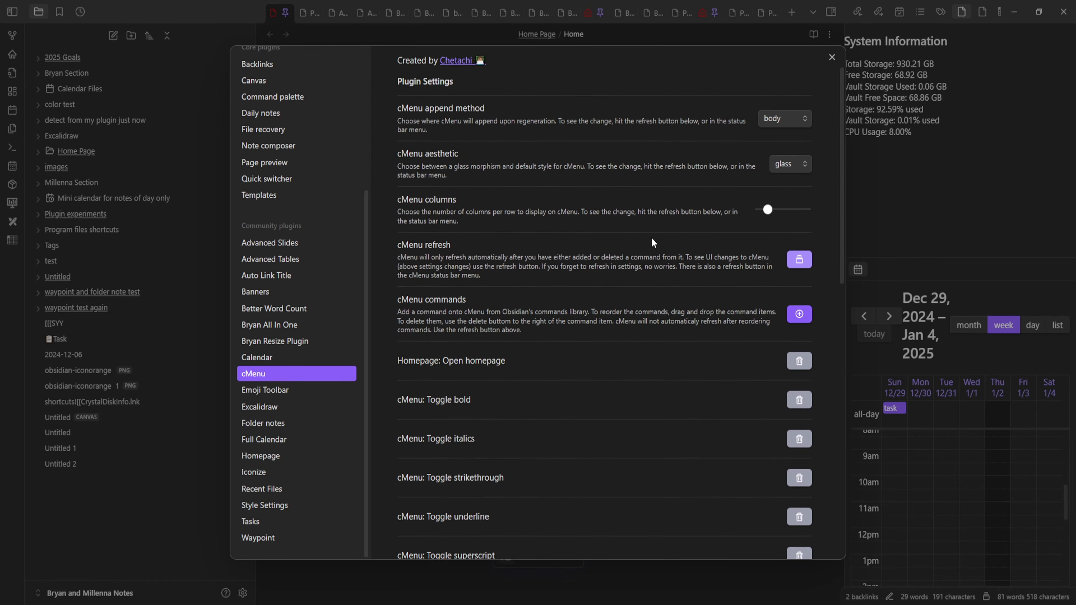
{"action": "scroll", "coordinate": [487, 253], "scroll_direction": "down", "scroll_amount": 8}
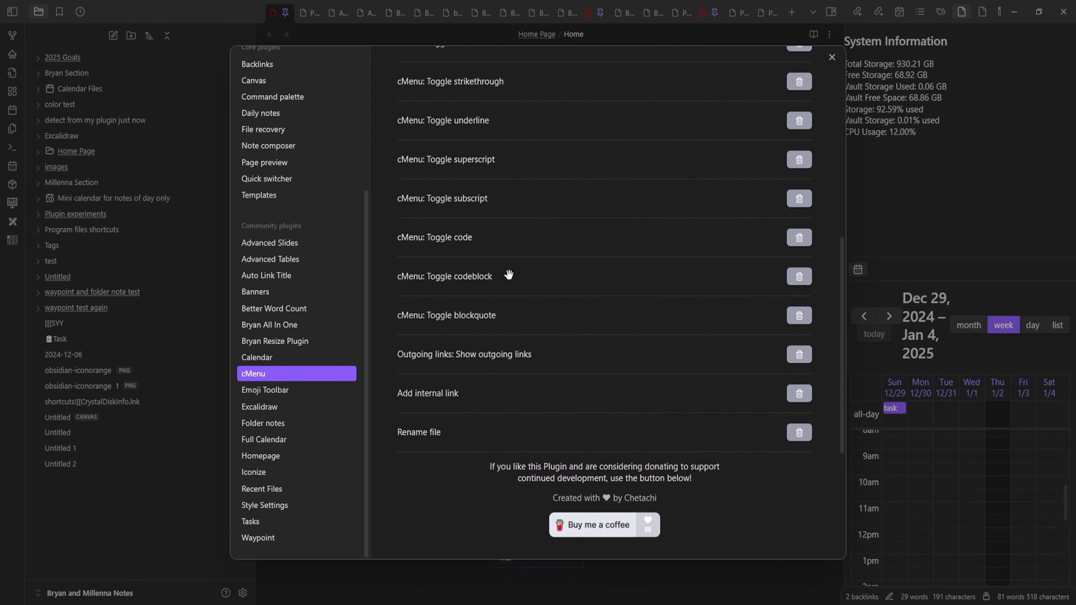
{"action": "scroll", "coordinate": [508, 317], "scroll_direction": "up", "scroll_amount": 10}
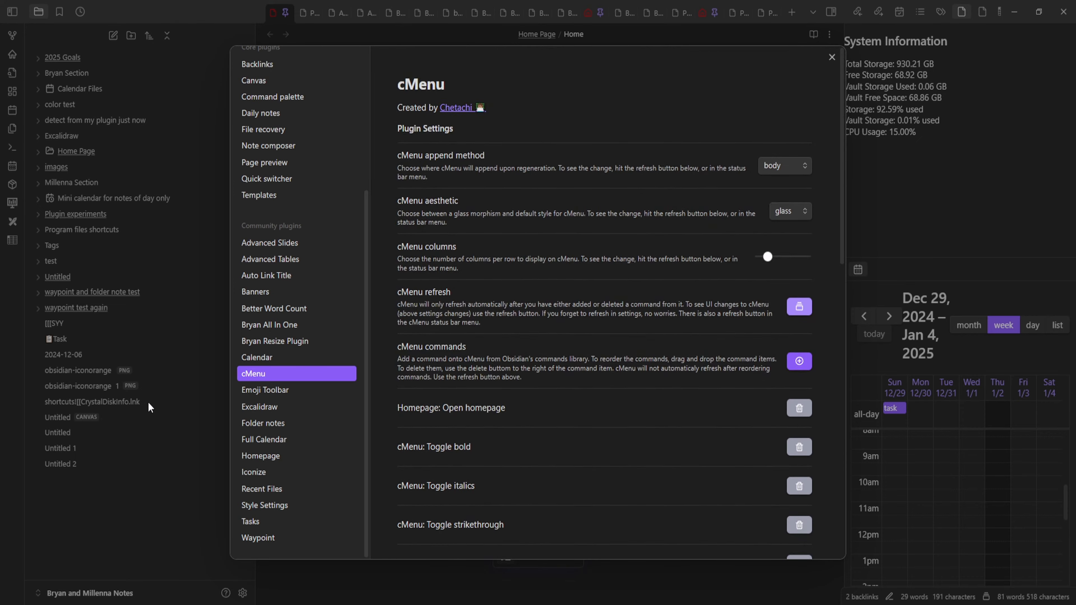
- Add the Buttons: Button Maker command to cMenu with the Any Key icon, and close the settings
{"action": "scroll", "coordinate": [551, 306], "scroll_direction": "down", "scroll_amount": 4}
{"action": "left_click", "coordinate": [794, 191]}
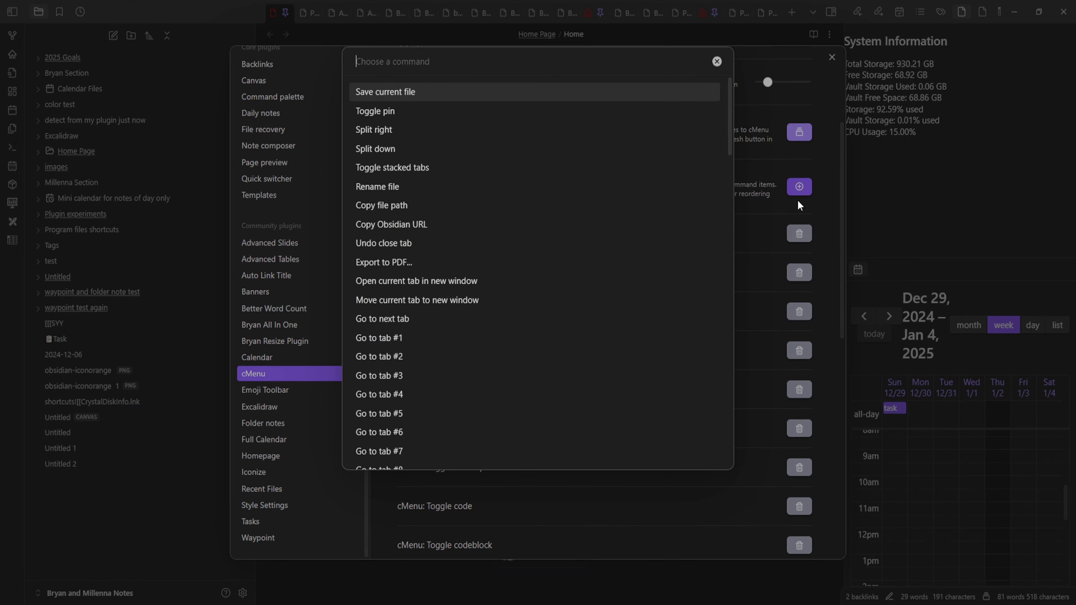
{"action": "scroll", "coordinate": [438, 165], "scroll_direction": "down", "scroll_amount": 15}
{"action": "scroll", "coordinate": [442, 188], "scroll_direction": "down", "scroll_amount": 20}
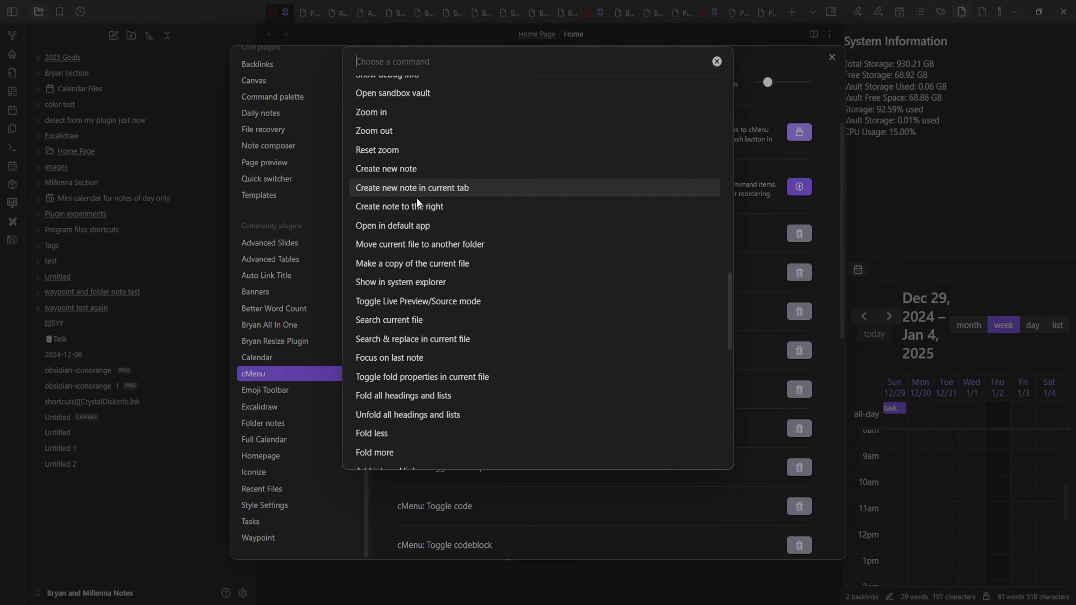
{"action": "scroll", "coordinate": [473, 282], "scroll_direction": "up", "scroll_amount": 15}
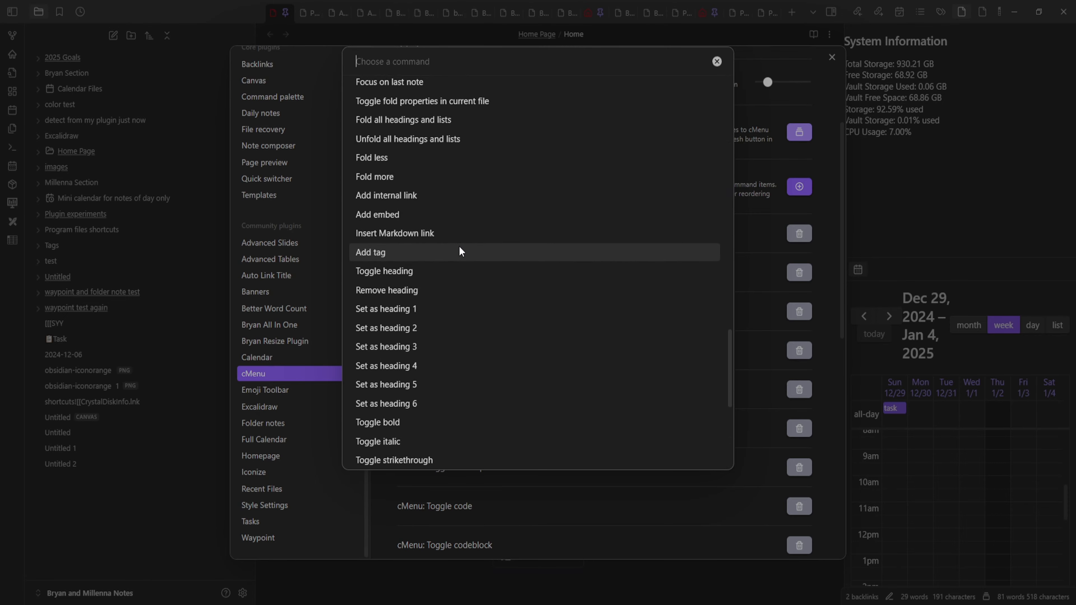
{"action": "type", "text": "uttons"}
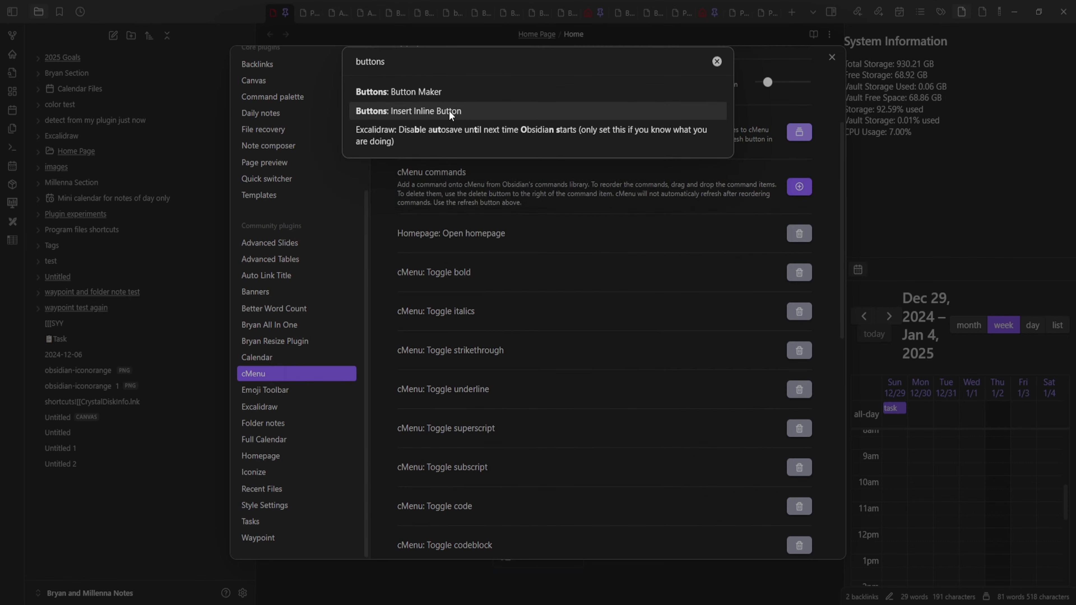
{"action": "left_click", "coordinate": [457, 98]}
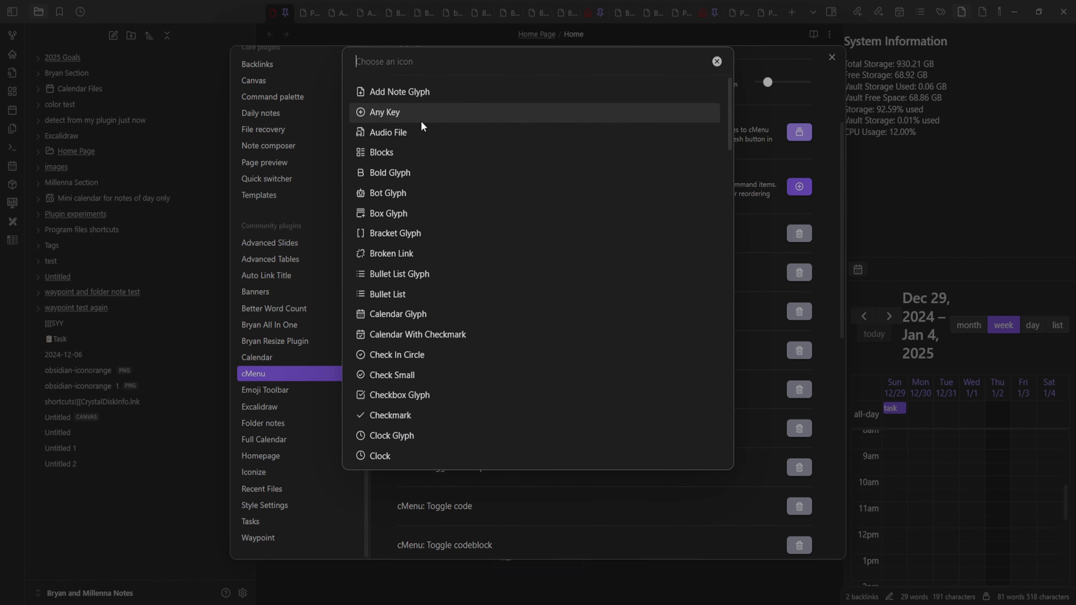
{"action": "left_click", "coordinate": [398, 113]}
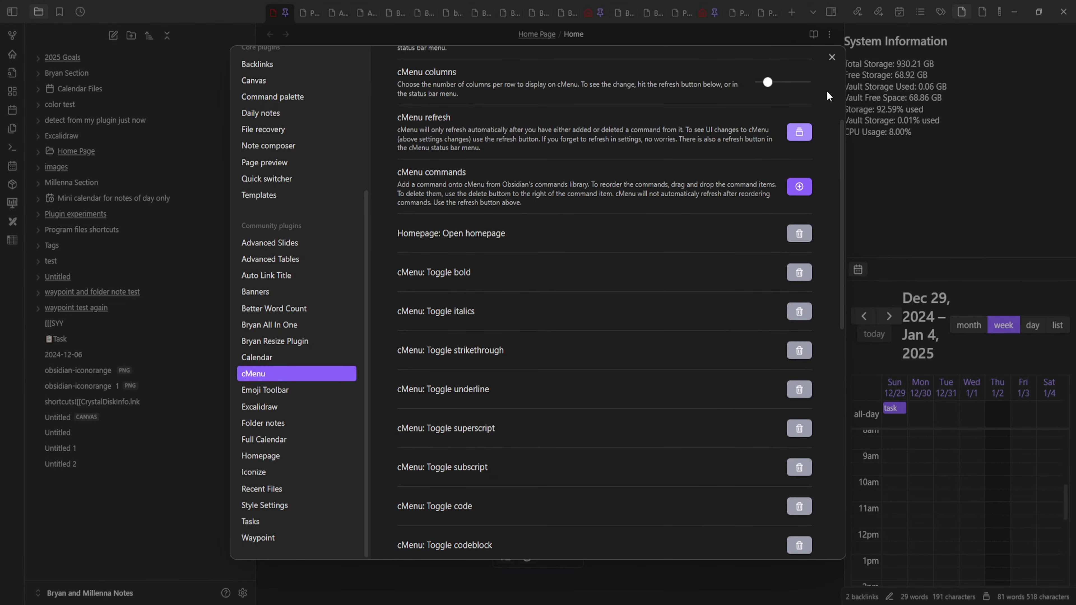
{"action": "left_click", "coordinate": [832, 57]}
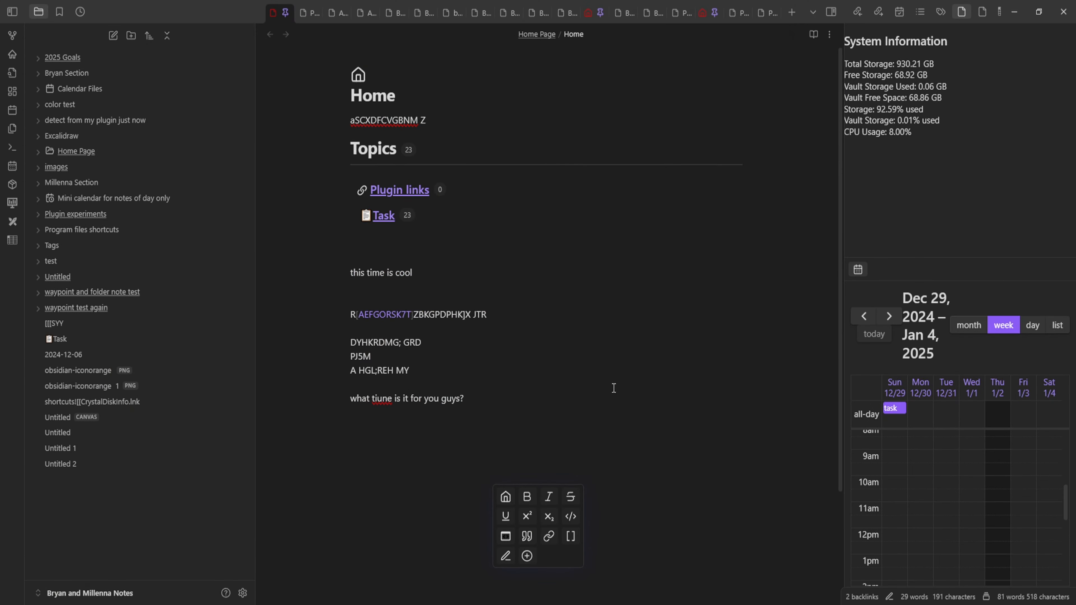
- Test the added Button Maker command on the Home note, dismiss it, and open the Buttons plugin note from Plugin experiments
{"action": "left_click", "coordinate": [526, 557]}
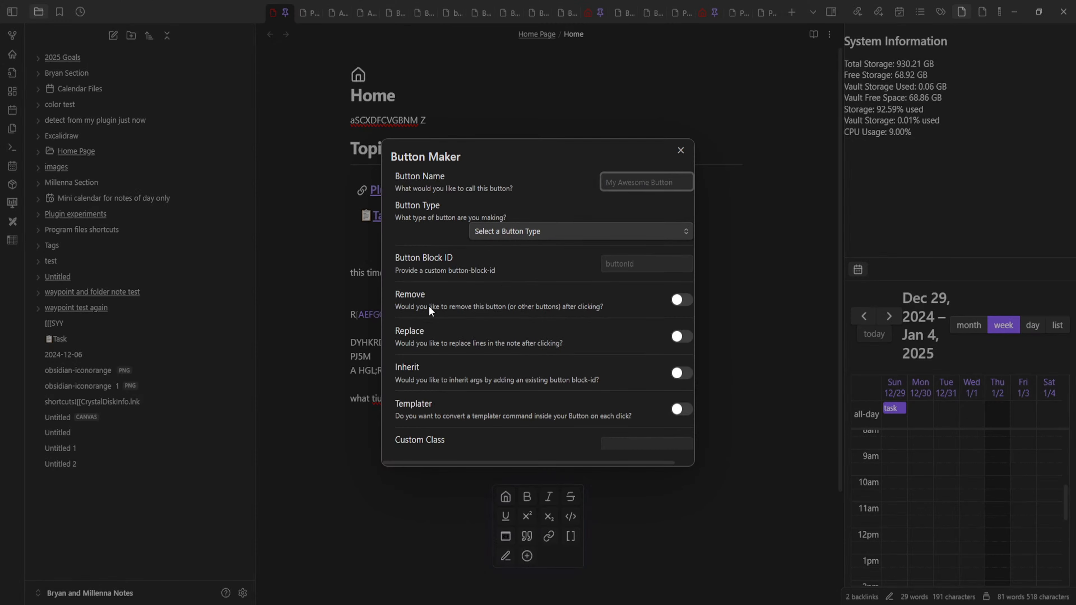
{"action": "left_click", "coordinate": [263, 319]}
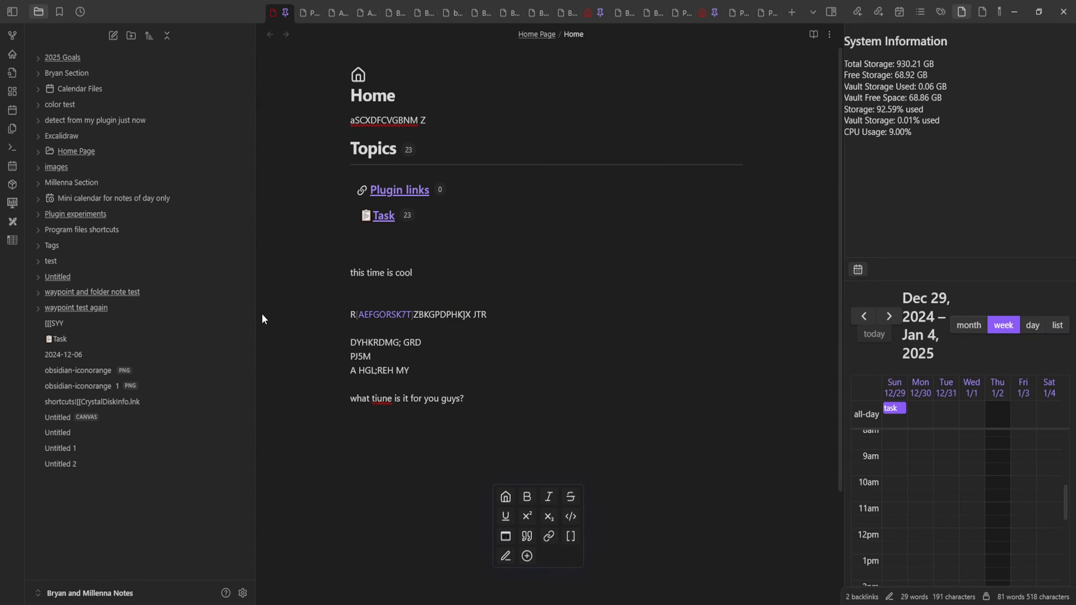
{"action": "left_click", "coordinate": [100, 217]}
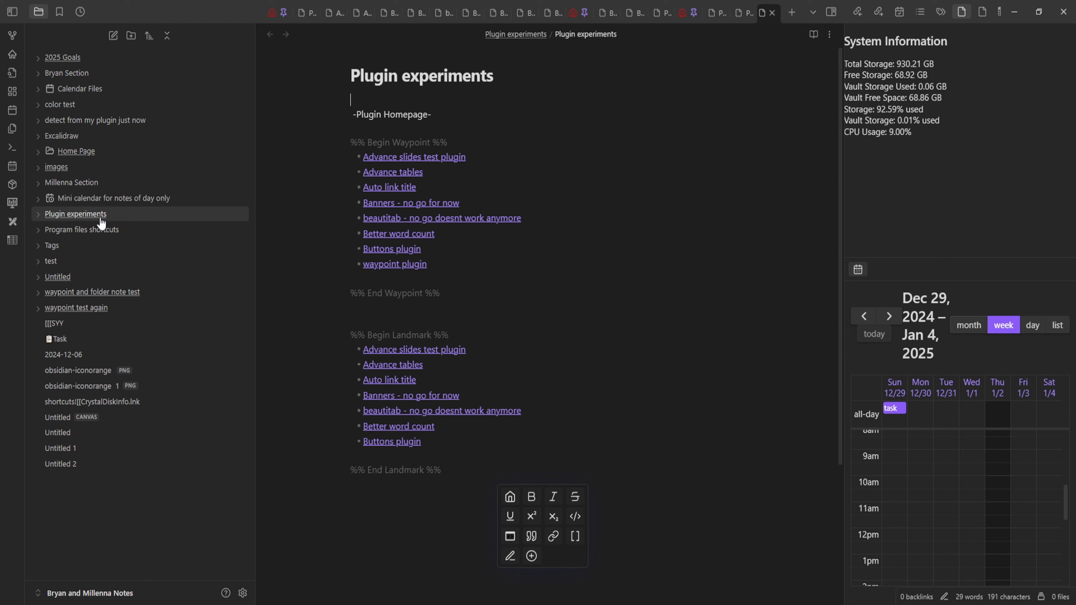
{"action": "left_click", "coordinate": [401, 250]}
- Start a button named sgffgfggf with block ID fg and the type Command - run a command prompt command
{"action": "left_click", "coordinate": [527, 556]}
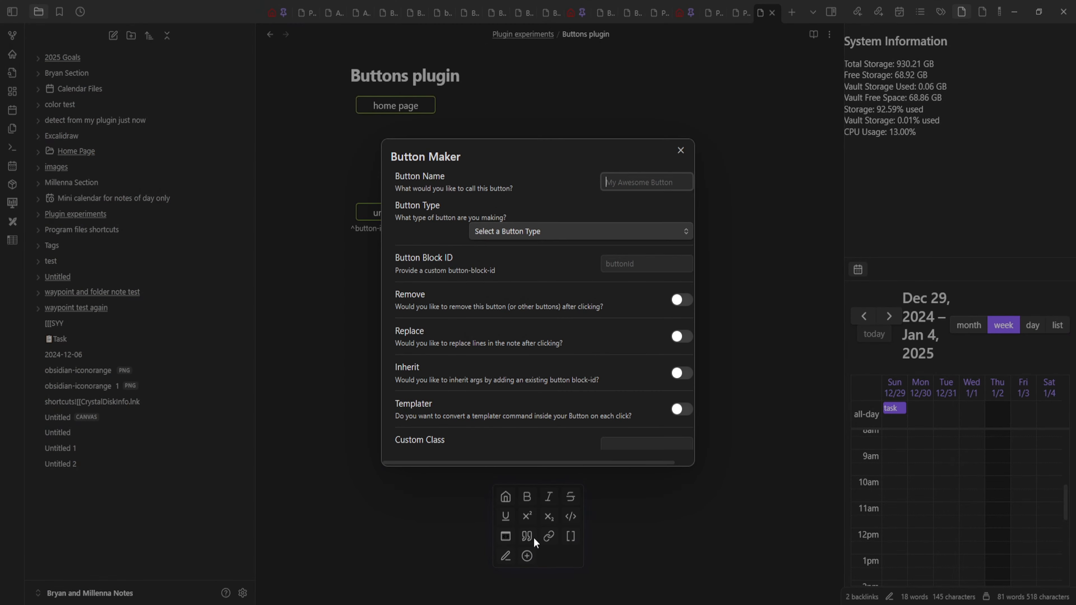
{"action": "type", "text": "sgff"}
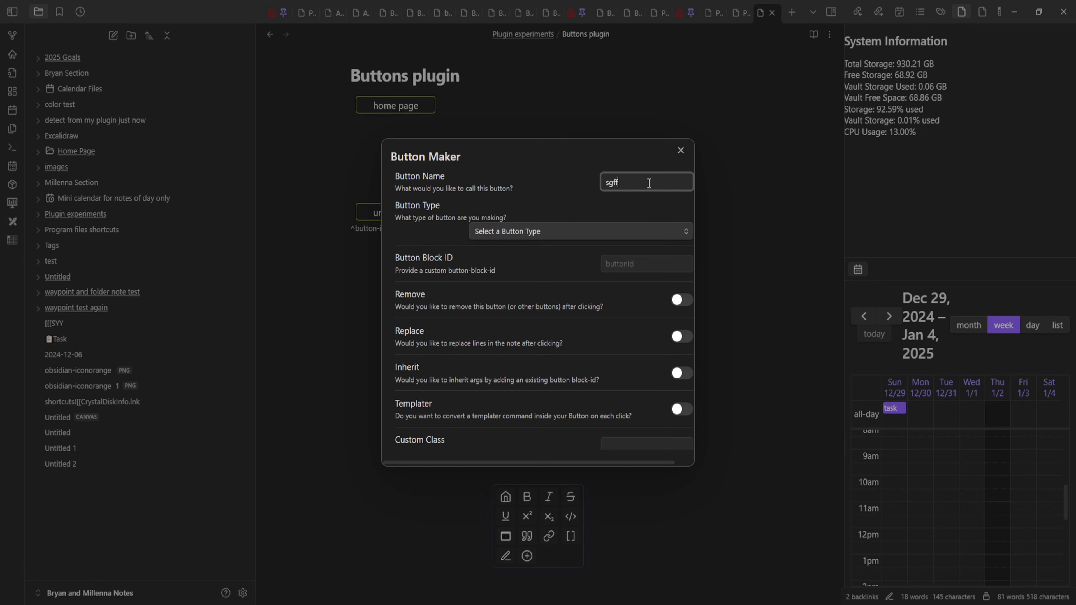
{"action": "type", "text": "gfggf"}
{"action": "left_click", "coordinate": [653, 261]}
{"action": "type", "text": "fg"}
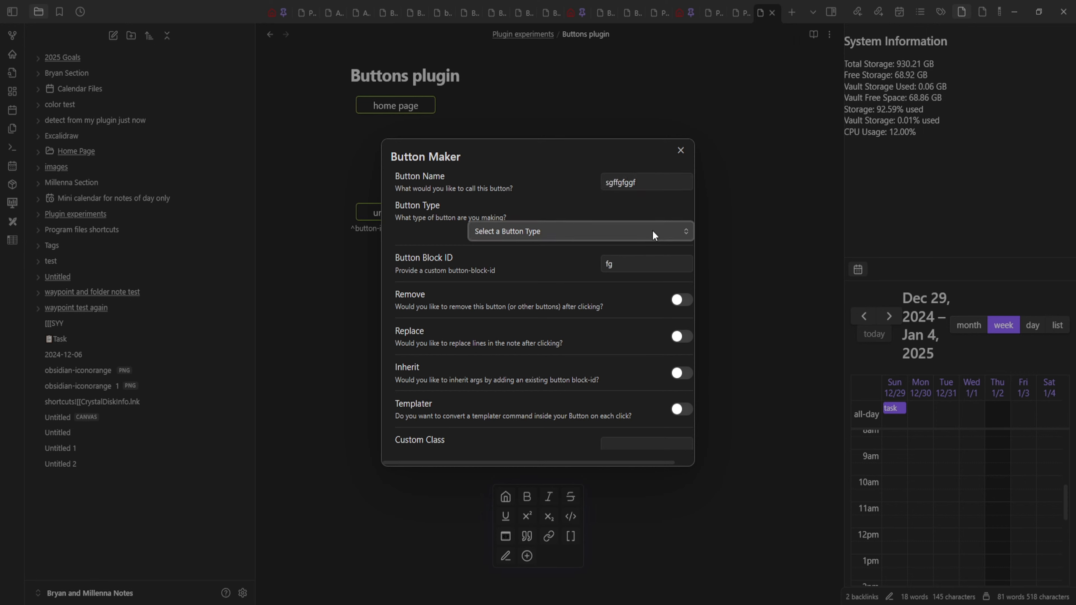
{"action": "left_click", "coordinate": [564, 265]}
- Browse the commands available for the new button, filtering the list by "open"
{"action": "left_click", "coordinate": [641, 256]}
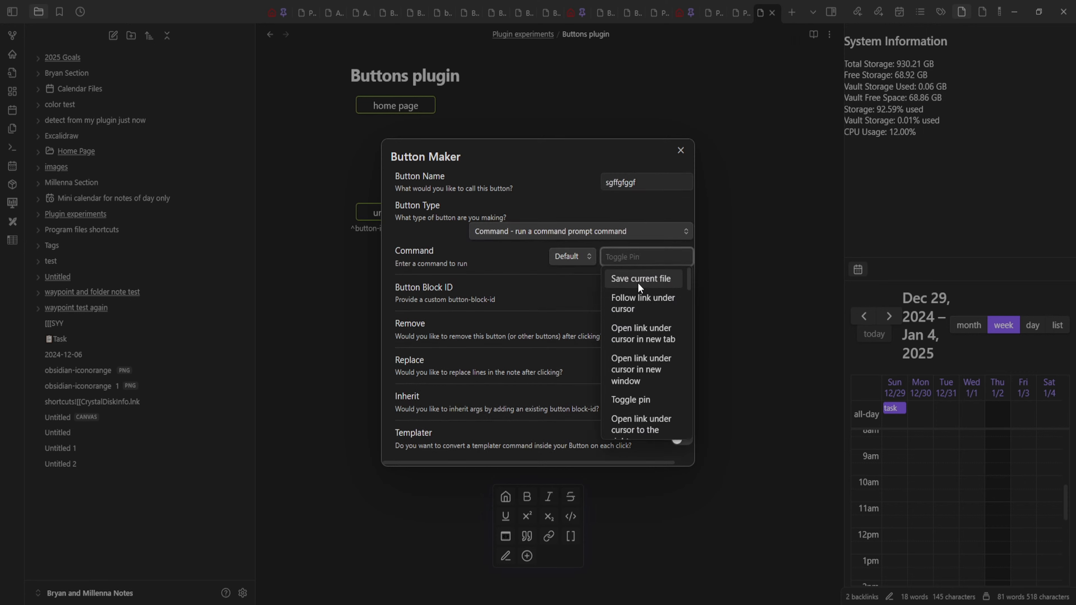
{"action": "scroll", "coordinate": [626, 332], "scroll_direction": "down", "scroll_amount": 1}
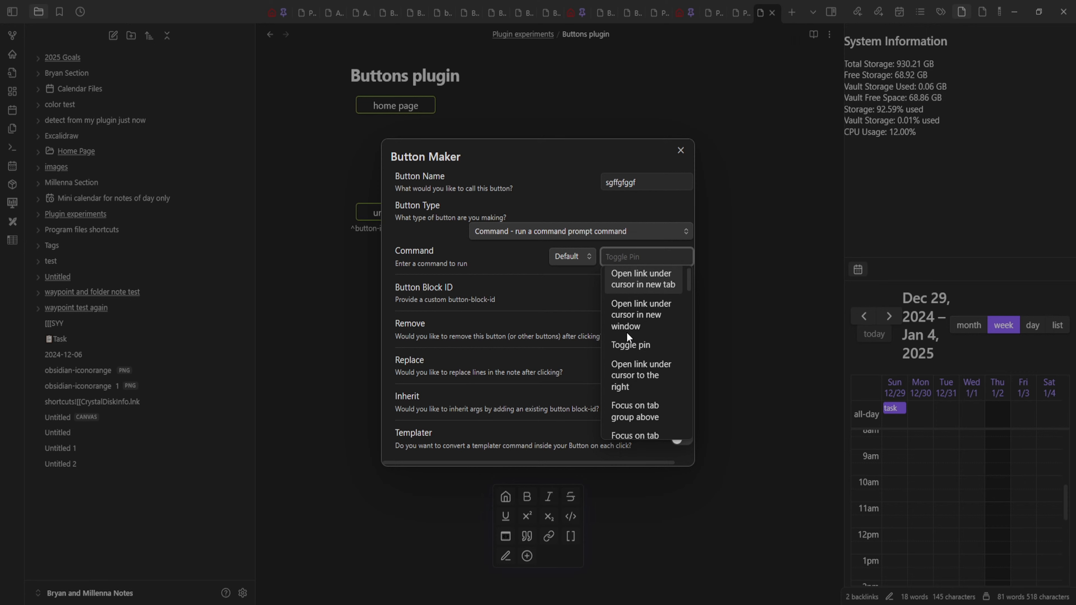
{"action": "scroll", "coordinate": [626, 333], "scroll_direction": "down", "scroll_amount": 3}
{"action": "scroll", "coordinate": [623, 340], "scroll_direction": "up", "scroll_amount": 3}
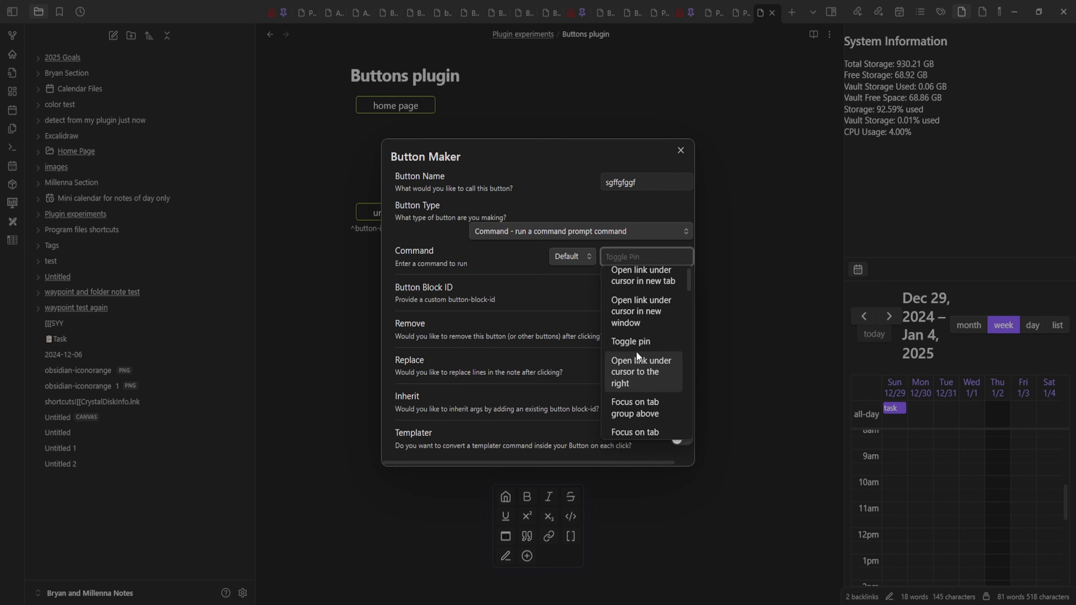
{"action": "type", "text": "open"}
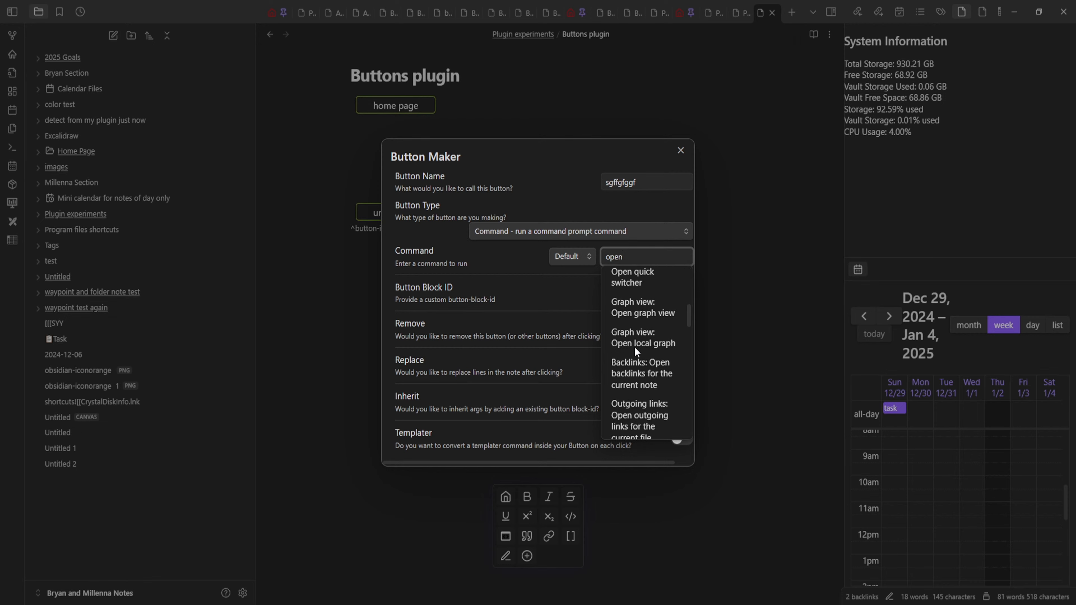
{"action": "scroll", "coordinate": [634, 347], "scroll_direction": "down", "scroll_amount": 10}
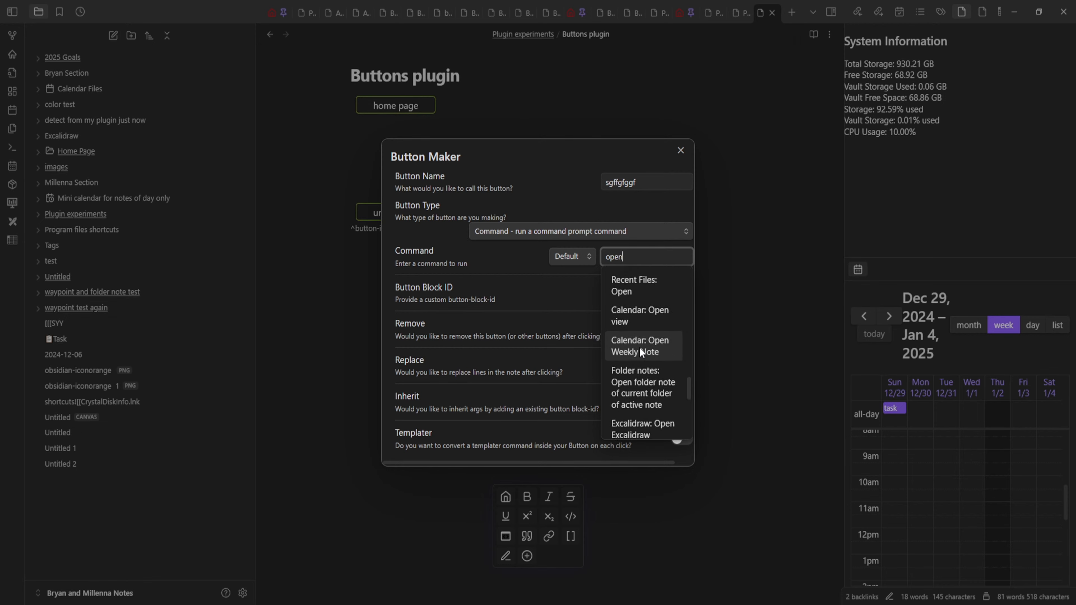
{"action": "scroll", "coordinate": [640, 348], "scroll_direction": "up", "scroll_amount": 5}
- Search the commands for "home pa", assign Homepage: Open homepage to the button, and insert it into the Buttons plugin note
{"action": "key", "text": "BackSpace"}
{"action": "key", "text": "BackSpace"}
{"action": "key", "text": "BackSpace"}
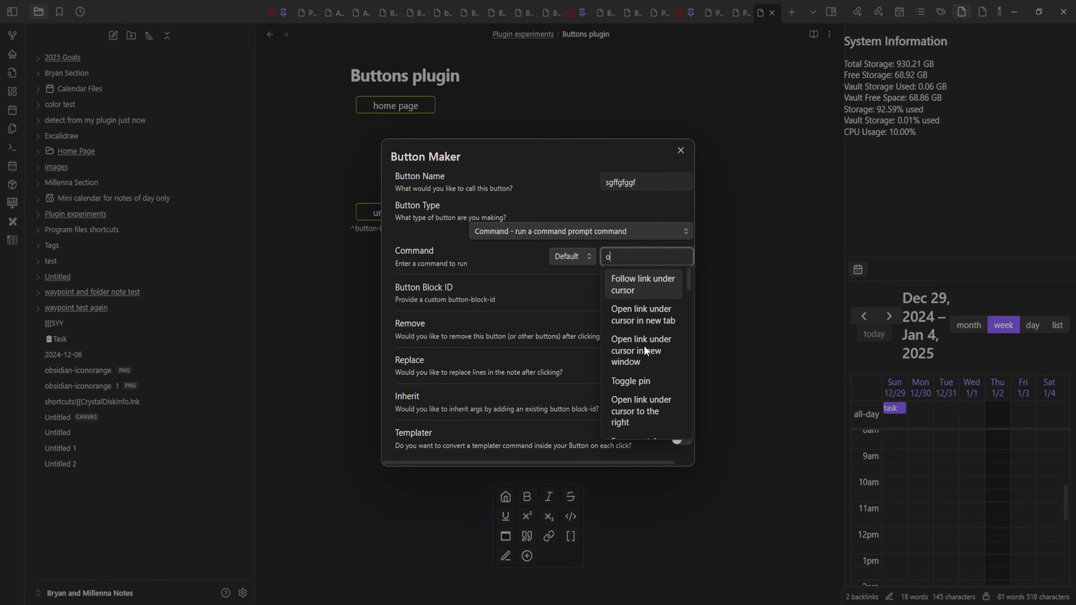
{"action": "key", "text": "BackSpace"}
{"action": "type", "text": "home pa"}
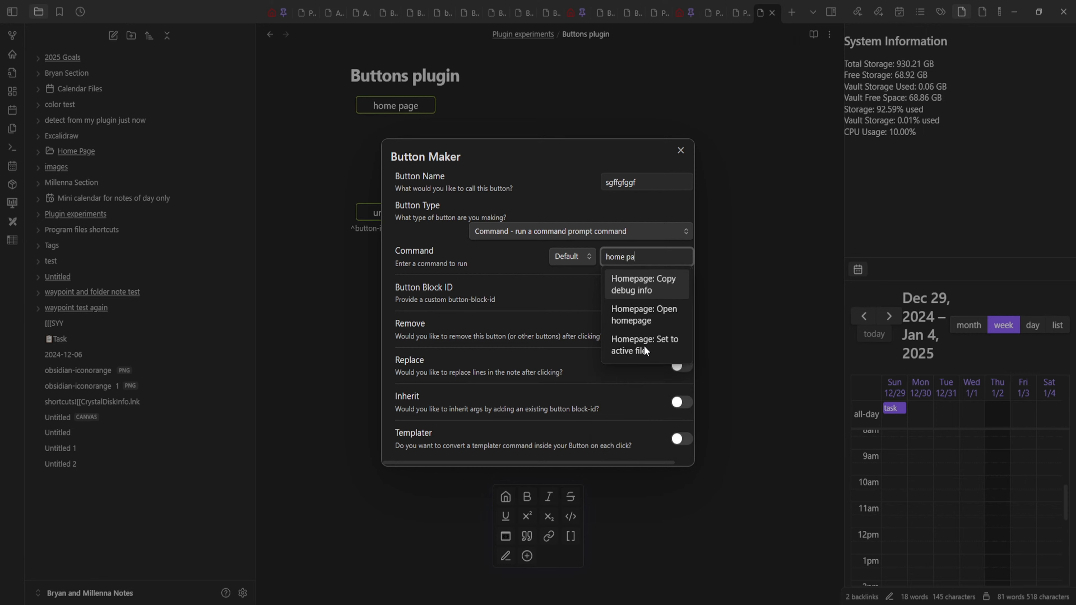
{"action": "left_click", "coordinate": [661, 315]}
{"action": "scroll", "coordinate": [621, 437], "scroll_direction": "down", "scroll_amount": 4}
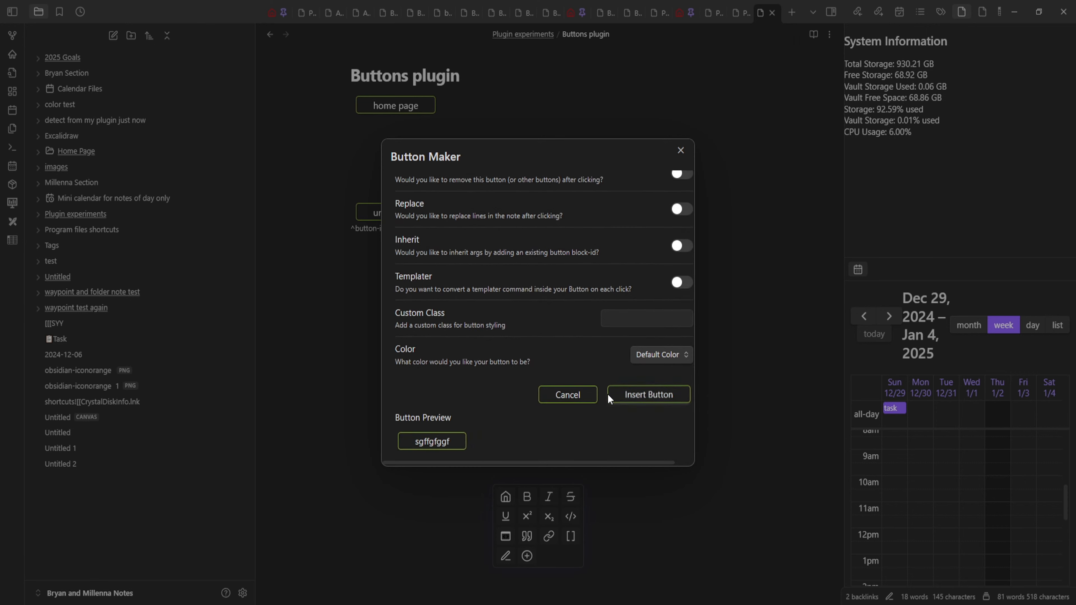
{"action": "left_click", "coordinate": [645, 399]}
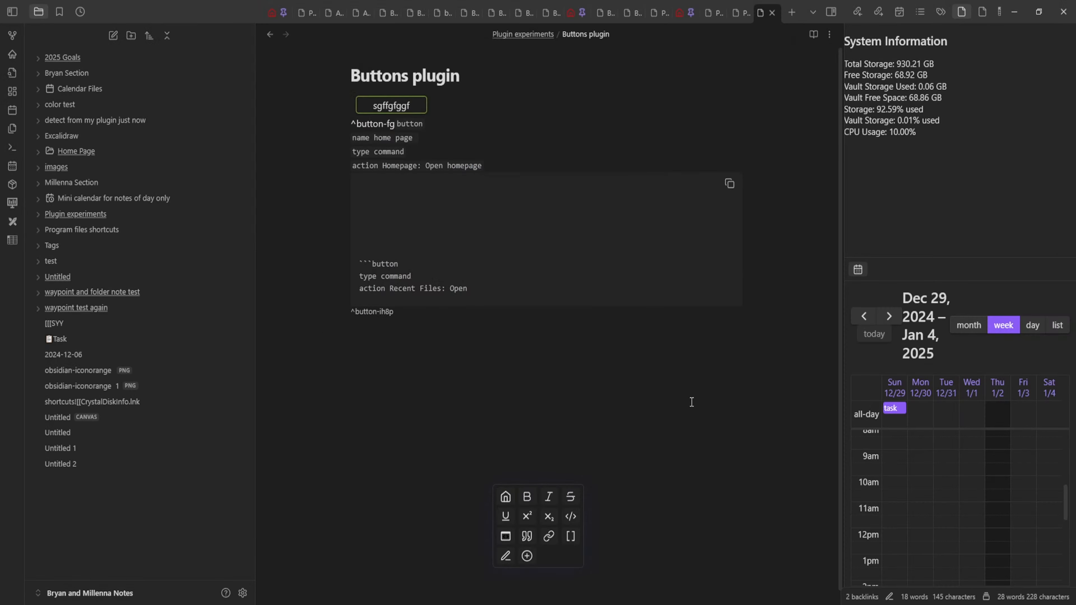
- Try to fix the code blocks around the inserted sgffgfggf button, and undo its insertion in the Buttons plugin note
{"action": "key", "text": "Return"}
{"action": "key", "text": "Return"}
{"action": "key", "text": "Return"}
{"action": "left_click", "coordinate": [730, 184]}
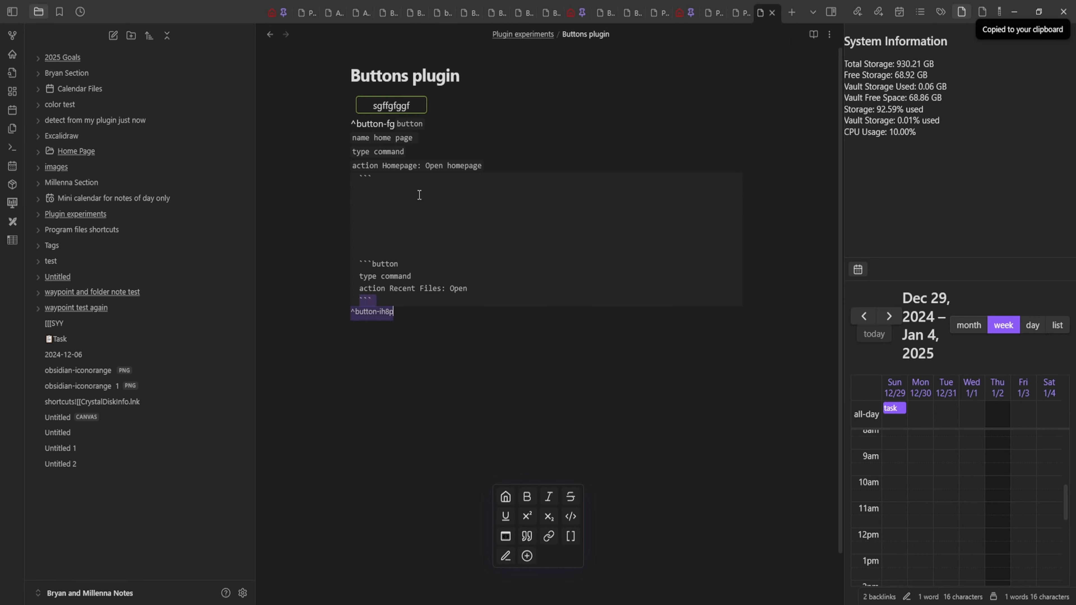
{"action": "left_click", "coordinate": [456, 155]}
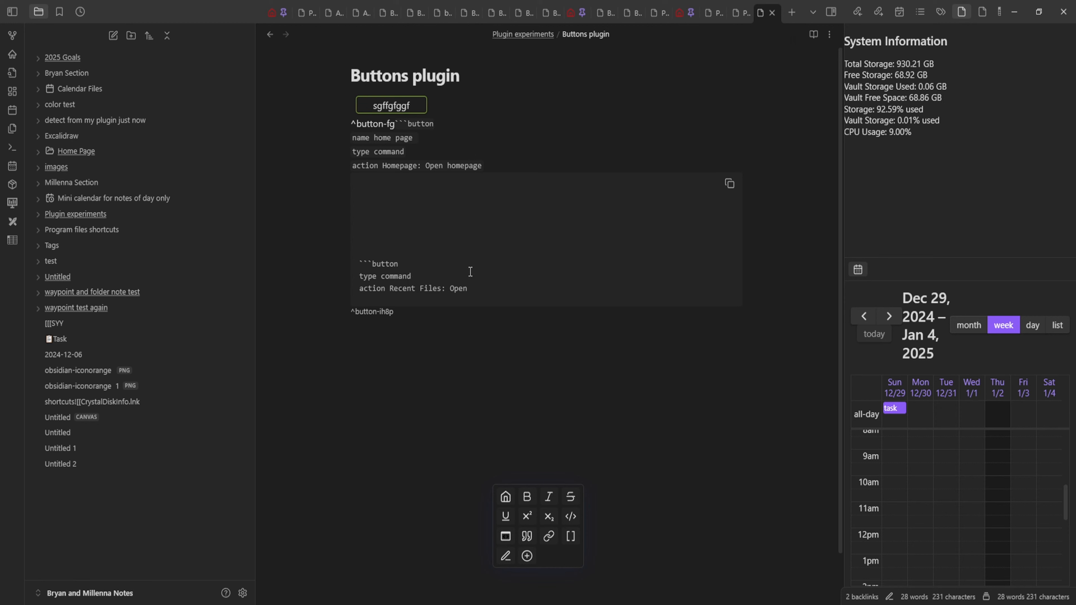
{"action": "key", "text": "ctrl+z"}
{"action": "key", "text": "ctrl+z"}
{"action": "key", "text": "ctrl+z"}
{"action": "key", "text": "ctrl+z"}
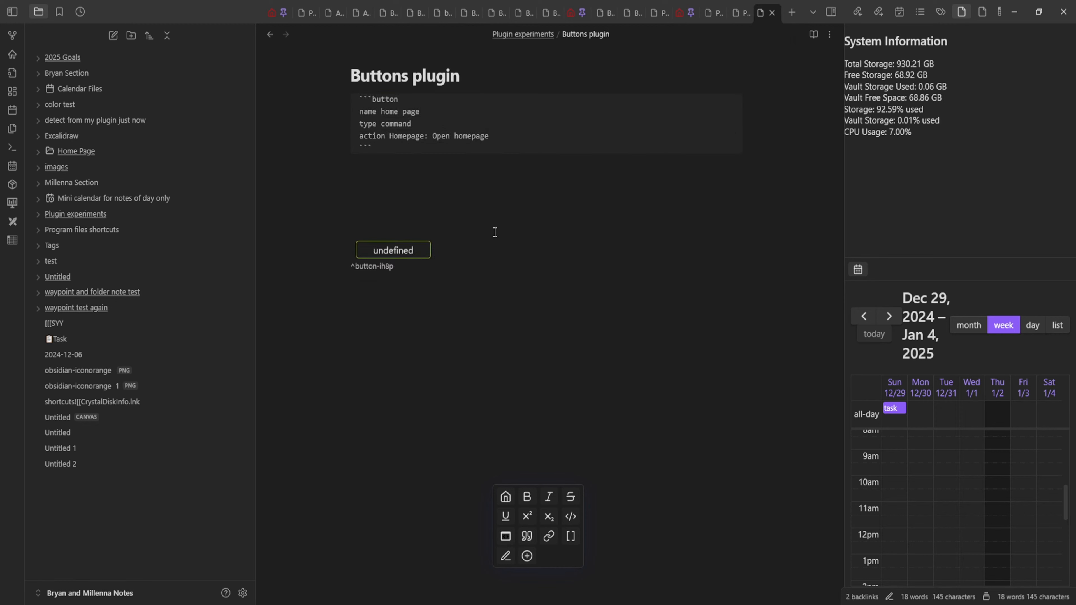
{"action": "left_click", "coordinate": [523, 303]}
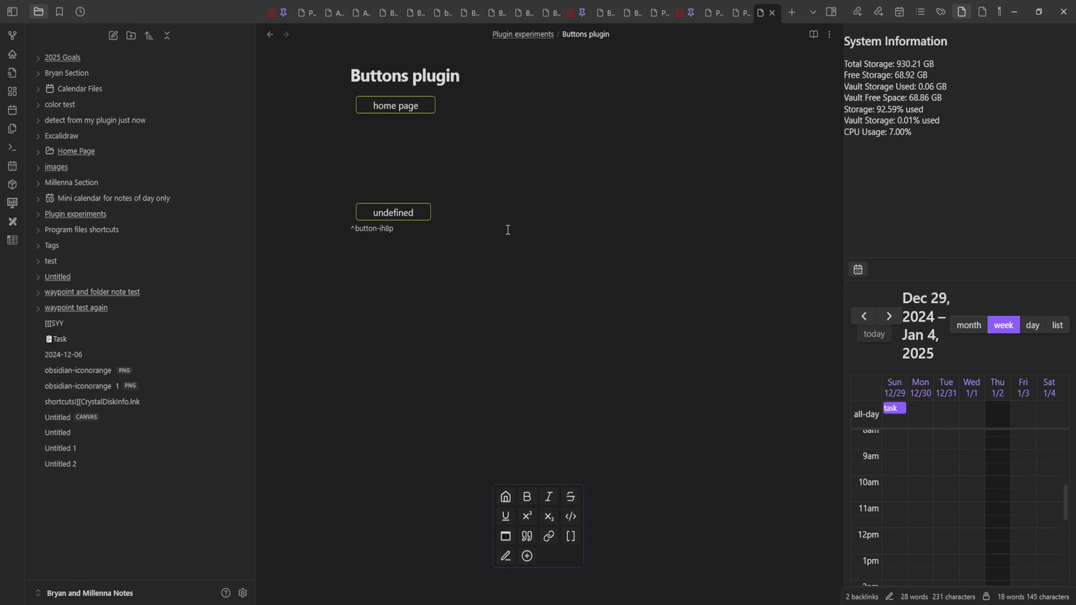
- Add two blank lines at the end of the Buttons plugin note
{"action": "key", "text": "Return"}
{"action": "key", "text": "Return"}
{"action": "left_click", "coordinate": [505, 560]}
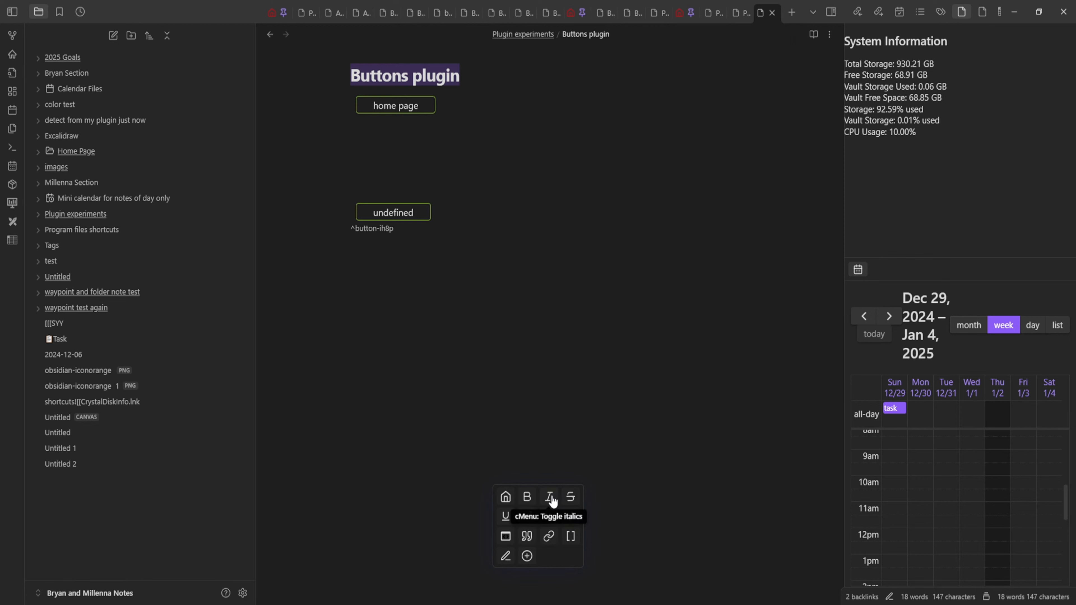
{"action": "left_click", "coordinate": [453, 407]}
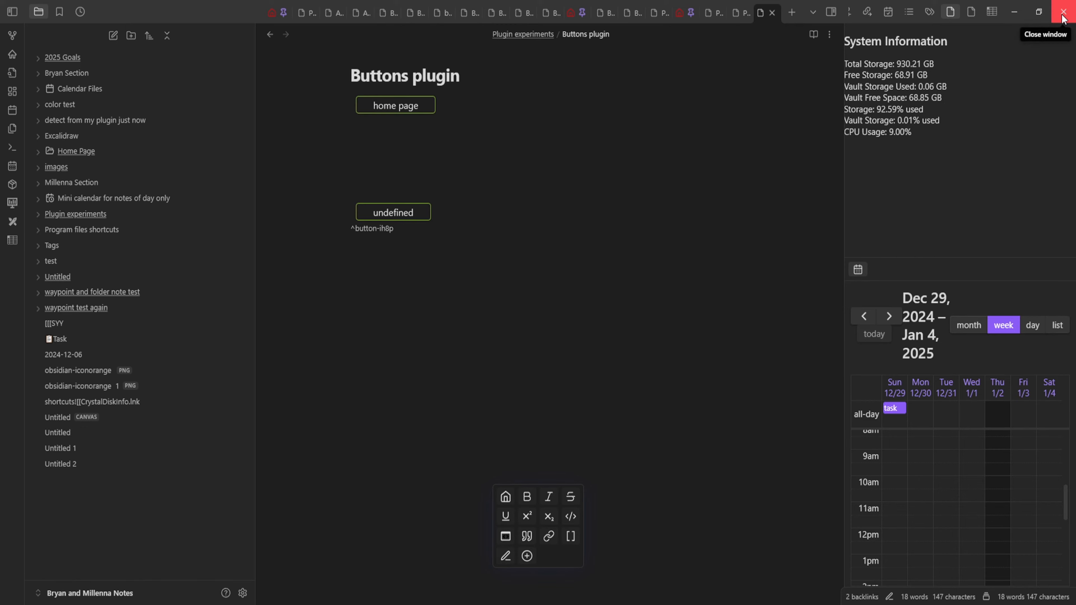
- Review the installed community plugins in the settings, and close the settings
{"action": "left_click", "coordinate": [242, 593]}
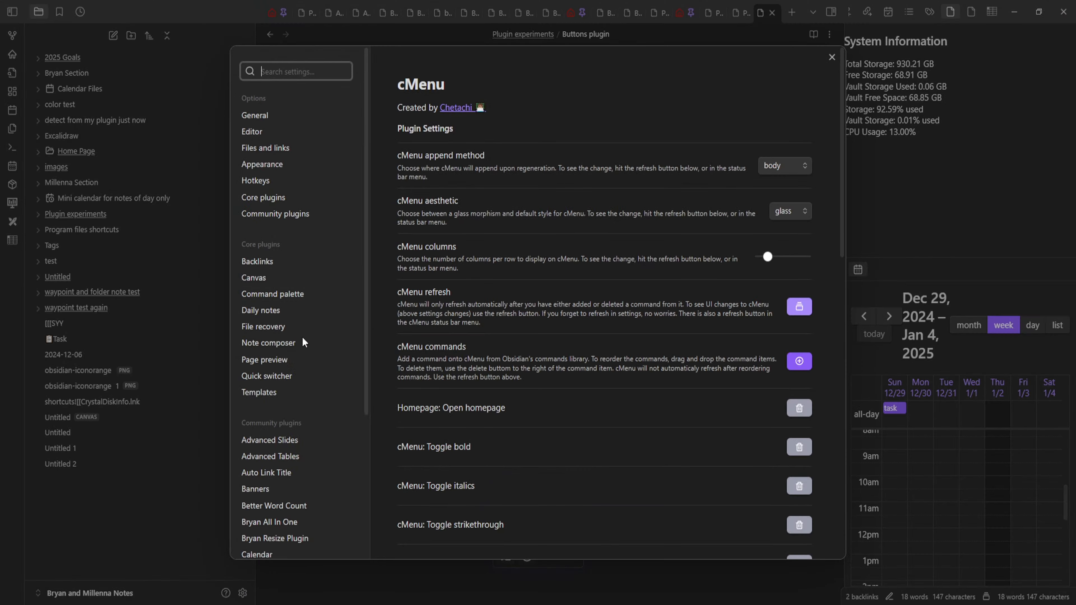
{"action": "scroll", "coordinate": [326, 195], "scroll_direction": "down", "scroll_amount": 2}
{"action": "scroll", "coordinate": [325, 191], "scroll_direction": "up", "scroll_amount": 3}
{"action": "left_click", "coordinate": [298, 212]}
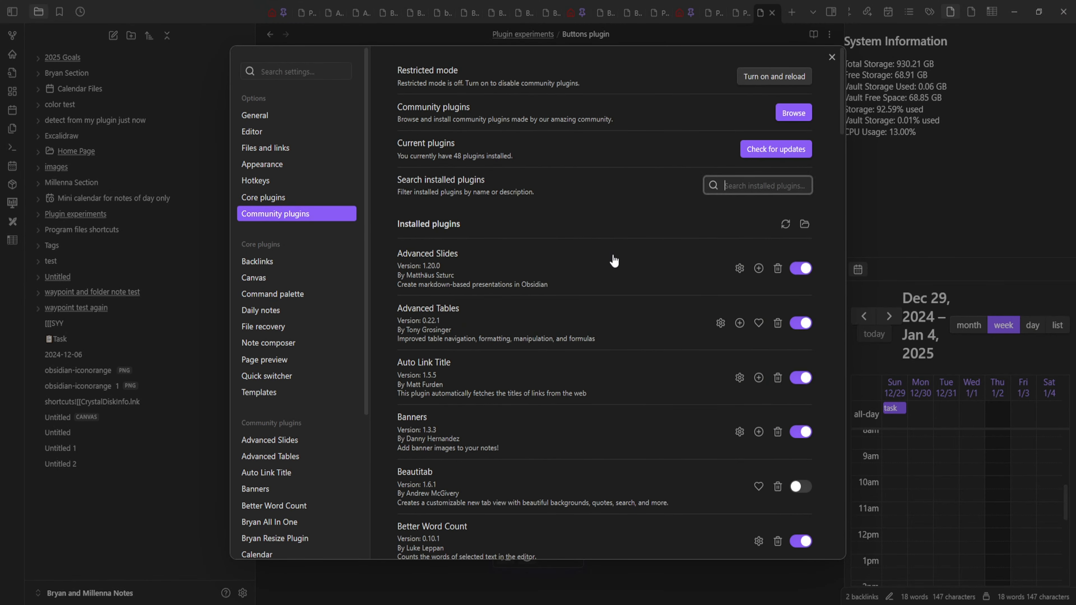
{"action": "scroll", "coordinate": [610, 297], "scroll_direction": "down", "scroll_amount": 6}
{"action": "scroll", "coordinate": [609, 345], "scroll_direction": "down", "scroll_amount": 5}
{"action": "left_click", "coordinate": [23, 274]}
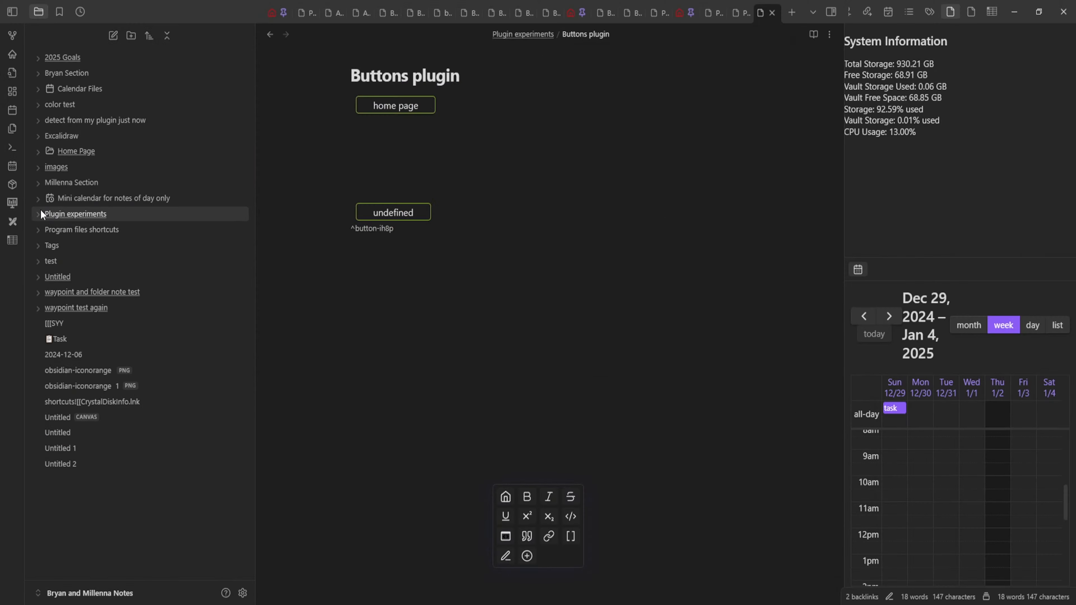
- Expand the Plugin experiments folder and review its plugin notes, from Advance slides test plugin through waypoint plugin
{"action": "left_click", "coordinate": [38, 214]}
{"action": "scroll", "coordinate": [124, 346], "scroll_direction": "down", "scroll_amount": 1}
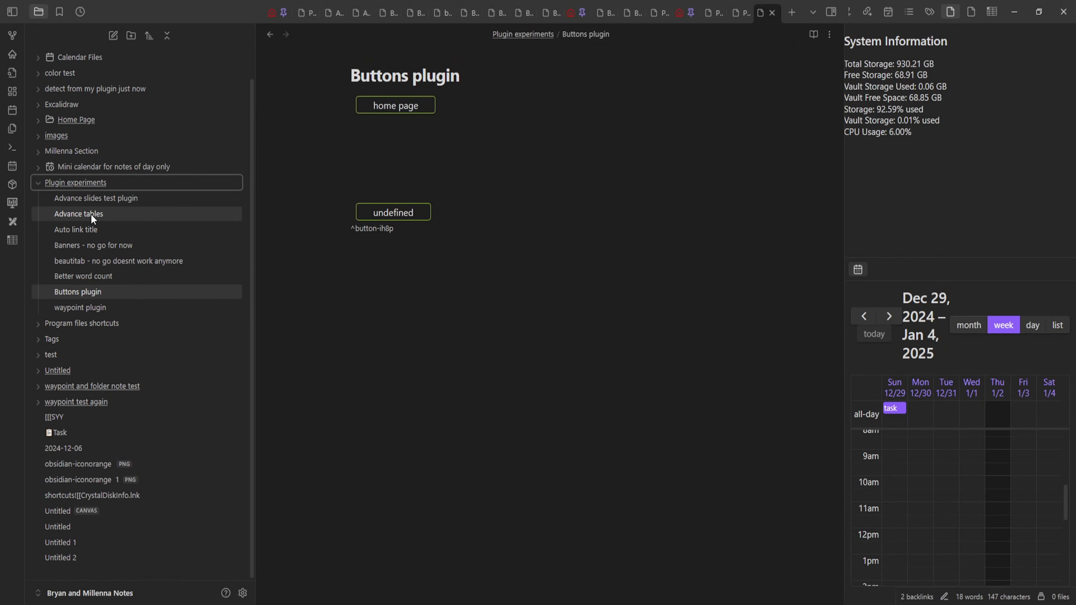
{"action": "left_click", "coordinate": [108, 183]}
{"action": "left_click", "coordinate": [143, 198]}
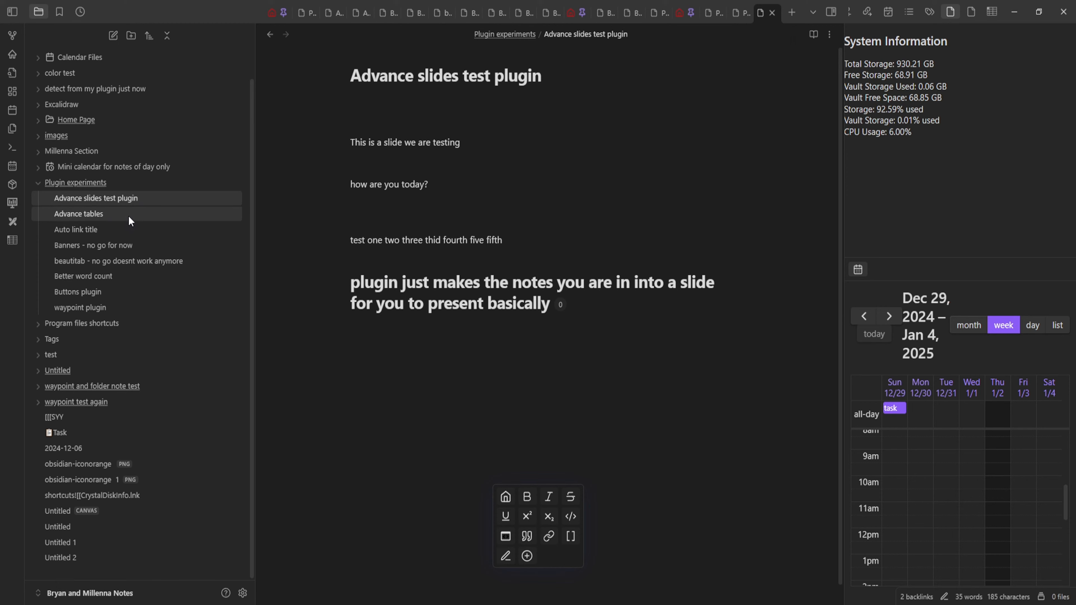
{"action": "left_click", "coordinate": [129, 215]}
{"action": "left_click", "coordinate": [134, 231]}
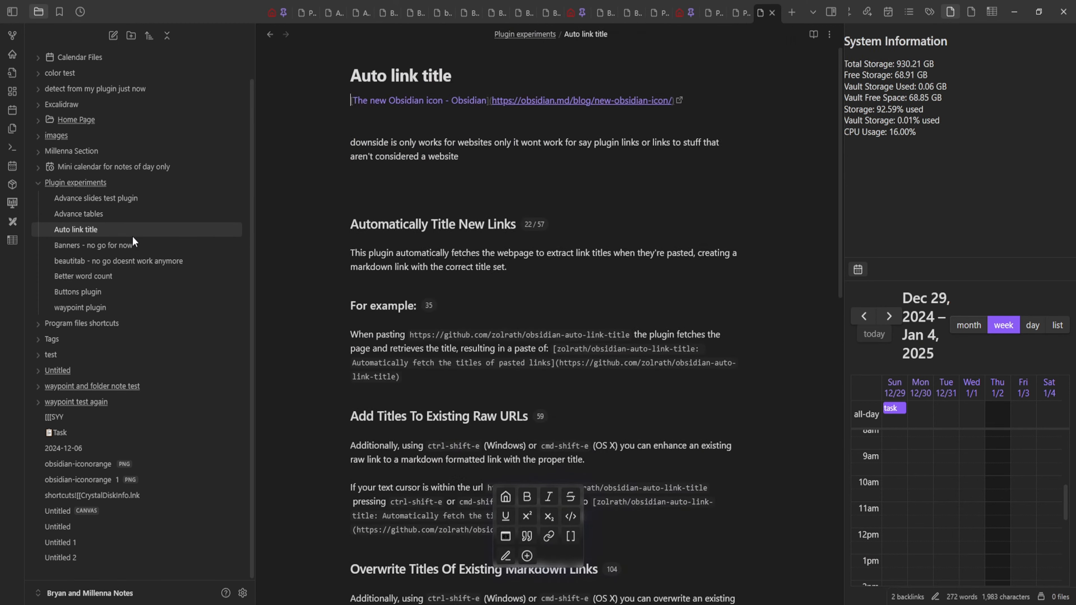
{"action": "left_click", "coordinate": [130, 275]}
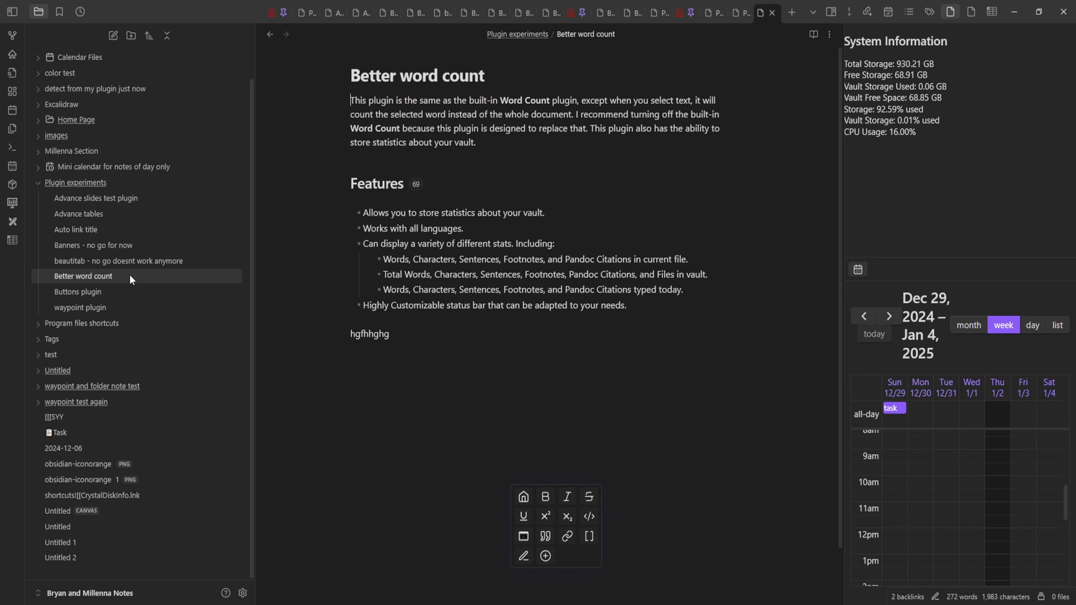
{"action": "left_click", "coordinate": [122, 297]}
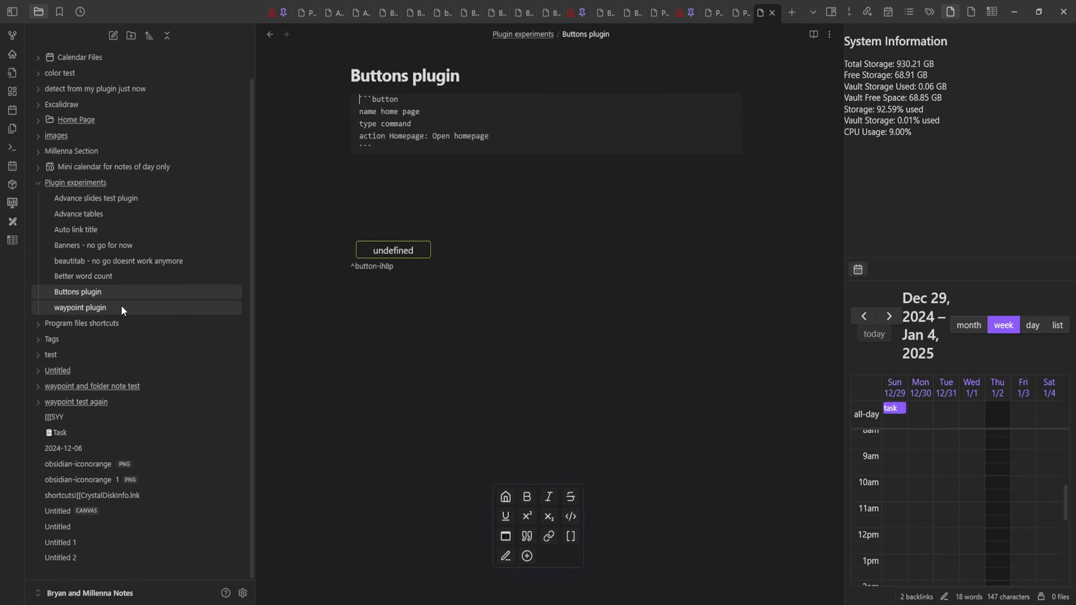
{"action": "left_click", "coordinate": [121, 306]}
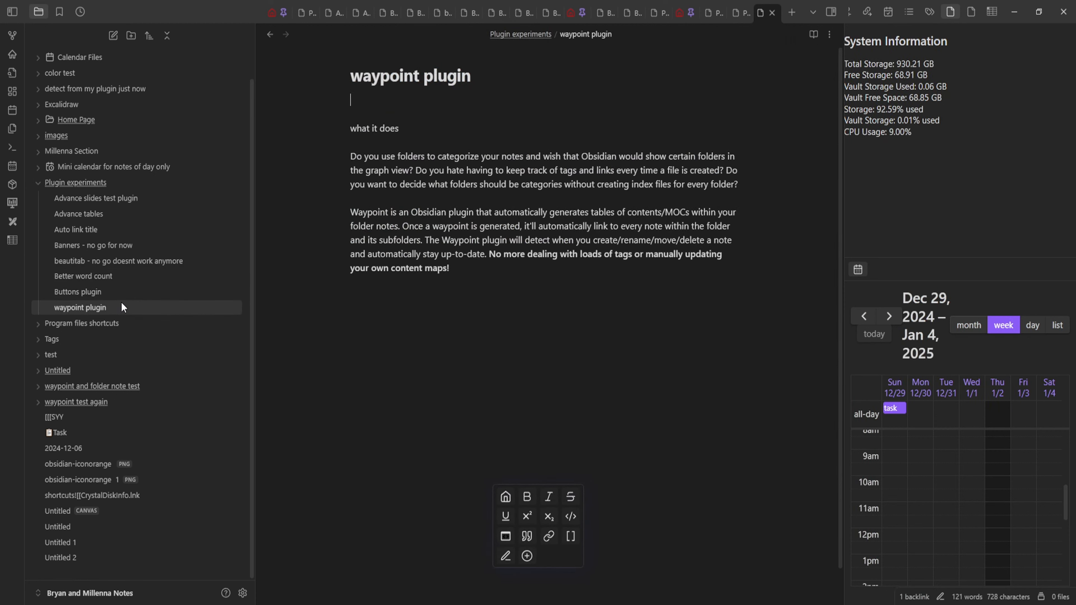
- Review the cMenu and Full Calendar plugin settings, and close the settings
{"action": "left_click", "coordinate": [243, 594]}
{"action": "scroll", "coordinate": [274, 309], "scroll_direction": "down", "scroll_amount": 4}
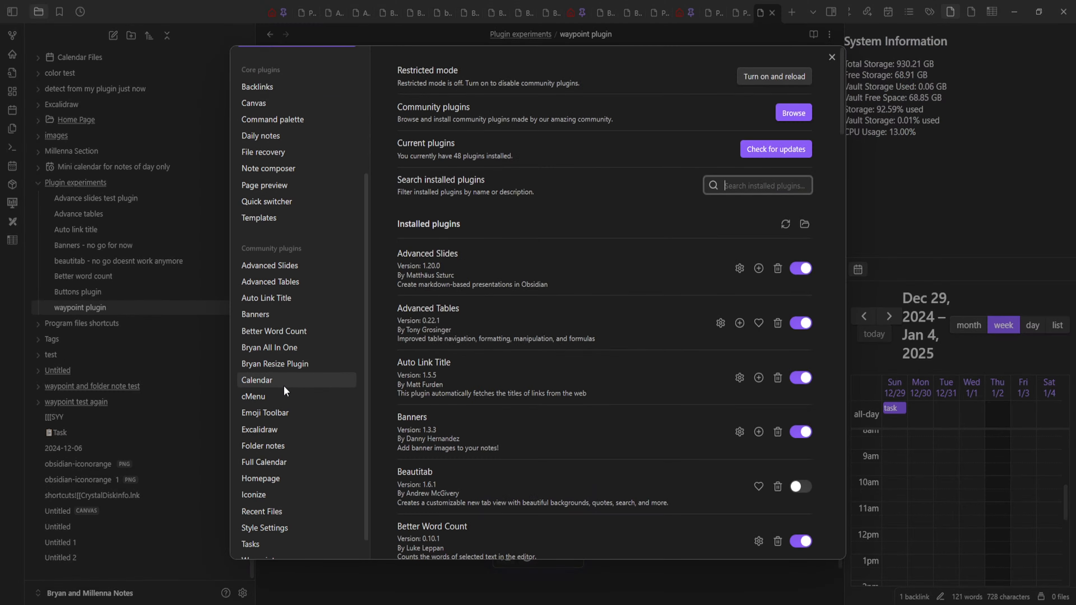
{"action": "scroll", "coordinate": [278, 385], "scroll_direction": "down", "scroll_amount": 1}
{"action": "left_click", "coordinate": [268, 372]}
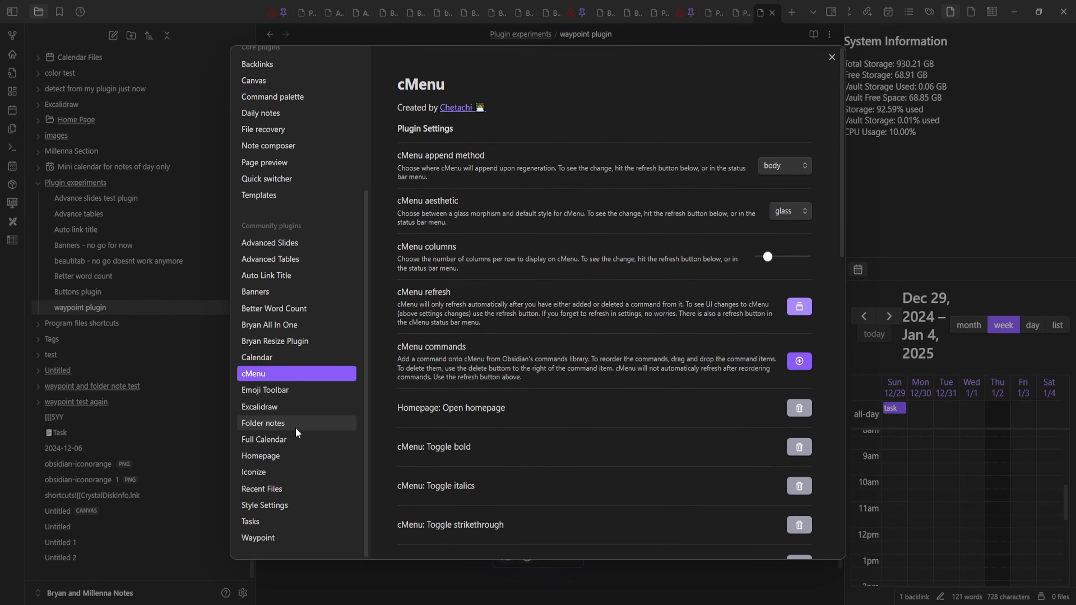
{"action": "left_click", "coordinate": [299, 437]}
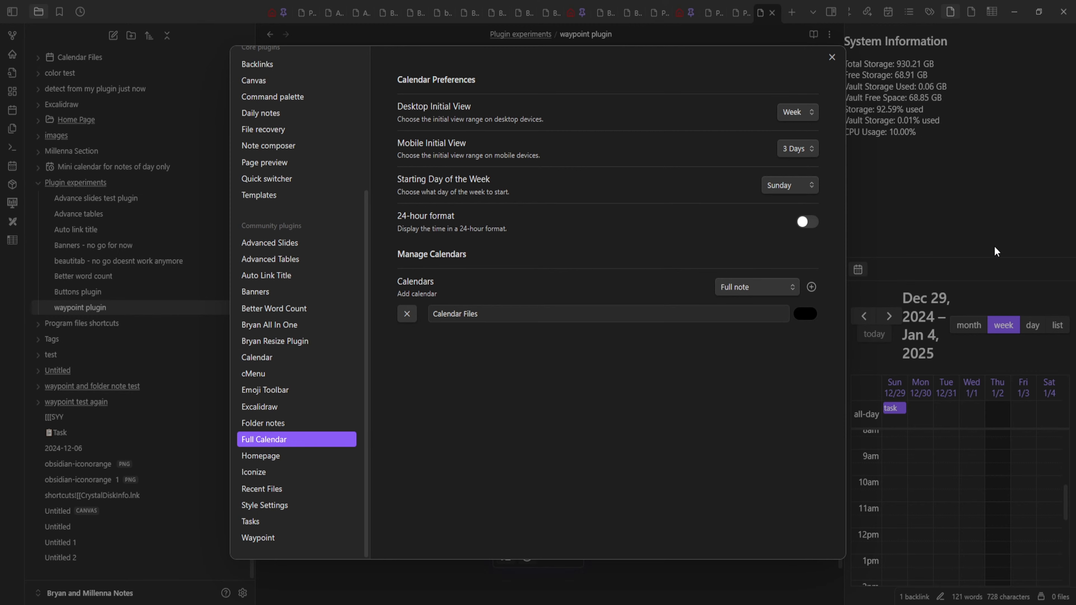
{"action": "key", "text": "Escape"}
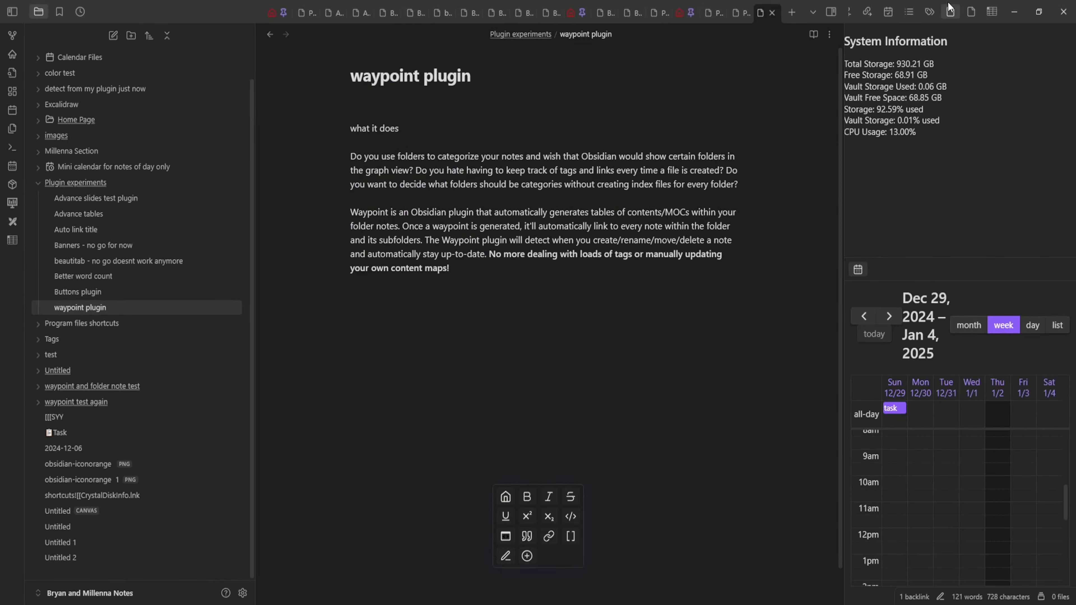
- View the monthly calendar in the sidebar, and switch back to the System Information view
{"action": "left_click", "coordinate": [888, 11]}
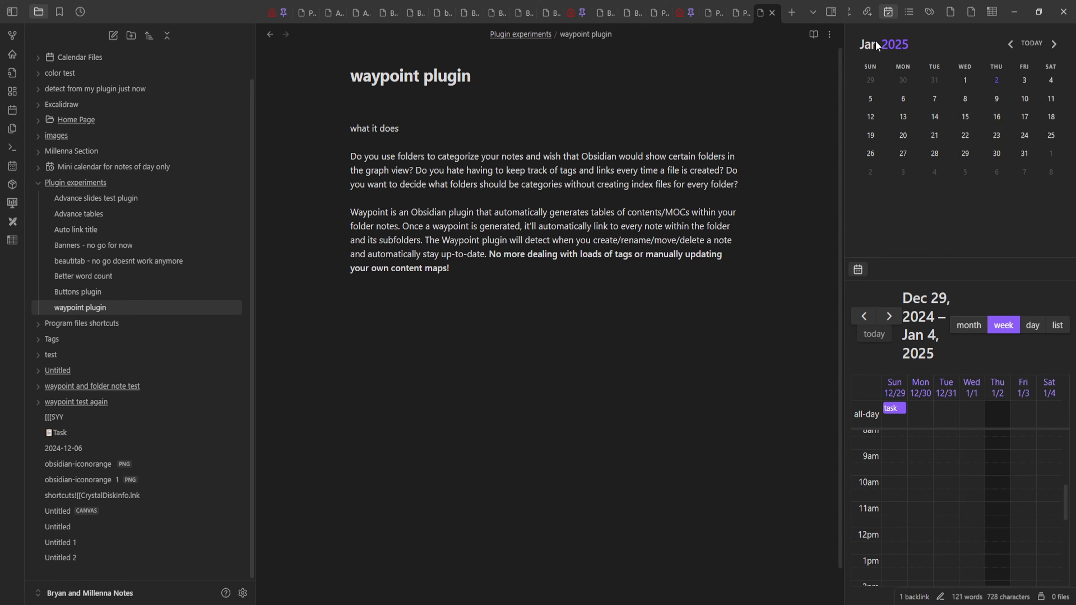
{"action": "scroll", "coordinate": [930, 472], "scroll_direction": "up", "scroll_amount": 5}
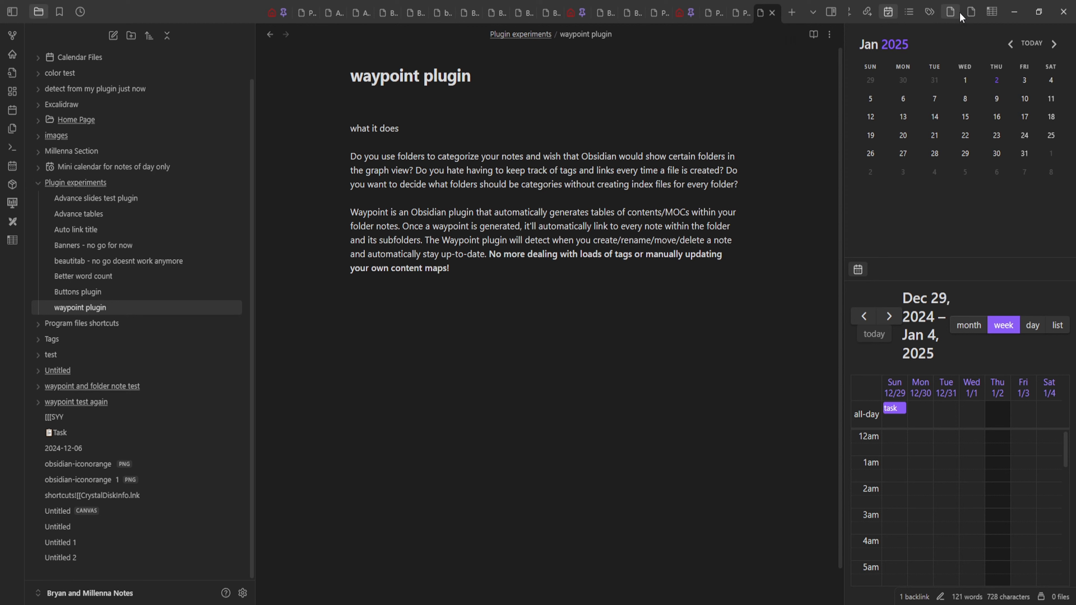
{"action": "left_click", "coordinate": [950, 13]}
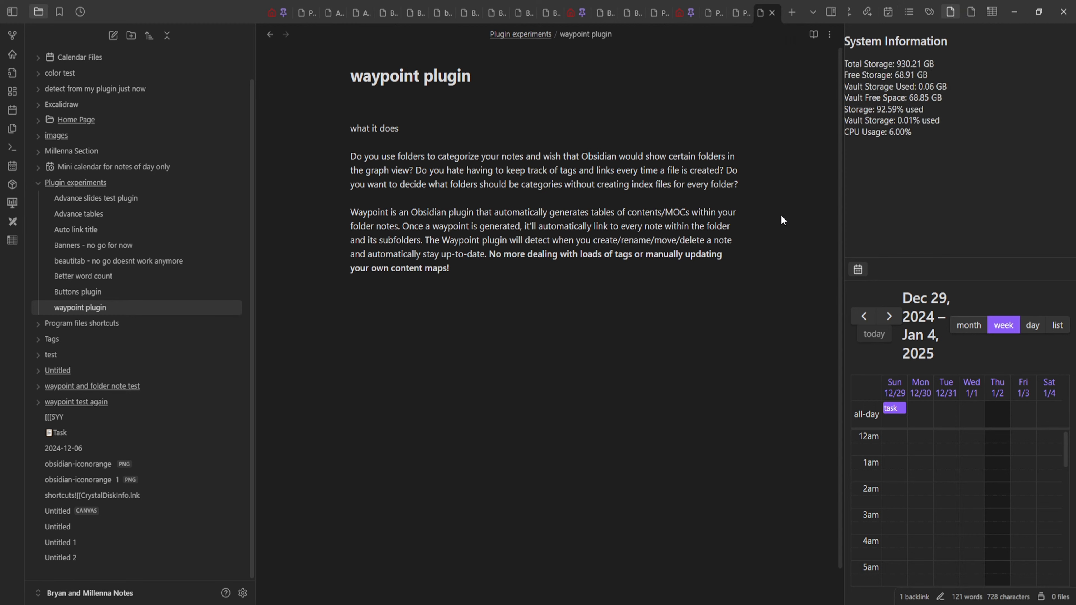
{"action": "left_click", "coordinate": [423, 382]}
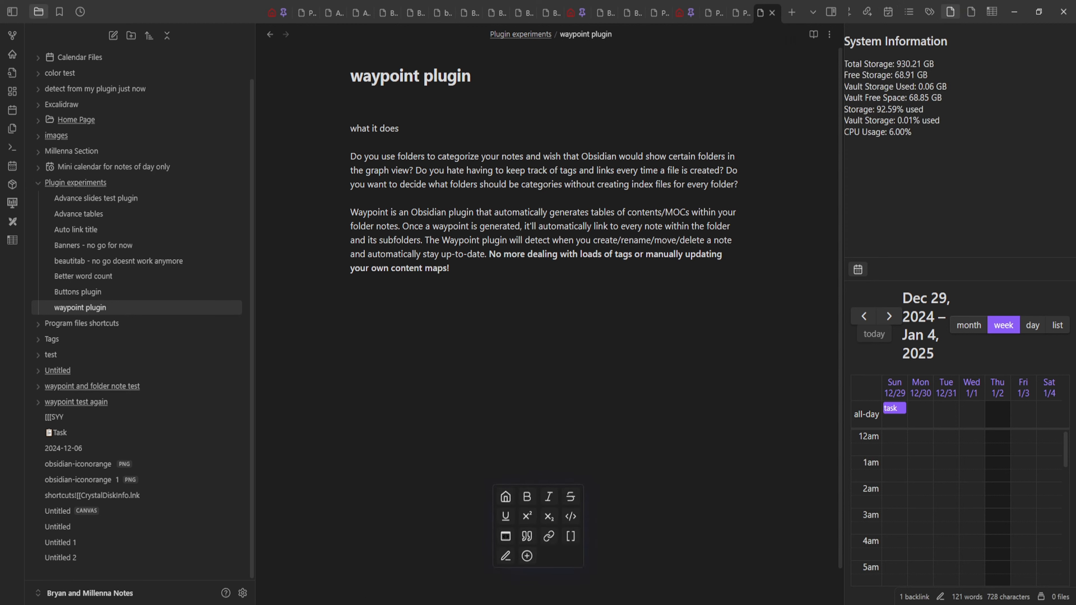
{"action": "left_click", "coordinate": [315, 603]}
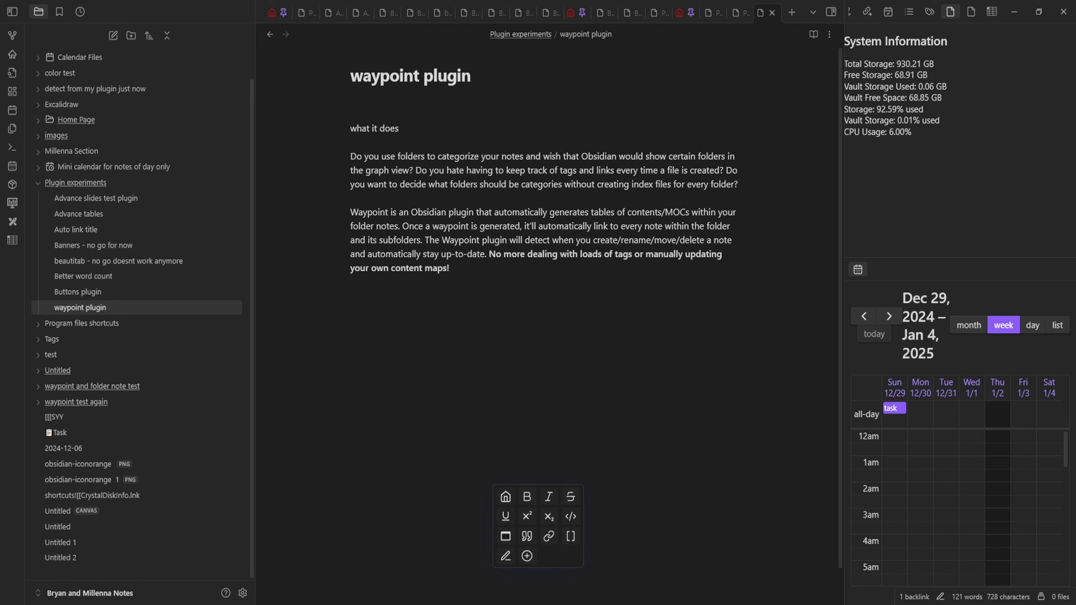
{"action": "key", "text": "alt+Tab"}
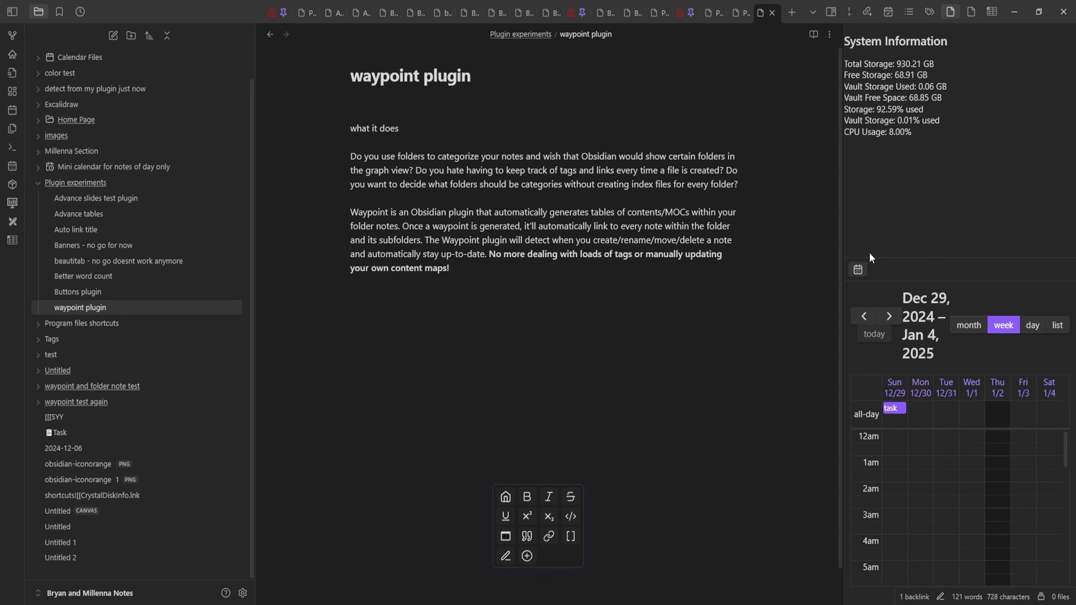
{"action": "scroll", "coordinate": [297, 500], "scroll_direction": "down", "scroll_amount": 1}
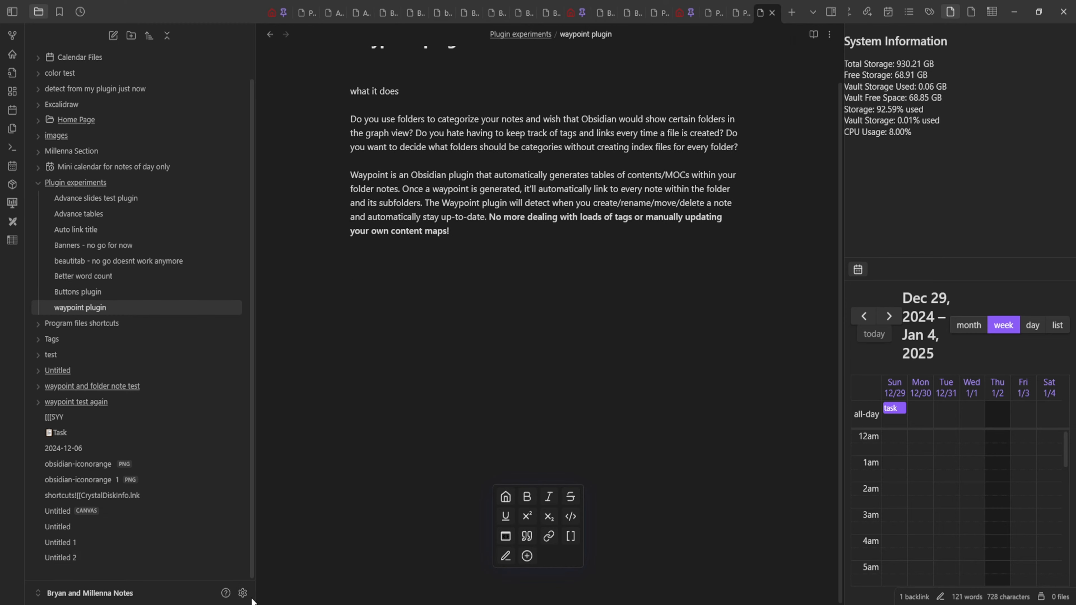
{"action": "left_click", "coordinate": [243, 594]}
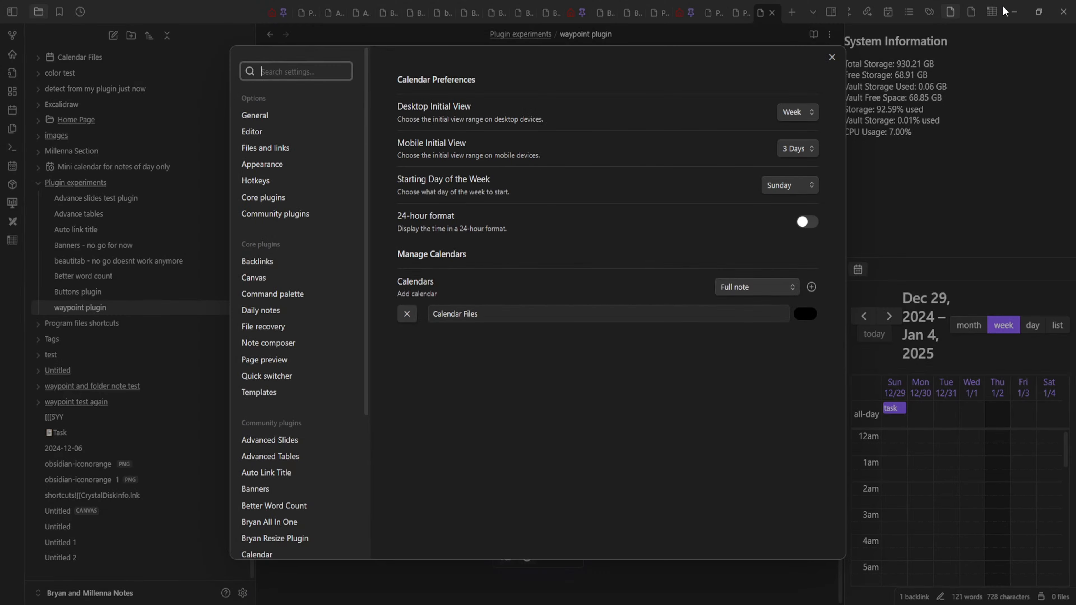
{"action": "key", "text": "Escape"}
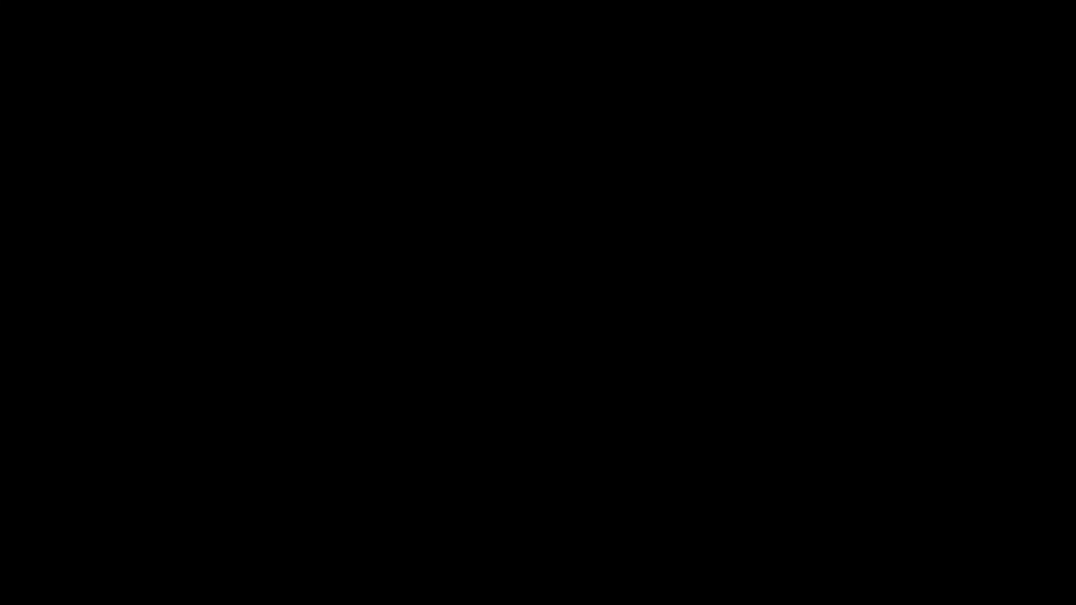
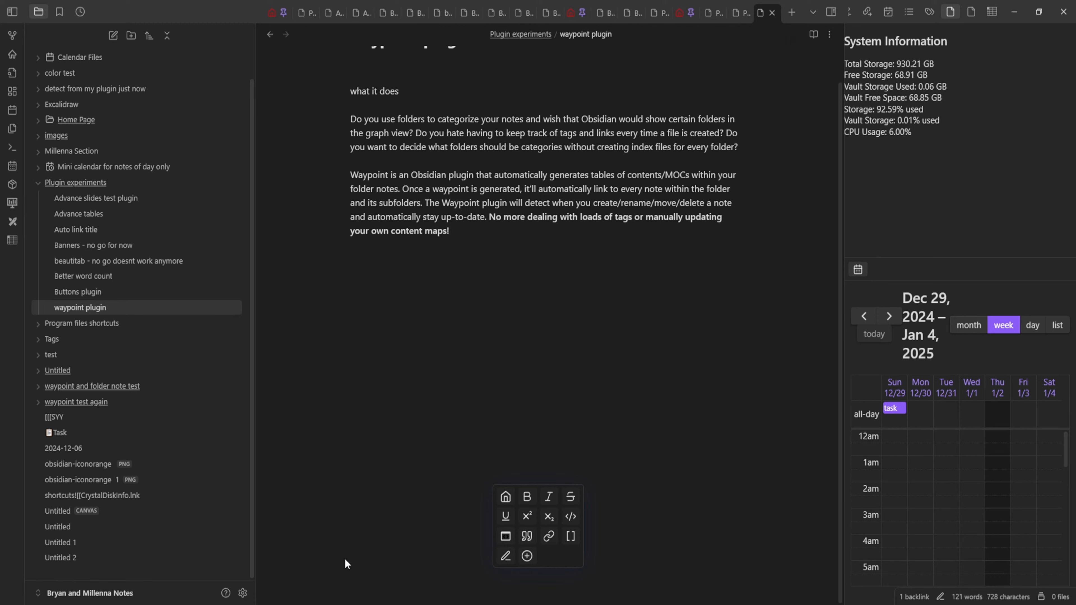
- Open the community plugin browser from the settings and check its sort order options, leaving the order alphabetical
{"action": "left_click", "coordinate": [243, 593]}
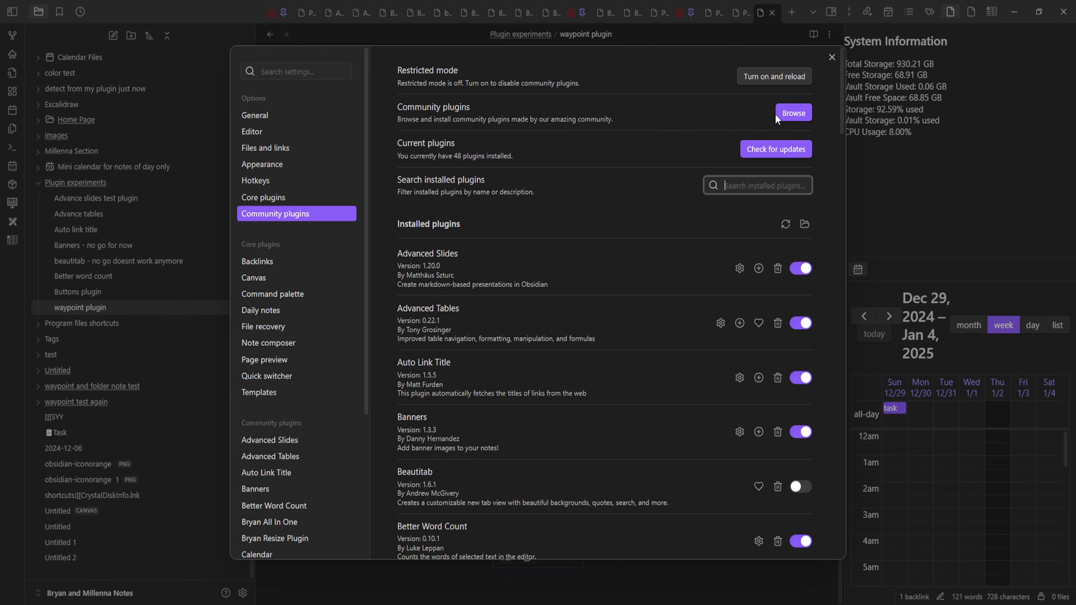
{"action": "left_click", "coordinate": [392, 109]}
{"action": "left_click", "coordinate": [797, 112]}
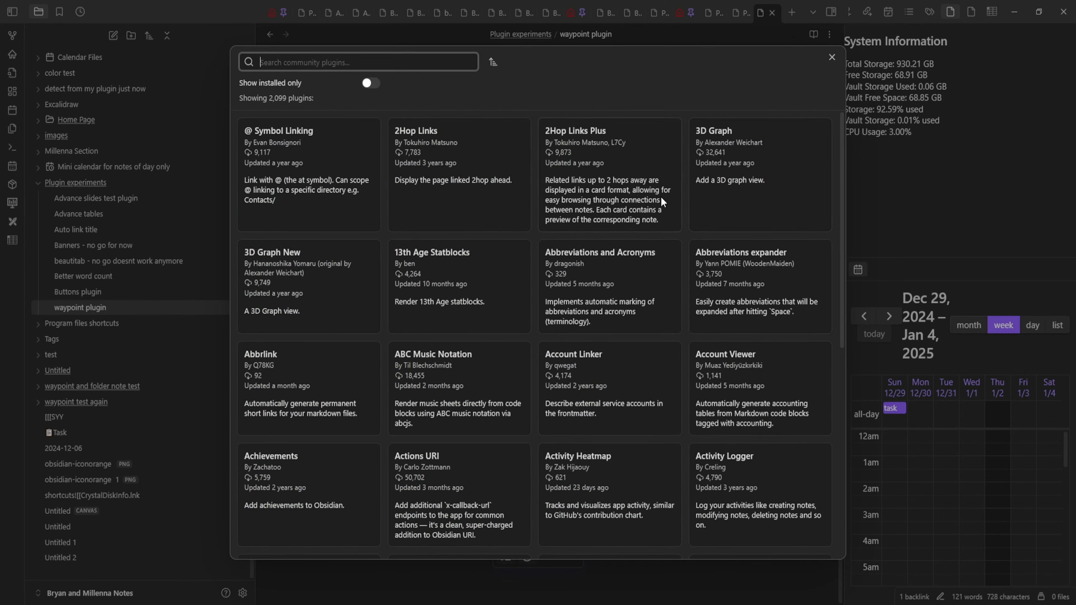
{"action": "left_click", "coordinate": [500, 66]}
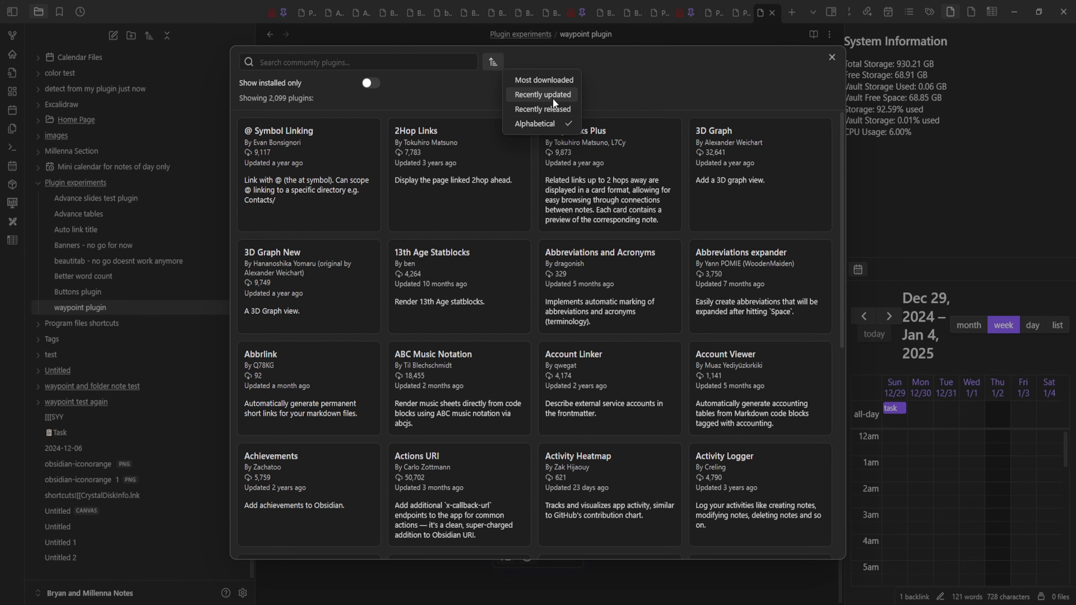
{"action": "left_click", "coordinate": [375, 106]}
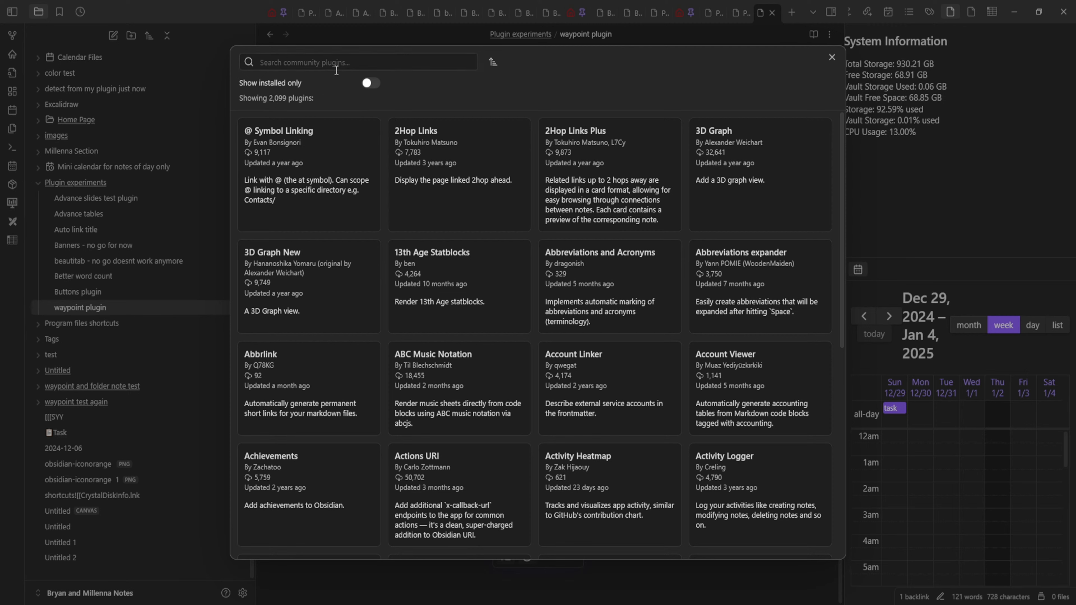
- Show only the installed plugins in the community plugin browser, review them from Advanced Slides through Waypoint, and close the browser and settings
{"action": "left_click", "coordinate": [370, 82]}
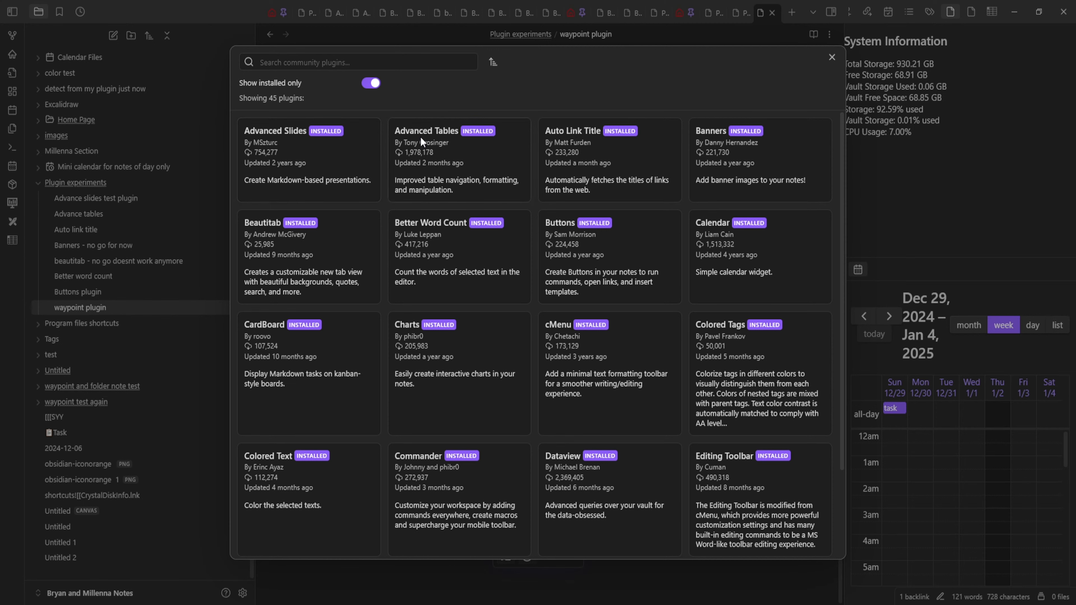
{"action": "scroll", "coordinate": [396, 242], "scroll_direction": "down", "scroll_amount": 2}
{"action": "scroll", "coordinate": [410, 228], "scroll_direction": "up", "scroll_amount": 2}
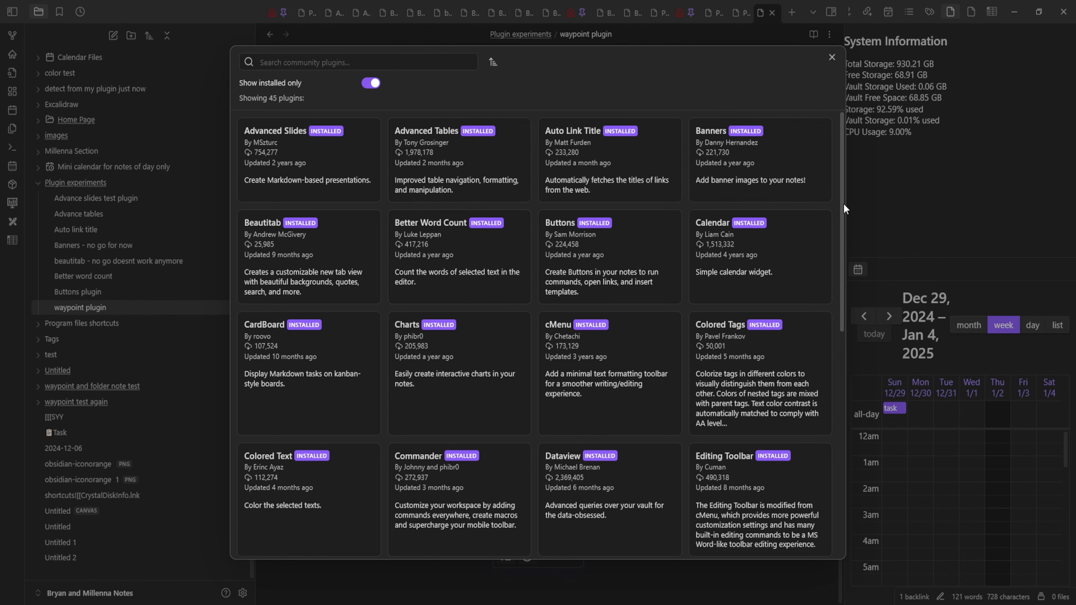
{"action": "scroll", "coordinate": [843, 203], "scroll_direction": "down", "scroll_amount": 2}
{"action": "left_click_drag", "start_coordinate": [847, 217], "coordinate": [836, 554]}
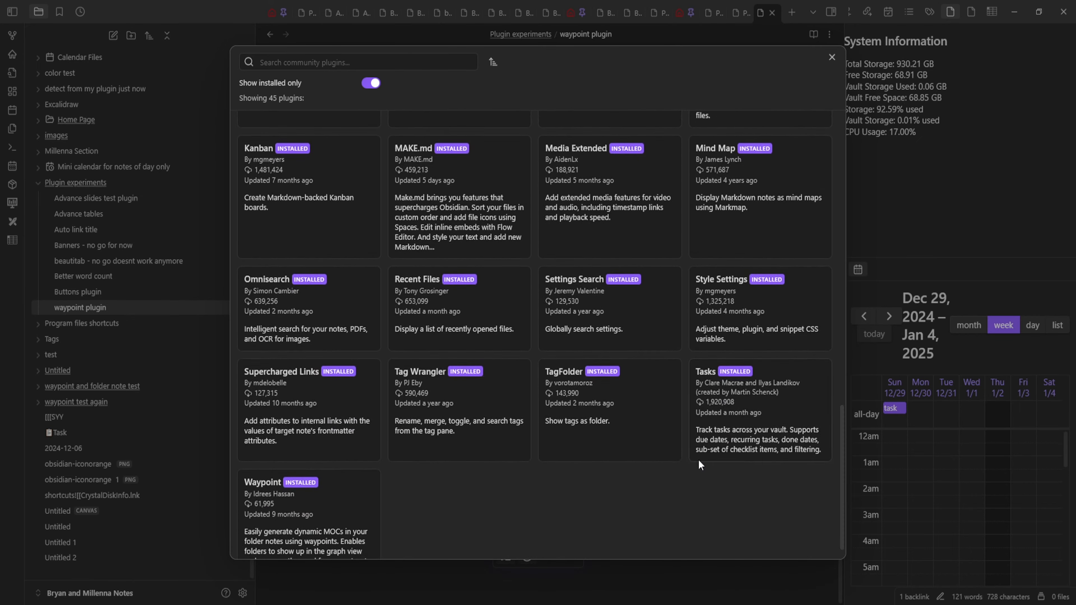
{"action": "scroll", "coordinate": [699, 461], "scroll_direction": "down", "scroll_amount": 1}
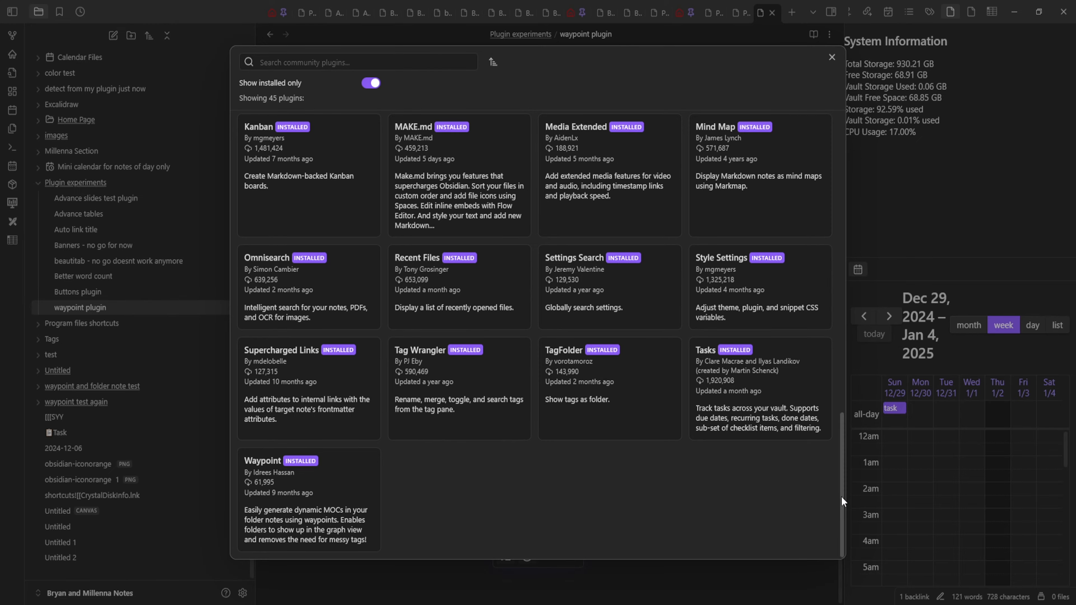
{"action": "left_click_drag", "start_coordinate": [842, 497], "coordinate": [828, 169]}
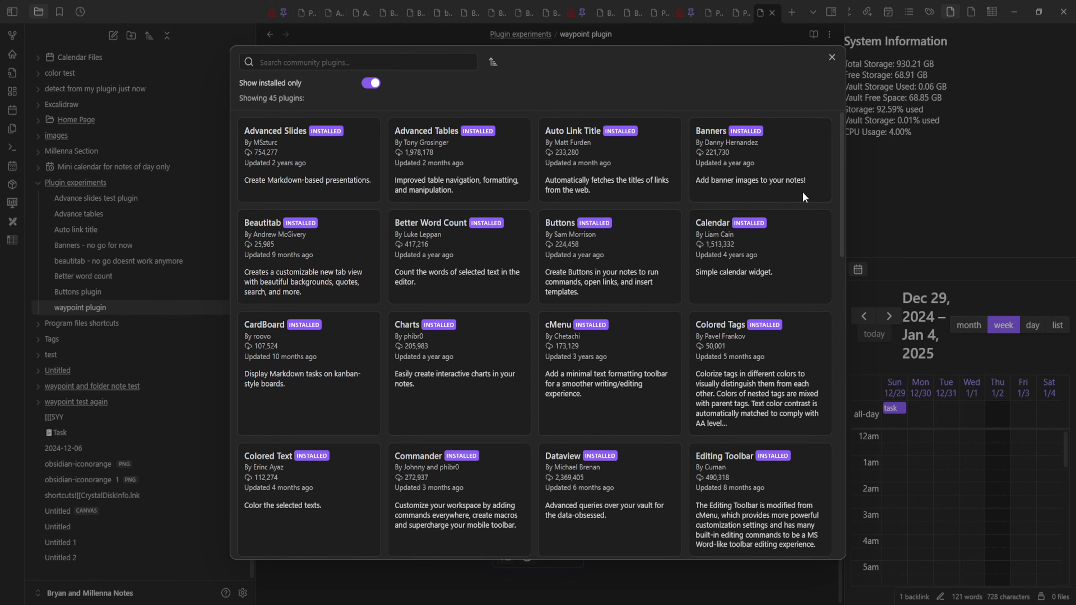
{"action": "left_click", "coordinate": [832, 57]}
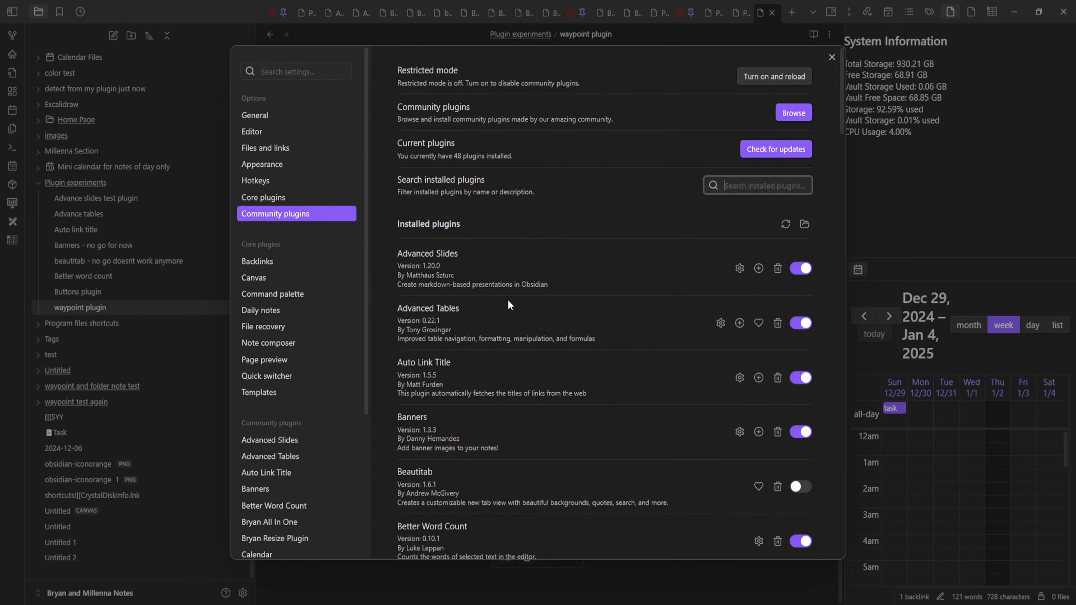
{"action": "left_click", "coordinate": [832, 57]}
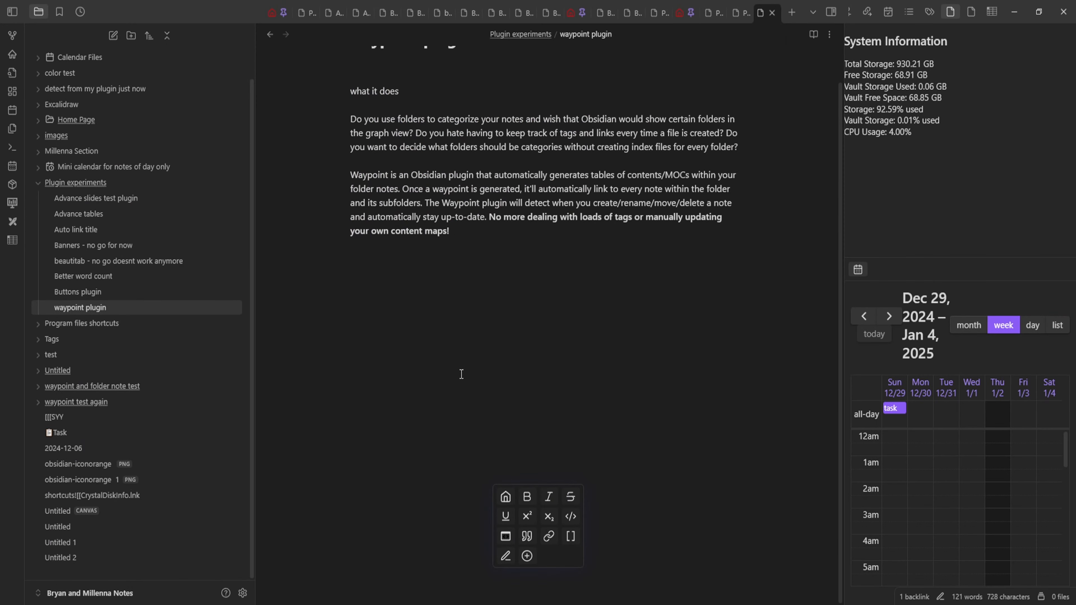